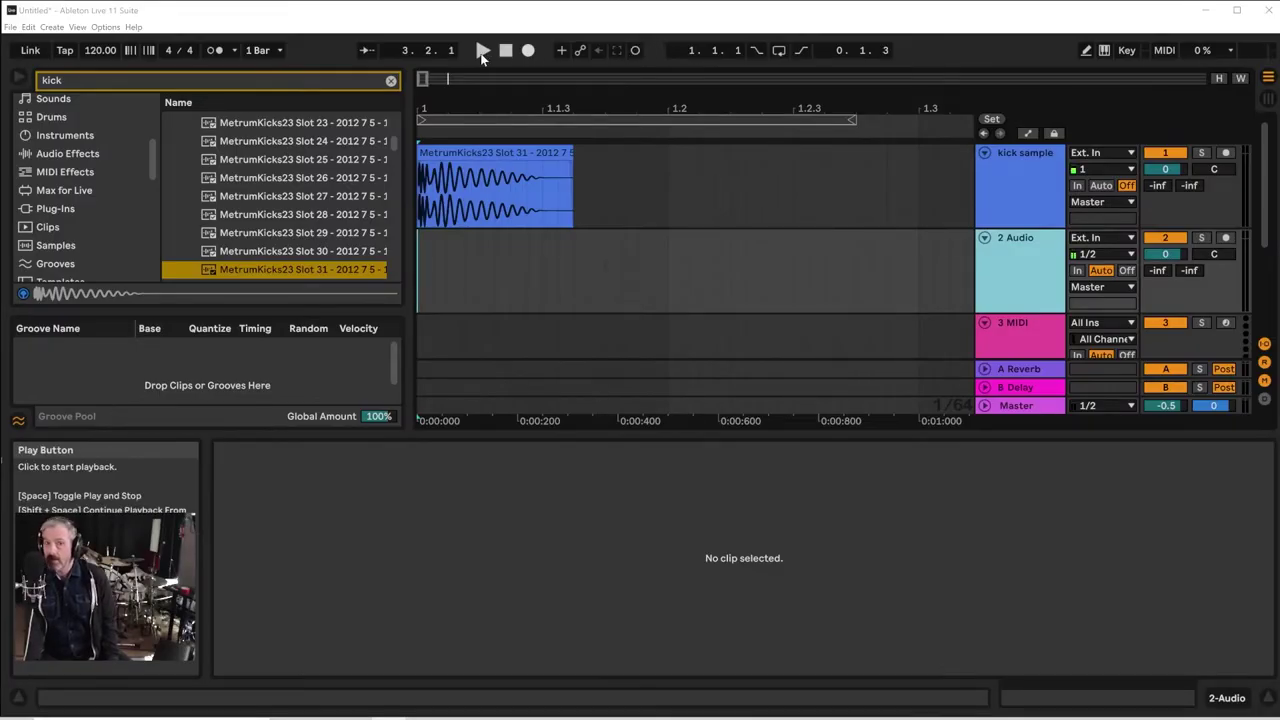
Audition the kick sample clip and load it into a Simpler on the 3 MIDI track
click(481, 53)
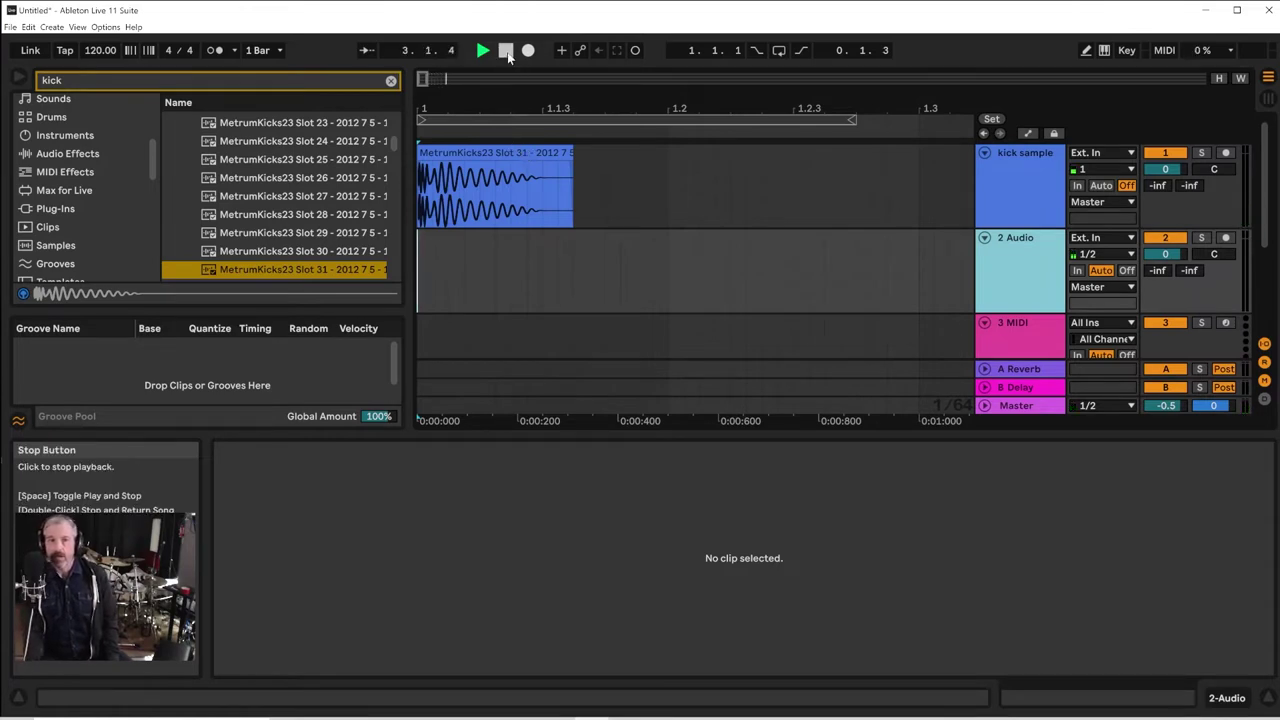
click(506, 51)
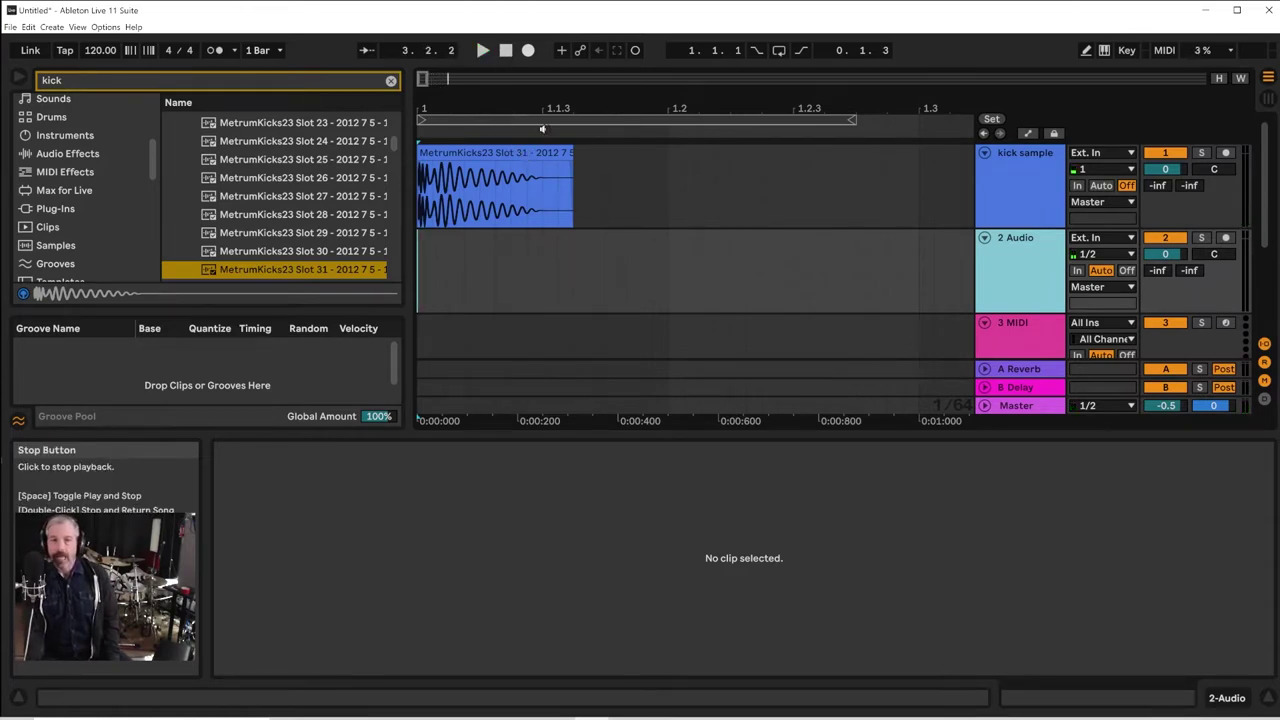
click(1003, 330)
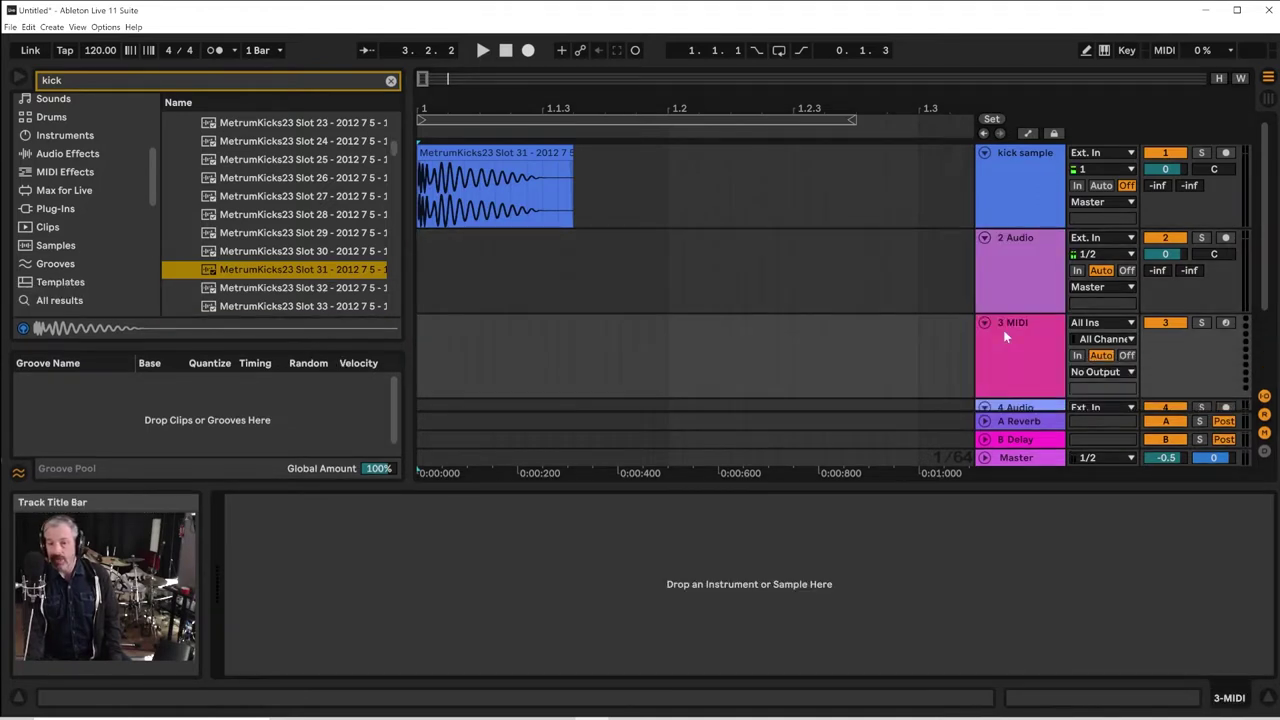
double_click(453, 155)
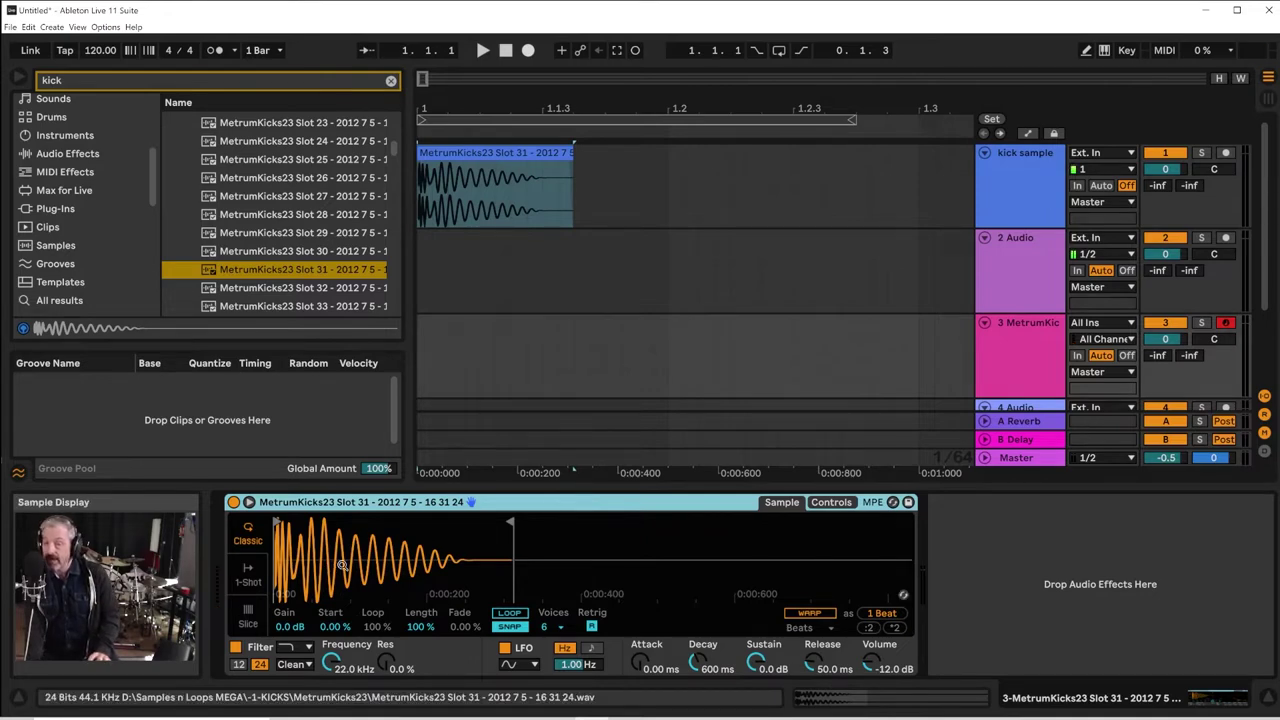
right_click(562, 507)
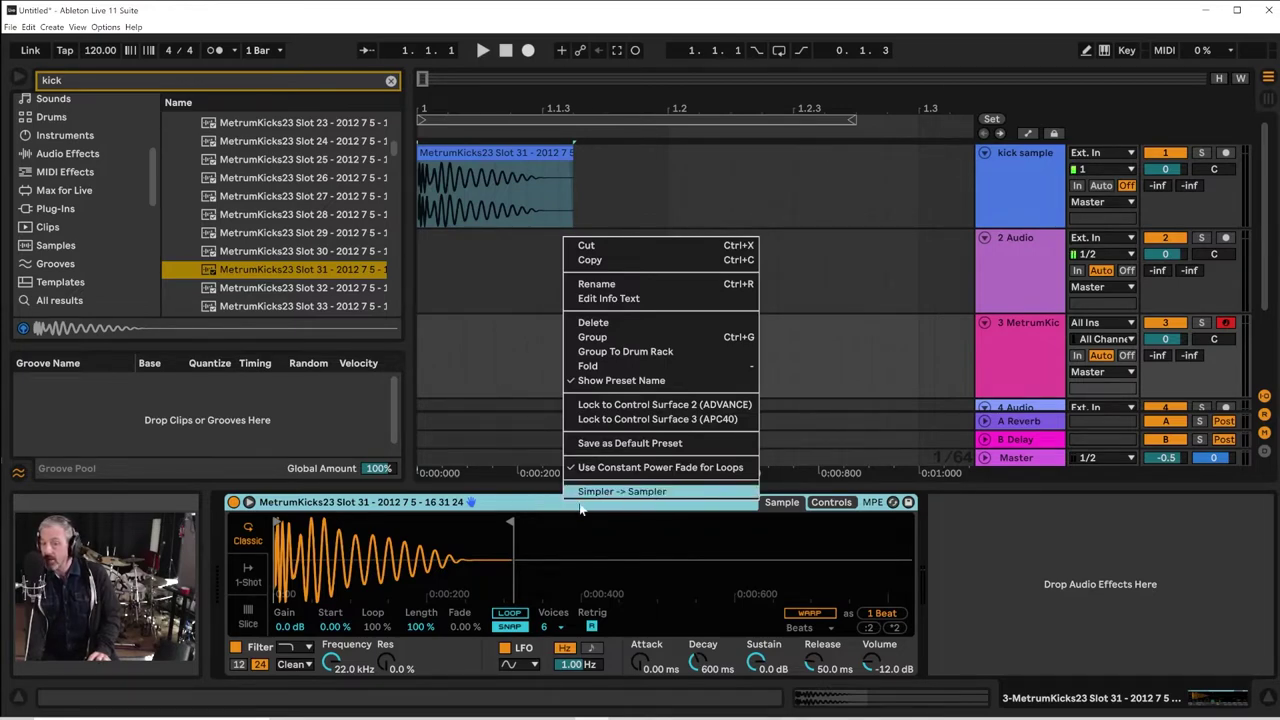
click(480, 511)
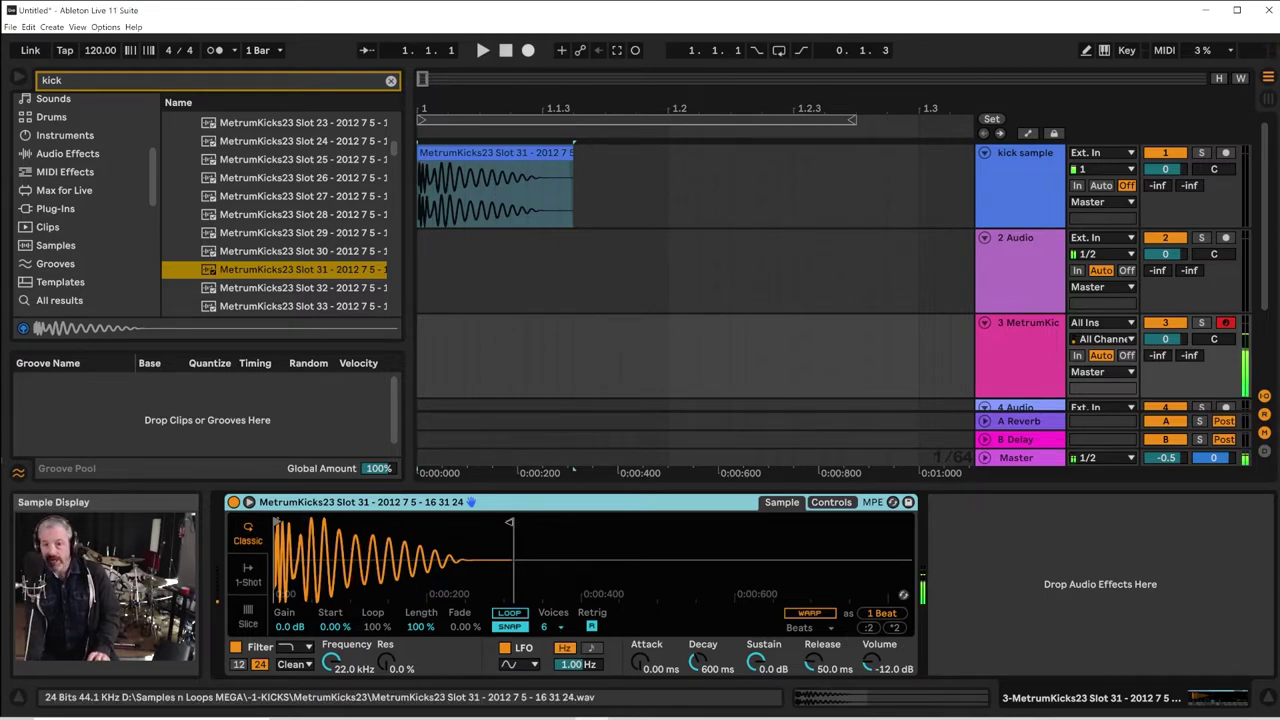
Enable Loop in the Simpler and trim the sample to run from about 6 ms to about 60 ms
drag(510, 524, 349, 524)
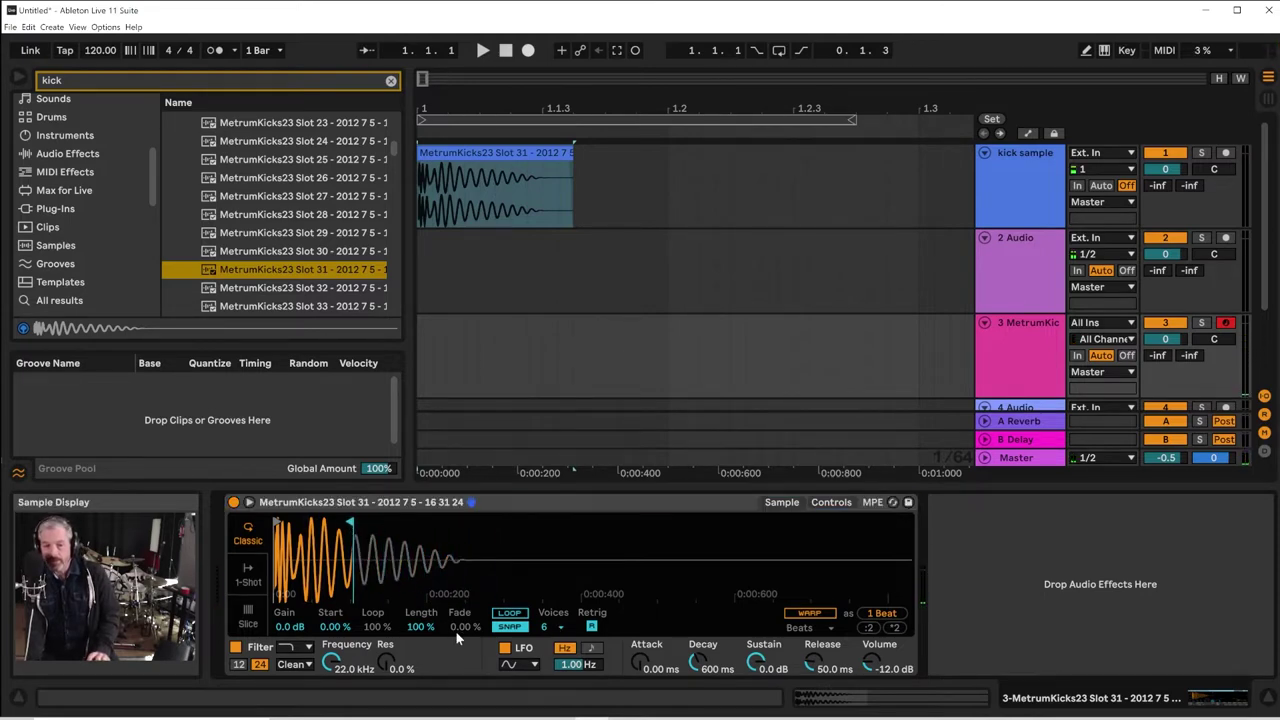
click(510, 614)
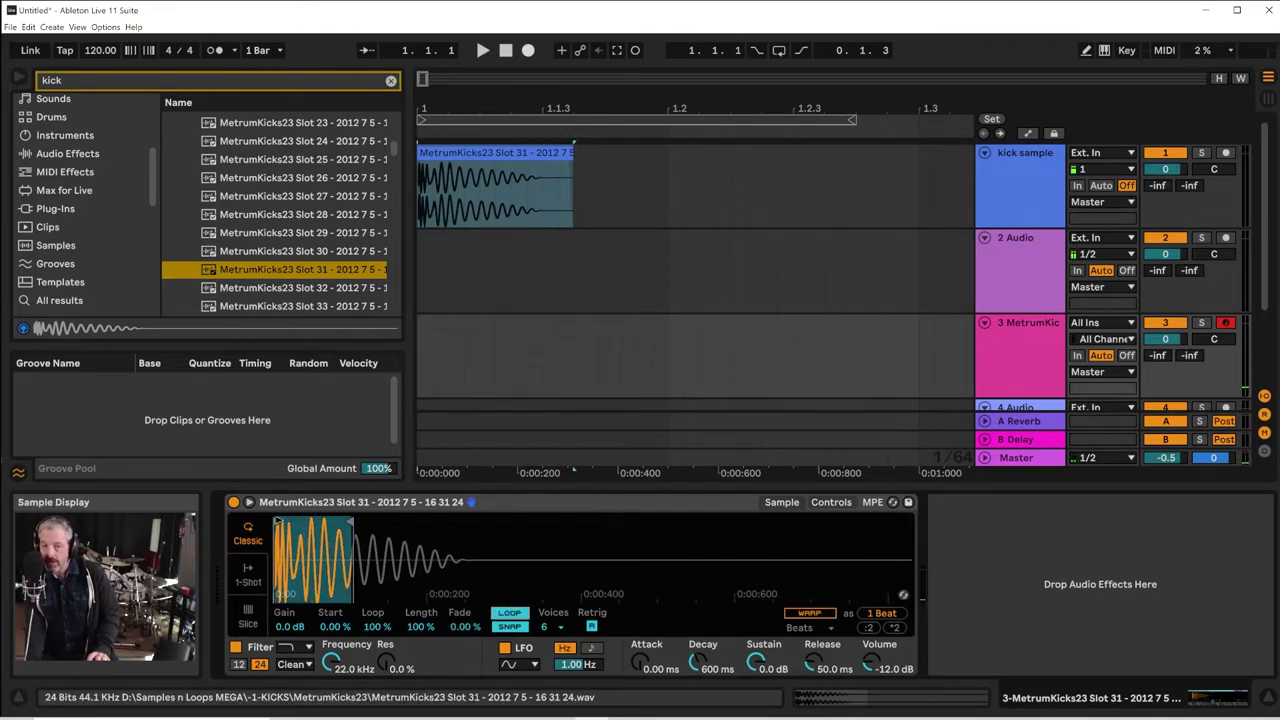
mouse_move(274, 525)
mouse_down()
mouse_move(336, 521)
mouse_move(320, 521)
mouse_up()
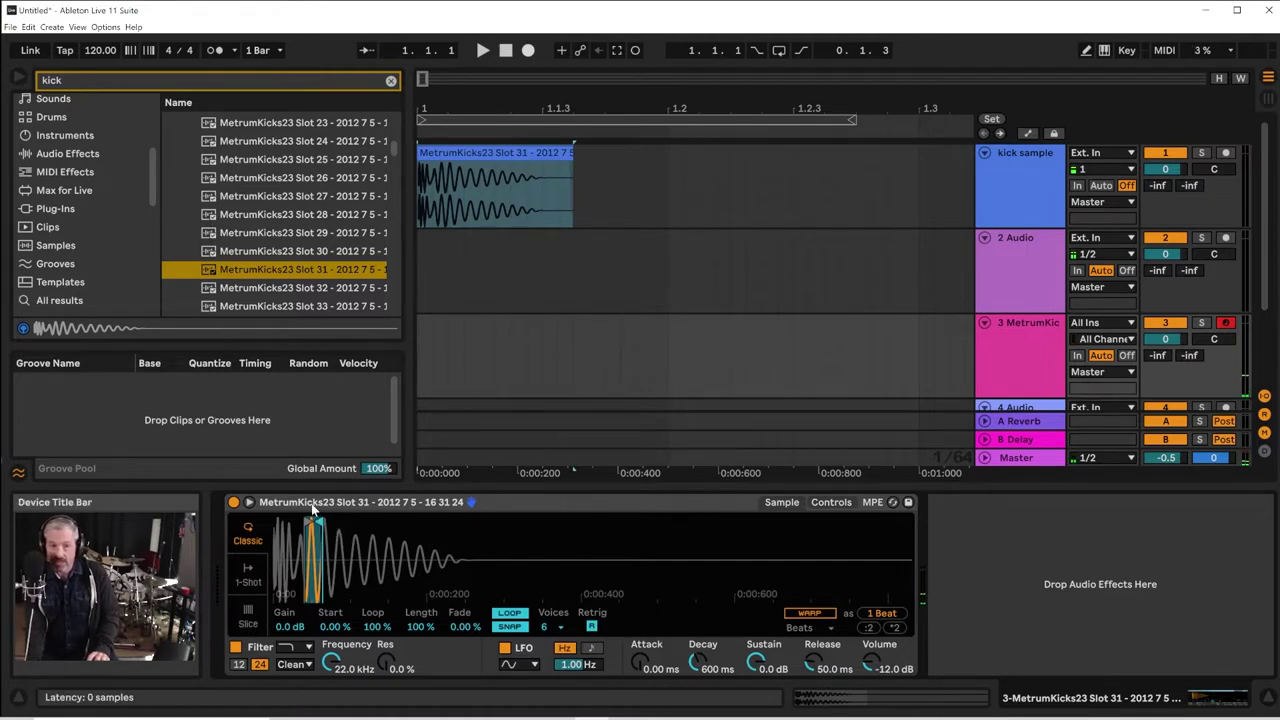
mouse_move(318, 530)
mouse_down()
mouse_move(381, 543)
mouse_move(287, 522)
mouse_up()
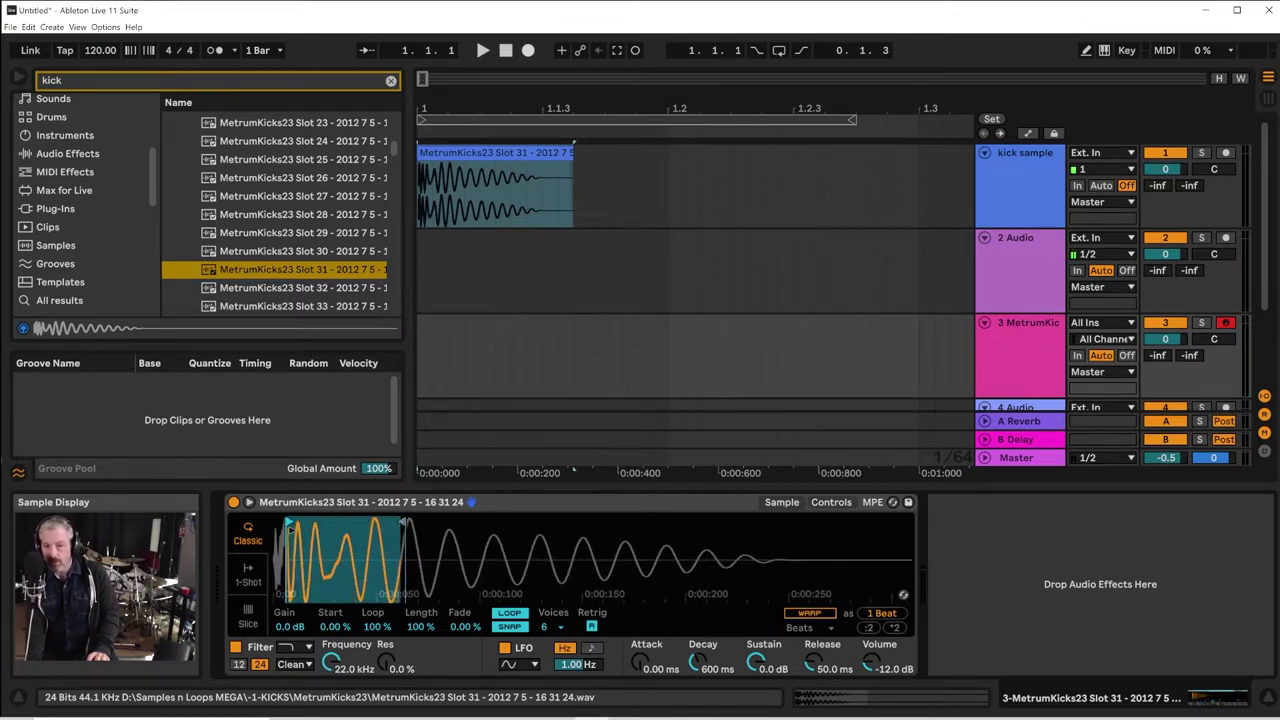
Try a very short and a longer Simpler loop, and leave the loop end at about 40 ms
drag(400, 522, 294, 524)
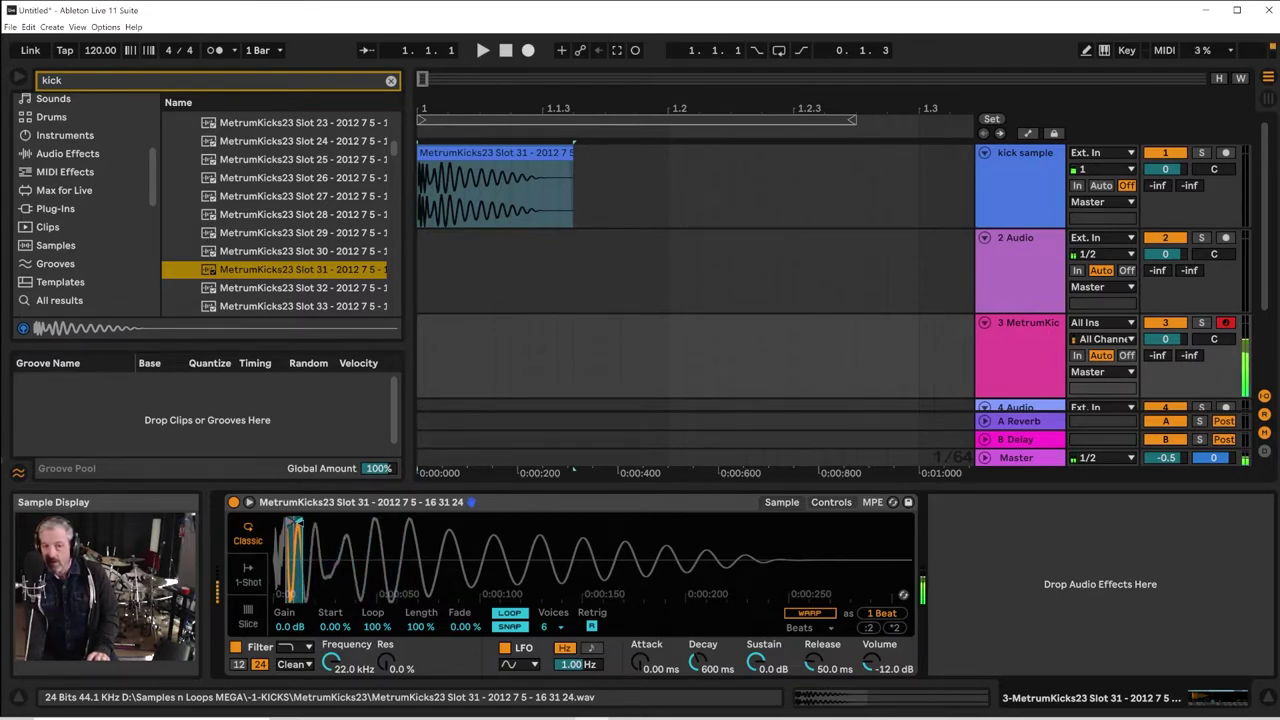
drag(297, 522, 384, 522)
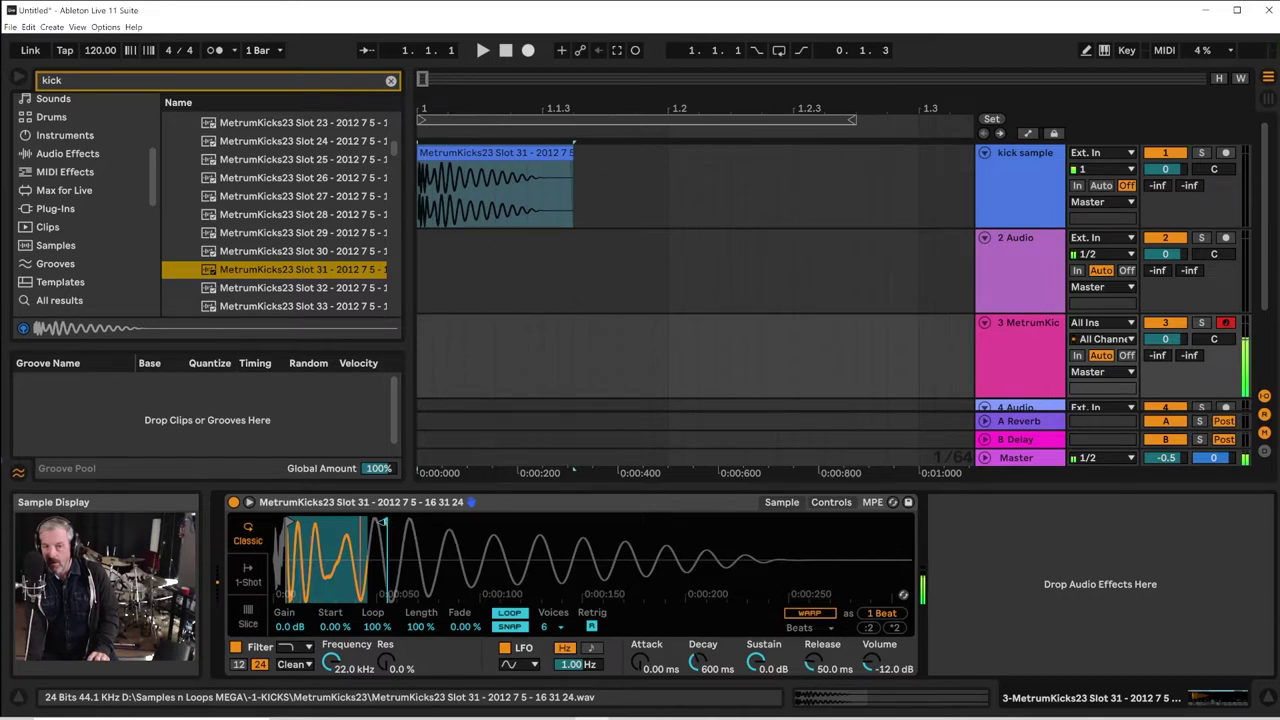
drag(385, 522, 350, 522)
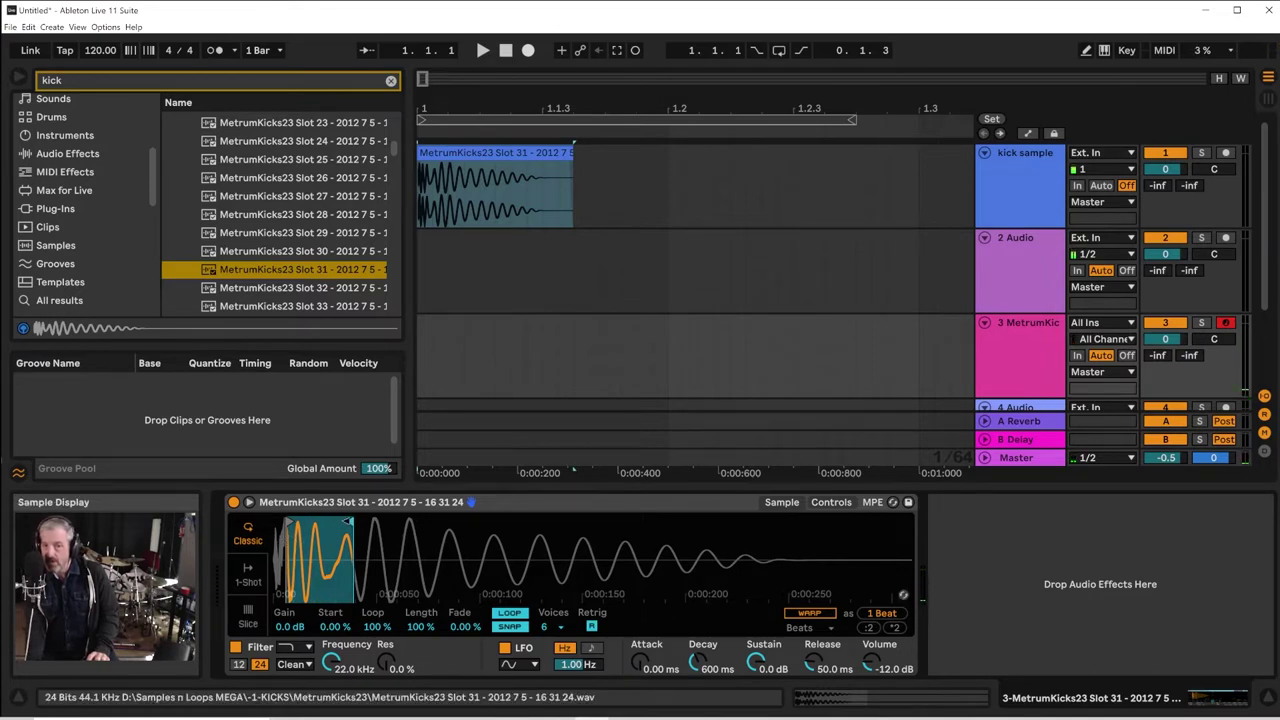
mouse_move(349, 521)
mouse_down()
mouse_move(321, 521)
mouse_move(356, 521)
mouse_up()
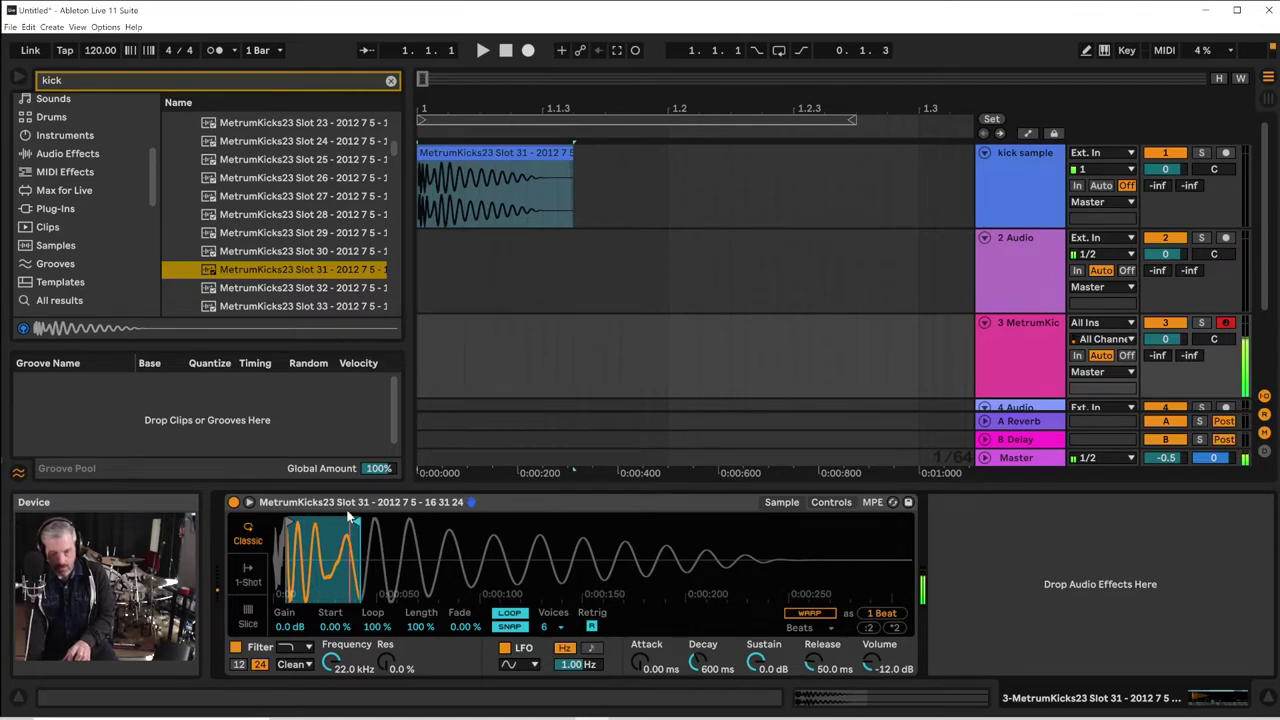
Find Tuner among the unfiltered audio effects and add it after the Simpler on the kick's MIDI track
click(504, 508)
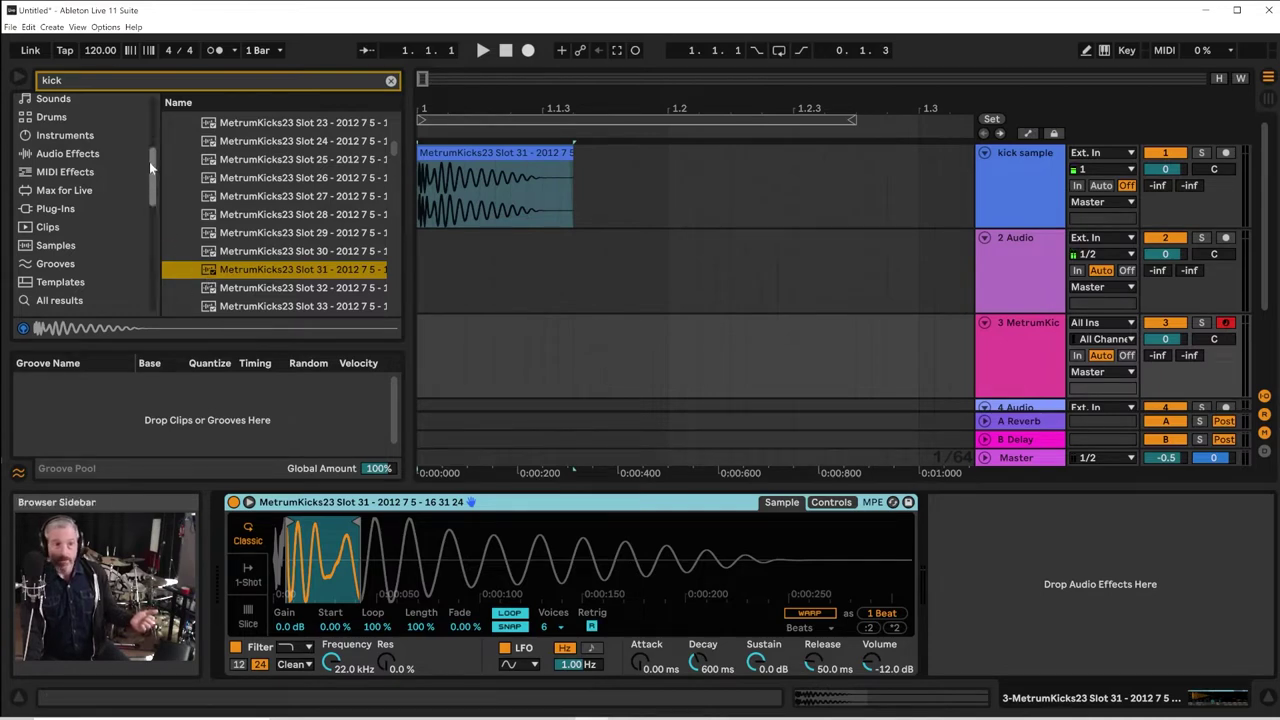
click(68, 155)
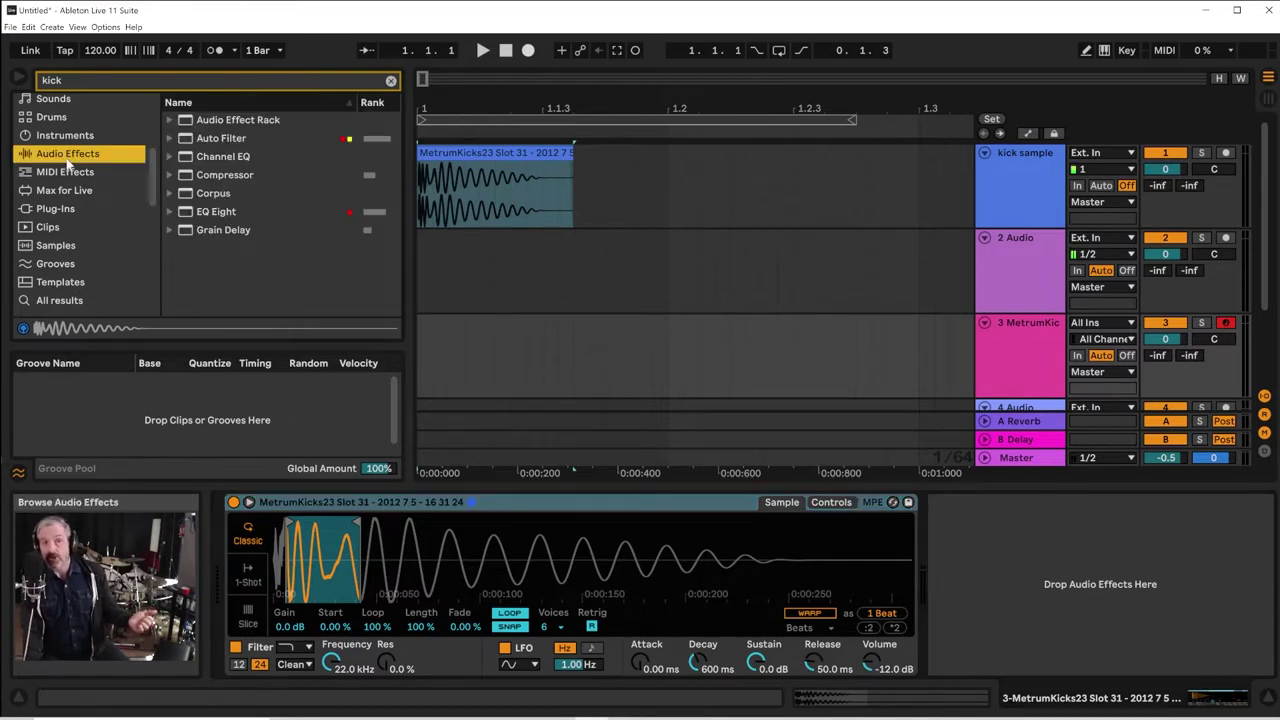
click(391, 81)
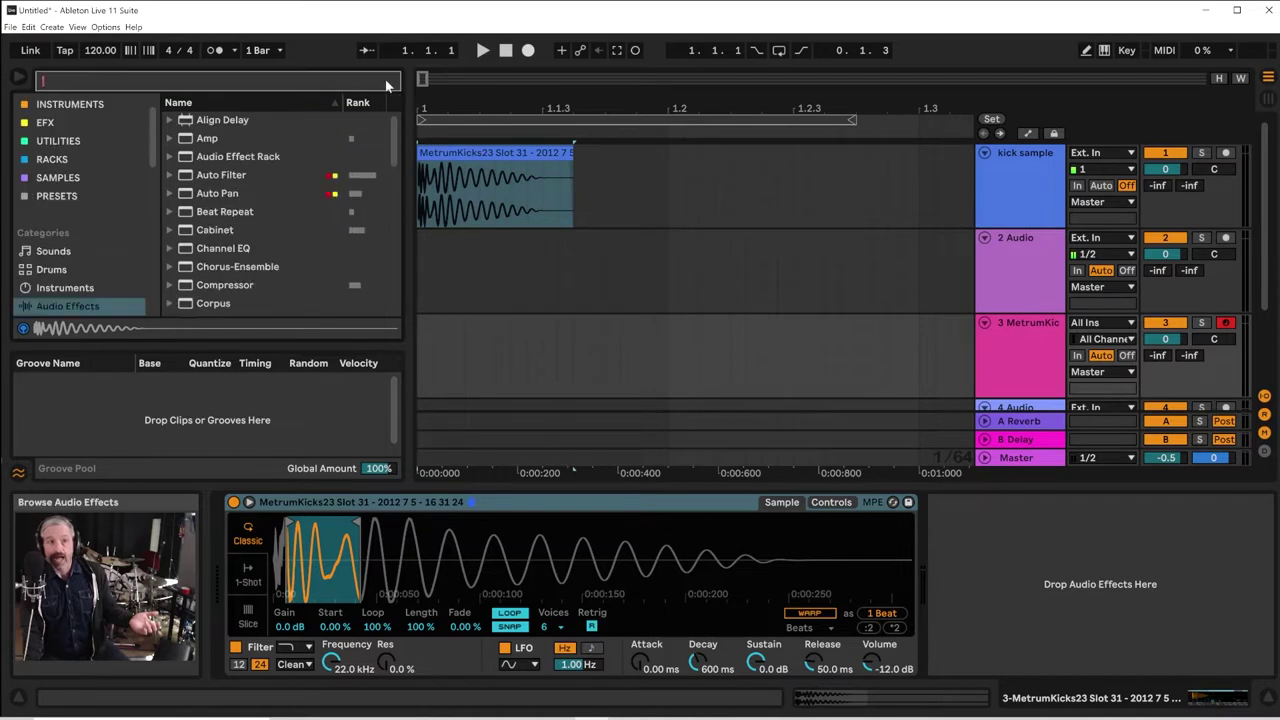
scroll(222, 266, down, 2)
scroll(221, 266, down, 7)
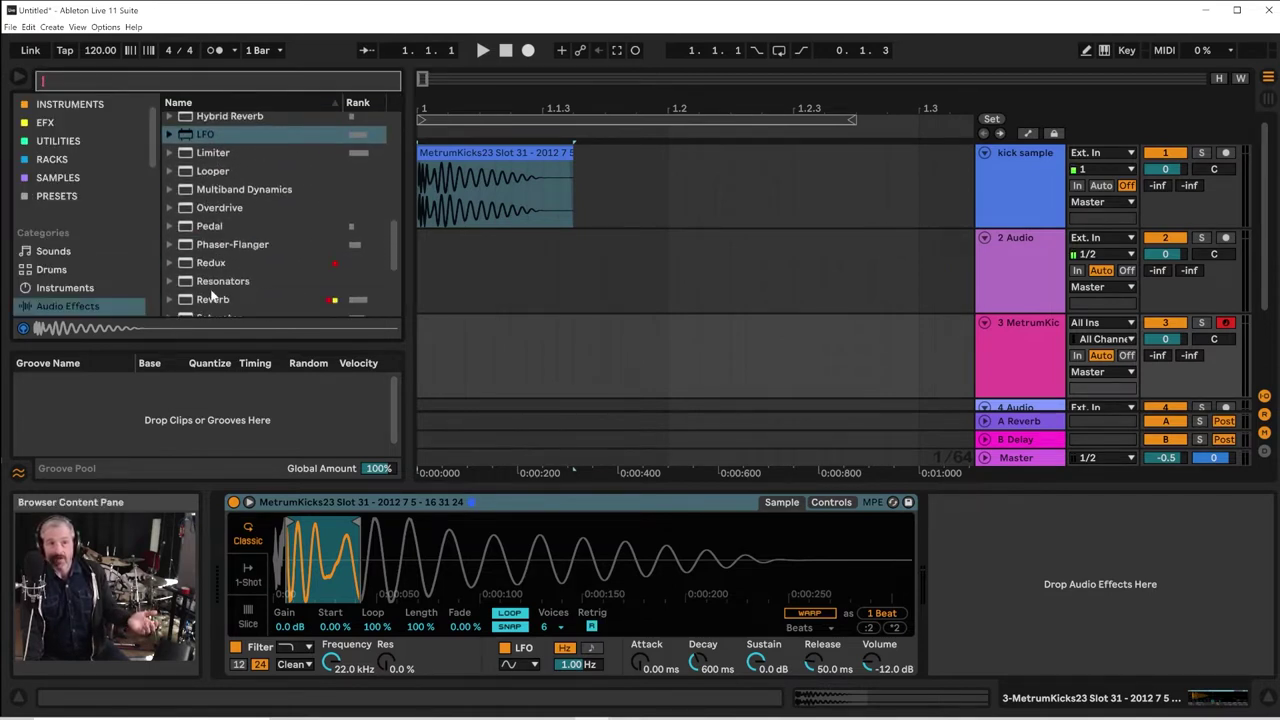
scroll(214, 295, down, 3)
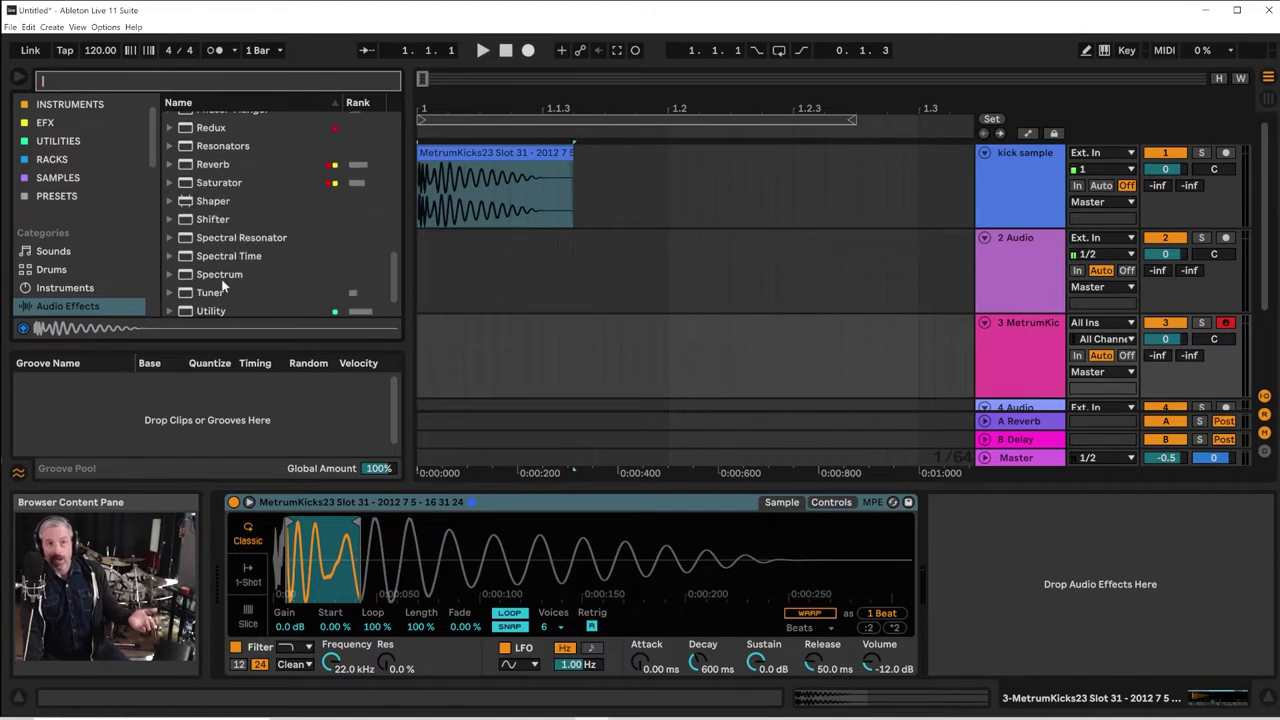
scroll(222, 287, down, 1)
click(214, 275)
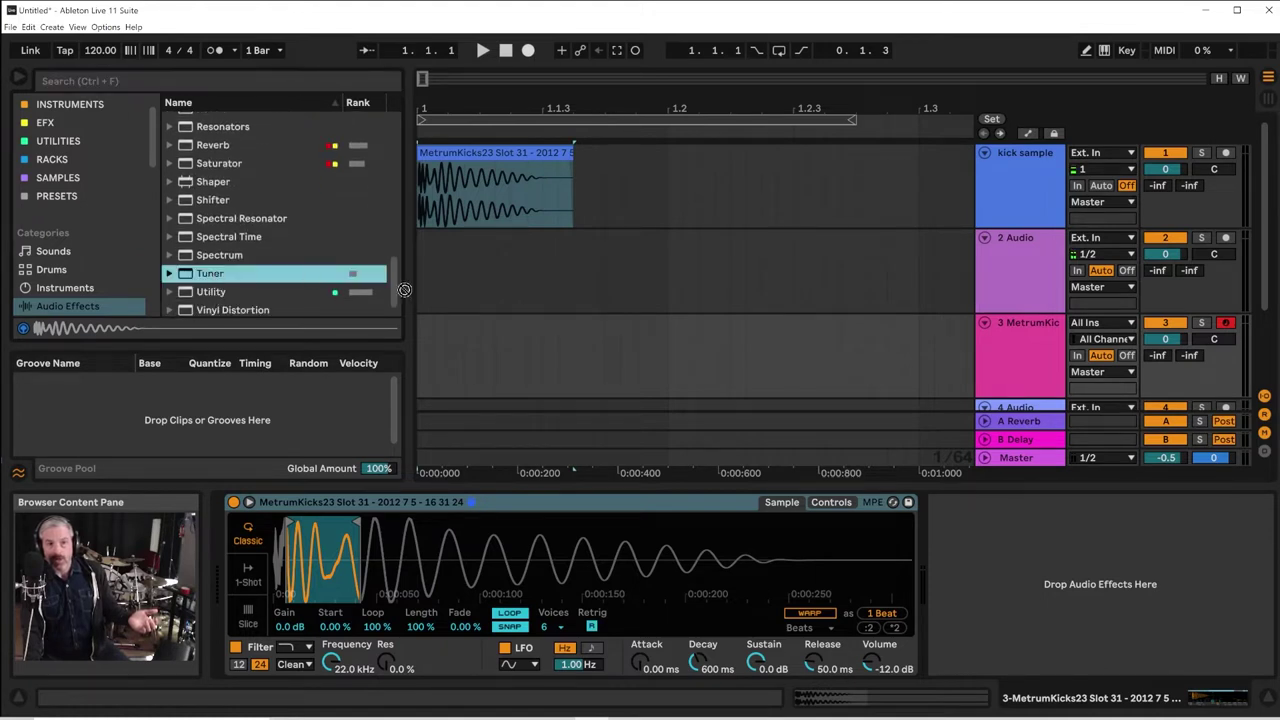
drag(405, 290, 975, 520)
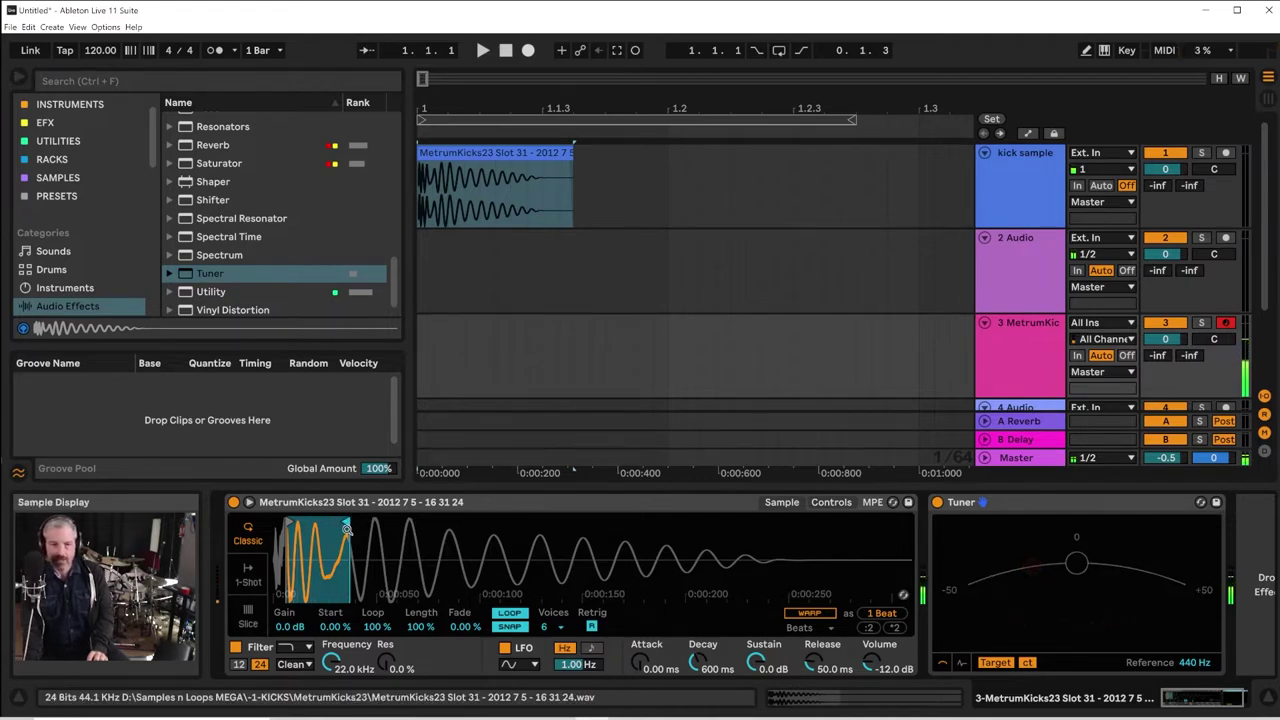
Fine-tune the Simpler's loop end to about 36 ms on the sample waveform
drag(352, 533, 352, 590)
drag(456, 588, 560, 529)
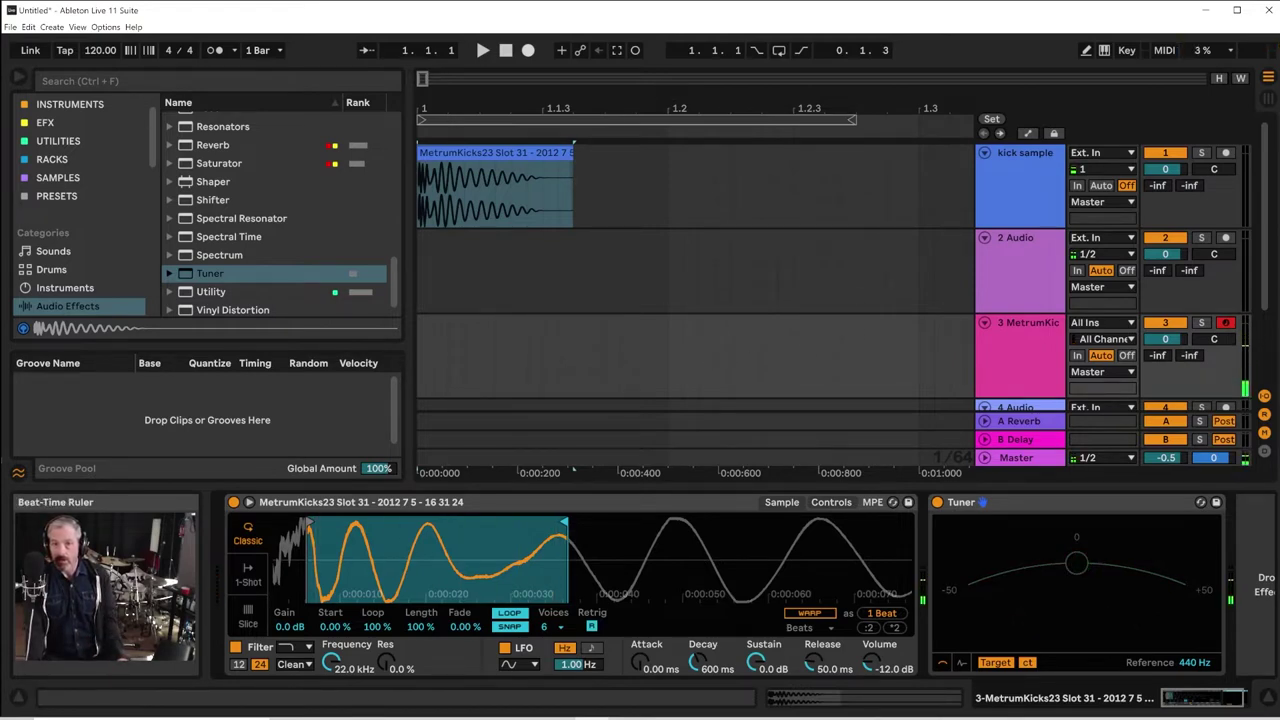
Create an empty one-bar MIDI clip at bar 1 on the Simpler's track
drag(460, 100, 460, 50)
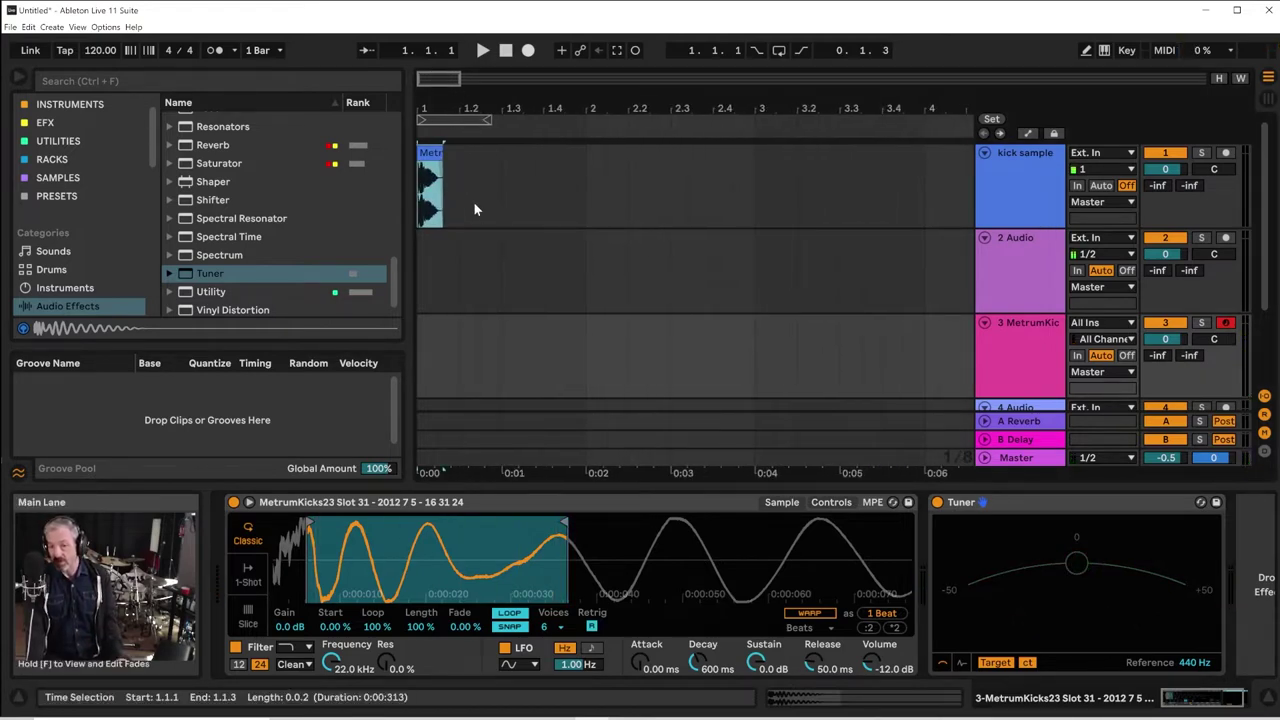
drag(422, 342, 587, 346)
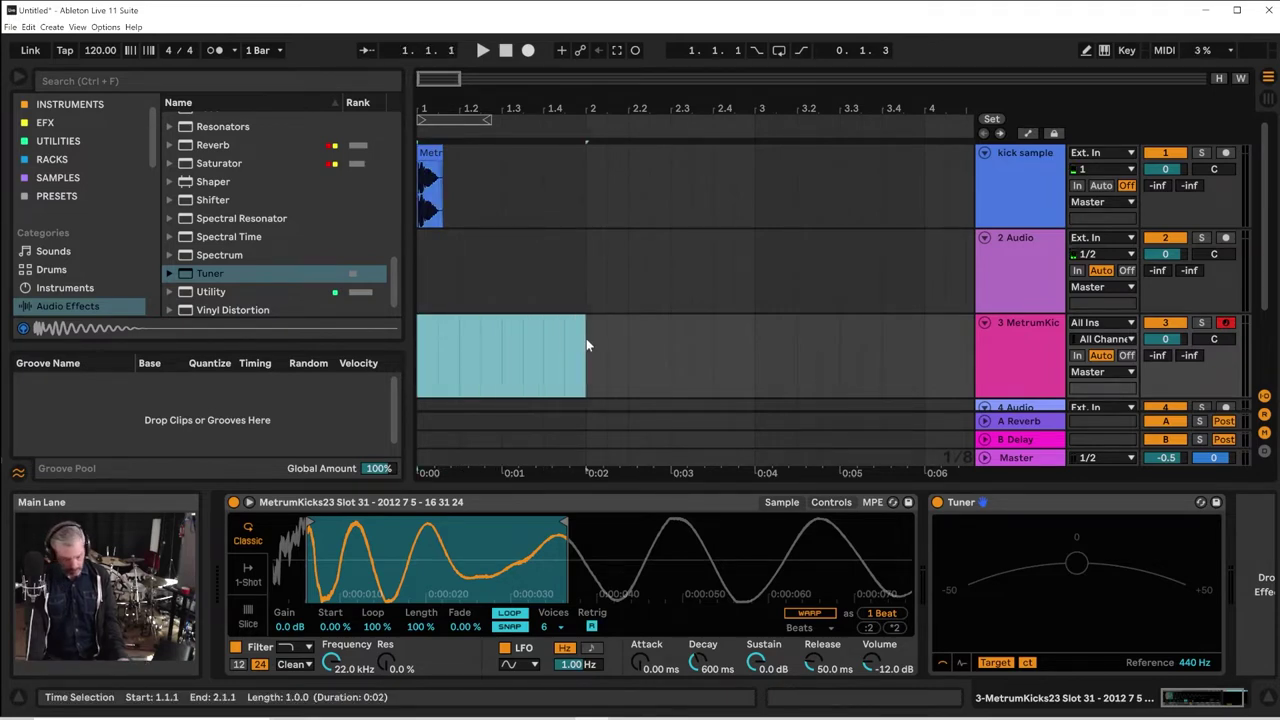
key(ctrl+shift+m)
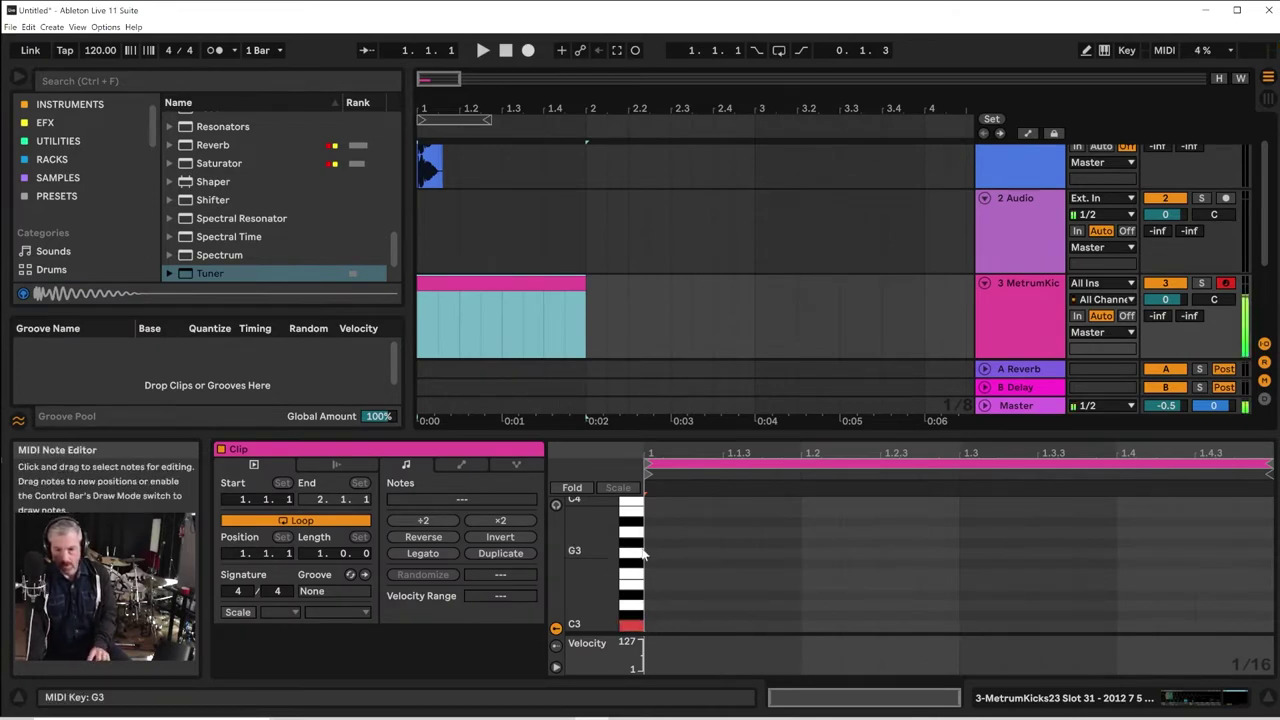
Turn on MIDI editor preview, step-record a C3 note held across the whole bar, and play the clip back
click(556, 508)
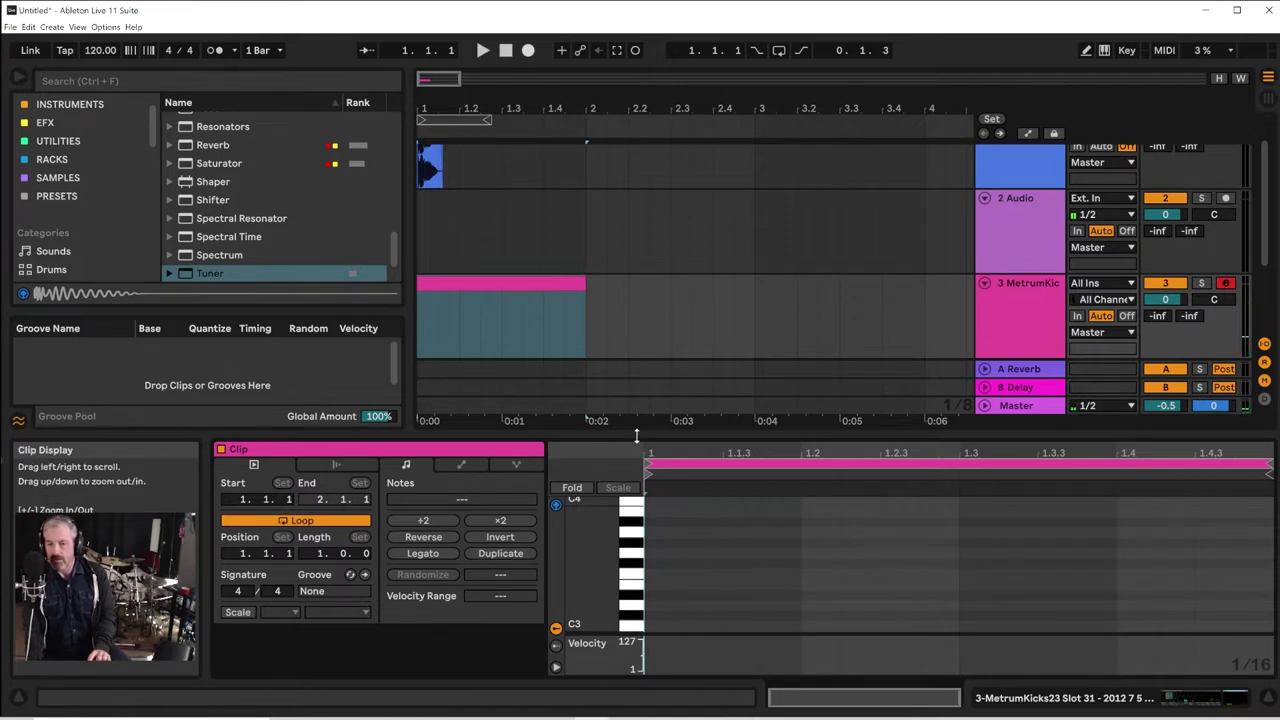
drag(644, 456, 644, 520)
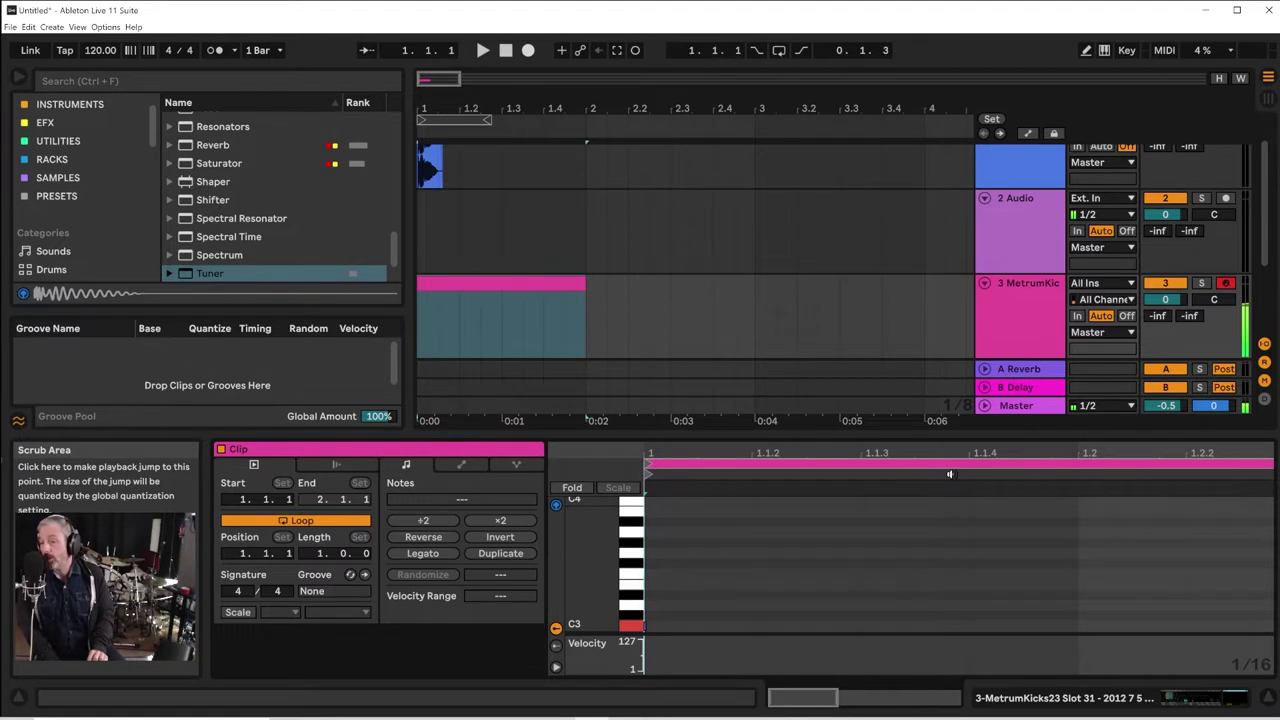
key(Right)
key(Right)
key(Right)
key(Right)
key(Right)
key(Right)
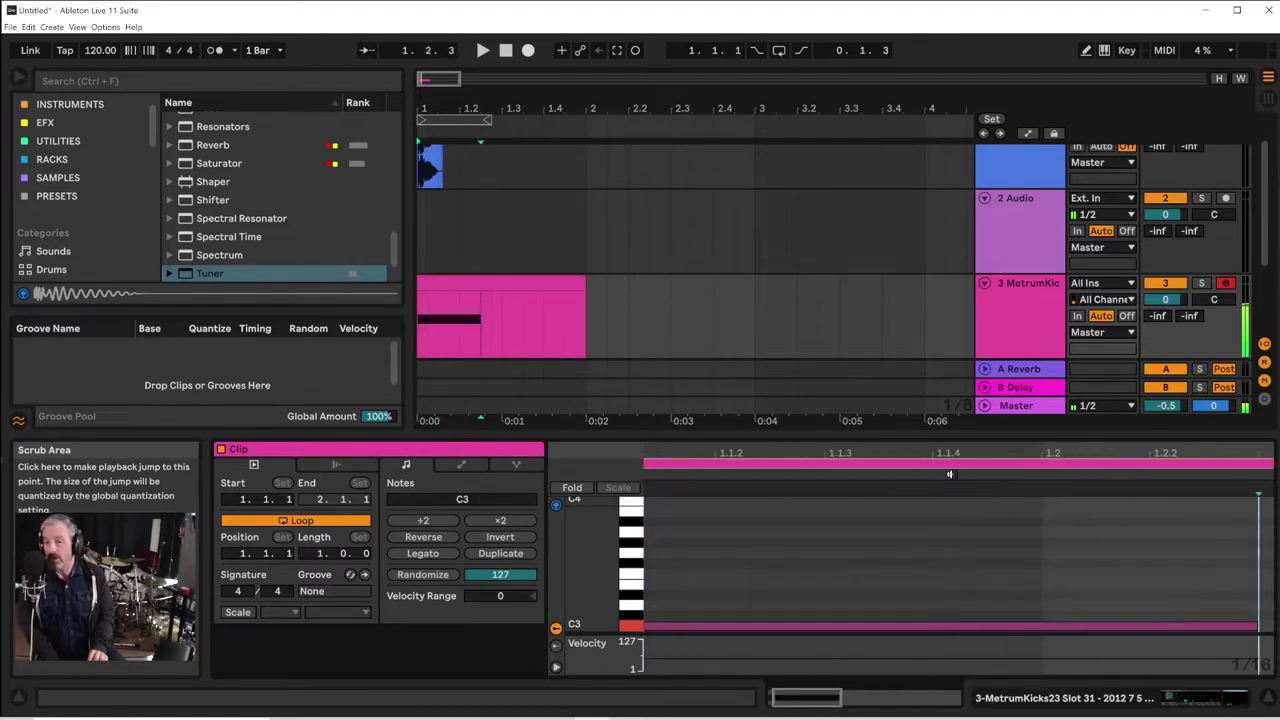
key(Right)
key(Right)
key(Right)
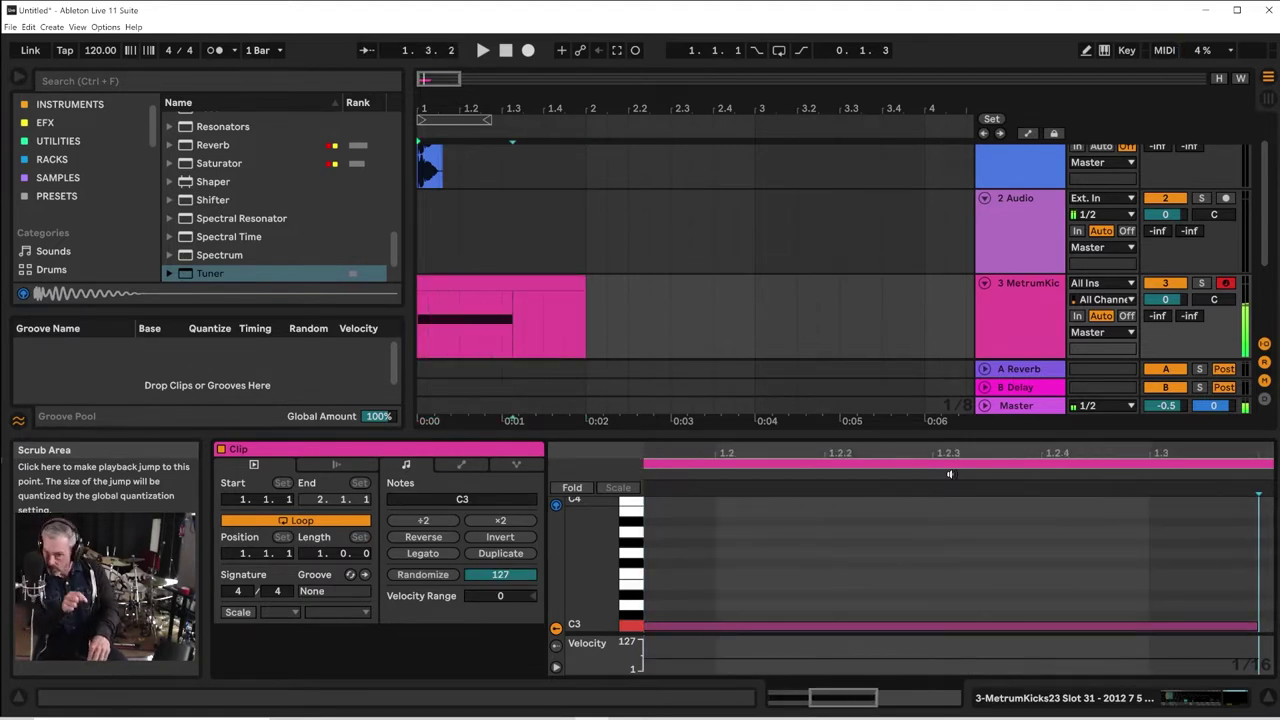
key(Right)
key(Right)
key(Right)
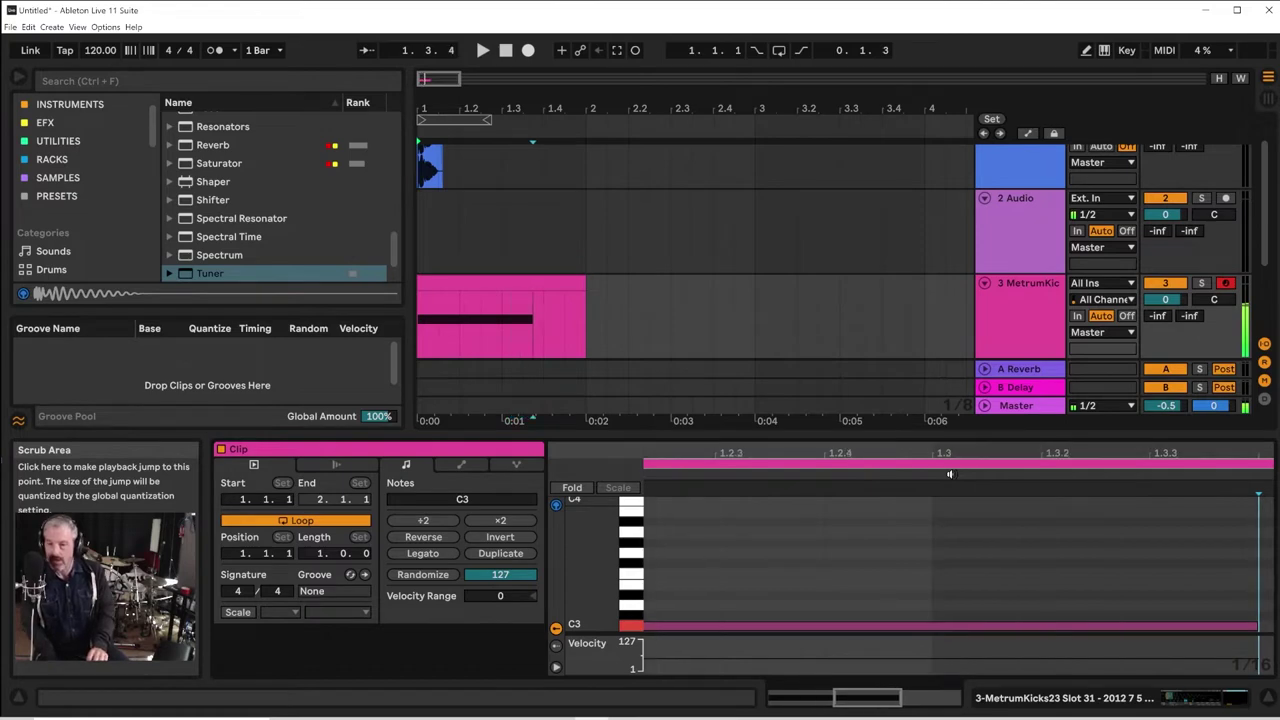
key(Right)
key(Right)
key(Right)
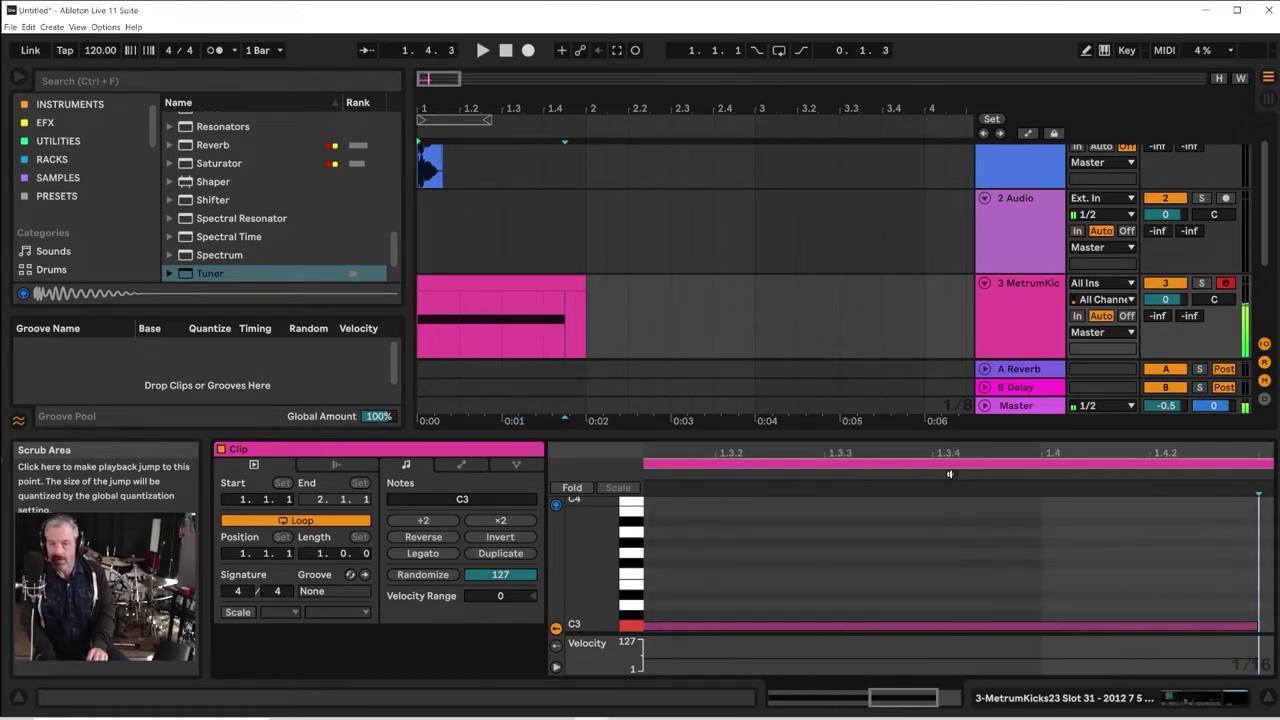
key(Right)
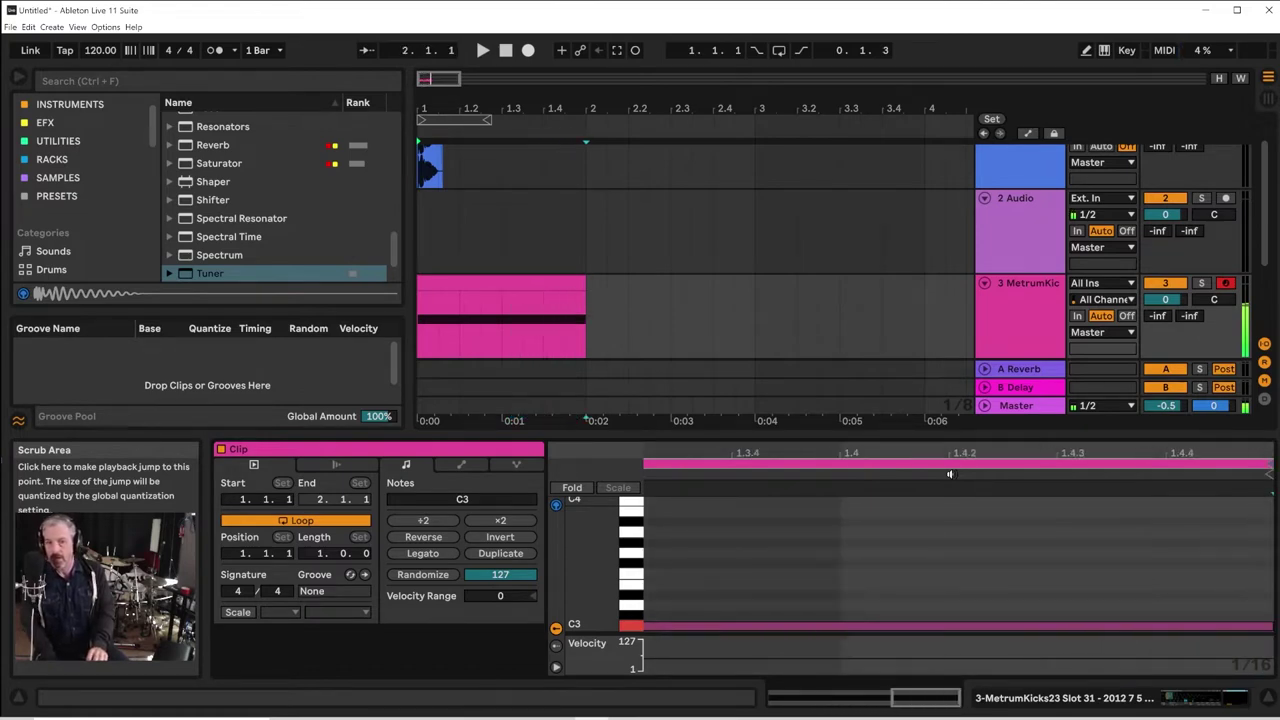
key(space)
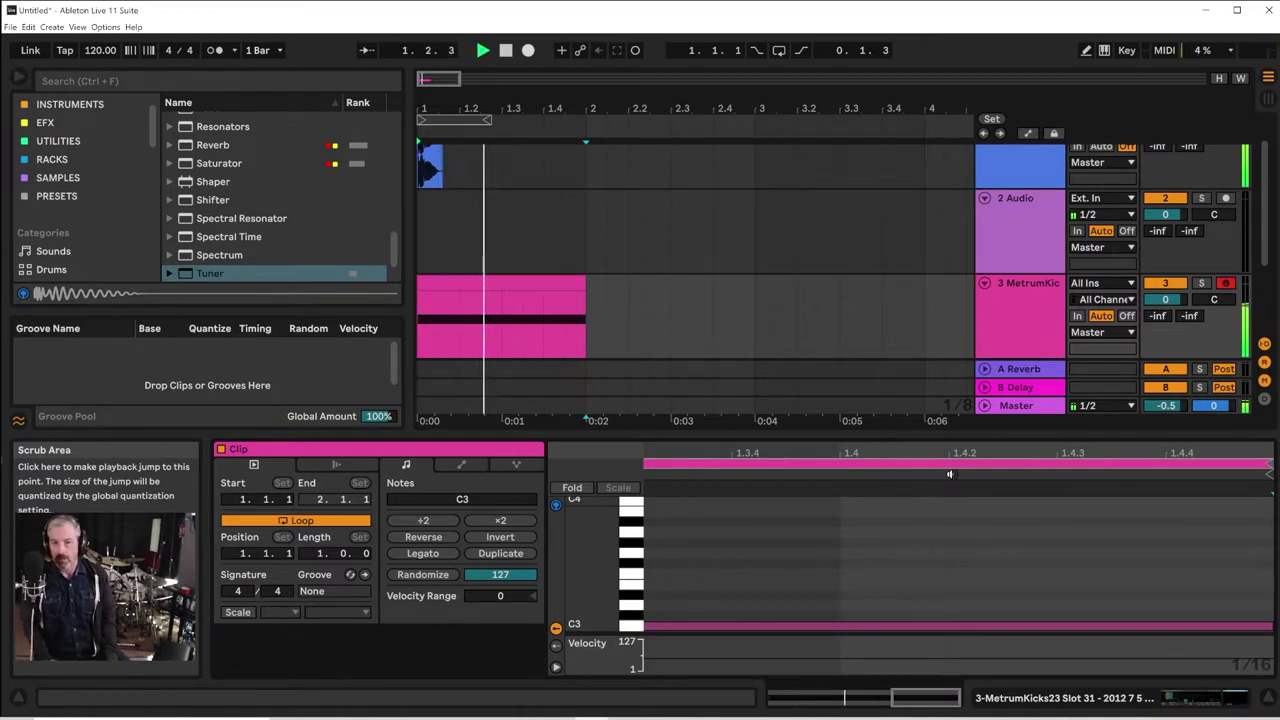
key(space)
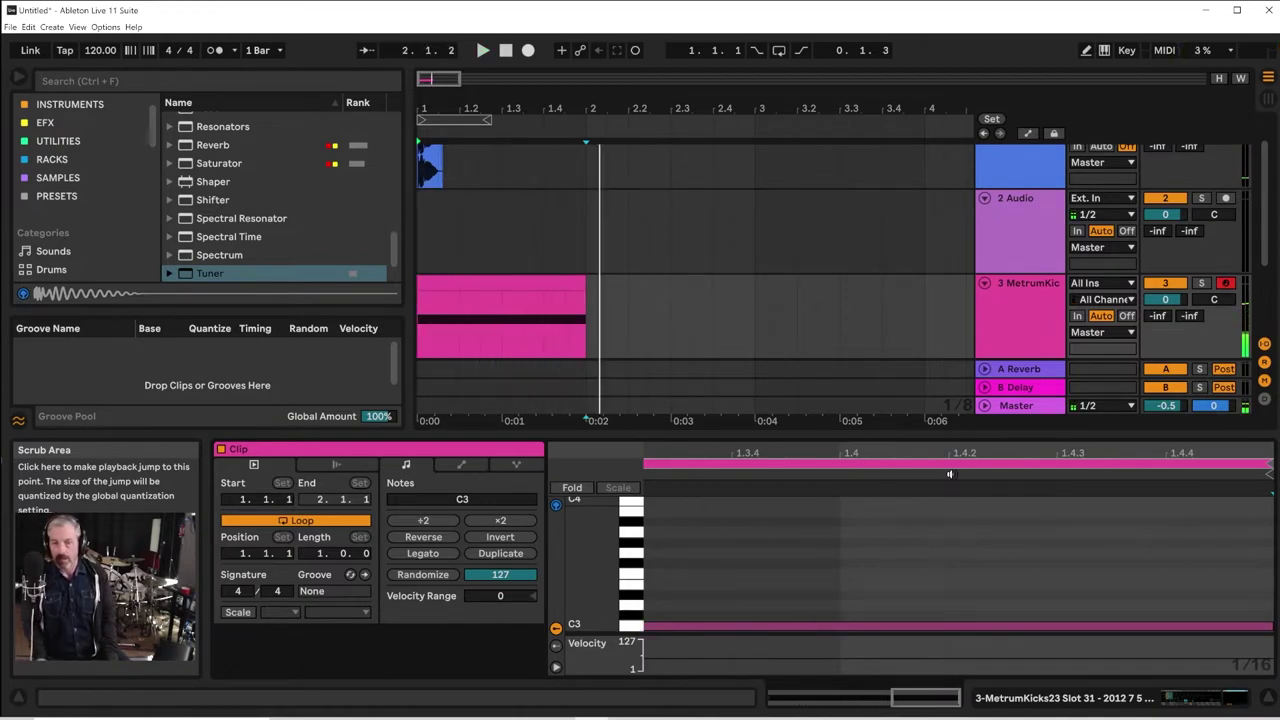
Set the C3 clip's loop length to two bars and extend the clip in the arrangement to the start of bar 3
click(585, 286)
mouse_move(585, 286)
mouse_down()
mouse_move(776, 290)
mouse_move(586, 297)
mouse_up()
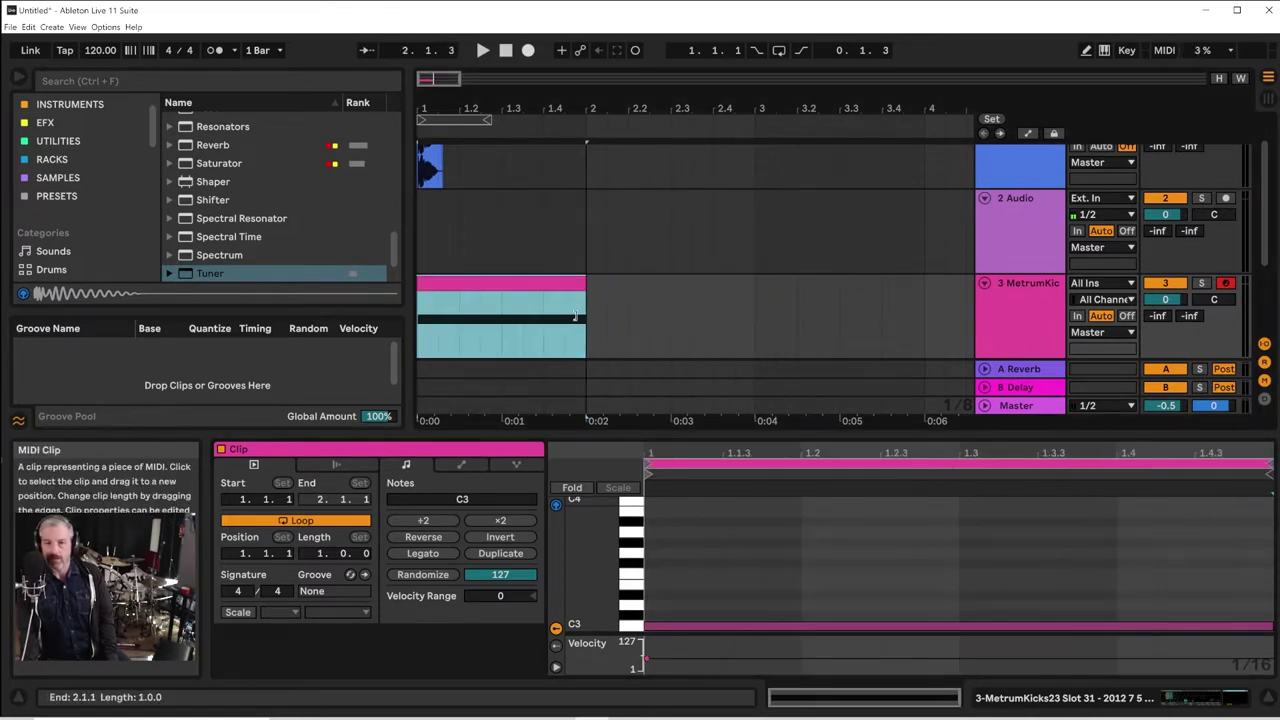
click(322, 553)
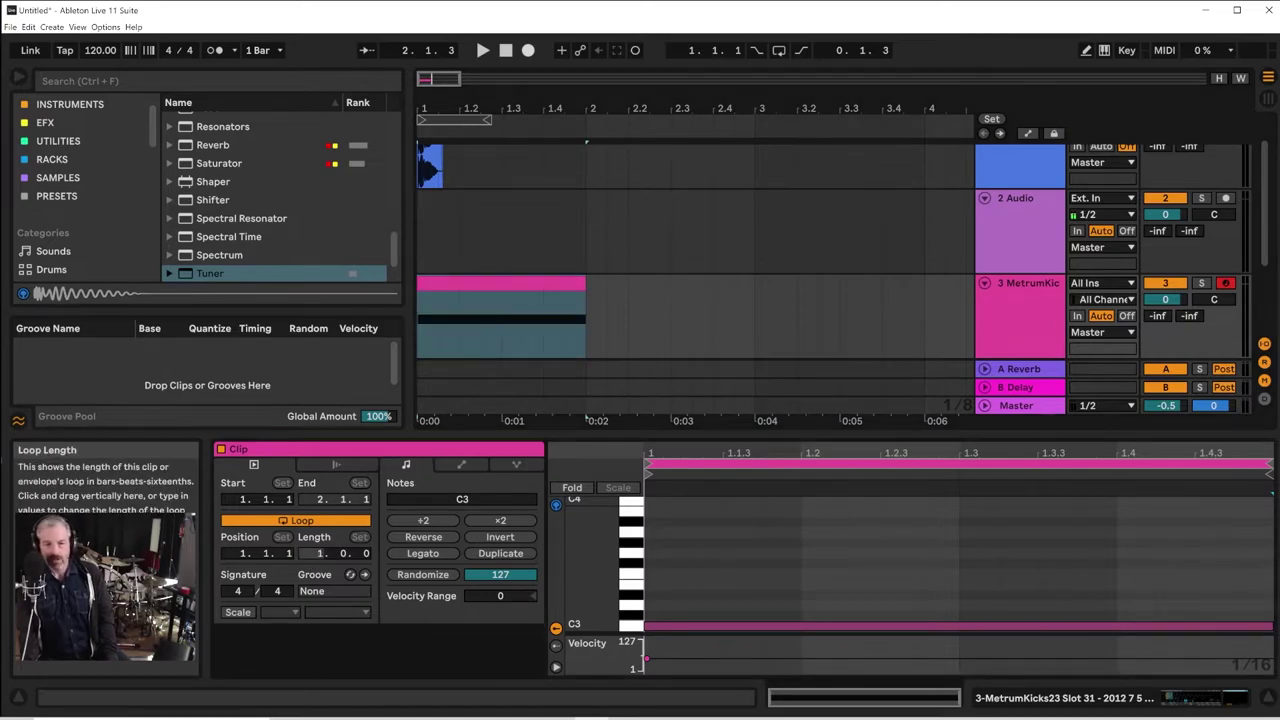
mouse_move(311, 555)
mouse_down()
mouse_move(311, 537)
mouse_move(311, 564)
mouse_up()
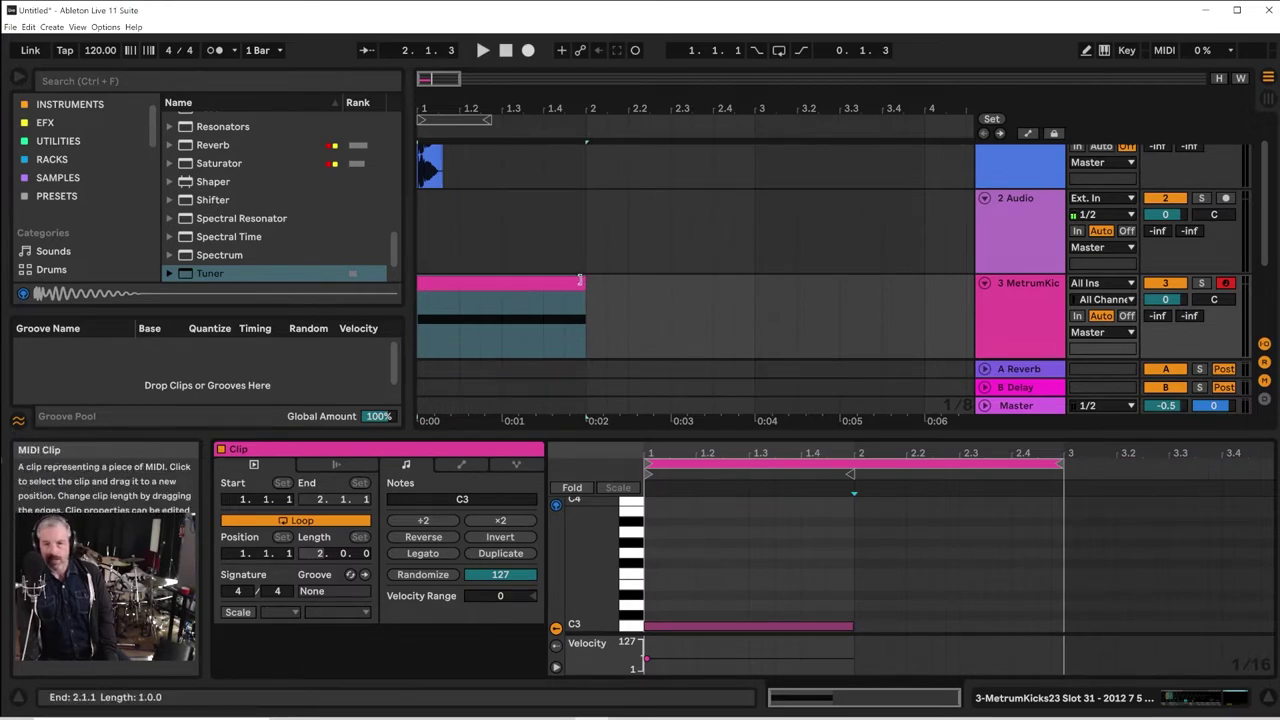
drag(580, 283, 755, 283)
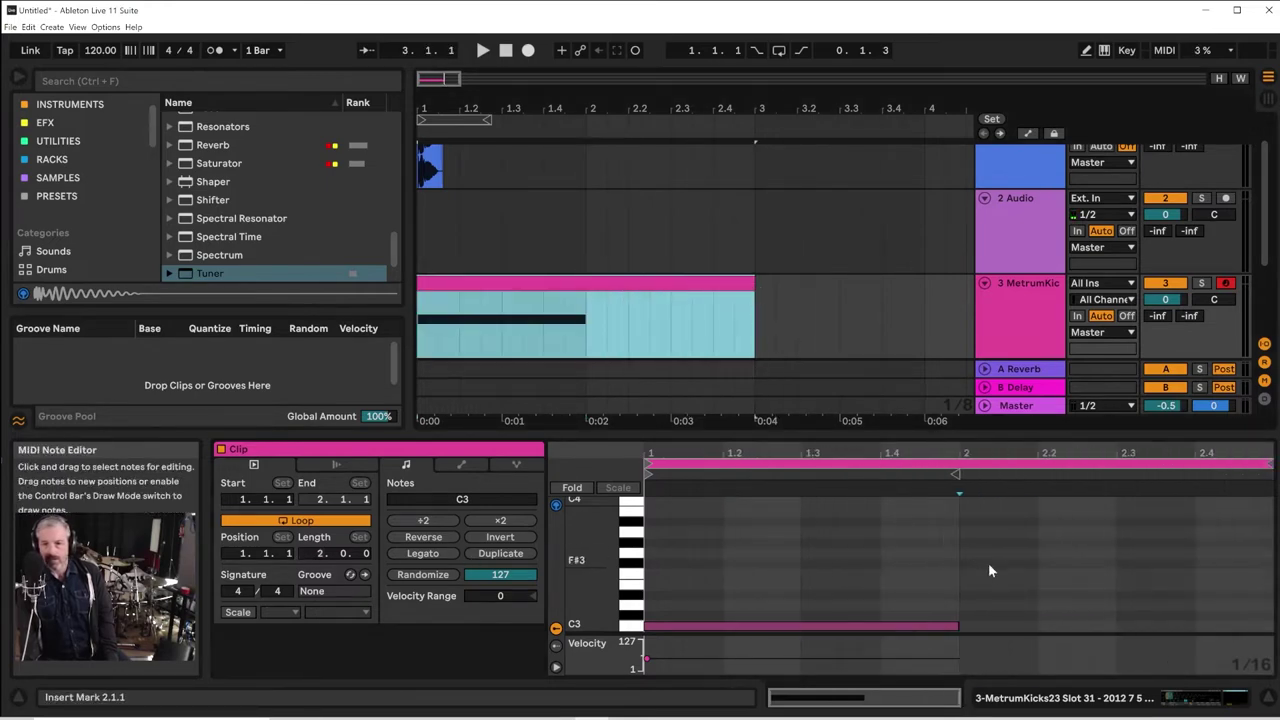
Lengthen the C3 note to fill the clip's full two bars and play the clip back
drag(960, 626, 1270, 621)
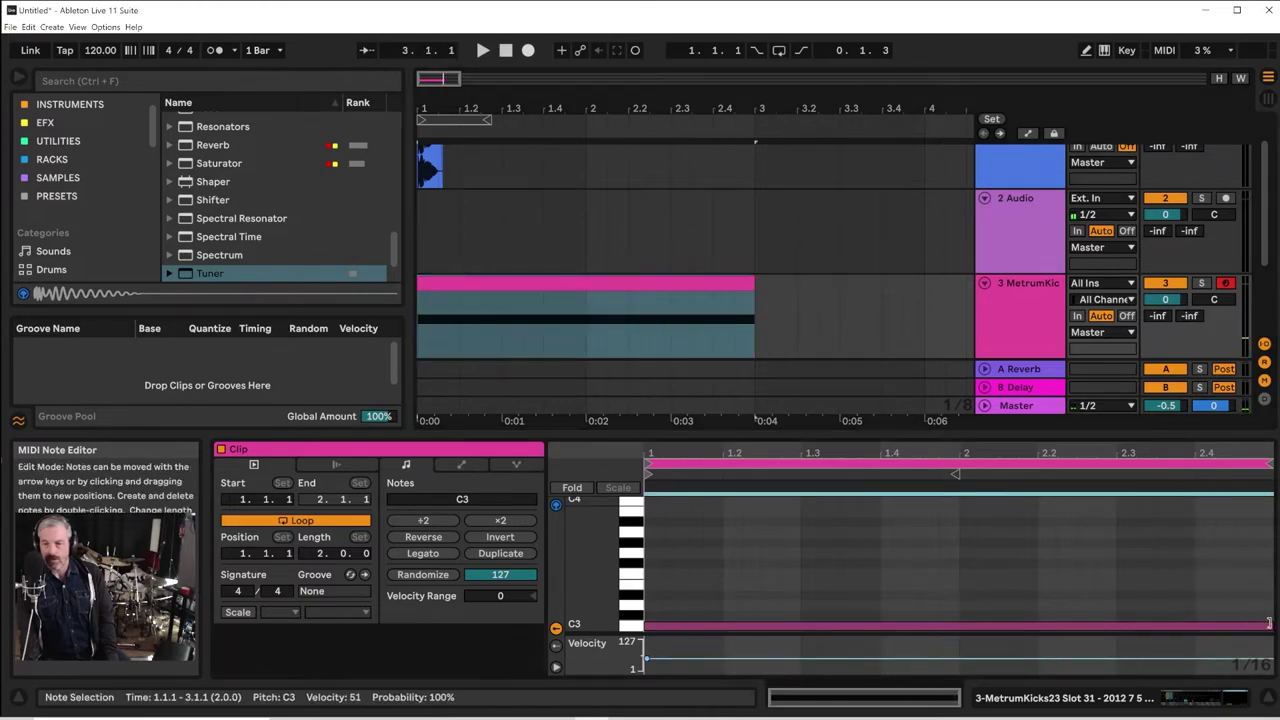
key(space)
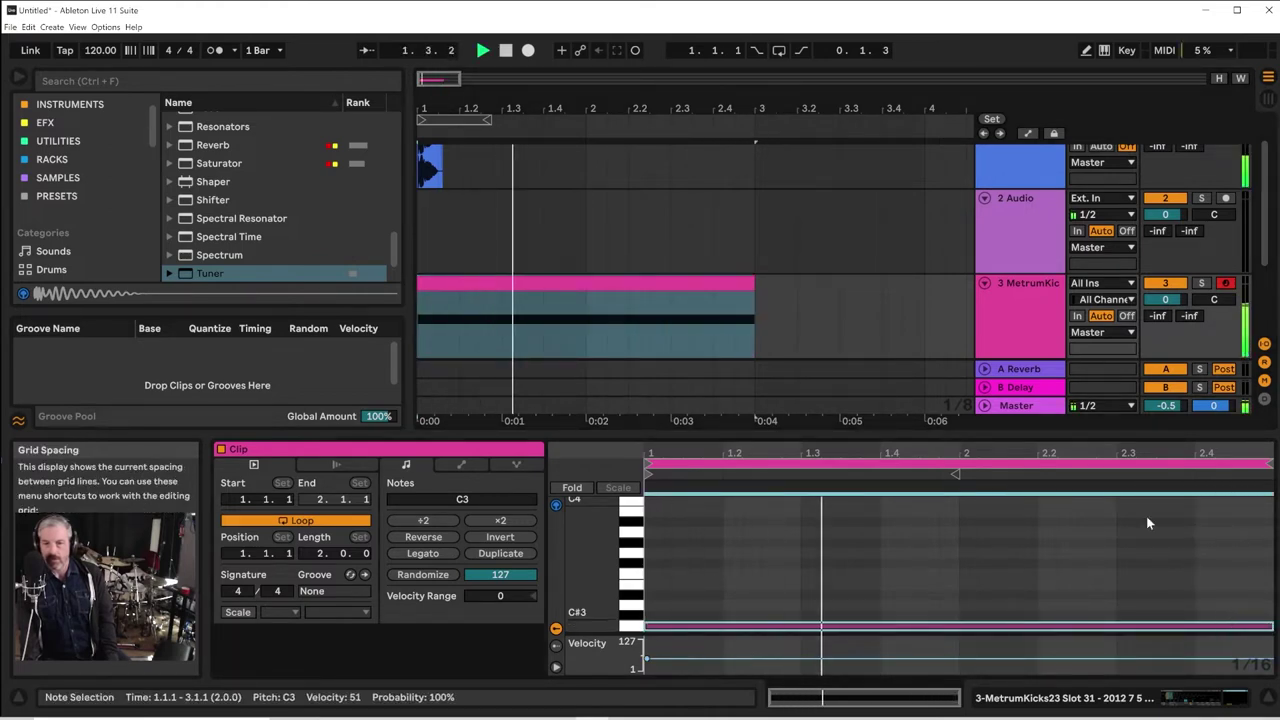
key(space)
Freeze the kick's MIDI track and flatten it to audio
click(1001, 326)
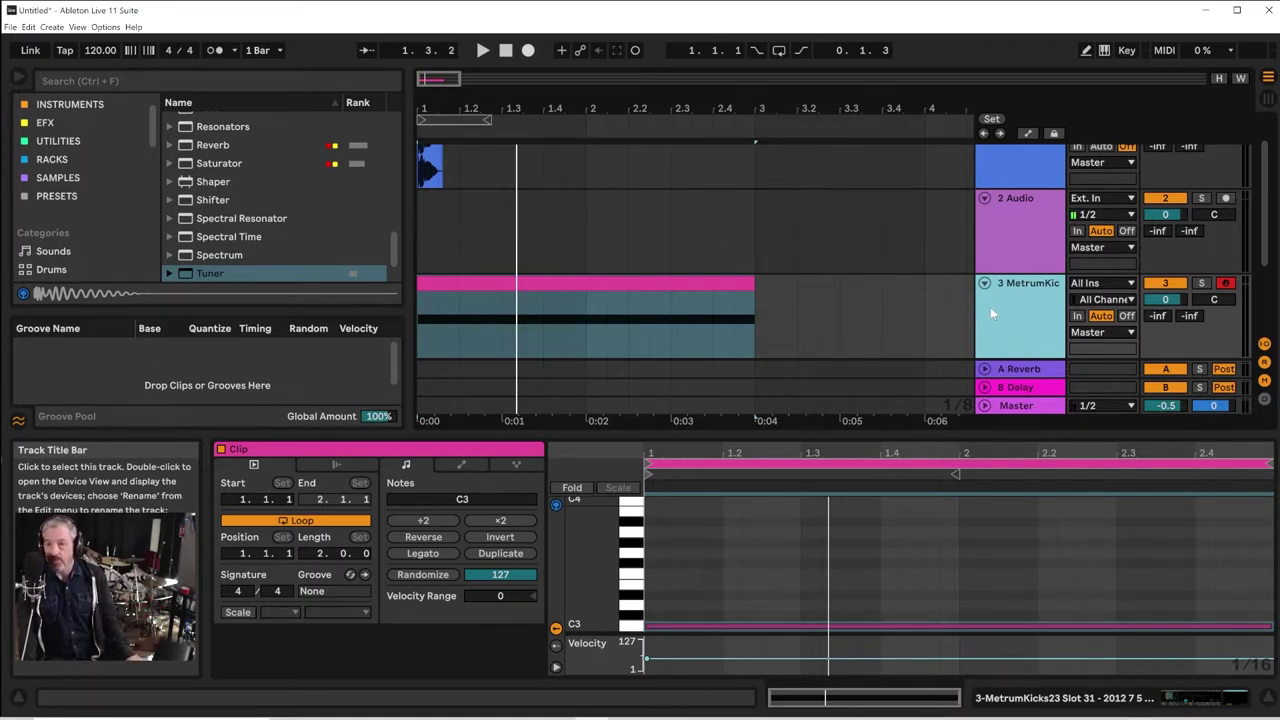
right_click(990, 307)
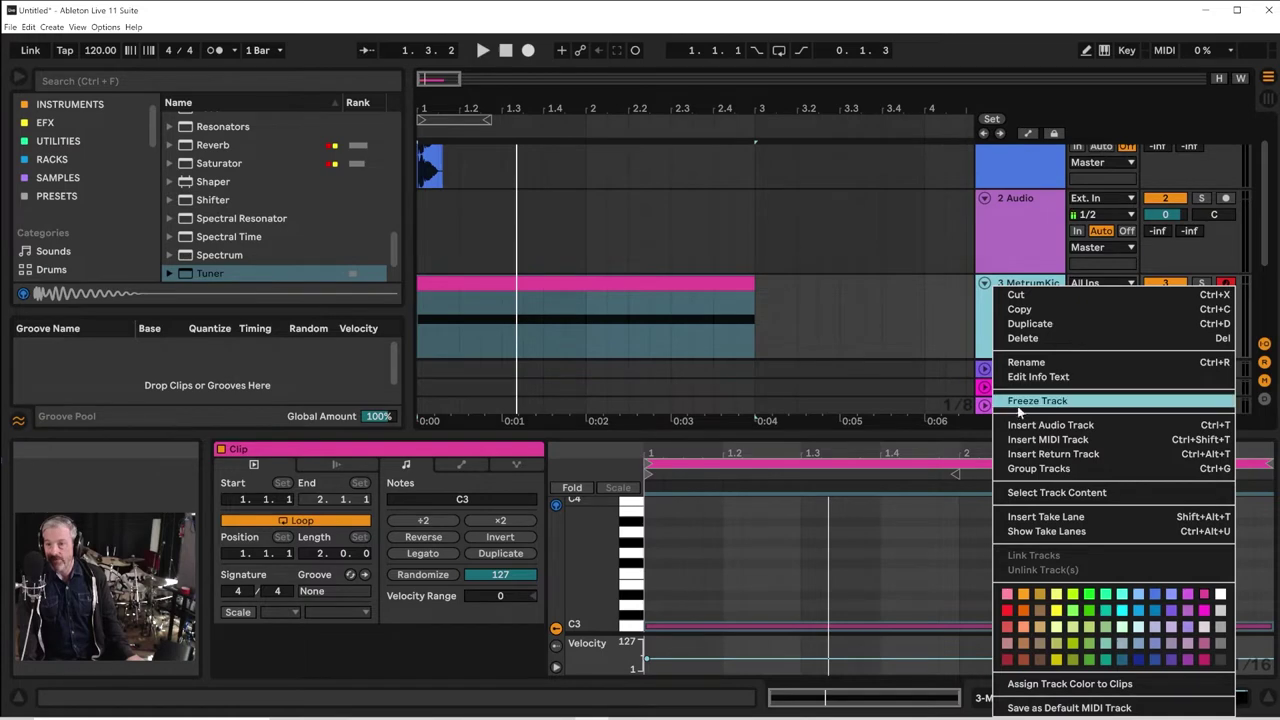
click(1015, 400)
right_click(1014, 346)
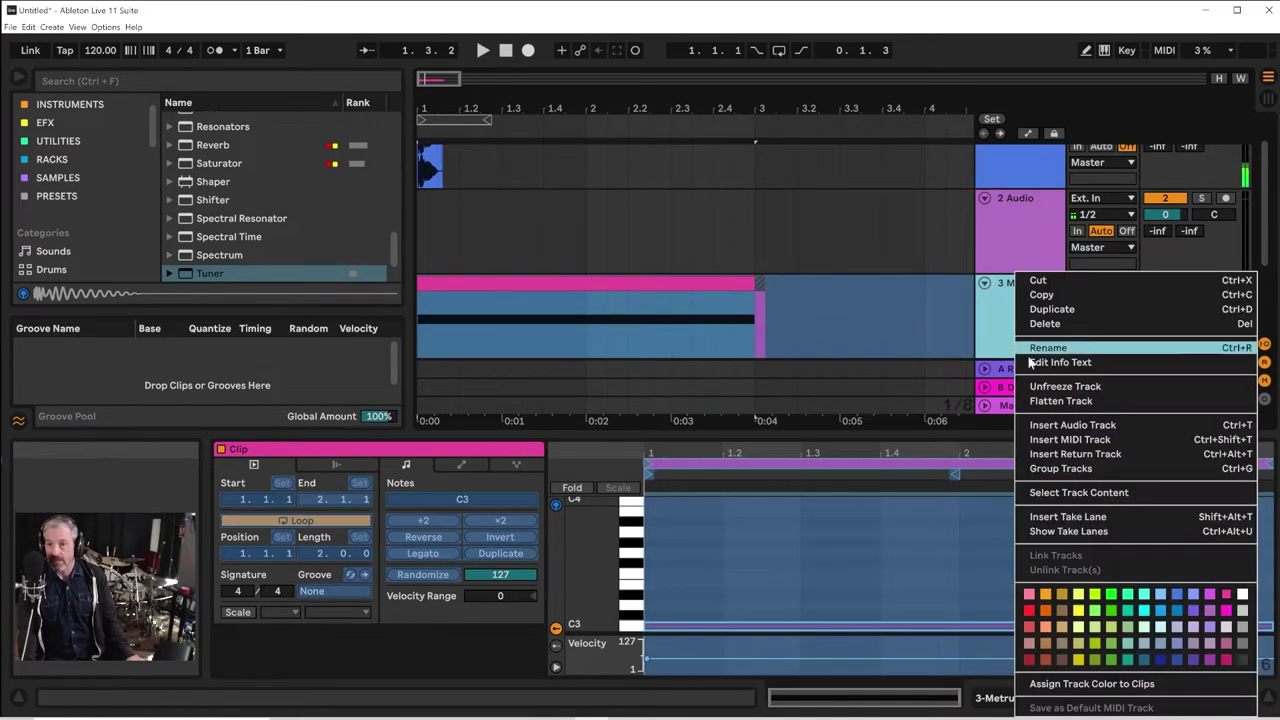
click(1047, 397)
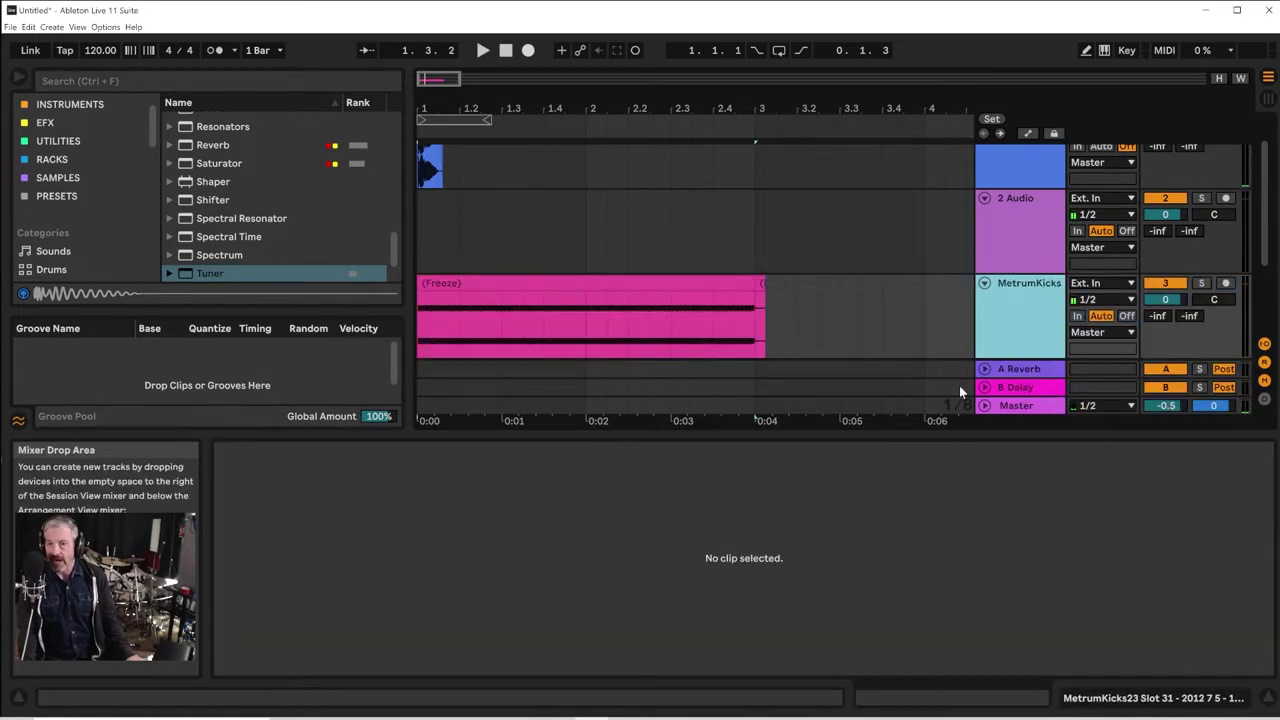
Delete the short freeze tail clip at bar 3 and play the flattened audio from bar 1
click(757, 320)
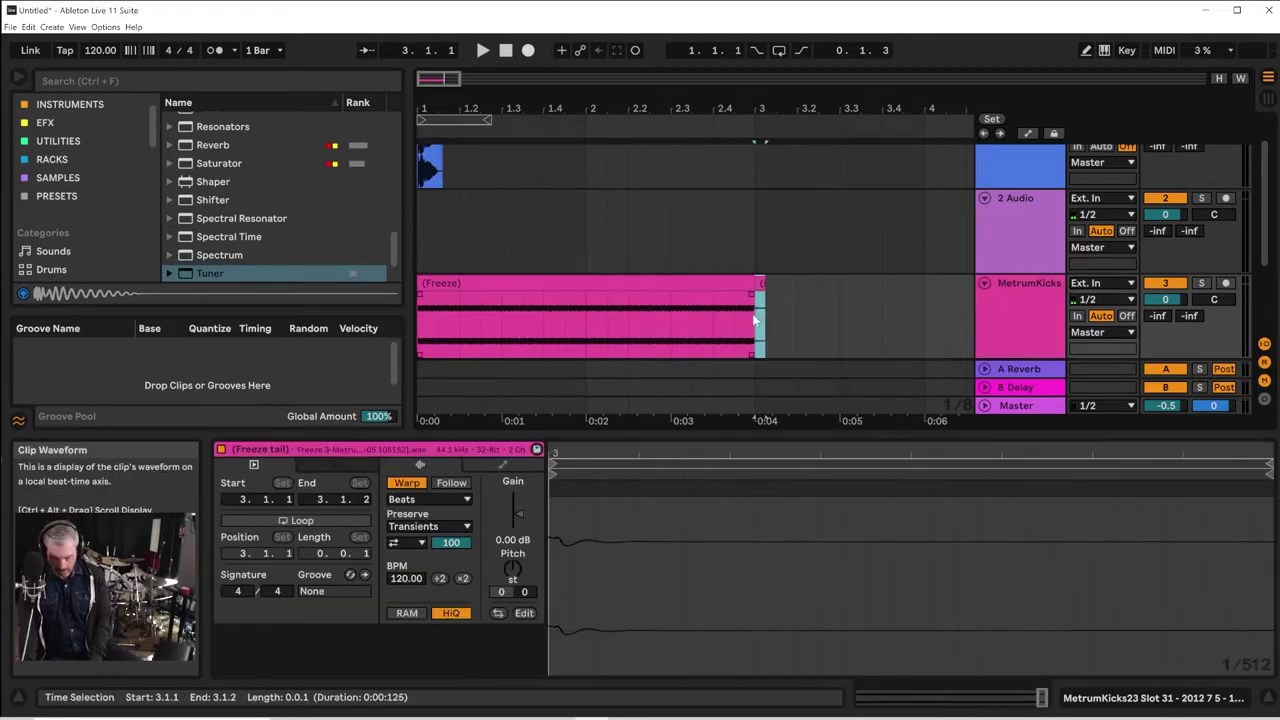
key(Delete)
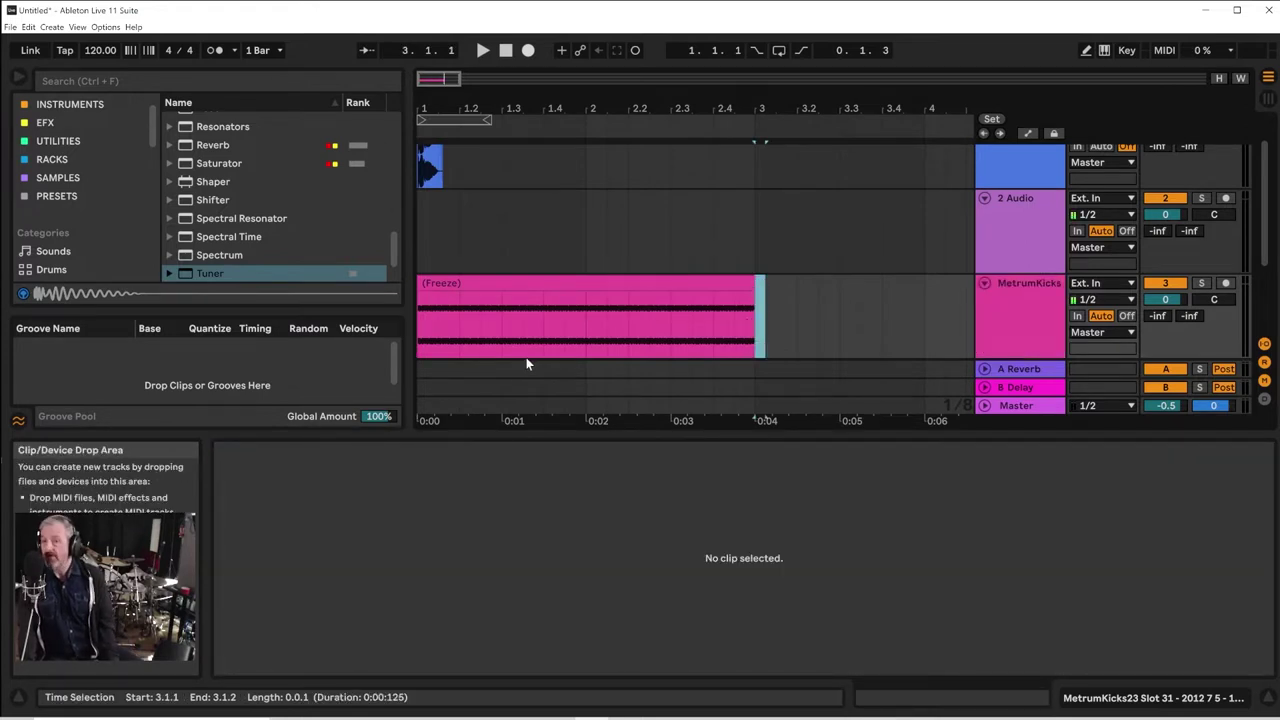
key(space)
key(space)
click(423, 339)
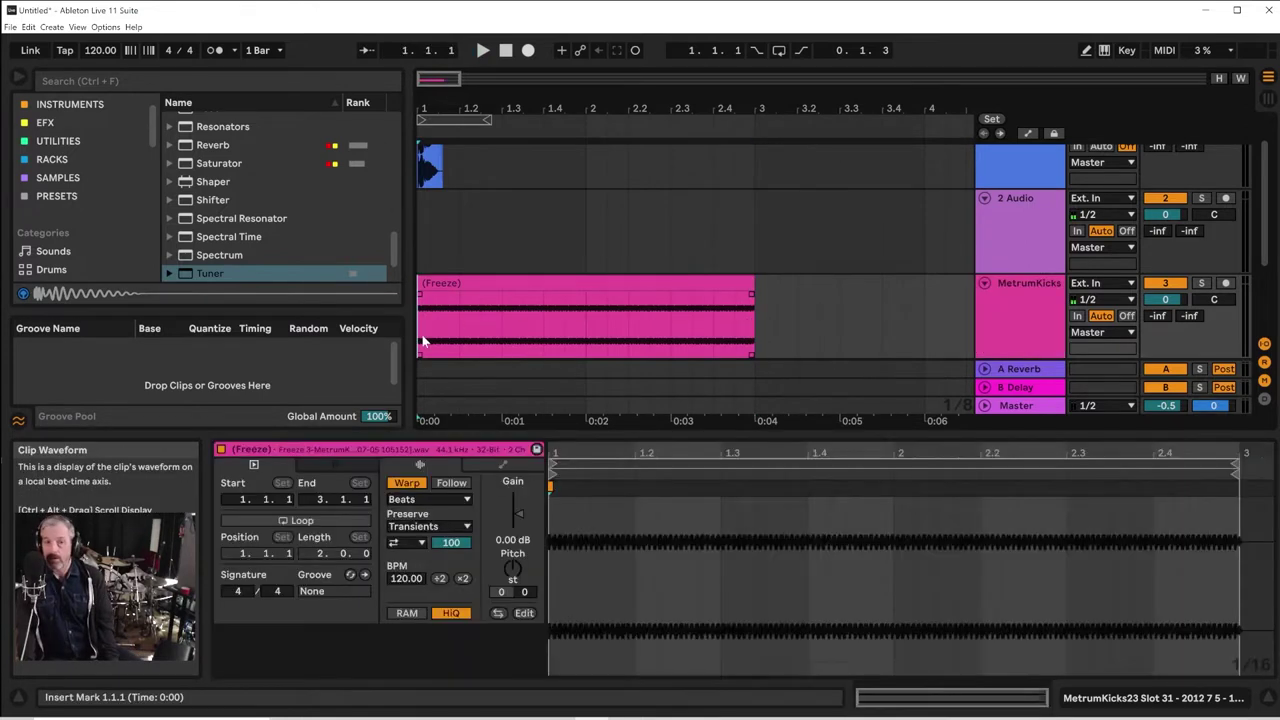
key(space)
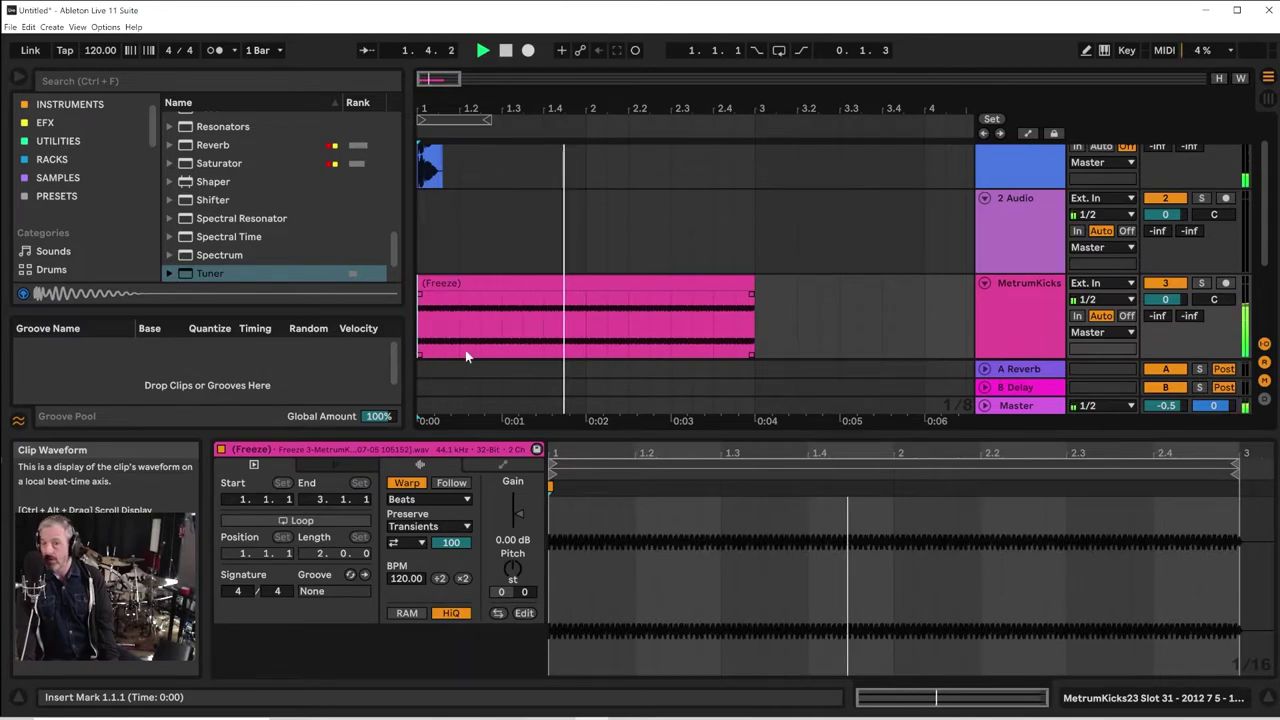
key(space)
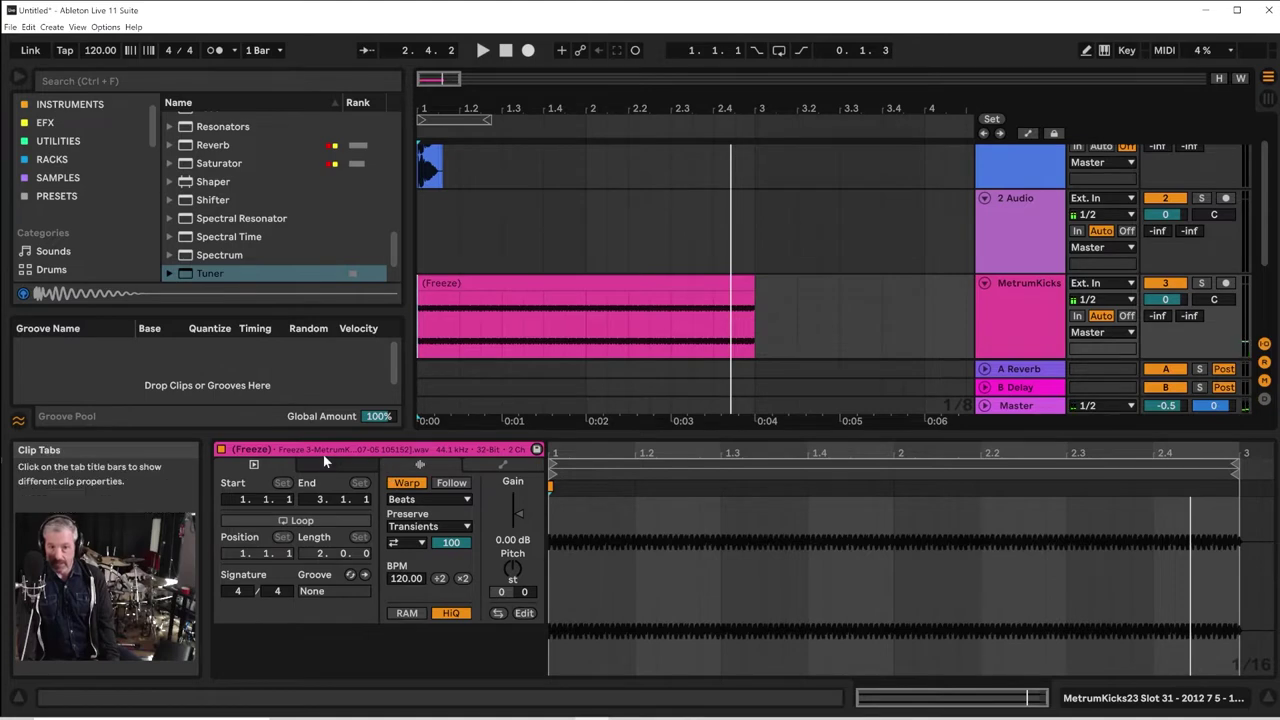
Rename the flattened audio clip bass-note-C
right_click(263, 449)
click(263, 447)
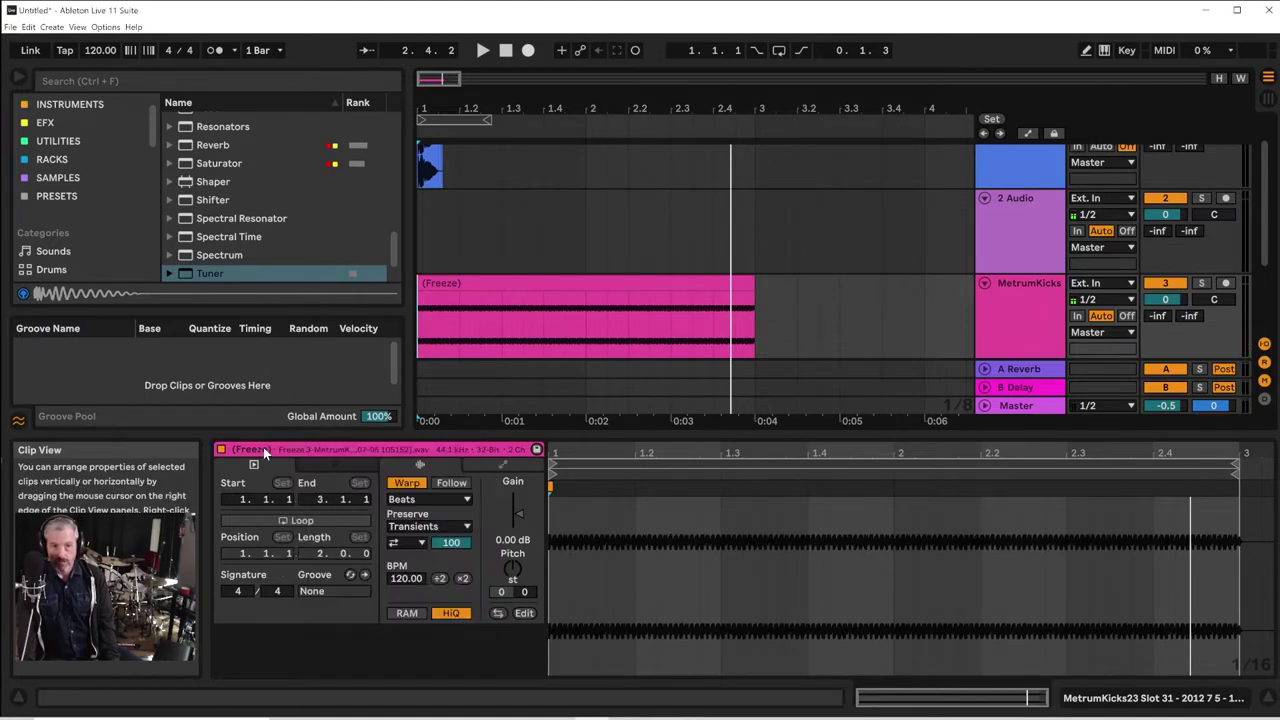
right_click(270, 452)
click(286, 460)
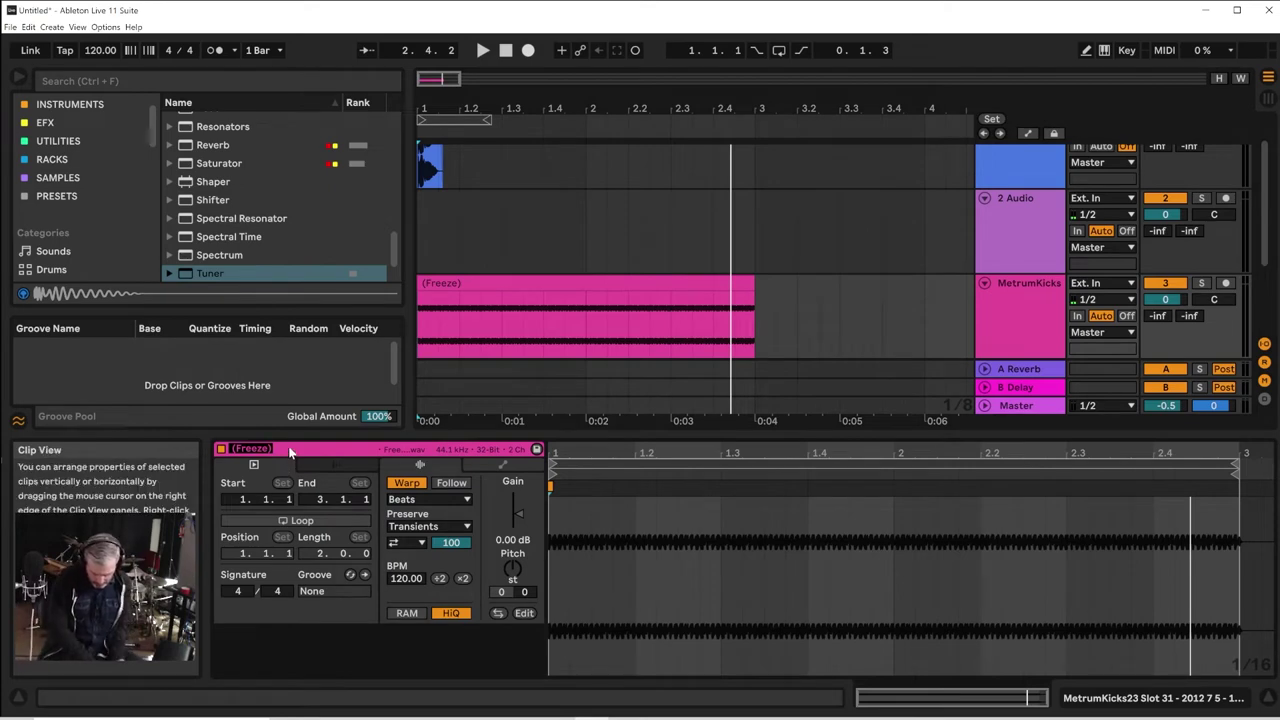
text(bass-nore-C)
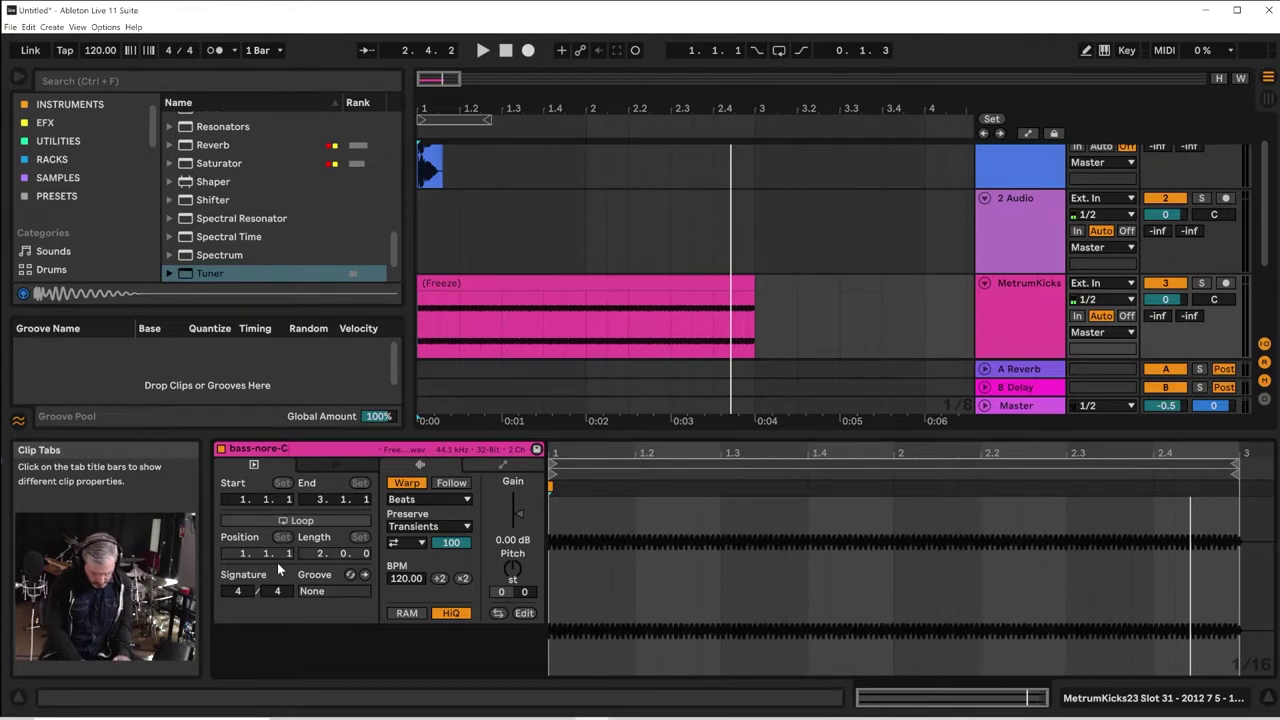
key(Return)
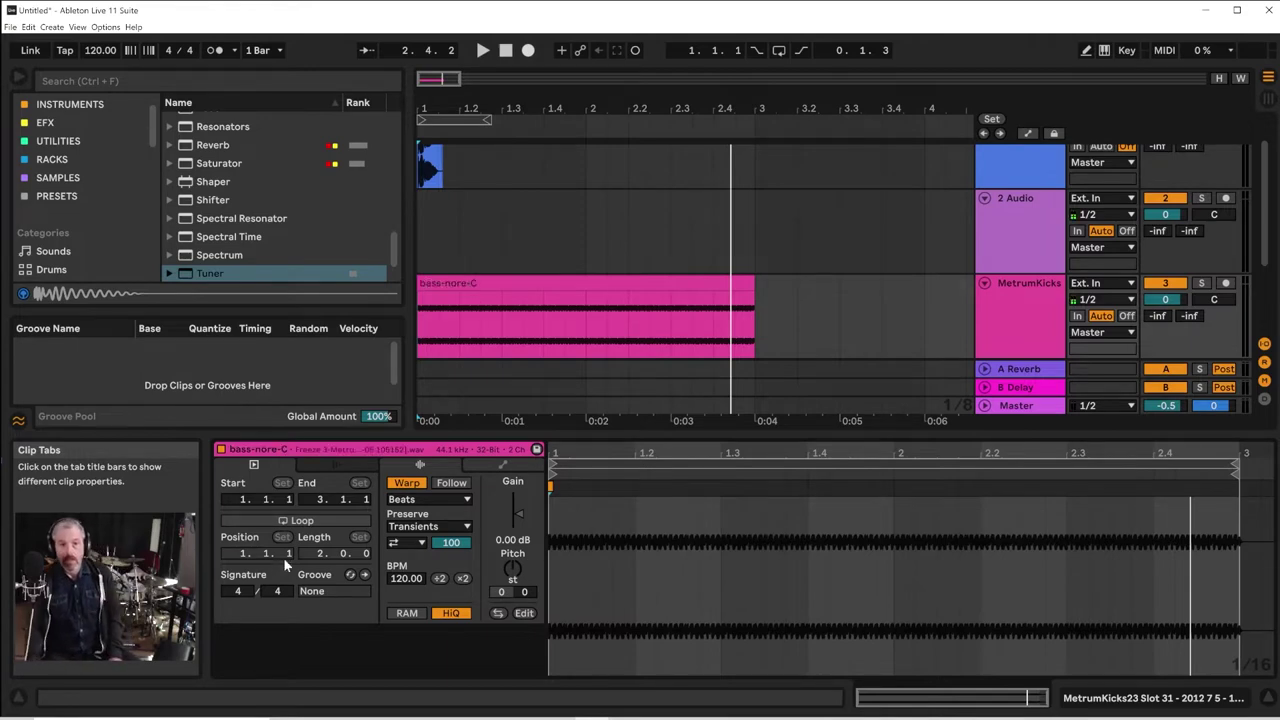
right_click(264, 451)
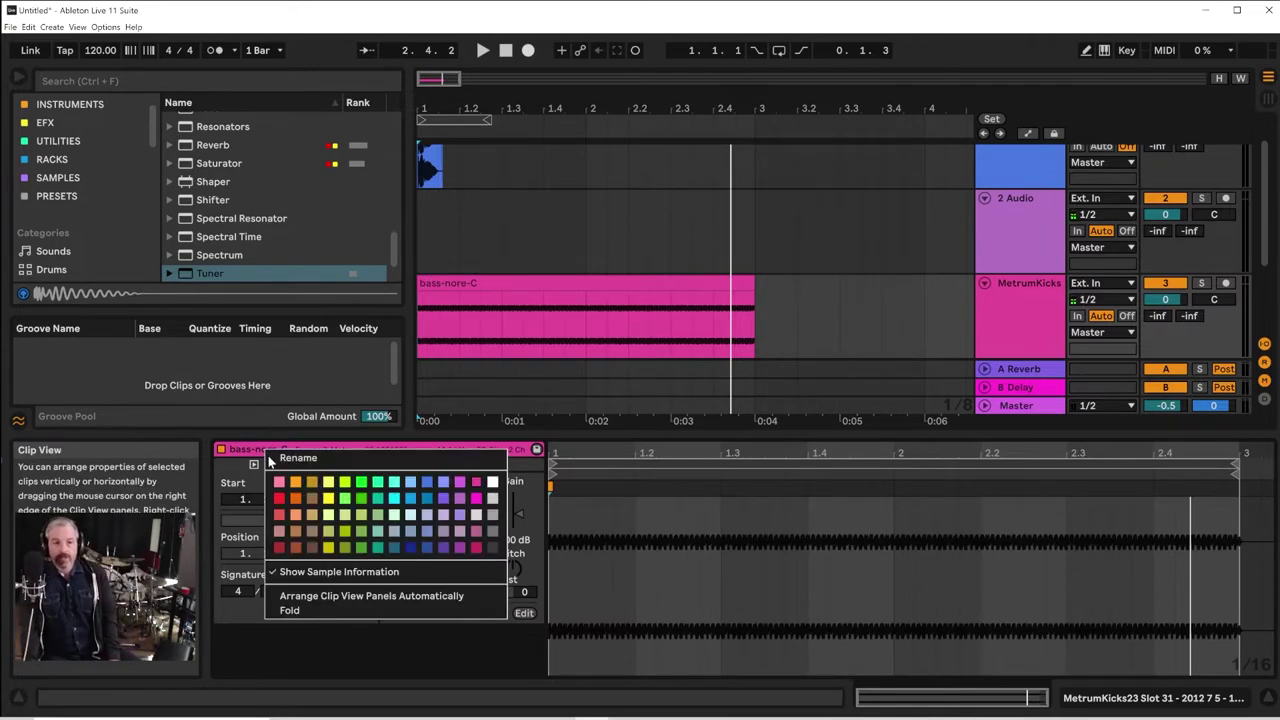
click(270, 460)
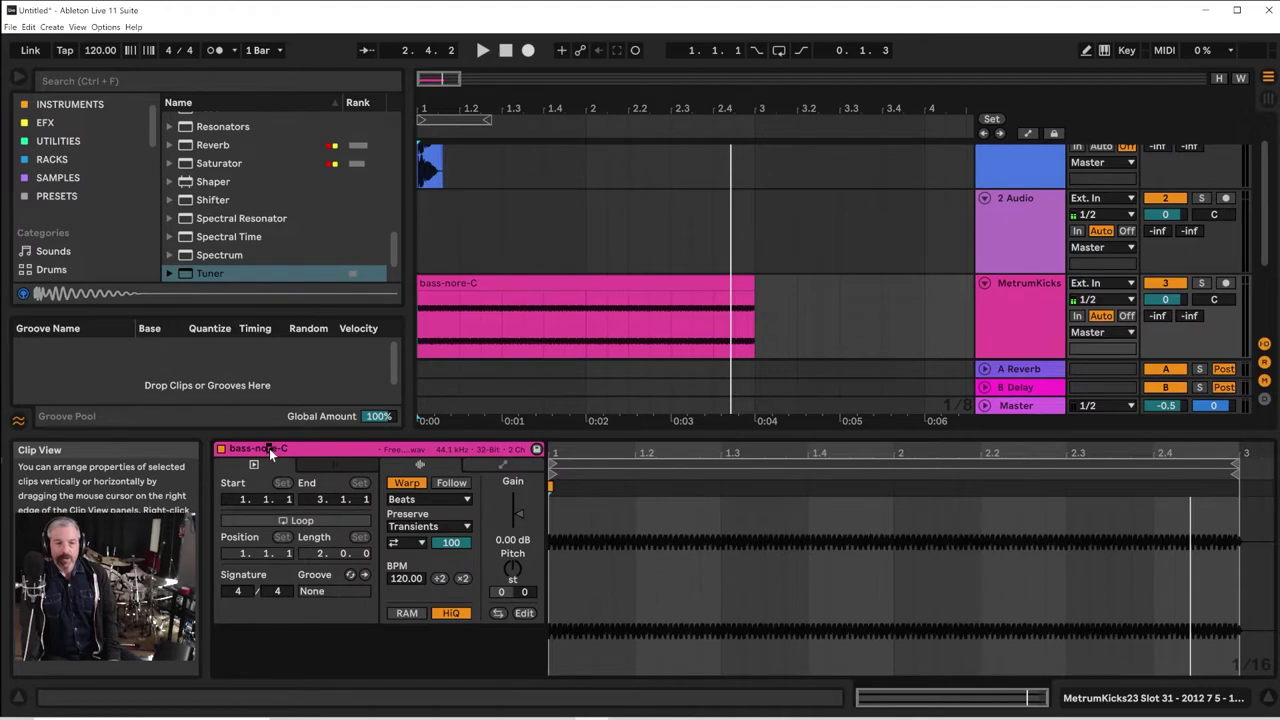
key(Return)
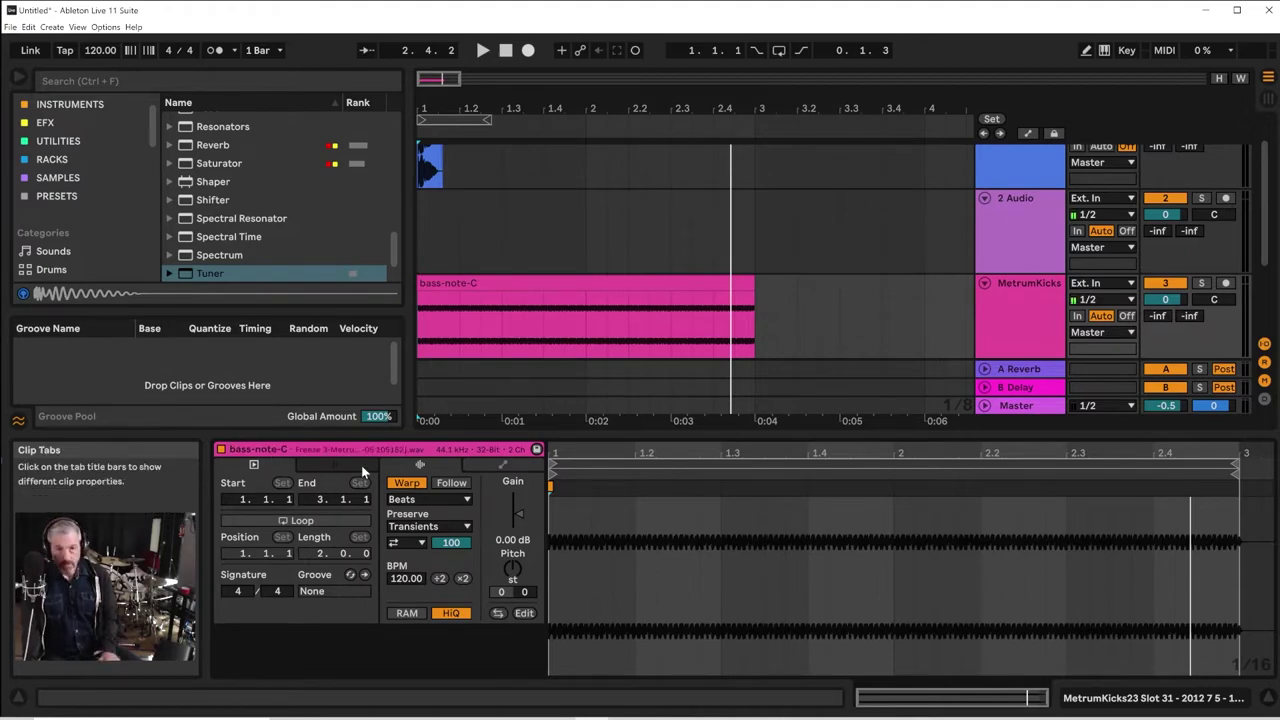
click(553, 284)
key(ctrl+t)
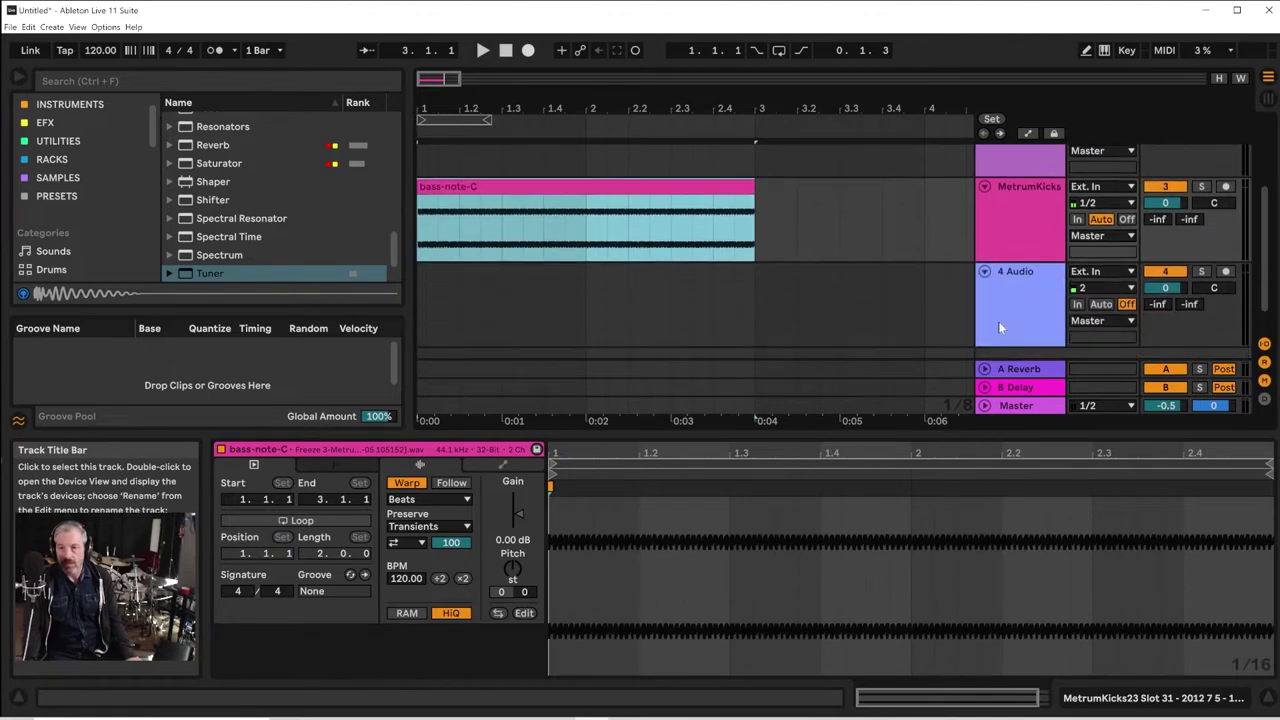
scroll(1008, 255, up, 2)
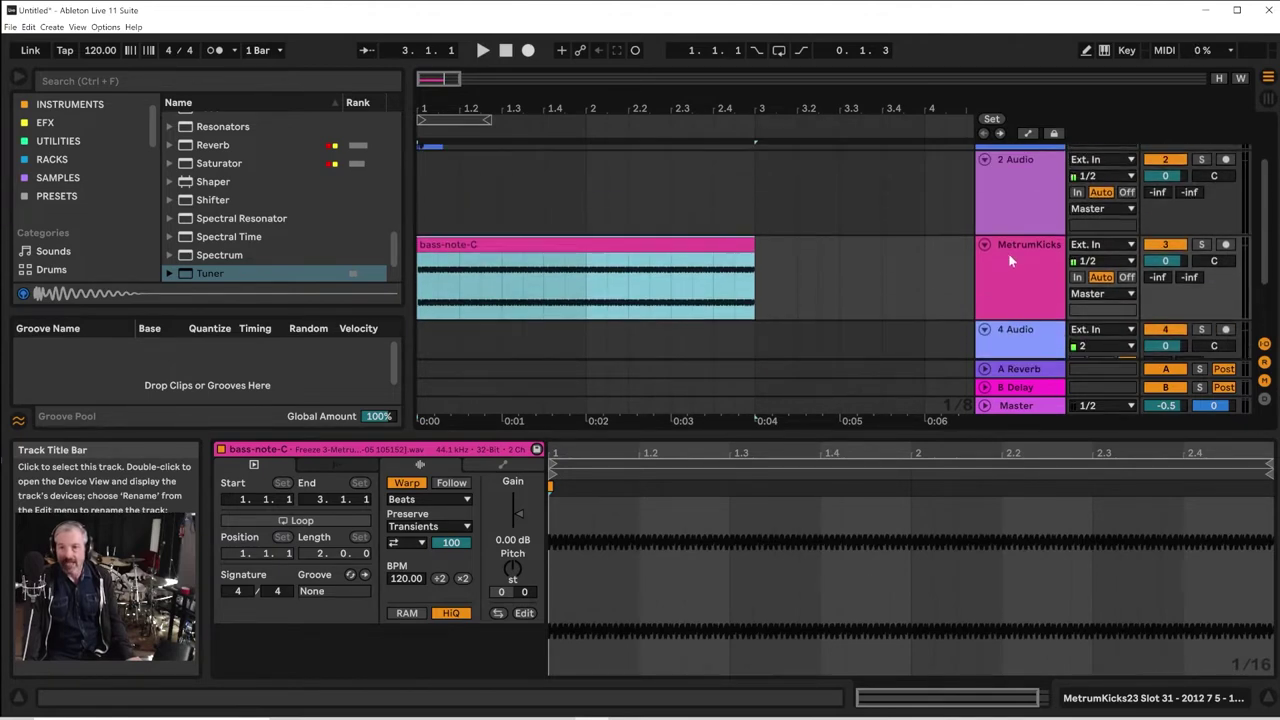
scroll(1011, 320, down, 2)
click(1016, 264)
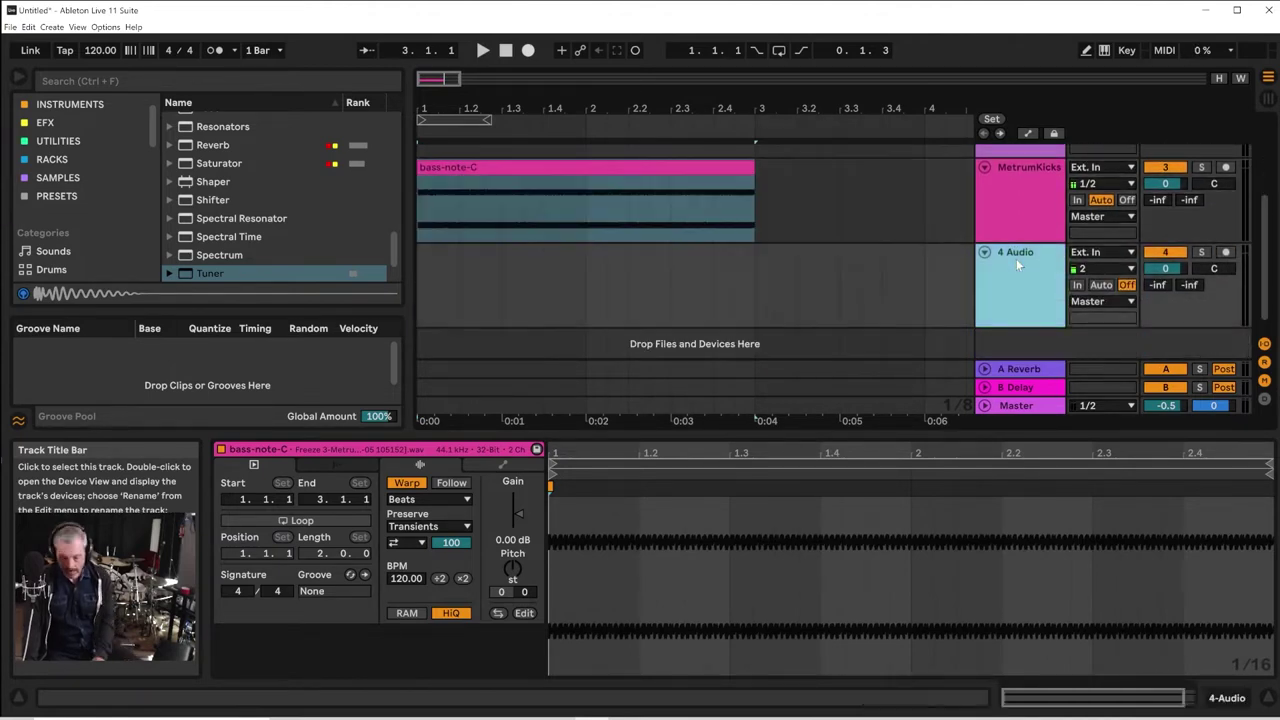
key(Delete)
Insert a MIDI track below the flattened track and load the bass-note-C clip into its device chain as a Simpler
right_click(1022, 286)
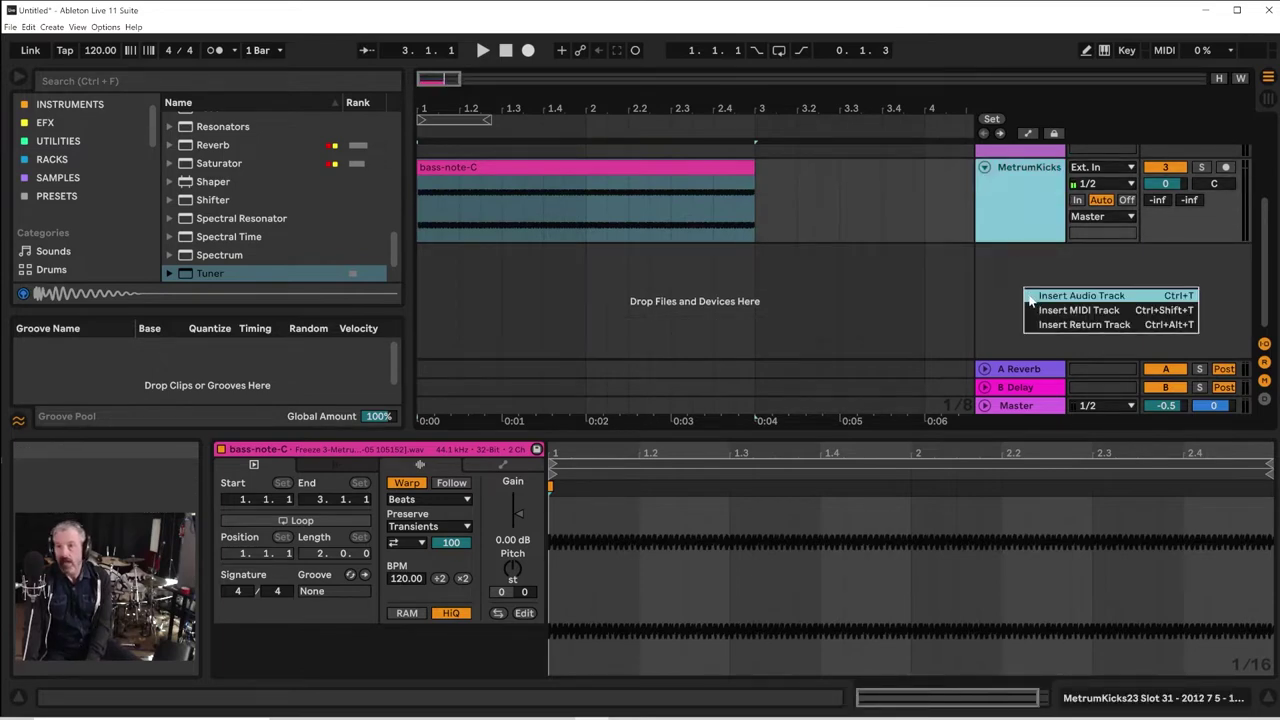
click(1035, 310)
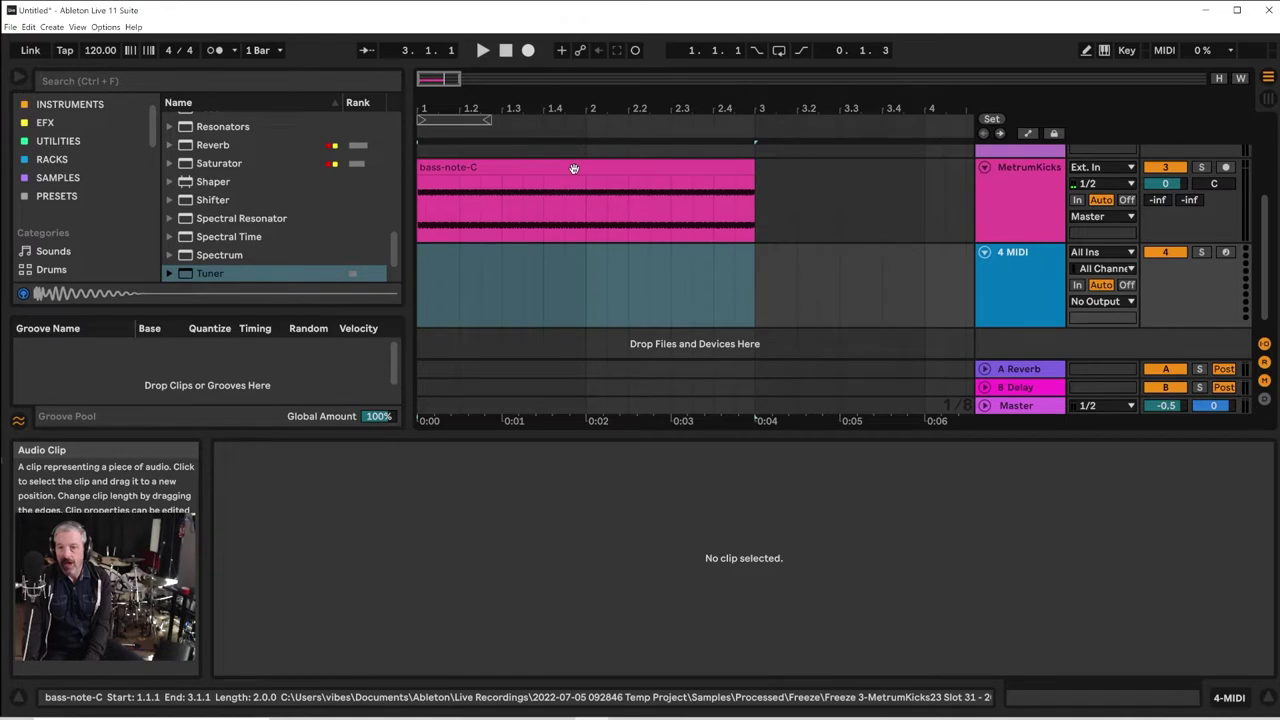
click(994, 298)
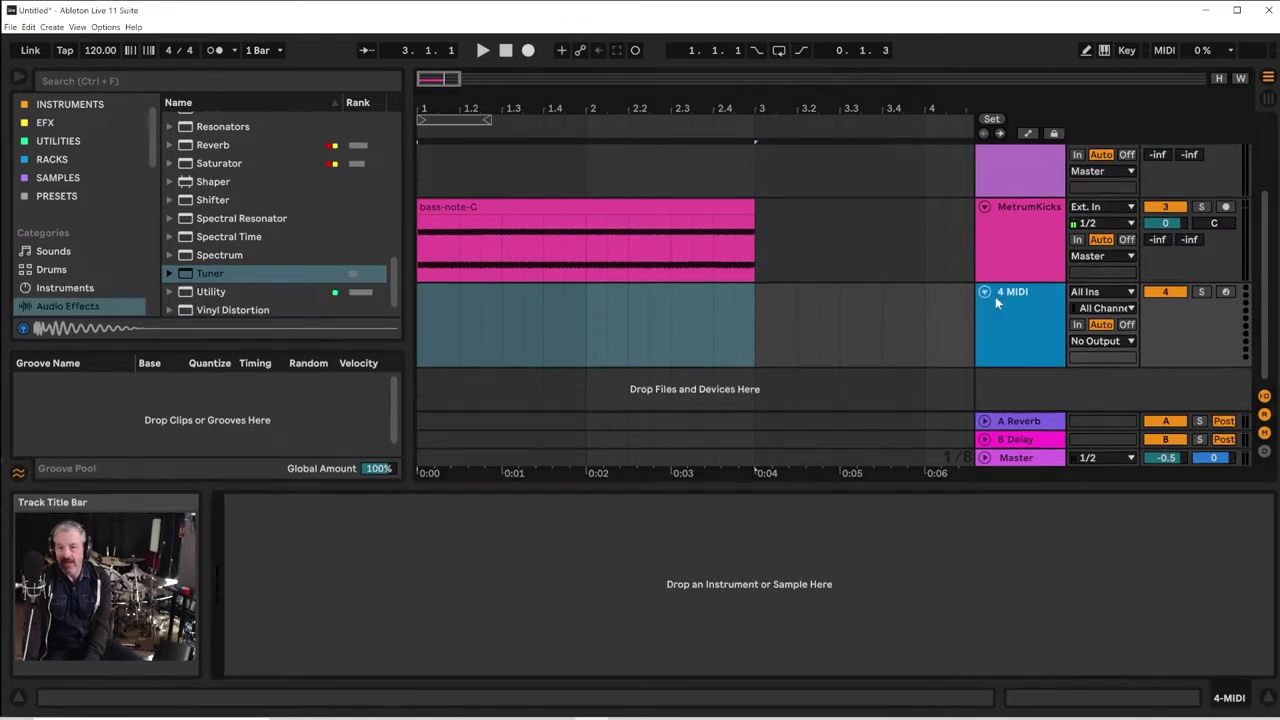
click(557, 206)
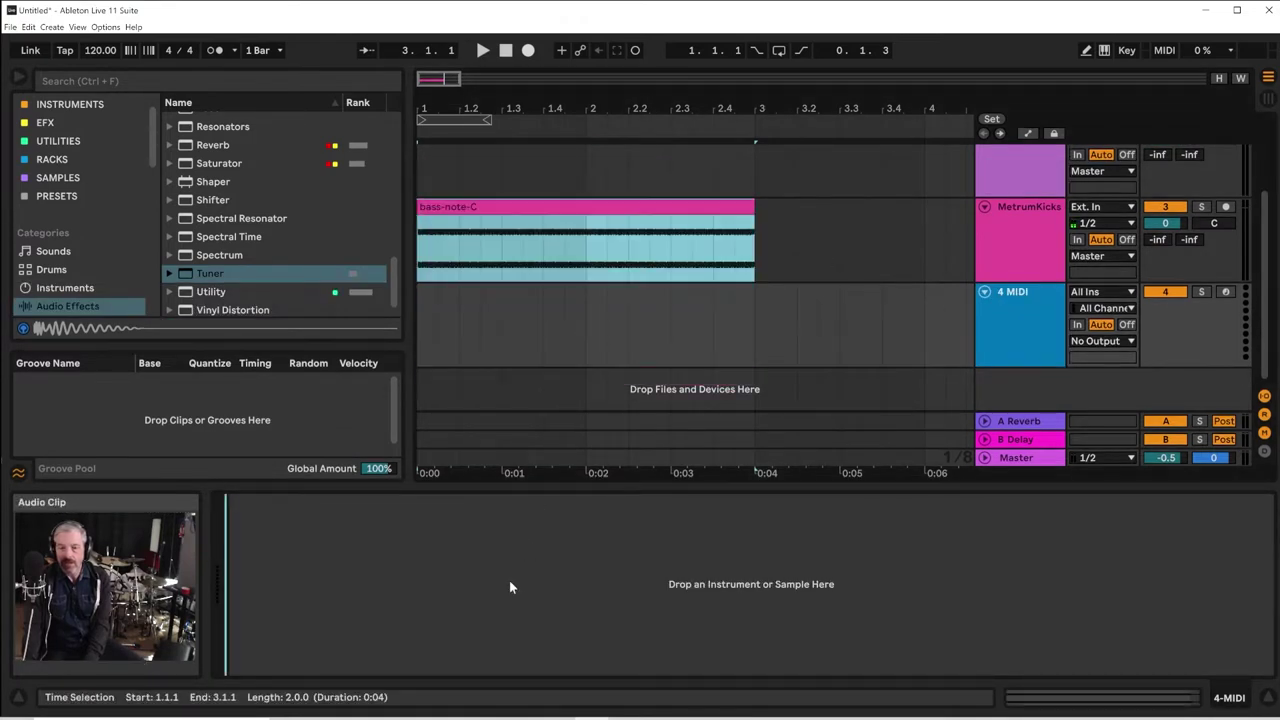
drag(509, 587, 509, 586)
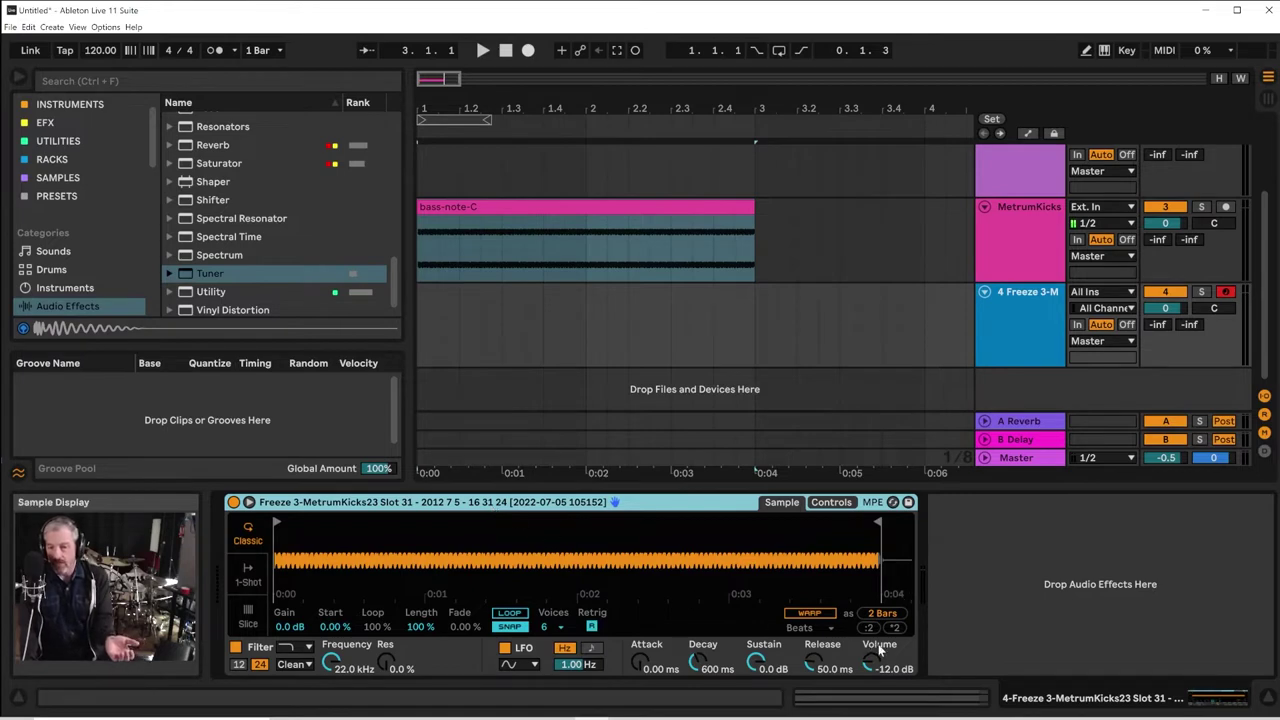
Set the new Simpler's sample gain to 9.0 dB and its volume to -1.14 dB while playing notes
drag(873, 670, 873, 625)
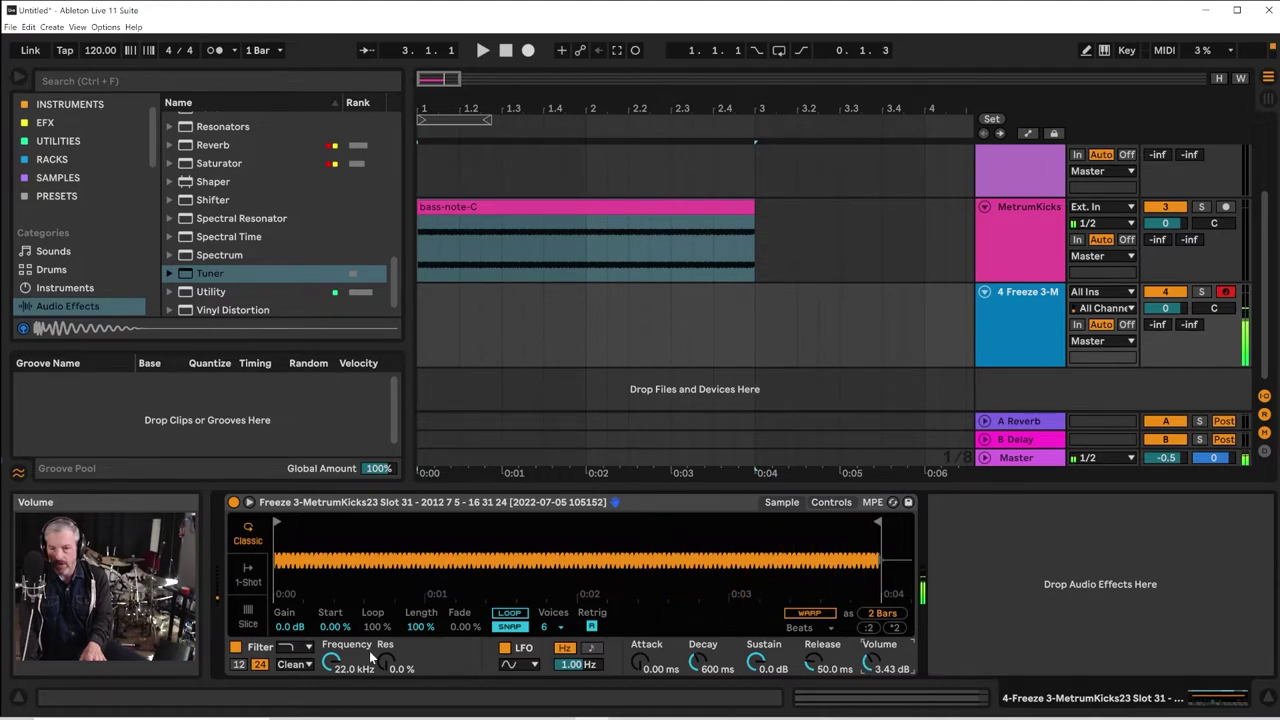
mouse_move(283, 624)
mouse_down()
mouse_move(283, 585)
mouse_move(287, 636)
mouse_up()
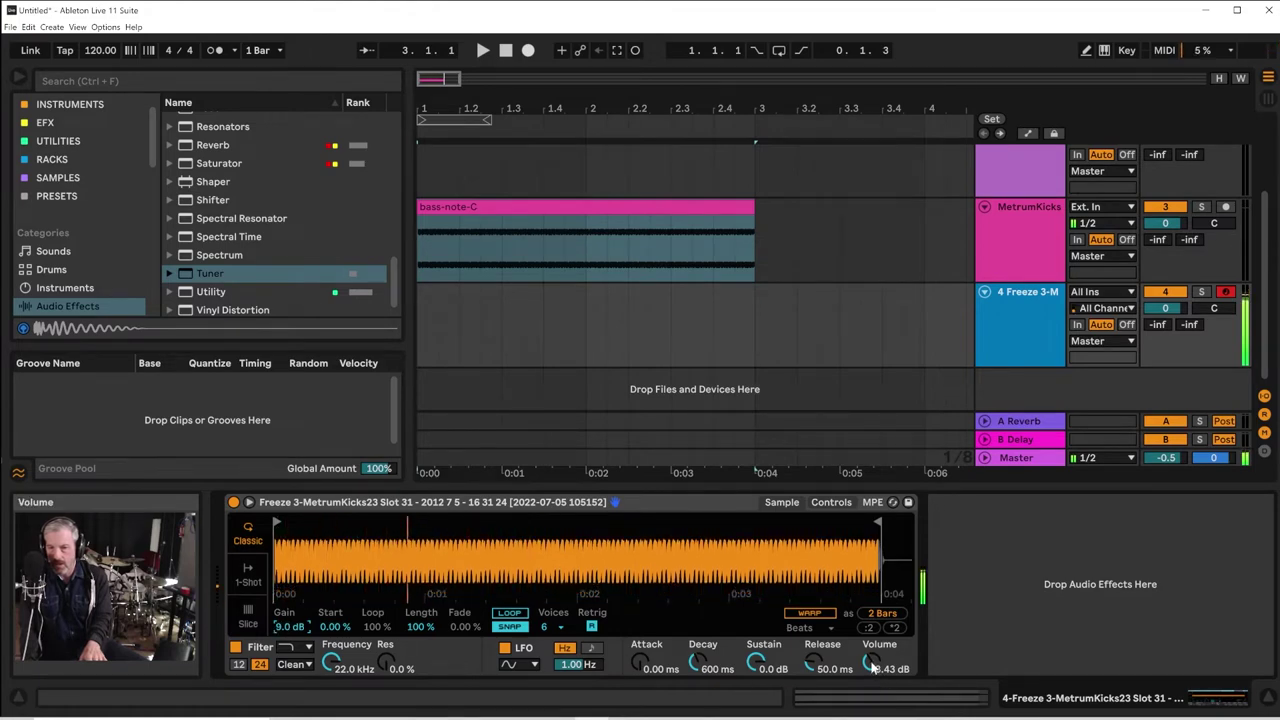
drag(870, 664, 870, 676)
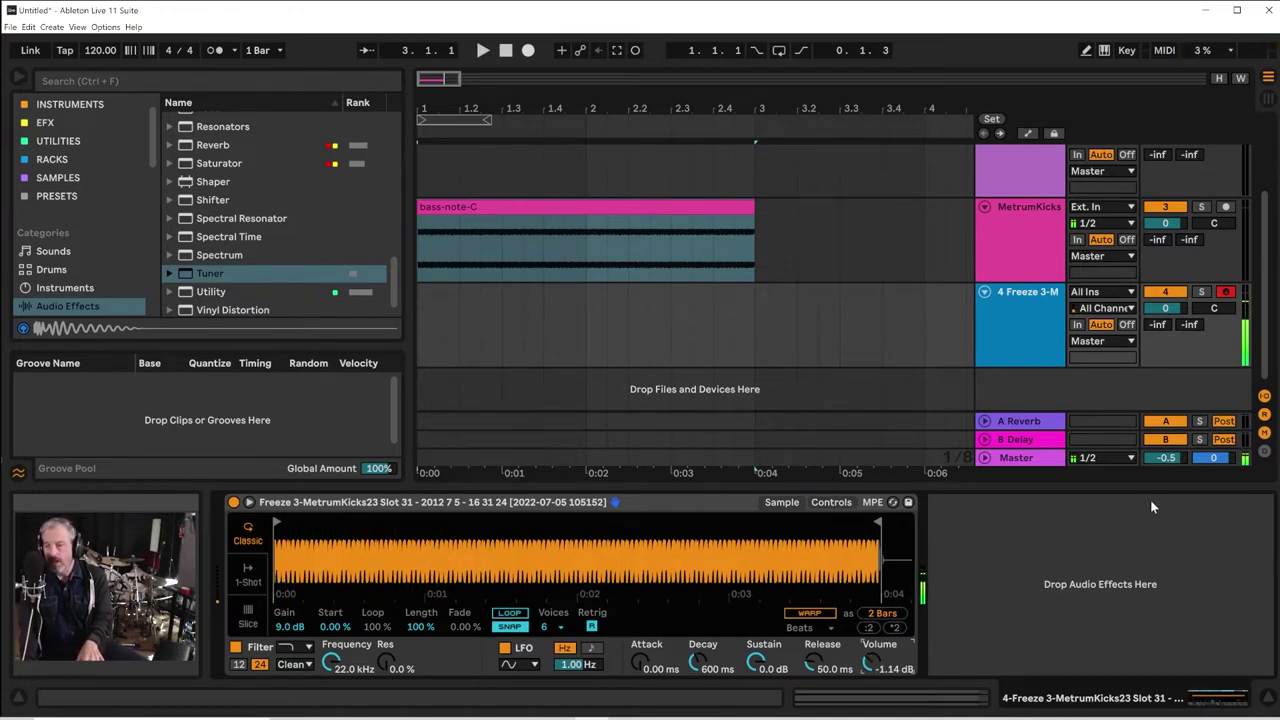
Add a Limiter after FabFilter Pro-L 2 on the Master track and select FabFilter Pro-L 2
click(1016, 460)
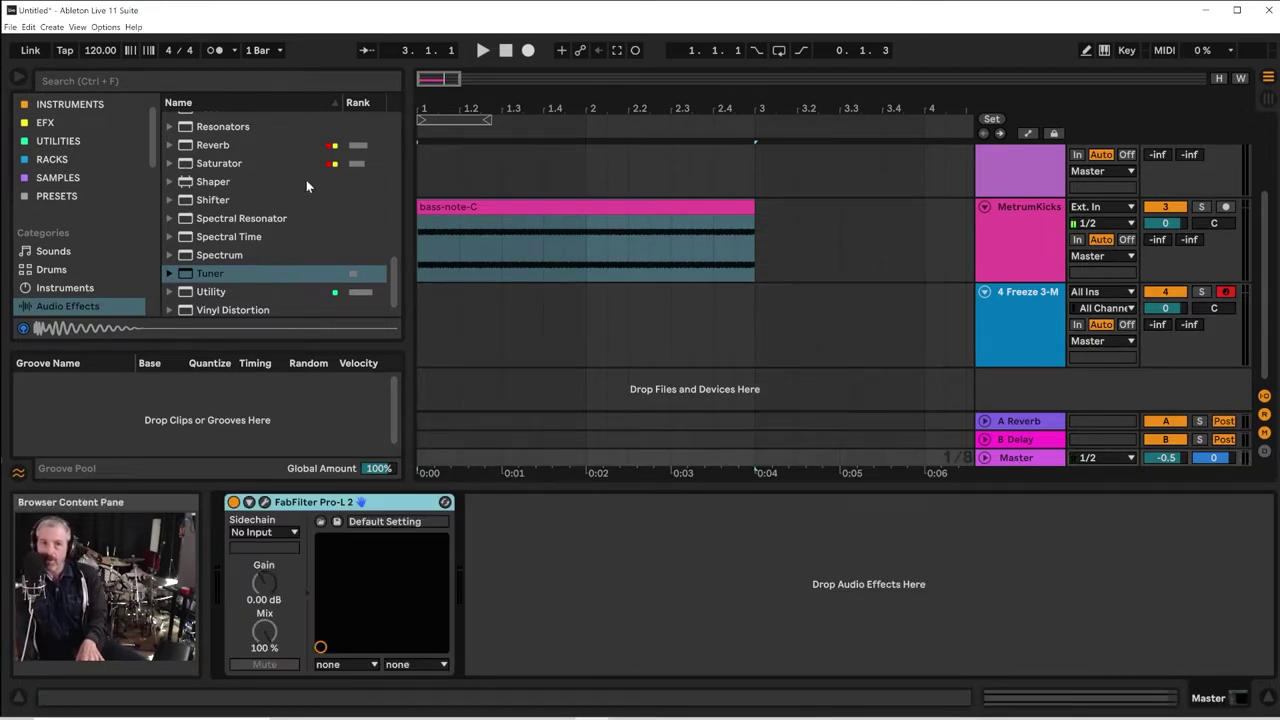
drag(392, 271, 390, 216)
drag(211, 230, 528, 618)
click(315, 505)
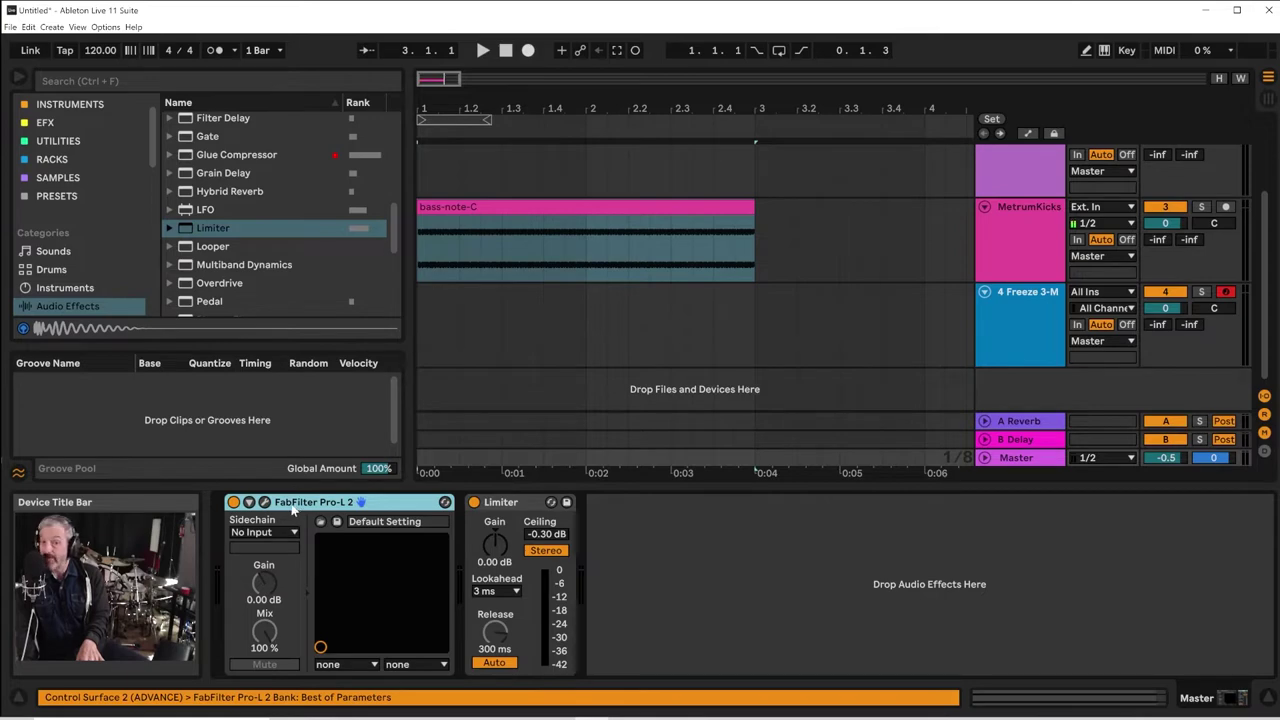
Bypass FabFilter Pro-L 2 on the Master track and select the Limiter after it
click(520, 502)
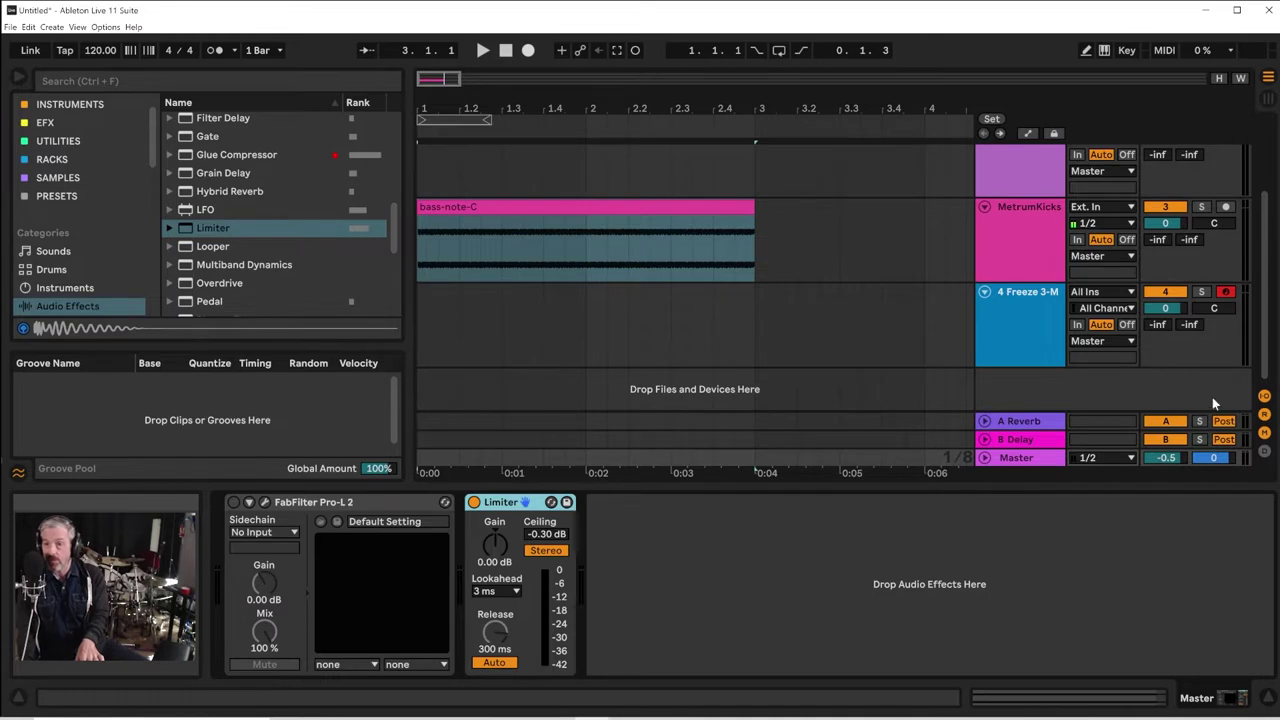
mouse_move(1260, 323)
mouse_down()
mouse_move(1256, 251)
mouse_move(1272, 341)
mouse_up()
drag(1263, 272, 1263, 203)
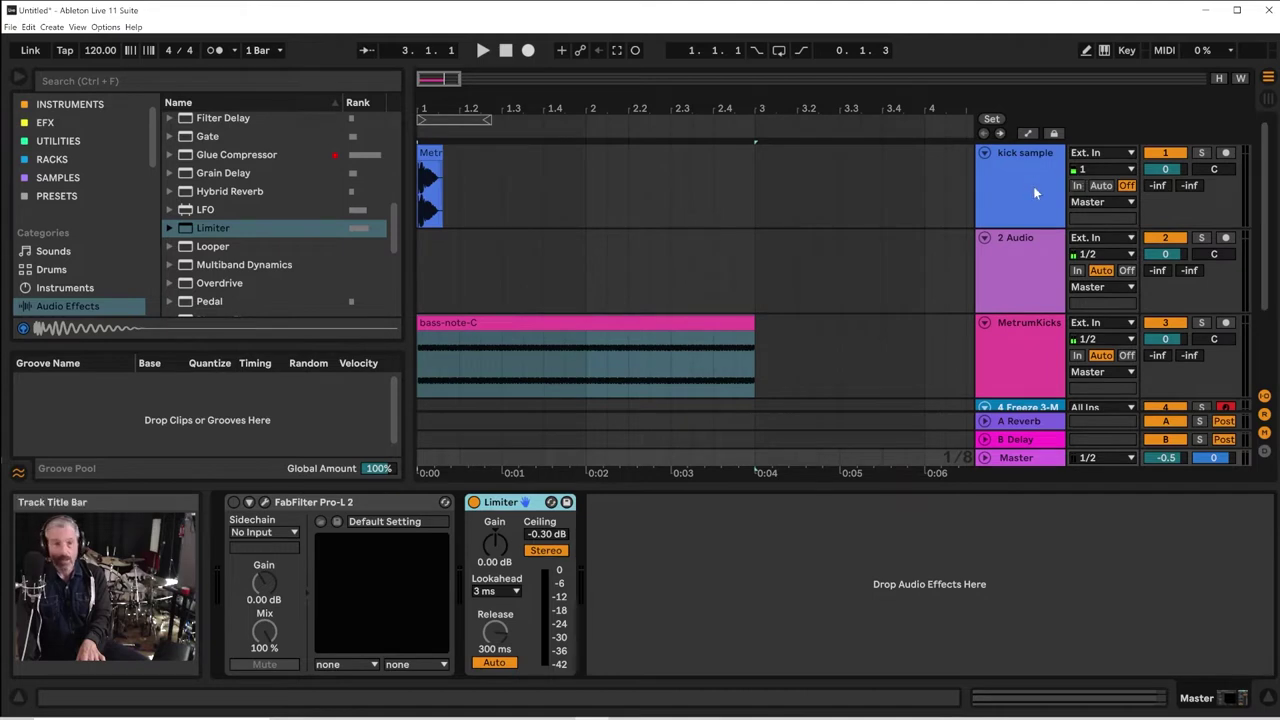
scroll(978, 414, down, 1)
scroll(979, 412, down, 1)
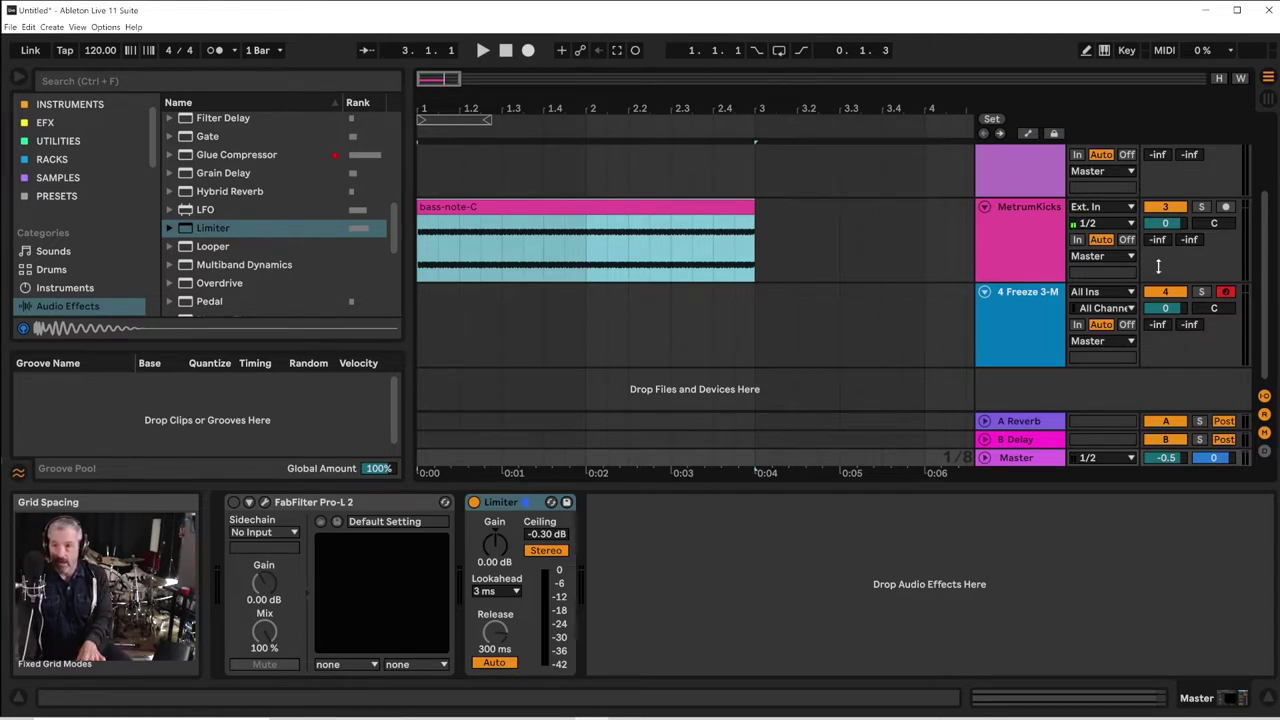
mouse_move(1267, 262)
mouse_down()
mouse_move(1263, 184)
mouse_move(1270, 280)
mouse_up()
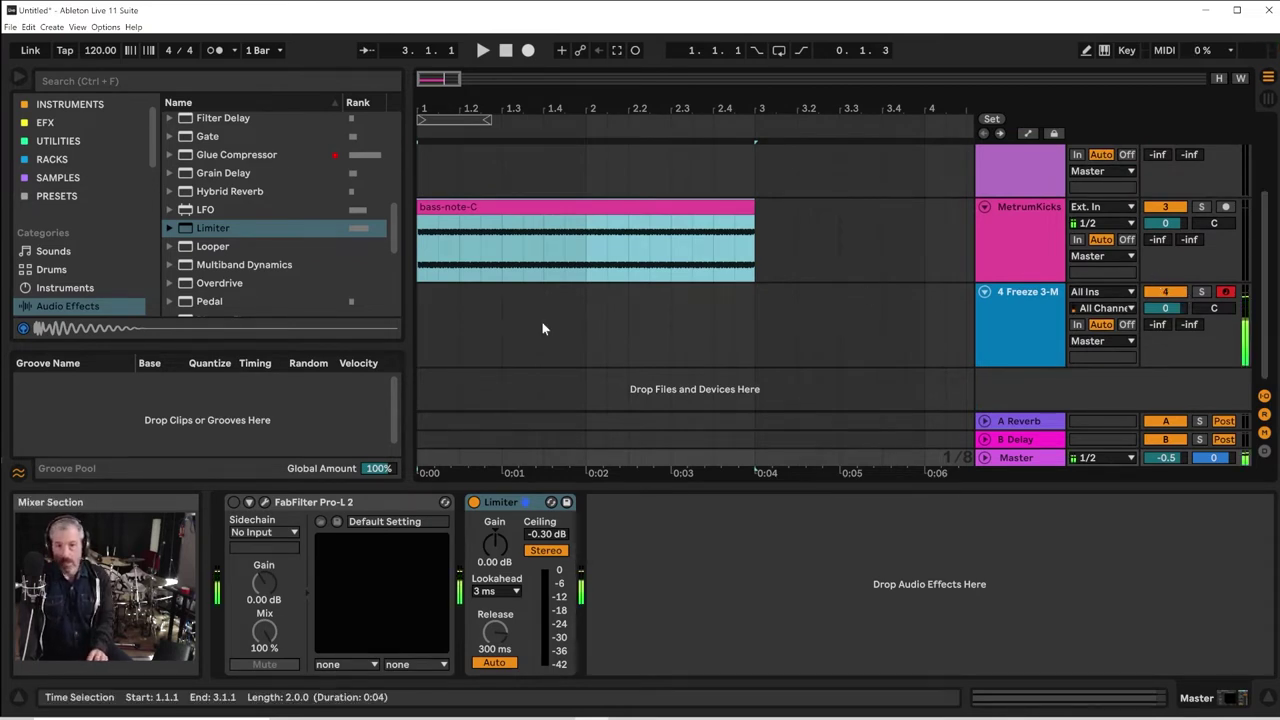
Open the Simpler on the 4 Freeze track and enable sample looping
click(1001, 274)
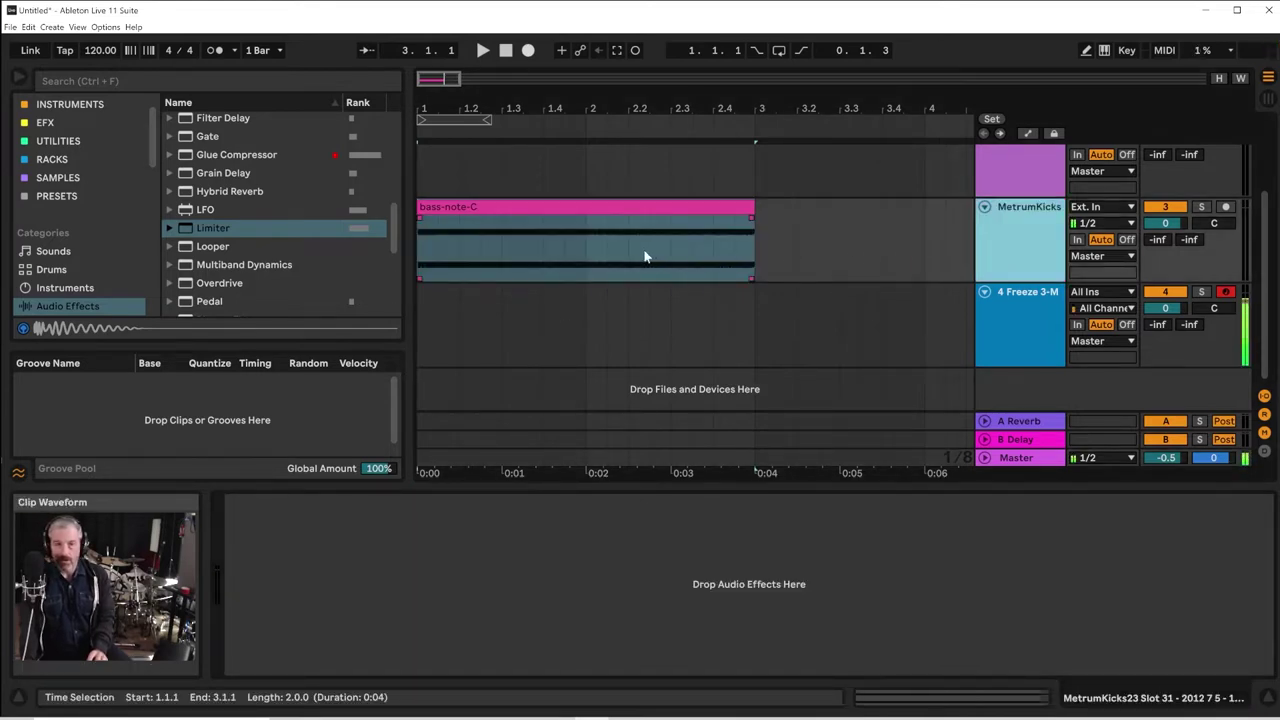
click(989, 345)
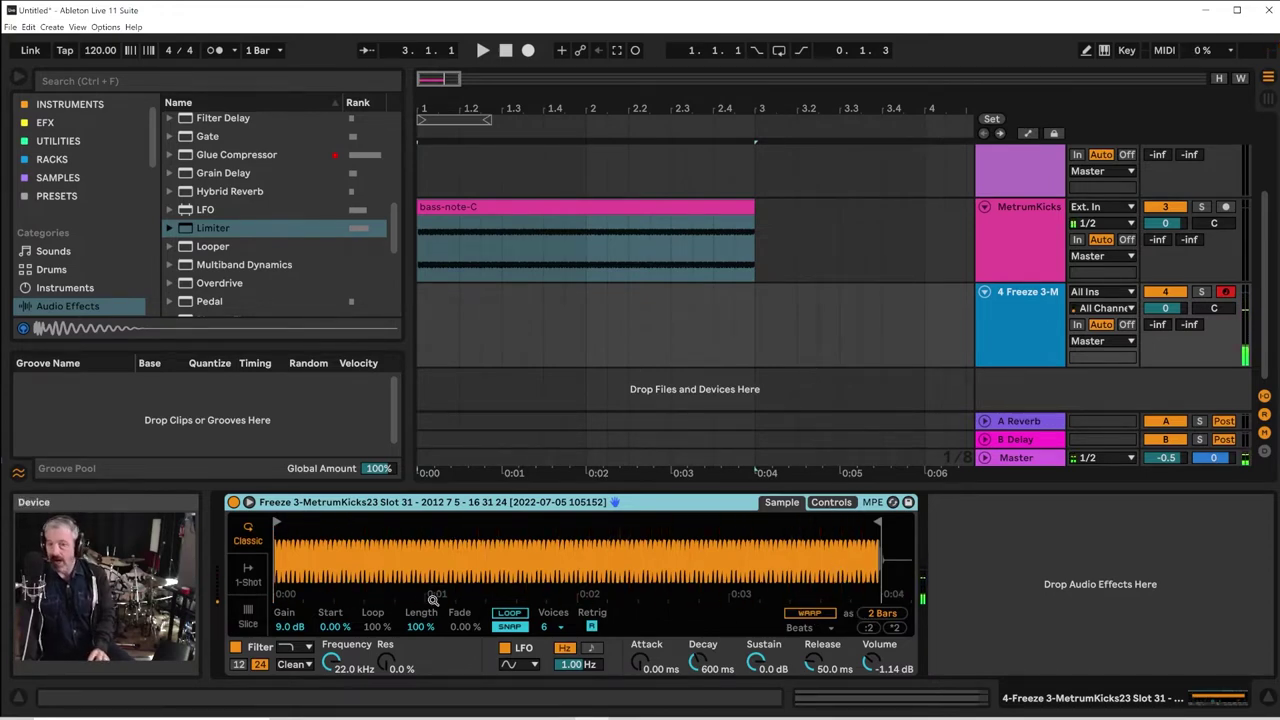
click(508, 613)
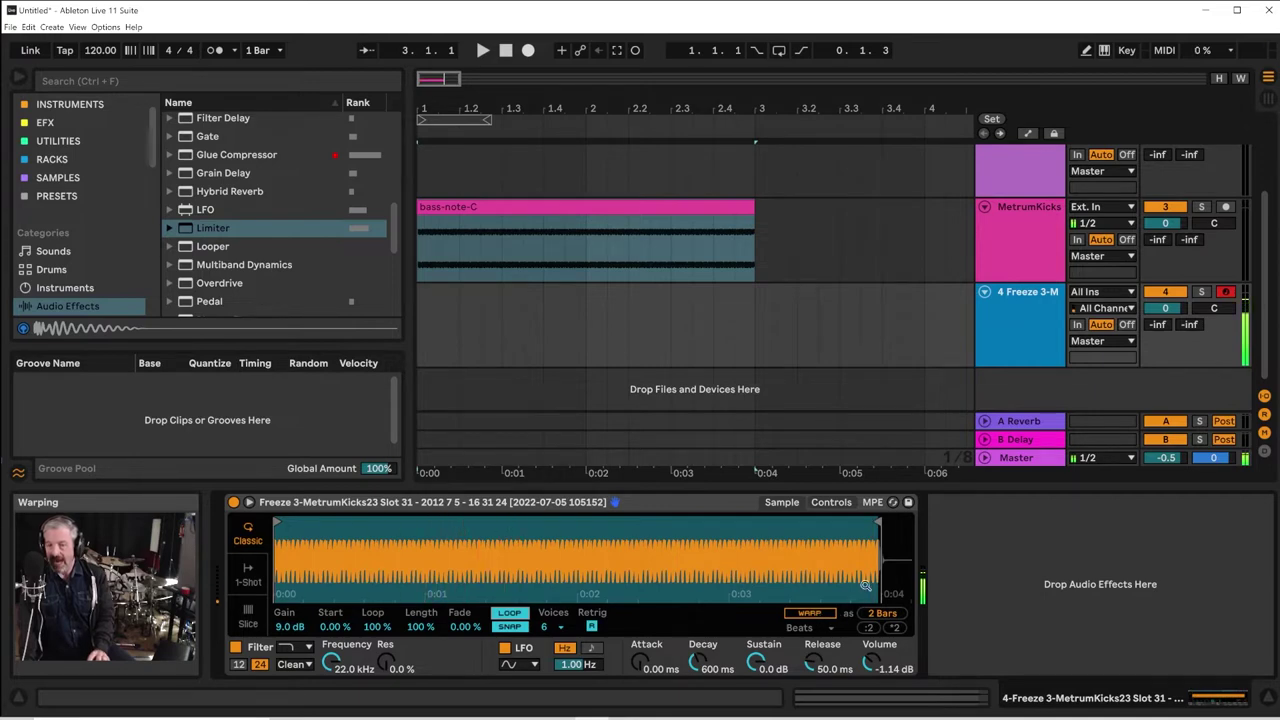
Try pulling the Simpler's sample end in to about 0:03:900 with a loop fade of 44.5 %
mouse_move(869, 524)
mouse_down()
mouse_move(740, 524)
mouse_move(812, 522)
mouse_move(764, 522)
mouse_up()
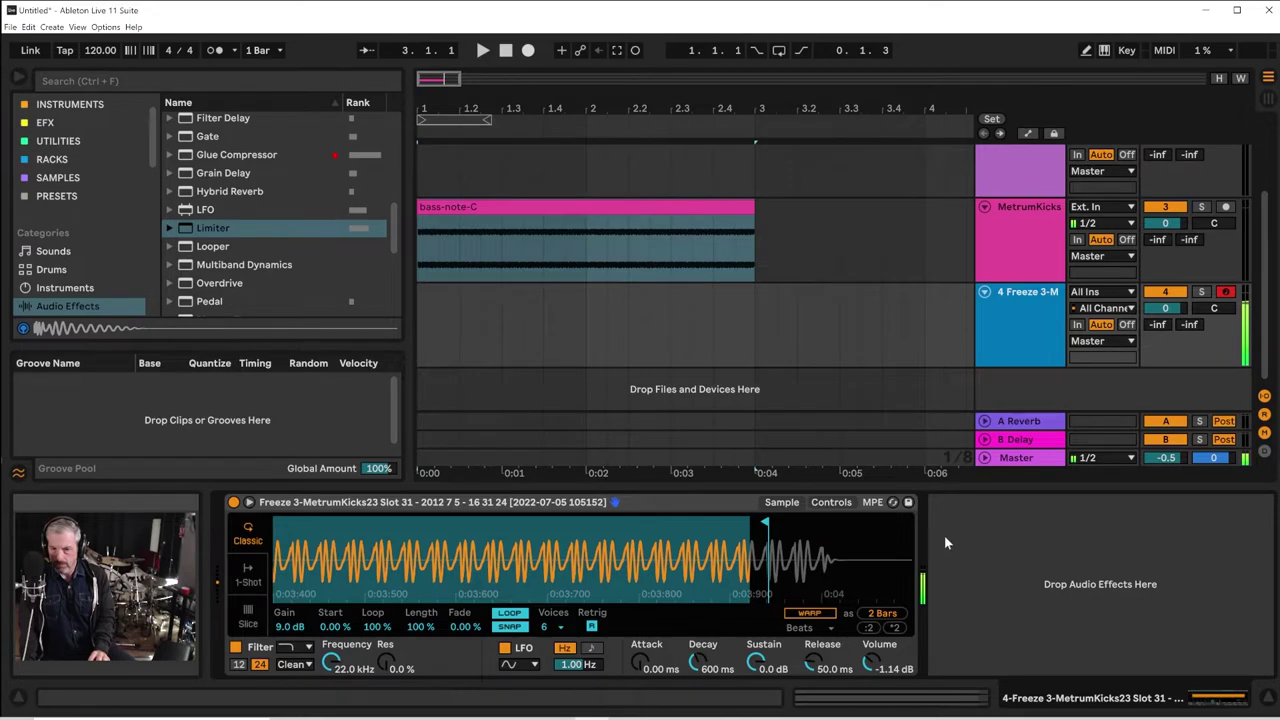
drag(465, 626, 465, 606)
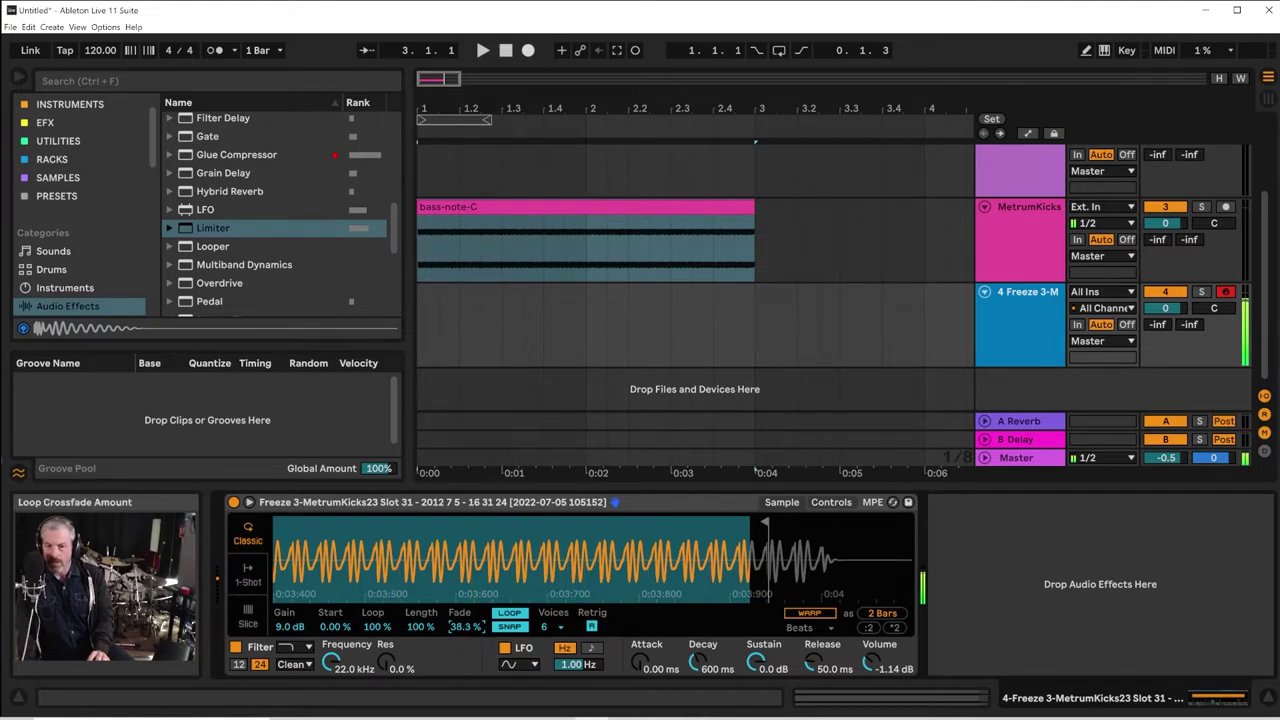
drag(466, 627, 466, 618)
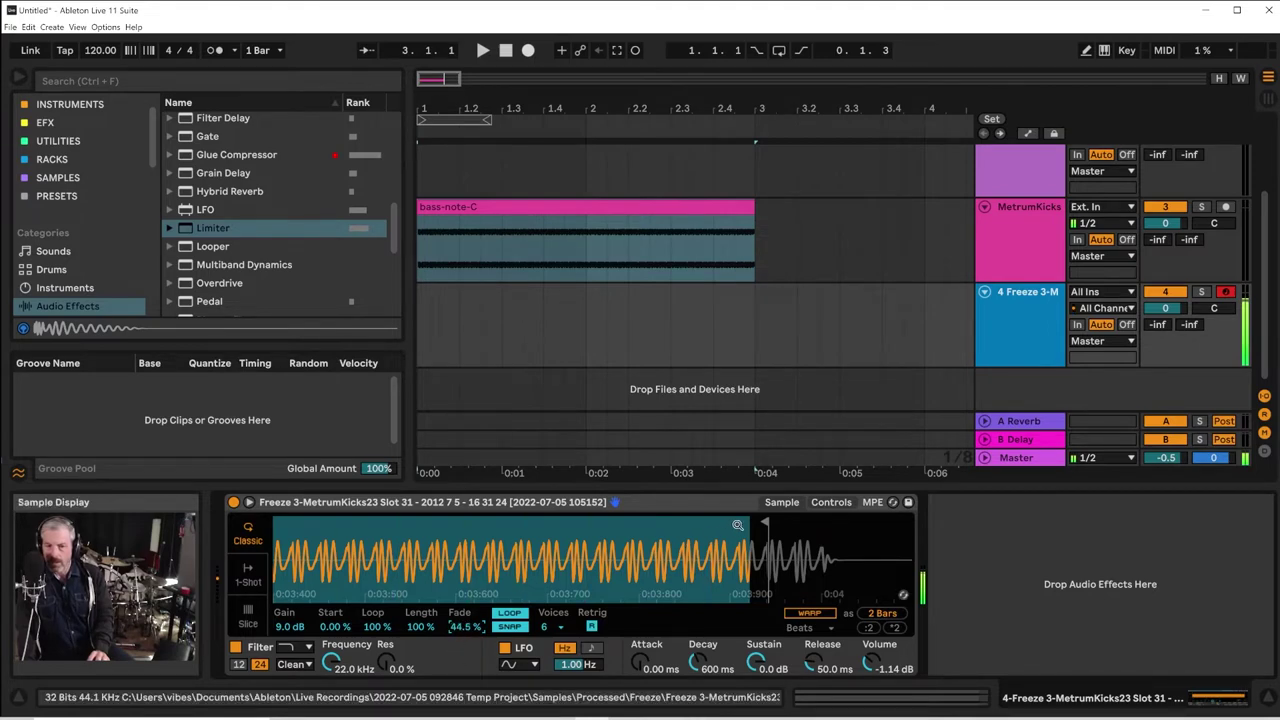
Readjust the Simpler's sample end to about 0:03:960 and set the loop fade to 14.1 %
mouse_move(763, 523)
mouse_down()
mouse_move(906, 523)
mouse_move(826, 526)
mouse_move(849, 525)
mouse_up()
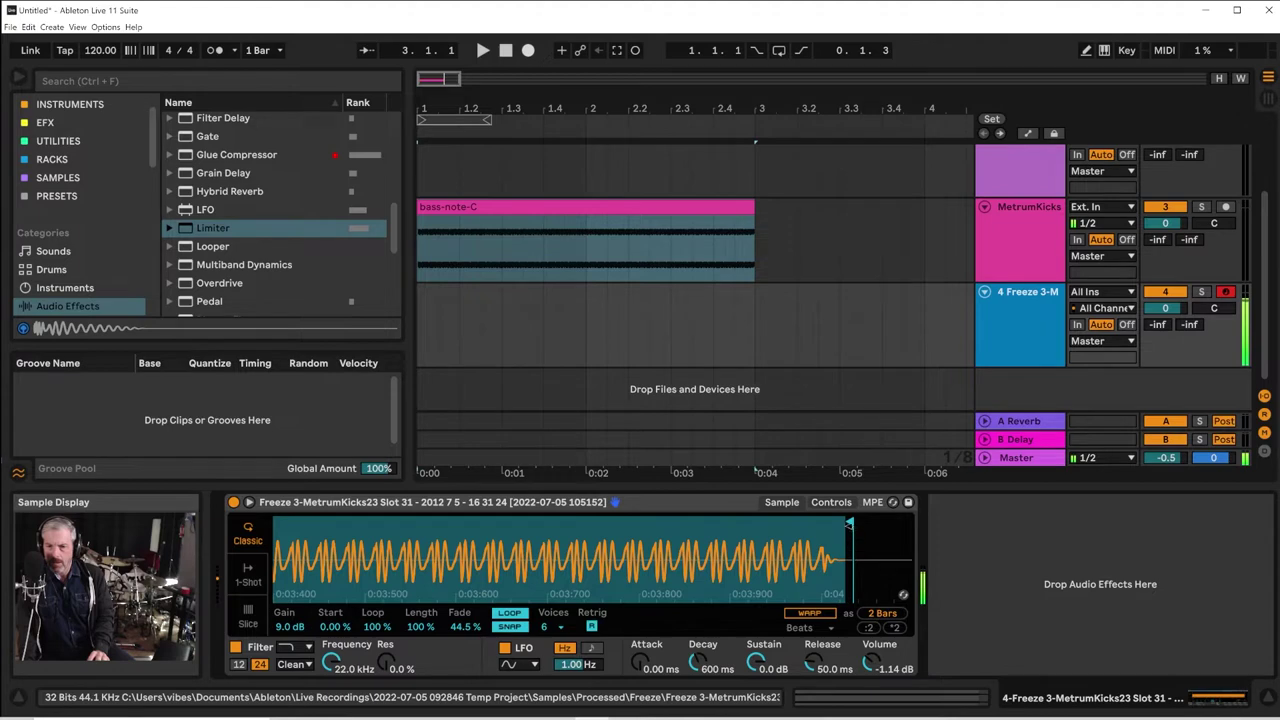
drag(849, 523, 839, 522)
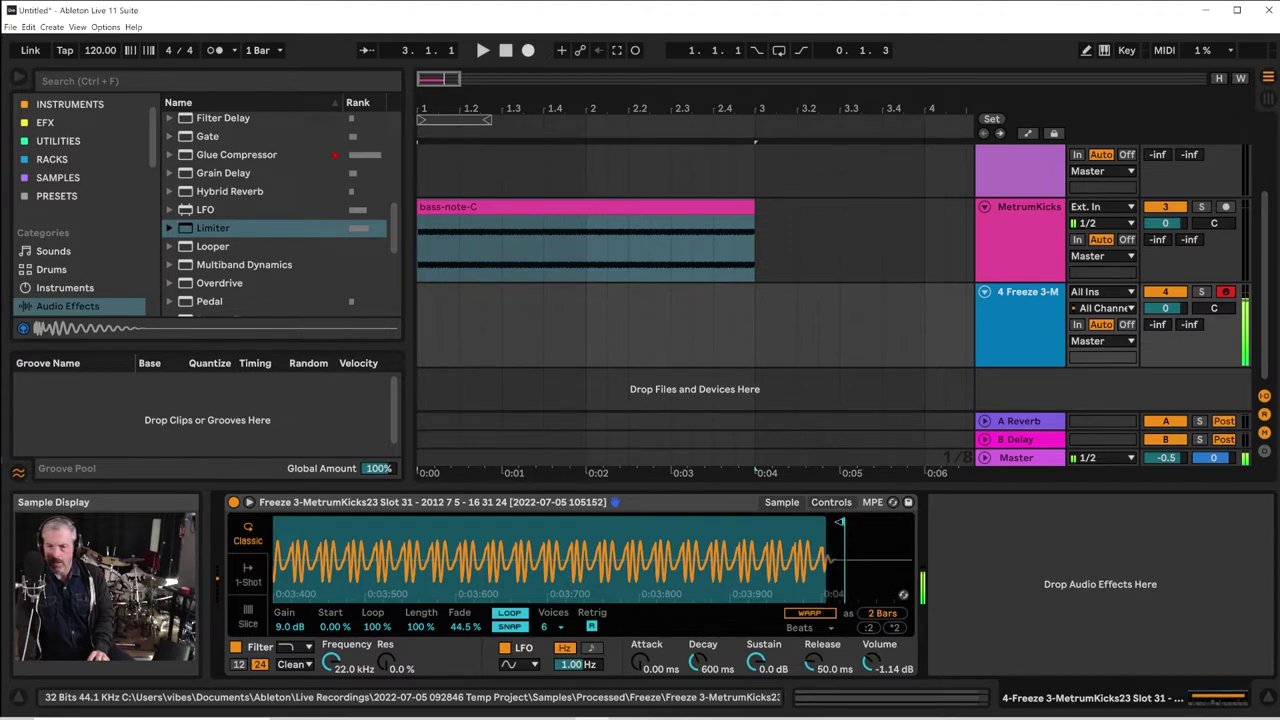
mouse_move(839, 522)
mouse_down()
mouse_move(811, 522)
mouse_move(804, 562)
mouse_move(735, 575)
mouse_move(716, 520)
mouse_move(745, 522)
mouse_move(600, 524)
mouse_up()
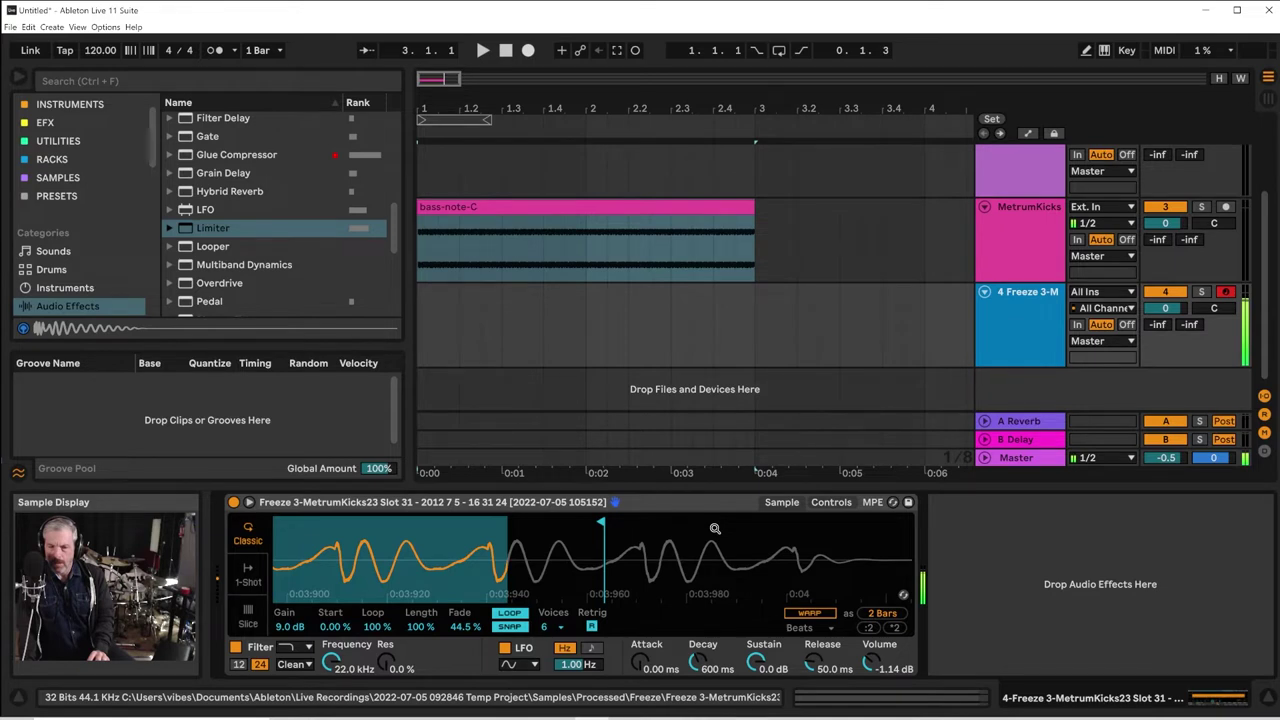
drag(466, 627, 466, 624)
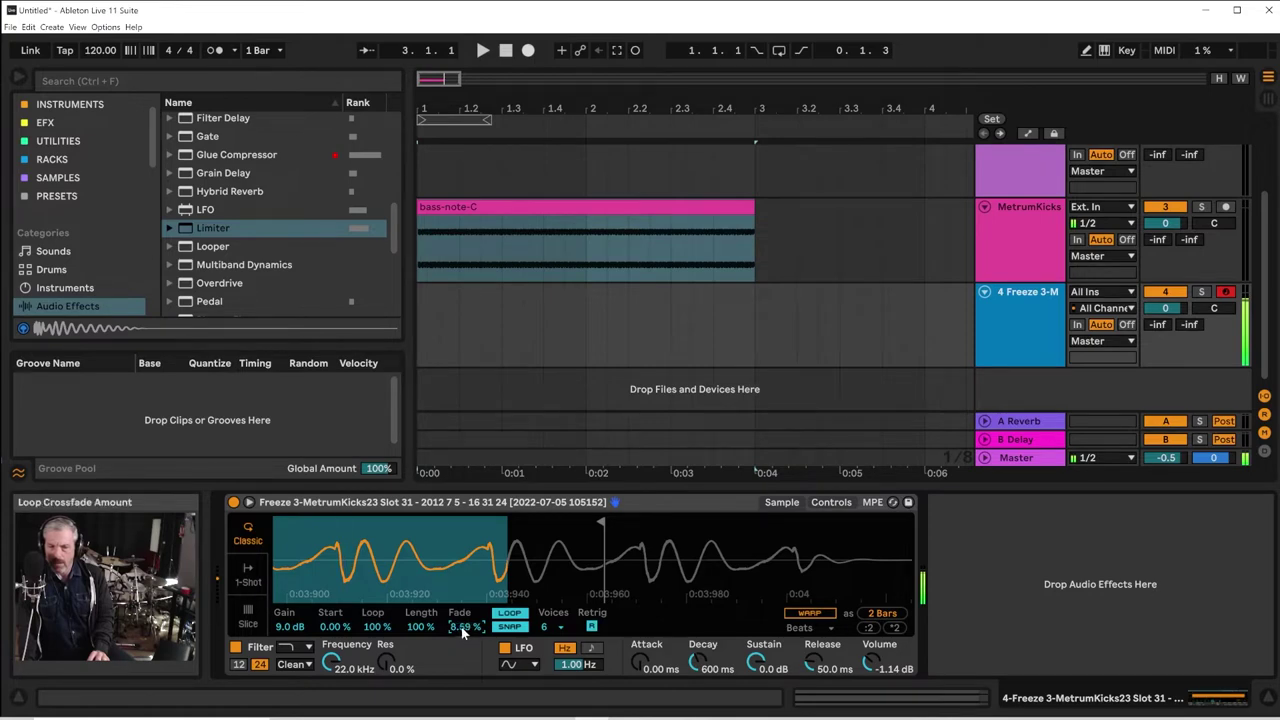
drag(465, 626, 465, 620)
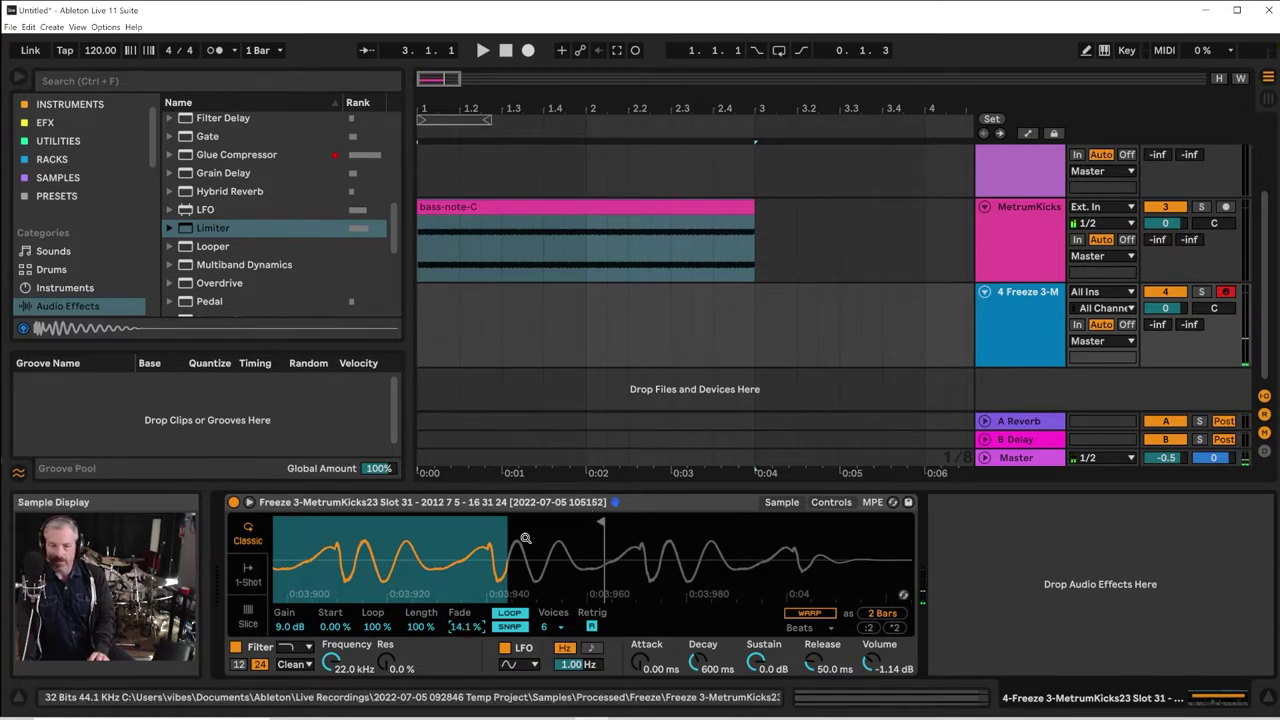
Move the Simpler's sample start forward by about 1 ms, near the waveform's first zero crossing
drag(526, 538, 526, 450)
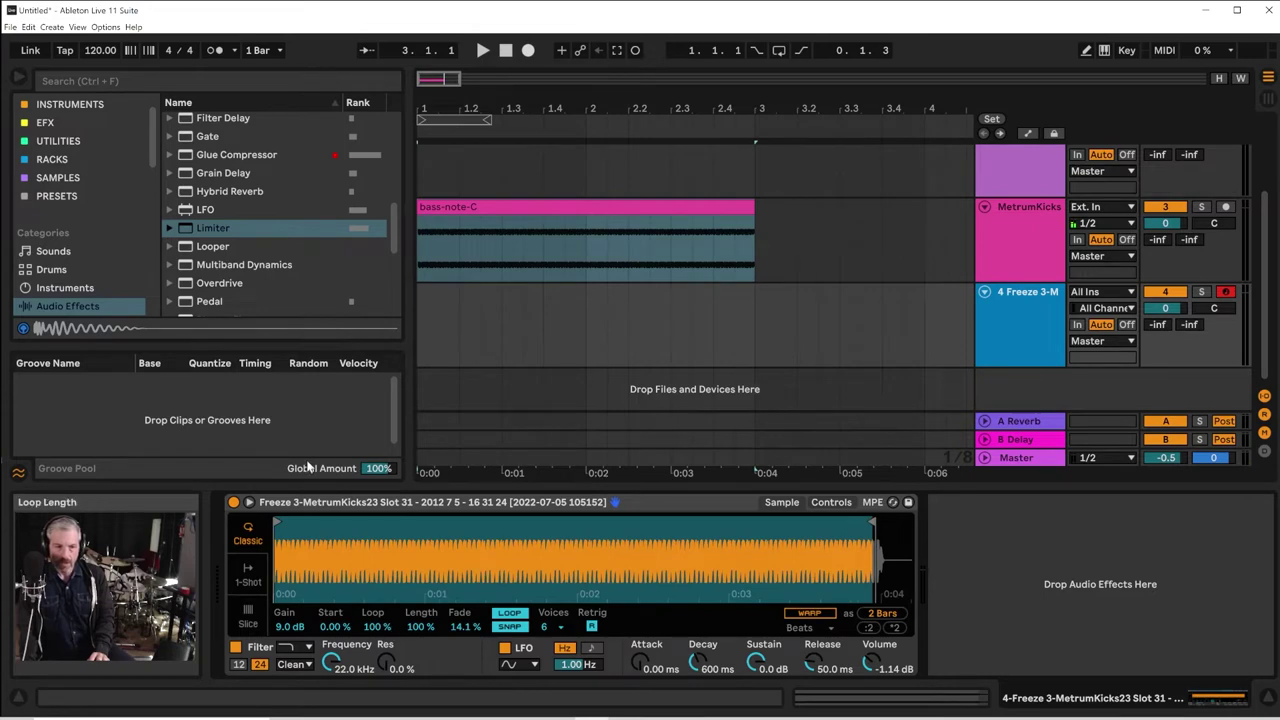
drag(284, 550, 284, 654)
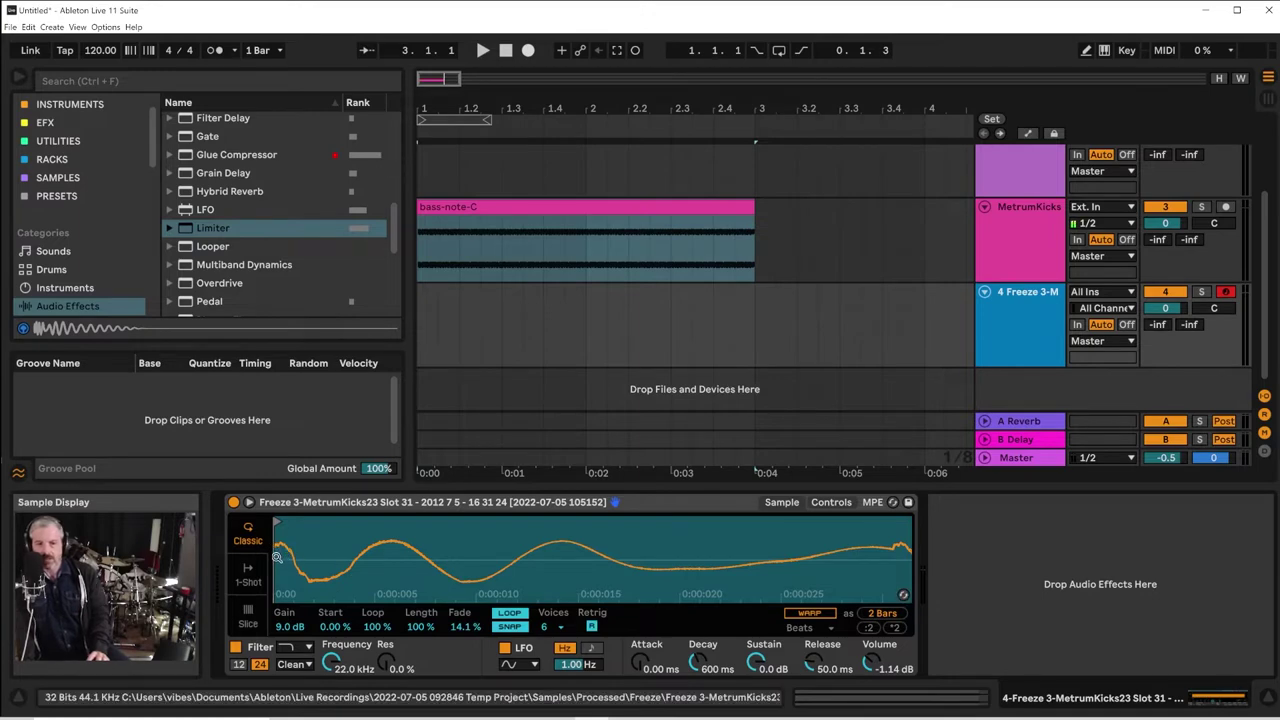
drag(279, 521, 296, 525)
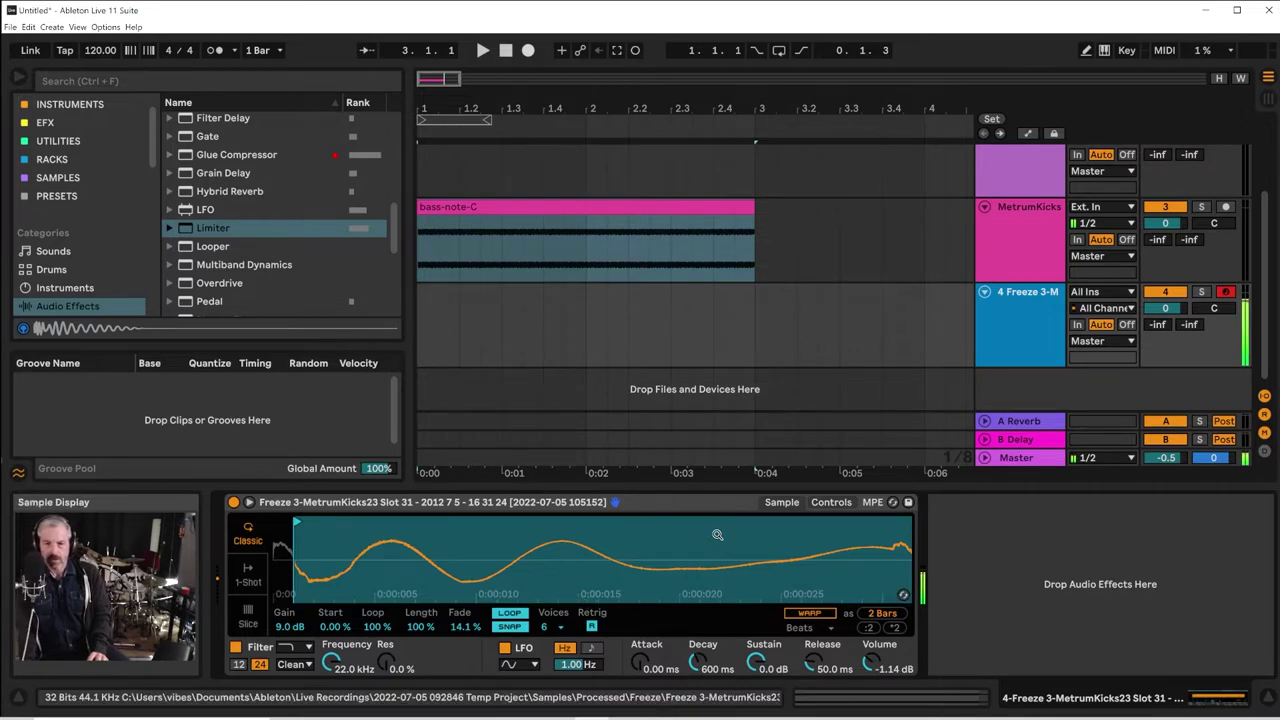
Fine-tune the Simpler's sample end to about 0:03:983 in the waveform
drag(717, 535, 547, 581)
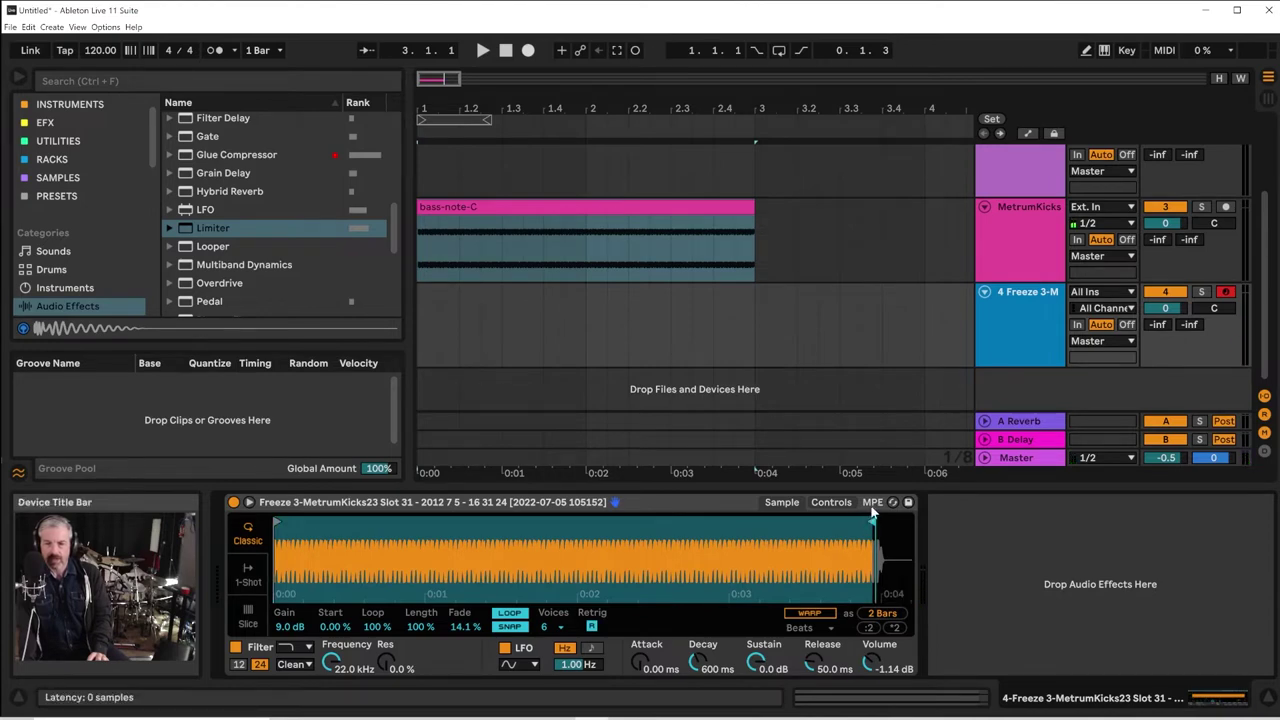
mouse_move(860, 538)
mouse_down()
mouse_move(648, 507)
mouse_move(718, 558)
mouse_move(724, 595)
mouse_up()
drag(586, 545, 573, 573)
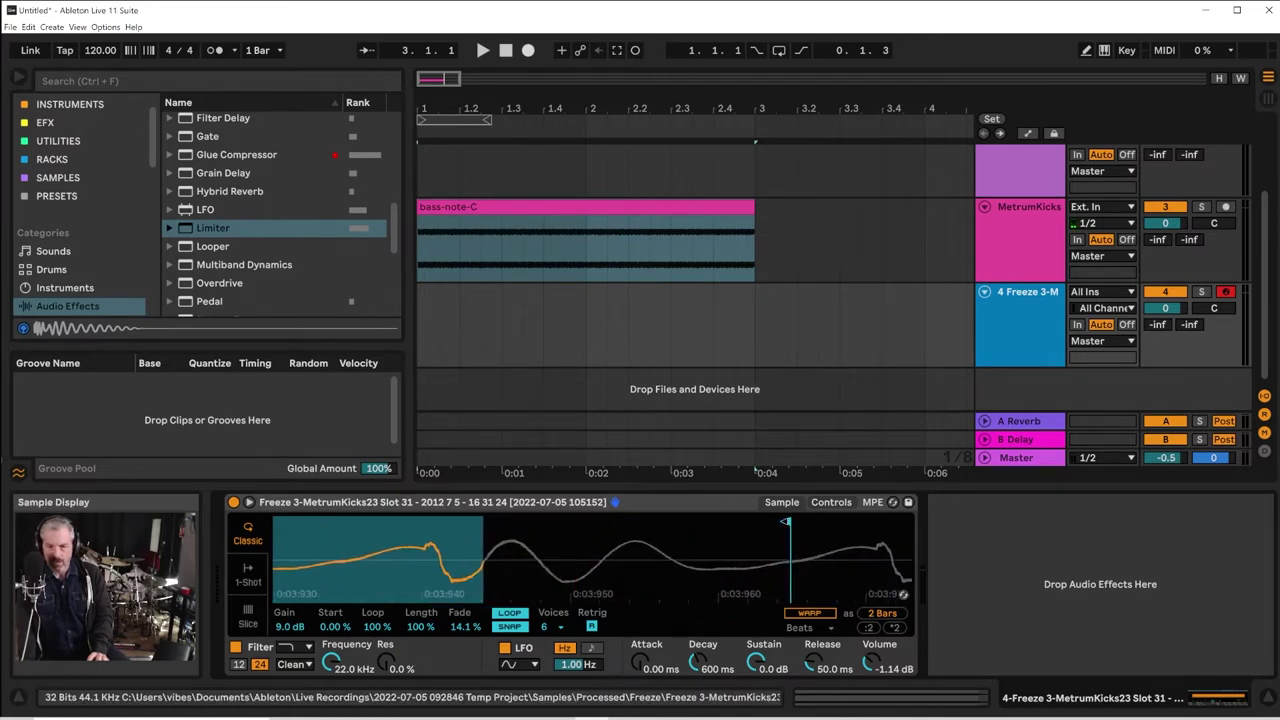
mouse_move(788, 522)
mouse_down()
mouse_move(478, 522)
mouse_move(905, 522)
mouse_move(826, 520)
mouse_move(875, 520)
mouse_up()
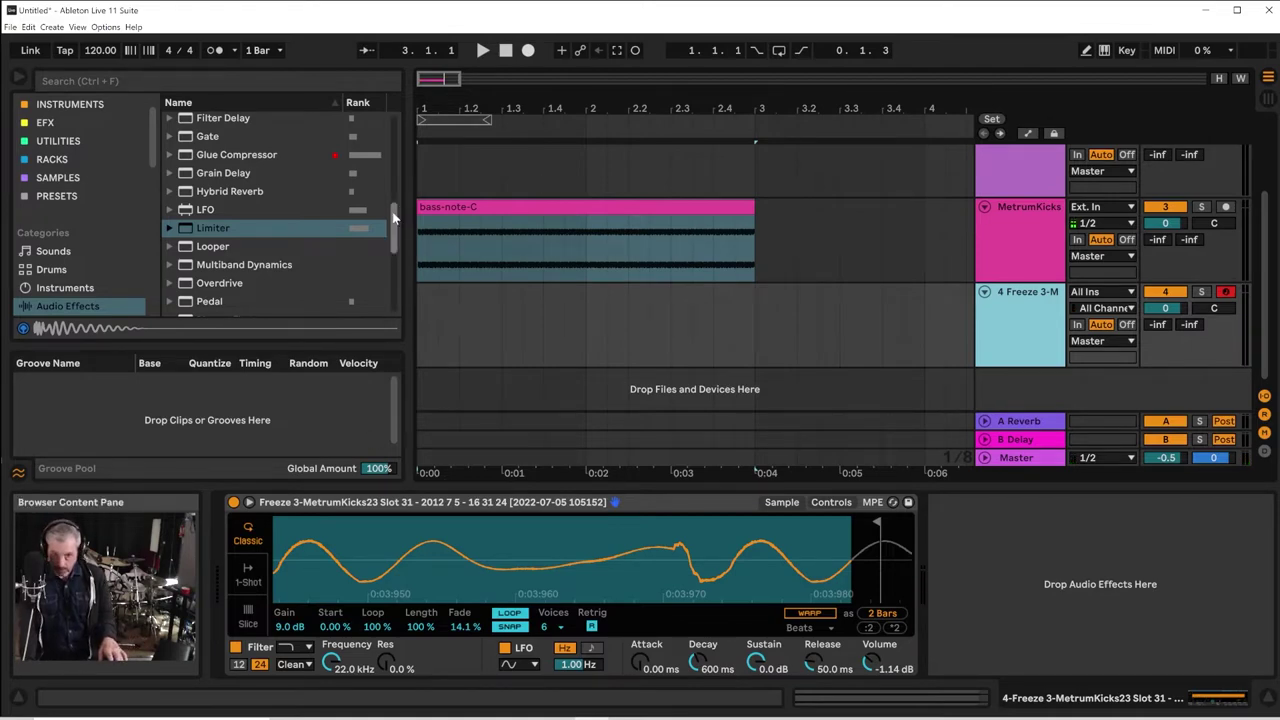
Add a Glue Compressor after the Simpler and set its threshold to -3.49 dB
drag(393, 218, 389, 234)
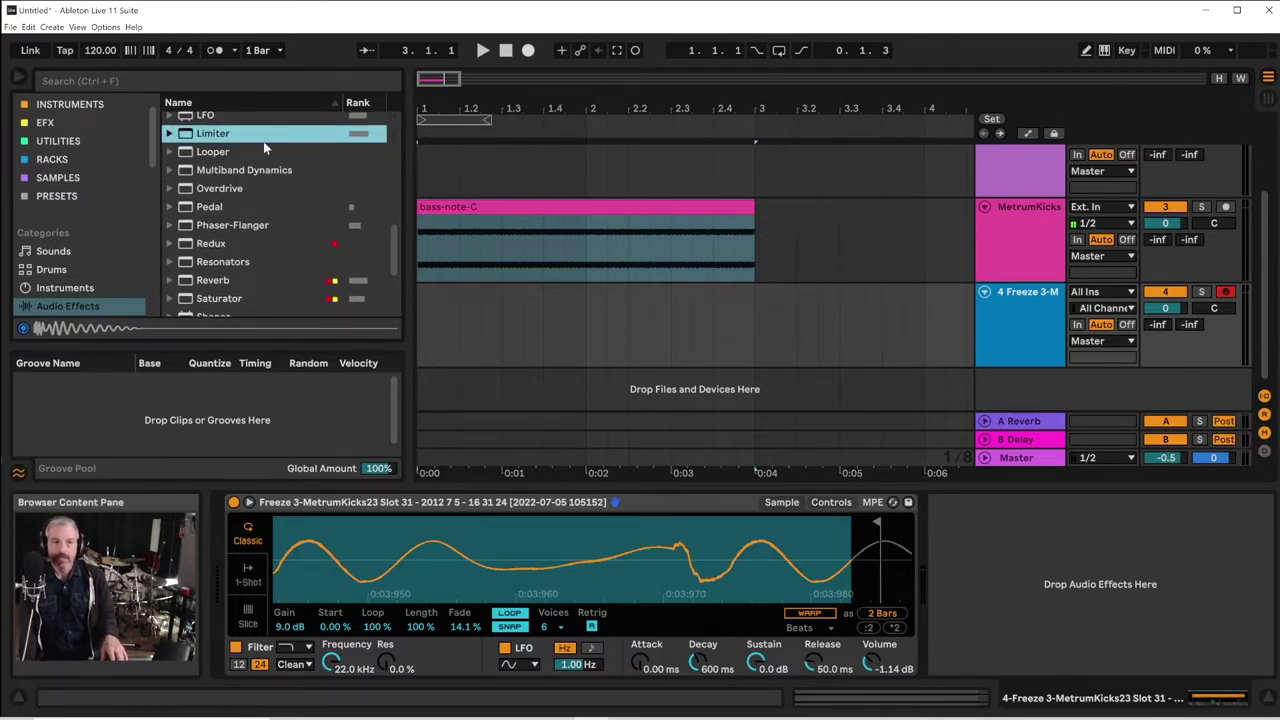
drag(400, 235, 384, 77)
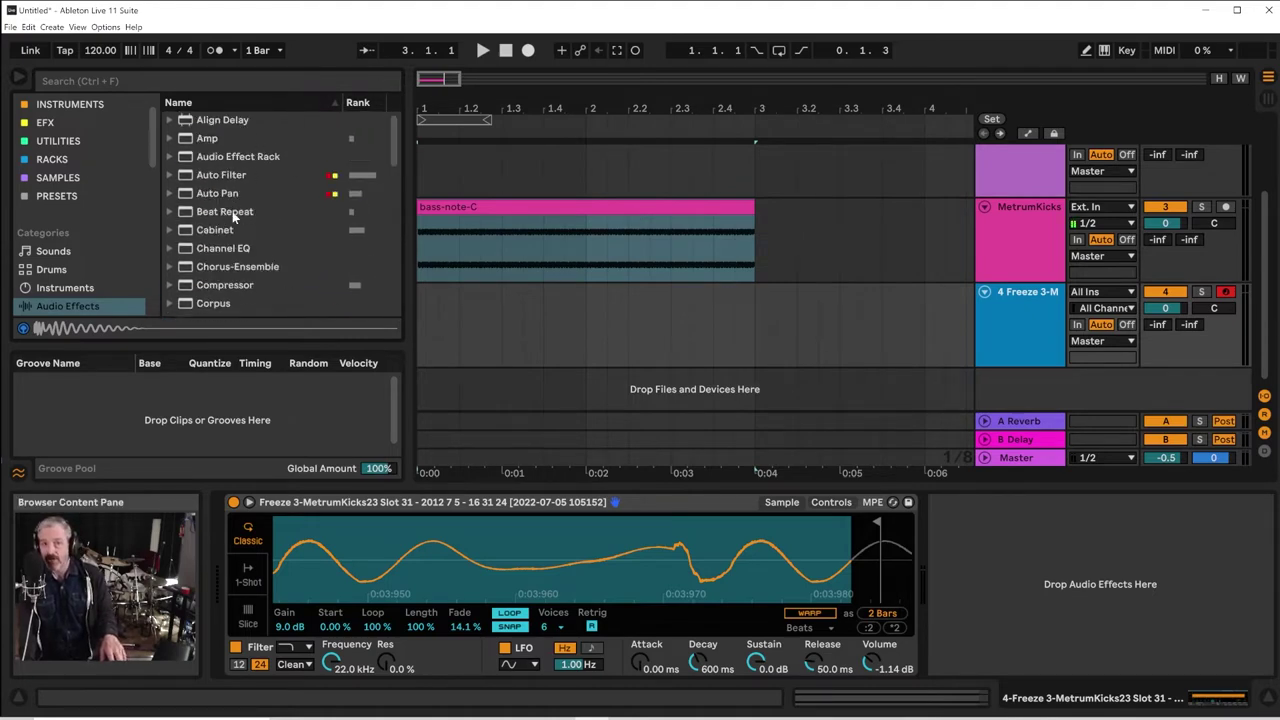
scroll(220, 230, down, 3)
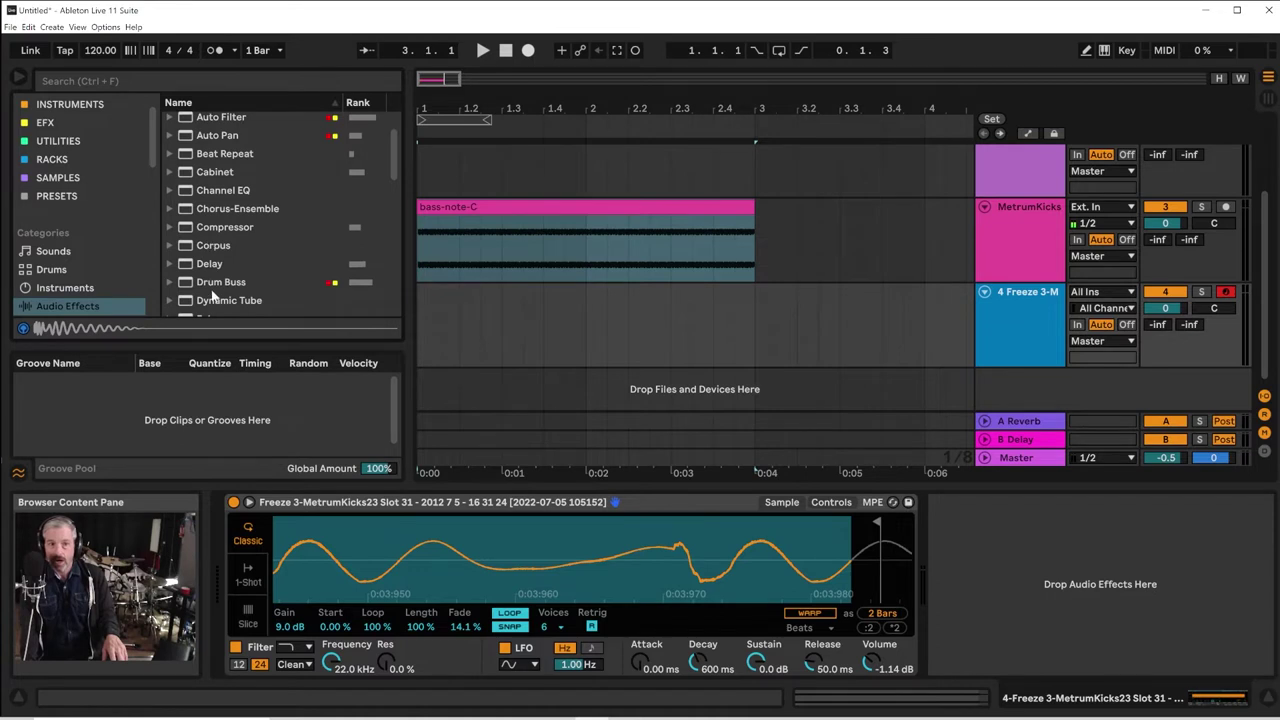
scroll(212, 283, down, 2)
scroll(212, 290, down, 8)
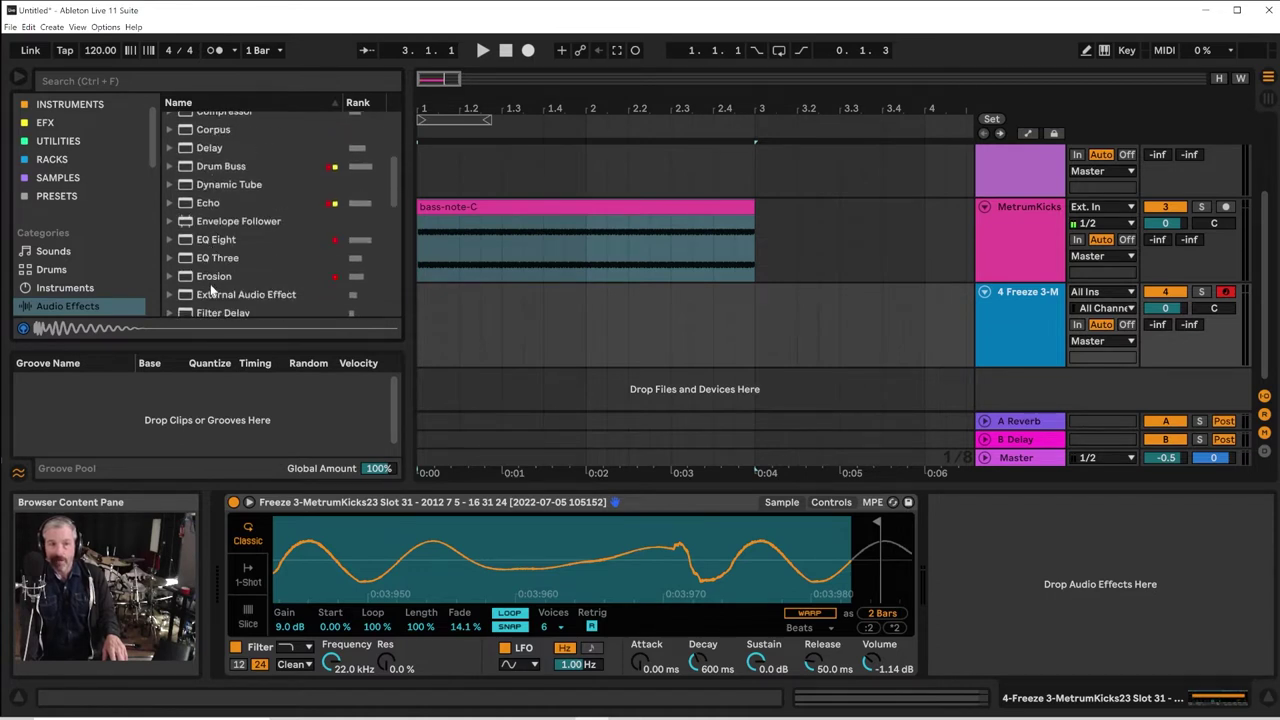
drag(228, 274, 1005, 540)
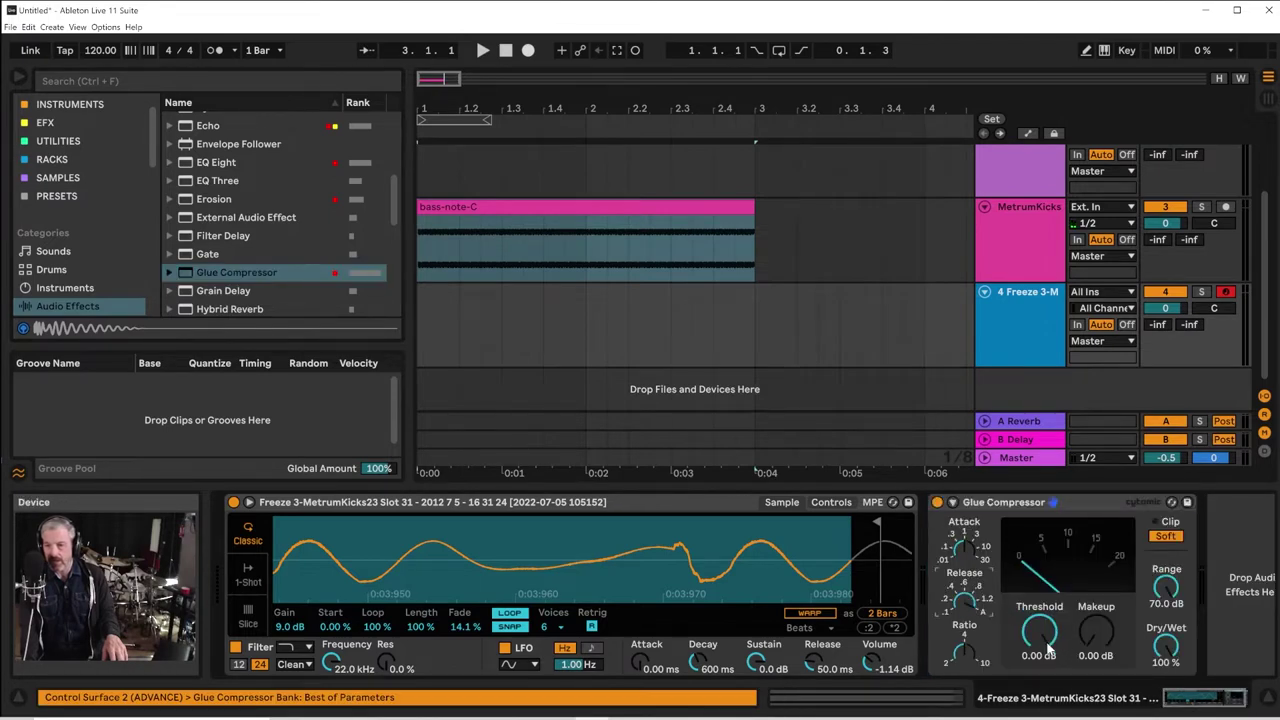
drag(1046, 632, 1044, 638)
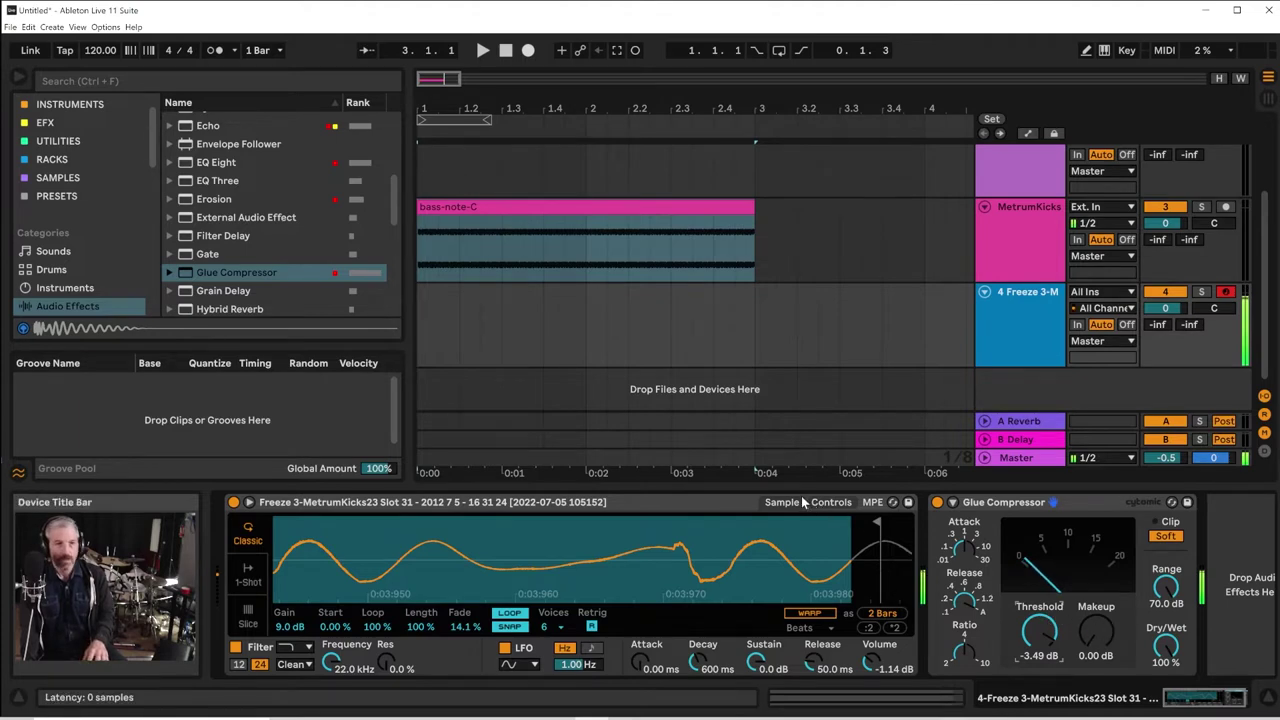
Add a Saturator after the Glue Compressor and set its drive to 2.29 dB
drag(1199, 696, 1209, 699)
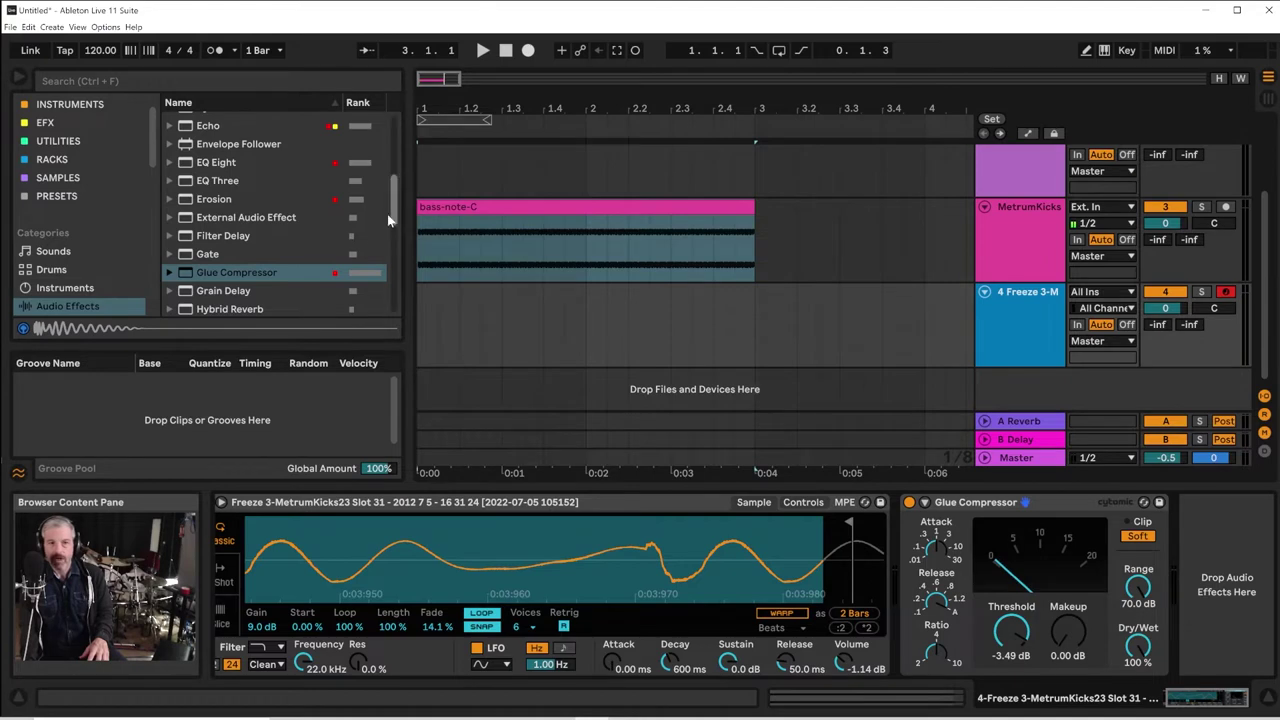
drag(389, 221, 386, 285)
drag(229, 226, 1175, 518)
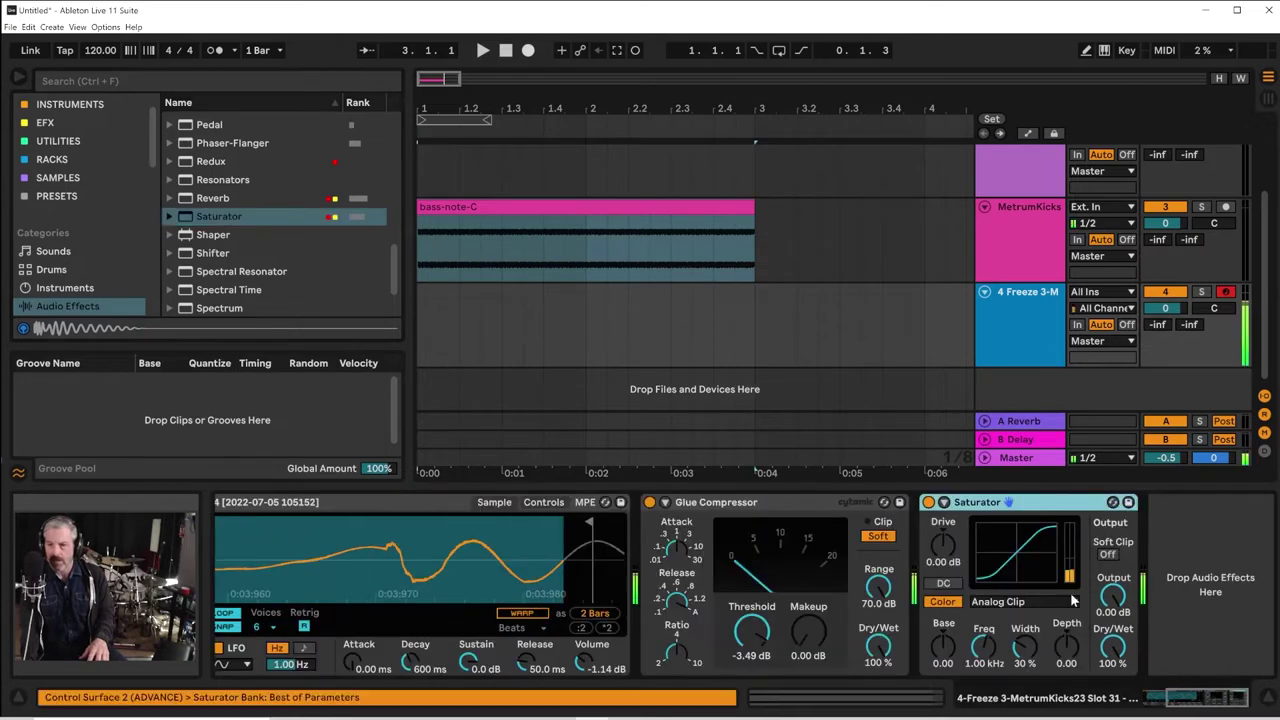
drag(936, 541, 936, 531)
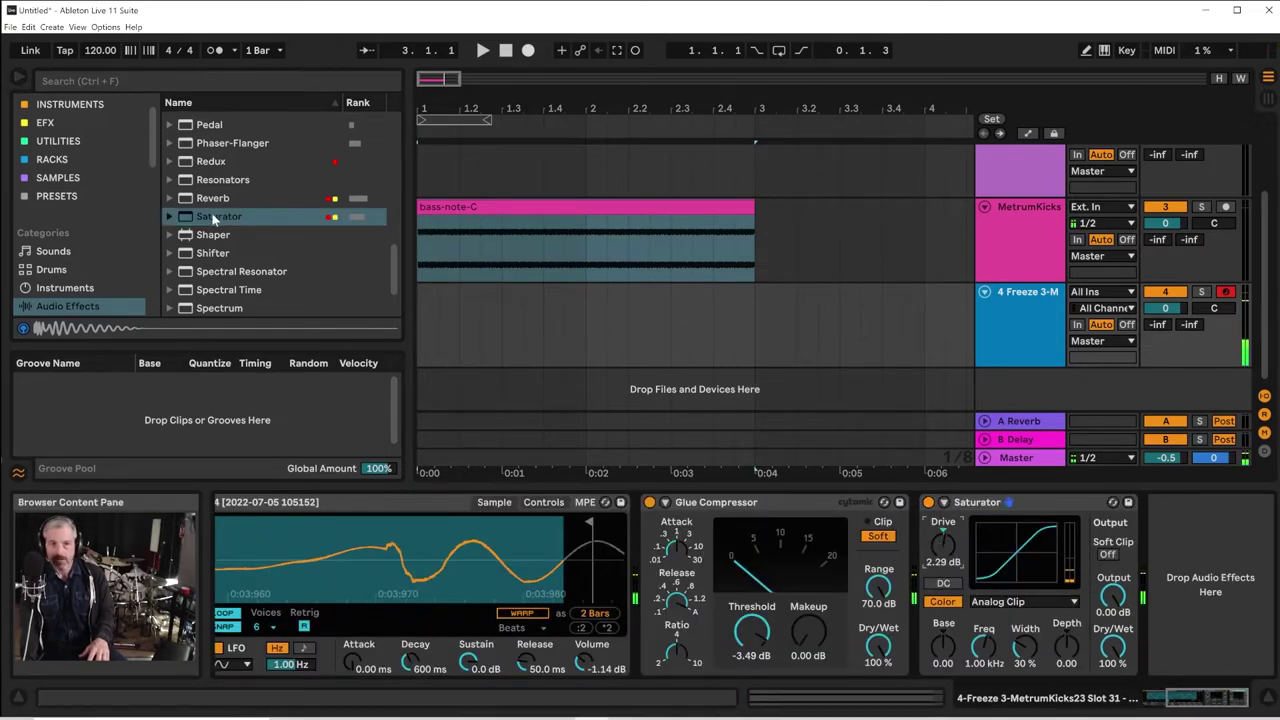
Add a second Glue Compressor after the Saturator
scroll(238, 185, up, 3)
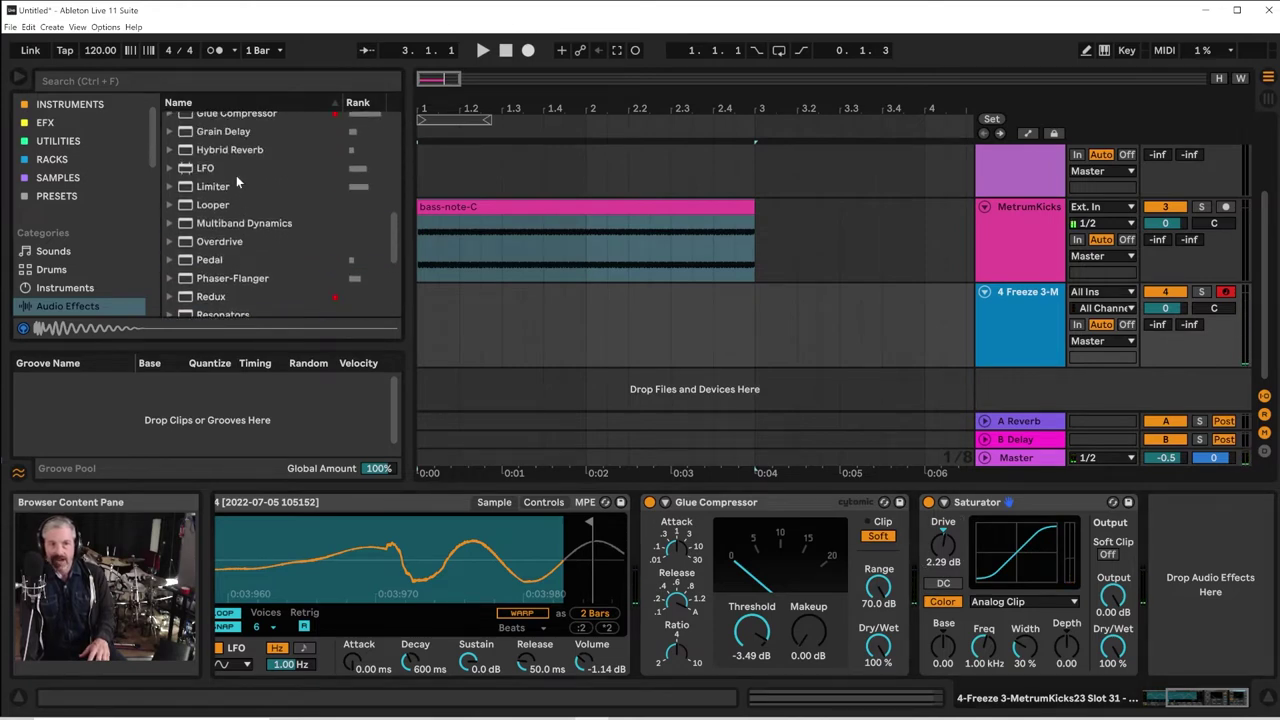
scroll(236, 175, up, 1)
click(240, 155)
drag(428, 213, 1192, 536)
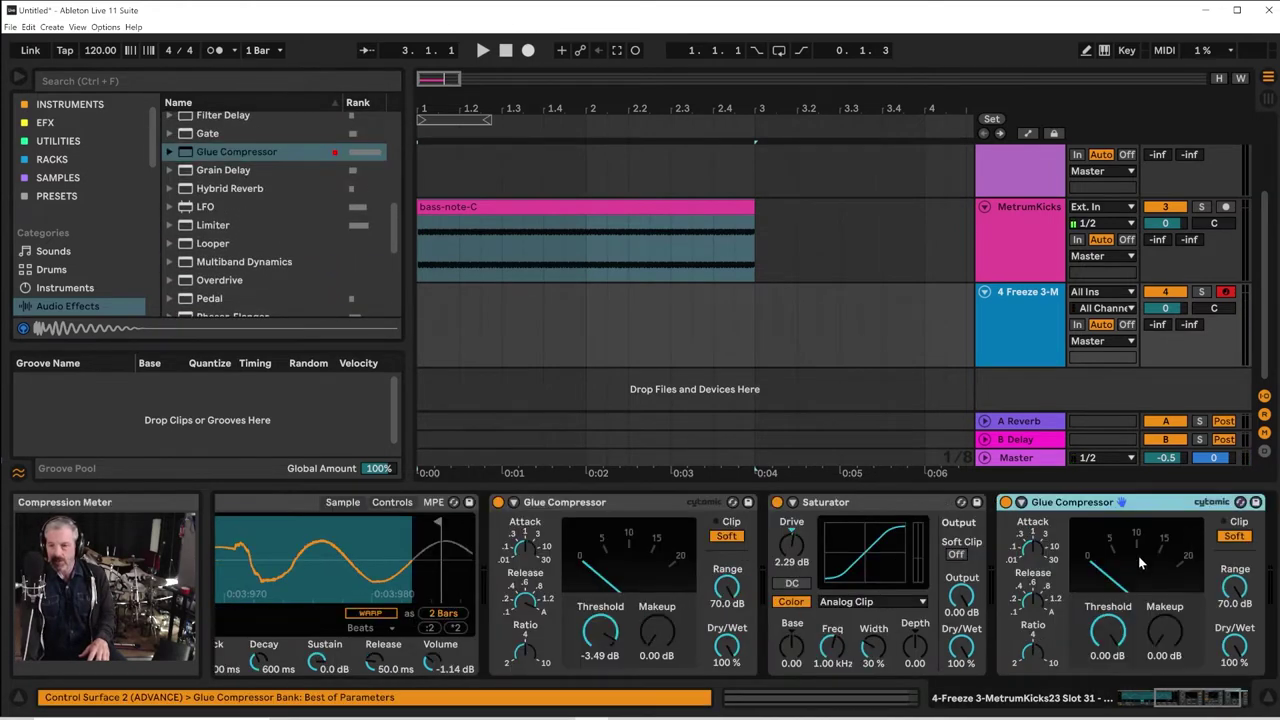
Turn on the Saturator's Soft Clip and set the second Glue Compressor's threshold to -1.59 dB
click(955, 555)
drag(1108, 628, 1108, 636)
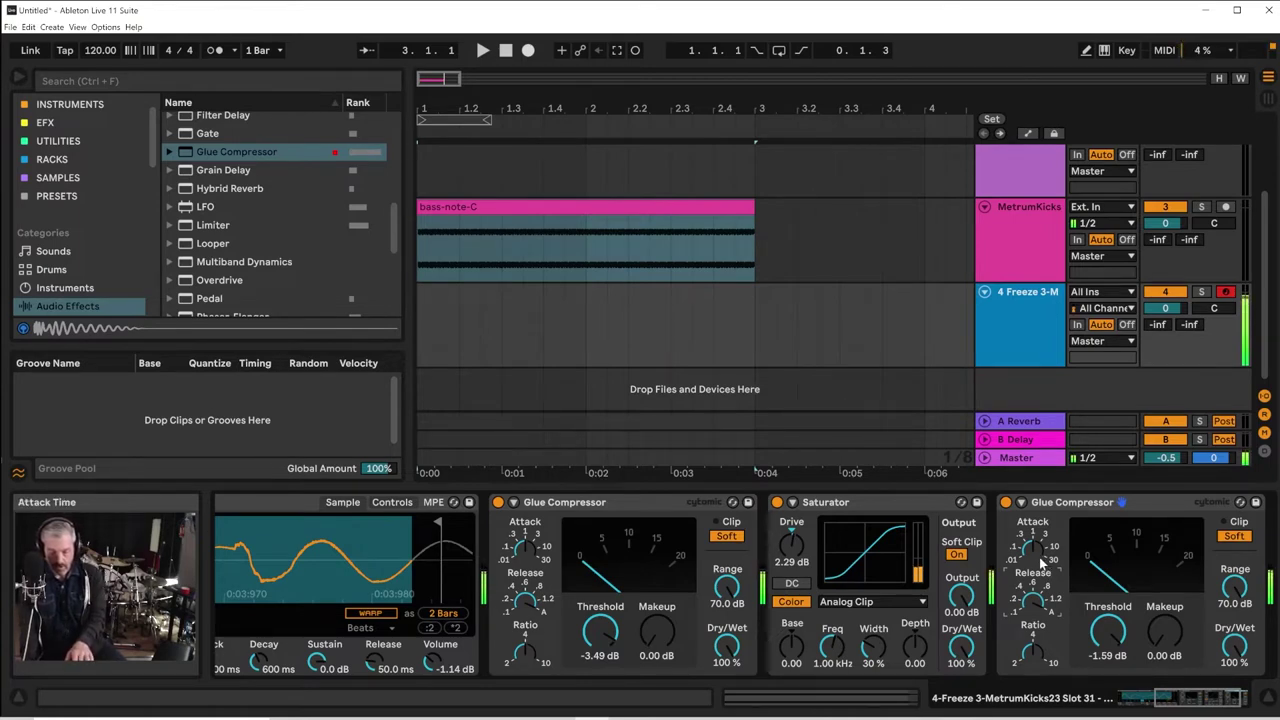
Add a Utility device after the second Glue Compressor
click(1245, 703)
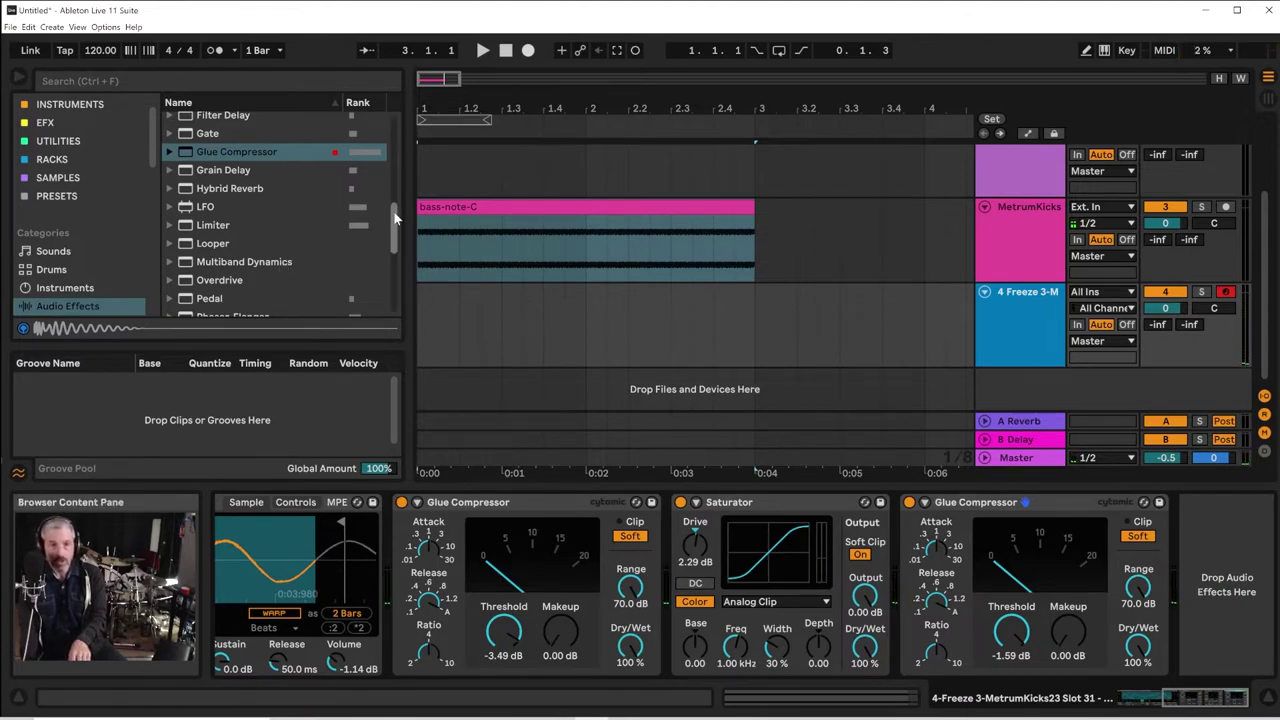
drag(395, 217, 393, 285)
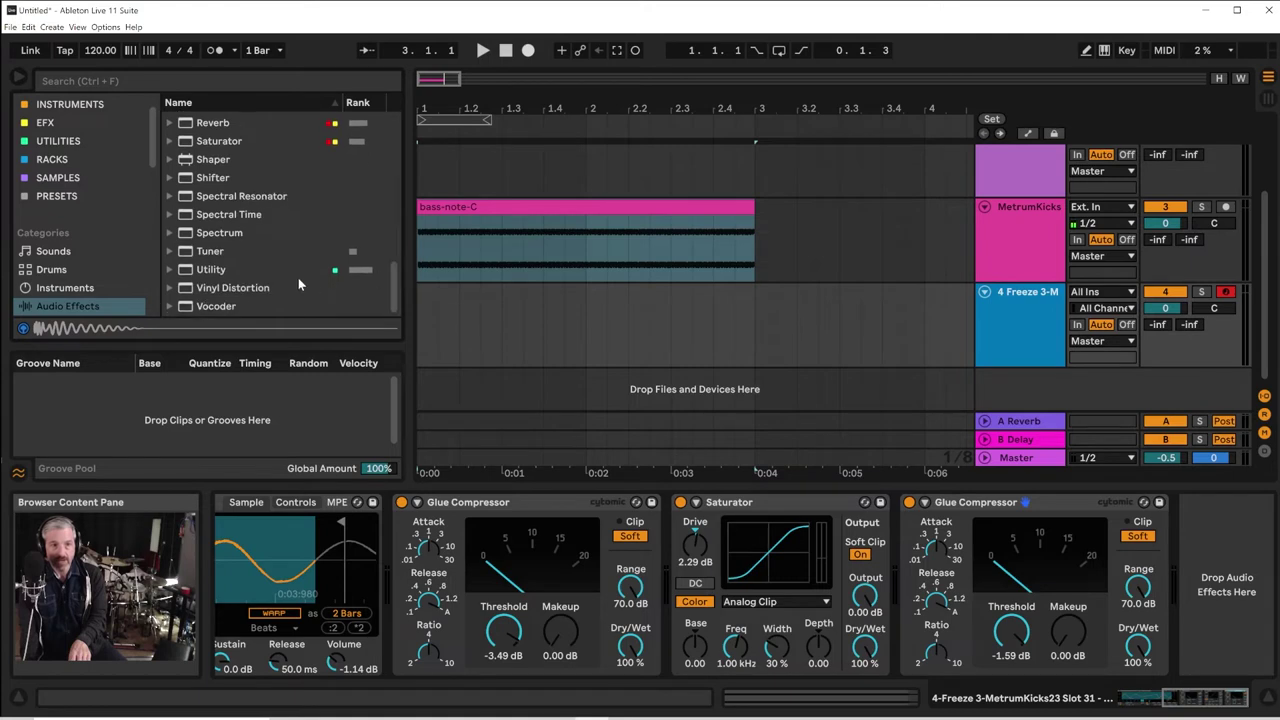
drag(220, 275, 1185, 535)
Turn on the Utility's Bass Mono at 308 Hz and set its stereo width to 127 %
click(1164, 648)
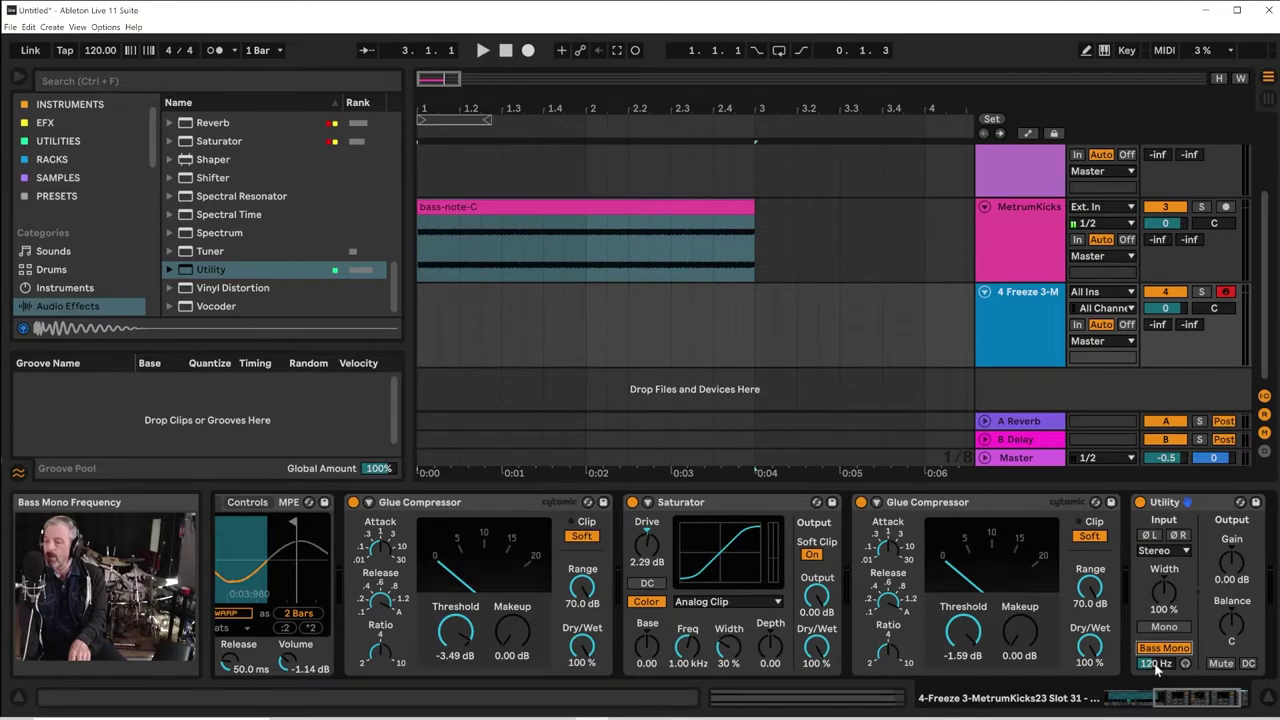
drag(1156, 664, 1156, 657)
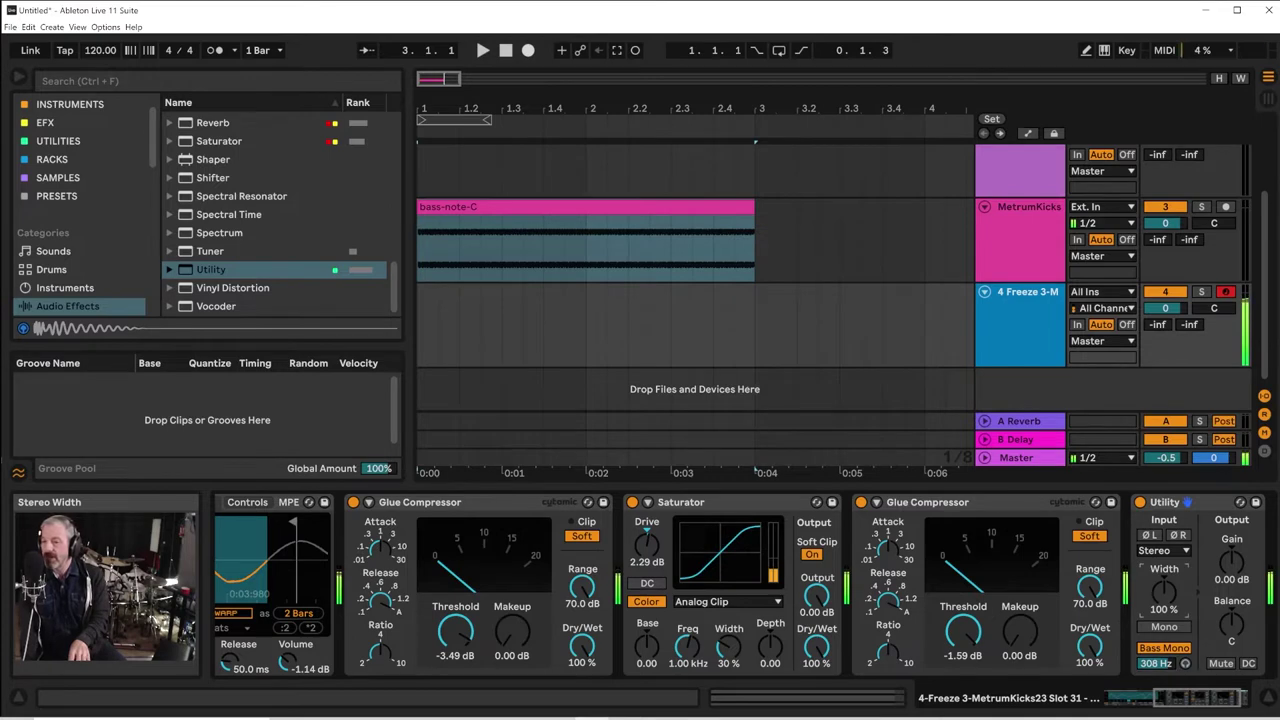
drag(1163, 590, 1163, 560)
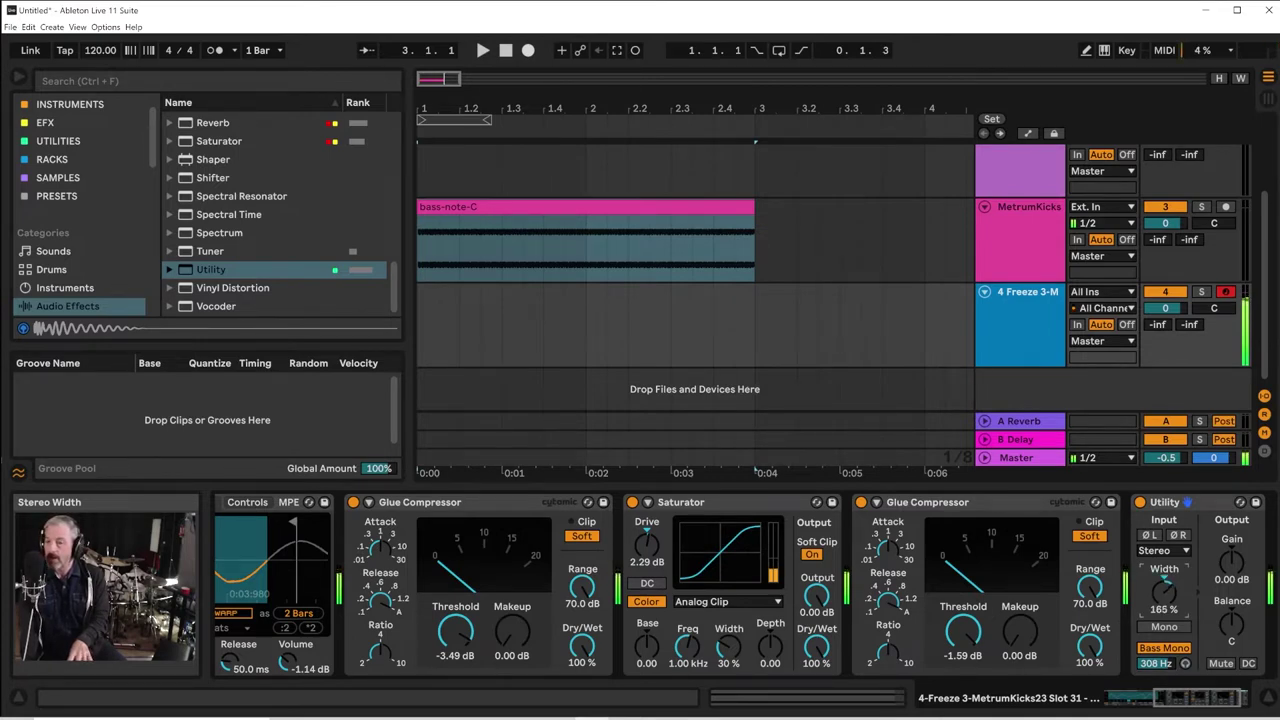
drag(1163, 590, 1163, 569)
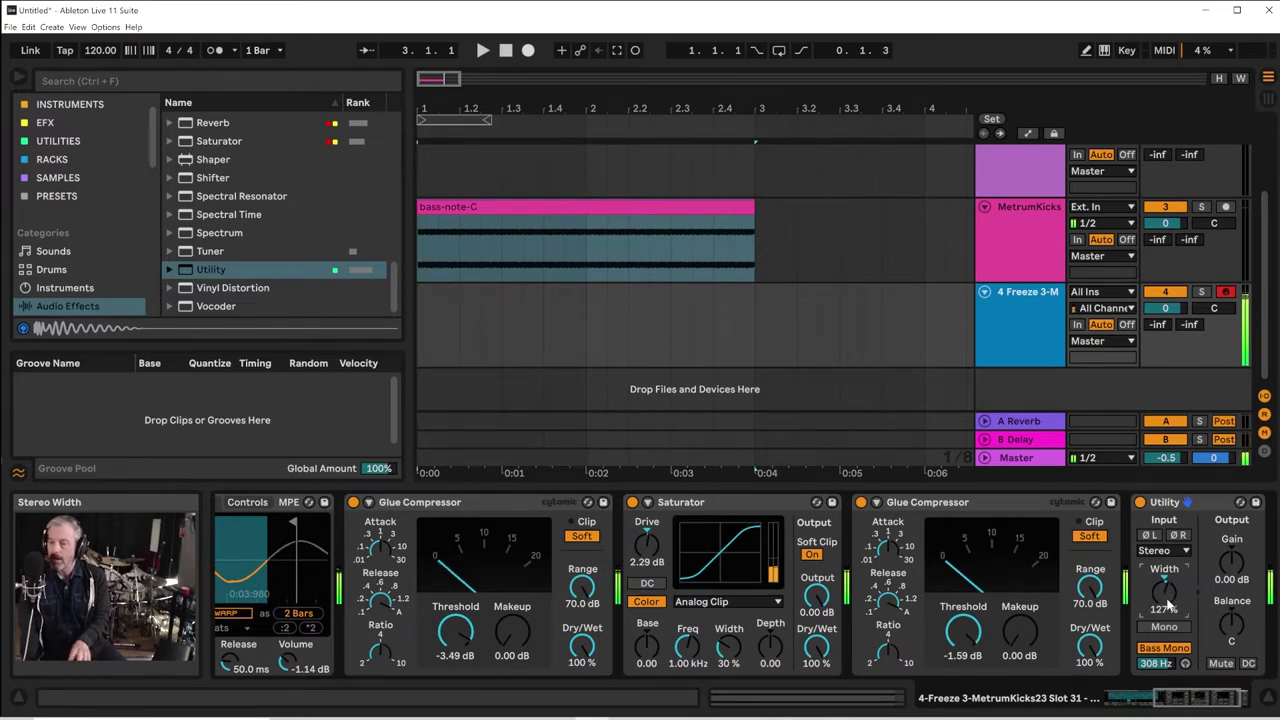
Show the Simpler's detailed controls and set its filter circuit type to MS2
click(1130, 703)
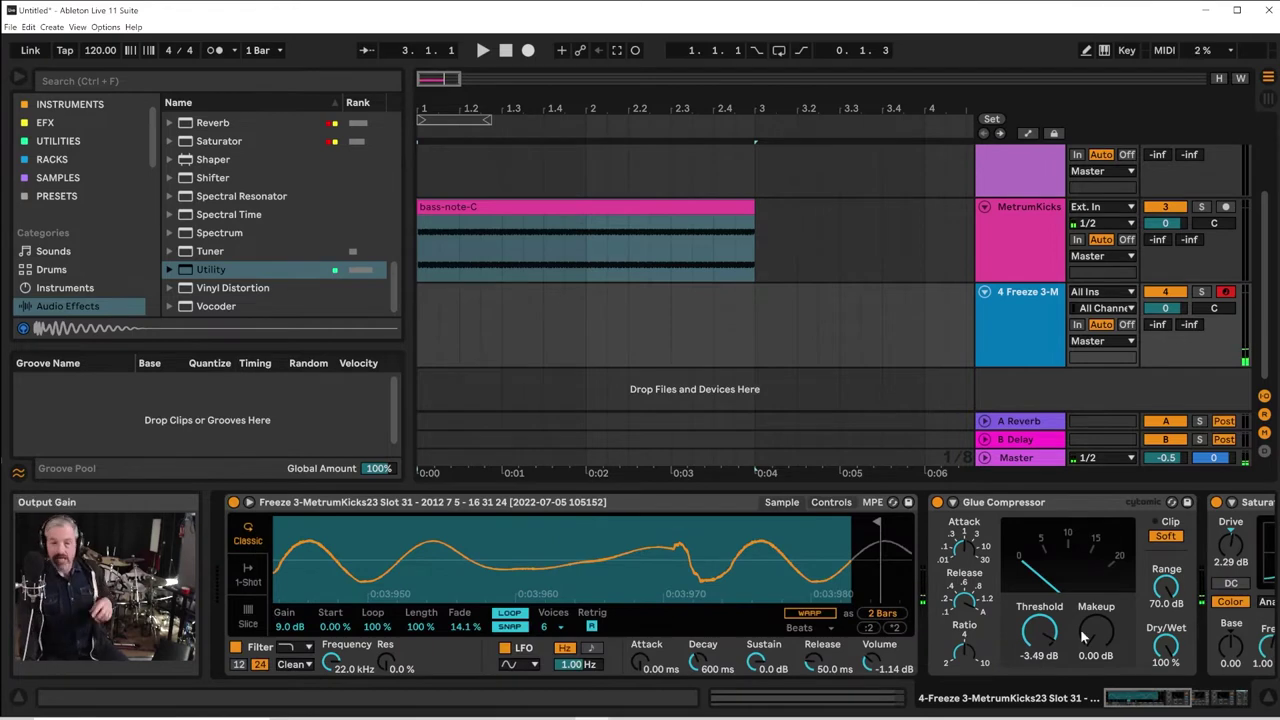
drag(852, 570, 852, 530)
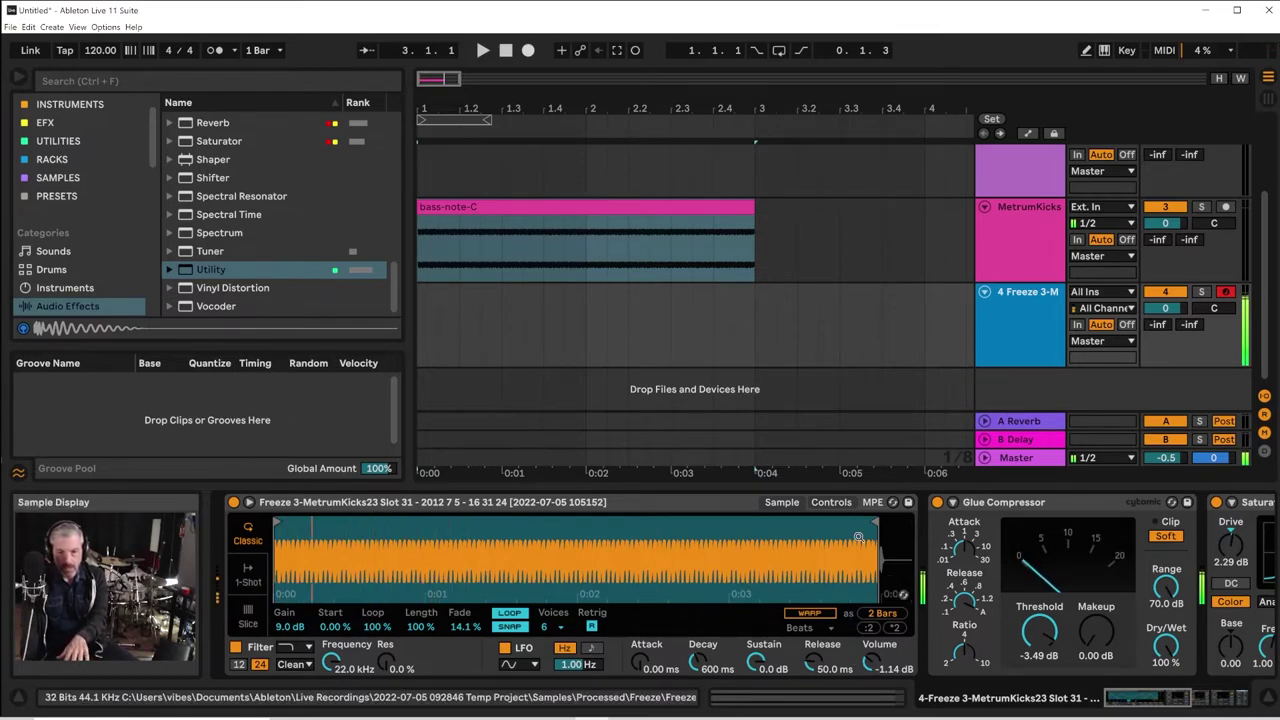
click(835, 504)
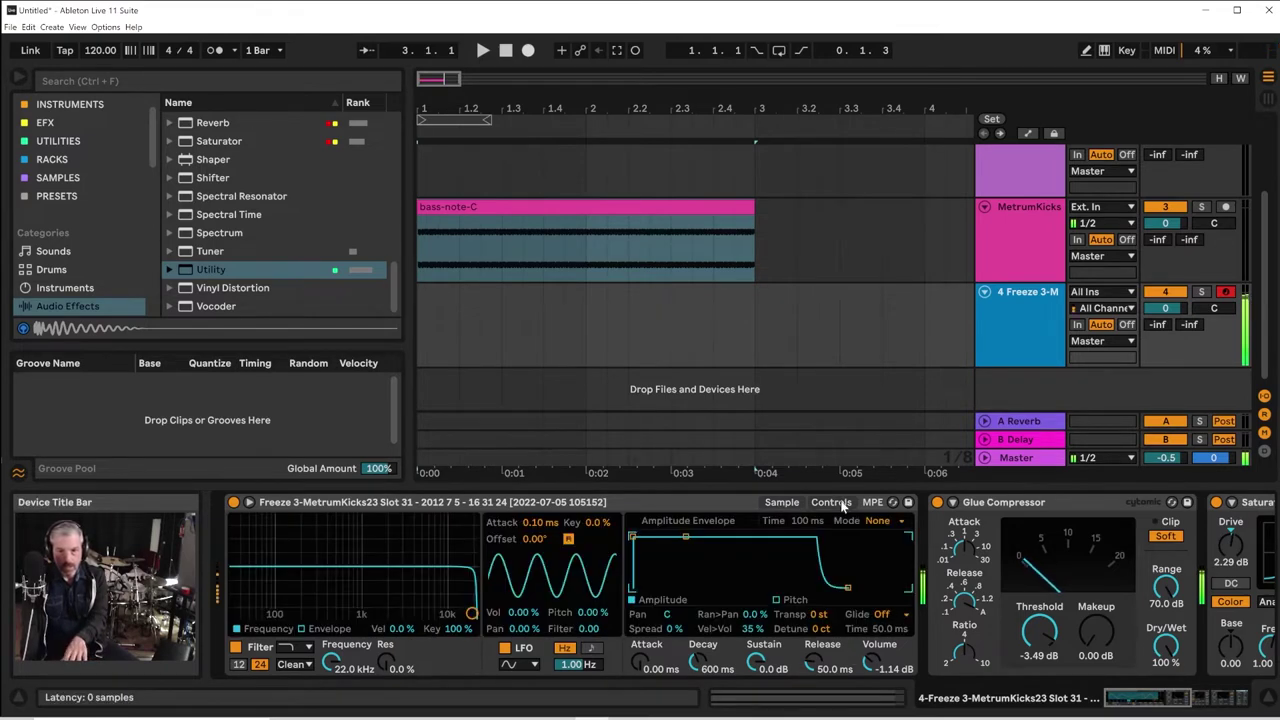
click(289, 664)
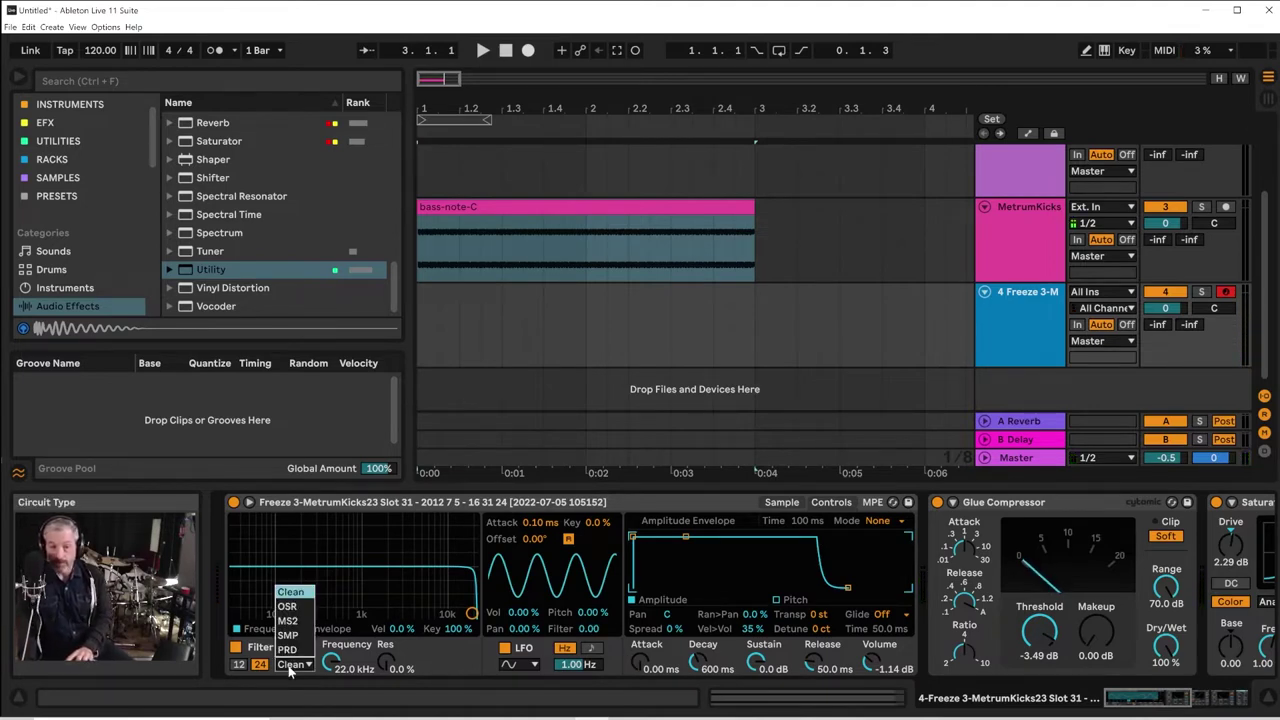
click(293, 623)
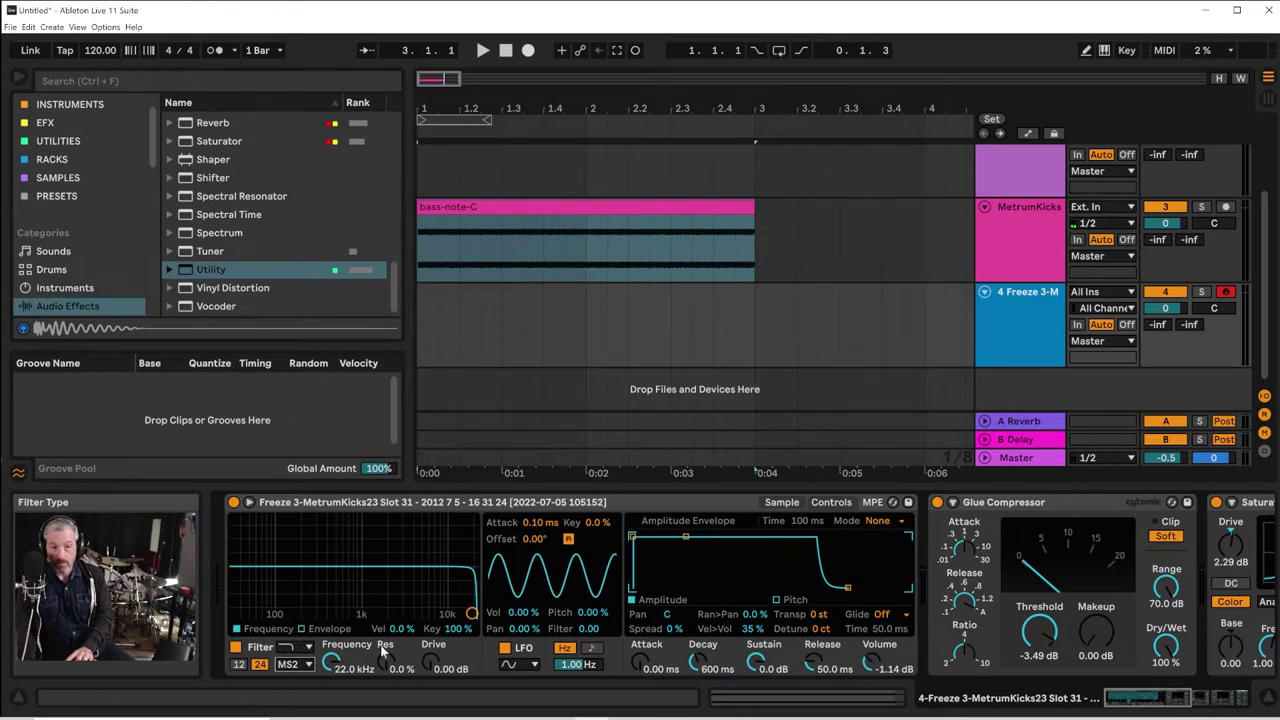
click(290, 667)
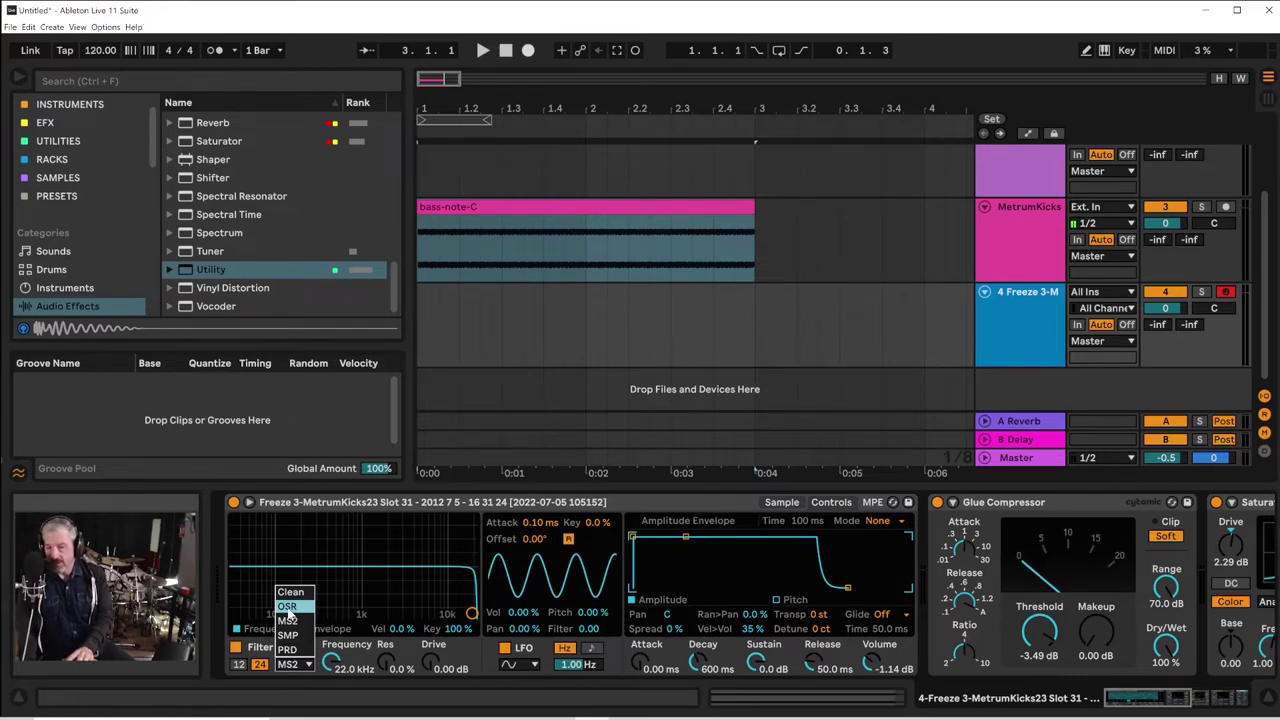
click(310, 679)
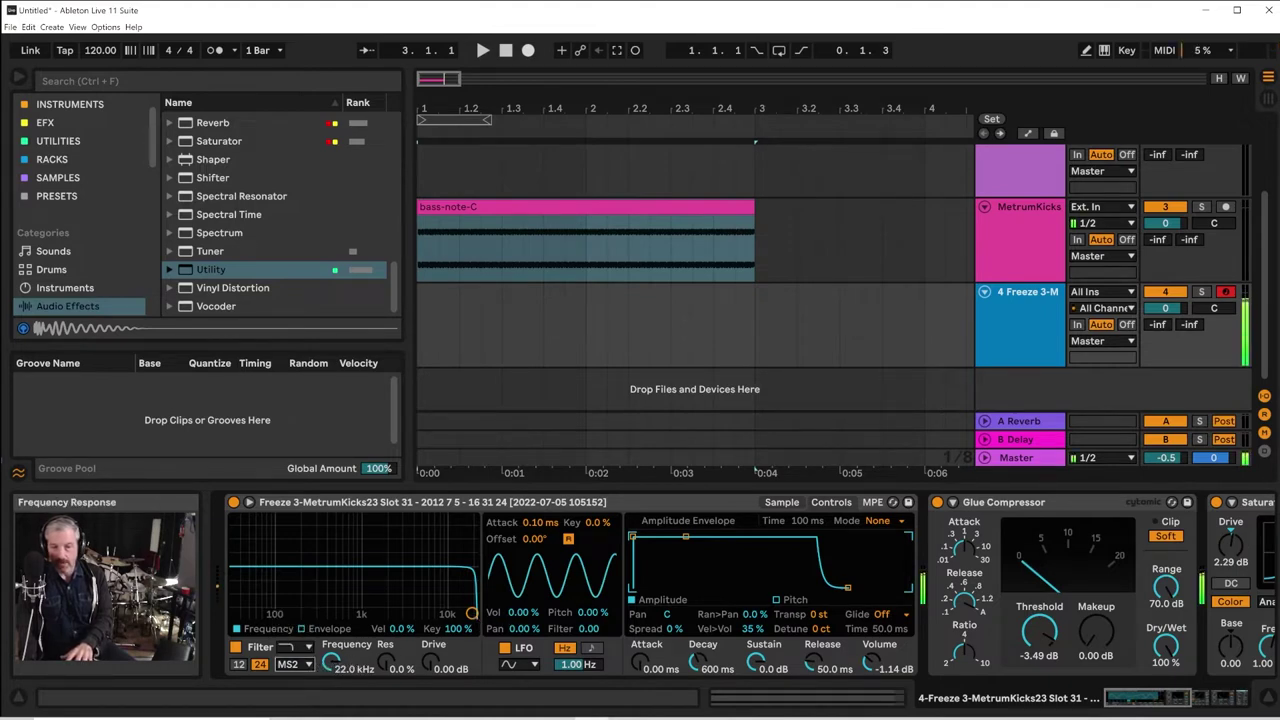
Set the Simpler's filter to 7.91 kHz with 30 % resonance and 1.69 dB drive, and transpose it by +12 st
drag(472, 613, 444, 596)
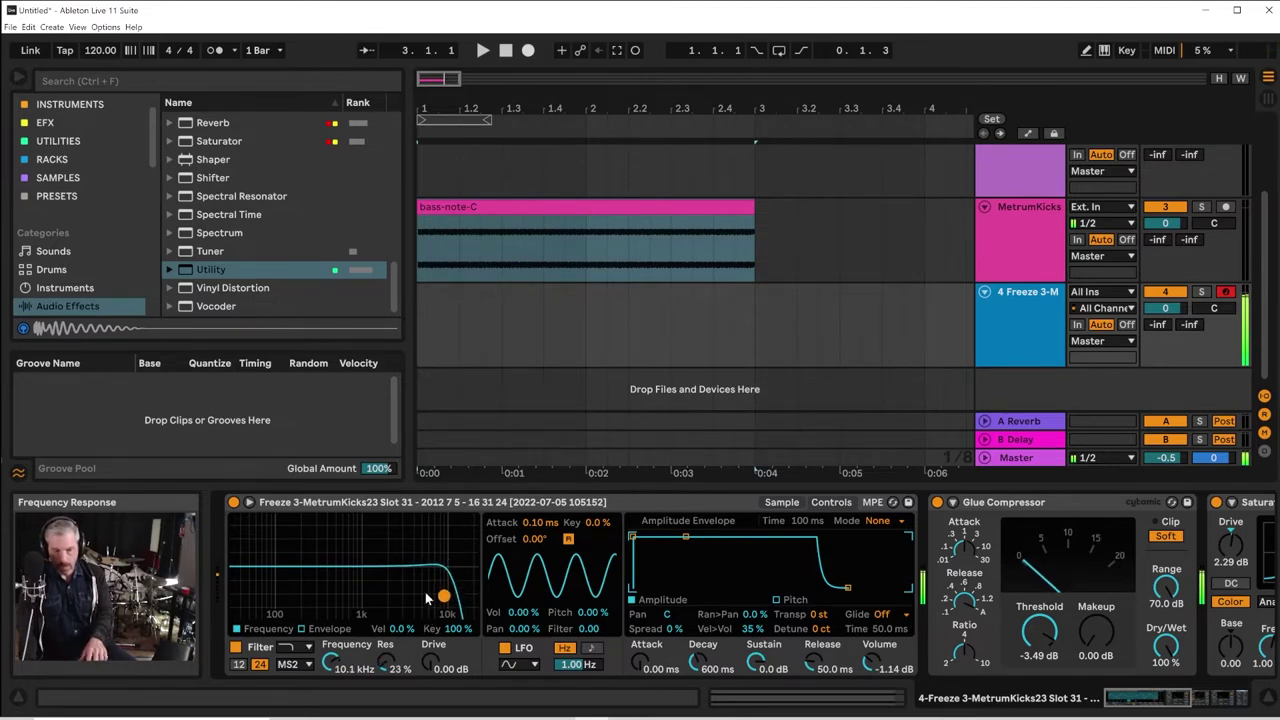
drag(444, 596, 435, 590)
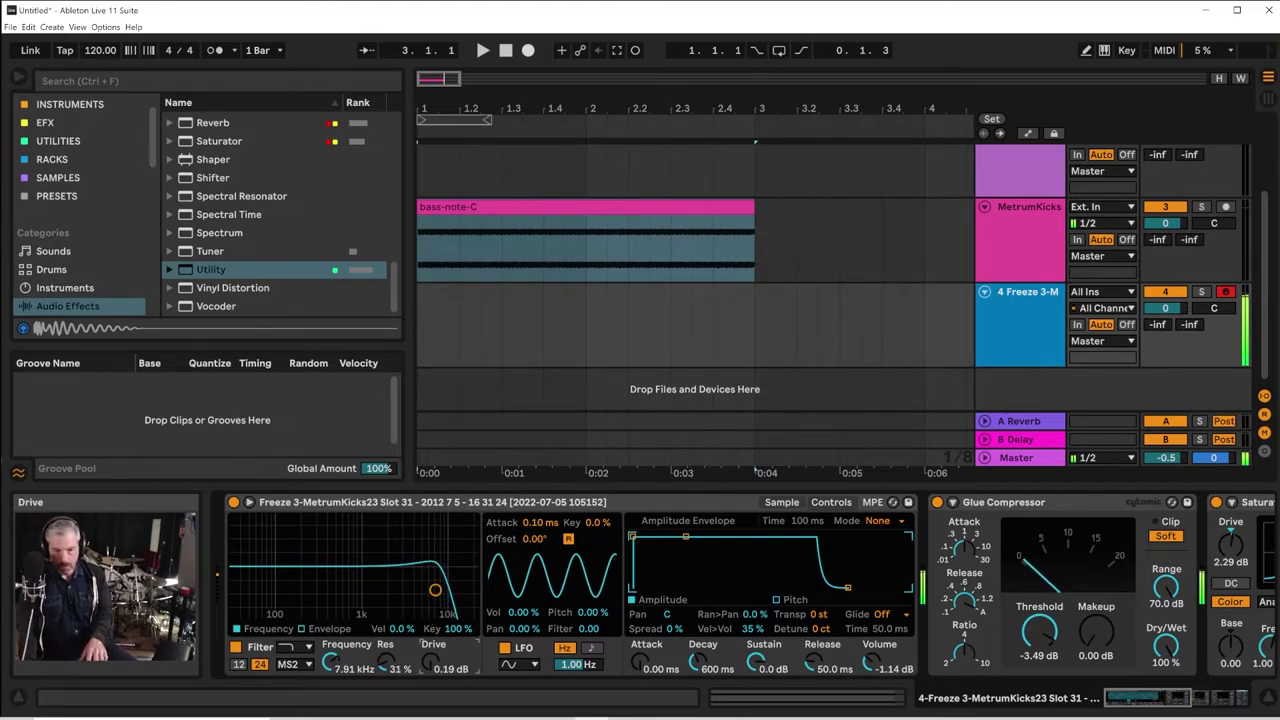
drag(426, 669, 426, 660)
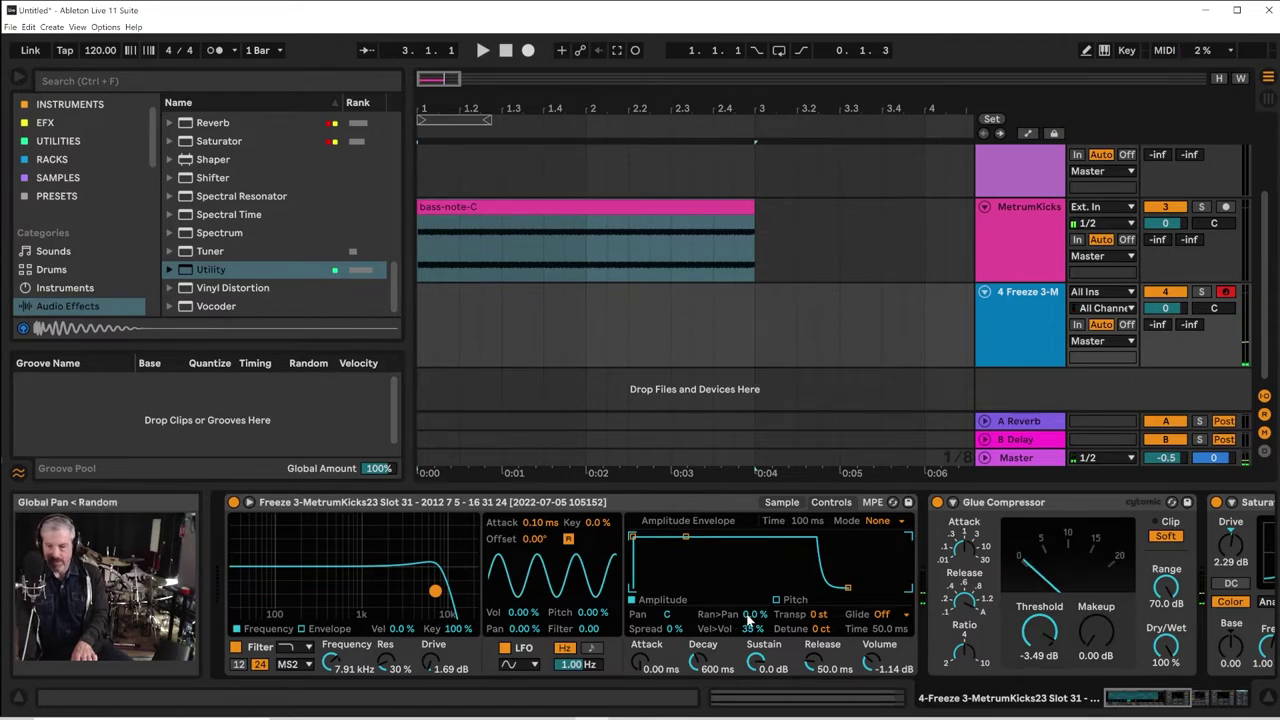
click(816, 615)
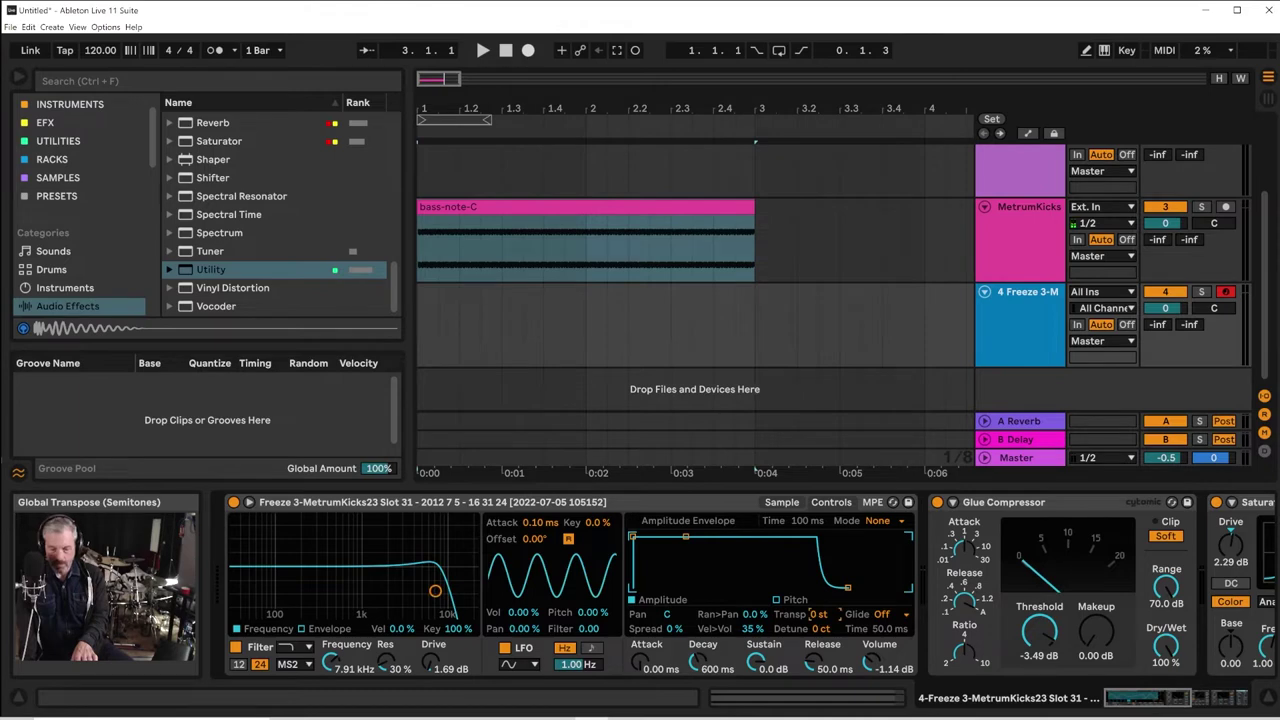
drag(816, 615, 816, 597)
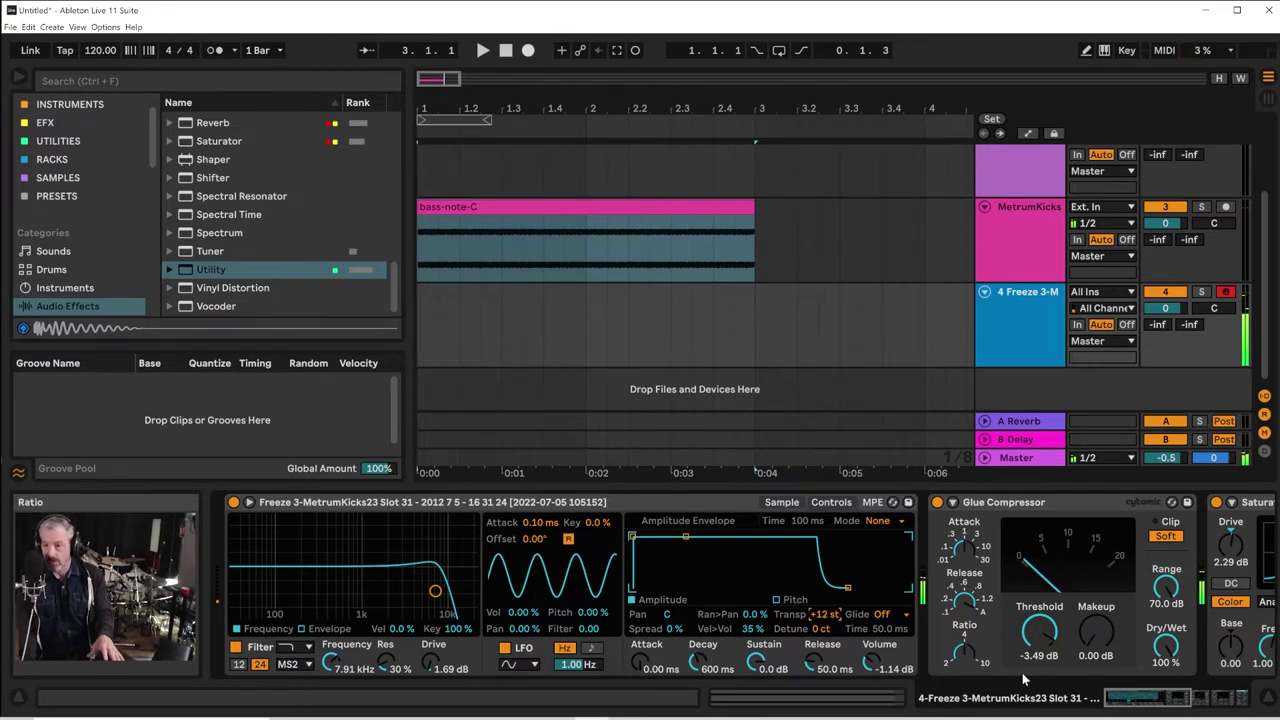
Group the Simpler and all its effects through the Utility into an Instrument Rack
drag(1128, 697, 1200, 693)
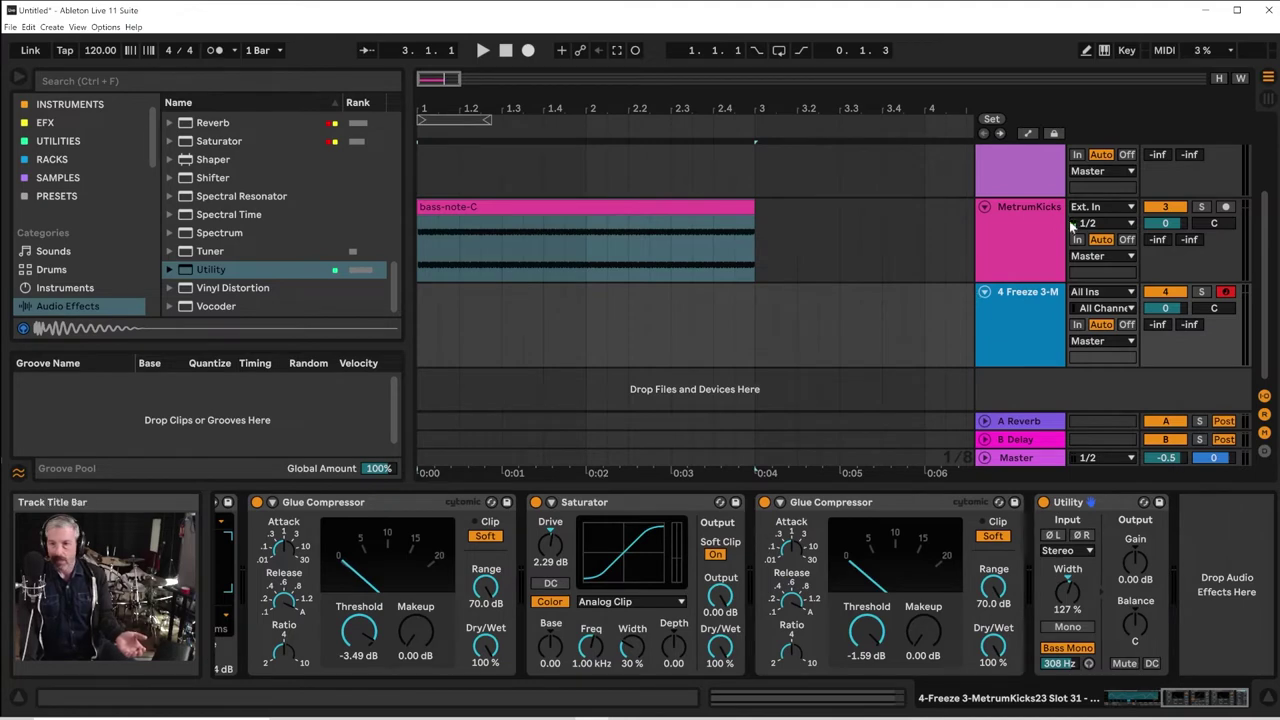
drag(1196, 699, 883, 698)
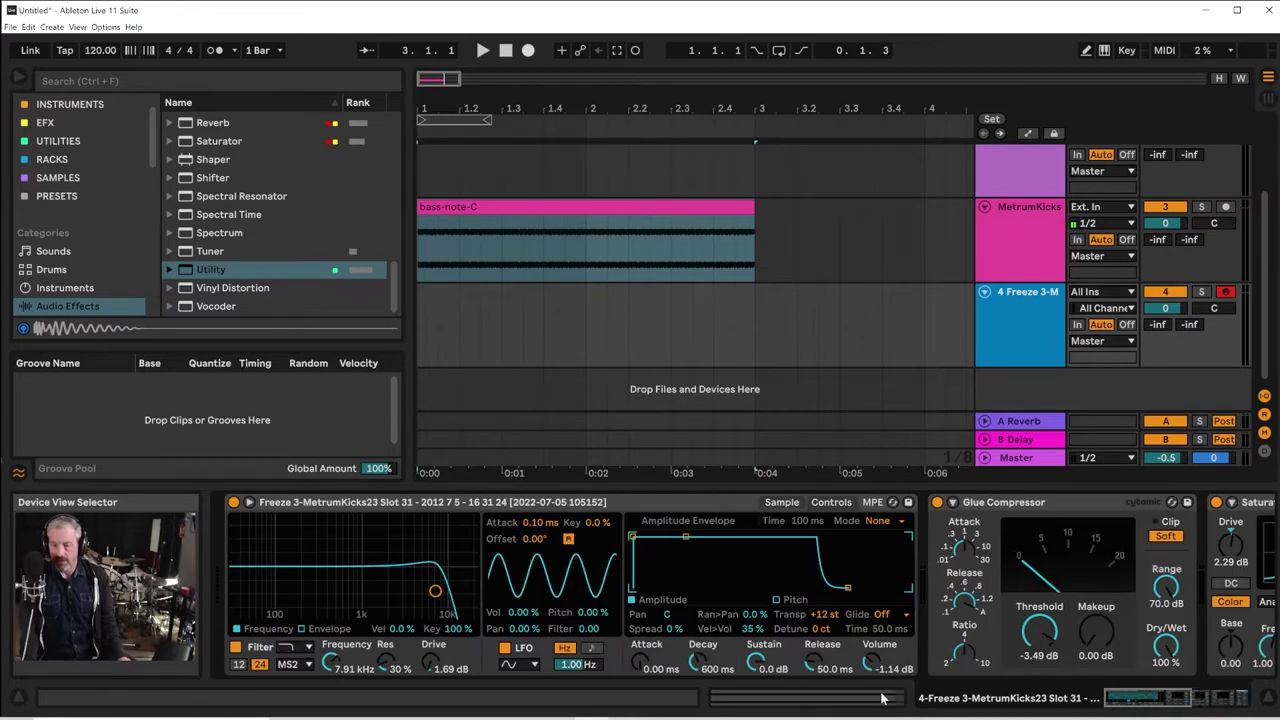
click(326, 510)
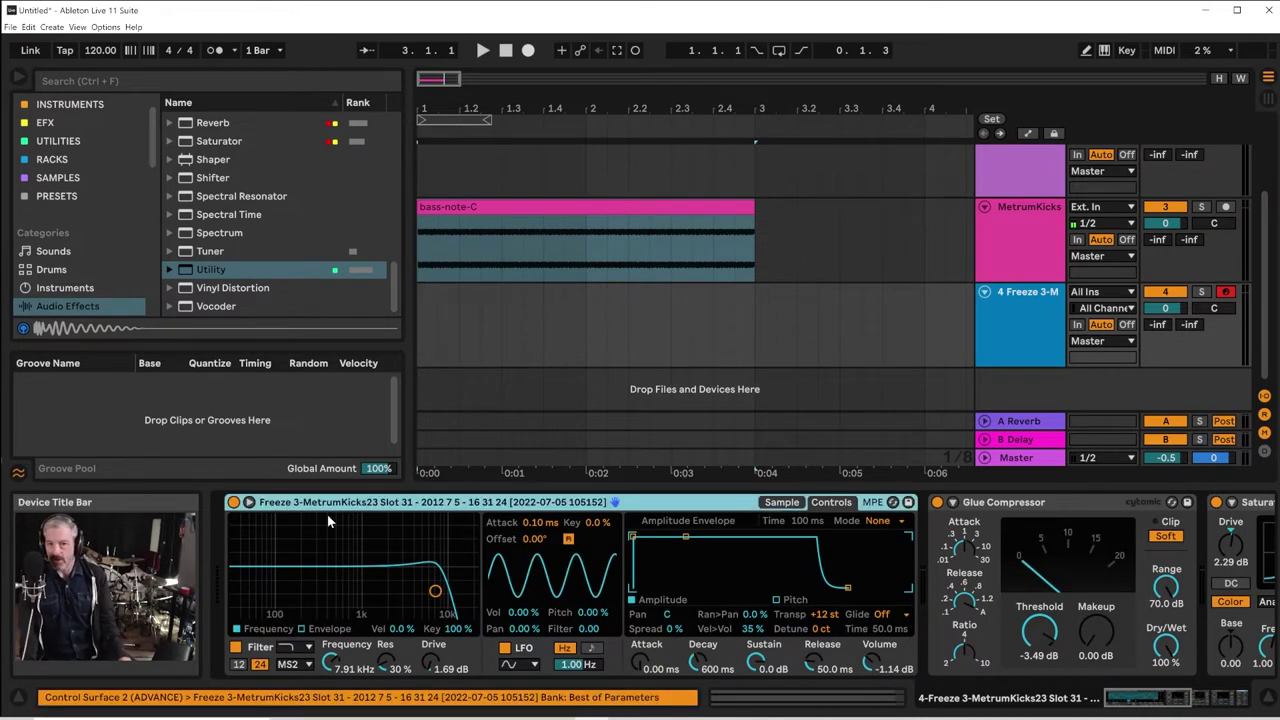
drag(1137, 697, 1258, 702)
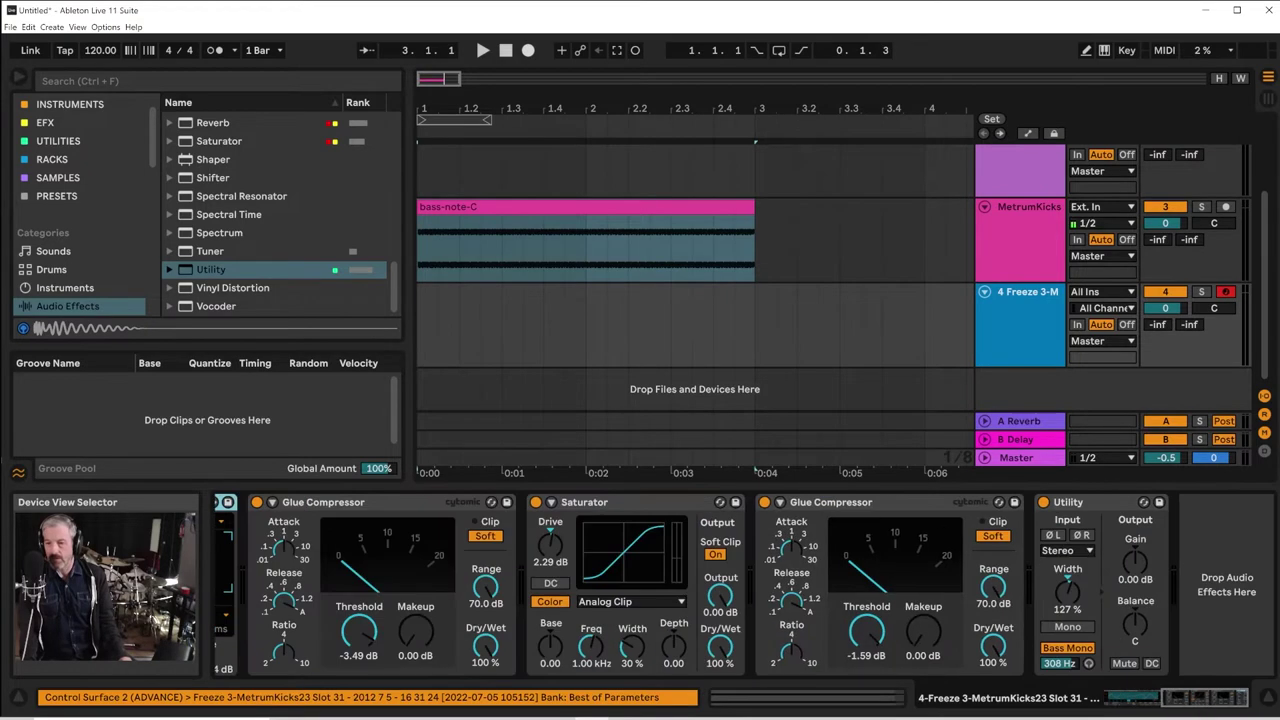
shift+click(1090, 500)
right_click(1090, 500)
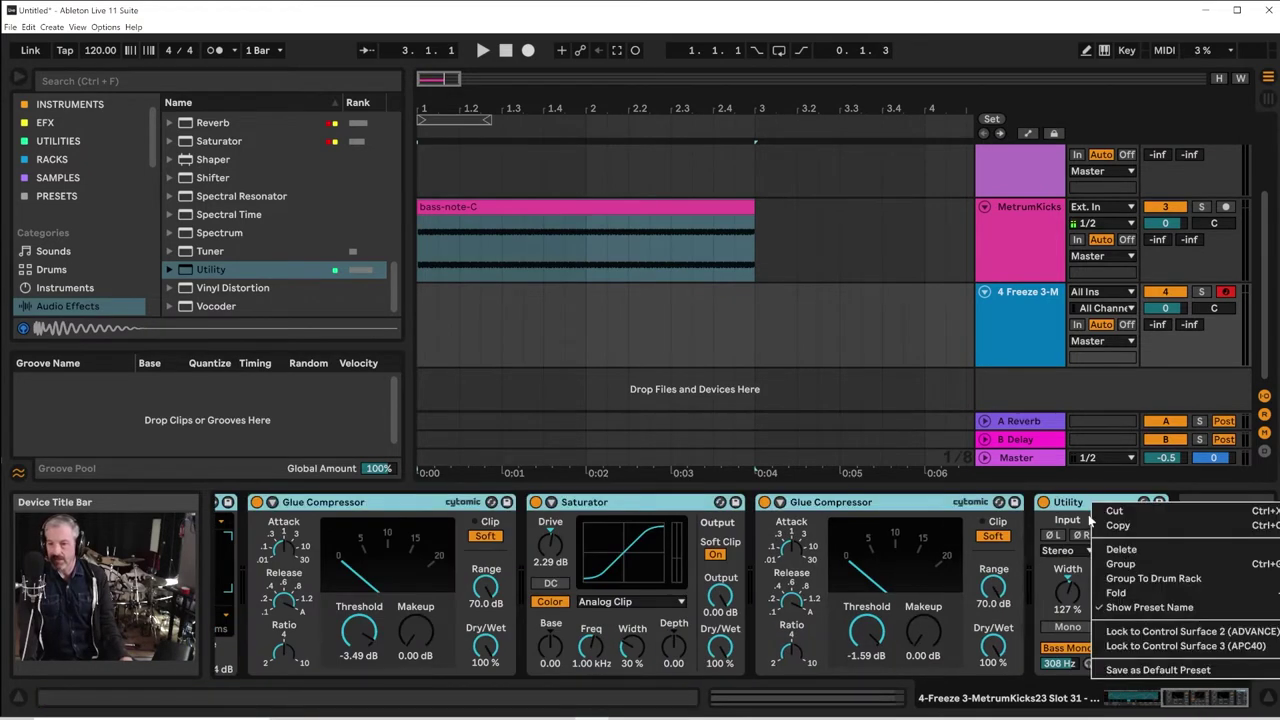
click(1106, 563)
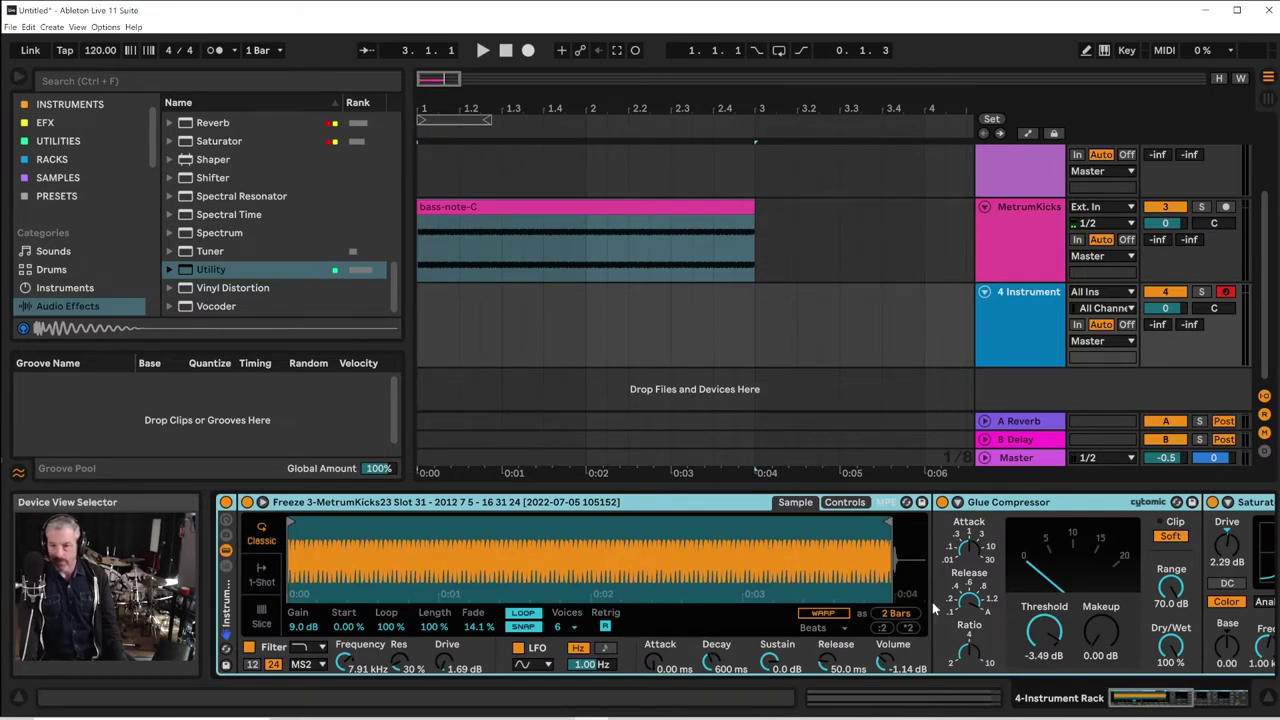
Show the Instrument Rack's macro controls and rename the rack as BASS 1
right_click(346, 511)
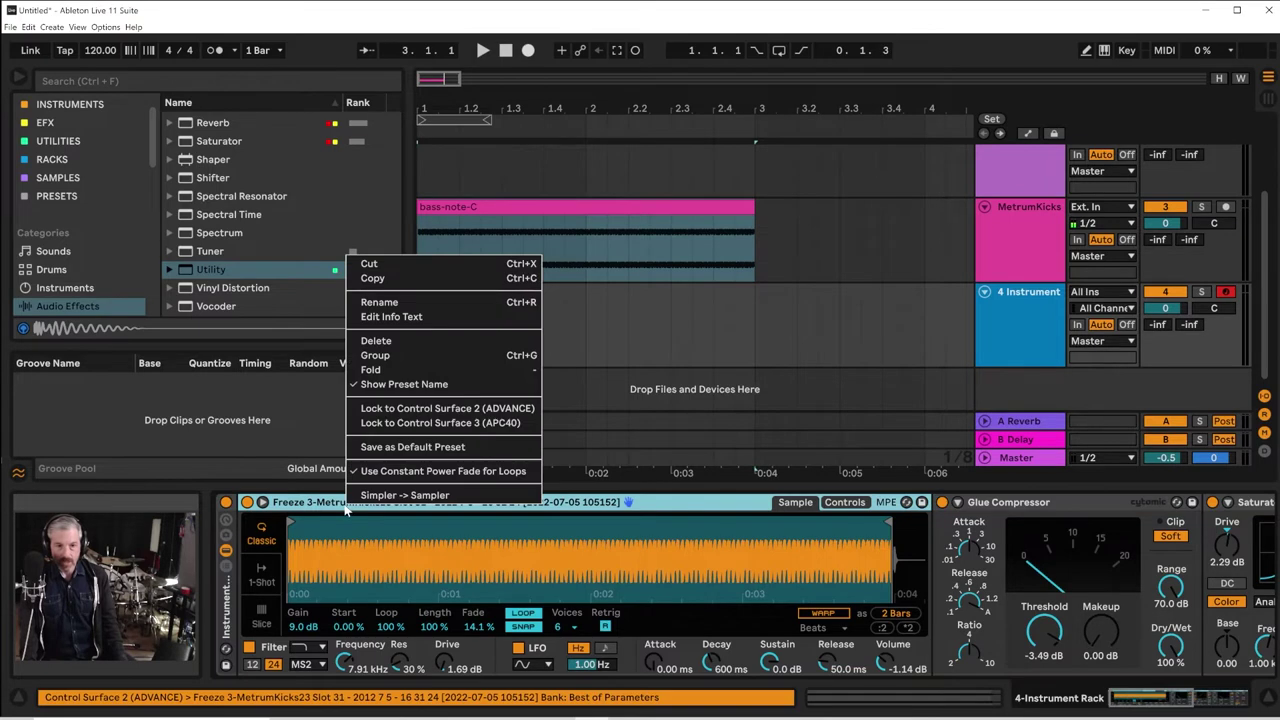
click(394, 303)
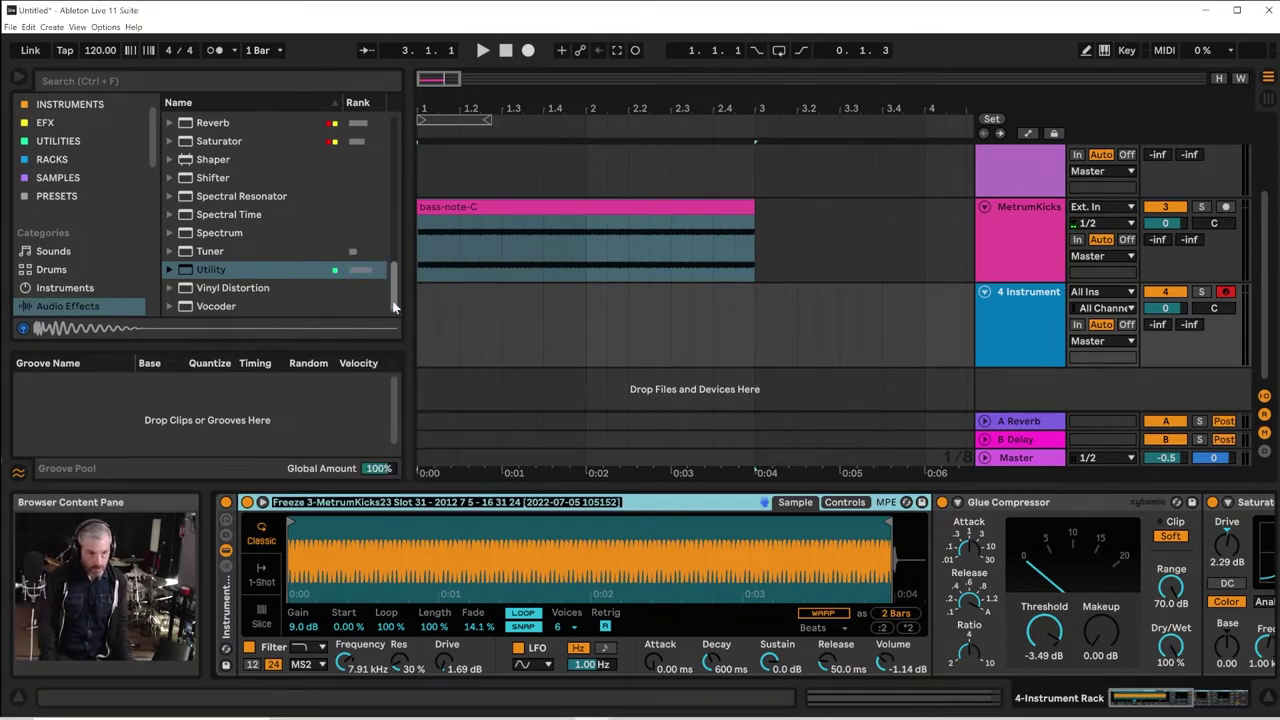
click(226, 522)
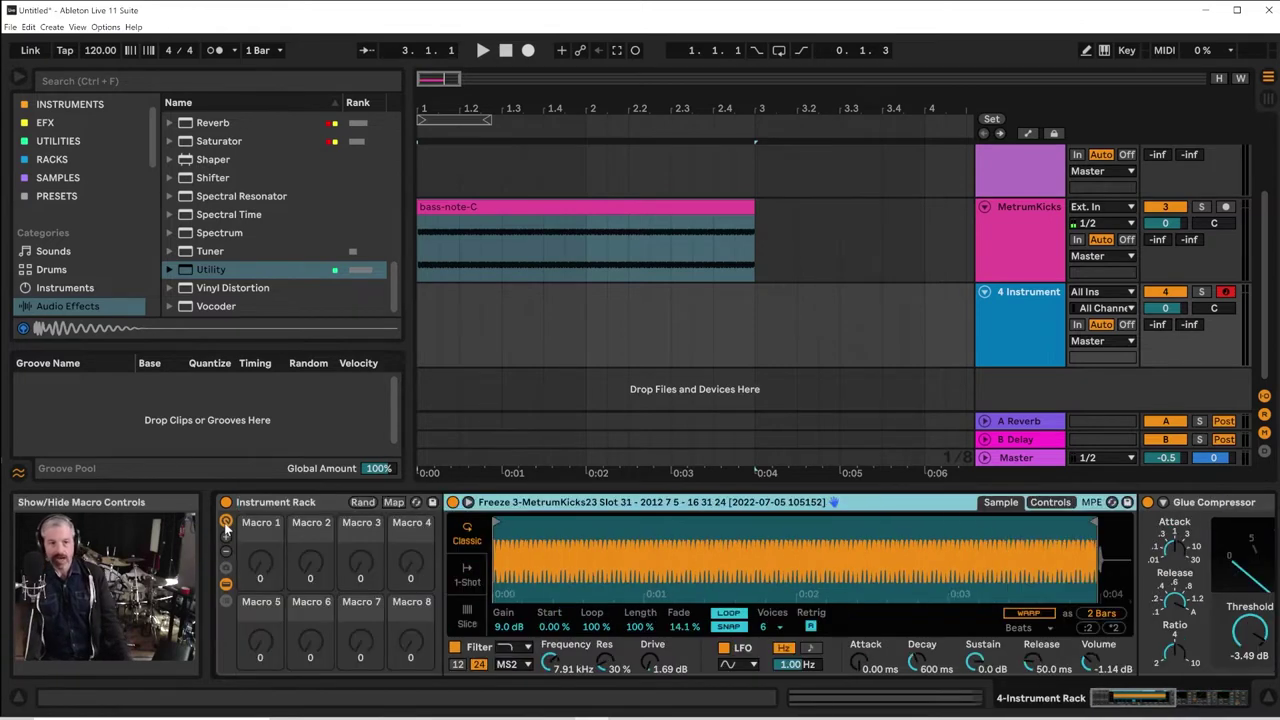
right_click(280, 502)
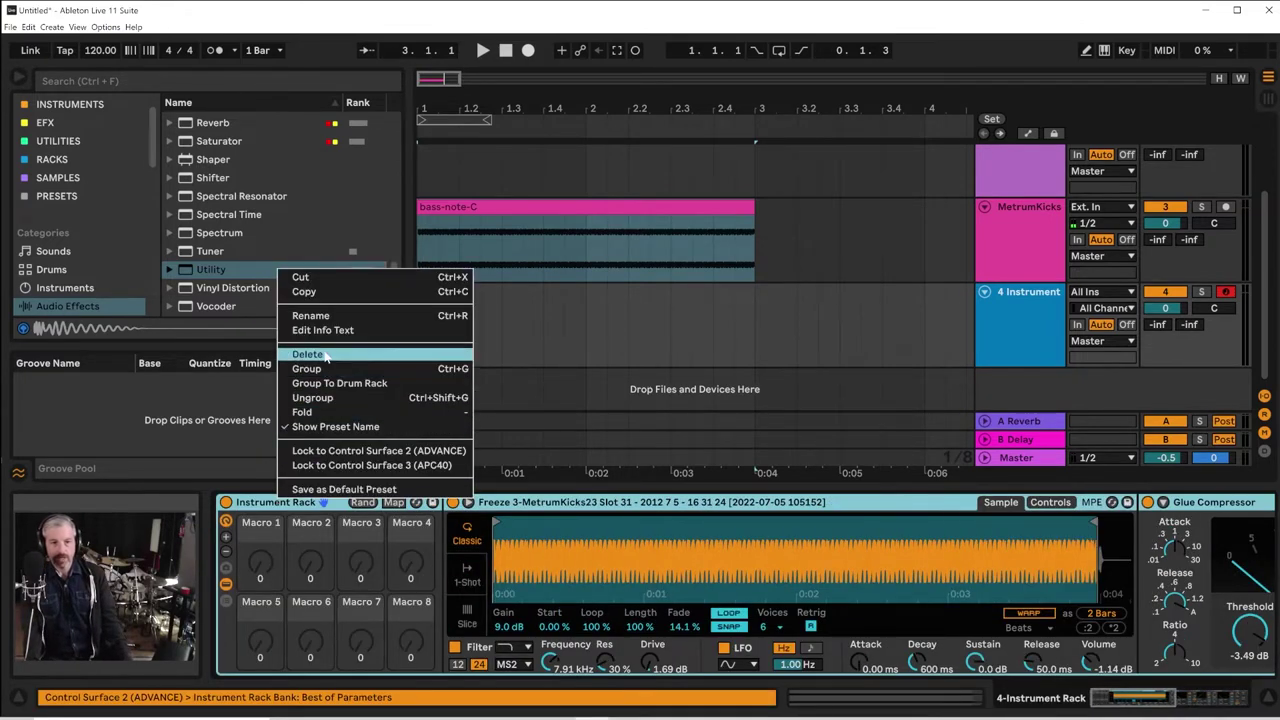
click(320, 315)
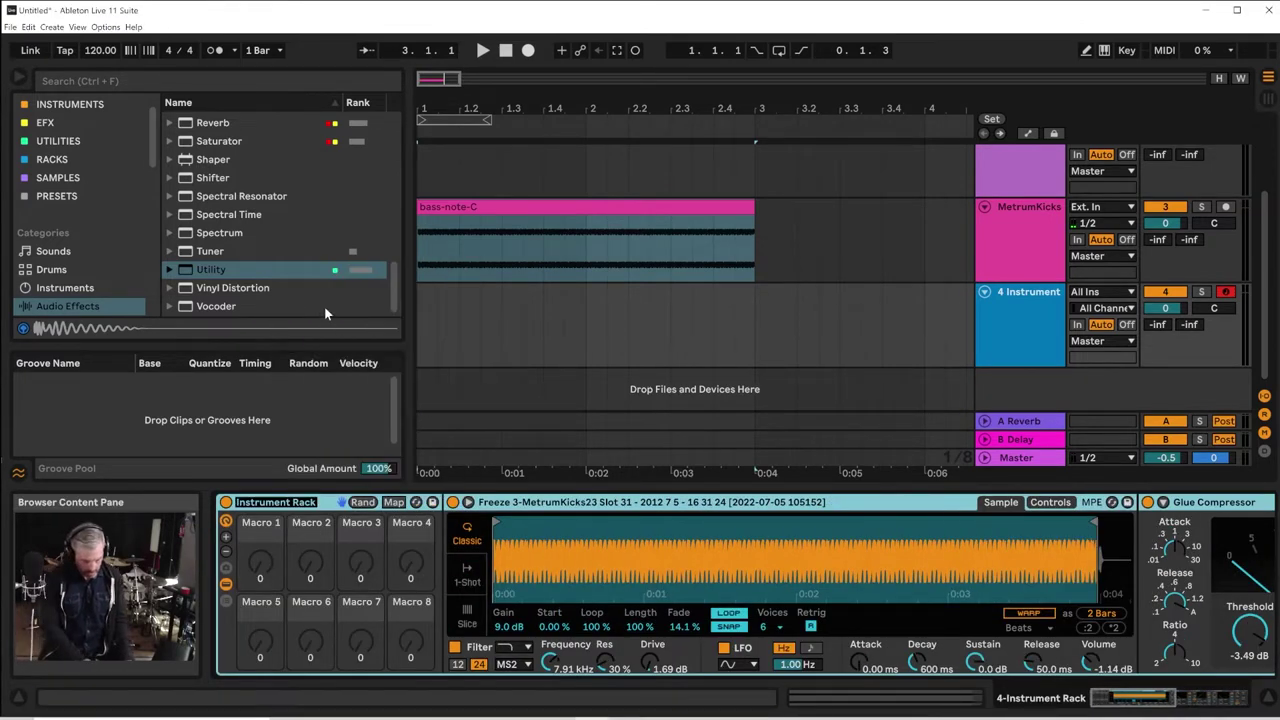
text(BASS 1)
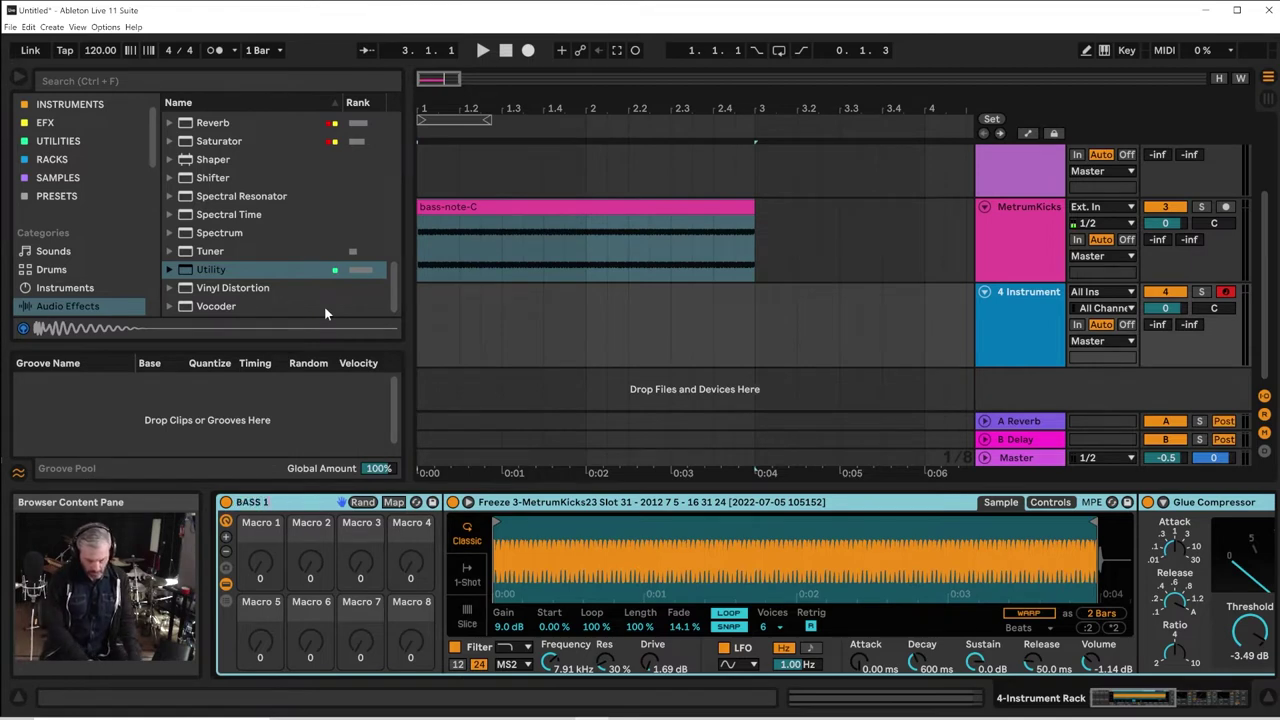
key(Return)
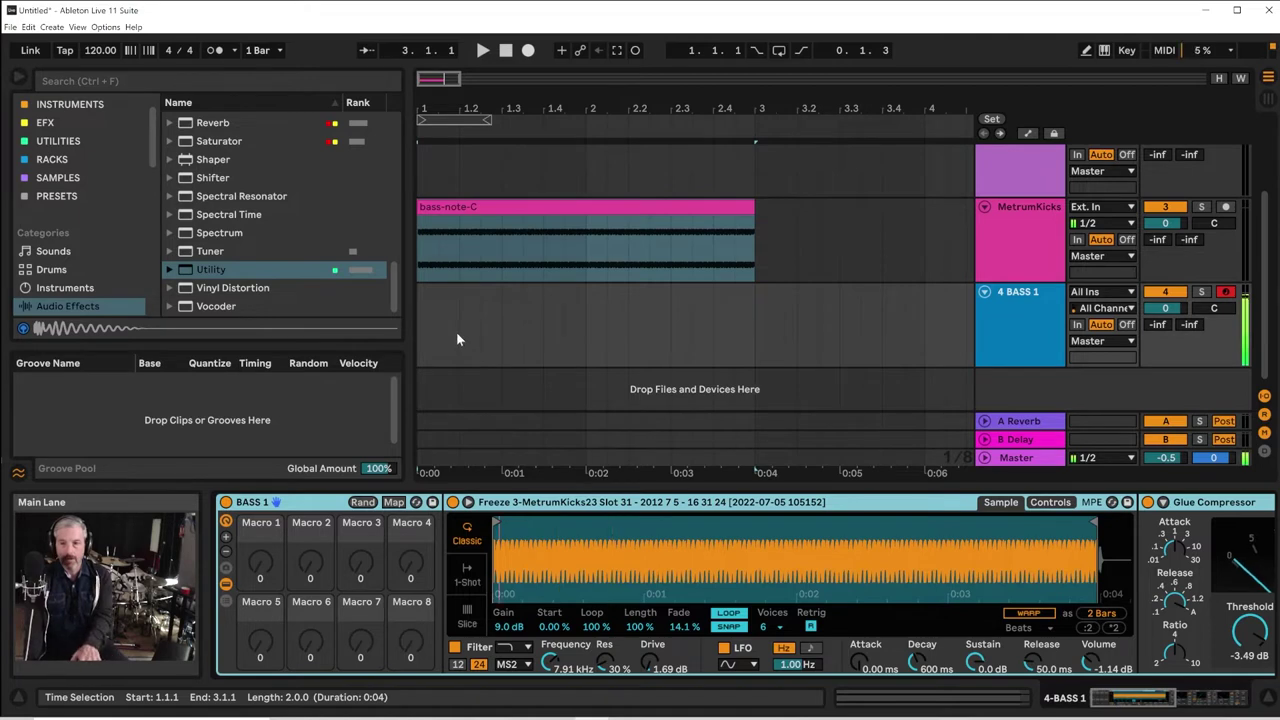
Duplicate the BASS 1 track
click(1012, 316)
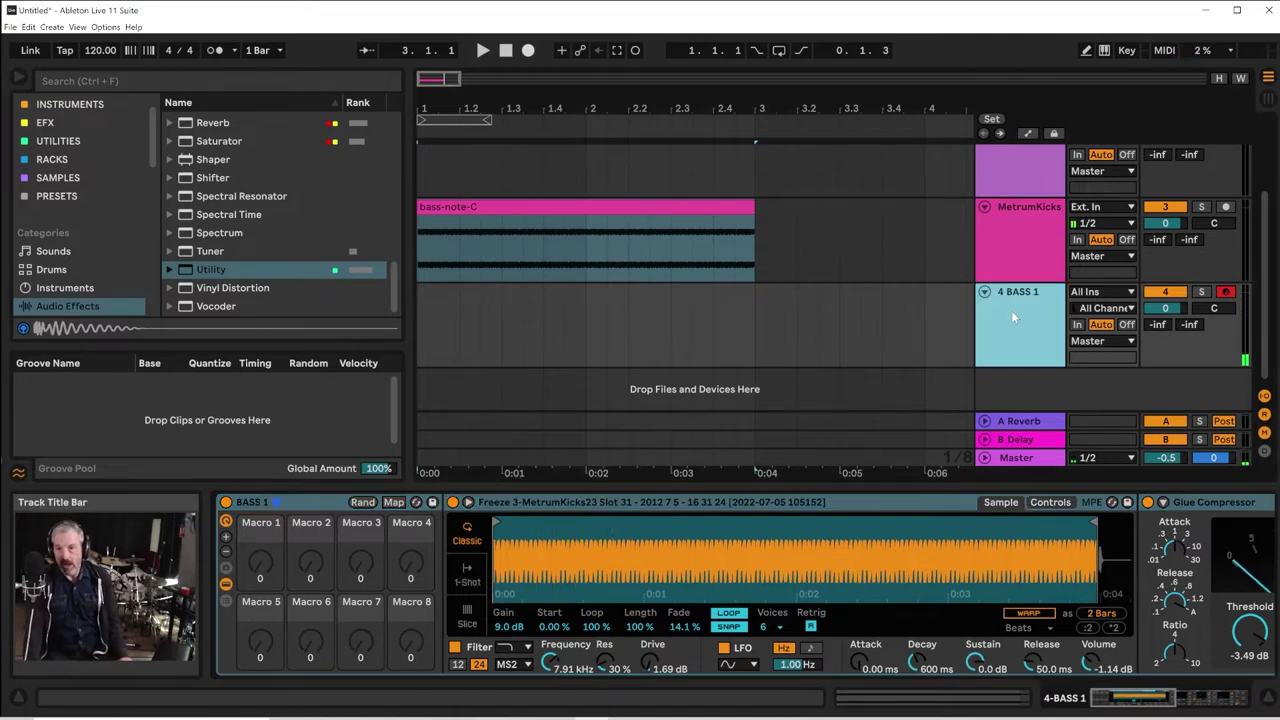
right_click(1011, 310)
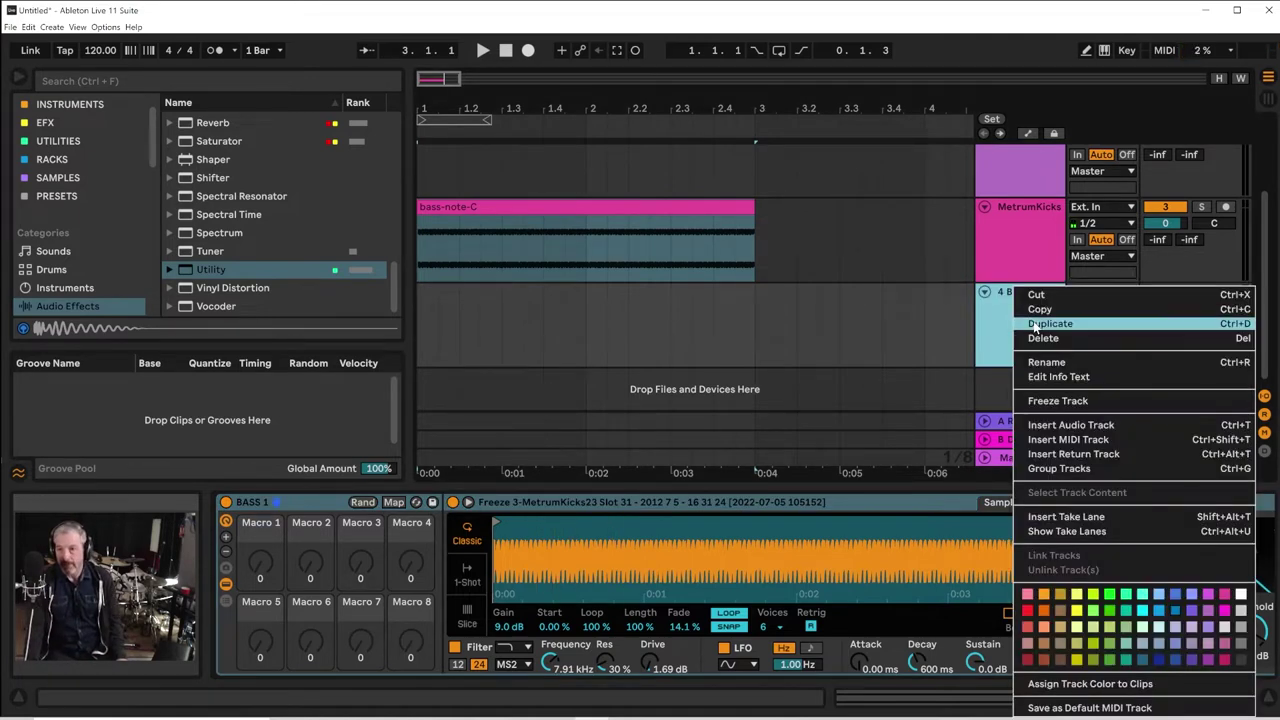
click(1030, 324)
Rename the duplicated bass track as BASS 2
right_click(1038, 300)
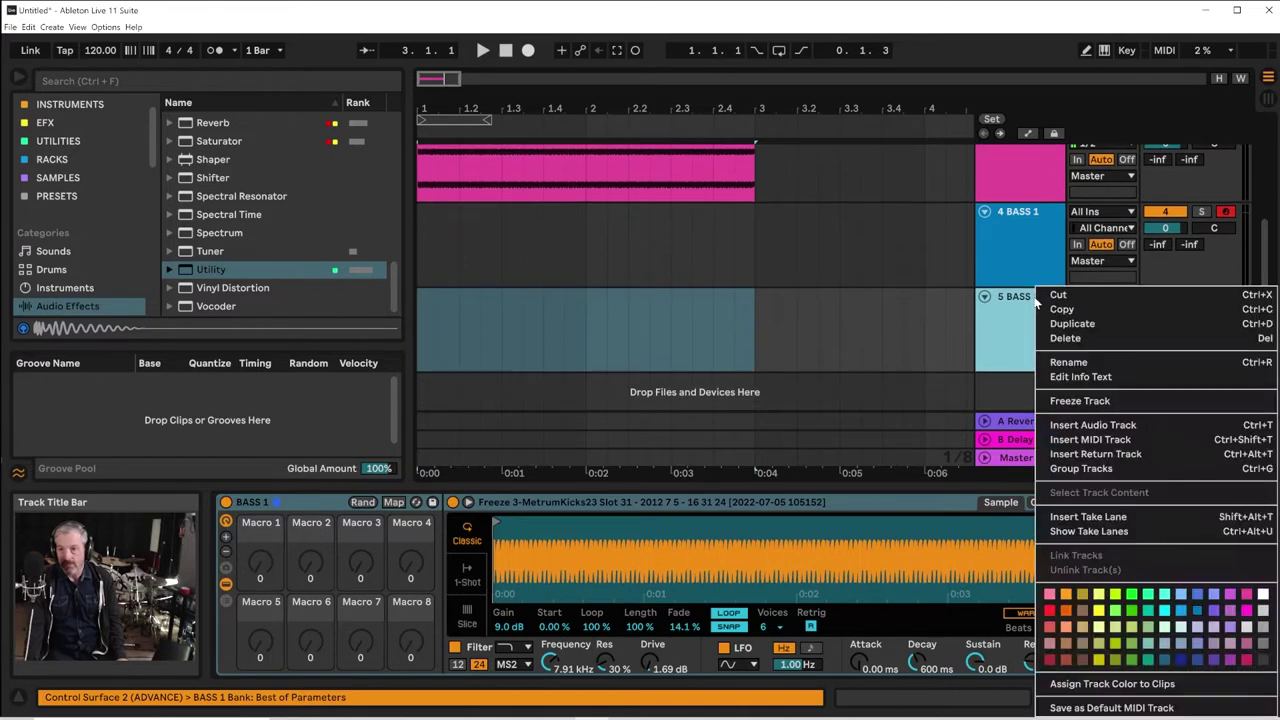
click(1045, 363)
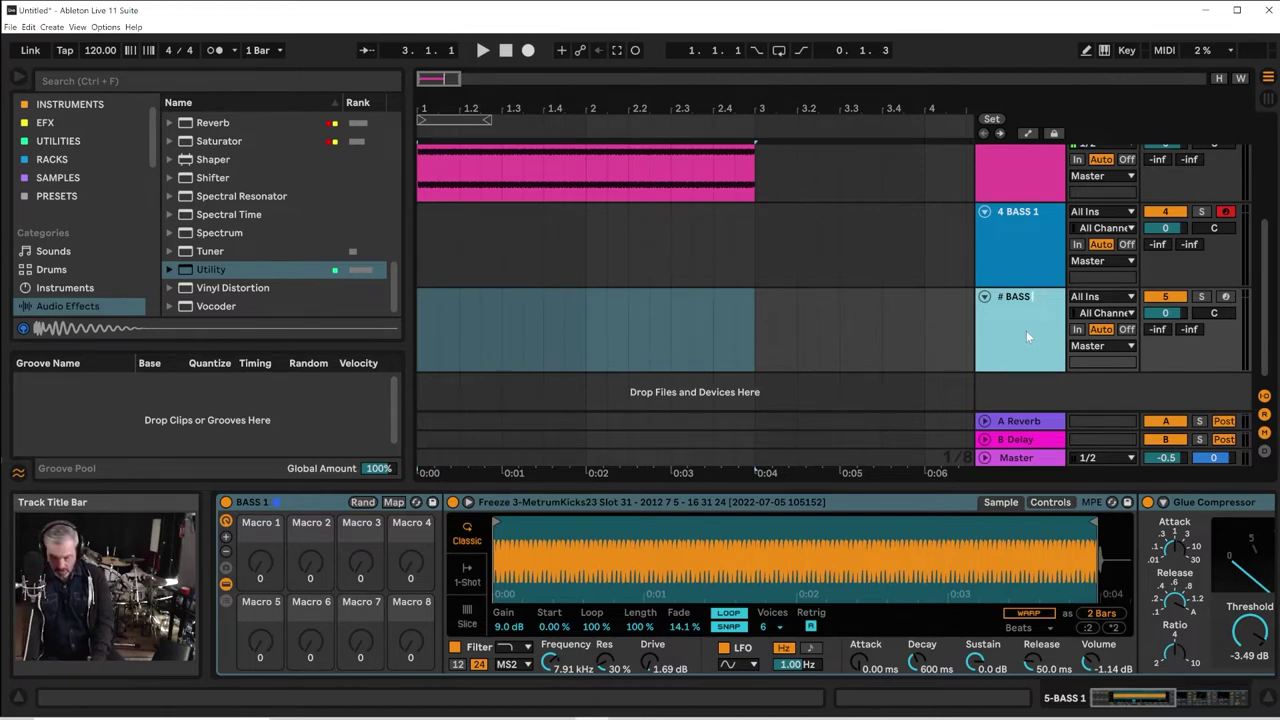
key(Return)
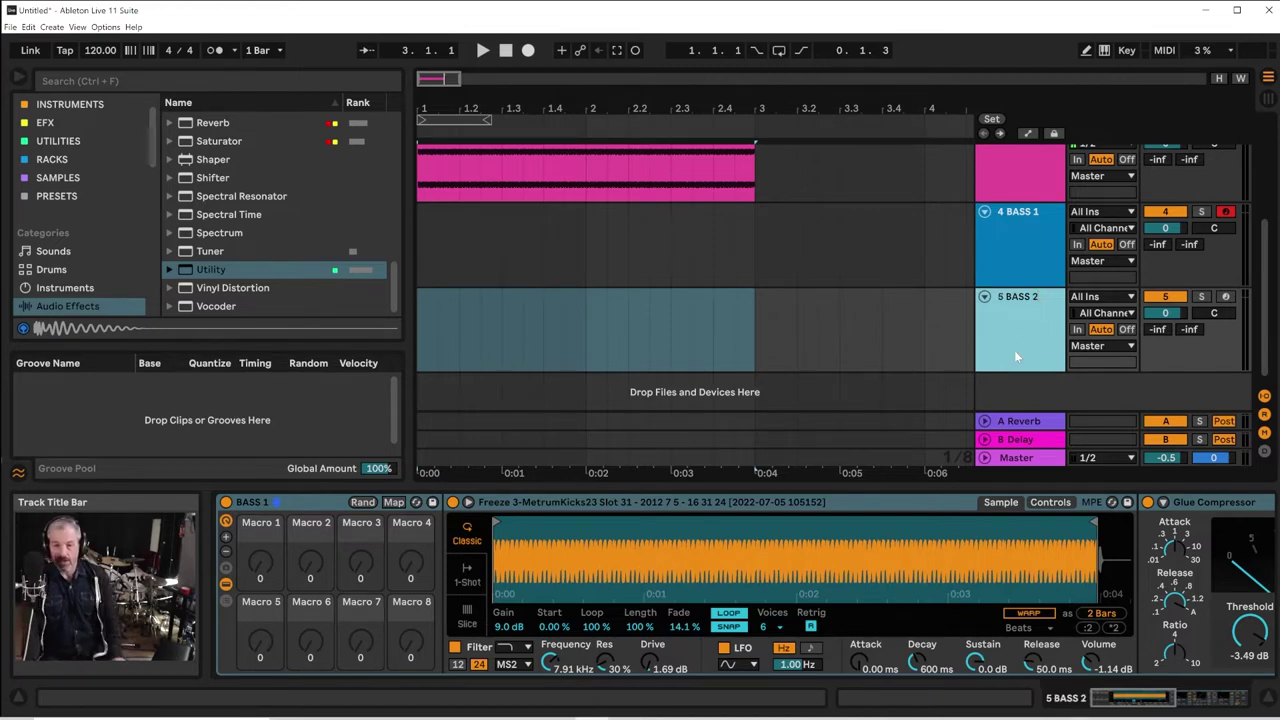
Convert the Simpler in the BASS 2 track's rack into a Sampler
click(670, 503)
click(672, 507)
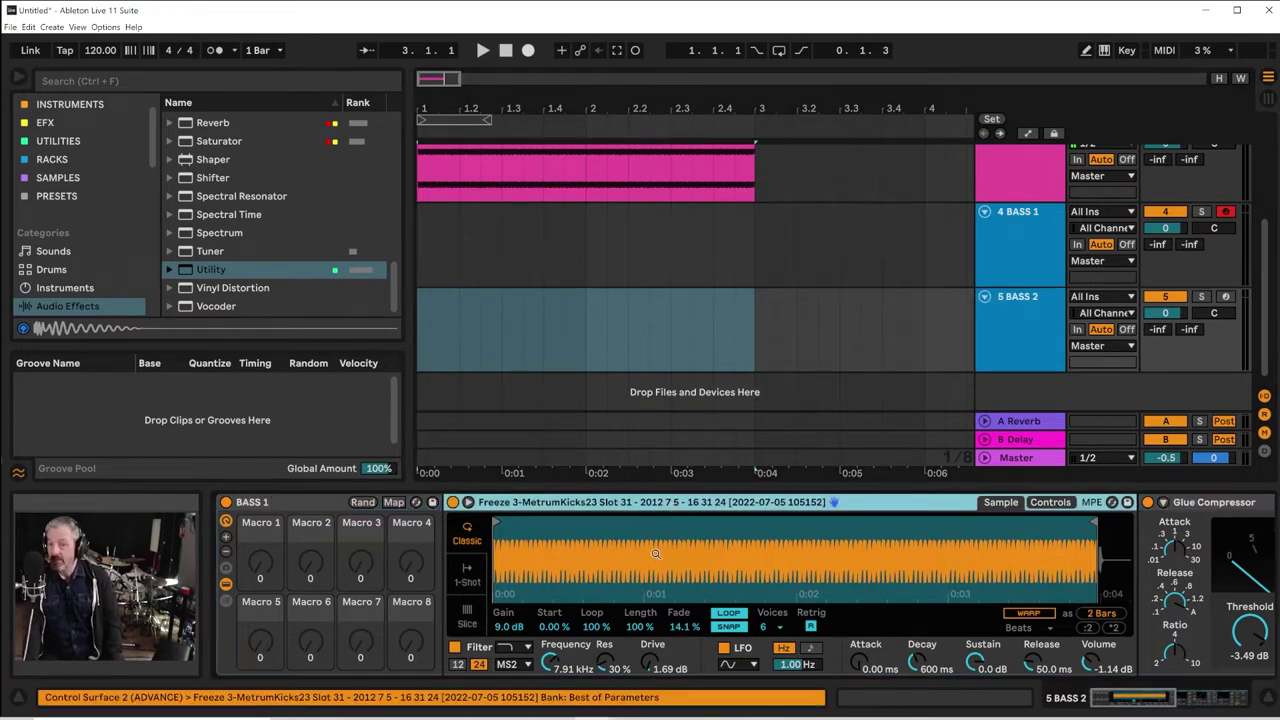
click(1036, 506)
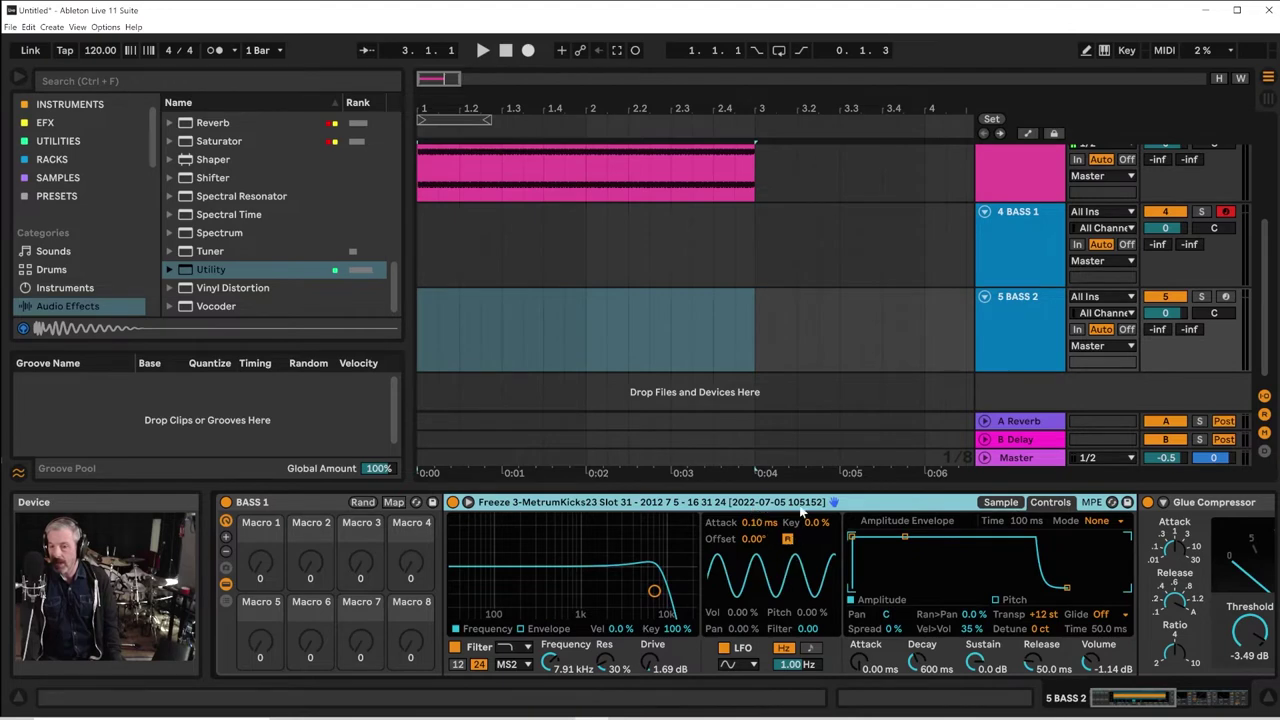
right_click(743, 503)
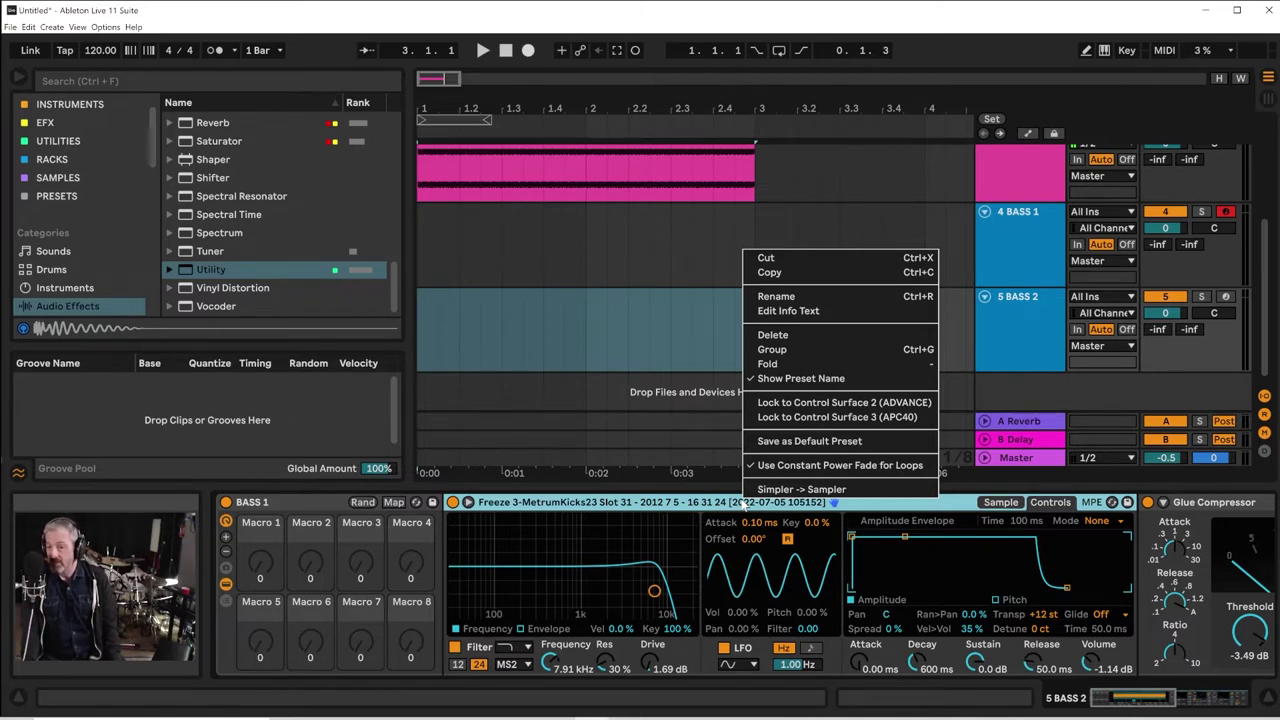
click(789, 490)
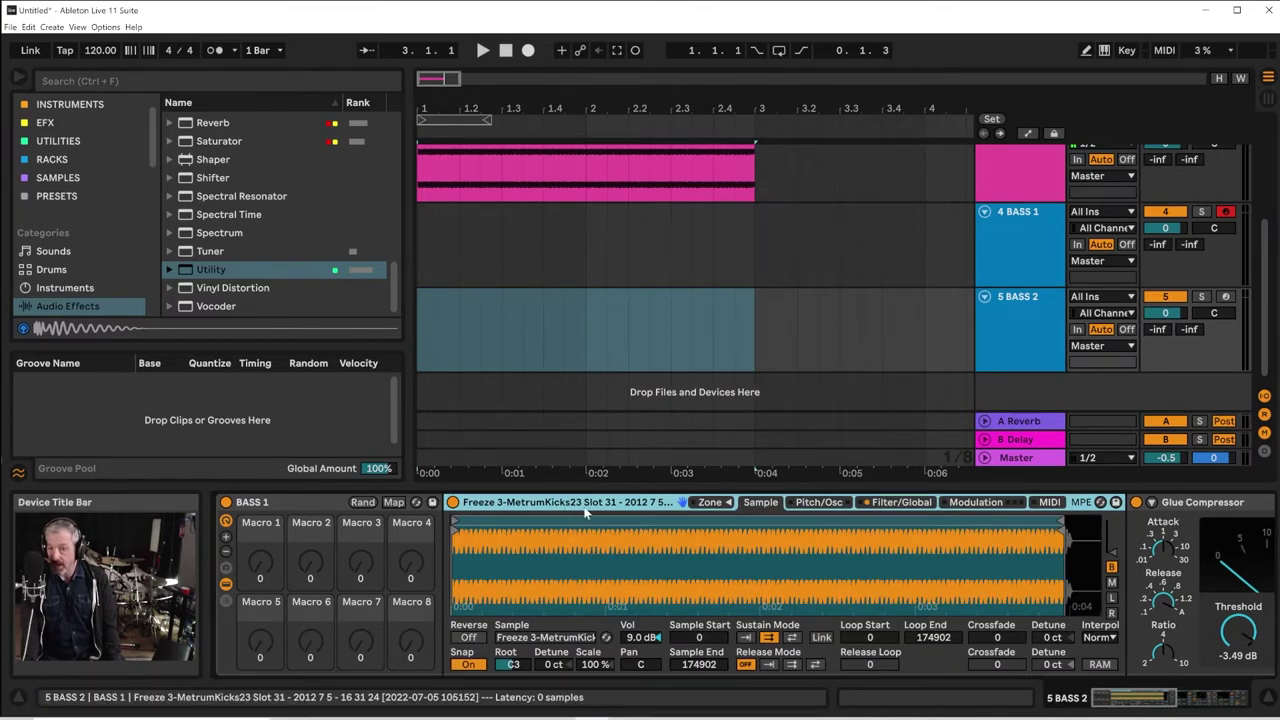
Look through the Sampler's conversion option and its Zone, Pitch/Osc, Filter/Global and Modulation pages
right_click(614, 510)
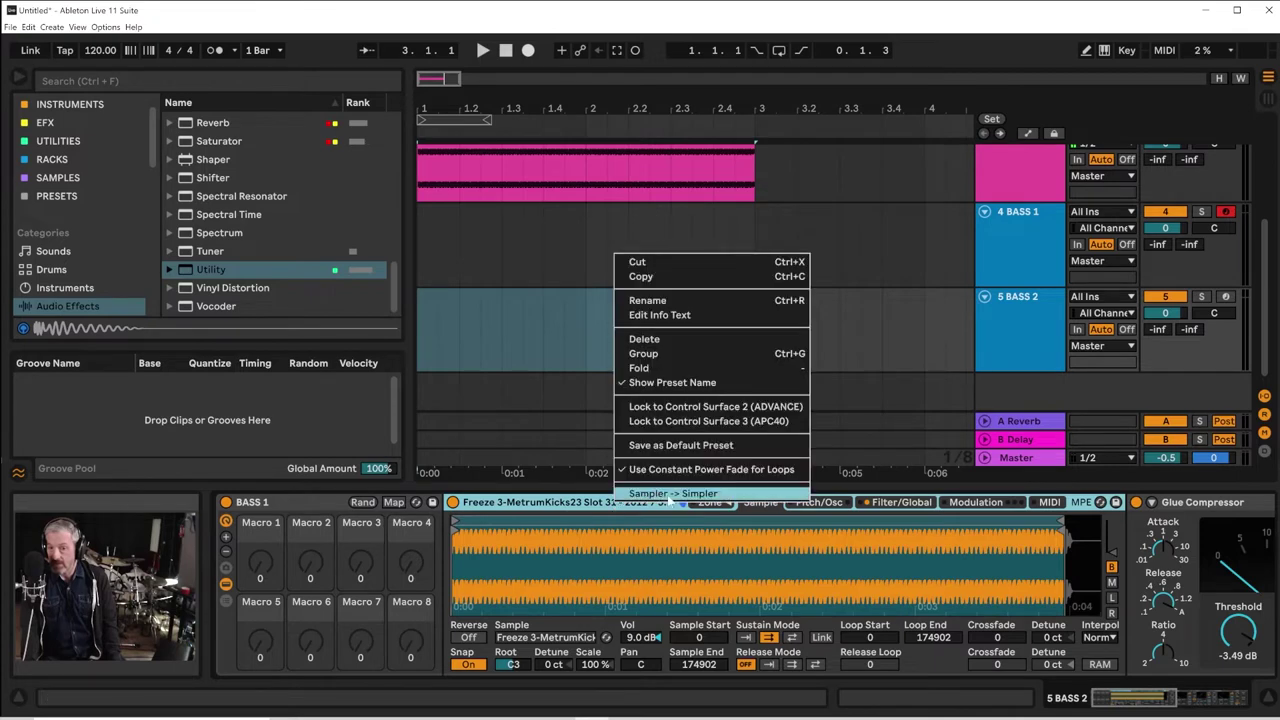
click(558, 510)
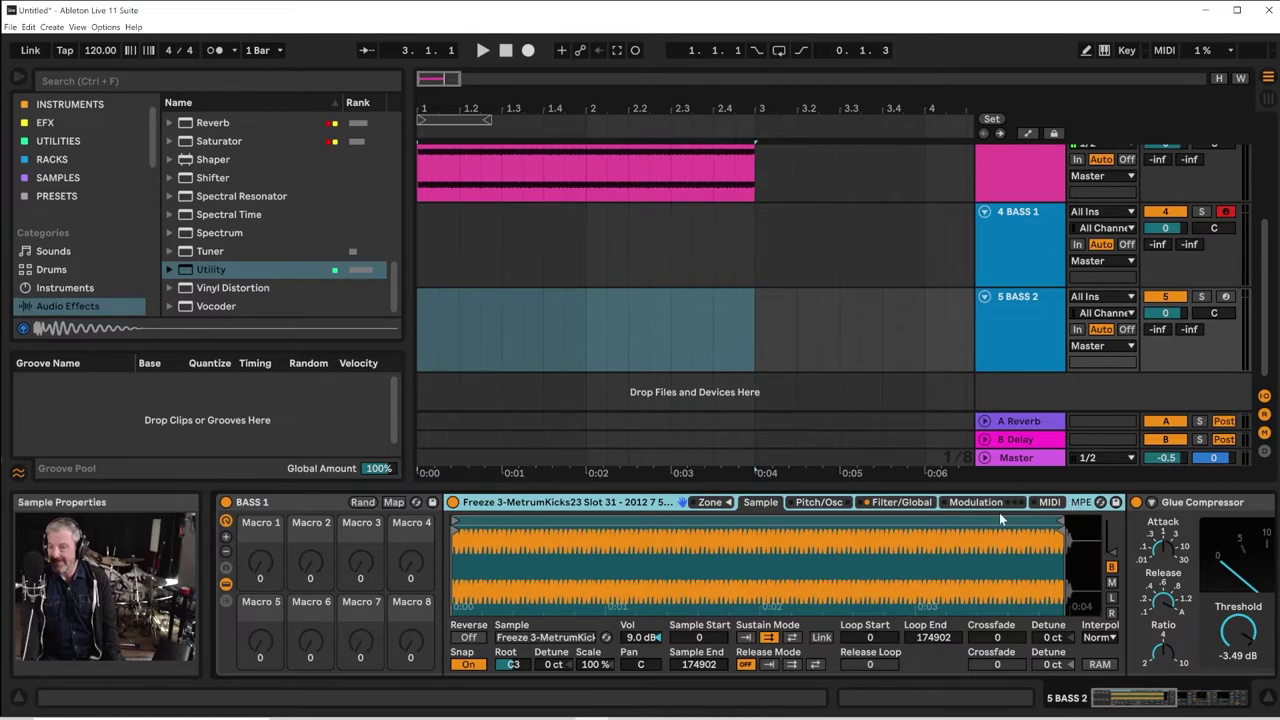
click(712, 503)
click(712, 503)
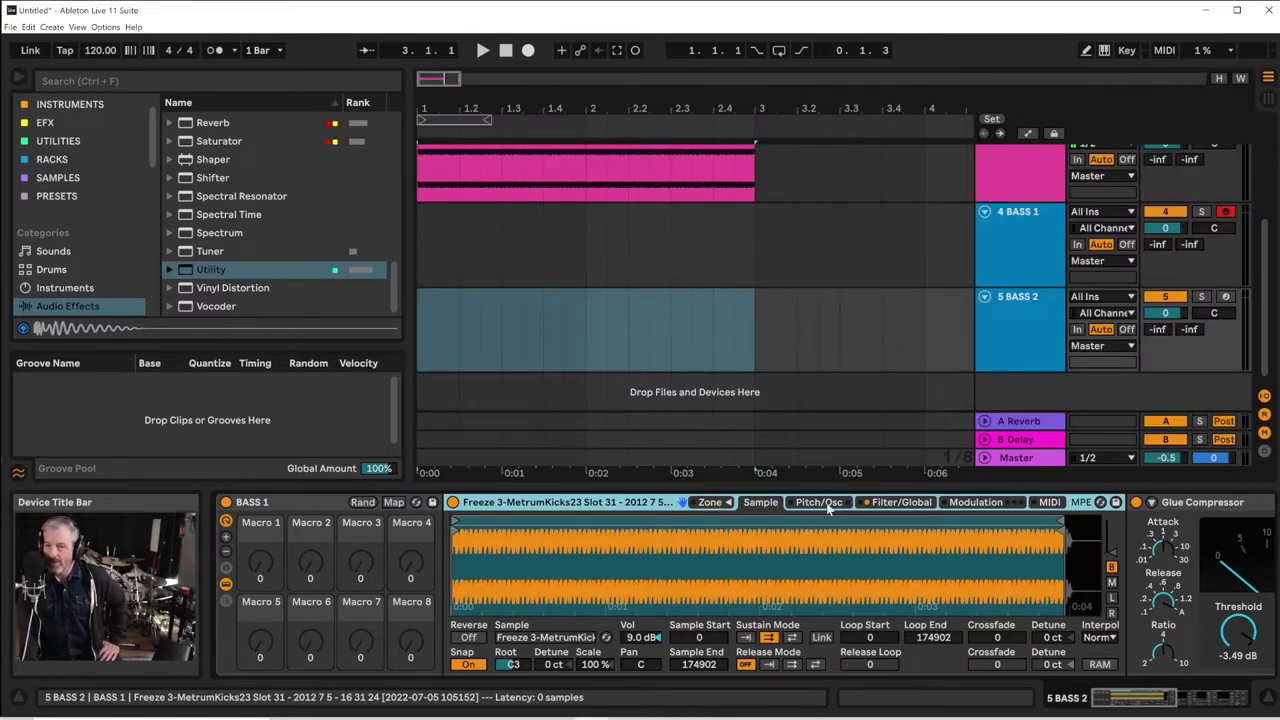
click(823, 503)
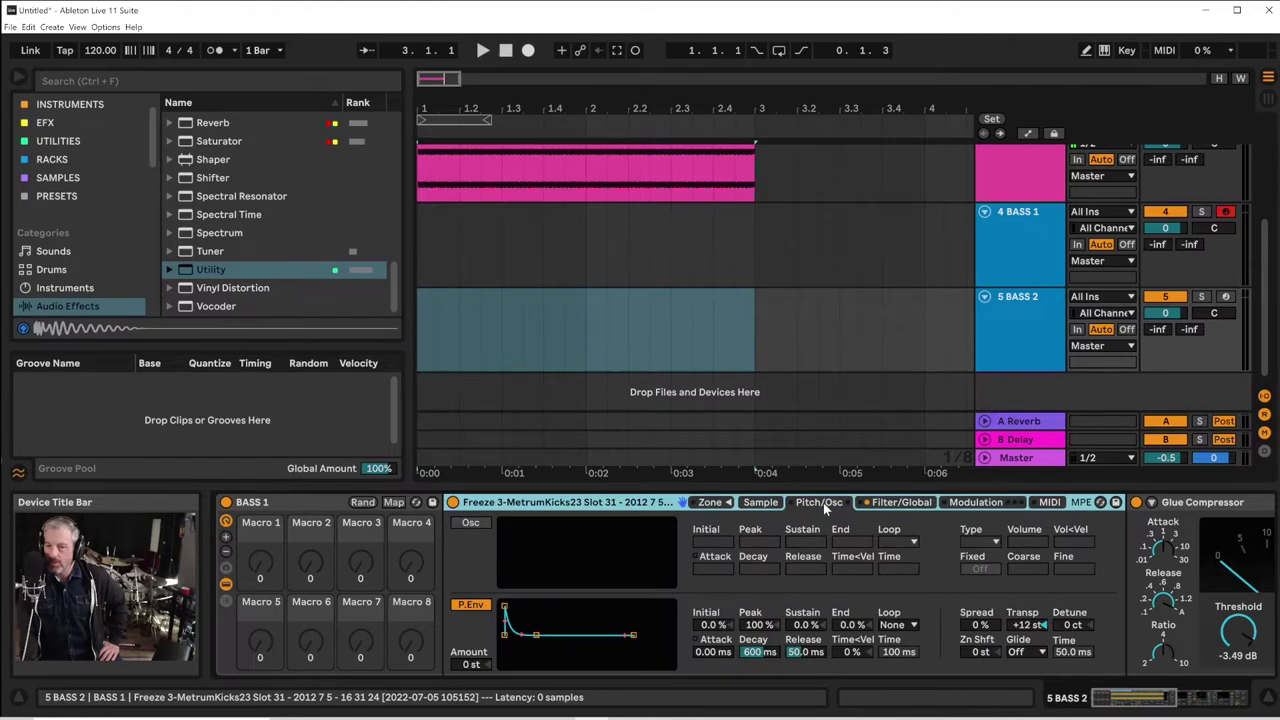
click(906, 503)
click(974, 503)
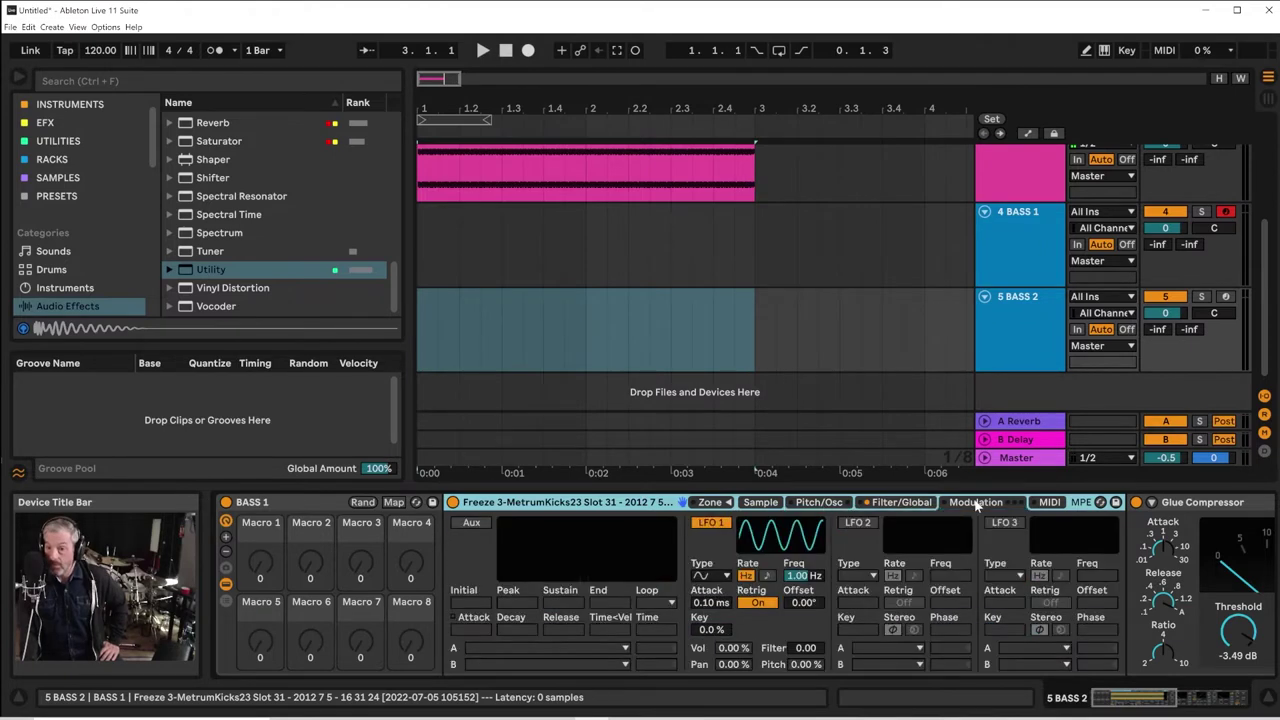
In the Sampler's pitch settings, set the pitch envelope amount to -13 st and its decay to 87.3 ms after trying 10.8 s
click(820, 502)
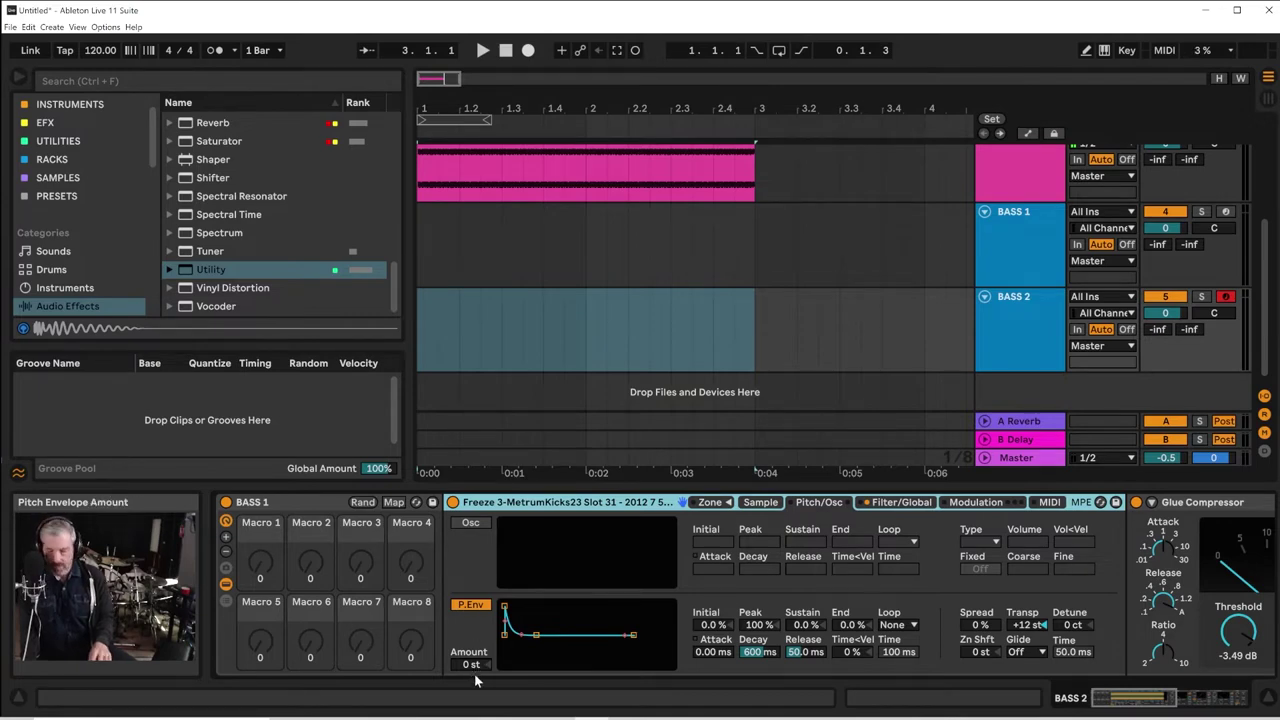
mouse_move(470, 665)
mouse_down()
mouse_move(470, 624)
mouse_move(474, 682)
mouse_up()
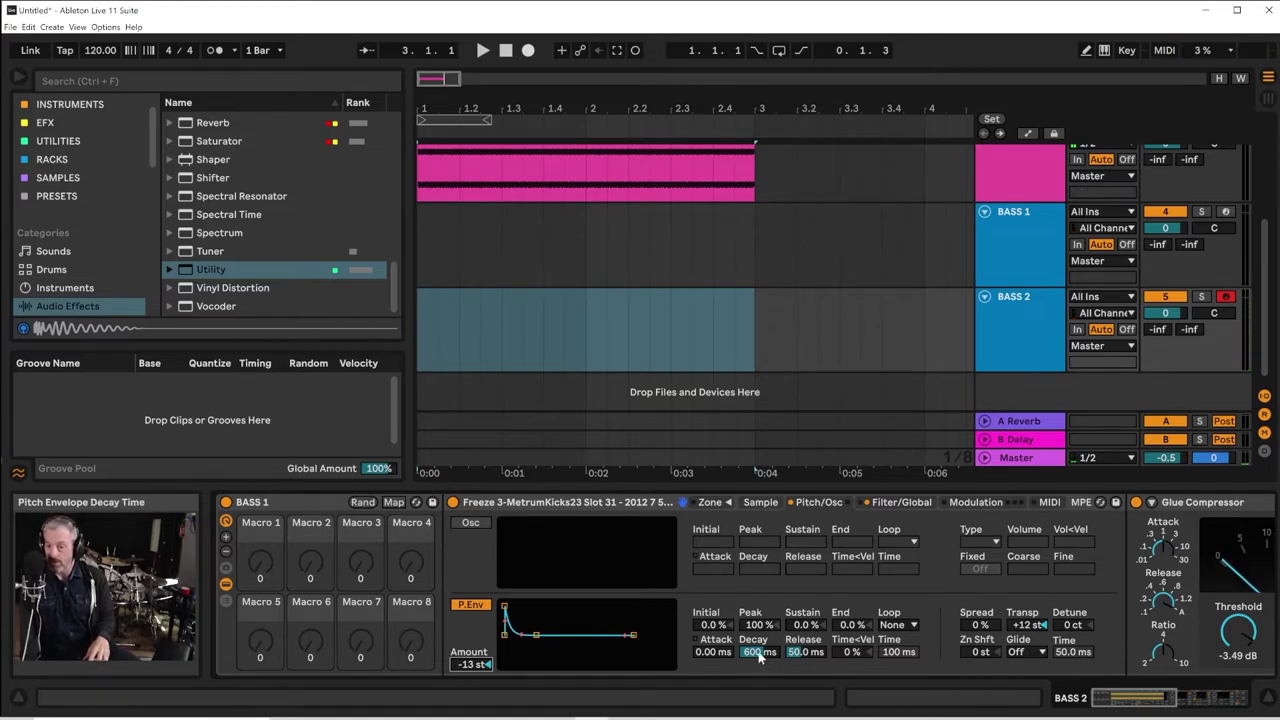
drag(759, 655, 759, 590)
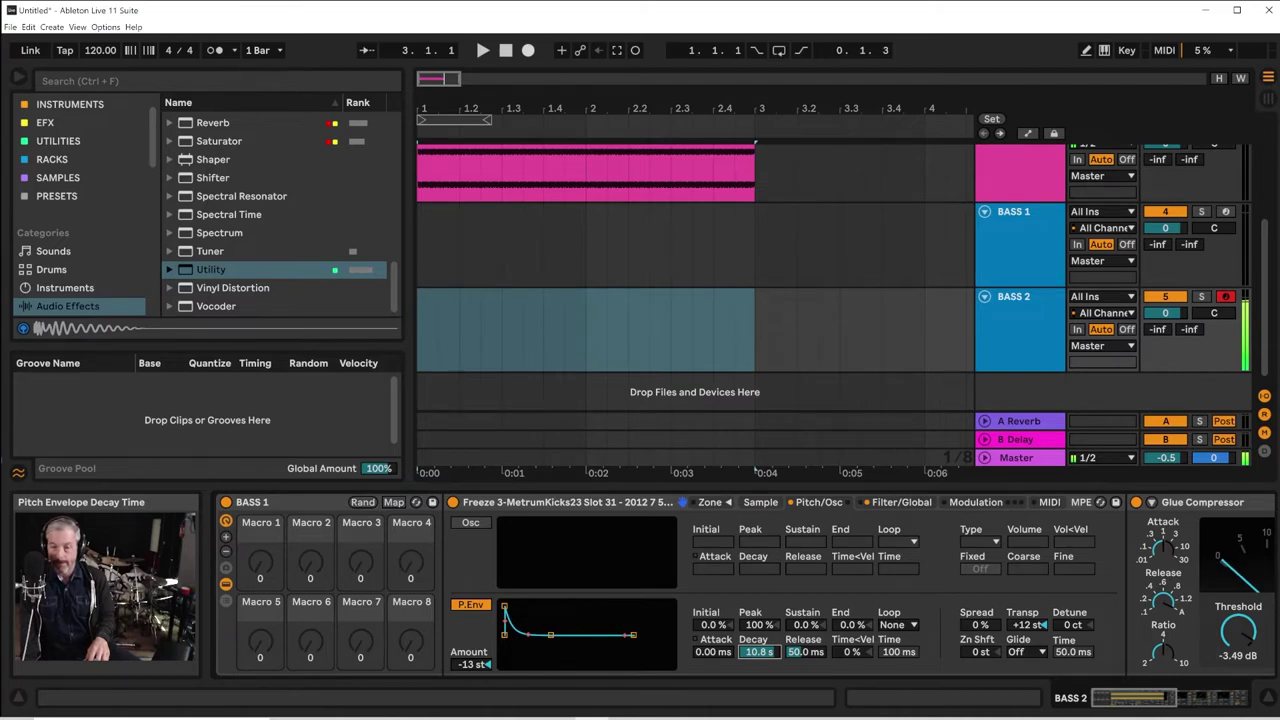
drag(759, 651, 759, 715)
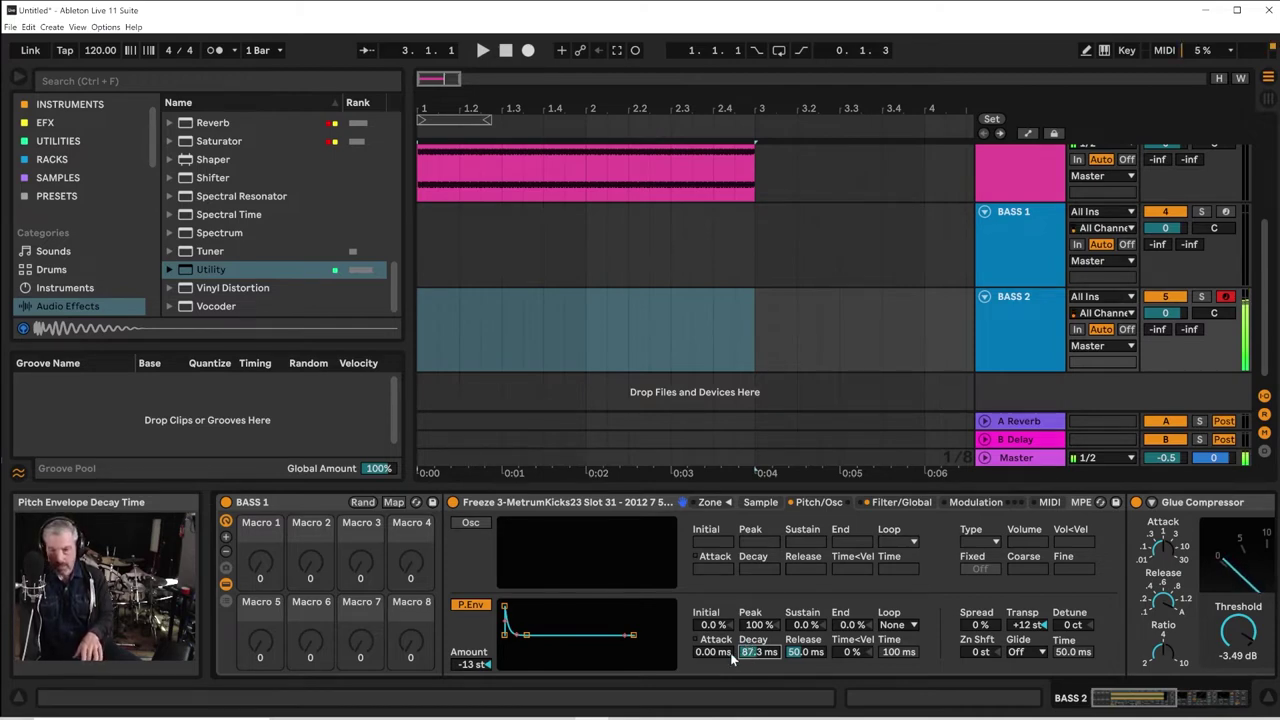
Try a pitch envelope amount of +29 st with a 56.8 ms decay, reset the amount to 0 st and turn the envelope off
drag(483, 669, 483, 500)
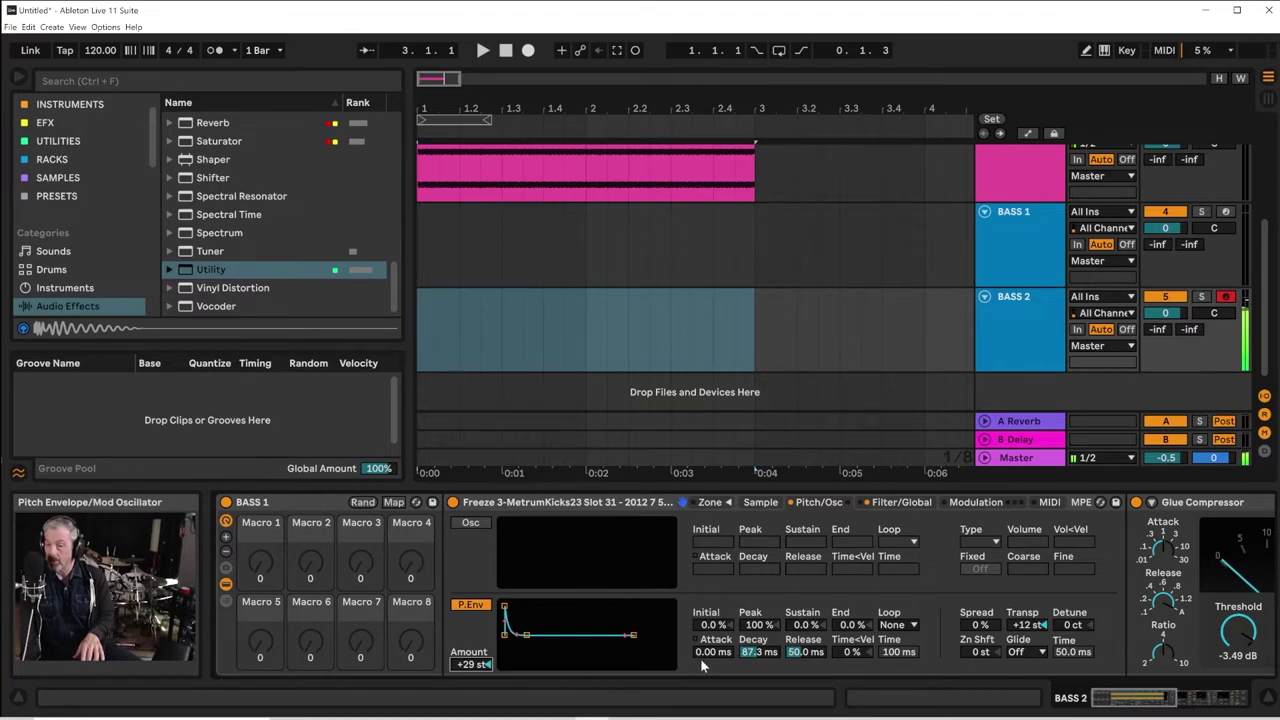
mouse_move(757, 652)
mouse_down()
mouse_move(757, 612)
mouse_move(757, 652)
mouse_up()
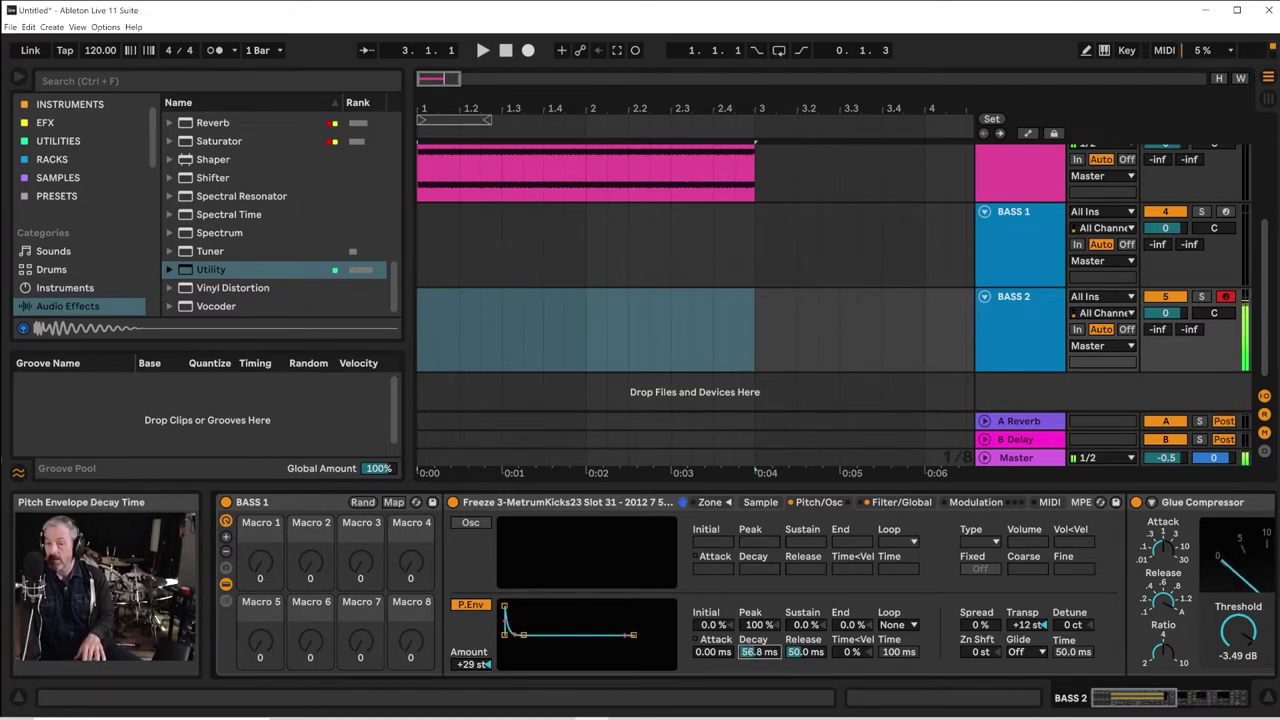
drag(472, 664, 470, 672)
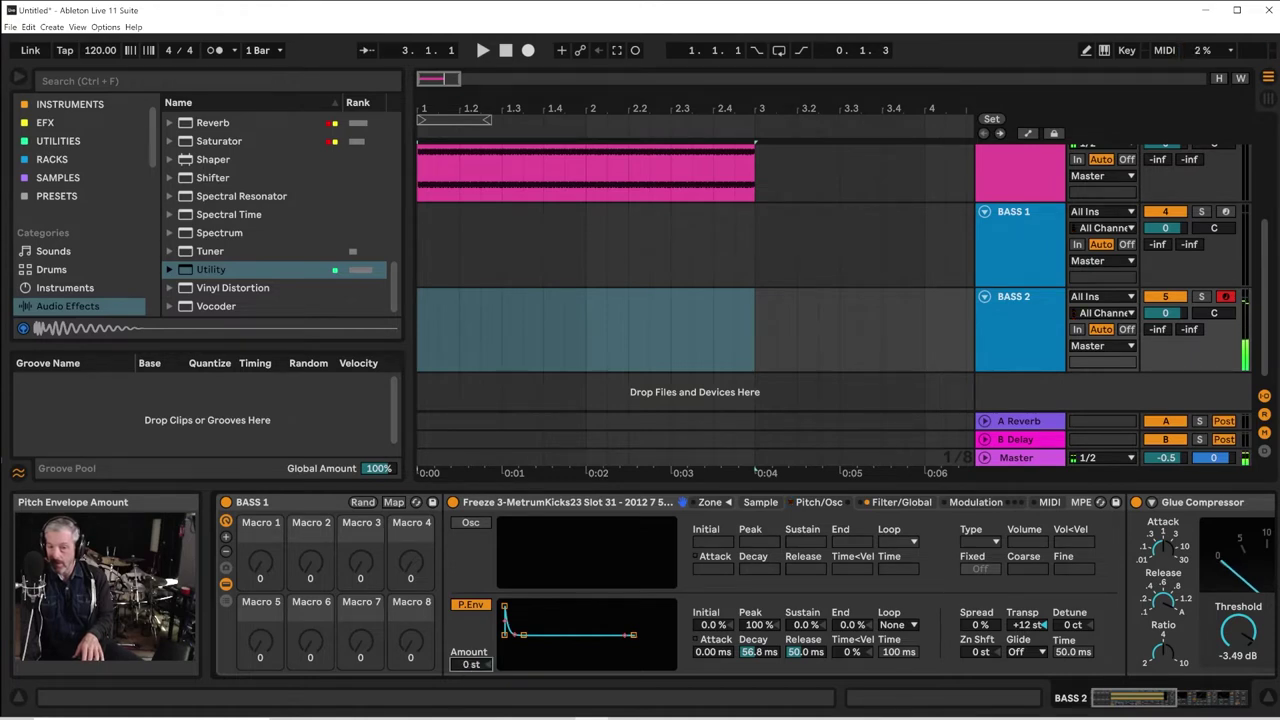
click(463, 607)
Turn on the Sampler's FM modulation oscillator and set its volume to -24 dB and coarse tuning to 0.125
click(467, 524)
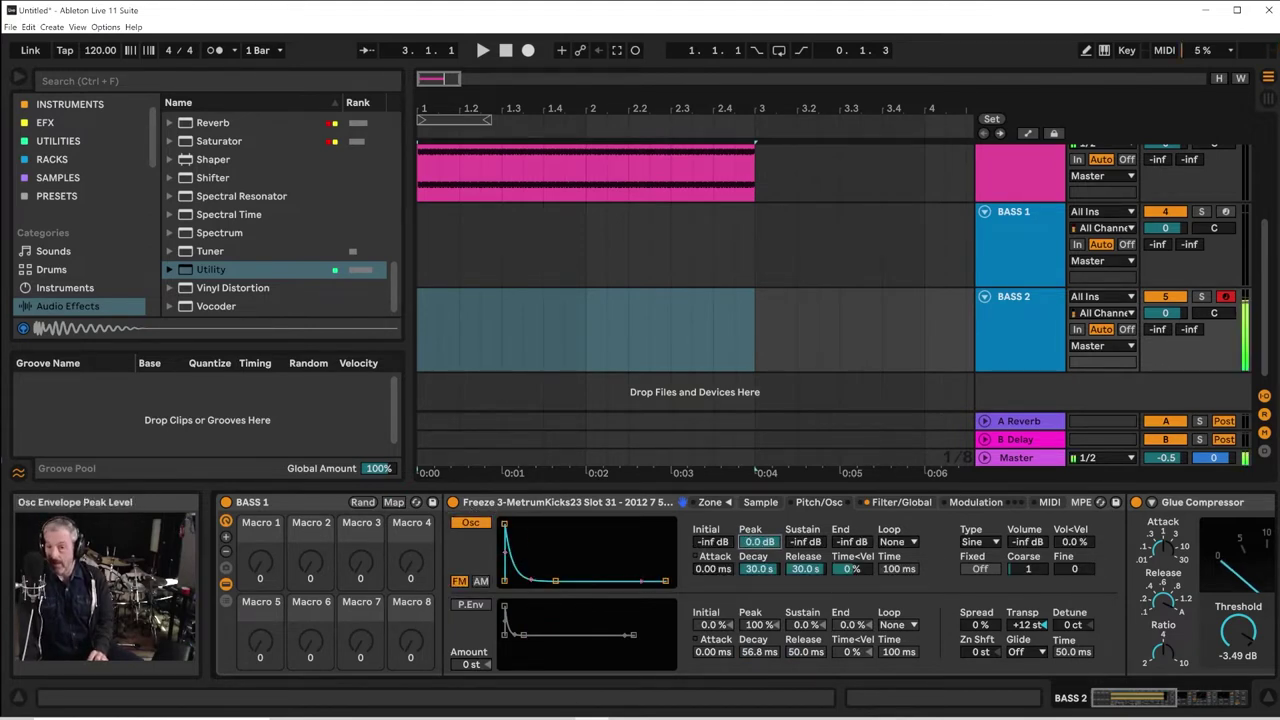
mouse_move(757, 542)
mouse_down()
mouse_move(757, 600)
mouse_move(757, 542)
mouse_up()
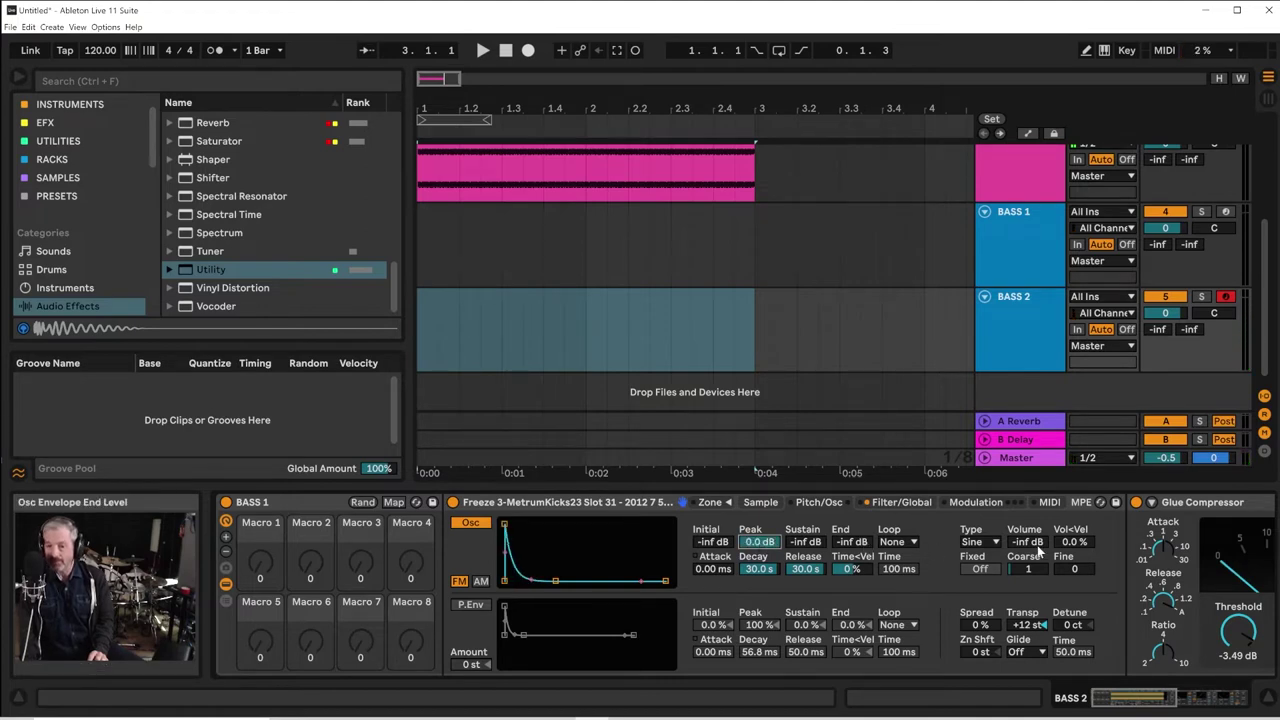
drag(1035, 543, 1035, 510)
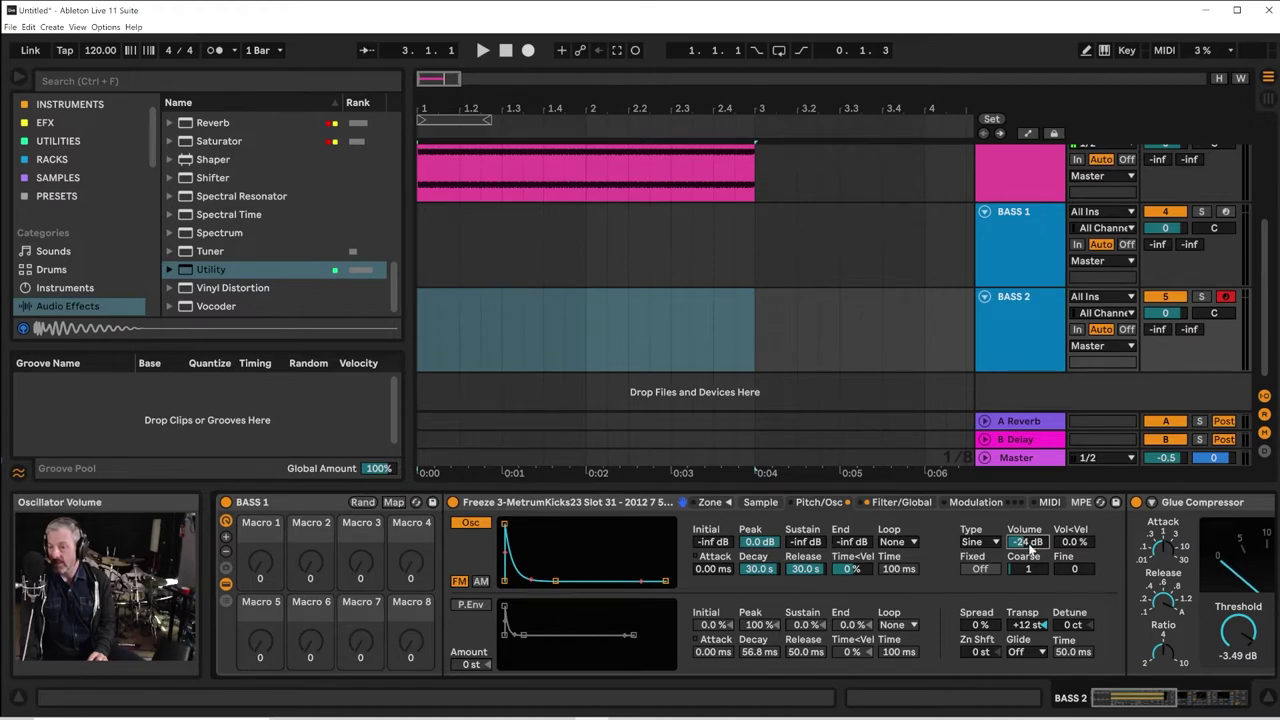
drag(1030, 549, 1024, 575)
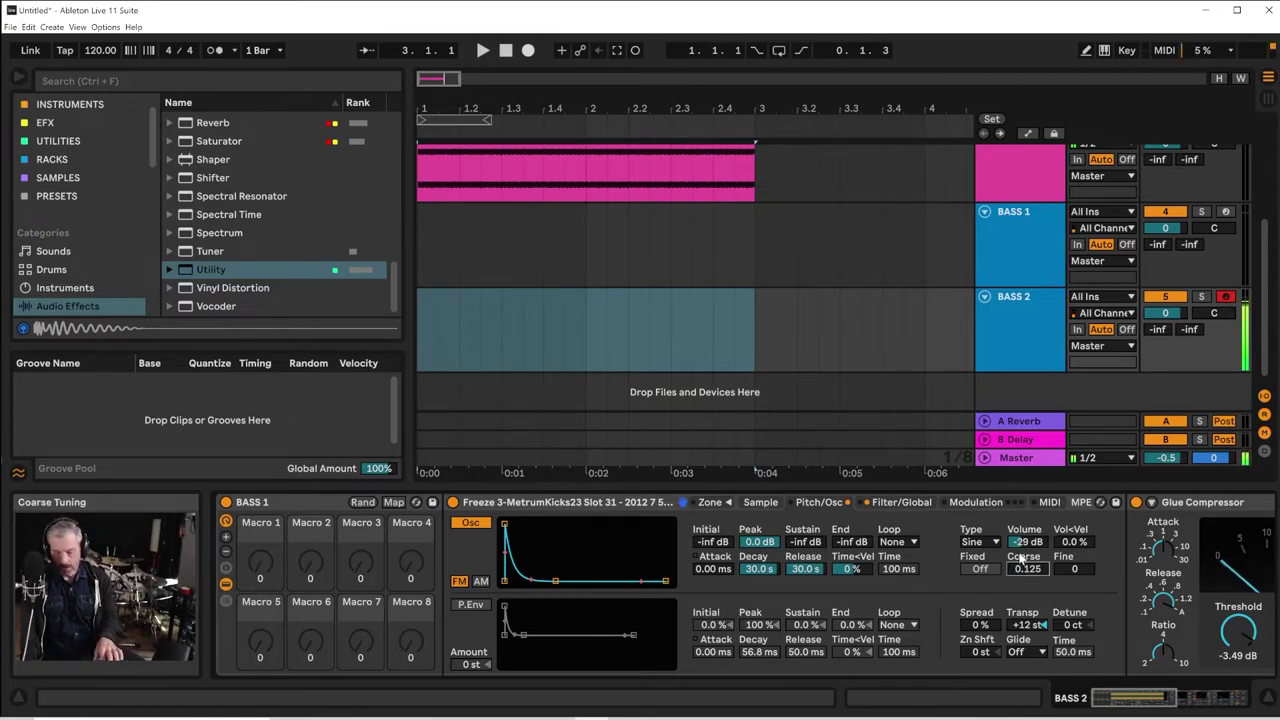
drag(1016, 541, 1016, 539)
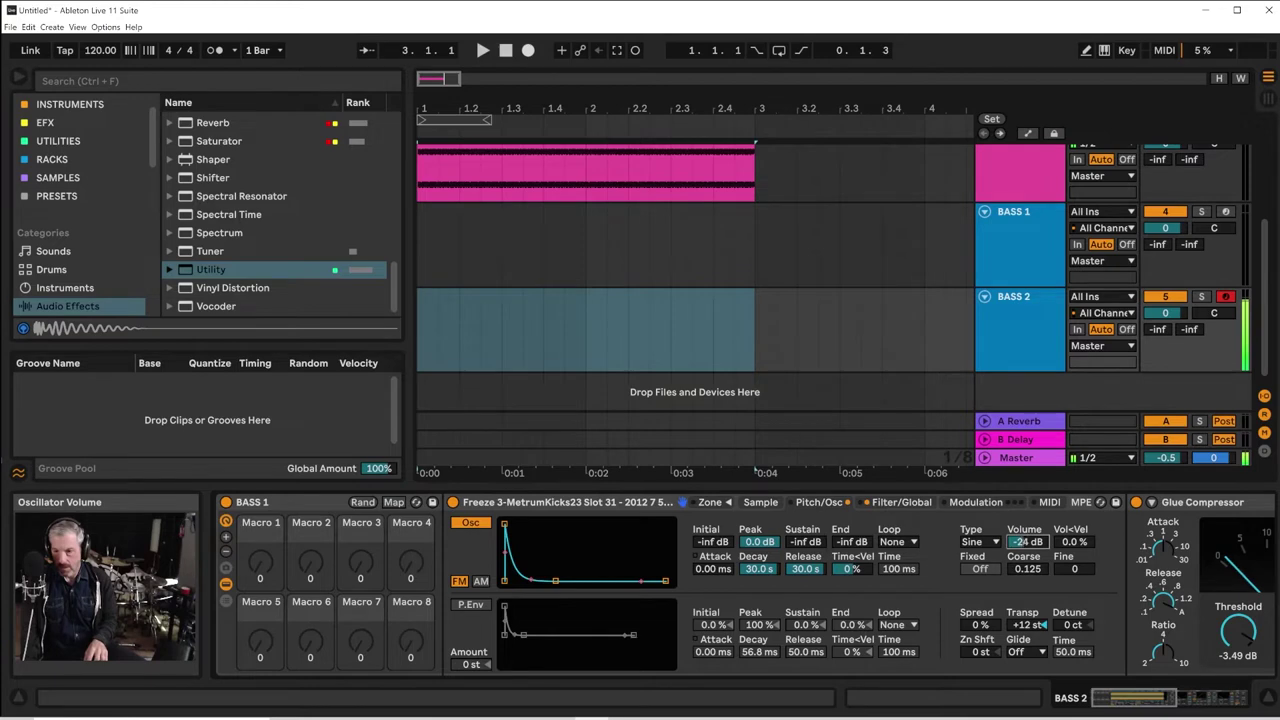
Try a coarse tuning of 0.5 on the modulation oscillator and return it to 0.125
click(1028, 570)
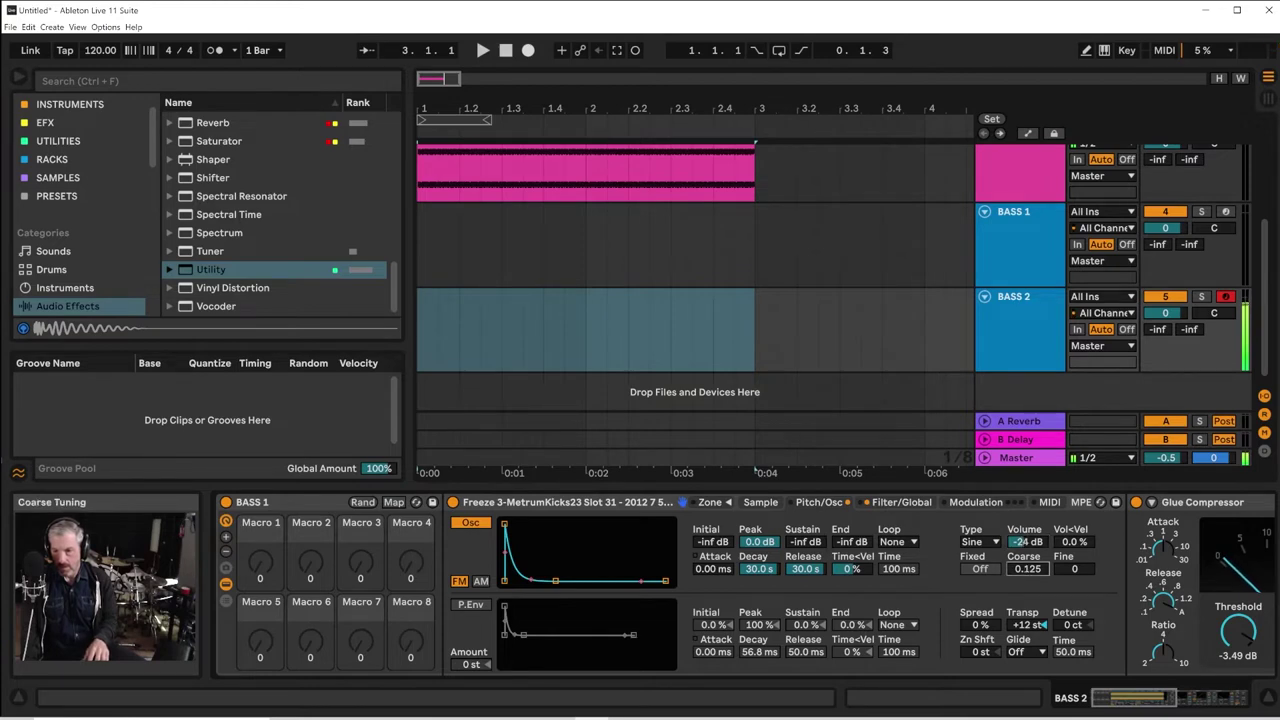
text(2)
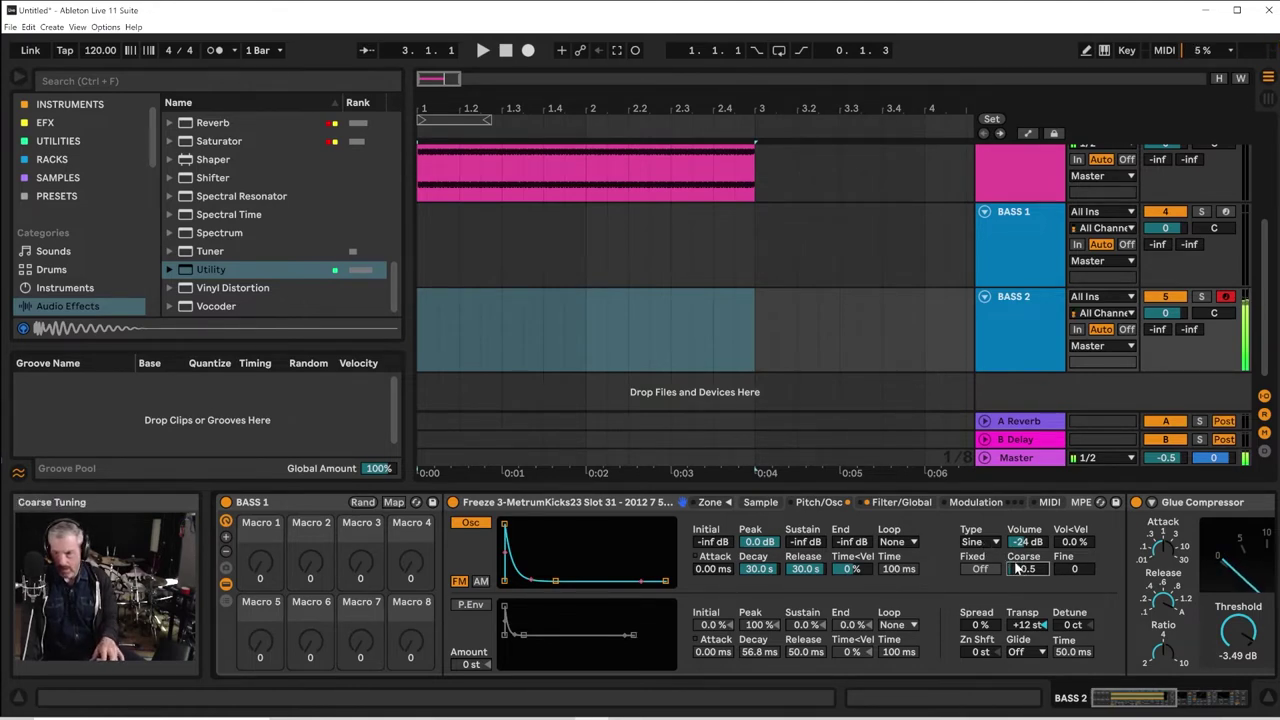
drag(1018, 568, 1018, 584)
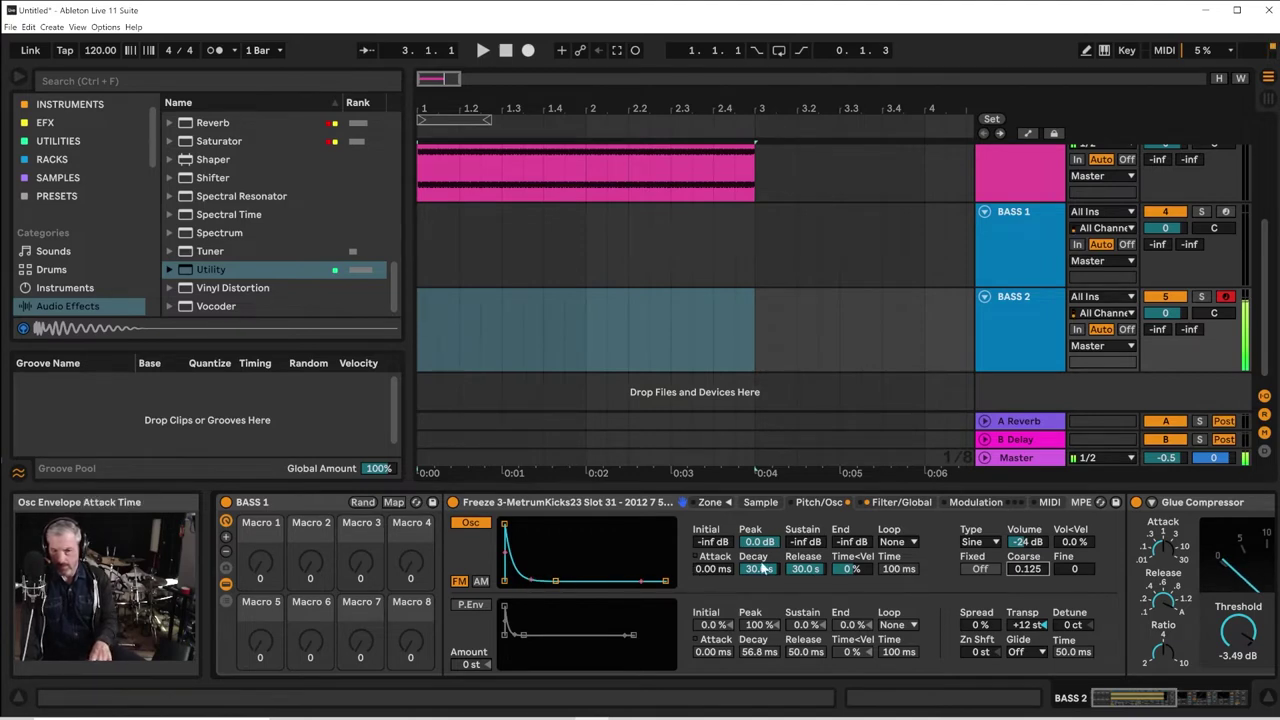
Shorten the oscillator envelope to a decay of 134 ms and a release of 1.00 ms
drag(747, 572, 747, 635)
drag(792, 572, 792, 672)
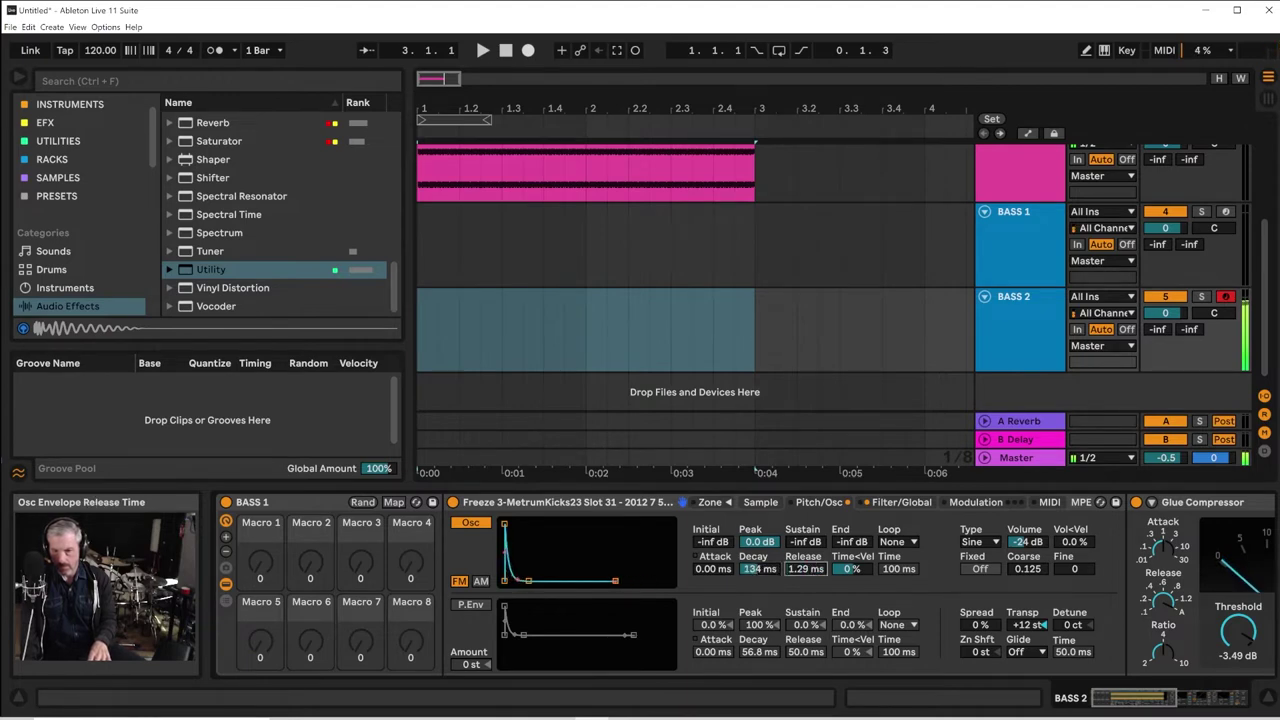
Try an attack slope of 22 % on the oscillator envelope and switch back to its time values
click(697, 558)
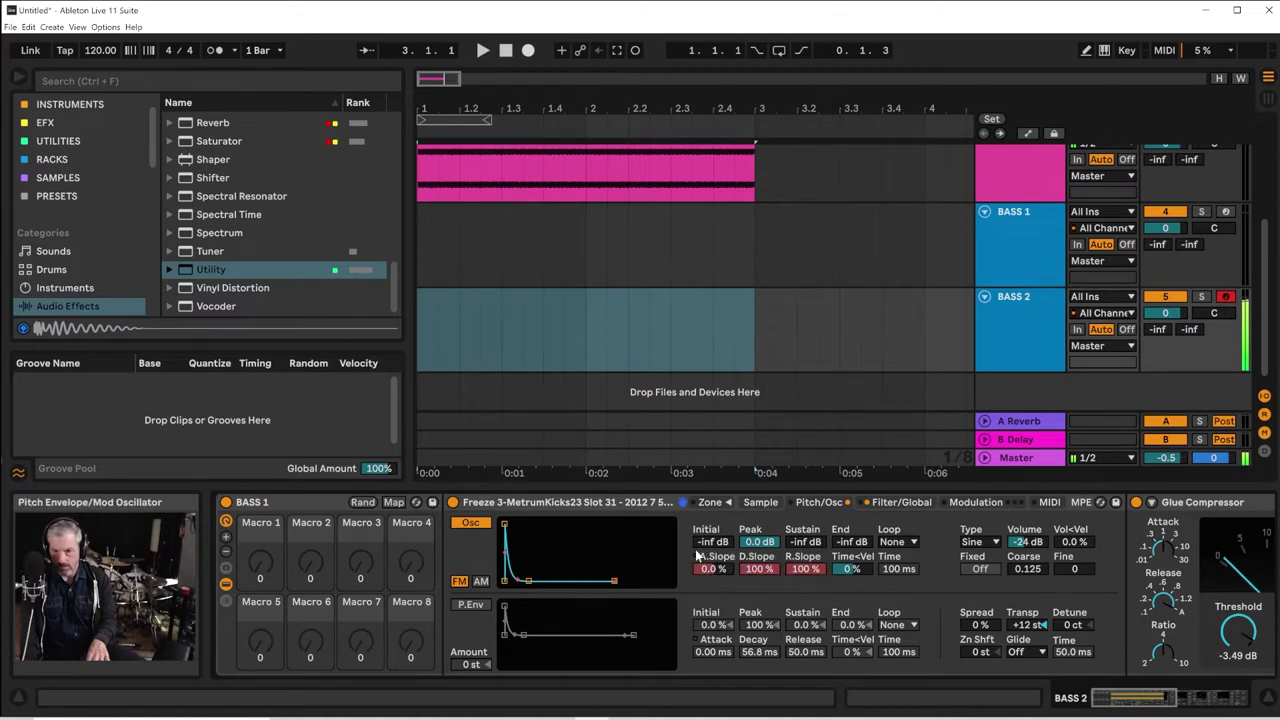
click(705, 568)
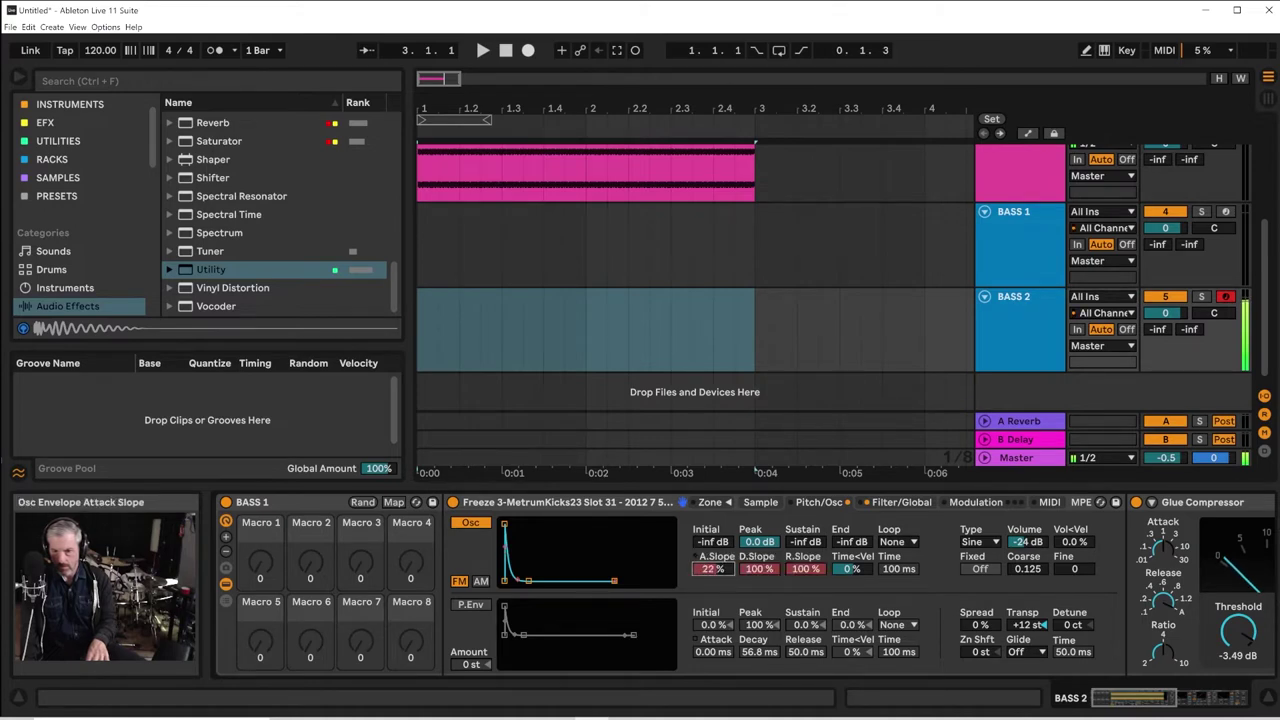
drag(711, 568, 711, 595)
click(697, 557)
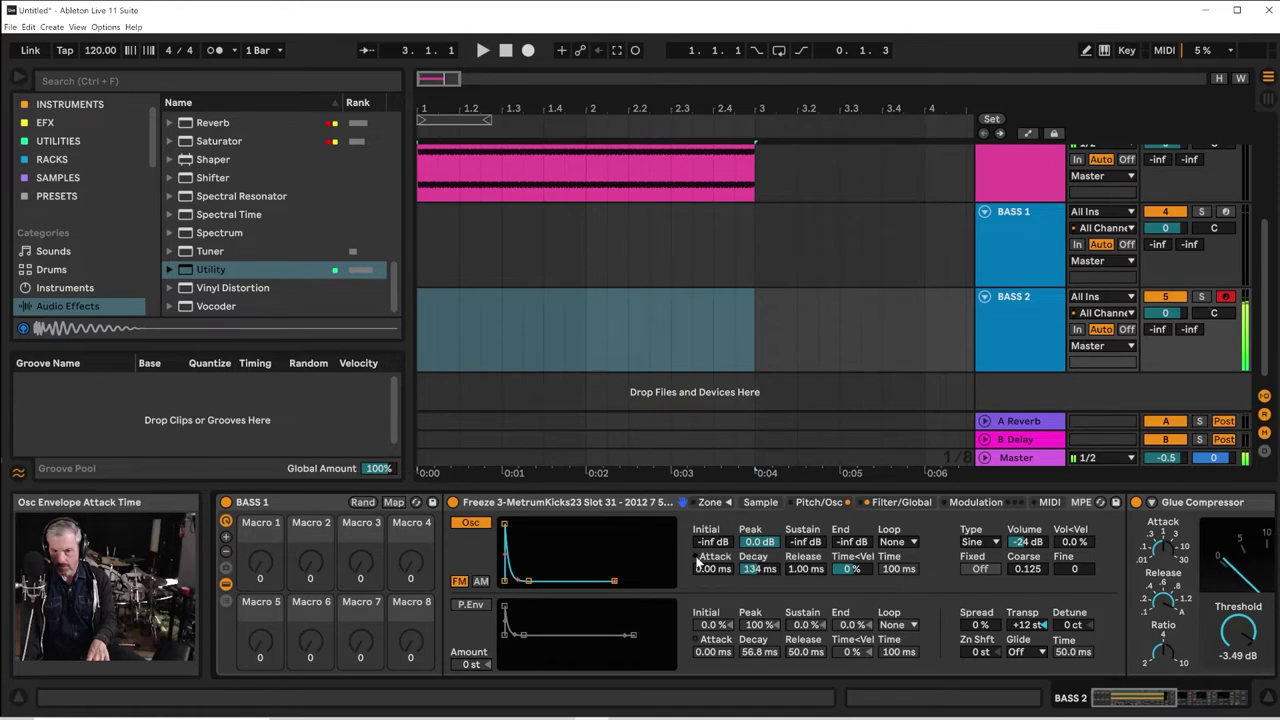
click(697, 558)
click(697, 558)
Set the oscillator envelope's attack to 4.12 ms, the oscillator's volume to -16 dB and its coarse tuning to 0.5
mouse_move(706, 569)
mouse_down()
mouse_move(706, 537)
mouse_move(706, 565)
mouse_up()
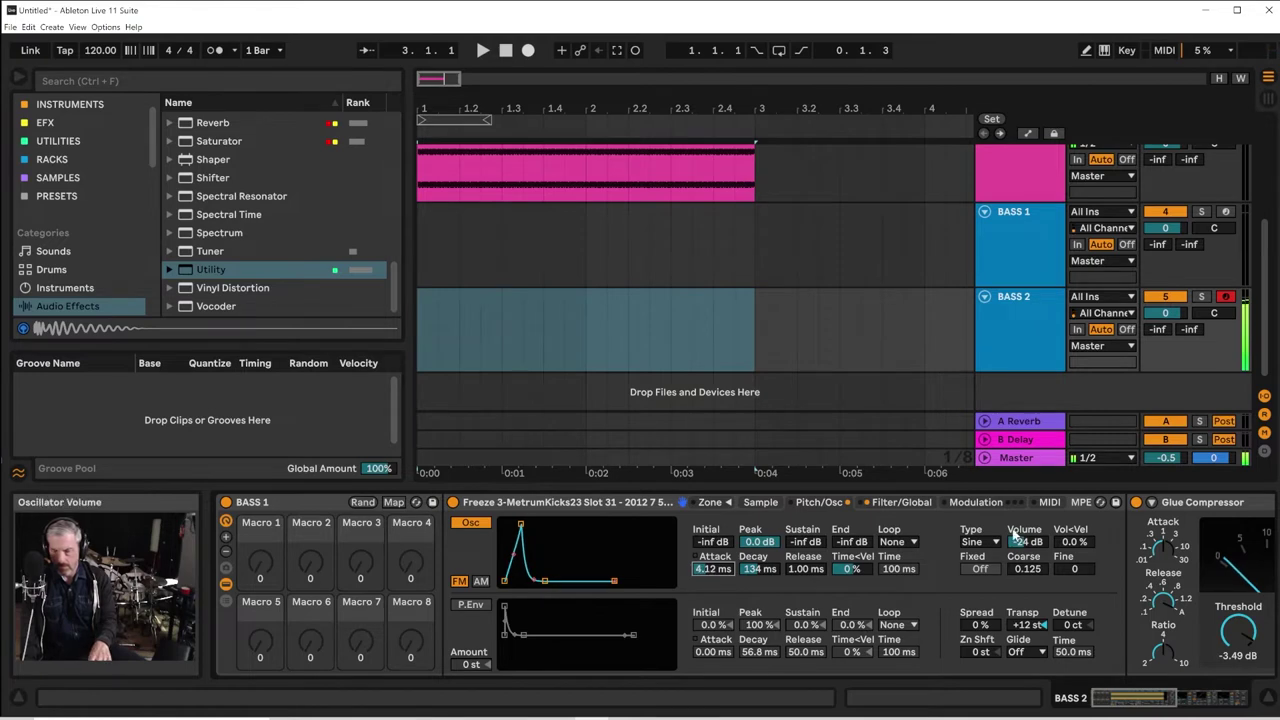
click(1018, 542)
drag(1018, 542, 1024, 574)
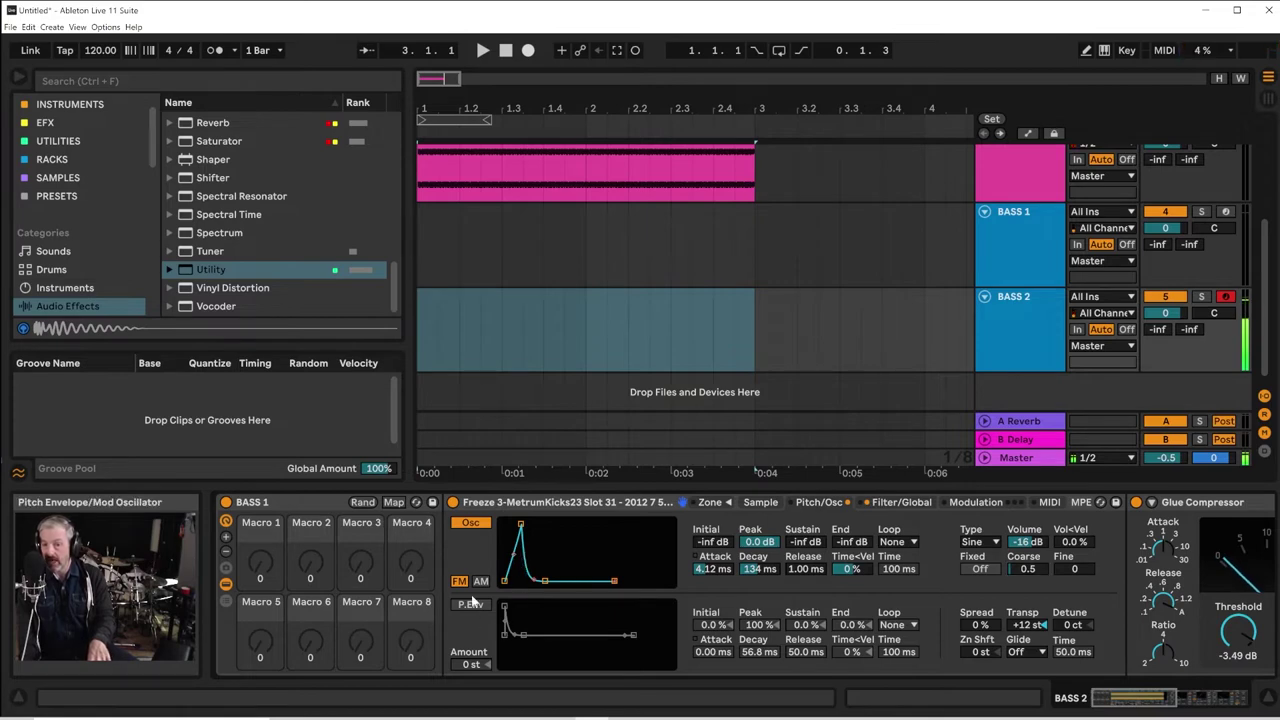
Turn the pitch envelope on for comparison and switch it off again
click(472, 604)
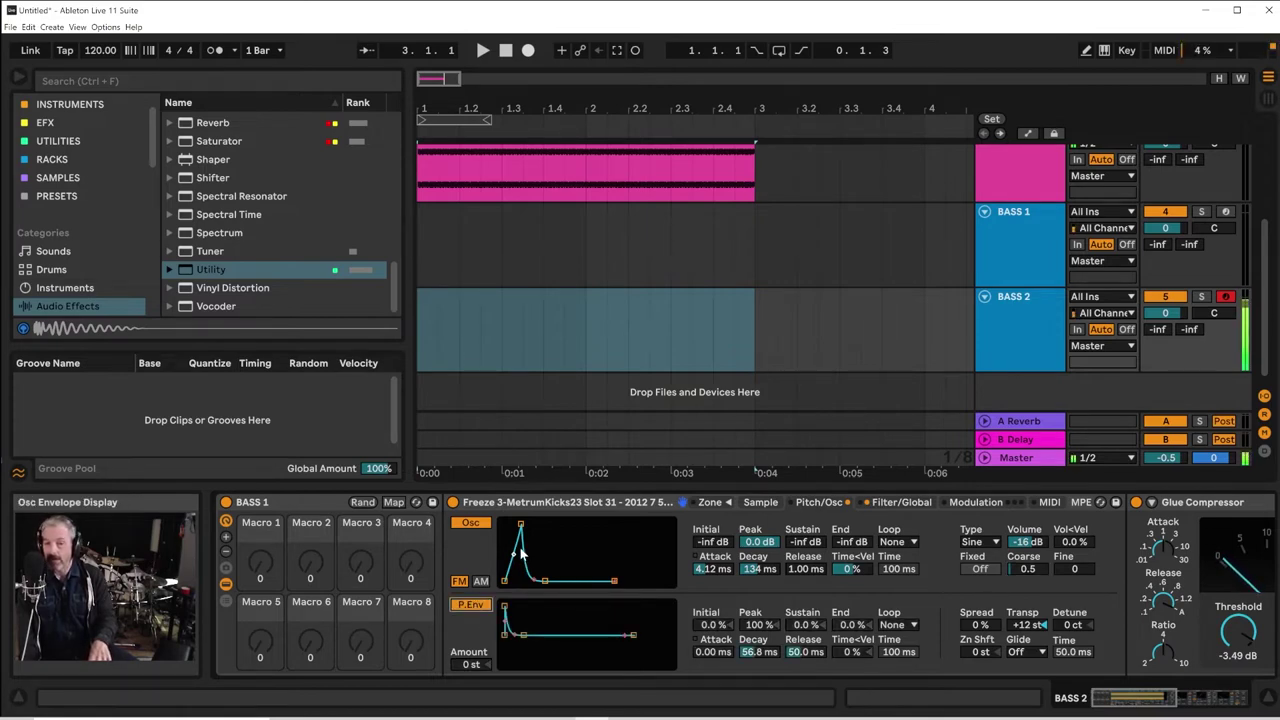
click(478, 606)
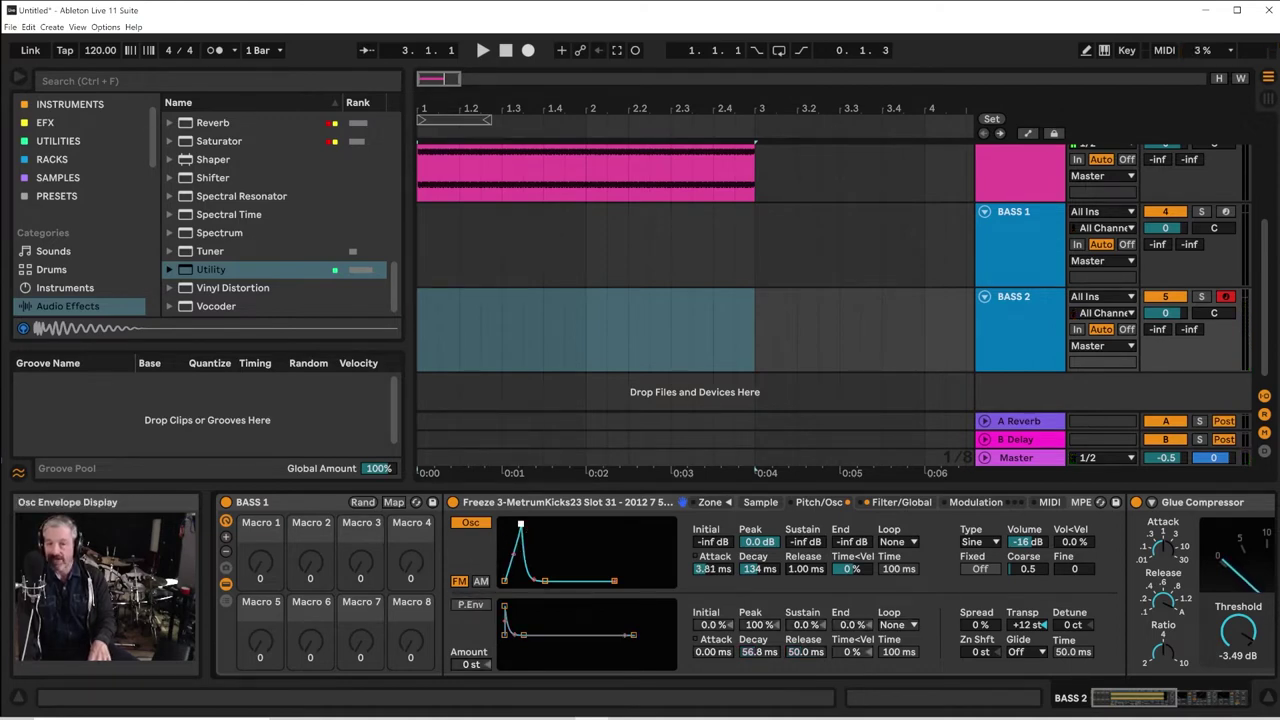
Set the oscillator envelope's attack to 6.86 s and the spread to 27 %
drag(521, 523, 554, 524)
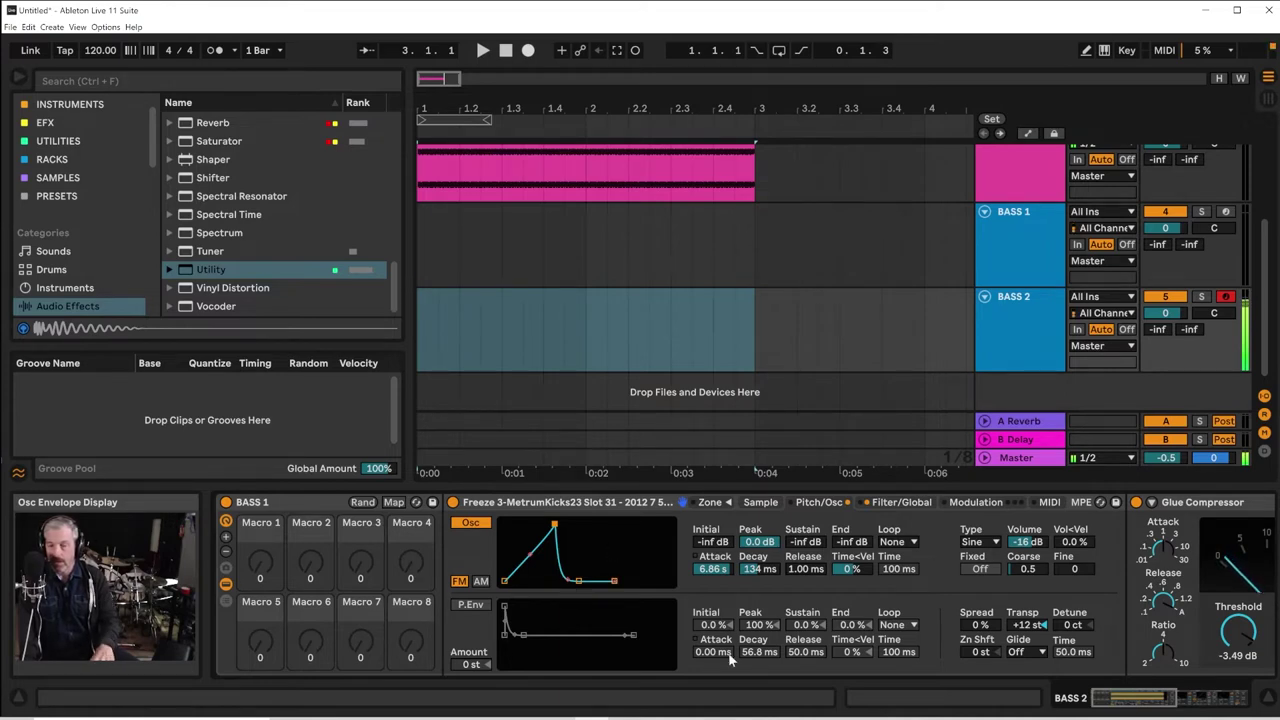
mouse_move(979, 626)
mouse_down()
mouse_move(975, 610)
mouse_move(972, 628)
mouse_up()
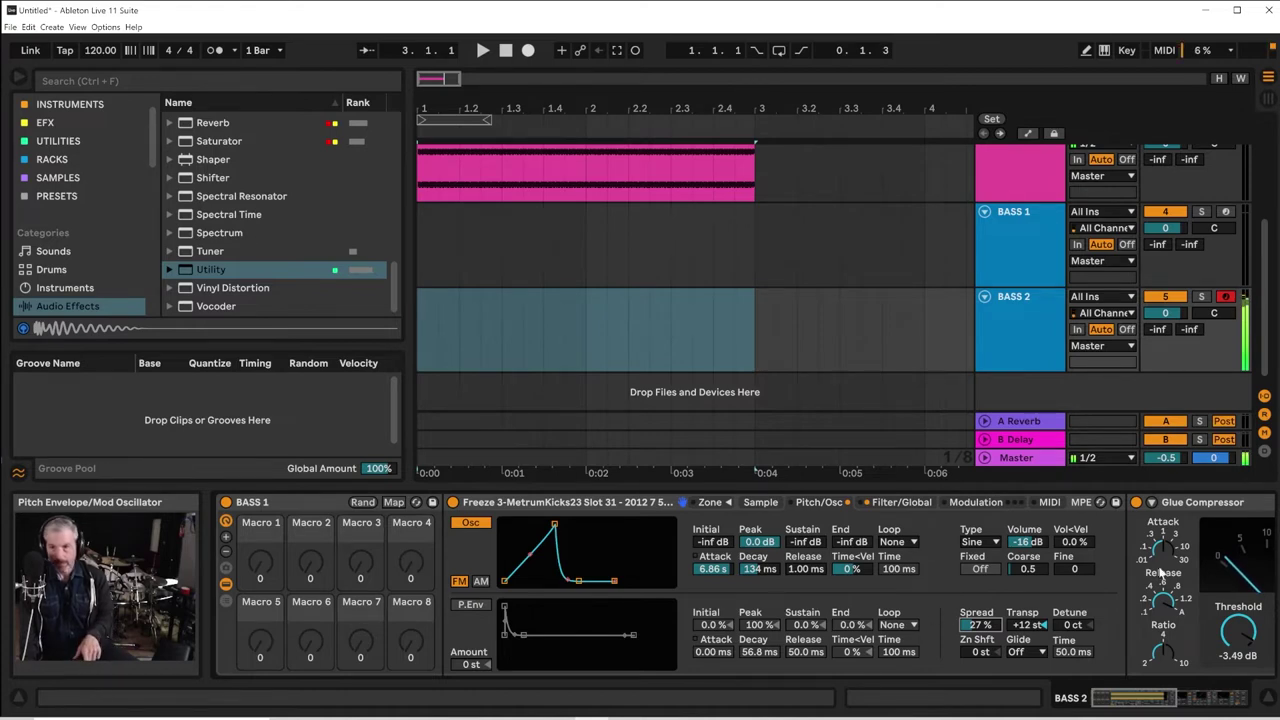
Turn on the filter's Soft shaper on BASS 2 with an amount of 4.00
click(893, 503)
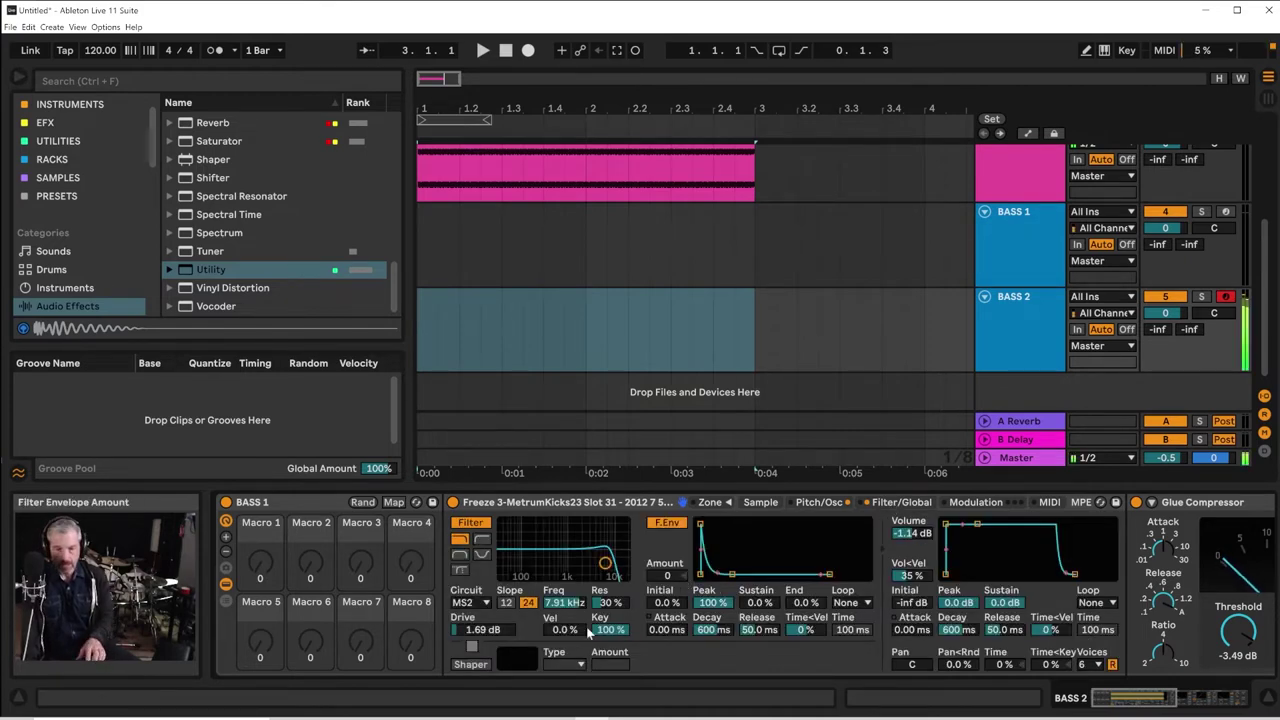
click(470, 664)
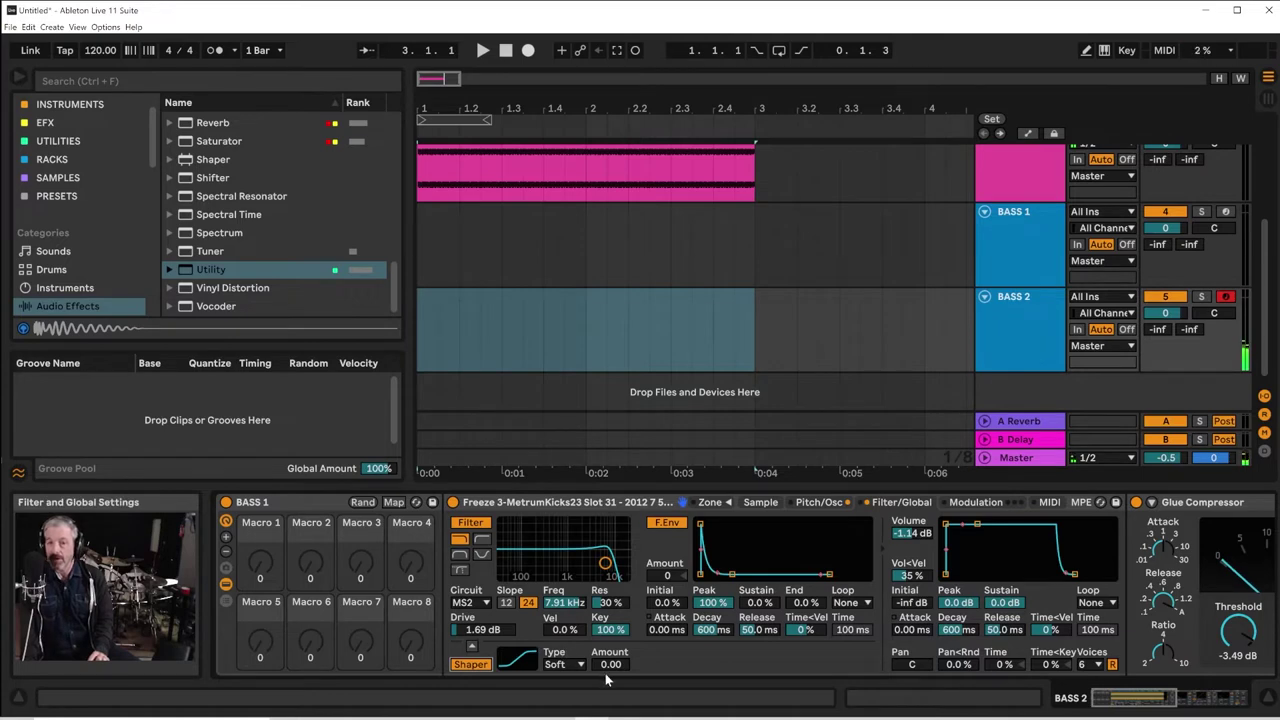
drag(608, 664, 608, 610)
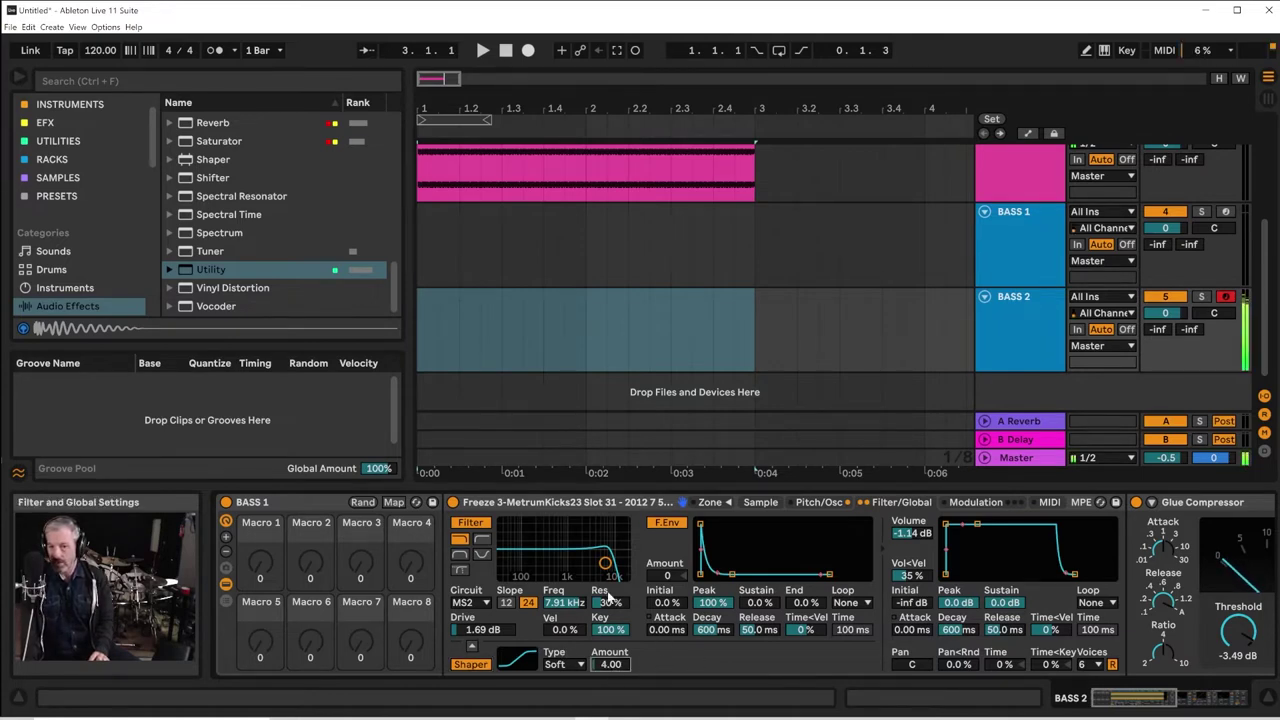
Set the filter to 1.30 kHz with 43 % resonance and an envelope amount of -43, and the volume envelope's decay to 1.53 s
mouse_move(605, 566)
mouse_down()
mouse_move(565, 556)
mouse_move(585, 556)
mouse_up()
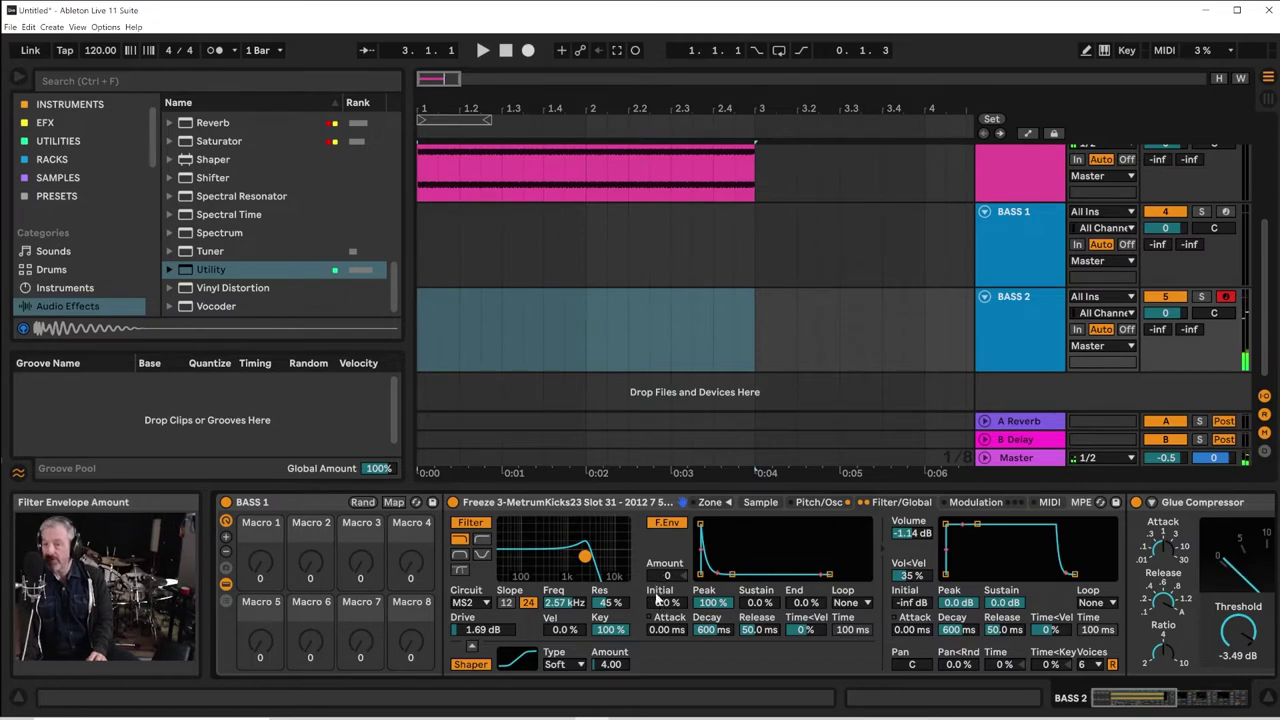
drag(670, 578, 682, 576)
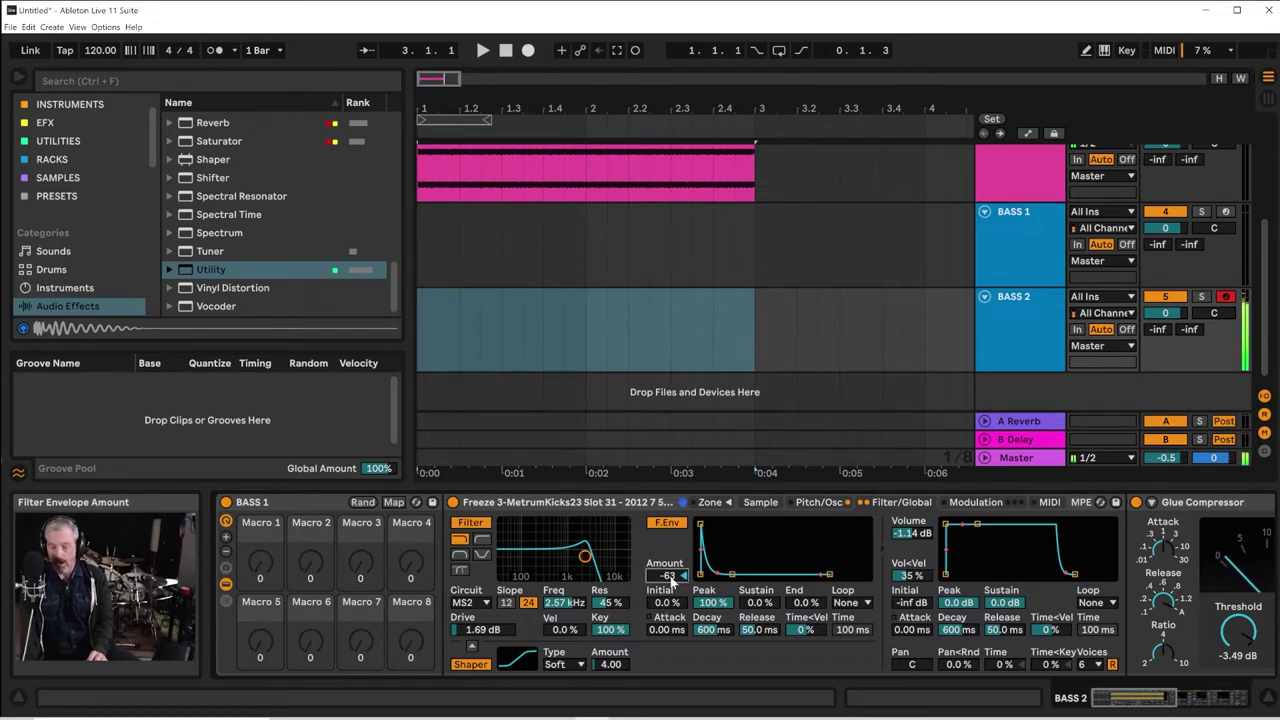
drag(672, 582, 673, 588)
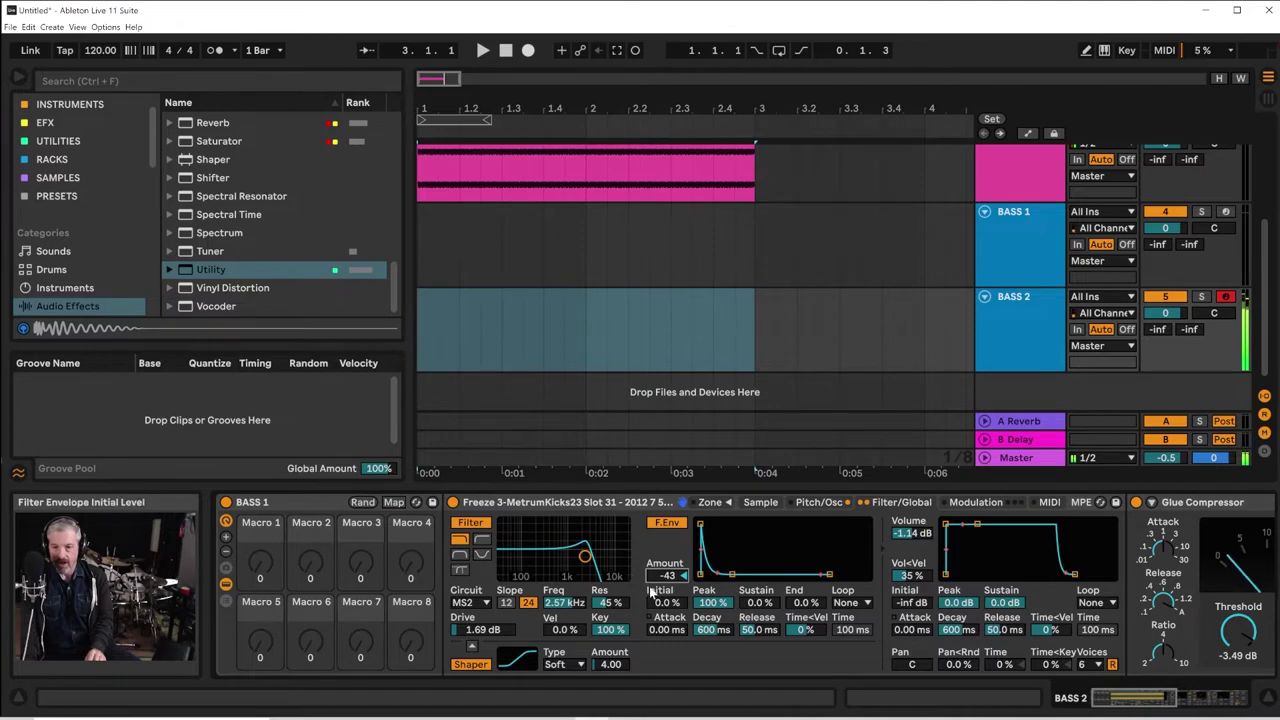
mouse_move(584, 556)
mouse_down()
mouse_move(551, 553)
mouse_move(569, 555)
mouse_up()
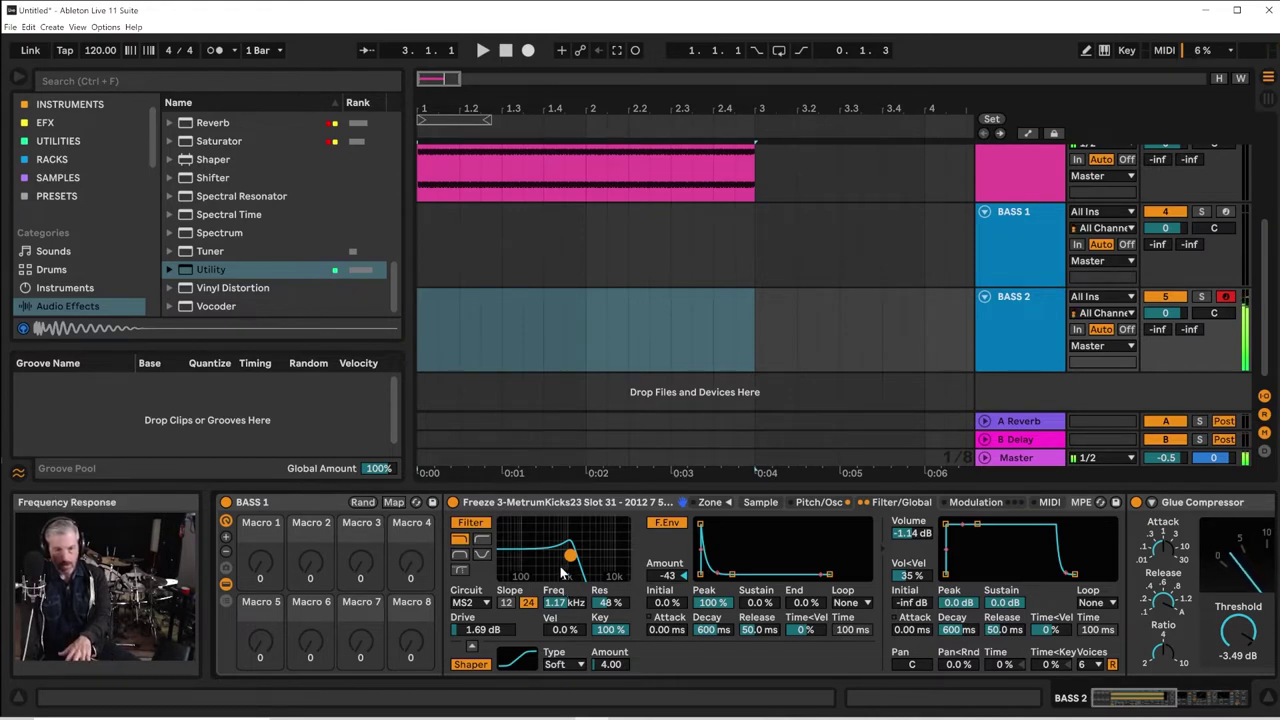
mouse_move(570, 563)
mouse_down()
mouse_move(583, 565)
mouse_move(573, 559)
mouse_up()
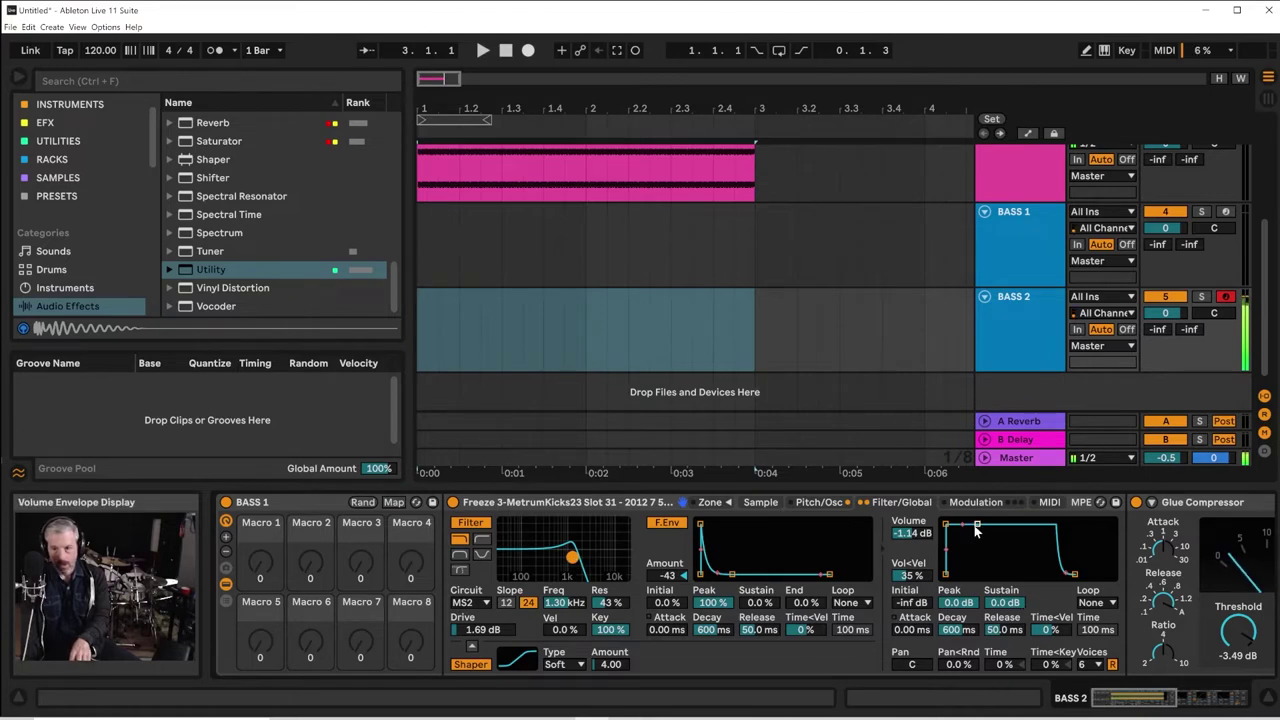
drag(977, 524, 982, 524)
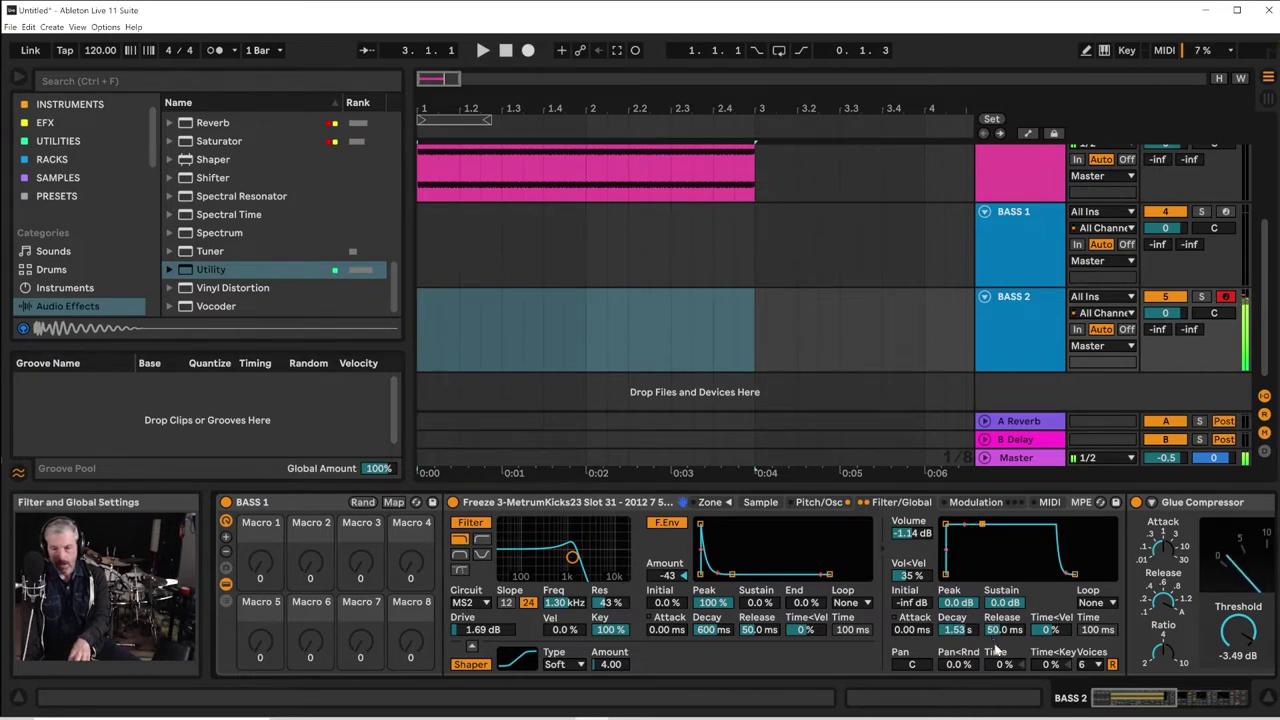
Compare the sounds of BASS 1 and BASS 2 by arming each track in turn
click(1020, 338)
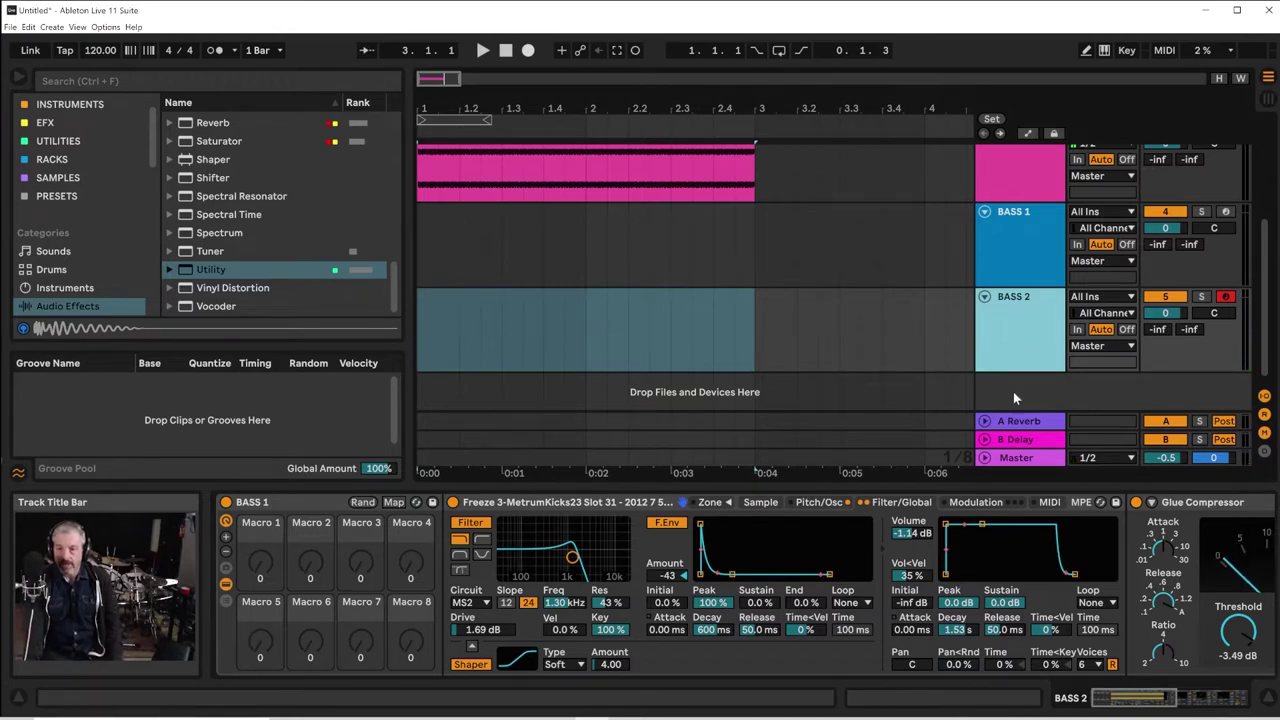
click(1224, 212)
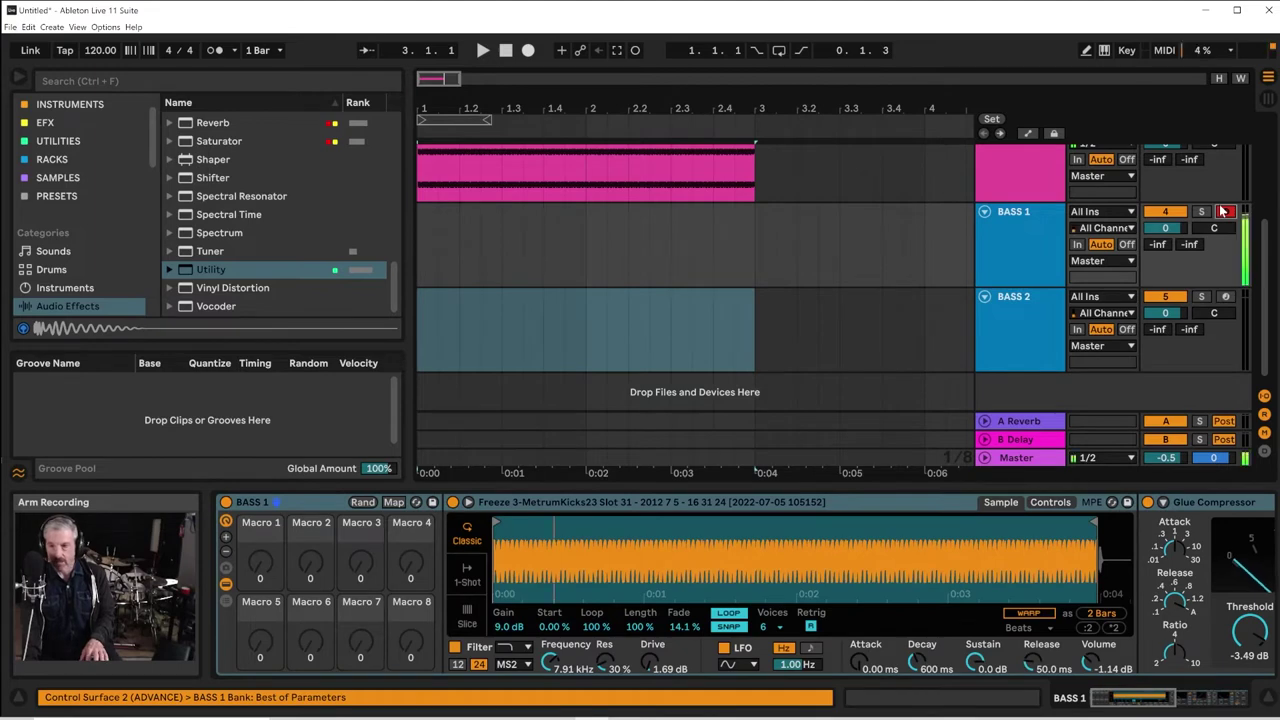
click(1226, 296)
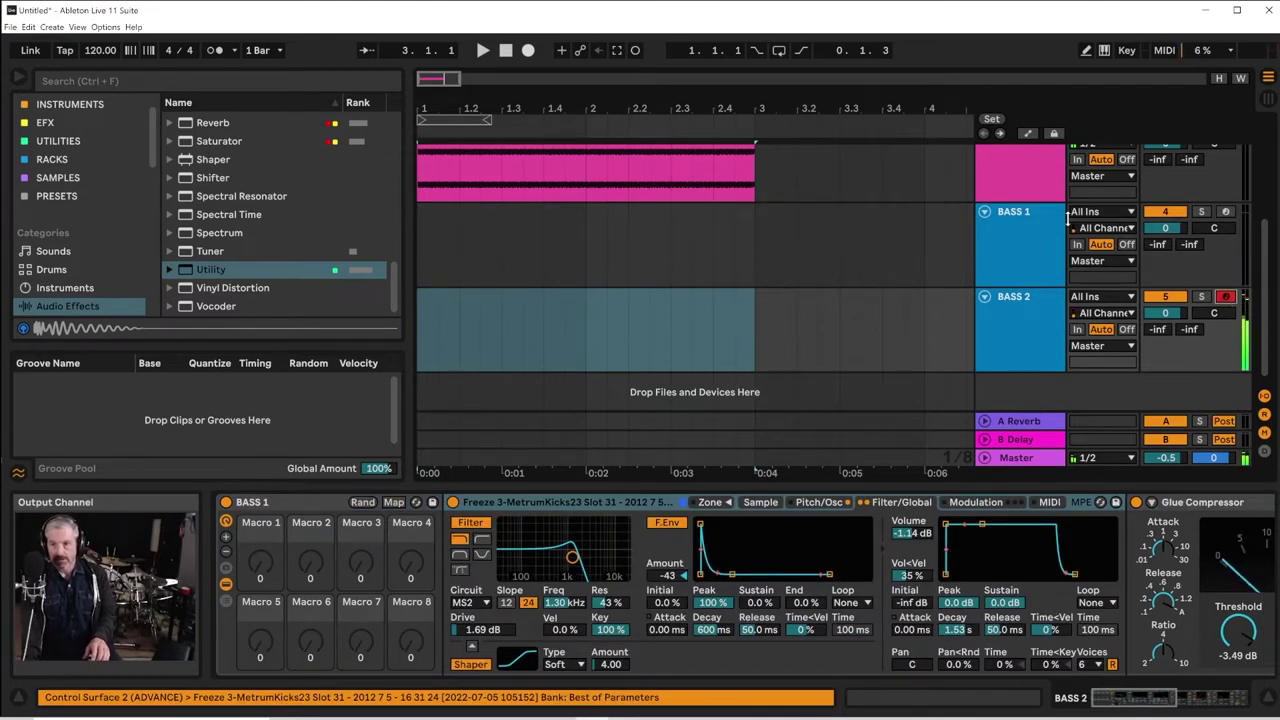
scroll(1054, 239, up, 2)
click(1000, 204)
scroll(1000, 204, down, 2)
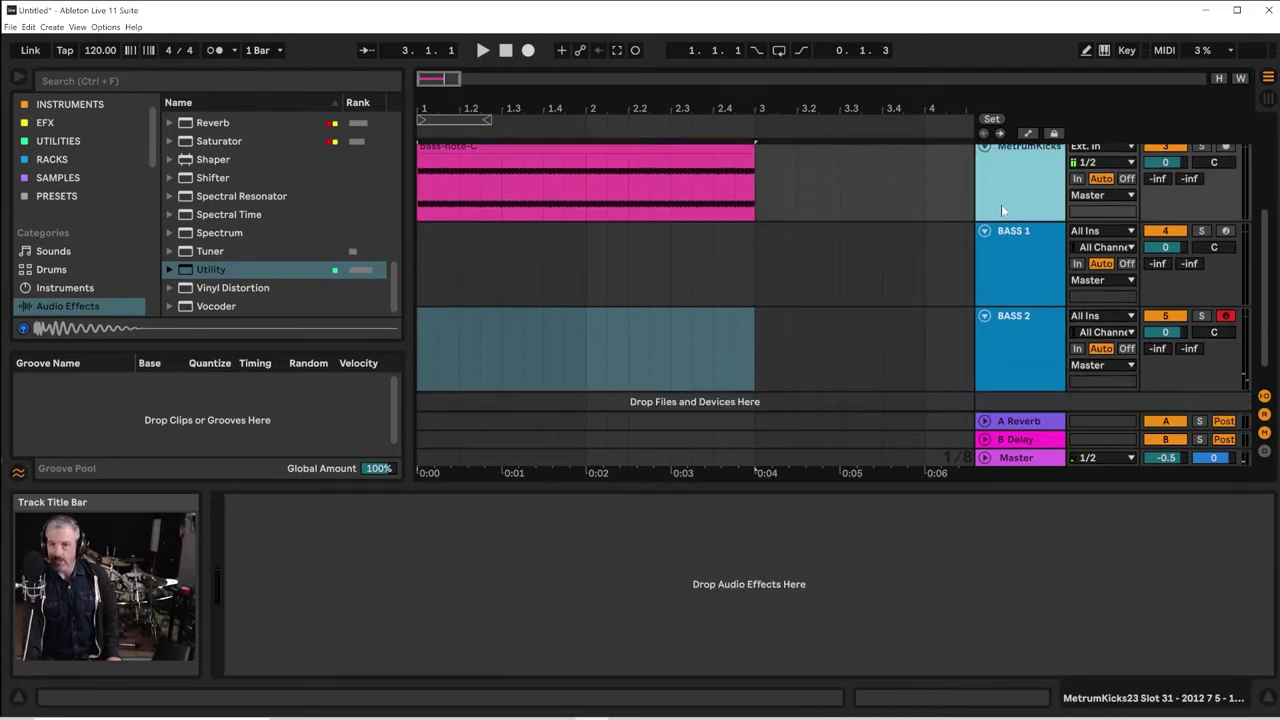
Insert a new MIDI track and move it between the MetrumKicks track and BASS 1
right_click(1022, 394)
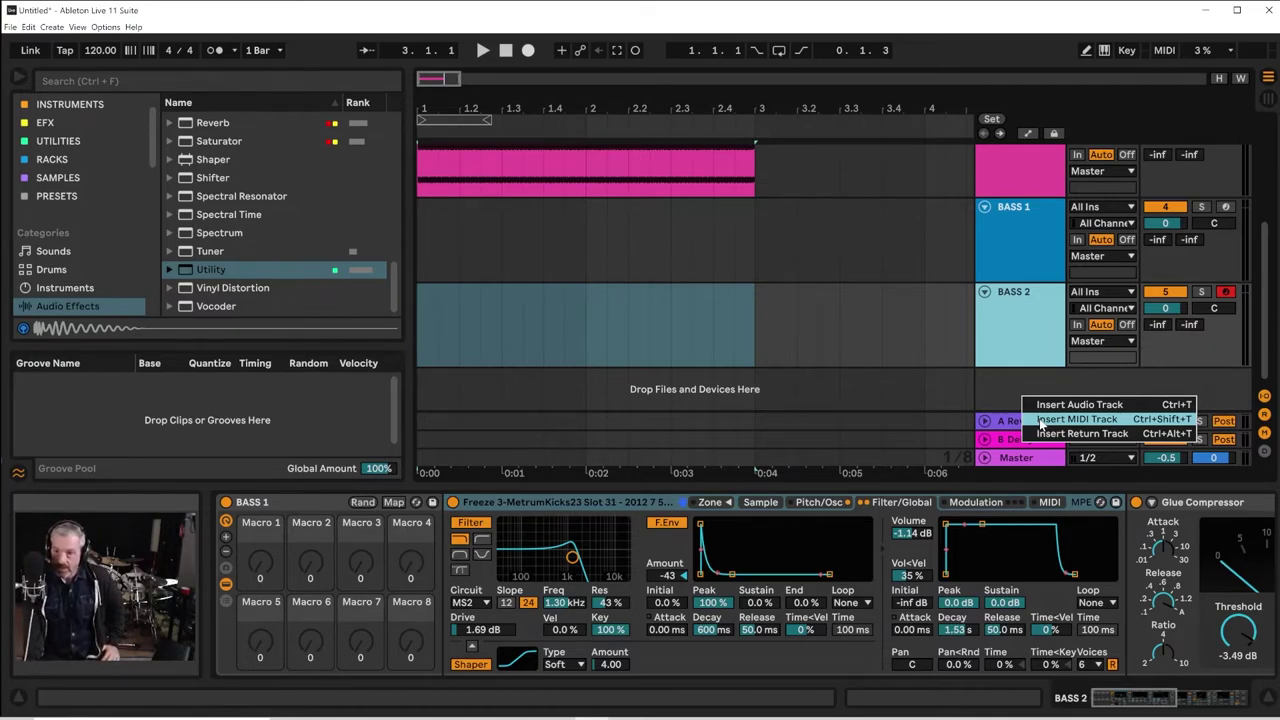
click(1076, 419)
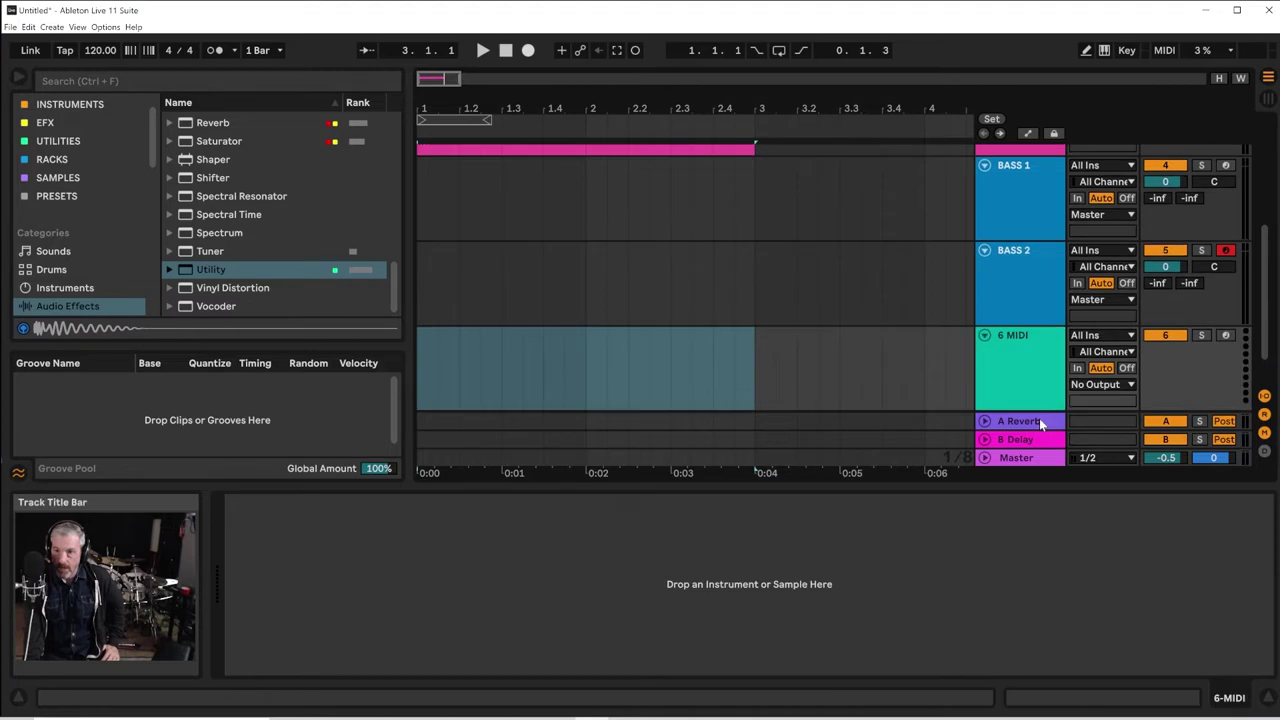
click(1021, 369)
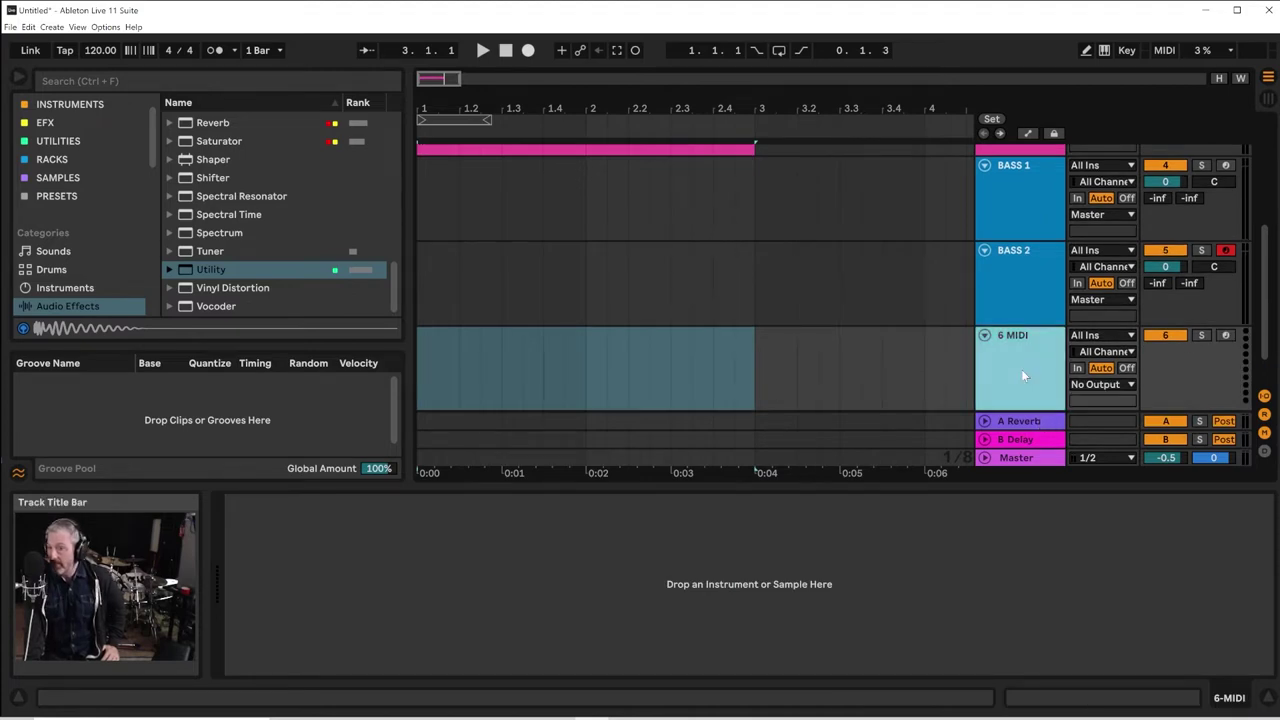
drag(1021, 369, 1052, 169)
scroll(1017, 210, up, 1)
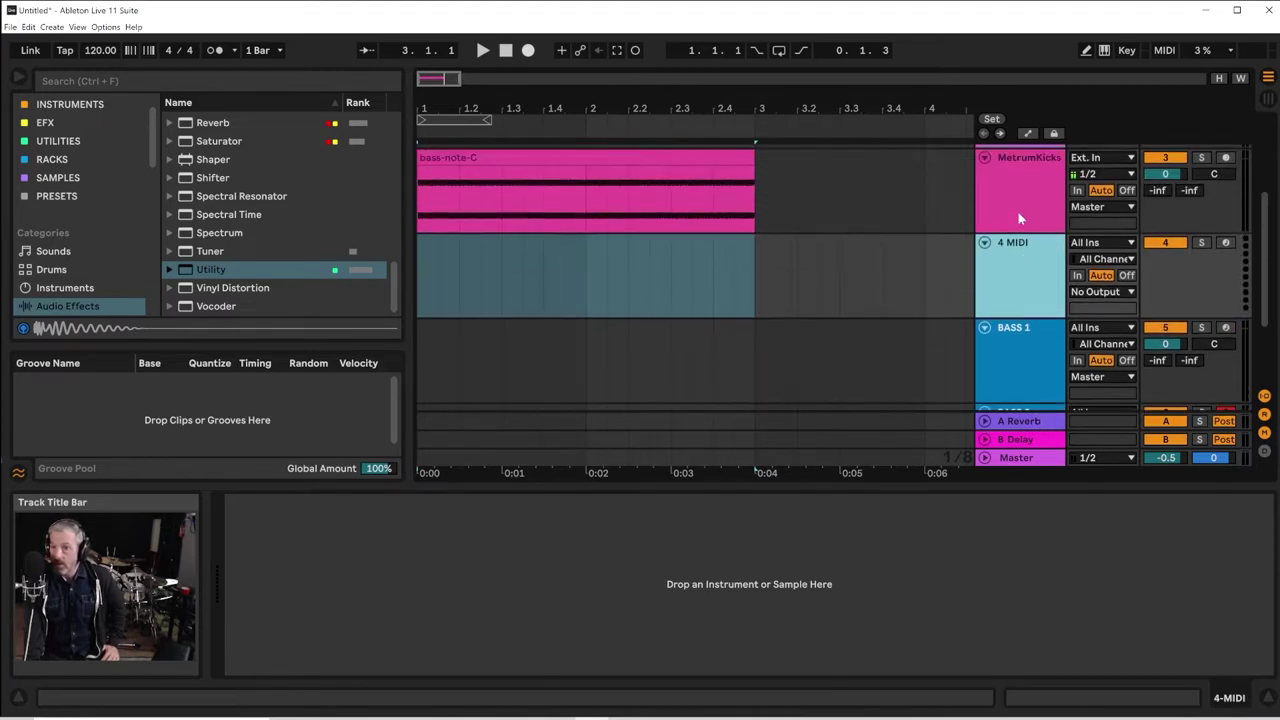
Load the clip from the kick sample track as a Simpler instrument on the new MIDI track
scroll(1018, 212, up, 1)
click(1040, 237)
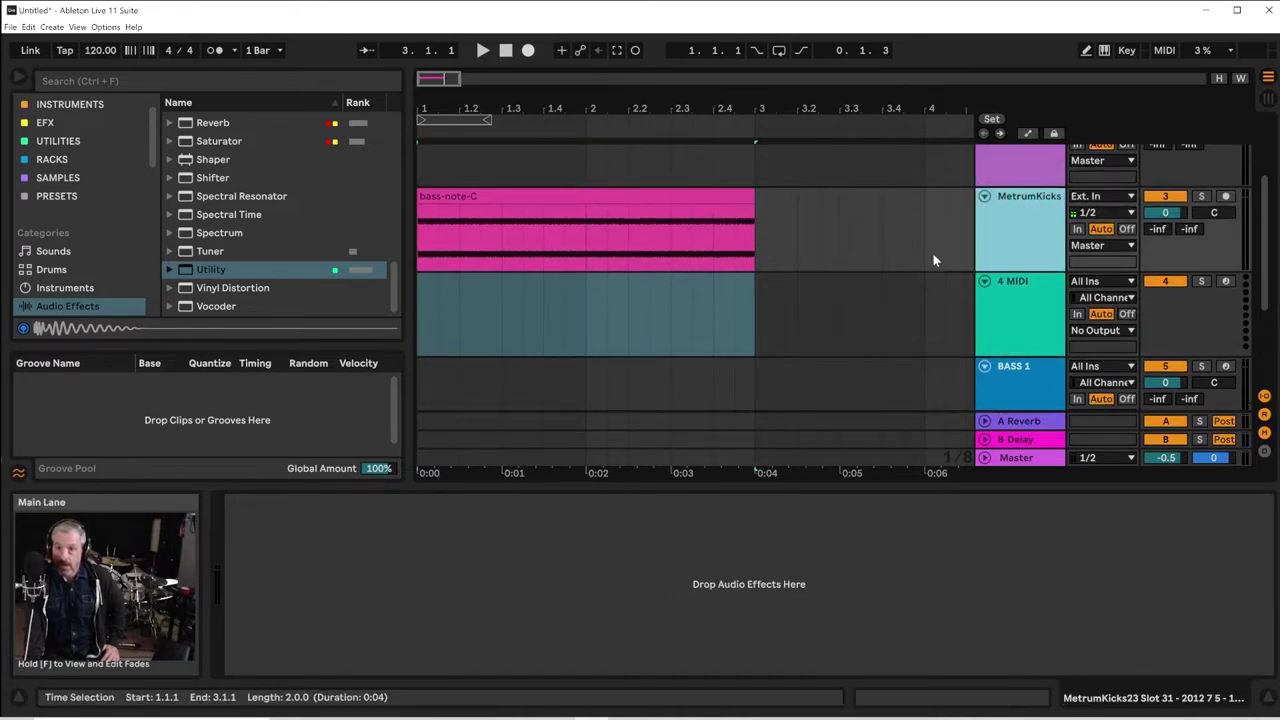
scroll(932, 252, up, 3)
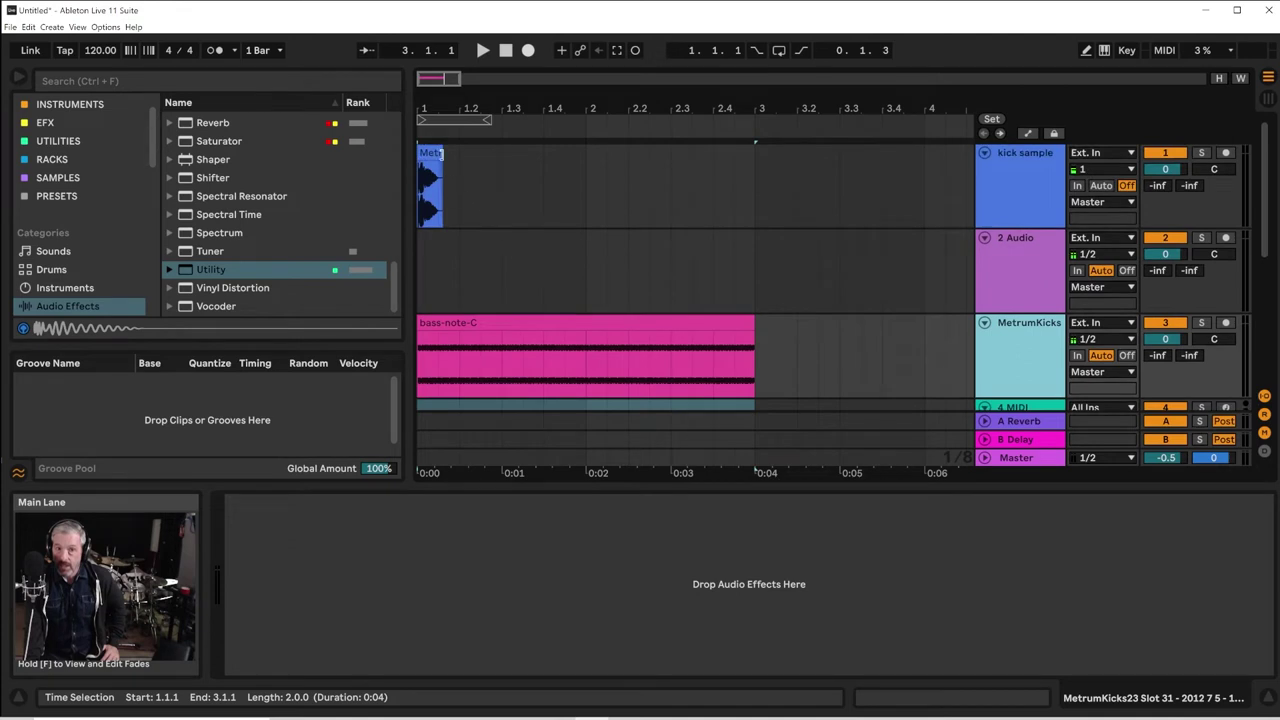
drag(440, 152, 1012, 345)
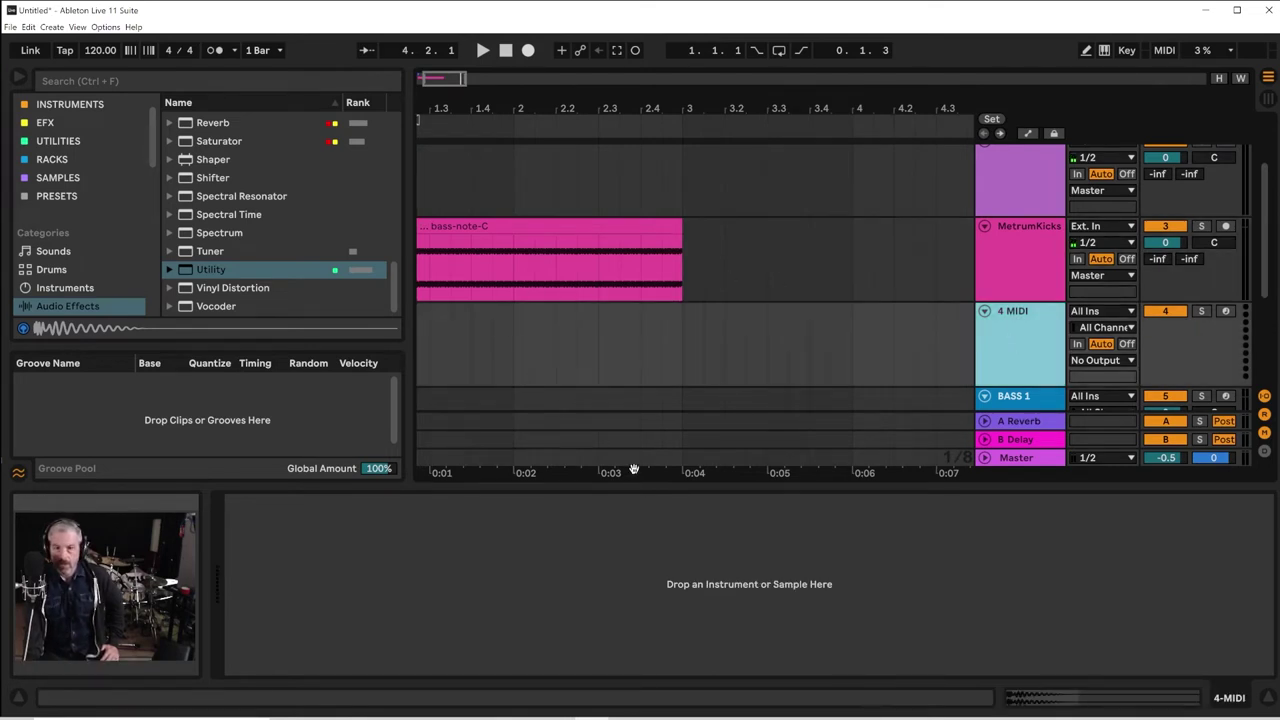
scroll(628, 447, up, 2)
scroll(669, 170, up, 1)
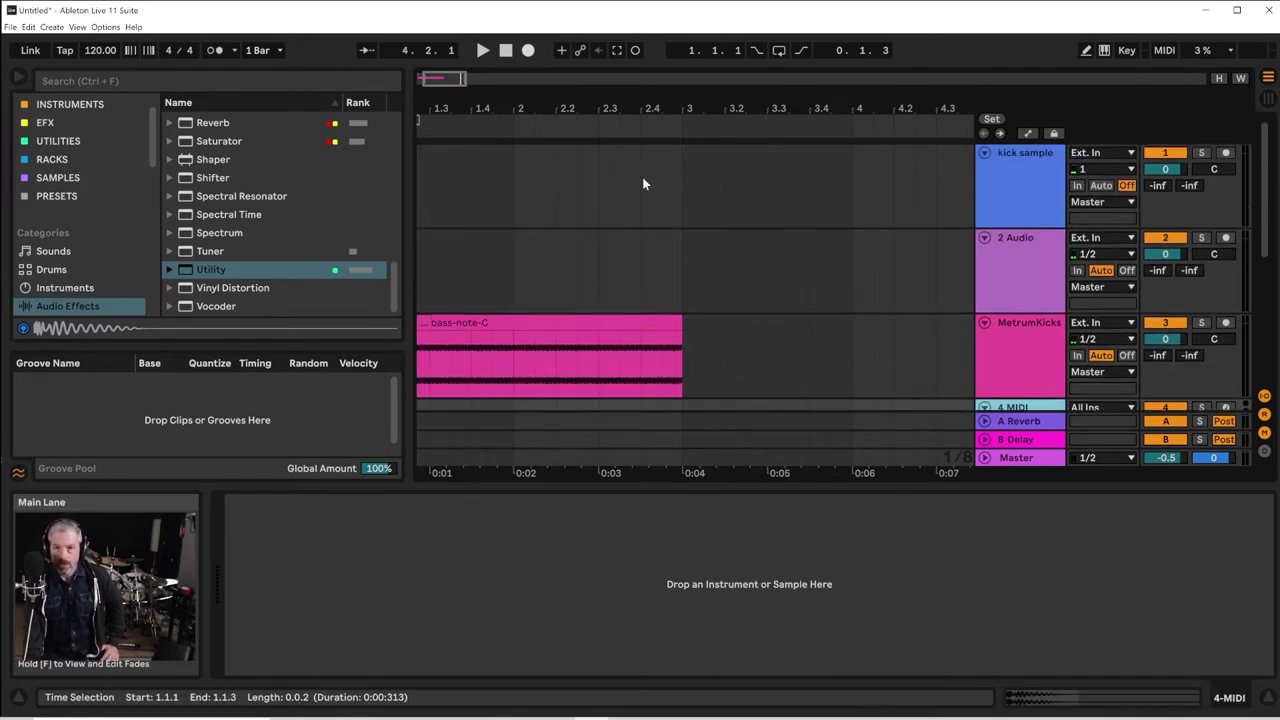
drag(462, 107, 546, 107)
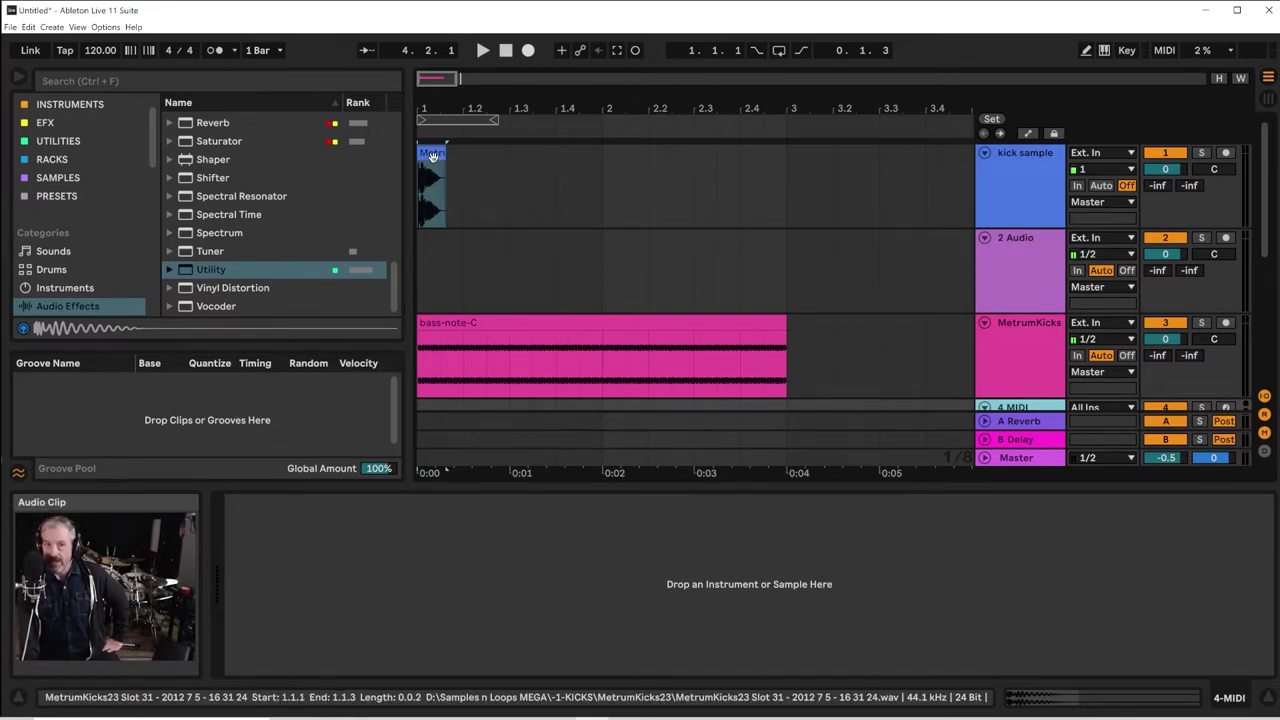
drag(432, 155, 537, 600)
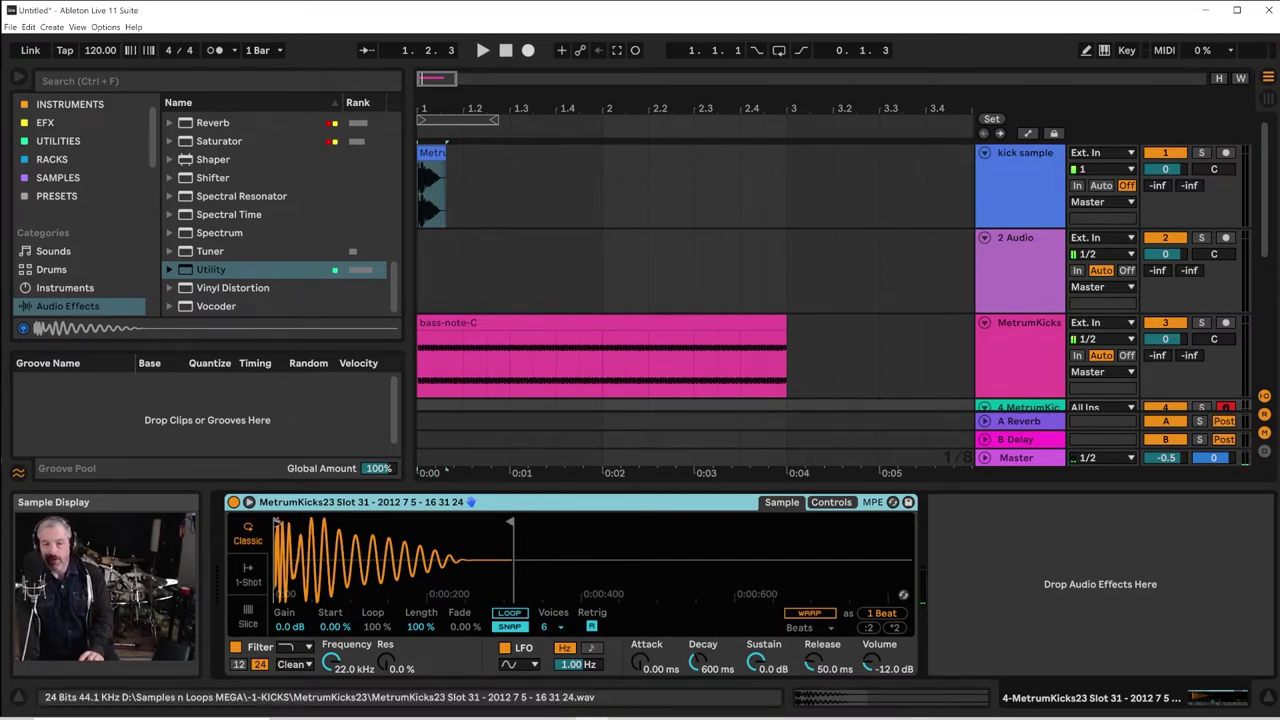
Loop a single wave cycle of the kick's tail in Simpler, from about 0:00:140 to 0:00:160
drag(280, 527, 379, 527)
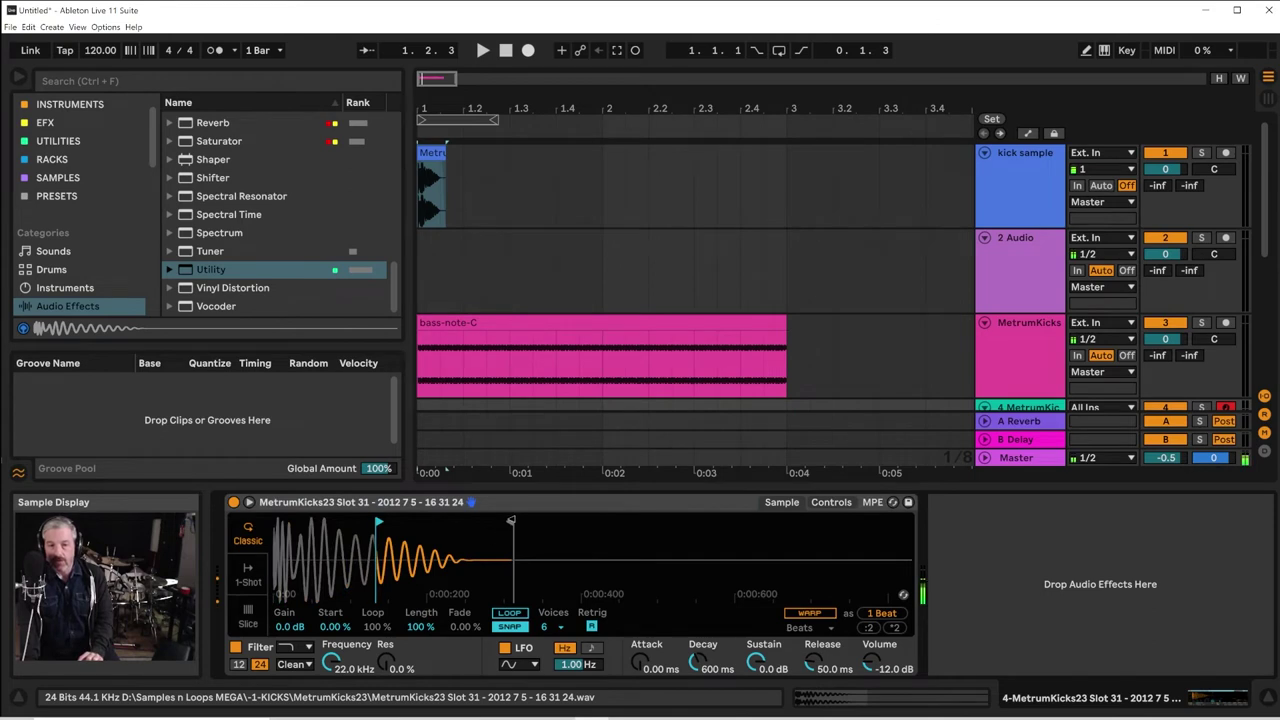
drag(510, 522, 393, 522)
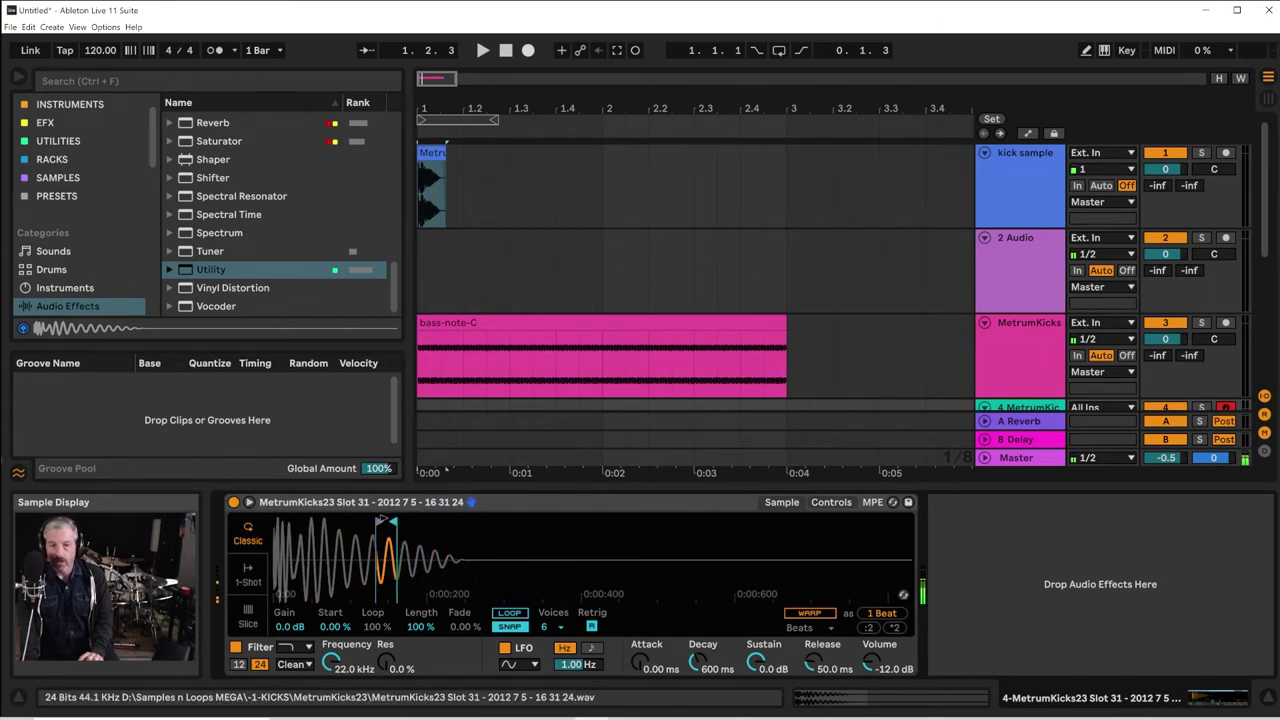
click(509, 613)
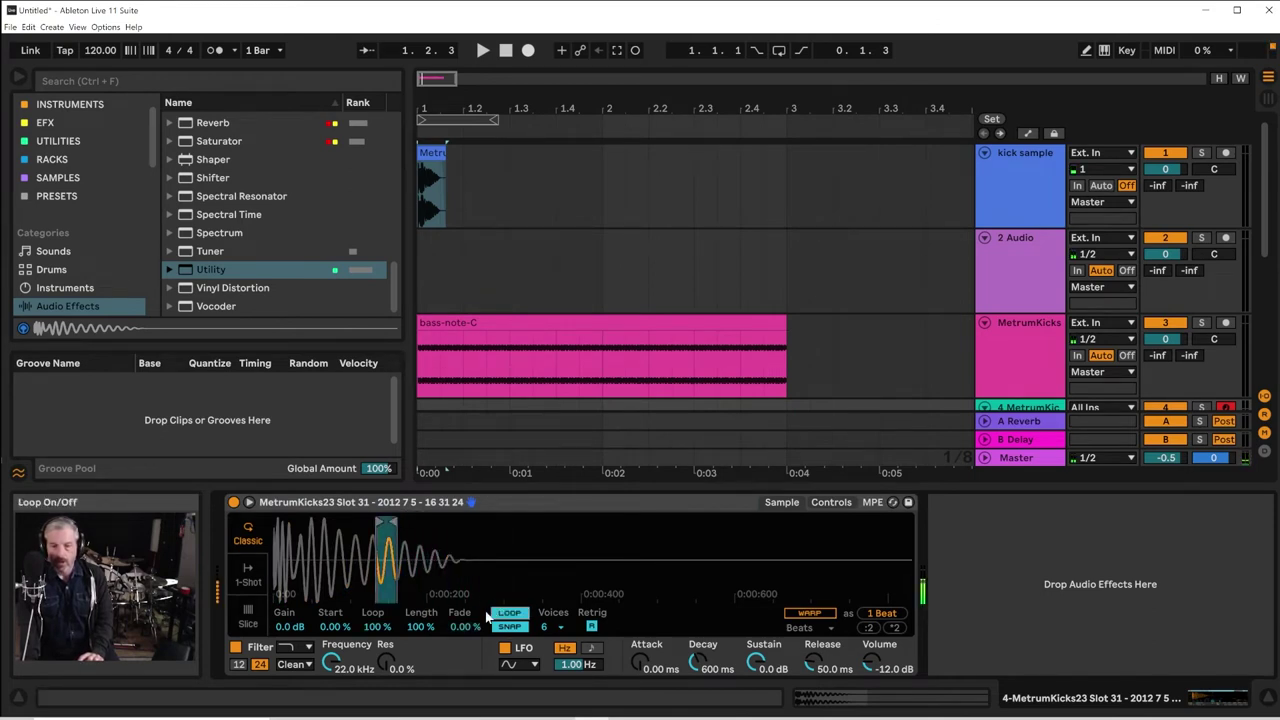
drag(379, 523, 385, 522)
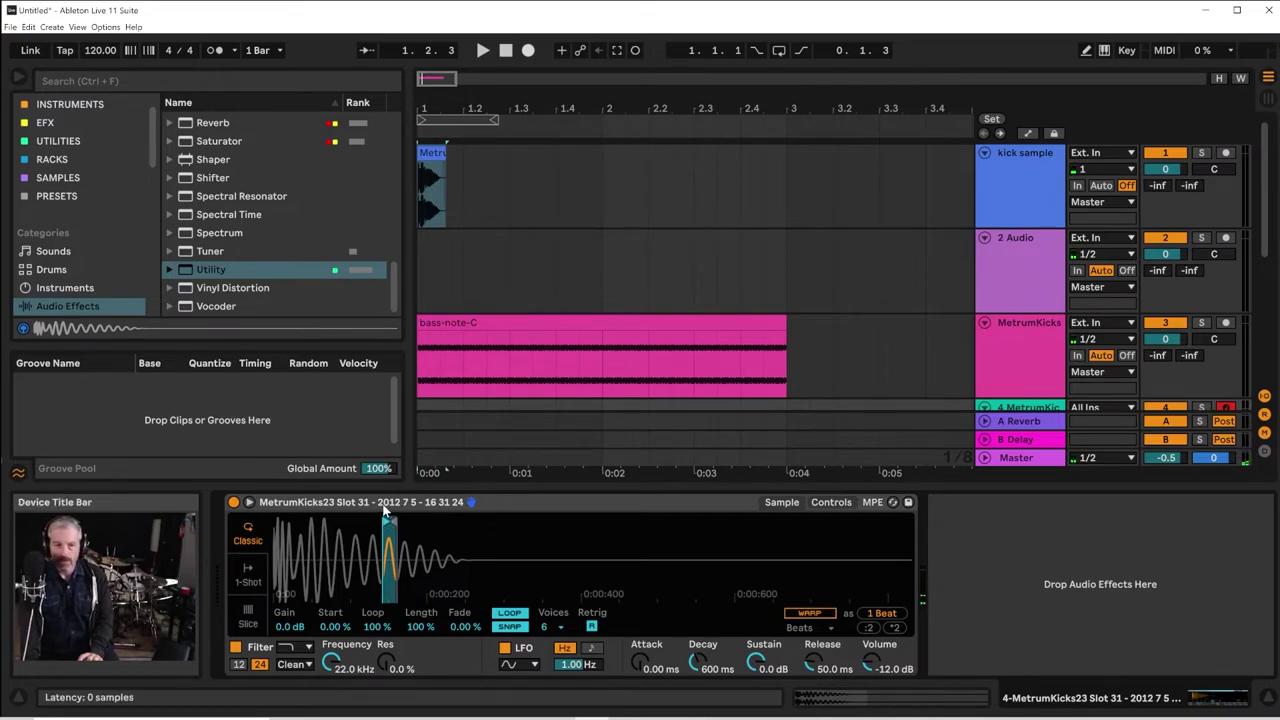
drag(359, 524, 277, 610)
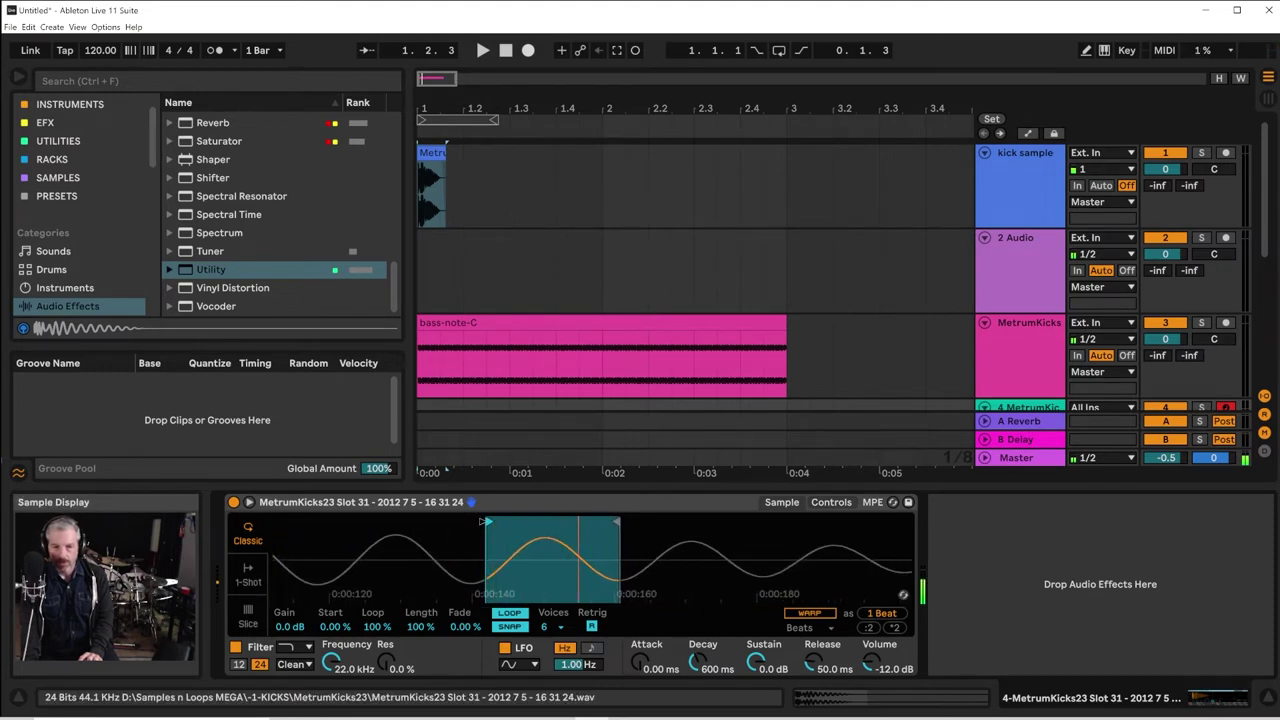
drag(491, 521, 488, 521)
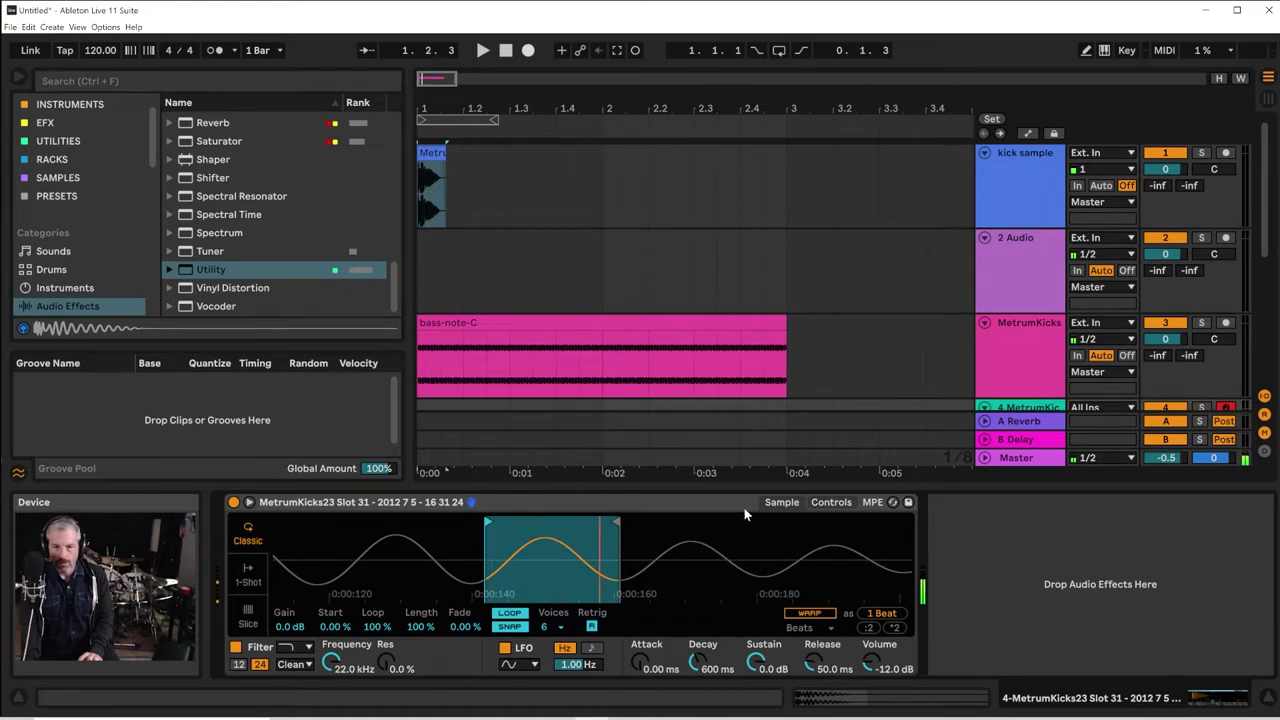
Set the attack of Simpler's amplitude envelope to 0.47 ms
click(831, 503)
drag(633, 538, 639, 538)
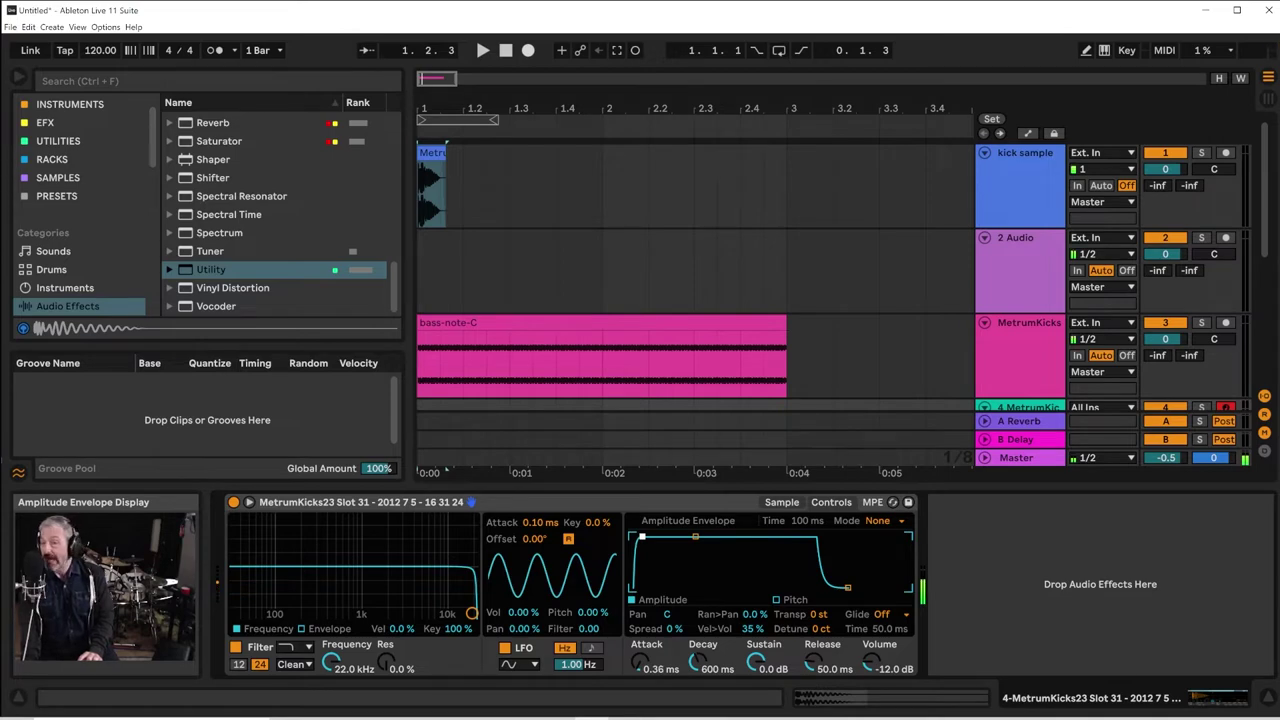
drag(642, 537, 644, 537)
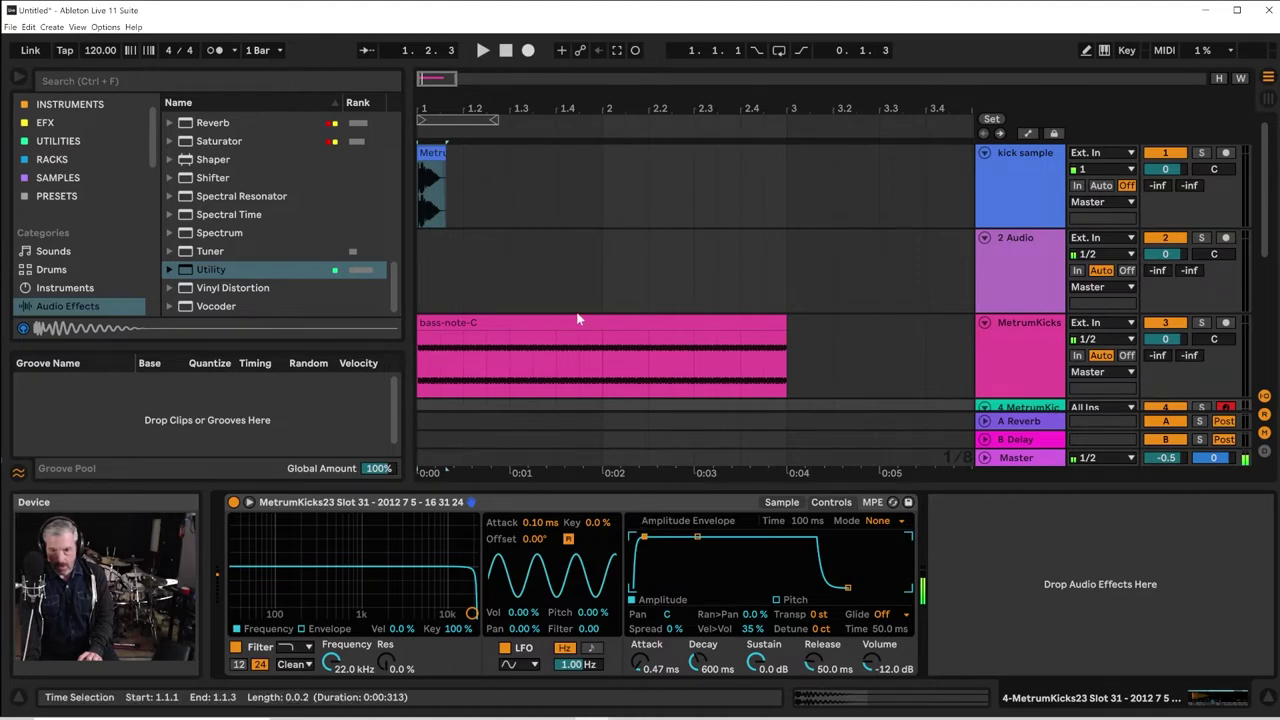
scroll(580, 312, down, 5)
key(ctrl+d)
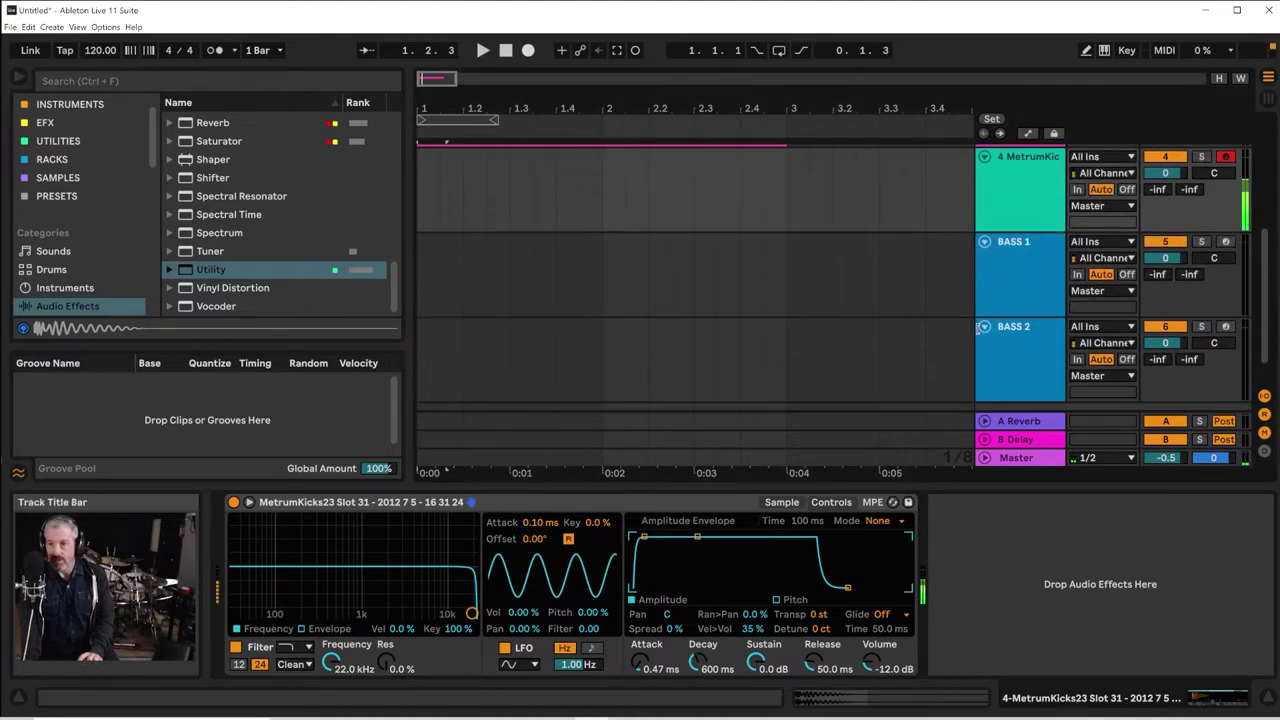
scroll(996, 264, up, 1)
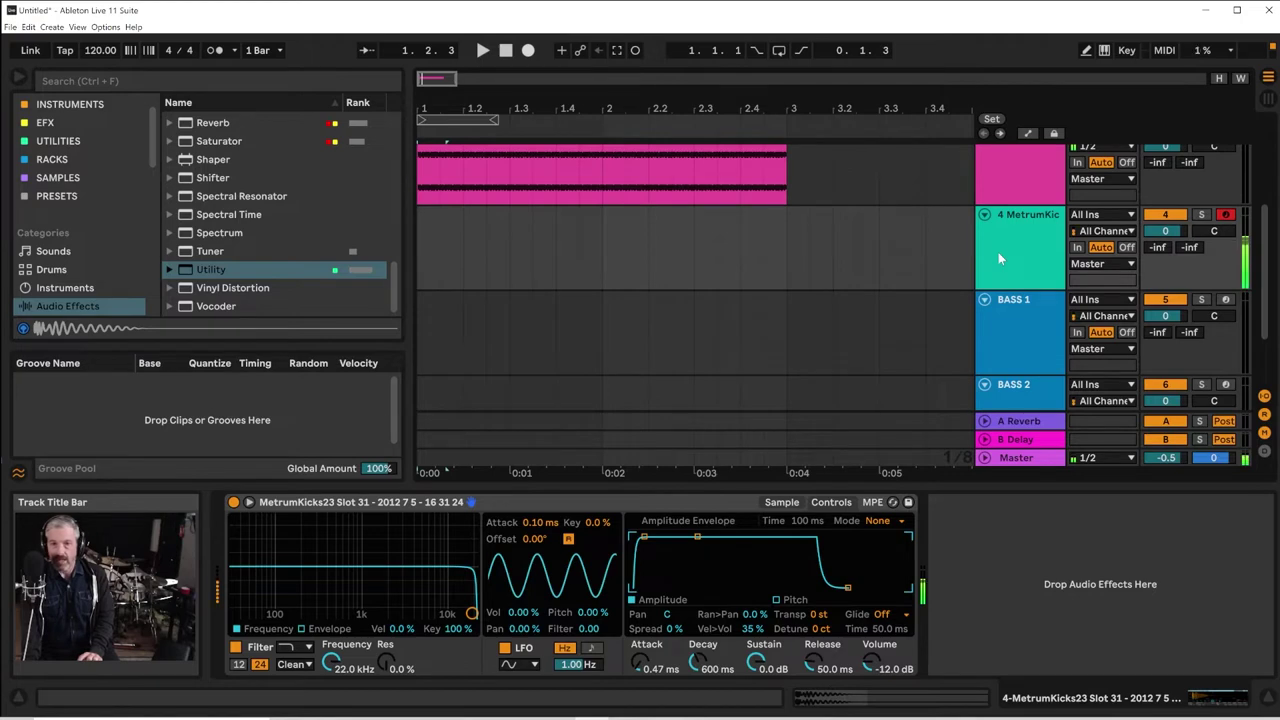
Create an empty two-bar MIDI clip from 1.1.1 to 3.1.1 on the 4 MetrumKicks track
scroll(999, 252, up, 1)
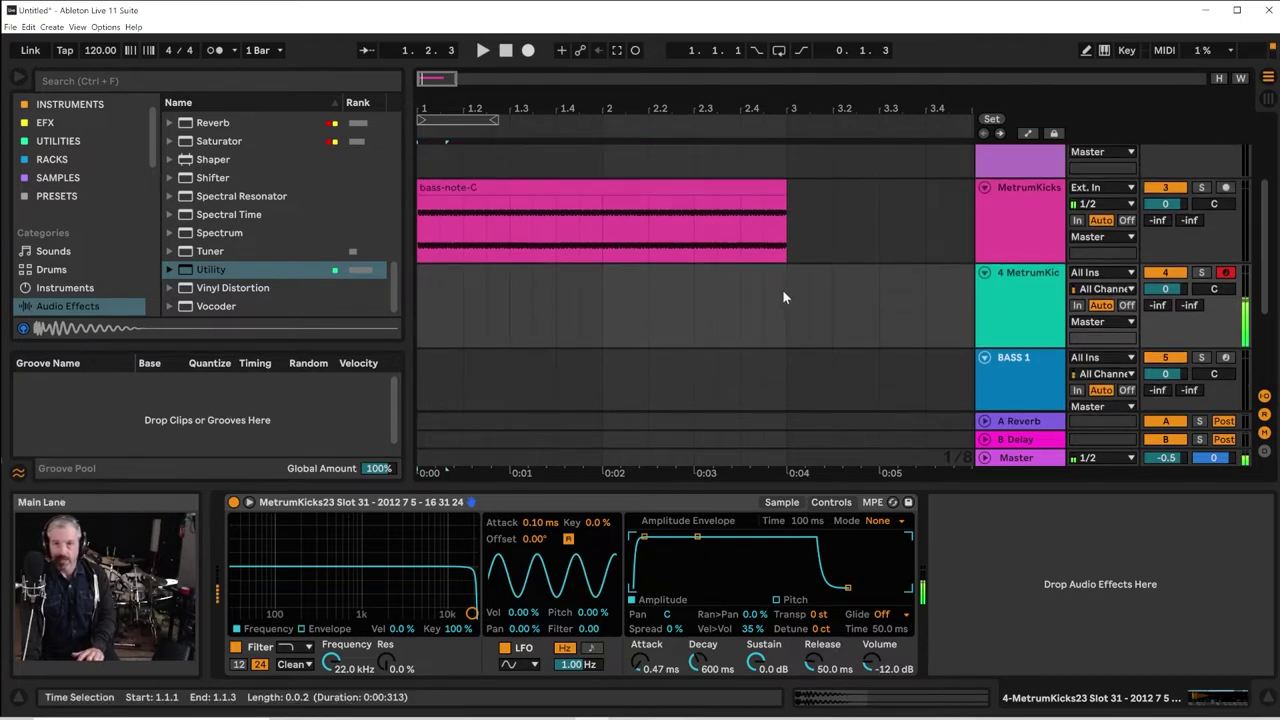
drag(782, 297, 259, 308)
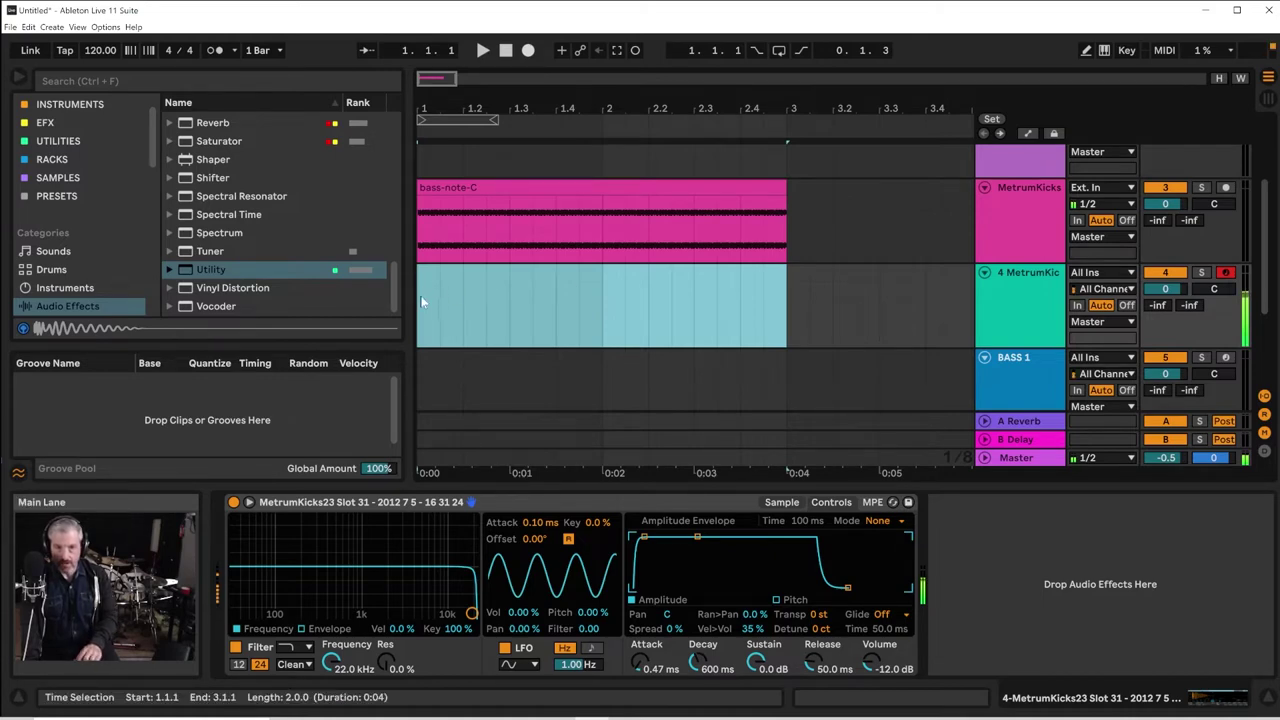
drag(421, 302, 787, 313)
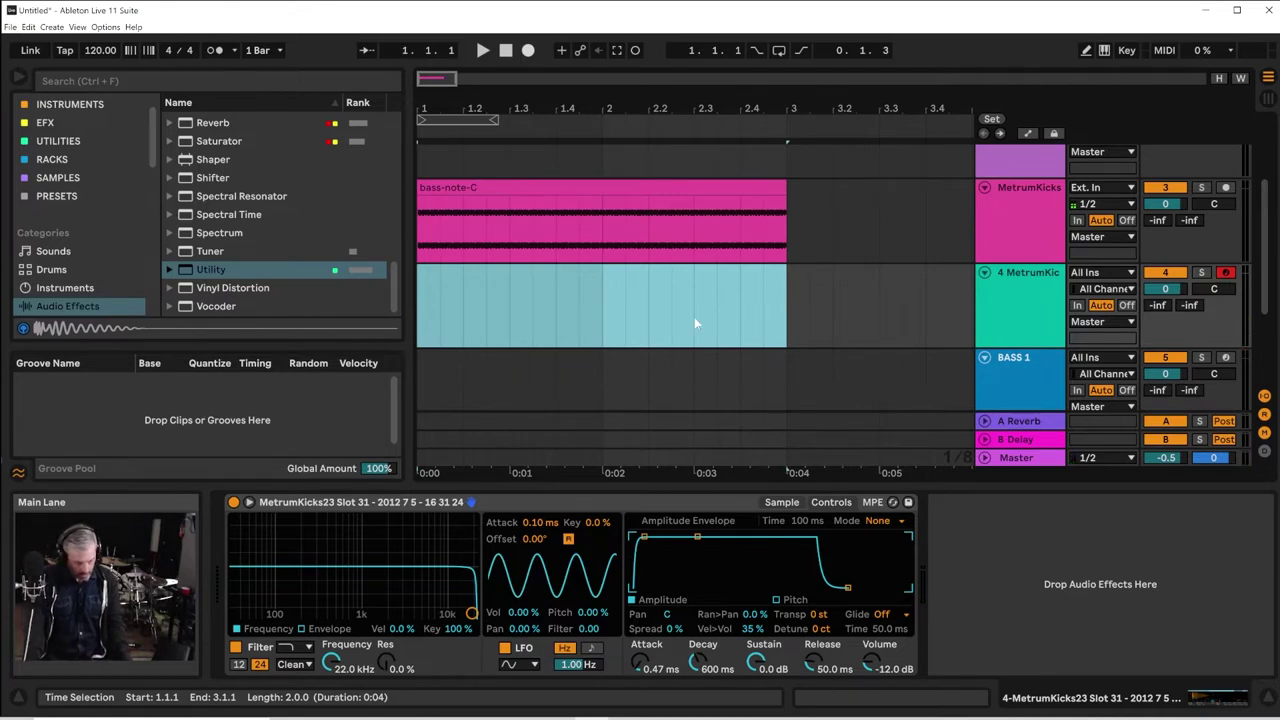
key(ctrl+shift+m)
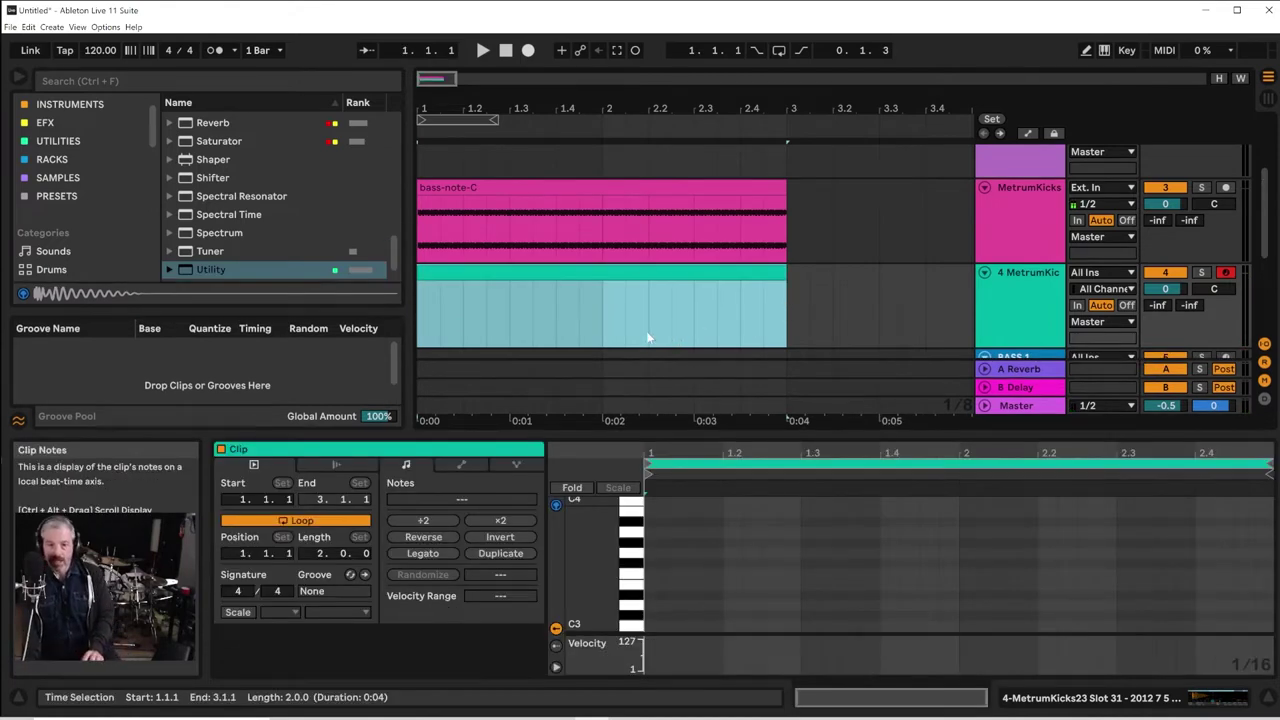
Step-record one sustained E3 note in the new clip, from 1.1.1 to 2.4.4
click(647, 566)
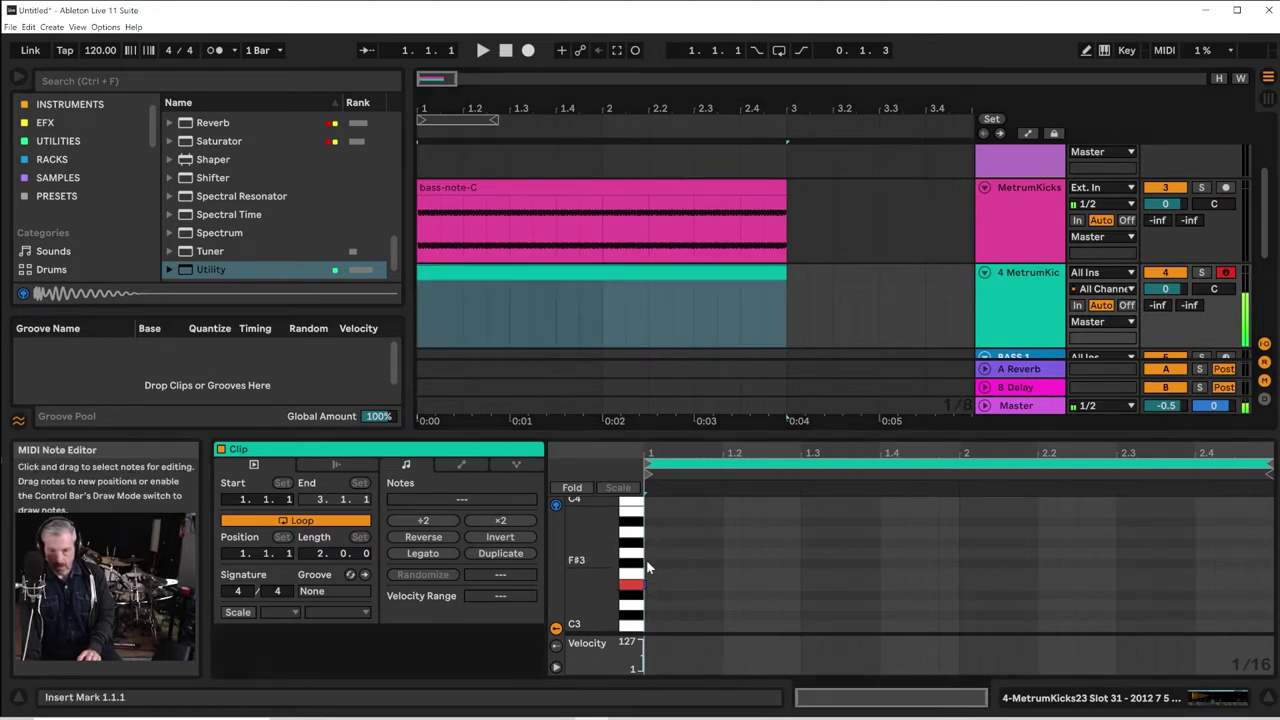
key(Right)
key(Right)
key(Right)
key(Right)
key(Right)
key(Right)
key(Right)
key(Right)
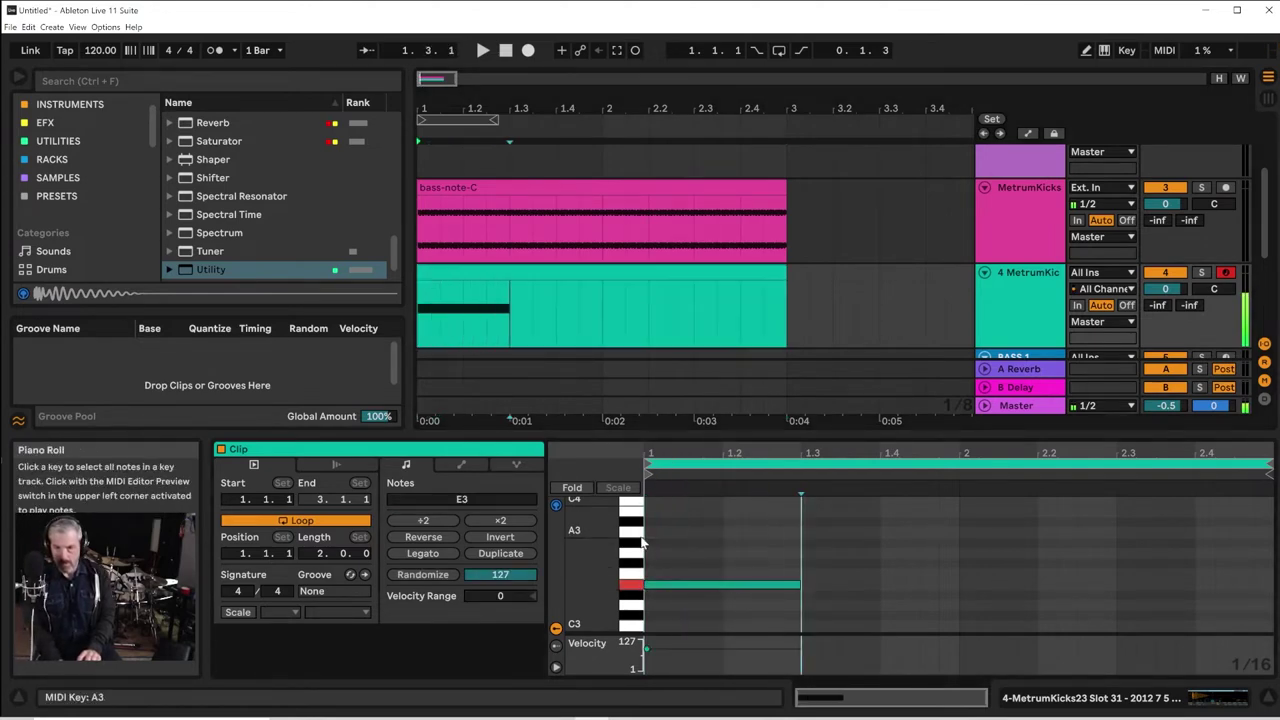
key(Right)
key(Right)
key(Right)
key(Right)
key(Right)
key(Right)
key(Right)
key(Right)
key(Right)
key(Right)
key(Right)
key(Right)
key(Right)
key(Right)
key(Right)
key(Right)
key(Right)
key(Right)
key(Right)
key(Right)
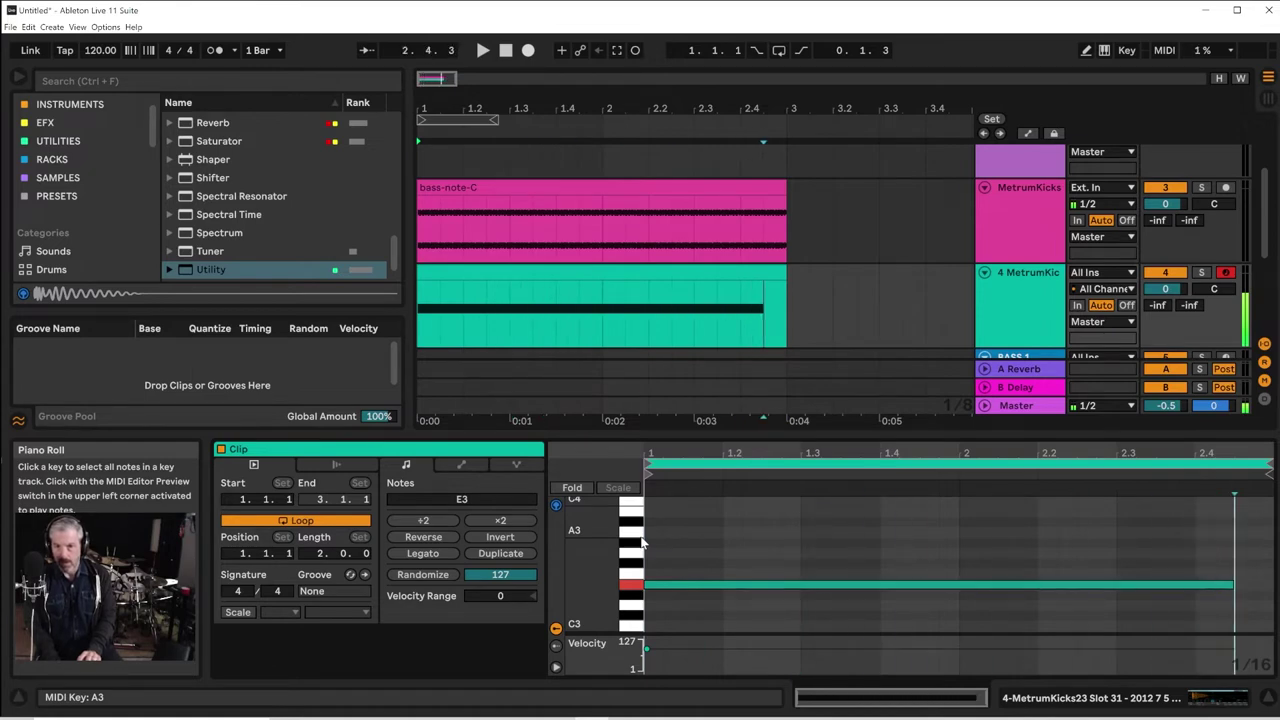
key(Right)
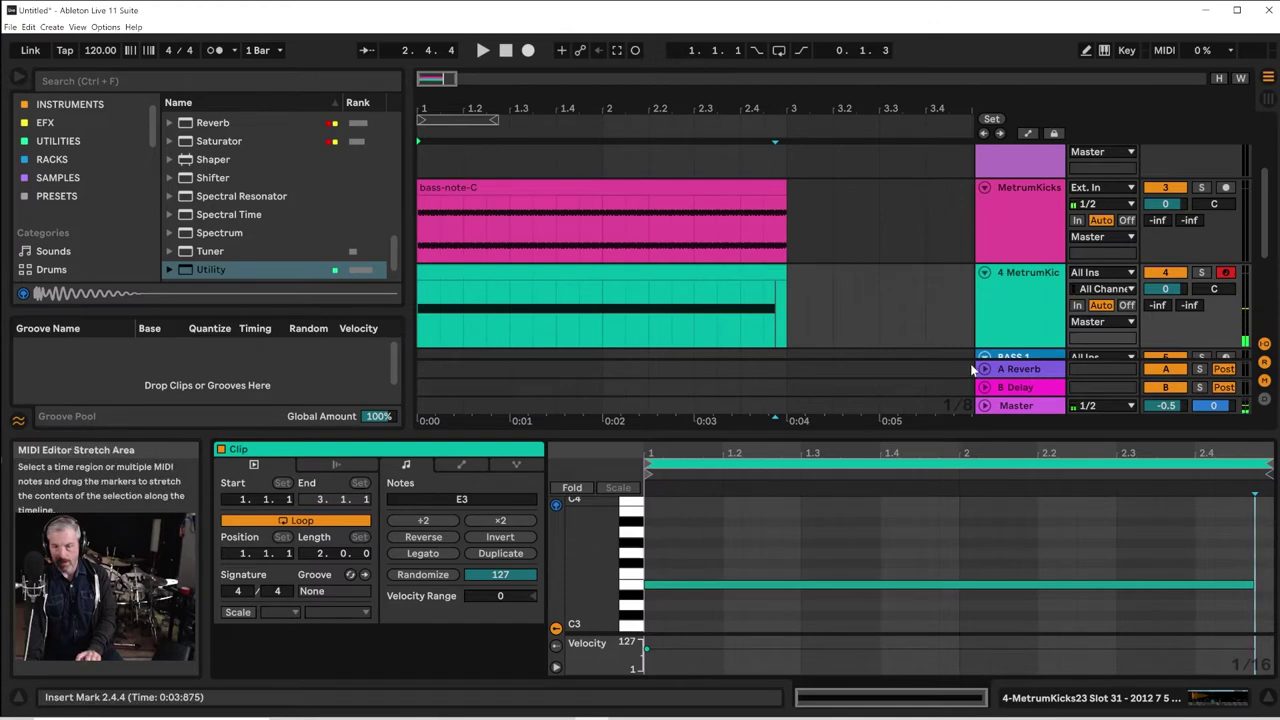
Freeze and flatten the 4 MetrumKicks track to audio, and play the result
right_click(1016, 313)
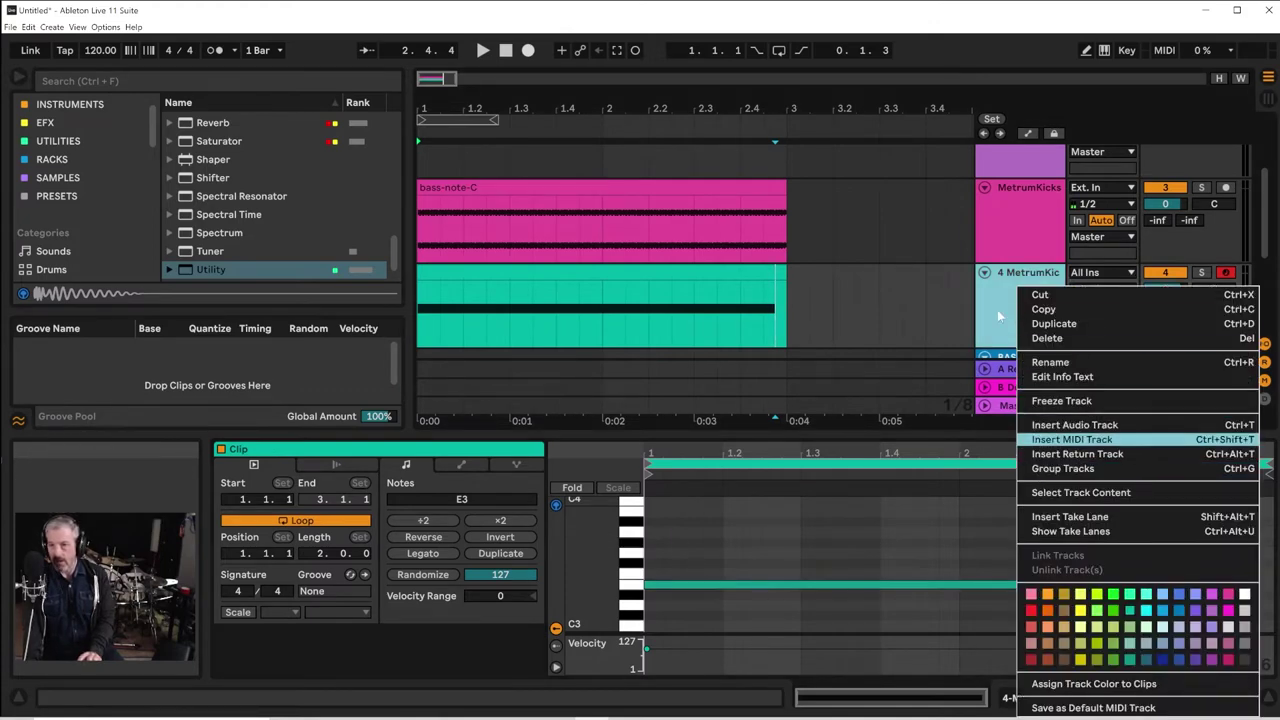
click(1050, 400)
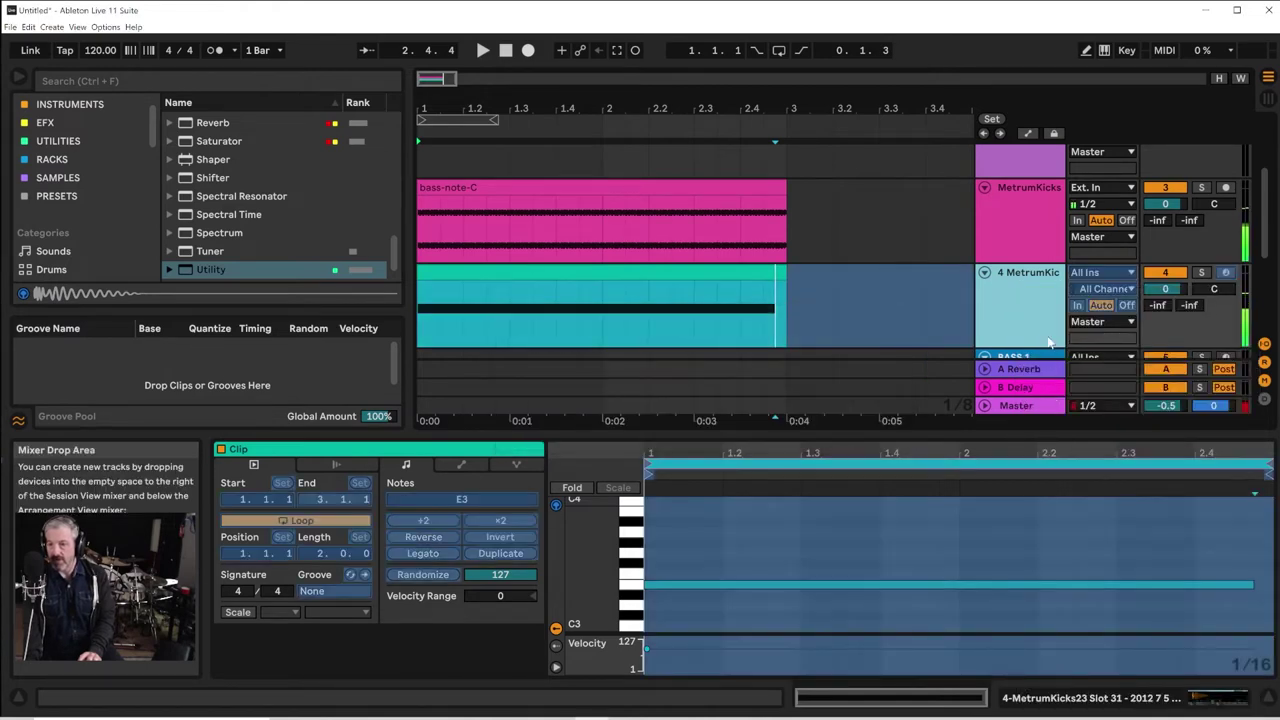
right_click(1049, 342)
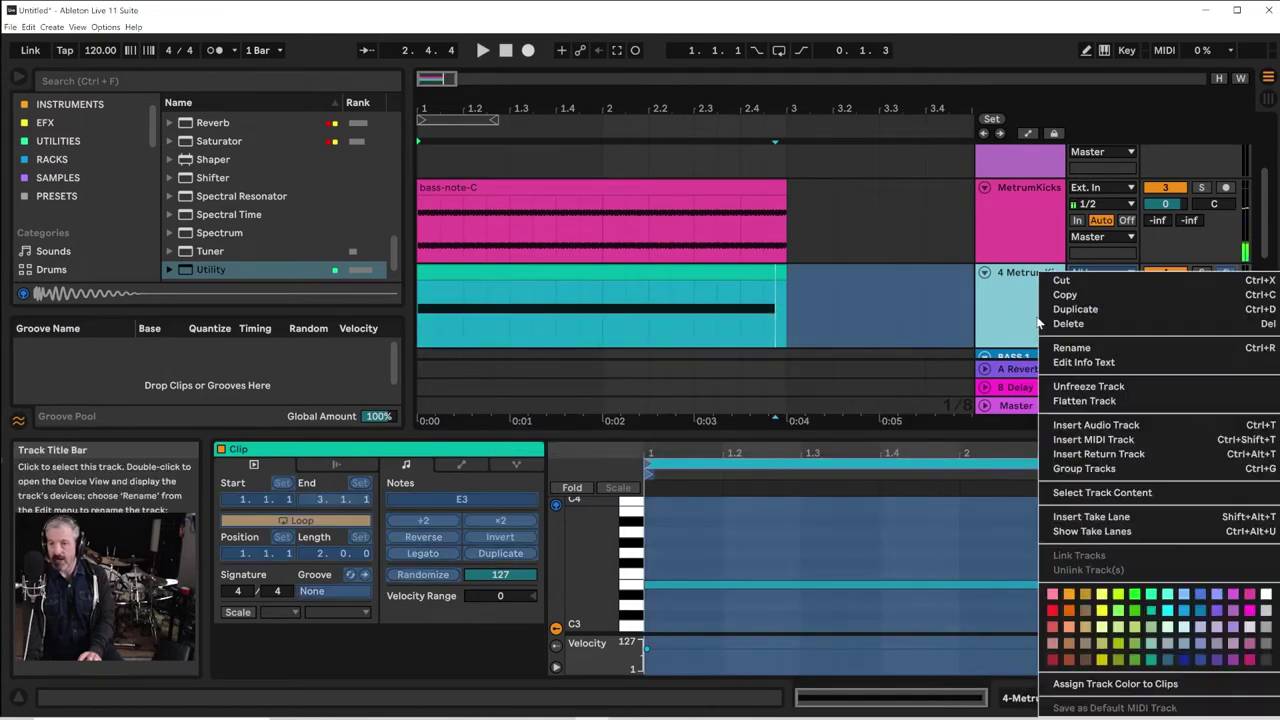
click(1076, 401)
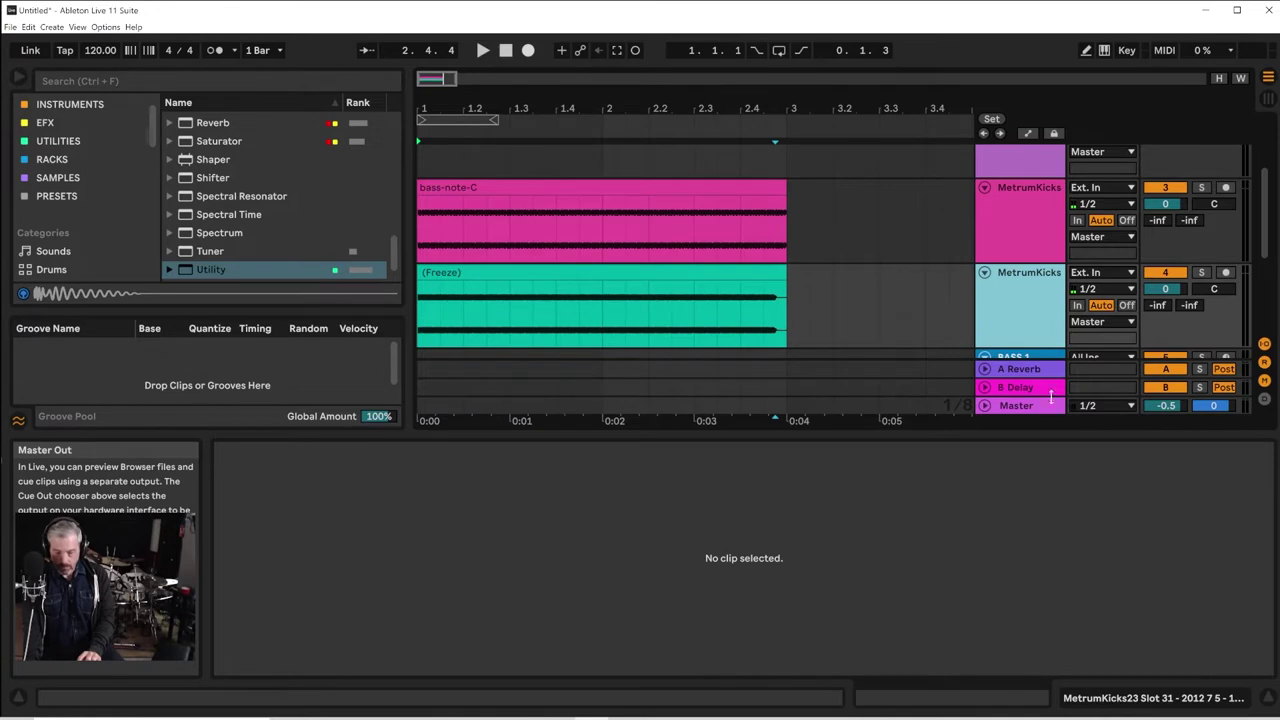
key(space)
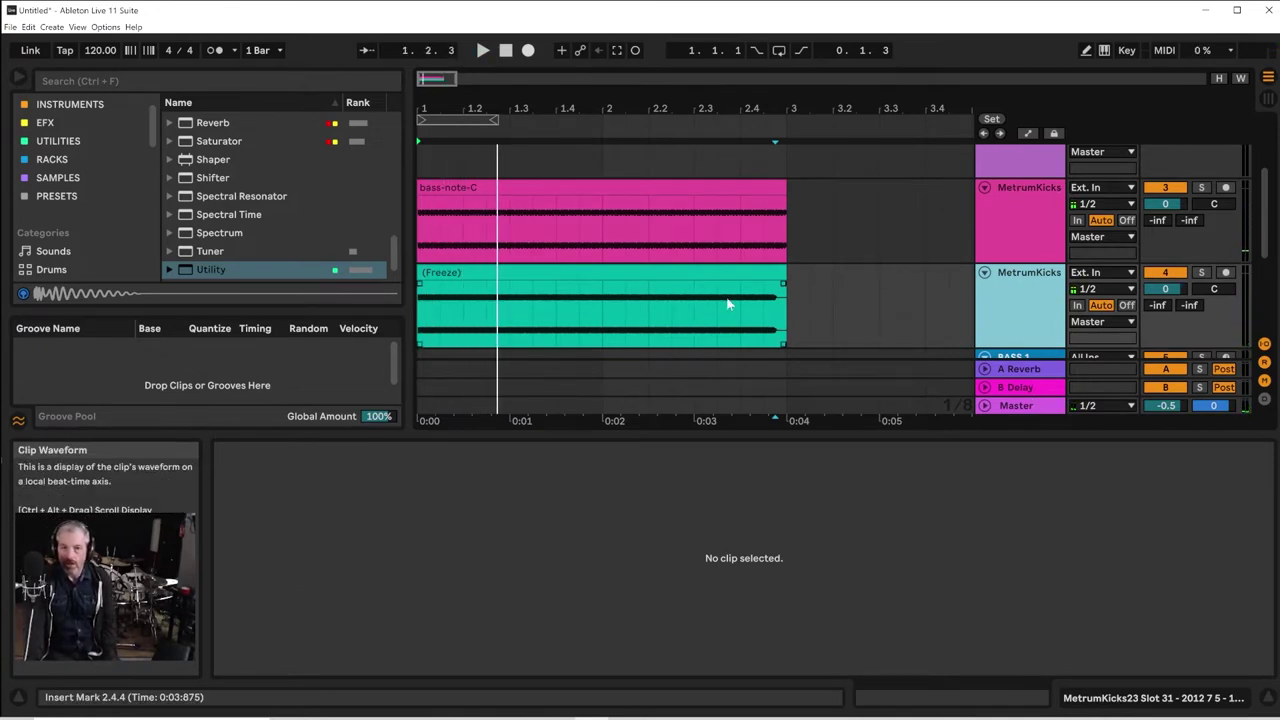
Insert another MIDI track and move it between the flattened audio track and BASS 1
scroll(1010, 266, down, 5)
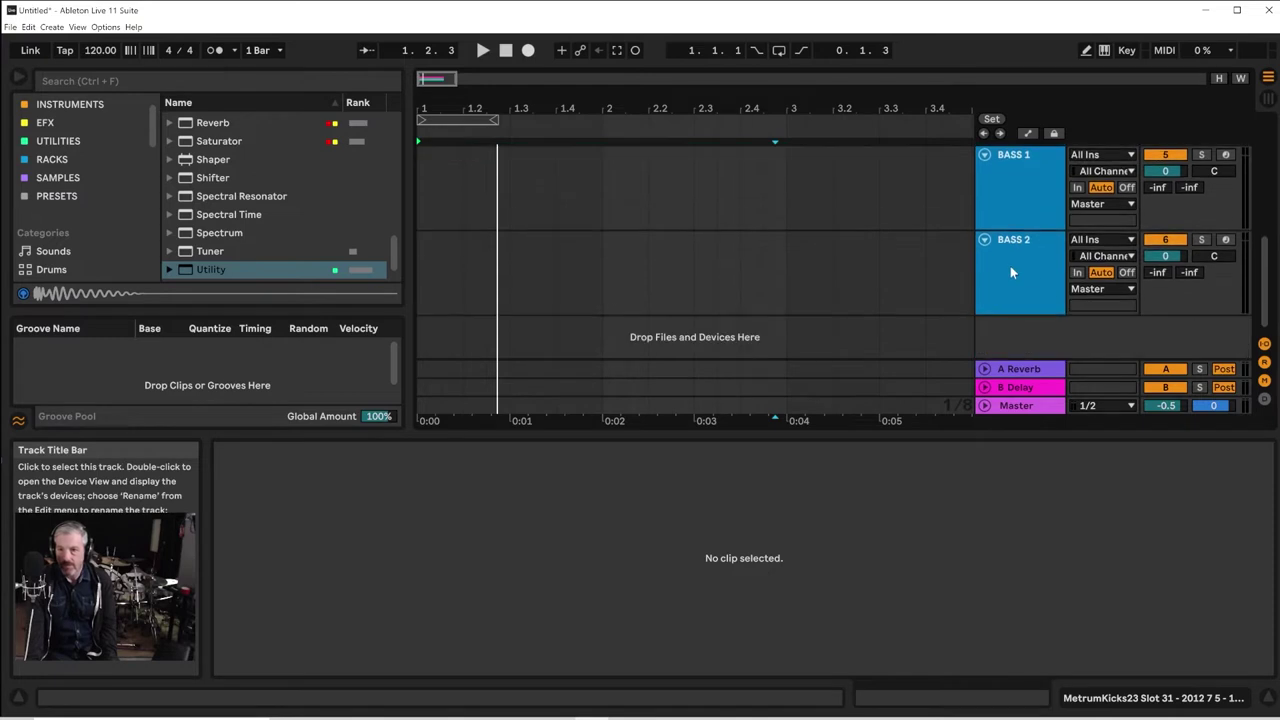
right_click(1002, 326)
click(1023, 351)
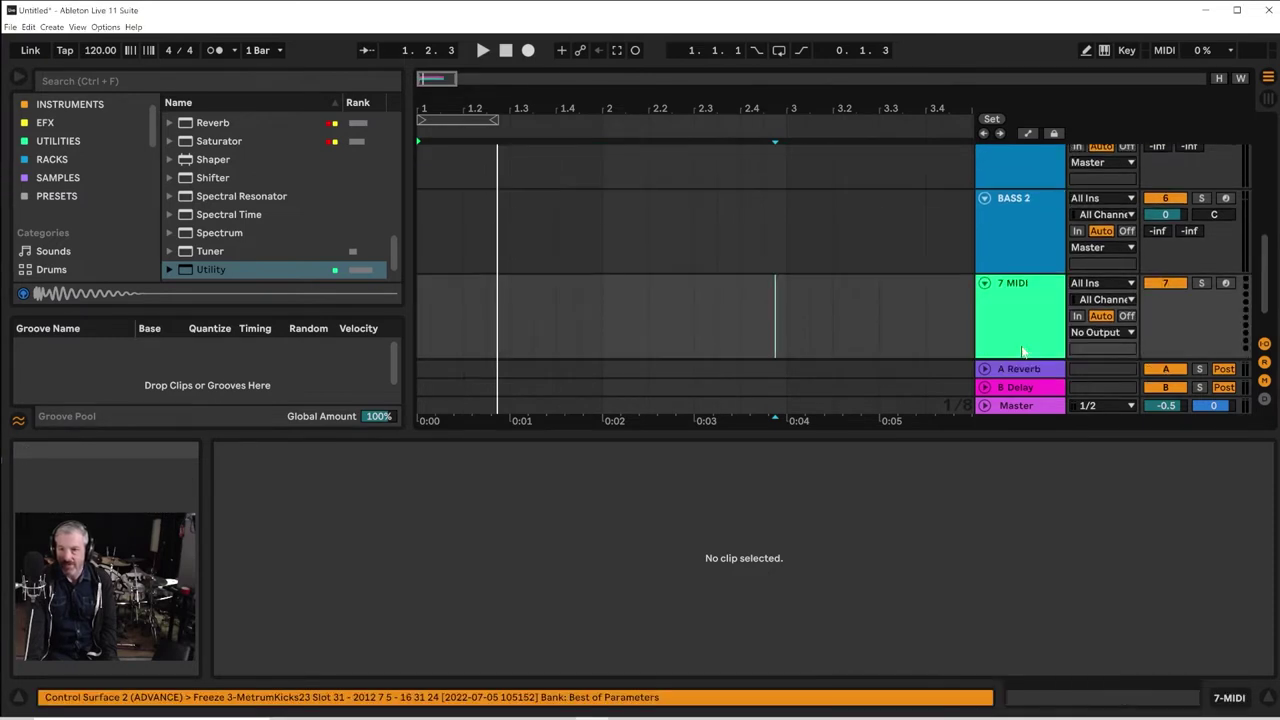
drag(1026, 322, 1032, 205)
scroll(1036, 252, up, 1)
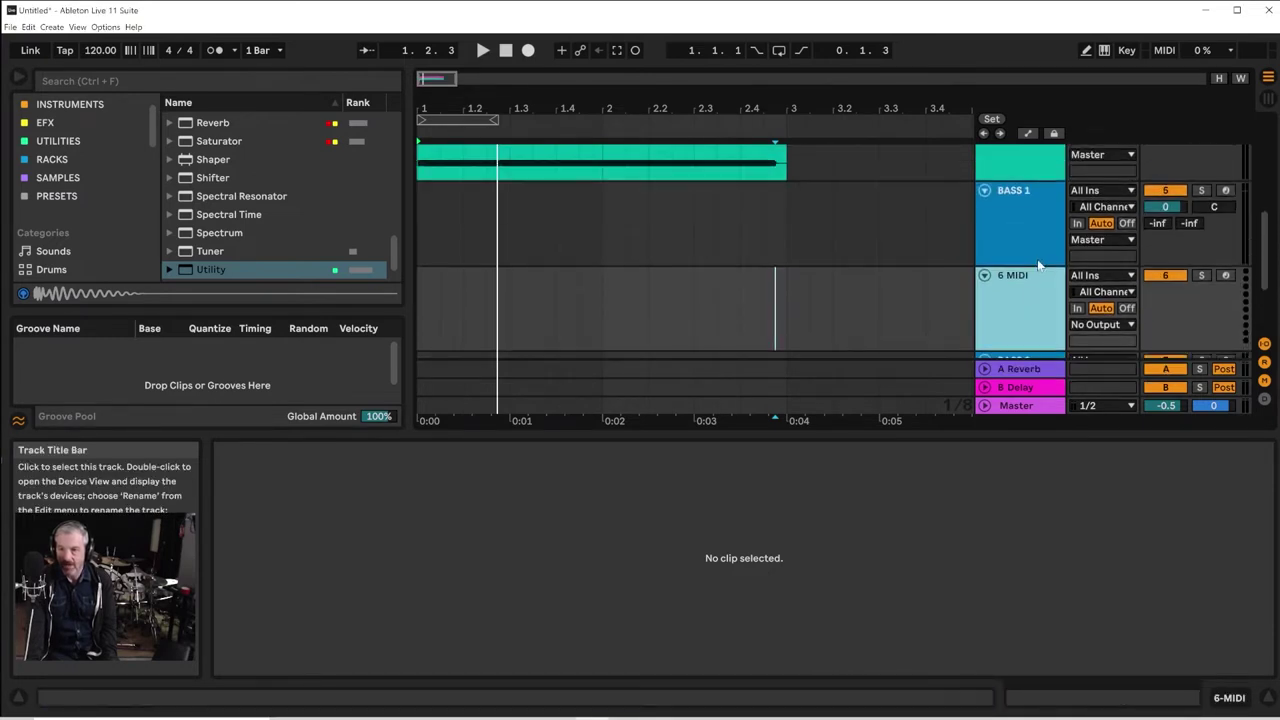
drag(1038, 274, 1028, 212)
scroll(1026, 215, up, 2)
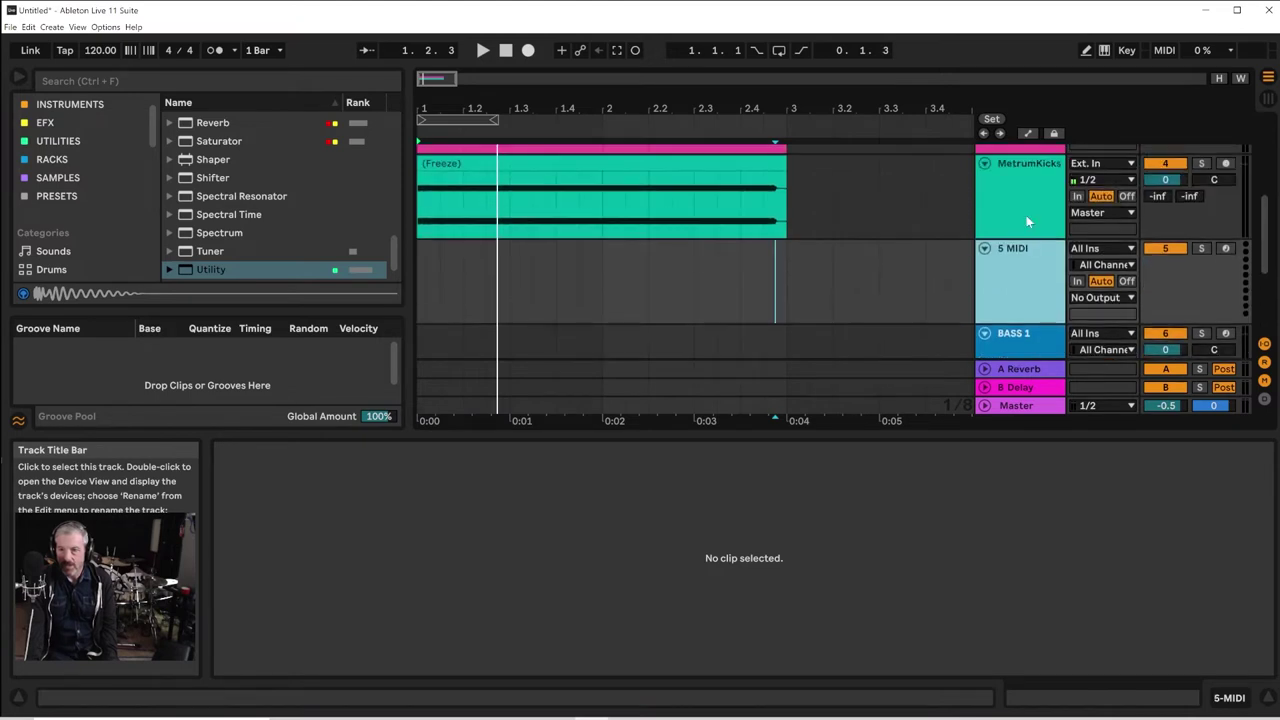
Rename the flattened MetrumKicks audio track as "sub note"
right_click(1042, 228)
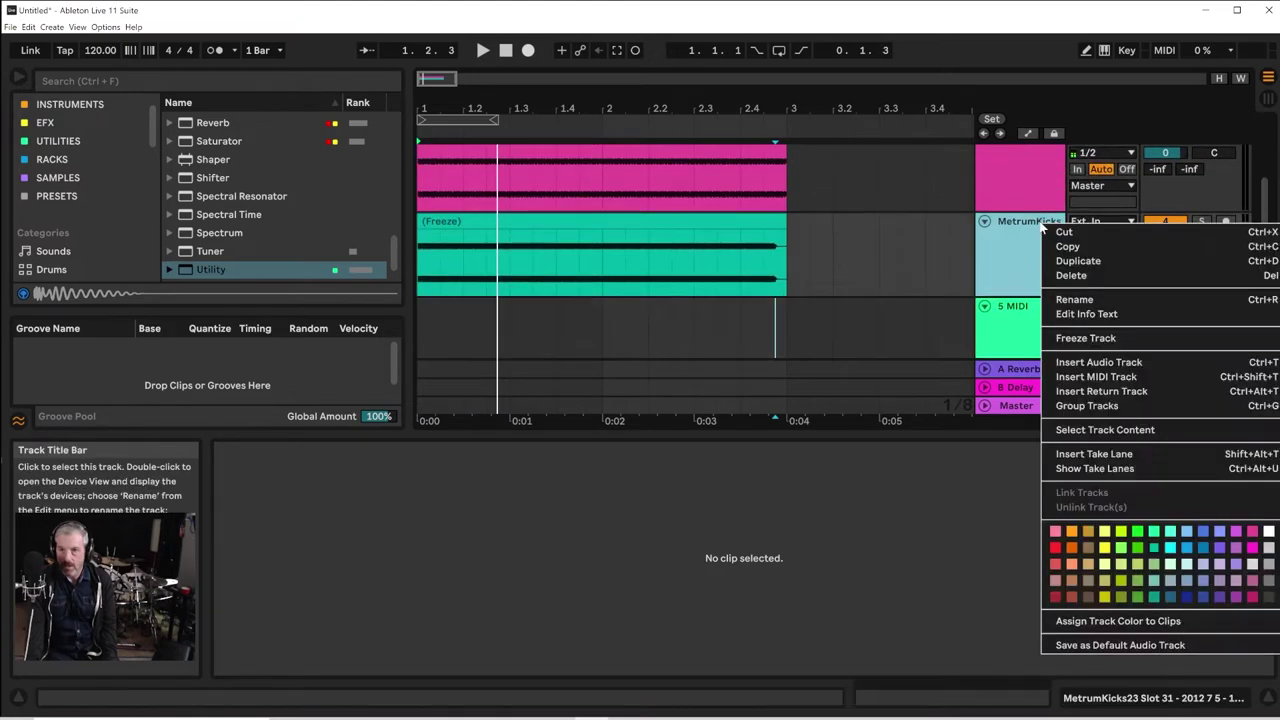
click(1072, 299)
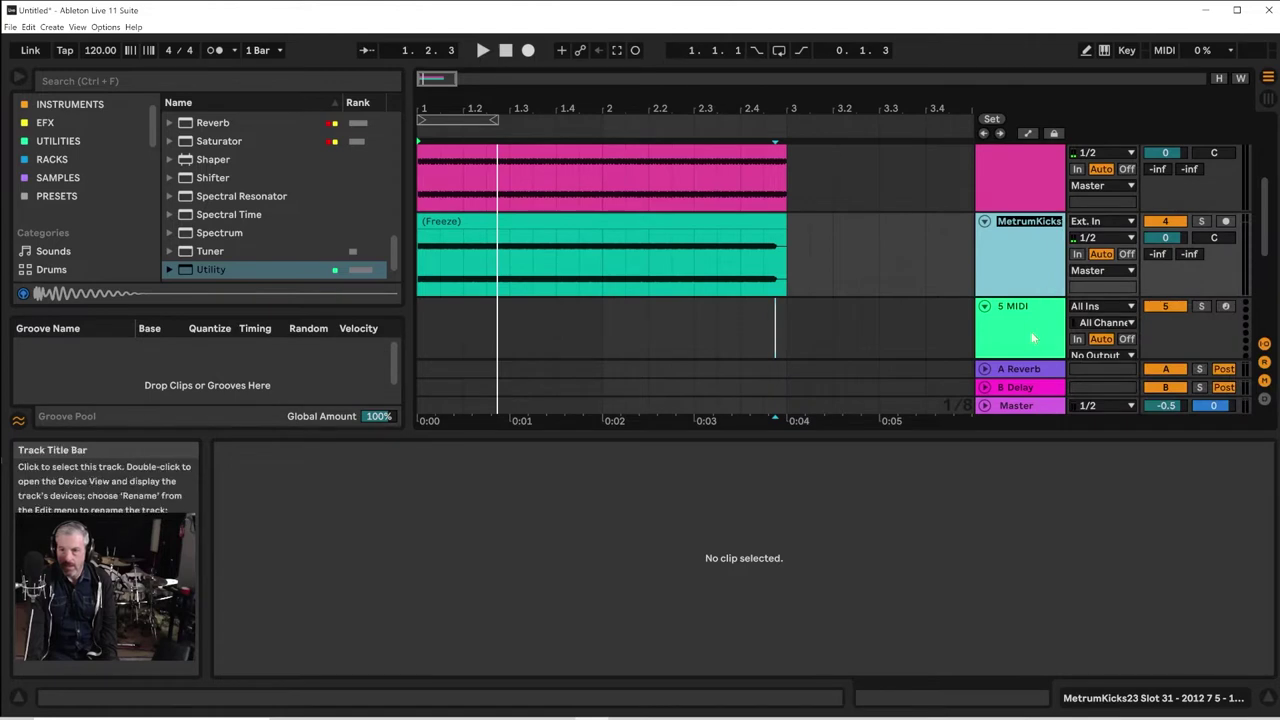
text(sub note)
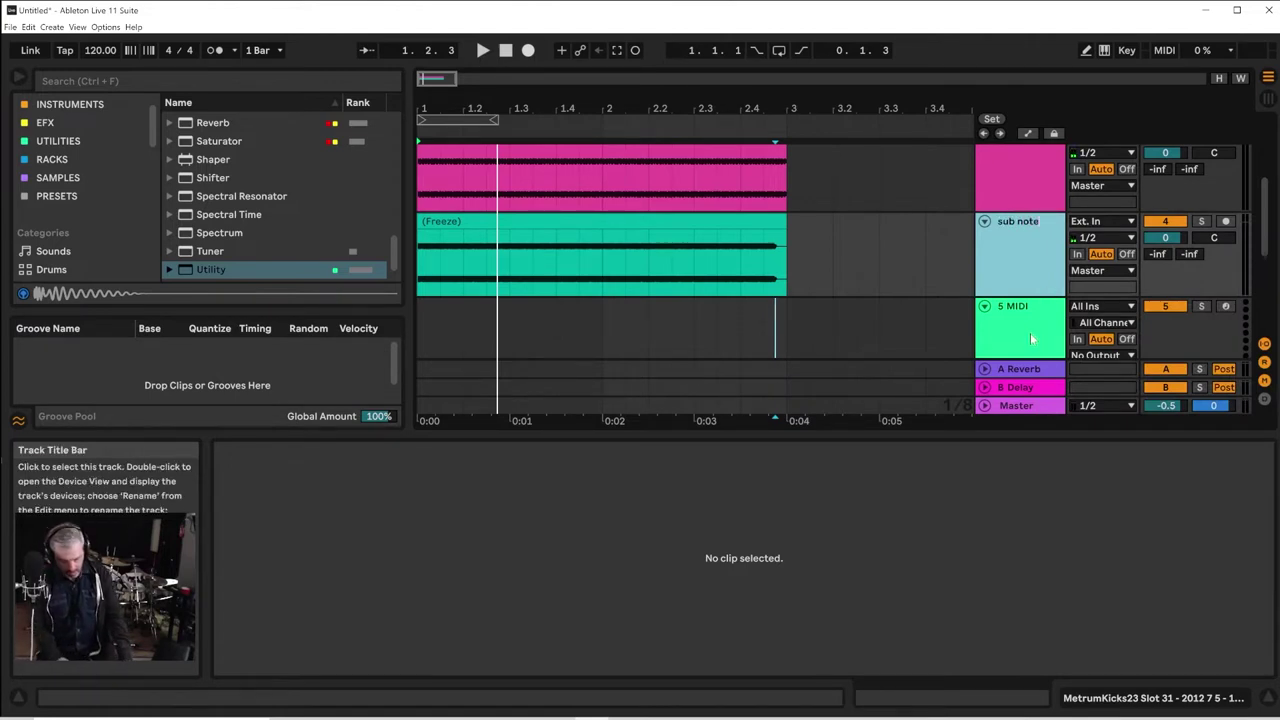
key(Return)
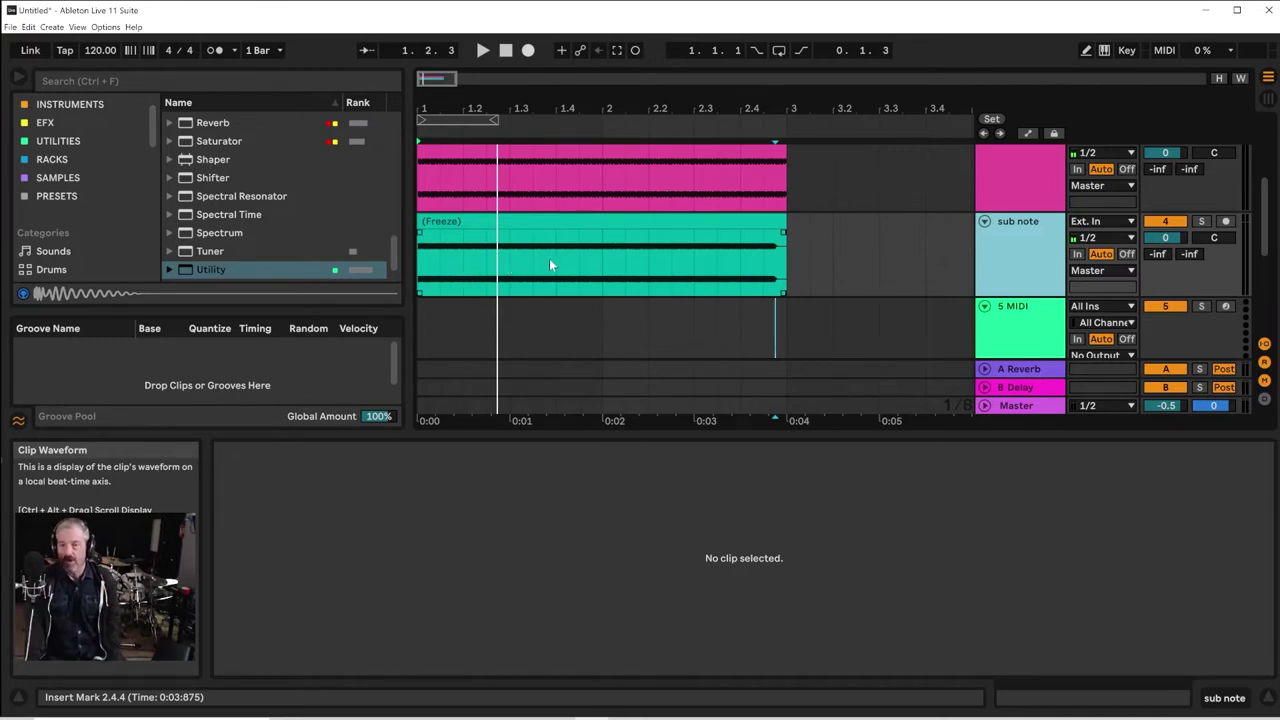
Listen to the sub note track soloed, stop playback and clear the solo
key(space)
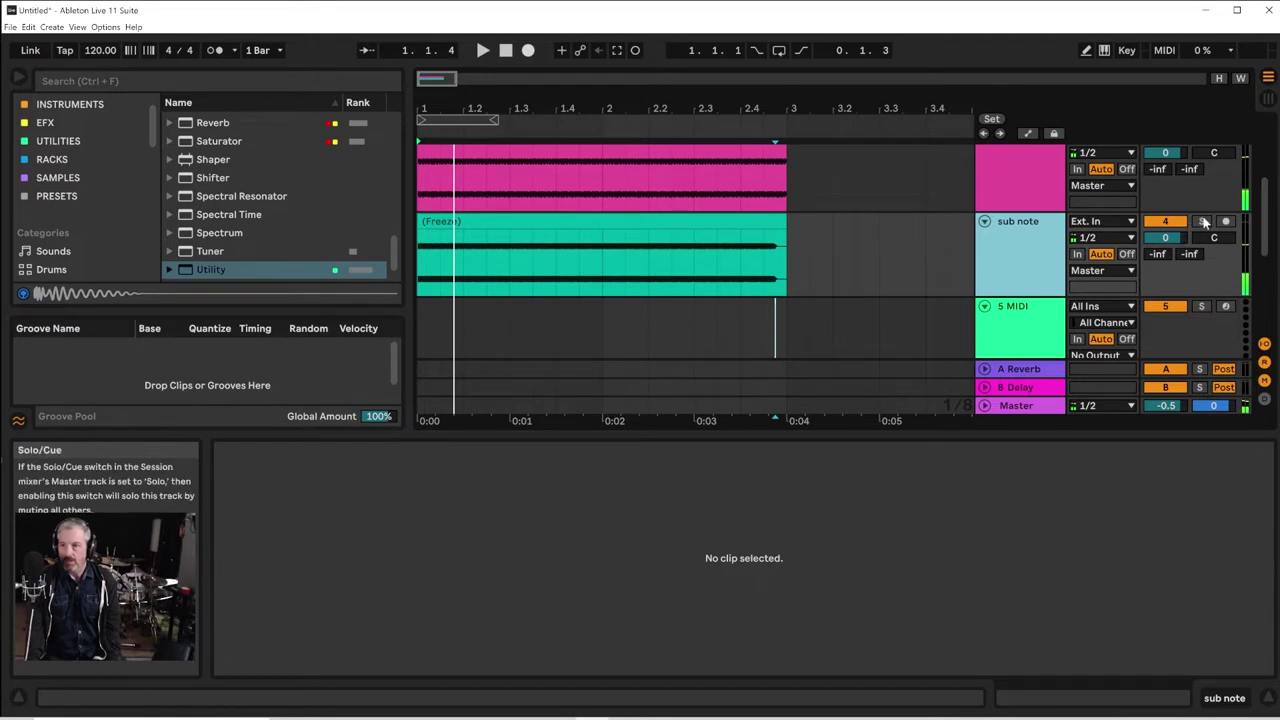
click(1204, 222)
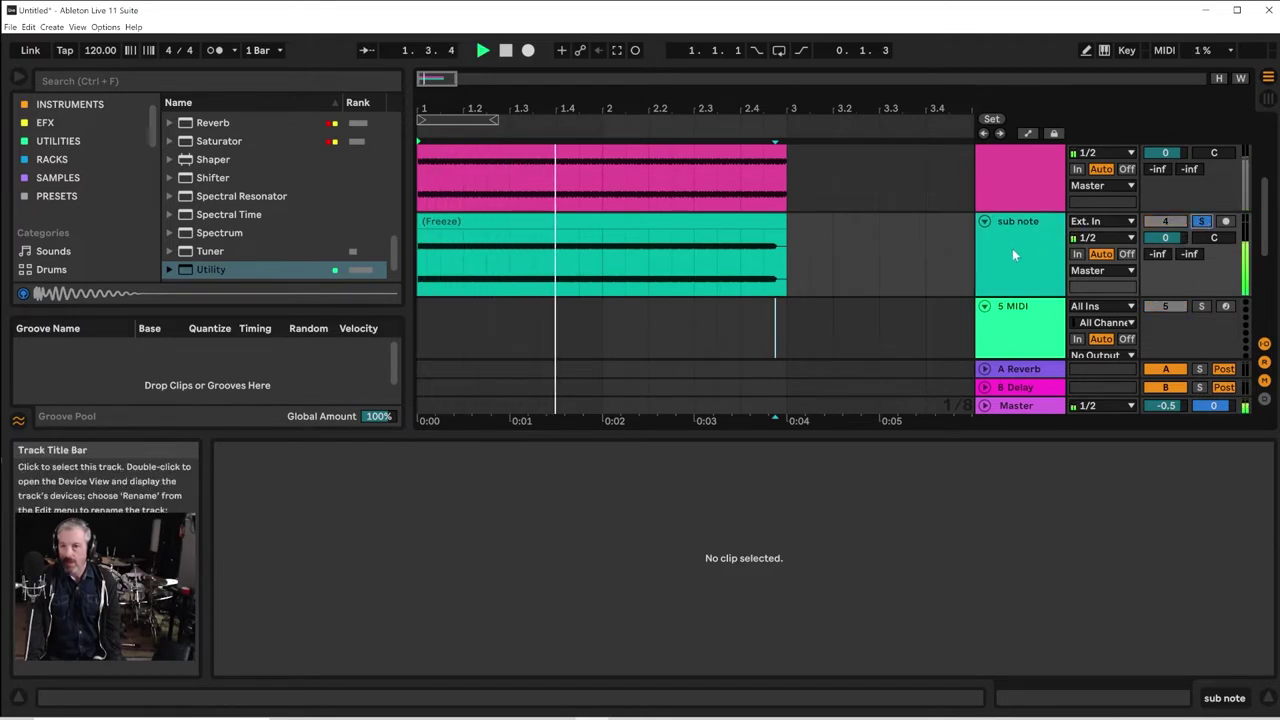
key(space)
scroll(1012, 249, down, 1)
click(1202, 203)
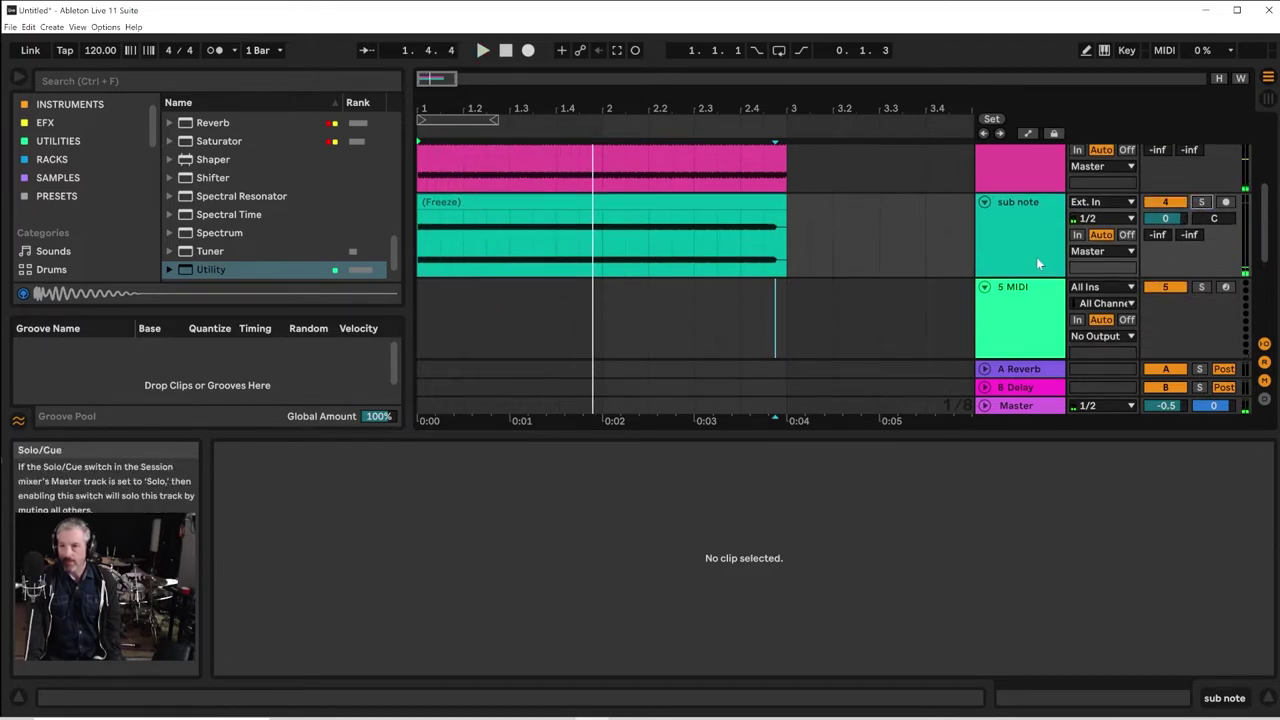
Load the sub note track's frozen clip into a Simpler on the 5 MIDI track and set its sample gain to 11 dB
scroll(1037, 263, down, 2)
scroll(1030, 292, down, 1)
scroll(1051, 270, up, 1)
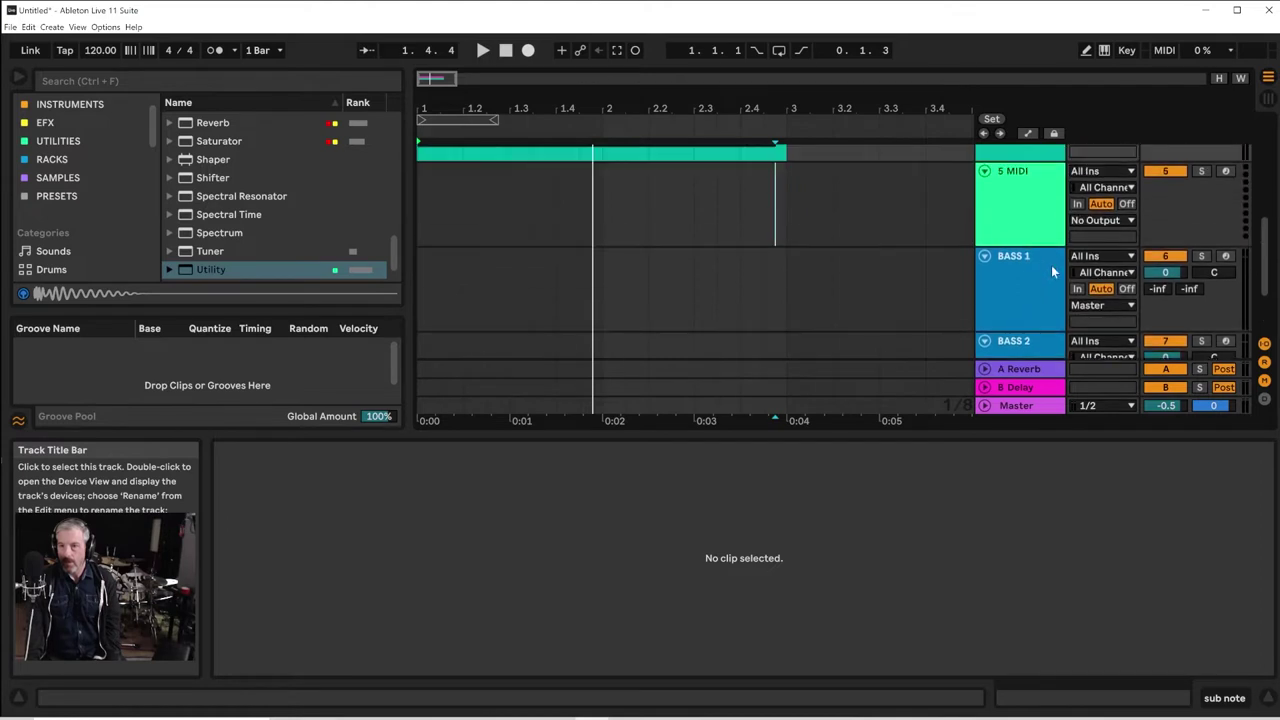
click(1024, 207)
scroll(1022, 205, up, 1)
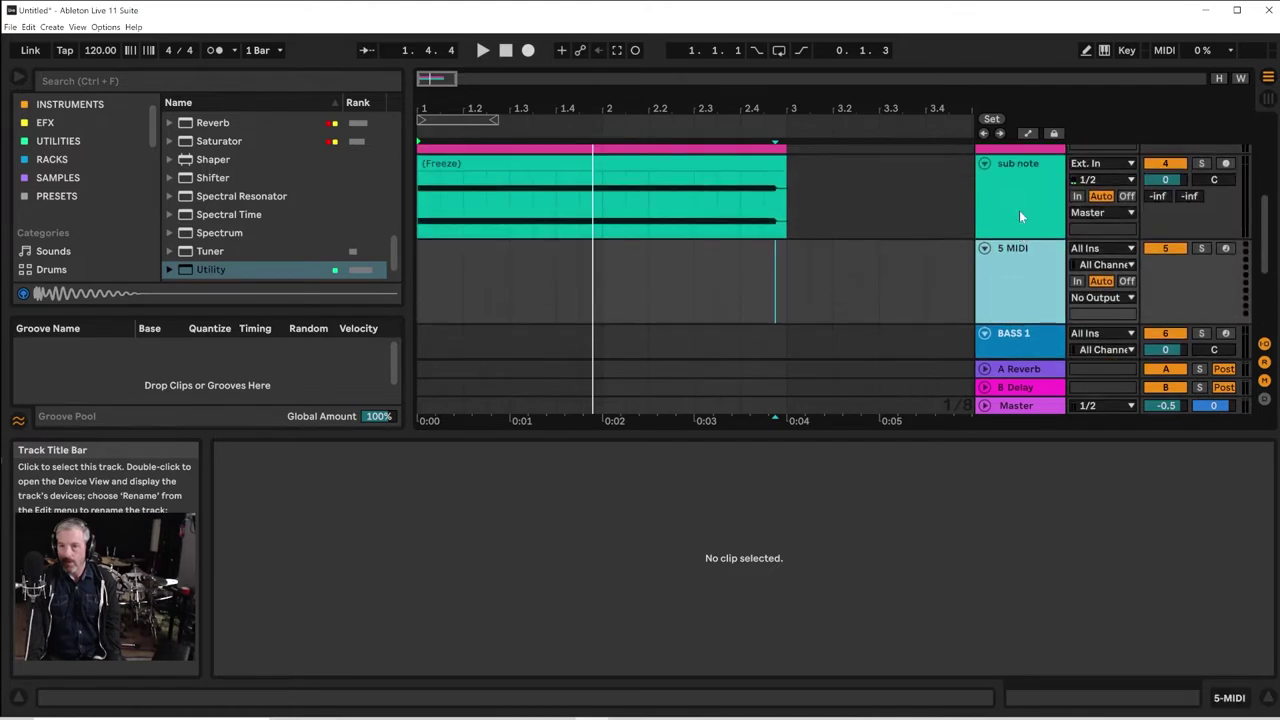
double_click(1043, 295)
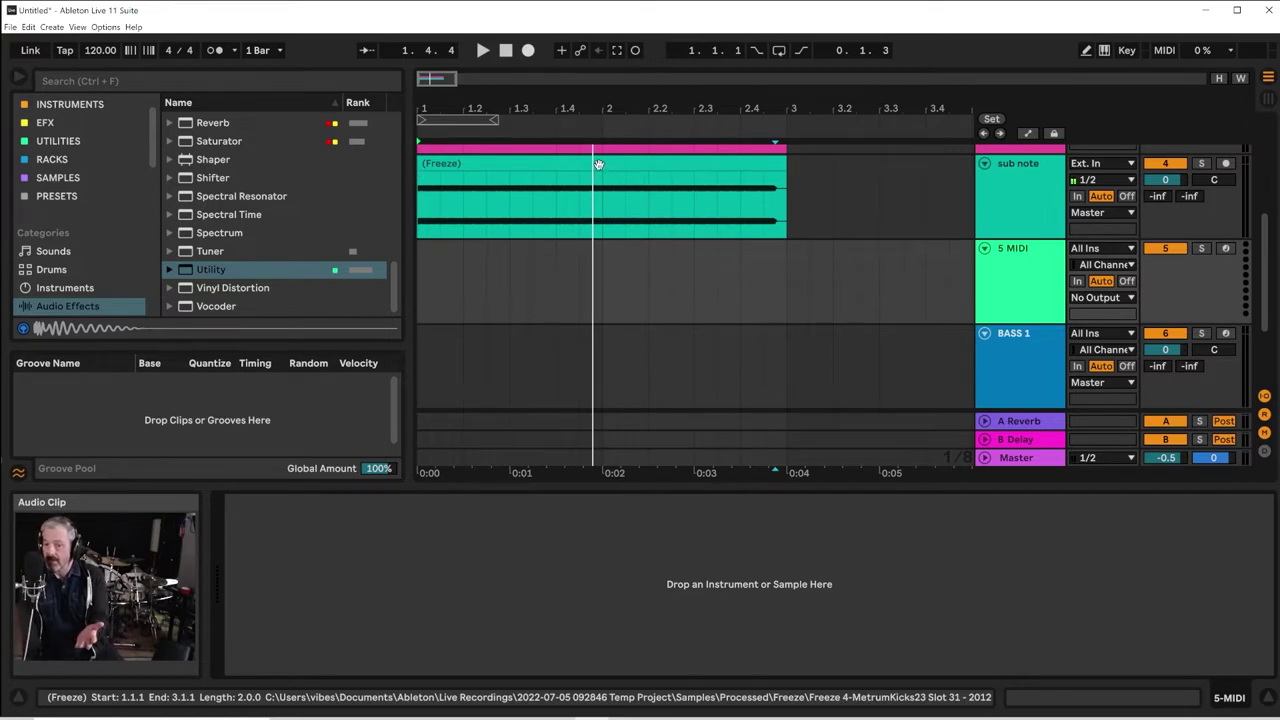
mouse_move(598, 163)
mouse_down()
mouse_move(602, 270)
mouse_move(551, 609)
mouse_up()
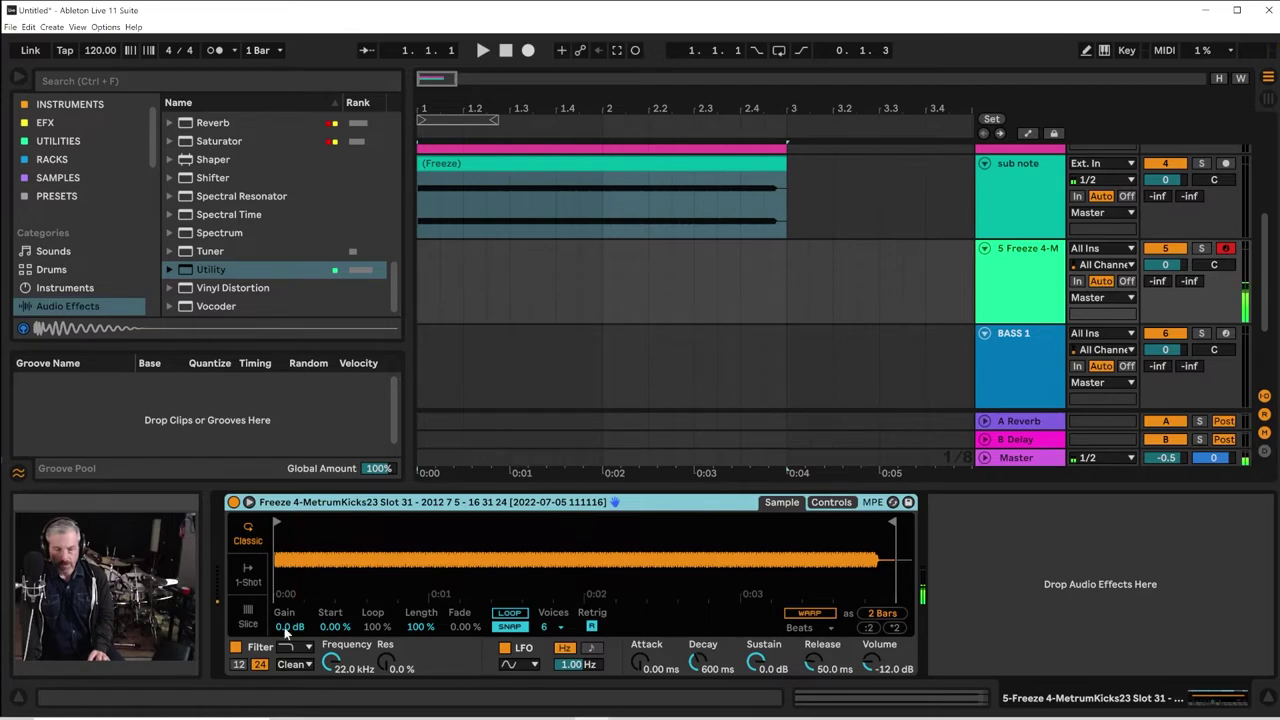
drag(284, 627, 284, 585)
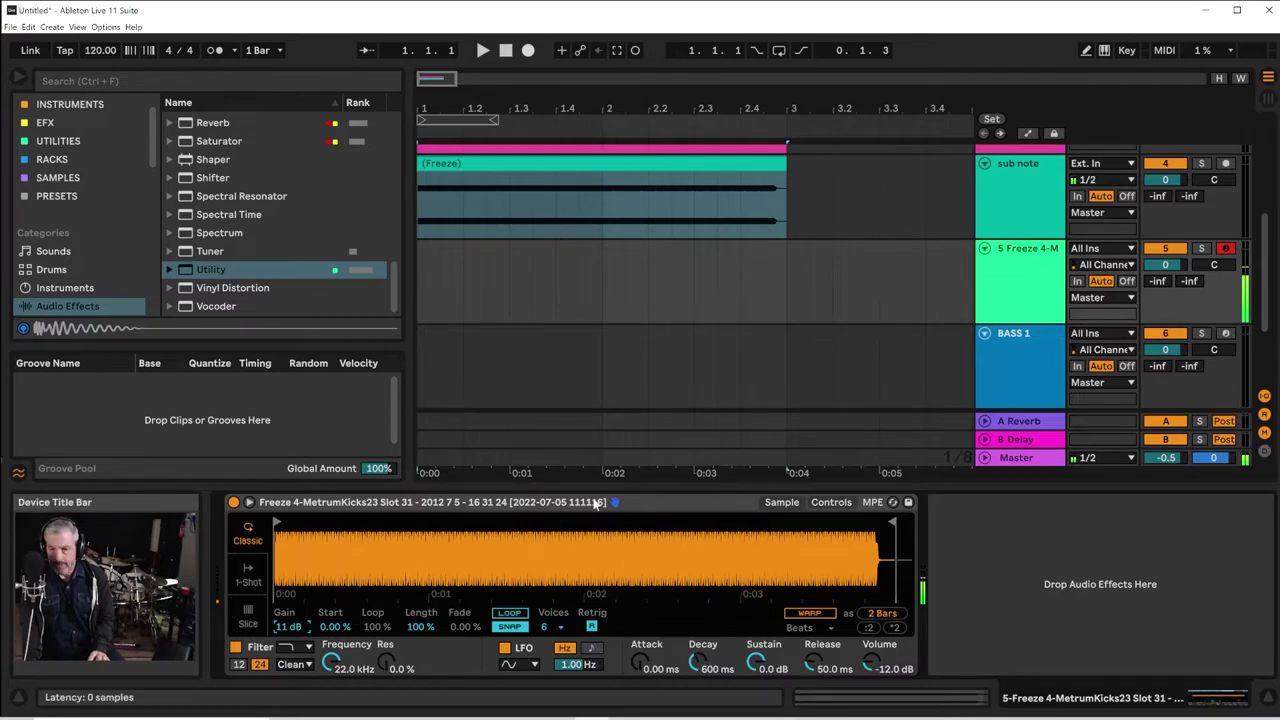
Set the Simpler filter's cutoff to 1.78 kHz and its circuit type to MS2, with 3.05 dB of drive
click(831, 502)
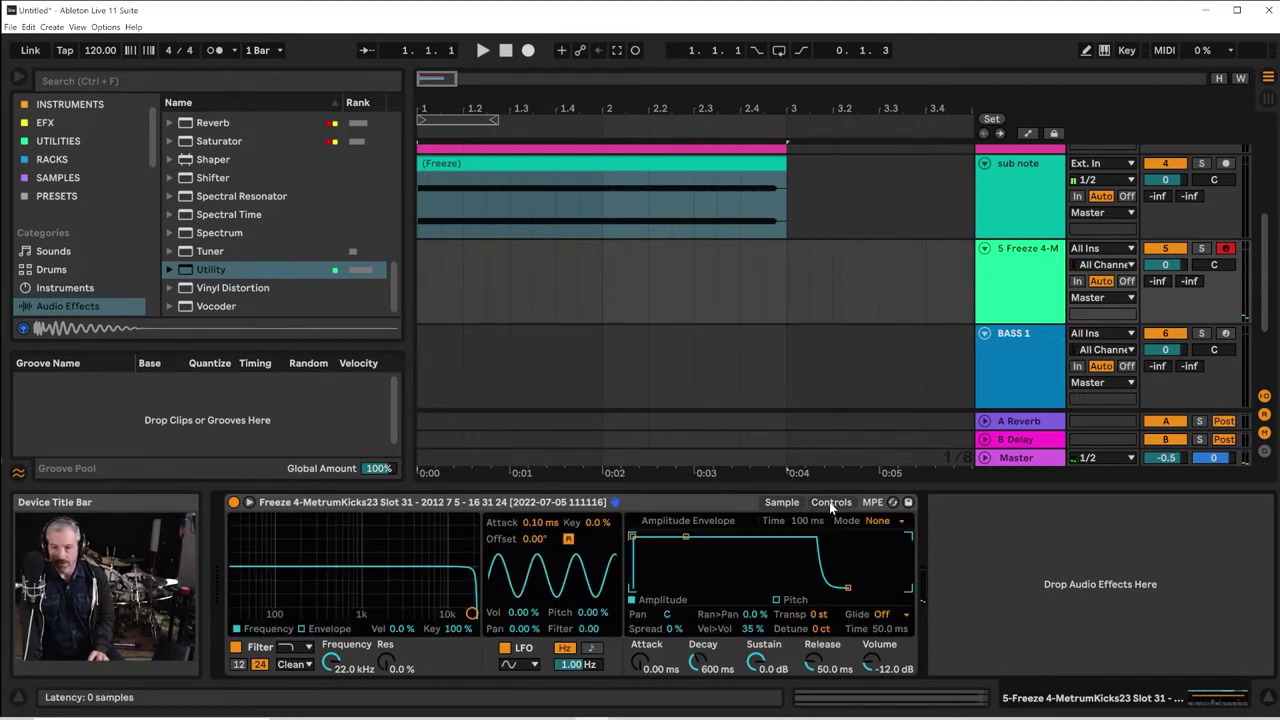
drag(472, 613, 382, 613)
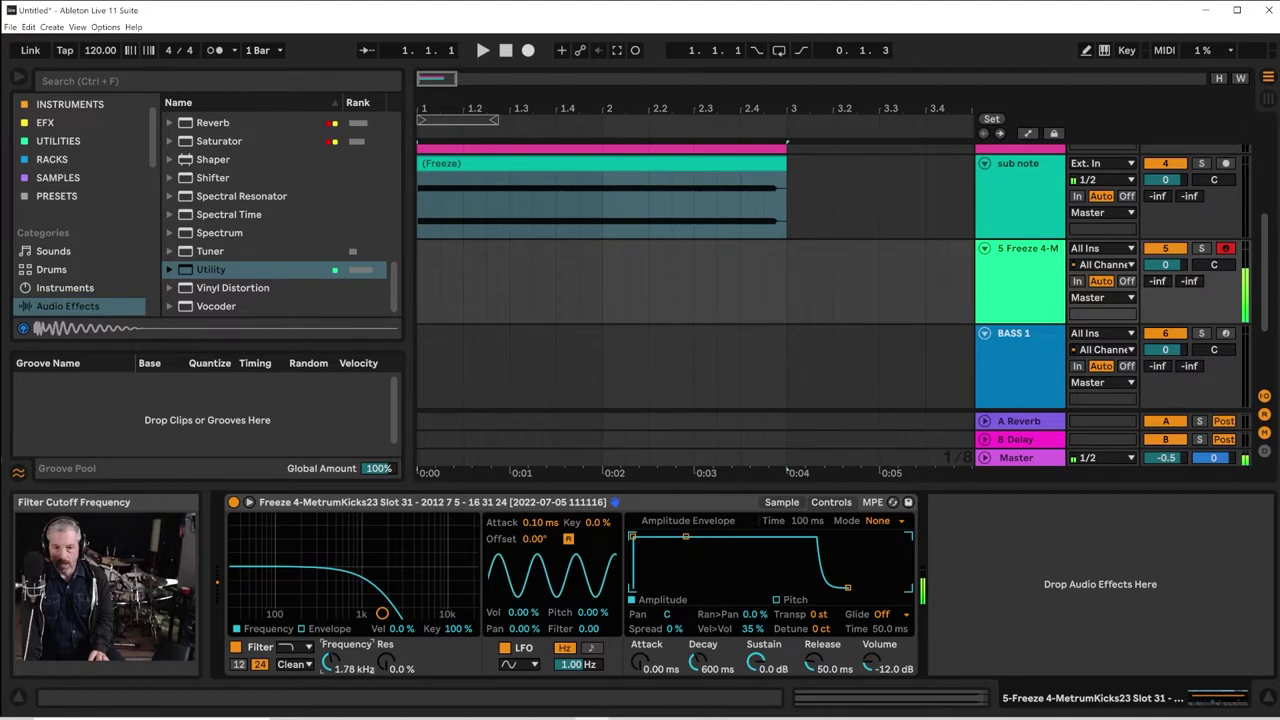
click(303, 664)
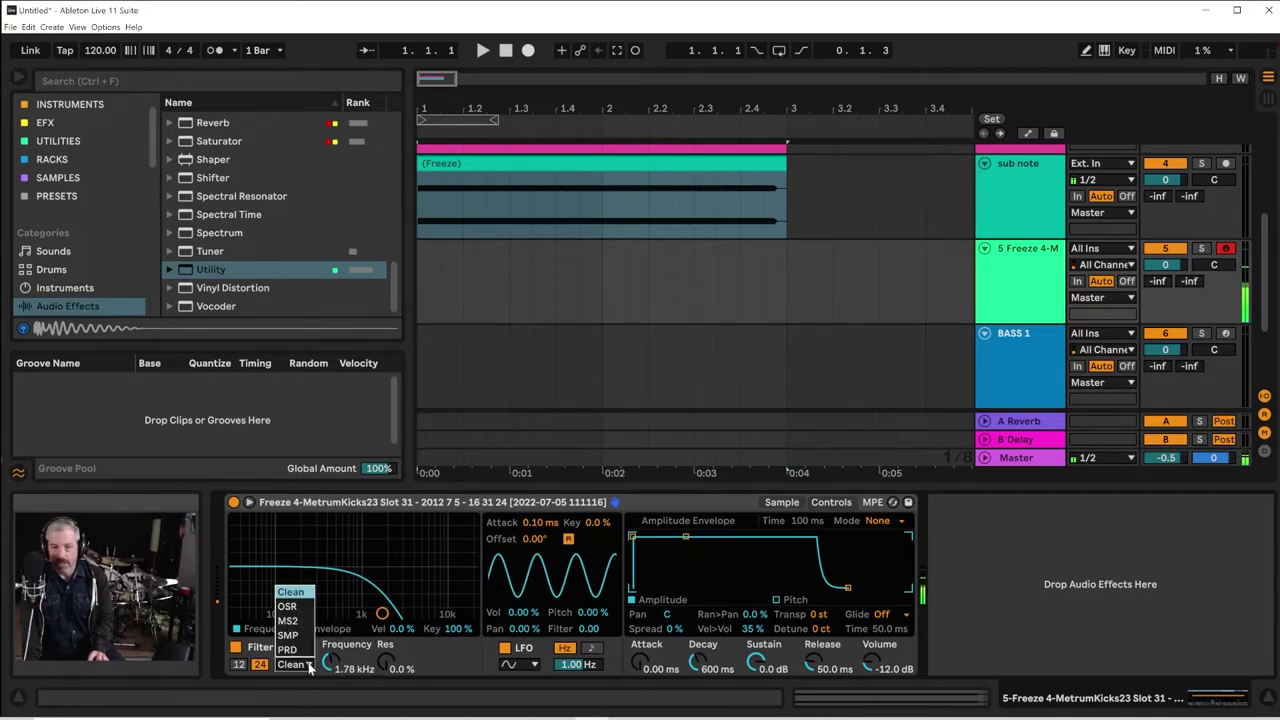
click(307, 622)
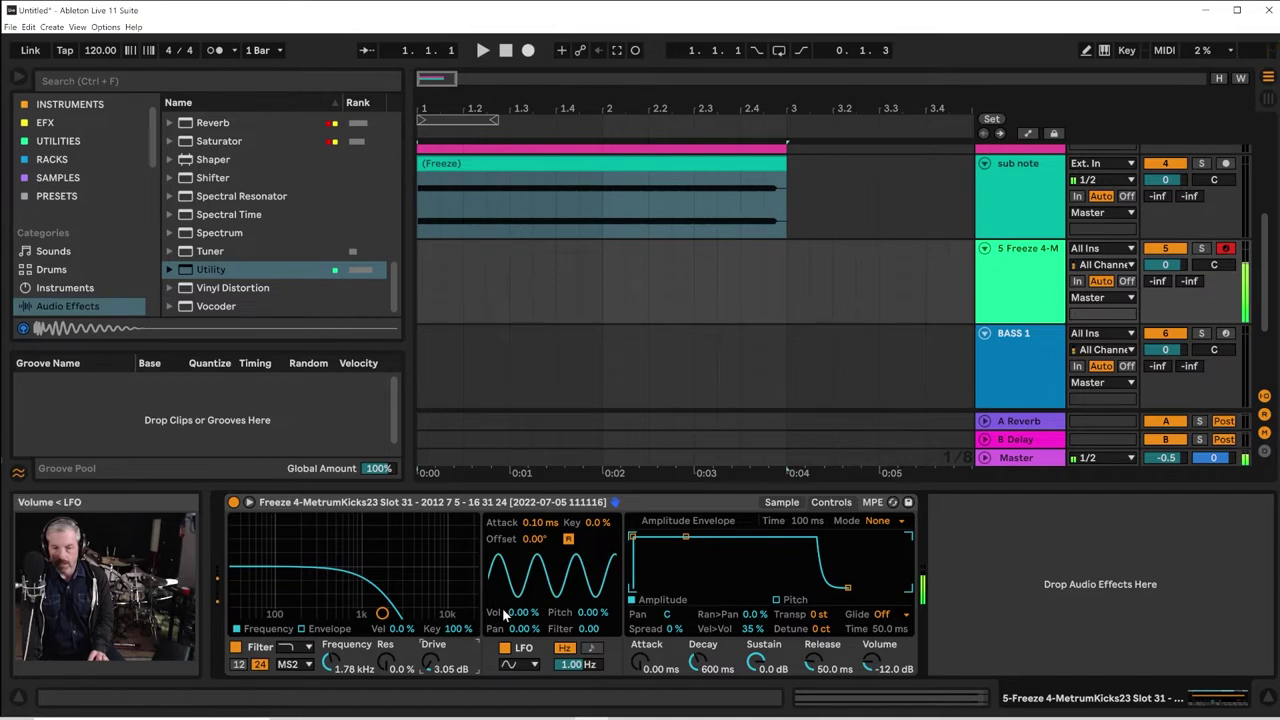
Set the Simpler's amplitude envelope attack to 0.22 ms and turn off its LFO
drag(632, 541, 638, 538)
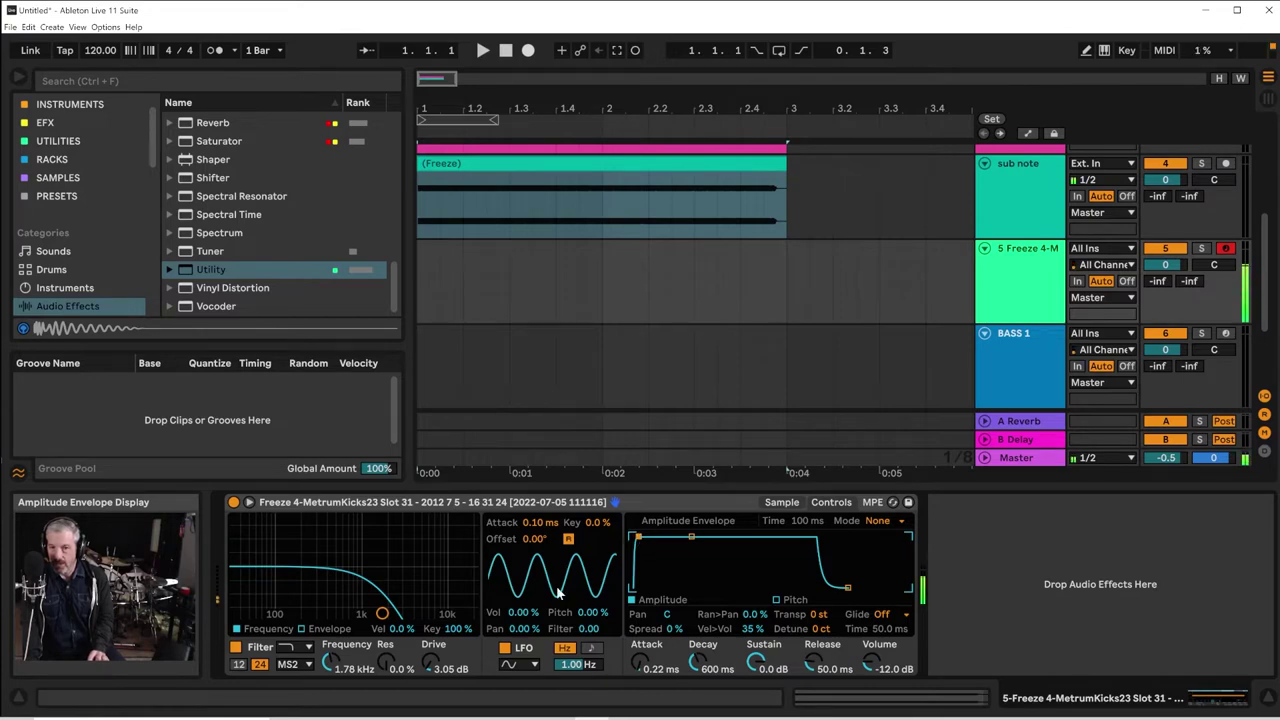
click(503, 650)
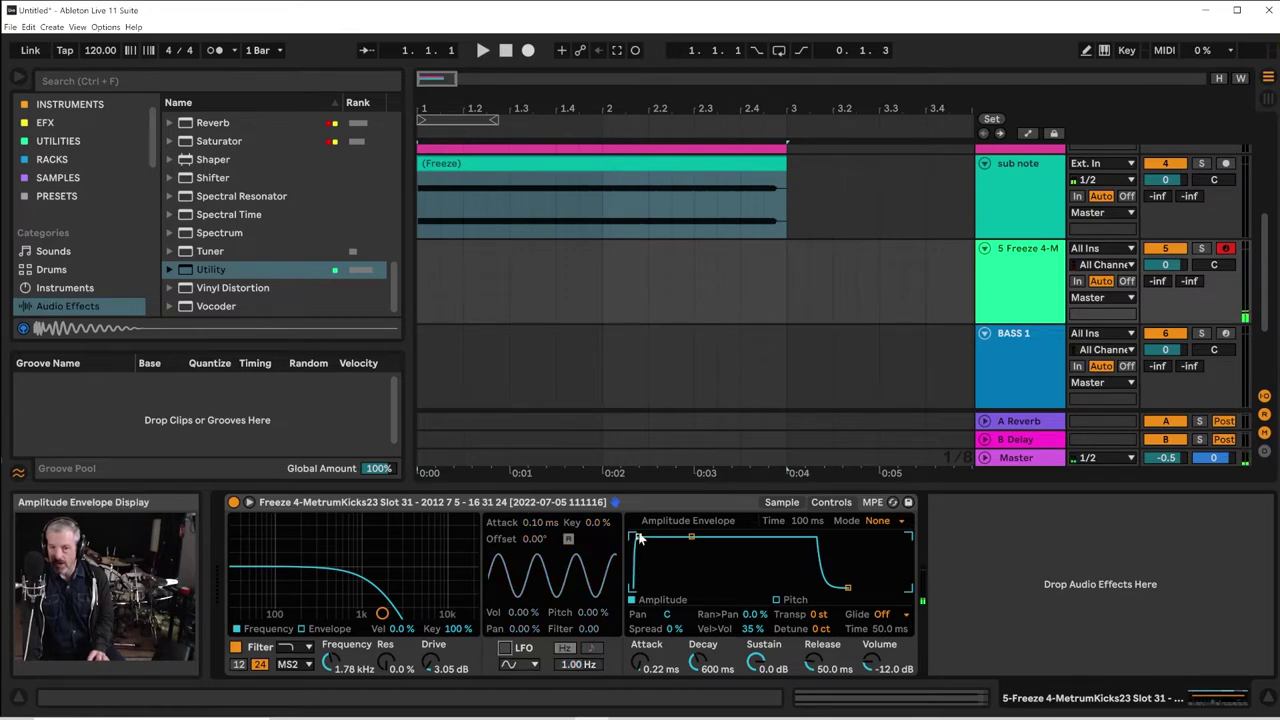
Set the Simpler's amplitude envelope attack to 0.32 ms and volume to -6.86 dB, and add a Drum Buss after it
drag(637, 538, 643, 537)
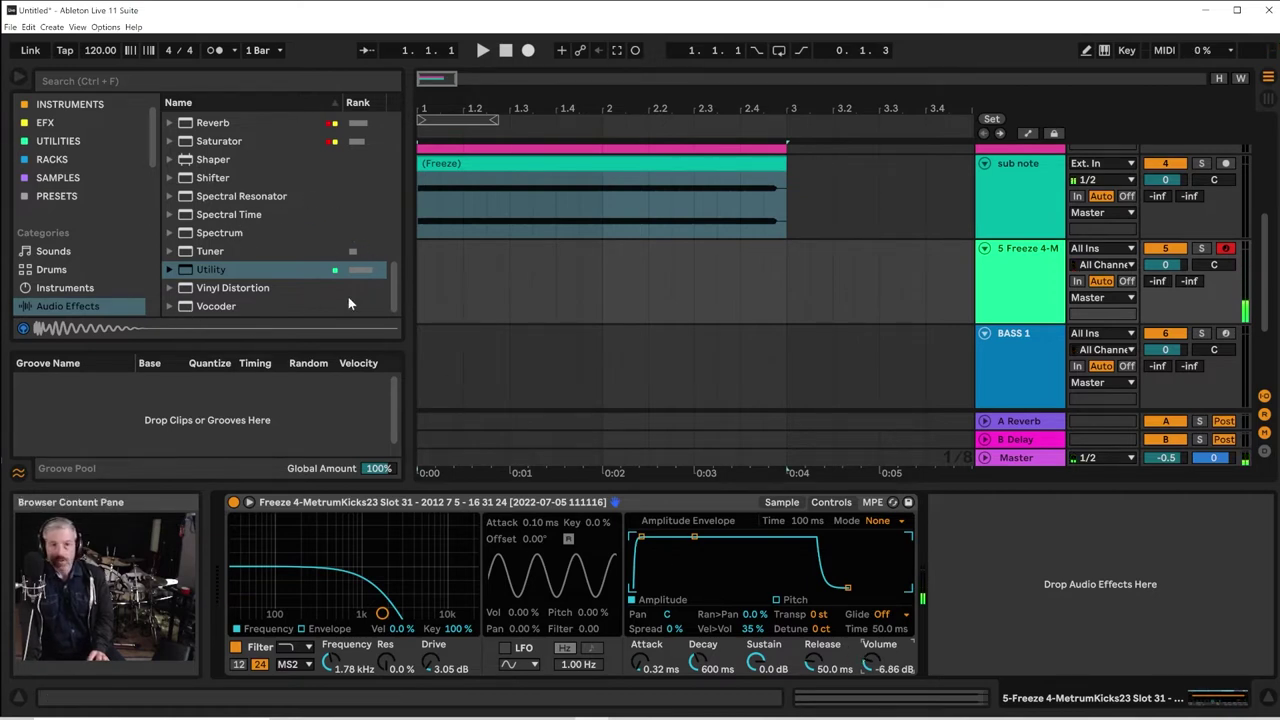
drag(390, 287, 369, 111)
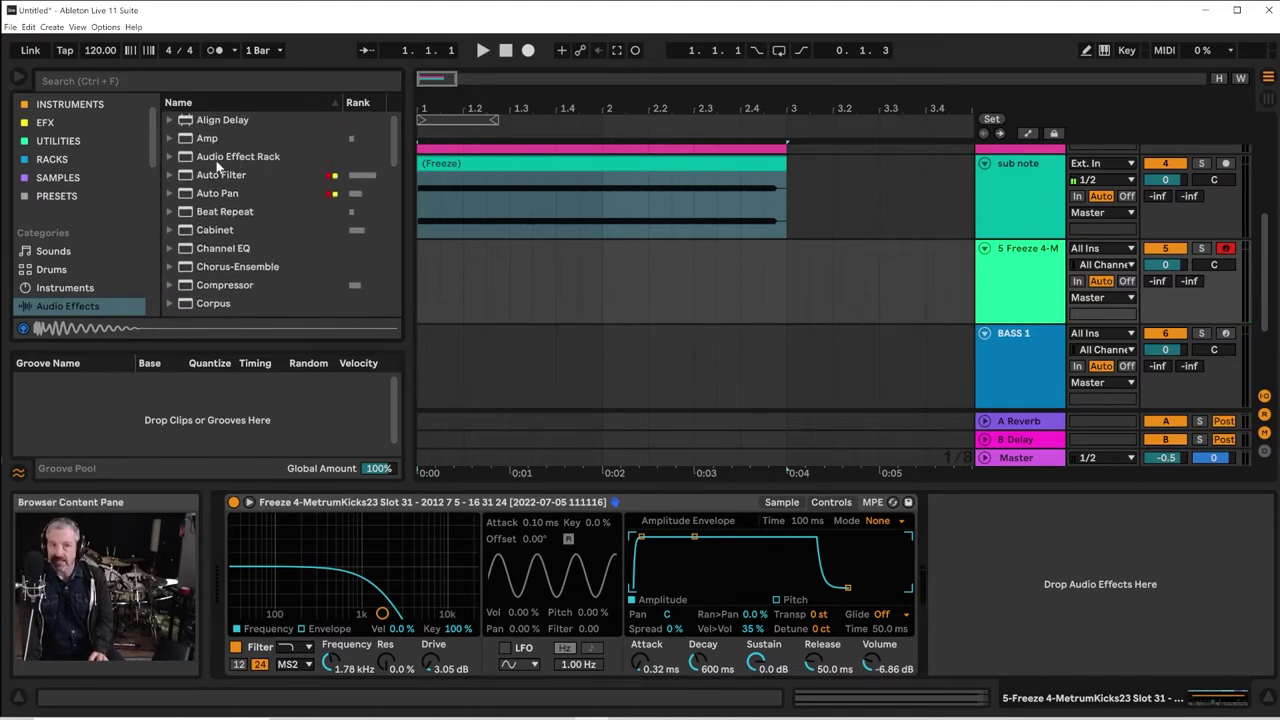
scroll(210, 180, down, 4)
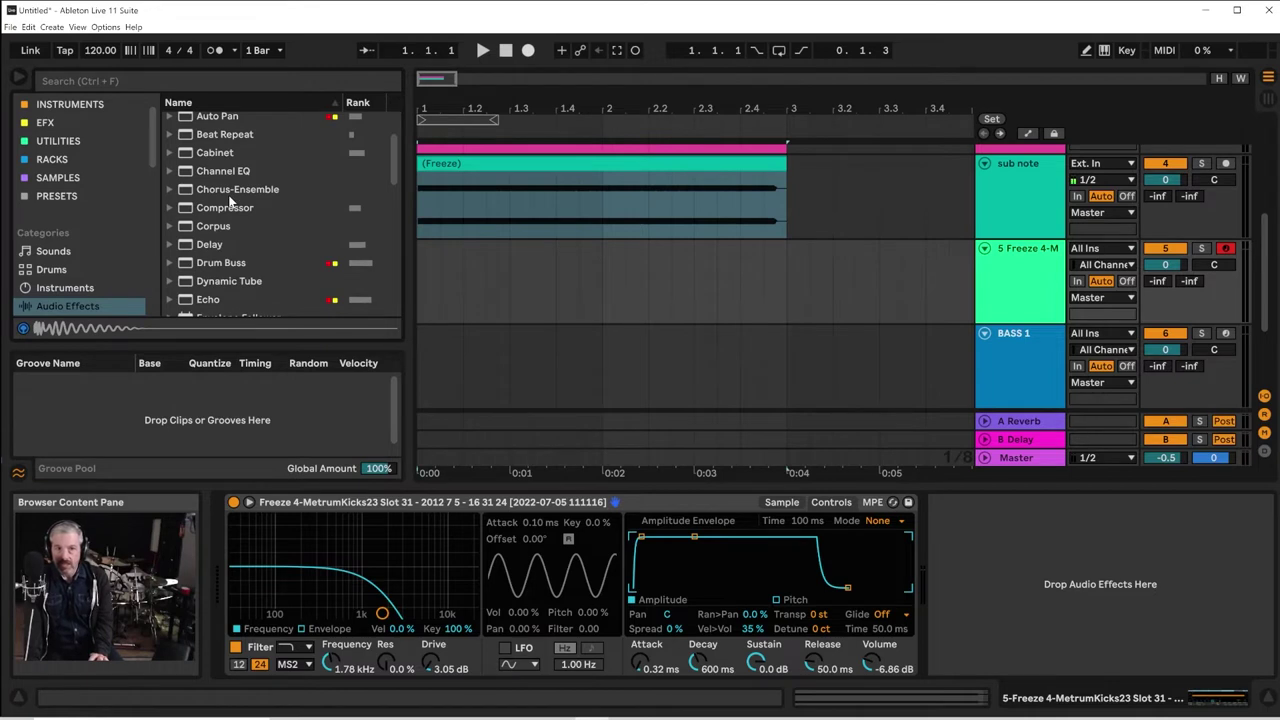
click(231, 266)
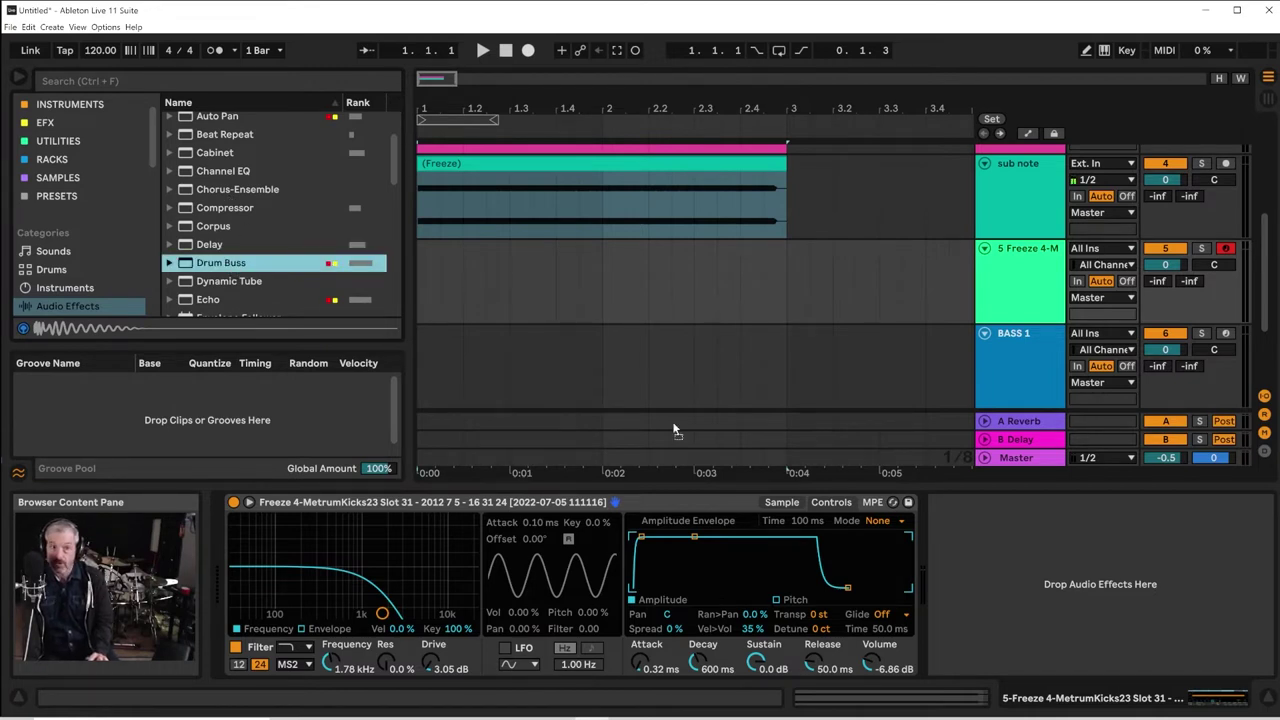
drag(675, 430, 1048, 537)
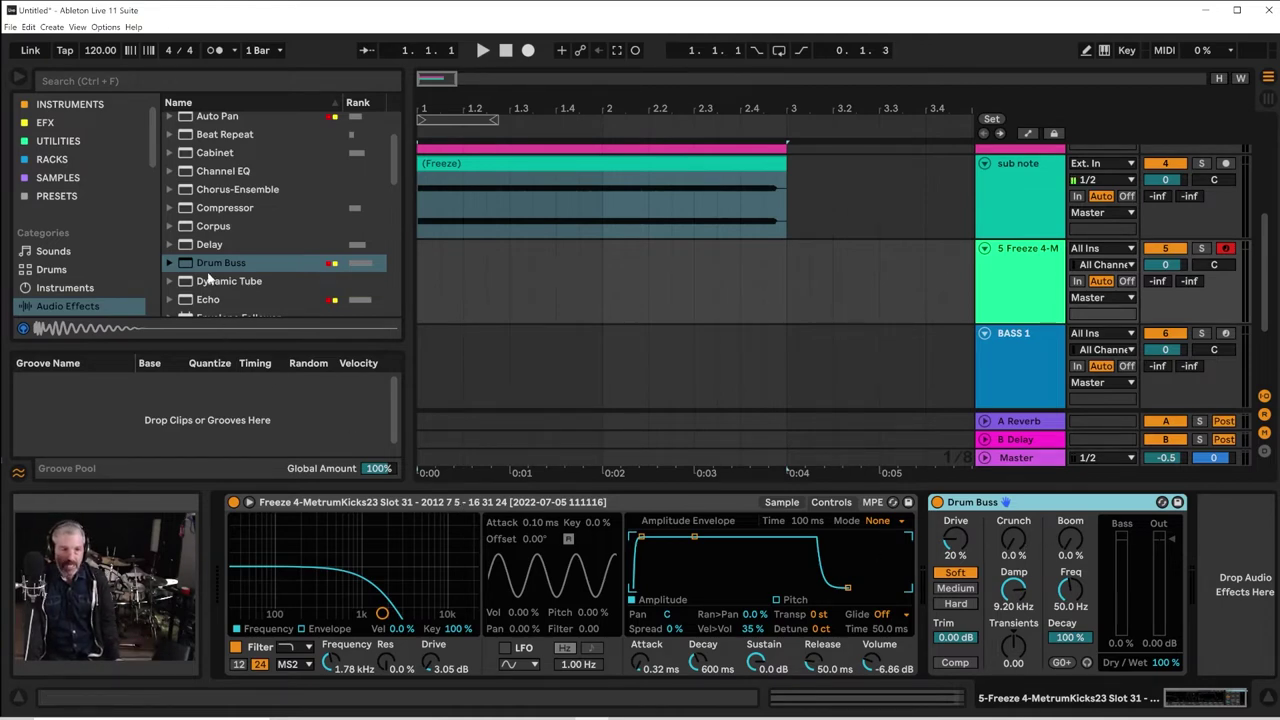
Add a Tuner after the Drum Buss in the Simpler track's device chain
drag(400, 156, 401, 239)
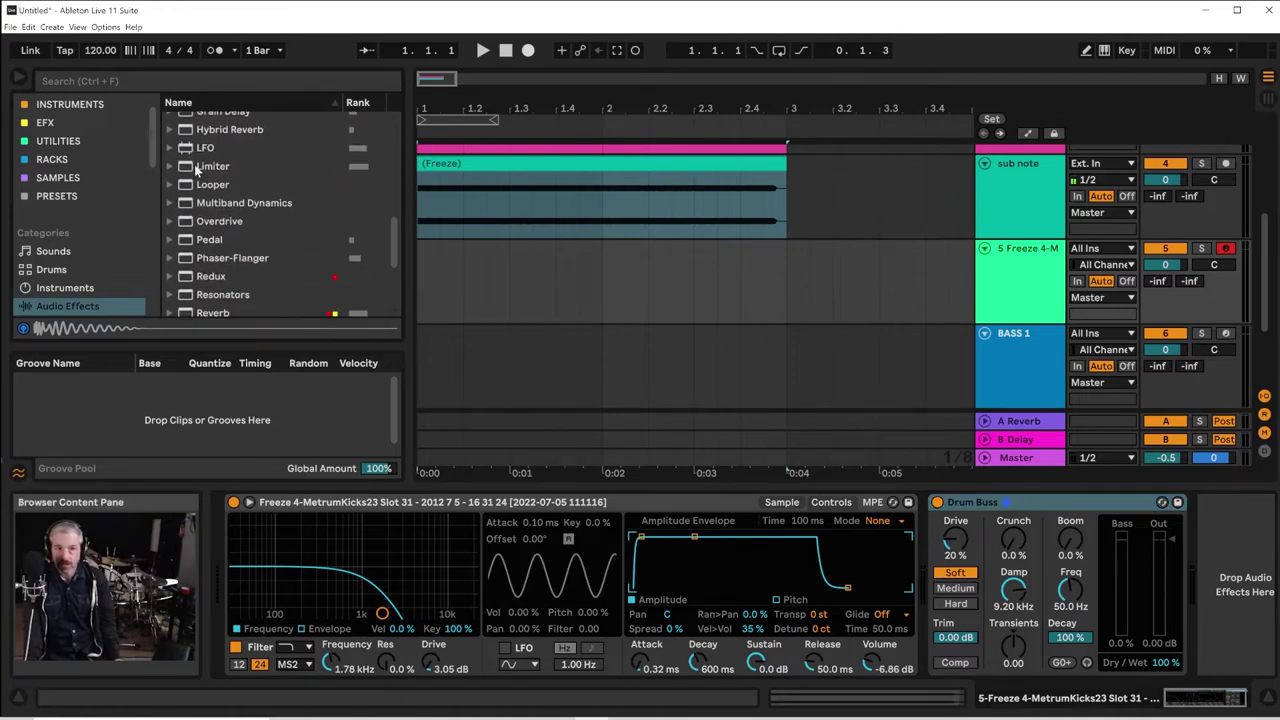
scroll(209, 271, down, 2)
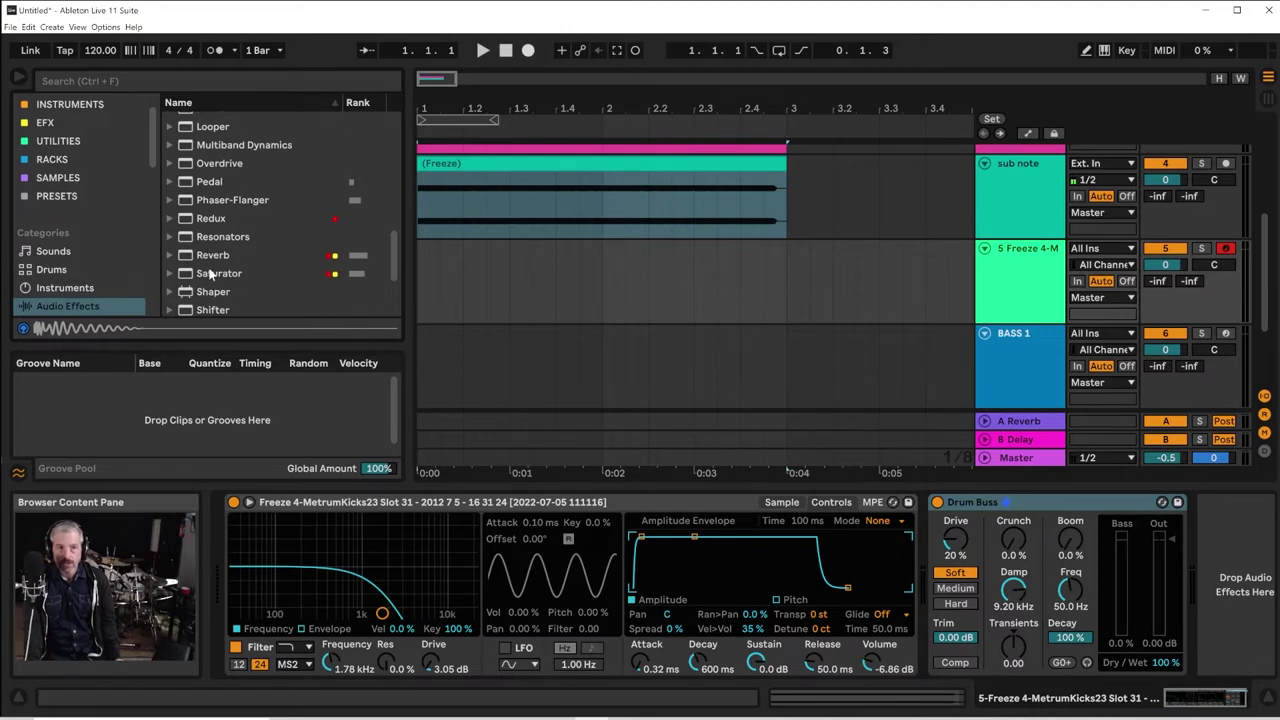
scroll(209, 273, down, 3)
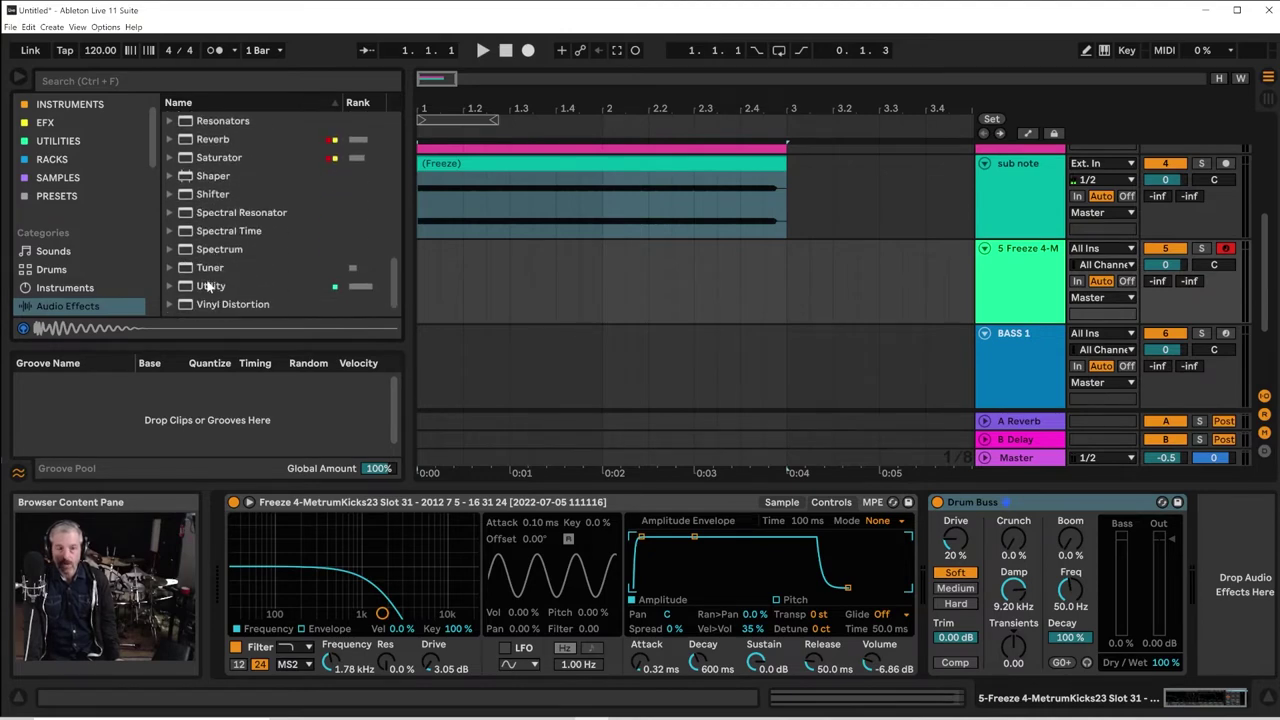
drag(210, 272, 264, 276)
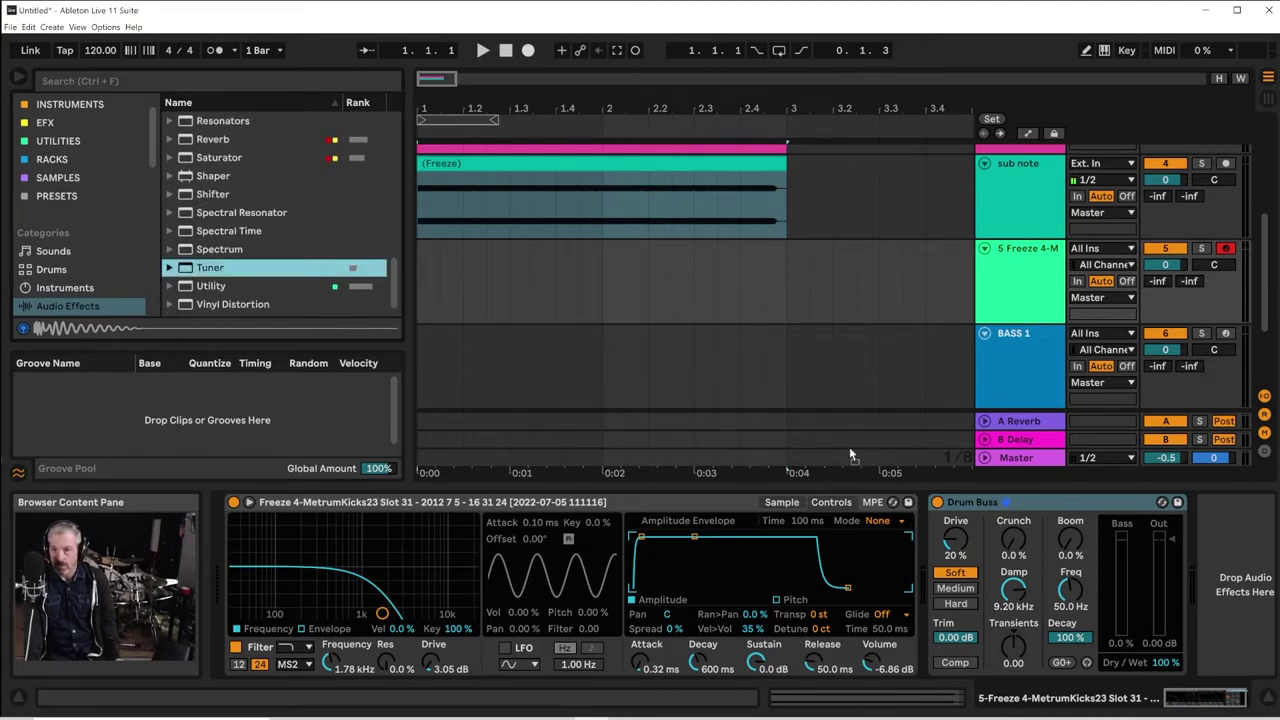
mouse_move(850, 454)
mouse_down()
mouse_move(1154, 550)
mouse_move(1201, 544)
mouse_up()
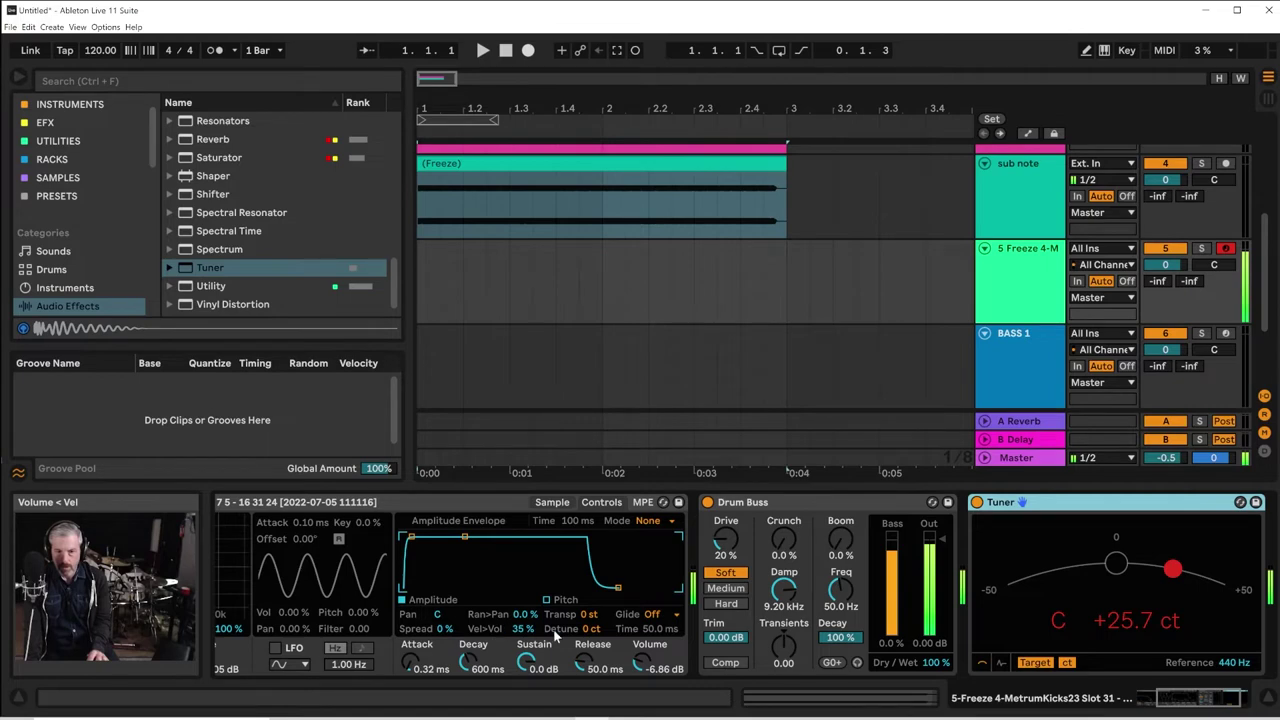
Tune the Simpler against the Tuner by setting its detune to -26 ct
mouse_move(592, 628)
mouse_down()
mouse_move(592, 659)
mouse_move(591, 629)
mouse_up()
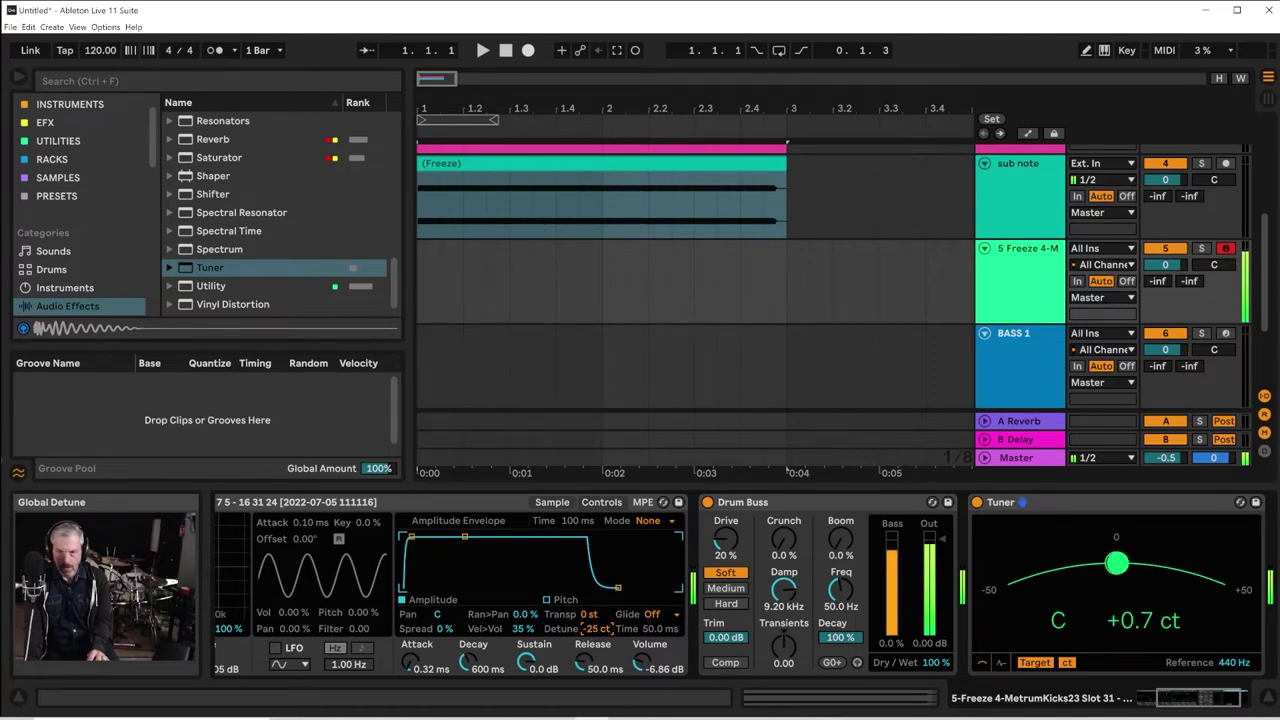
drag(597, 628, 597, 634)
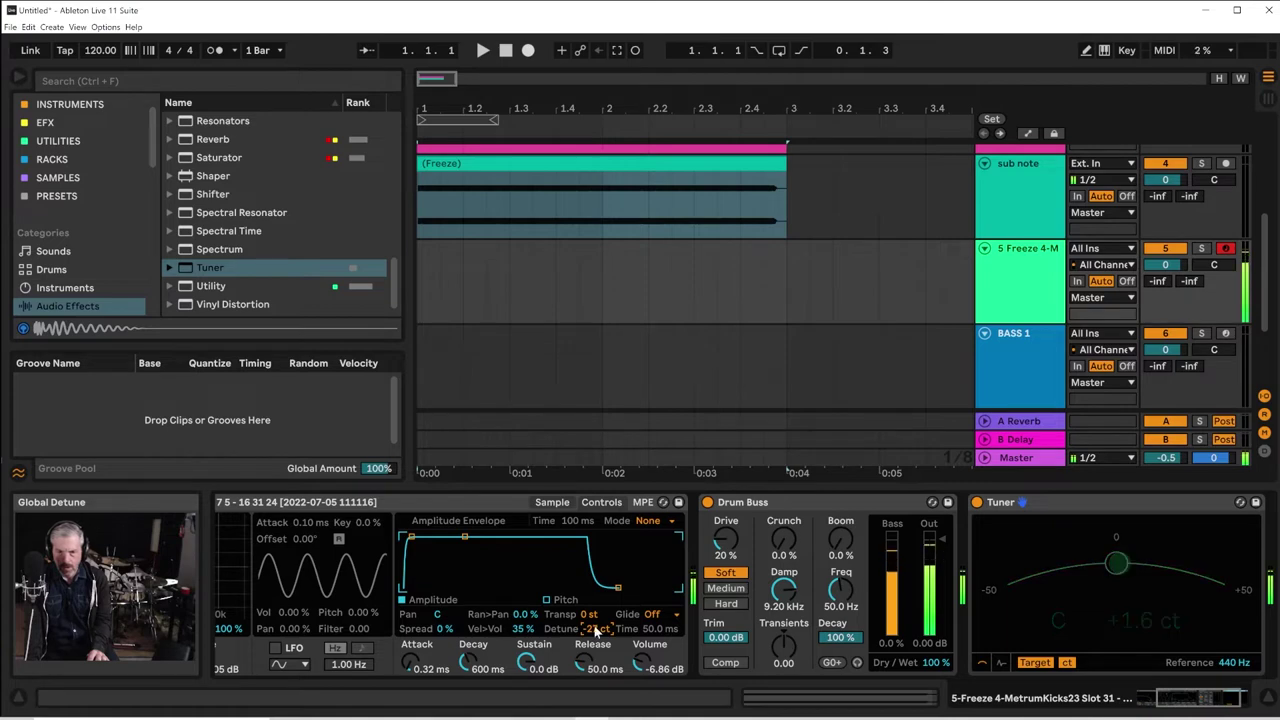
key(Up)
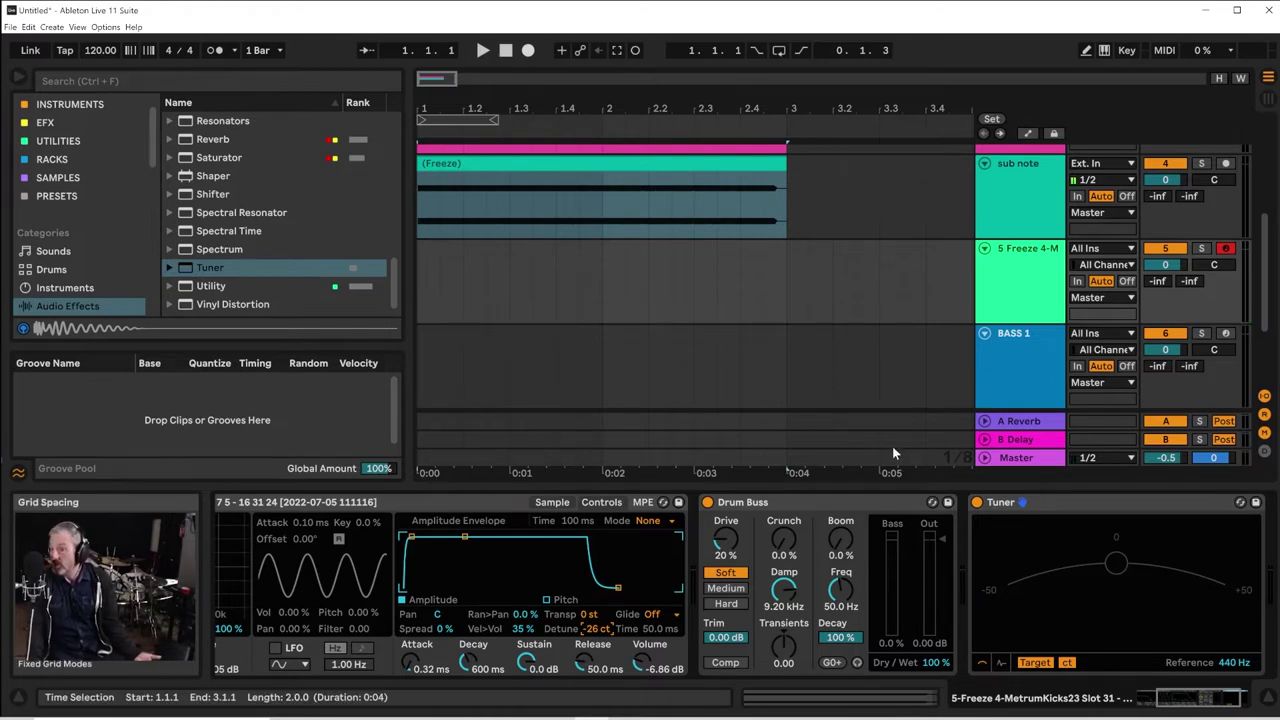
Rename the Simpler's MIDI track as SUB NOTE
right_click(1019, 277)
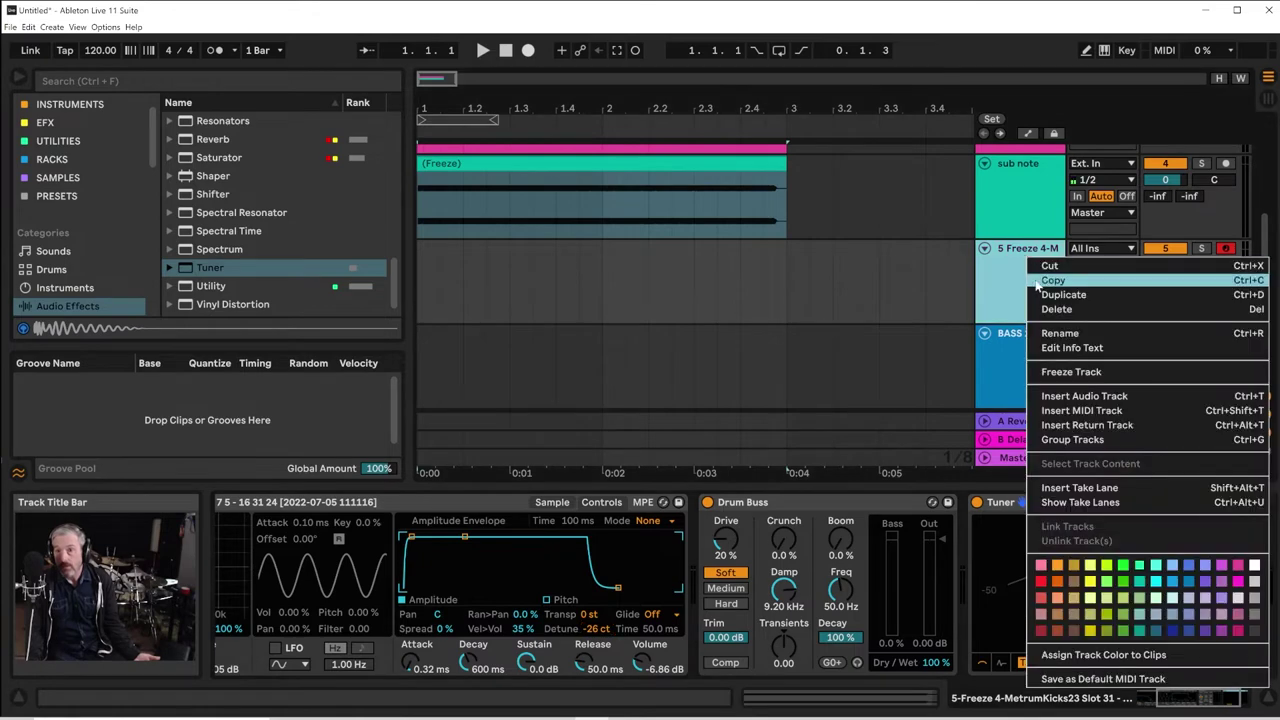
click(1039, 331)
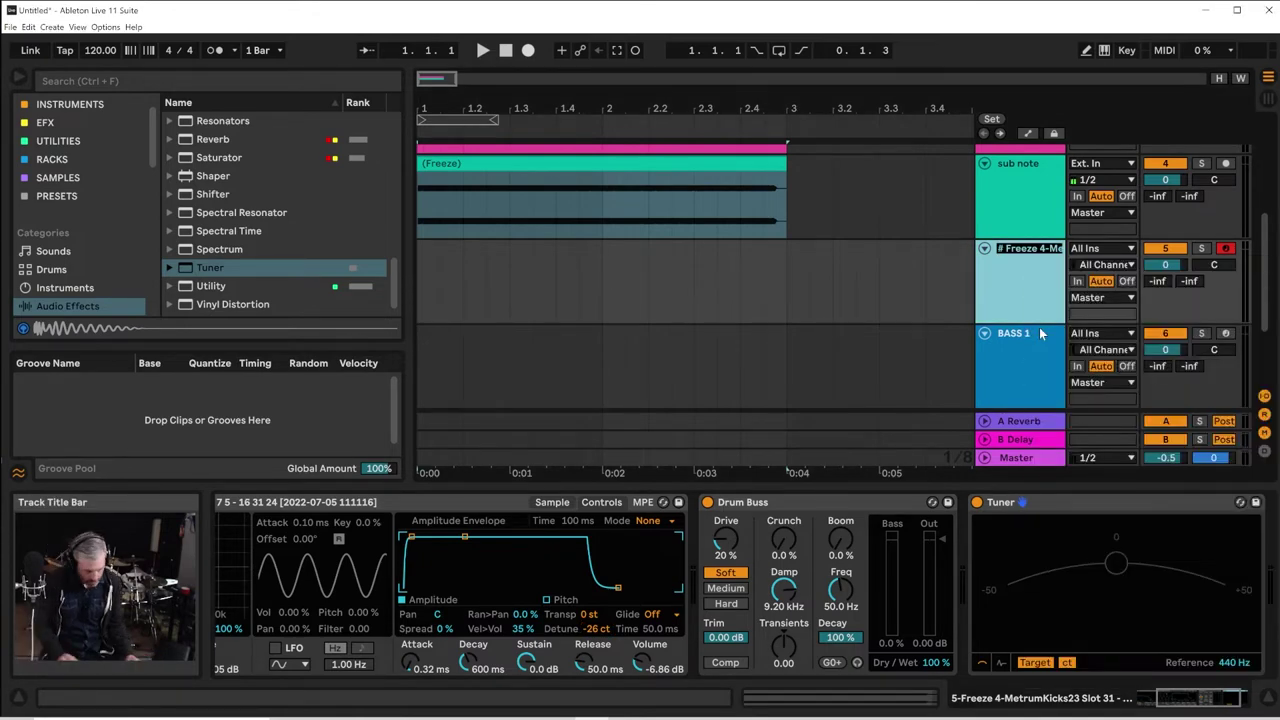
text(SUB)
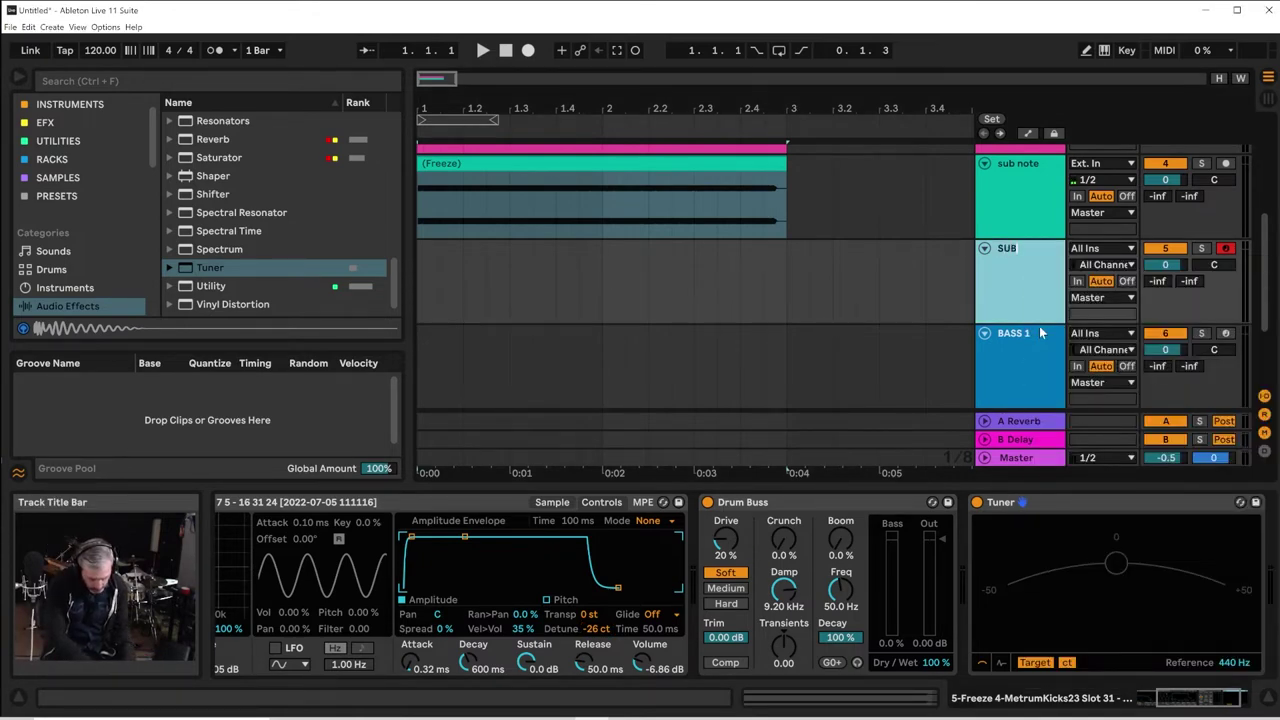
text( NOTE)
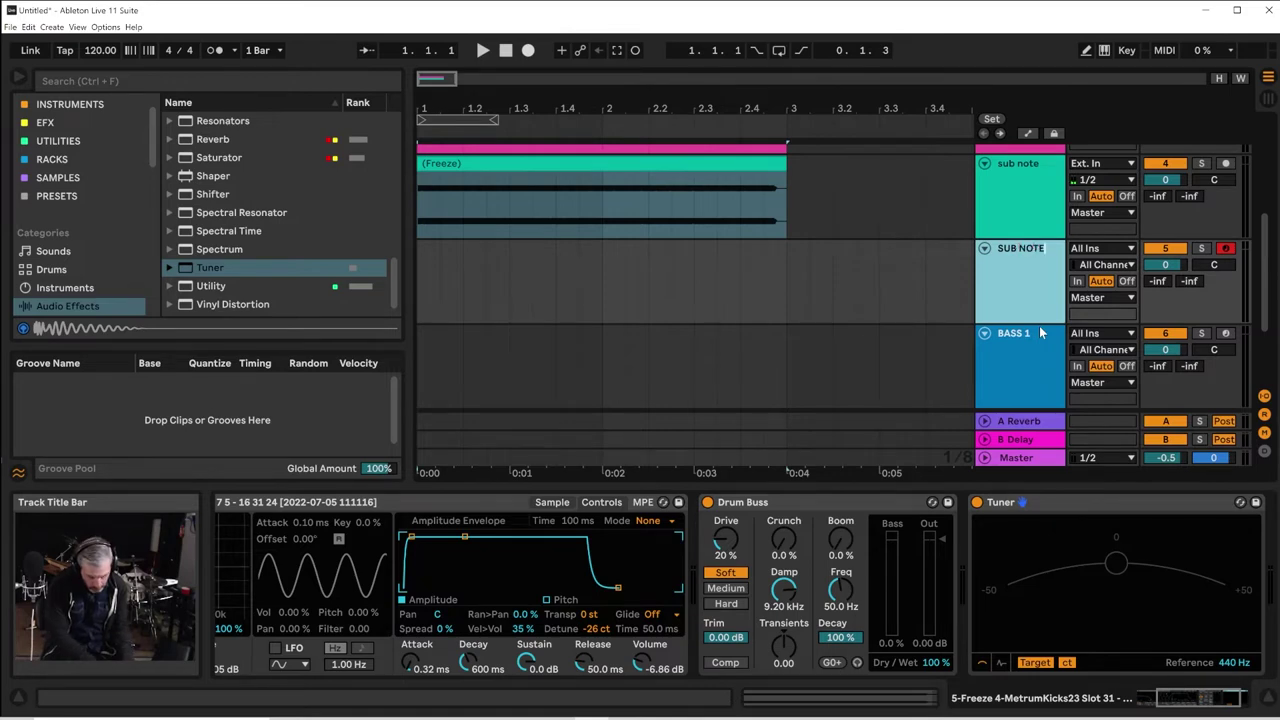
key(Return)
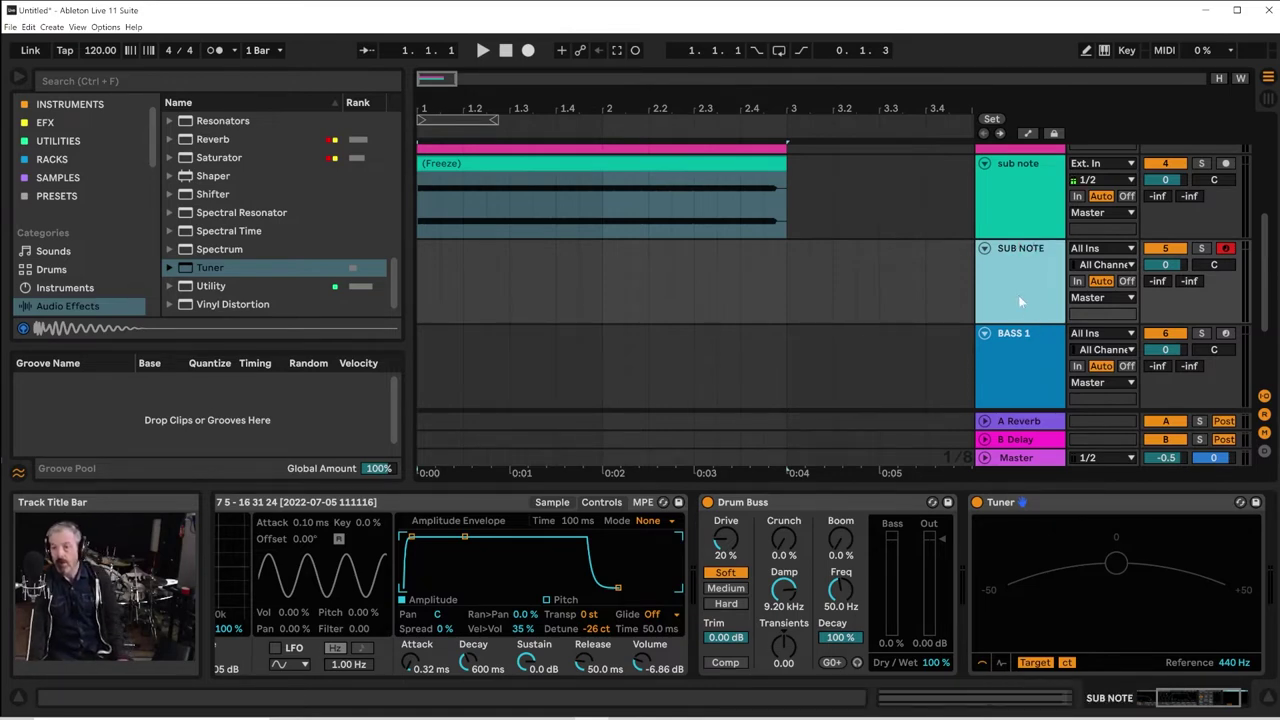
Fold and deactivate the frozen sub note audio track, and move it below the BASS 2 track
scroll(1028, 326, up, 4)
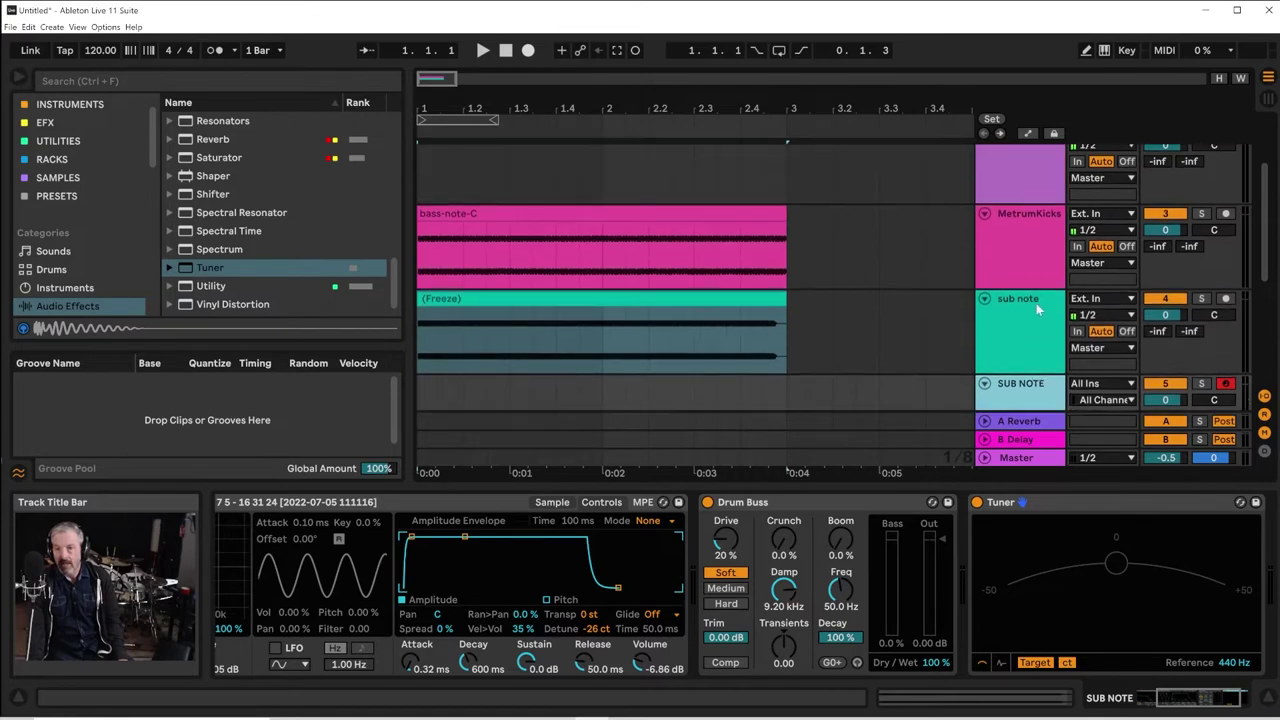
click(984, 298)
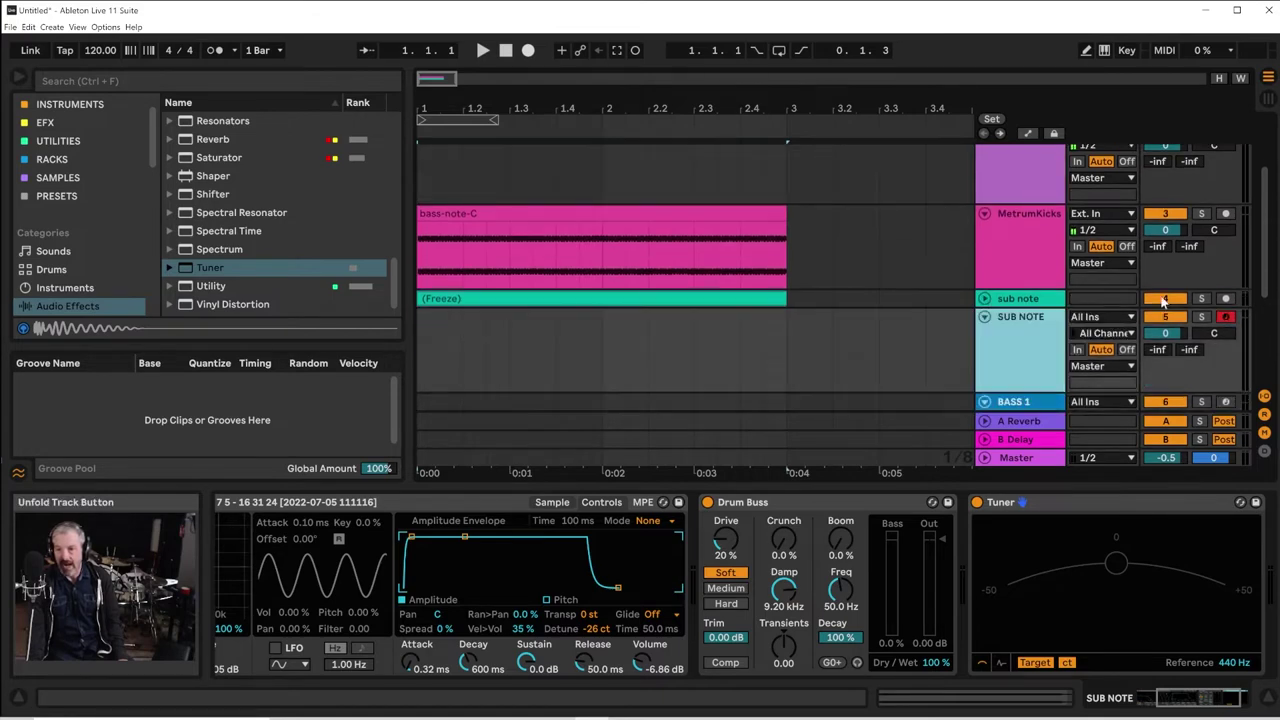
click(1080, 300)
scroll(1054, 430, down, 2)
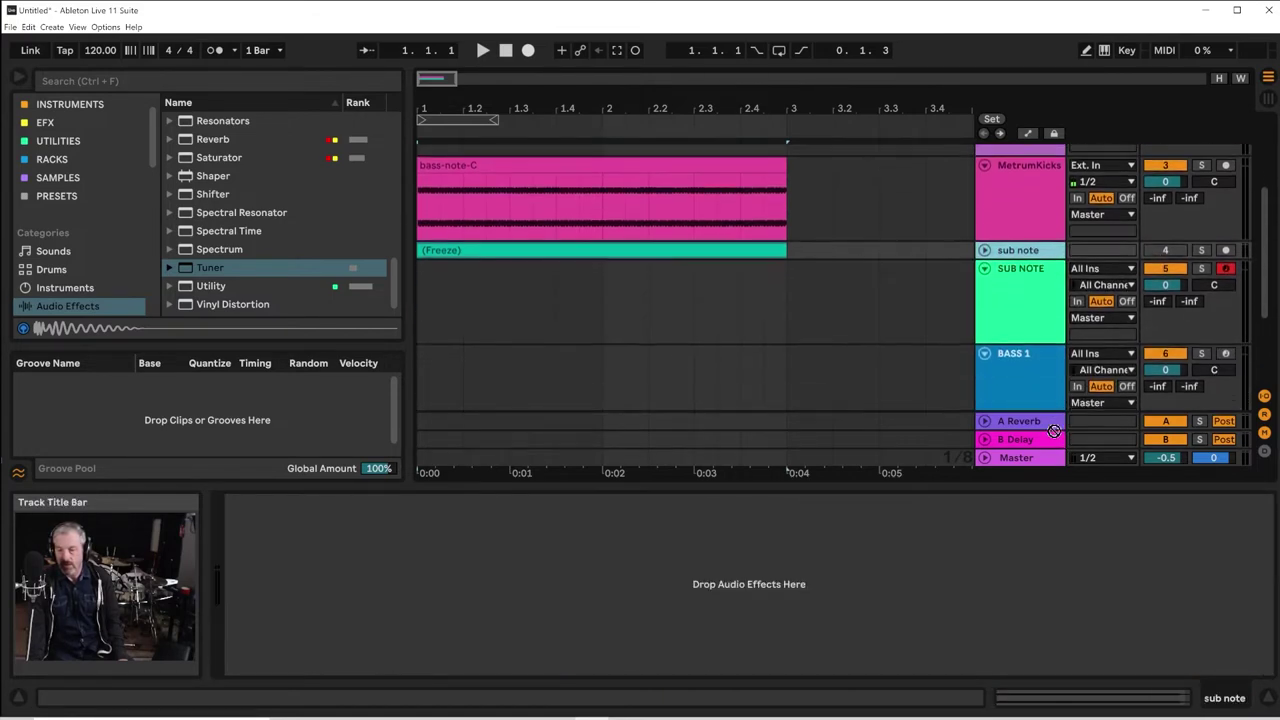
scroll(1054, 430, down, 5)
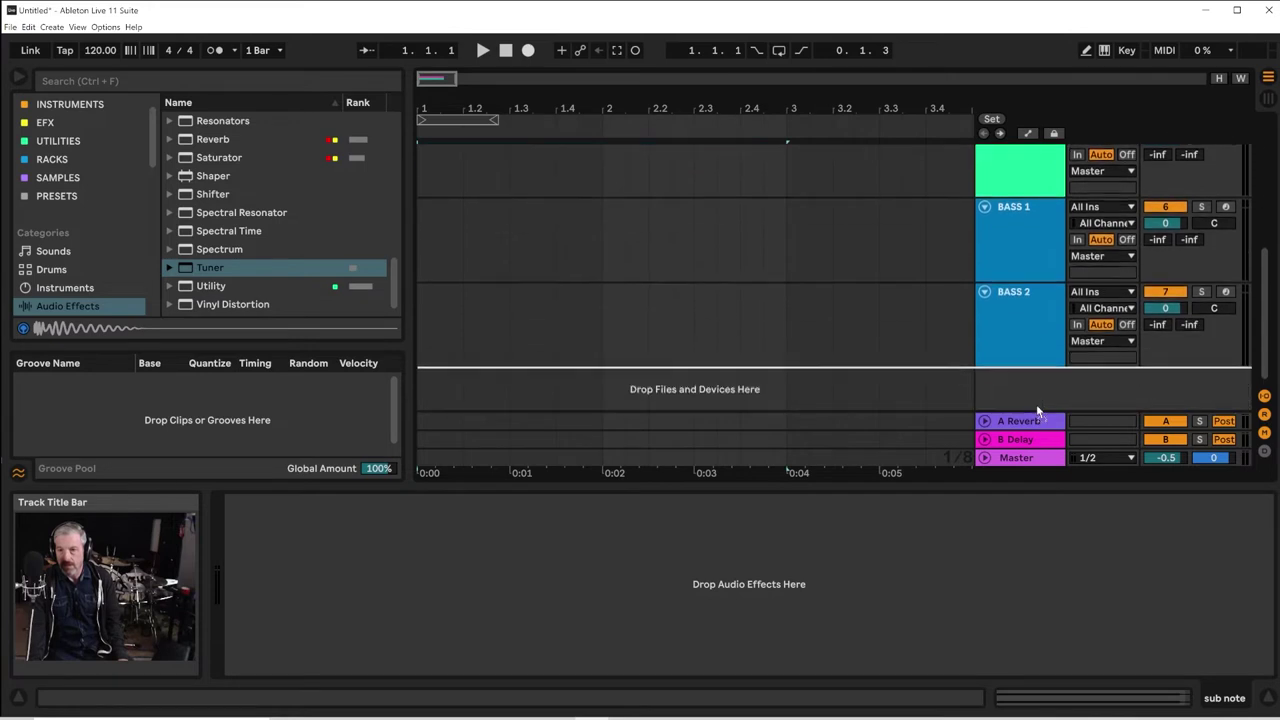
drag(1039, 392, 1039, 391)
Move the MetrumKicks audio track below the frozen sub note track, and fold and deactivate it
scroll(1047, 365, up, 5)
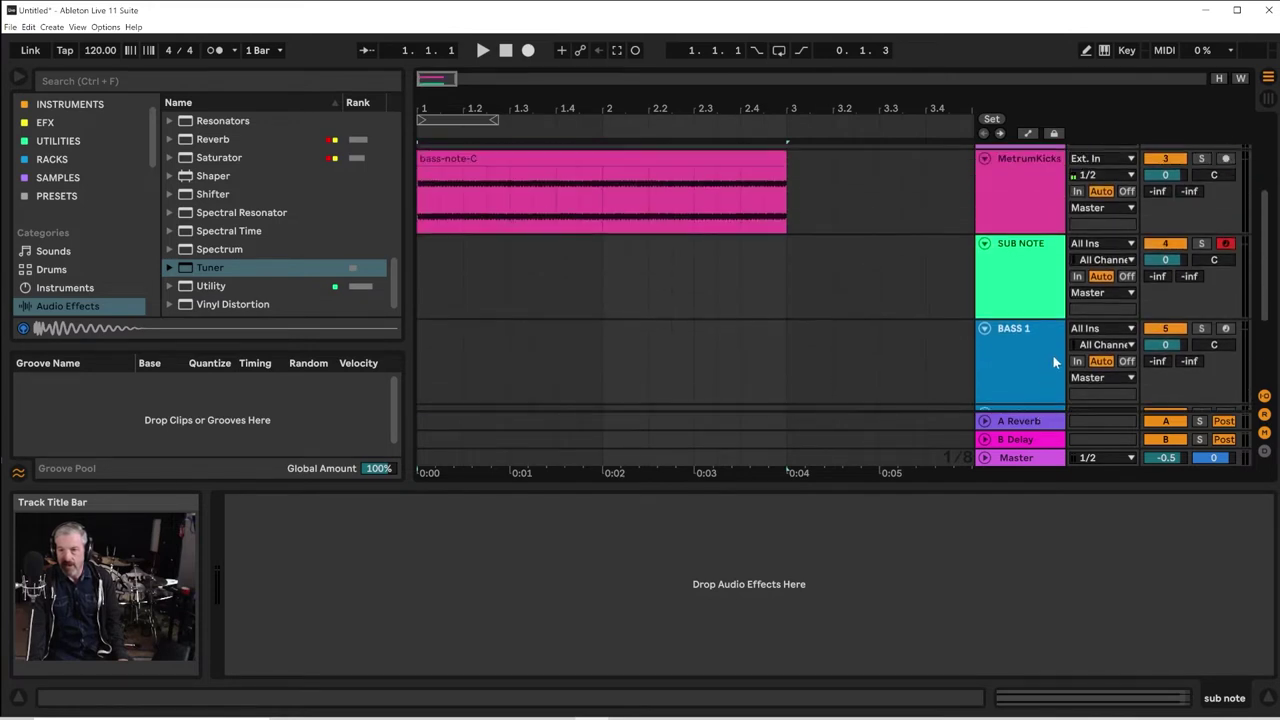
scroll(1055, 362, up, 1)
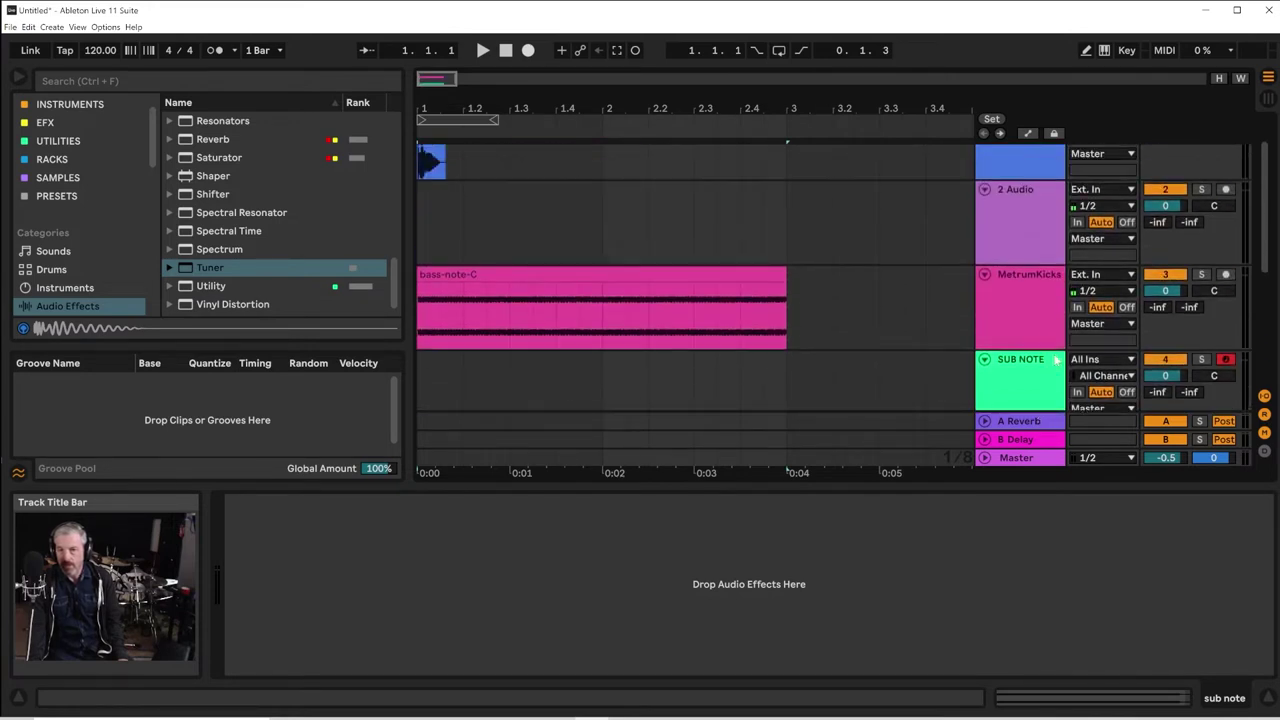
click(1033, 305)
scroll(1036, 436, down, 2)
drag(1036, 439, 1034, 392)
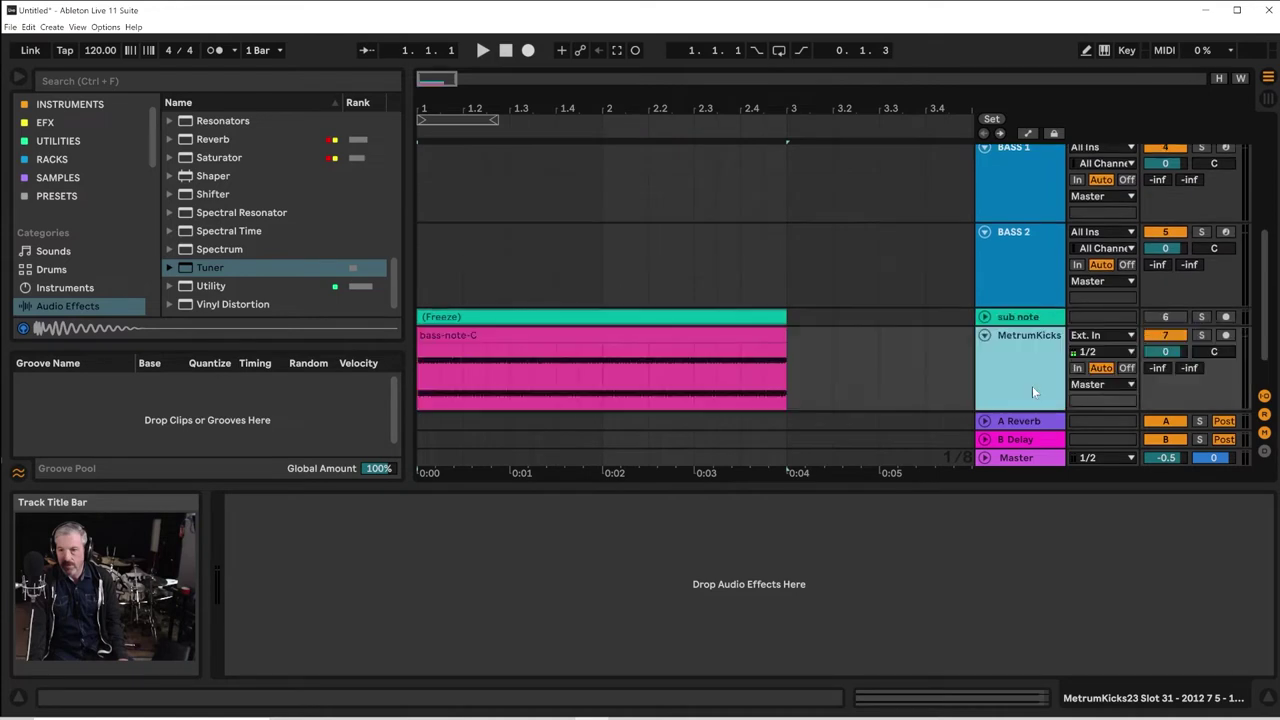
click(985, 336)
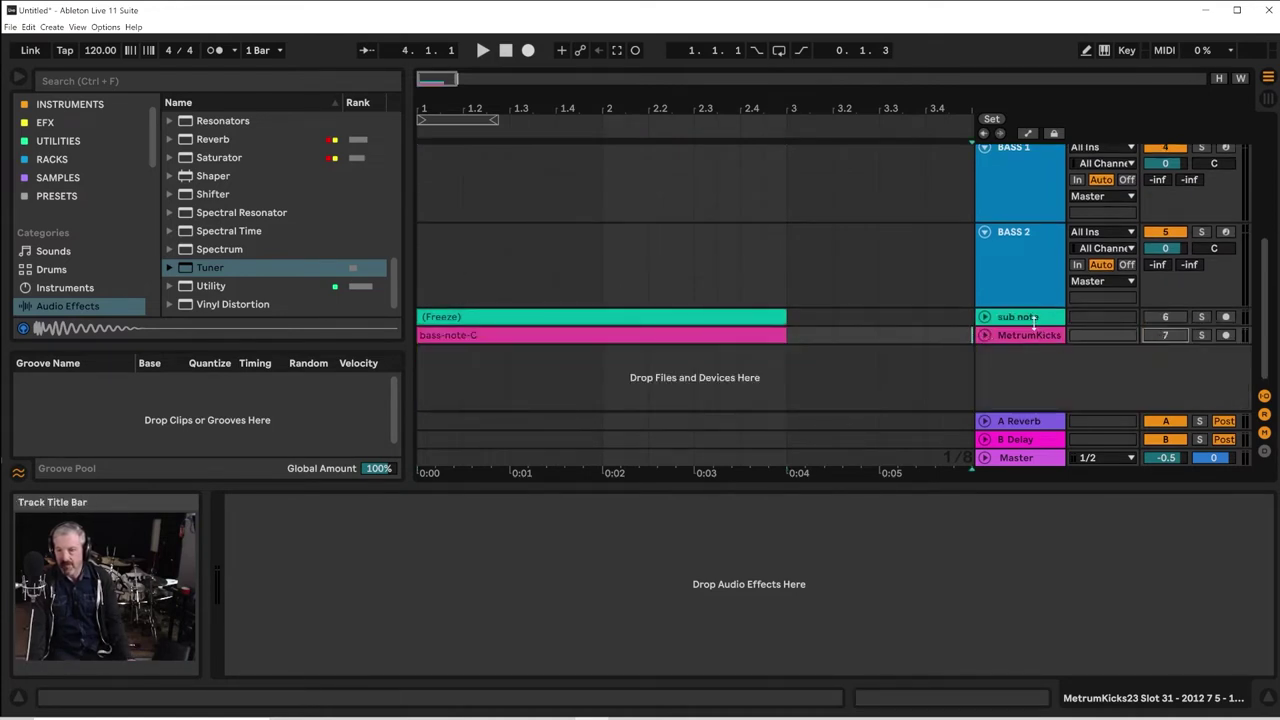
Group the frozen sub note and MetrumKicks tracks, and fold and deactivate the group
click(1032, 318)
shift+click(1030, 342)
right_click(1030, 342)
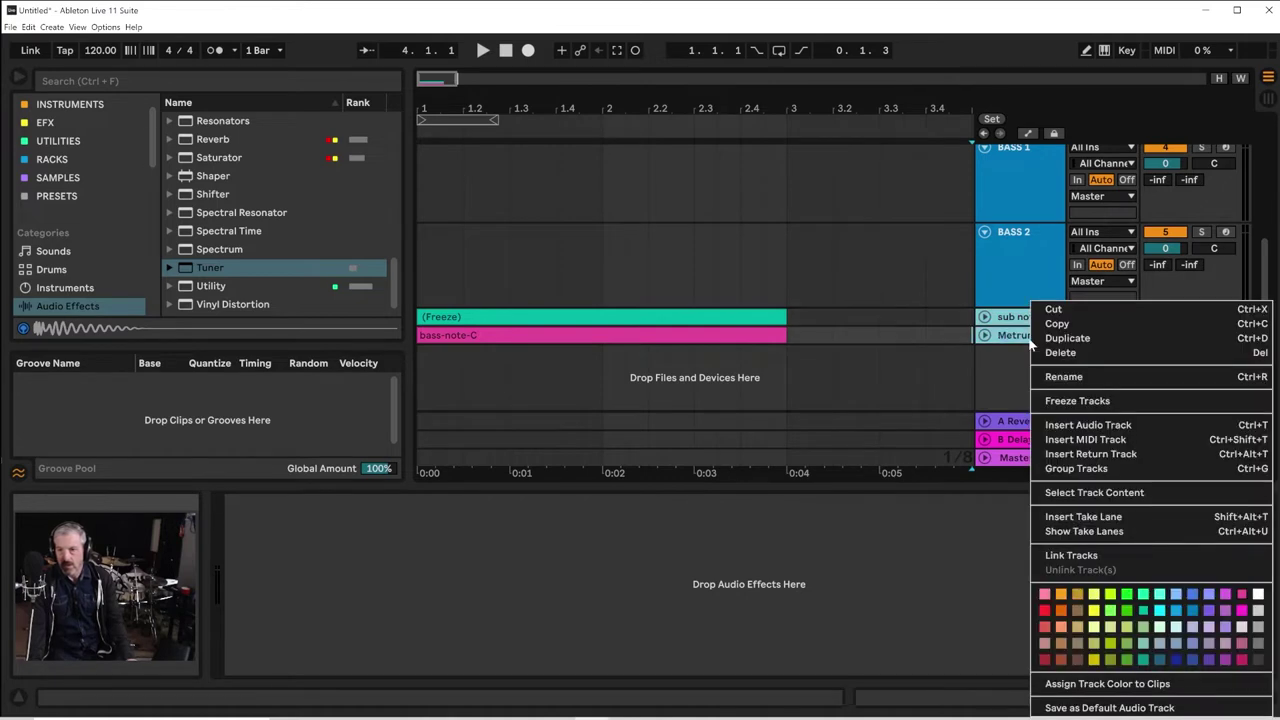
click(1066, 466)
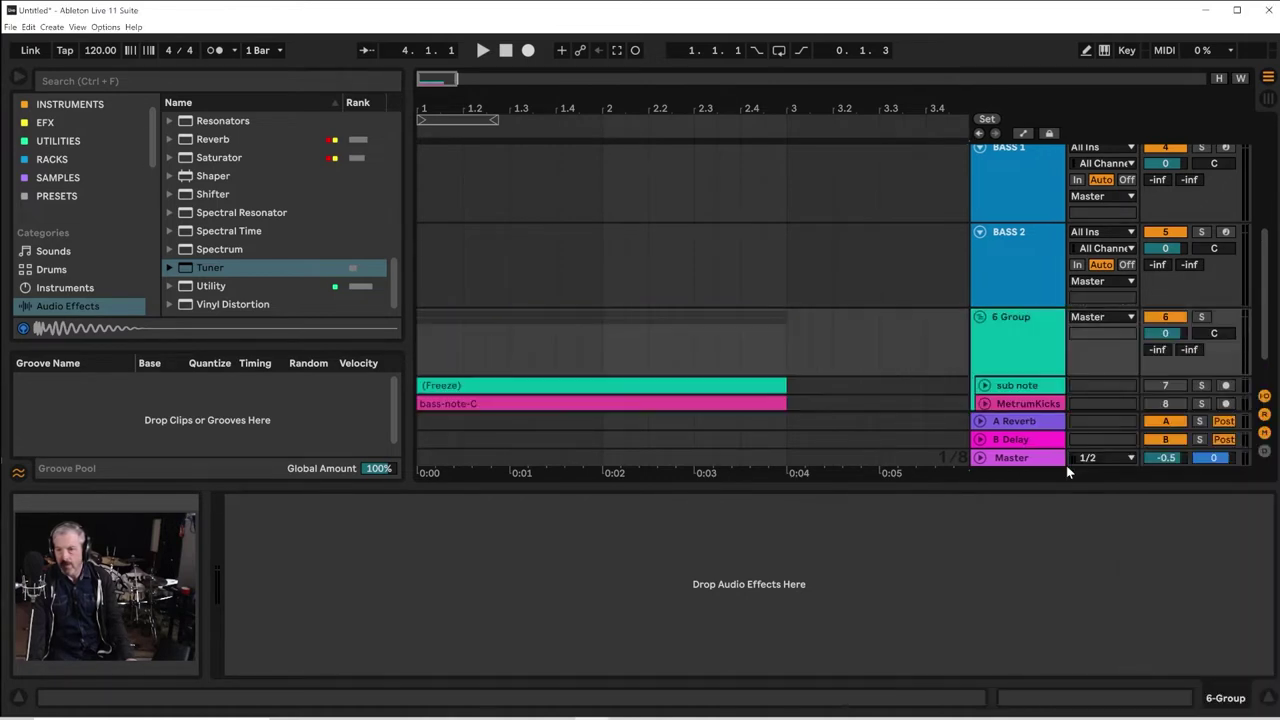
click(980, 317)
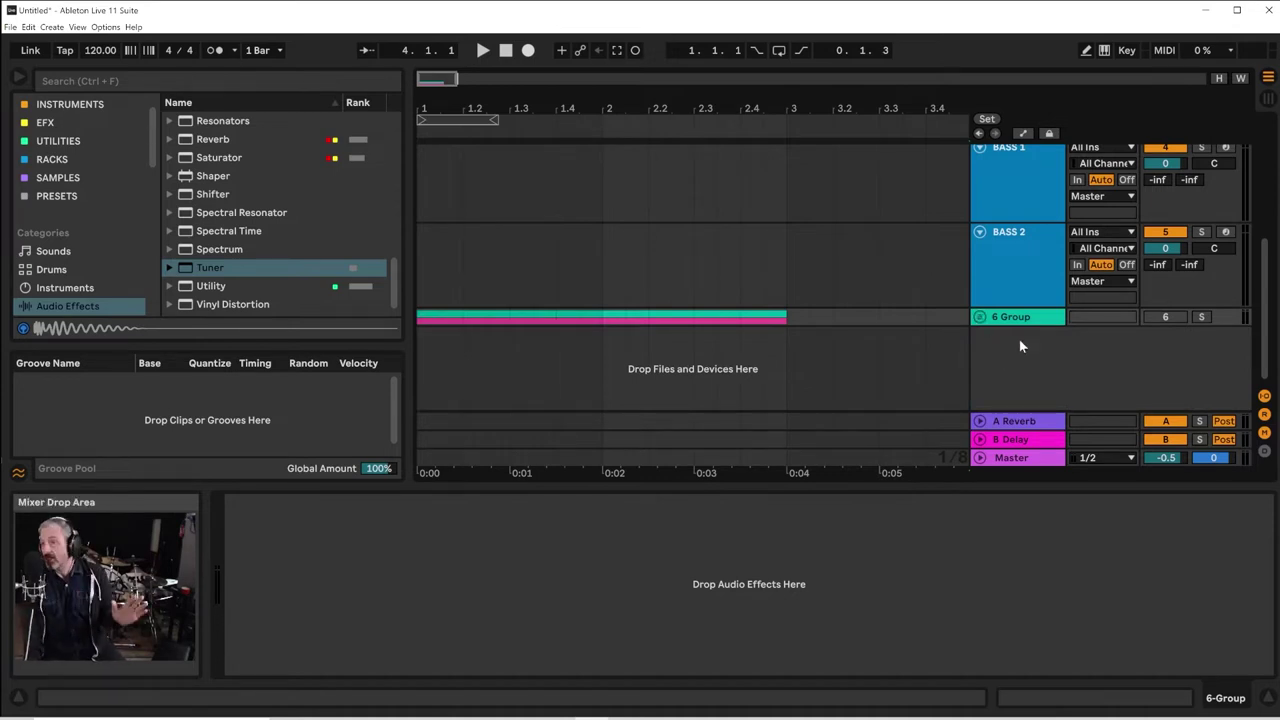
Look over the track layout, from the kick sample clip through the SUB NOTE and bass instruments to the folded group
scroll(1040, 345, up, 1)
scroll(1058, 347, up, 2)
scroll(1062, 350, up, 2)
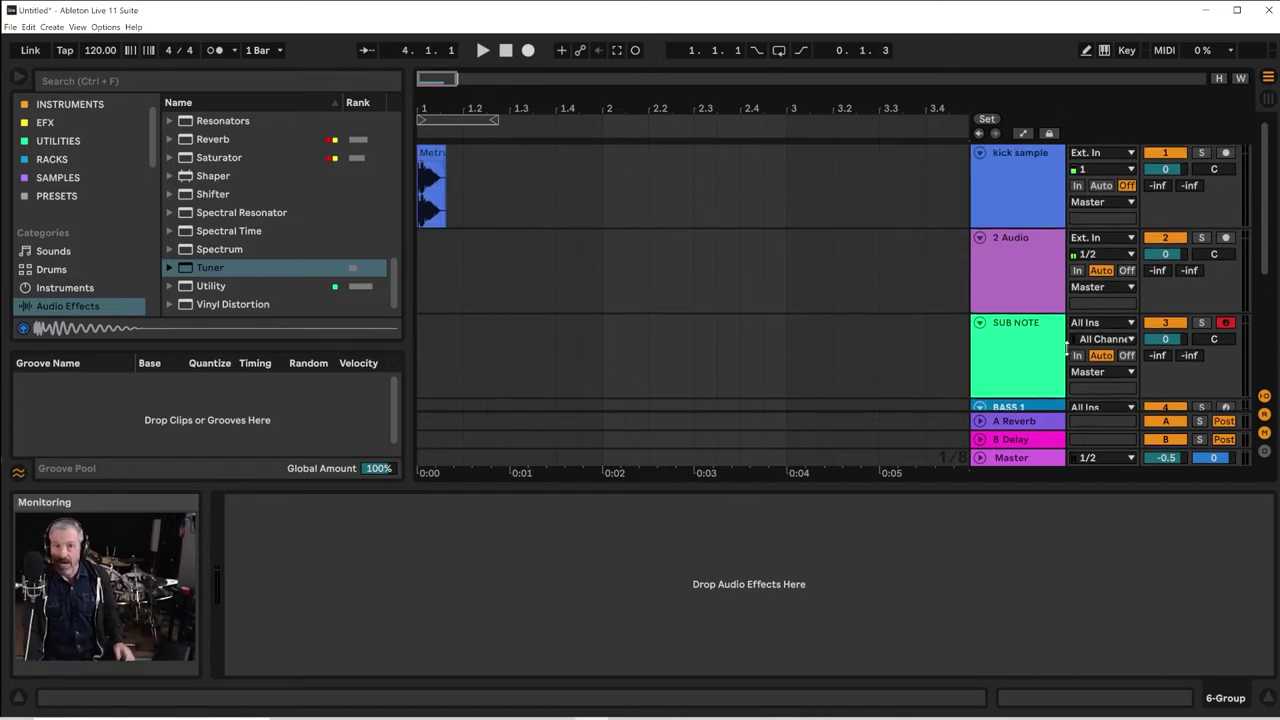
drag(418, 108, 418, 176)
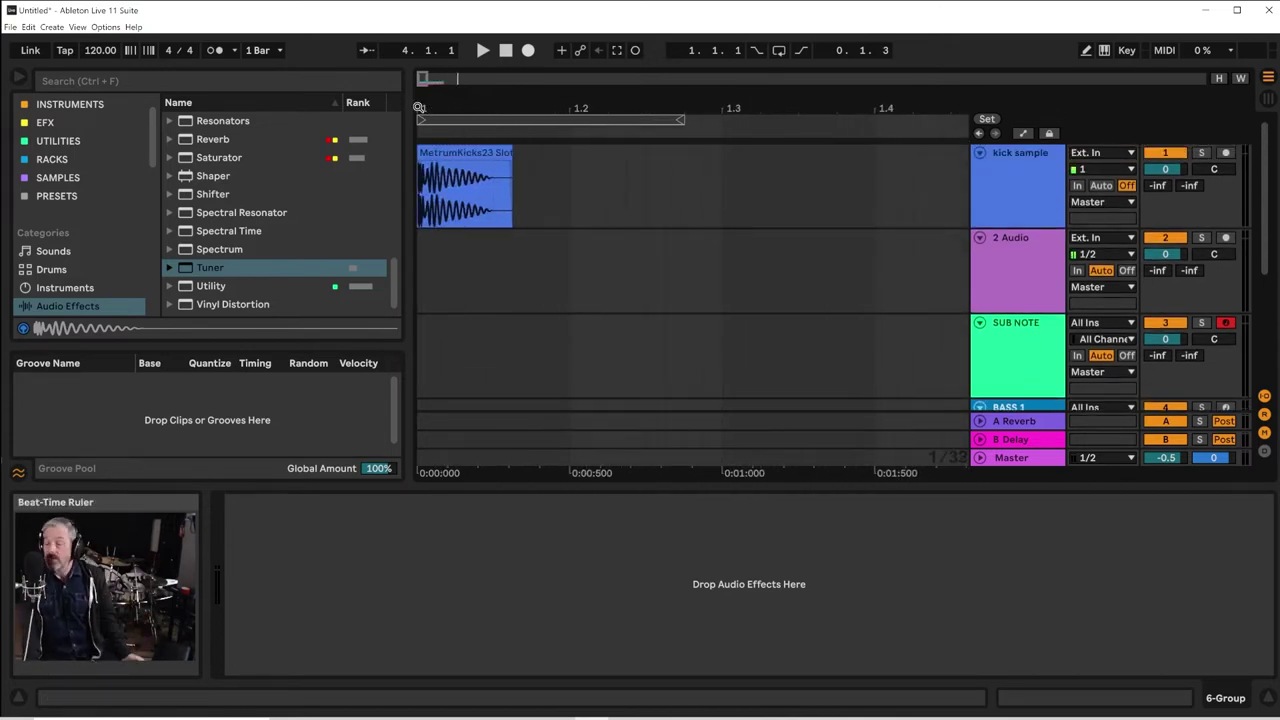
scroll(556, 238, down, 1)
scroll(554, 231, down, 3)
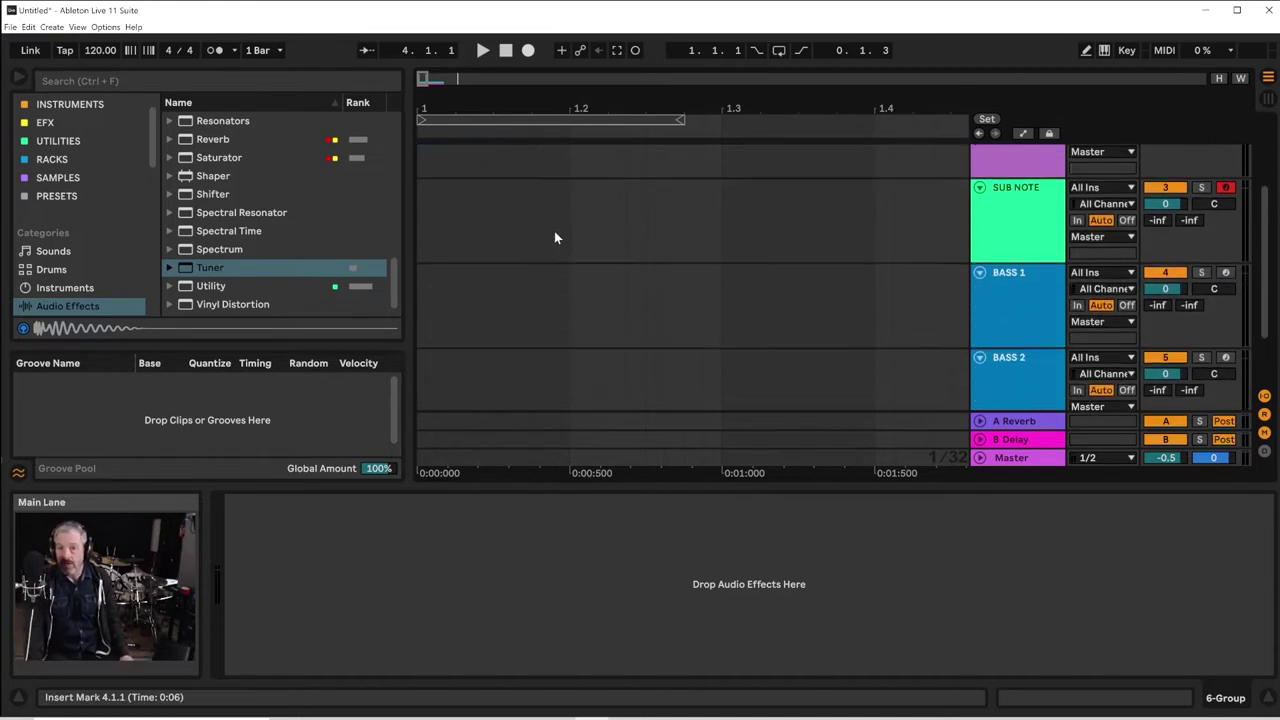
scroll(551, 229, up, 3)
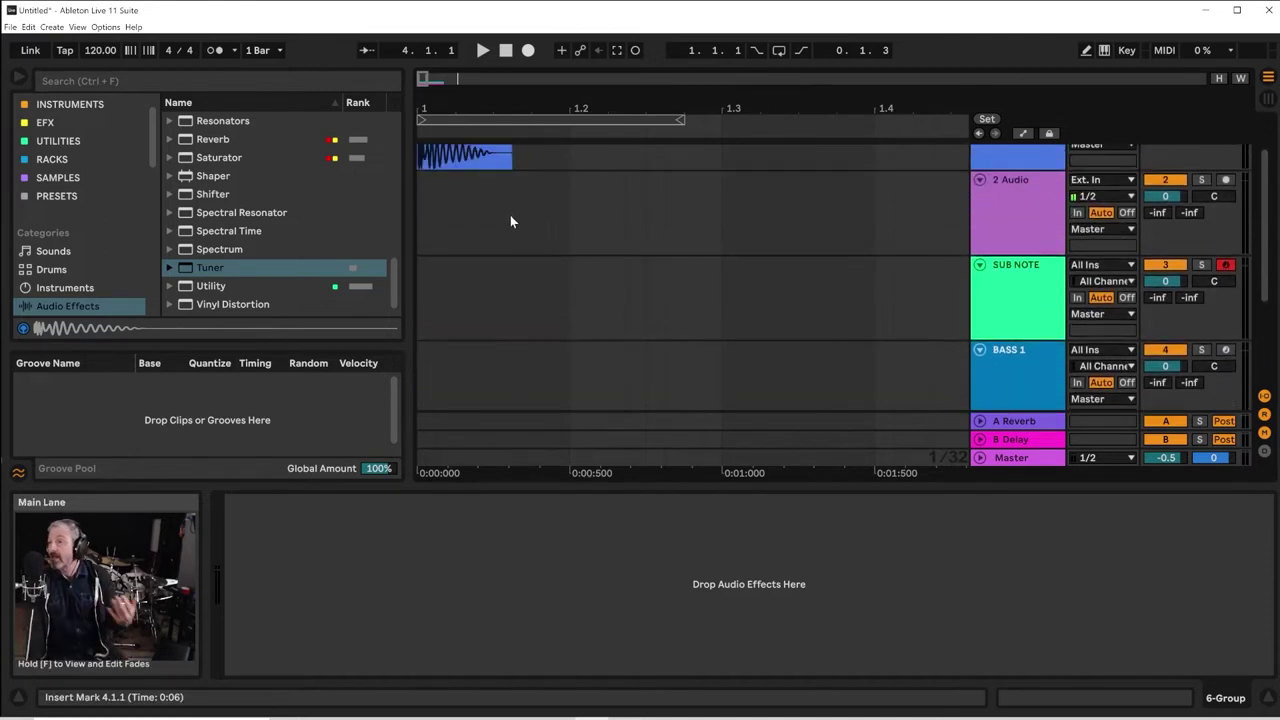
scroll(500, 200, up, 1)
scroll(498, 250, down, 4)
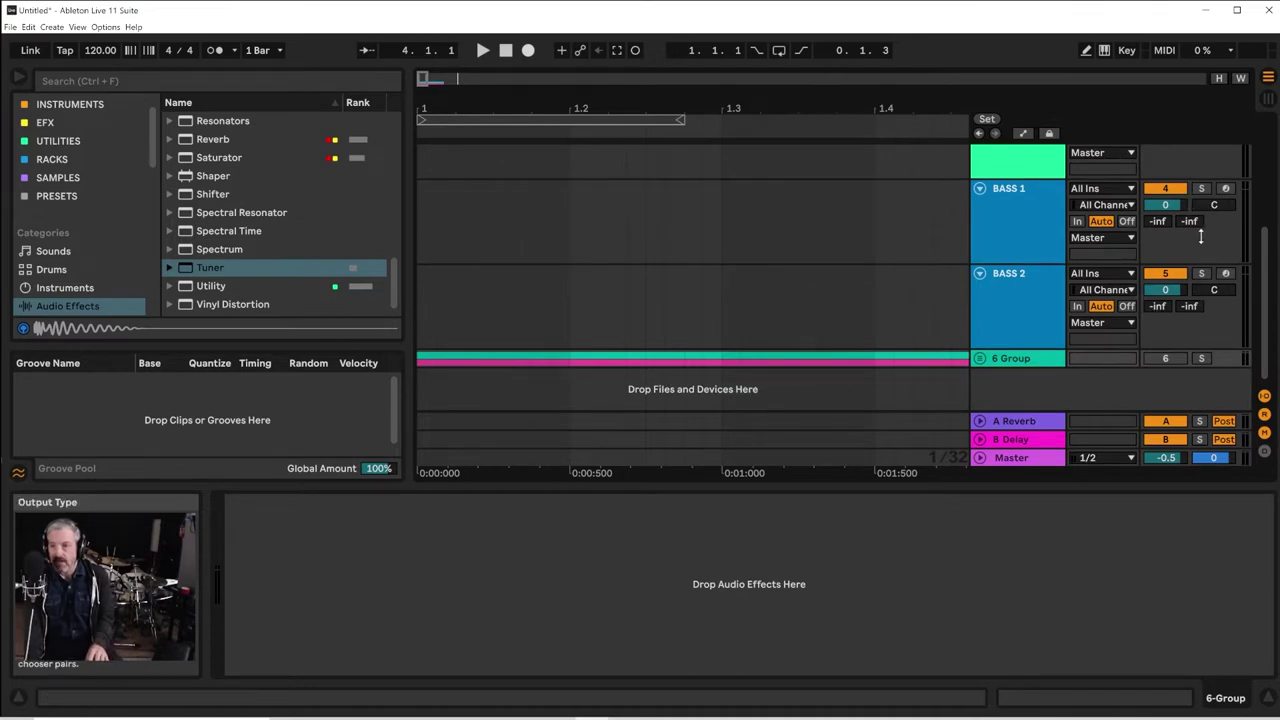
scroll(1150, 285, up, 2)
scroll(1170, 278, up, 1)
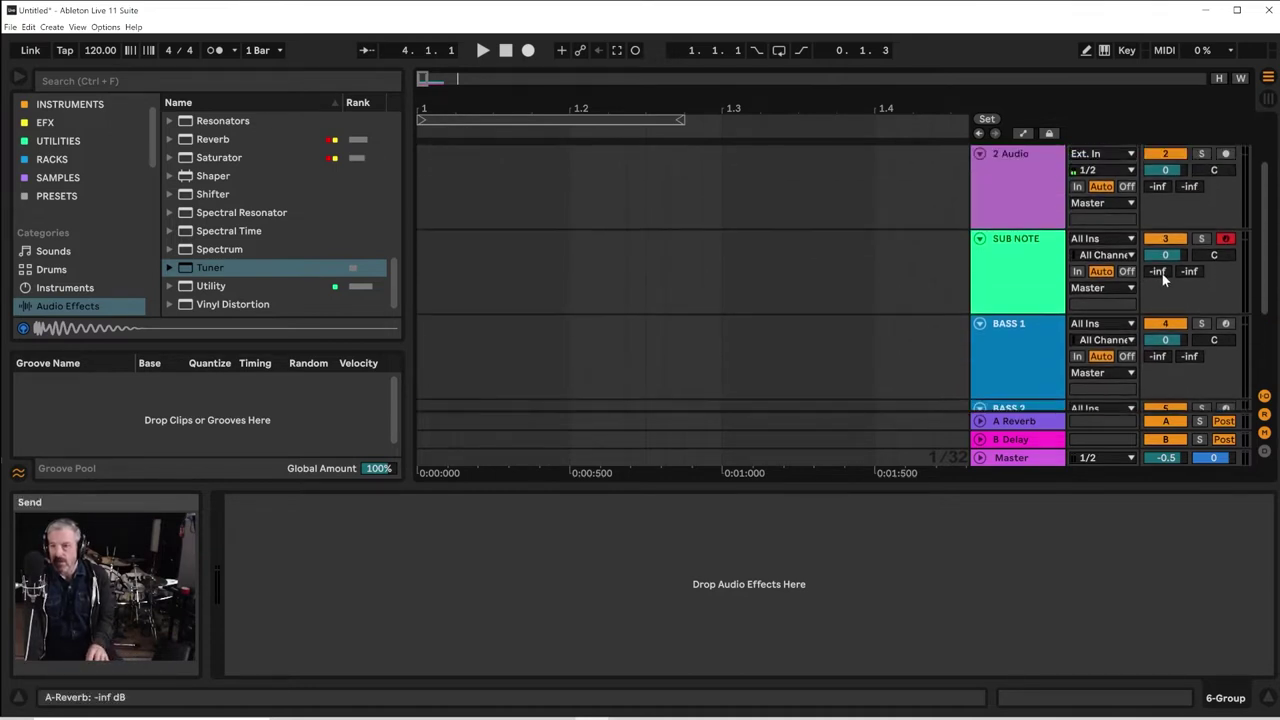
Arm BASS 1, BASS 2 and SUB NOTE in turn to audition each instrument
scroll(1213, 322, down, 1)
click(1226, 247)
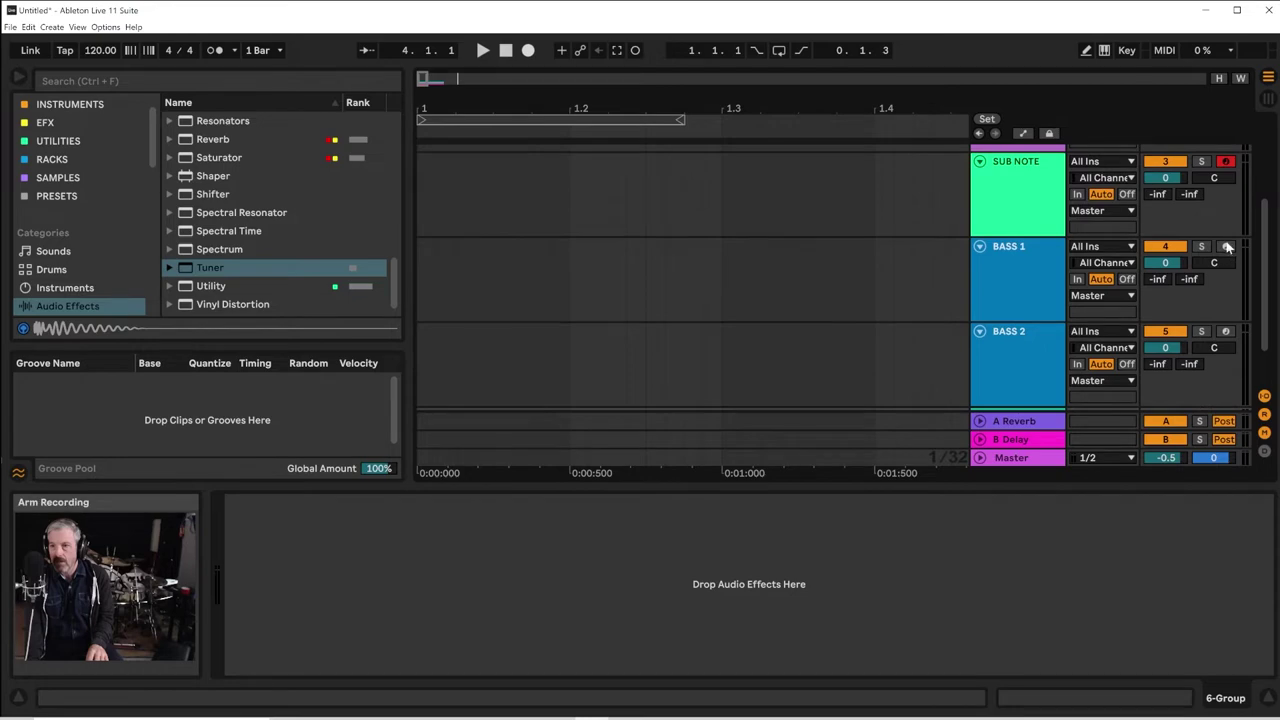
click(1226, 331)
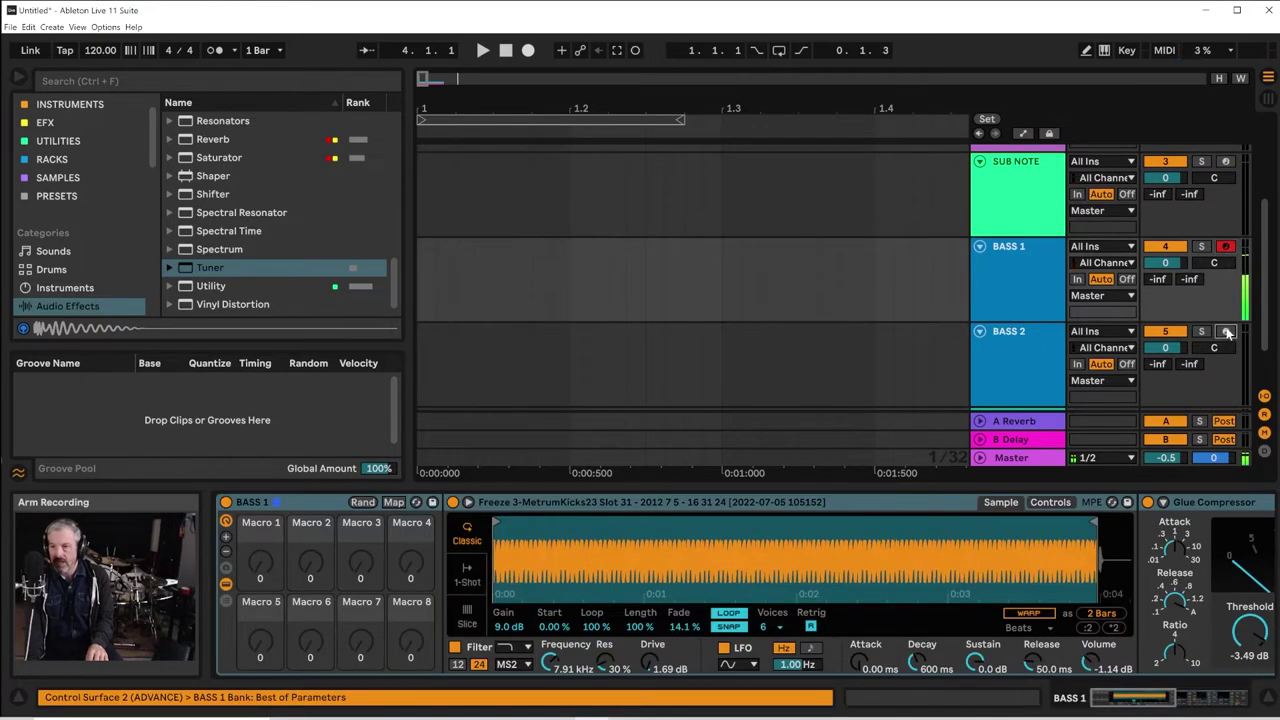
click(1224, 162)
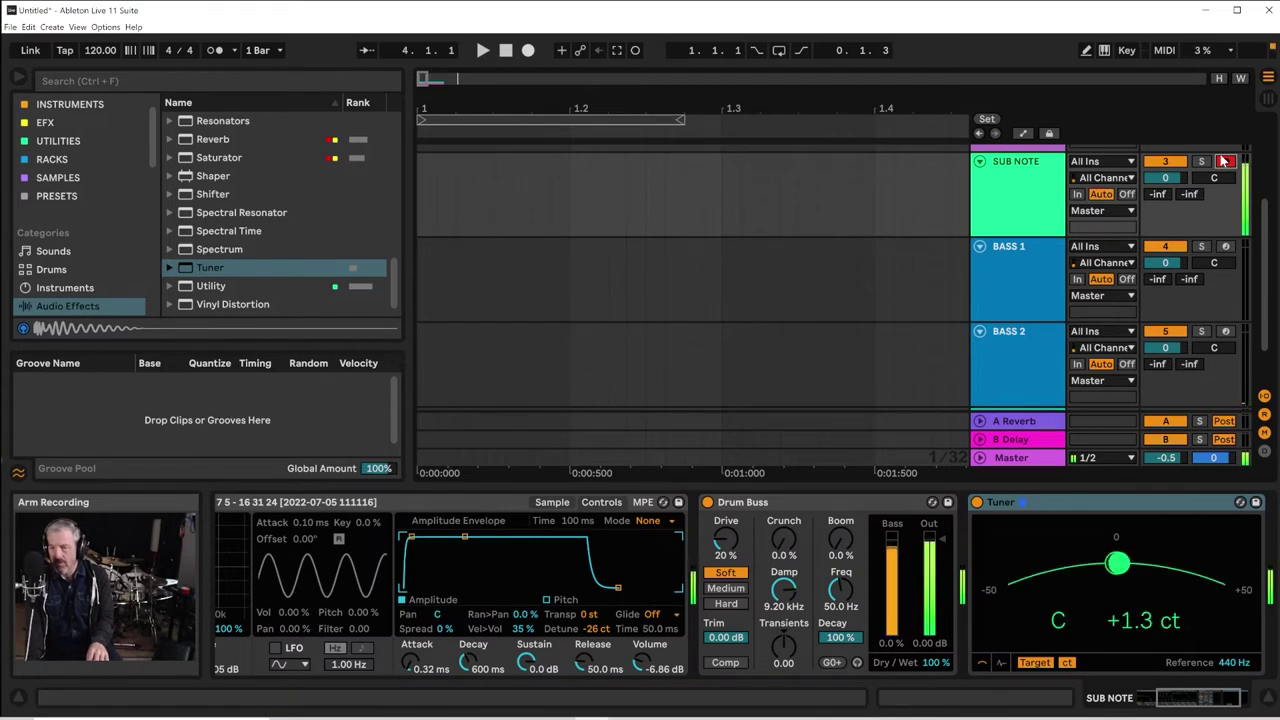
scroll(648, 245, up, 3)
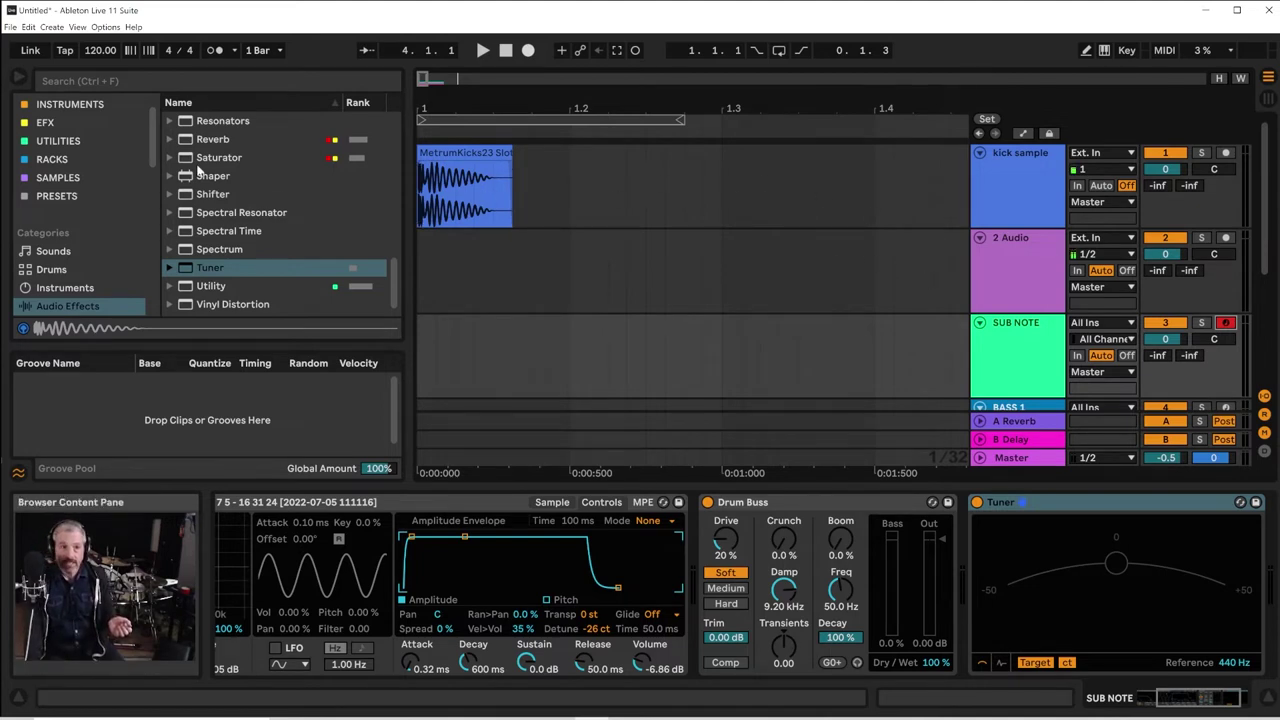
Save the Live Set as kick_drum_song_01 in a new TIMER BEATS folder on the NewProjects (L:) drive
click(10, 27)
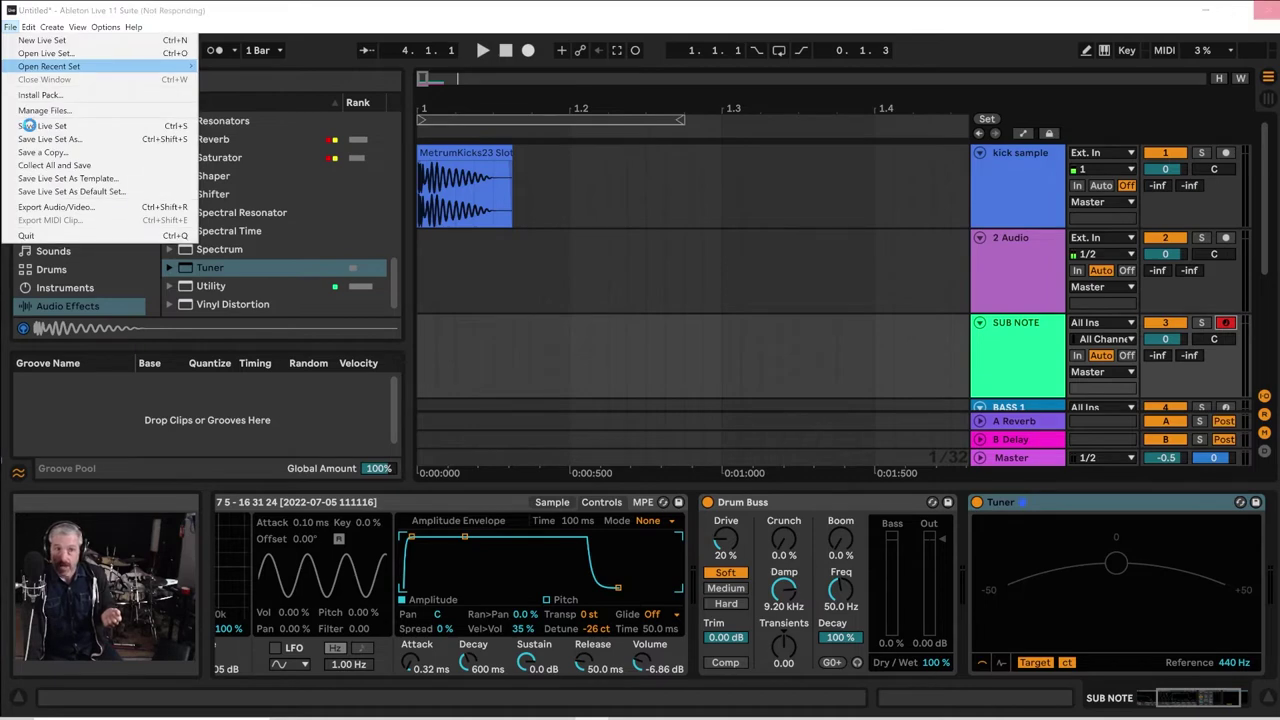
click(30, 128)
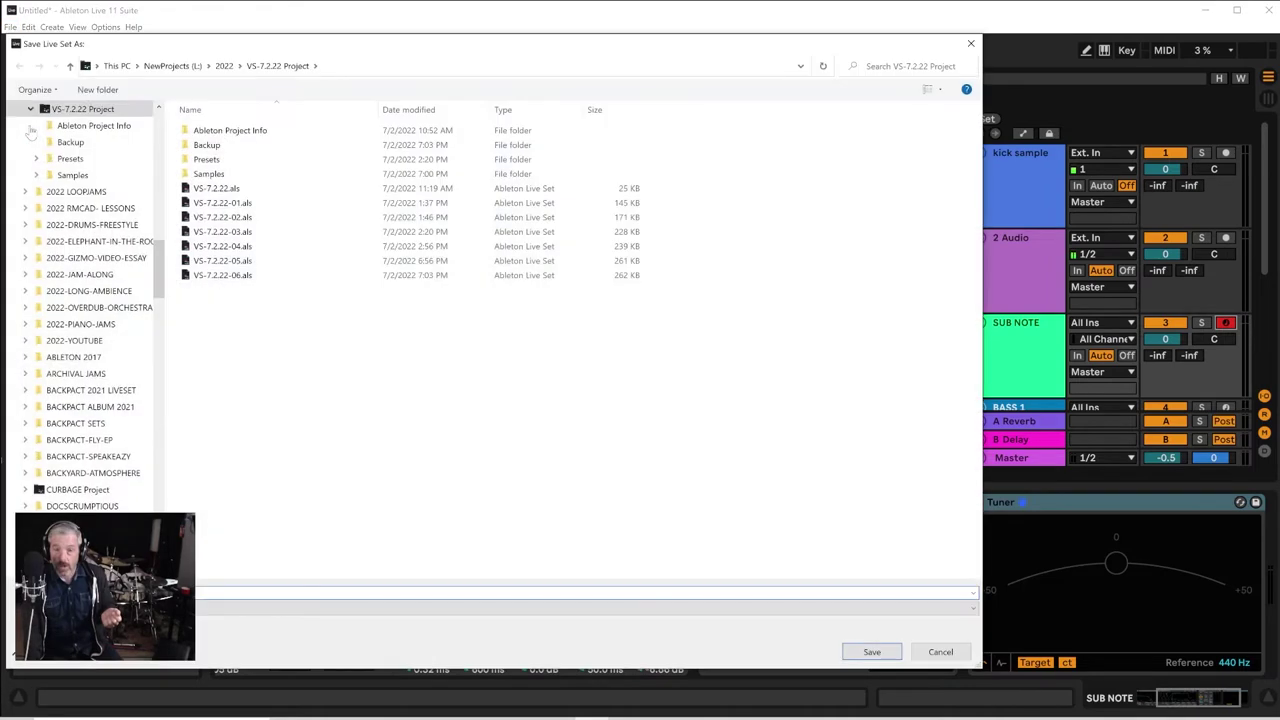
click(172, 66)
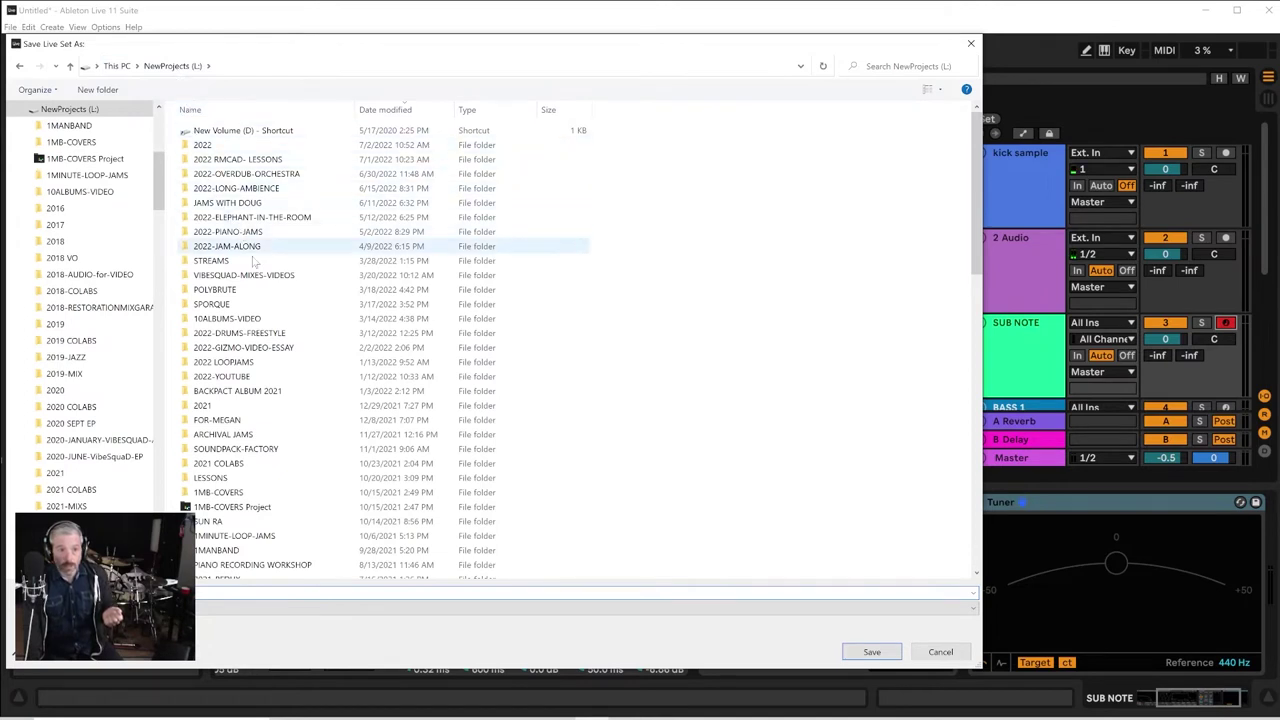
right_click(745, 354)
mouse_move(660, 507)
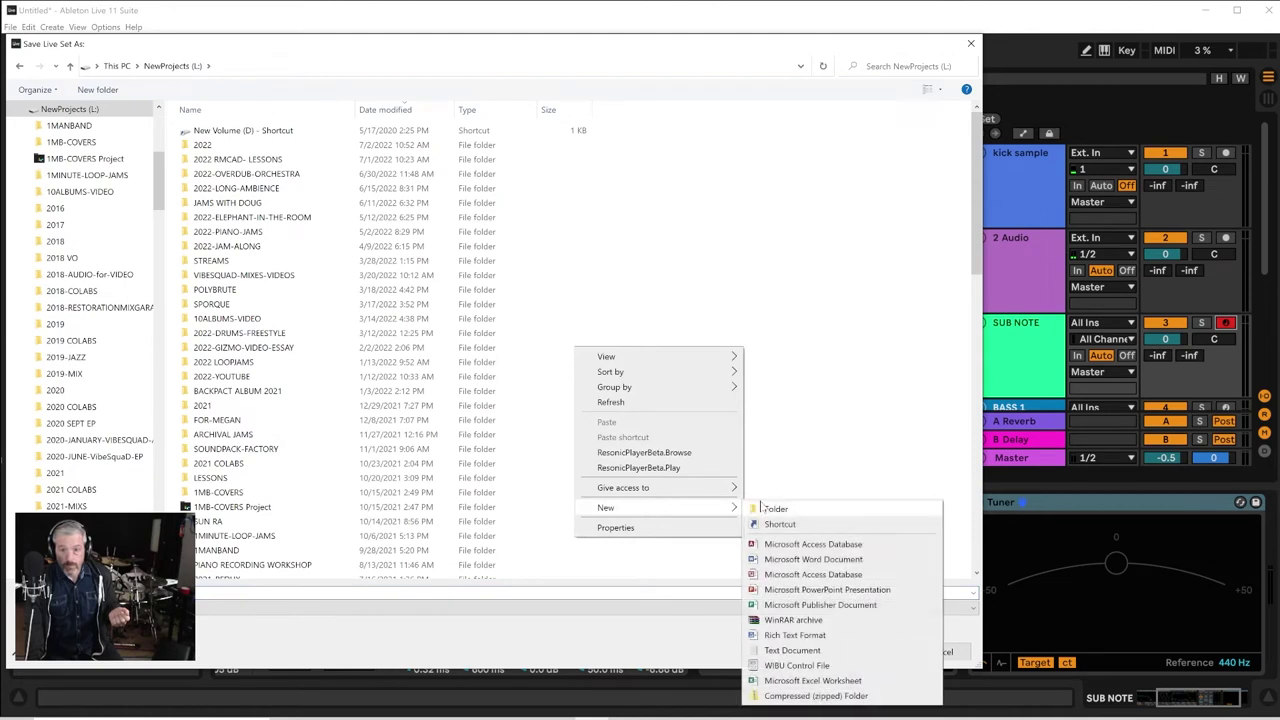
click(765, 508)
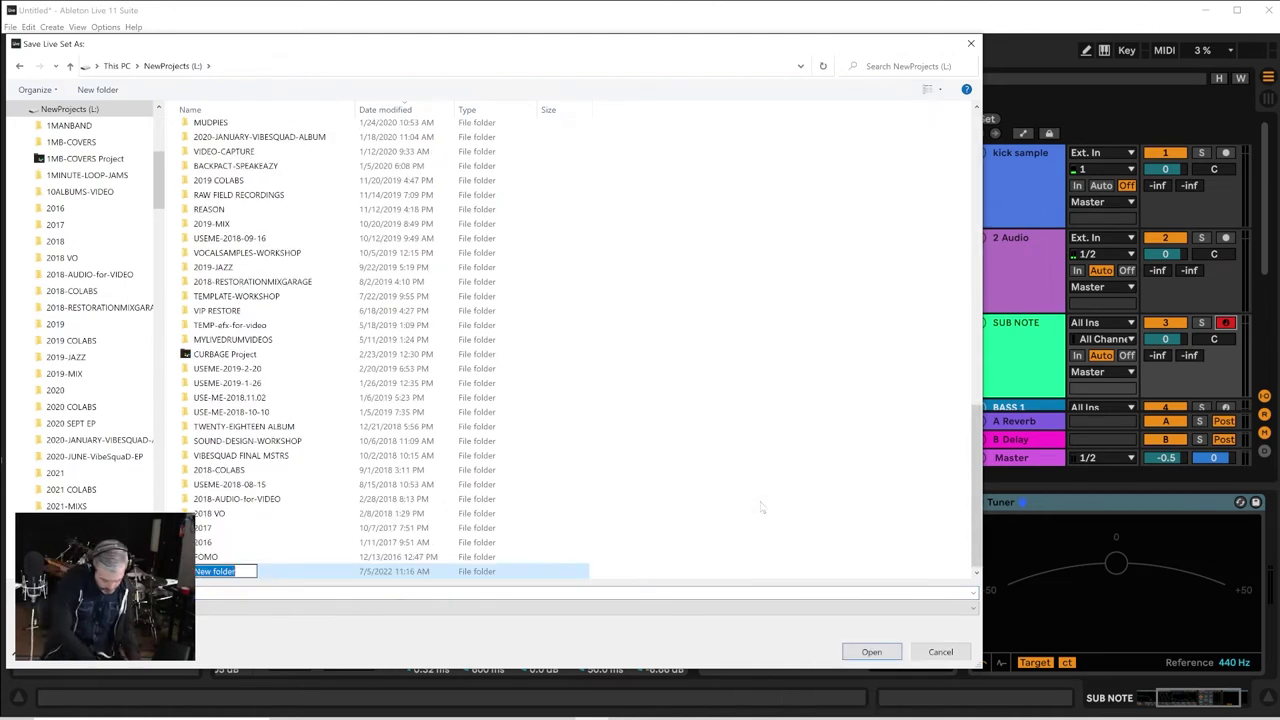
text(TIMER)
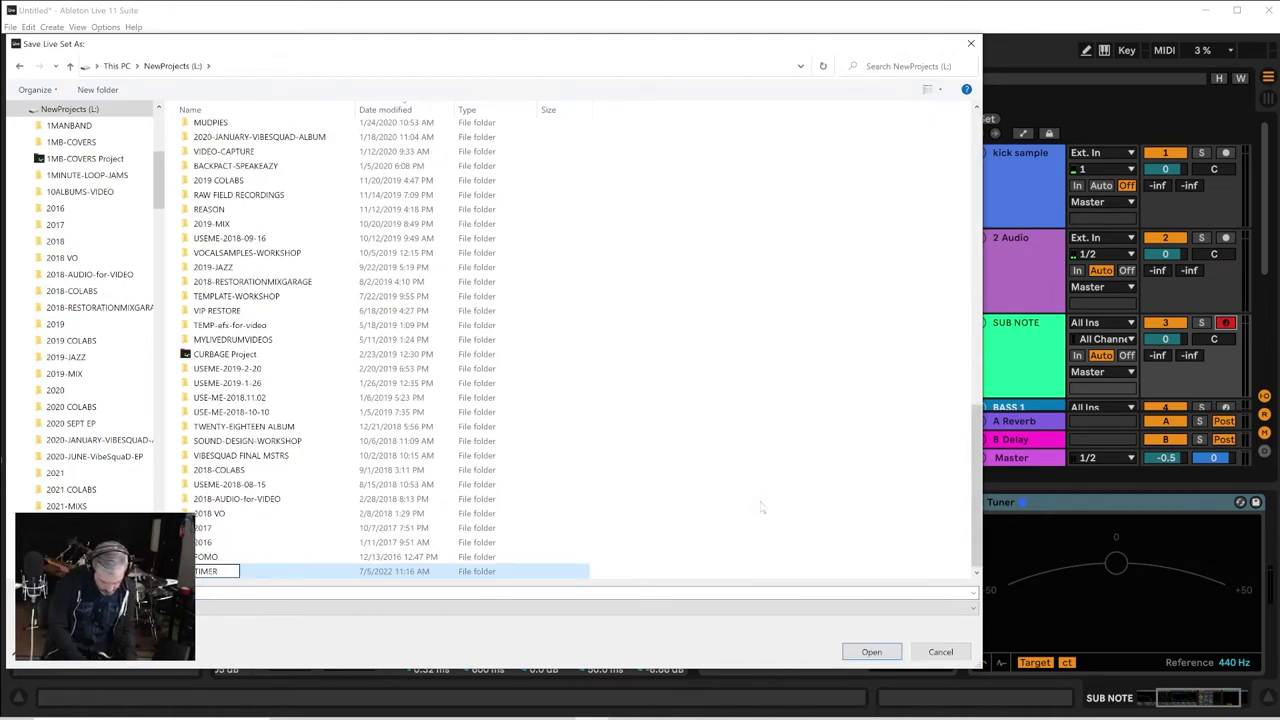
text( BEATS)
key(Return)
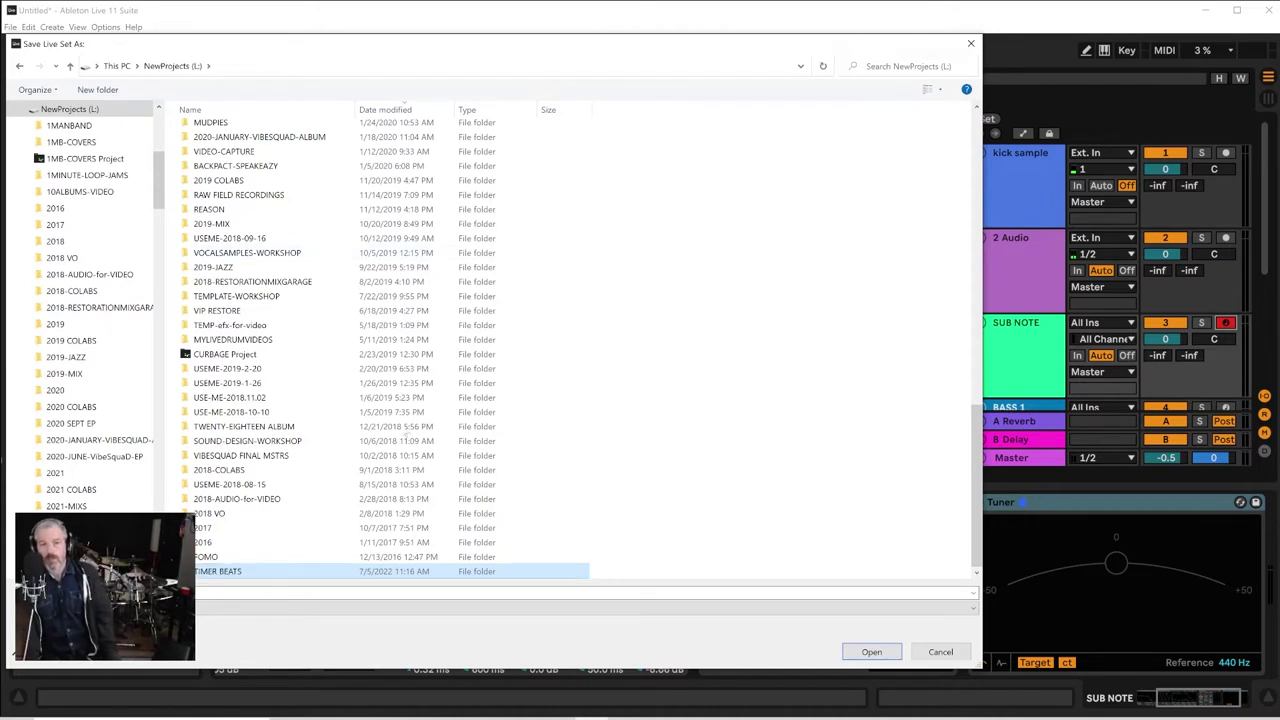
double_click(207, 574)
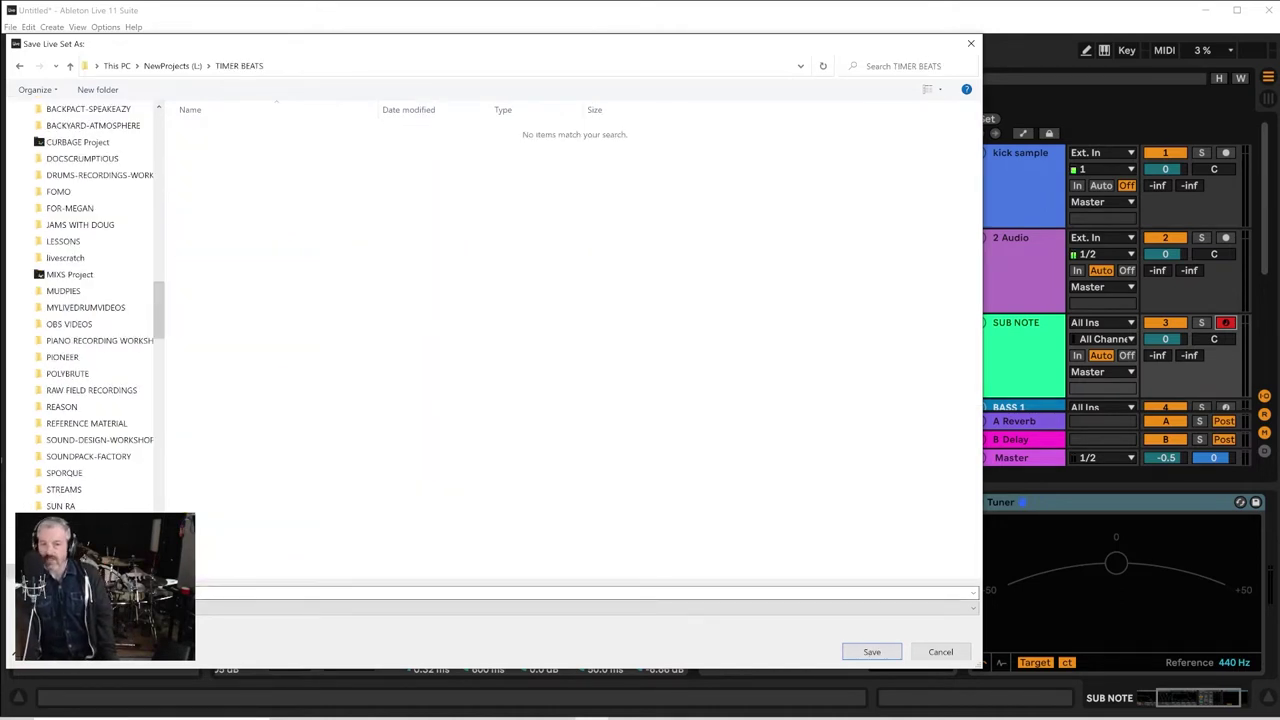
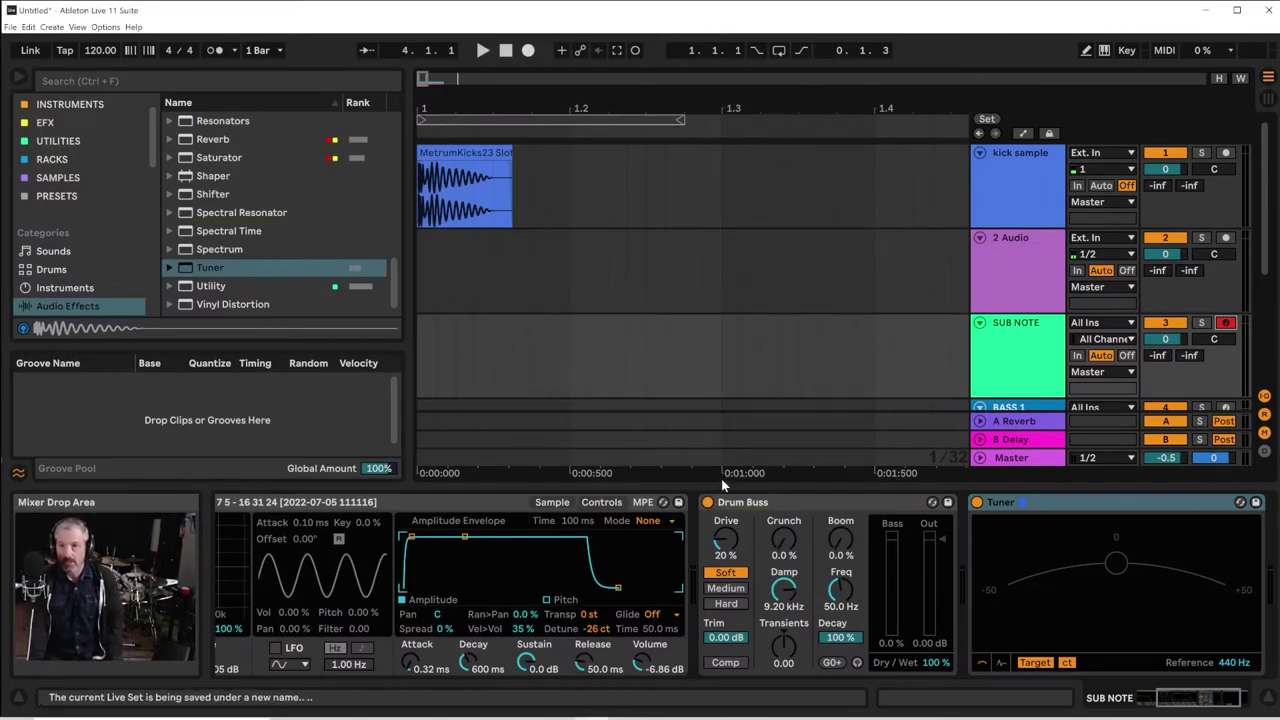
Insert a new MIDI track directly below the kick sample track
click(1025, 204)
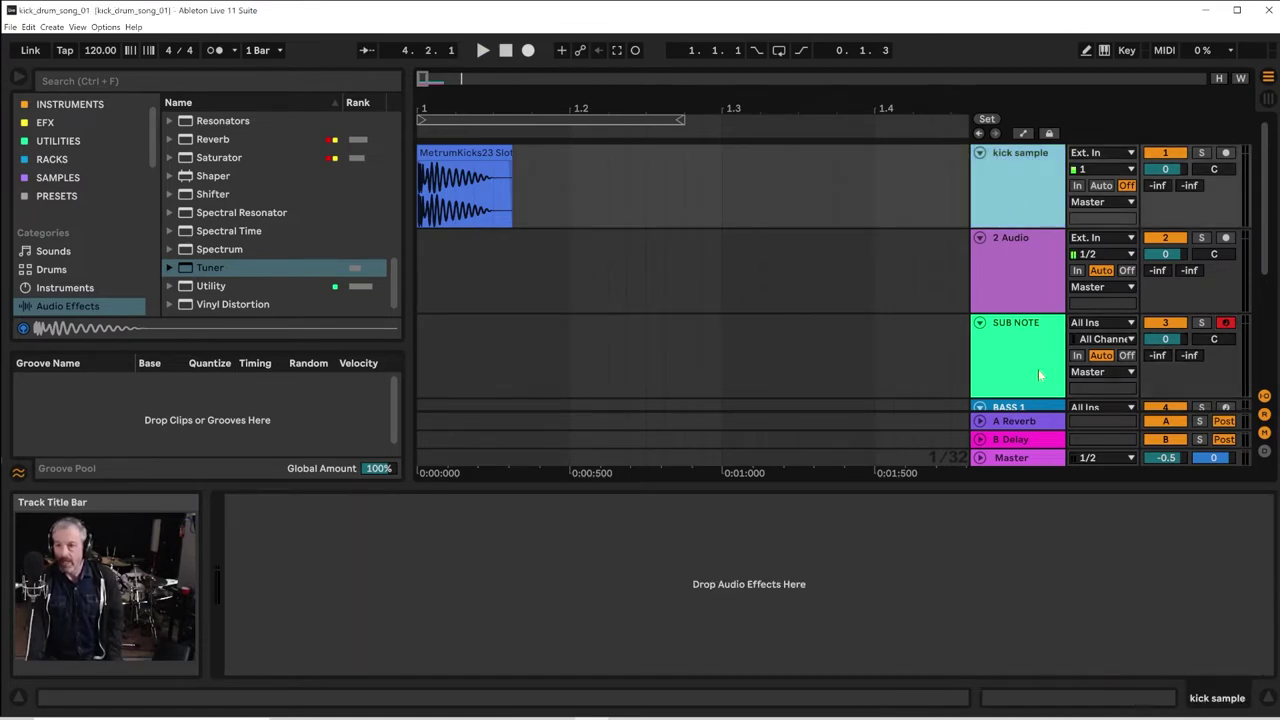
right_click(1033, 237)
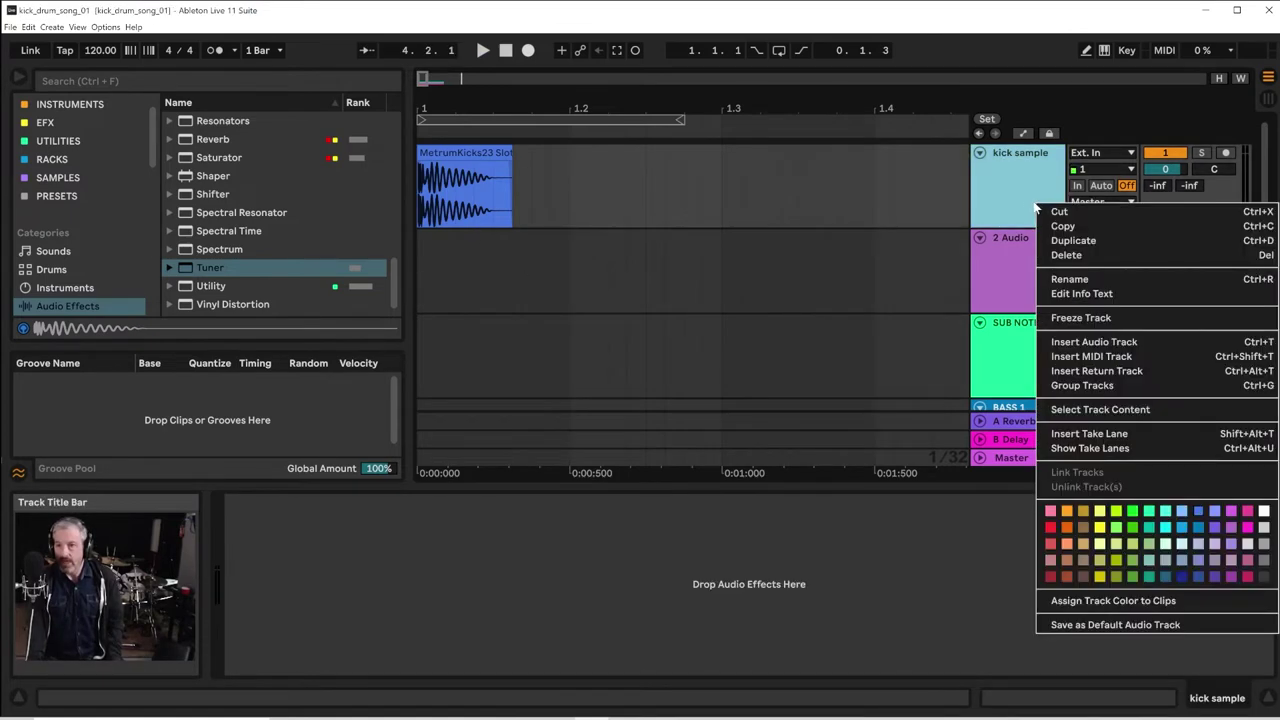
click(1091, 356)
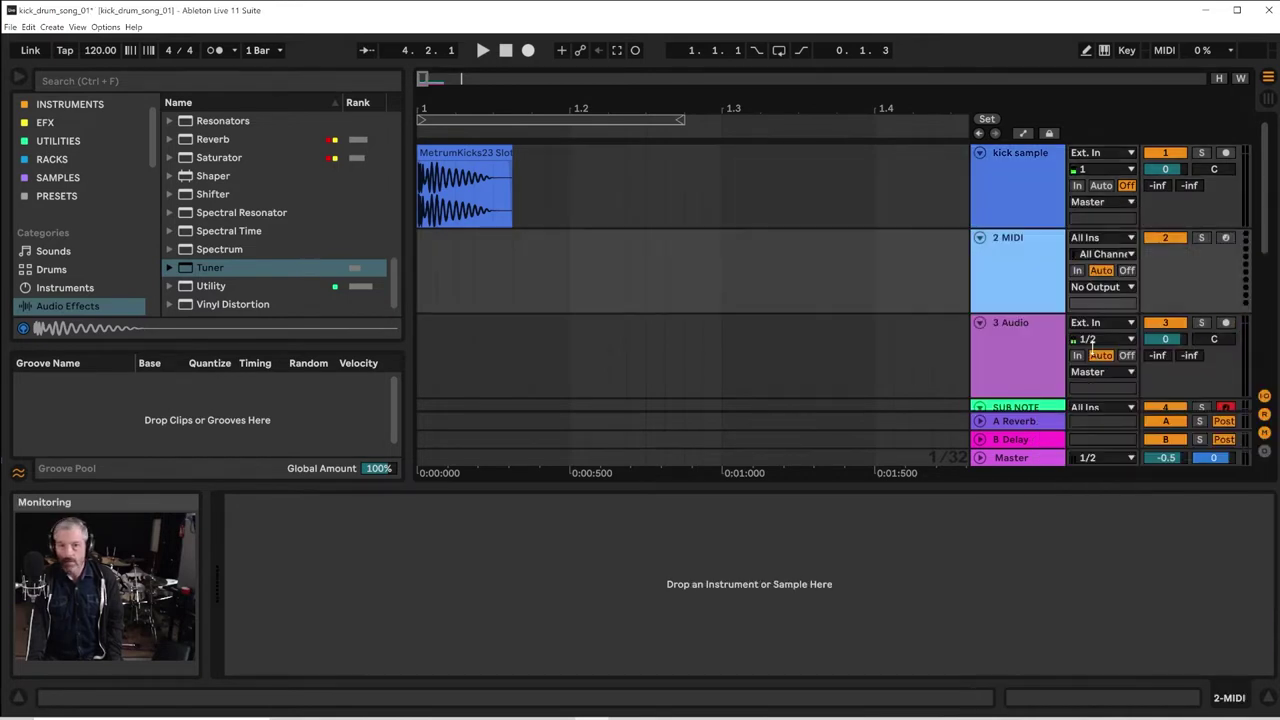
Load the MetrumKicks23 kick clip into a Simpler on the new MIDI track, and convert the Simpler to Sampler
click(493, 168)
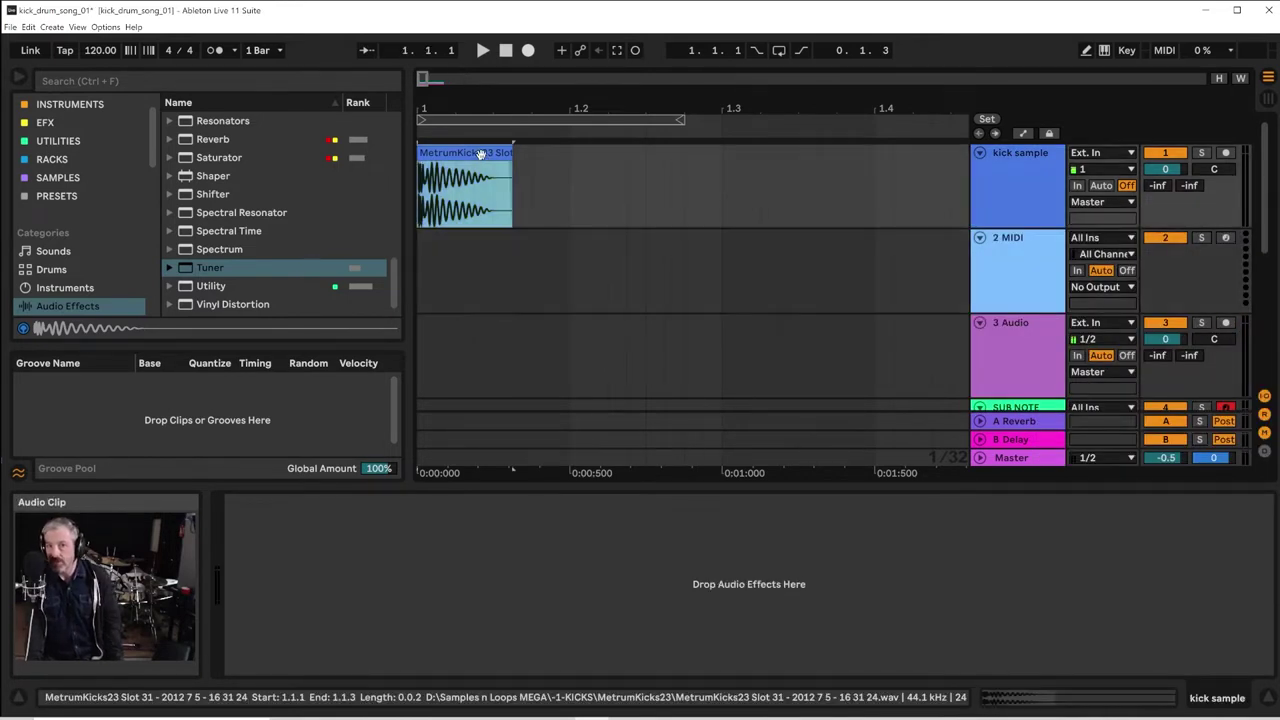
click(1019, 287)
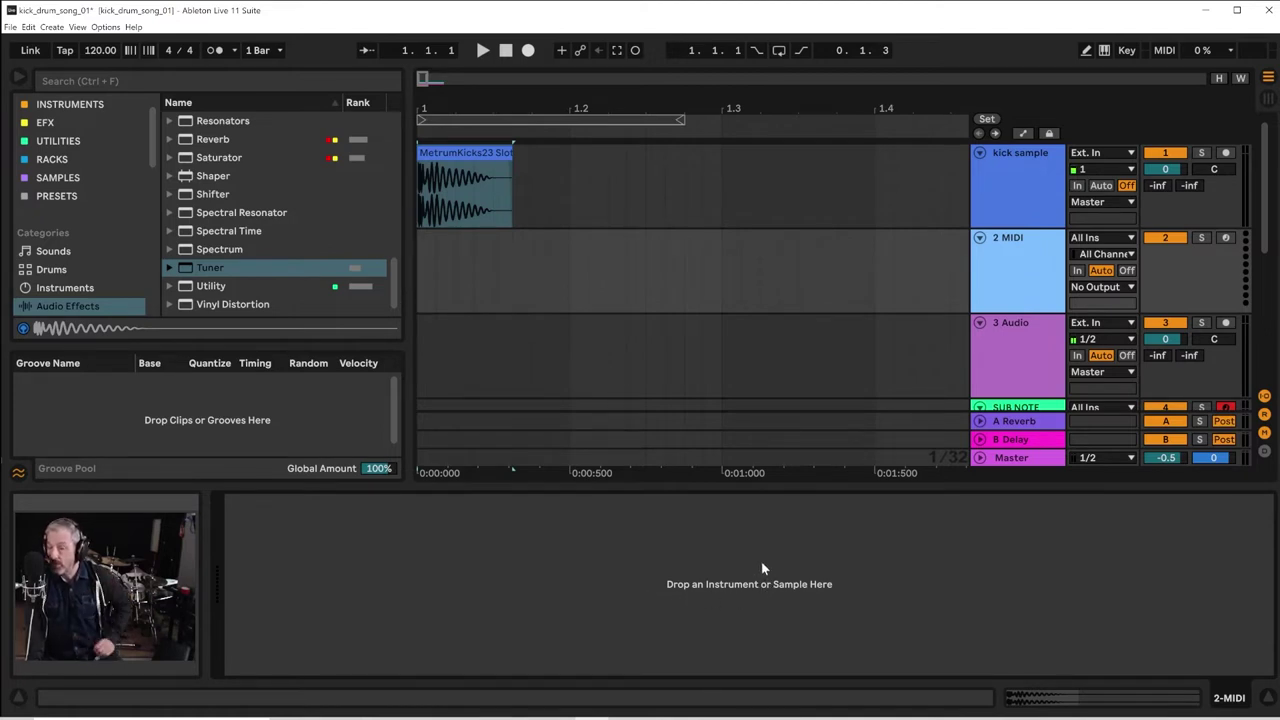
click(471, 155)
drag(669, 625, 669, 624)
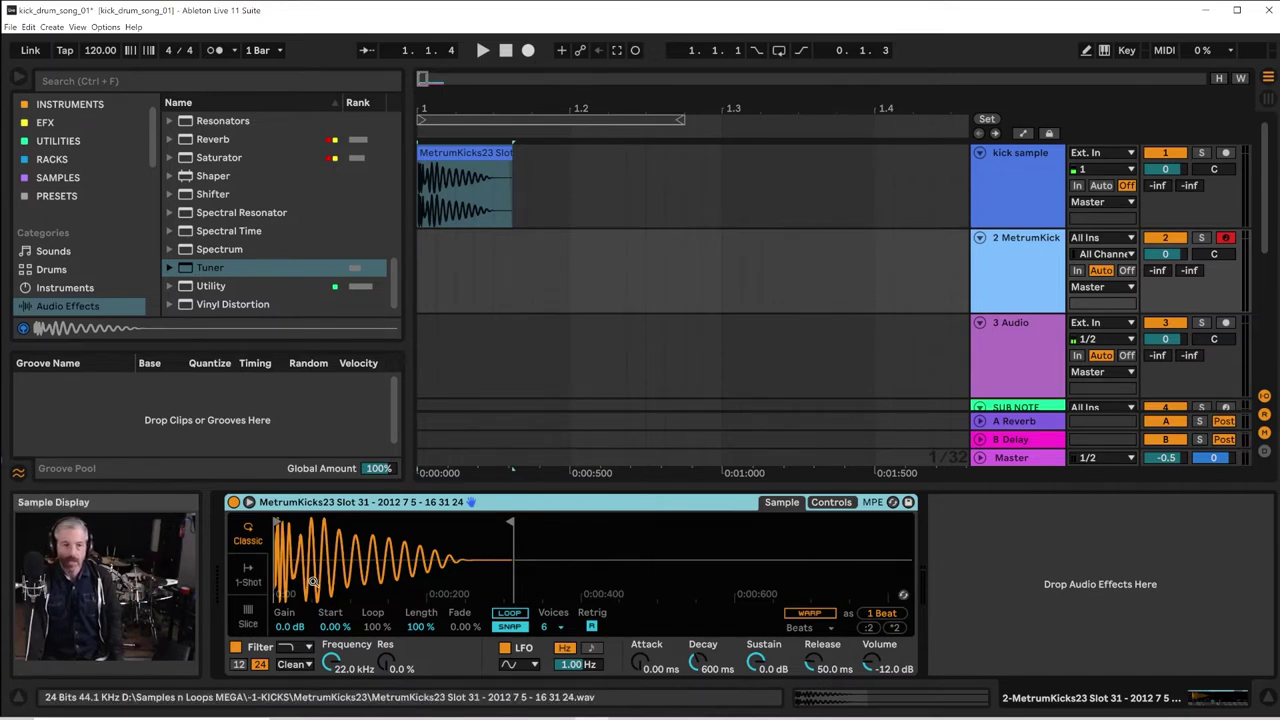
right_click(546, 503)
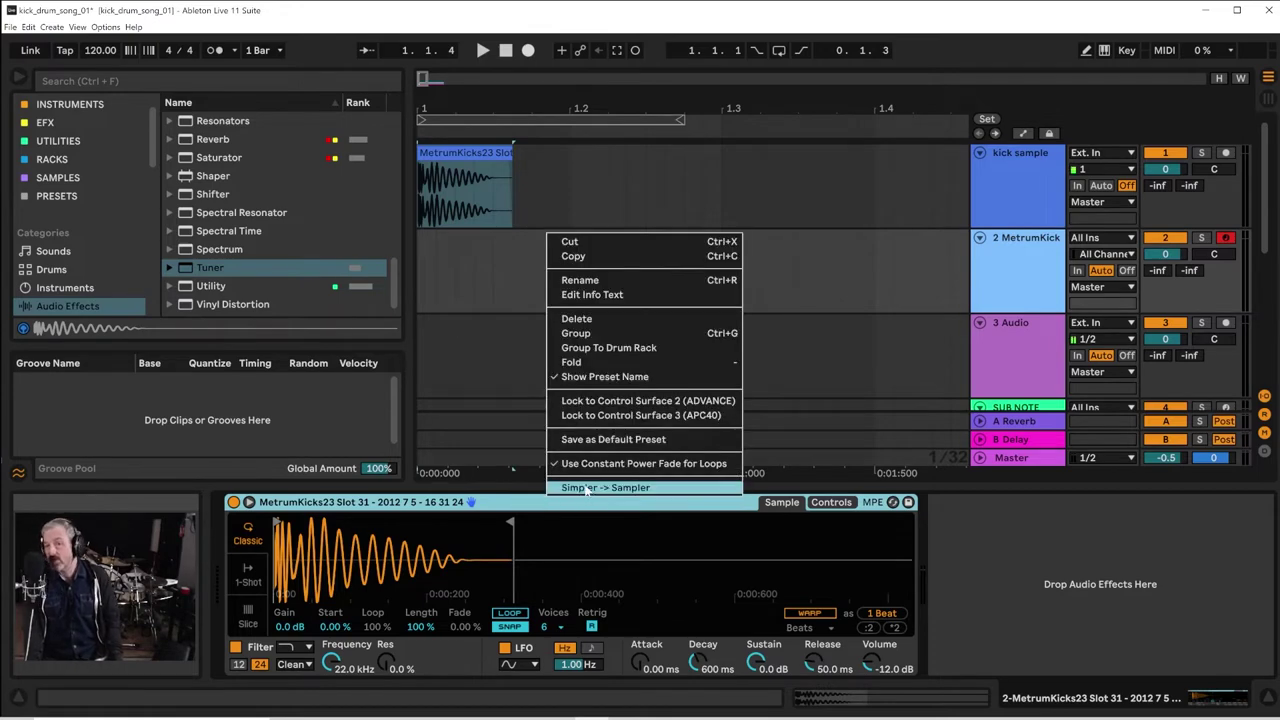
click(586, 488)
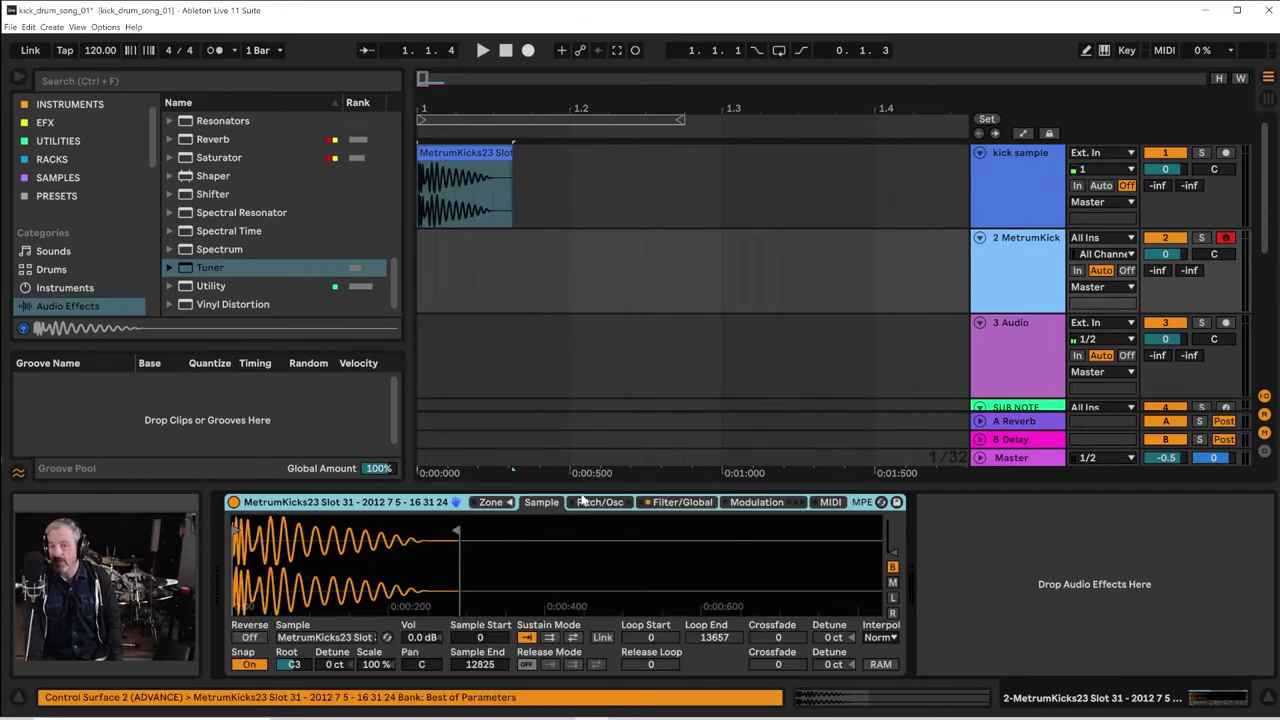
Set the Sampler's pitch envelope amount to +26 st
click(598, 502)
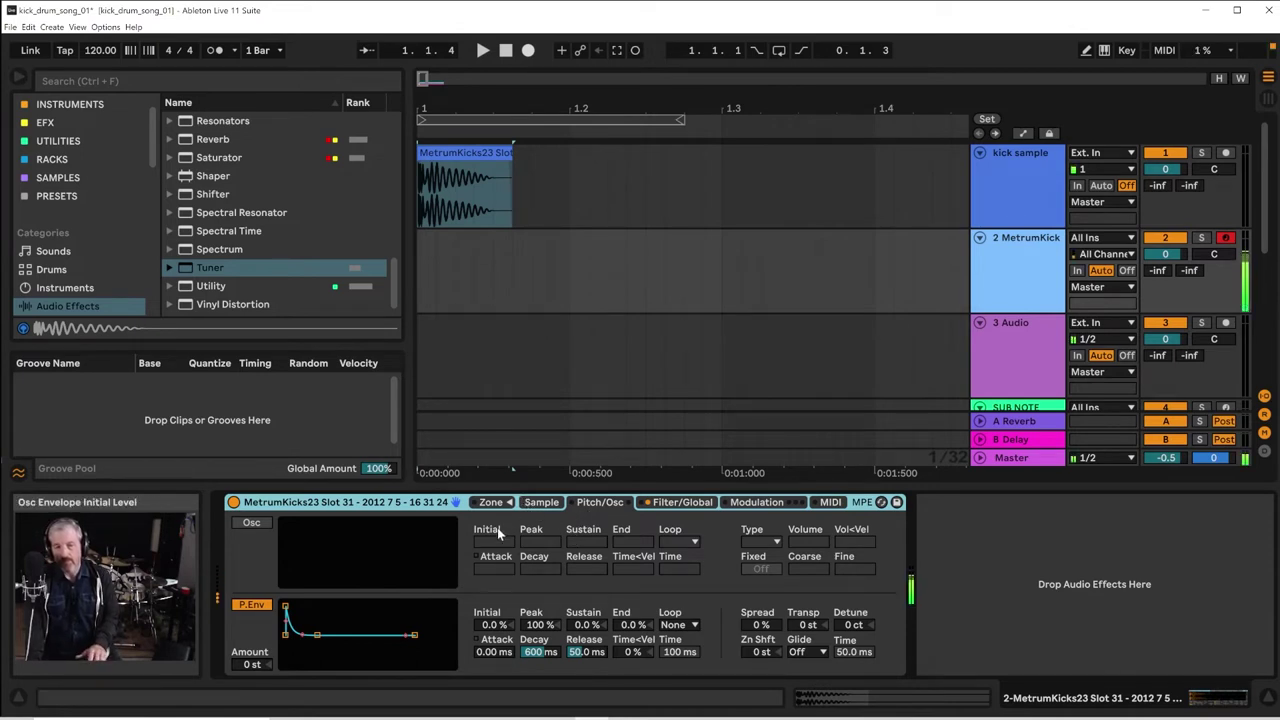
drag(248, 665, 248, 633)
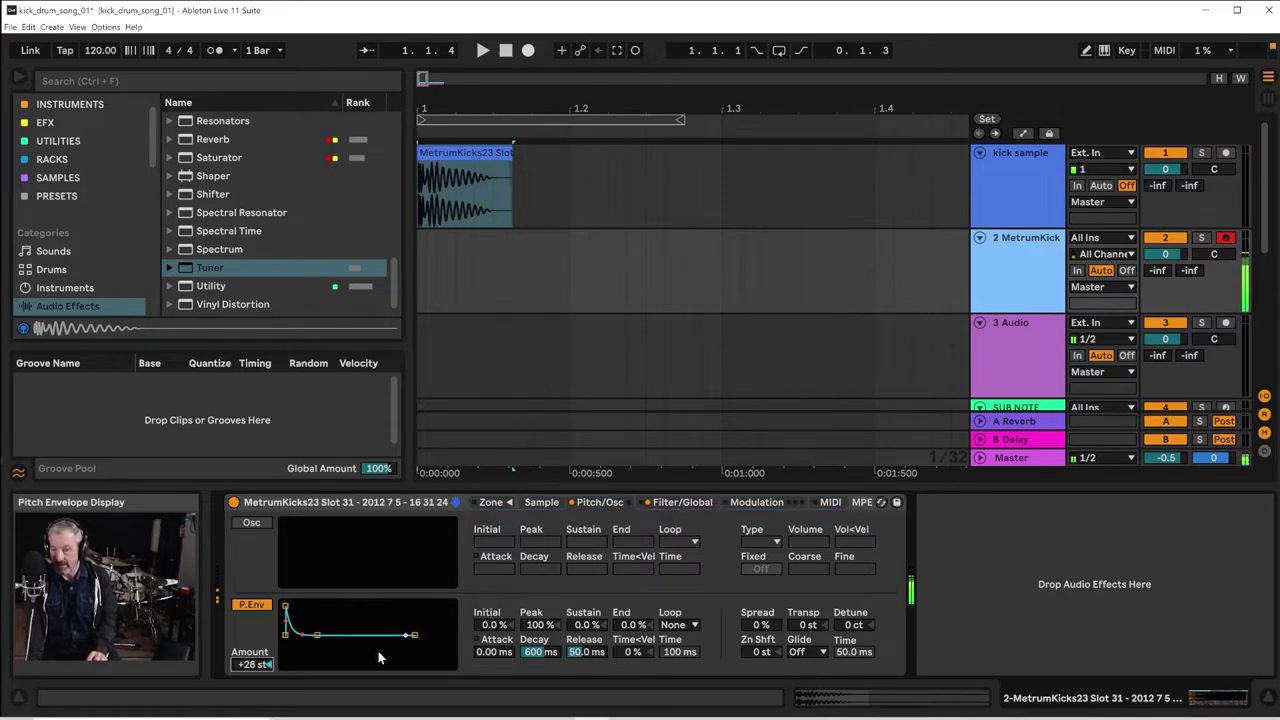
drag(256, 665, 256, 672)
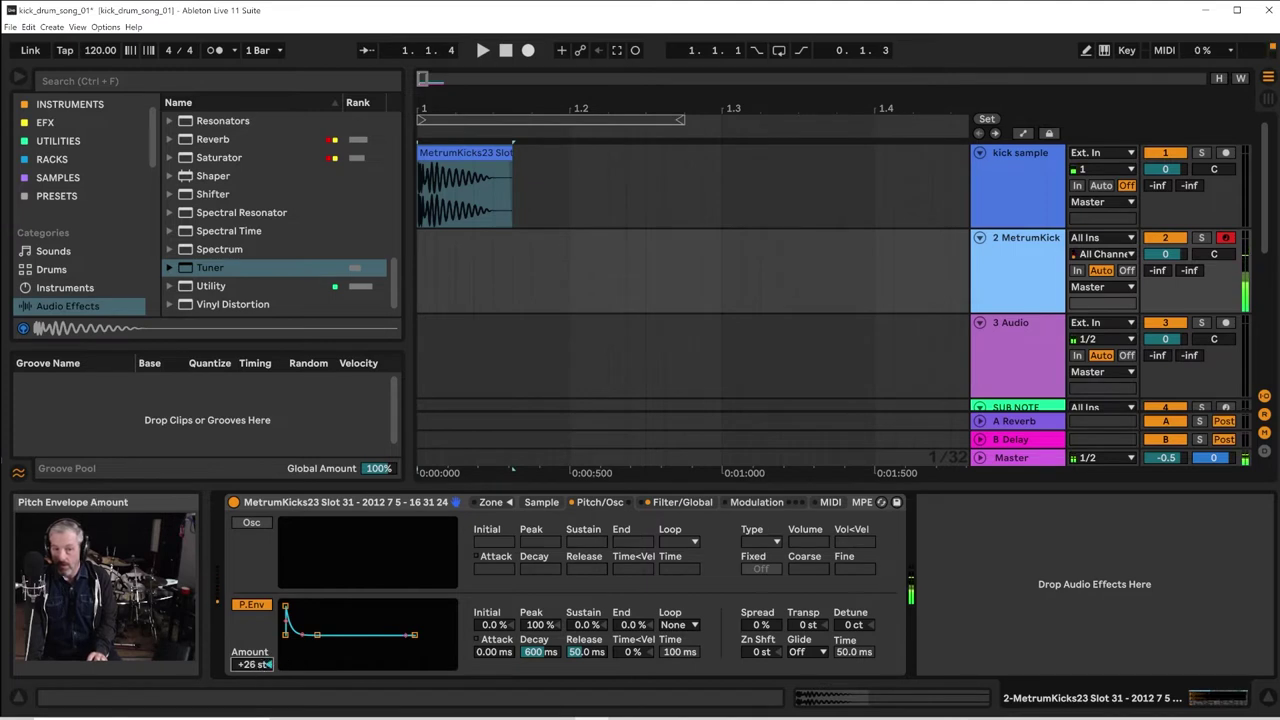
Enable the Sampler's modulation oscillator with Noise type, volume at -30 dB and coarse tuning at 0.5
click(536, 504)
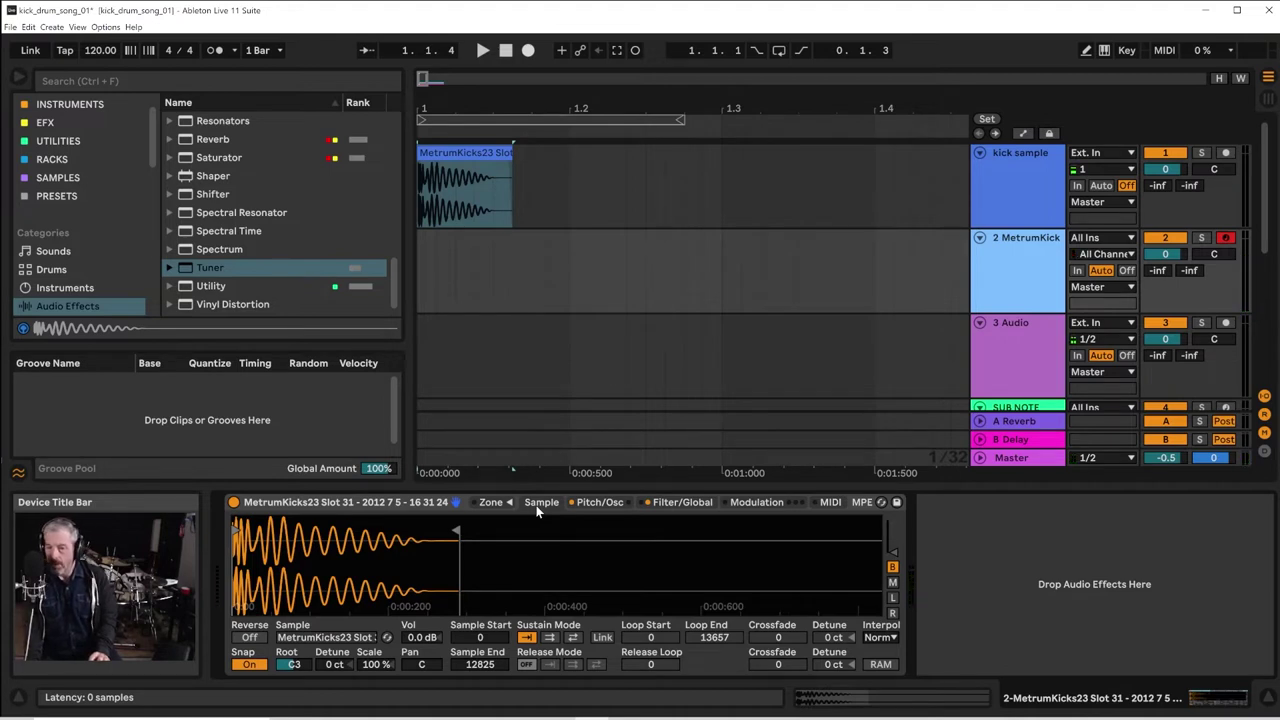
click(594, 505)
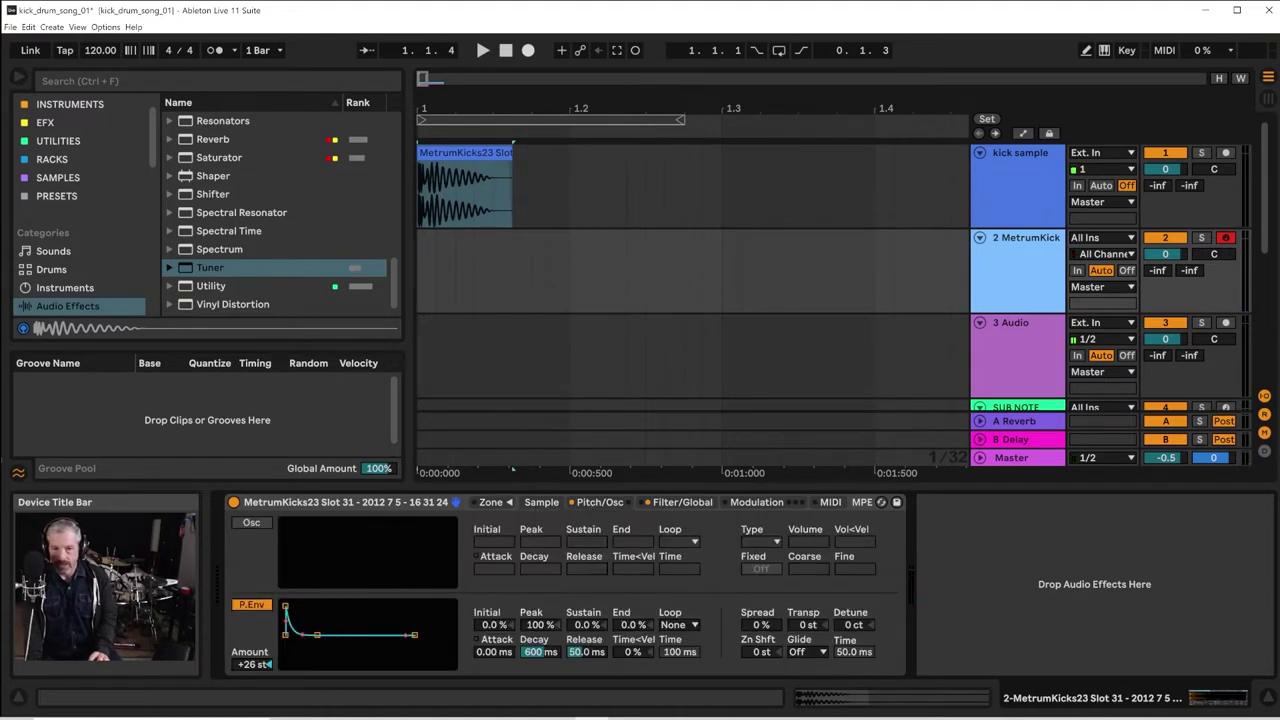
click(250, 522)
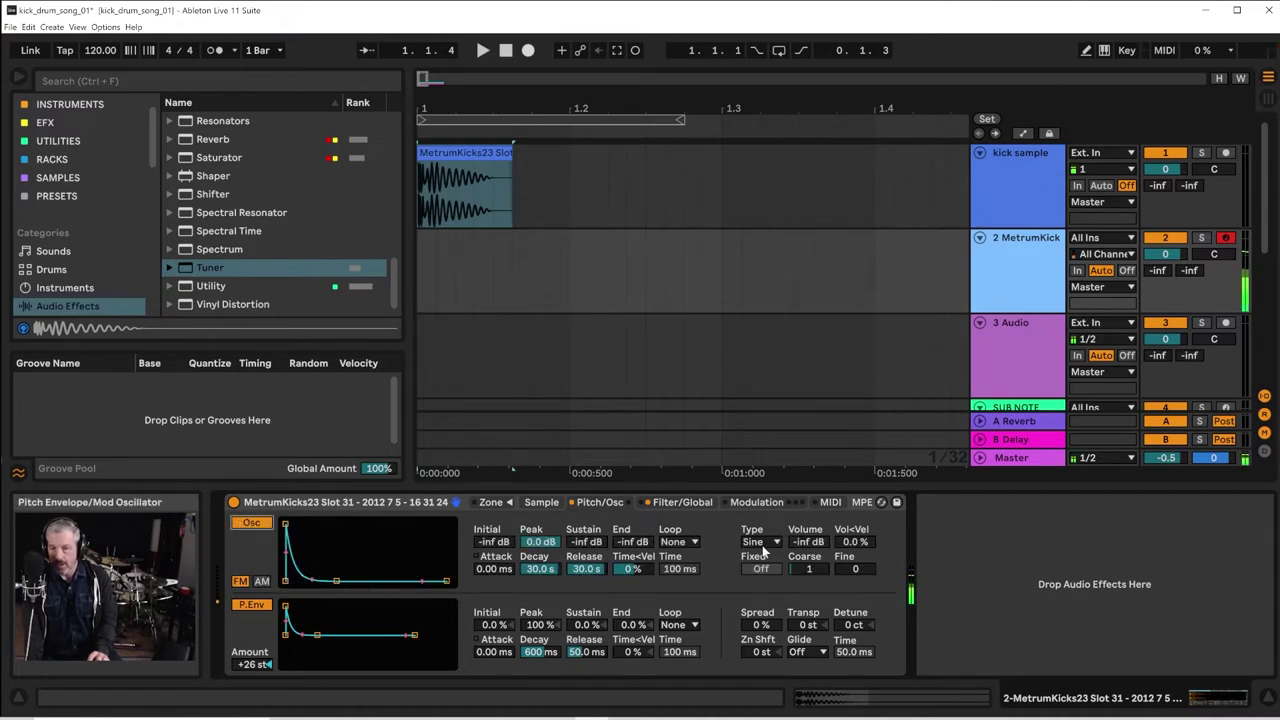
drag(803, 545, 803, 515)
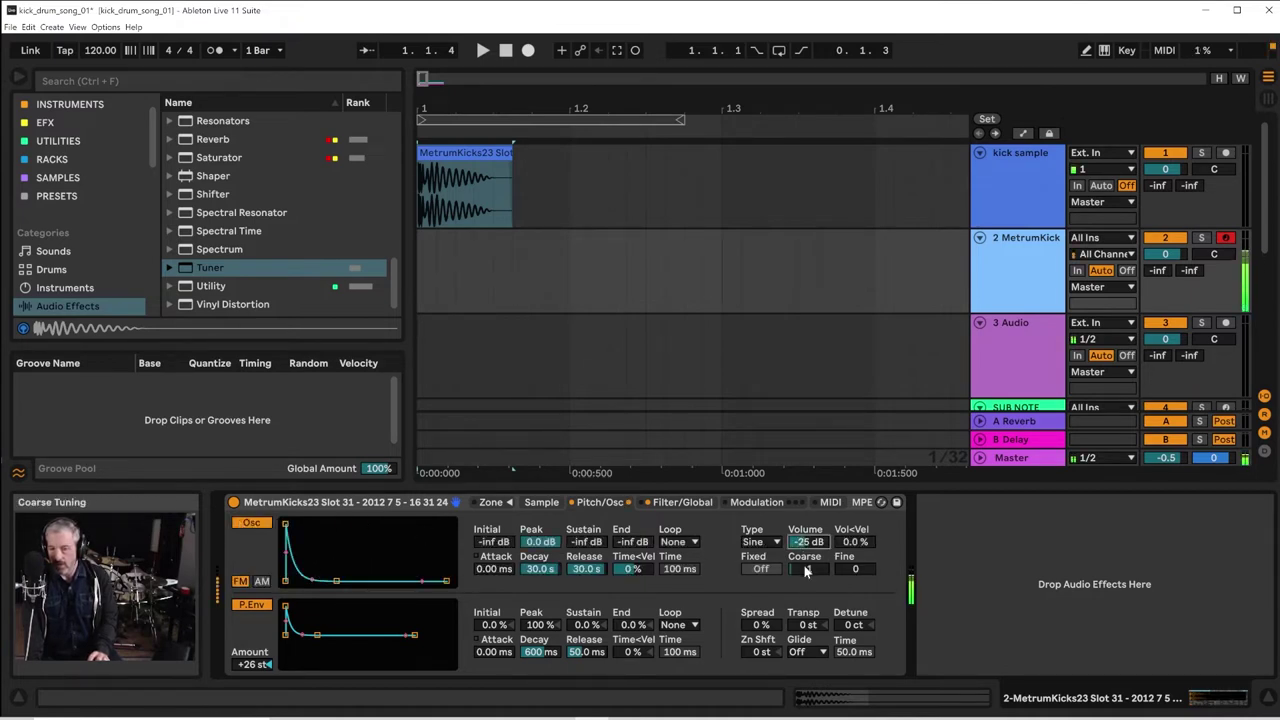
click(766, 545)
click(762, 530)
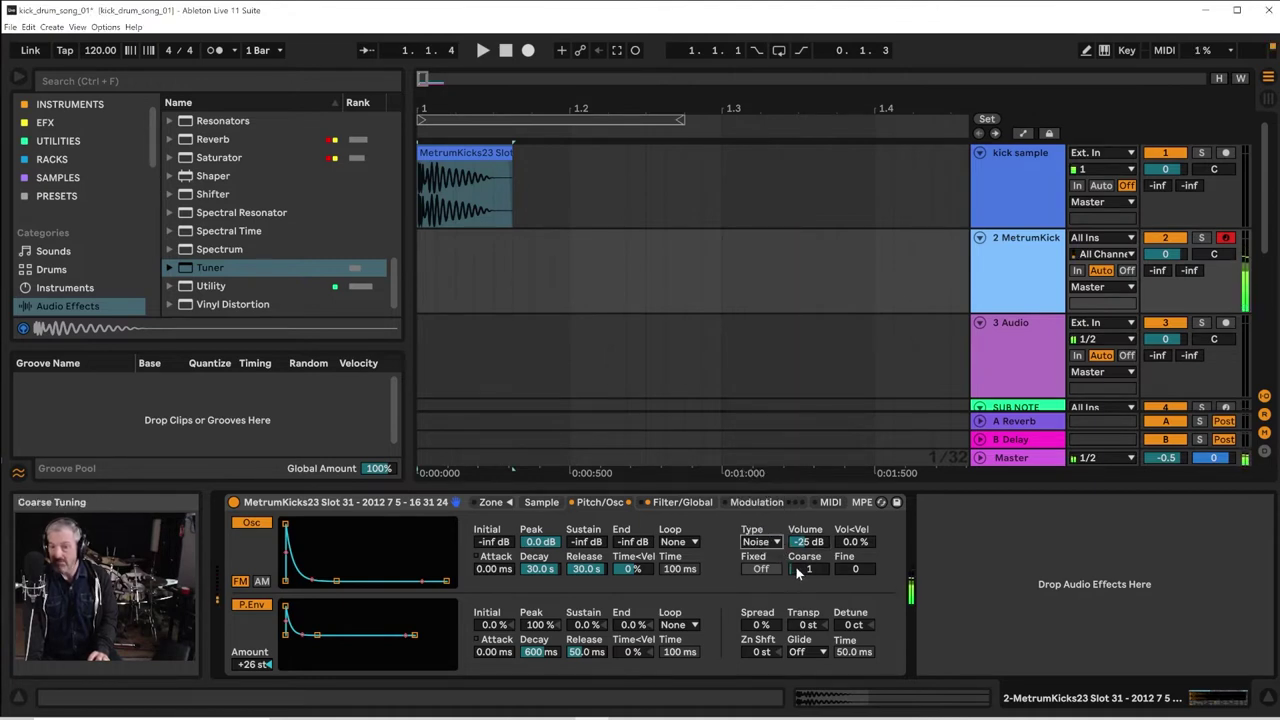
mouse_move(796, 567)
mouse_down()
mouse_move(796, 555)
mouse_move(806, 585)
mouse_up()
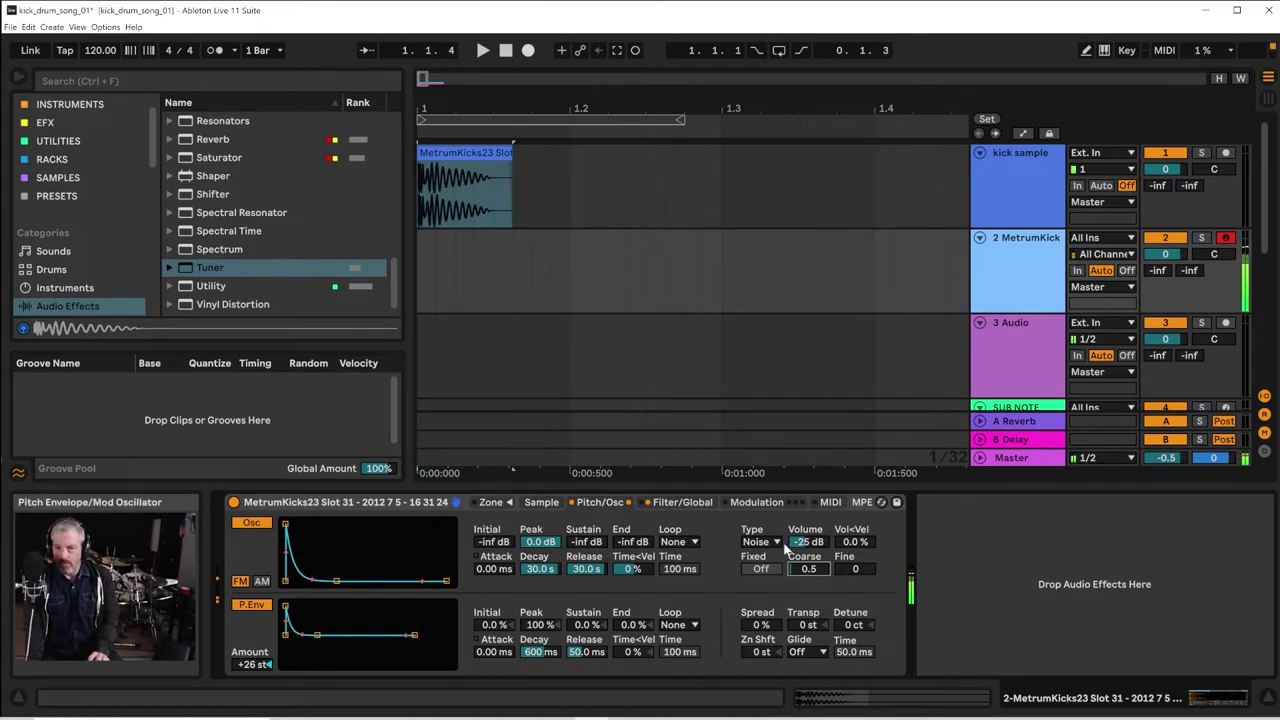
drag(806, 541, 806, 550)
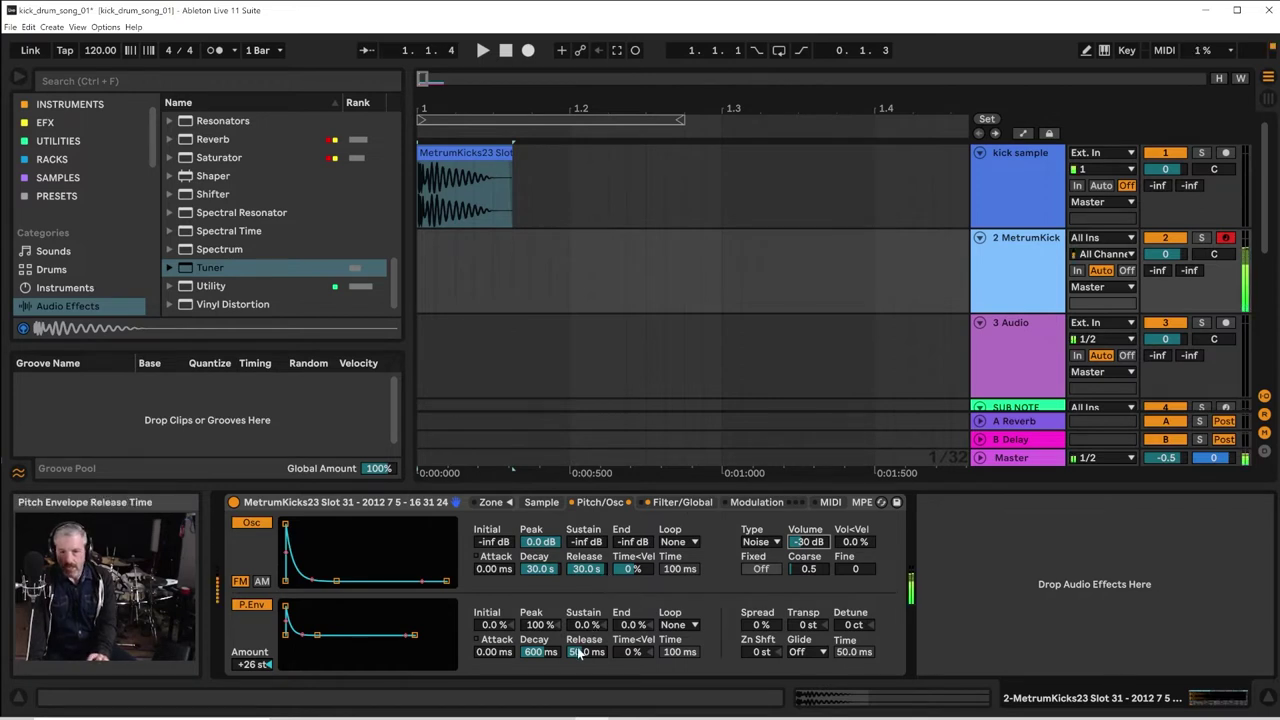
Set the Sampler's pitch envelope decay to 687 ms and the spread to 1 %
drag(544, 649, 544, 600)
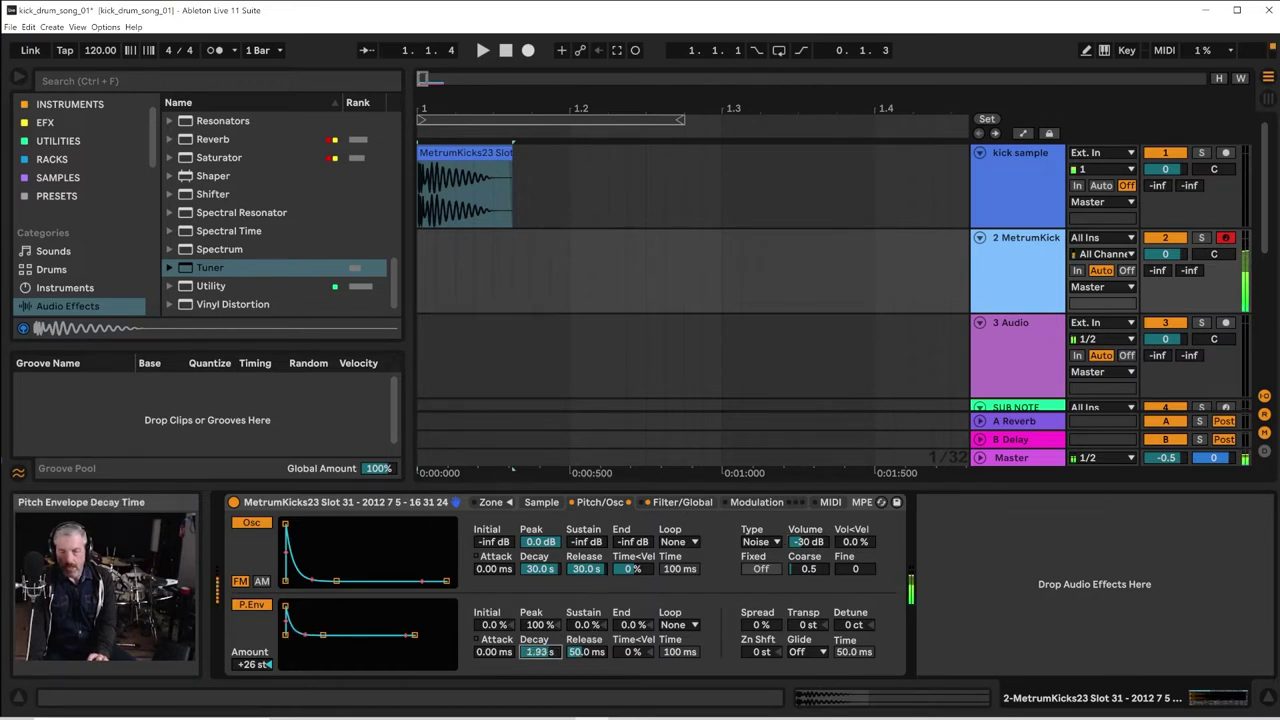
mouse_move(539, 651)
mouse_down()
mouse_move(539, 690)
mouse_move(539, 645)
mouse_move(539, 658)
mouse_up()
click(540, 652)
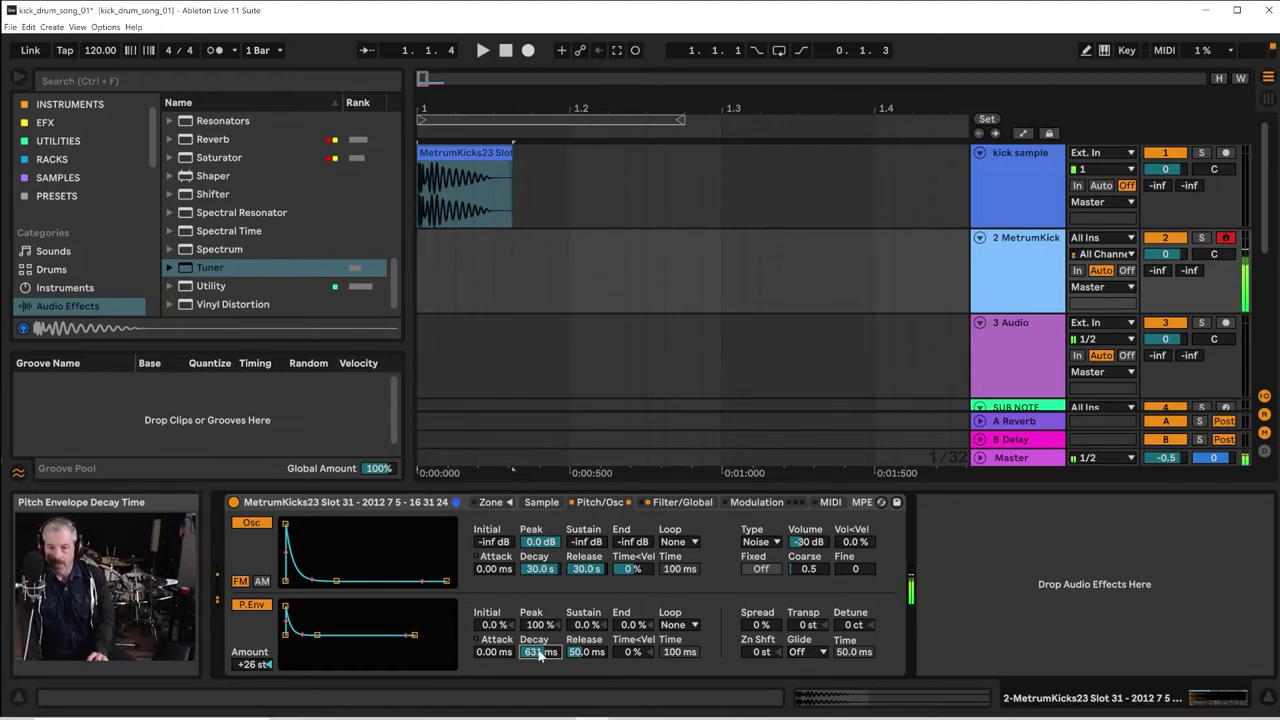
mouse_move(540, 652)
mouse_down()
mouse_move(540, 675)
mouse_move(540, 640)
mouse_up()
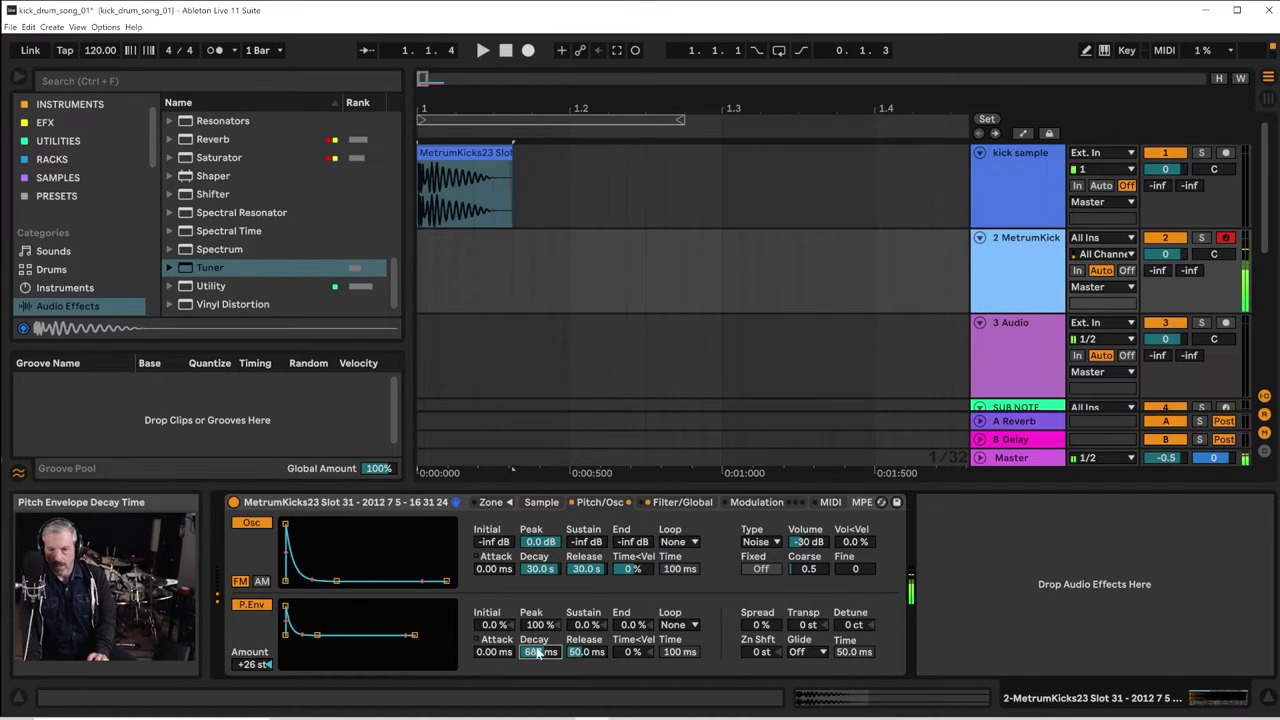
mouse_move(768, 627)
mouse_down()
mouse_move(768, 601)
mouse_move(768, 627)
mouse_up()
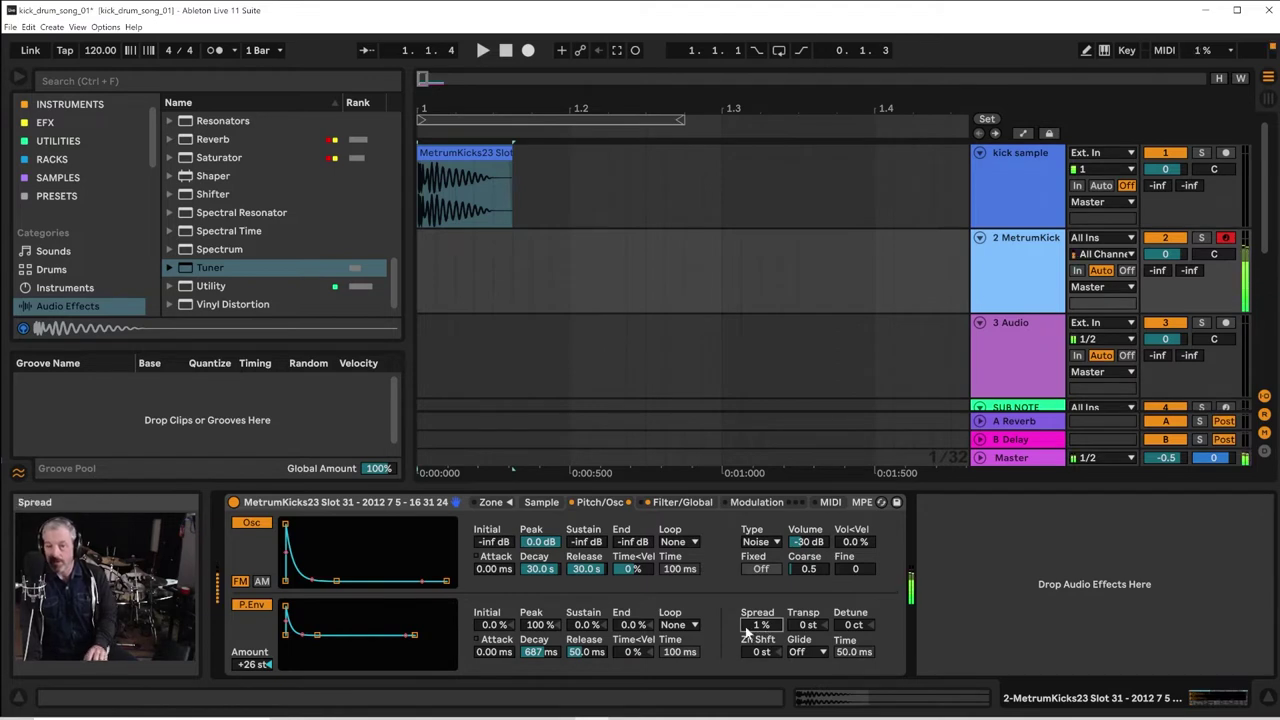
Set the Sampler's filter circuit to OSR and the filter drive to 2.06 dB
click(680, 502)
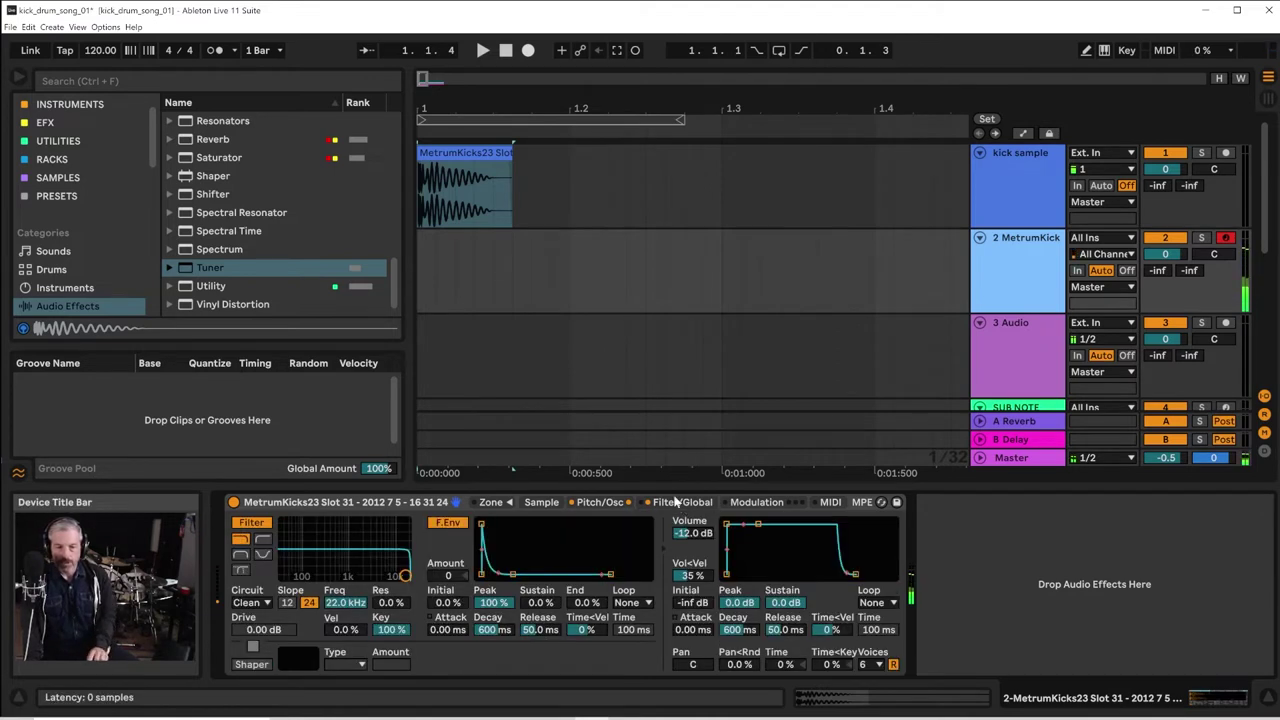
click(252, 603)
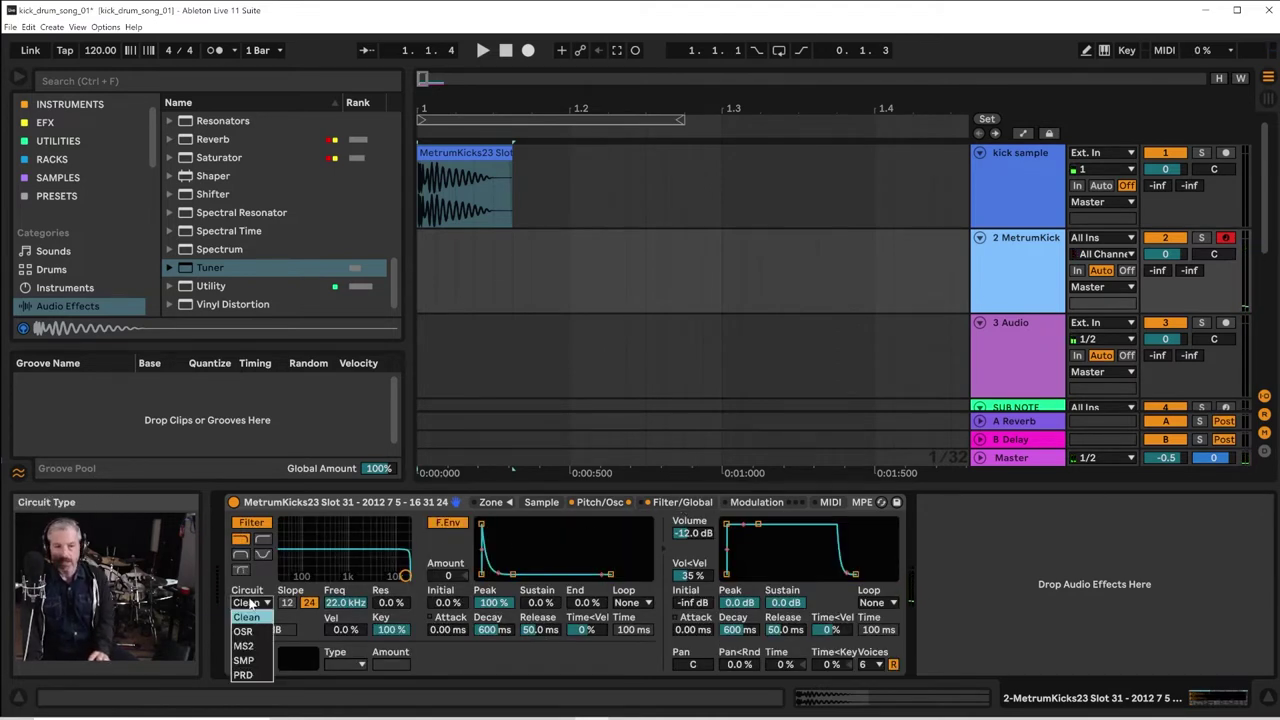
click(250, 626)
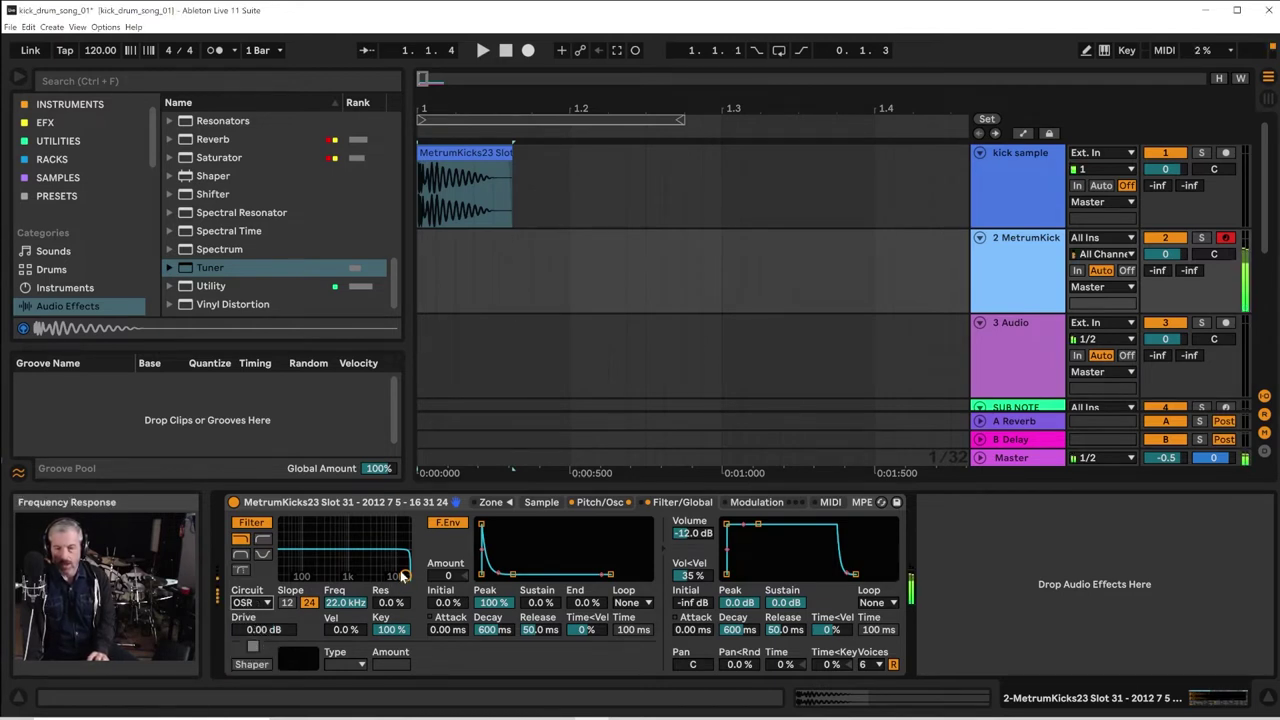
click(263, 629)
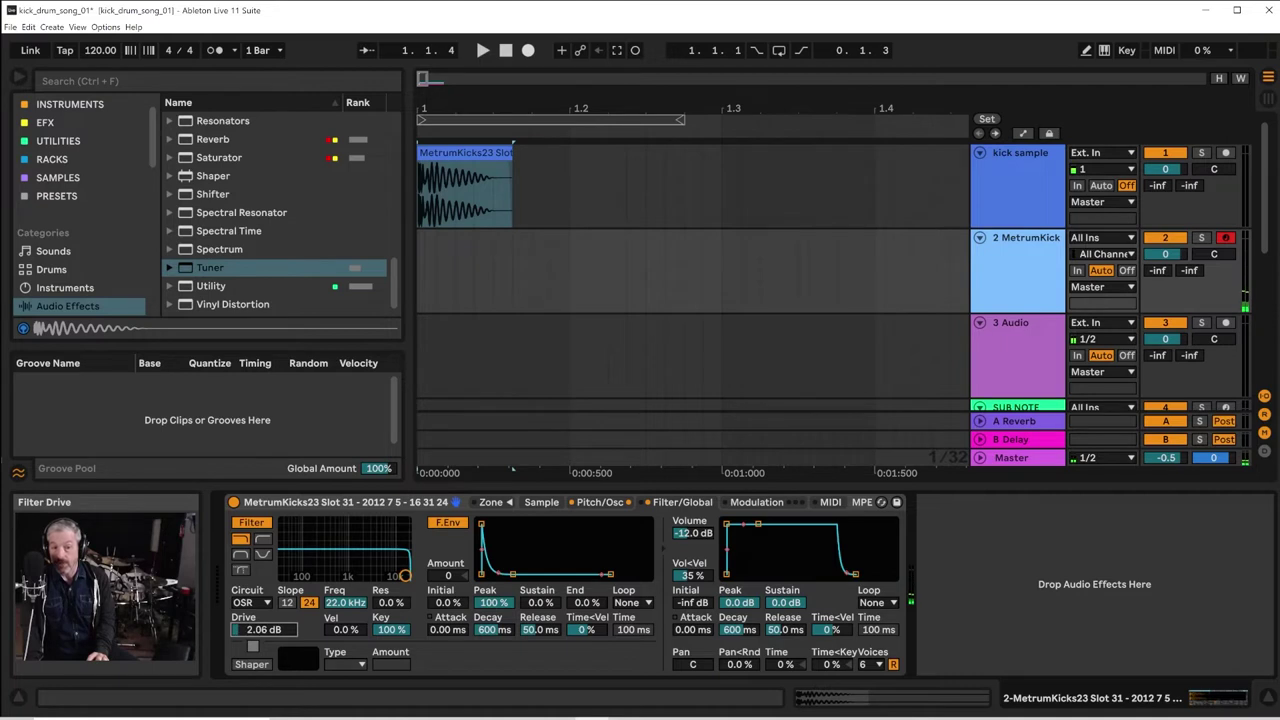
Enable the Sampler's filter Shaper with the Soft type and an amount of 12.0
click(251, 664)
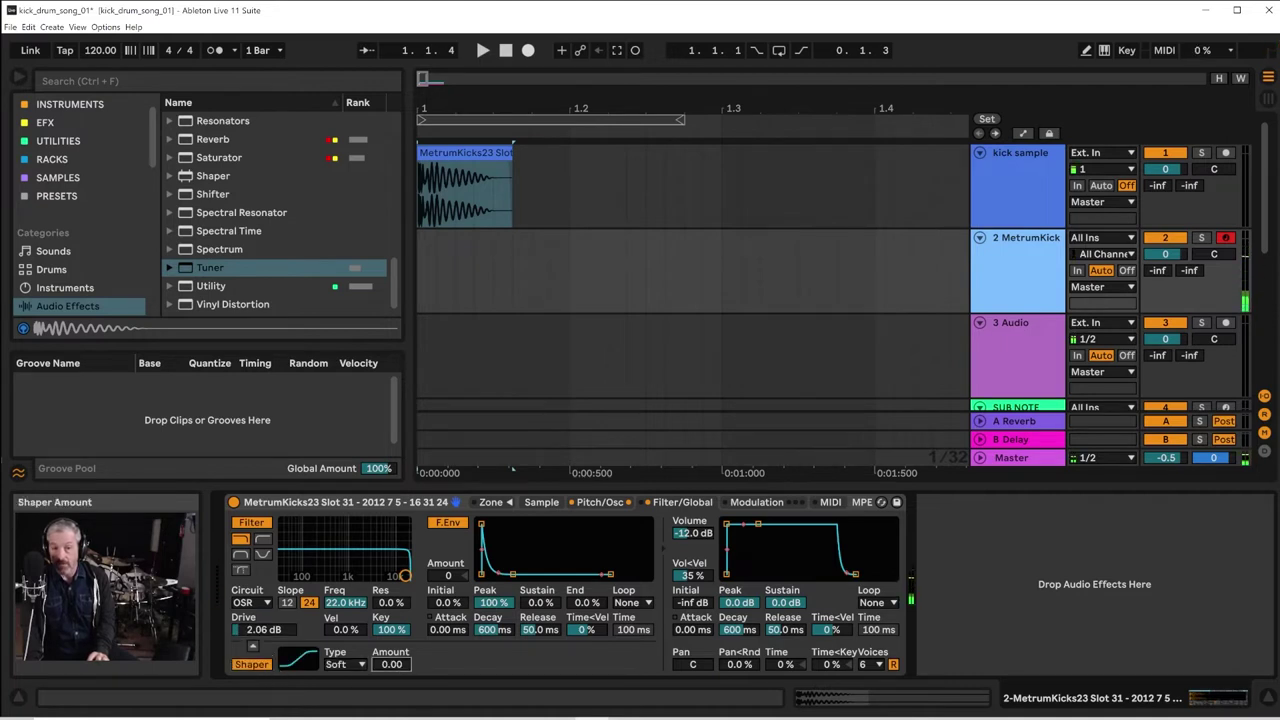
click(357, 668)
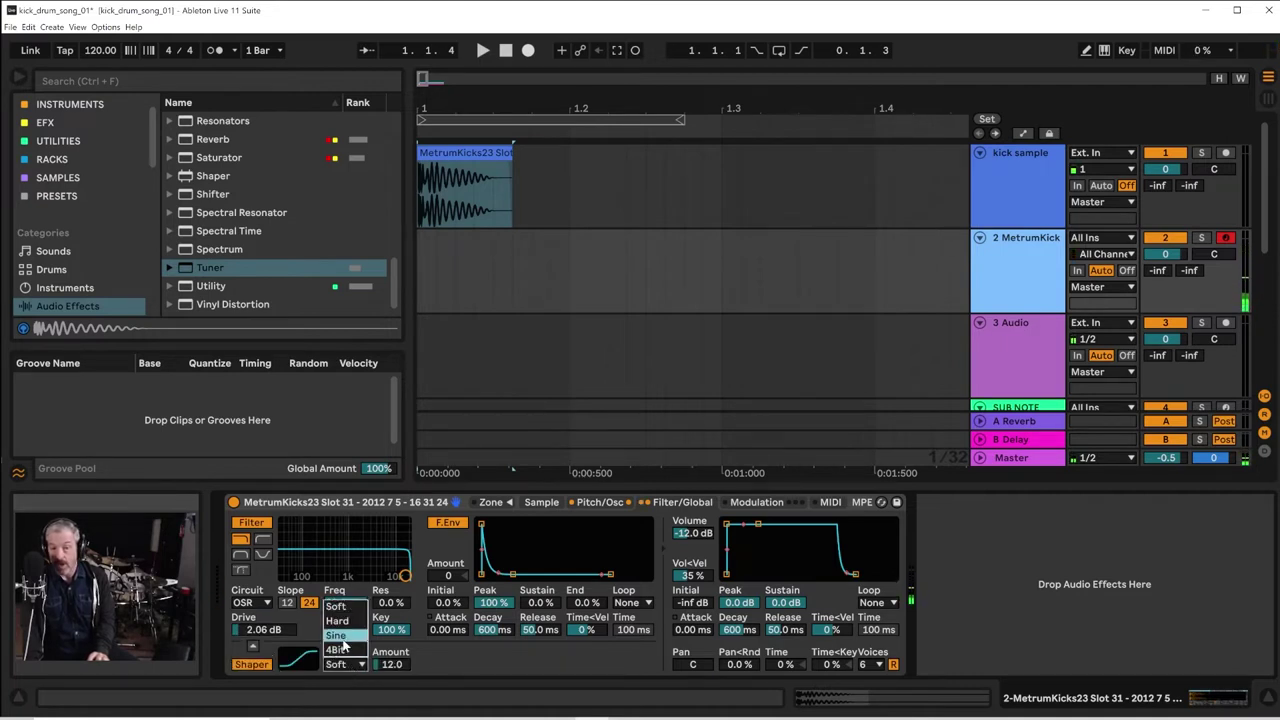
click(346, 622)
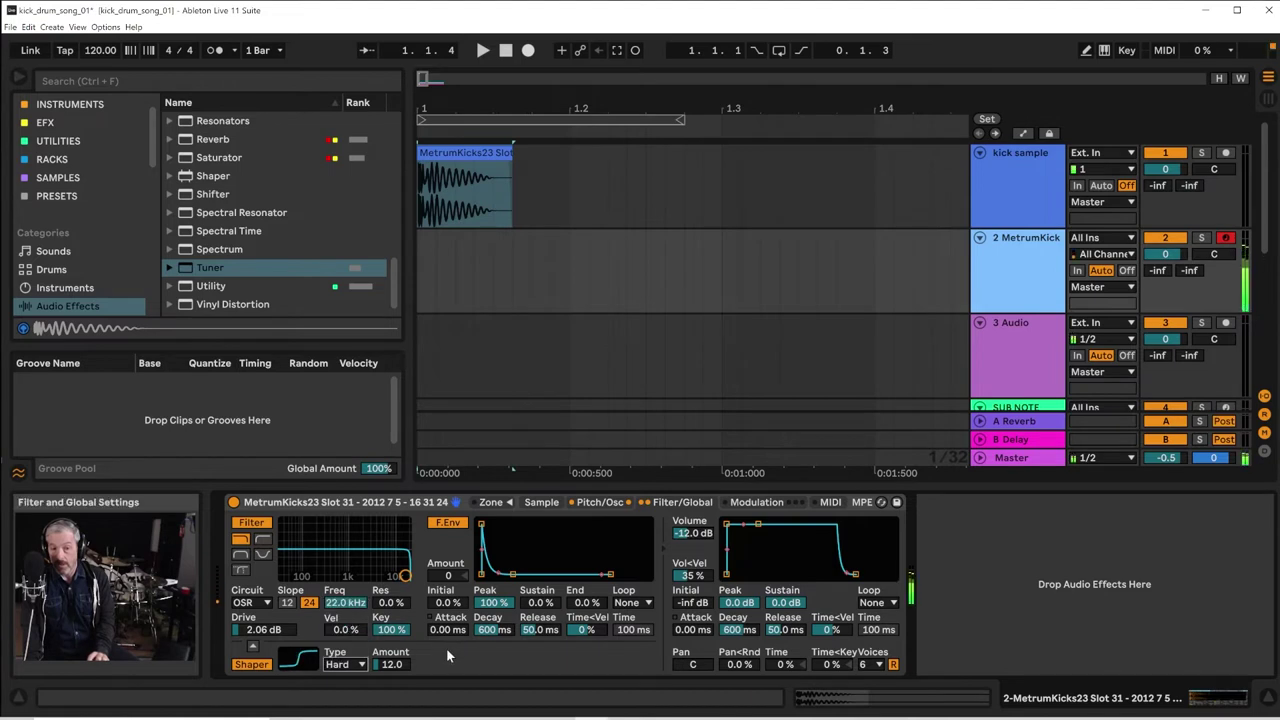
click(352, 665)
click(337, 606)
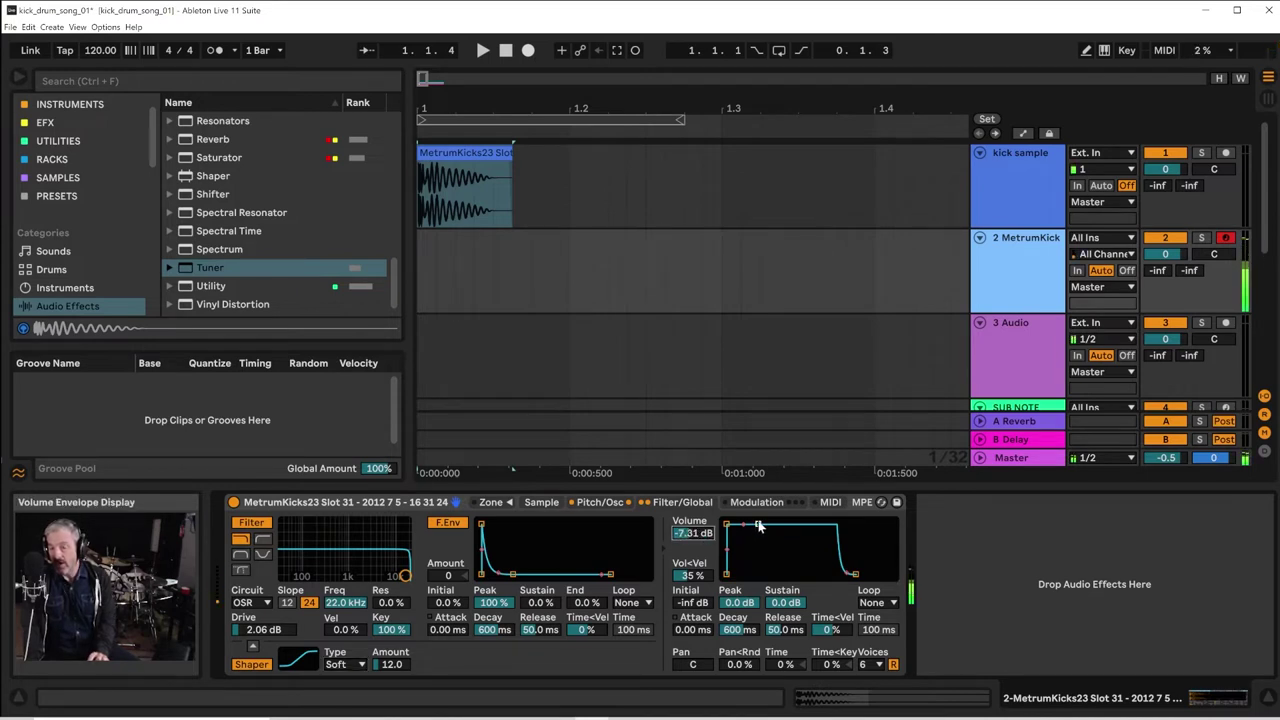
Set the Sampler's volume envelope to 584 ms decay and -15 dB sustain, and turn off LFO 1
drag(758, 527, 758, 542)
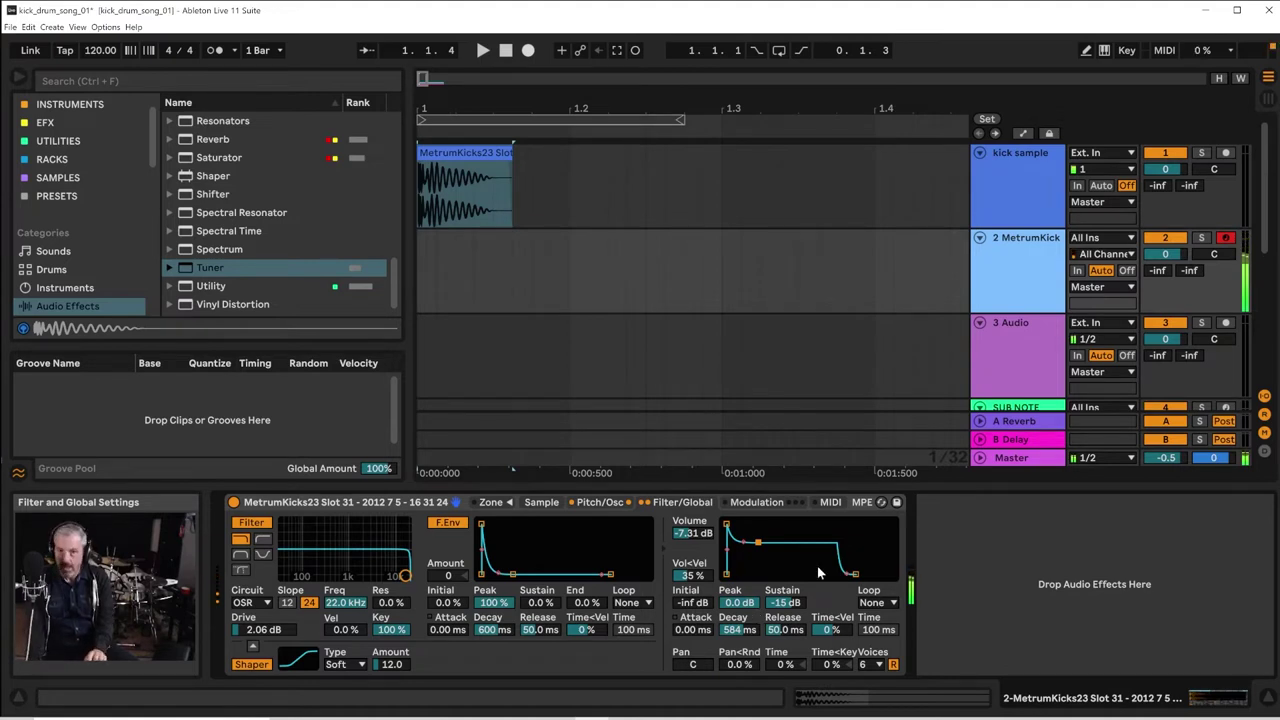
click(754, 503)
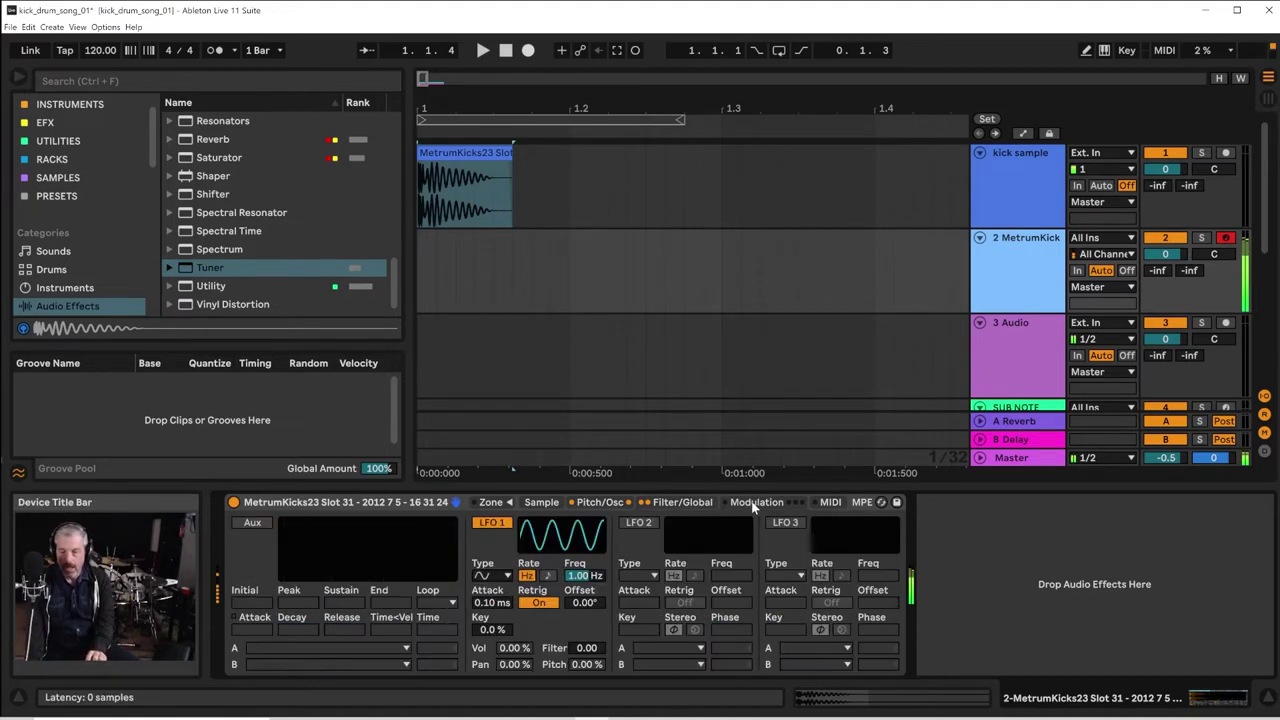
click(493, 526)
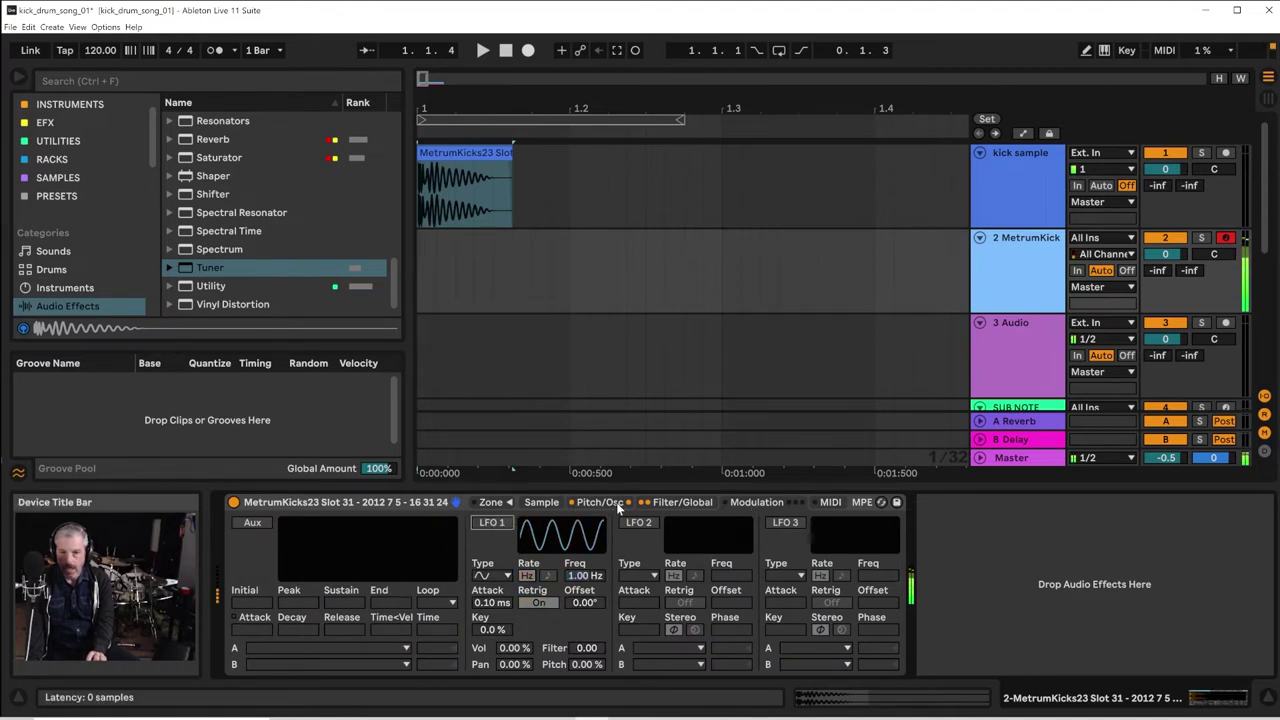
click(699, 505)
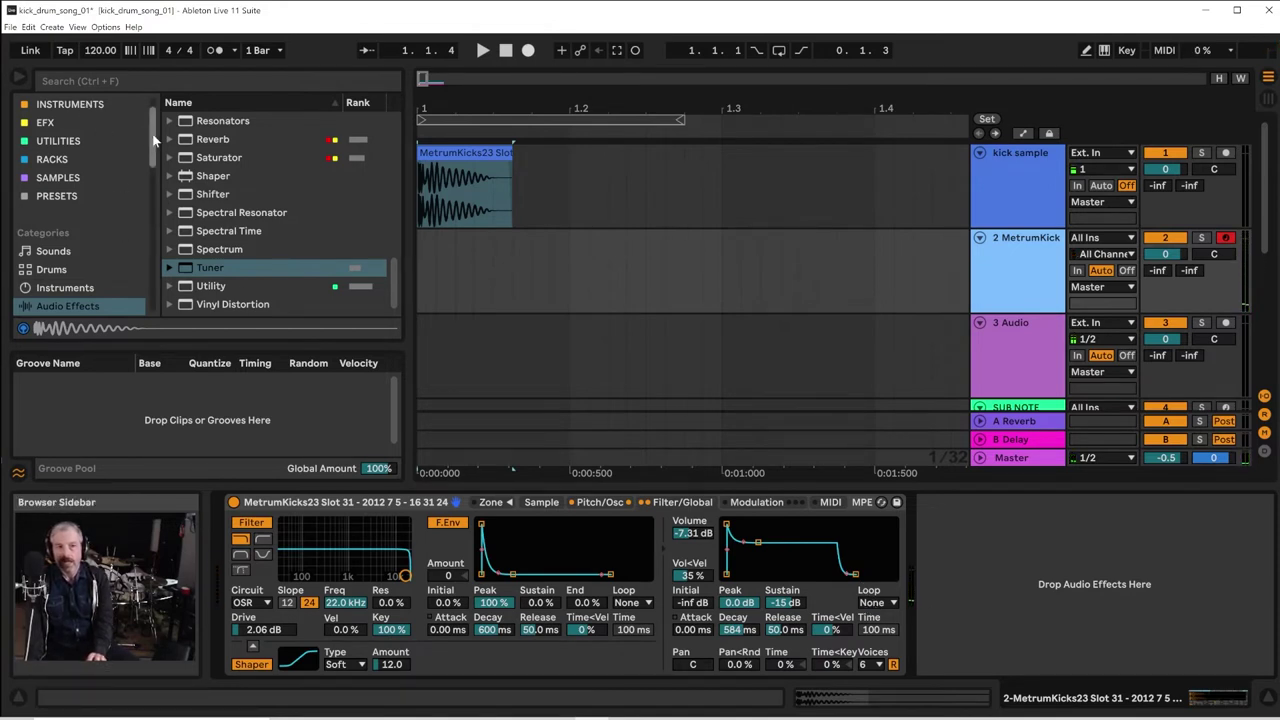
Add the Drum Buss audio effect after the Sampler on the MetrumKick track
scroll(155, 140, up, 2)
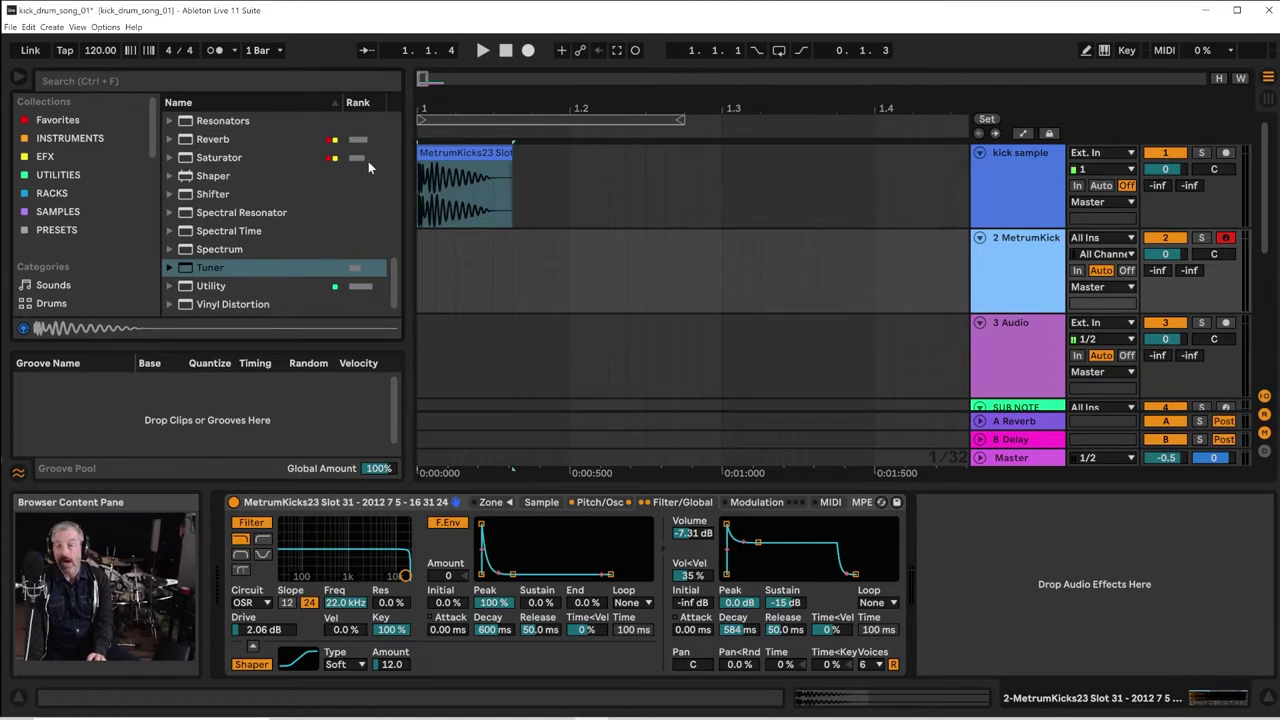
drag(391, 275, 380, 118)
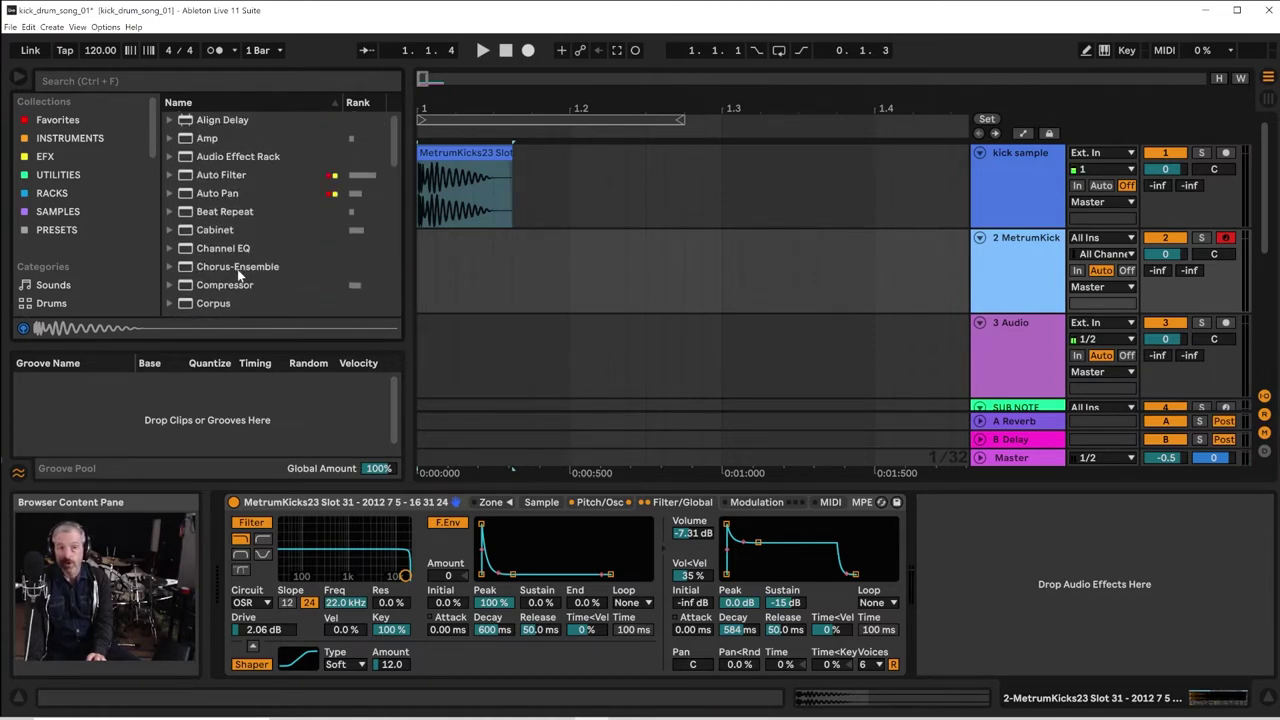
scroll(237, 275, down, 8)
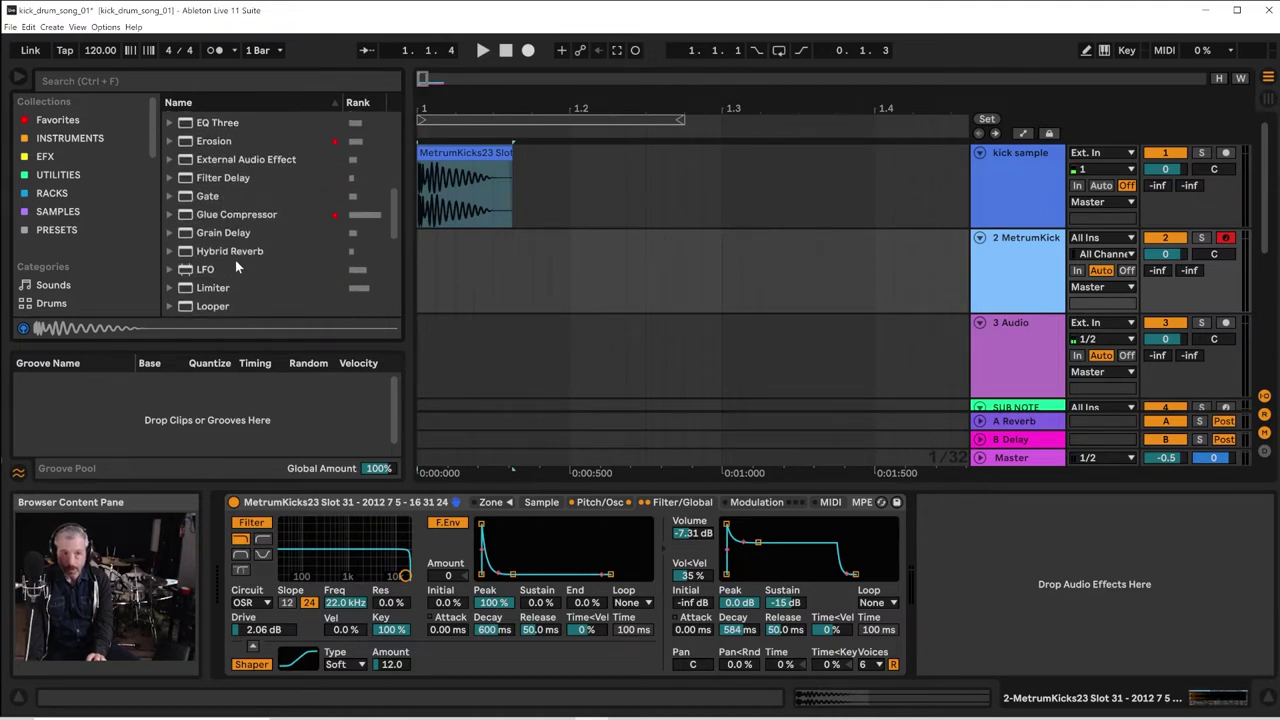
scroll(235, 258, up, 1)
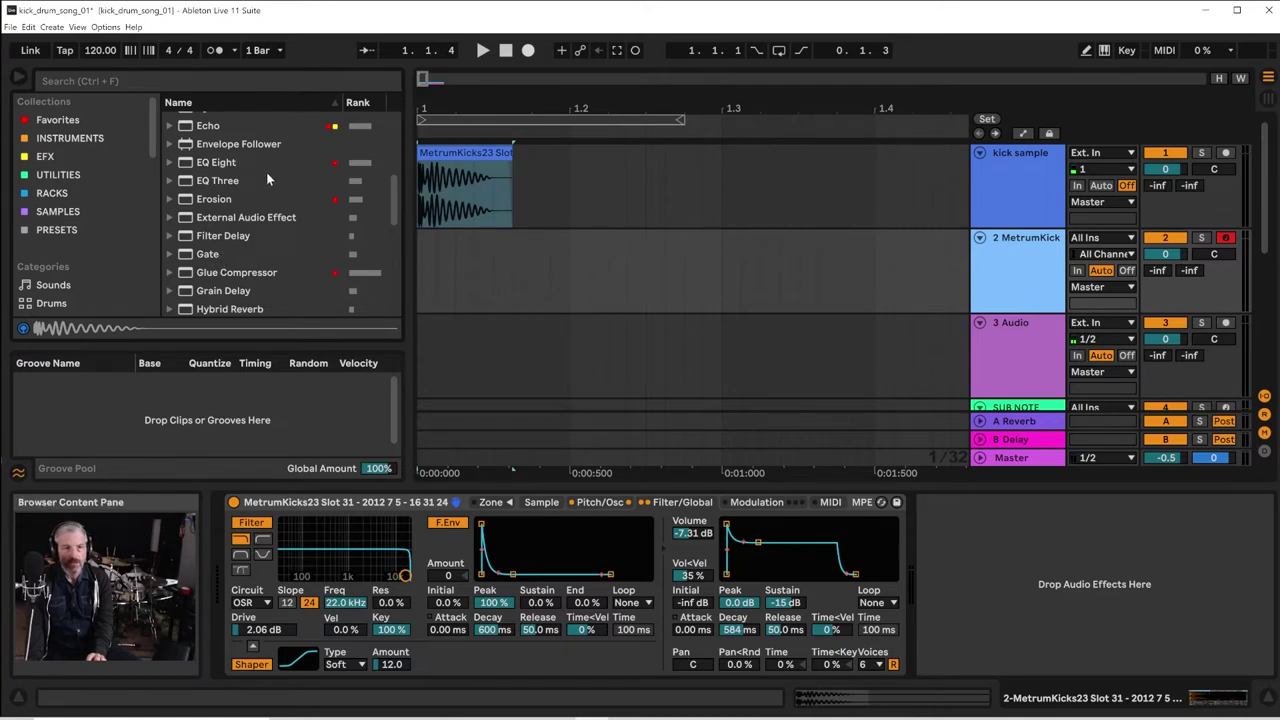
scroll(264, 173, up, 1)
click(288, 98)
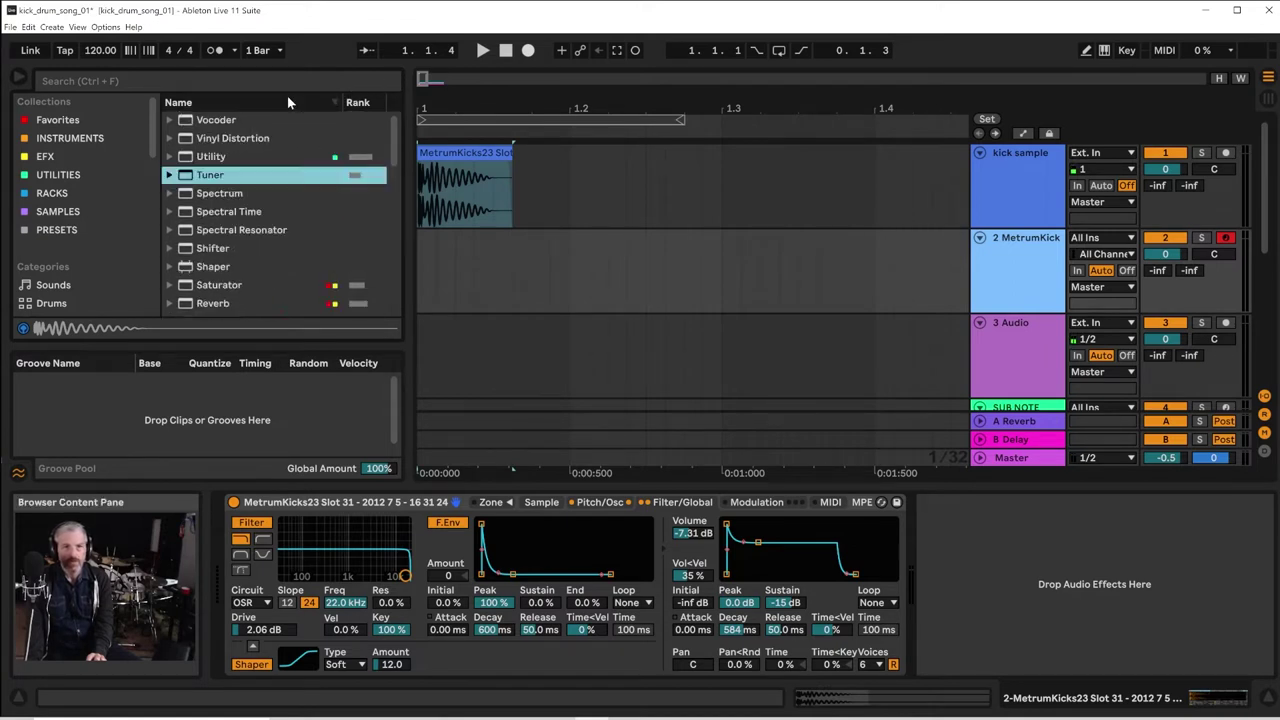
click(287, 98)
scroll(236, 288, down, 1)
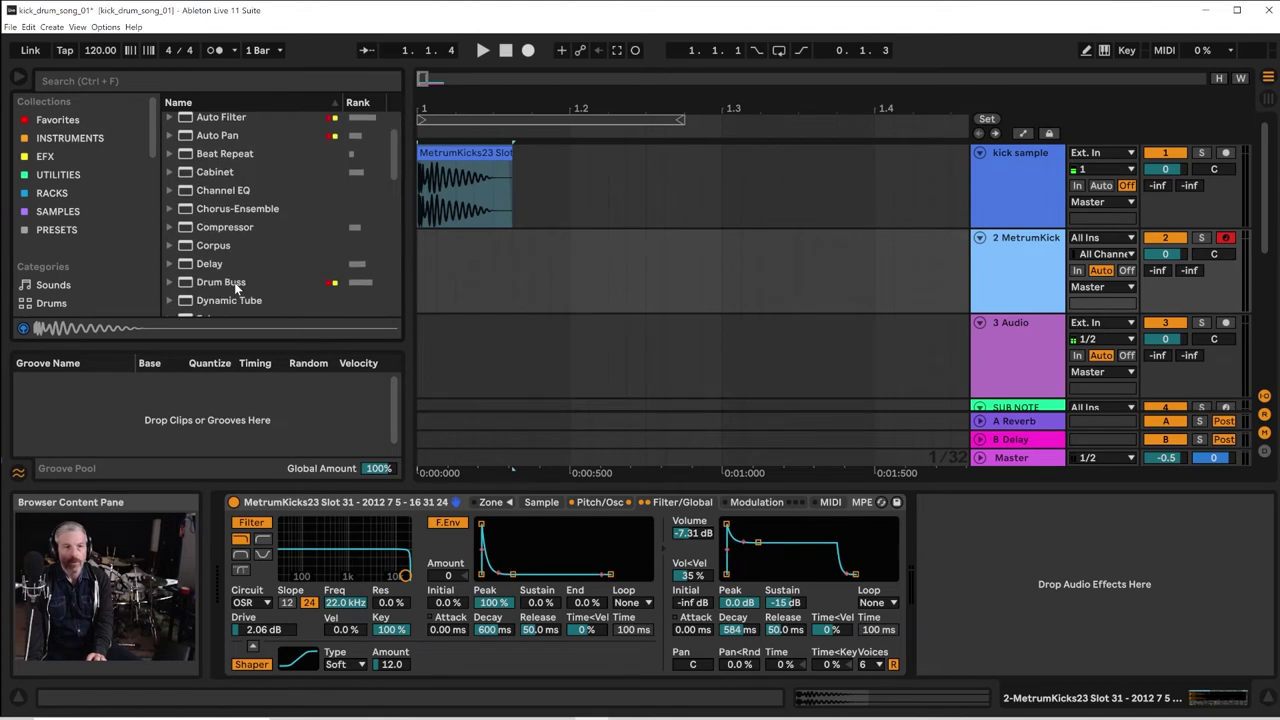
mouse_move(234, 282)
mouse_down()
mouse_move(852, 471)
mouse_move(975, 523)
mouse_up()
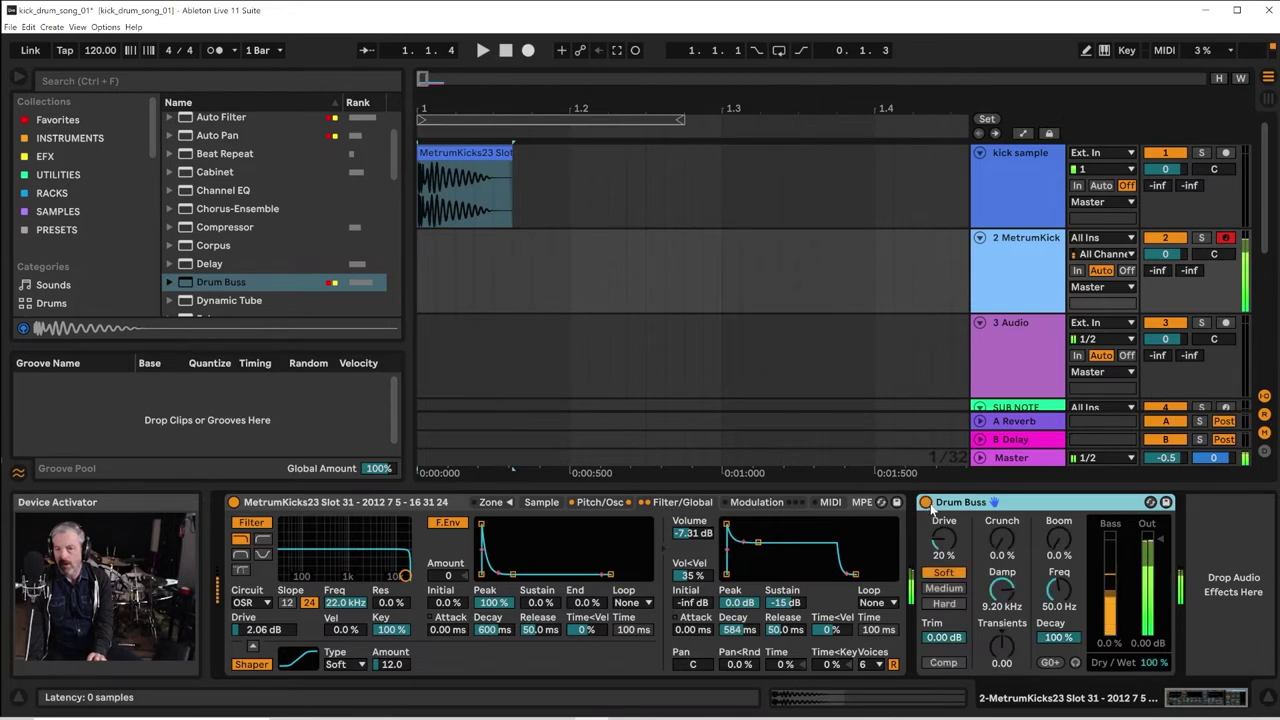
Set Drum Buss to 24 % drive, 17 % crunch and 0.14 transients, with its compressor on
drag(944, 547, 944, 539)
click(949, 664)
click(946, 664)
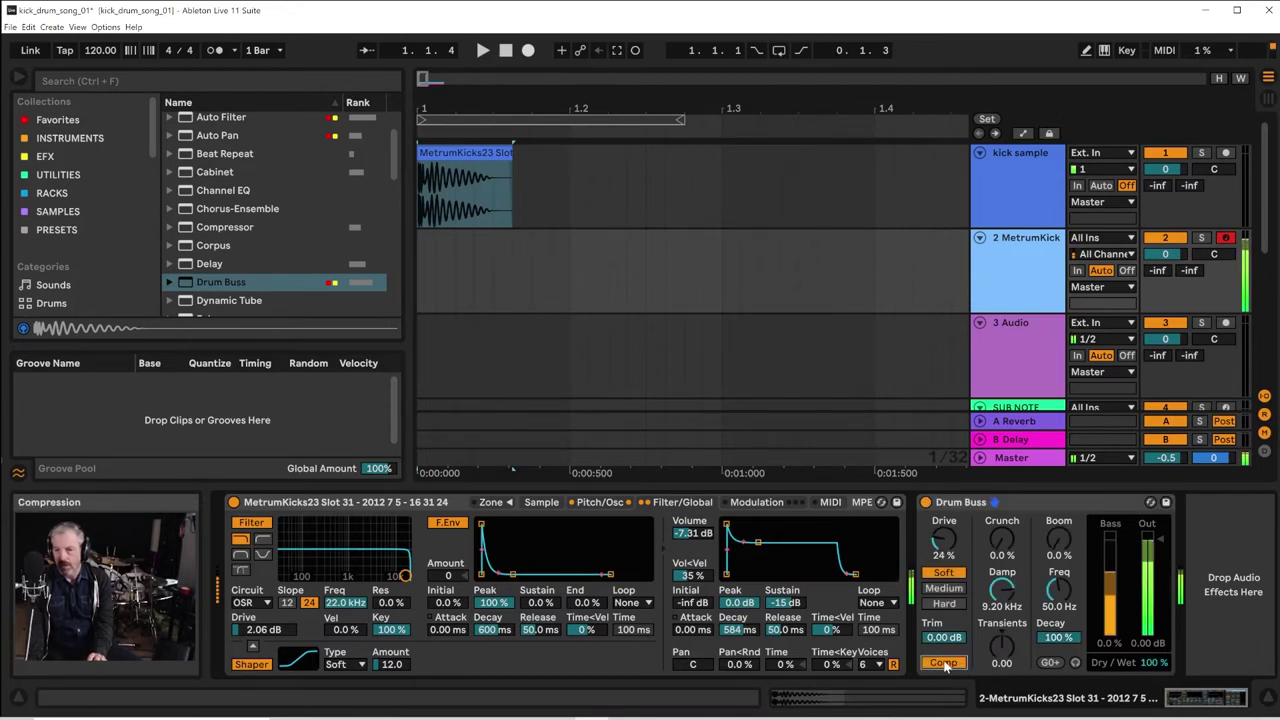
click(946, 664)
click(946, 664)
drag(990, 557, 990, 540)
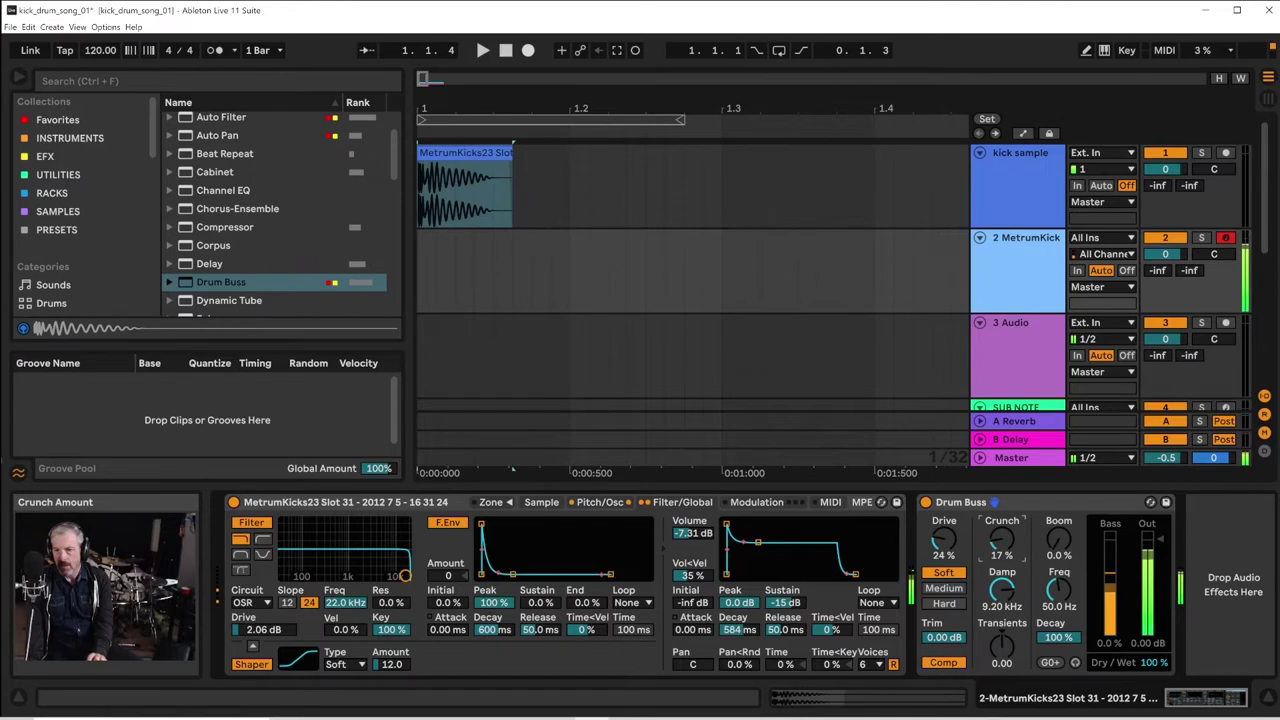
drag(1001, 640, 1001, 650)
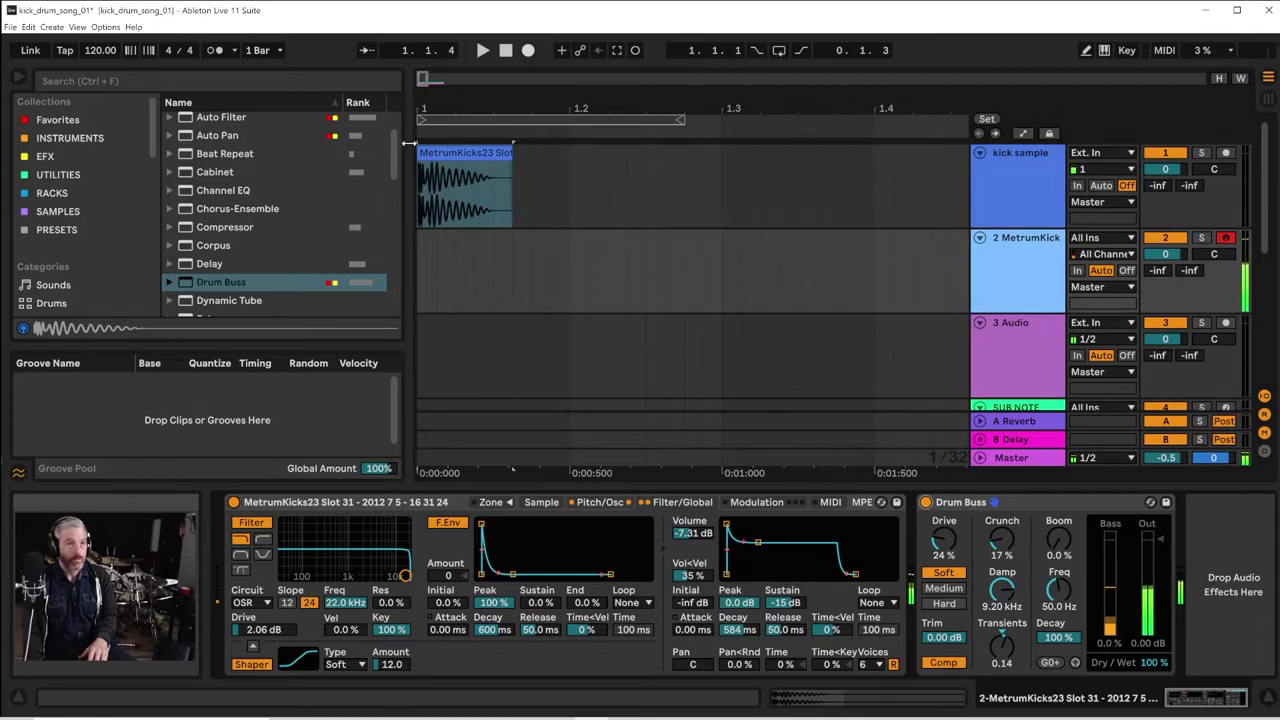
Add a Glue Compressor after Drum Buss with Soft clipping on, set its threshold to -1.59 dB and adjust its release
drag(395, 151, 392, 205)
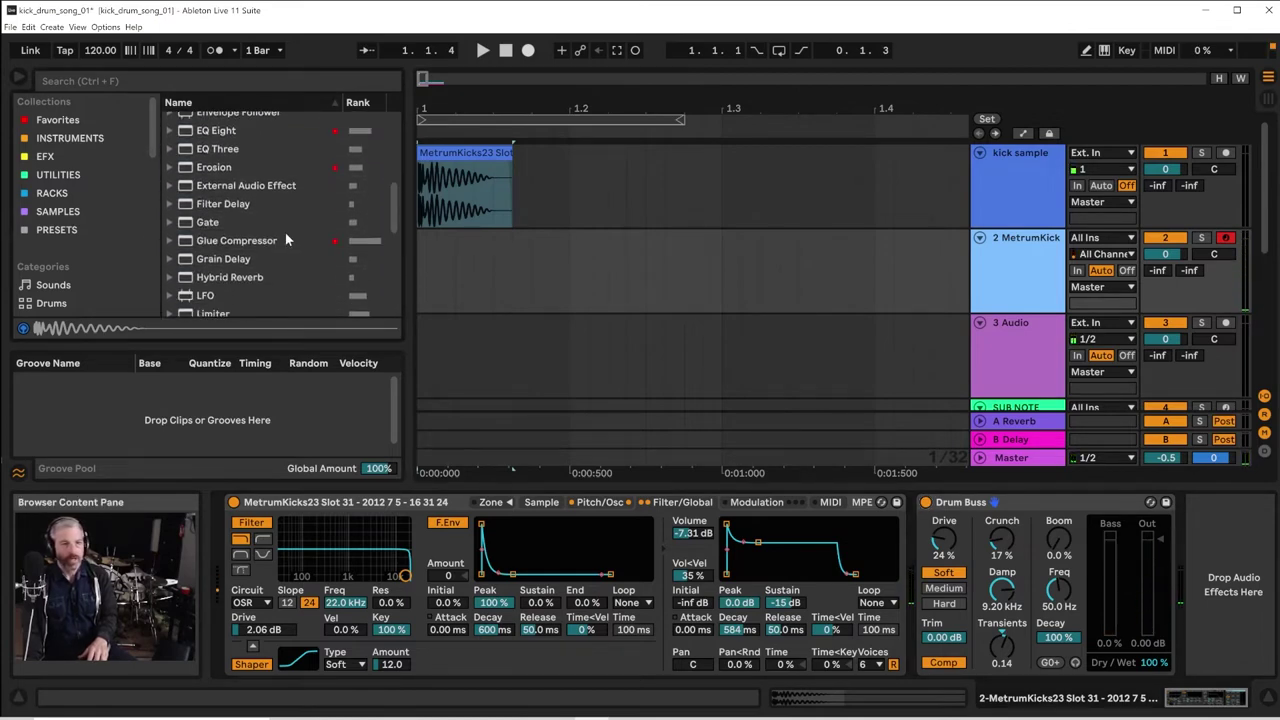
drag(285, 238, 1247, 541)
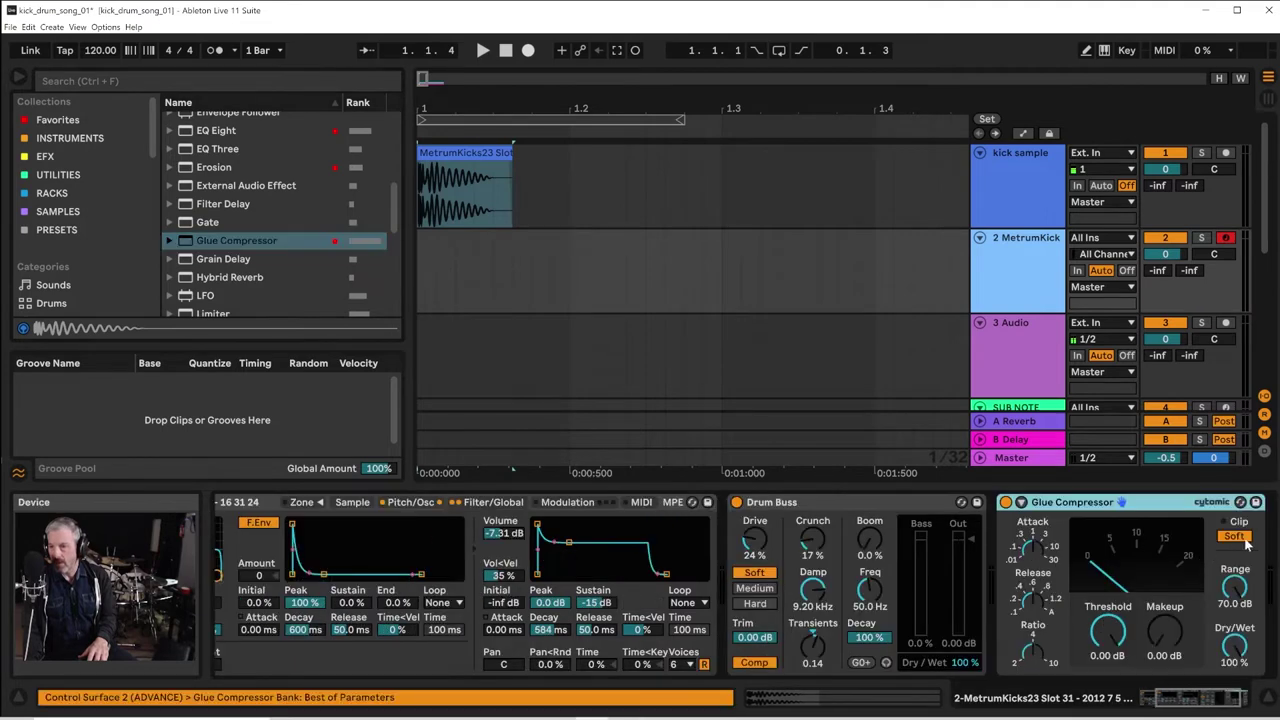
drag(1108, 630, 1108, 648)
drag(1038, 605, 1038, 580)
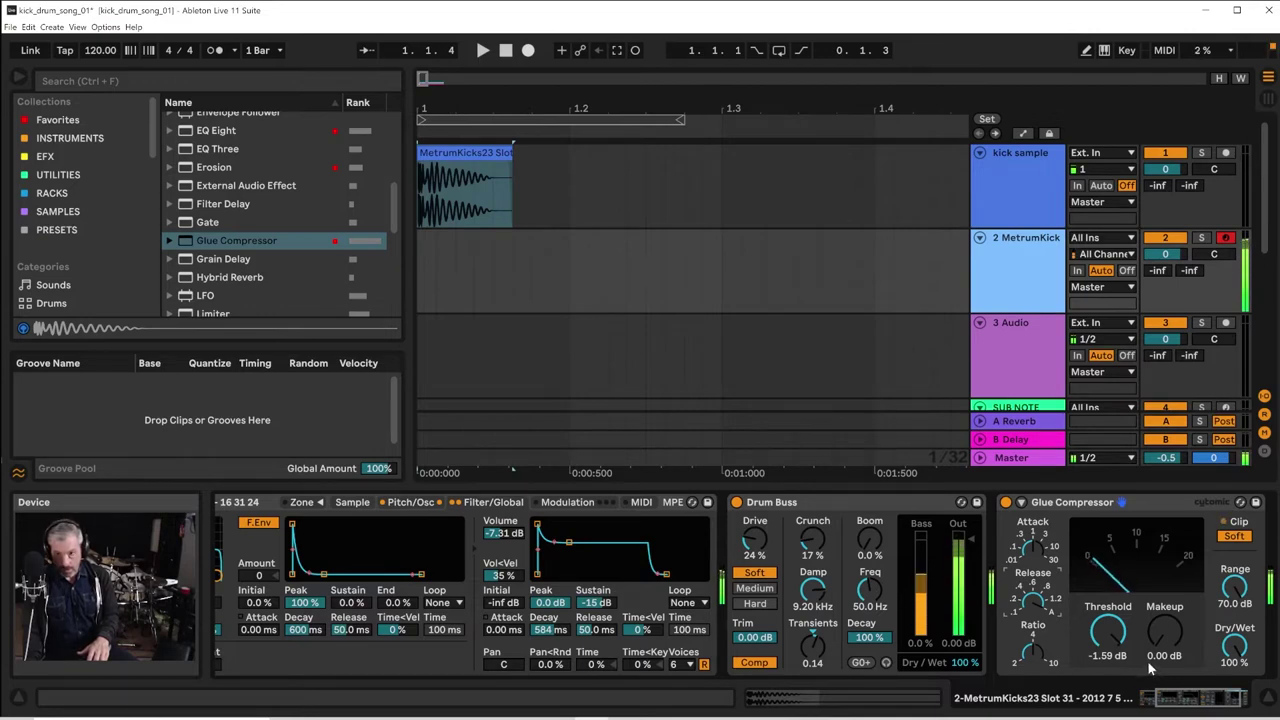
click(1205, 696)
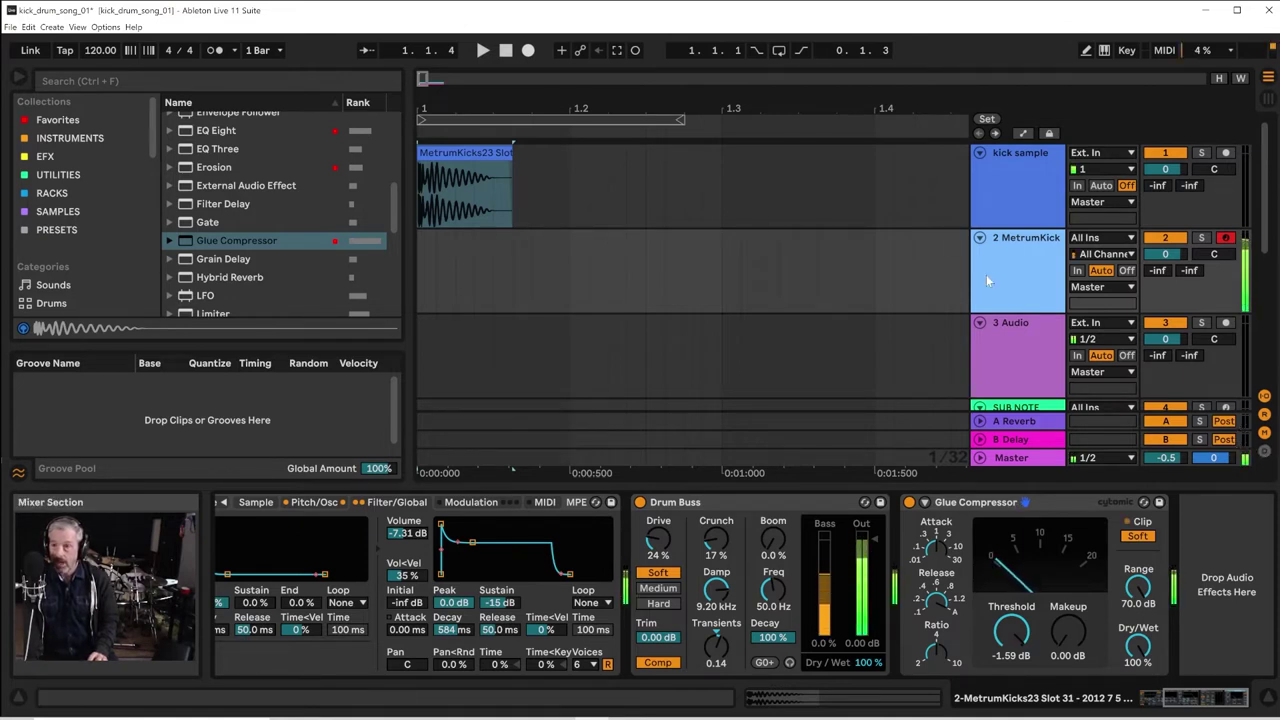
Turn monitoring off on the 3 Audio track and arm it for recording
click(1051, 342)
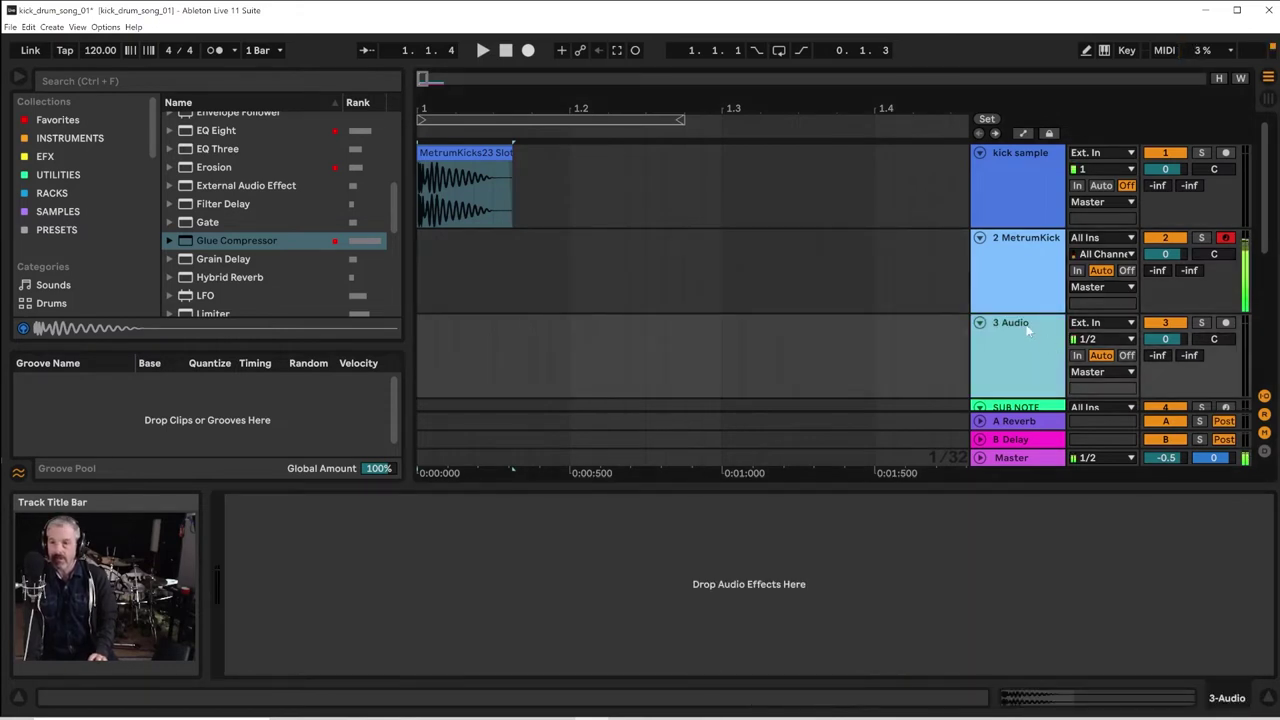
click(1226, 323)
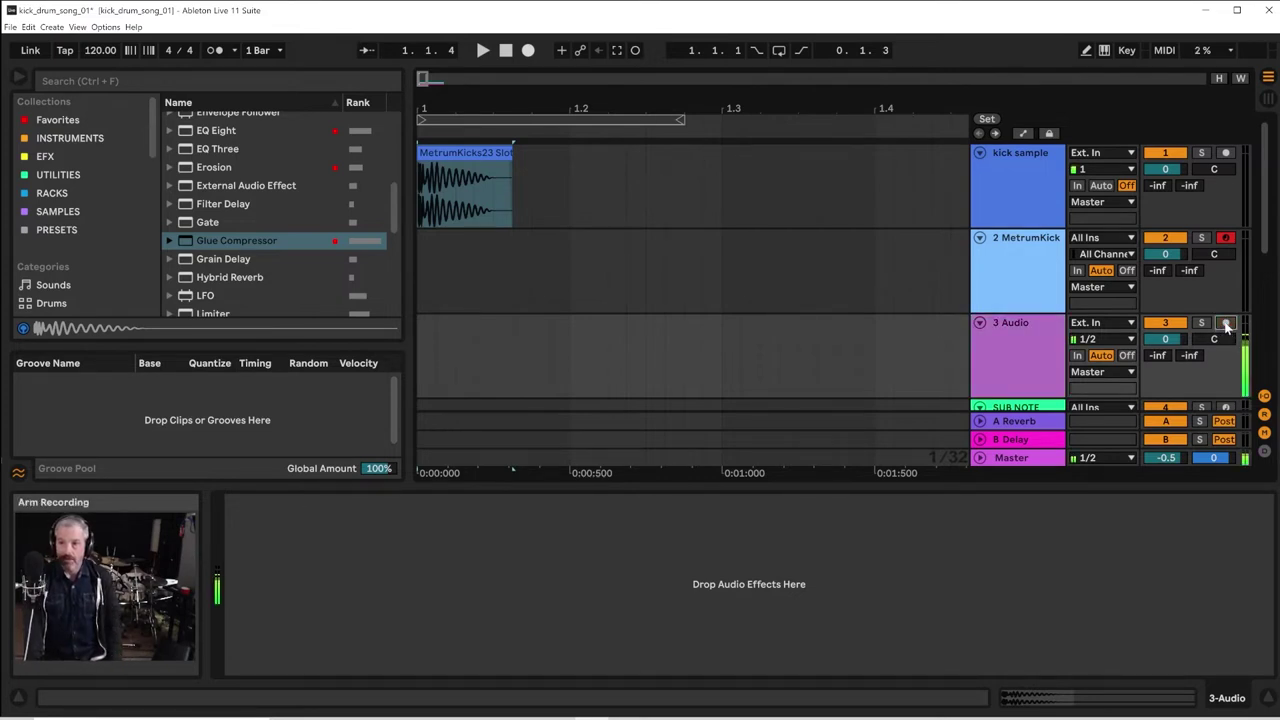
click(1226, 325)
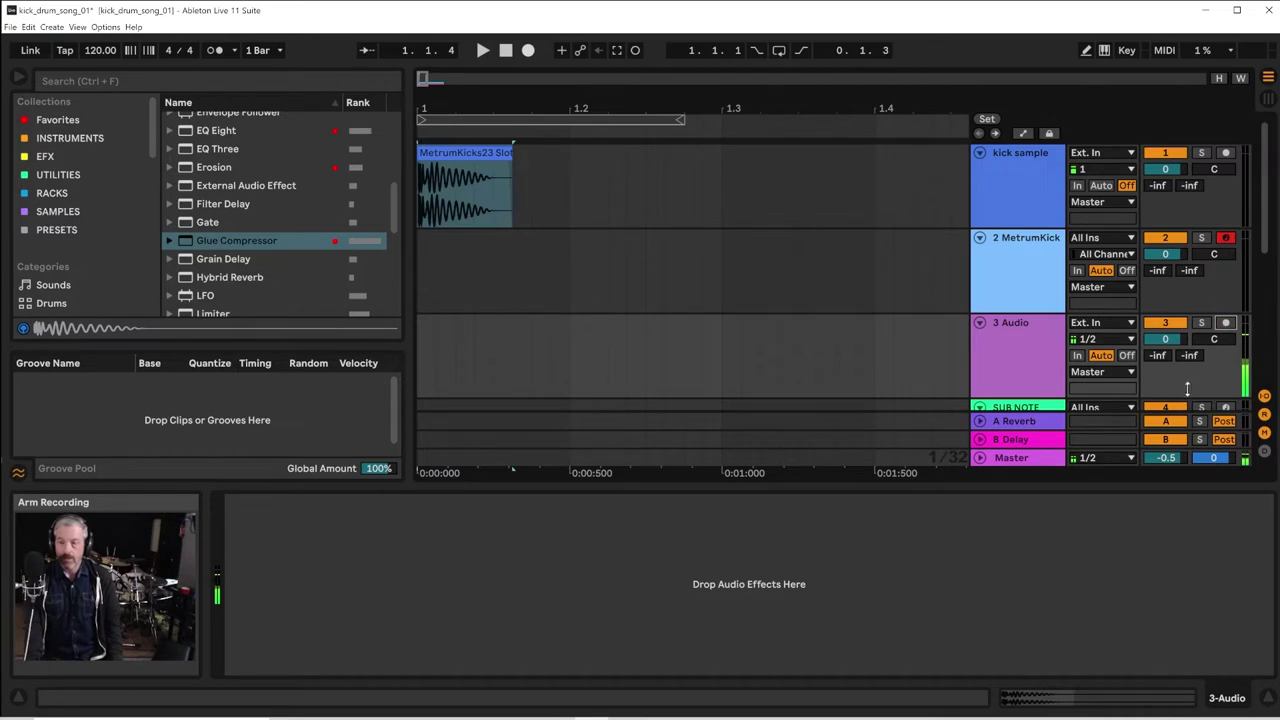
click(1095, 341)
click(1098, 355)
click(1127, 357)
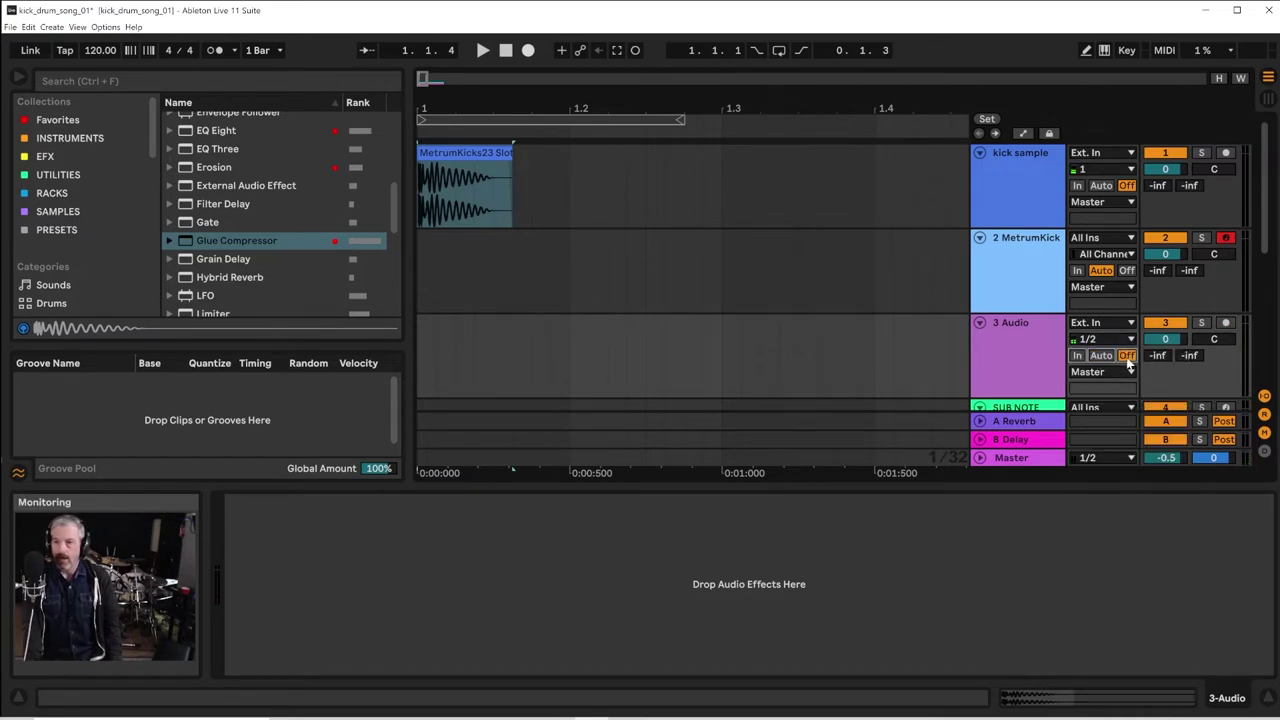
click(1224, 325)
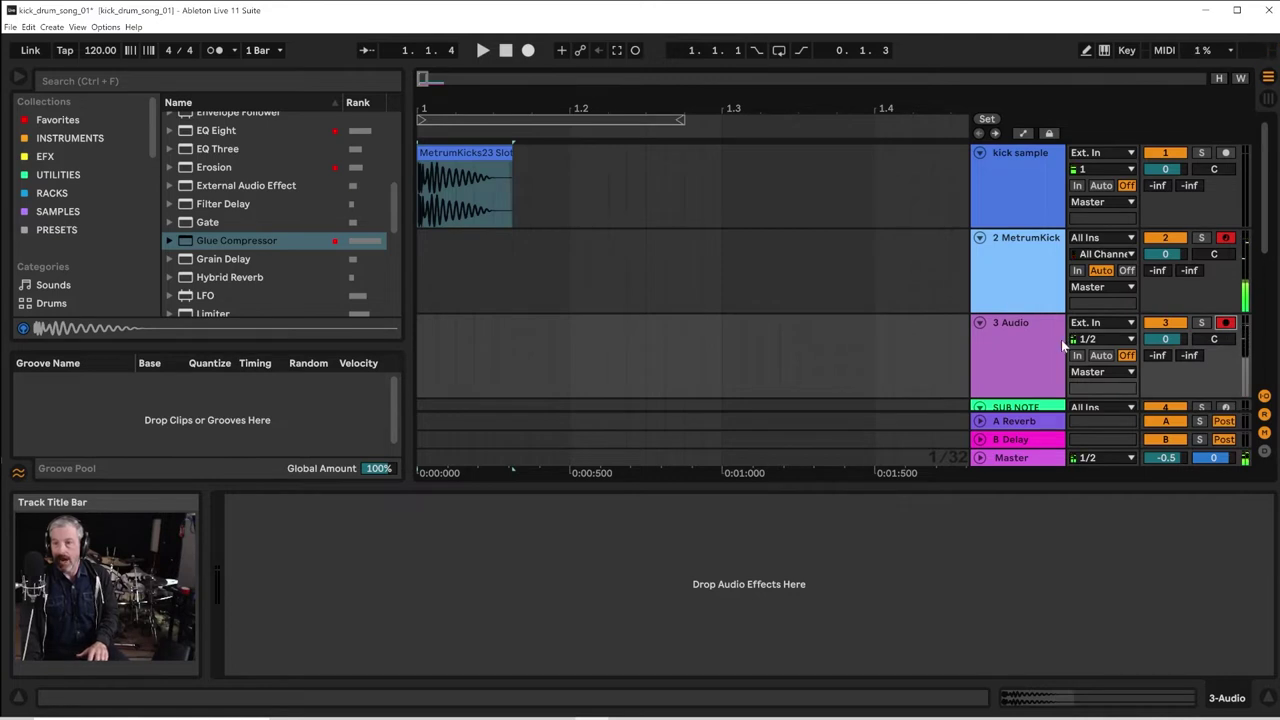
click(1103, 340)
click(1098, 327)
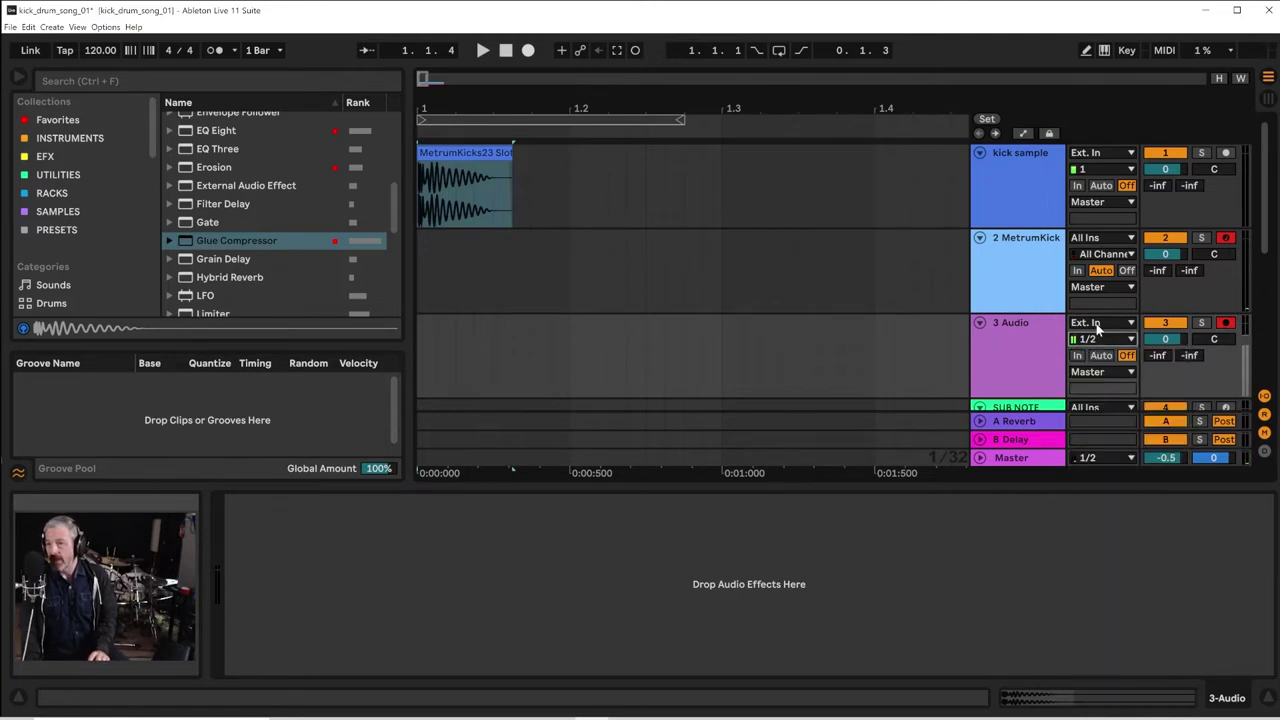
click(1097, 323)
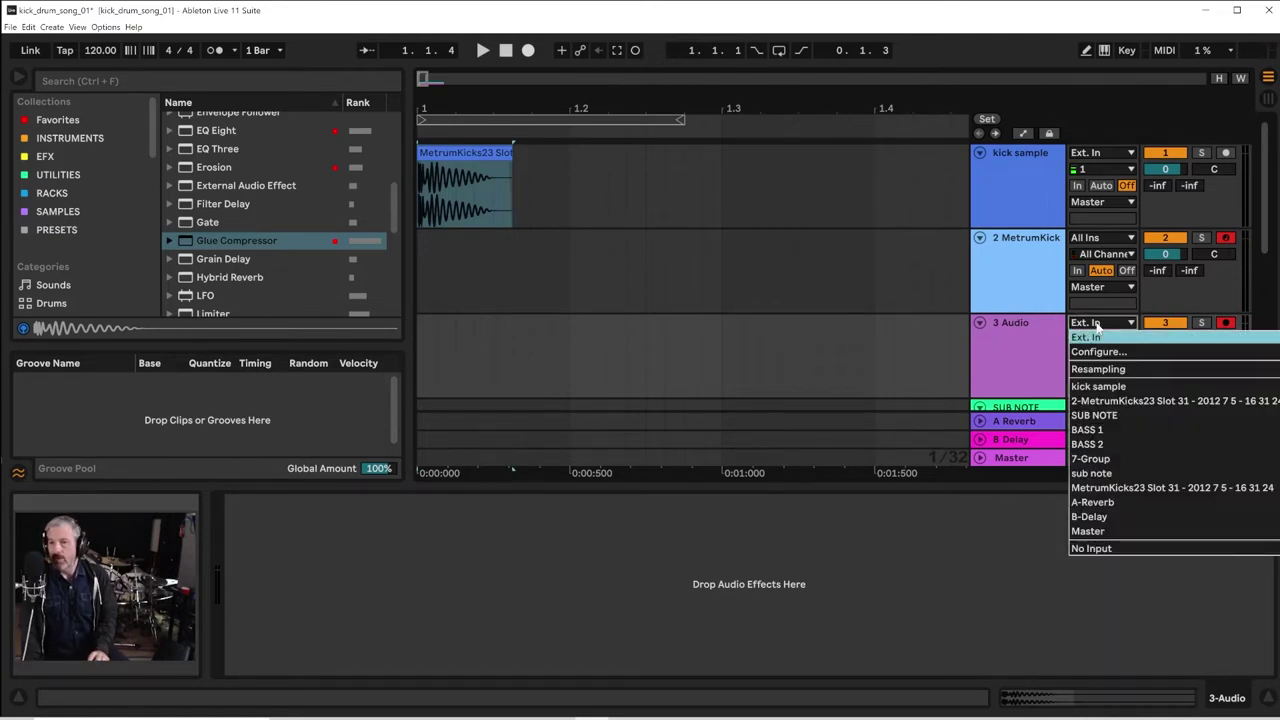
click(1024, 375)
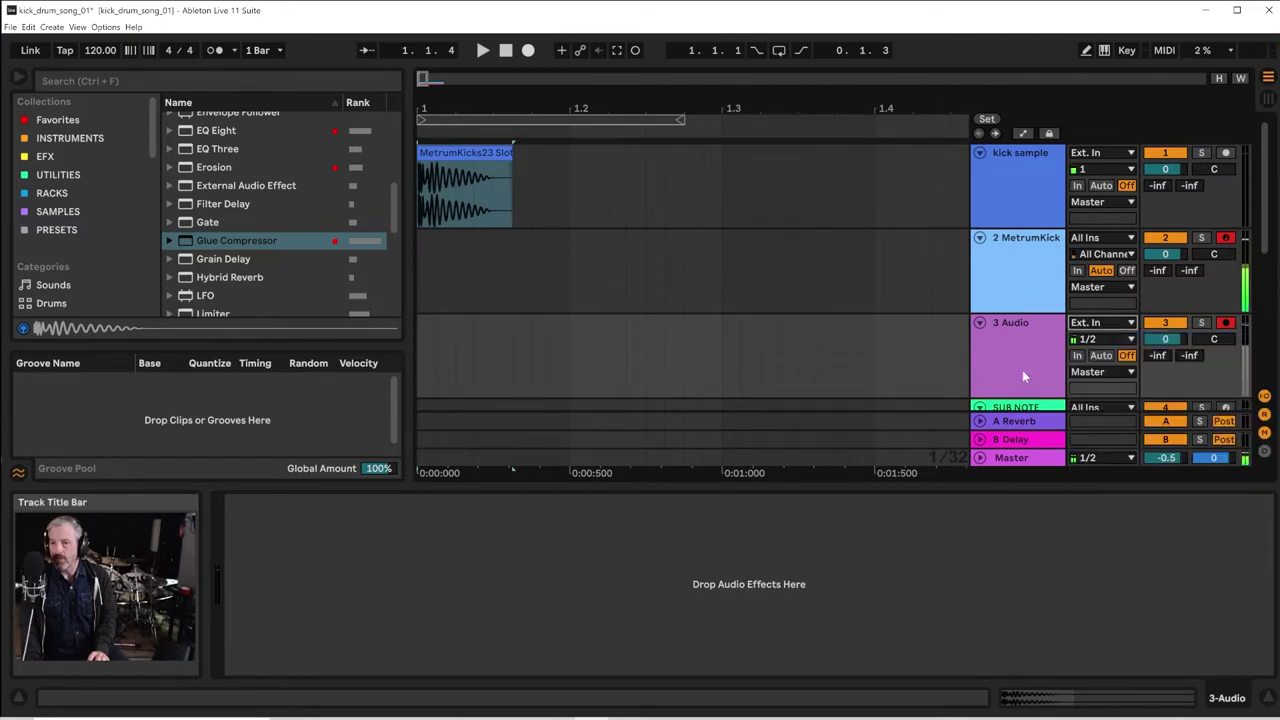
Rename the MetrumKick track to SNARE
right_click(1034, 237)
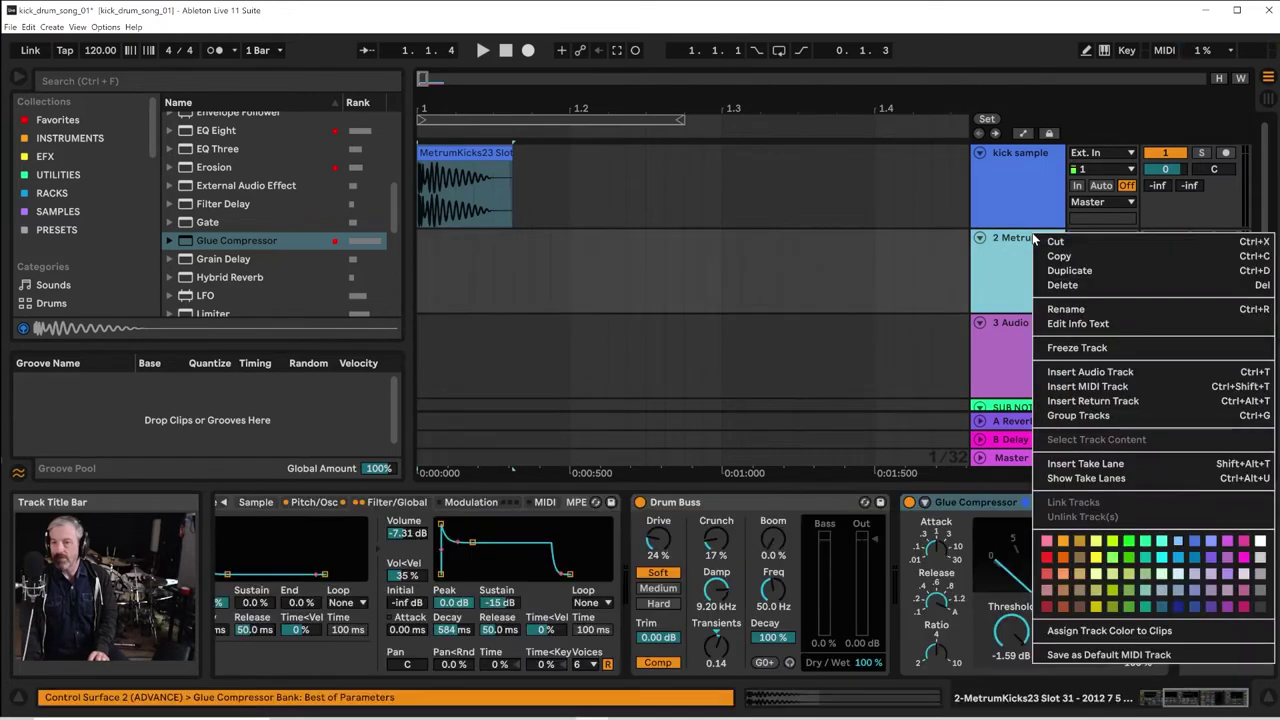
click(1050, 311)
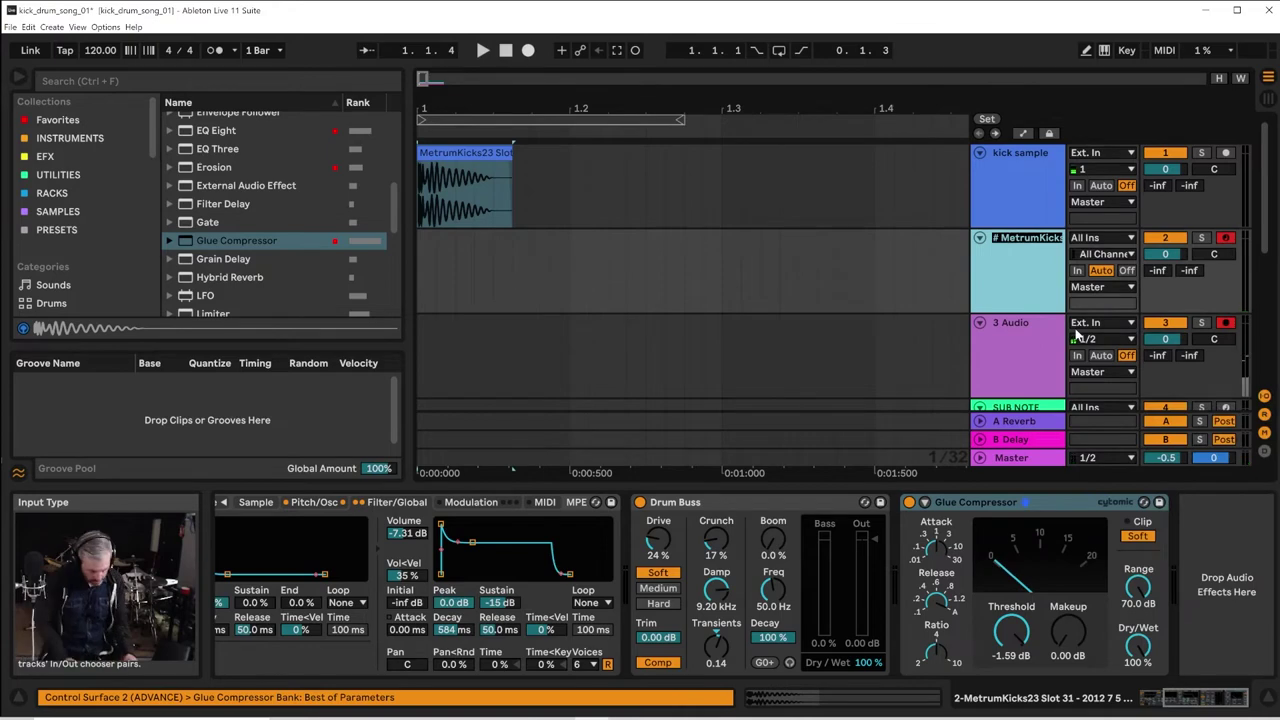
text(SNARE)
key(Return)
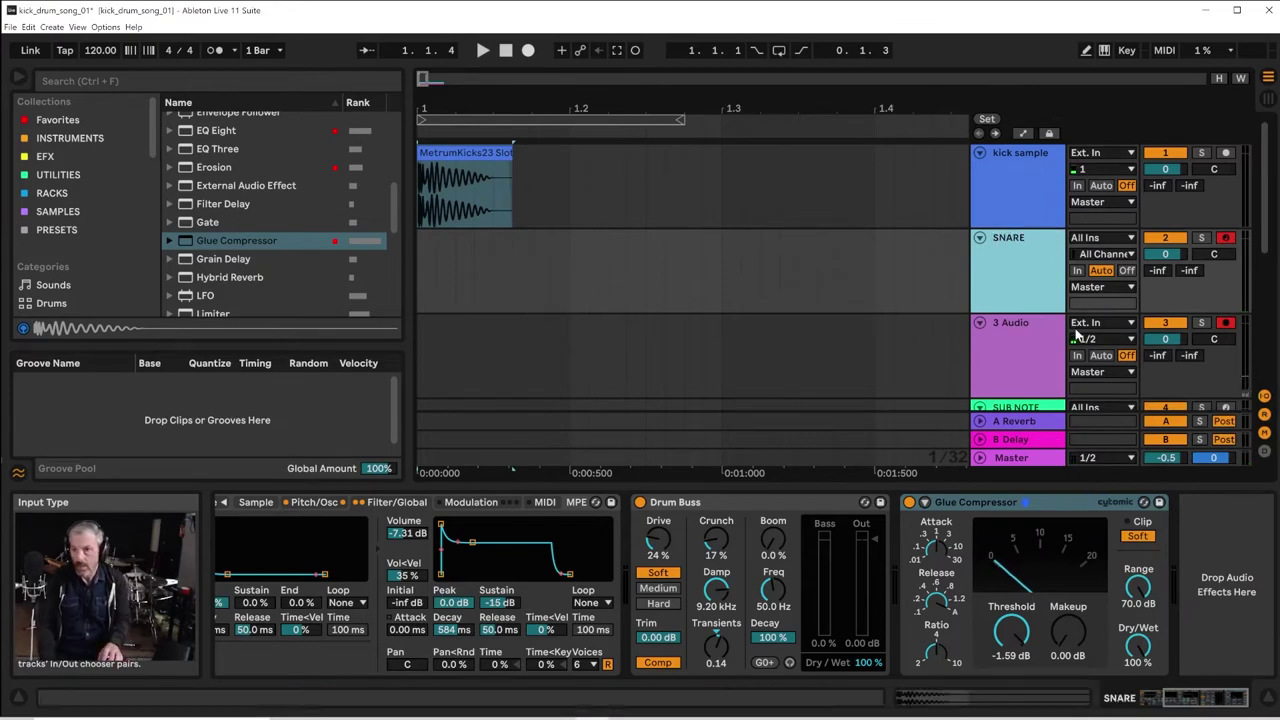
Set the 3 Audio track's input to receive audio from the SNARE track
click(1027, 343)
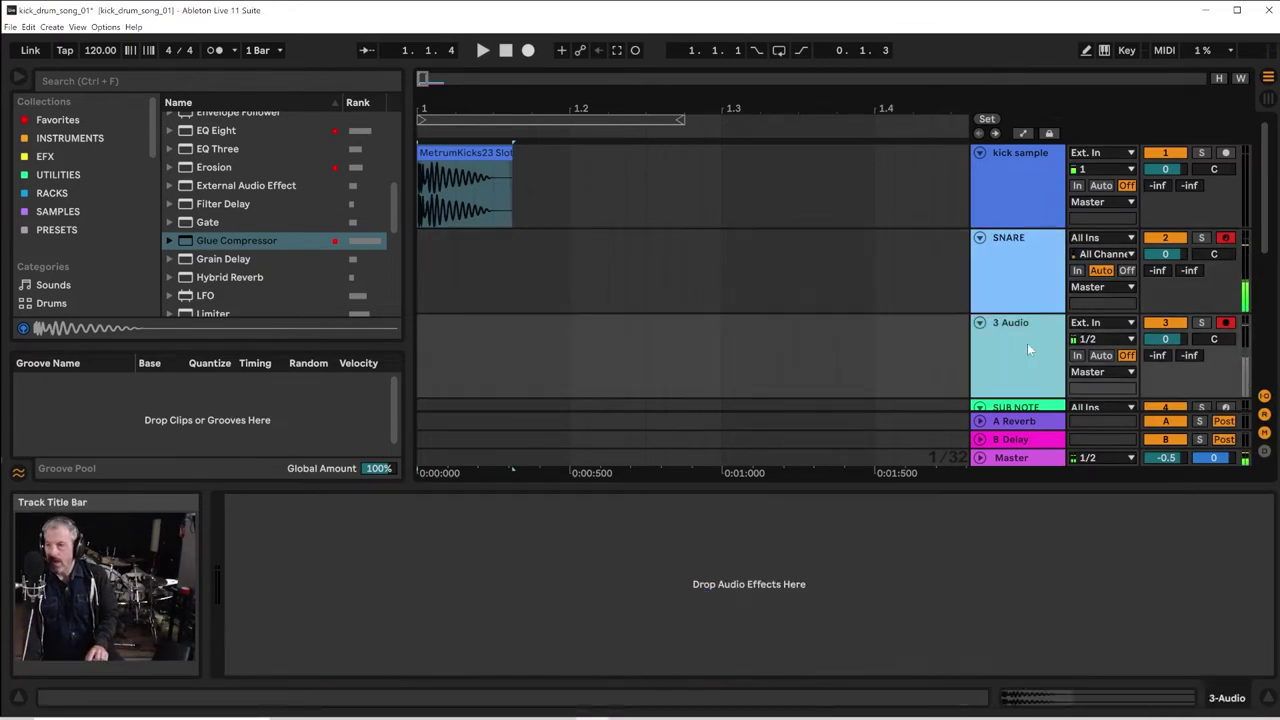
click(1097, 323)
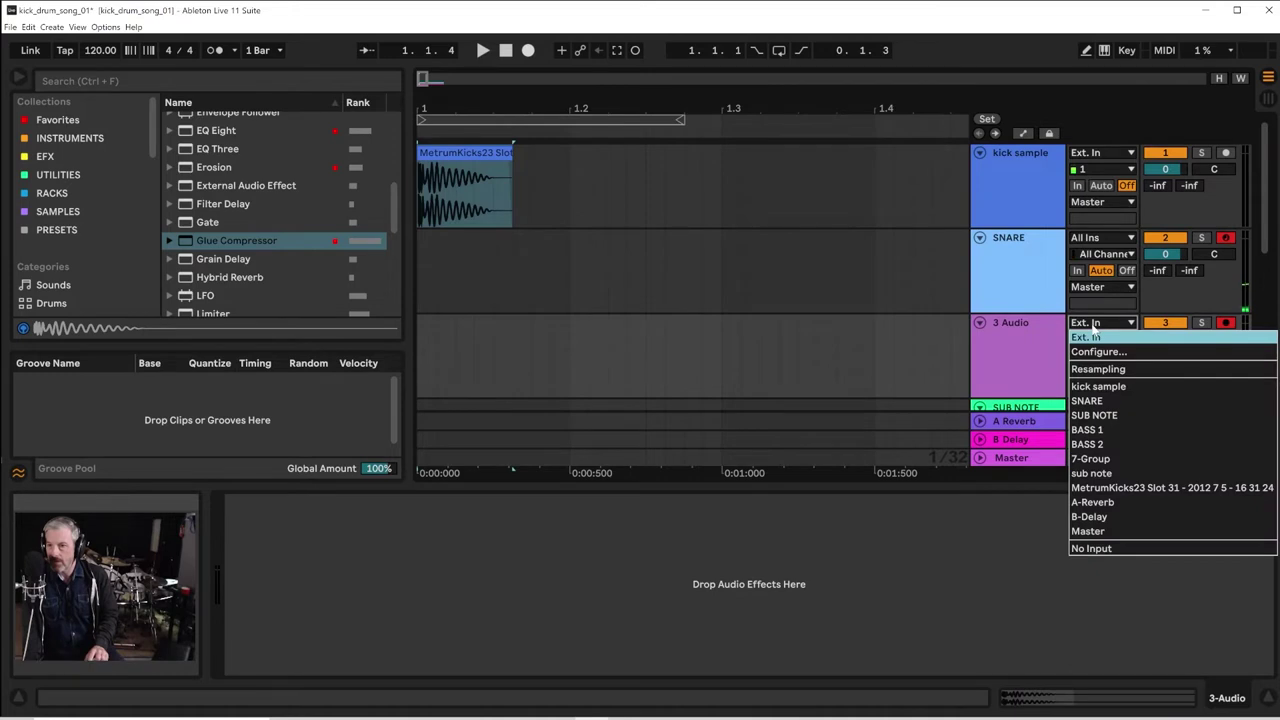
click(1094, 402)
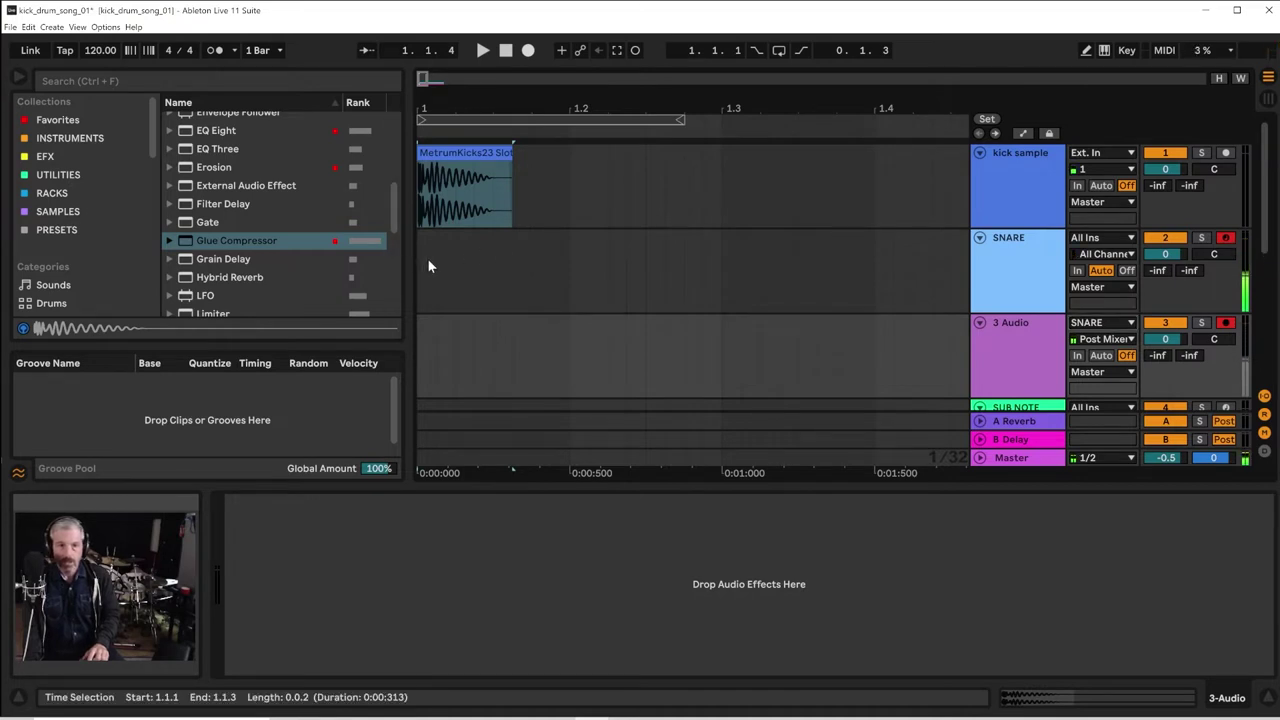
Create a one-beat MIDI clip at the start of the SNARE track and enter a sixteenth-long C3 note at 1.1.1
drag(421, 261, 545, 260)
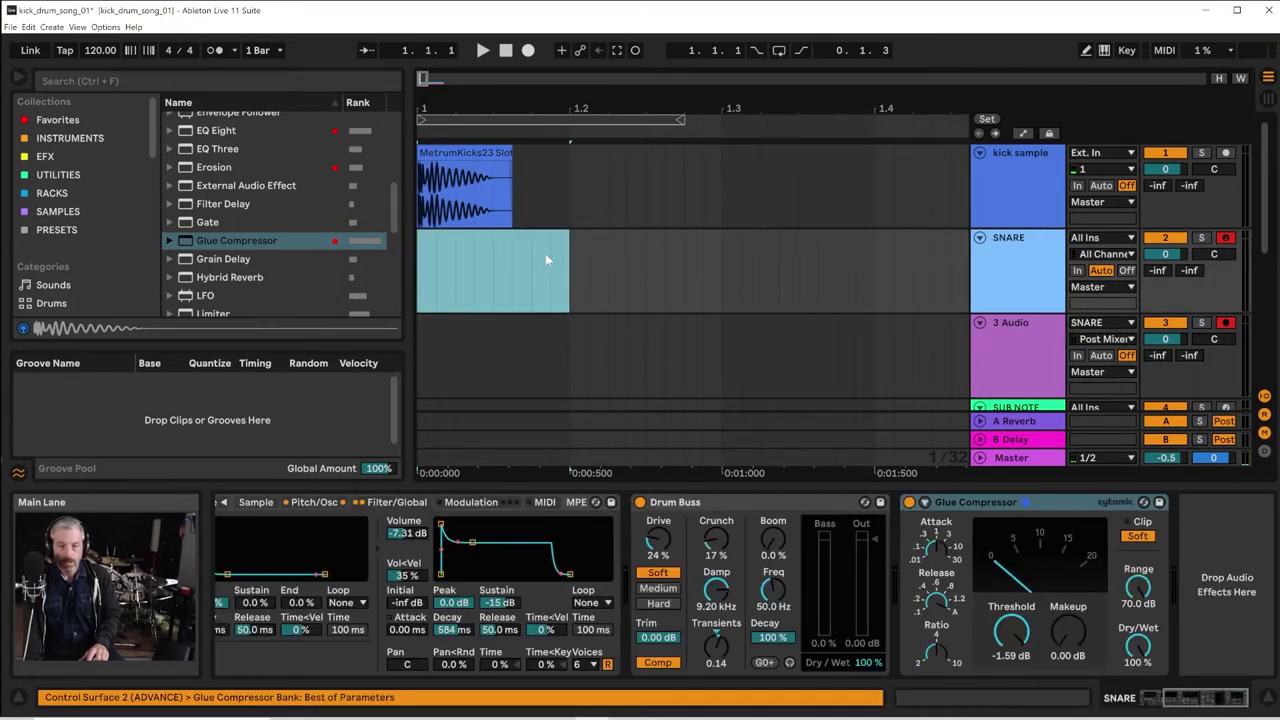
key(ctrl+shift+m)
click(492, 240)
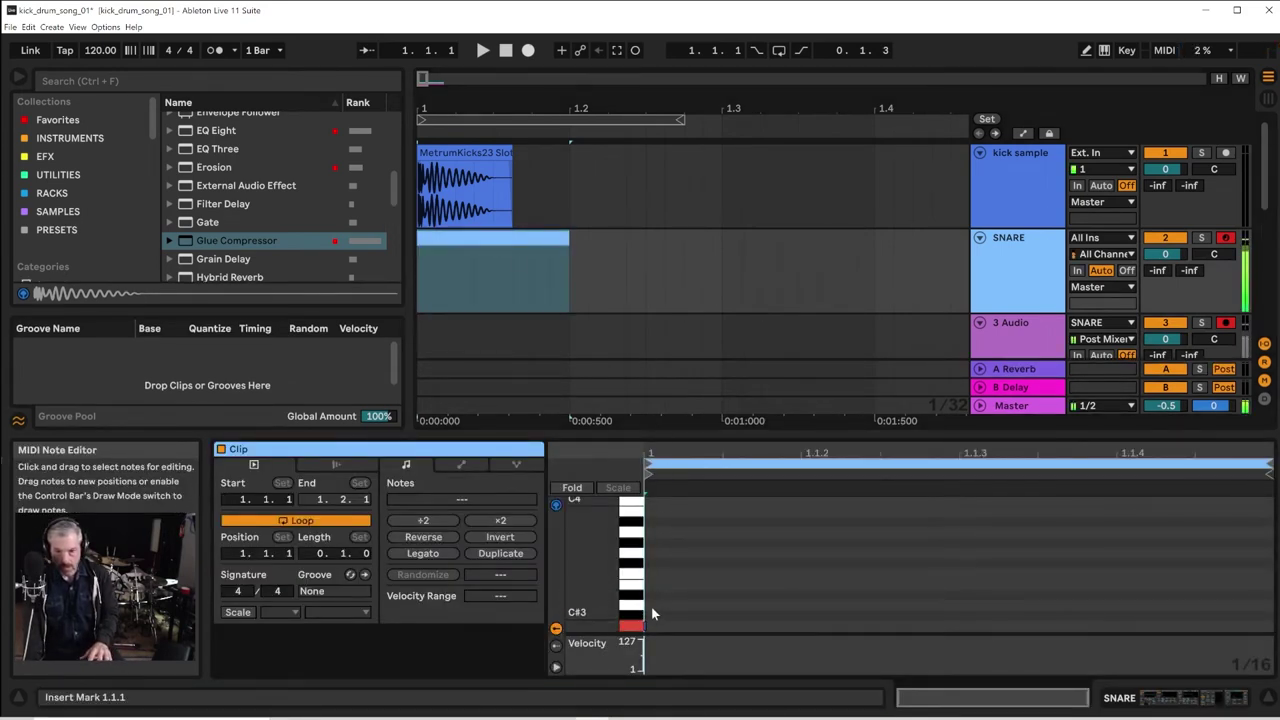
key(Right)
Play back the new SNARE clip and mute the kick sample track
key(space)
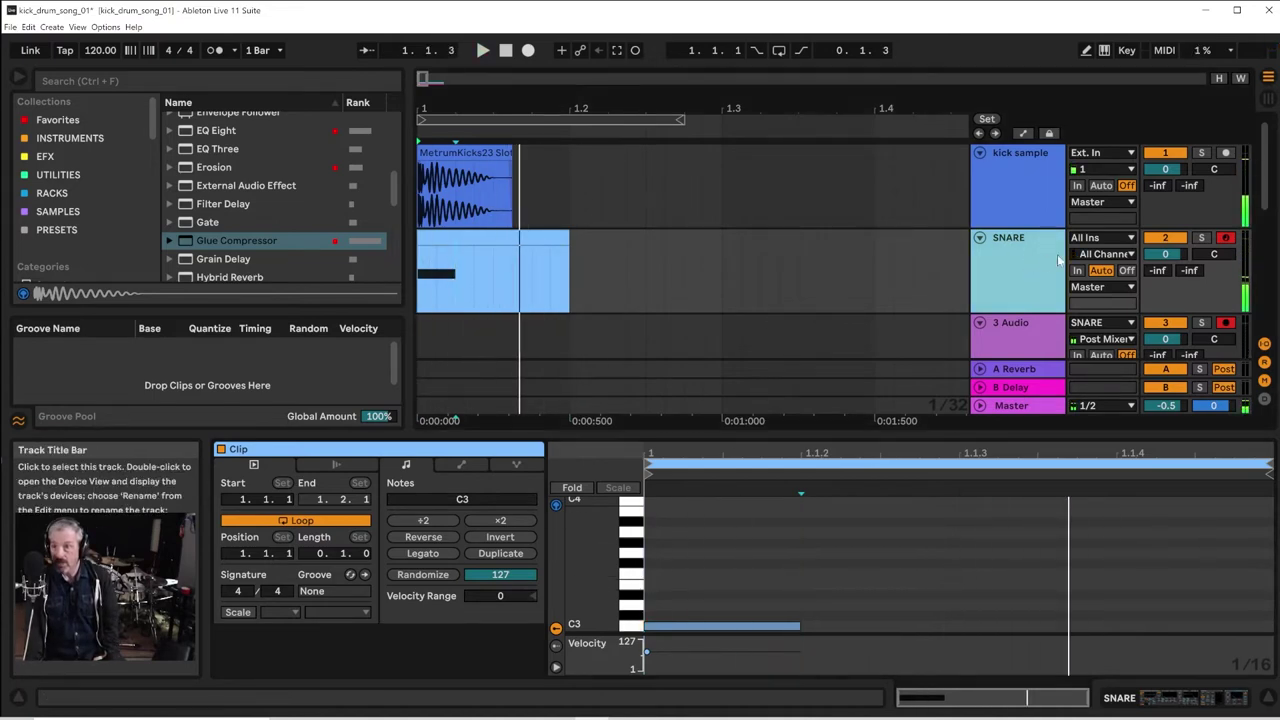
click(1164, 155)
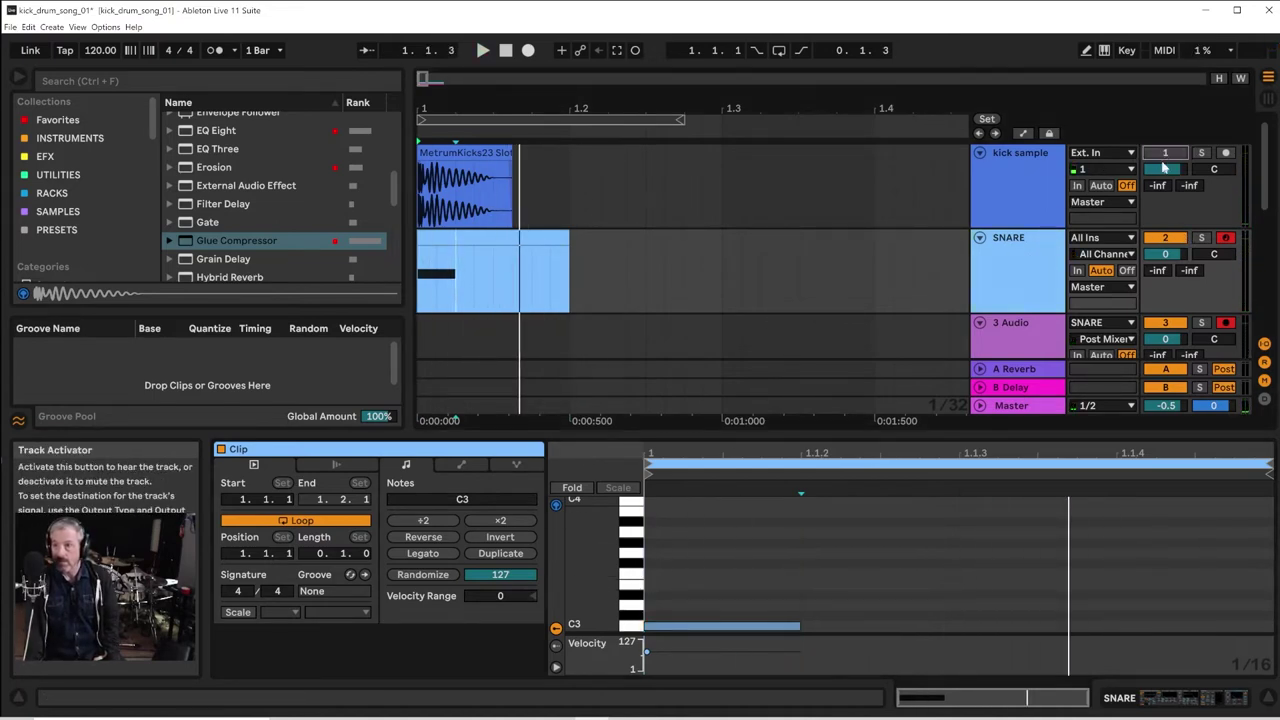
click(1009, 265)
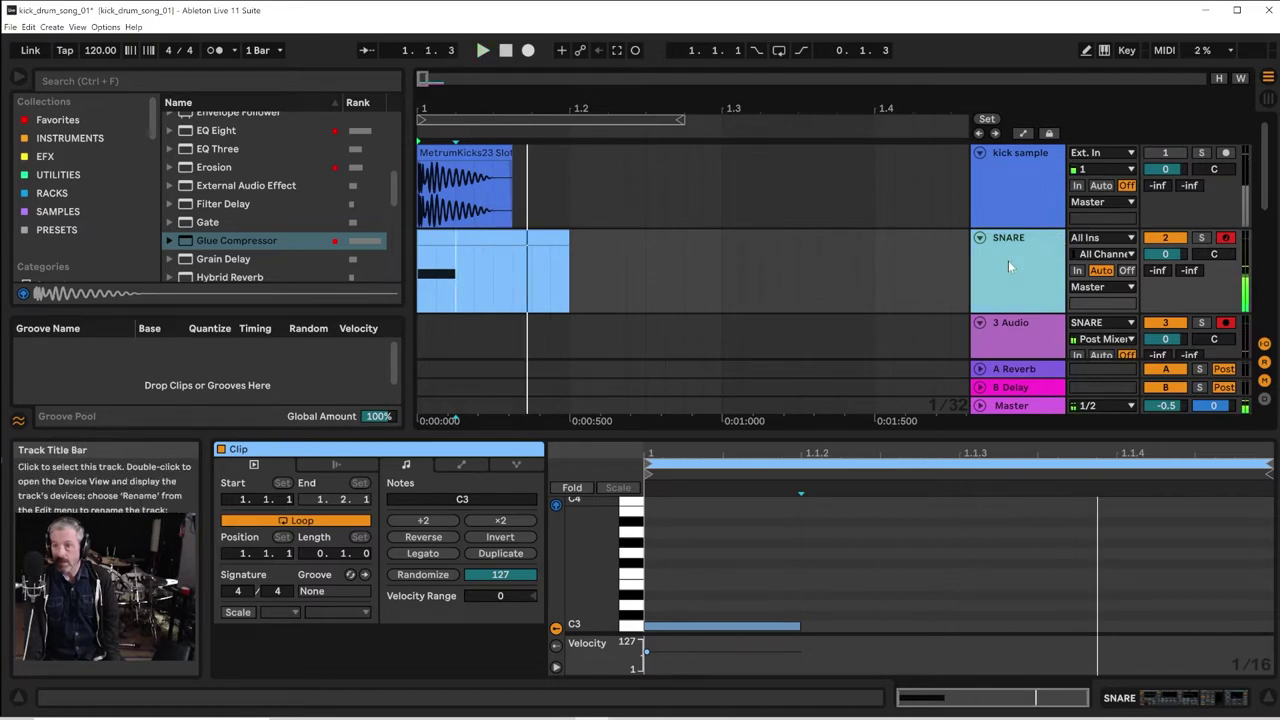
scroll(1008, 260, down, 1)
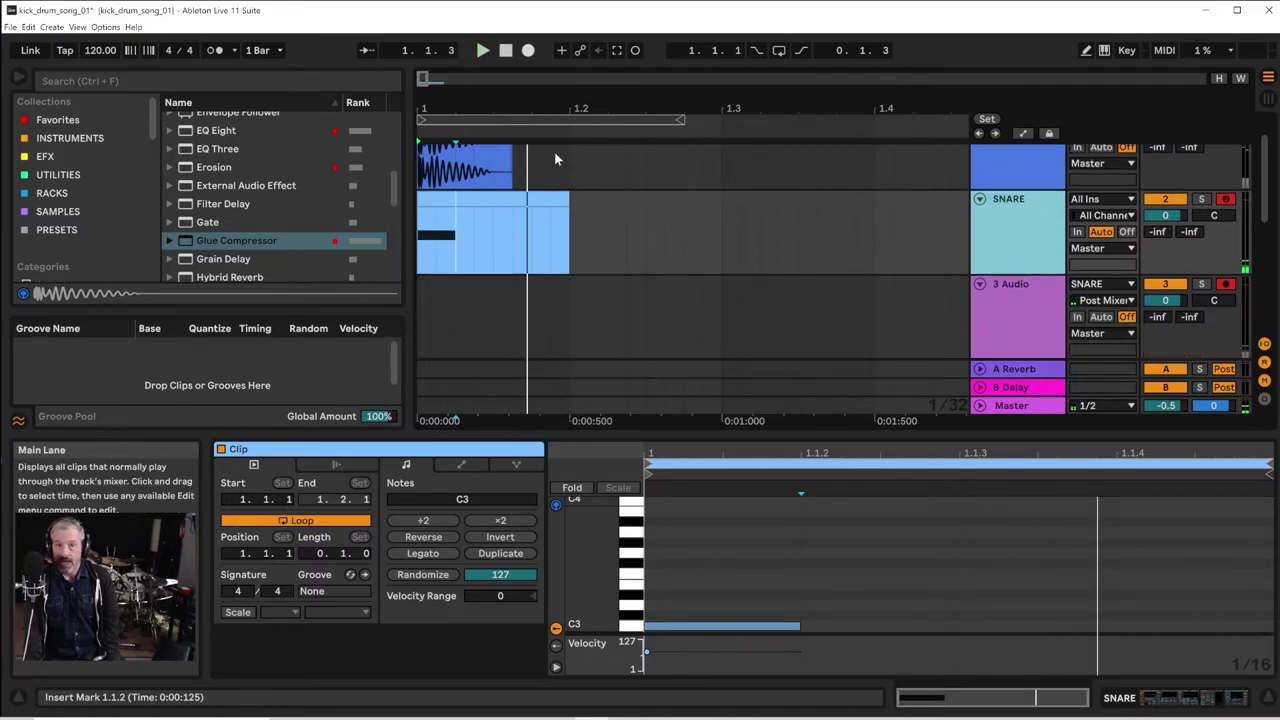
click(528, 52)
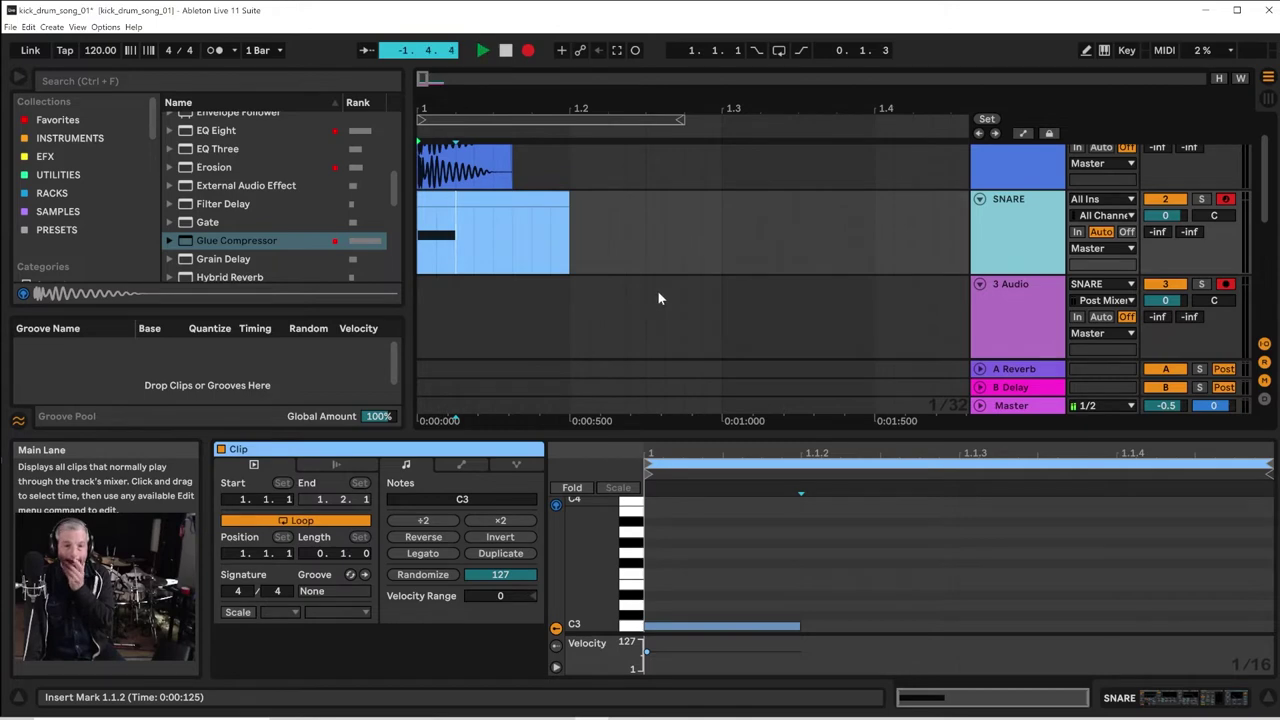
key(space)
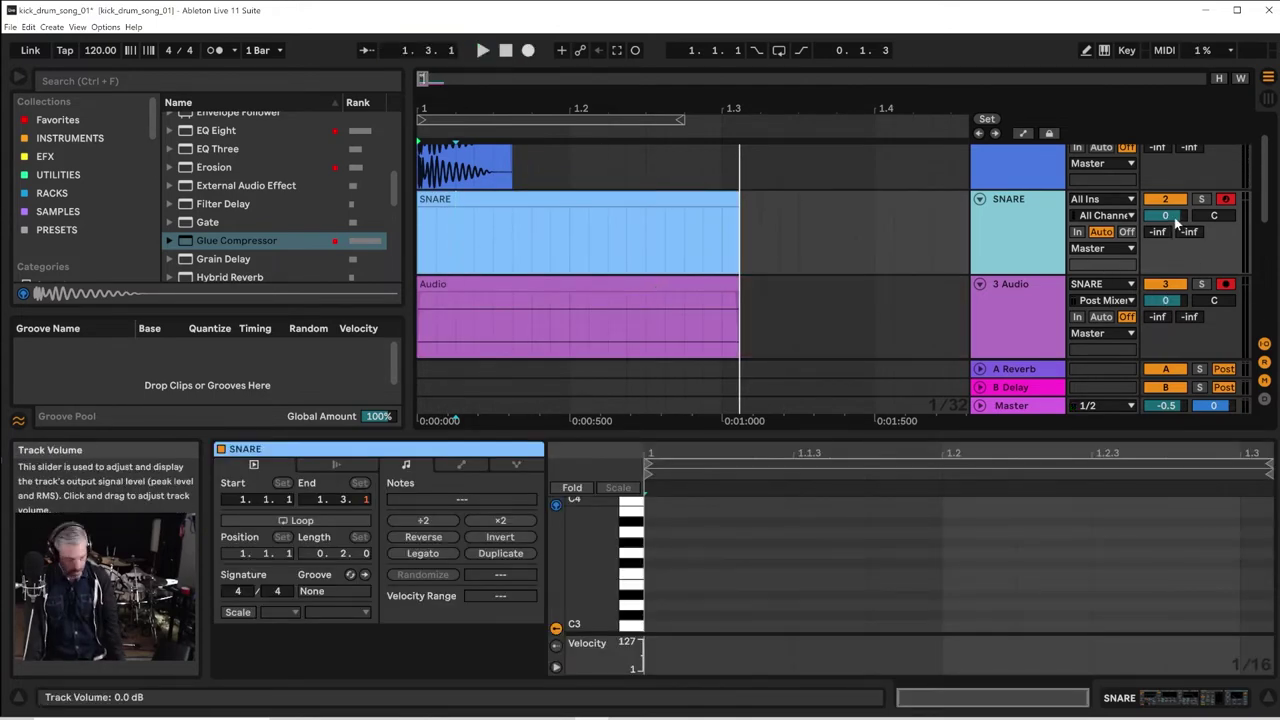
key(ctrl+z)
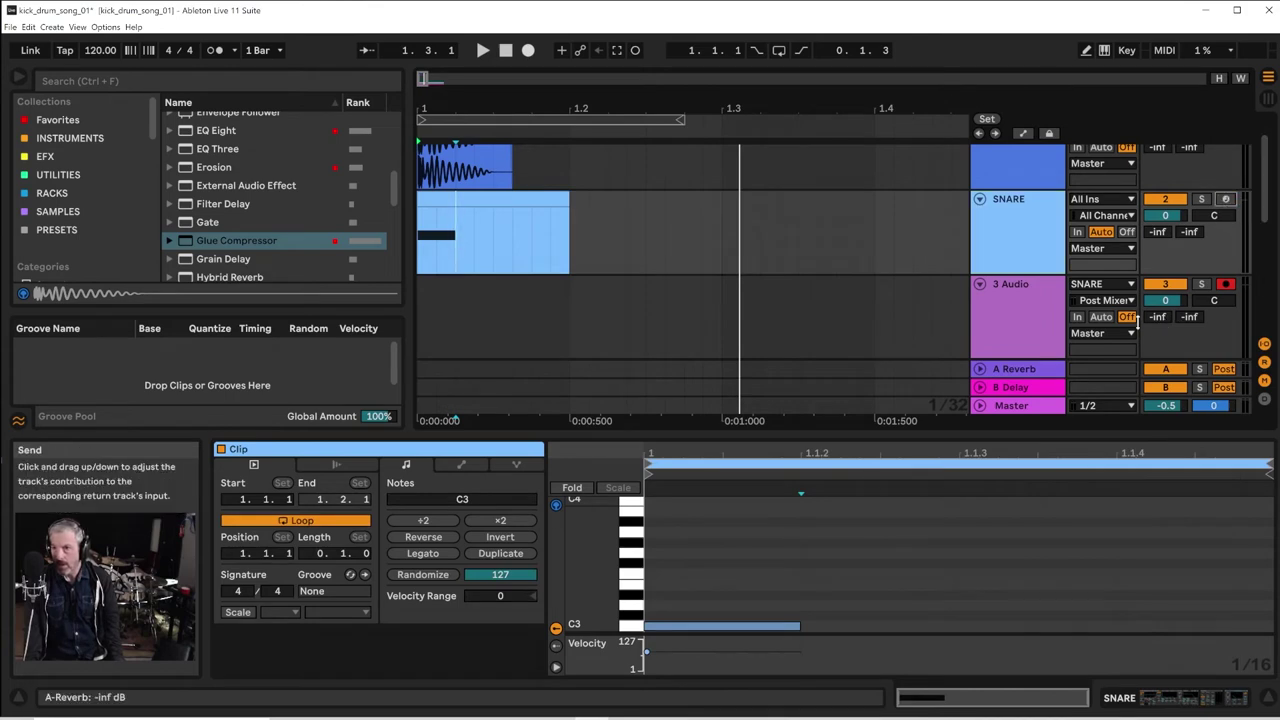
Record the SNARE clip's output onto the 3 Audio track and trim the recorded clip to just after the hit's decay
click(526, 52)
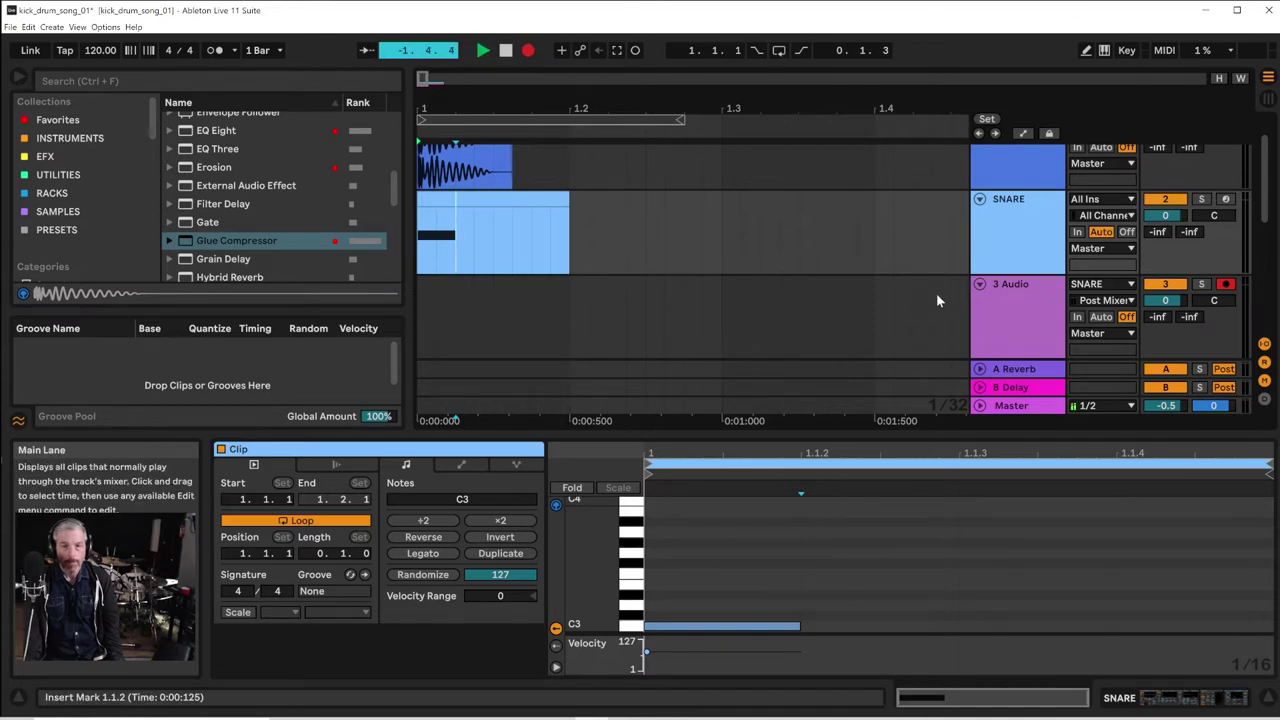
key(space)
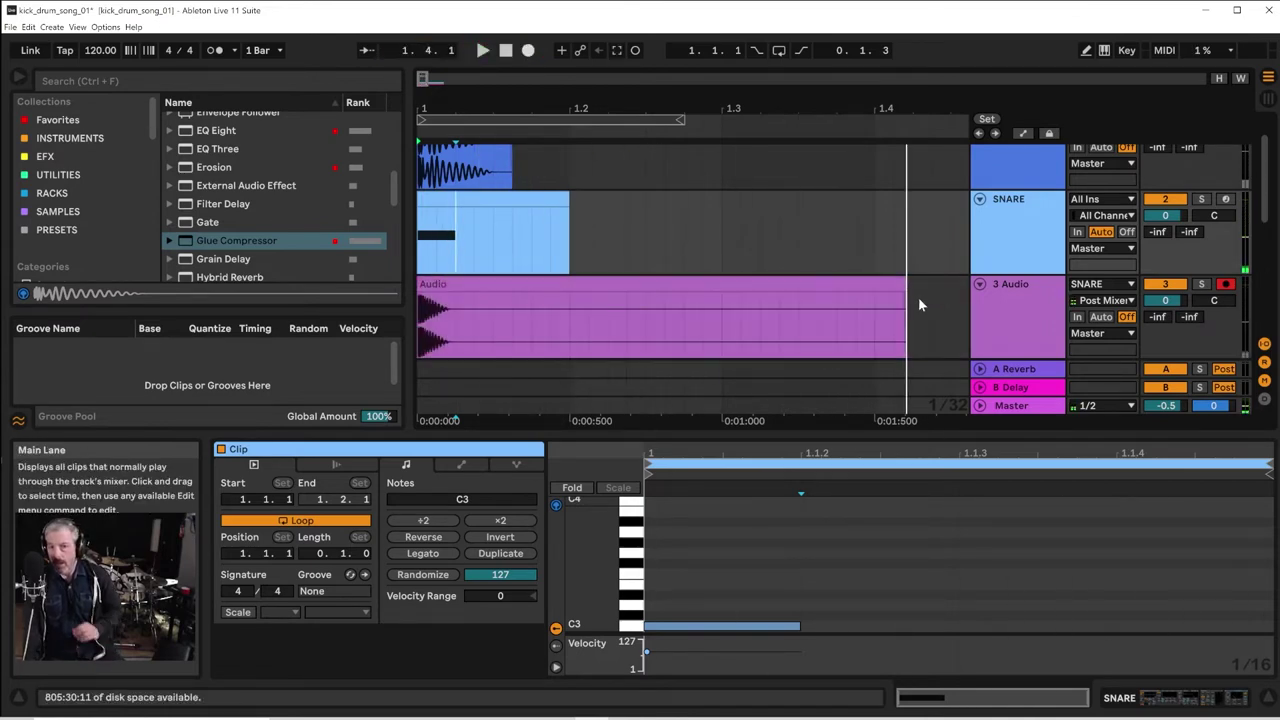
drag(903, 284, 476, 300)
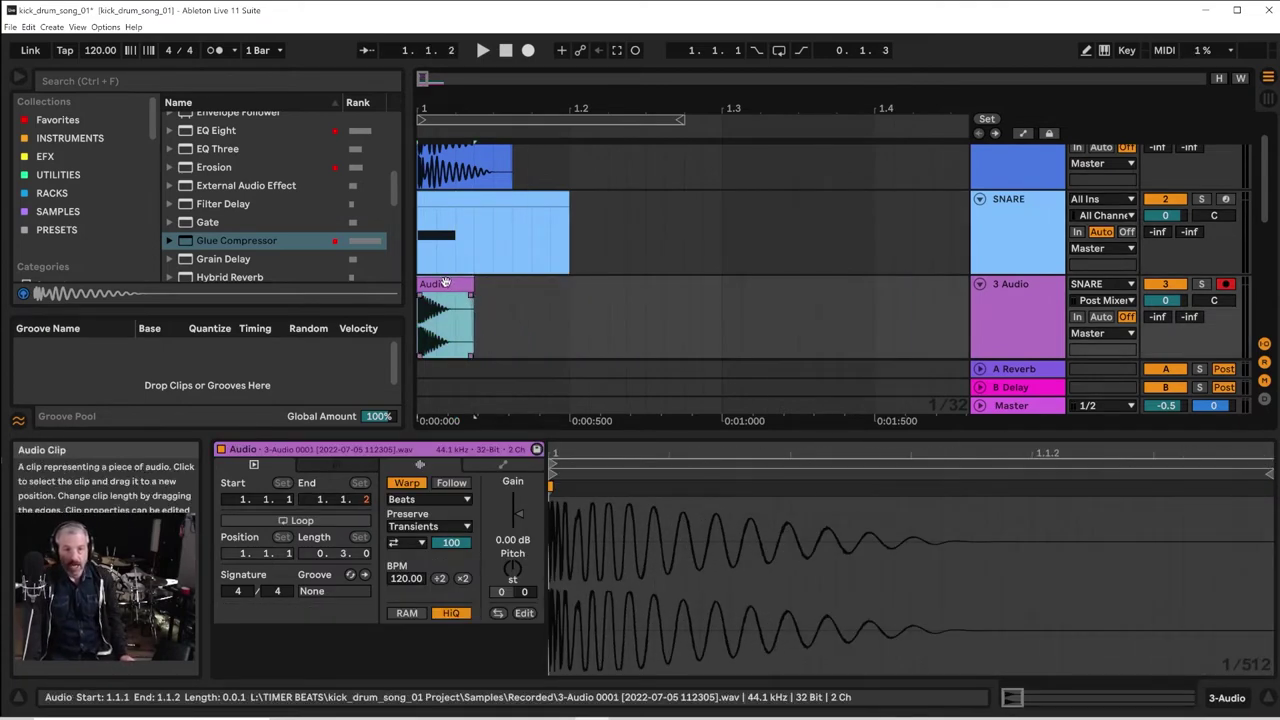
Rename the 3 Audio track to "SANRE 1"
right_click(1035, 289)
click(1052, 361)
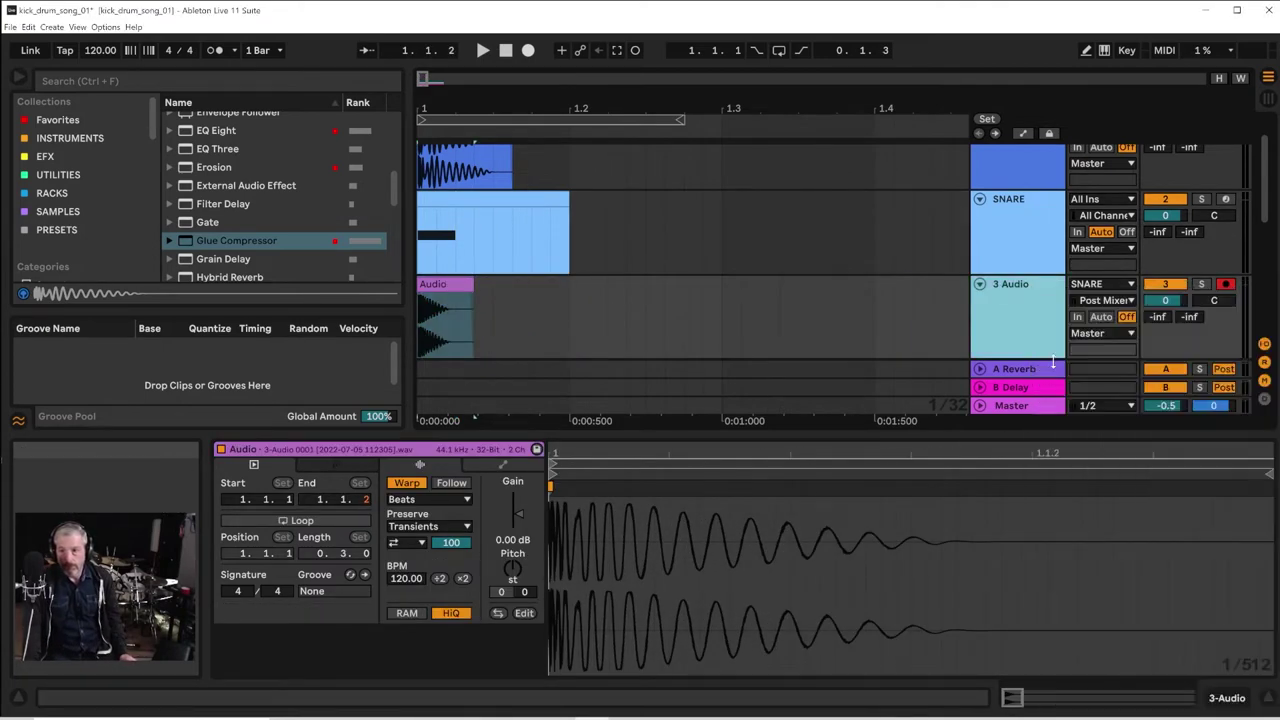
text(SANRE)
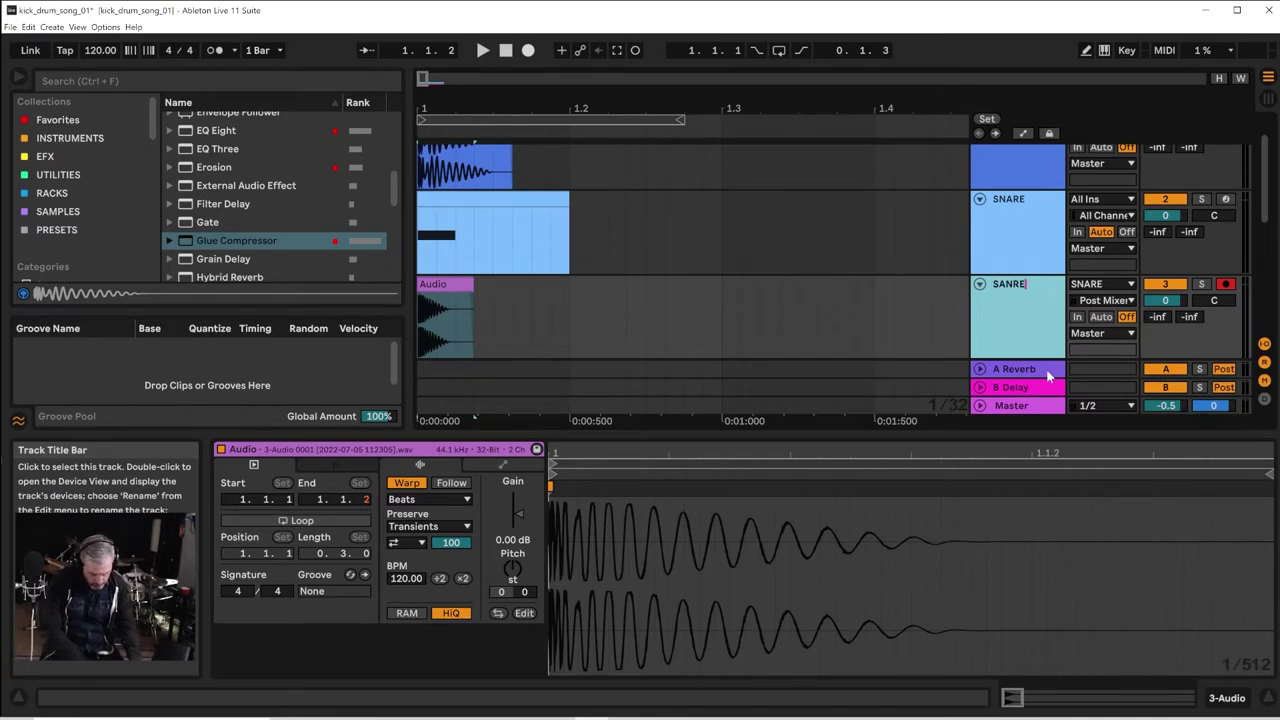
text( 1)
key(Return)
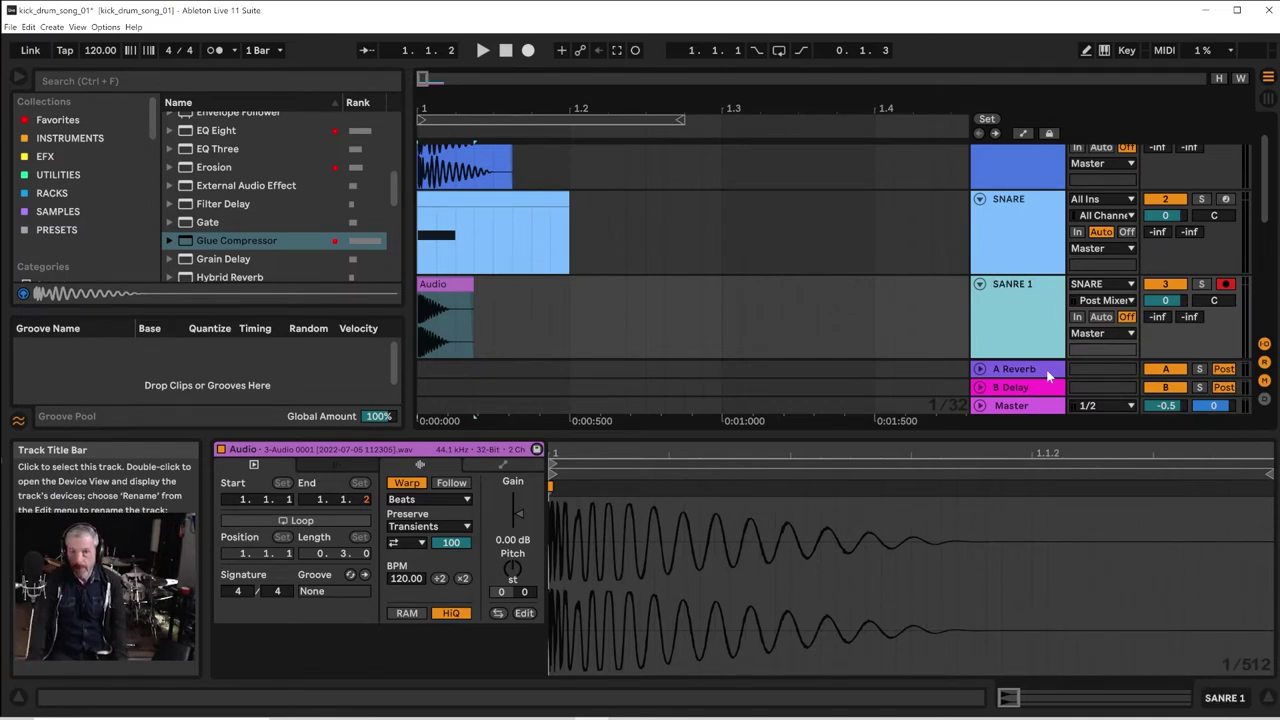
Insert a new MIDI track directly below the SANRE 1 track
scroll(975, 305, down, 5)
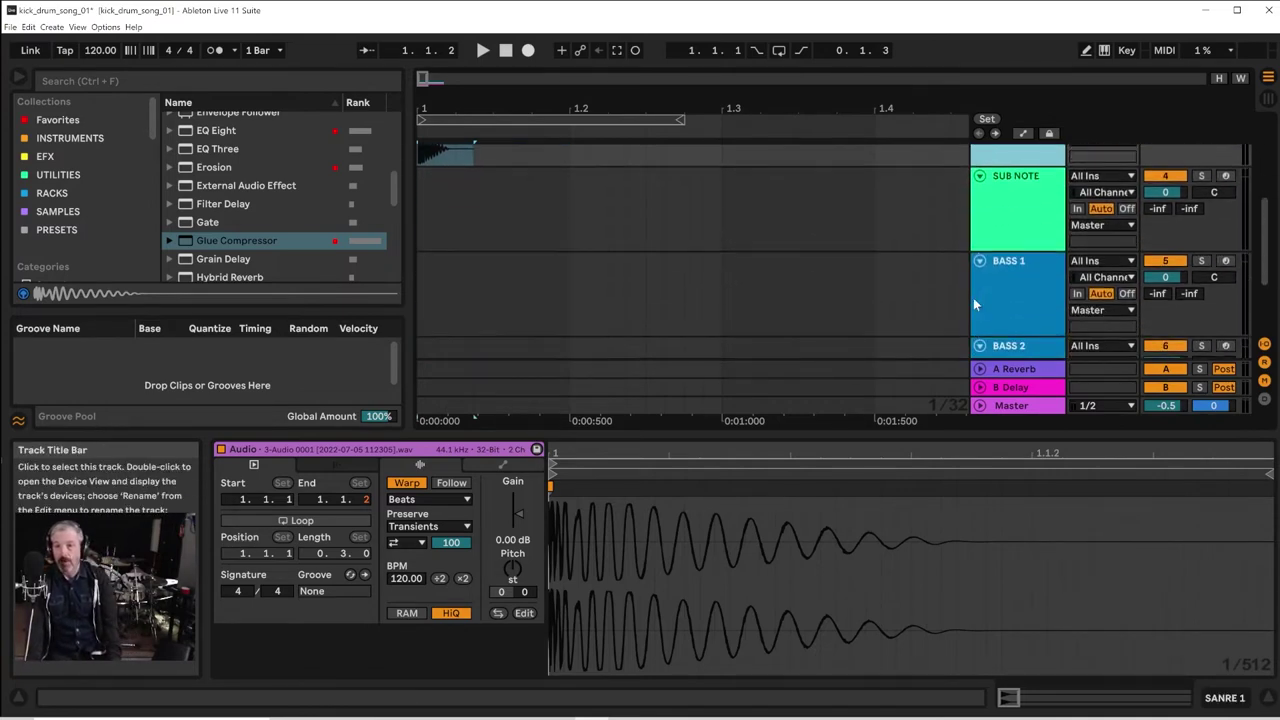
scroll(975, 298, up, 3)
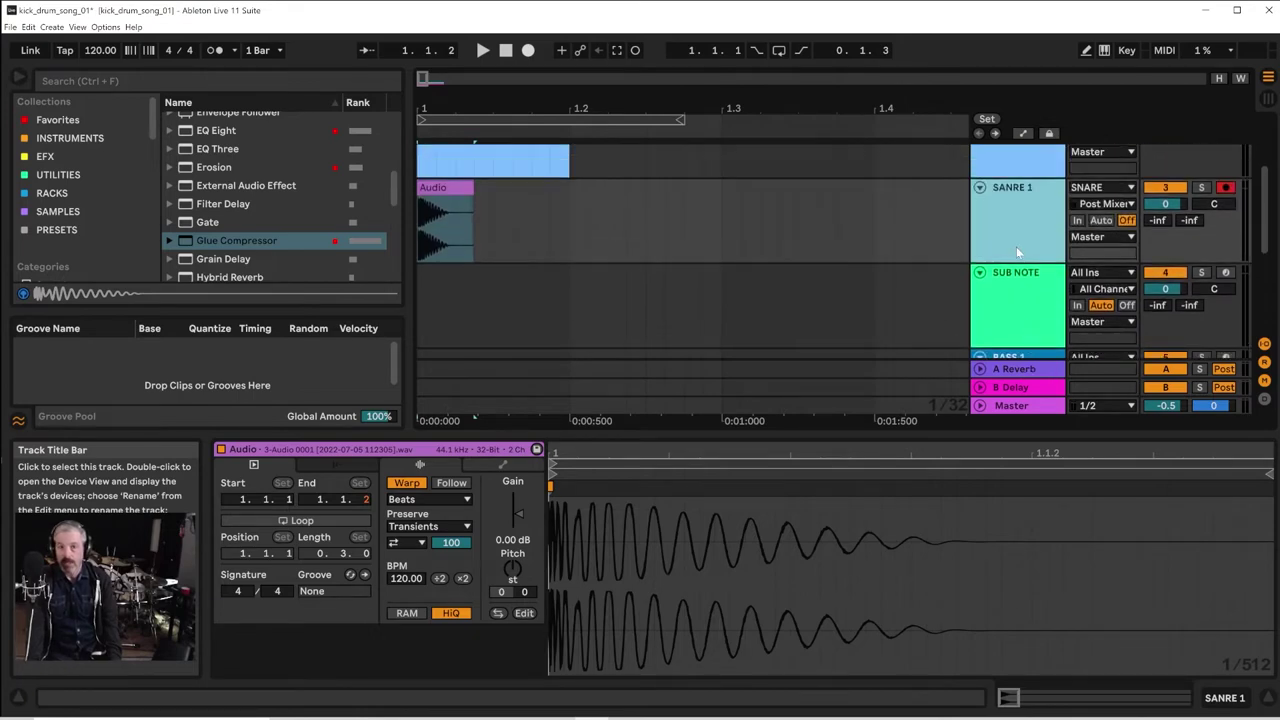
right_click(1017, 252)
click(1043, 307)
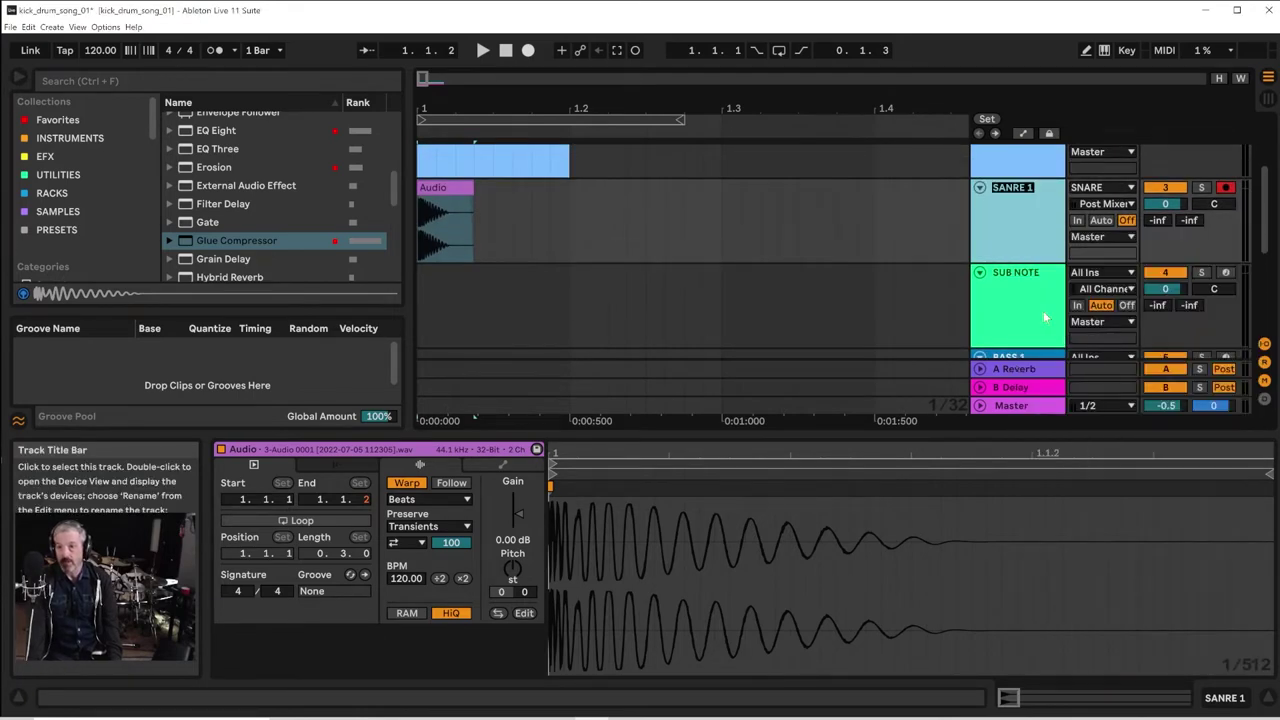
right_click(1013, 213)
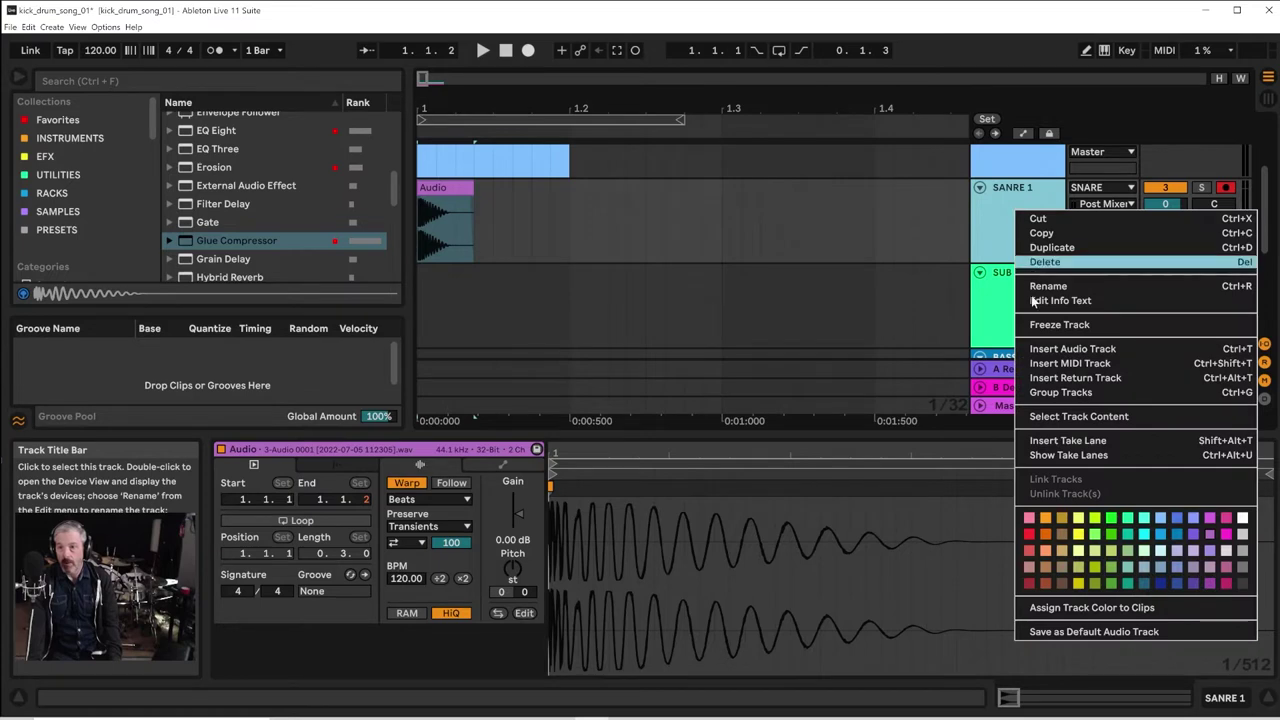
click(1047, 366)
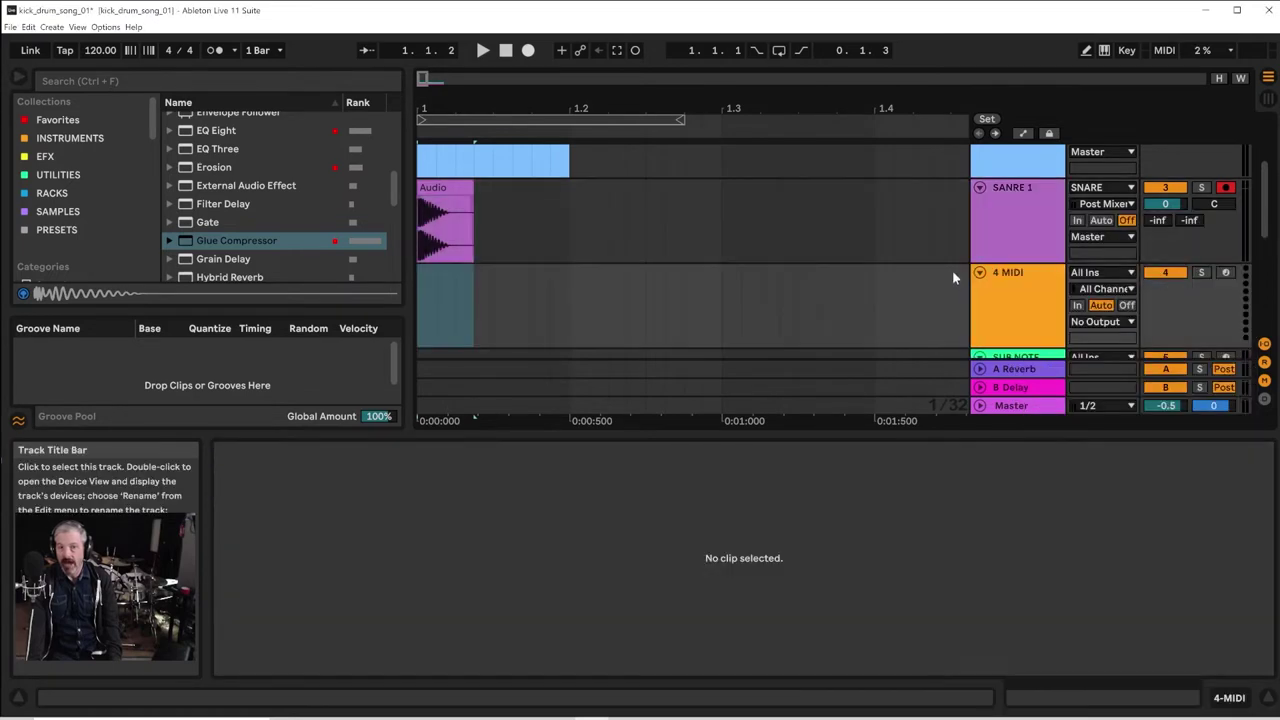
Load the recorded audio clip from SANRE 1 into the new MIDI track's empty device chain as a Simpler instrument
double_click(1008, 331)
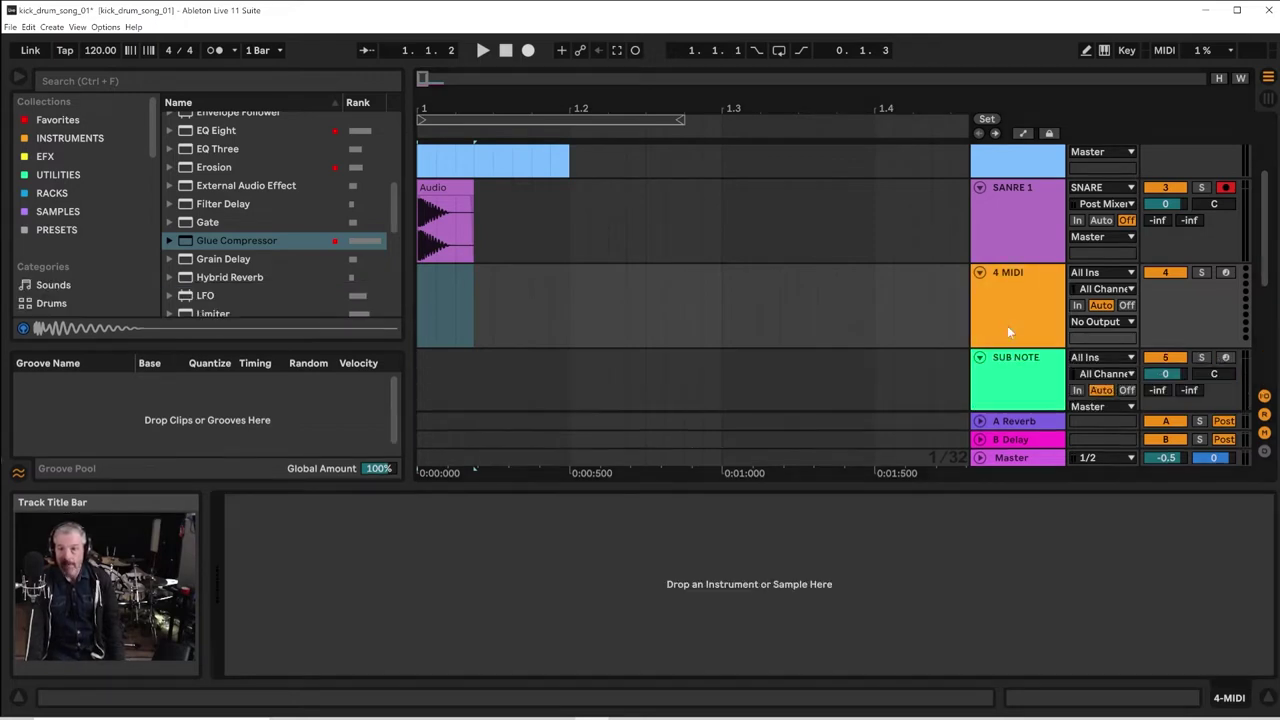
click(455, 196)
drag(455, 191, 469, 530)
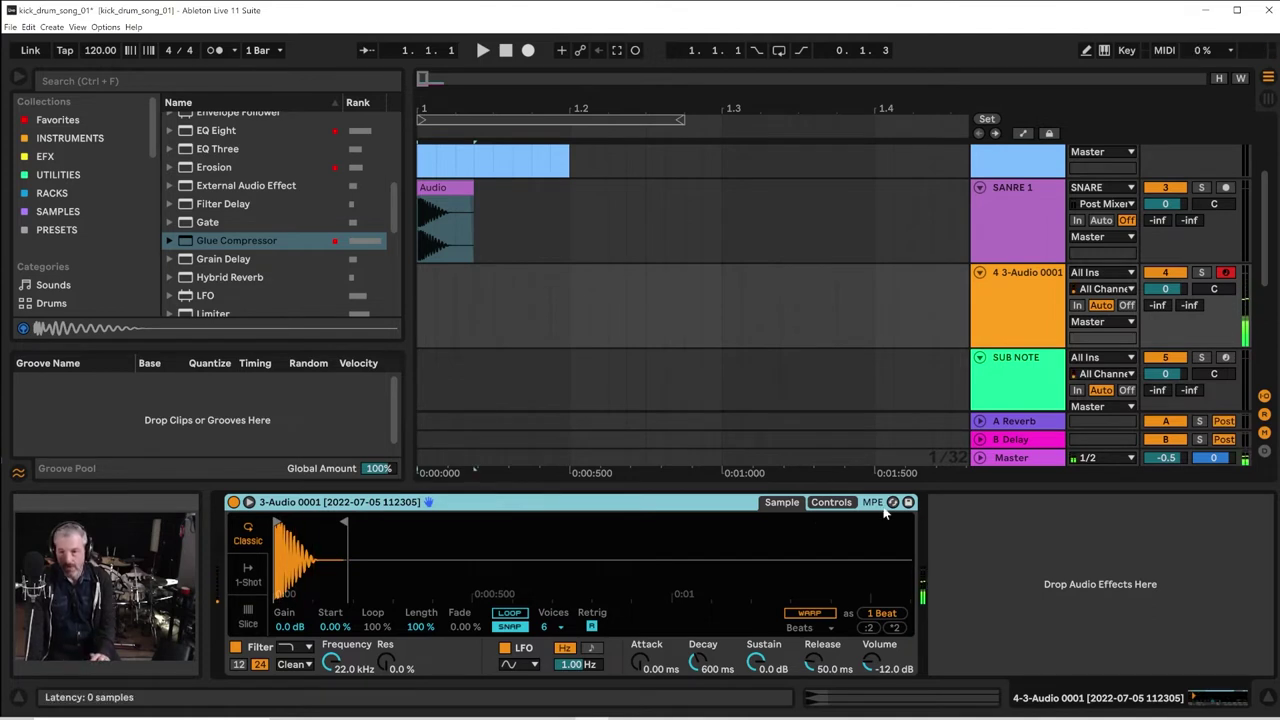
Shorten the amplitude envelope decay of the snare sample to 367 ms
click(831, 502)
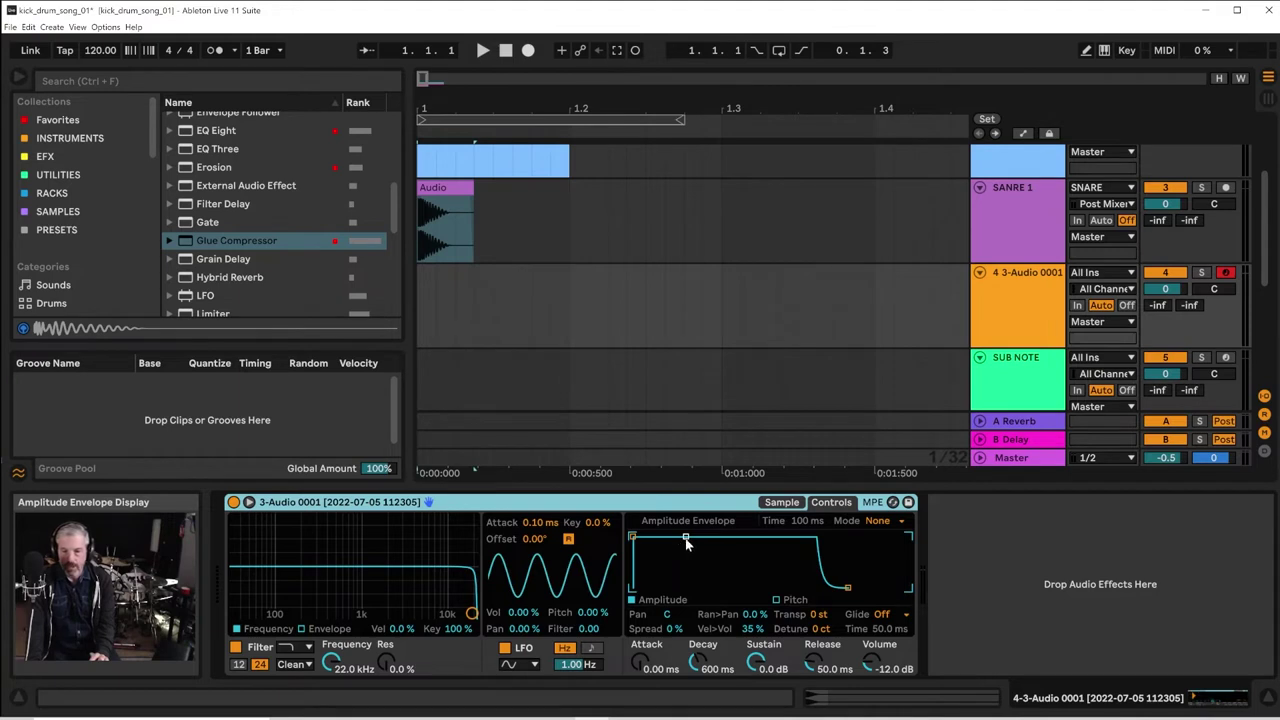
drag(685, 537, 683, 537)
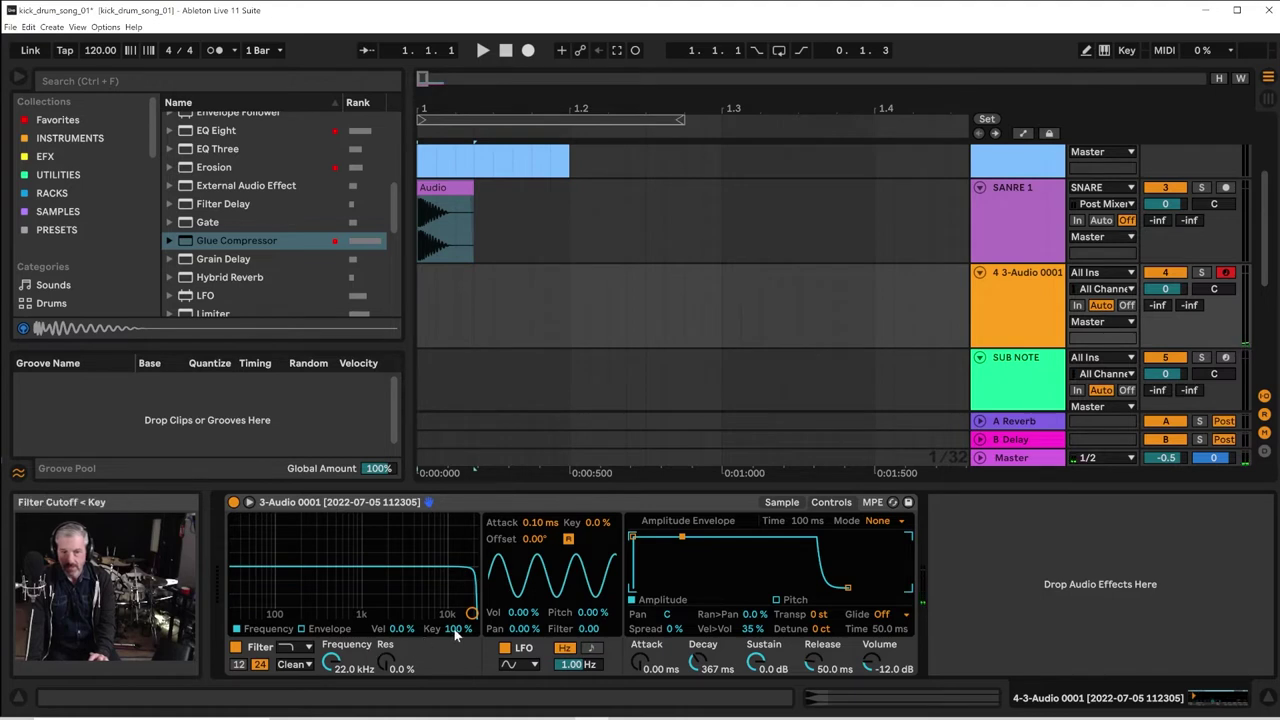
click(781, 503)
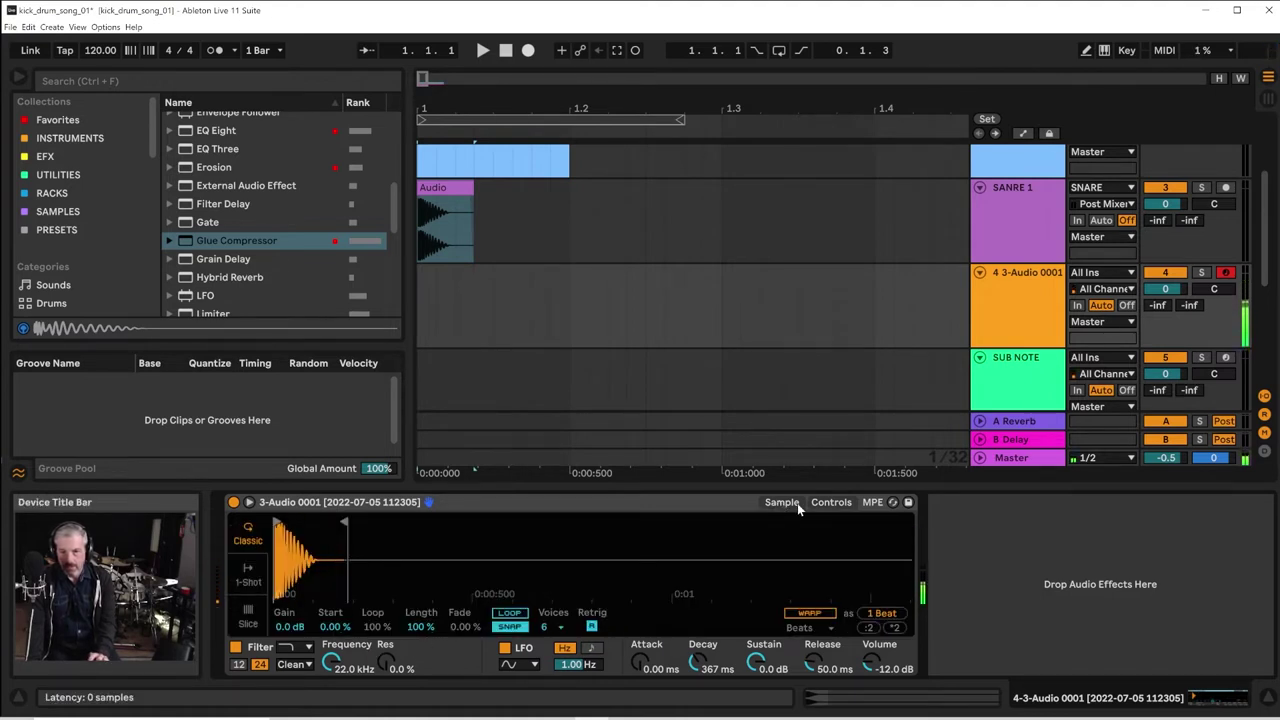
Switch the sampler's filter to high-pass, with its frequency at 144 Hz and resonance at 54%
click(818, 502)
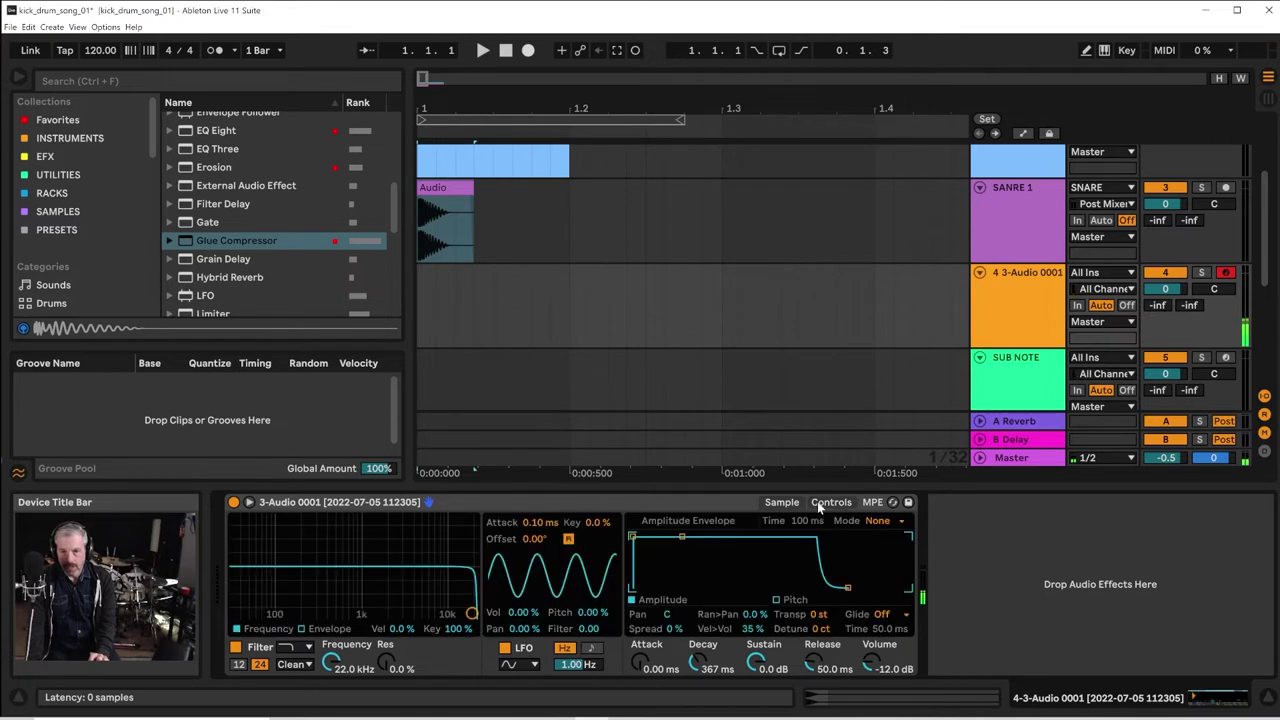
click(292, 646)
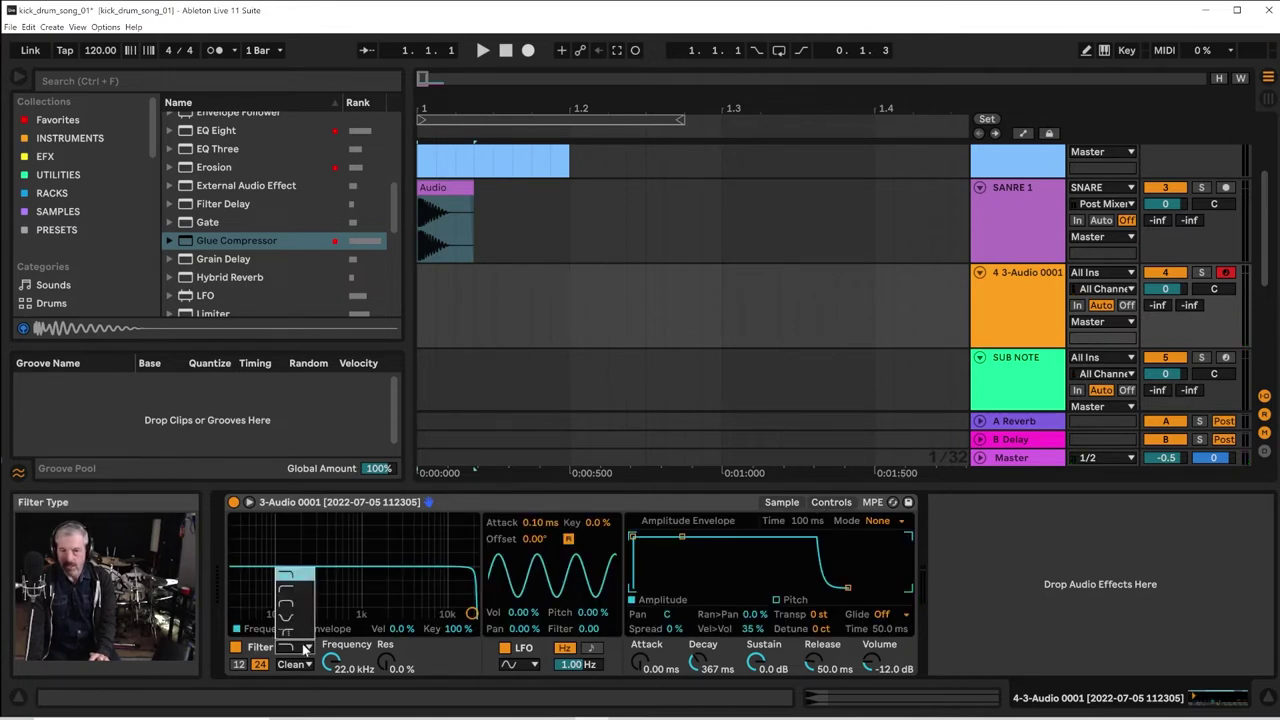
click(291, 586)
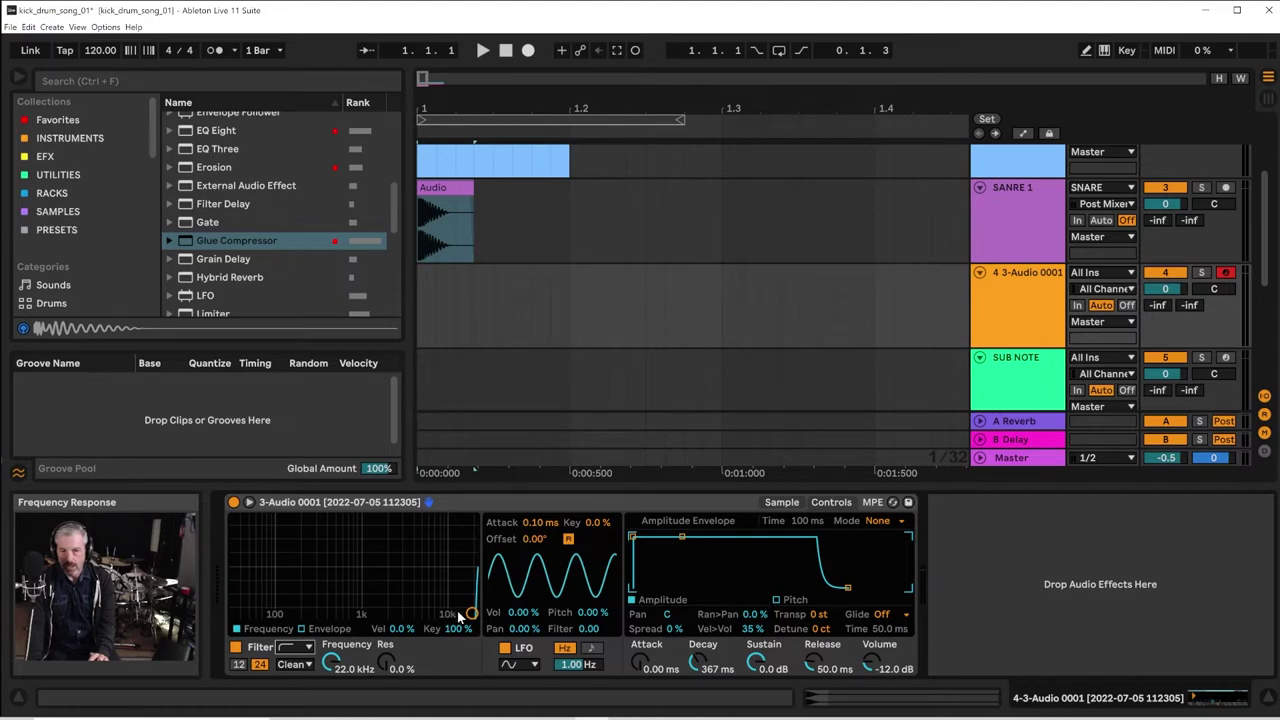
drag(331, 662, 331, 712)
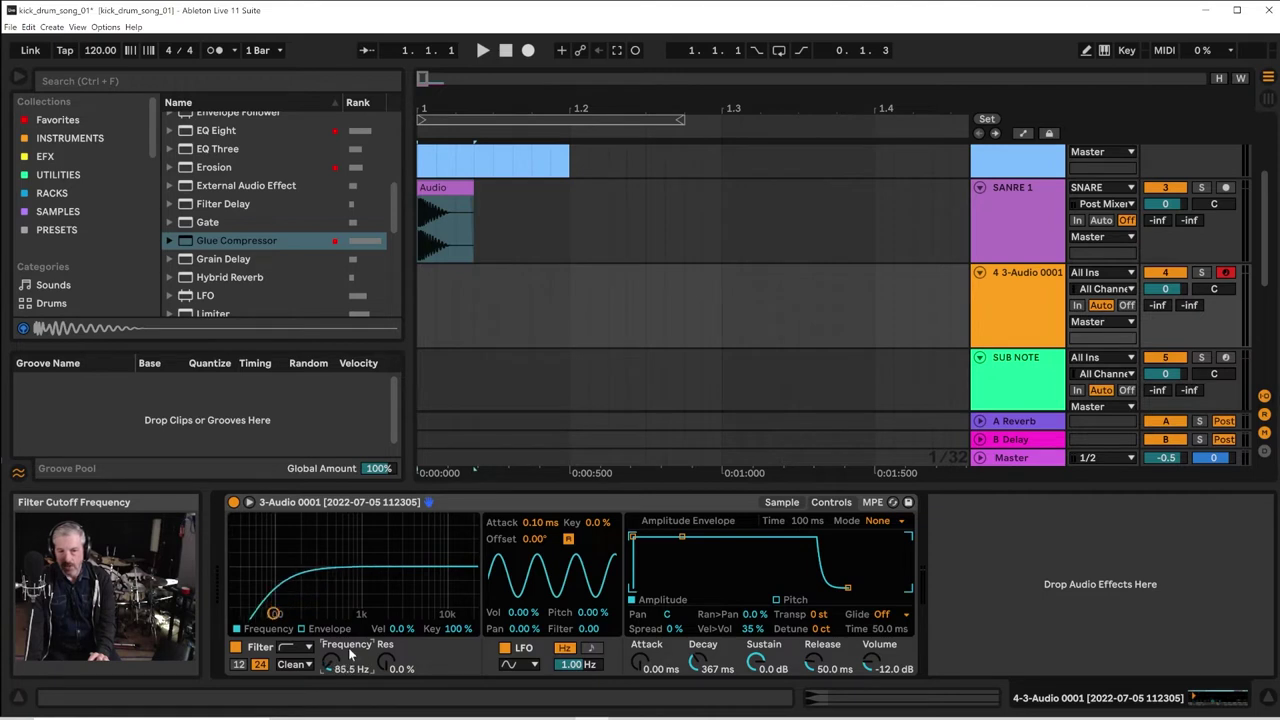
drag(386, 662, 386, 630)
drag(331, 664, 386, 659)
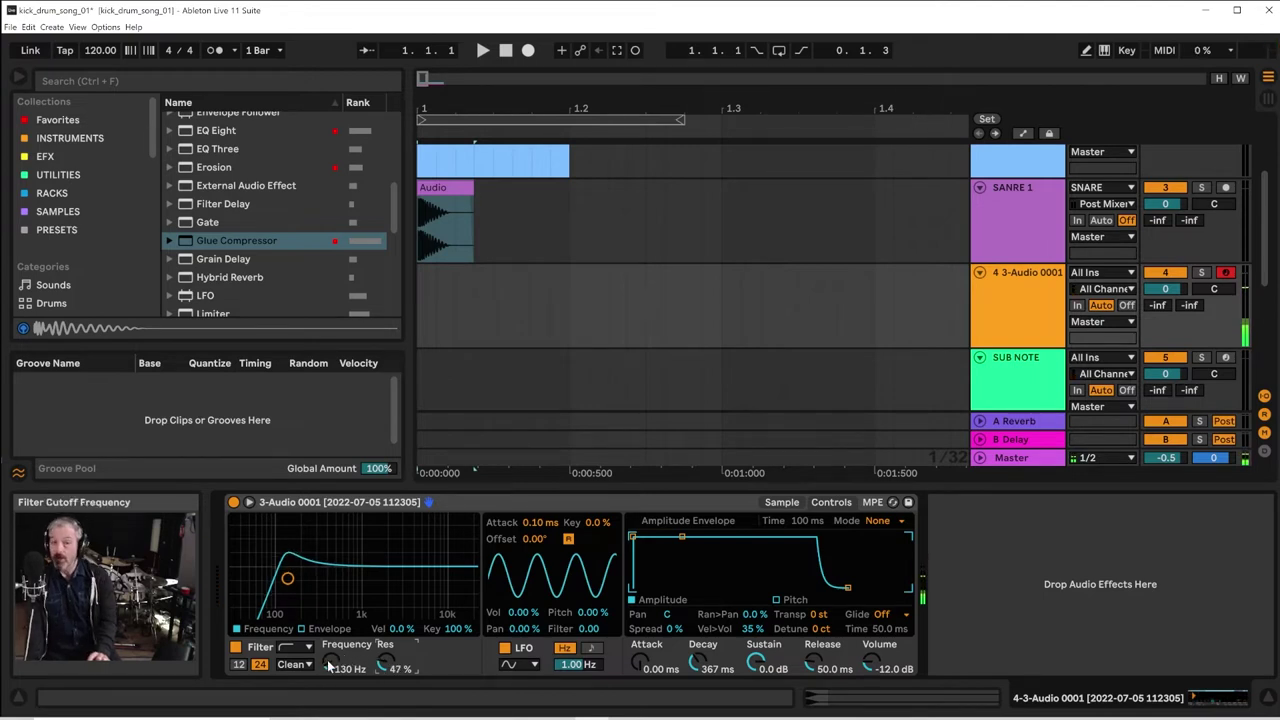
drag(330, 664, 330, 660)
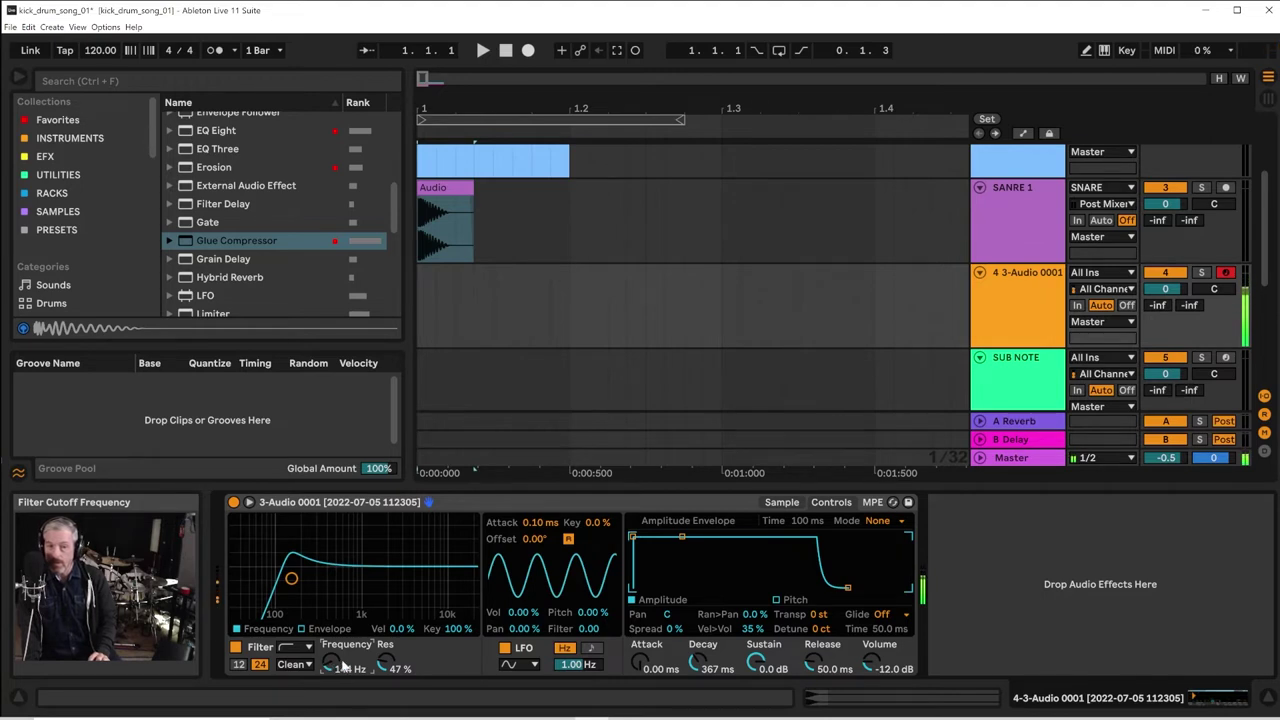
drag(383, 664, 383, 666)
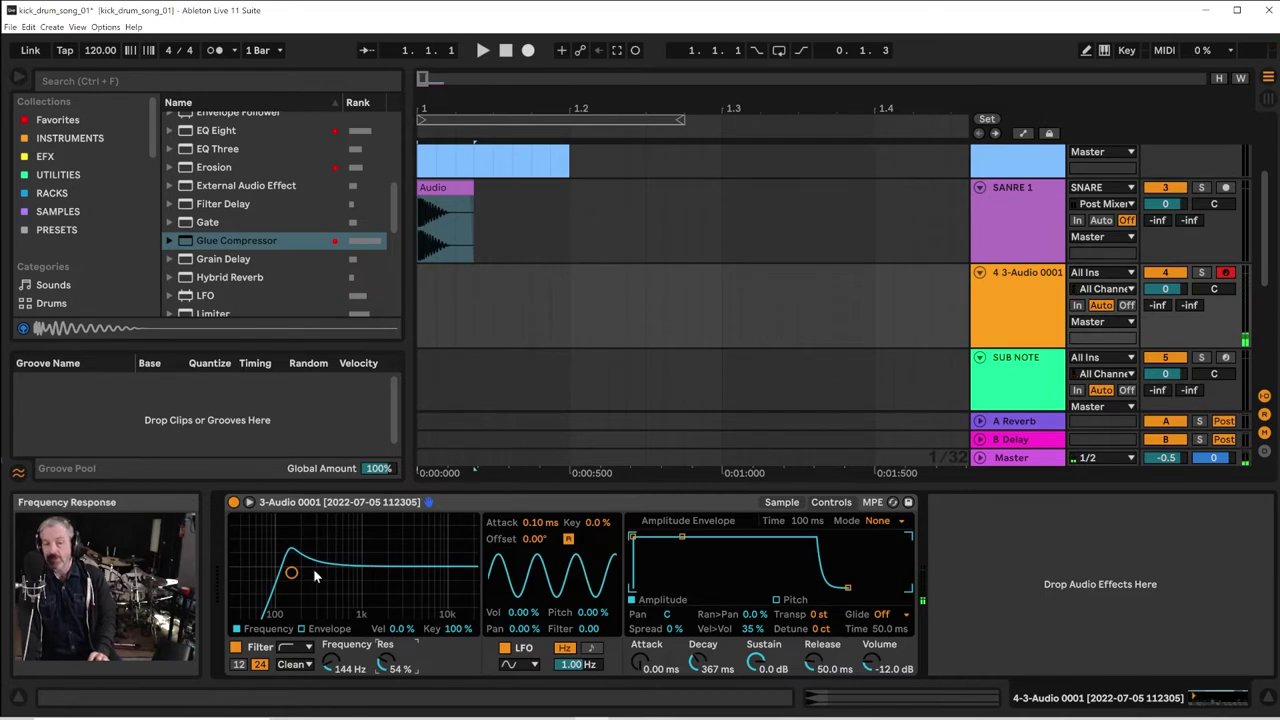
Audition the OSR, MS2, SMP and PRD filter circuits, choose MS2 and set its drive to 5.33 dB
click(295, 665)
click(297, 616)
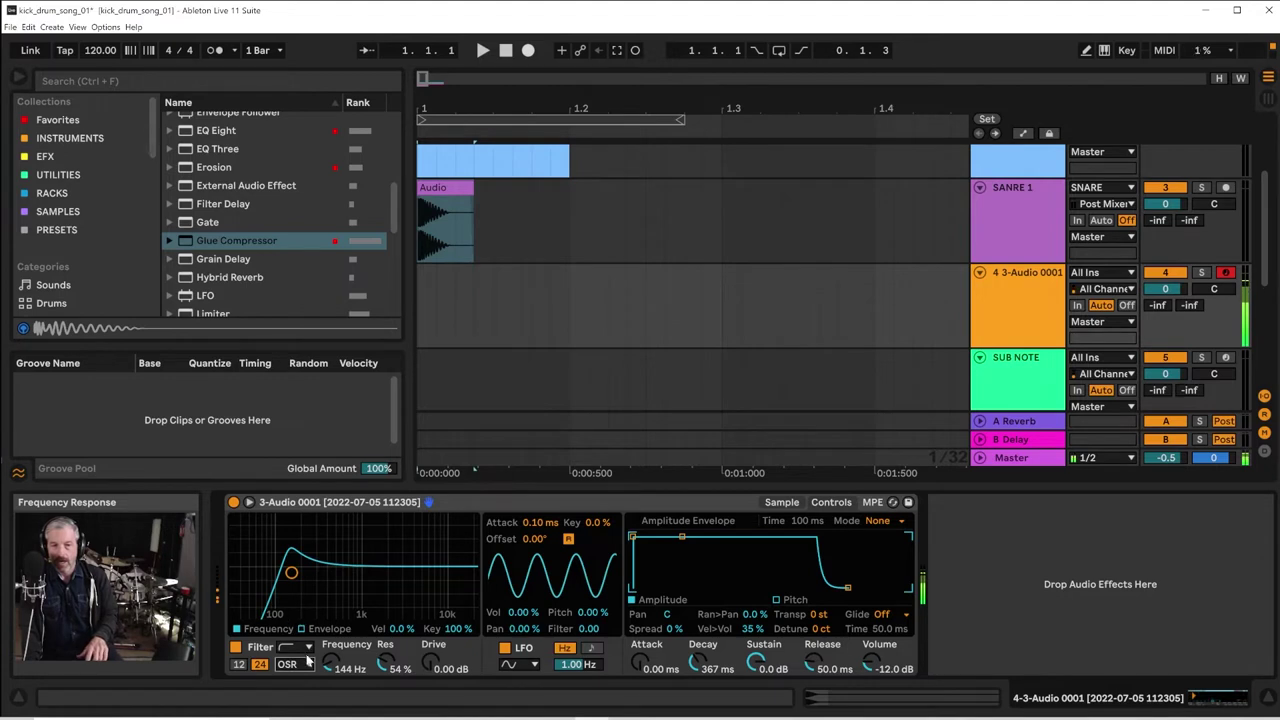
click(298, 664)
click(290, 621)
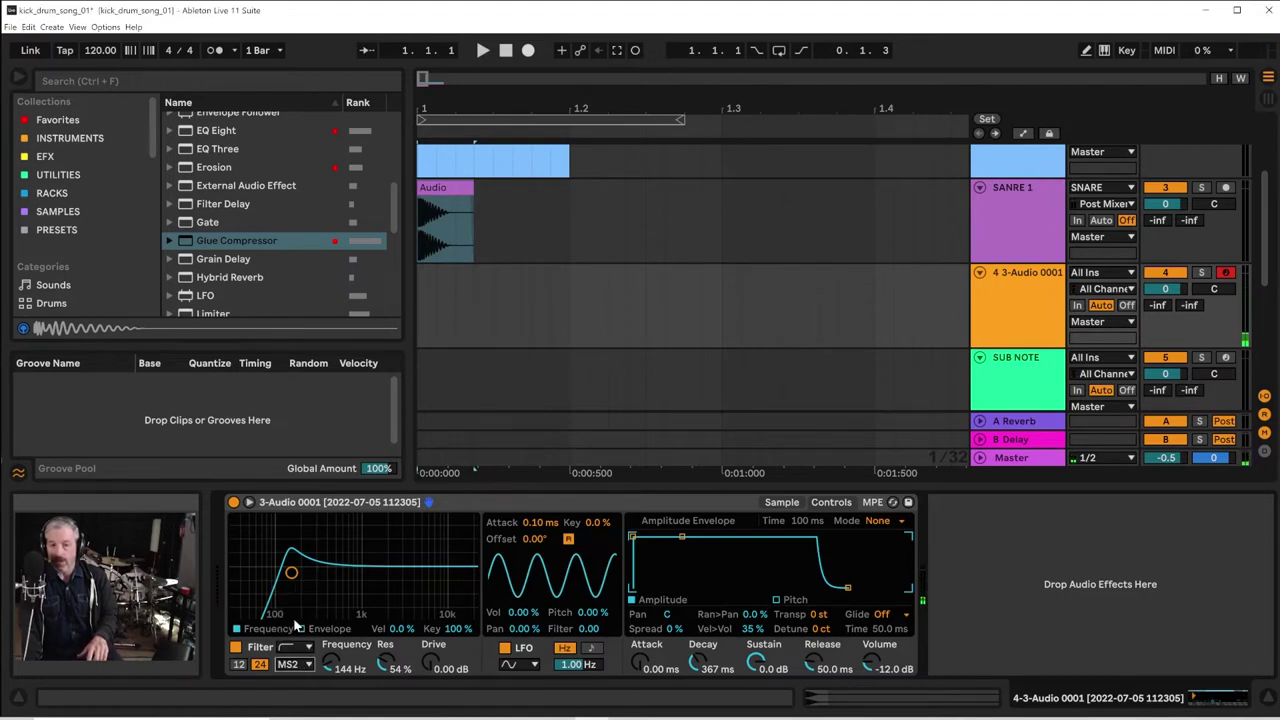
click(295, 666)
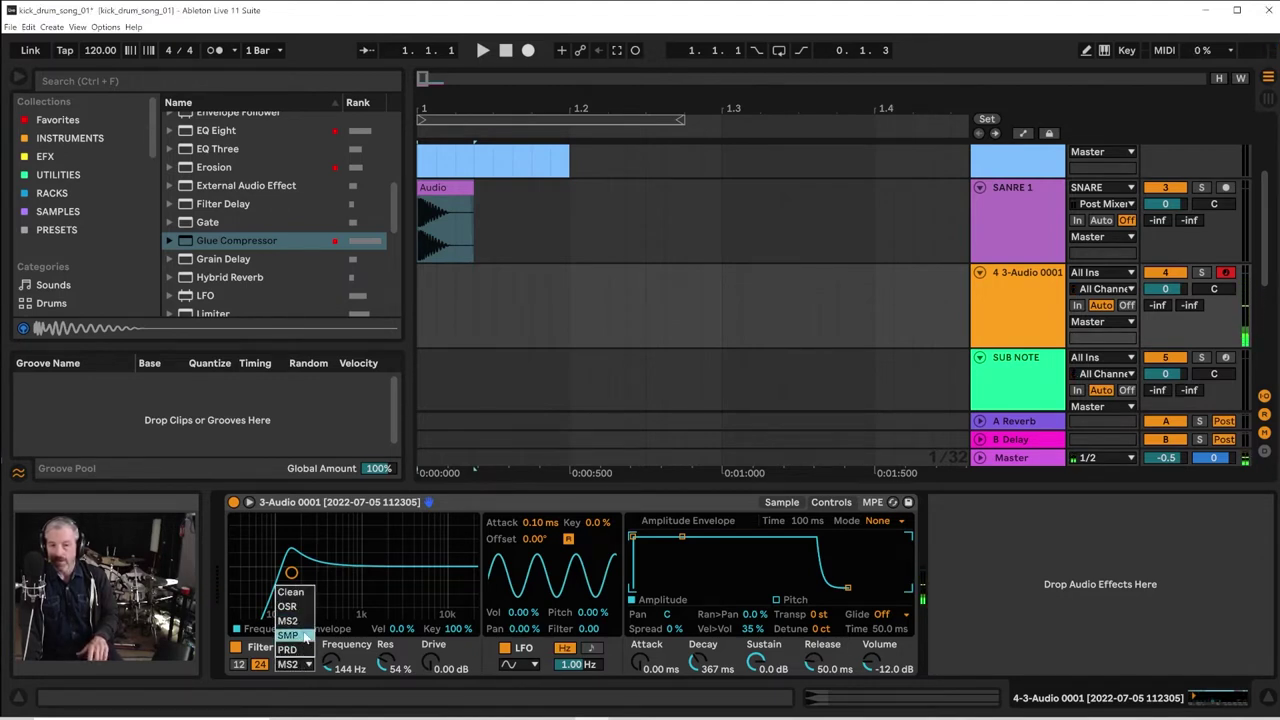
click(288, 635)
click(295, 665)
click(288, 650)
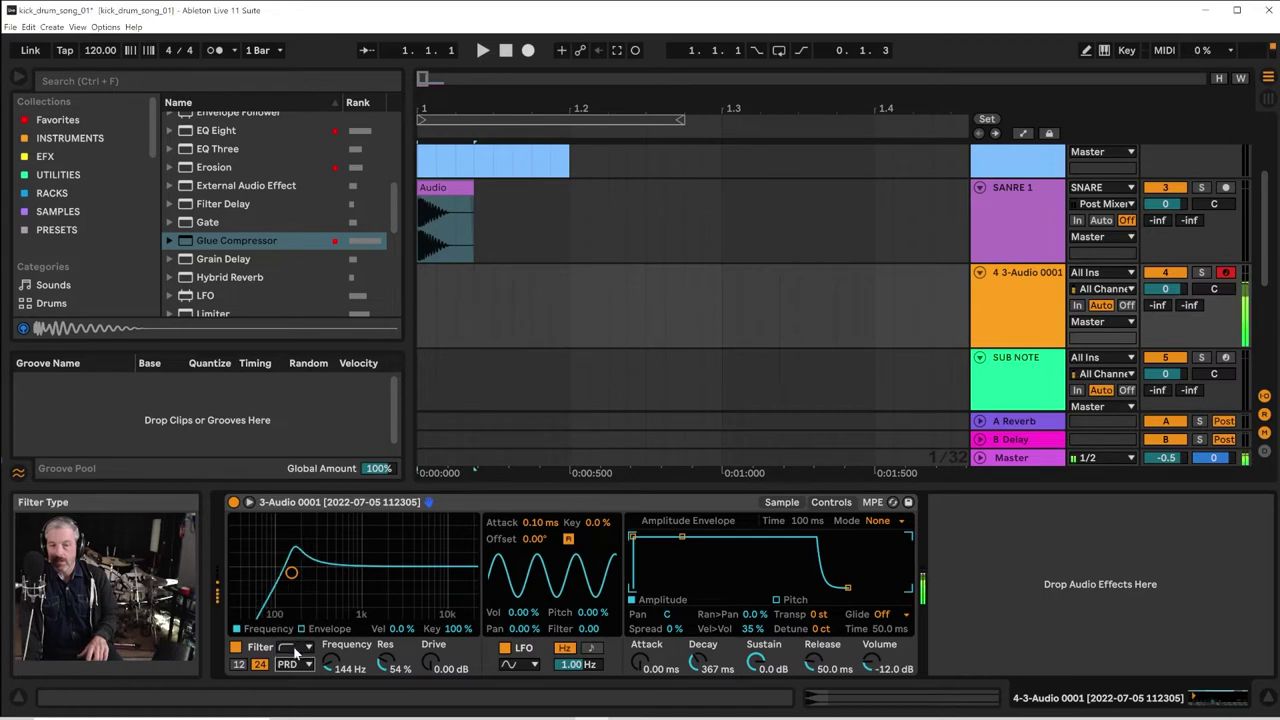
click(292, 665)
click(293, 622)
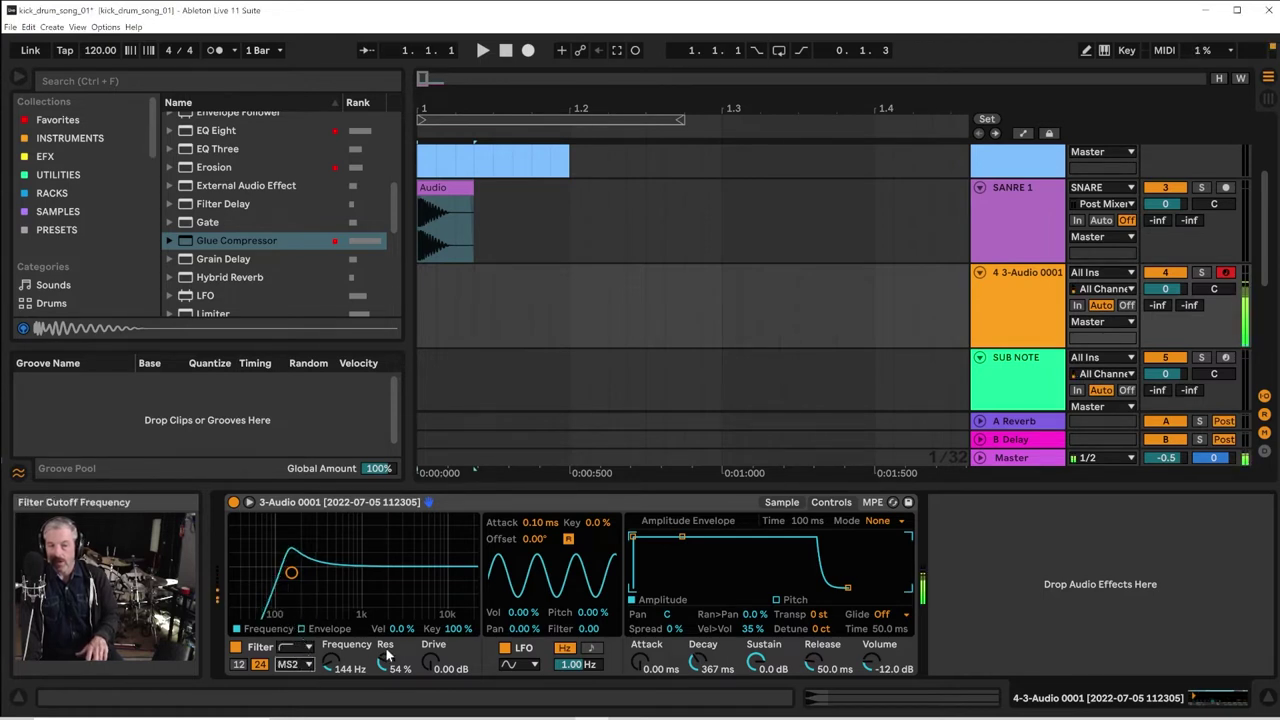
drag(427, 660, 427, 645)
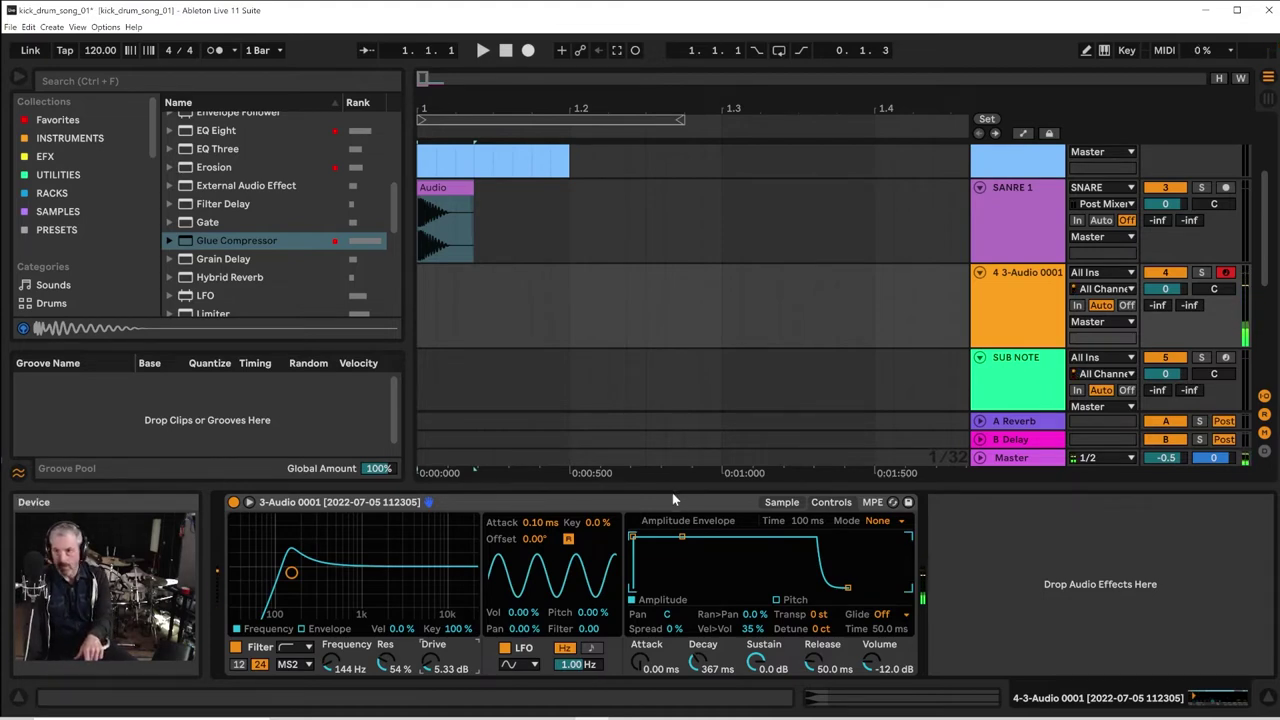
Rename the 3-Audio 0001 sampler track as SNARE
right_click(1038, 277)
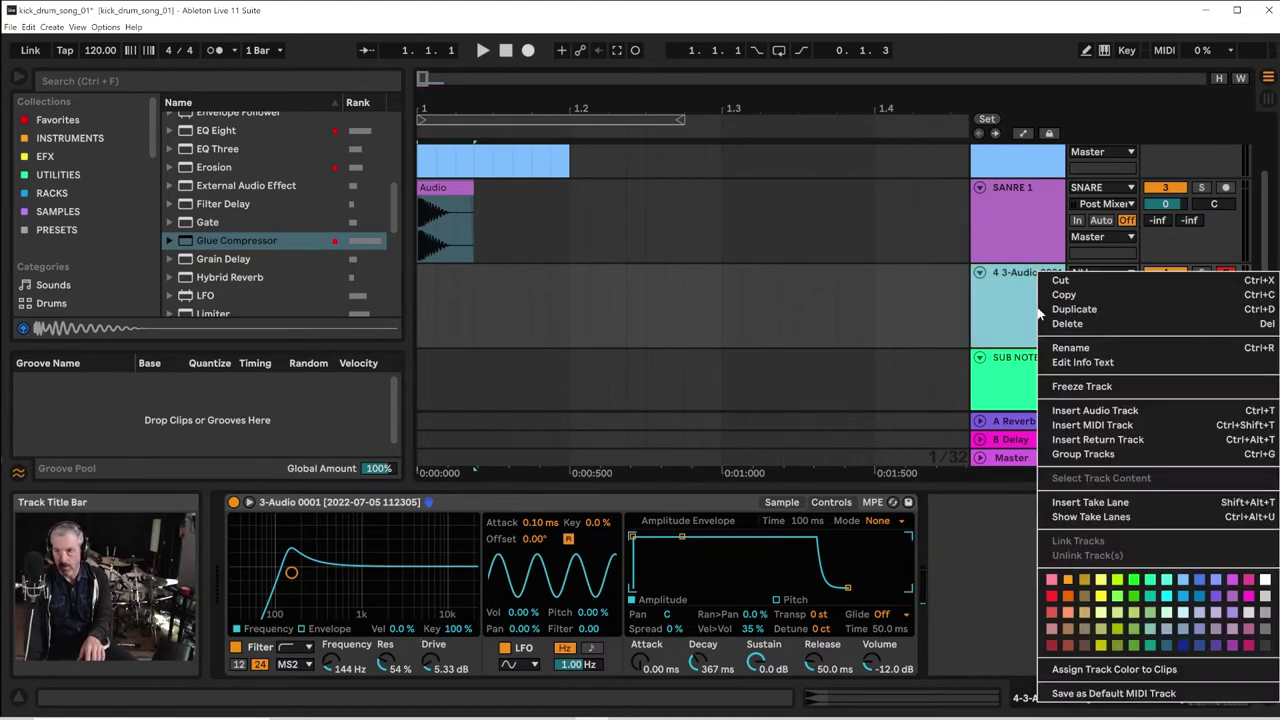
click(1068, 348)
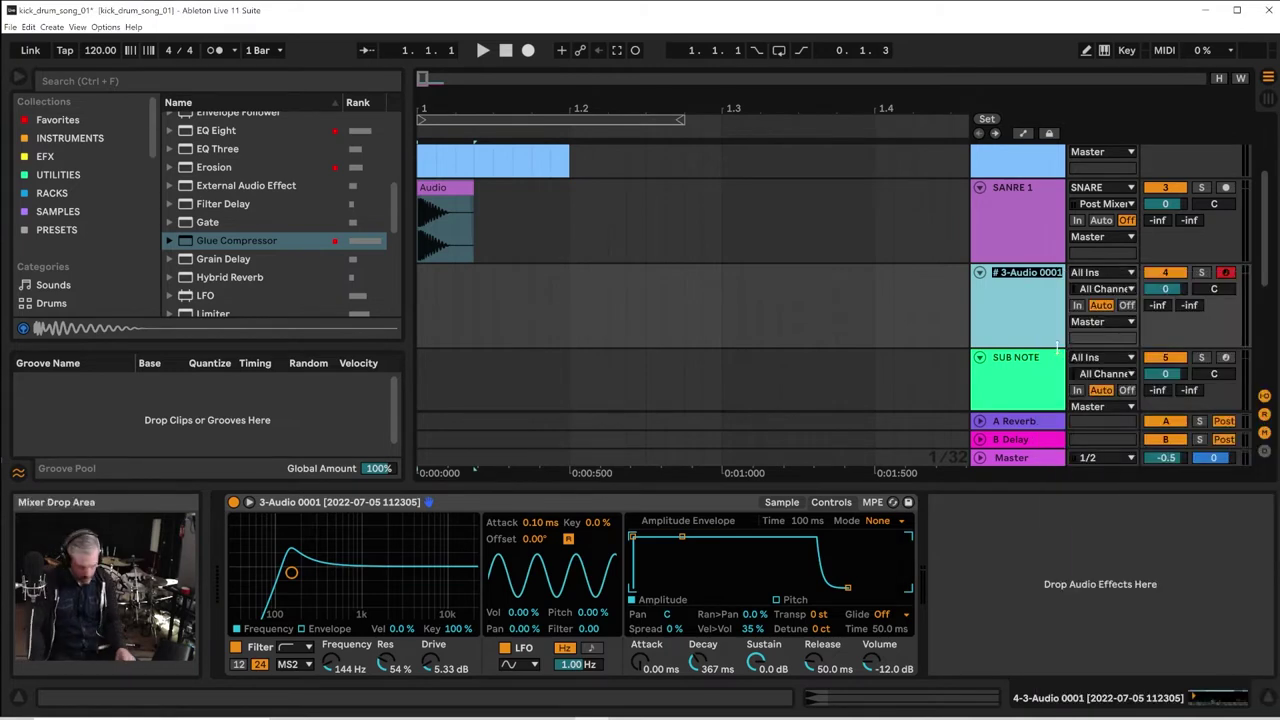
text(SA)
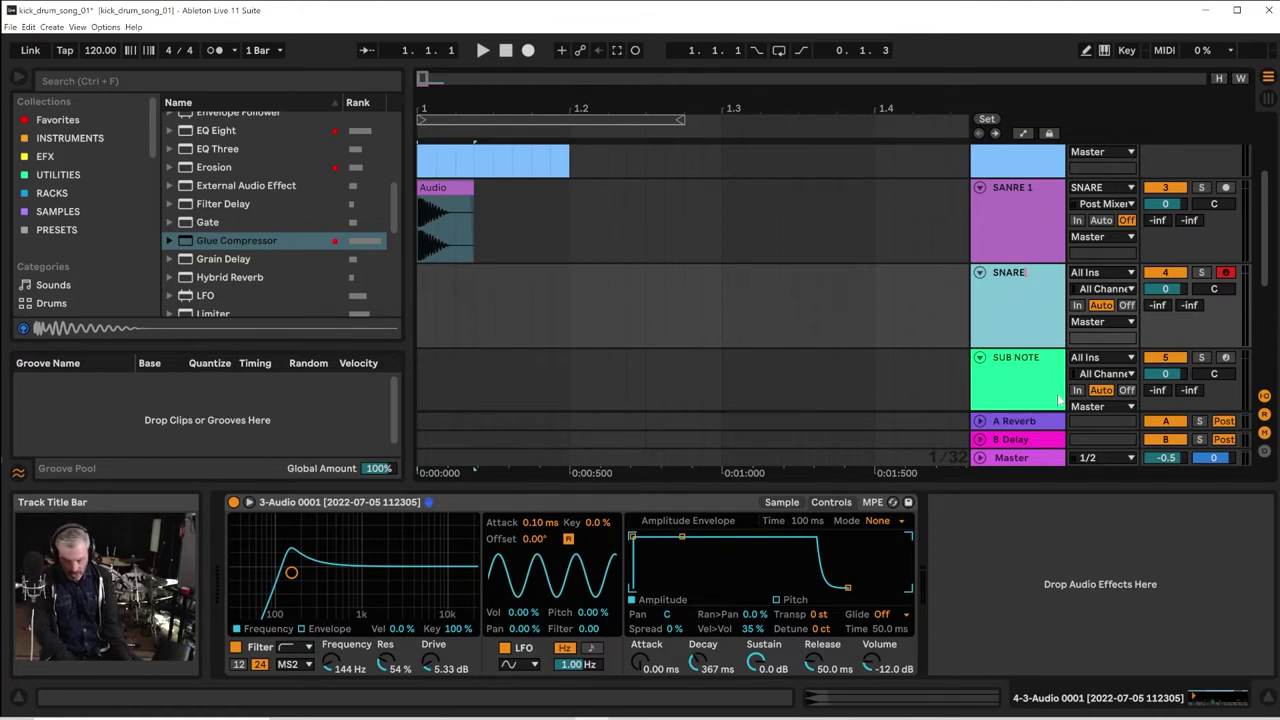
key(Return)
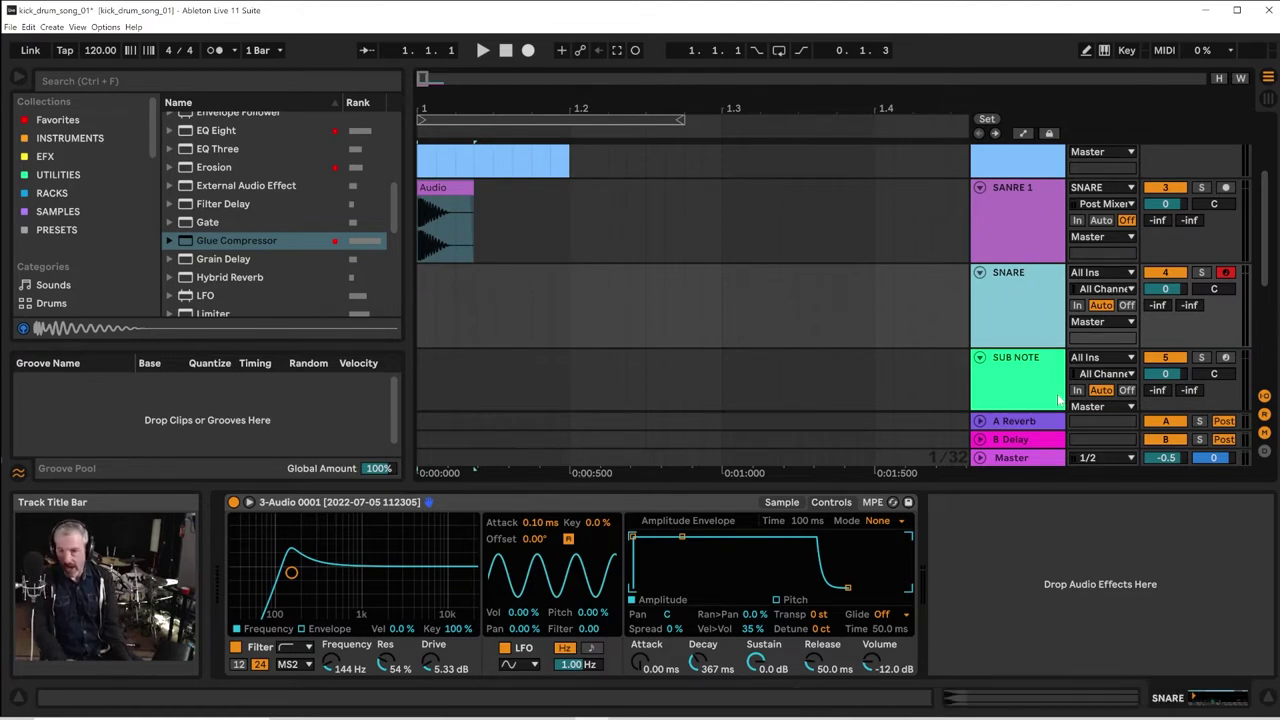
Colour the sampler SNARE track dark purple and move it directly above the light blue SNARE track holding the MIDI clip
right_click(1045, 312)
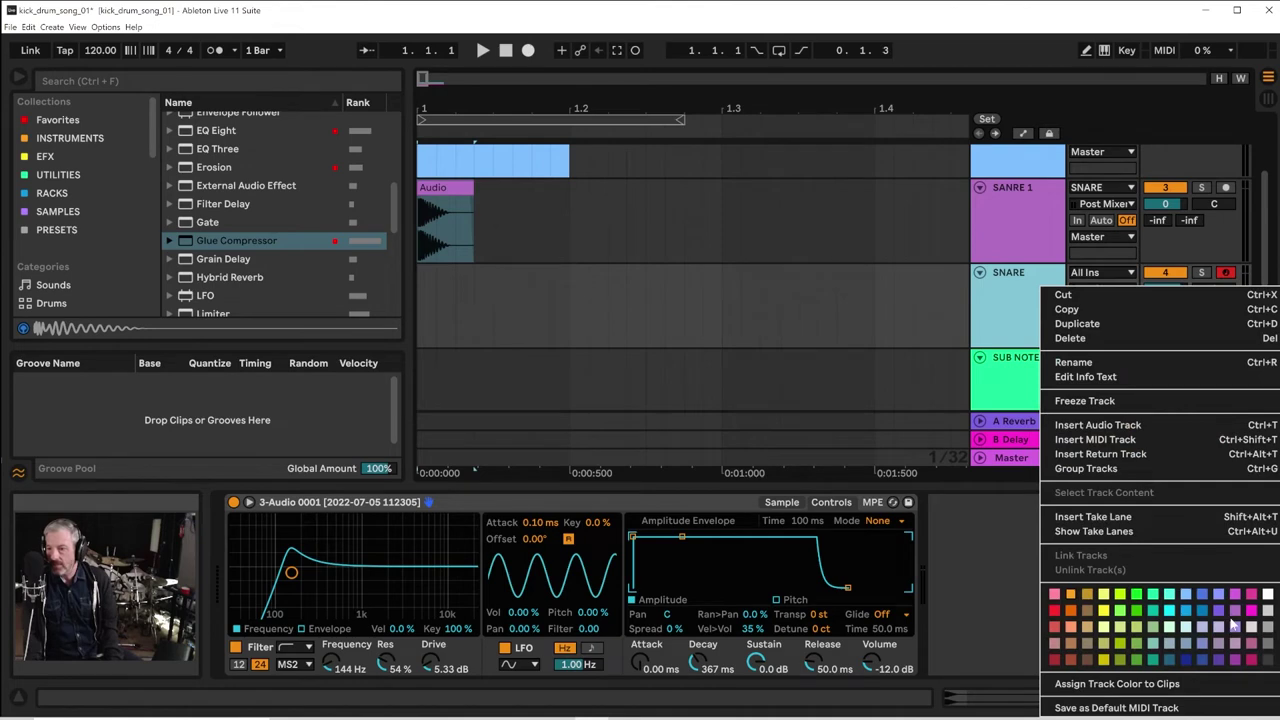
click(1213, 660)
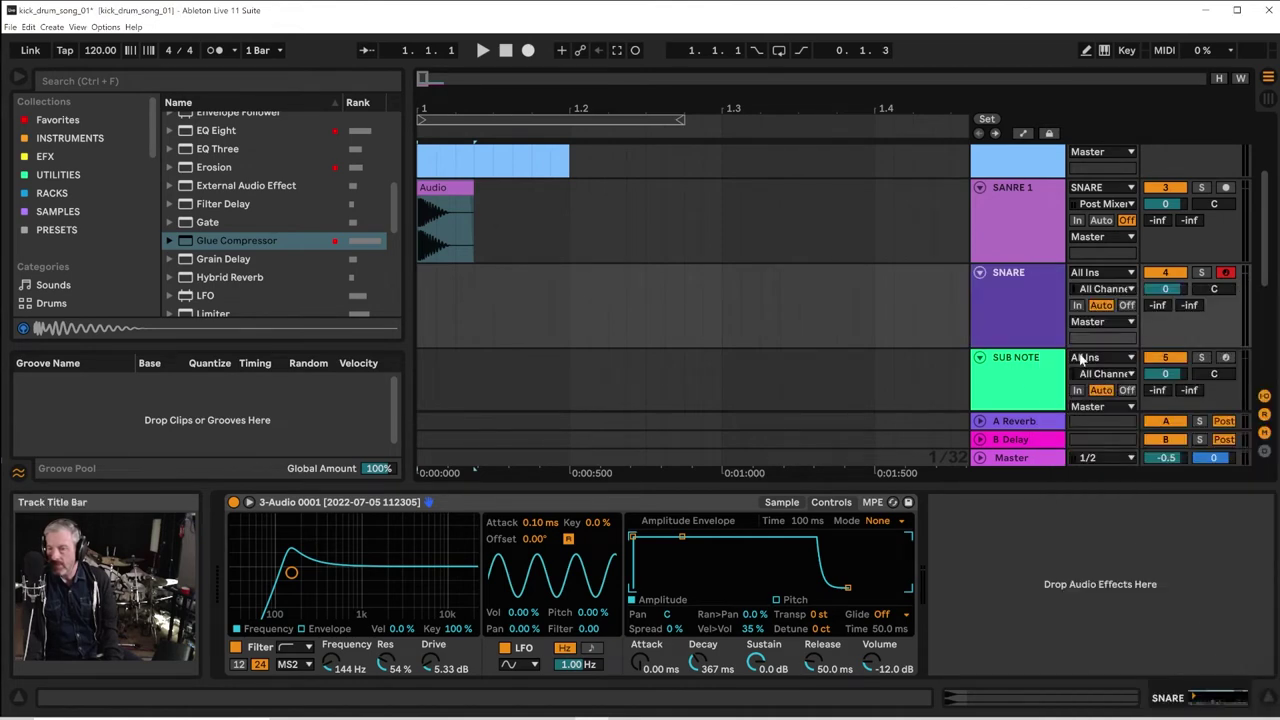
scroll(1266, 240, up, 2)
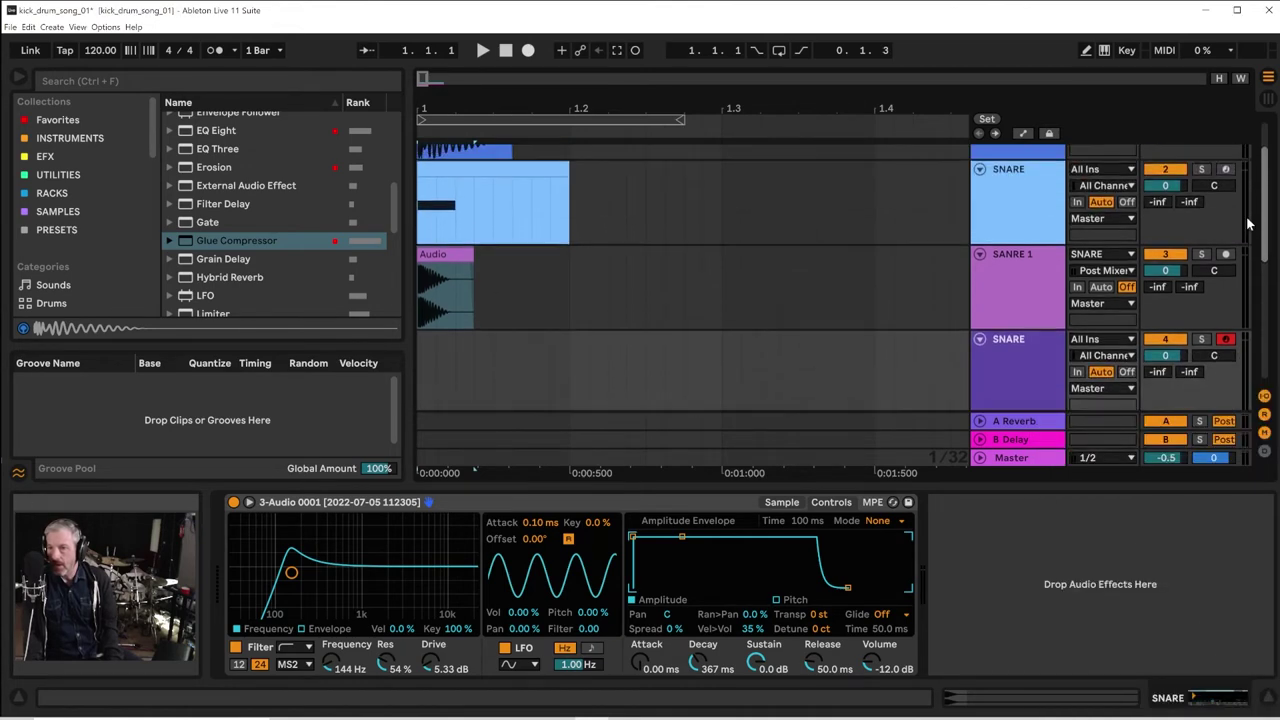
drag(1023, 375, 1010, 183)
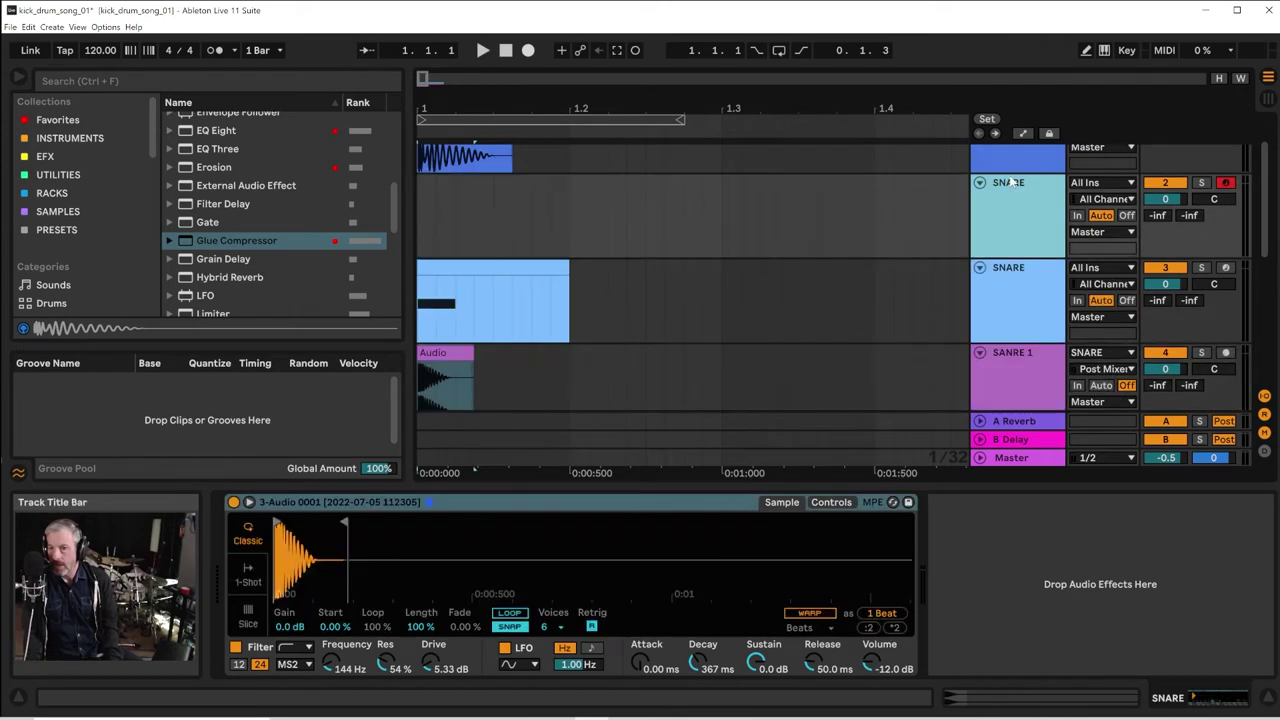
Rename the light blue snare track with the MIDI clip as SNARE MIDI
right_click(1010, 268)
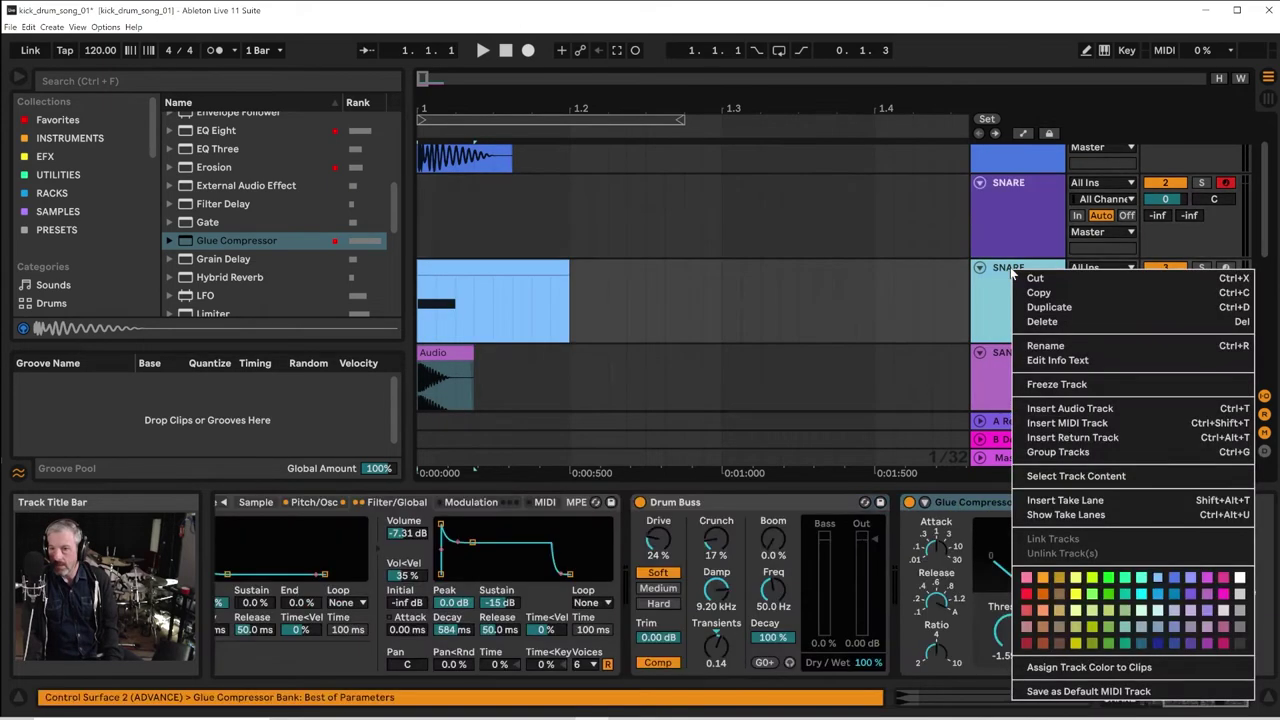
click(1035, 345)
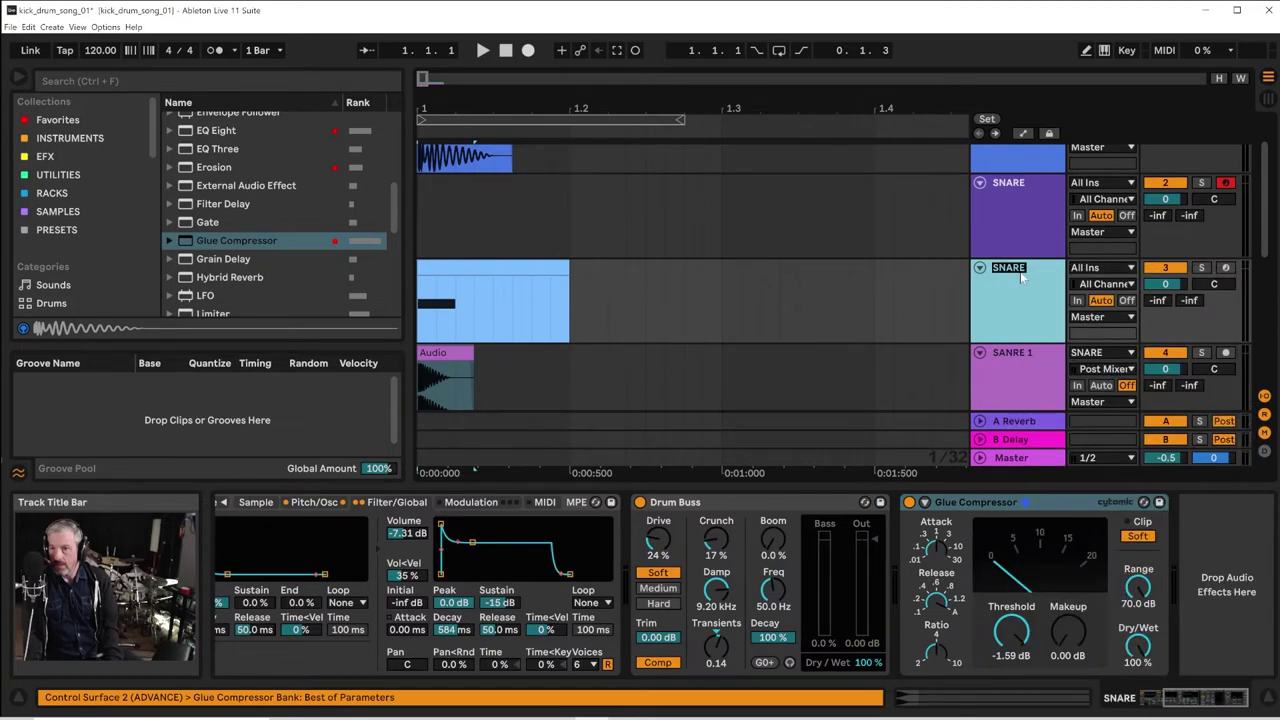
click(1026, 267)
text(M)
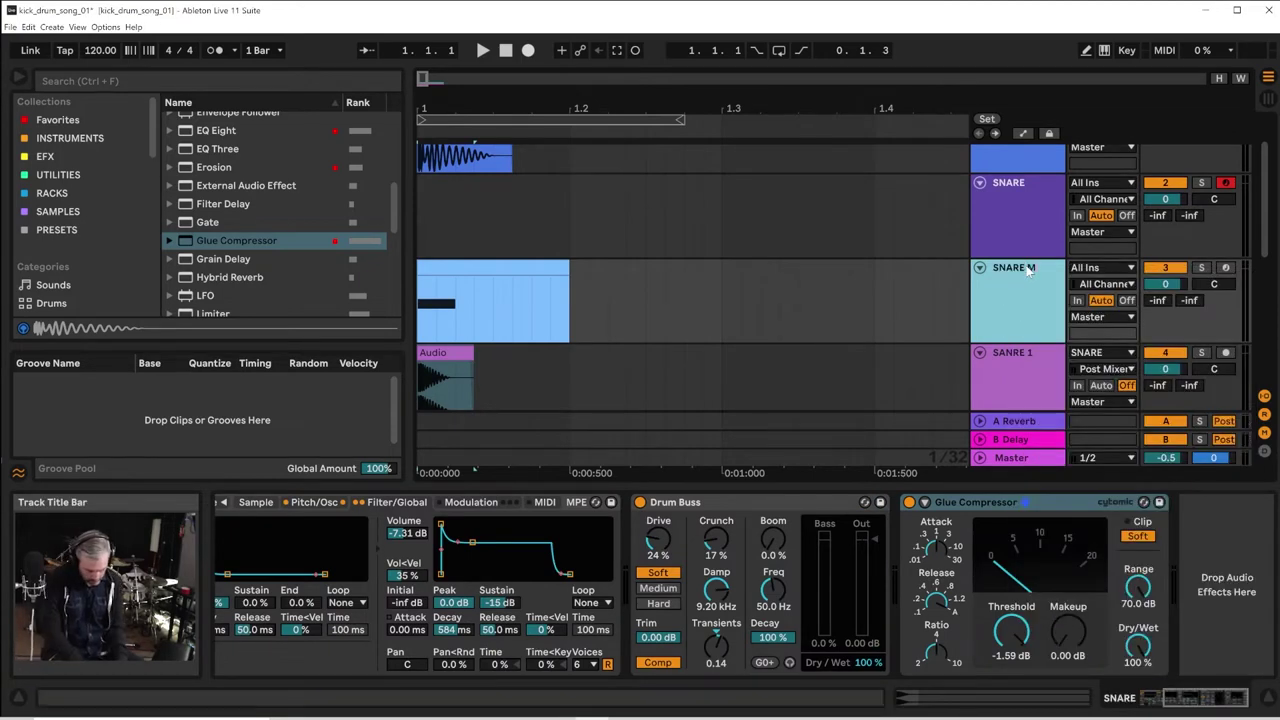
text(IDI)
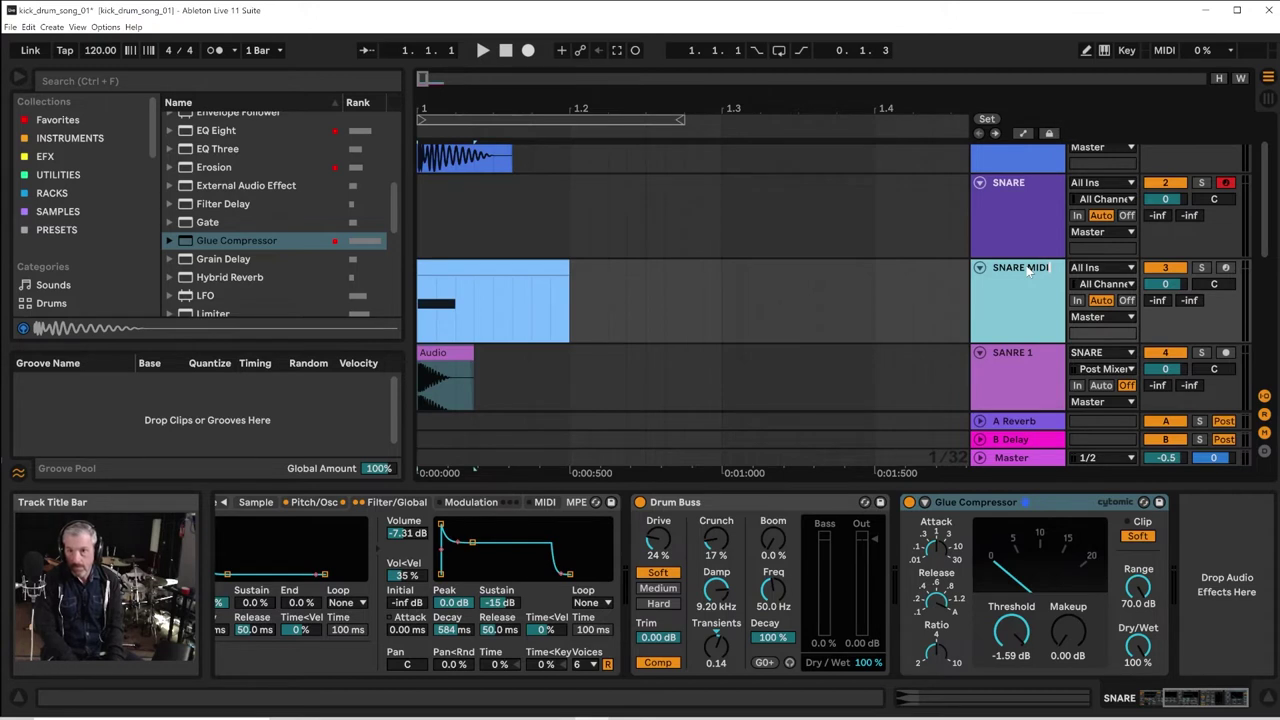
key(Return)
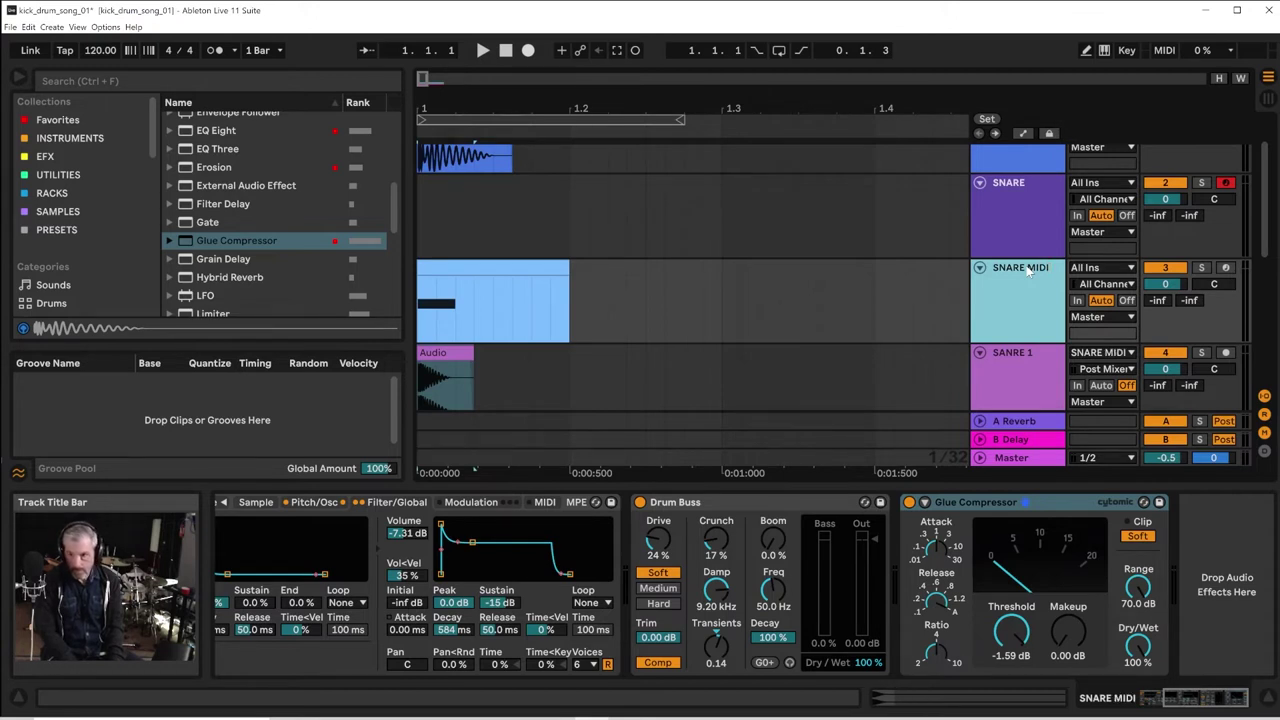
Deactivate the SNARE MIDI and SANRE 1 tracks
scroll(1031, 270, down, 2)
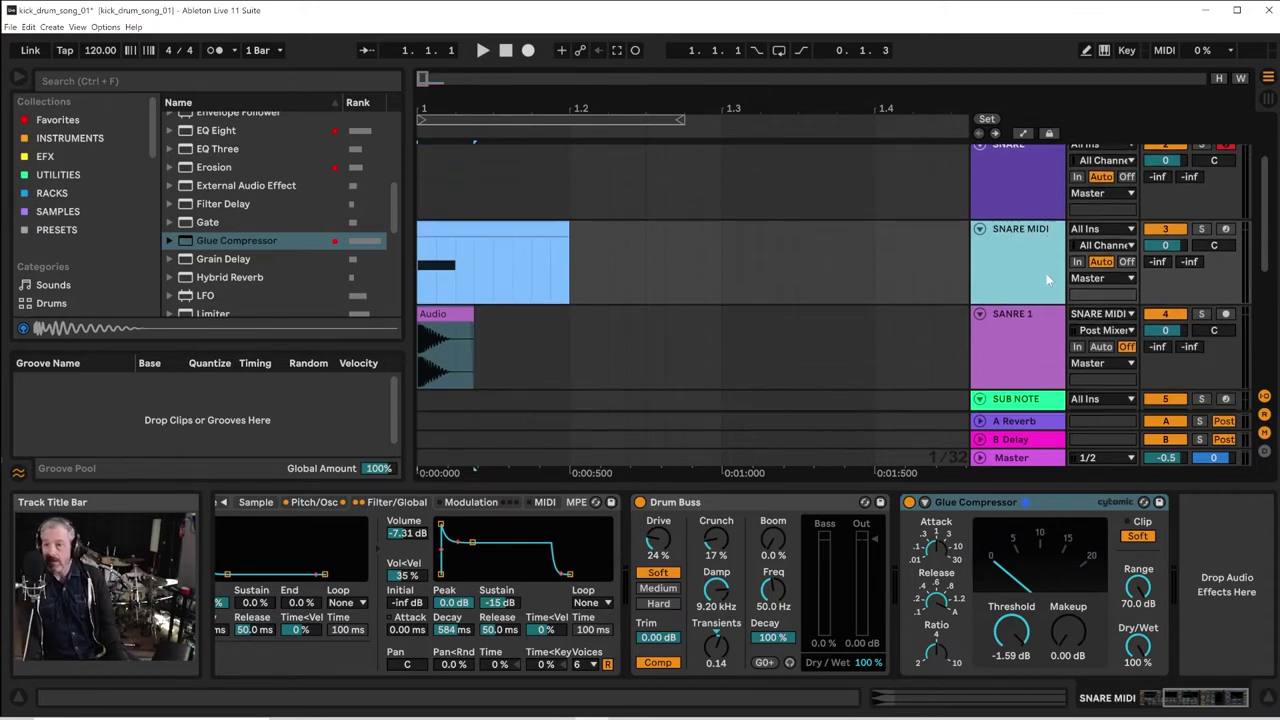
click(1165, 229)
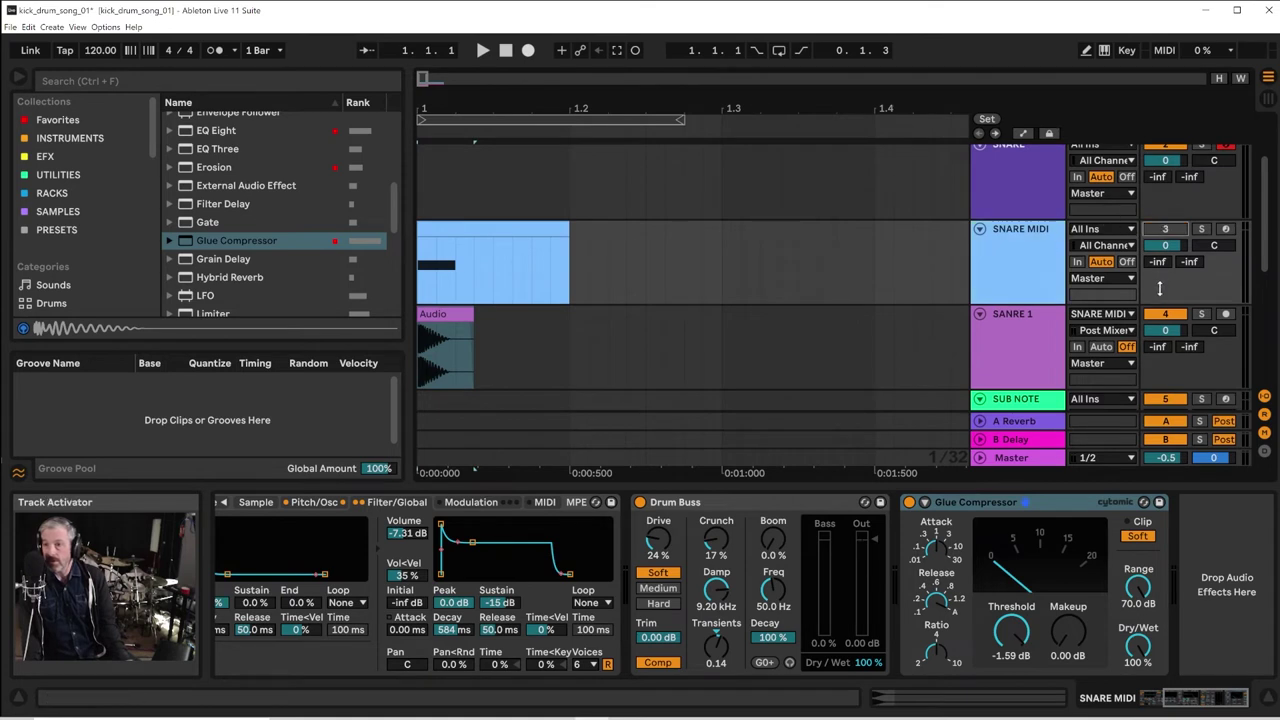
click(1165, 315)
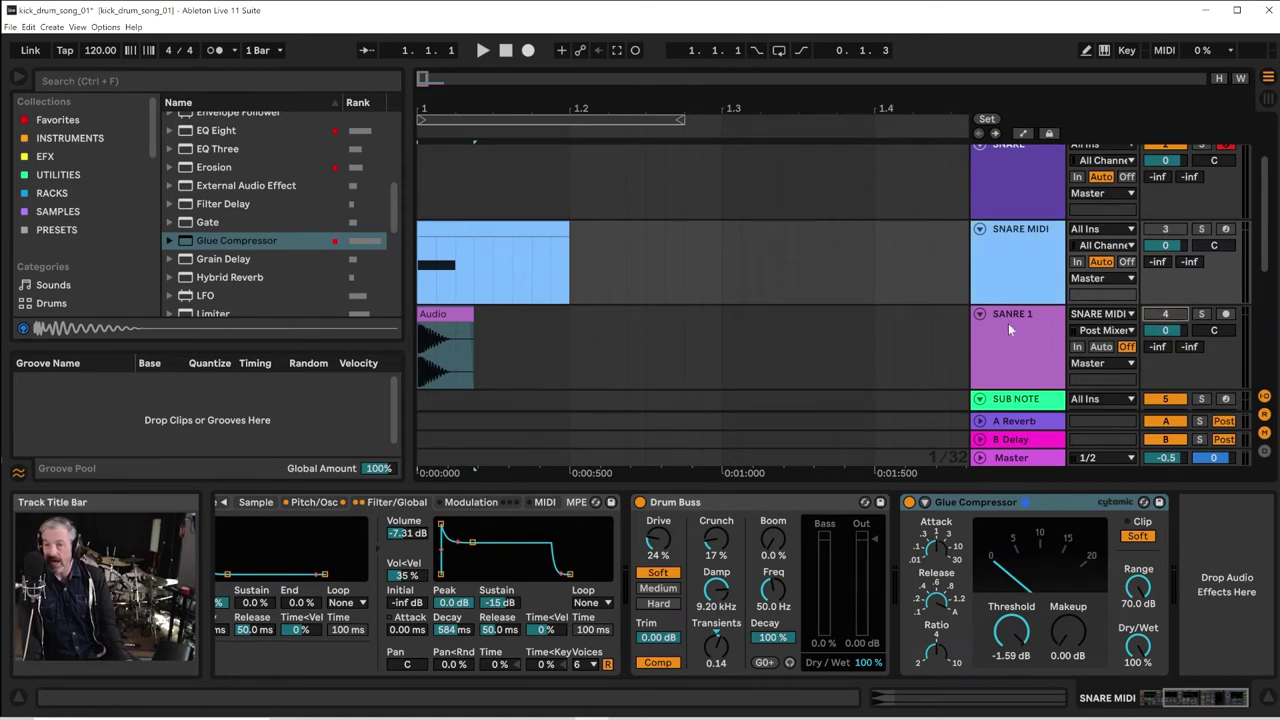
Place the SNARE MIDI and SANRE 1 tracks in a folded group below the BASS 2 track
scroll(1010, 292, down, 3)
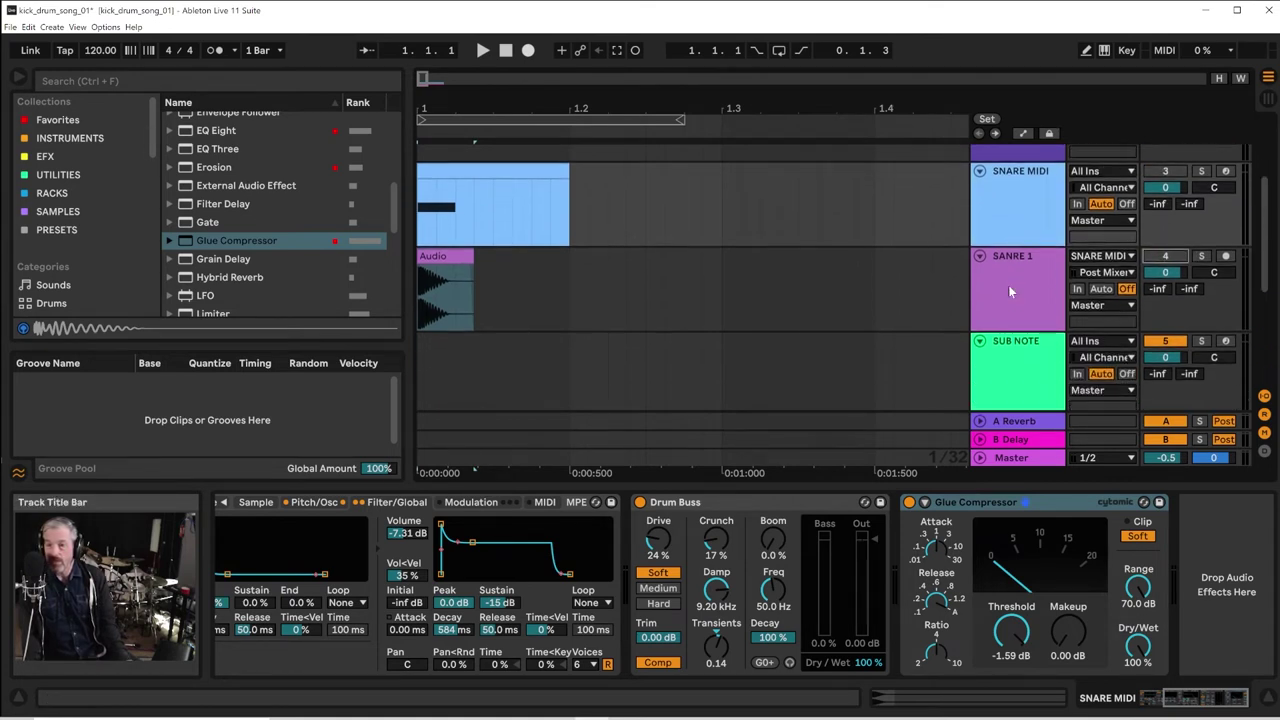
click(1008, 298)
scroll(1006, 305, down, 3)
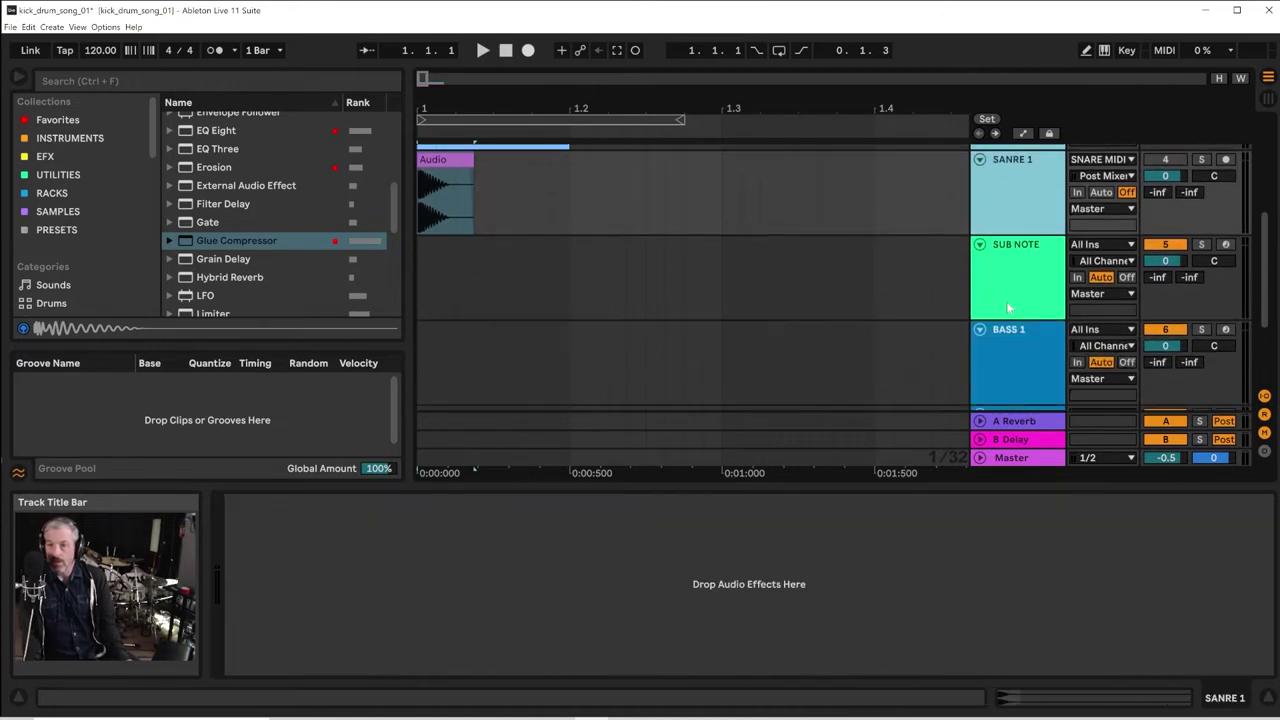
scroll(1048, 409, down, 4)
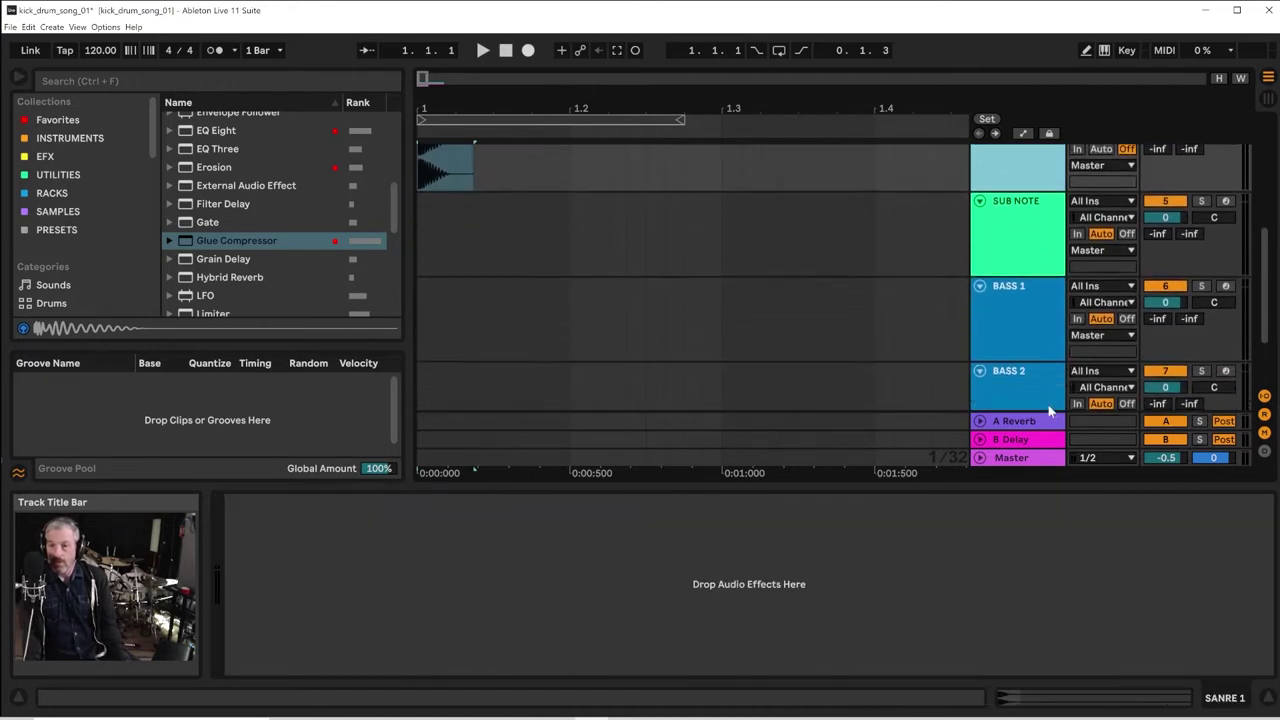
drag(1028, 367, 1029, 361)
scroll(1029, 352, down, 1)
scroll(1030, 345, down, 4)
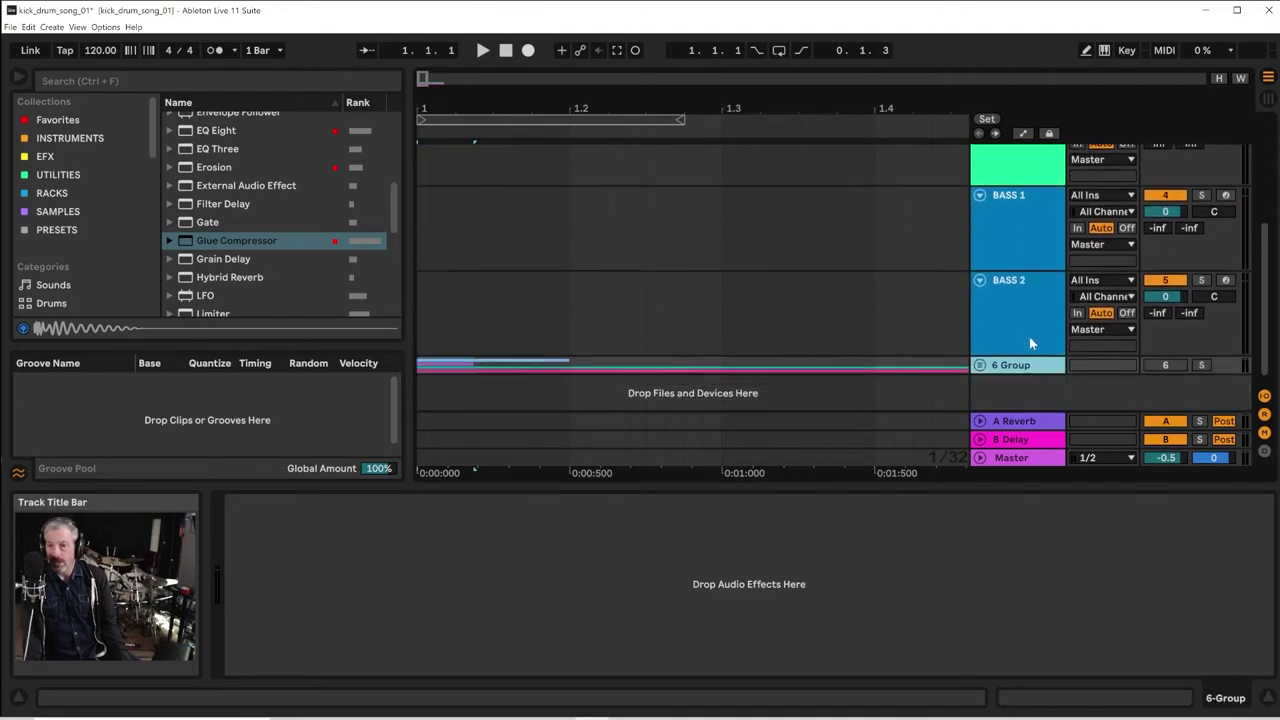
Audition the SNARE, SUB NOTE, BASS 1 and BASS 2 instruments by arming their tracks one after another
scroll(1029, 353, up, 2)
scroll(1026, 342, up, 4)
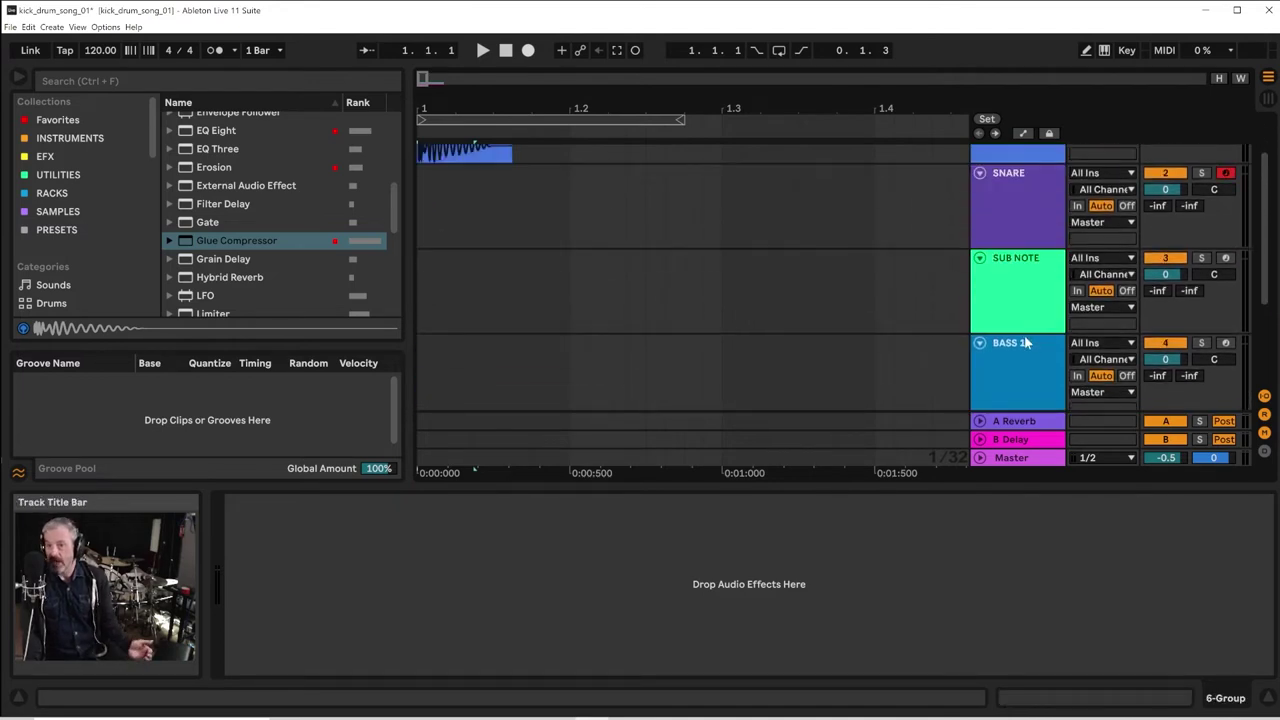
scroll(550, 258, down, 6)
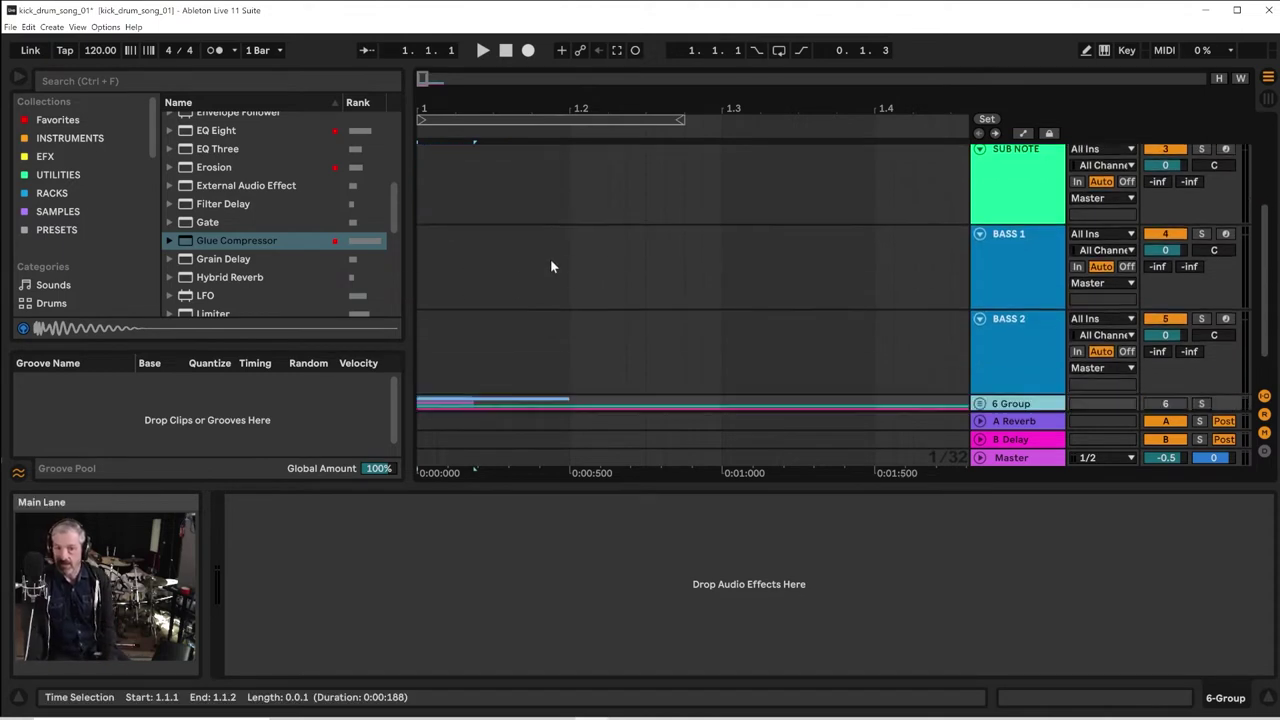
scroll(1000, 278, up, 3)
scroll(1001, 276, up, 3)
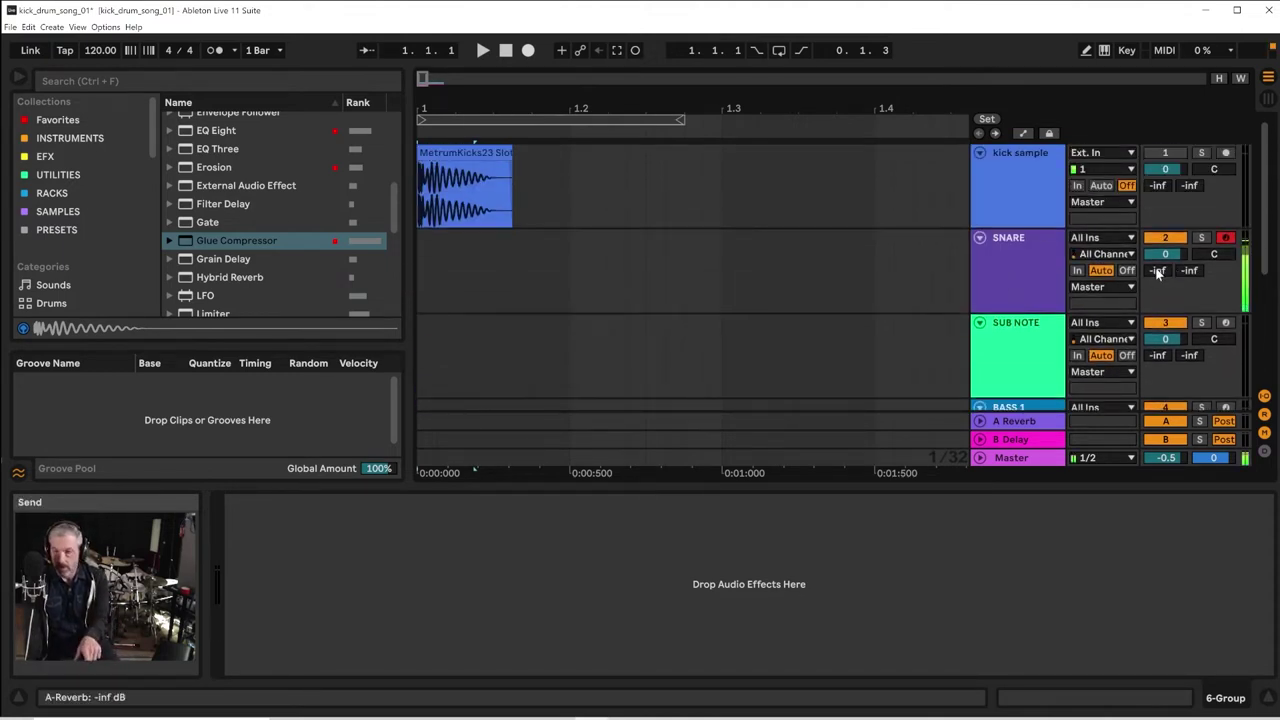
click(1224, 325)
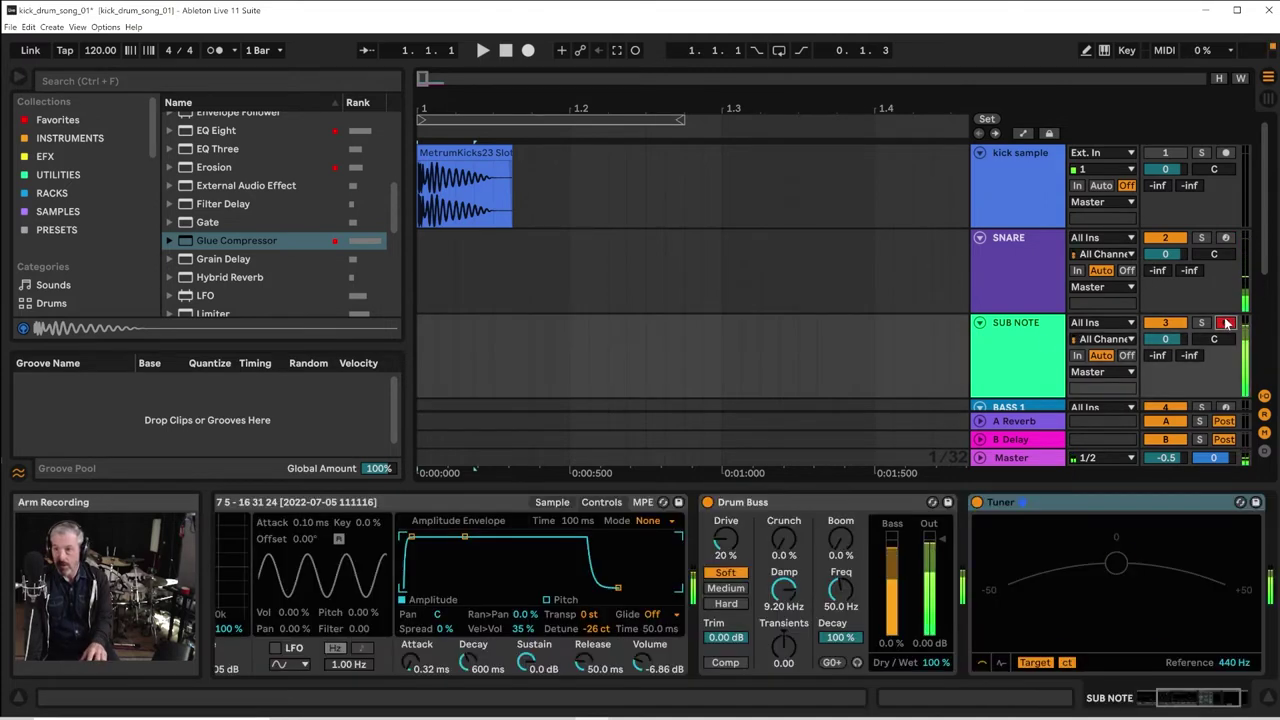
scroll(1222, 310, down, 3)
click(1225, 292)
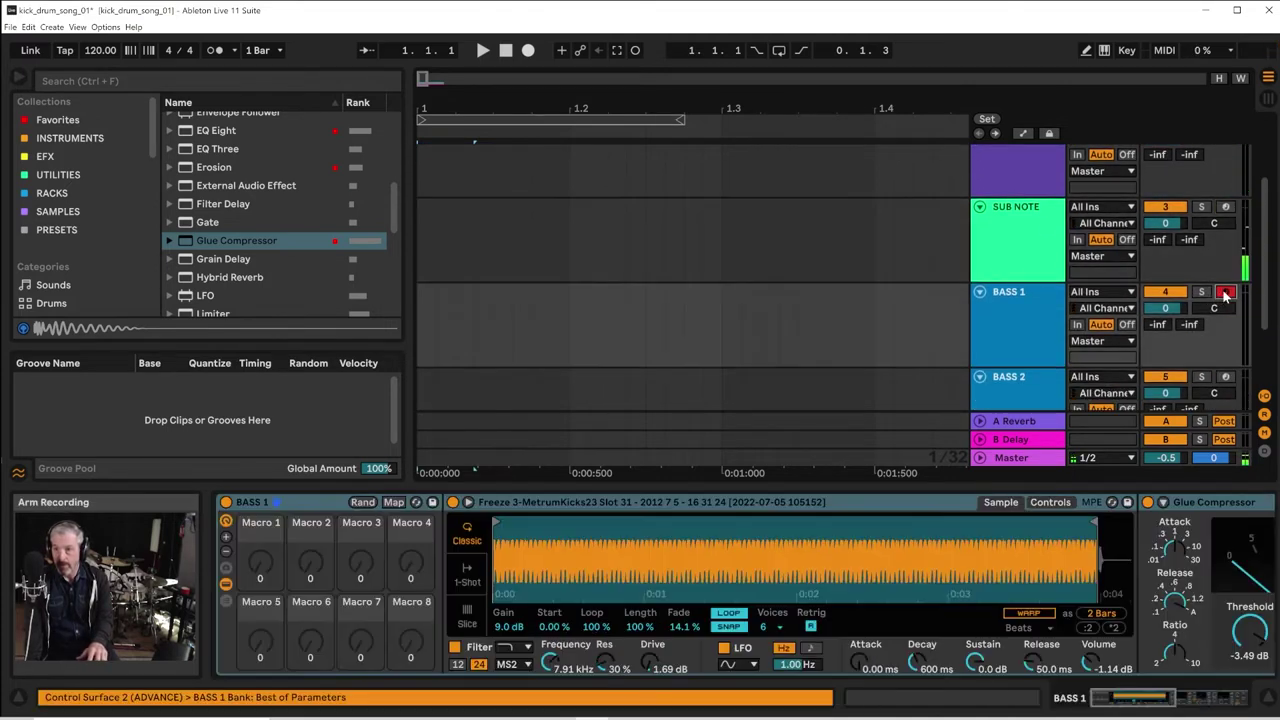
click(1226, 376)
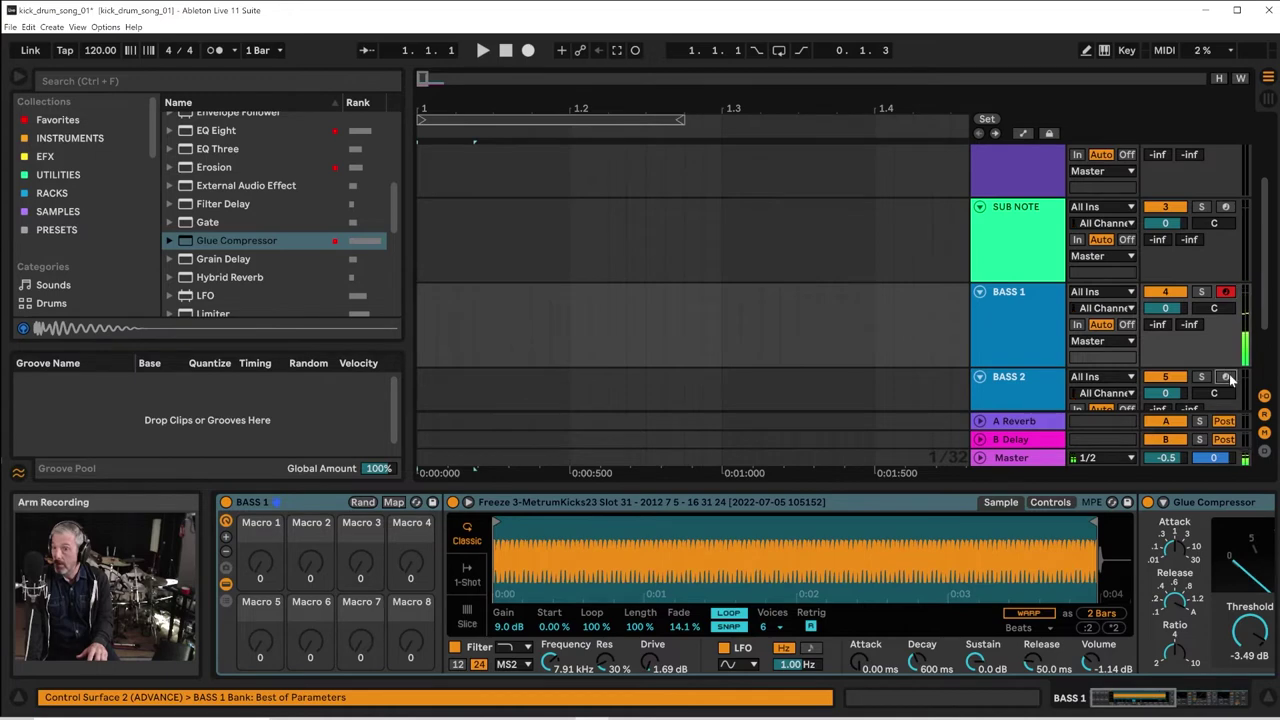
Insert a MIDI track below the kick sample track and load the MetrumKicks23 audio clip into it as a sampler instrument
scroll(1172, 316, up, 2)
scroll(1172, 316, up, 1)
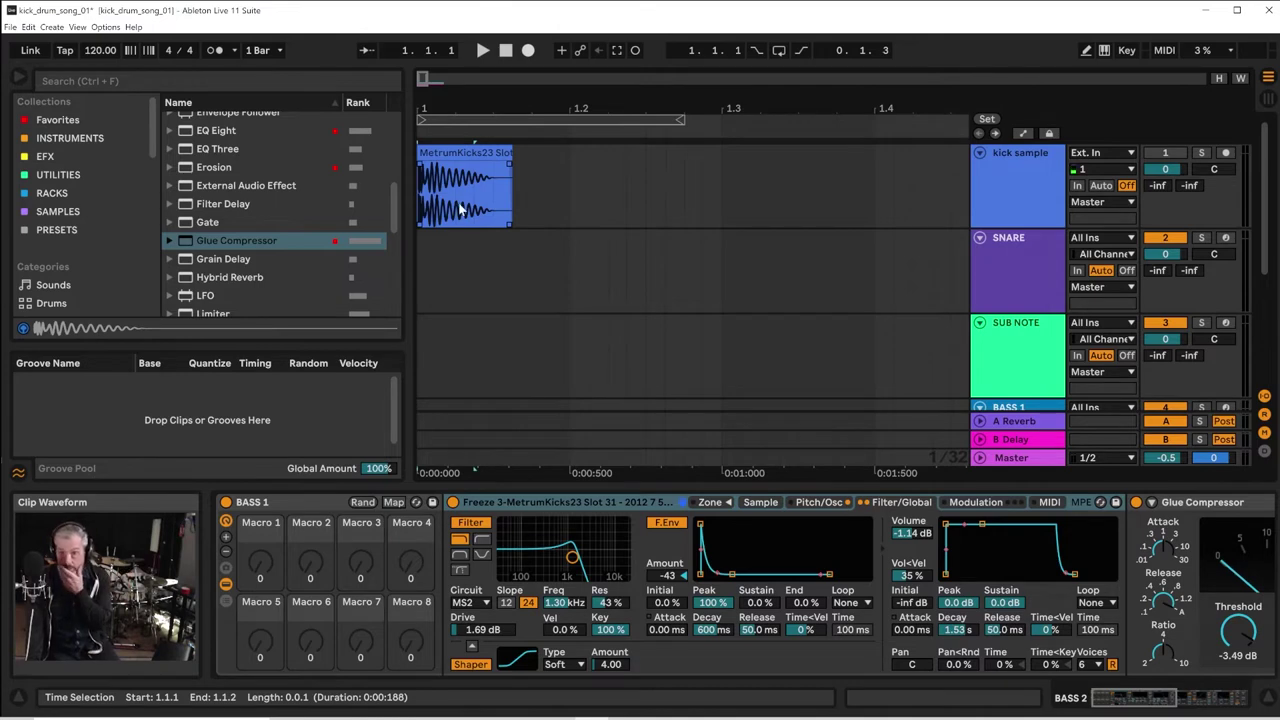
right_click(1003, 185)
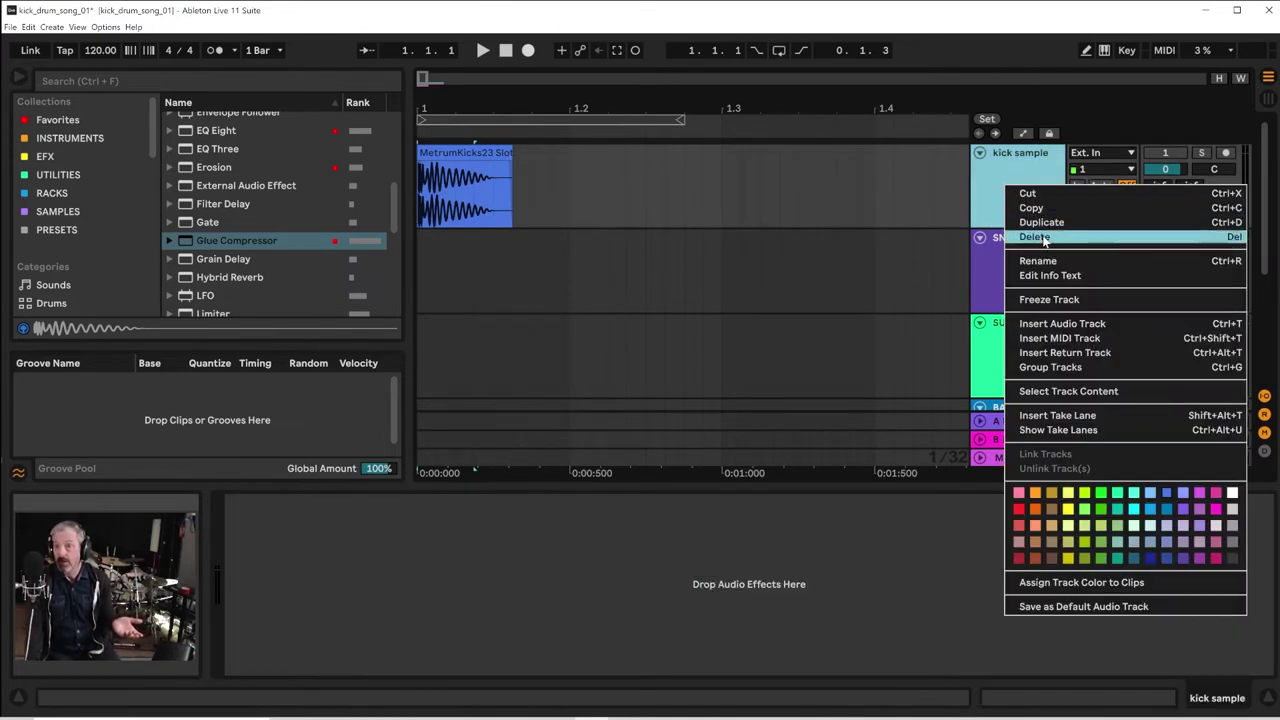
click(1058, 340)
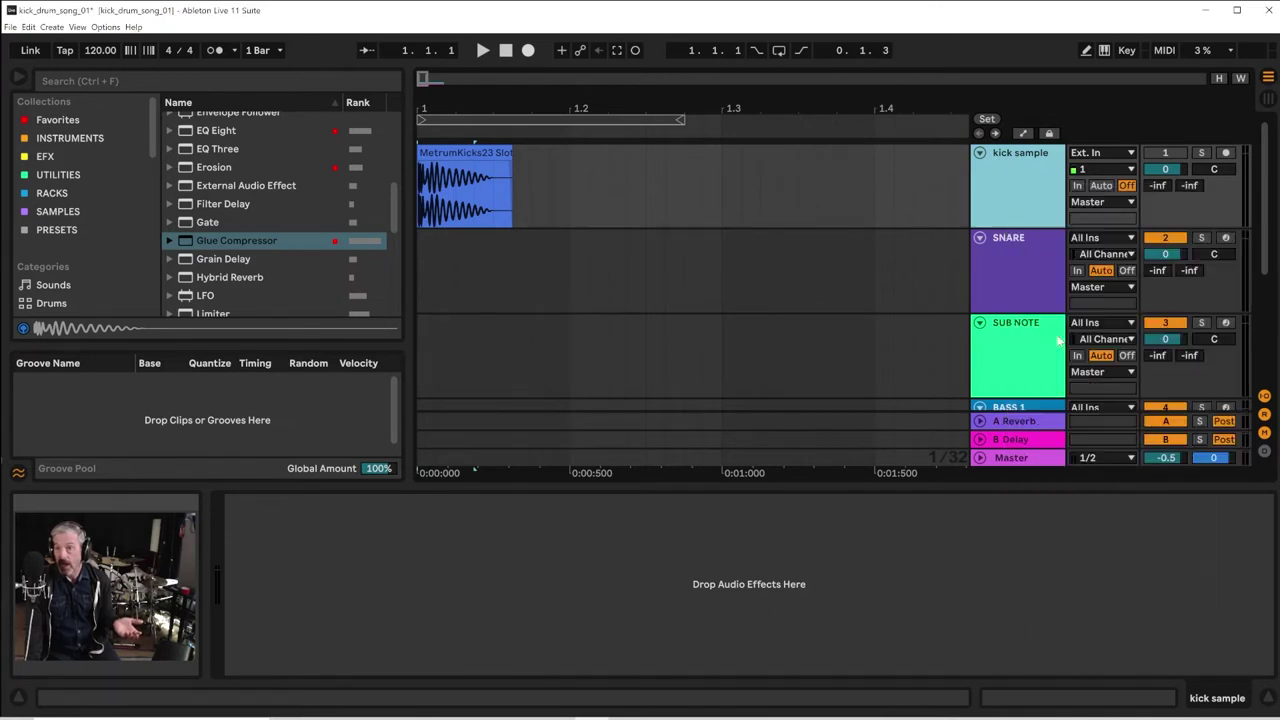
click(1020, 291)
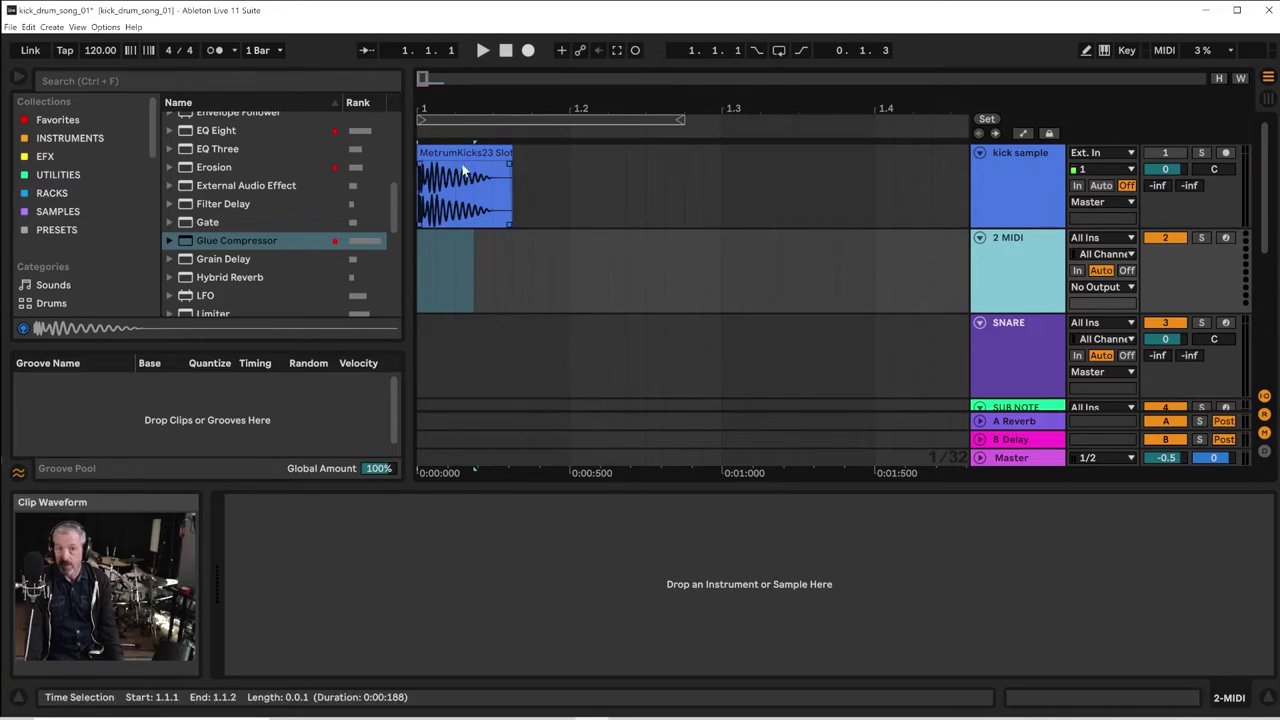
drag(459, 152, 511, 520)
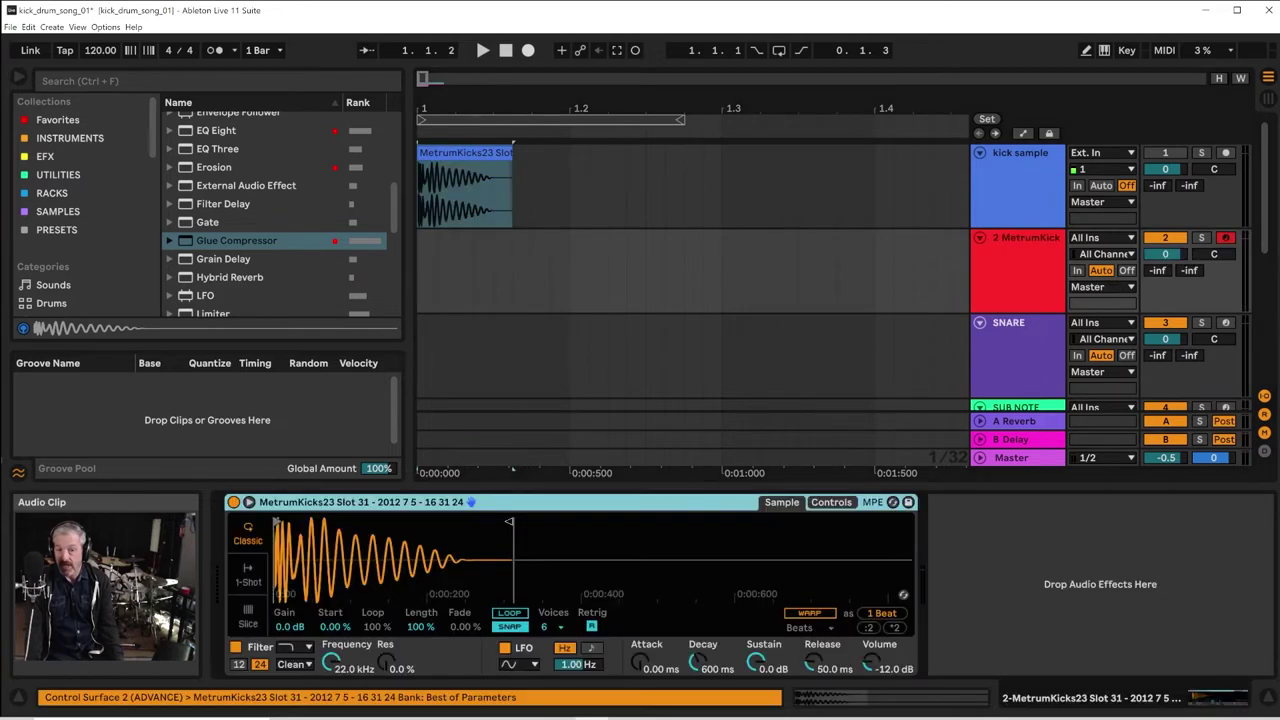
Rename the new MetrumKicks23 sampler track as KICKS
right_click(1014, 236)
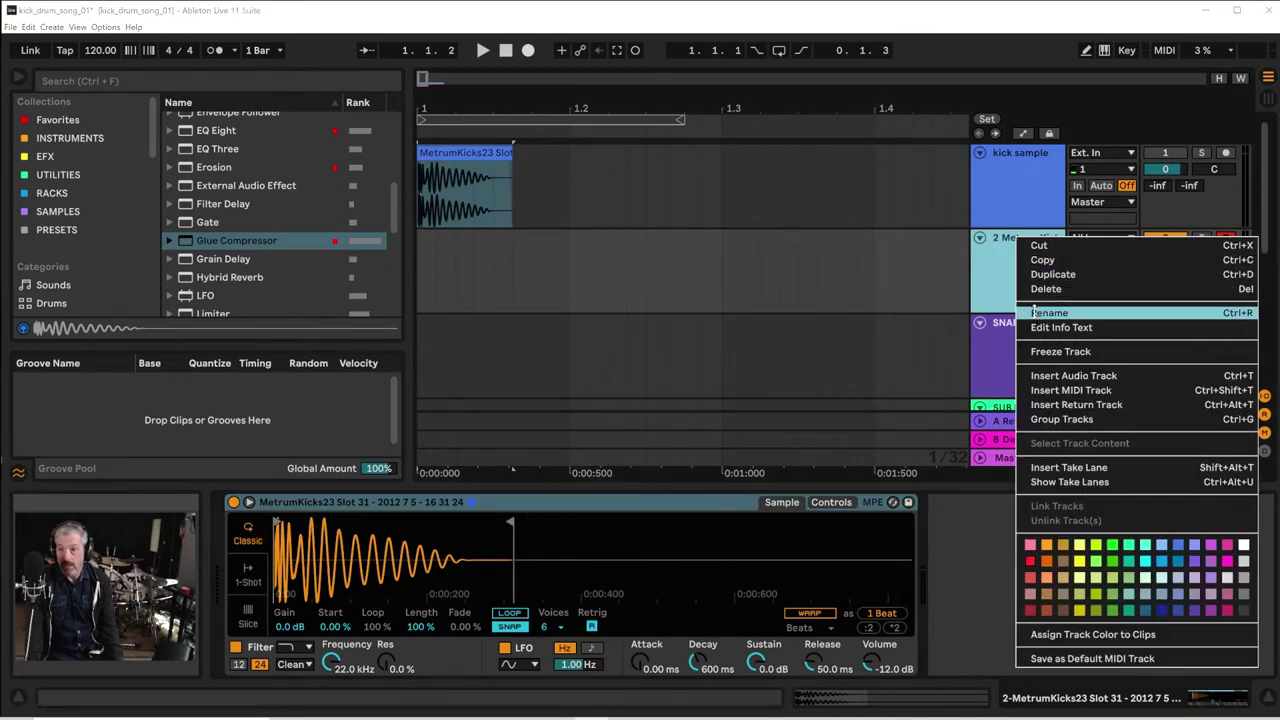
click(1049, 313)
text(kick)
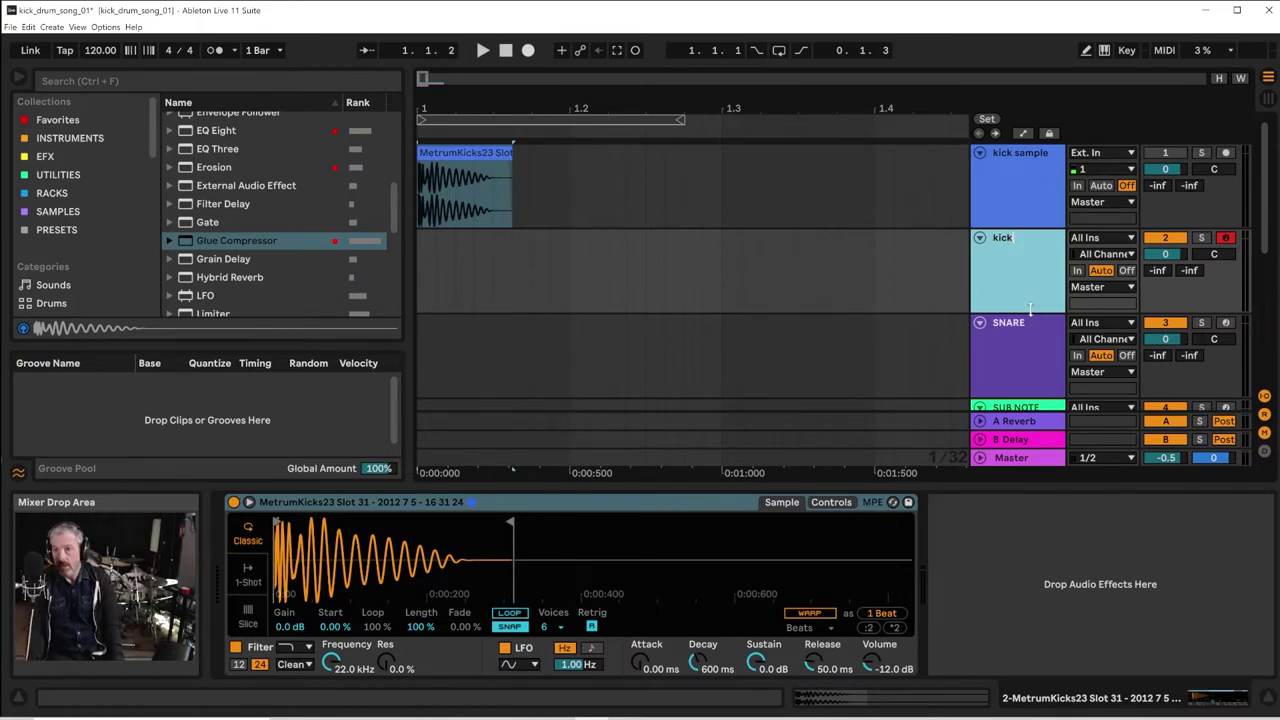
drag(1015, 239, 995, 242)
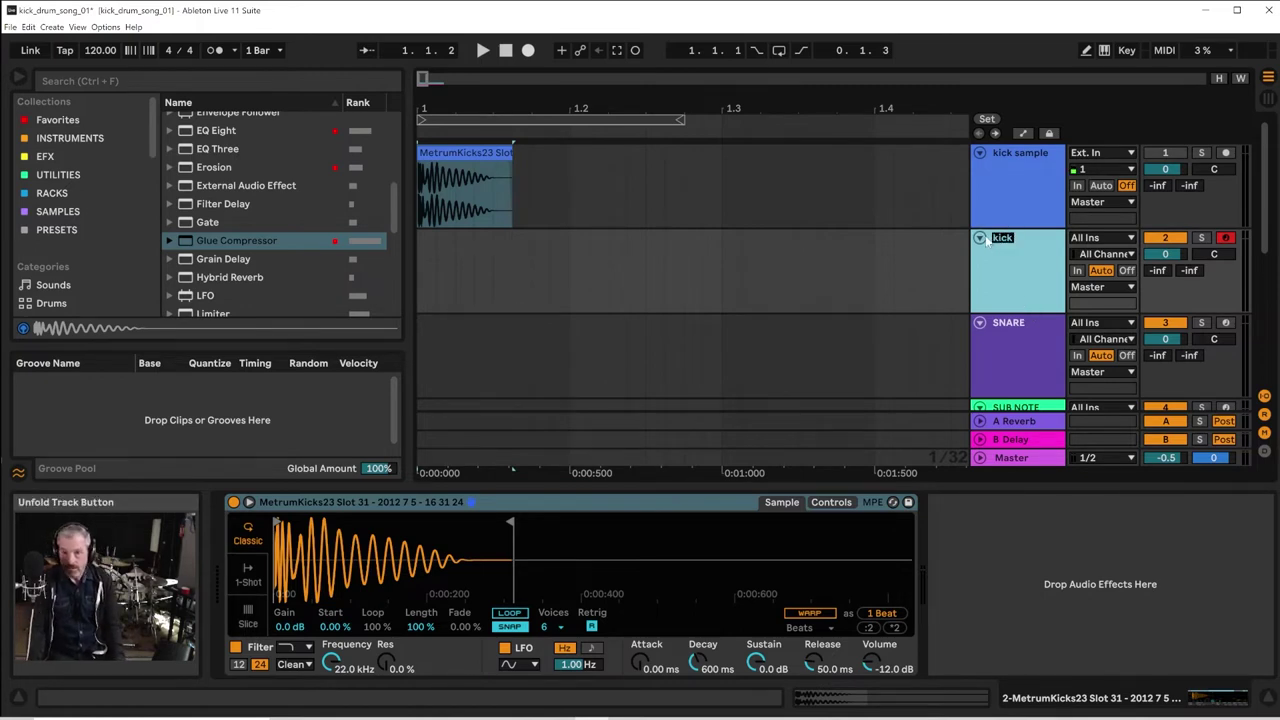
text(KICKS)
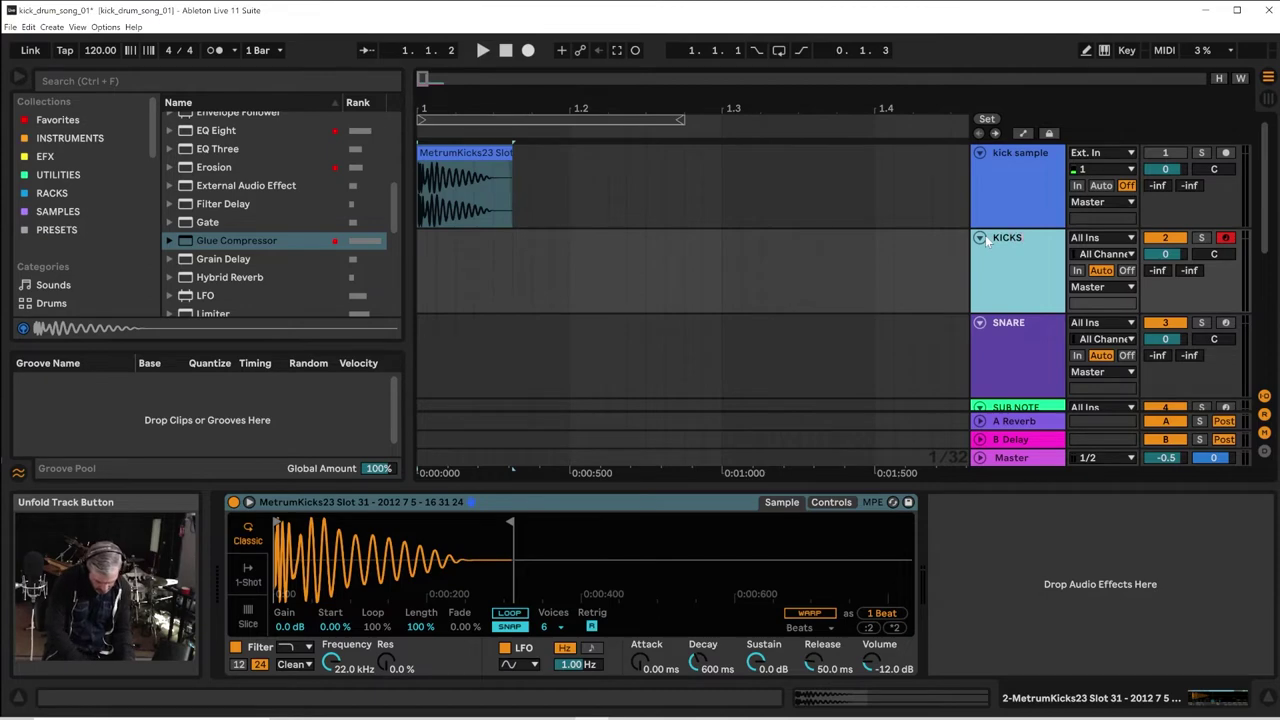
key(Return)
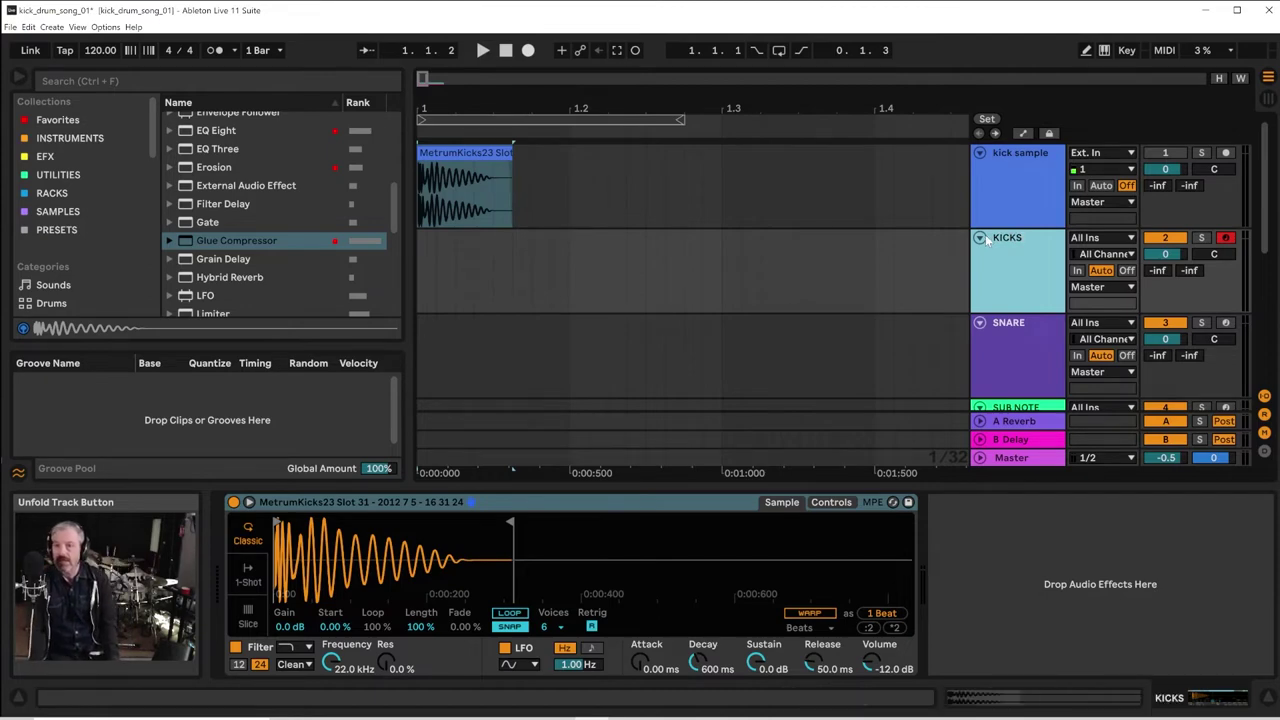
Colour the KICKS track red
right_click(1030, 271)
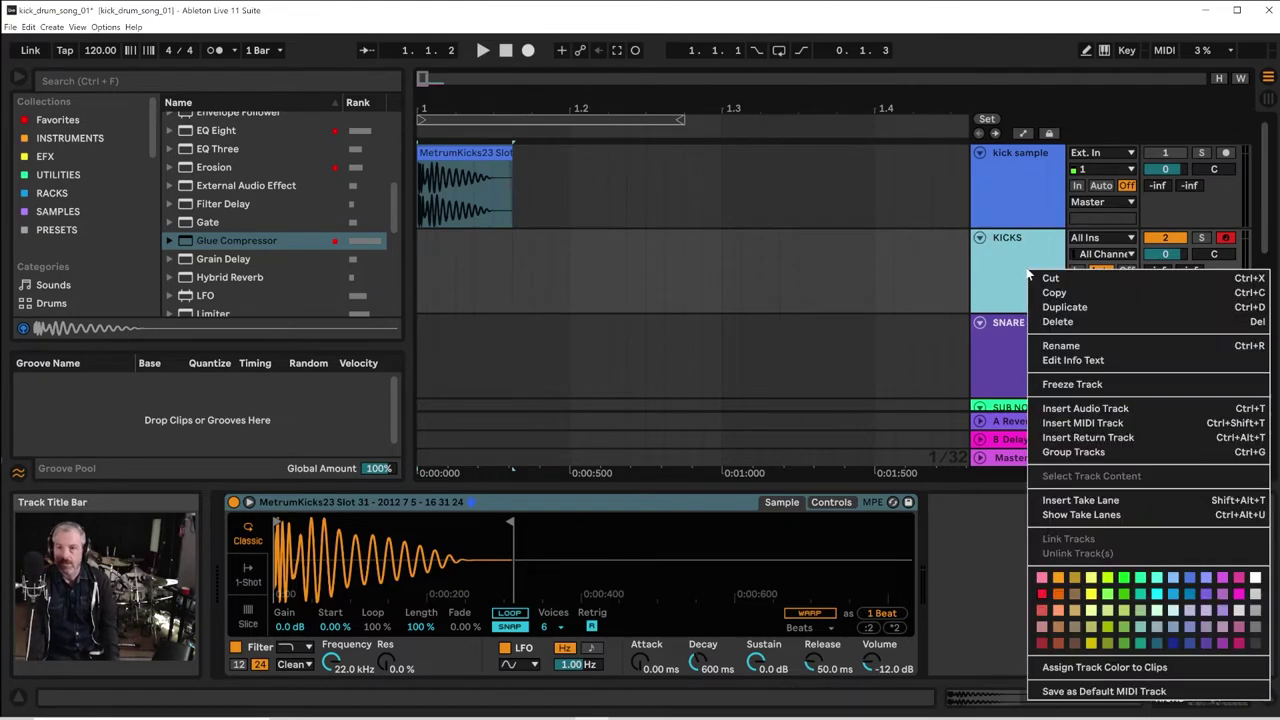
click(1043, 595)
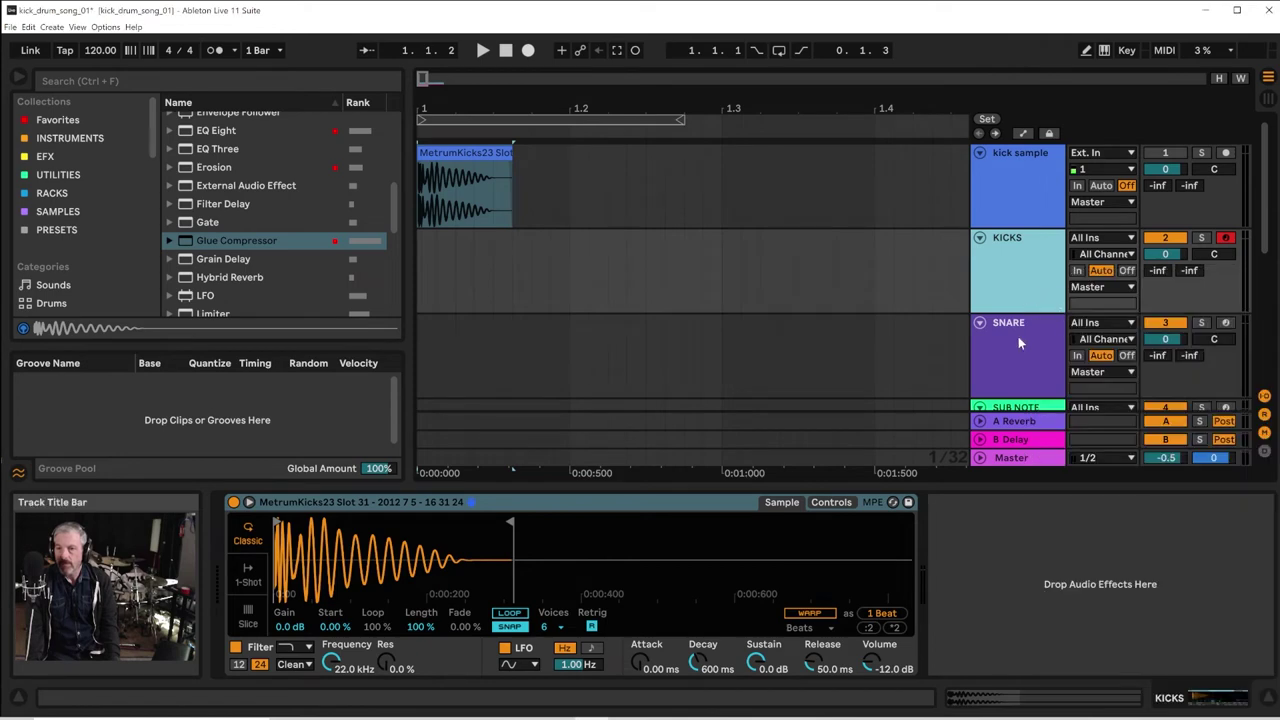
click(1018, 343)
click(1035, 270)
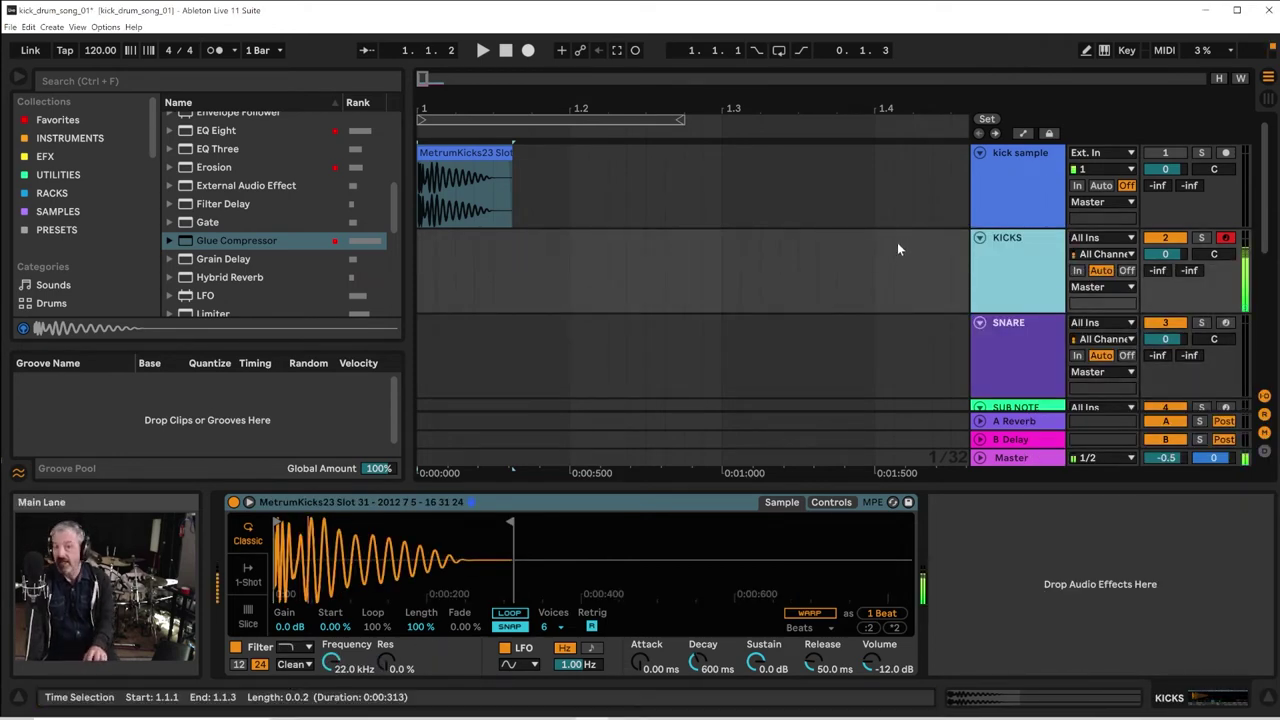
Set the KICKS sampler's filter circuit to MS2, its drive to 3.05 dB and its volume to -5.14 dB
click(831, 503)
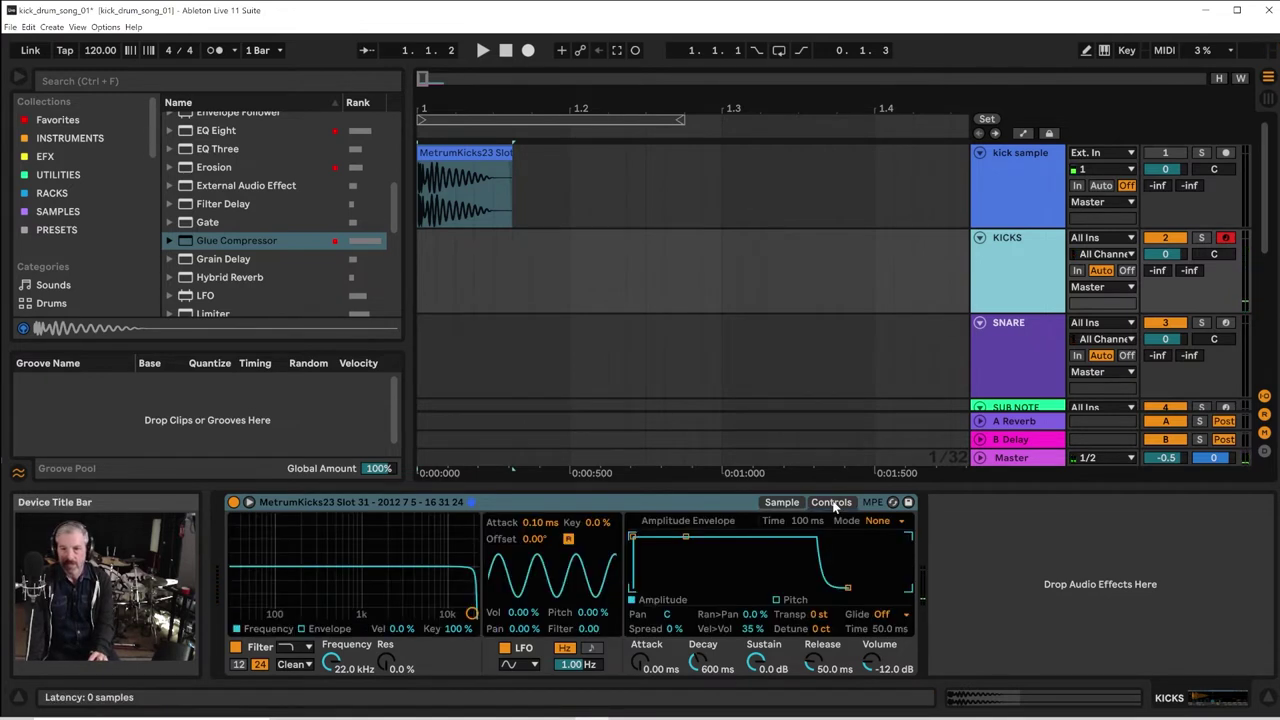
click(295, 665)
click(288, 621)
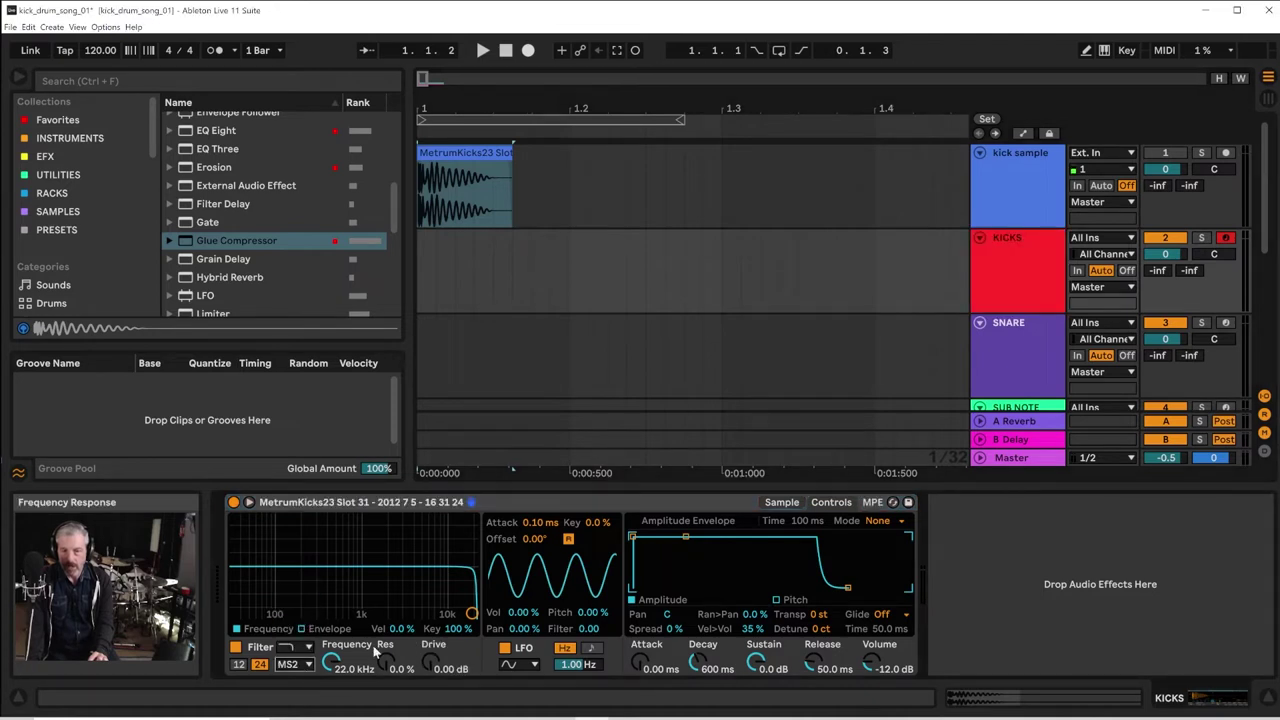
drag(432, 661, 432, 652)
drag(885, 664, 885, 647)
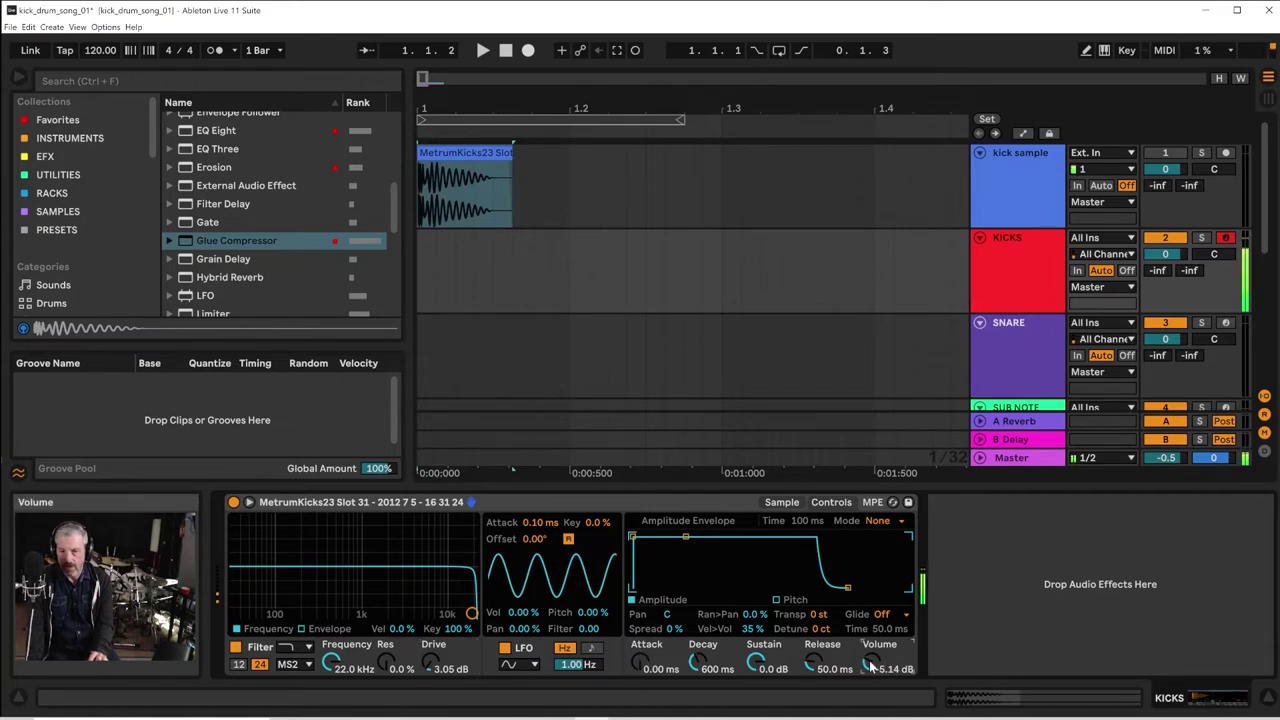
Add a Drum Buss from the favorites after the KICKS sampler and set the sampler's volume to -8.00 dB
click(73, 116)
scroll(256, 247, down, 3)
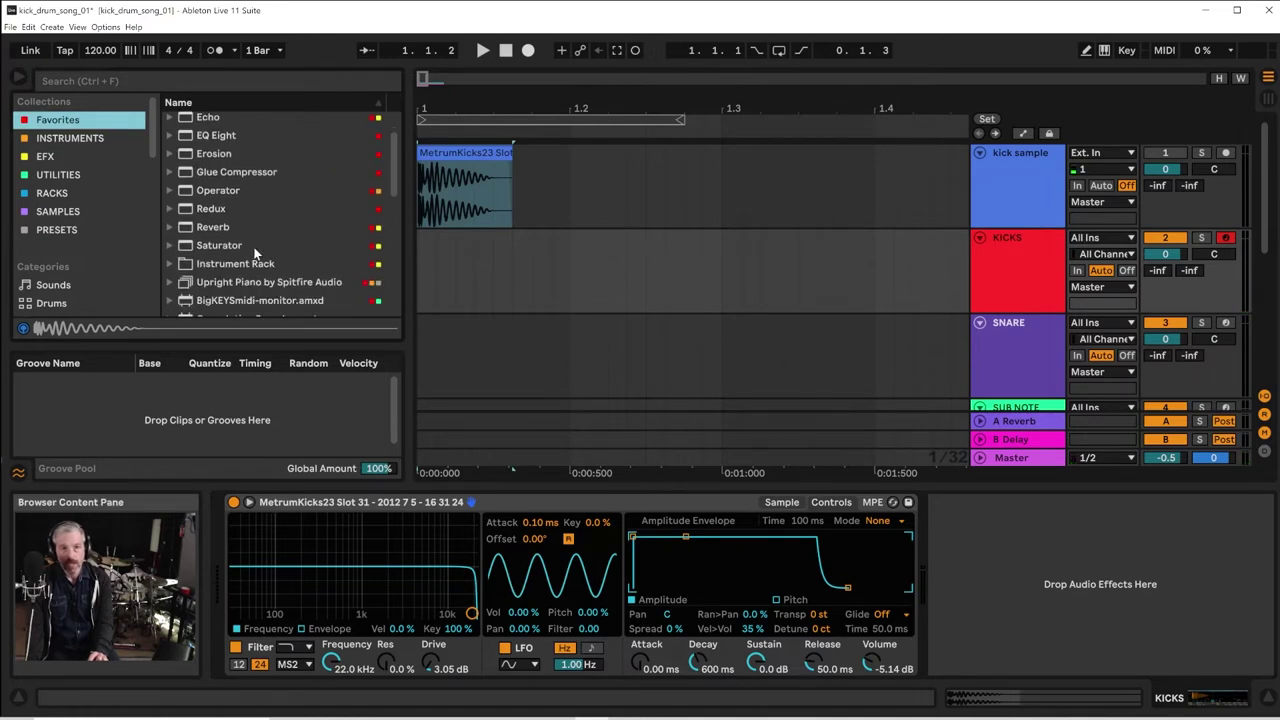
scroll(255, 248, up, 3)
drag(233, 157, 976, 520)
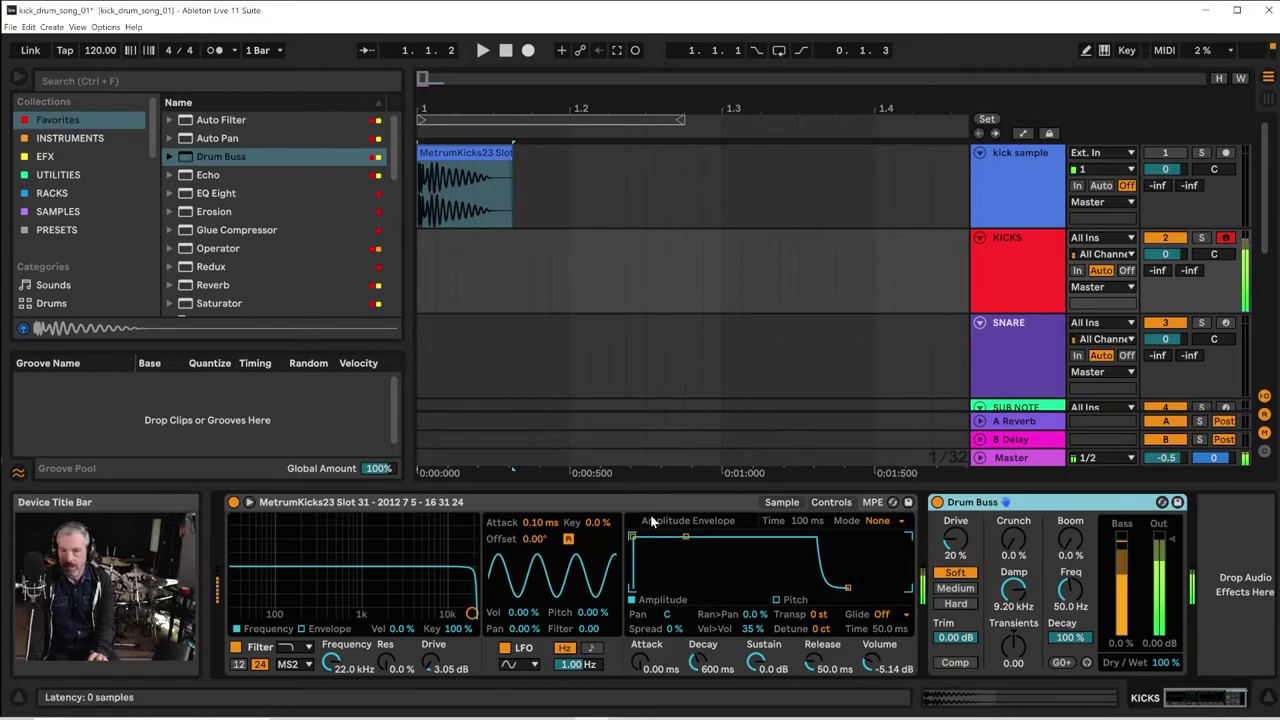
drag(869, 659, 869, 666)
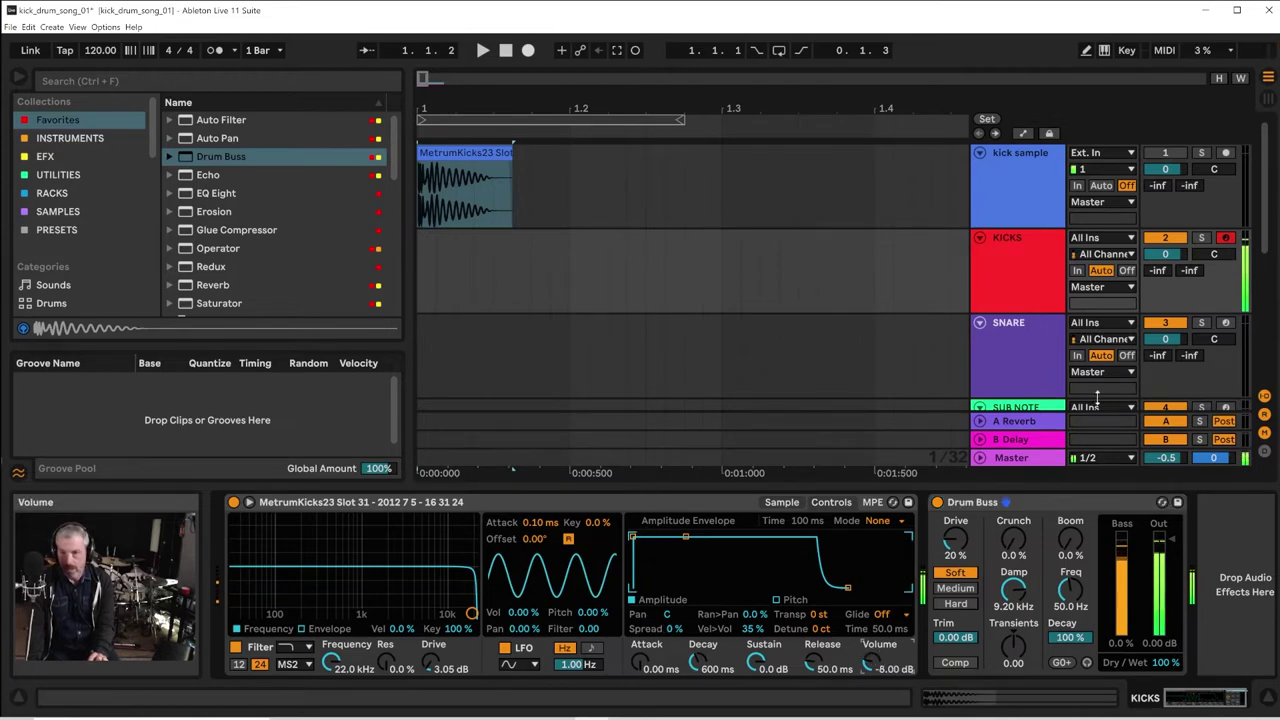
Compare the SNARE, KICKS, SUB NOTE, BASS 1 and BASS 2 sounds by arming each track in turn
click(1227, 324)
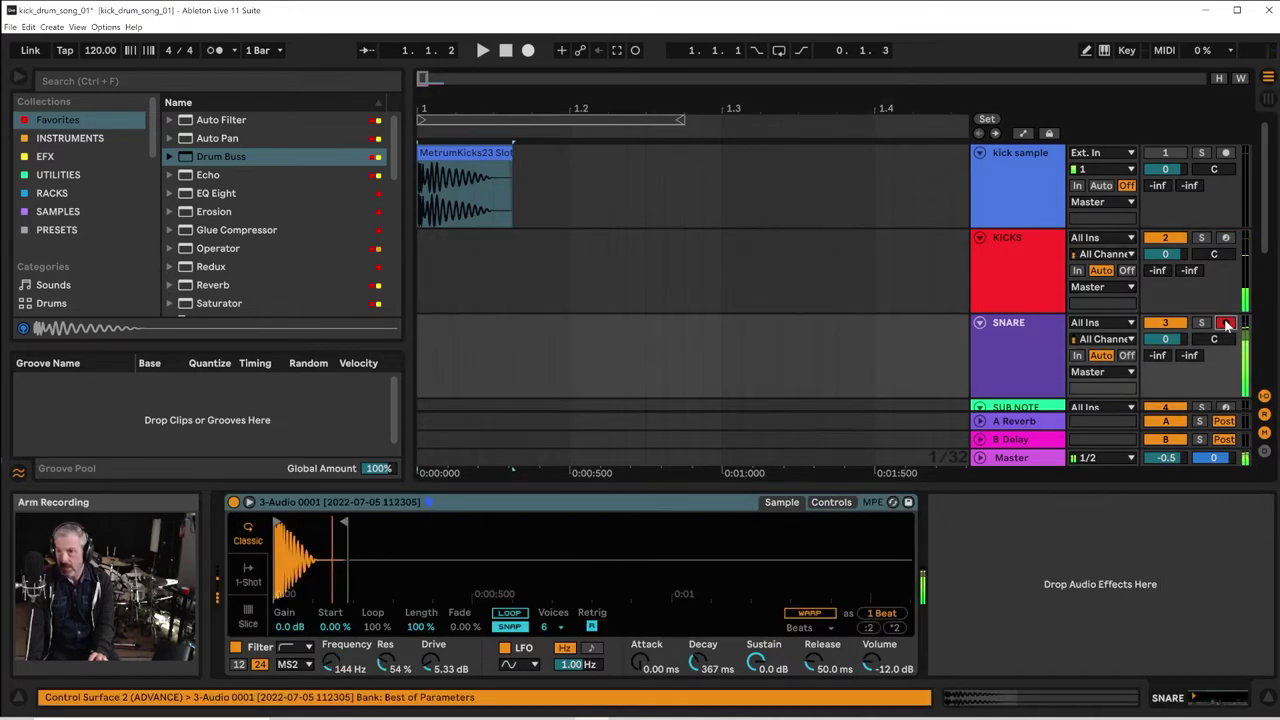
click(1227, 239)
scroll(1226, 320, down, 2)
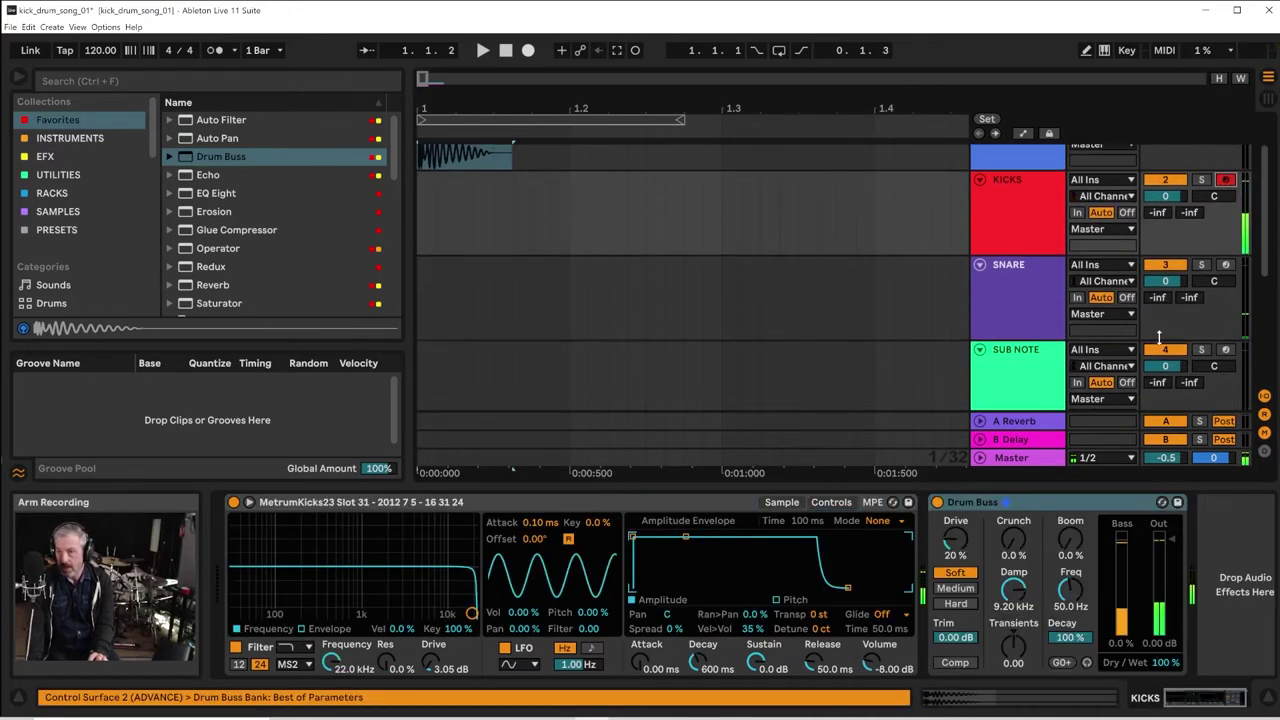
click(1226, 349)
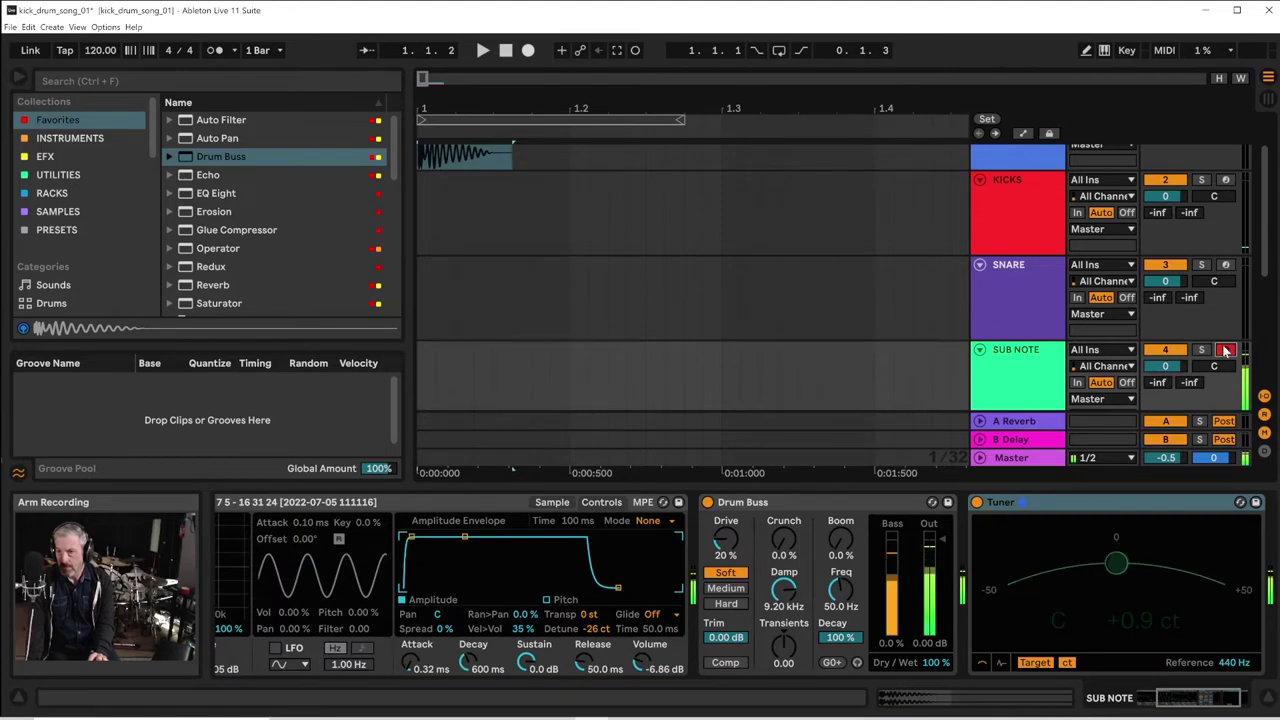
scroll(1222, 346, down, 1)
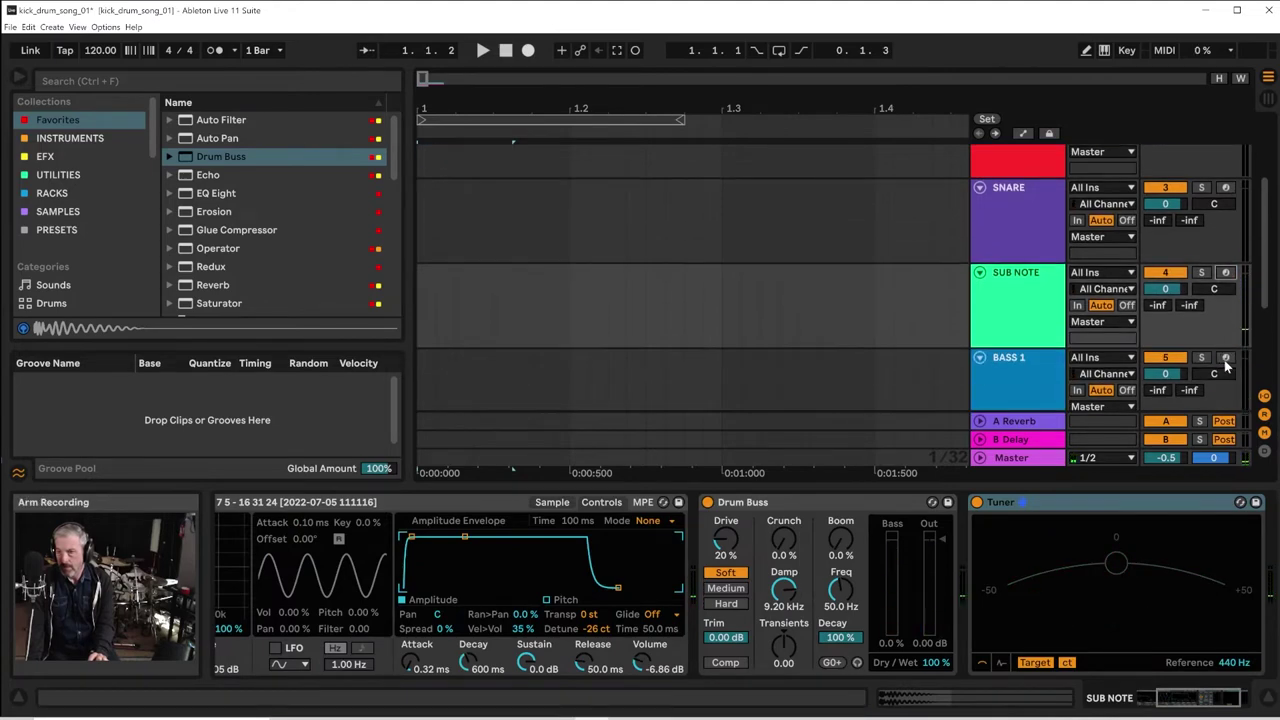
click(1225, 357)
scroll(1224, 365, down, 1)
click(1225, 384)
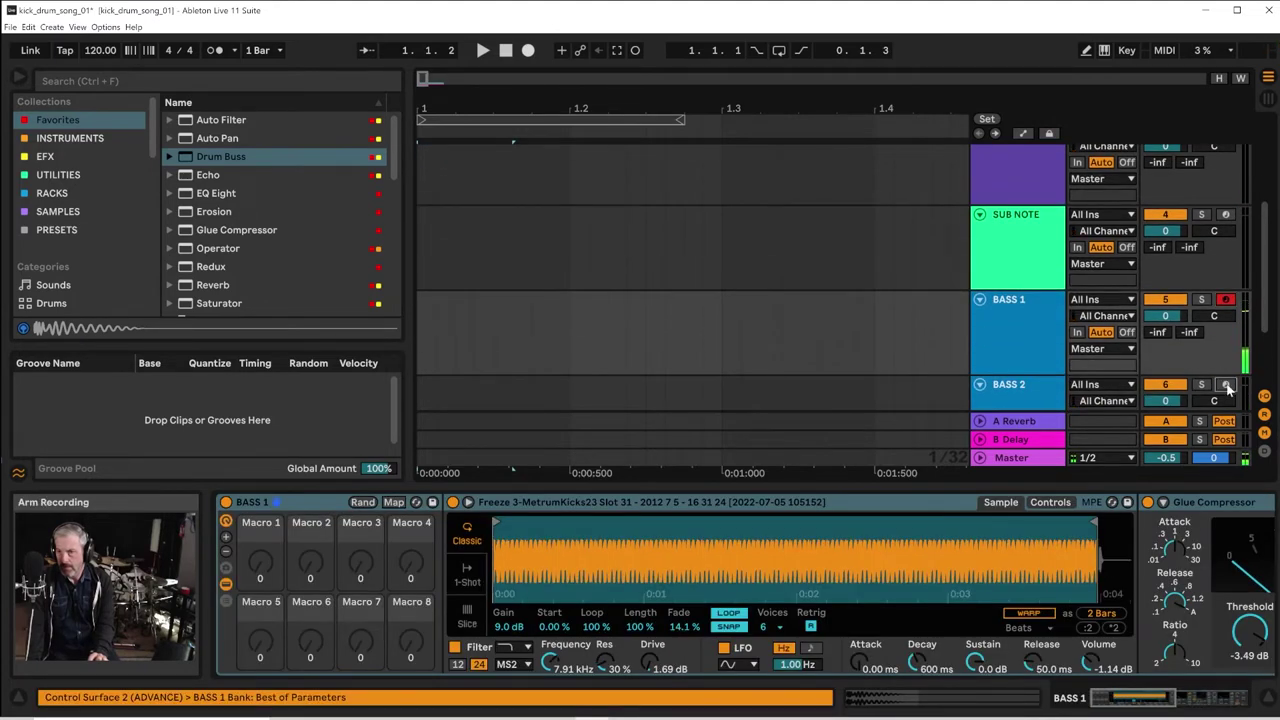
Save the Live Set under the new name kick_drum_song_02 in the project folder
click(10, 27)
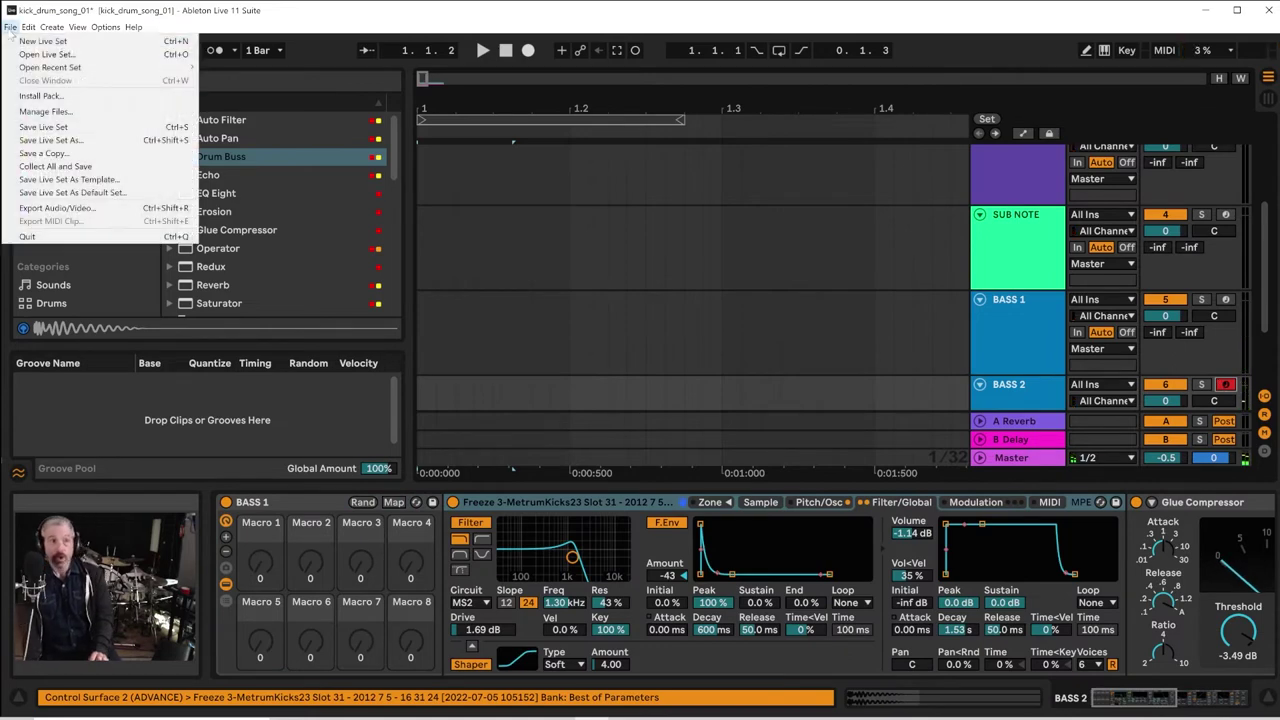
click(30, 140)
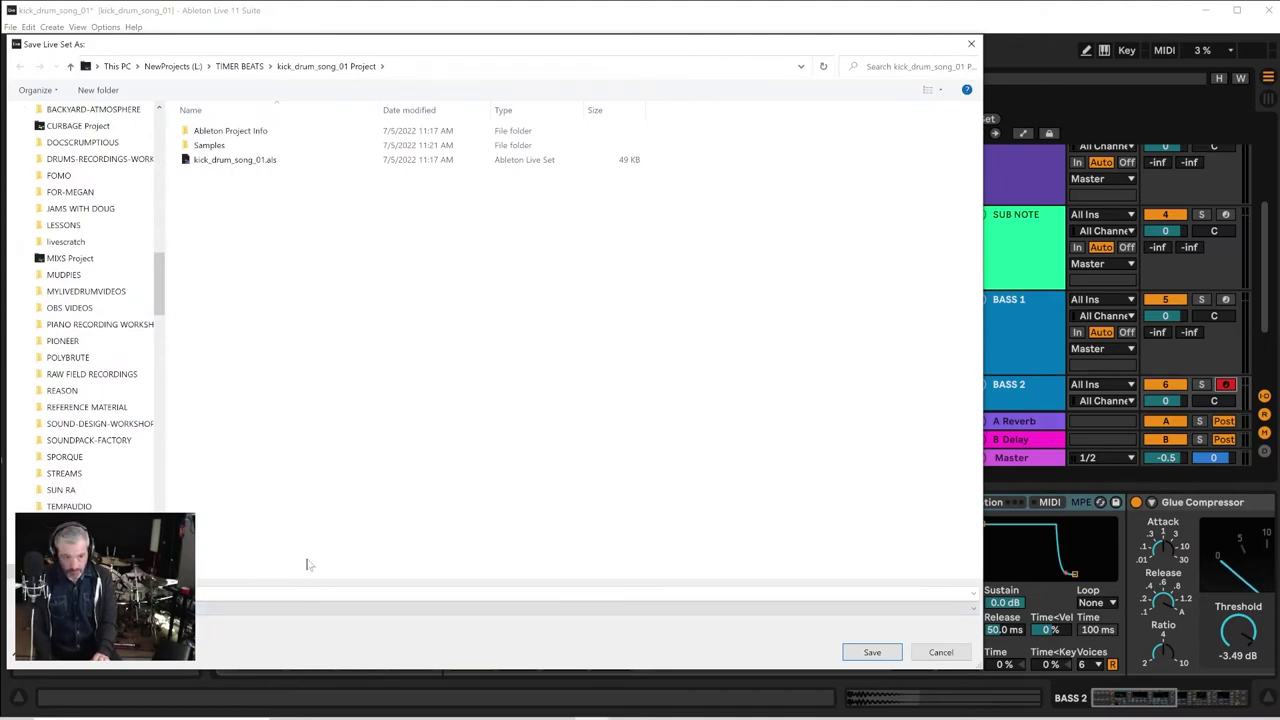
key(Return)
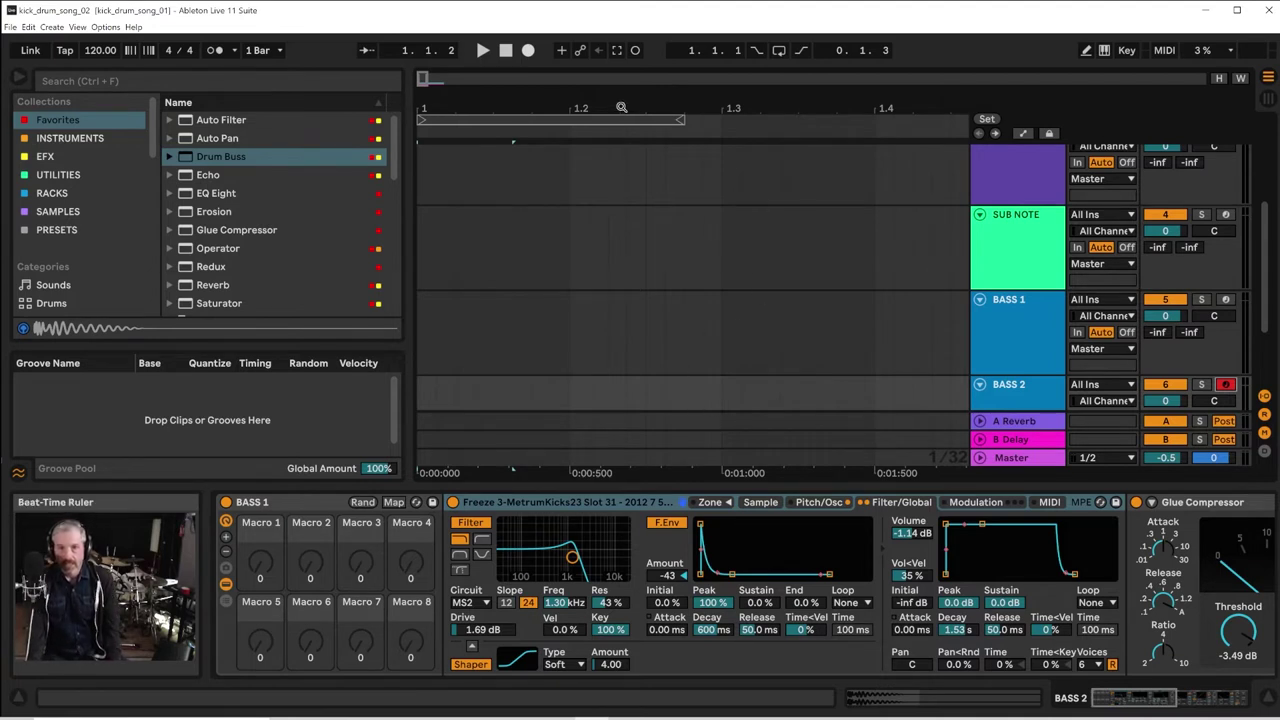
Insert a MIDI track directly below the kick sample track and load the kick clip into it as a sampler instrument
drag(622, 109, 521, 122)
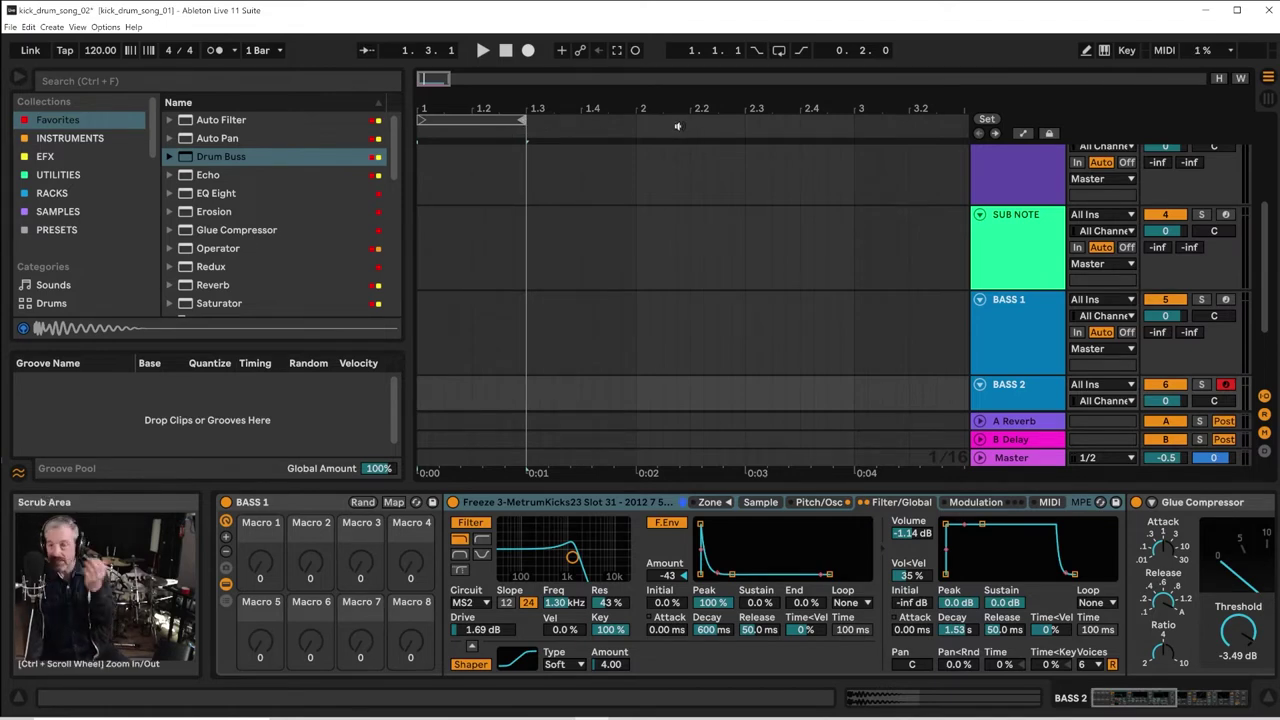
key(ctrl+g)
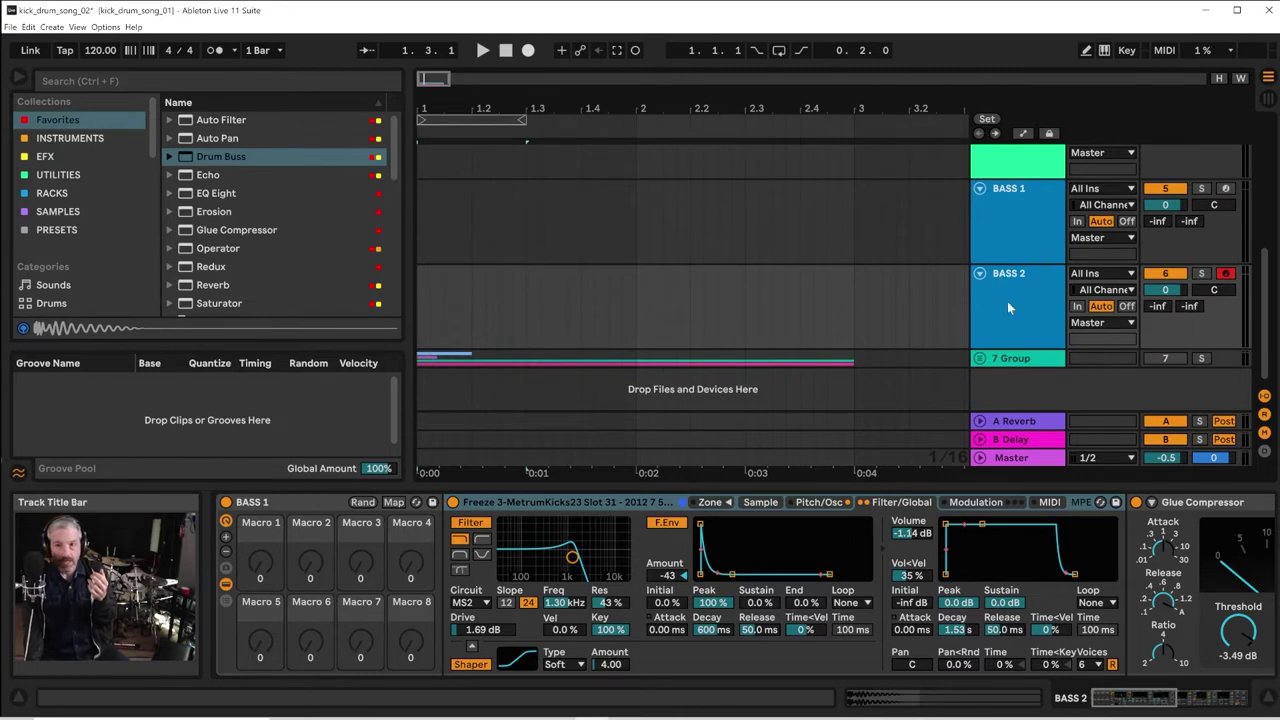
scroll(1008, 290, up, 5)
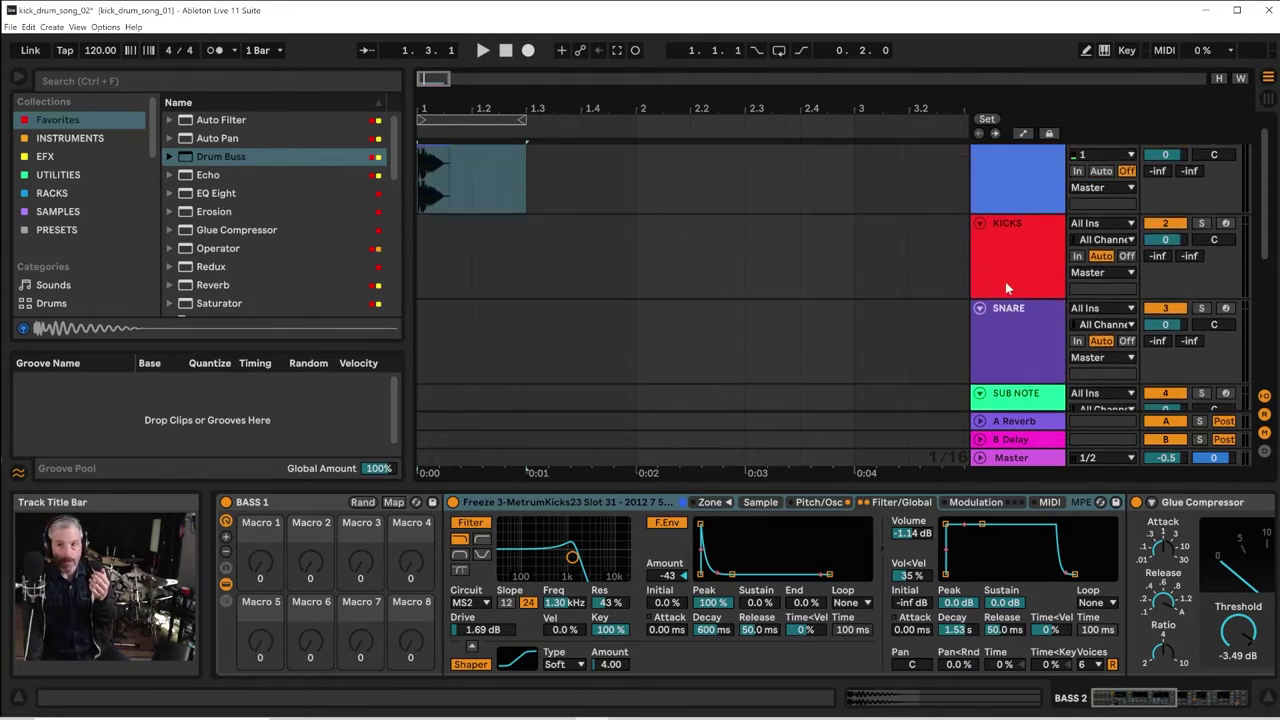
scroll(1005, 281, up, 1)
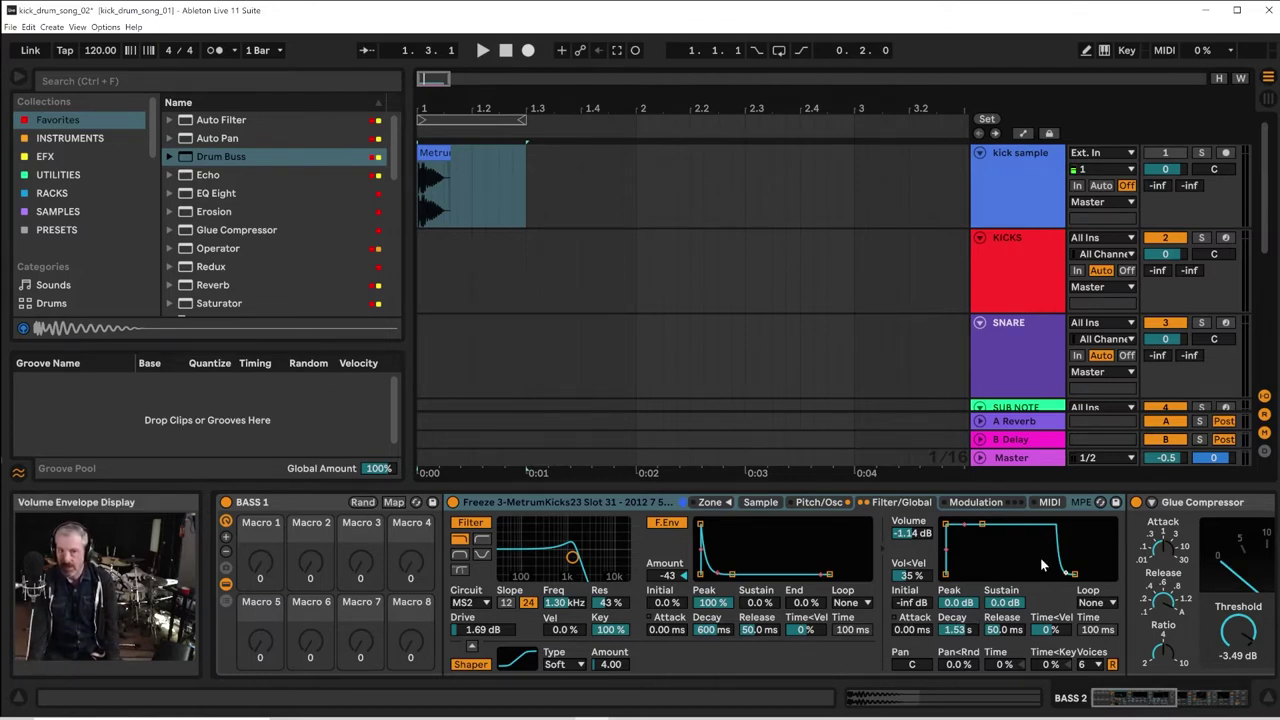
right_click(997, 174)
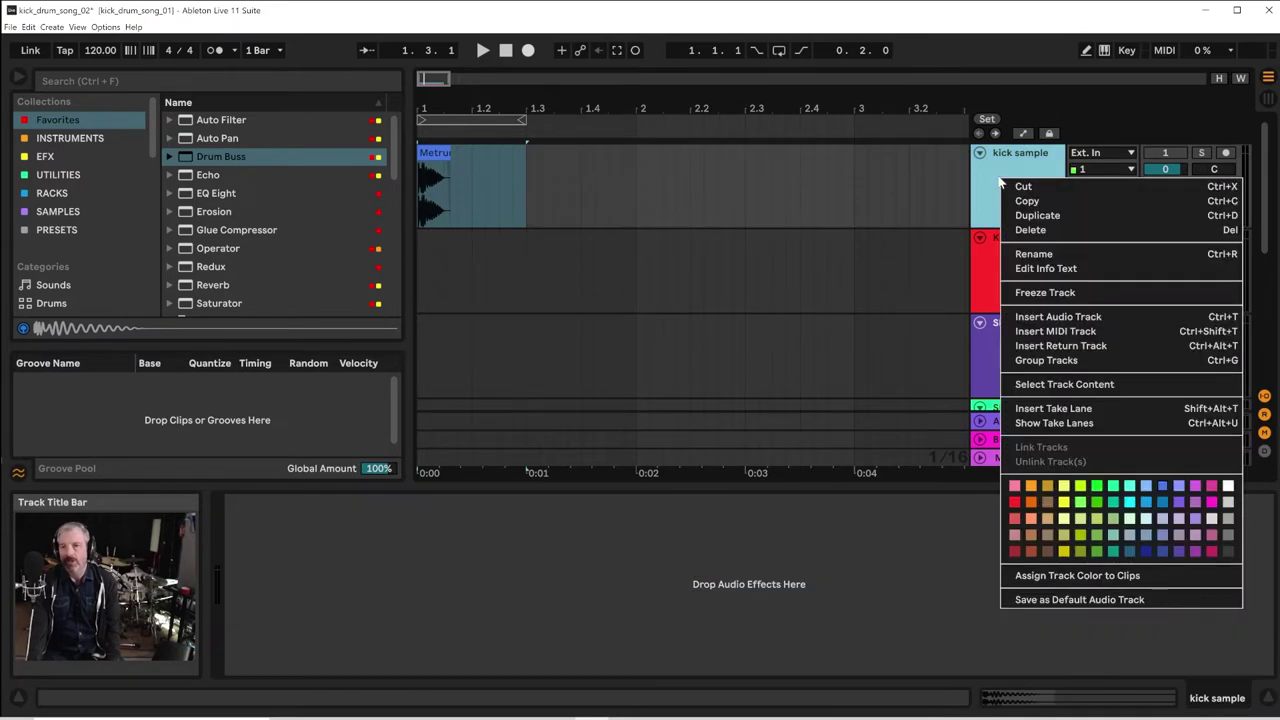
click(1028, 330)
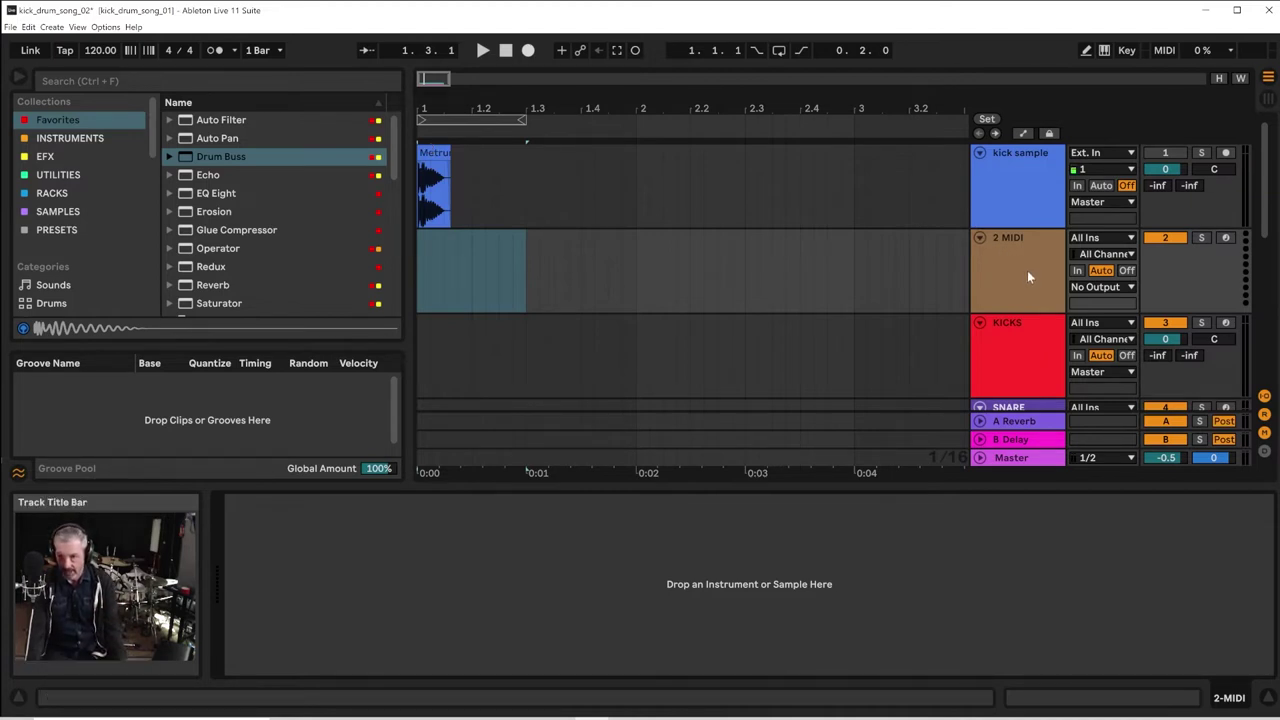
drag(430, 154, 507, 553)
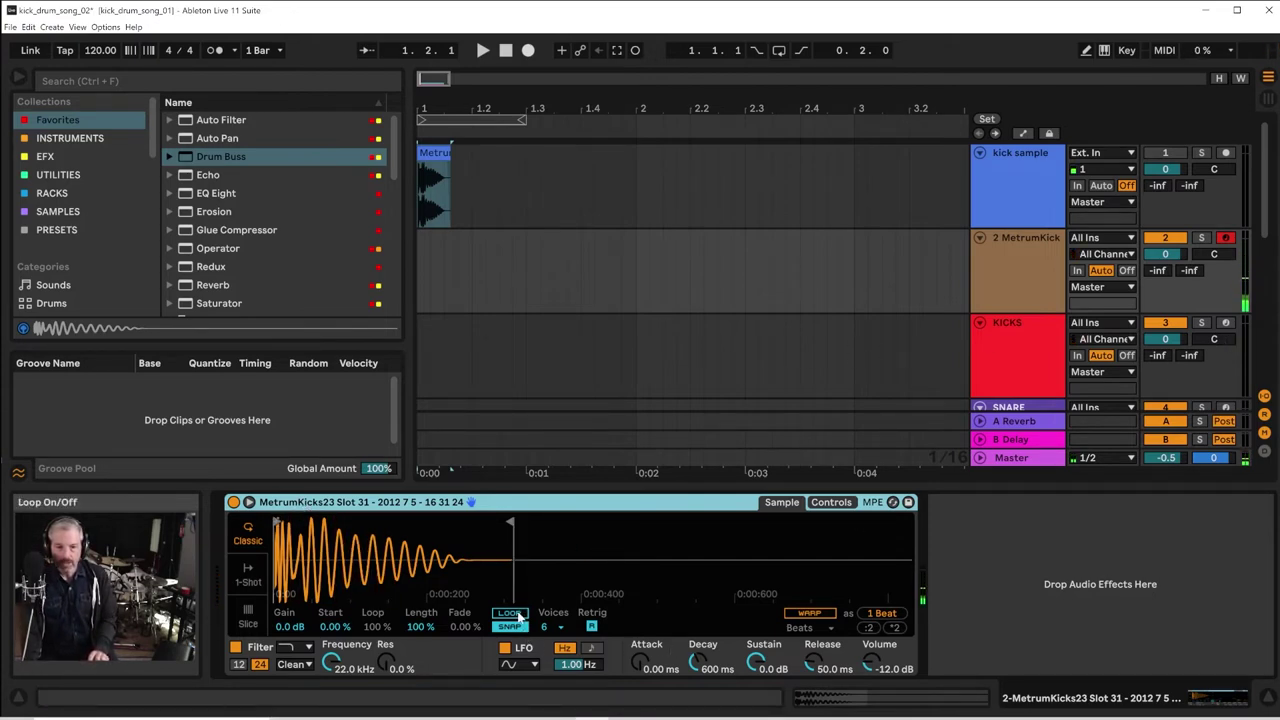
Turn on looping in the new sampler and narrow the sample region to a tiny slice near the start of the kick
click(511, 615)
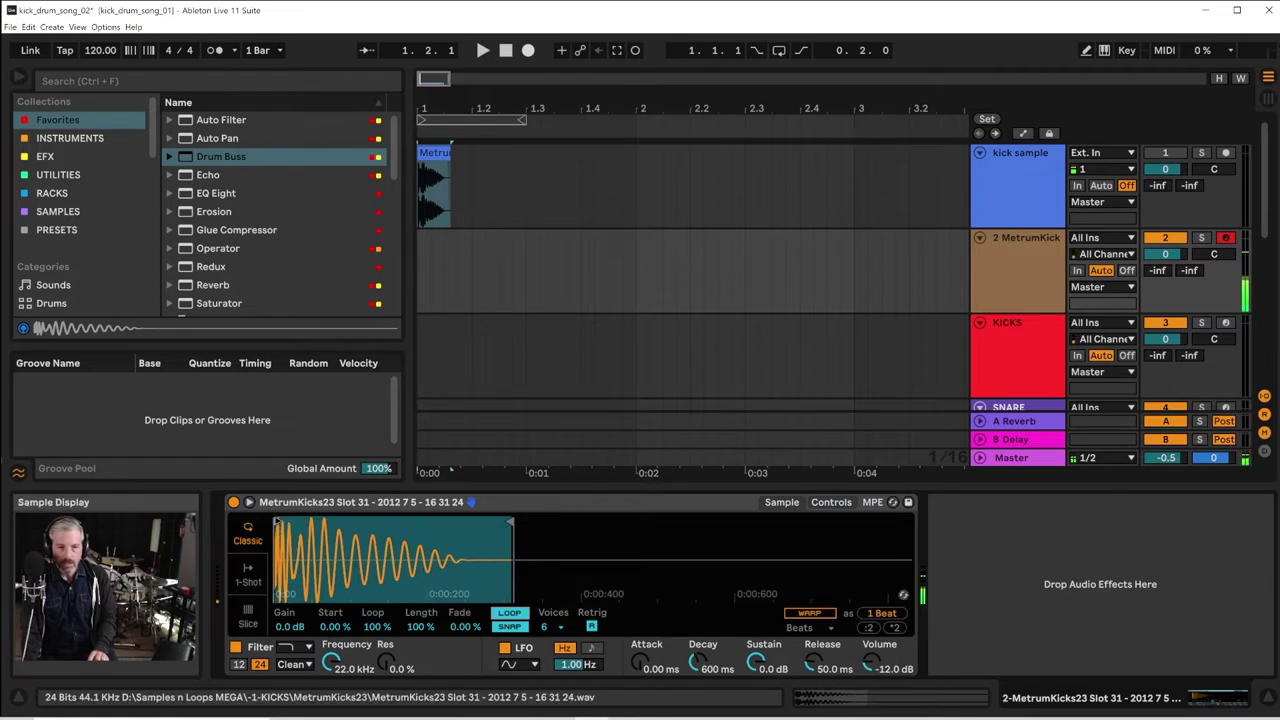
drag(277, 522, 341, 522)
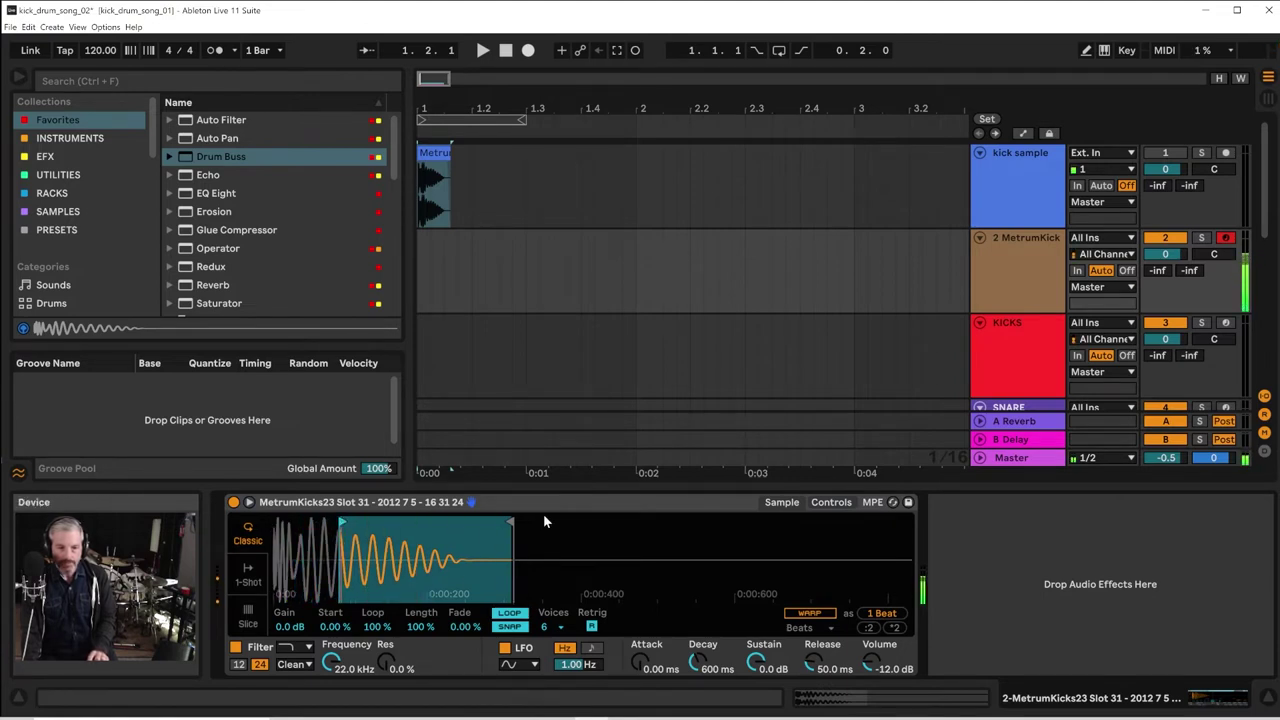
drag(512, 522, 323, 522)
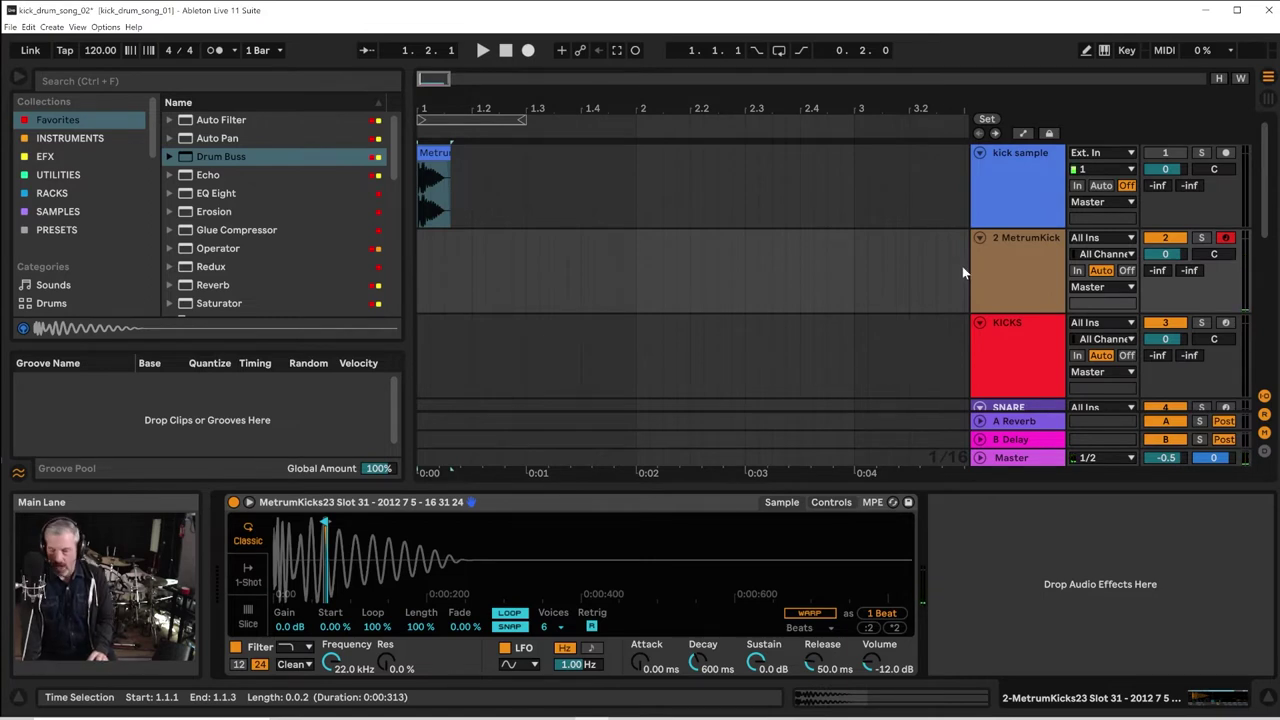
right_click(1018, 269)
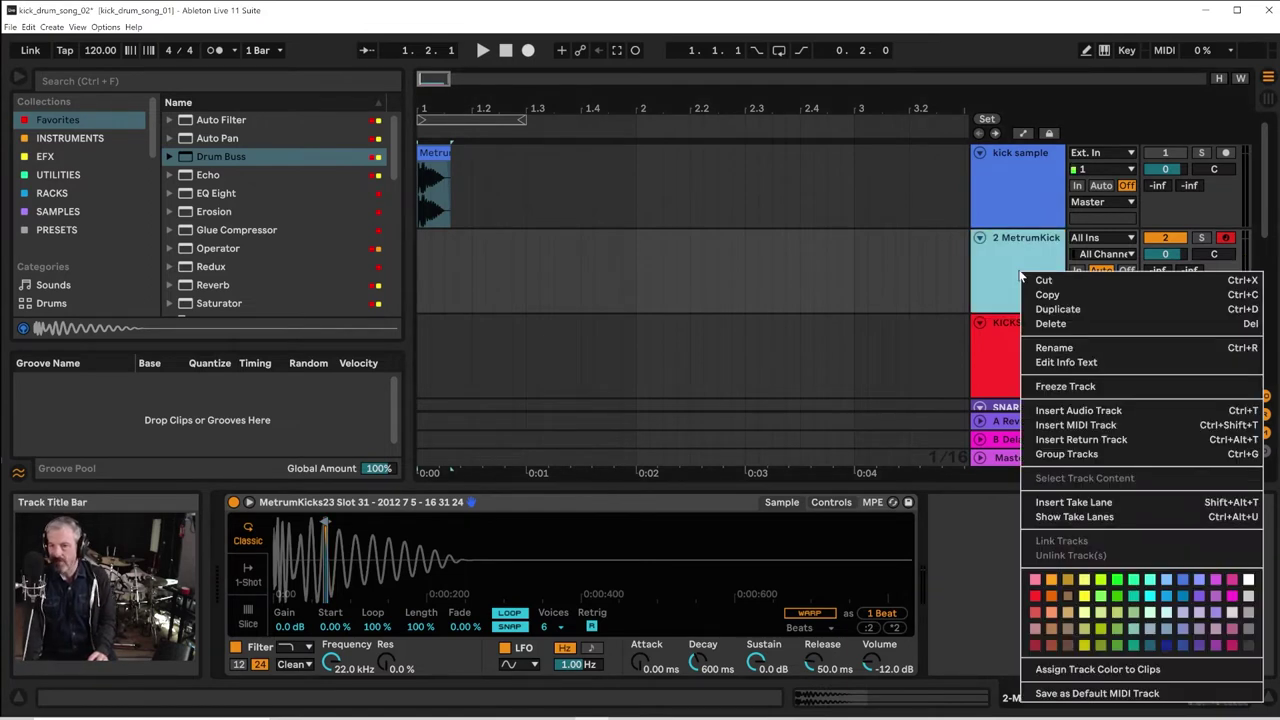
right_click(1026, 243)
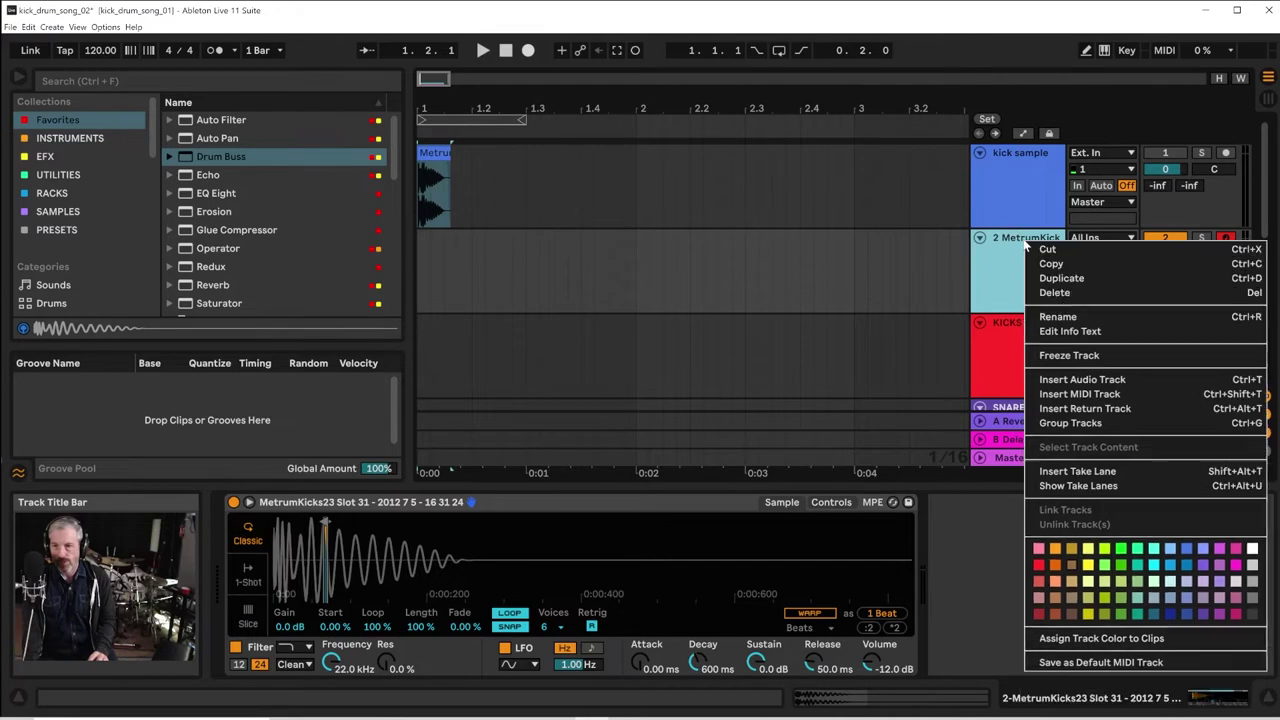
click(997, 298)
right_click(997, 298)
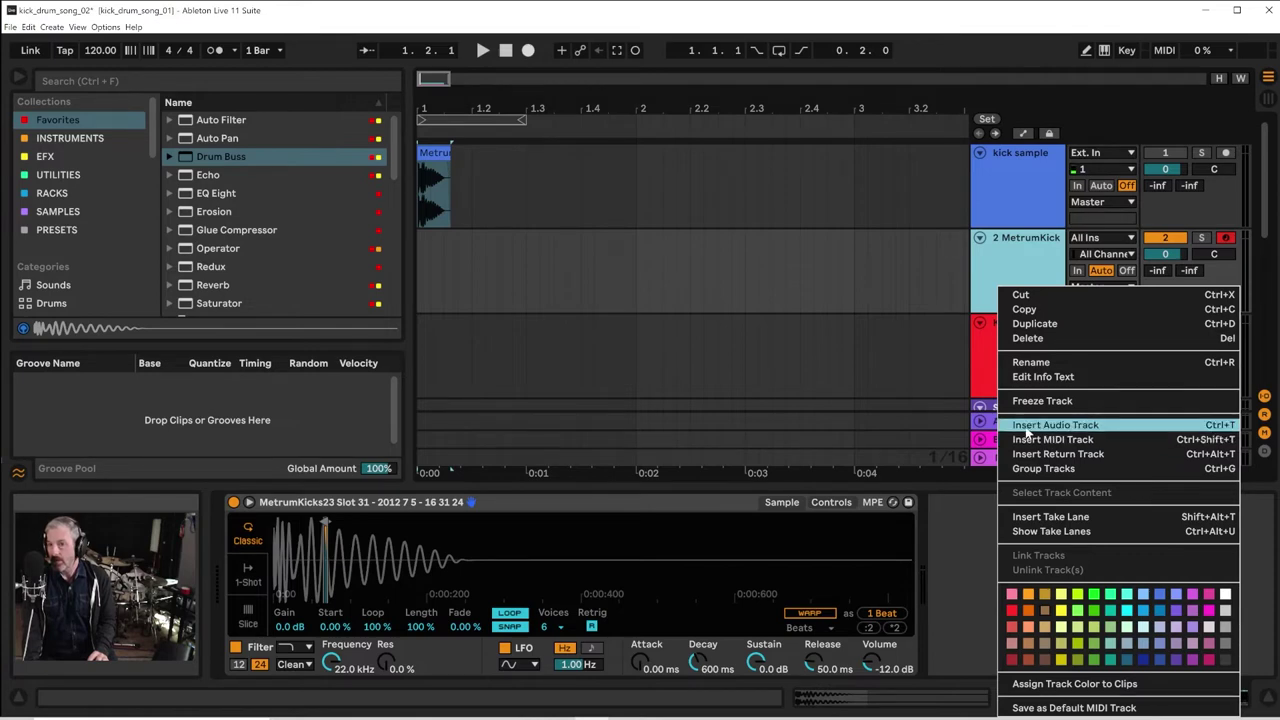
click(996, 256)
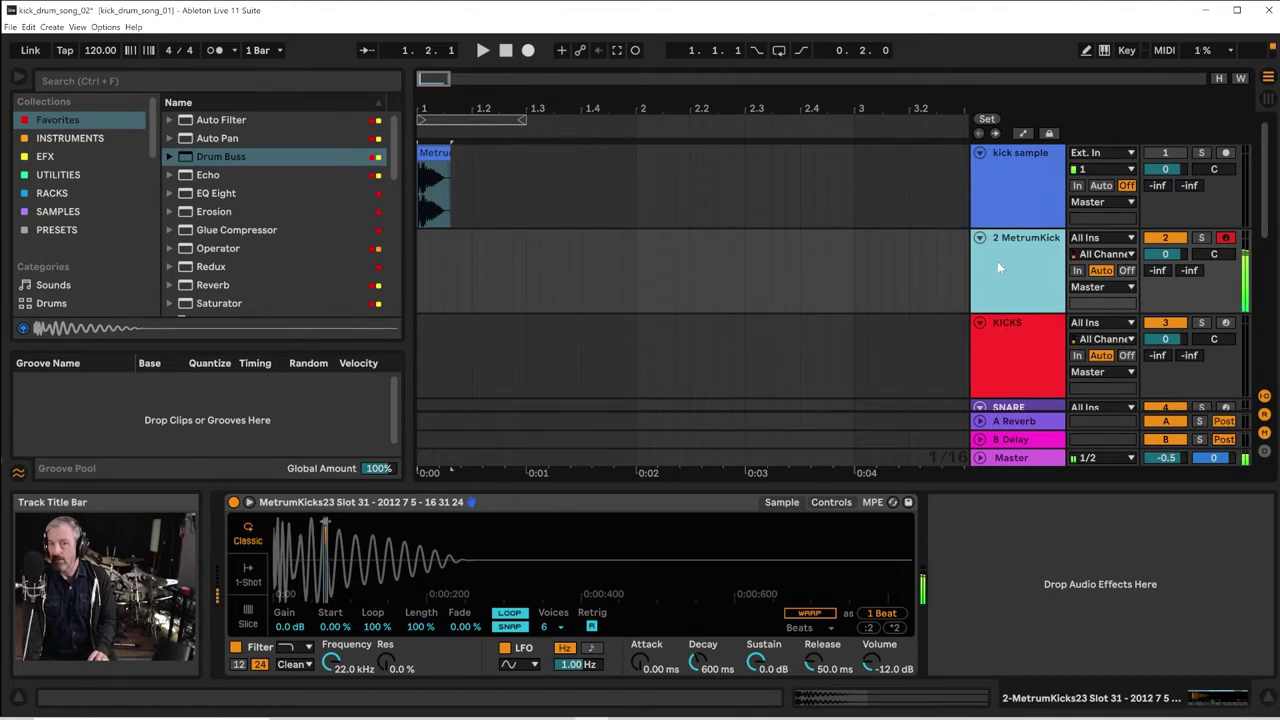
Create an empty MIDI clip from 1.1.1 to 1.3.1 on the new sampler track
drag(515, 286, 420, 283)
drag(522, 284, 380, 277)
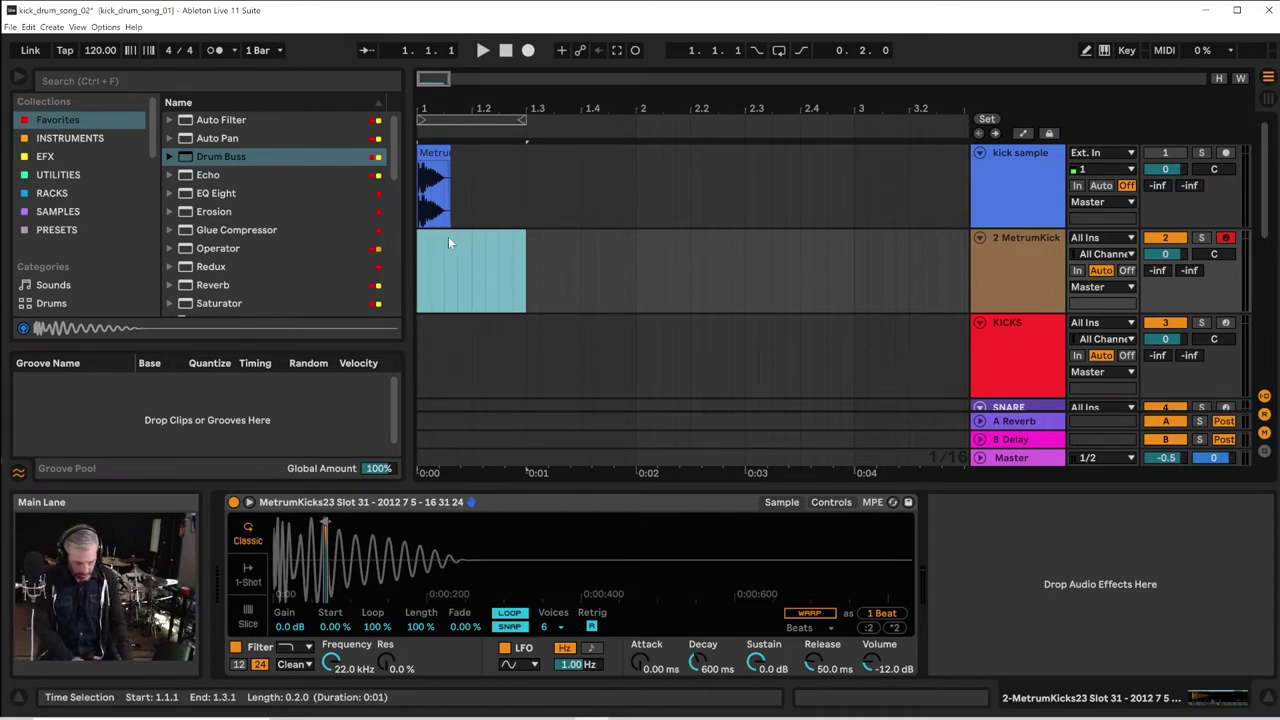
key(ctrl+shift+m)
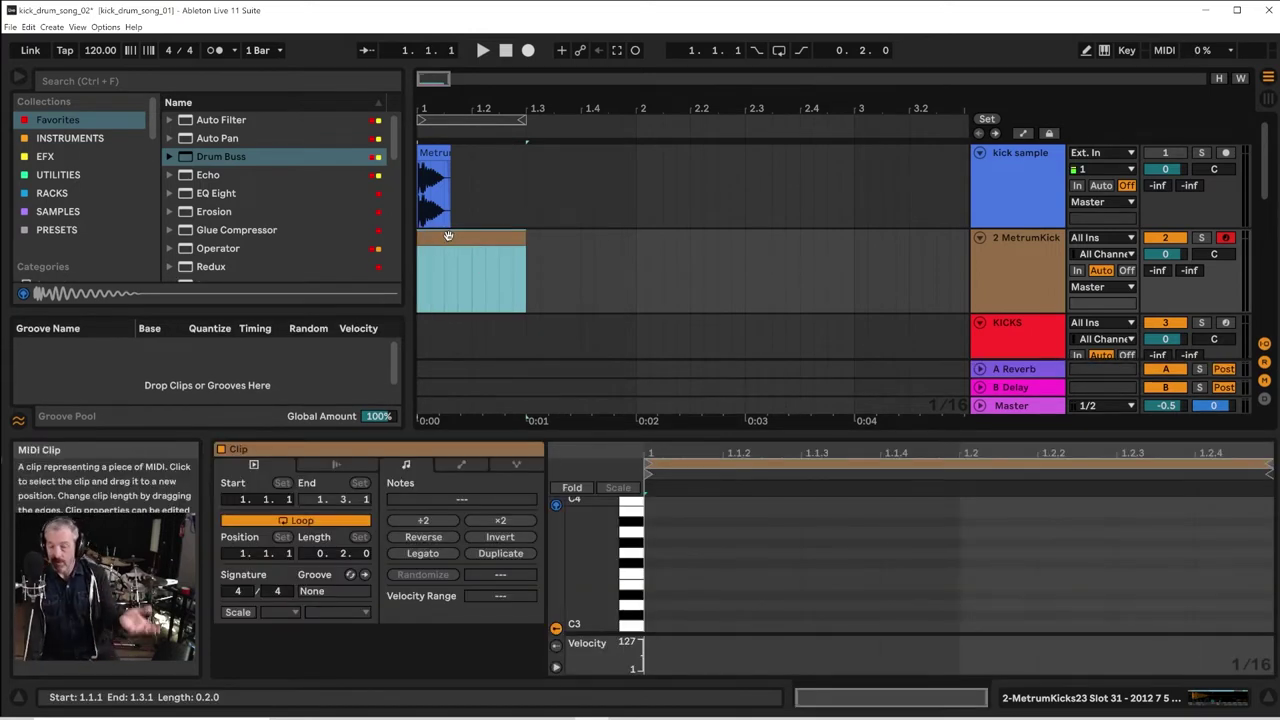
Step-enter a sustained C3 note across the whole MIDI clip, from 1.1.1 to 1.3.1
click(634, 625)
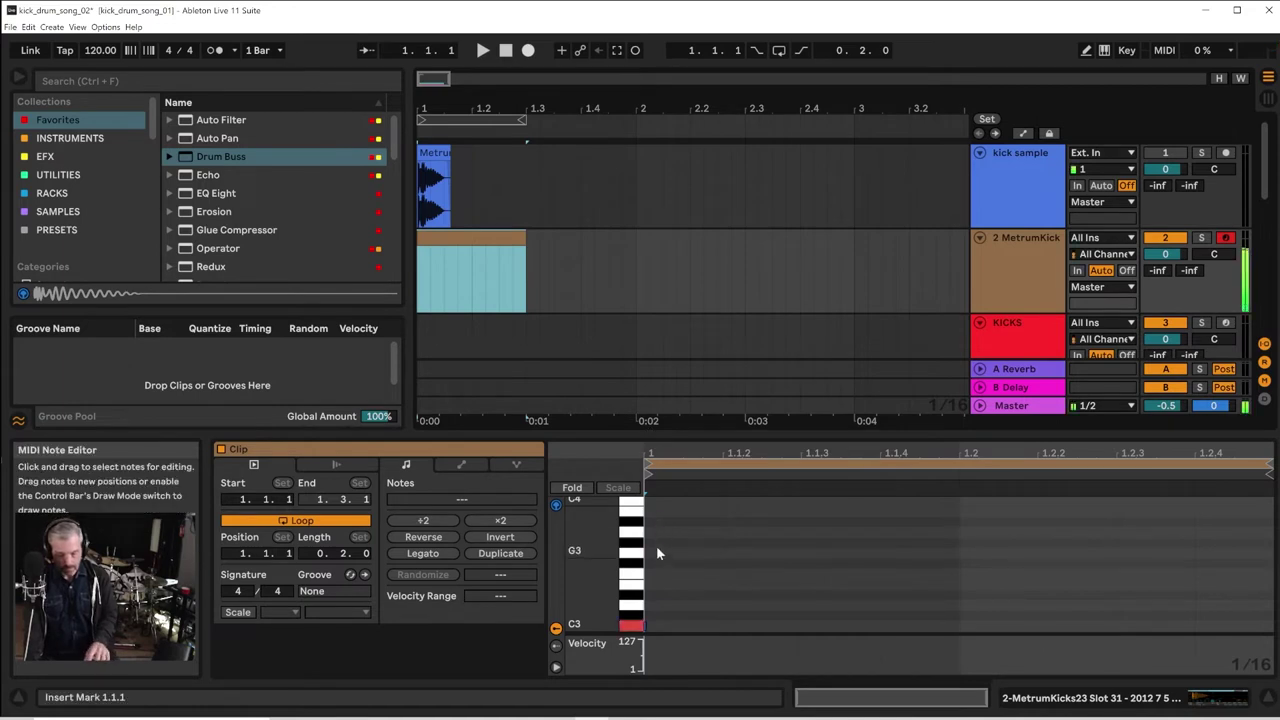
click(648, 609)
key(Right)
key(Right)
key(Right)
key(Right)
key(Right)
key(Right)
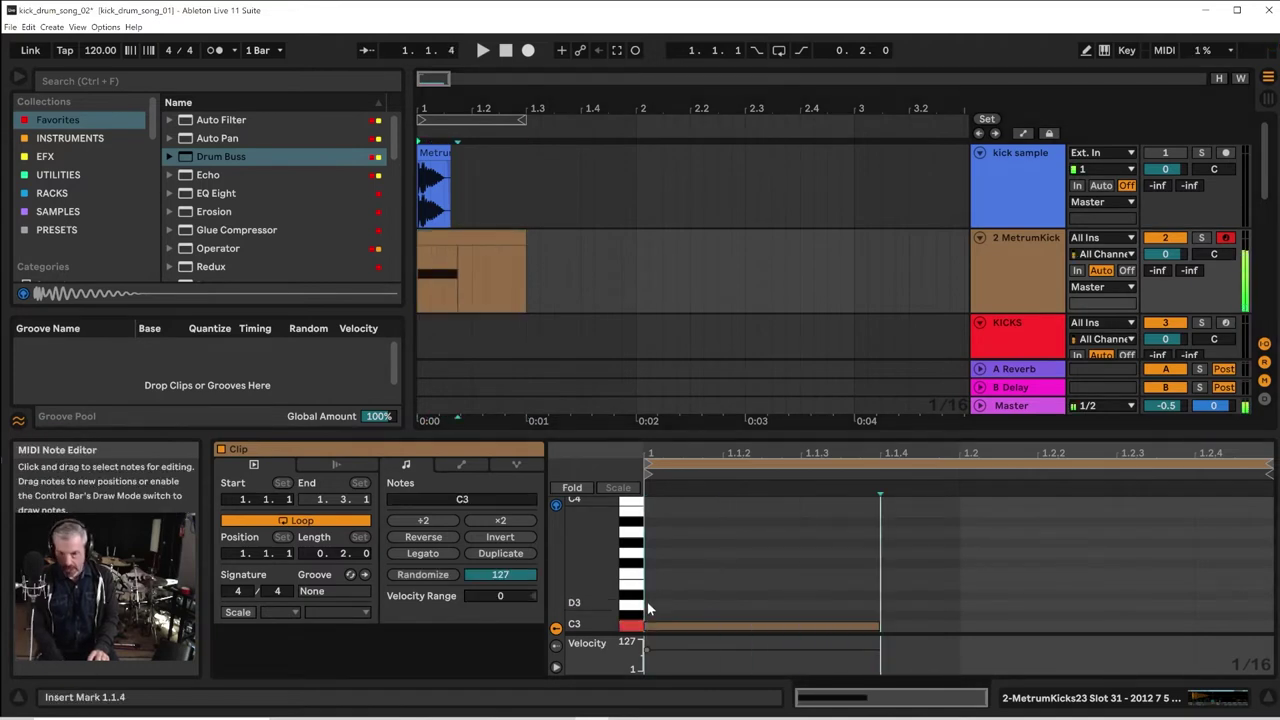
key(Right)
key(Right)
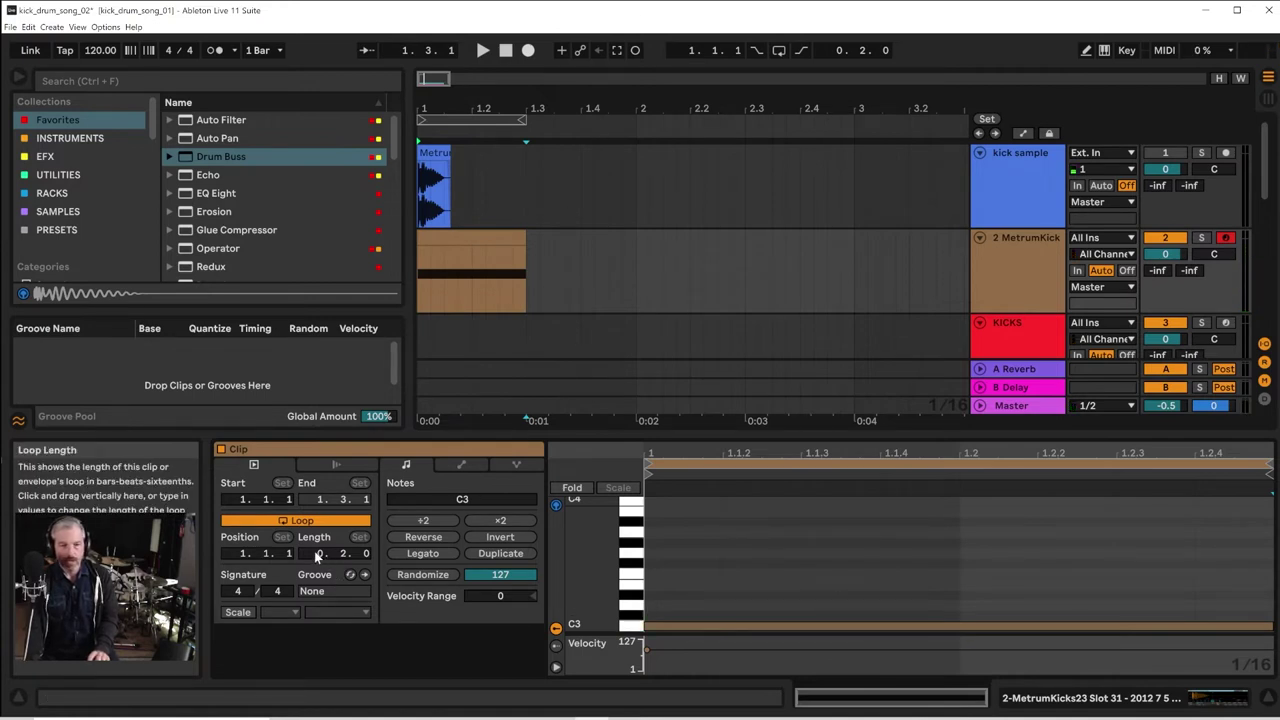
Set the MIDI clip's loop length to 2.2.0
drag(318, 557, 318, 540)
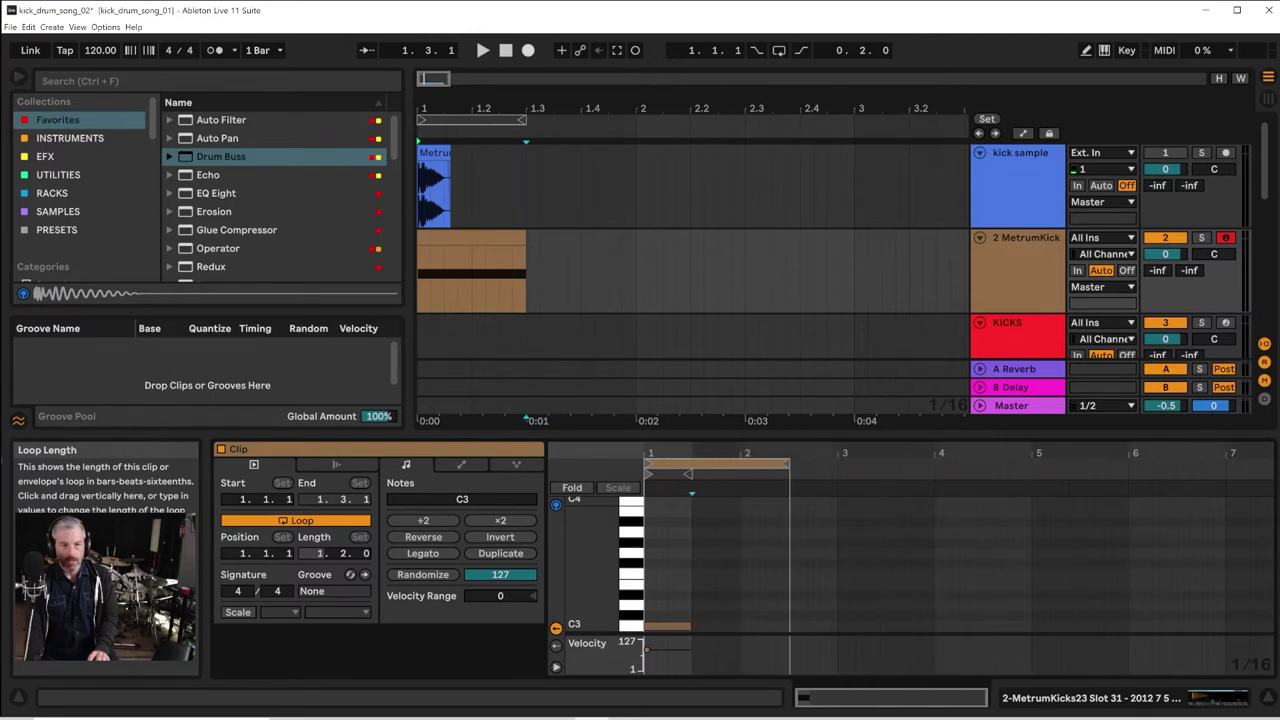
drag(319, 553, 319, 544)
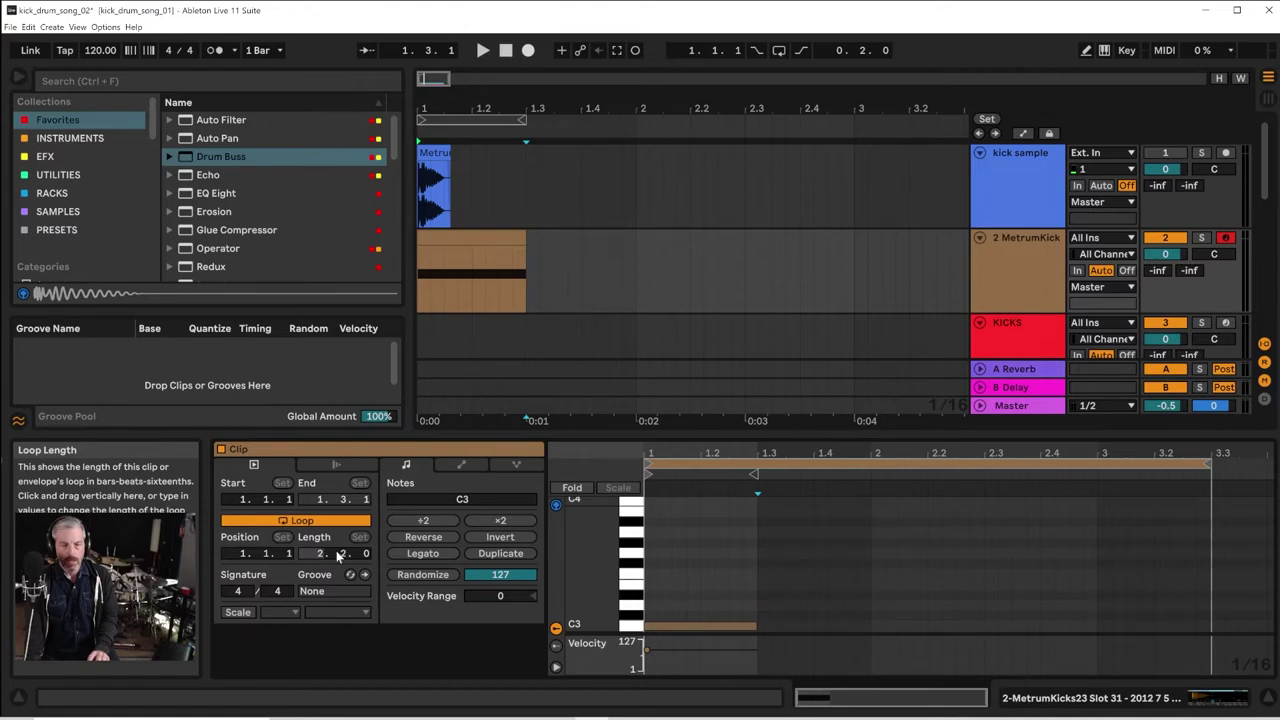
Extend the MIDI clip to the start of bar 2 and lengthen its C3 note to 1.4.4
click(516, 237)
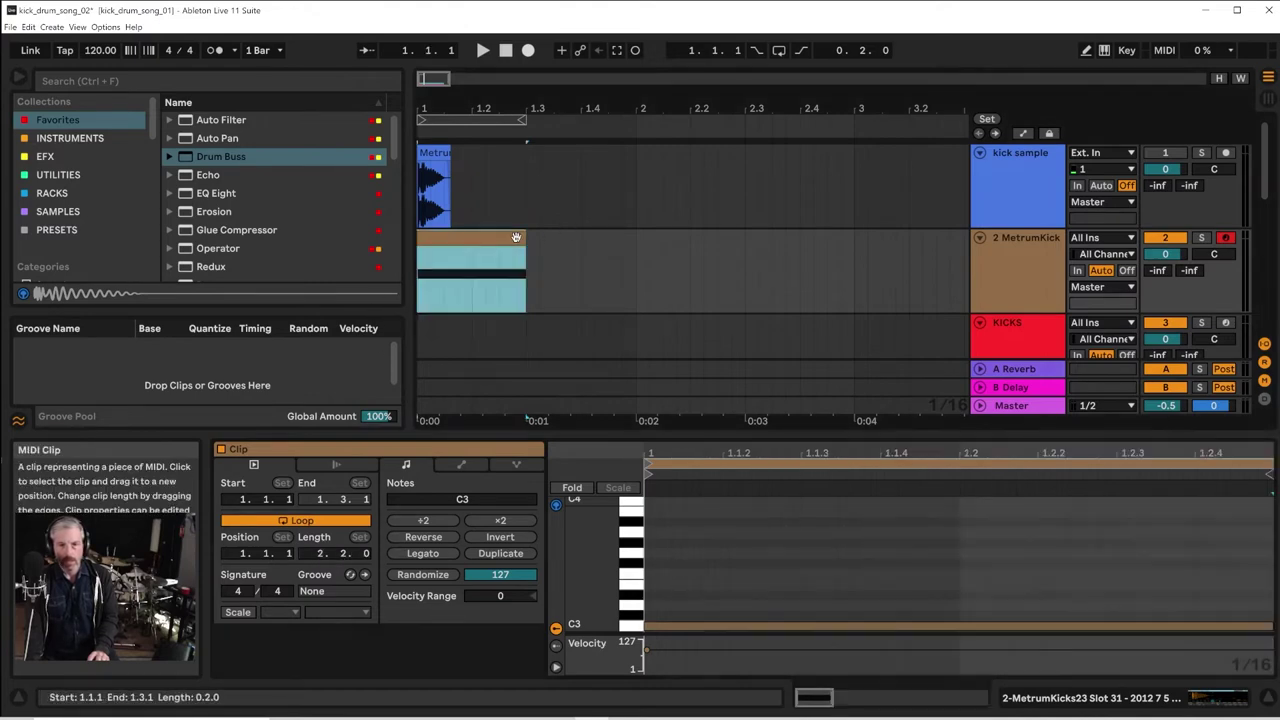
drag(516, 237, 636, 238)
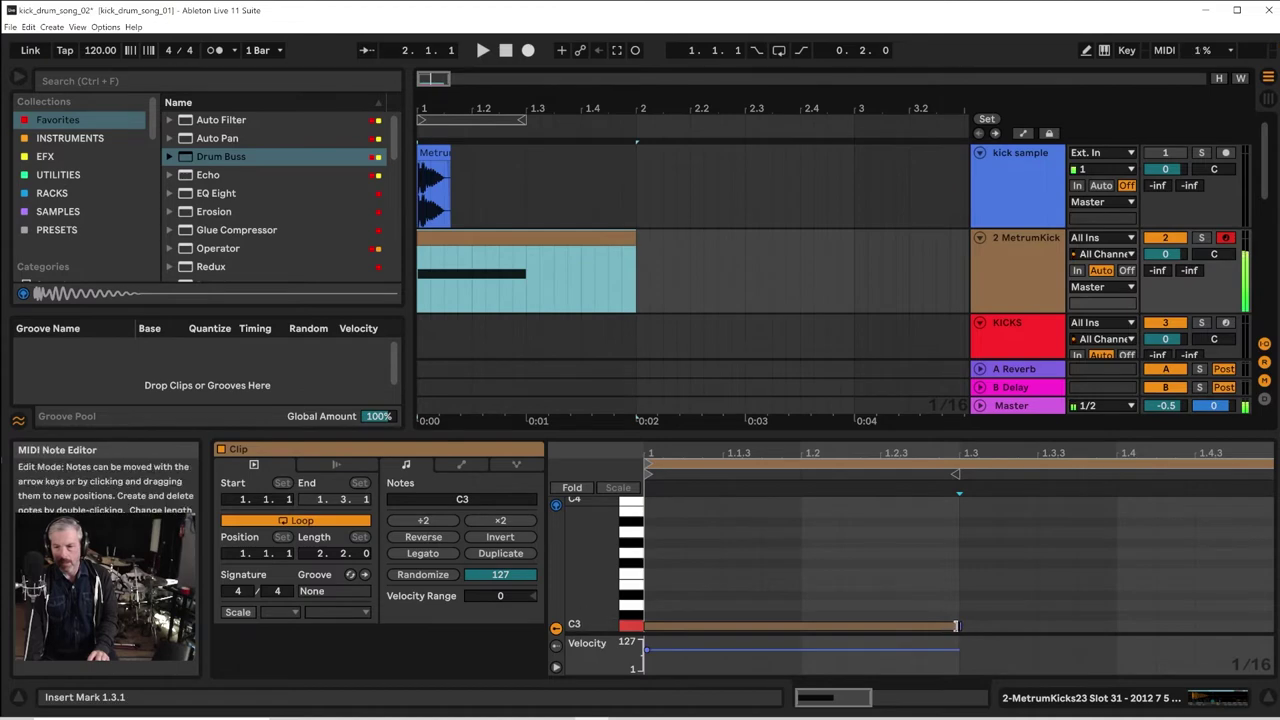
drag(955, 625, 1249, 626)
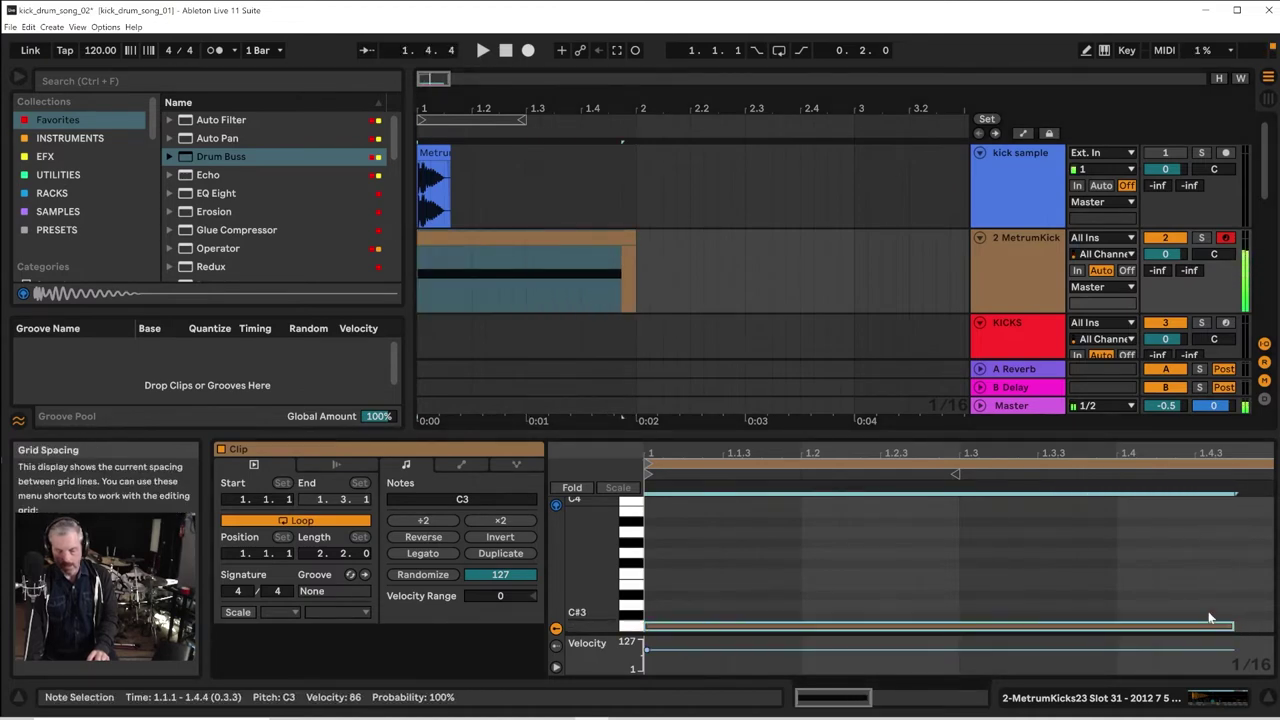
Freeze the new sampler track and flatten it to audio
click(1021, 287)
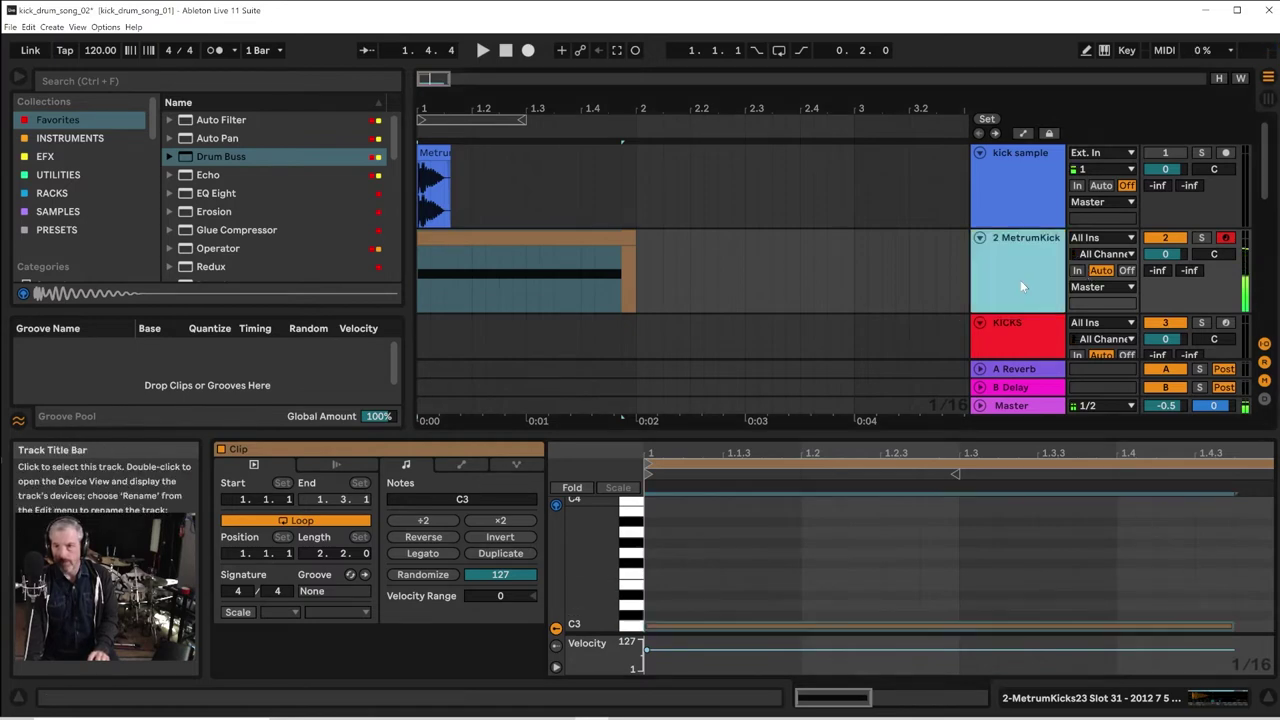
right_click(1022, 287)
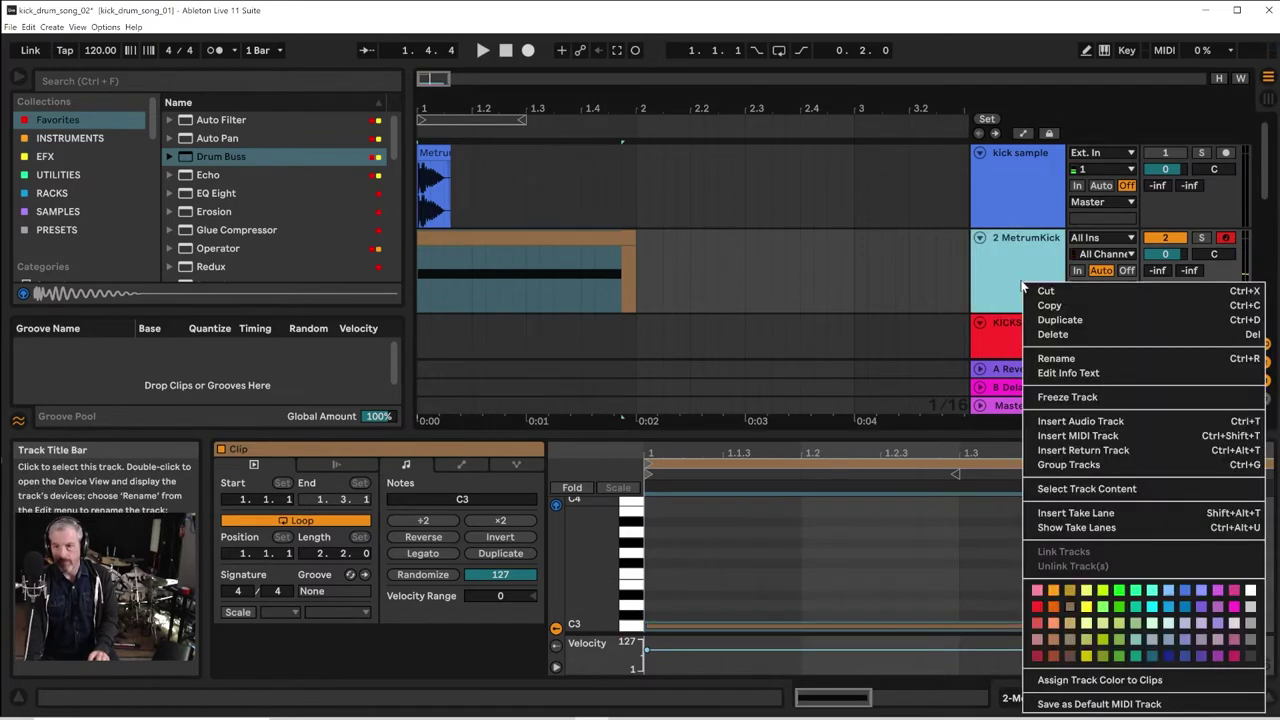
click(1045, 398)
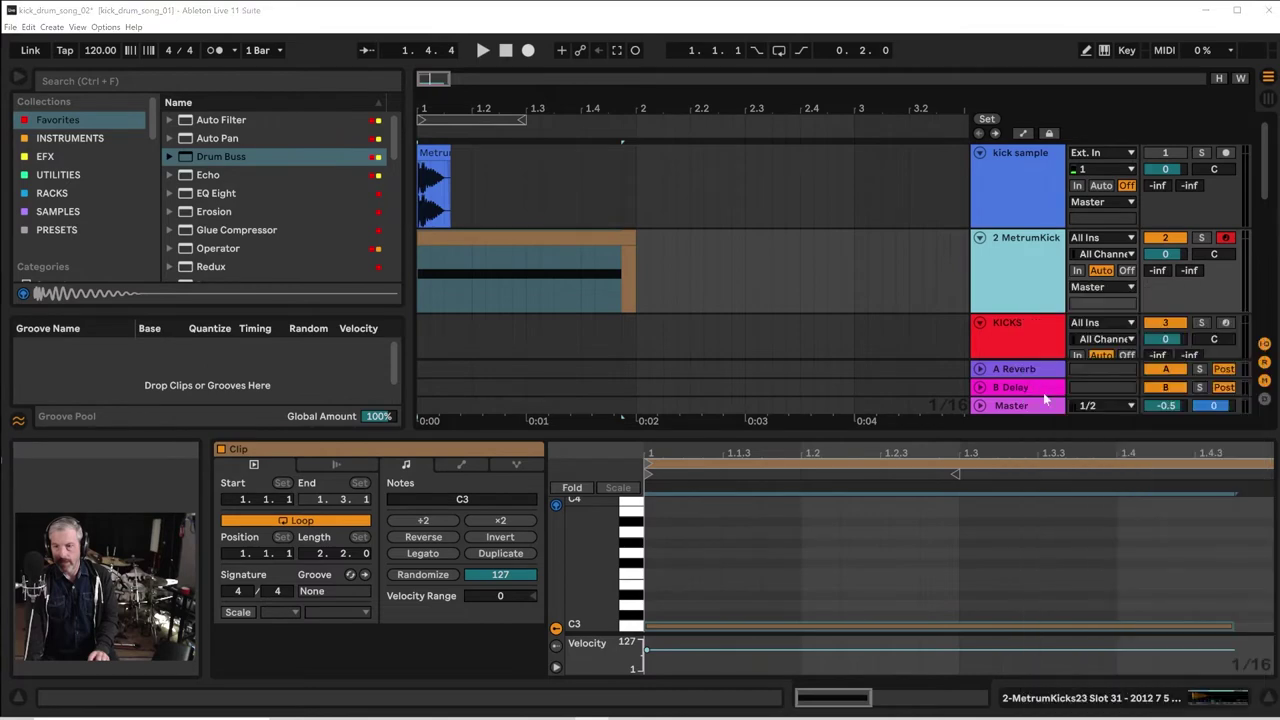
right_click(1021, 308)
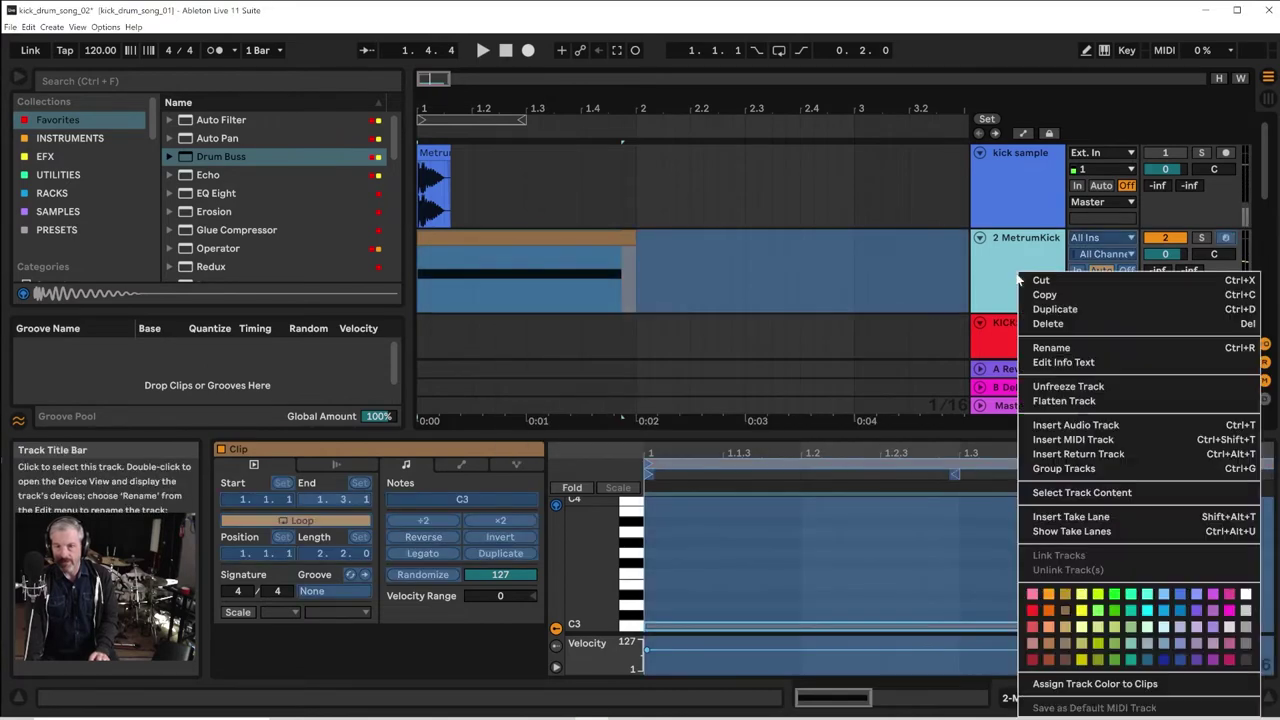
click(1052, 398)
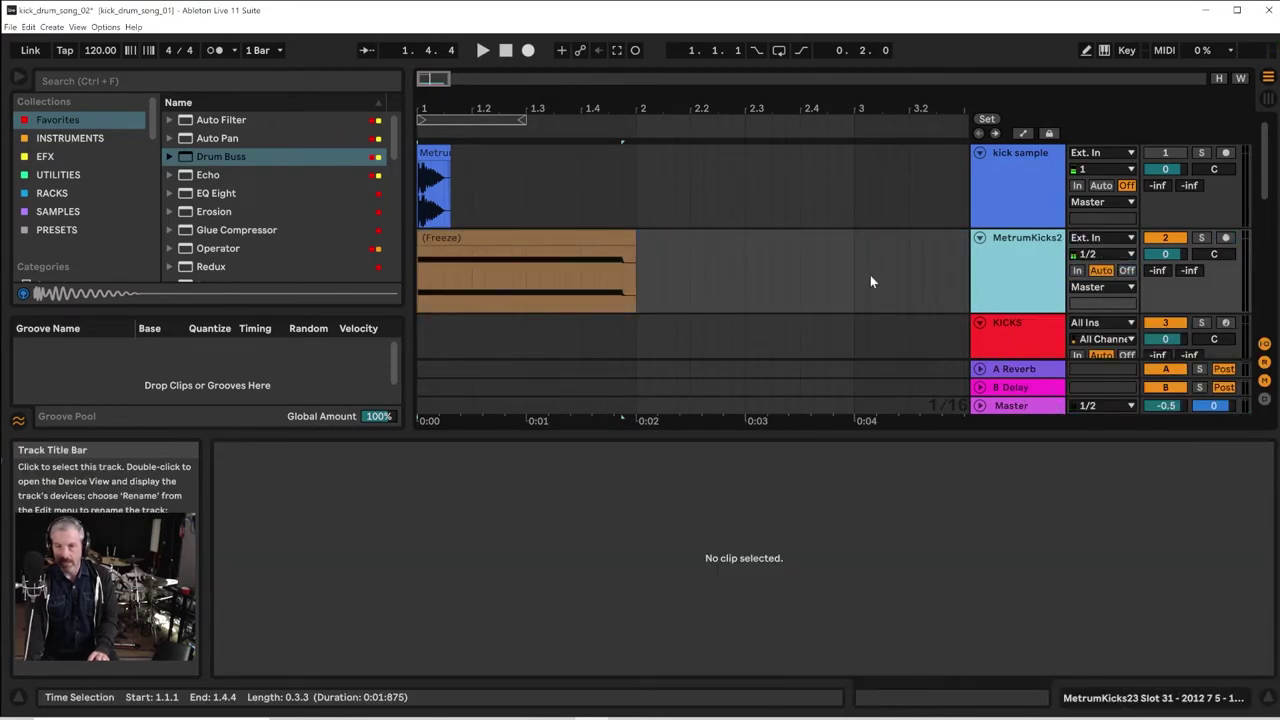
Play back the frozen audio, insert a MIDI track below it, and load the frozen clip there as a Simpler instrument
key(space)
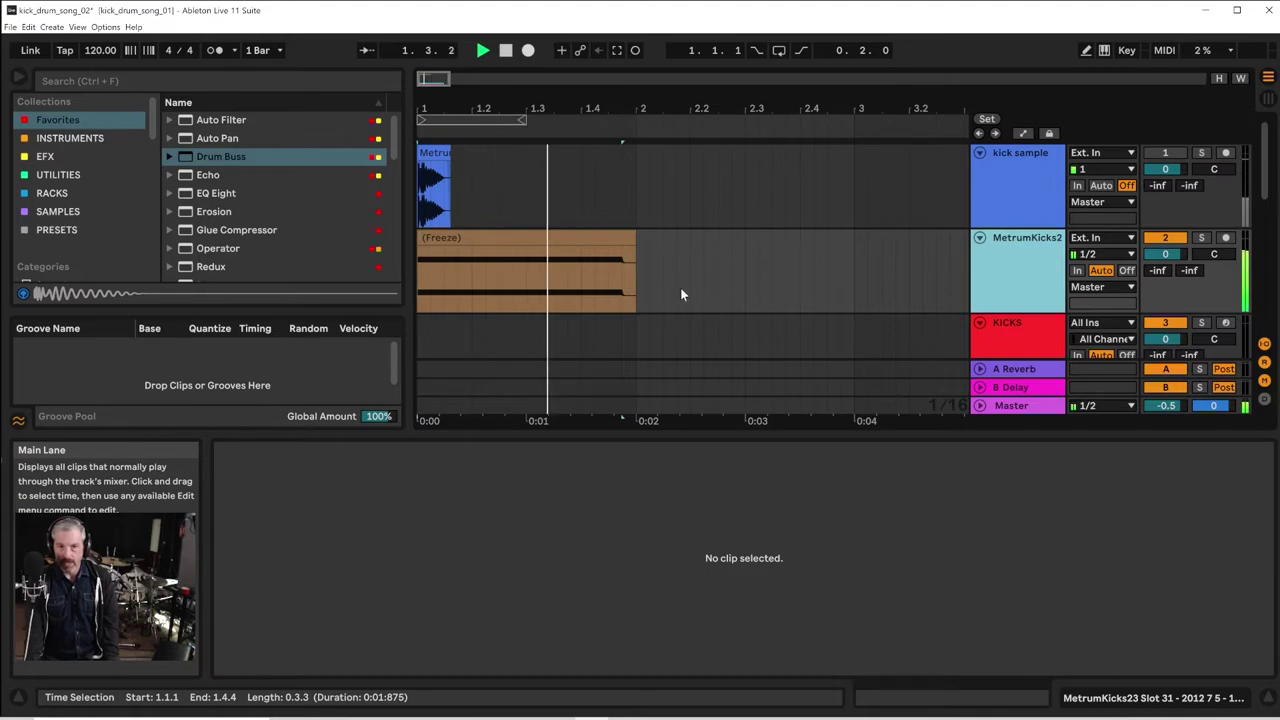
scroll(1020, 284, down, 2)
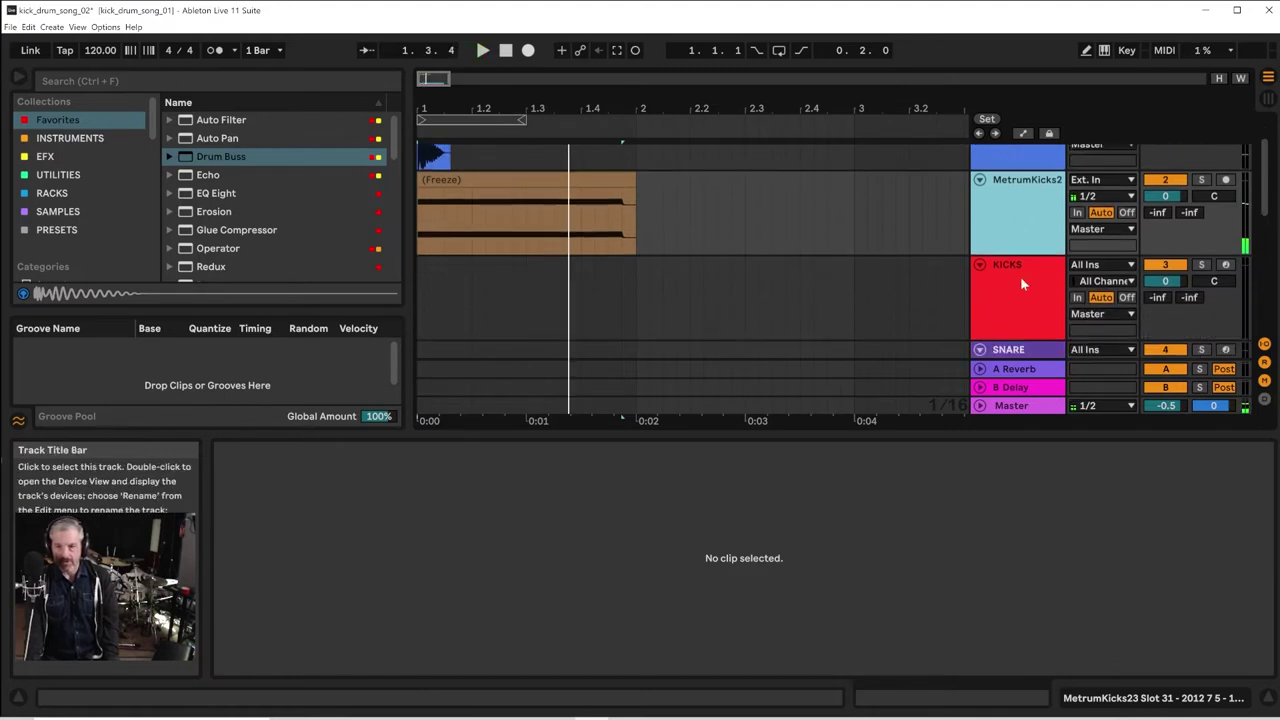
right_click(1024, 204)
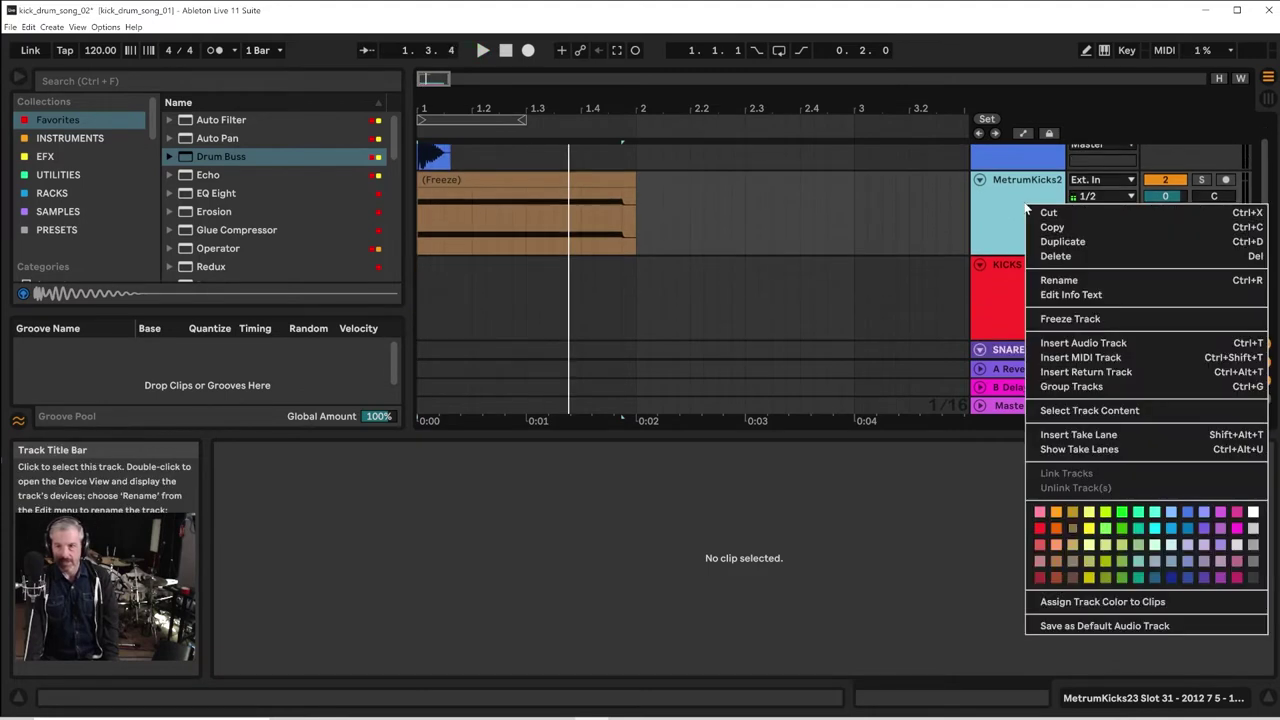
click(1046, 358)
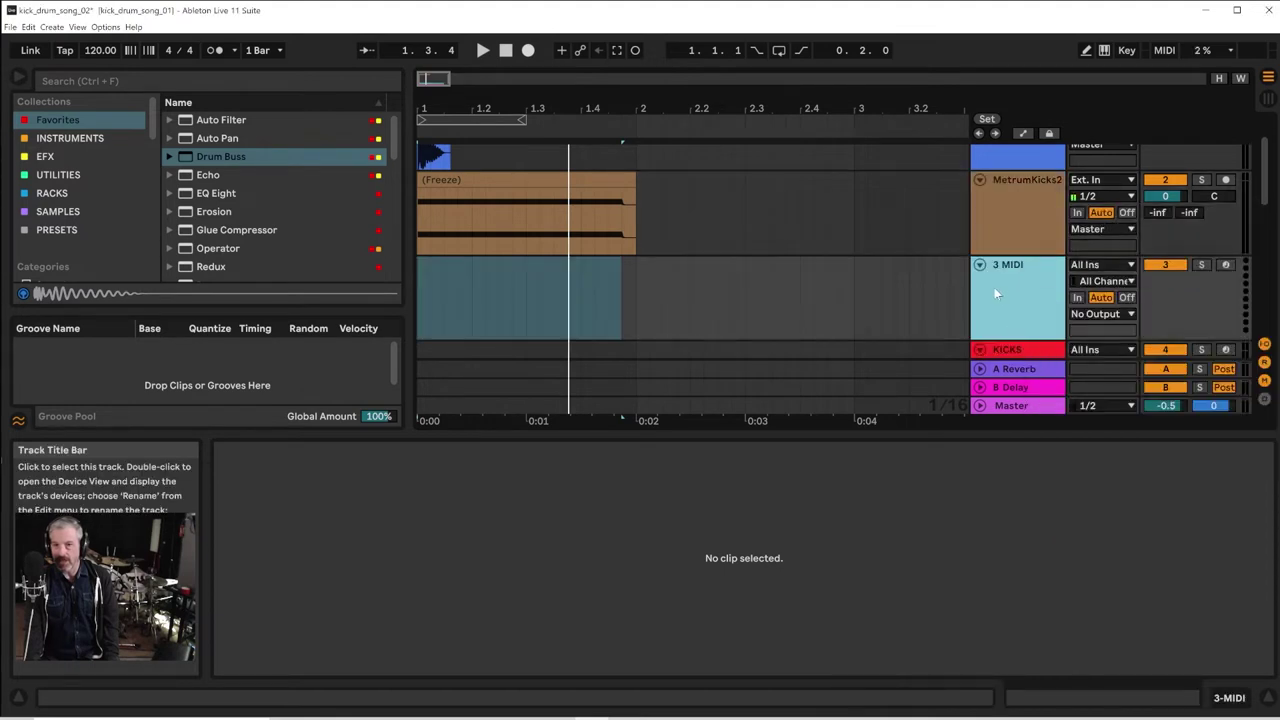
click(1013, 211)
click(1026, 330)
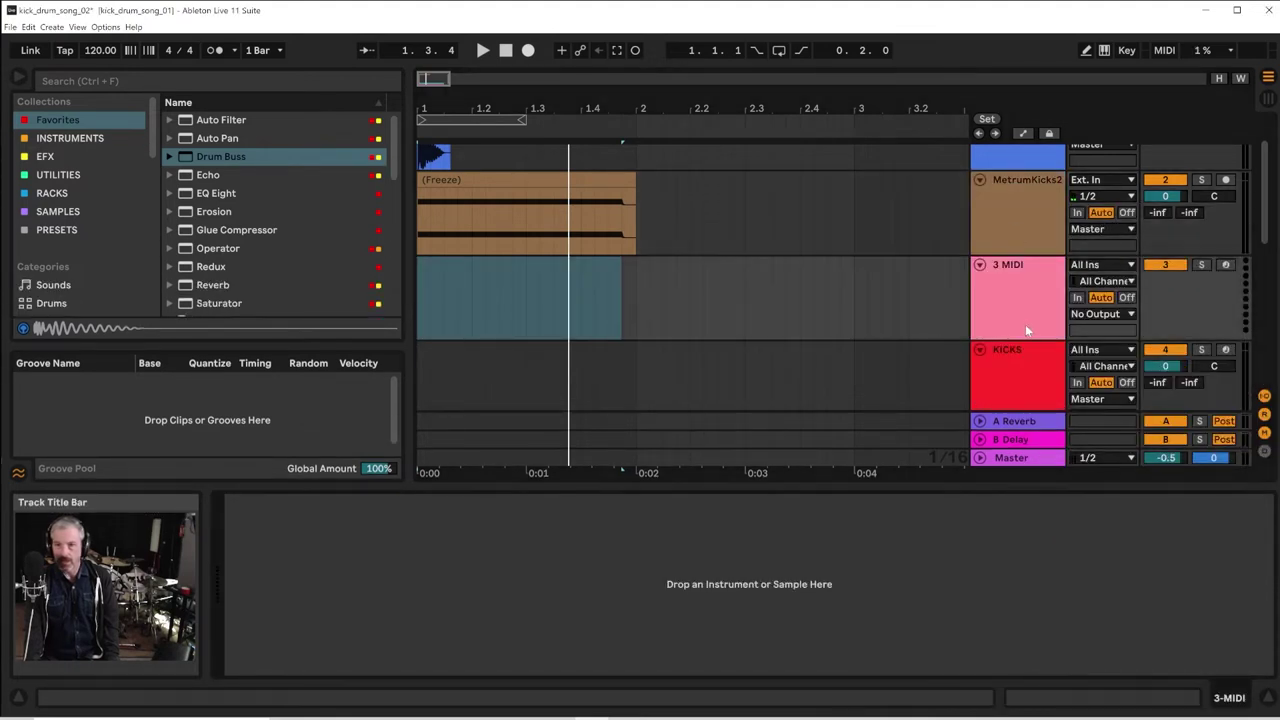
click(604, 212)
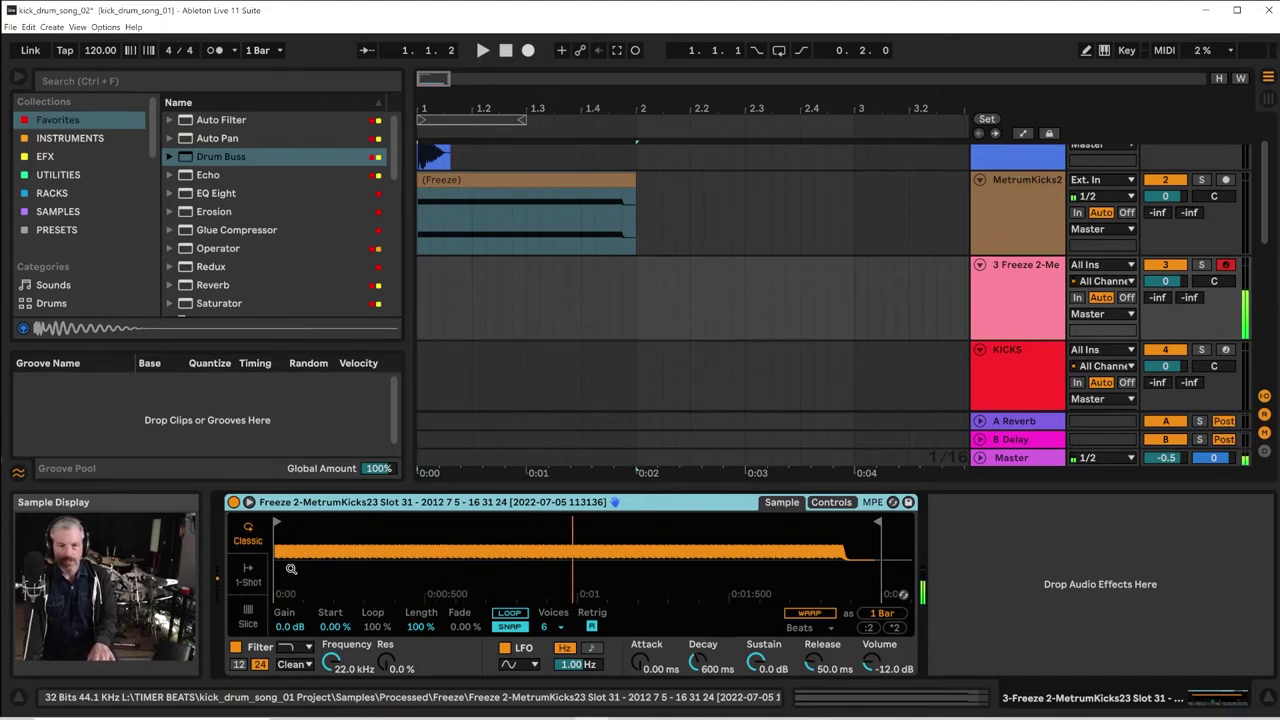
Set the Simpler's gain to 4.9 dB, trim the sample end to about 1.6 s ahead of the fall-off, and set the loop fade to 100%
drag(295, 626, 295, 597)
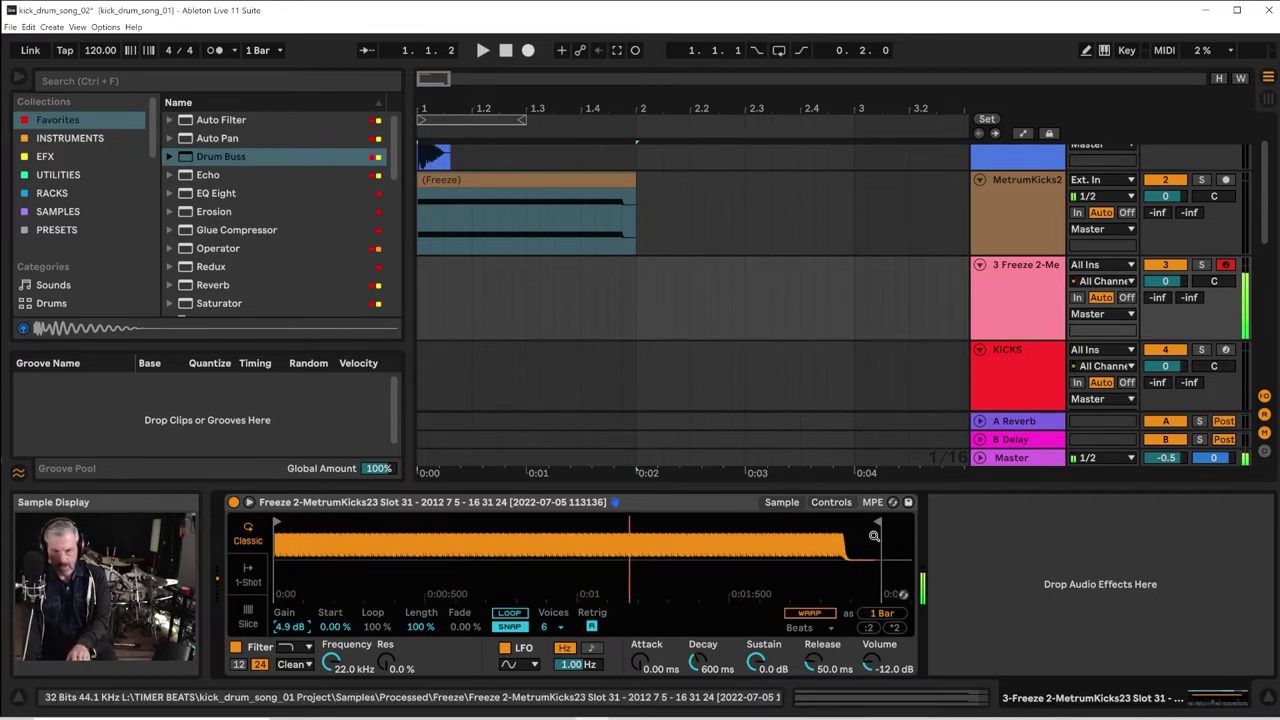
drag(876, 524, 795, 522)
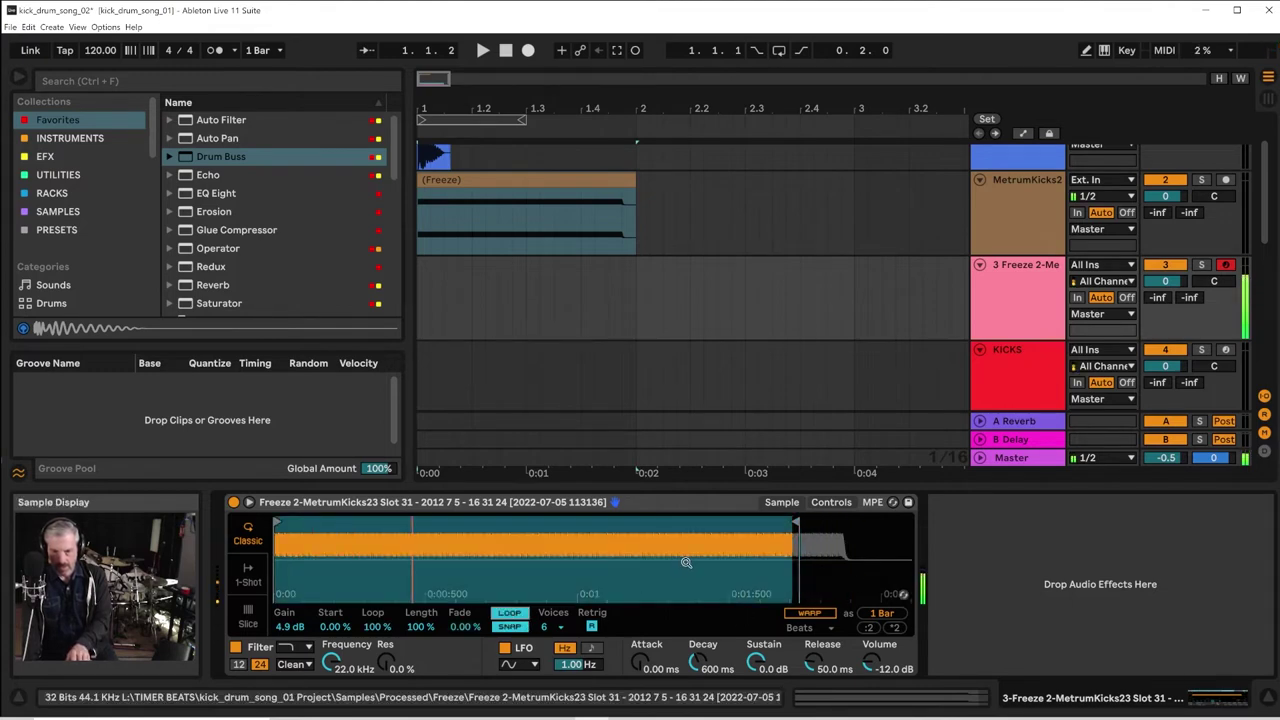
drag(793, 522, 779, 522)
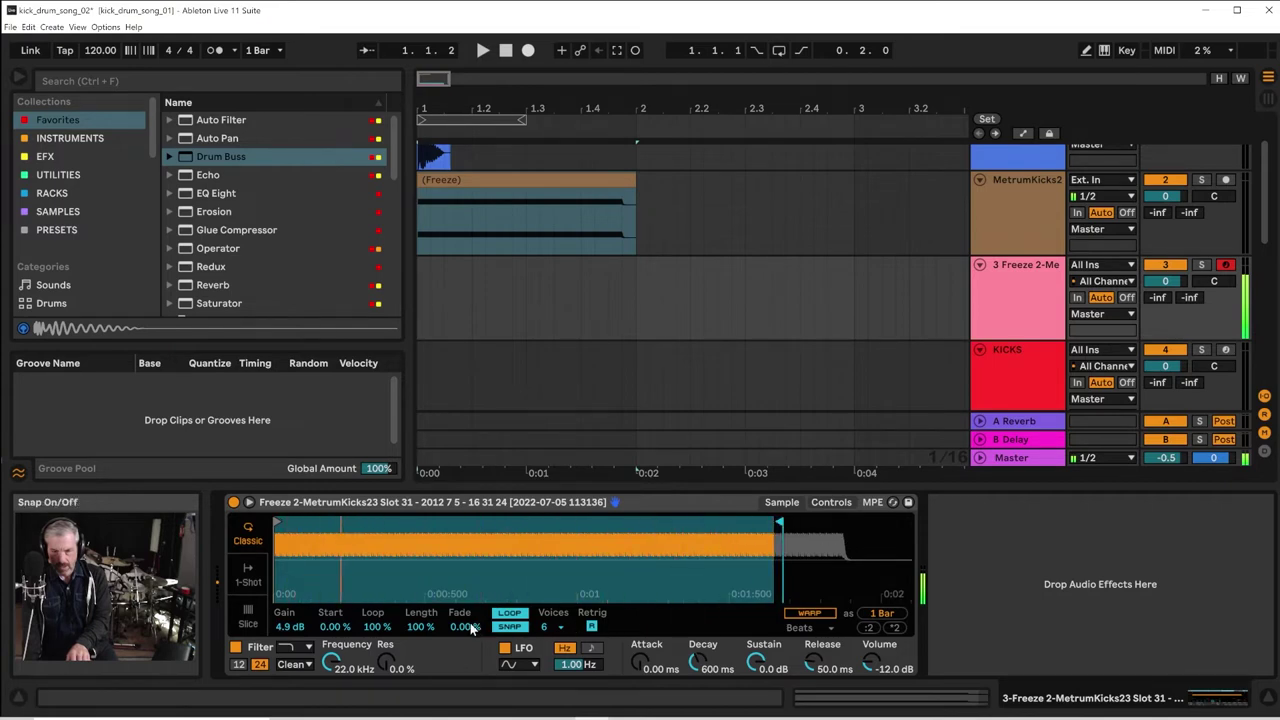
drag(466, 626, 466, 560)
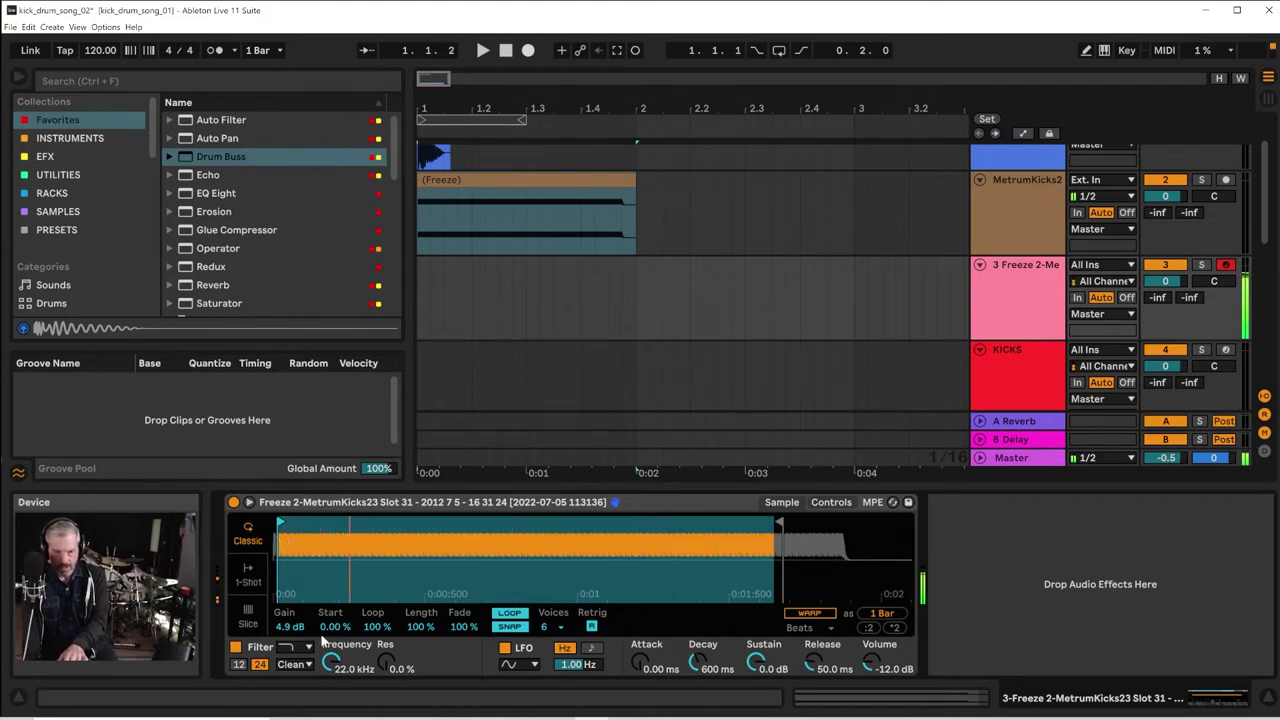
Convert the looped Simpler instrument to Sampler
right_click(679, 505)
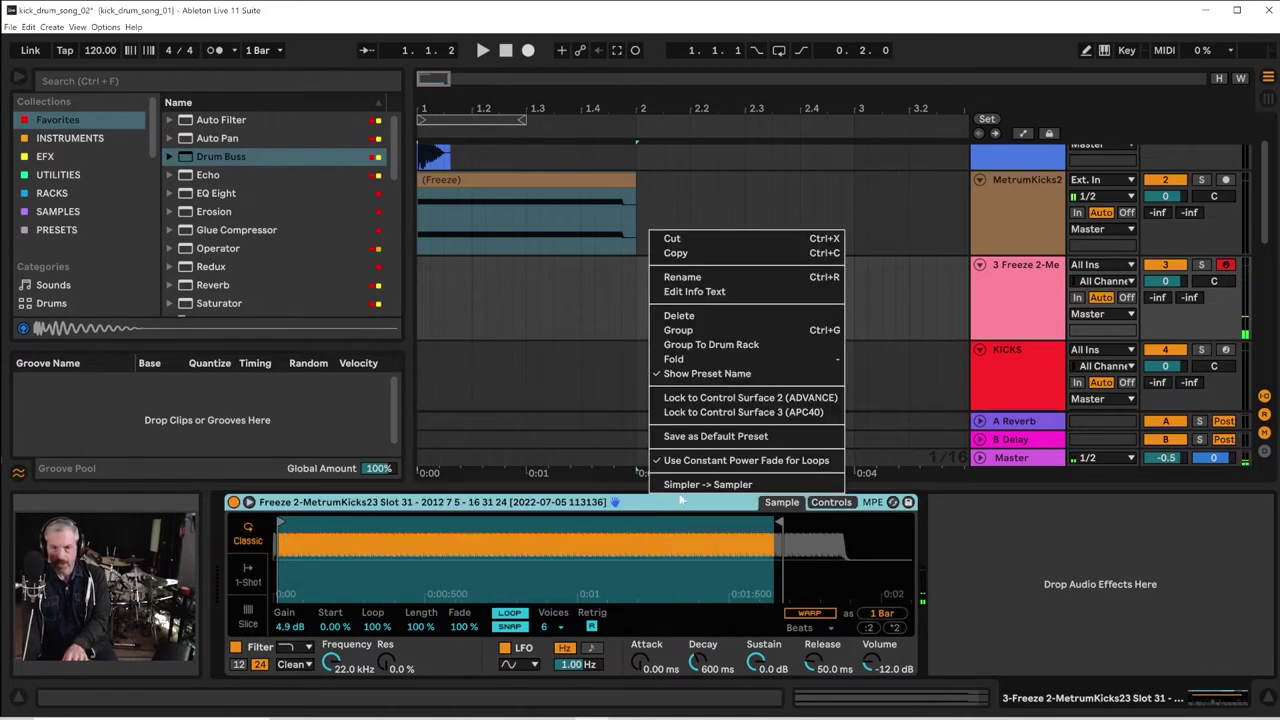
click(685, 489)
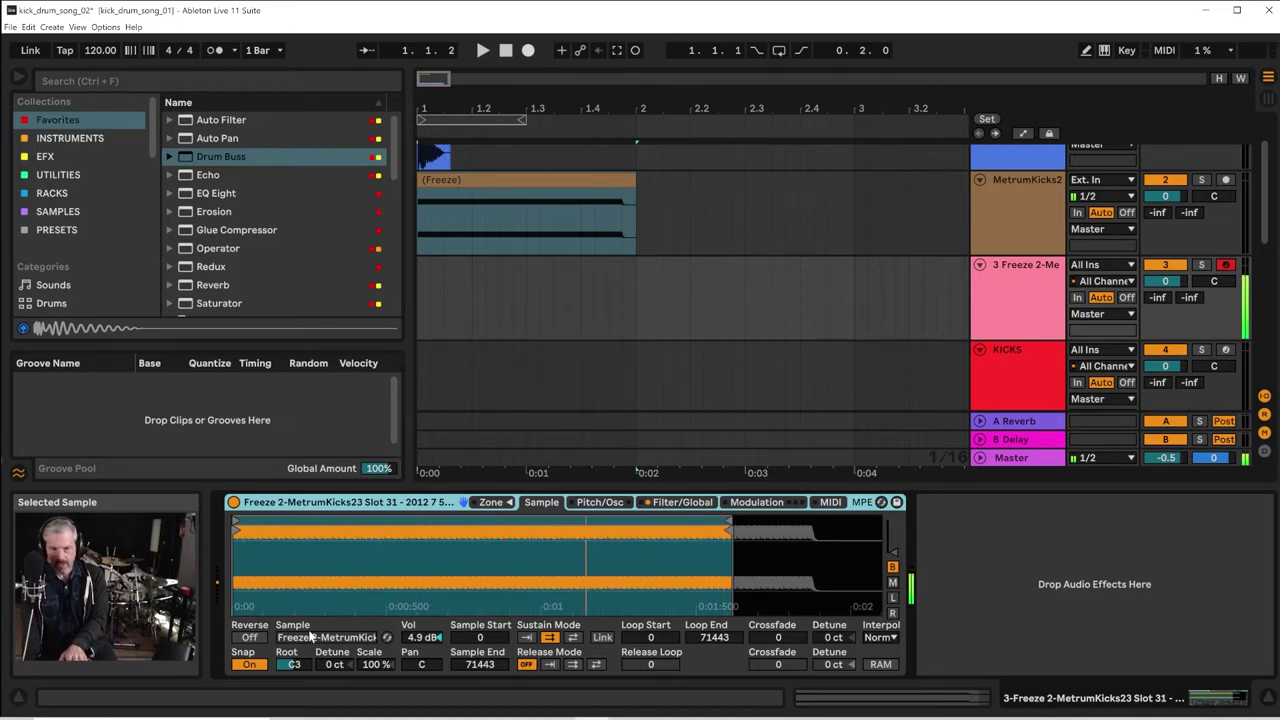
click(592, 506)
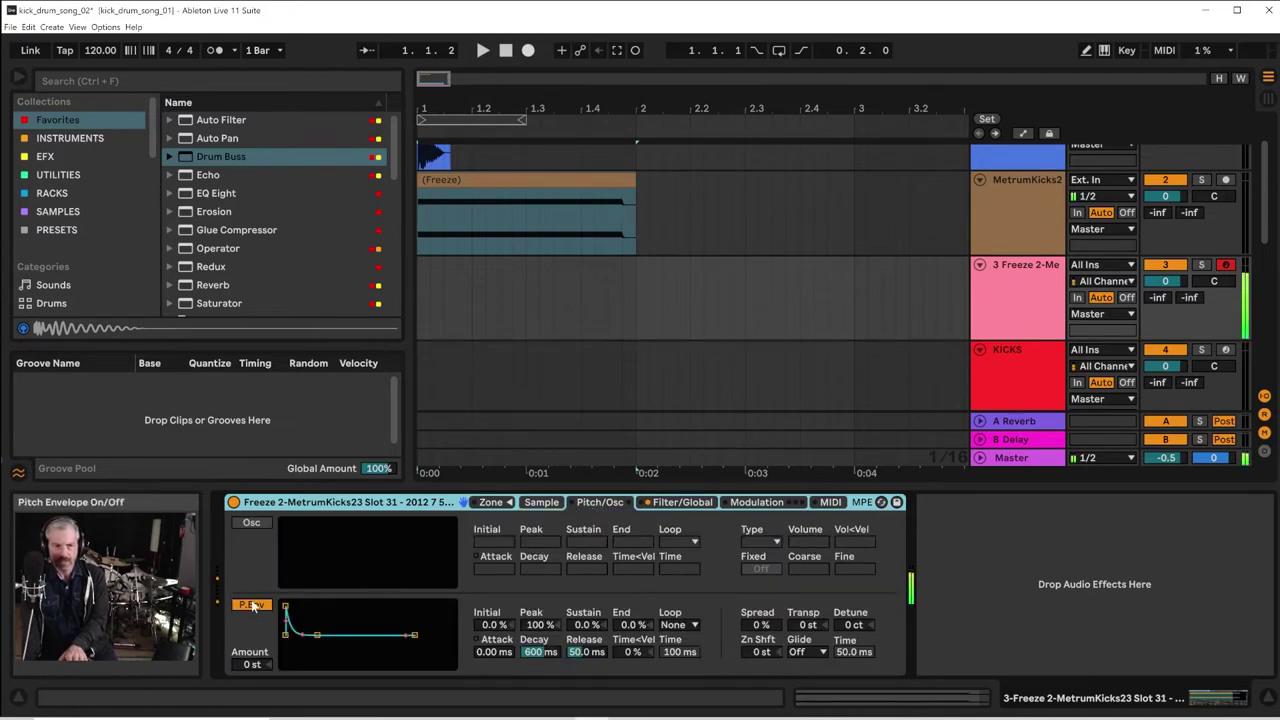
drag(254, 664, 254, 640)
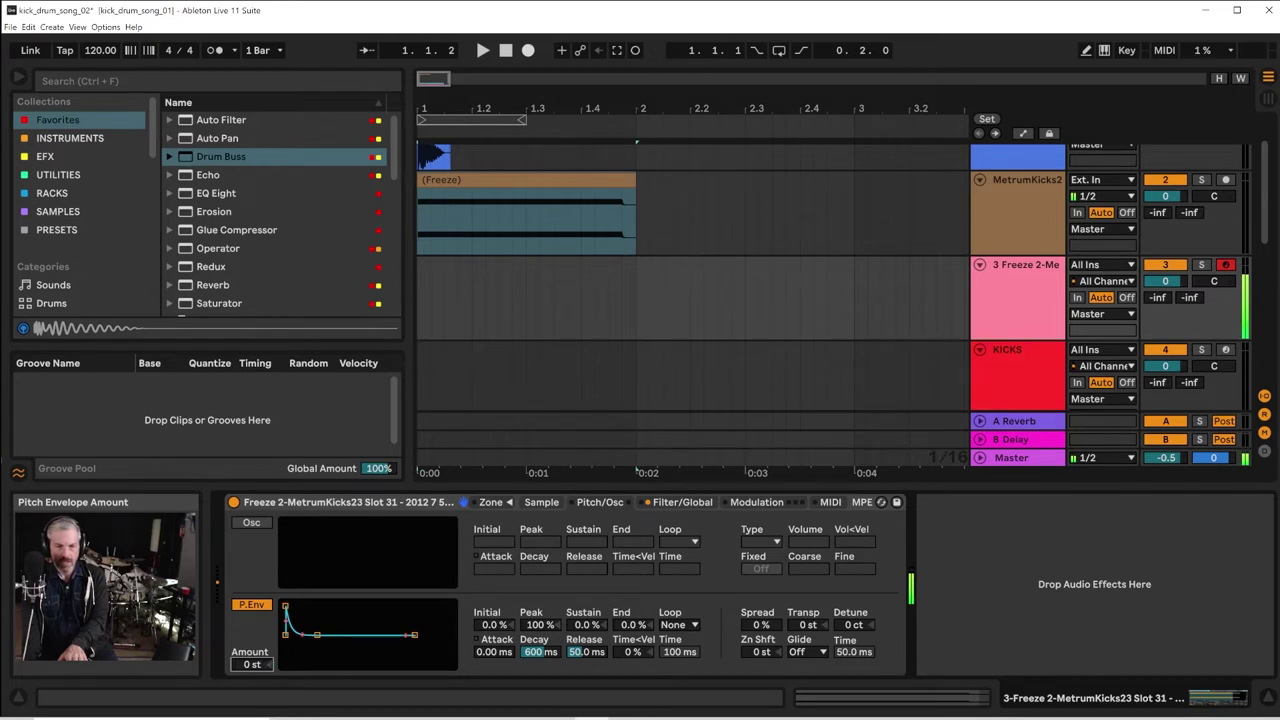
click(246, 607)
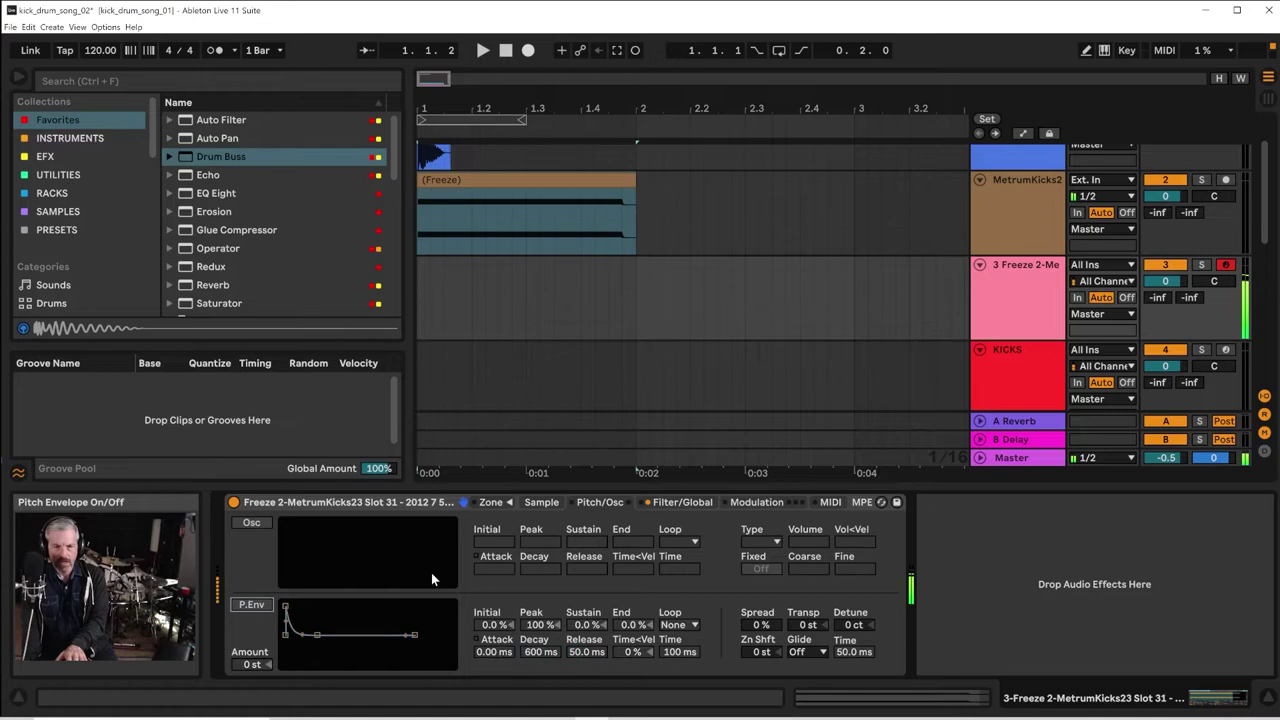
Set Sampler's low-pass filter to 7.33 kHz, 30% resonance, MS2 circuit and 1.12 dB drive, and enable the Soft shaper at amount 6.00
click(676, 502)
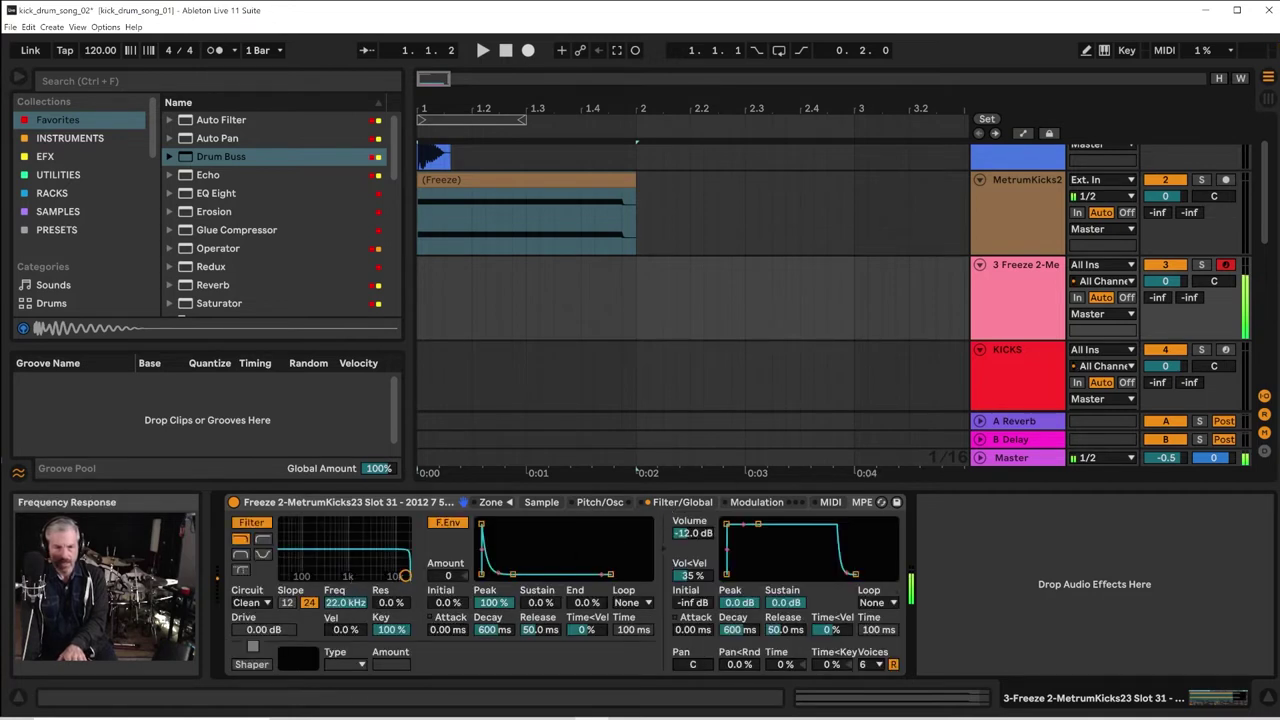
drag(405, 576, 385, 563)
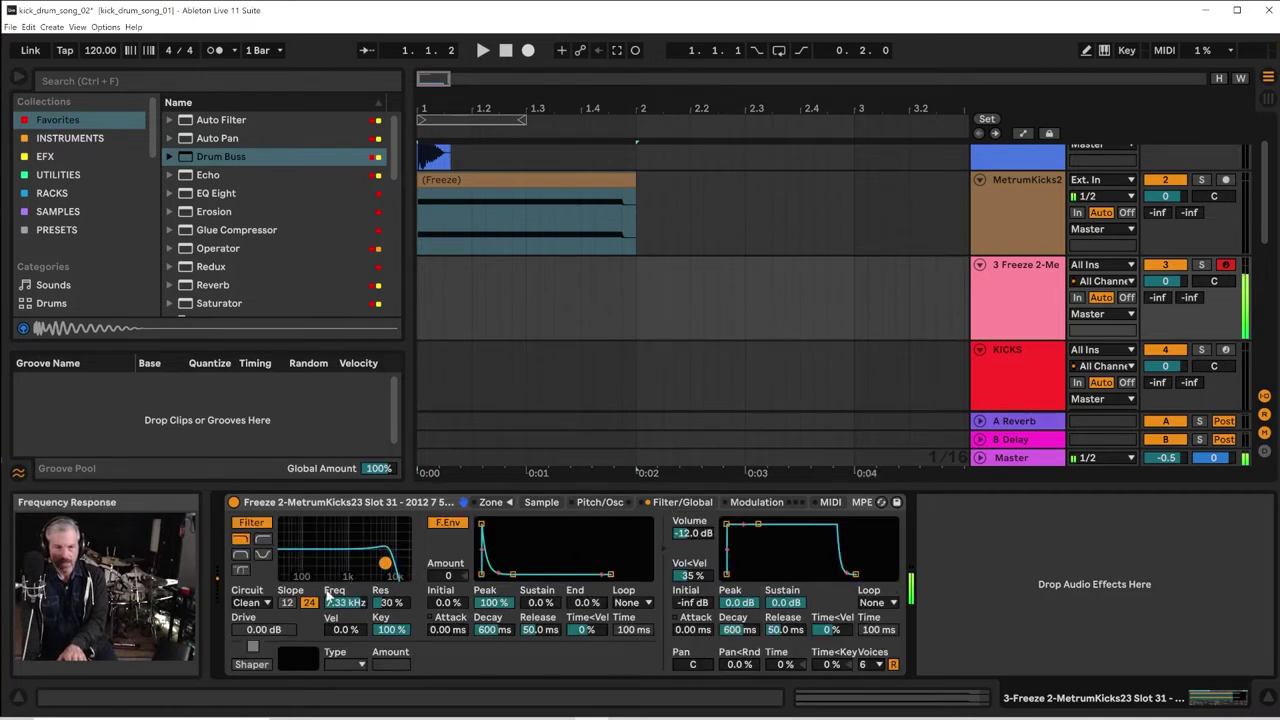
click(252, 603)
click(250, 636)
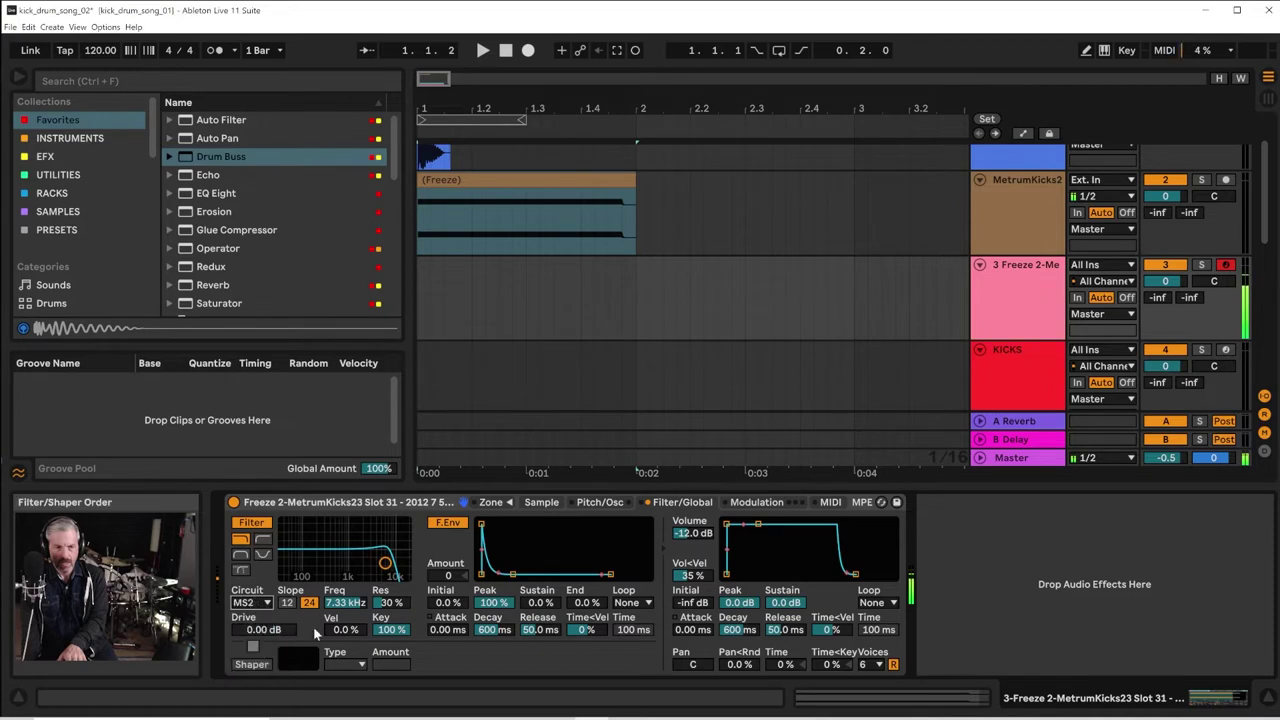
drag(264, 629, 264, 620)
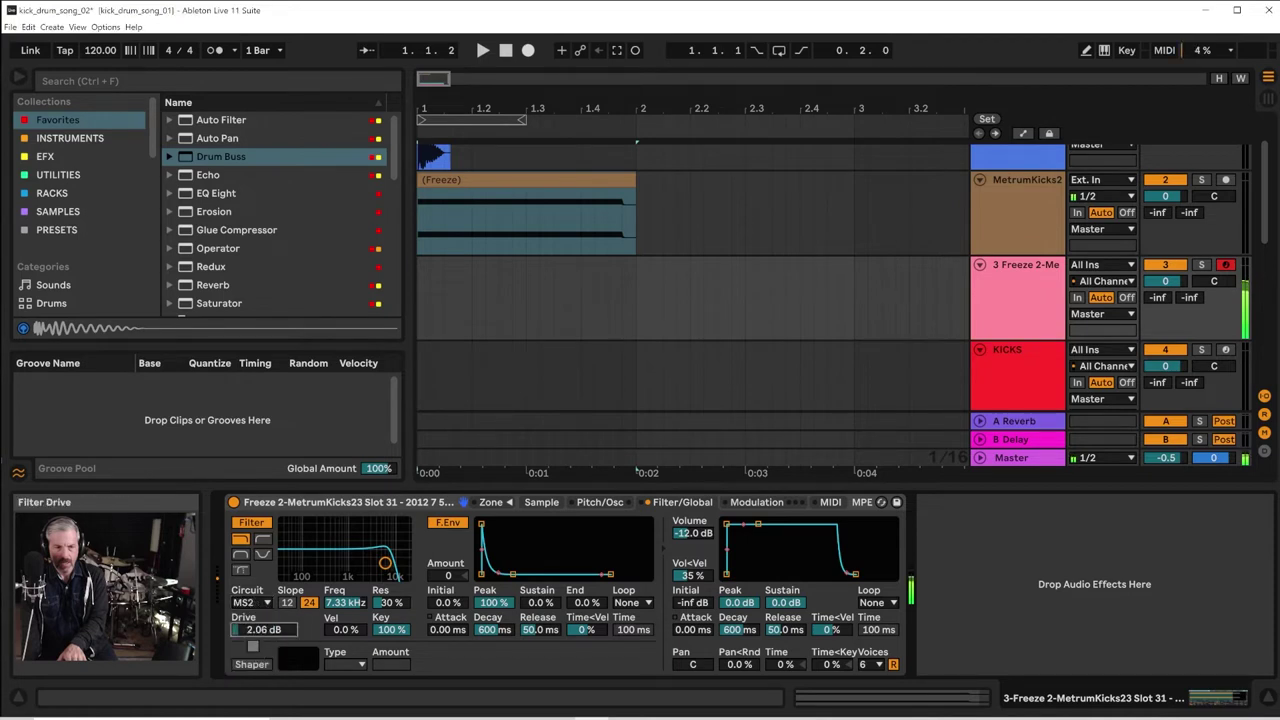
click(252, 664)
mouse_move(387, 670)
mouse_down()
mouse_move(387, 630)
mouse_move(385, 658)
mouse_up()
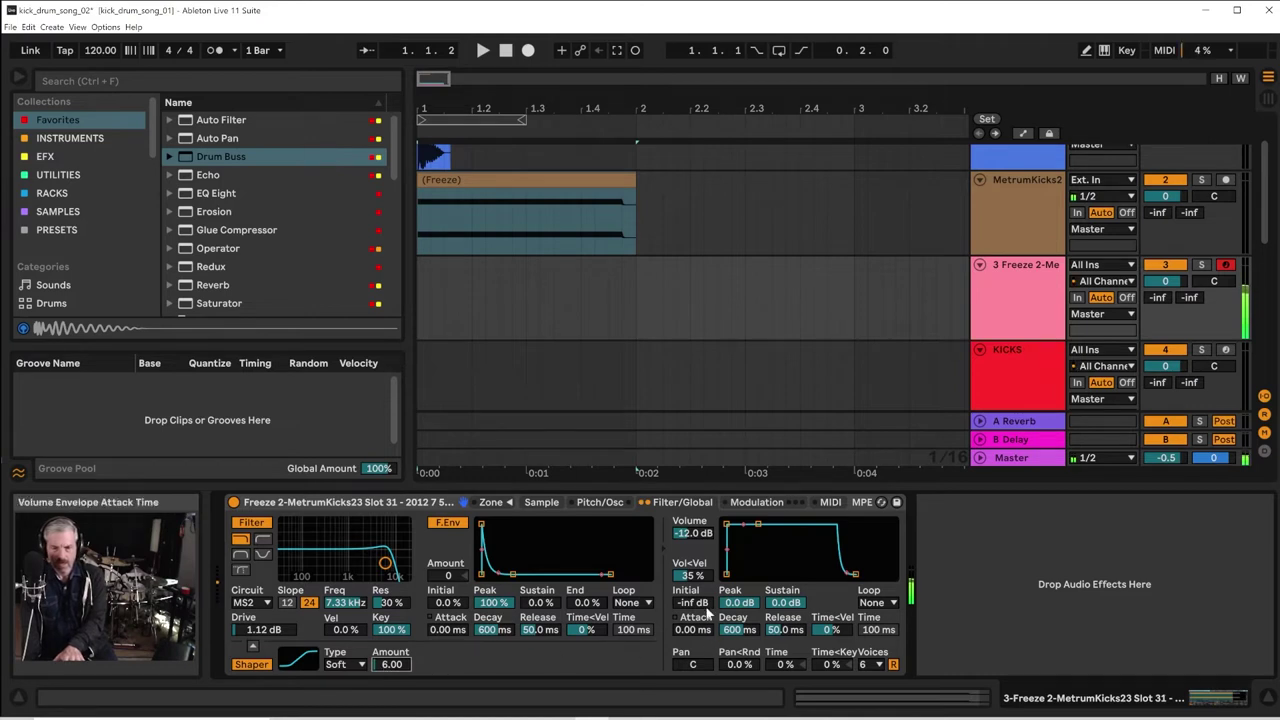
Set Sampler's volume envelope to 708 ms decay and -13 dB sustain, and its global volume to -10.1 dB
drag(693, 533, 758, 540)
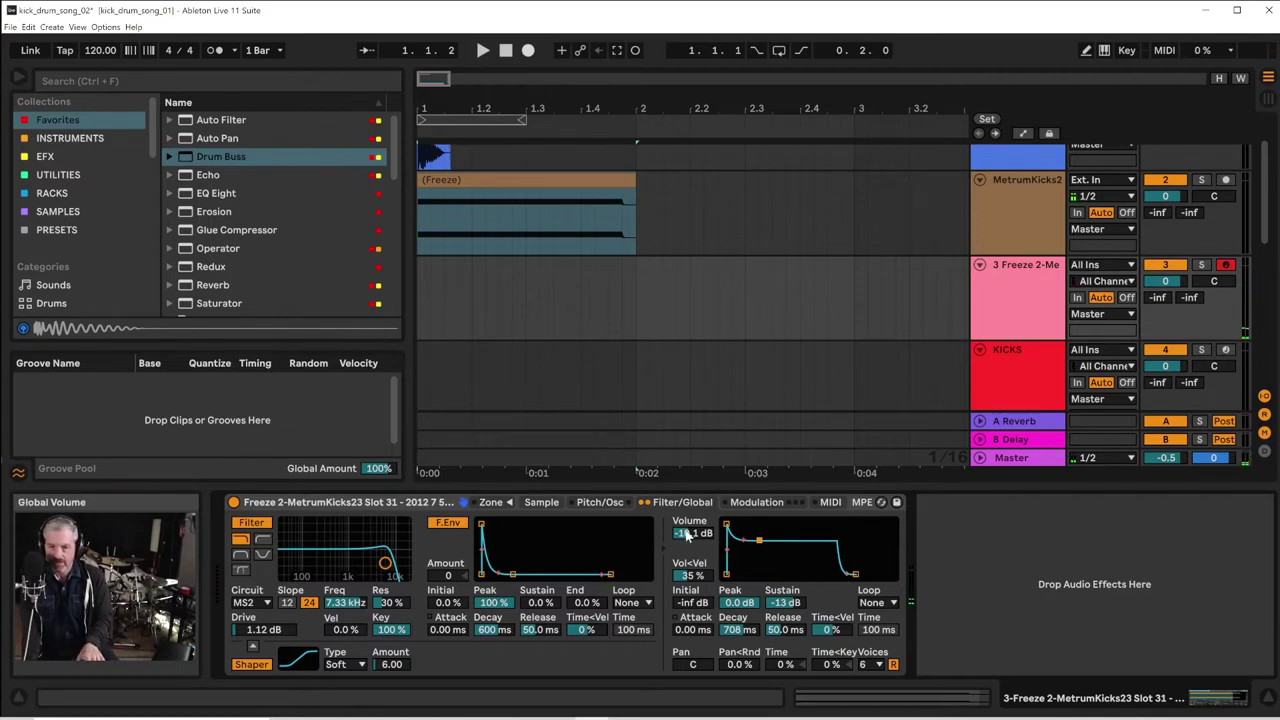
drag(692, 533, 692, 522)
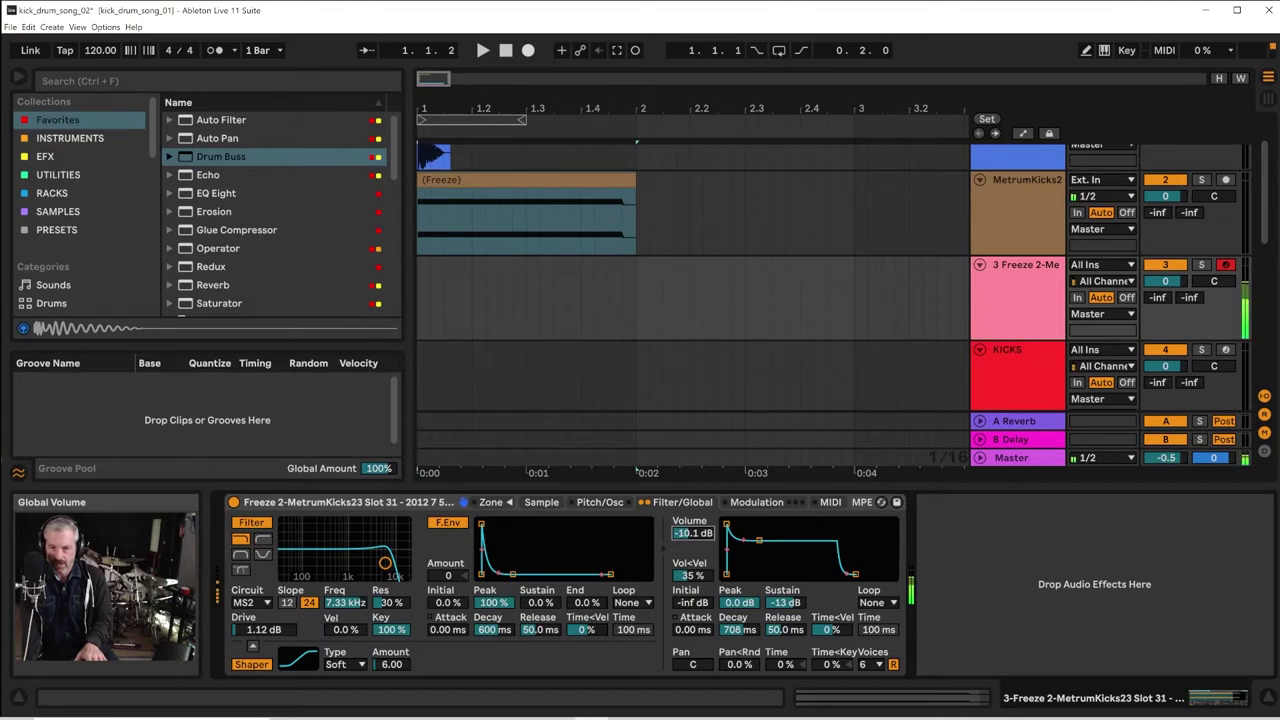
Add a Glue Compressor after Sampler with 2.22 dB of makeup gain
click(250, 231)
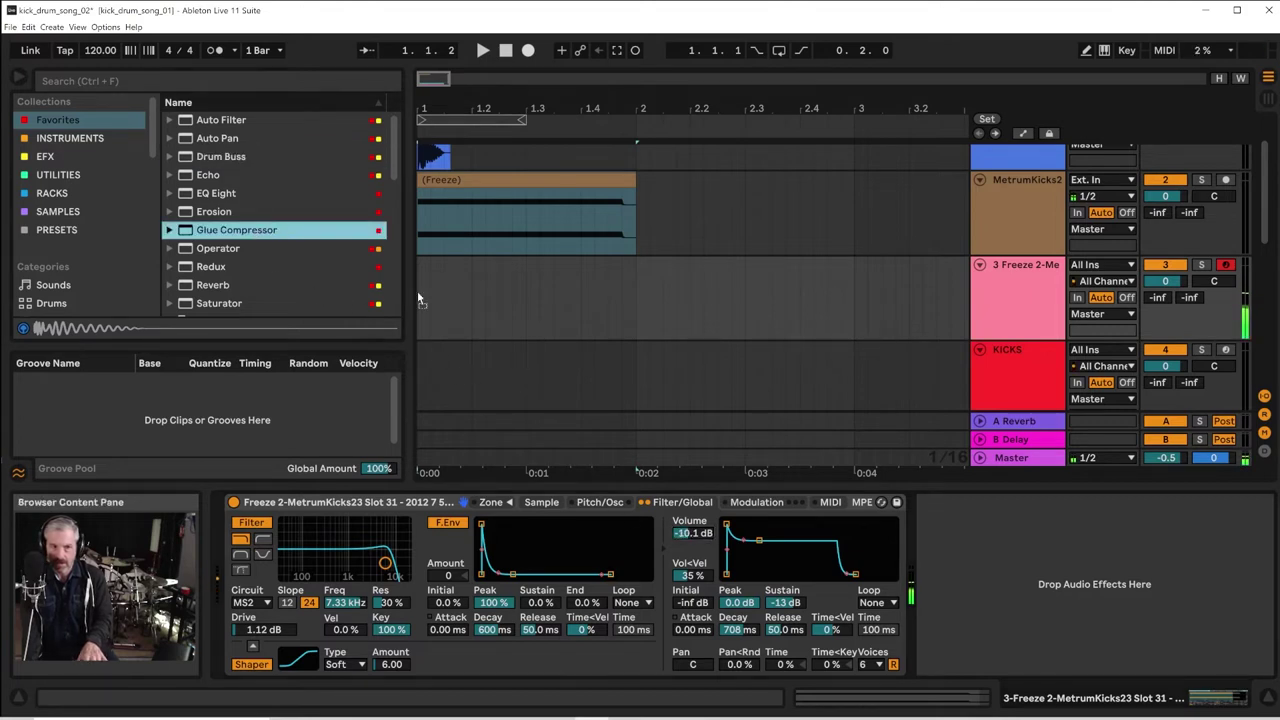
drag(1060, 549, 1057, 572)
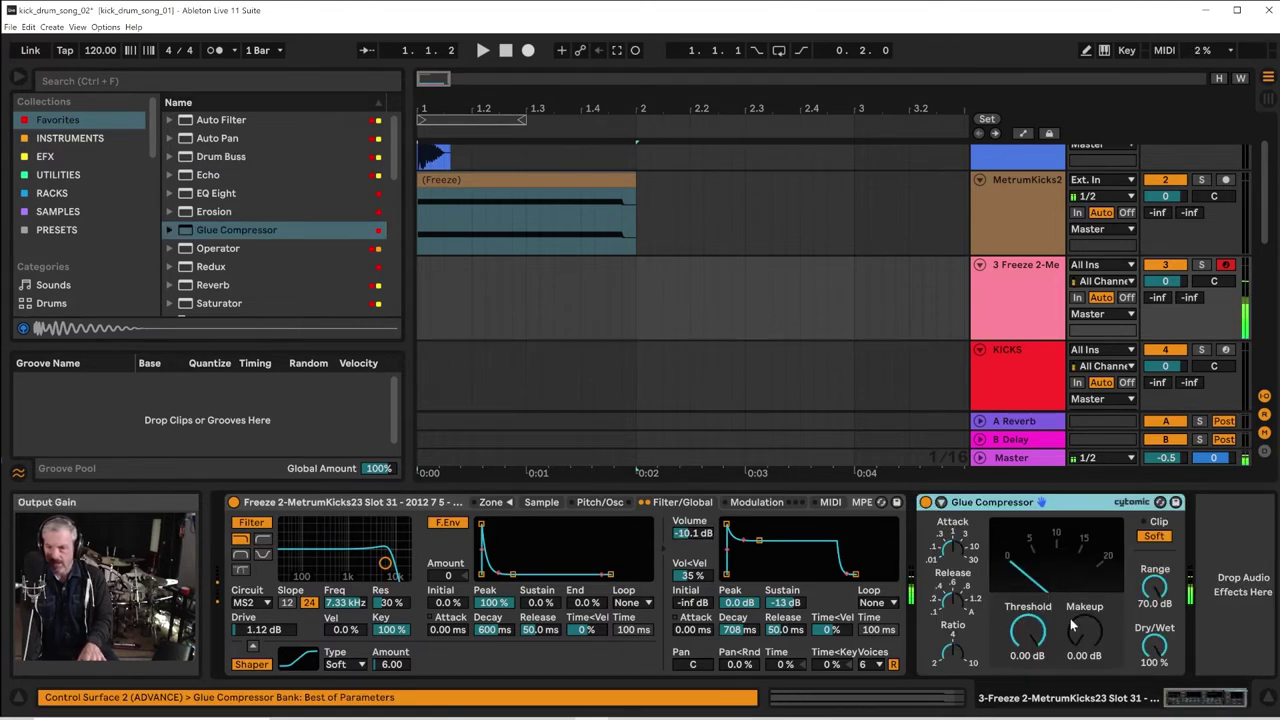
drag(1084, 630, 1084, 622)
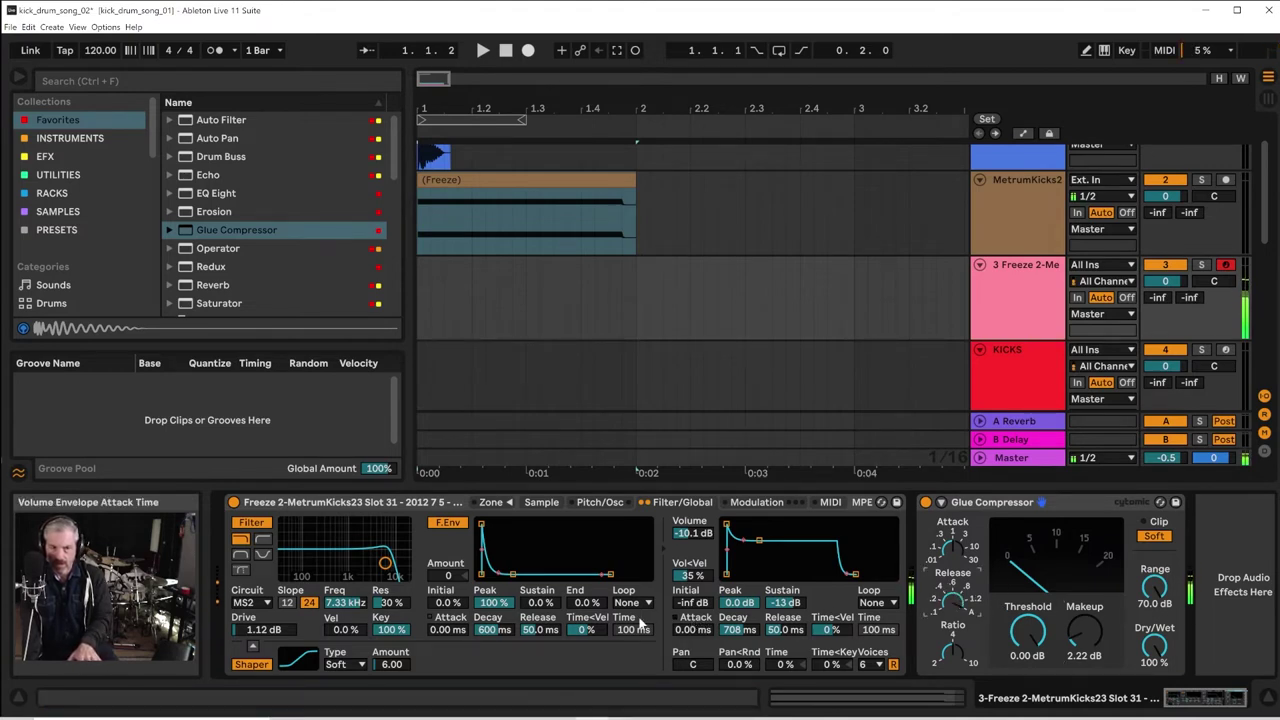
Find Chorus-Ensemble among the audio effects and add it after the Glue Compressor
click(258, 228)
scroll(258, 241, down, 3)
scroll(254, 258, up, 3)
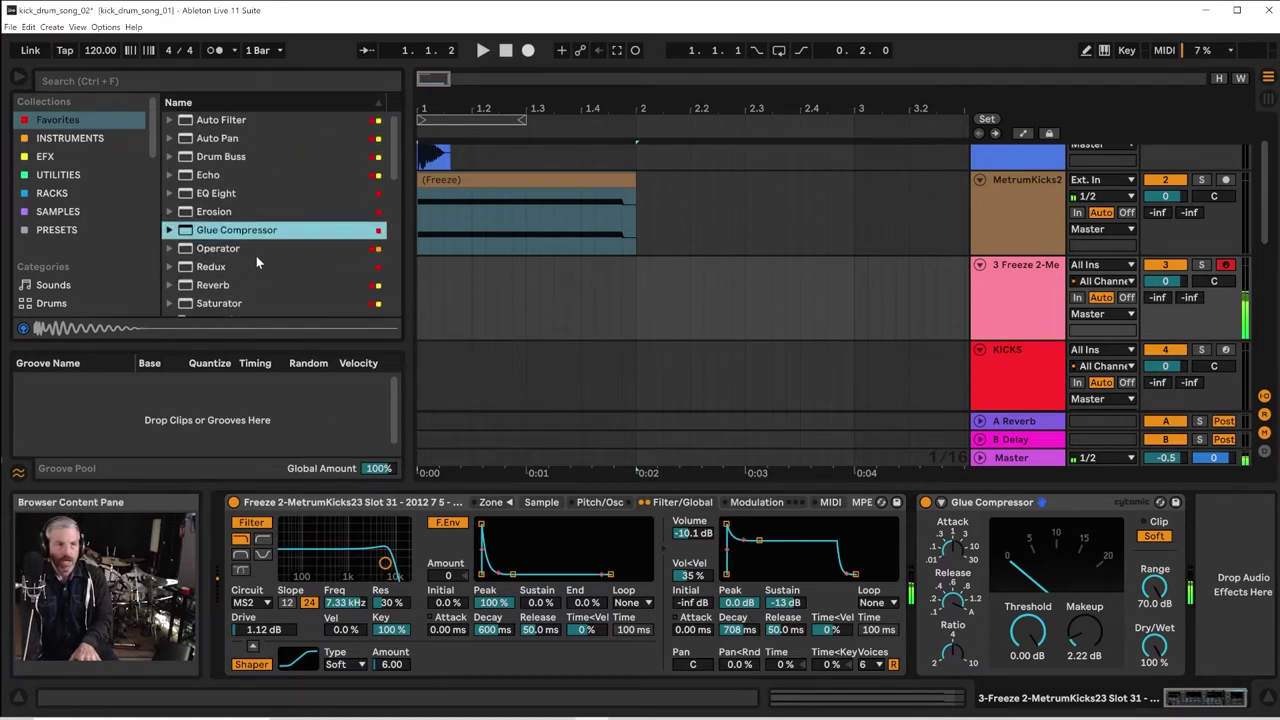
scroll(62, 285, down, 3)
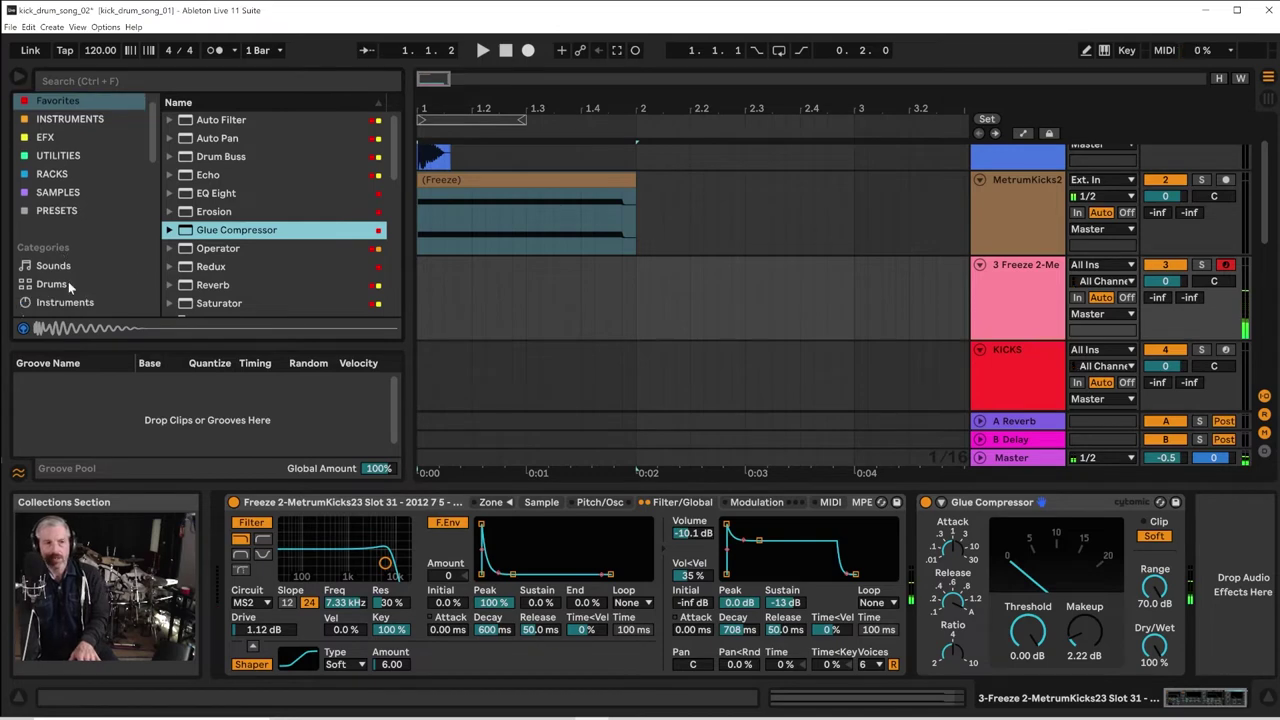
click(67, 186)
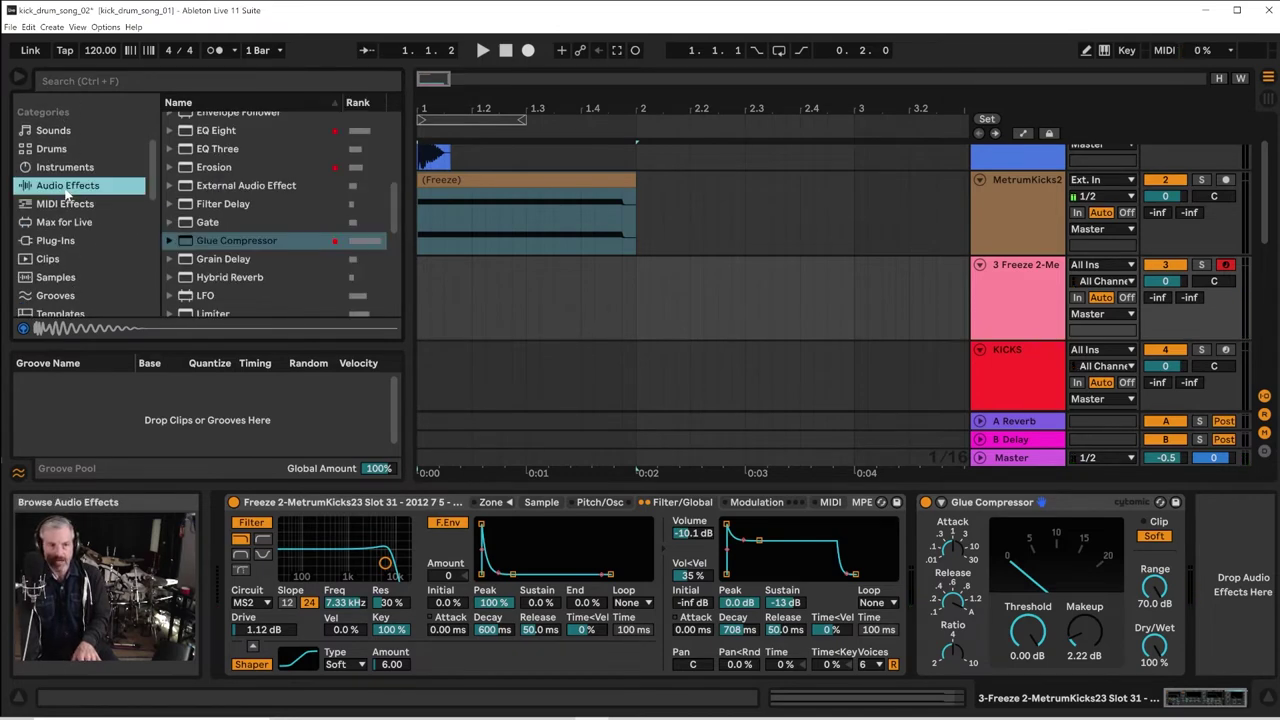
scroll(195, 236, down, 4)
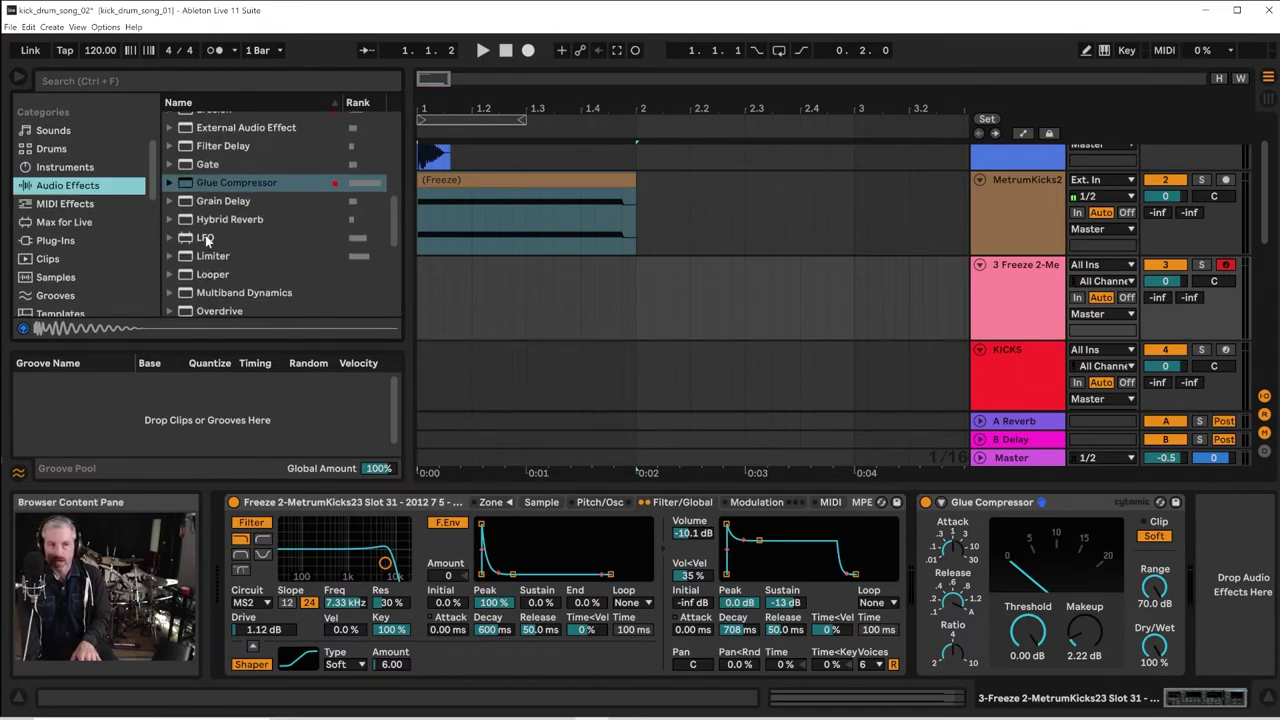
scroll(267, 222, up, 5)
scroll(280, 222, up, 4)
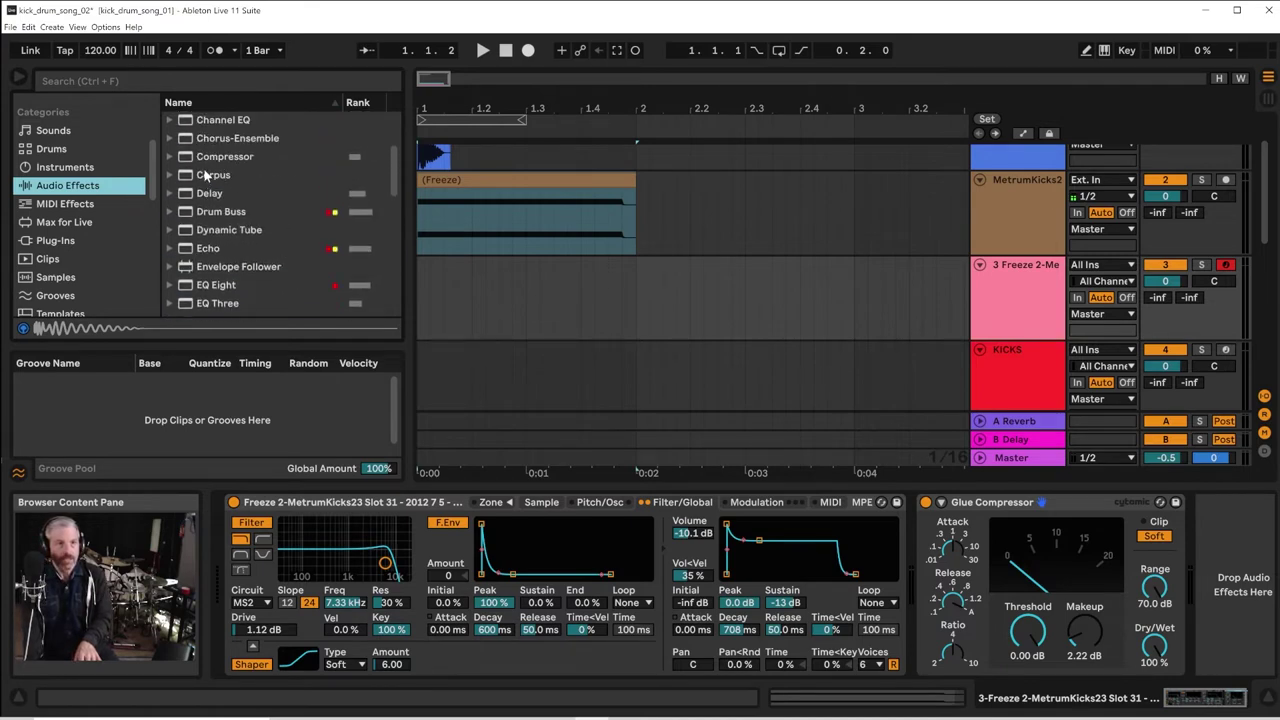
drag(224, 142, 387, 200)
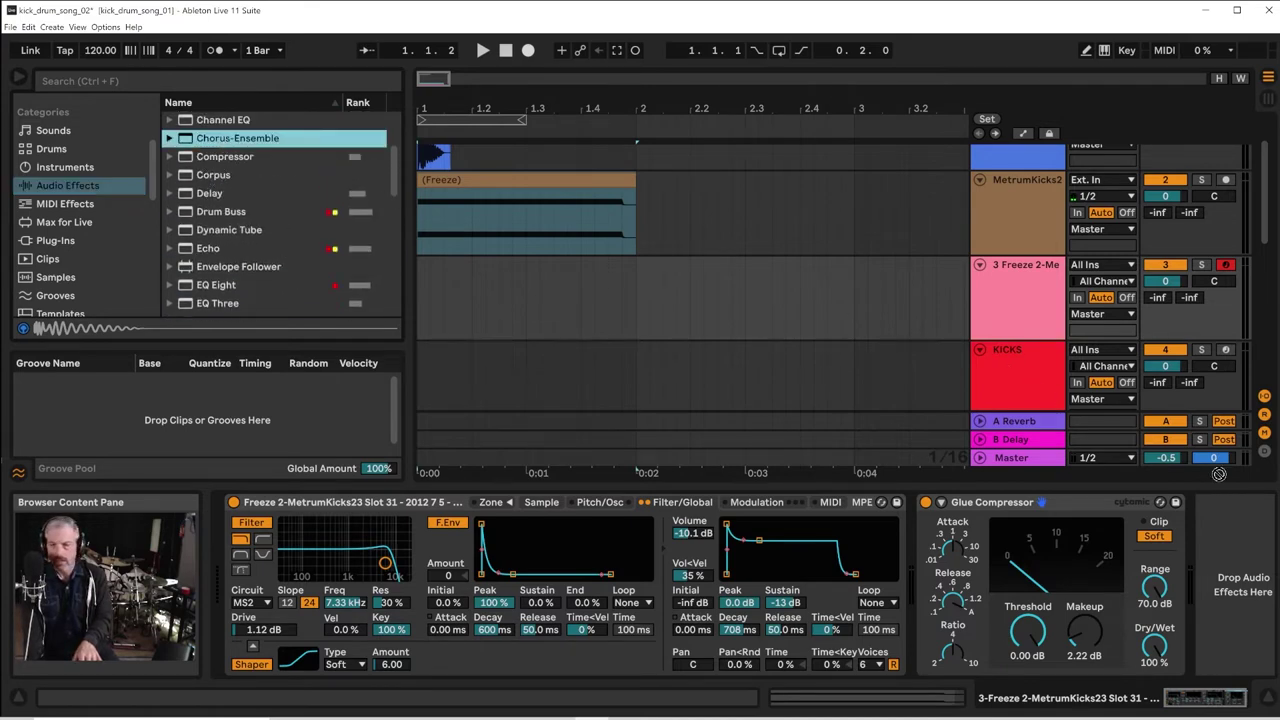
drag(1219, 474, 1228, 530)
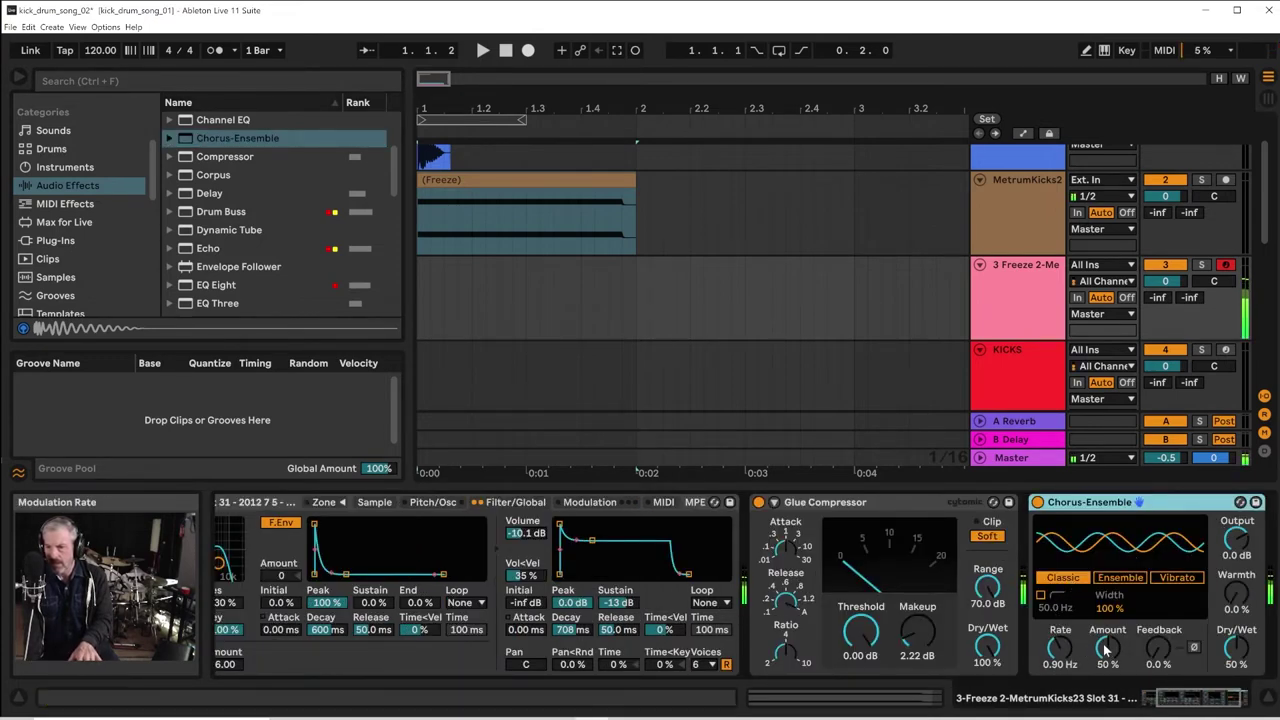
Set Chorus-Ensemble's amount to 25%, feedback to 31%, dry/wet to 37% and warmth to 3.7%
drag(1107, 648, 1147, 634)
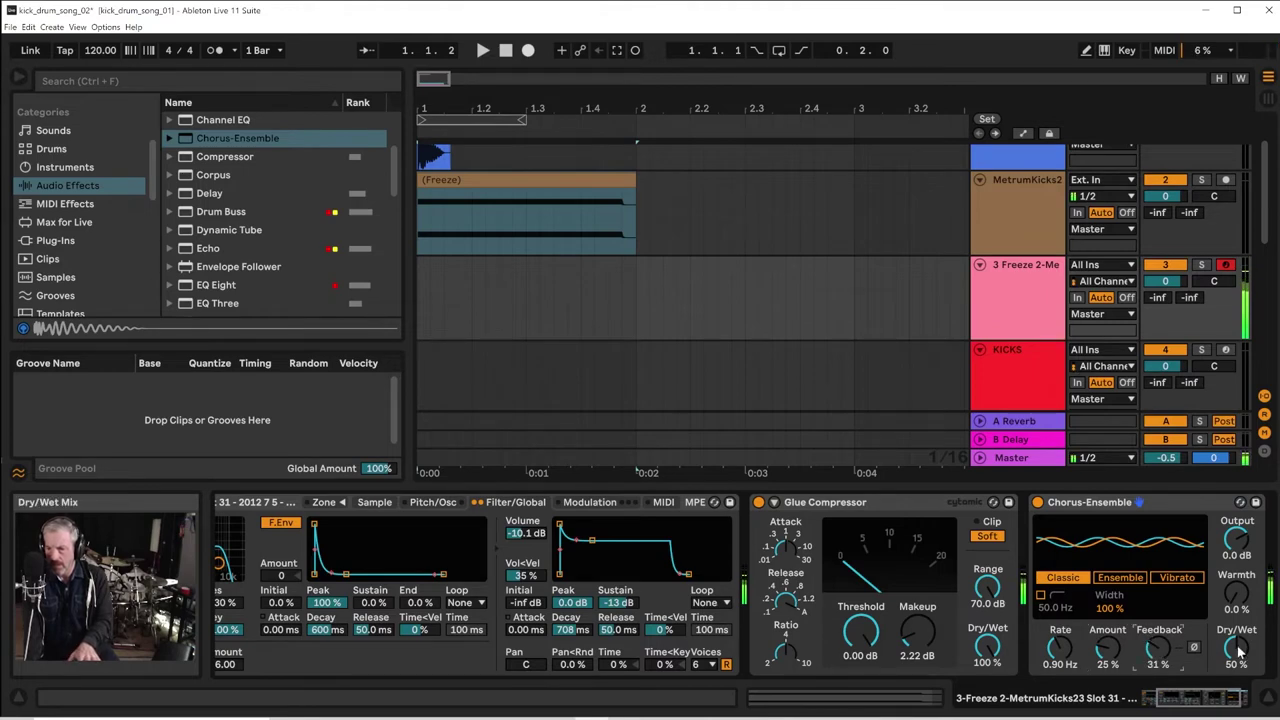
drag(1238, 650, 1238, 657)
click(1238, 595)
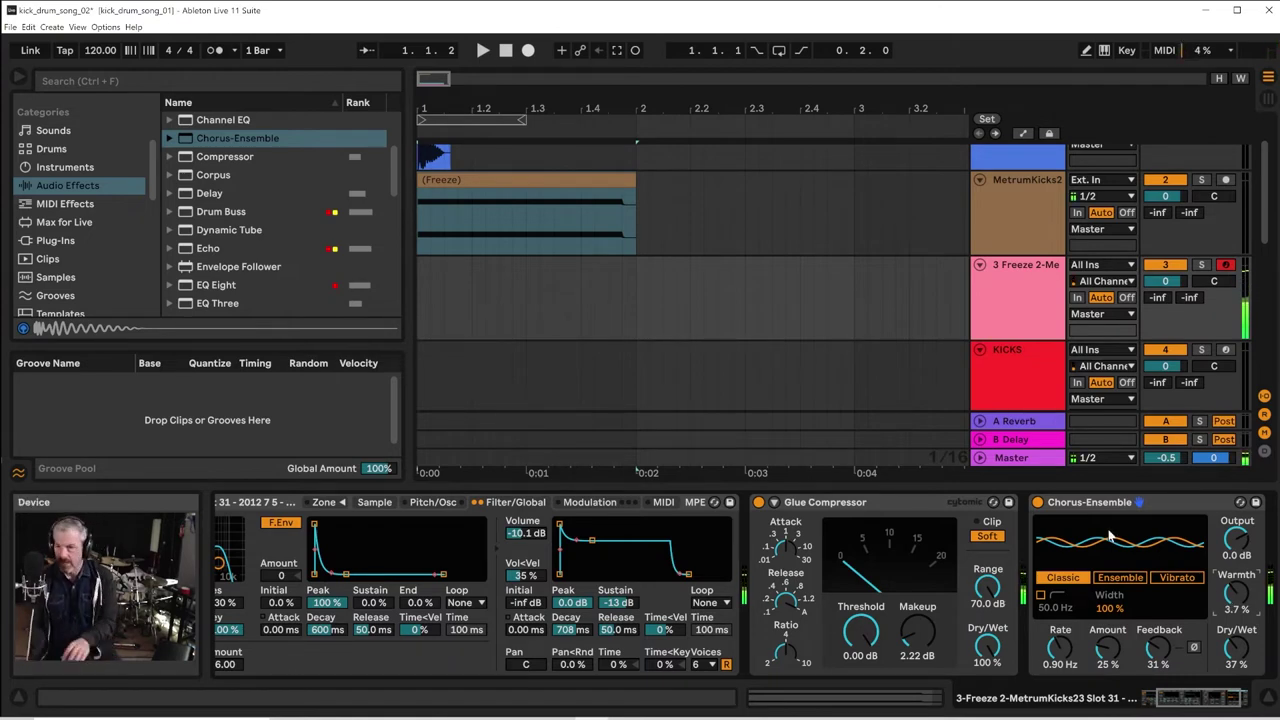
click(1195, 705)
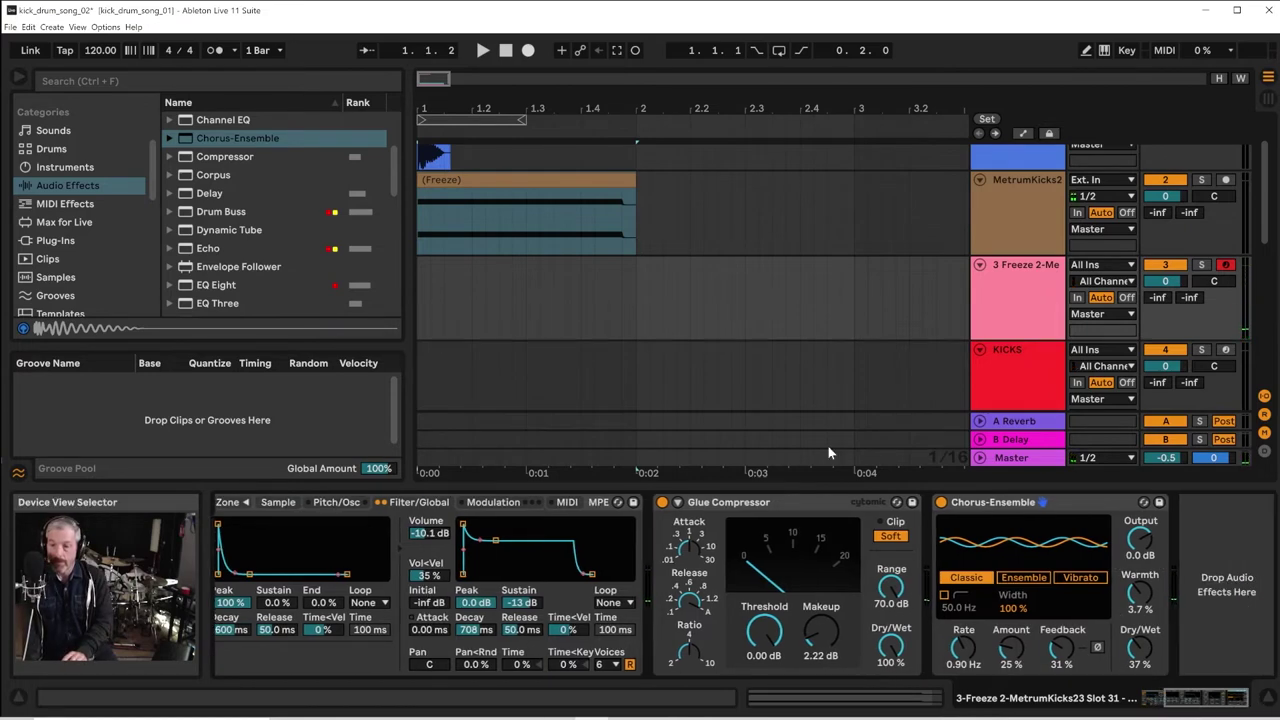
Add a Reverb after Chorus-Ensemble and set its dry/wet to 36% and decay time to 1.84 s
scroll(243, 236, down, 8)
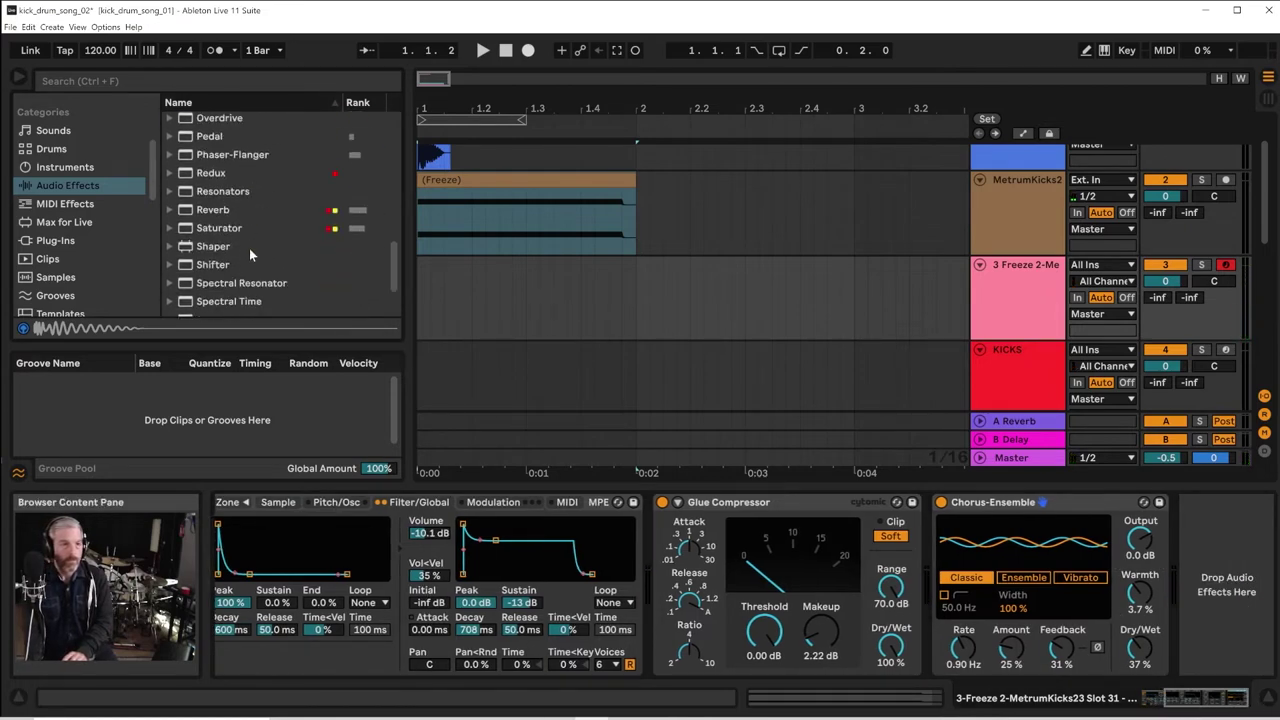
click(227, 210)
drag(1148, 458, 1224, 545)
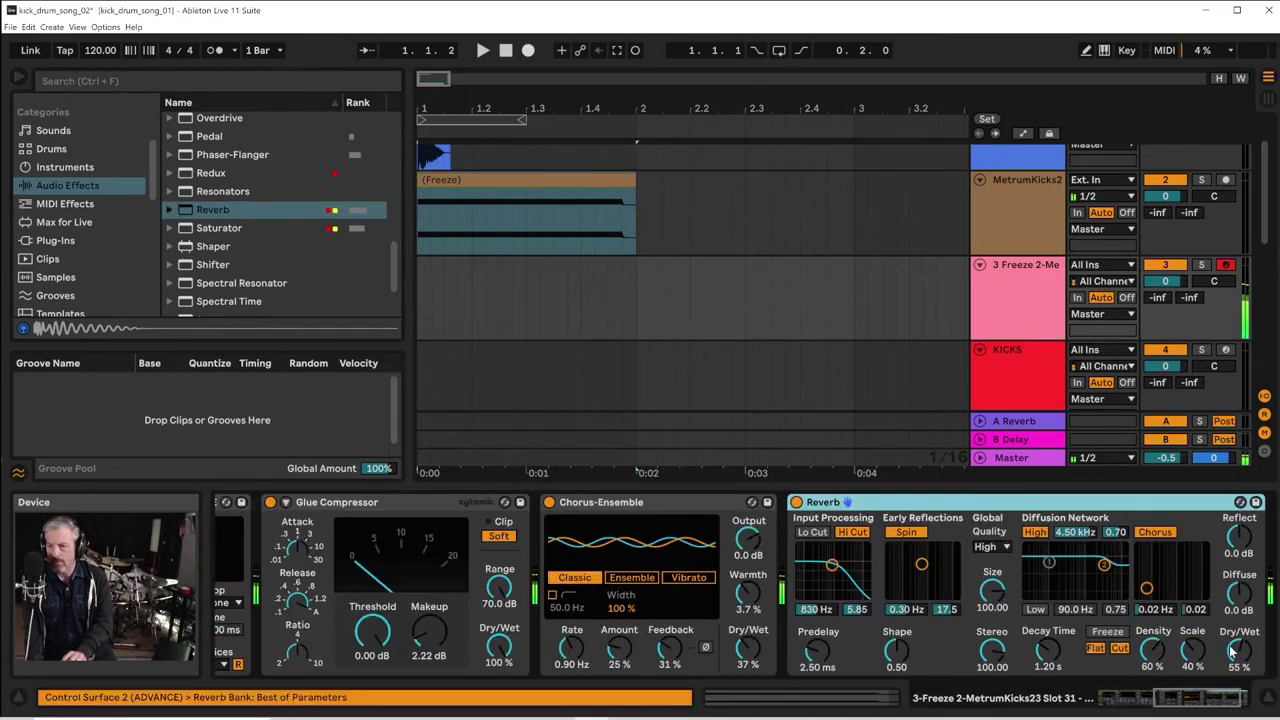
drag(1236, 652, 1236, 680)
drag(1048, 652, 1048, 628)
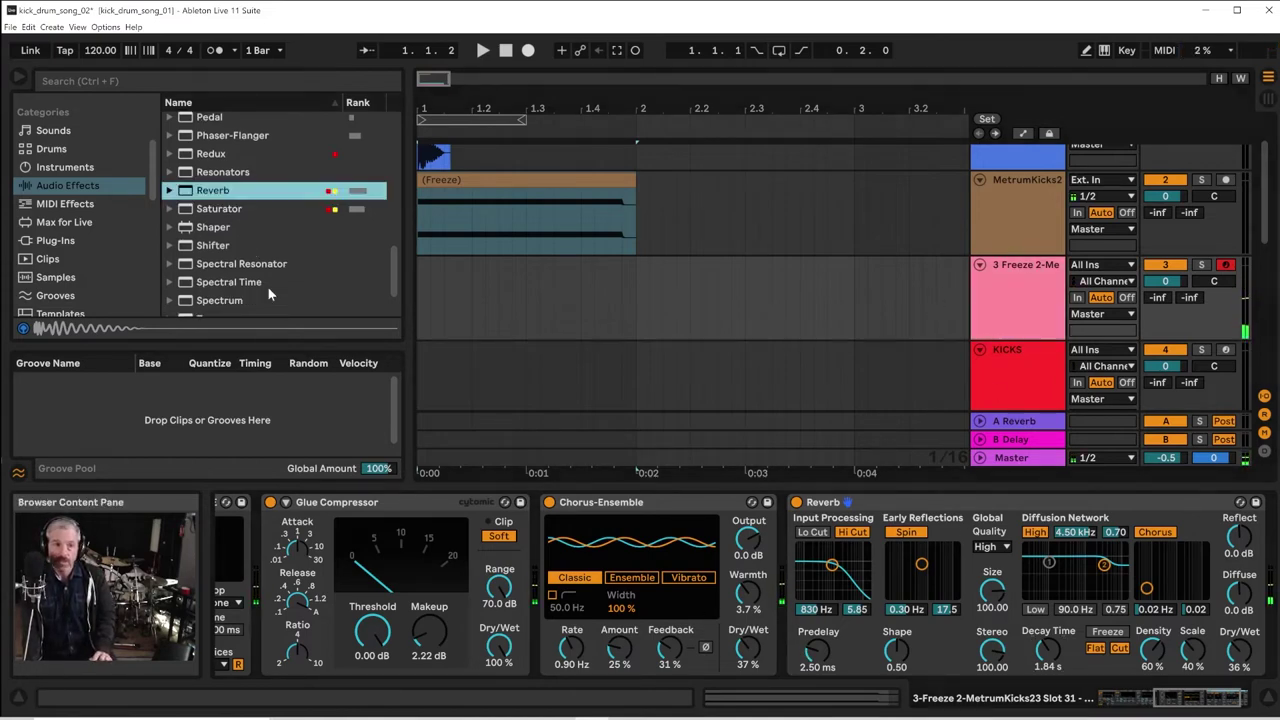
Find Tuner among the audio effects and insert it between Sampler and the Glue Compressor
scroll(268, 287, down, 2)
scroll(270, 290, down, 3)
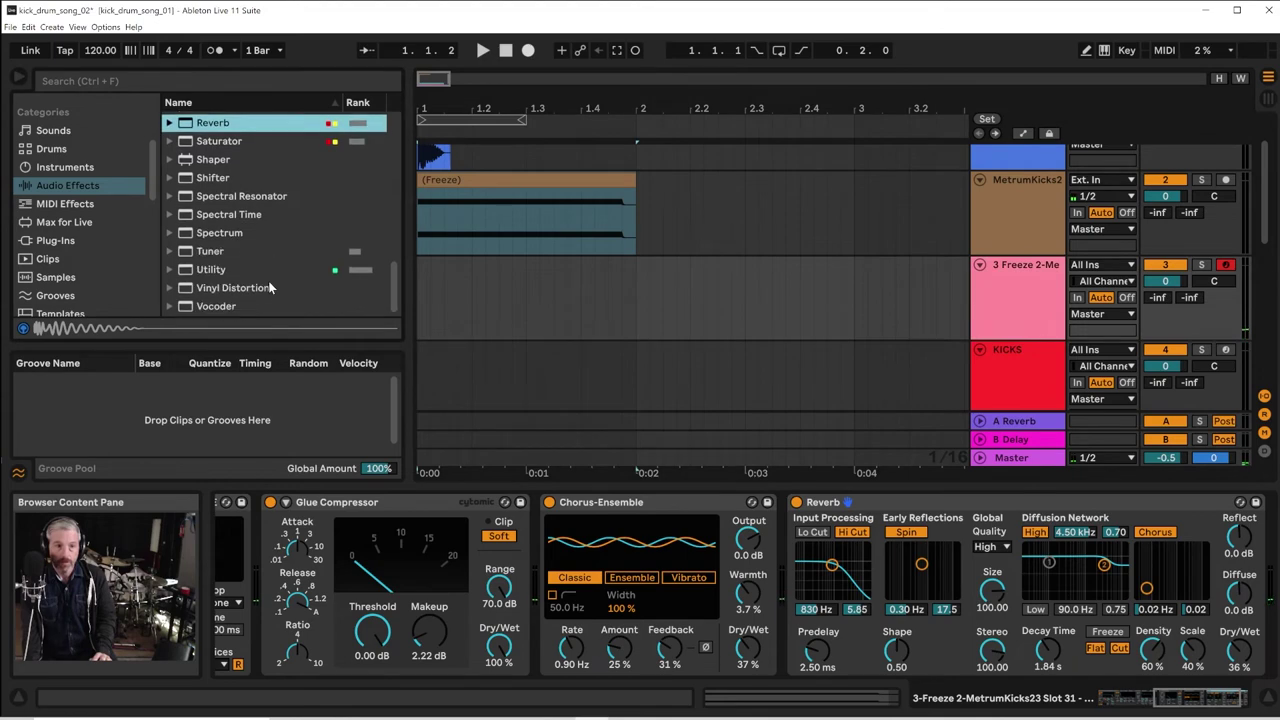
click(211, 255)
mouse_move(224, 258)
mouse_down()
mouse_move(327, 547)
mouse_move(292, 556)
mouse_move(330, 546)
mouse_up()
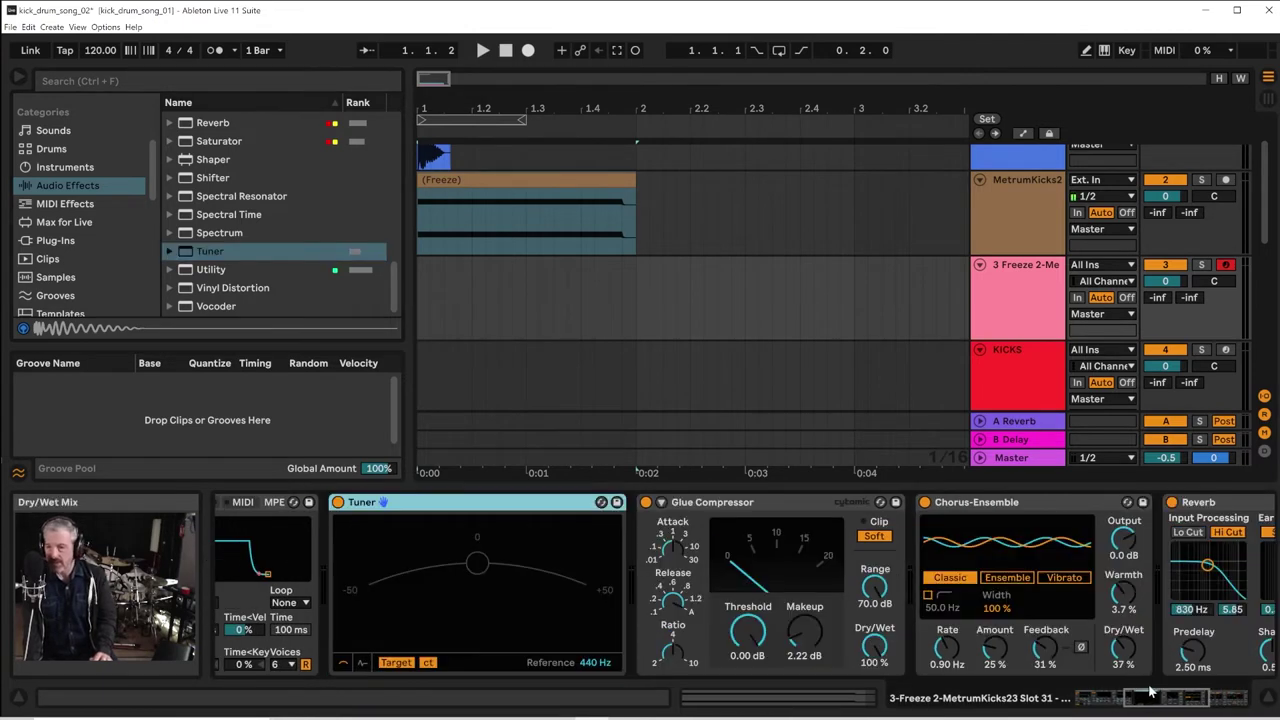
Tune the looped sample to C in Sampler by setting its root key to G2 and detune to -23 ct
drag(1150, 692, 1120, 694)
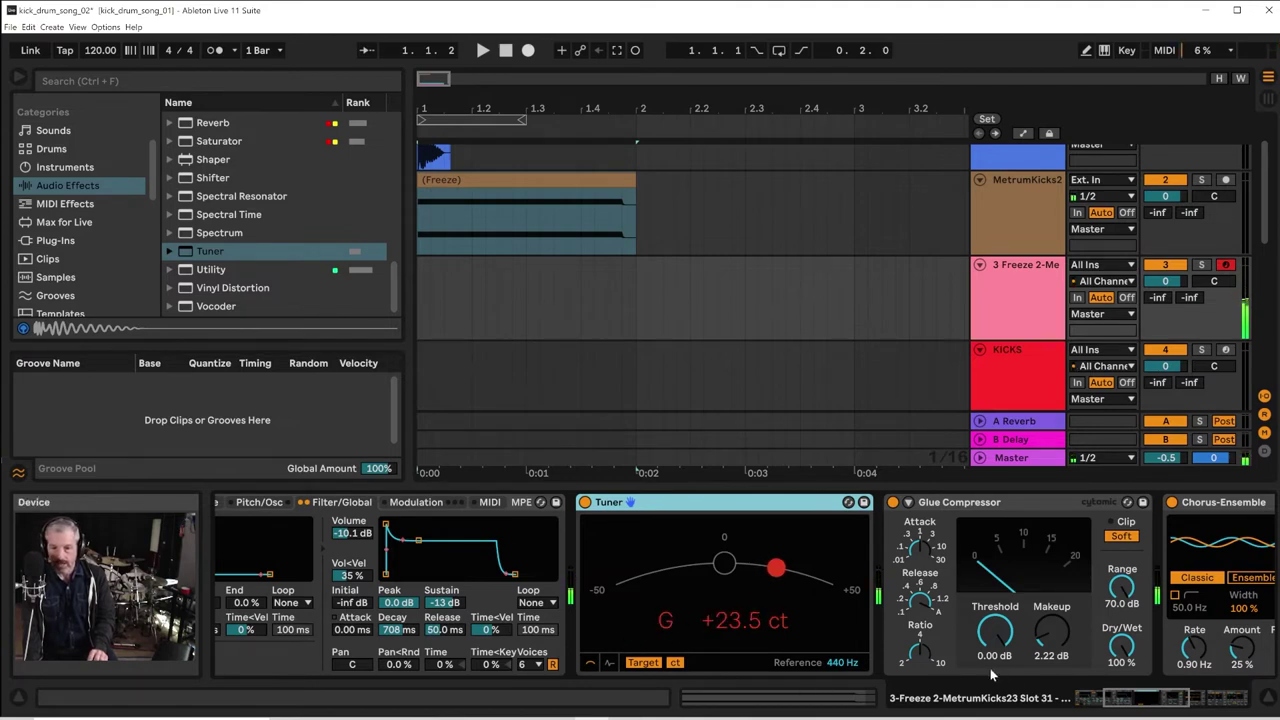
scroll(1093, 697, left, 5)
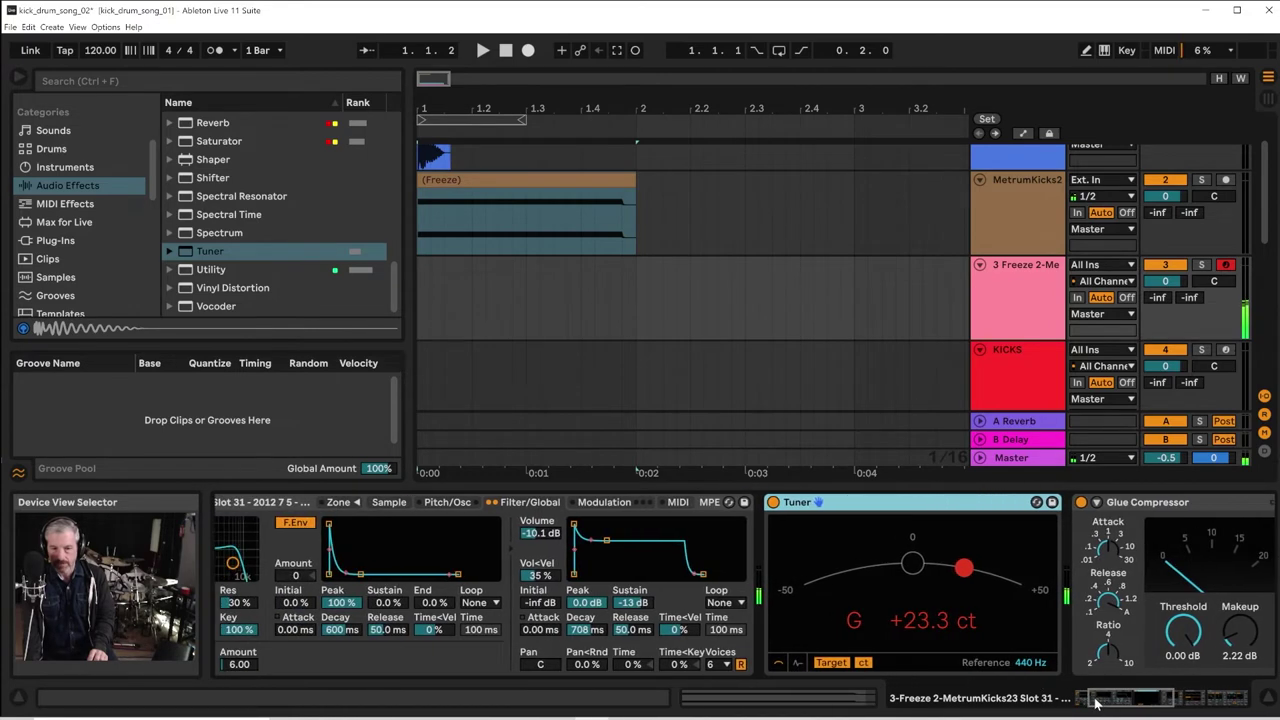
scroll(1090, 699, left, 2)
scroll(1090, 699, left, 2)
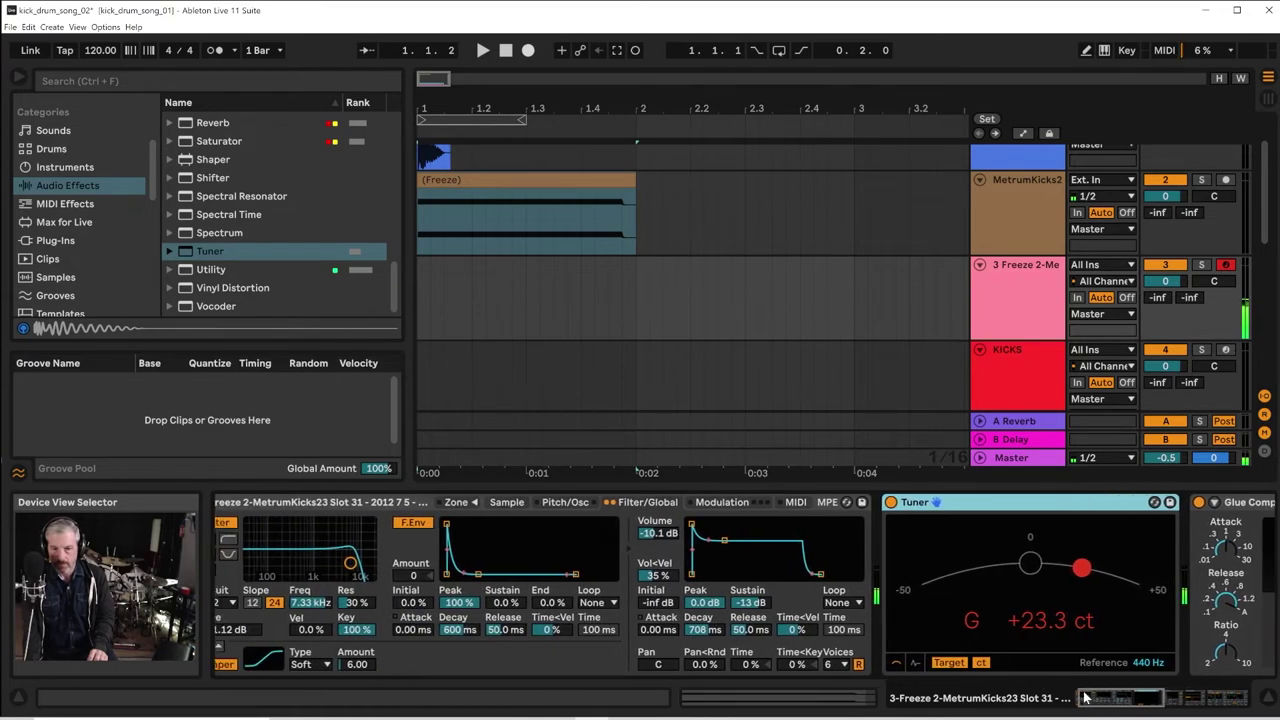
click(541, 502)
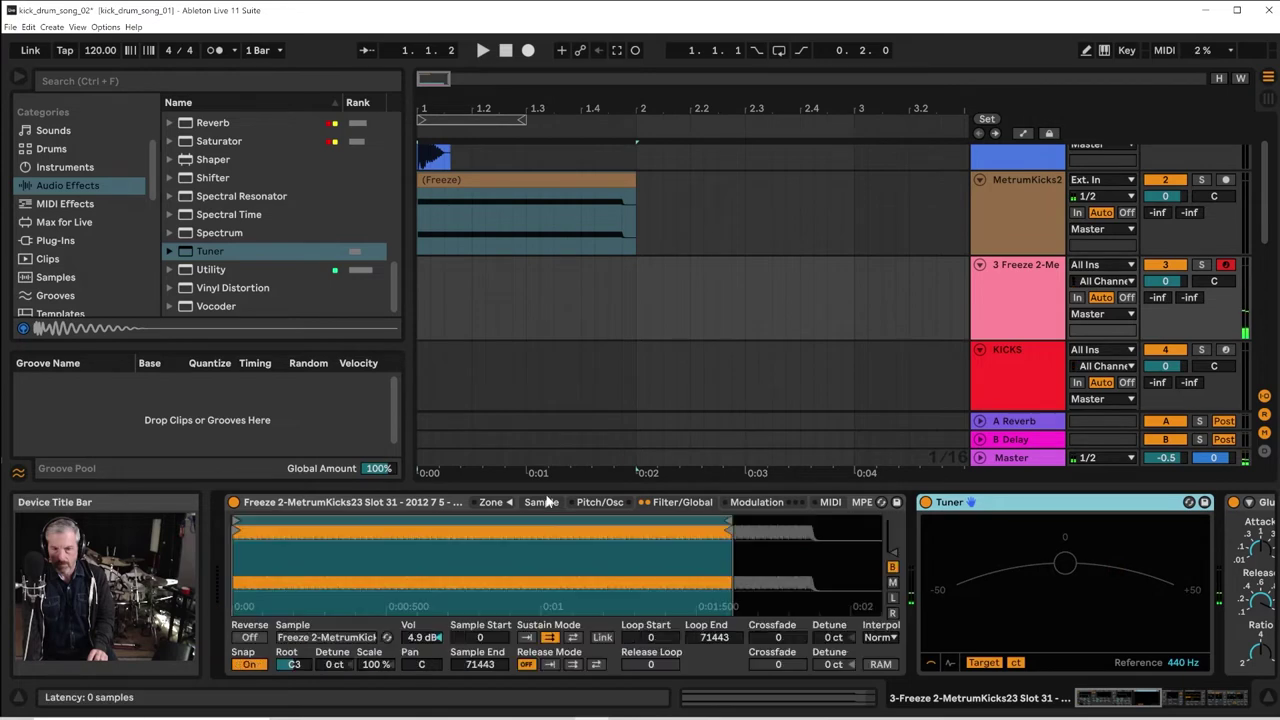
click(293, 666)
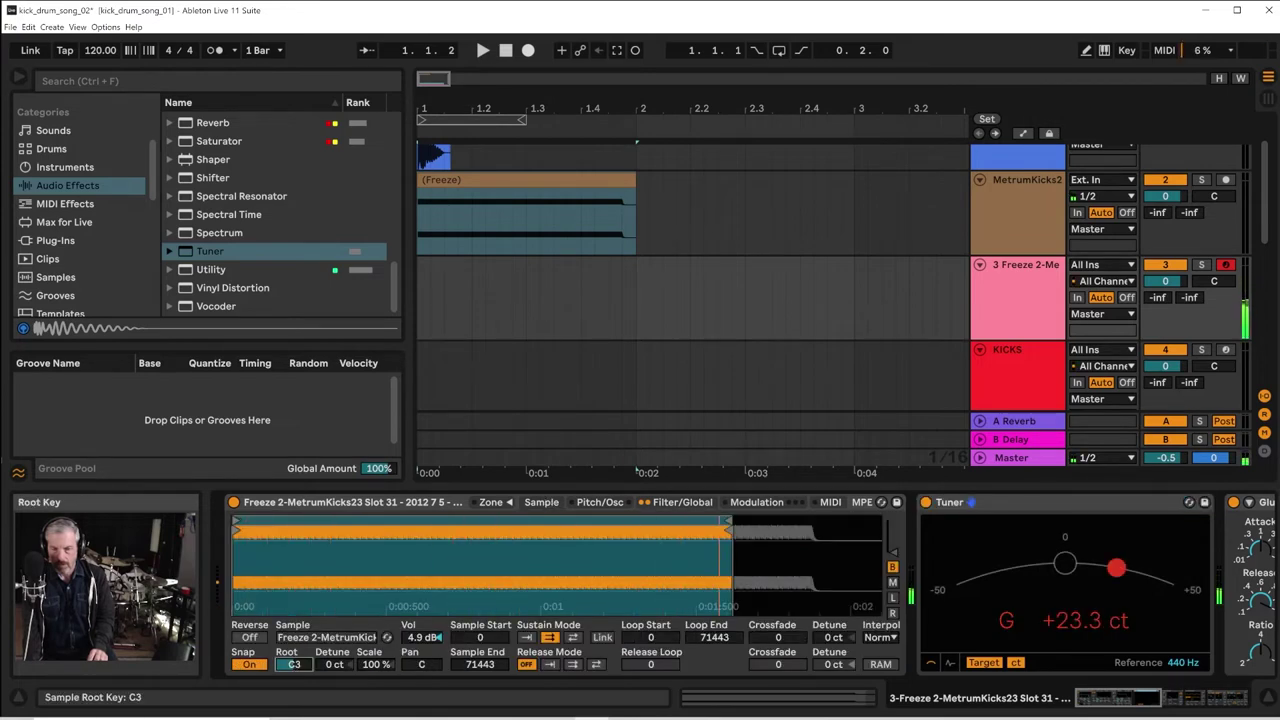
drag(293, 665, 293, 683)
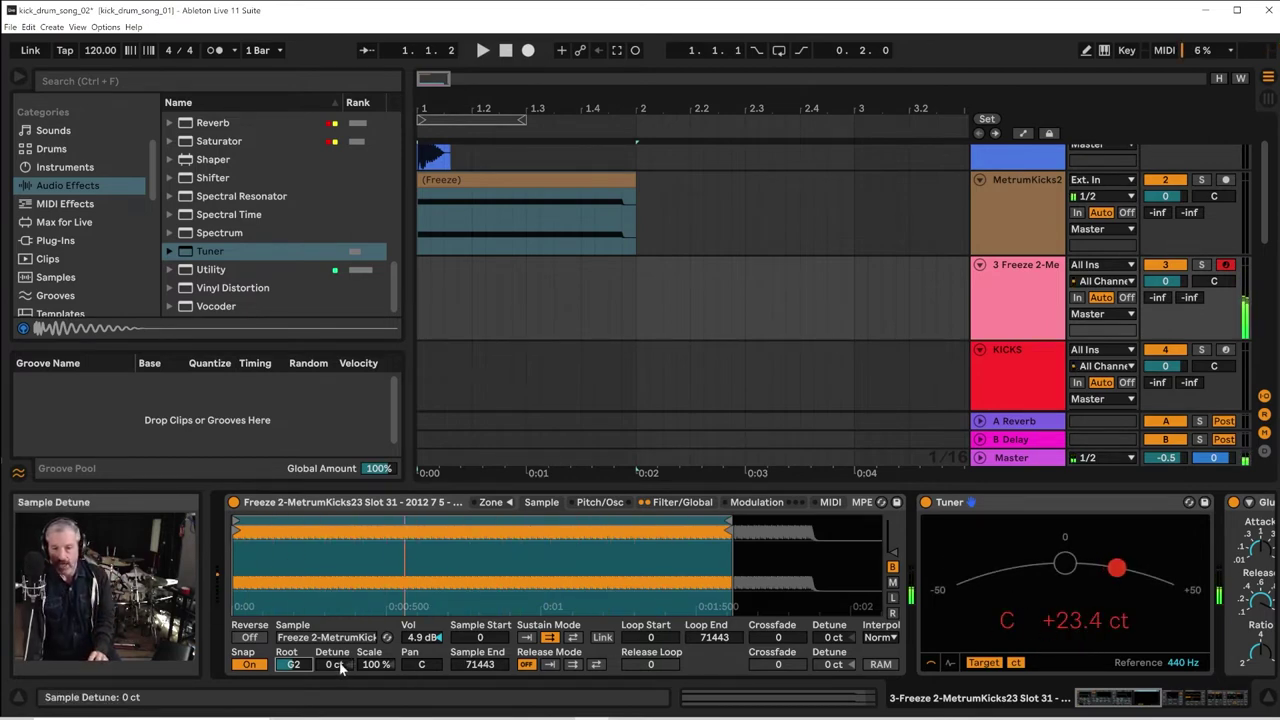
mouse_move(342, 664)
mouse_down()
mouse_move(342, 688)
mouse_move(342, 672)
mouse_up()
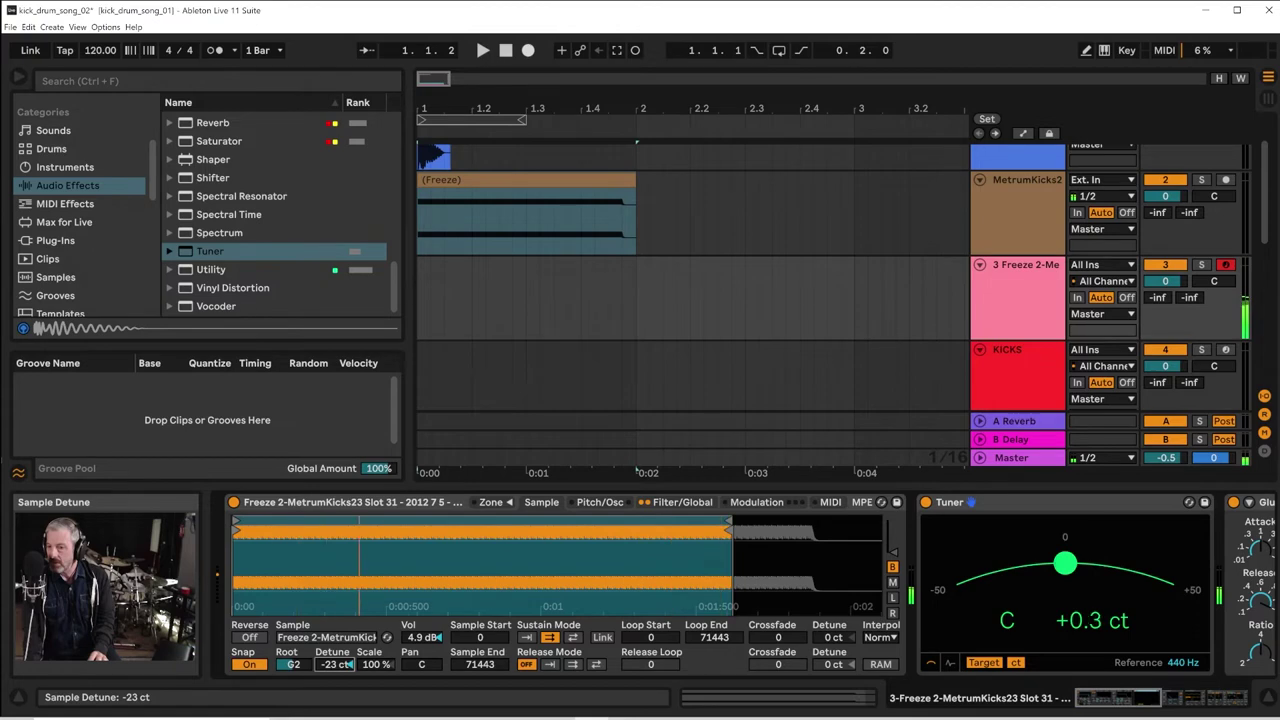
drag(342, 664, 342, 664)
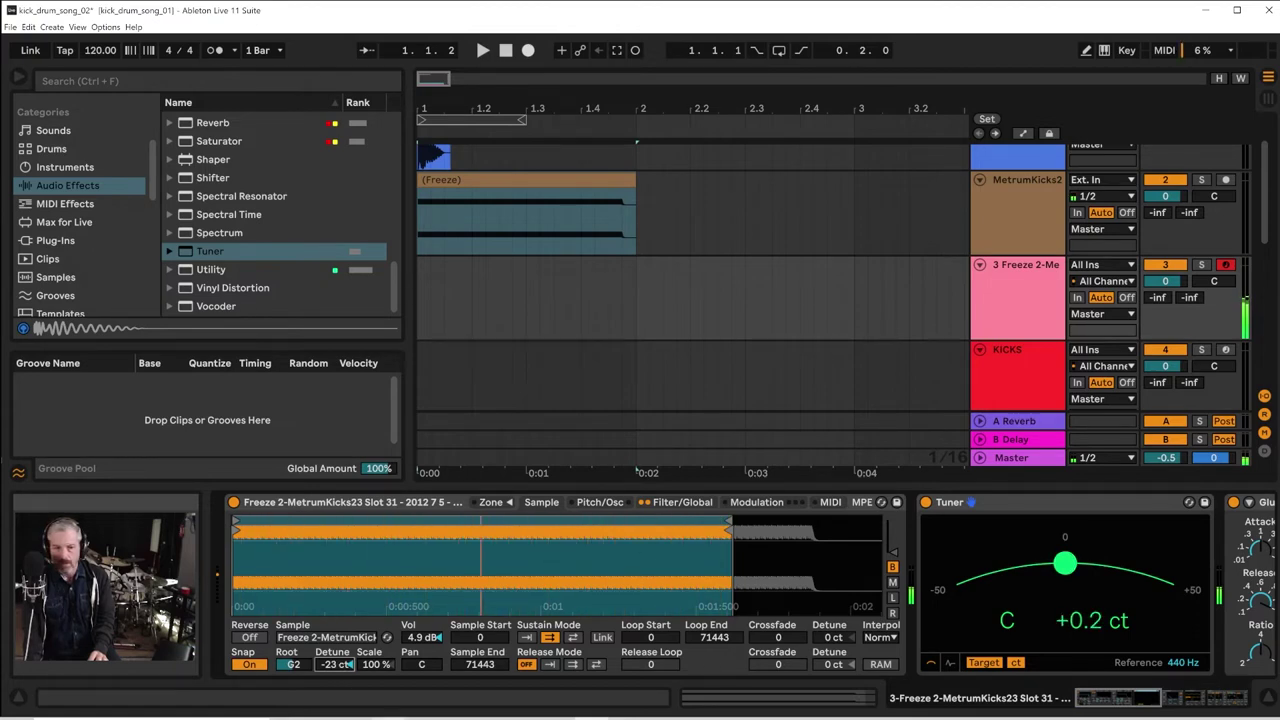
Delete the Tuner from the synth track's device chain
mouse_move(398, 703)
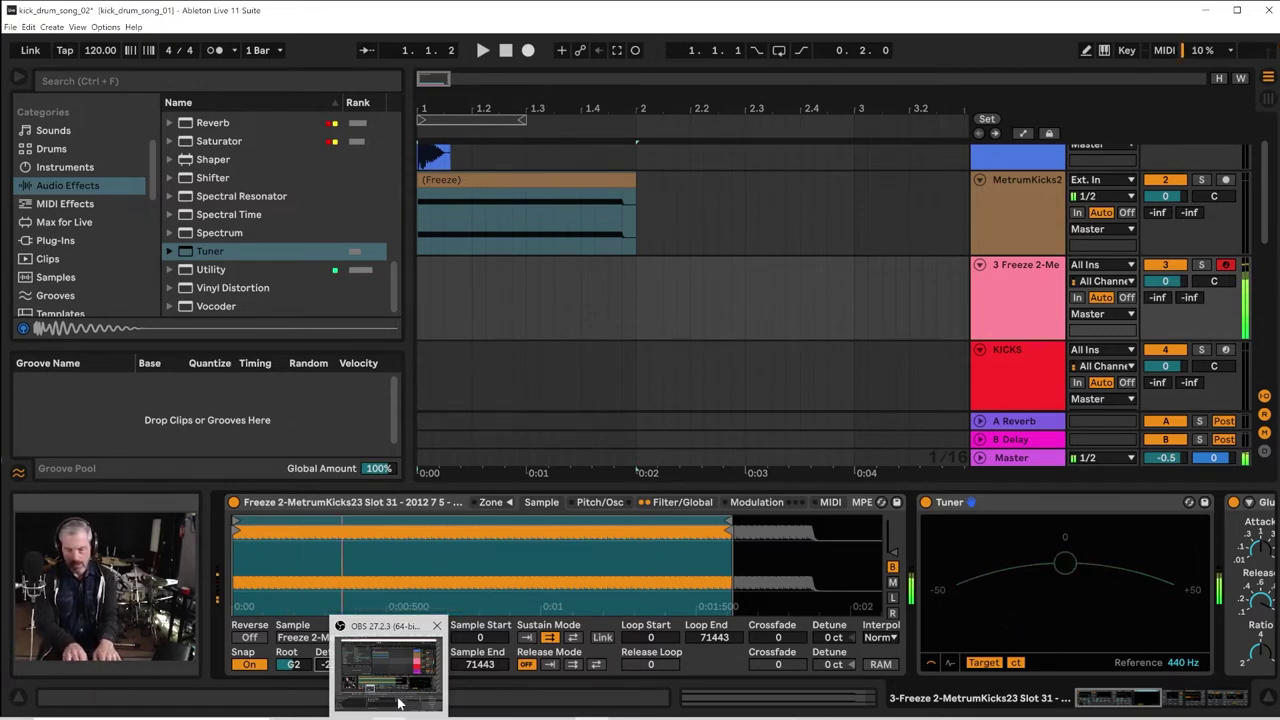
right_click(1117, 499)
click(1140, 510)
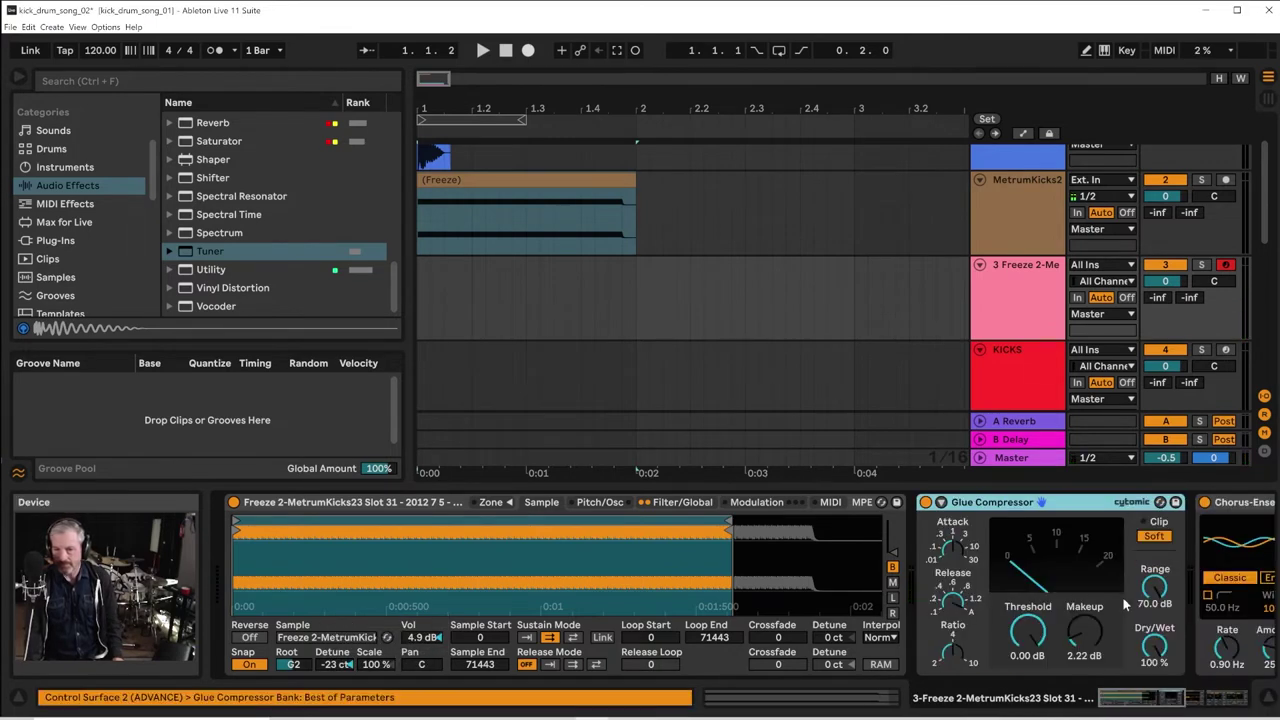
drag(1133, 703, 1275, 684)
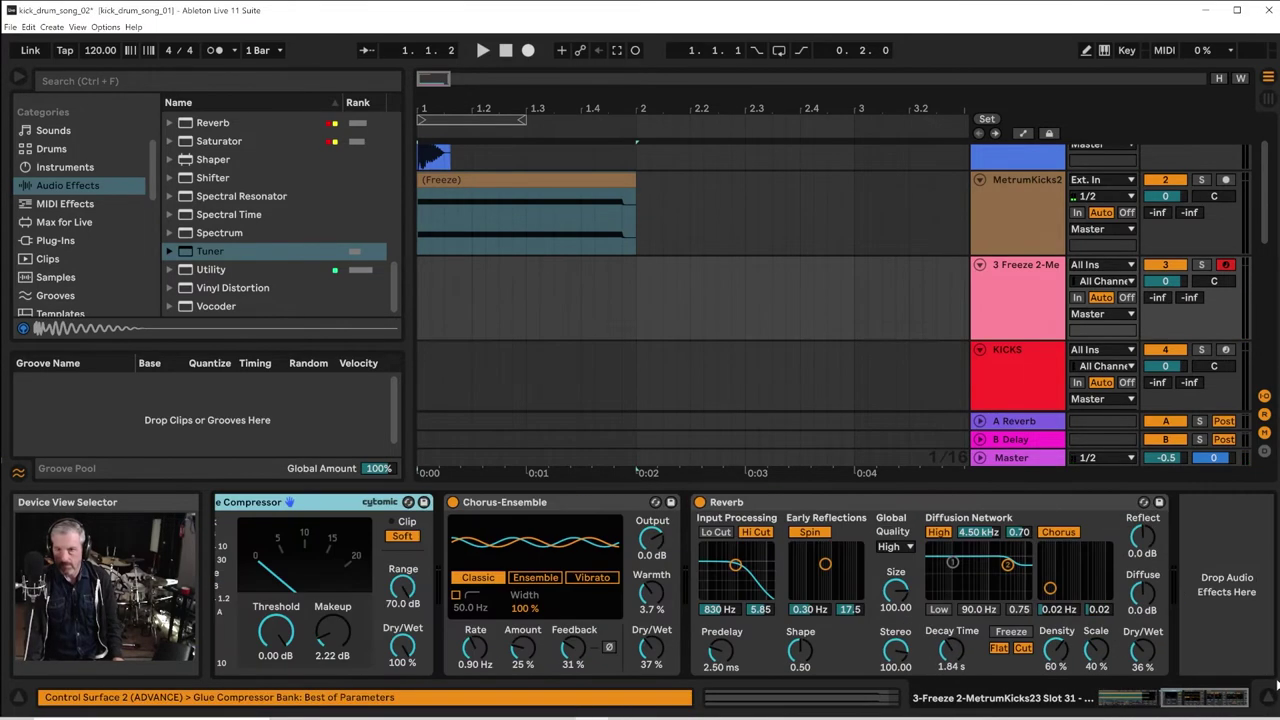
Rename the resampled freeze track as SYNTH 1
right_click(1034, 271)
click(1066, 341)
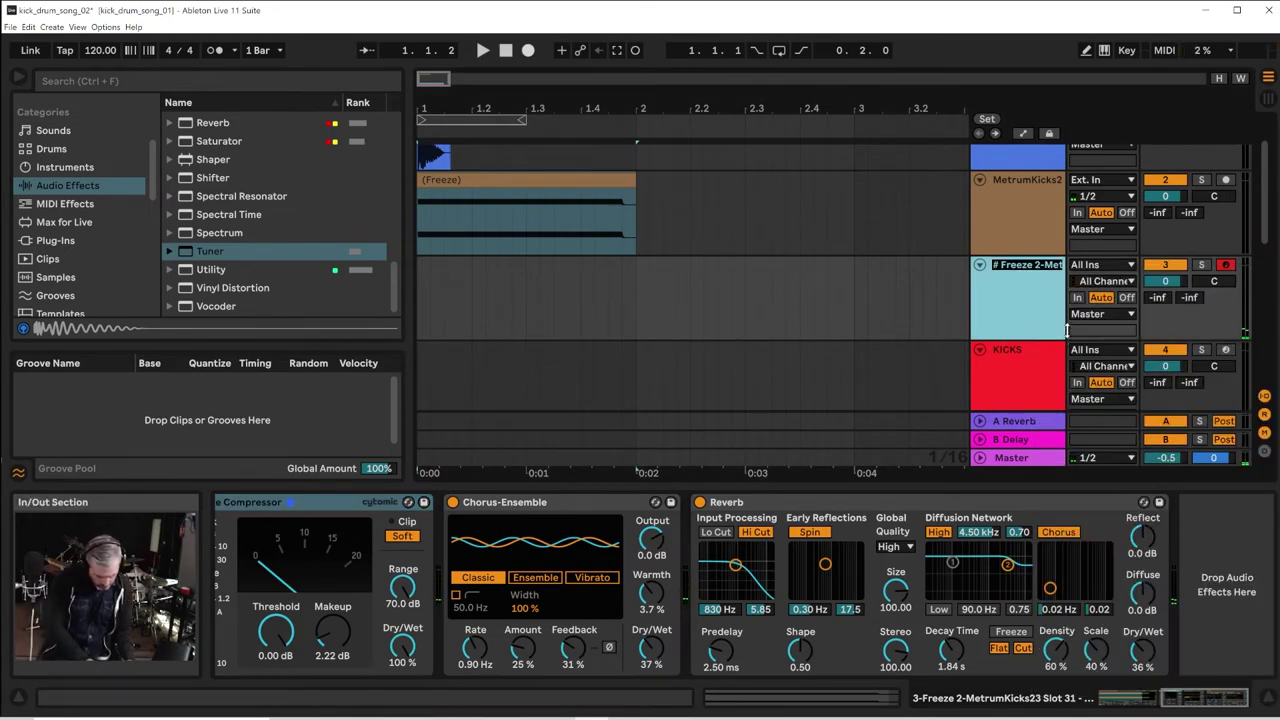
text(SYNTH 1)
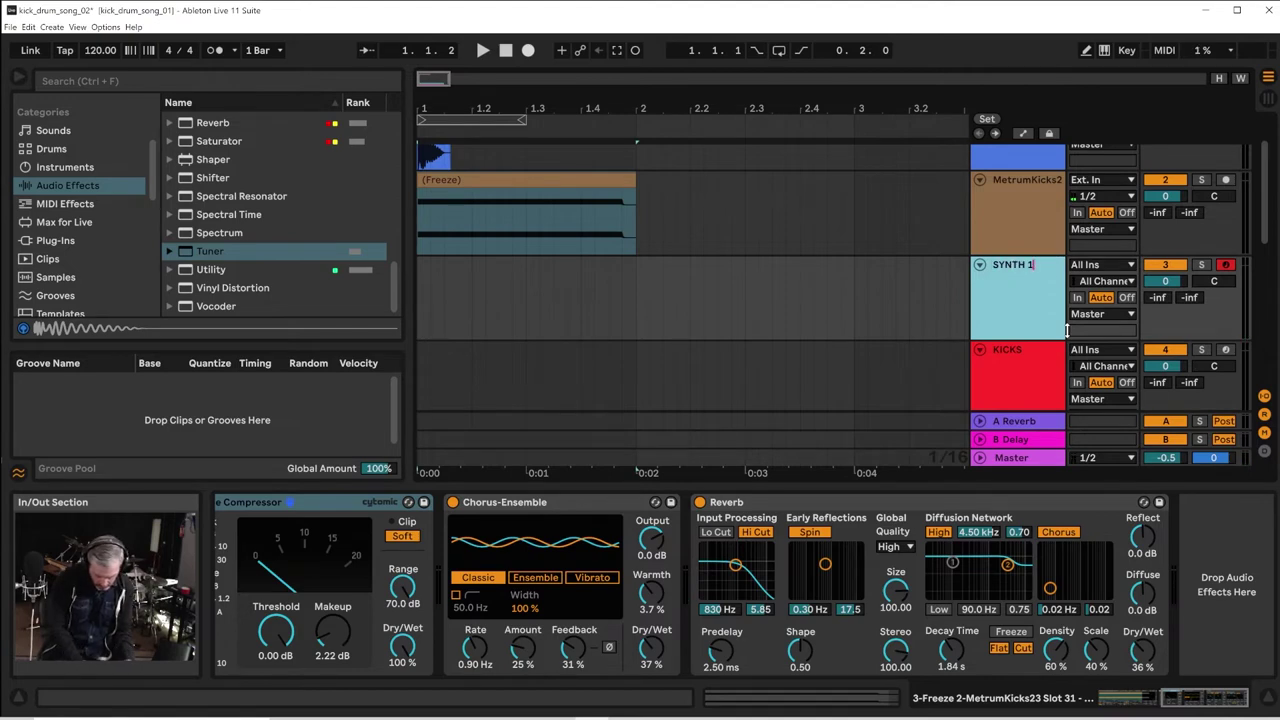
key(Return)
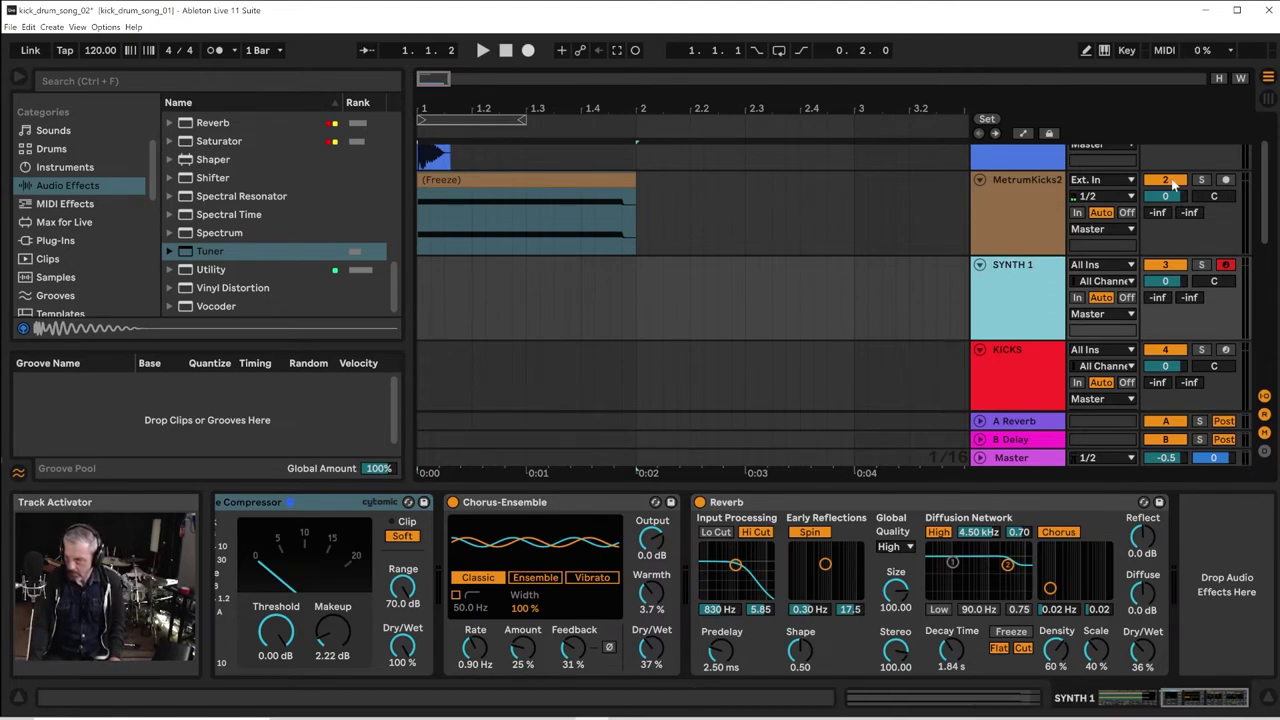
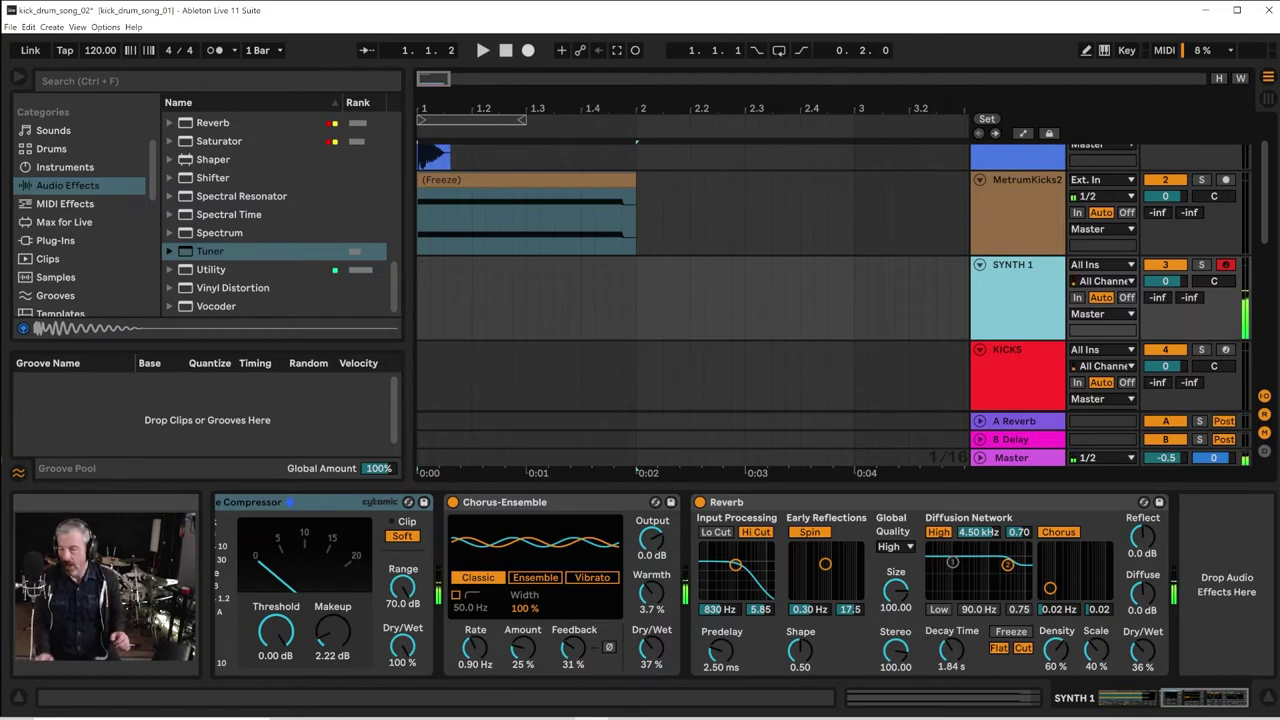
Save the Live Set under the new name kick_drum_song_03 in the same project folder
scroll(1153, 197, up, 2)
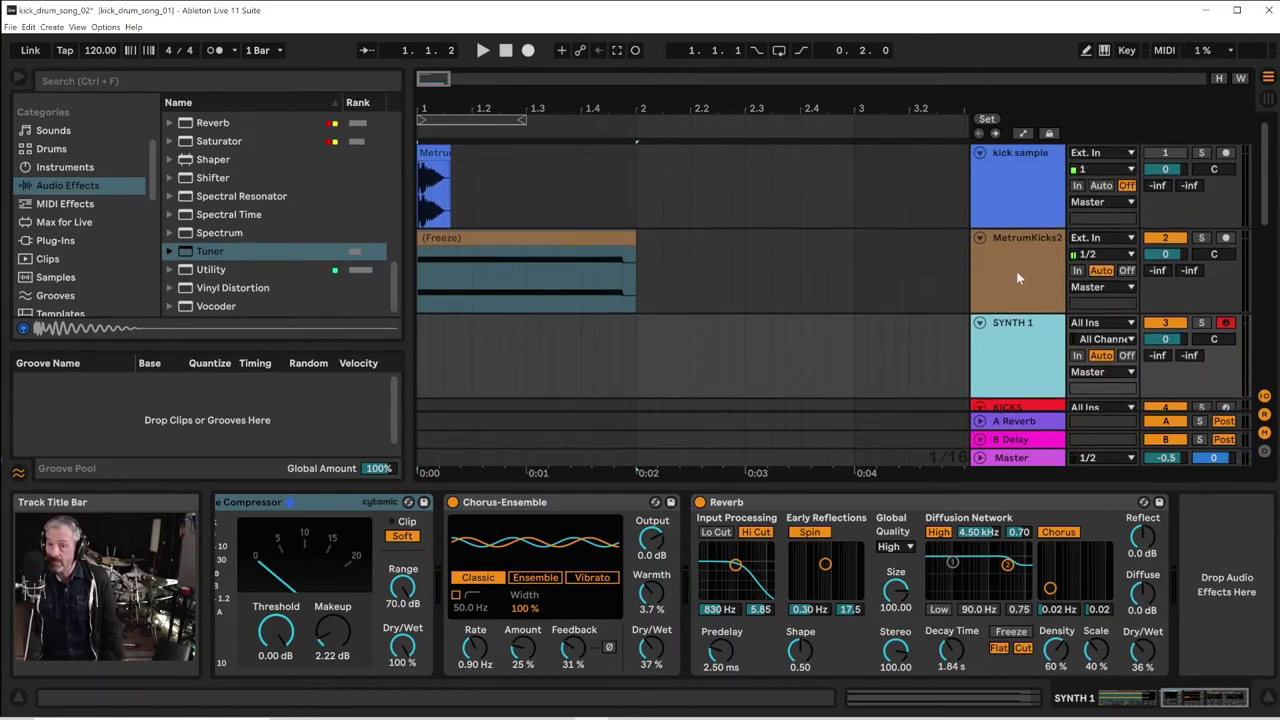
click(10, 27)
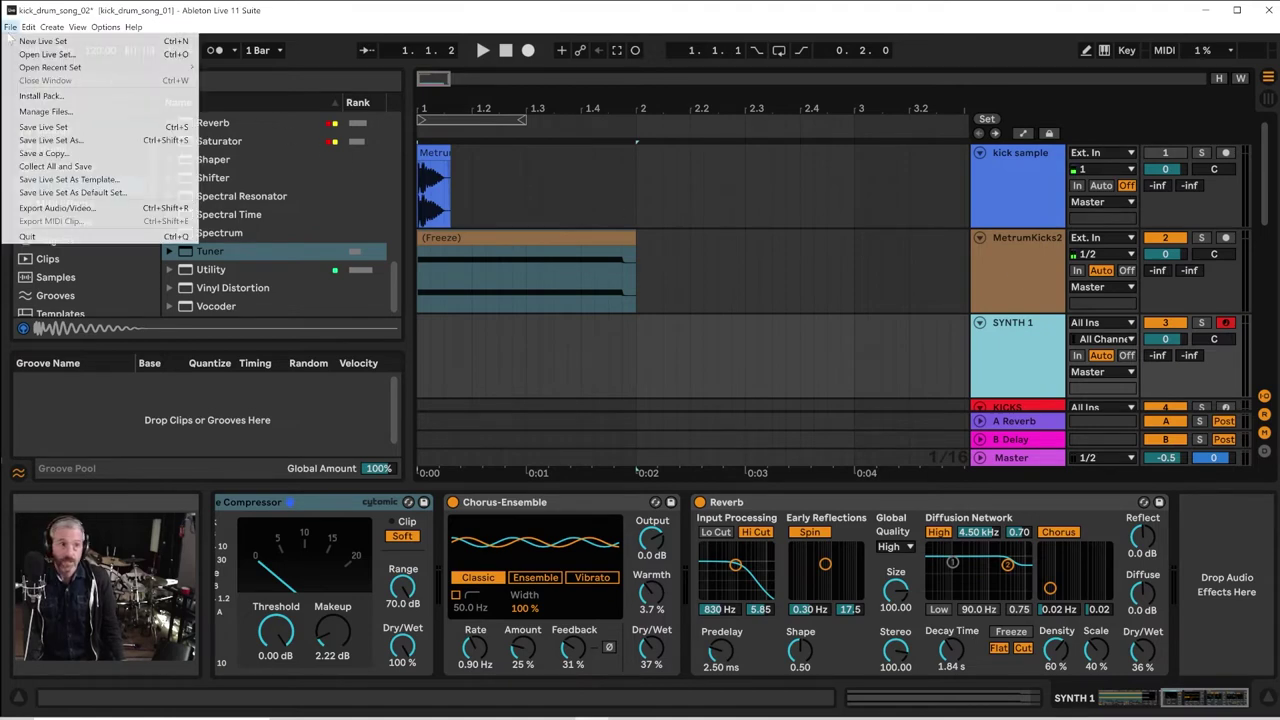
click(45, 140)
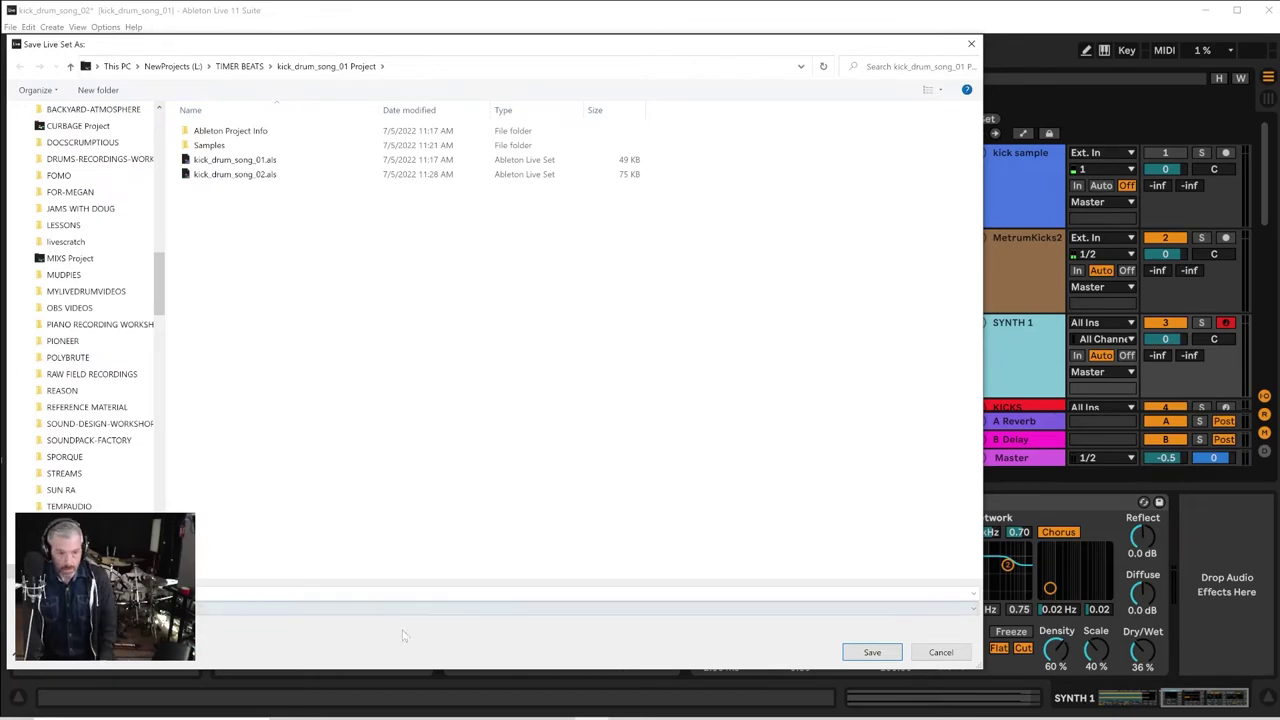
click(872, 652)
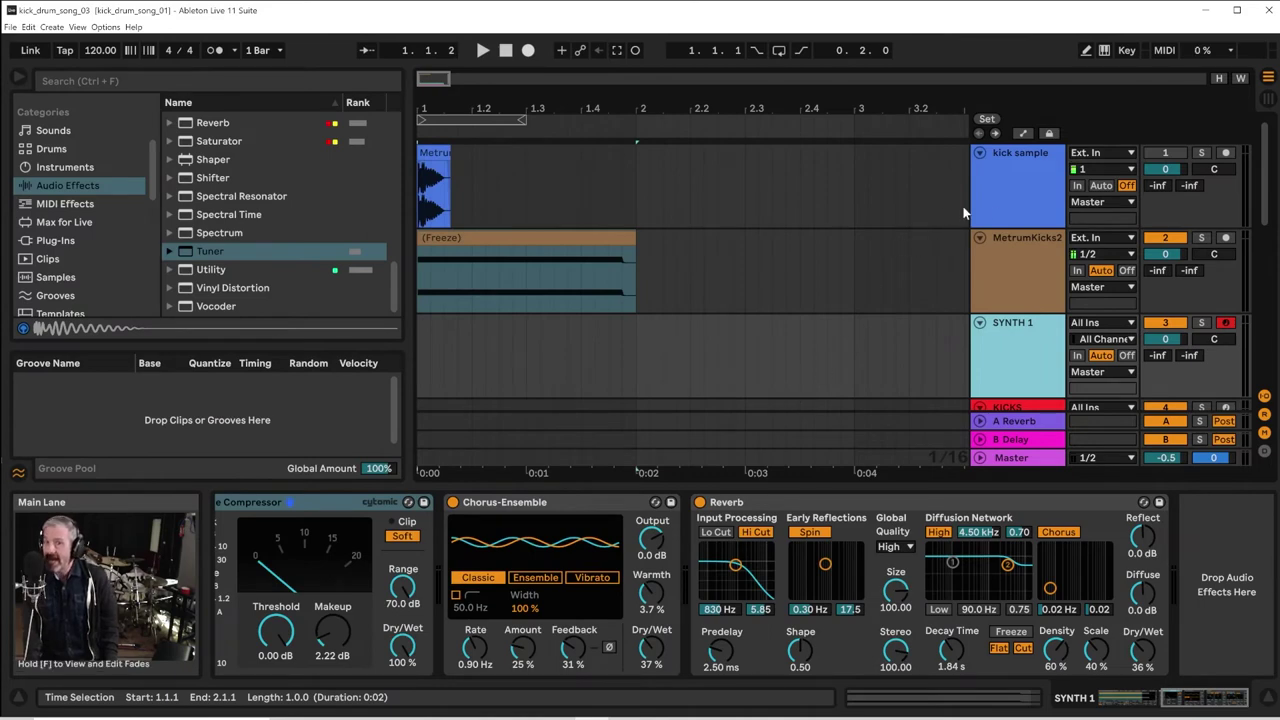
Deactivate the frozen MetrumKicks track and move it into the folded group at the end of the track list
right_click(1006, 207)
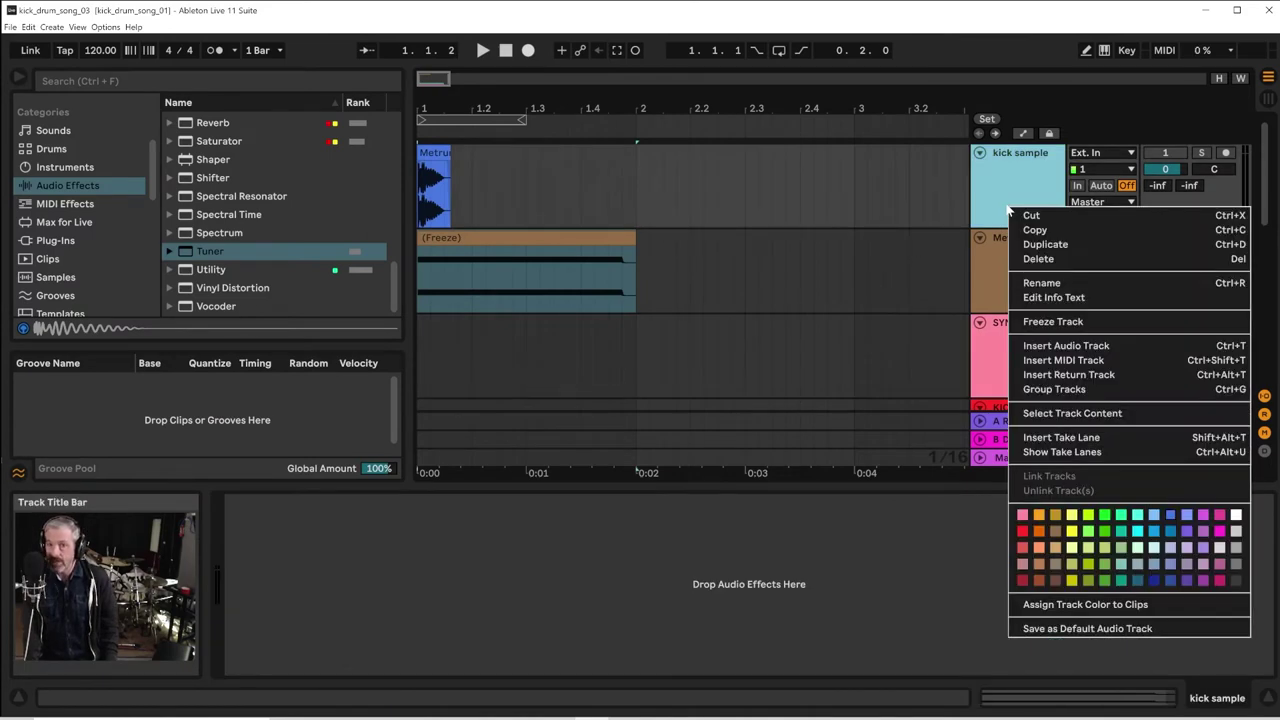
click(1003, 222)
click(1005, 268)
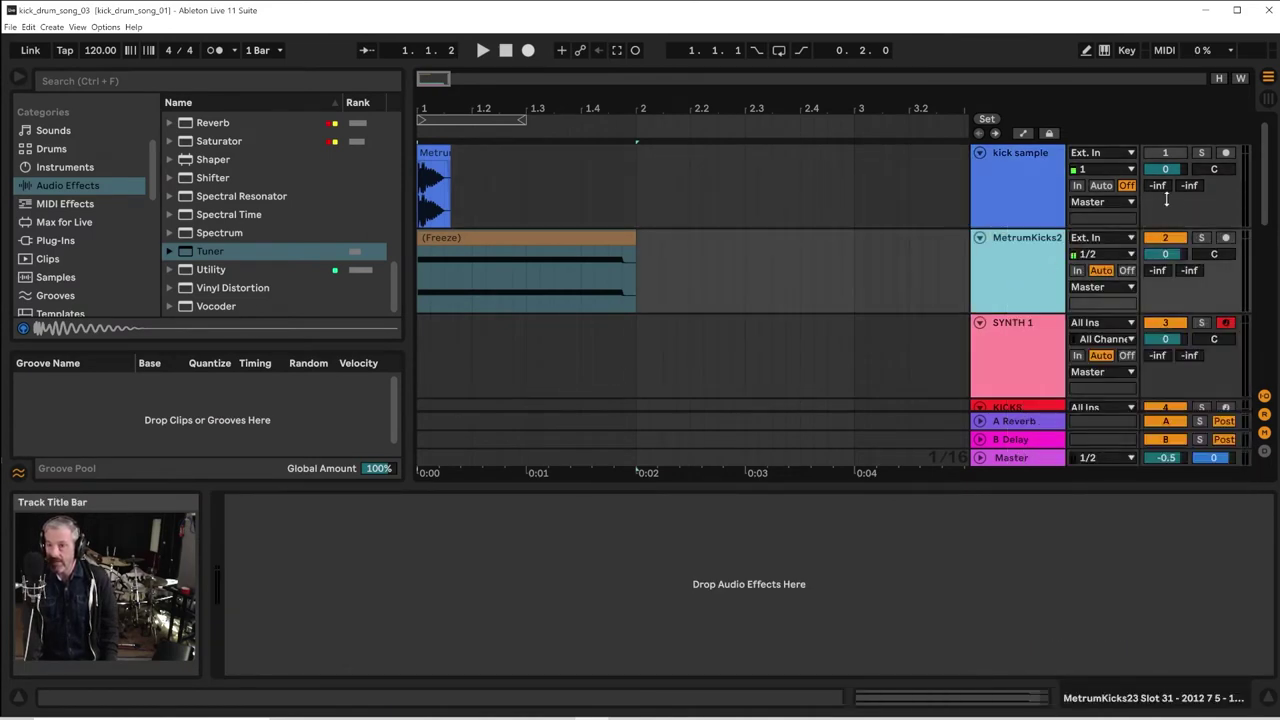
click(1180, 238)
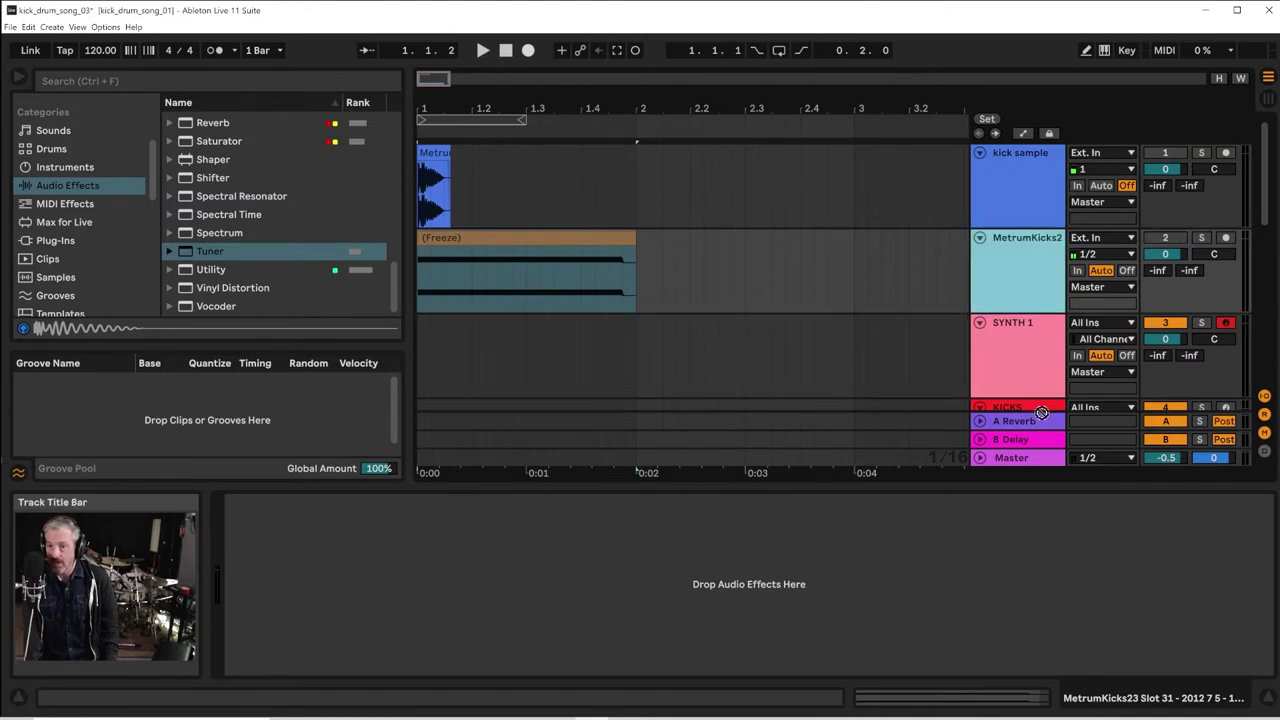
scroll(1040, 415, down, 2)
scroll(1040, 417, down, 10)
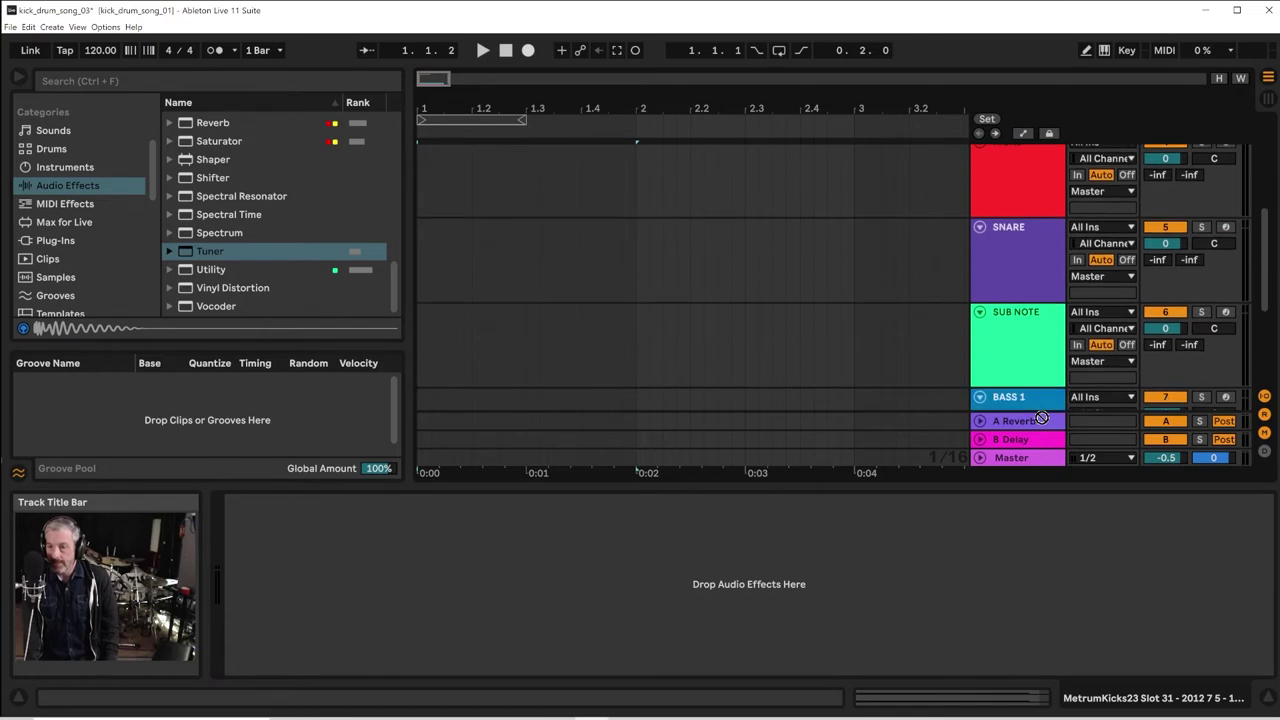
scroll(1040, 417, down, 5)
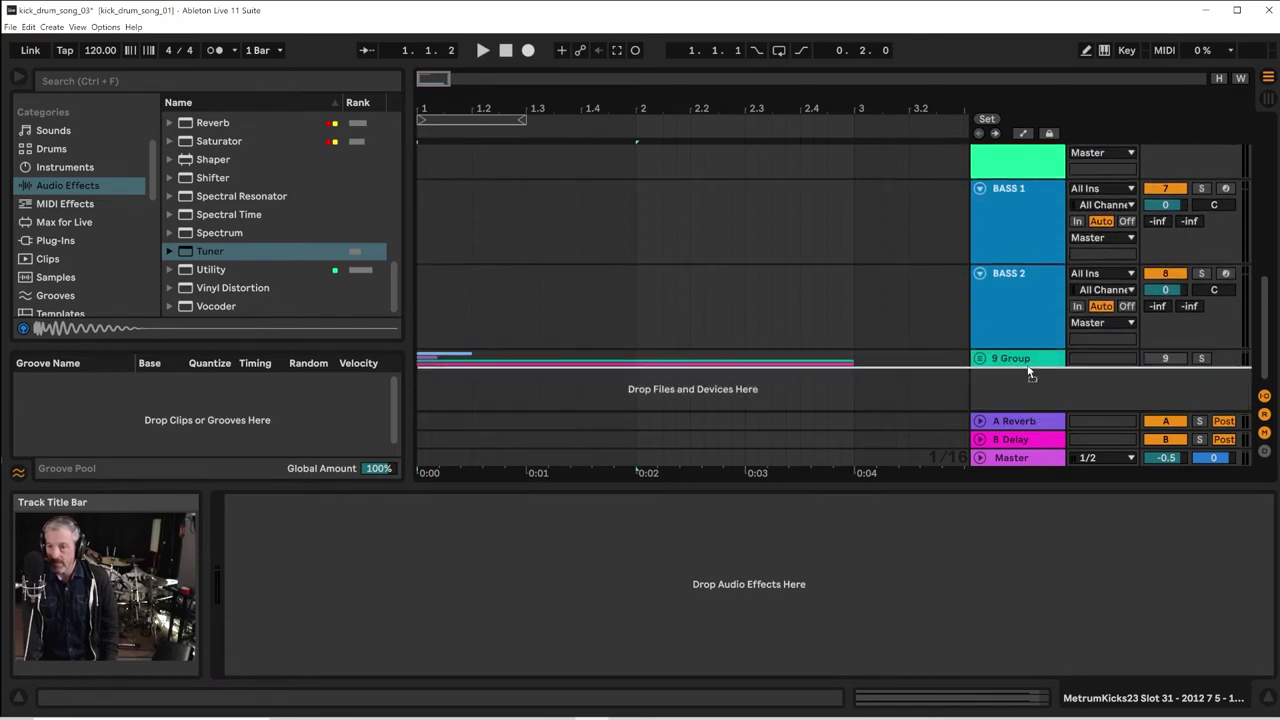
Insert a new MIDI track directly below the kick sample track and select it
scroll(1028, 362, up, 20)
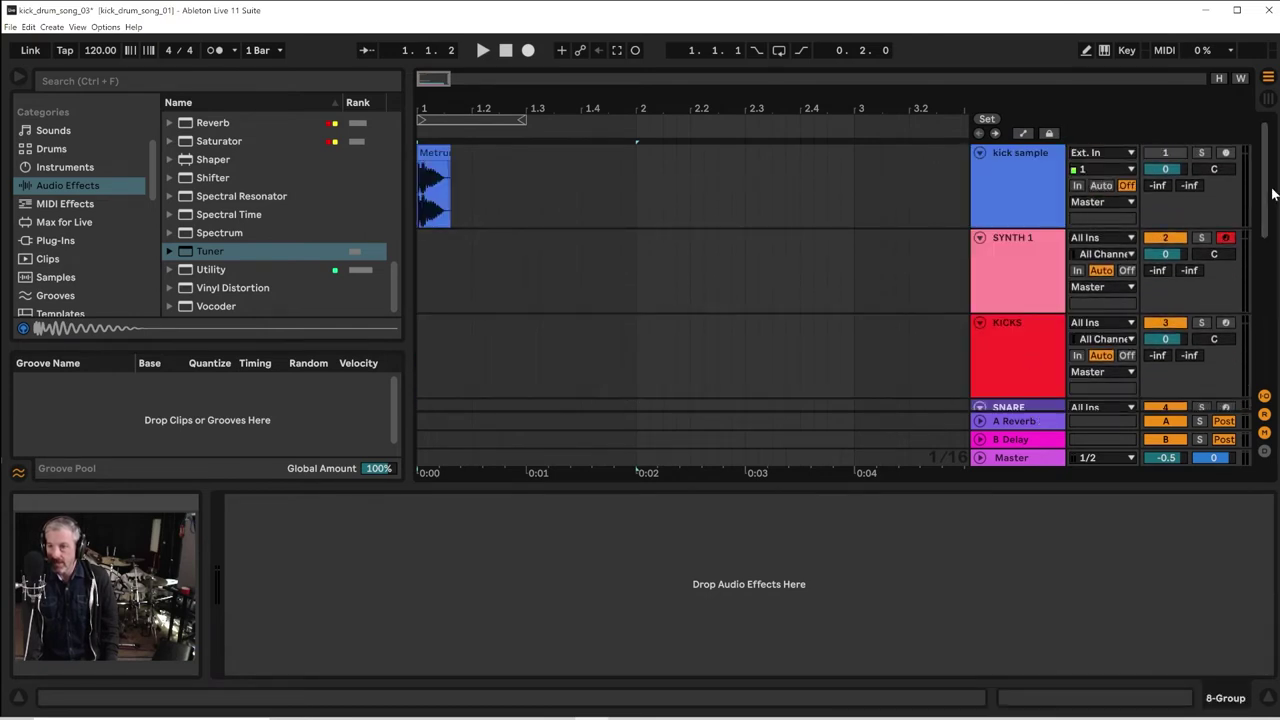
right_click(999, 187)
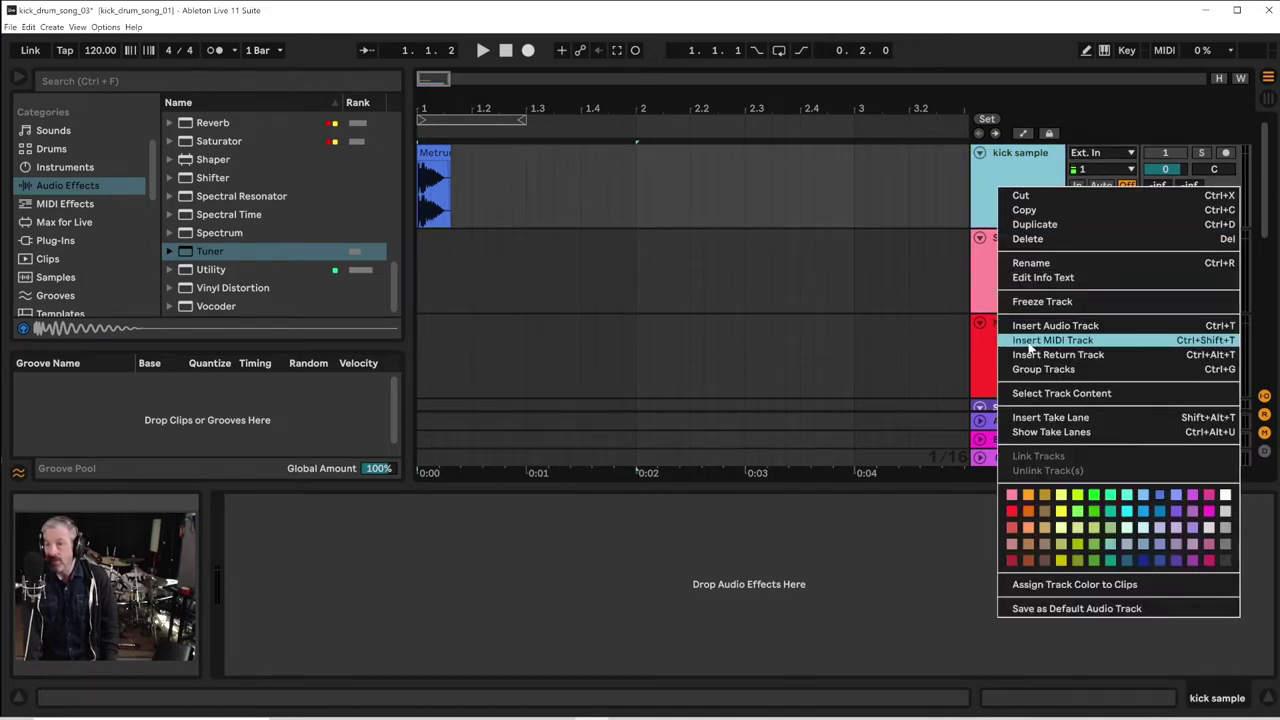
click(1027, 340)
click(1022, 166)
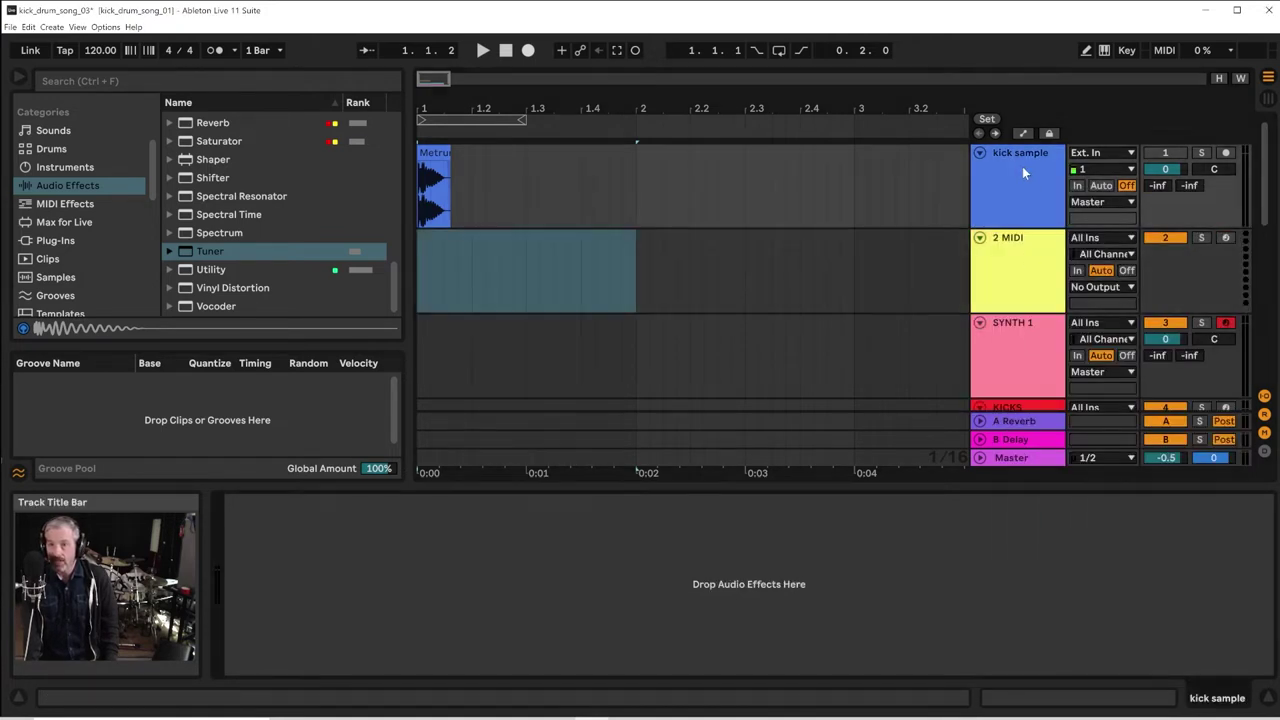
click(1017, 282)
click(1017, 284)
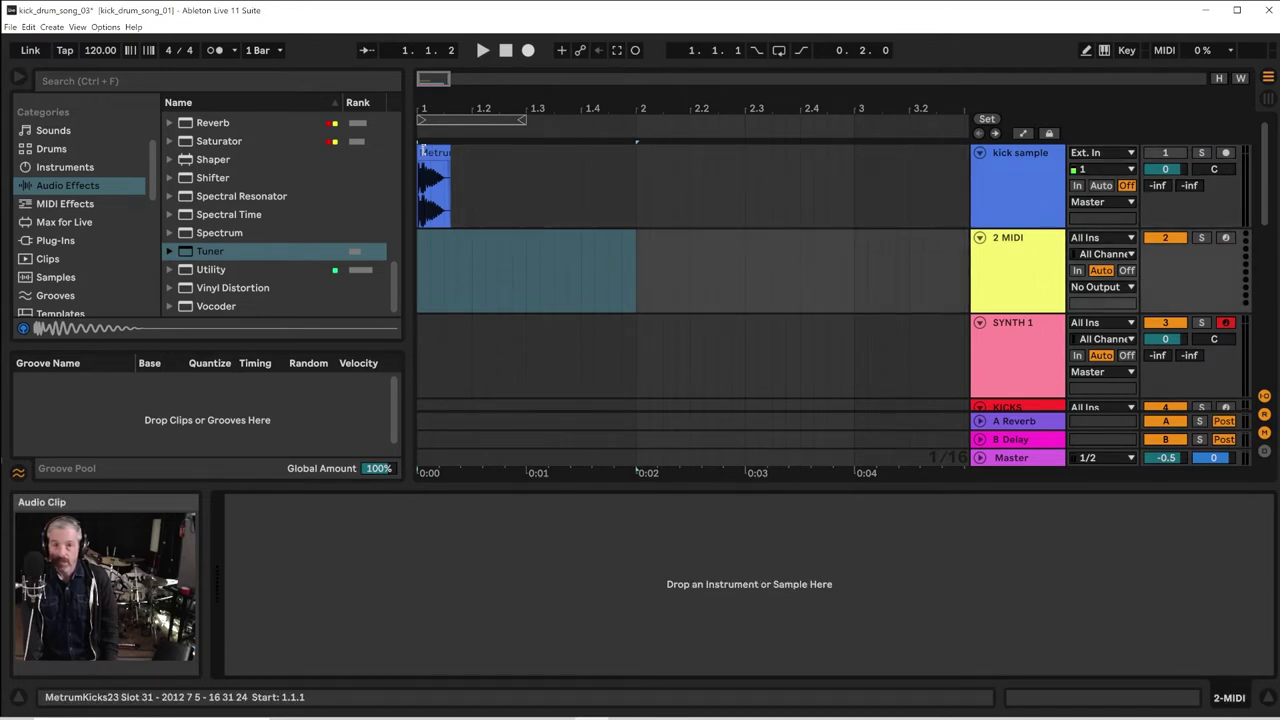
Load the kick sample clip onto the new MIDI track as a Simpler instrument and convert it to Sampler
drag(423, 151, 520, 581)
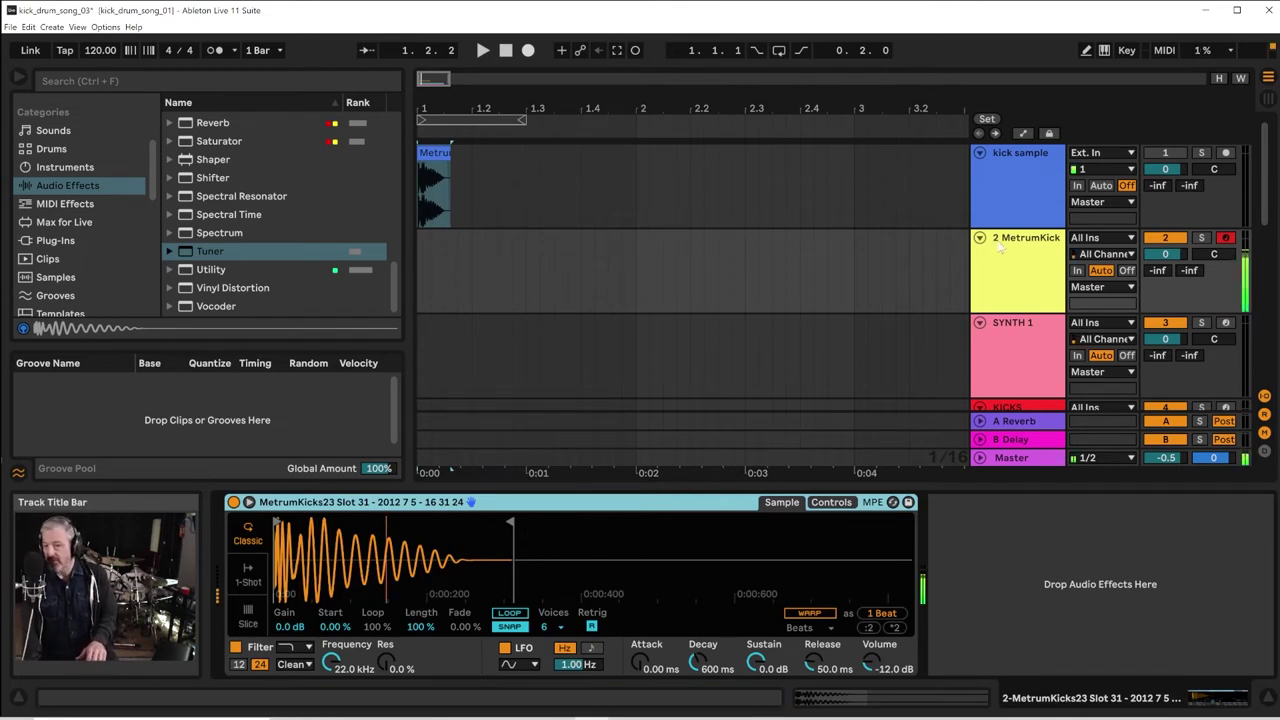
right_click(521, 503)
click(530, 489)
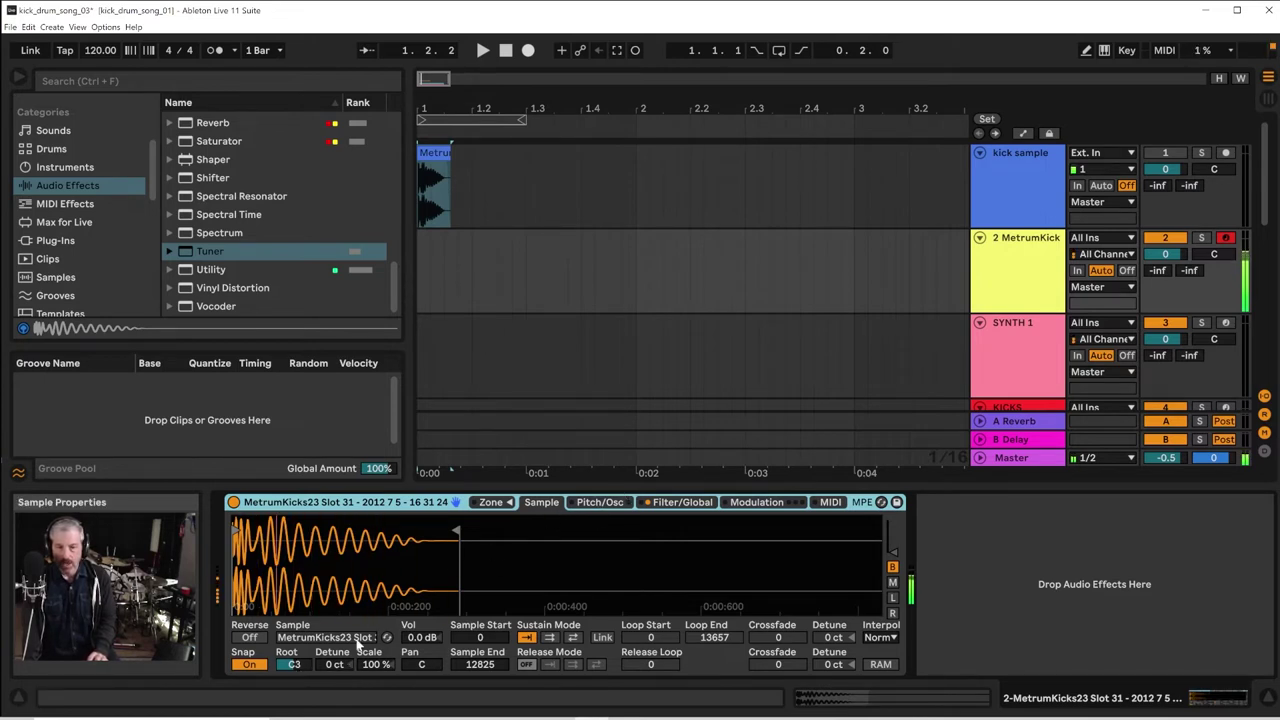
Set the Sampler's pitch envelope amount to +35 st and the sample's root key to C#2
drag(293, 666, 293, 706)
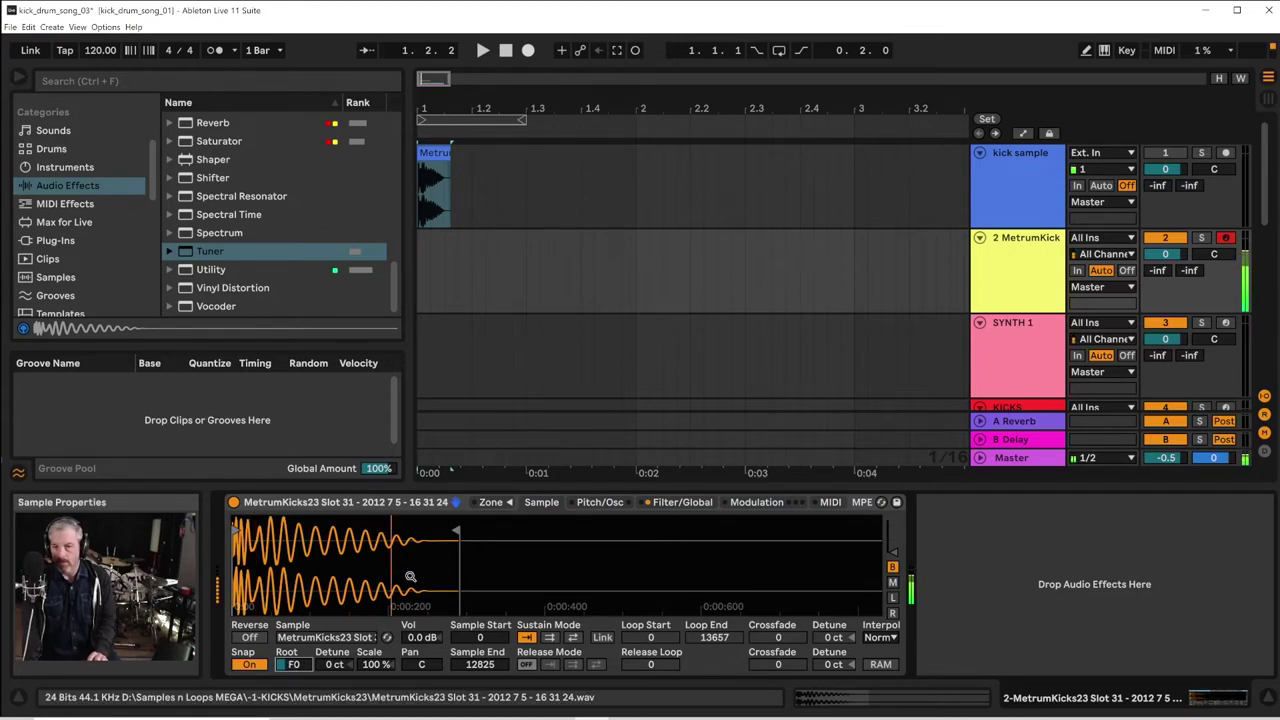
click(599, 504)
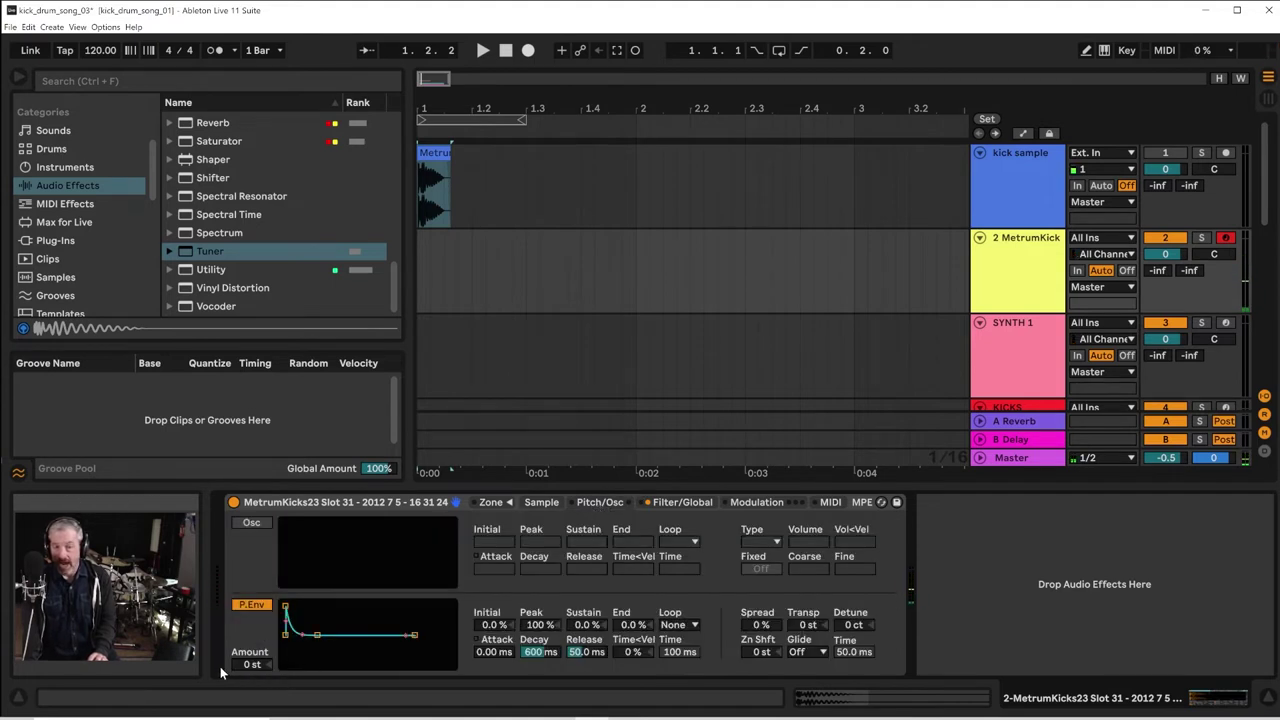
drag(252, 665, 252, 663)
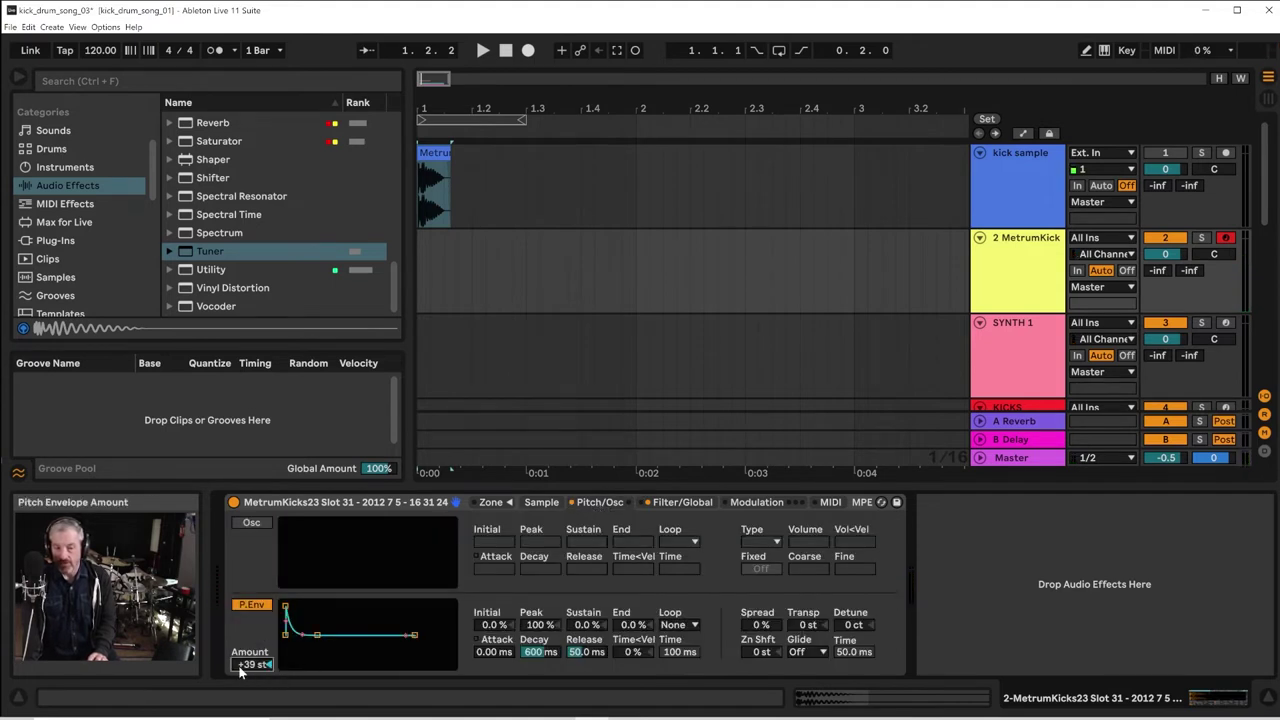
drag(252, 665, 252, 669)
click(562, 502)
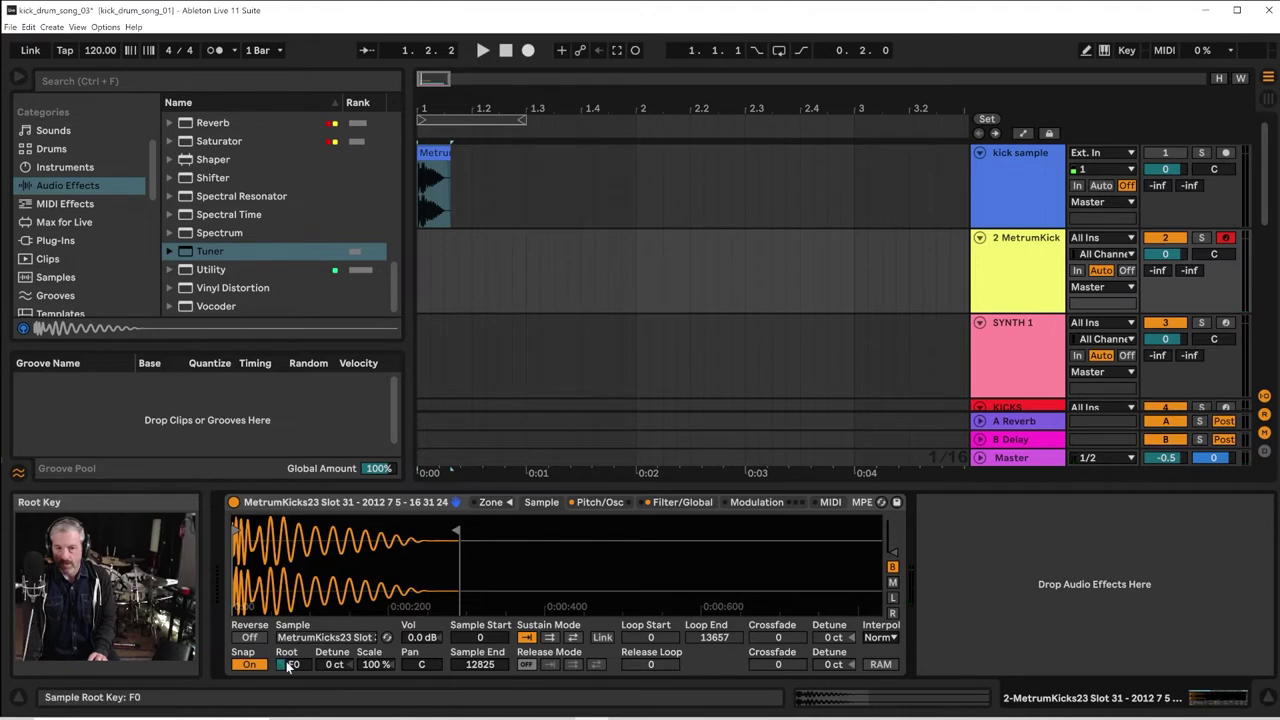
mouse_move(293, 664)
mouse_down()
mouse_move(293, 680)
mouse_move(293, 658)
mouse_up()
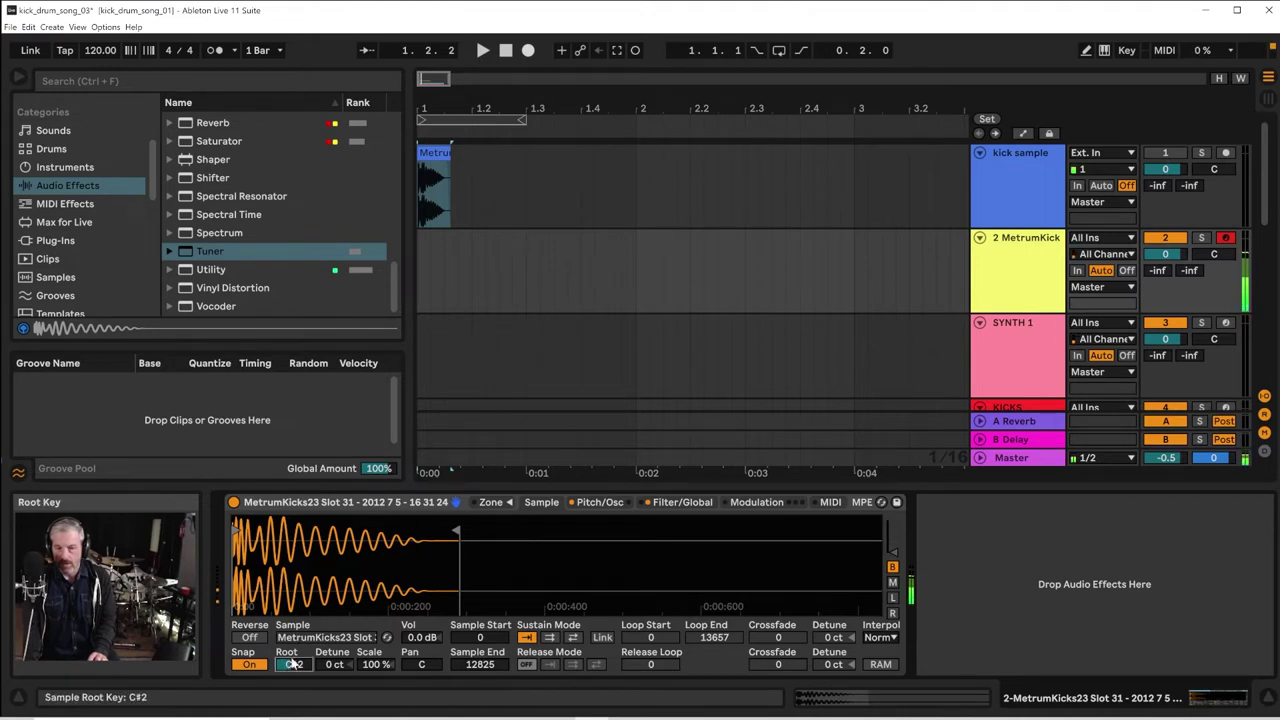
Turn off the filter envelope and set the filter circuit to MS2 with 3.56 dB of drive
click(612, 507)
click(680, 504)
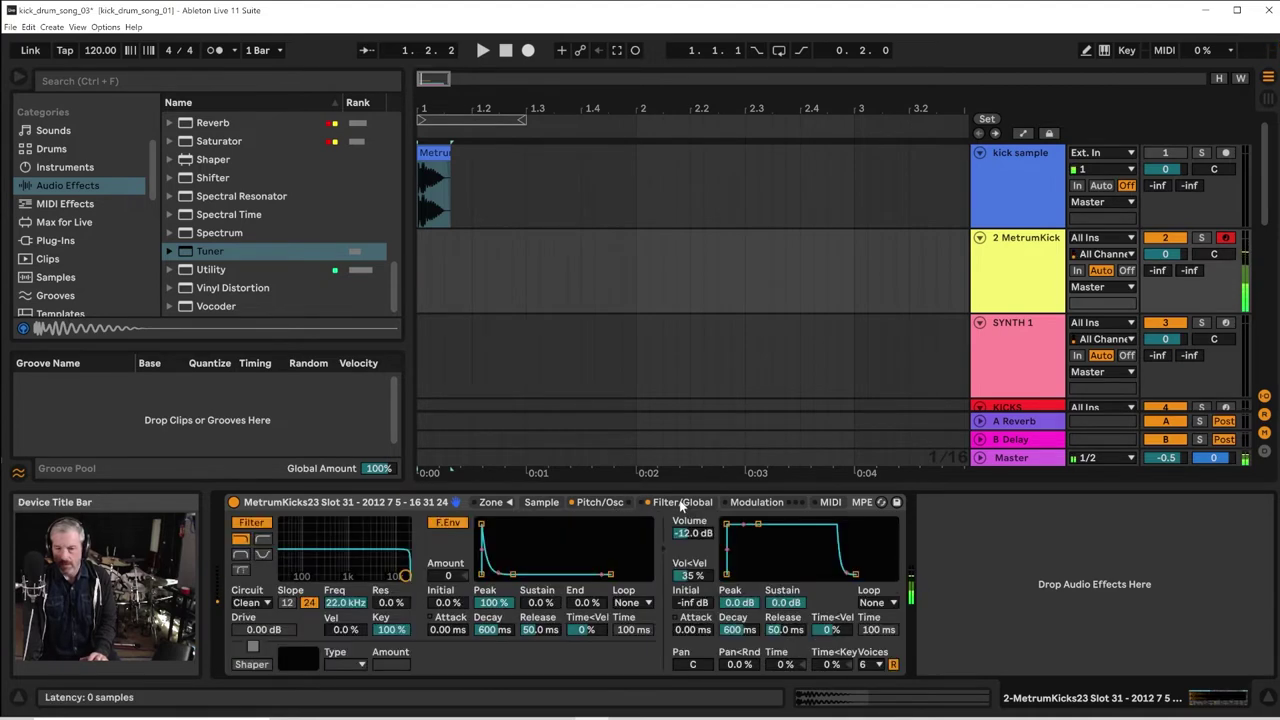
click(455, 524)
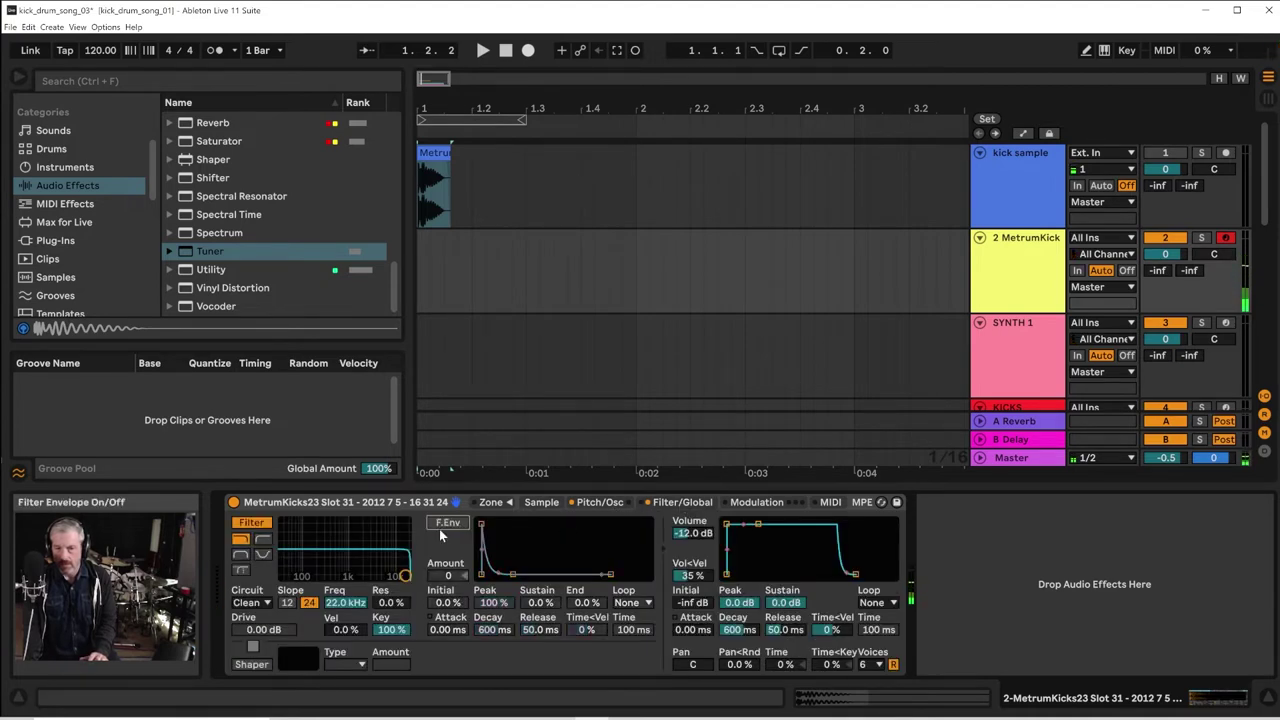
click(257, 603)
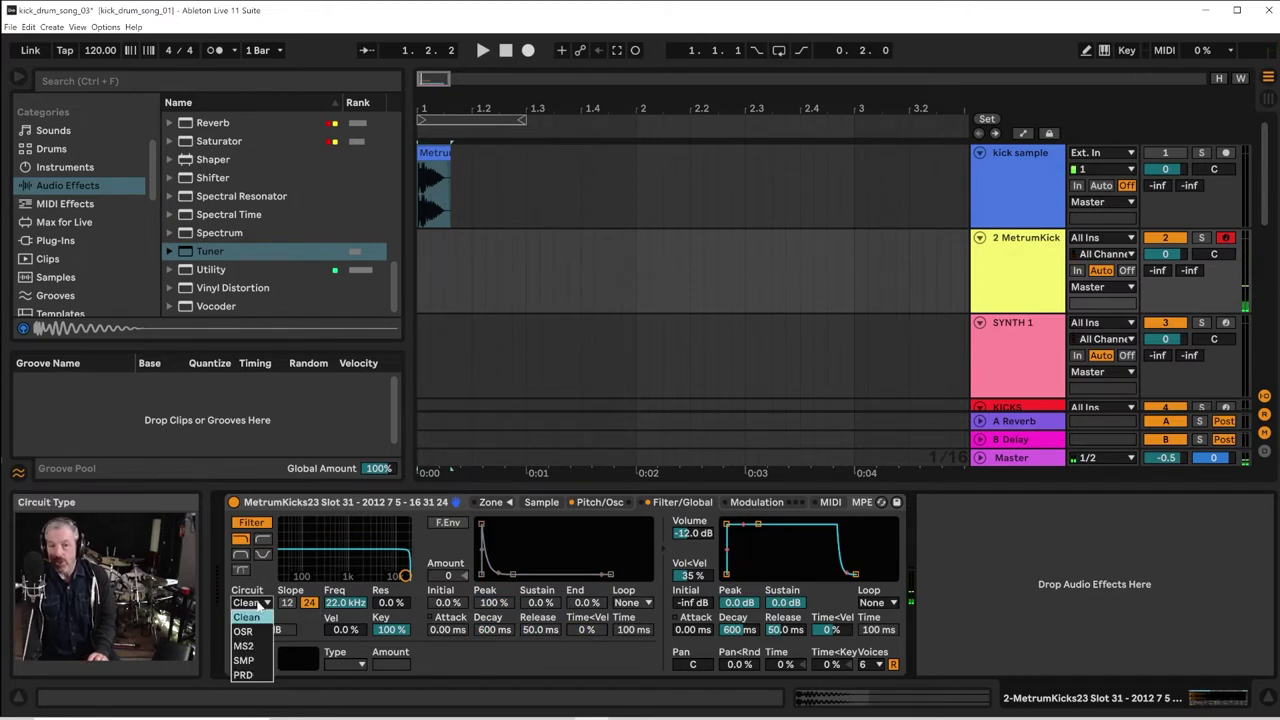
click(243, 646)
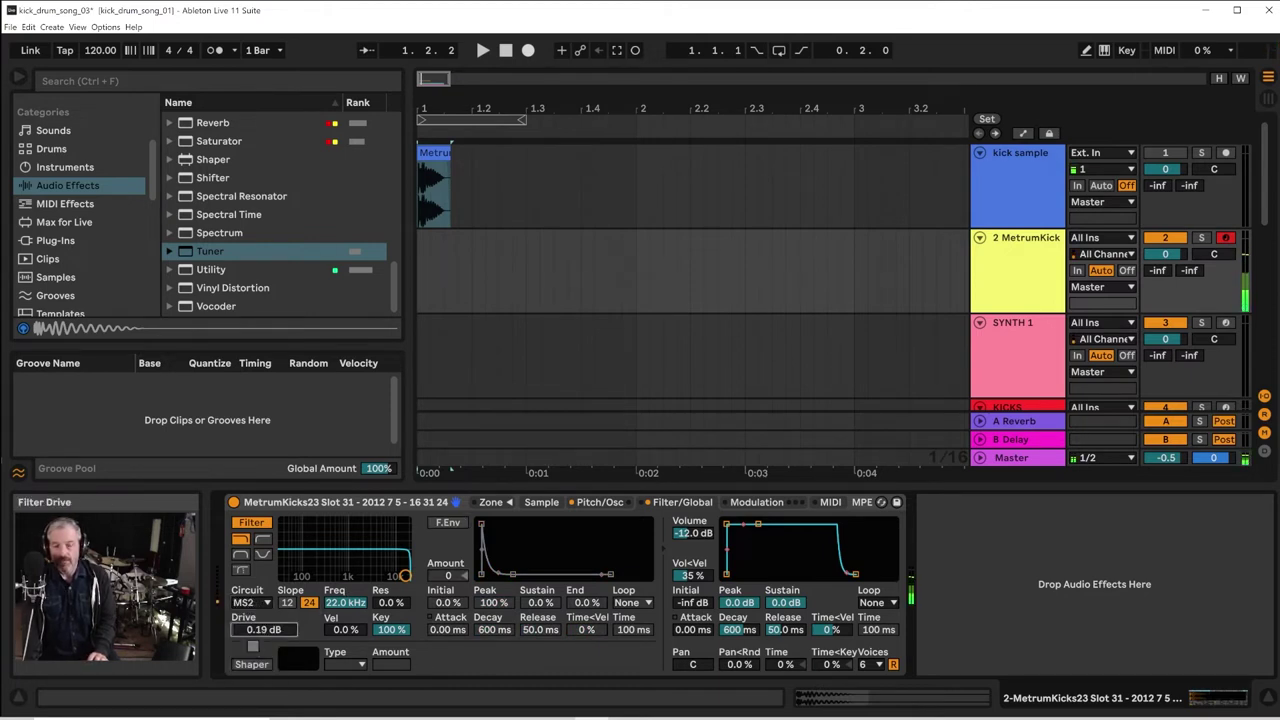
drag(264, 629, 264, 605)
Enable the filter's shaper with an amount of 12.0 and set its type to Sine
click(252, 664)
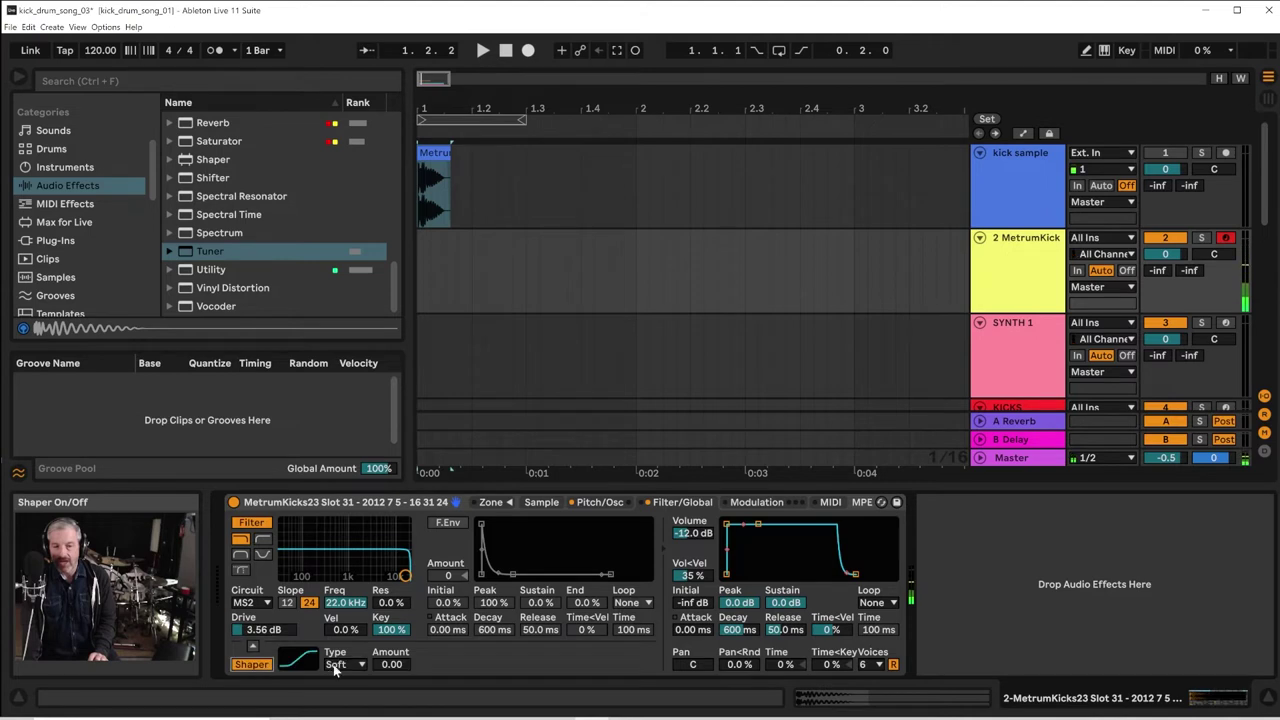
click(390, 664)
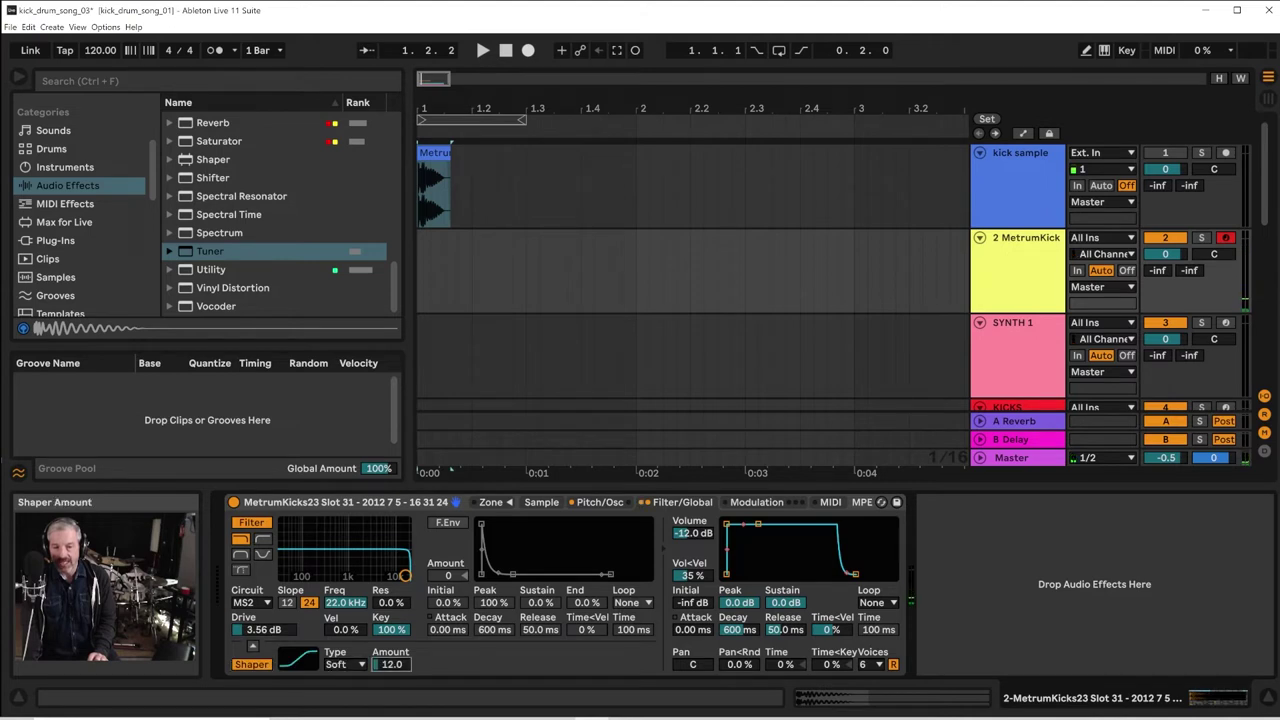
click(355, 665)
click(345, 640)
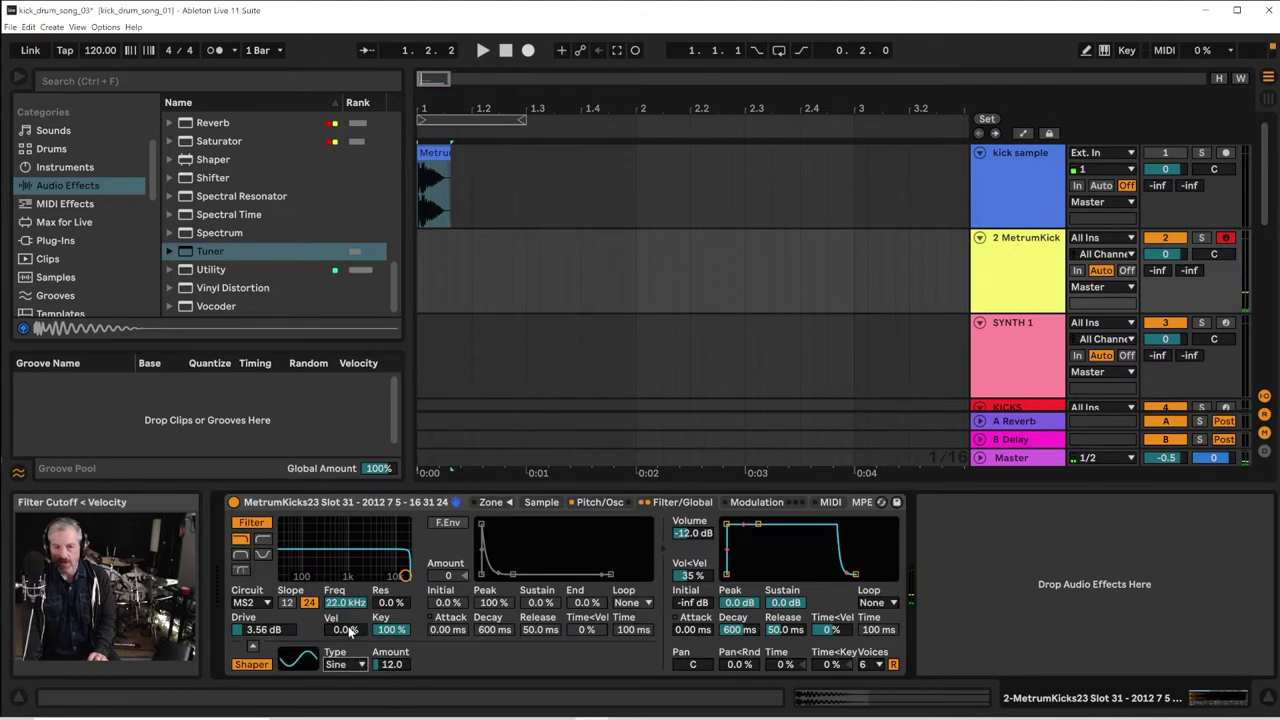
Audition the Hard and Soft shaper types against Sine, ending on Sine
click(340, 665)
click(340, 627)
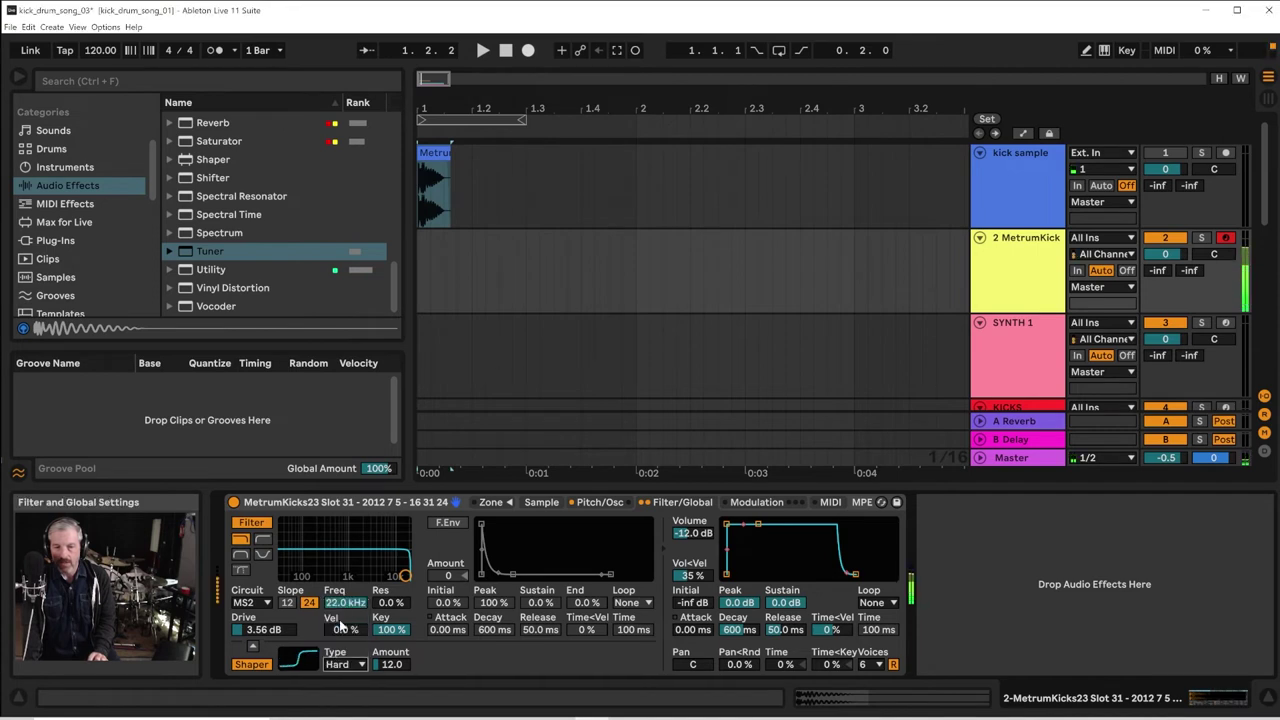
click(337, 665)
click(341, 641)
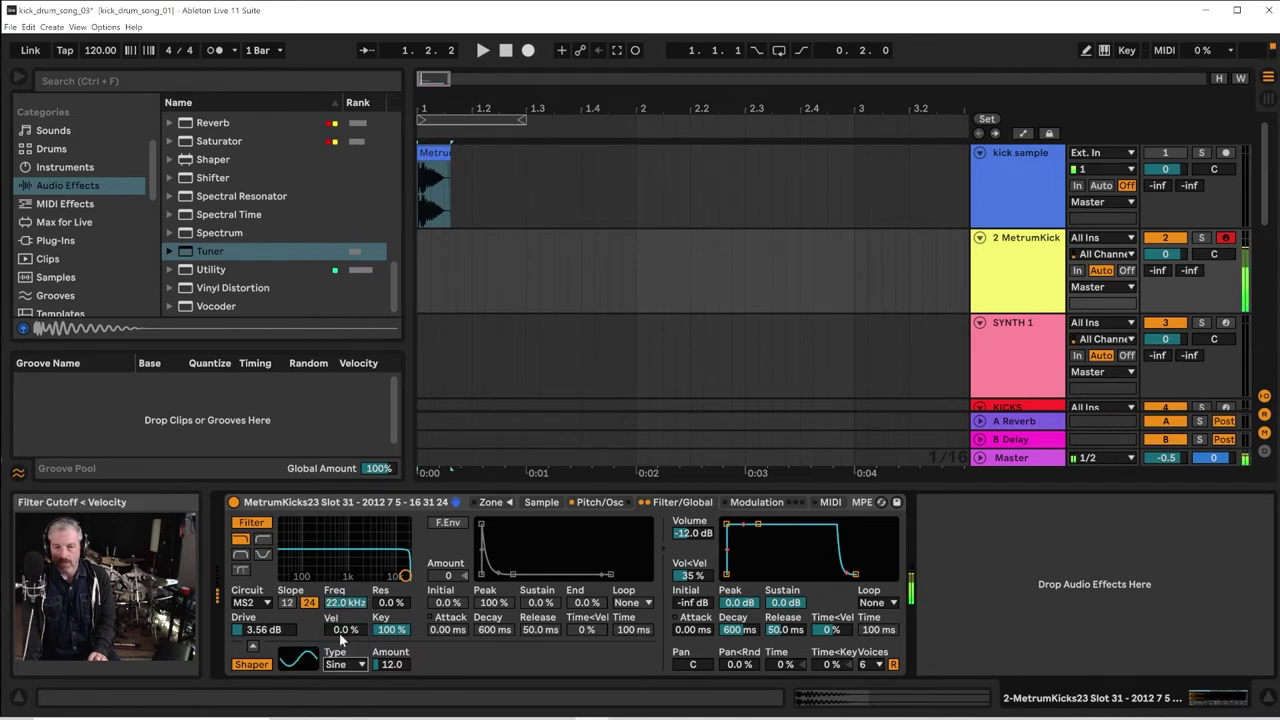
click(343, 664)
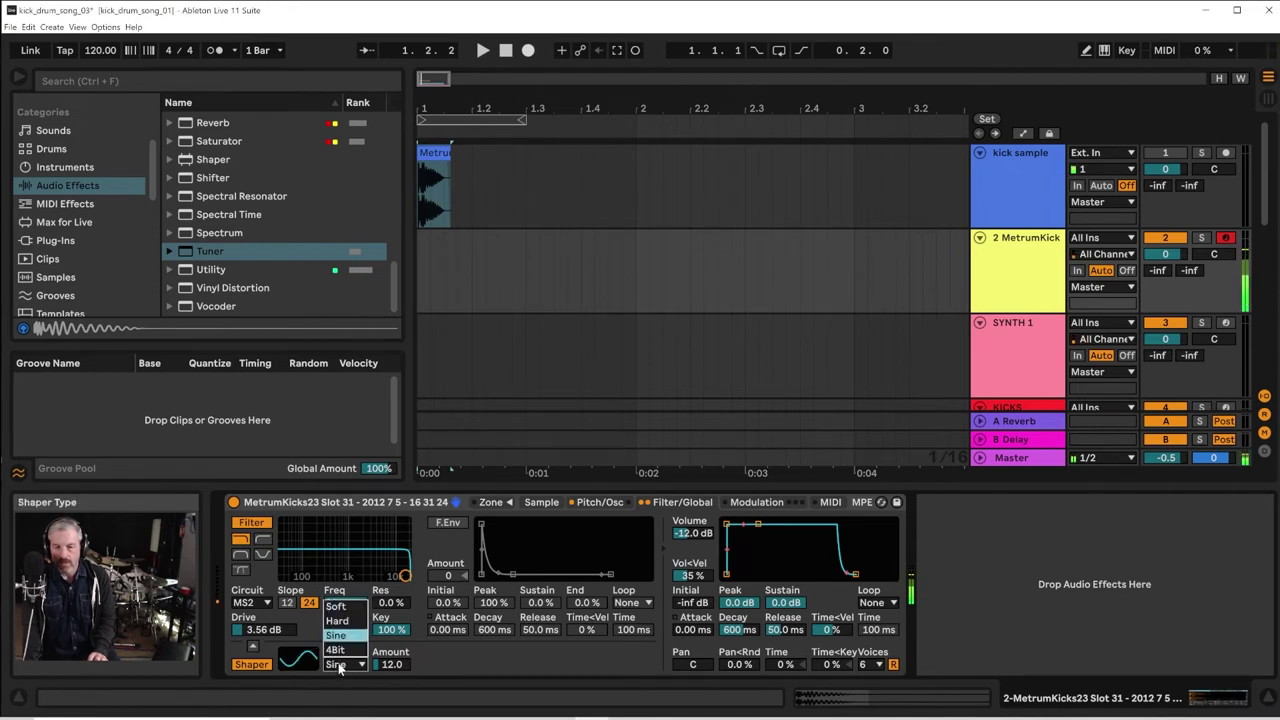
click(338, 612)
click(340, 664)
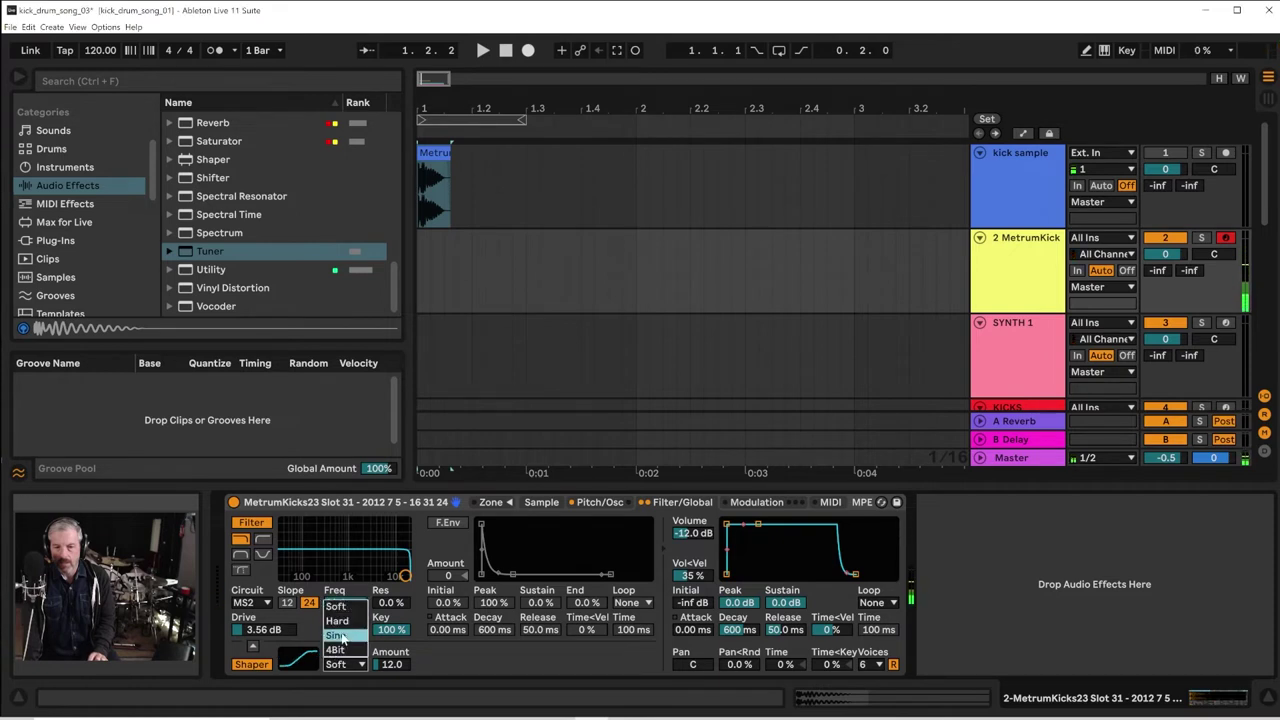
click(342, 638)
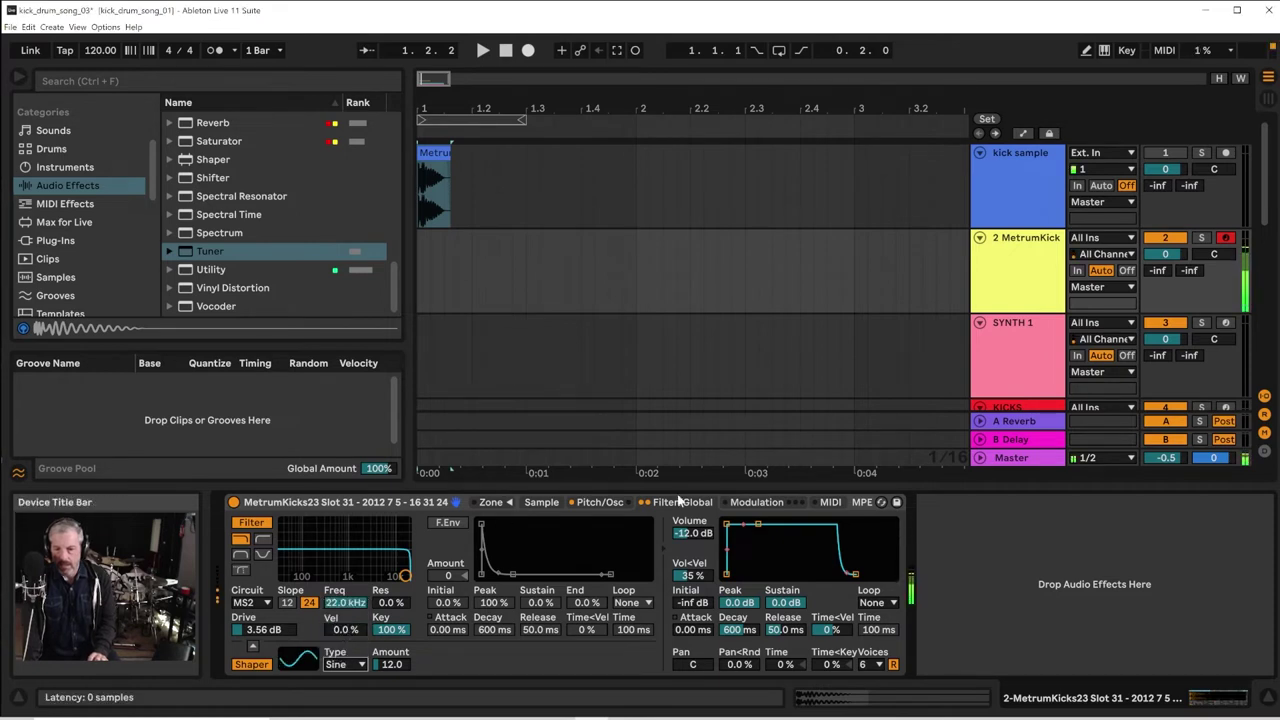
Enable the Sampler's modulation oscillator with its volume at -20 dB and coarse tuning at 4
click(600, 502)
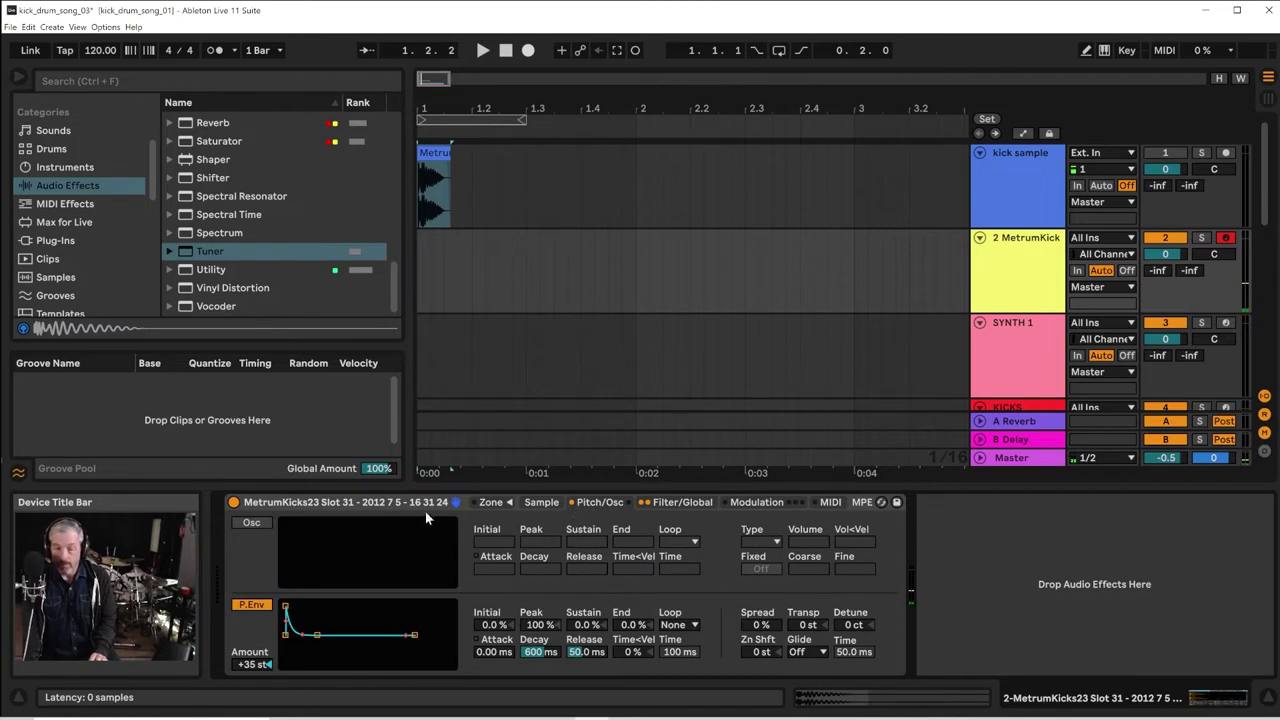
click(251, 522)
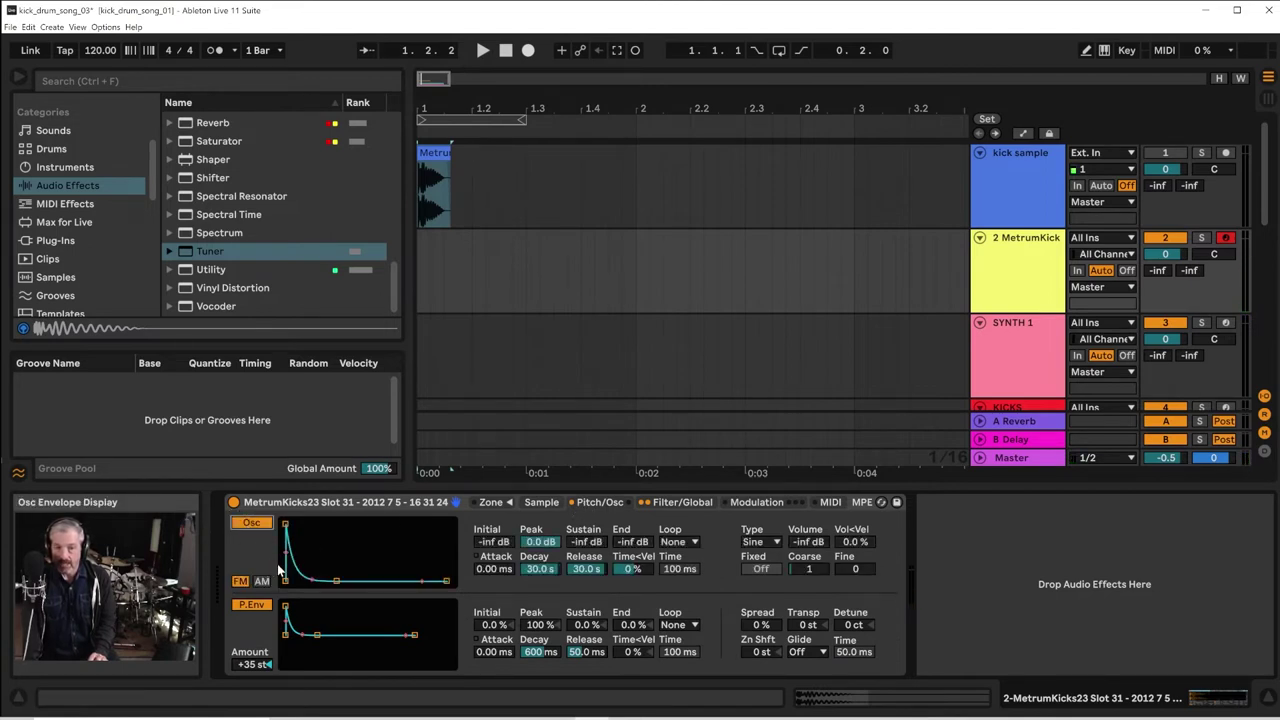
click(759, 542)
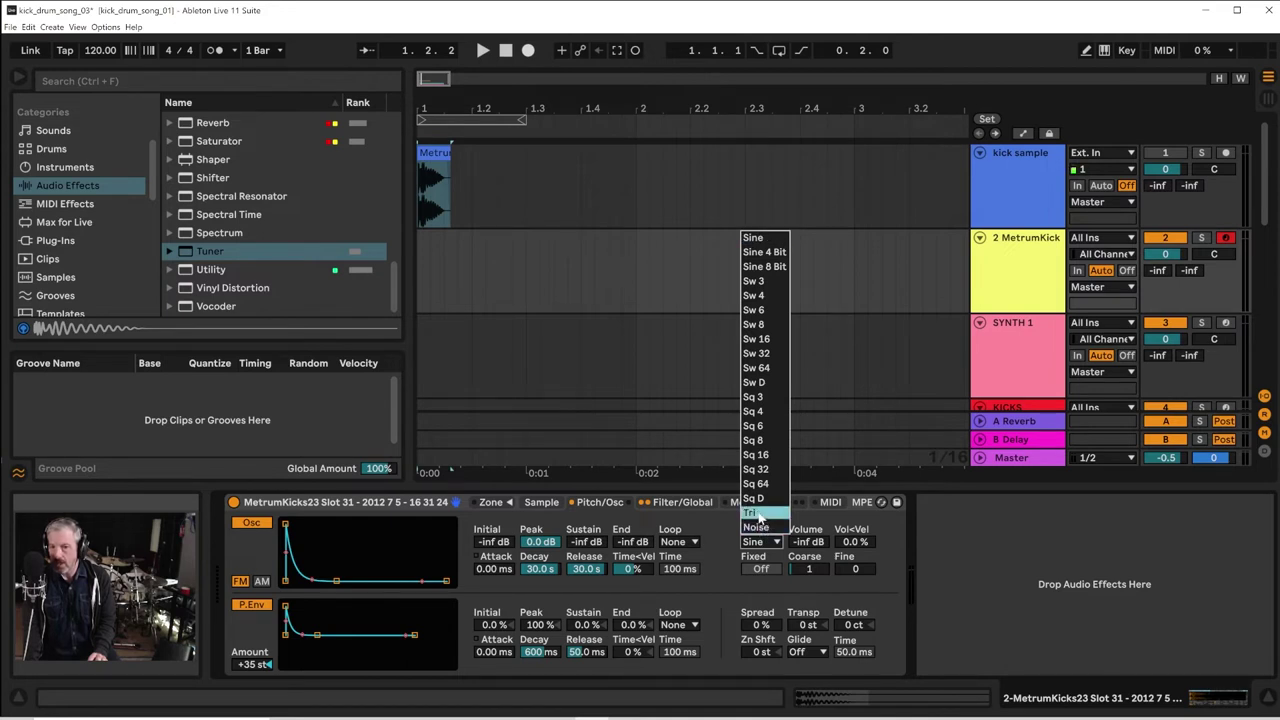
click(718, 545)
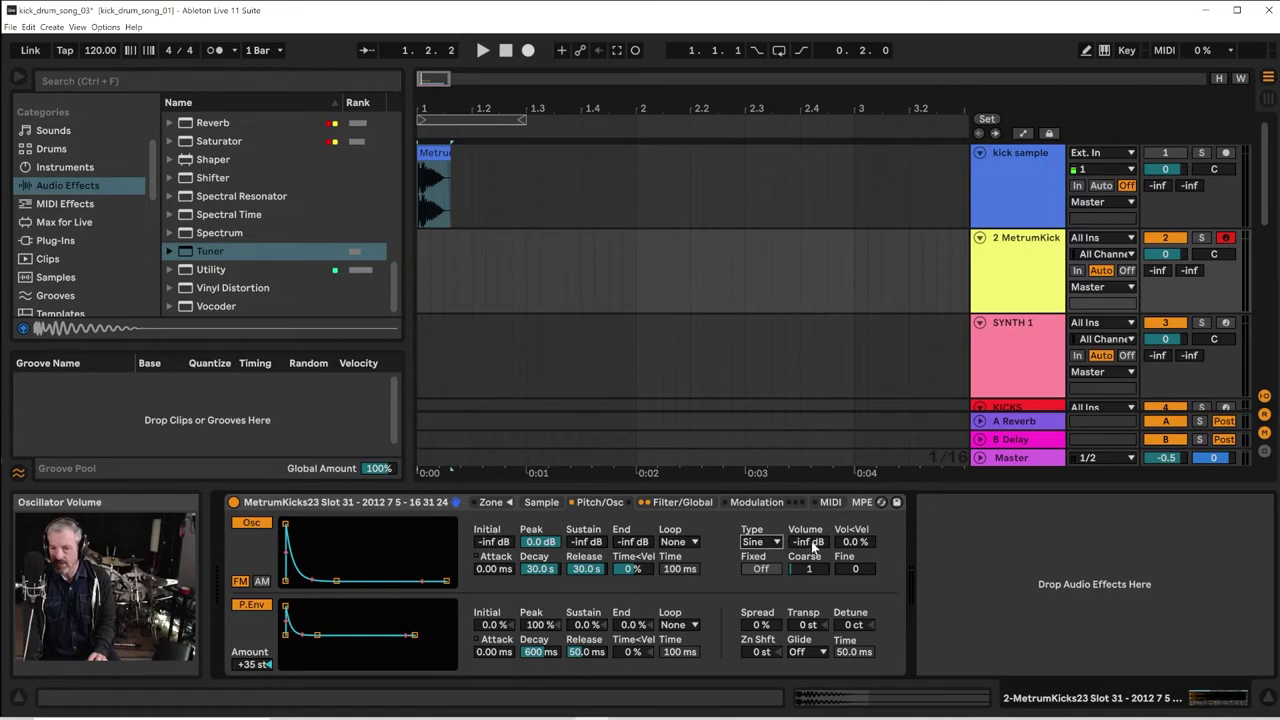
drag(810, 541, 810, 508)
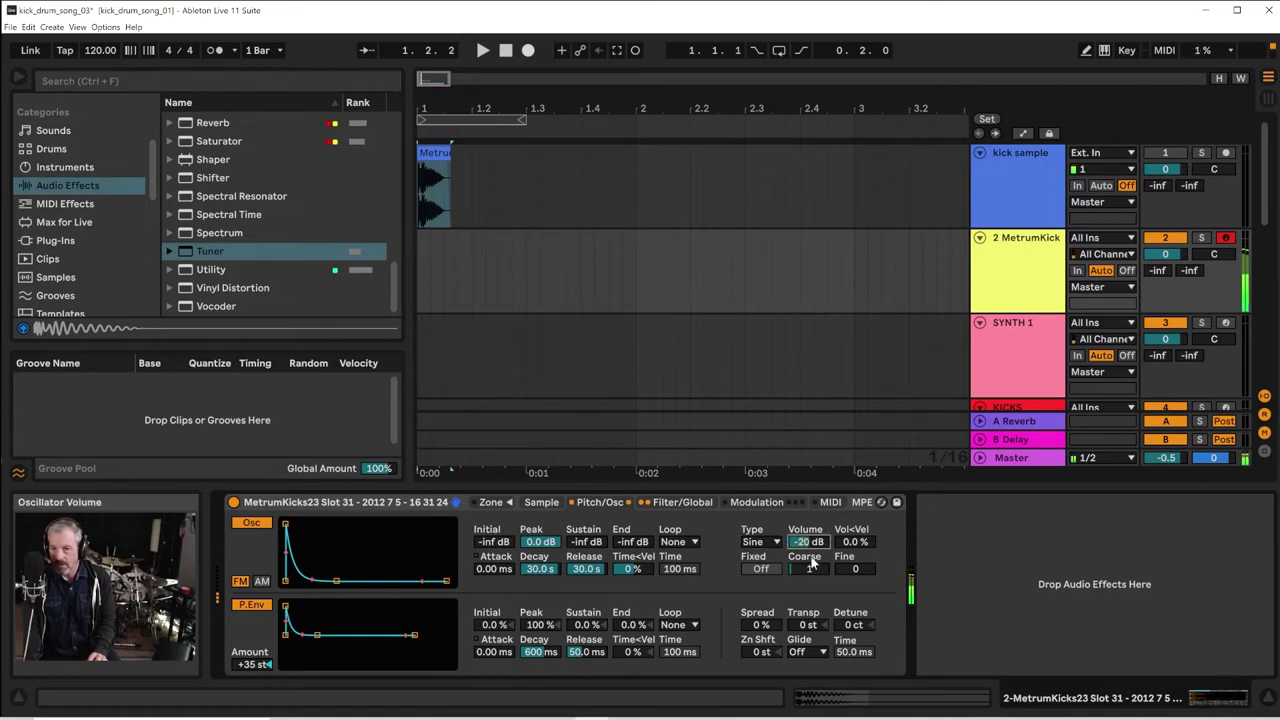
drag(812, 565, 812, 543)
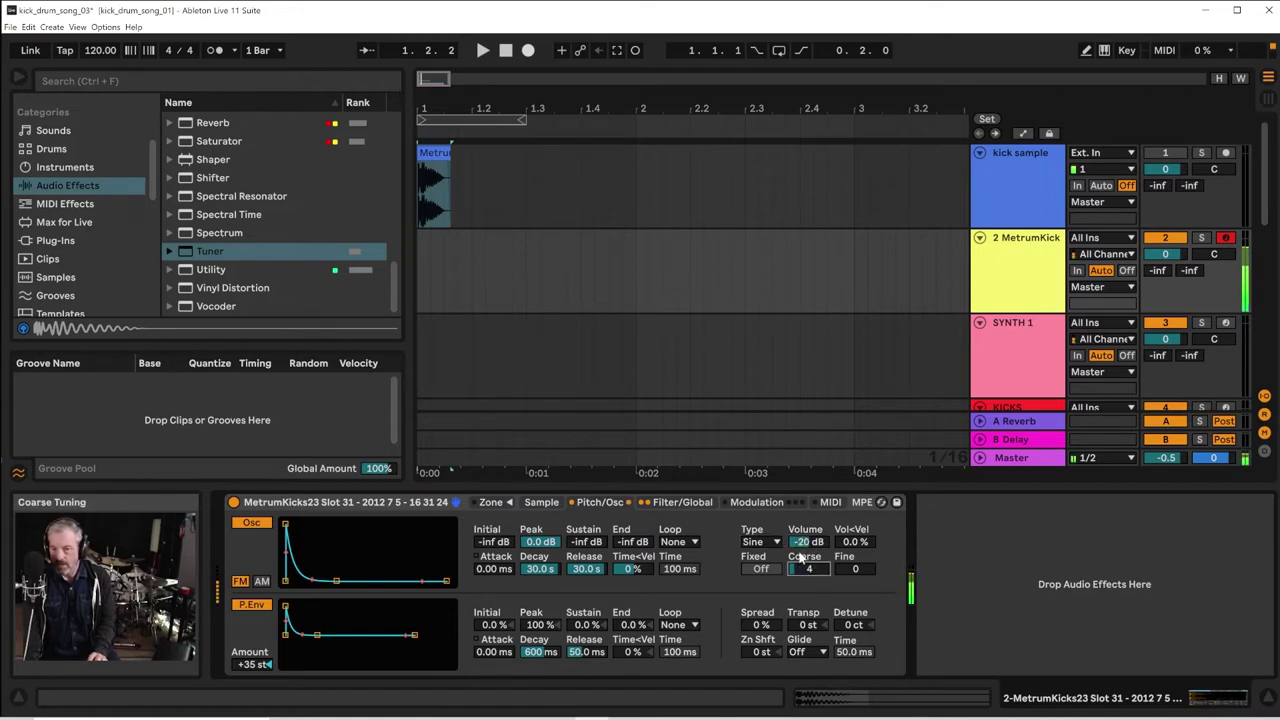
Audition oscillator waveforms such as Sine 4 Bit, Sw 64 and Sq 16, and choose Sq 64
click(762, 541)
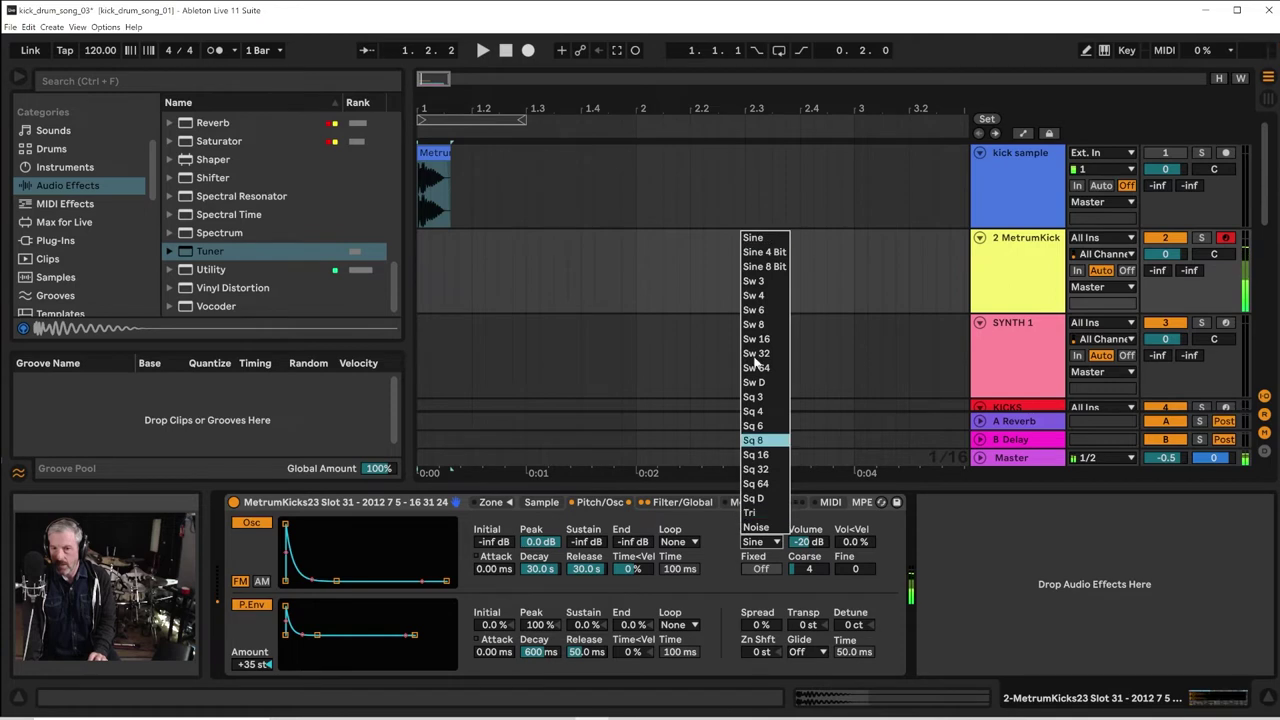
click(763, 256)
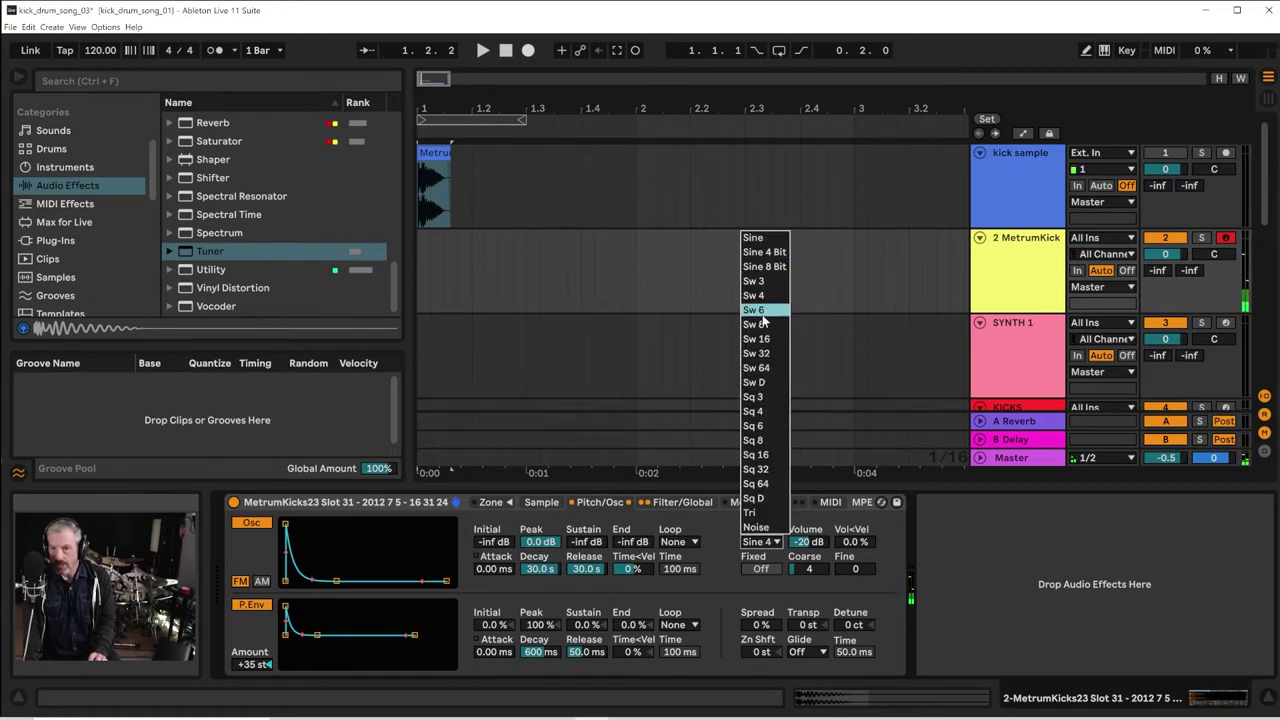
click(757, 368)
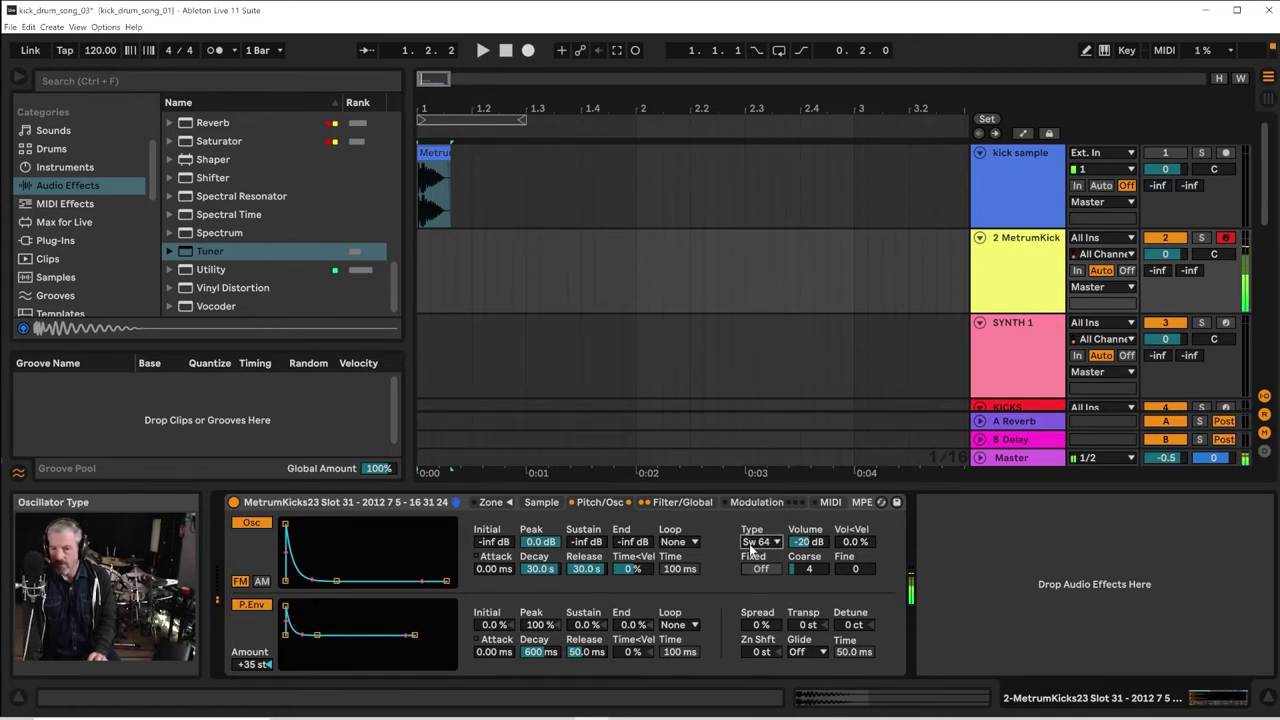
click(760, 541)
click(763, 467)
click(755, 543)
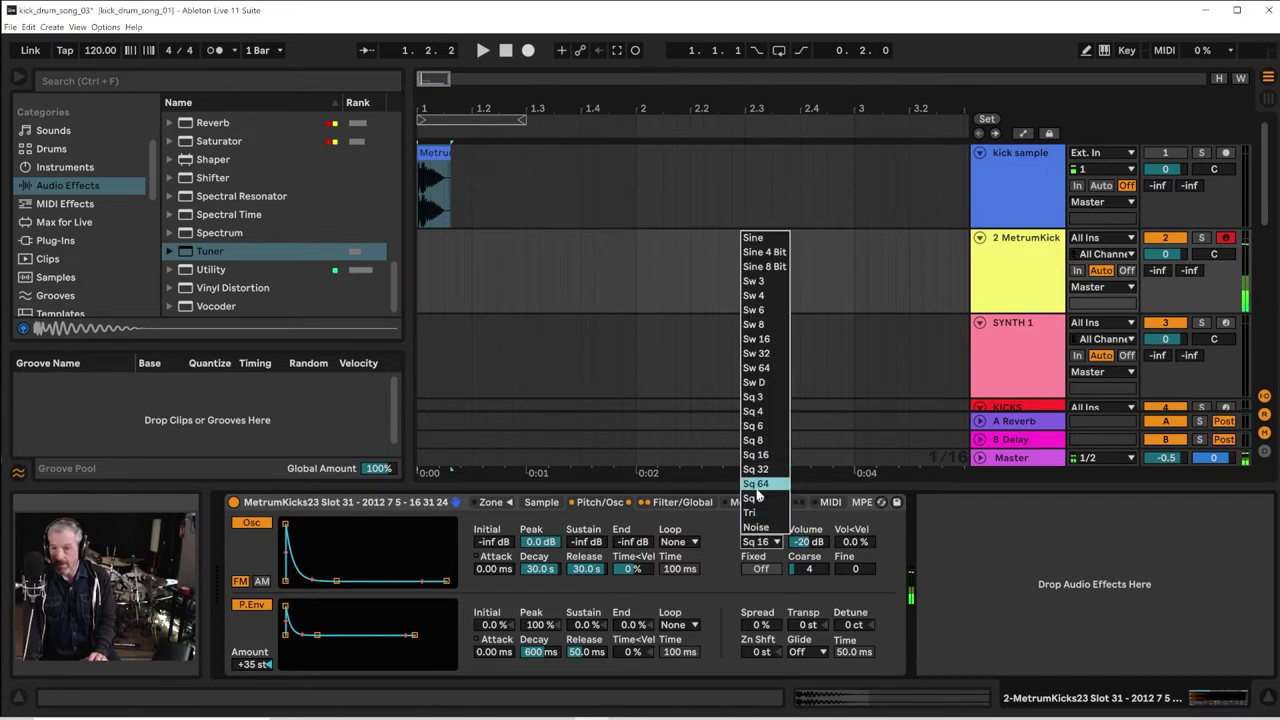
click(757, 487)
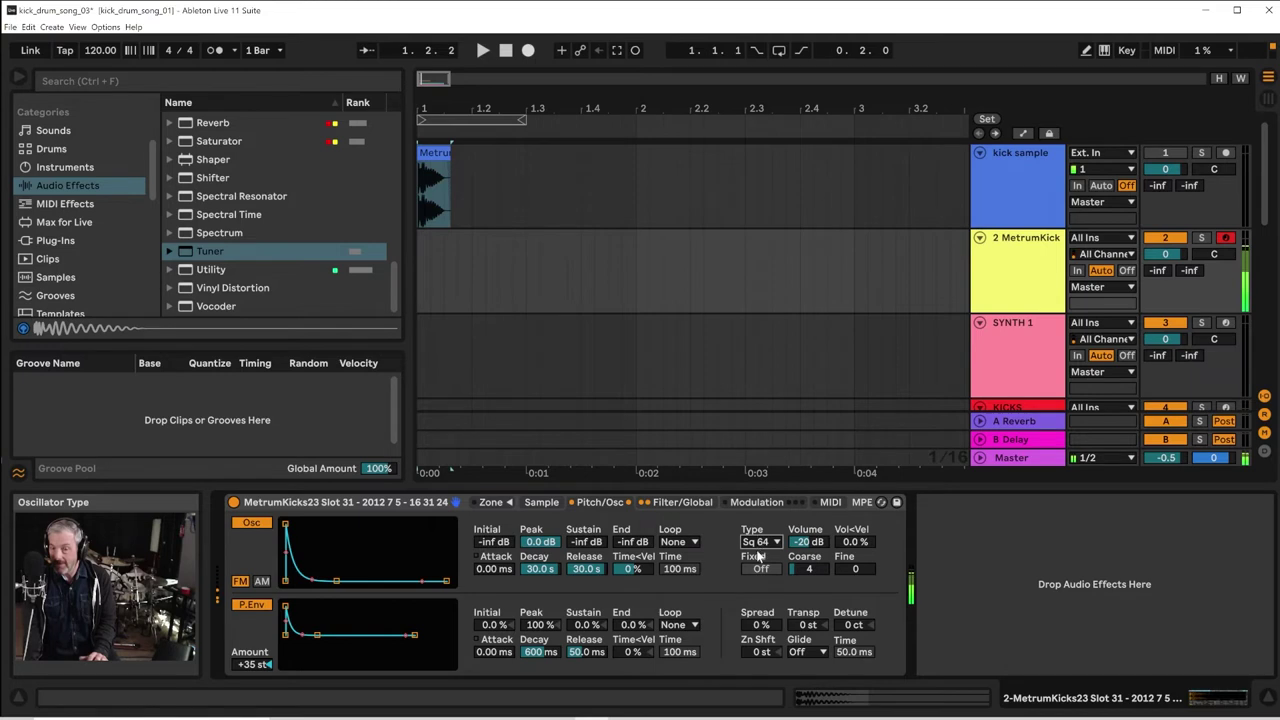
Set the oscillator envelope's decay time to 291 ms
drag(808, 542, 808, 538)
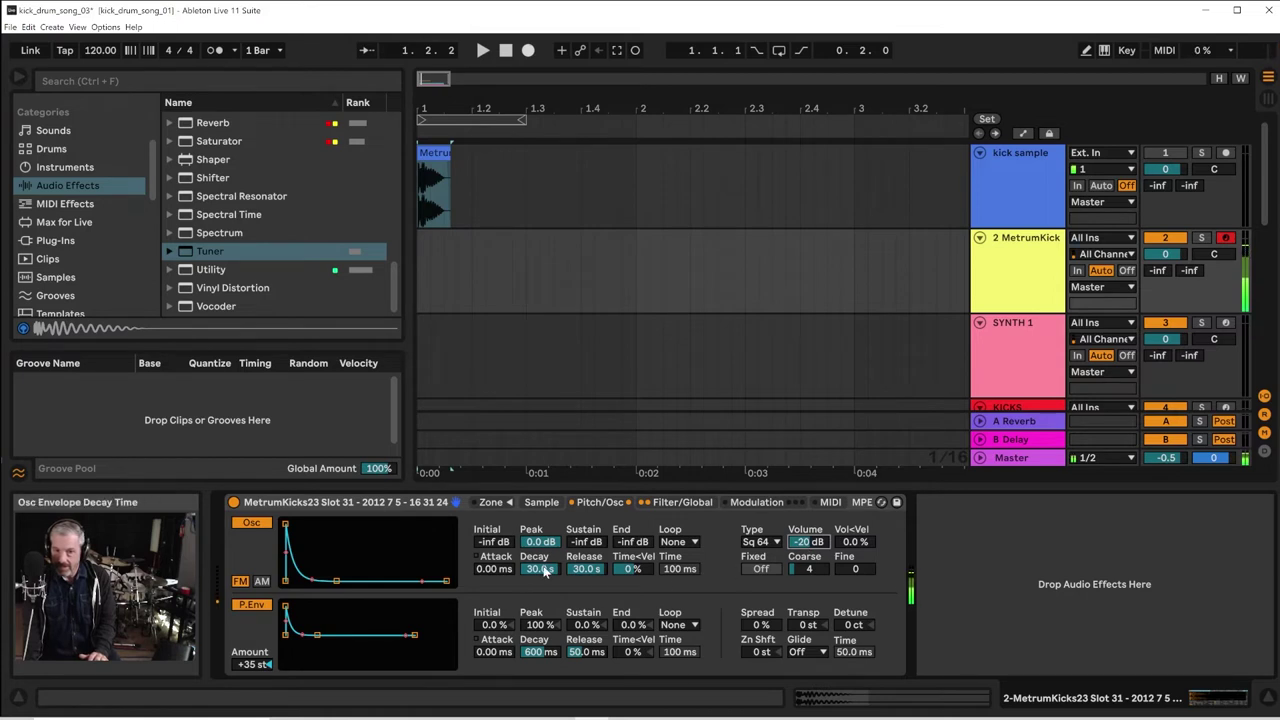
drag(540, 568, 540, 620)
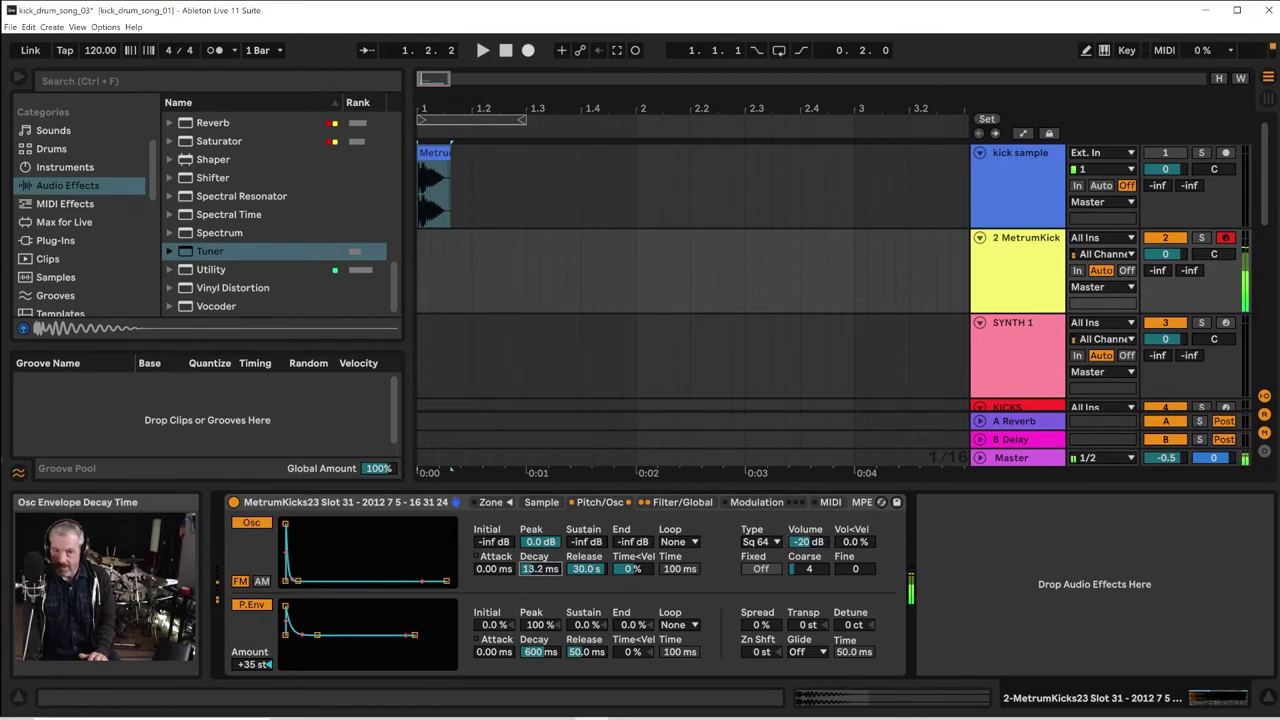
drag(540, 568, 540, 560)
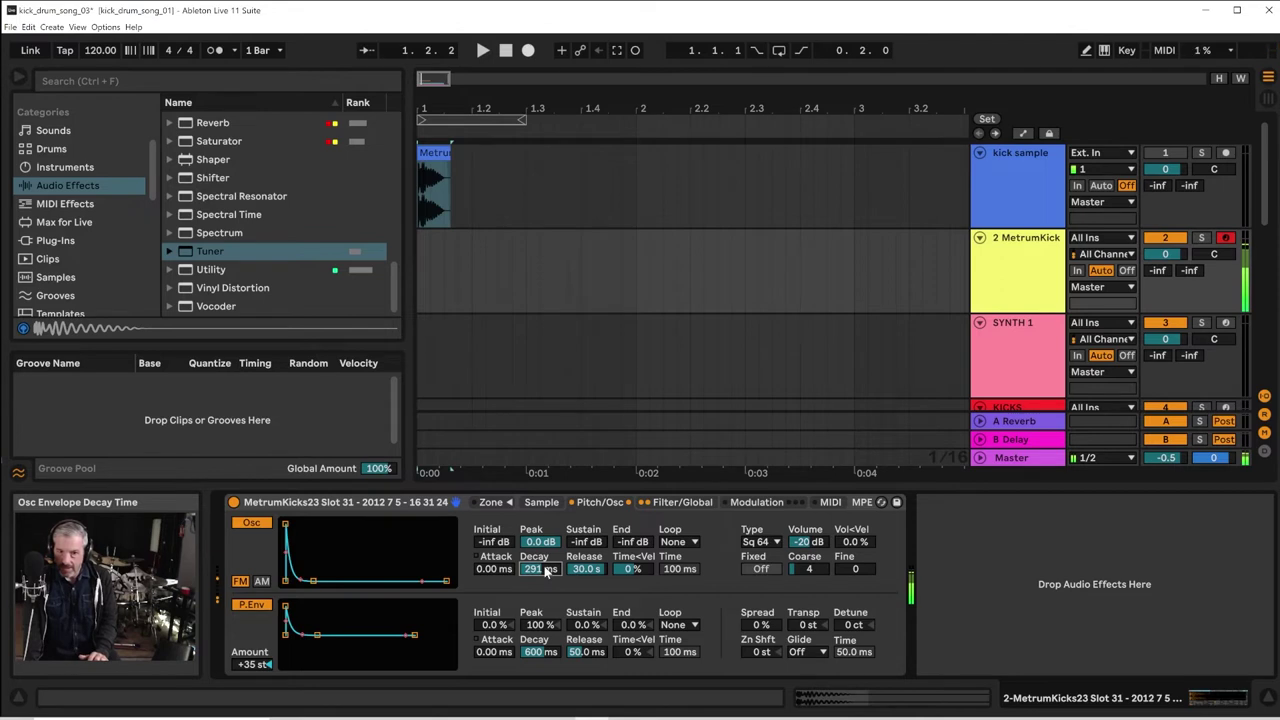
Compare the oscillator's AM mode with FM, keep FM, and set the oscillator volume to -18 dB
click(262, 582)
click(242, 582)
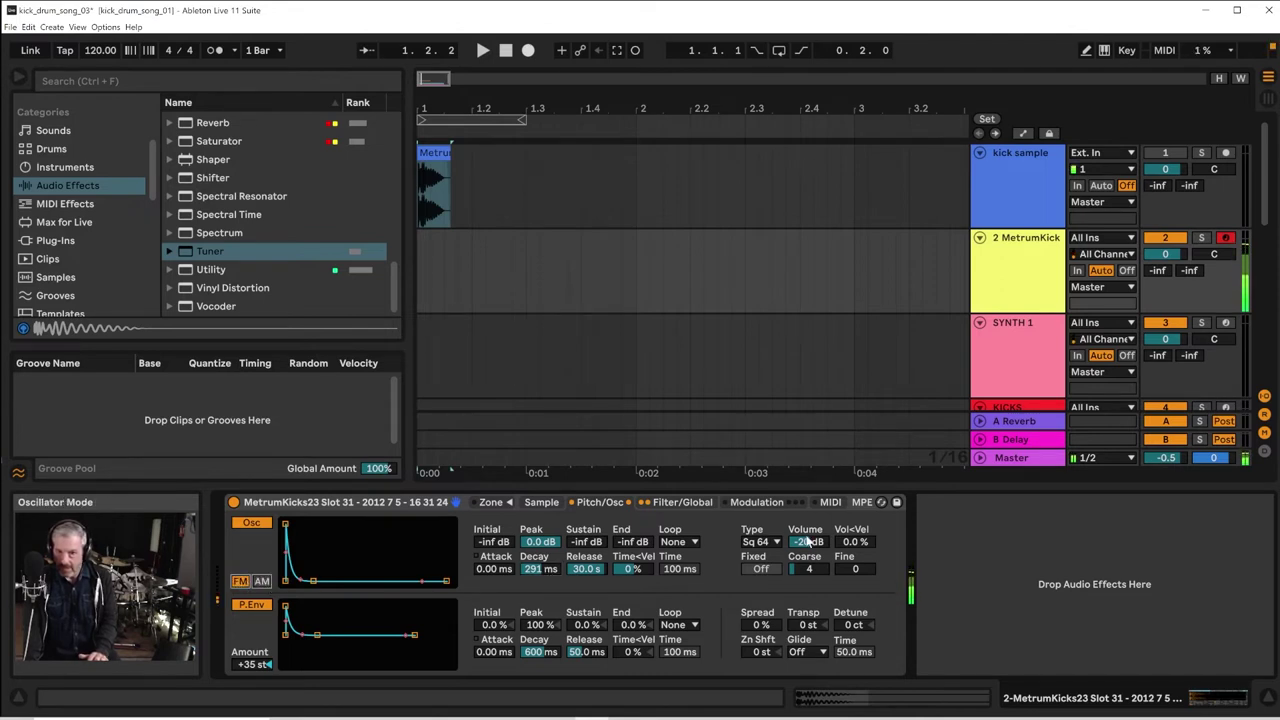
drag(808, 541, 808, 533)
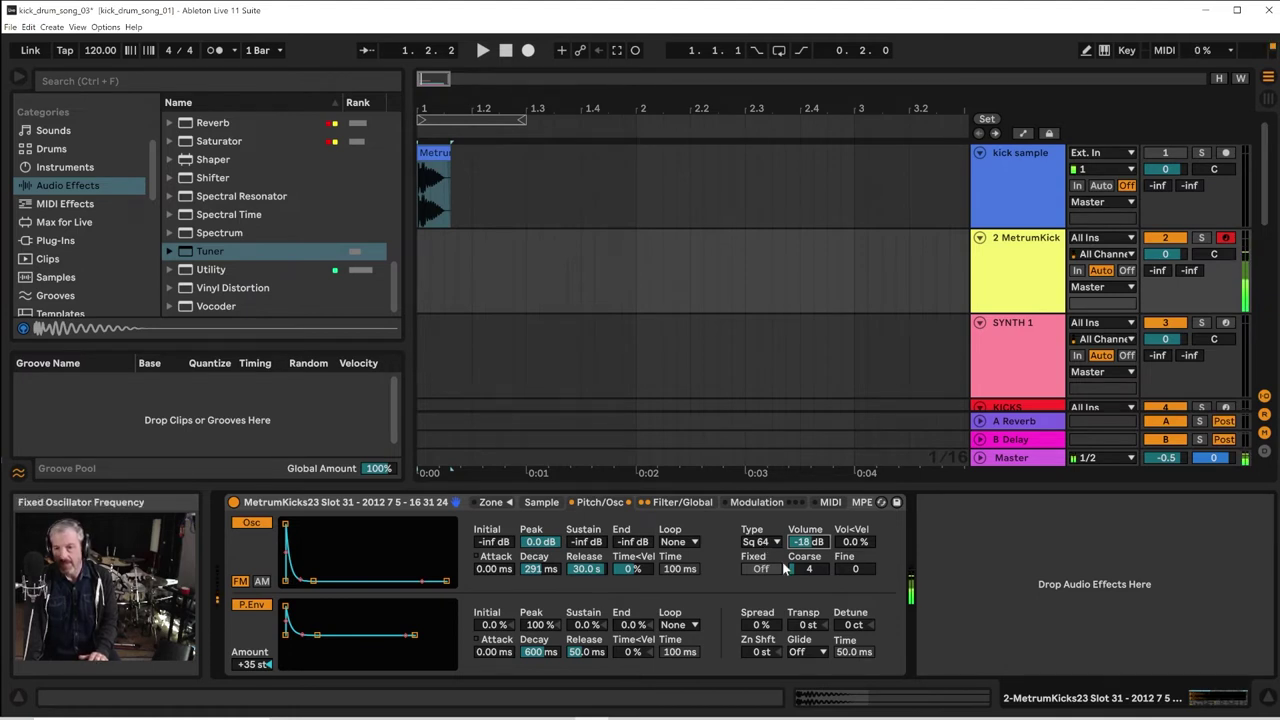
drag(809, 568, 809, 556)
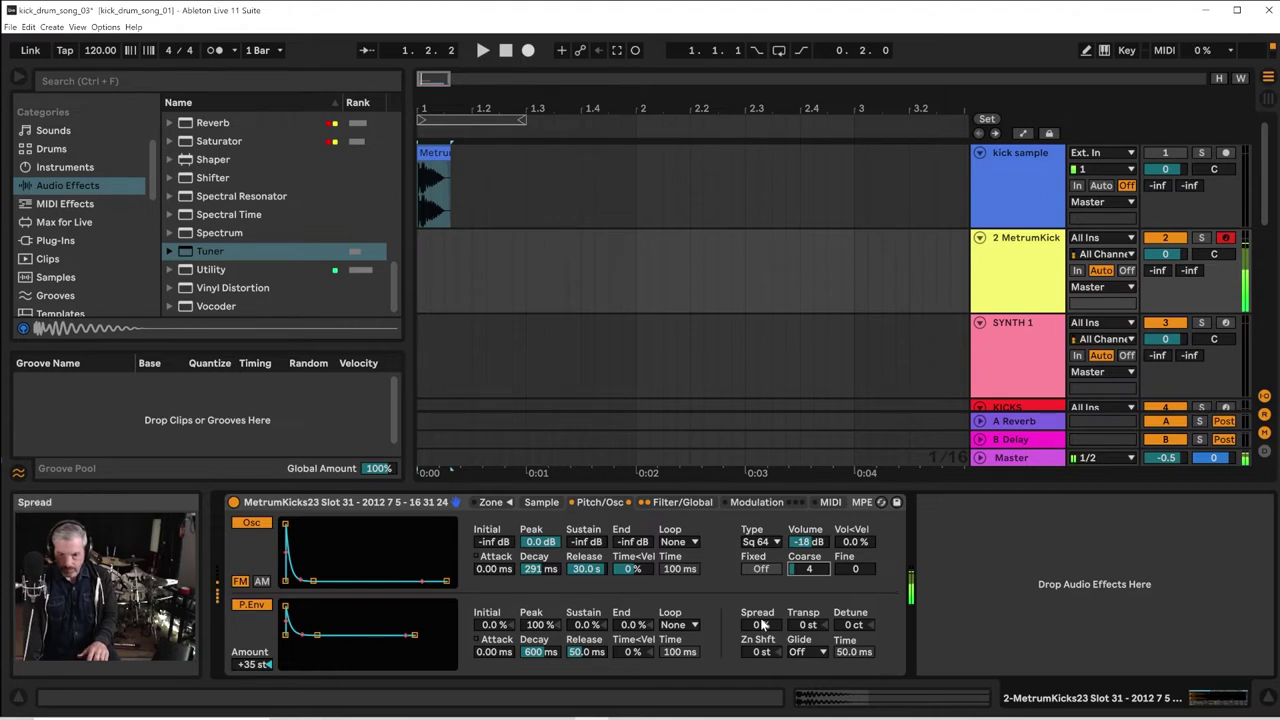
Switch the Sampler filter to high-pass with its frequency at 3.17 kHz and resonance at 61%
mouse_move(760, 624)
mouse_down()
mouse_move(760, 600)
mouse_move(760, 625)
mouse_up()
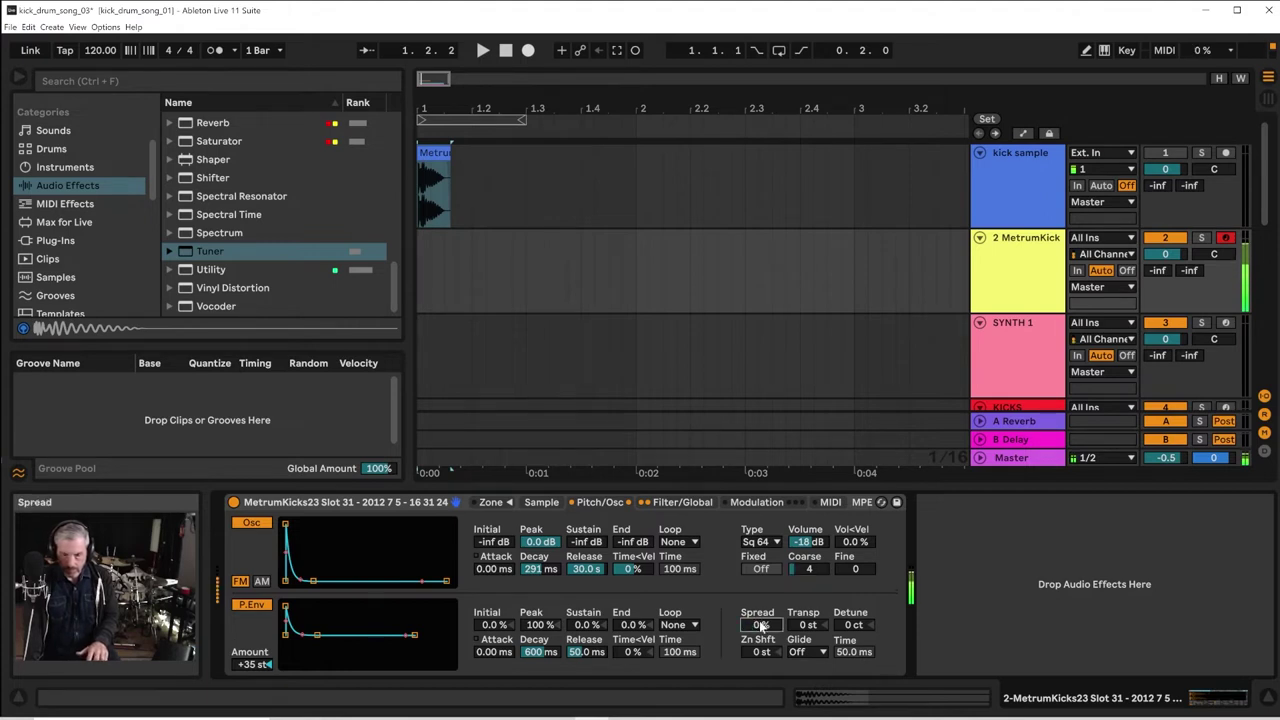
click(680, 502)
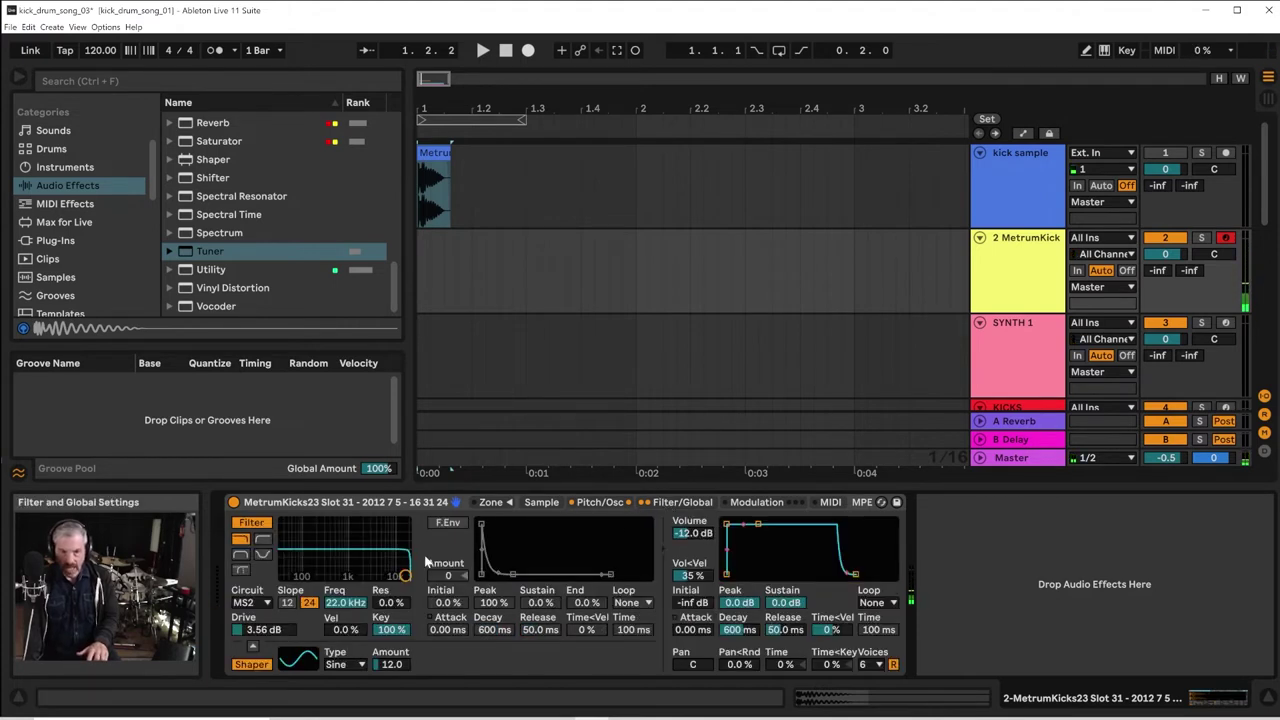
click(264, 538)
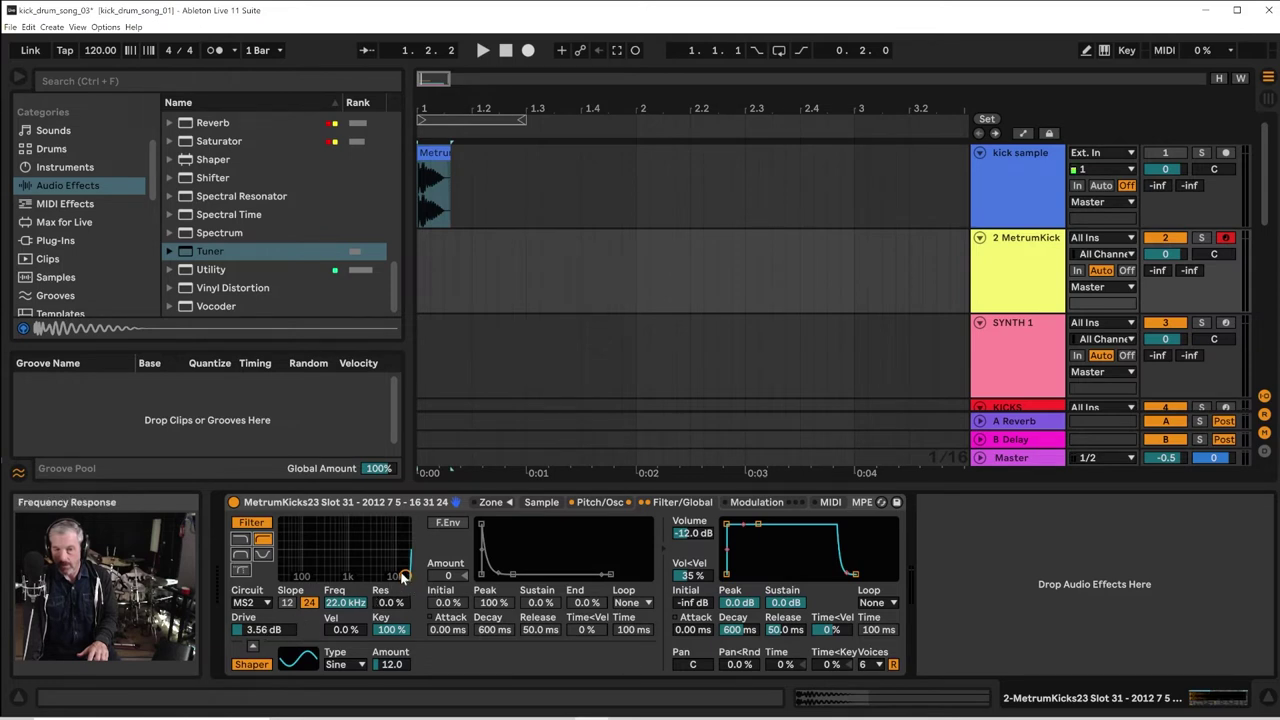
drag(405, 580, 370, 548)
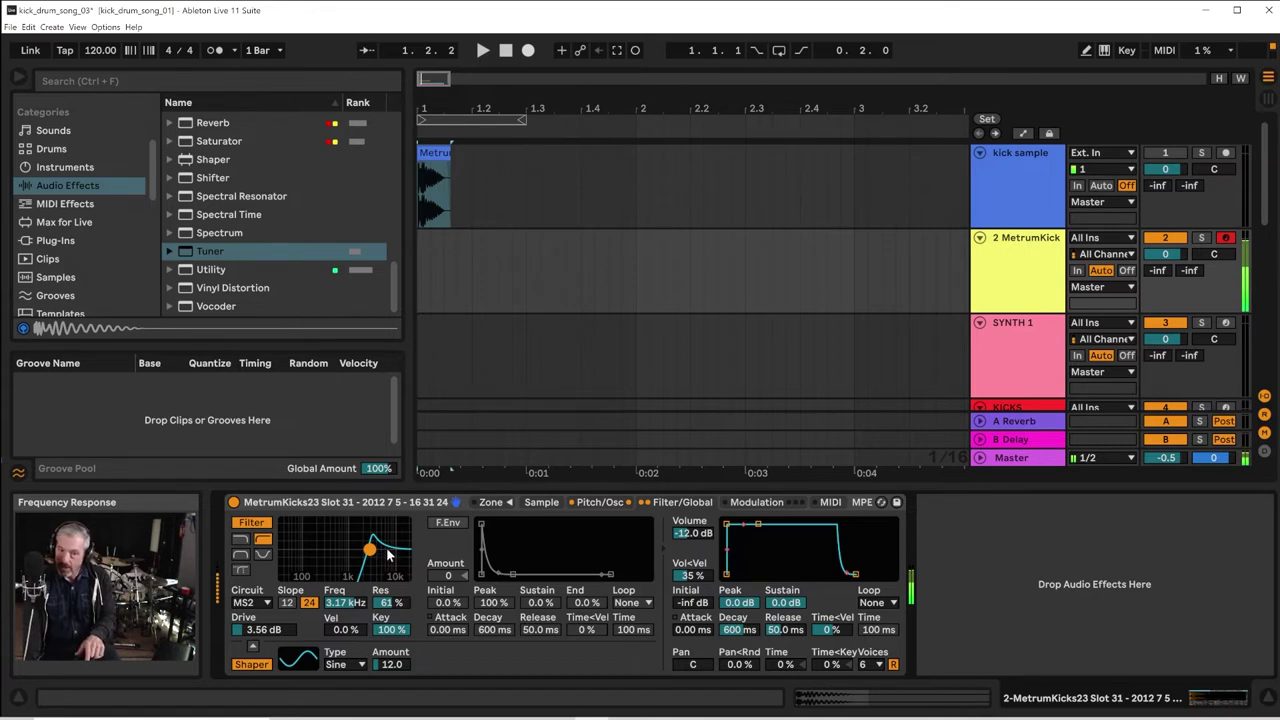
Enable the filter envelope with an amount of 7 and set the Sampler's volume to -9 dB
click(457, 527)
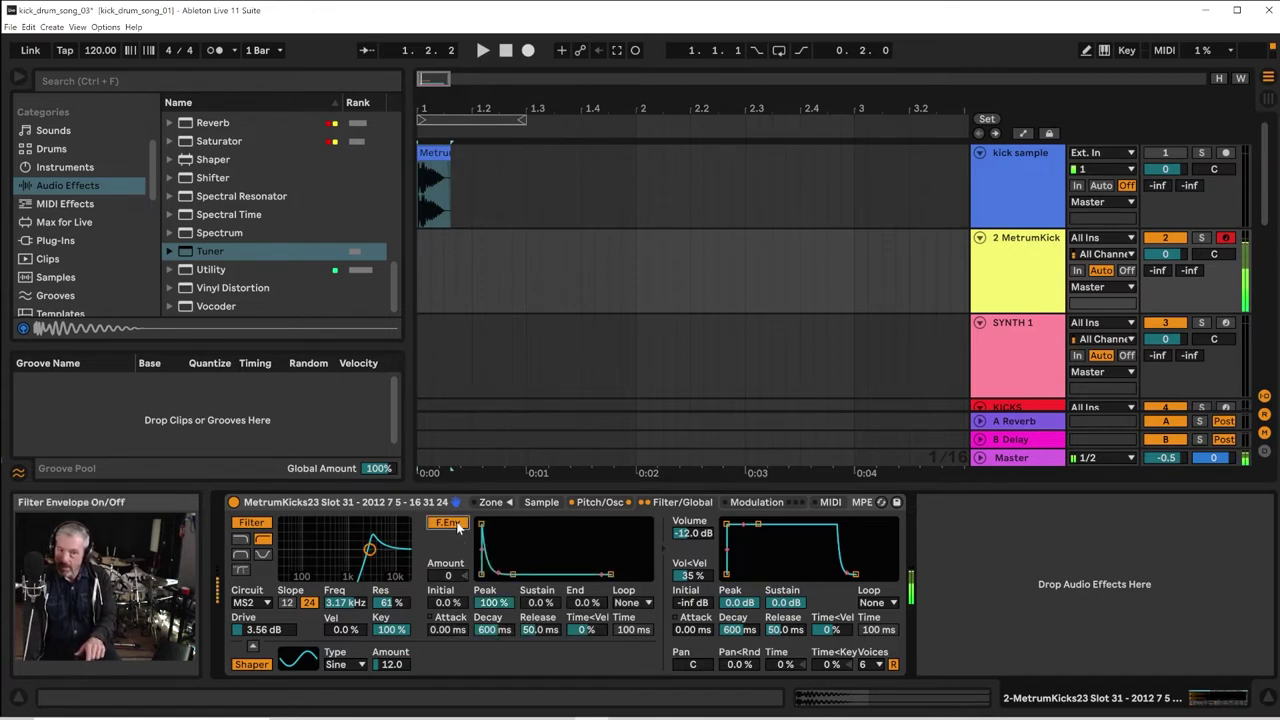
drag(447, 576, 447, 552)
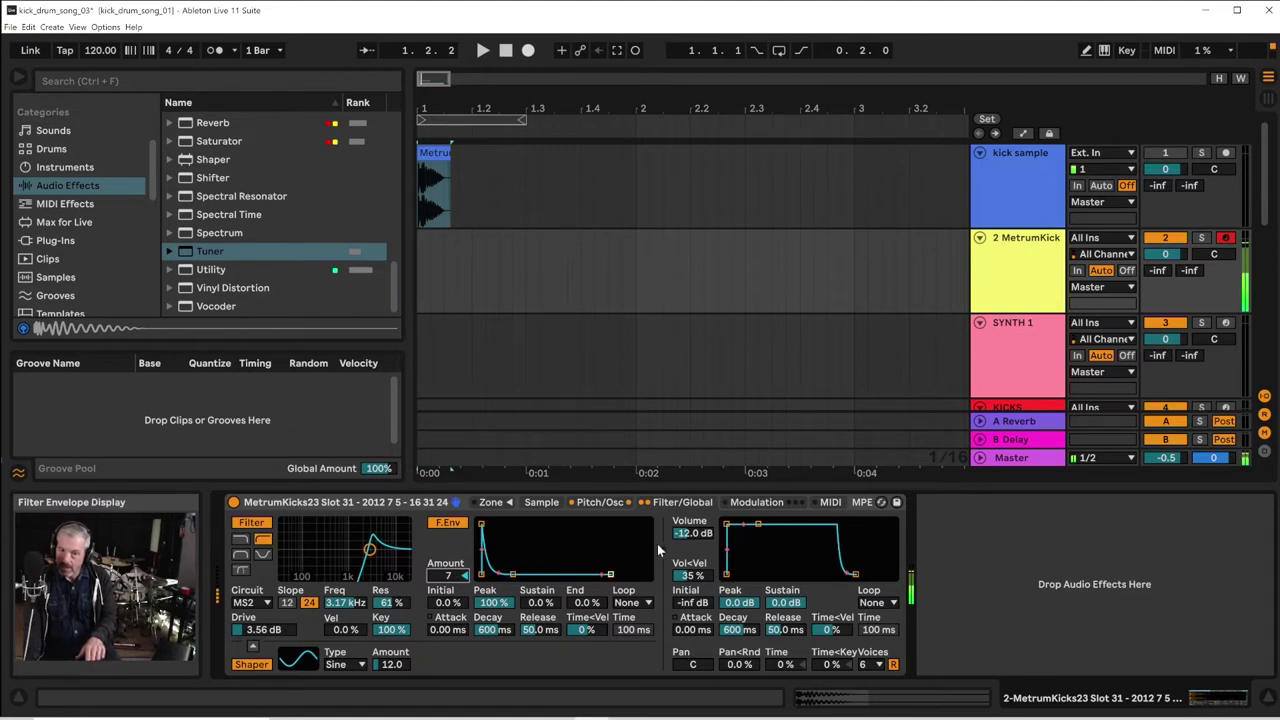
click(693, 533)
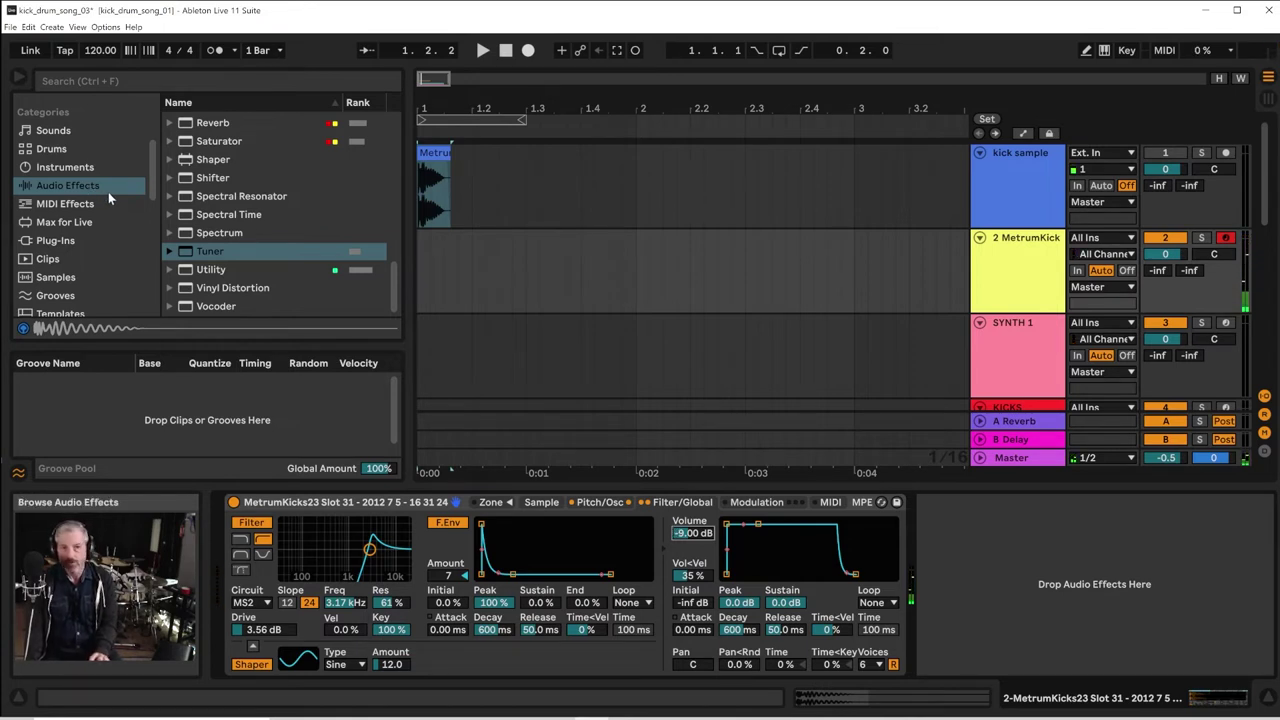
Add a Drum Buss effect after the Sampler with its drive at 23%
click(396, 284)
drag(398, 283, 397, 49)
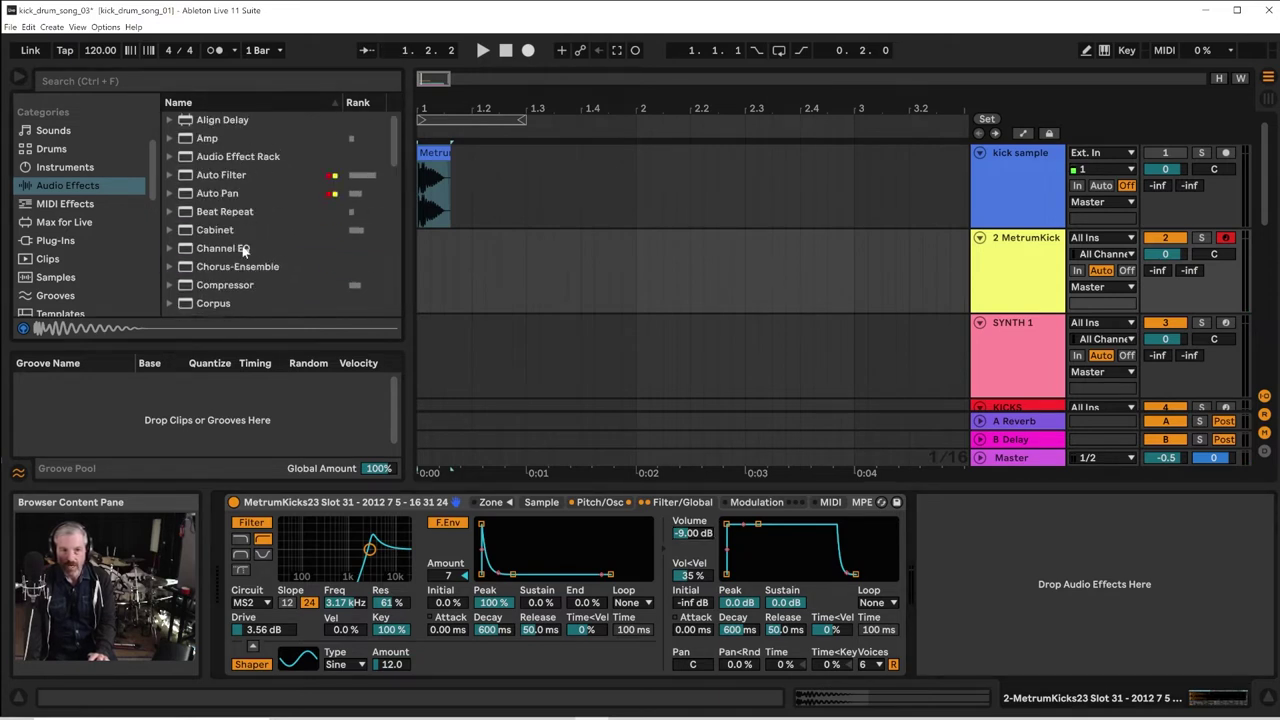
scroll(242, 248, down, 3)
drag(245, 246, 936, 520)
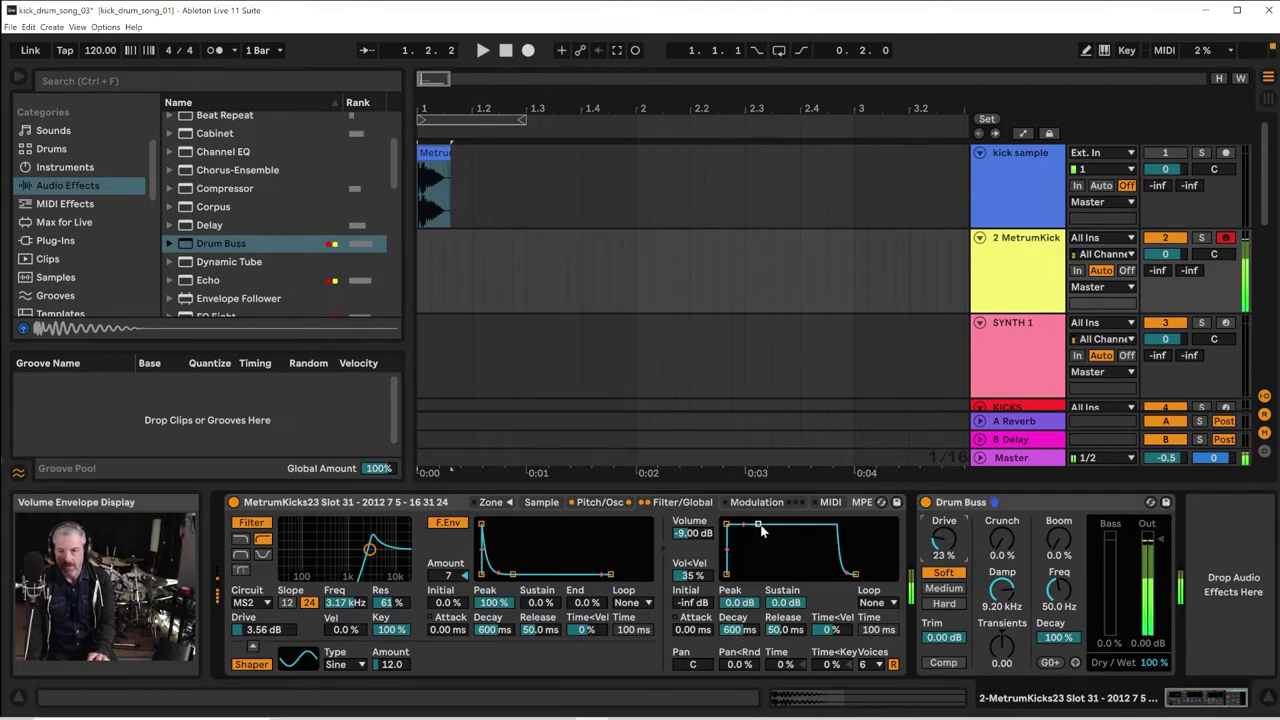
Set the Sampler's volume envelope to a 183 ms decay with -inf sustain, and the Drum Buss transients to 0.08
drag(759, 525, 753, 574)
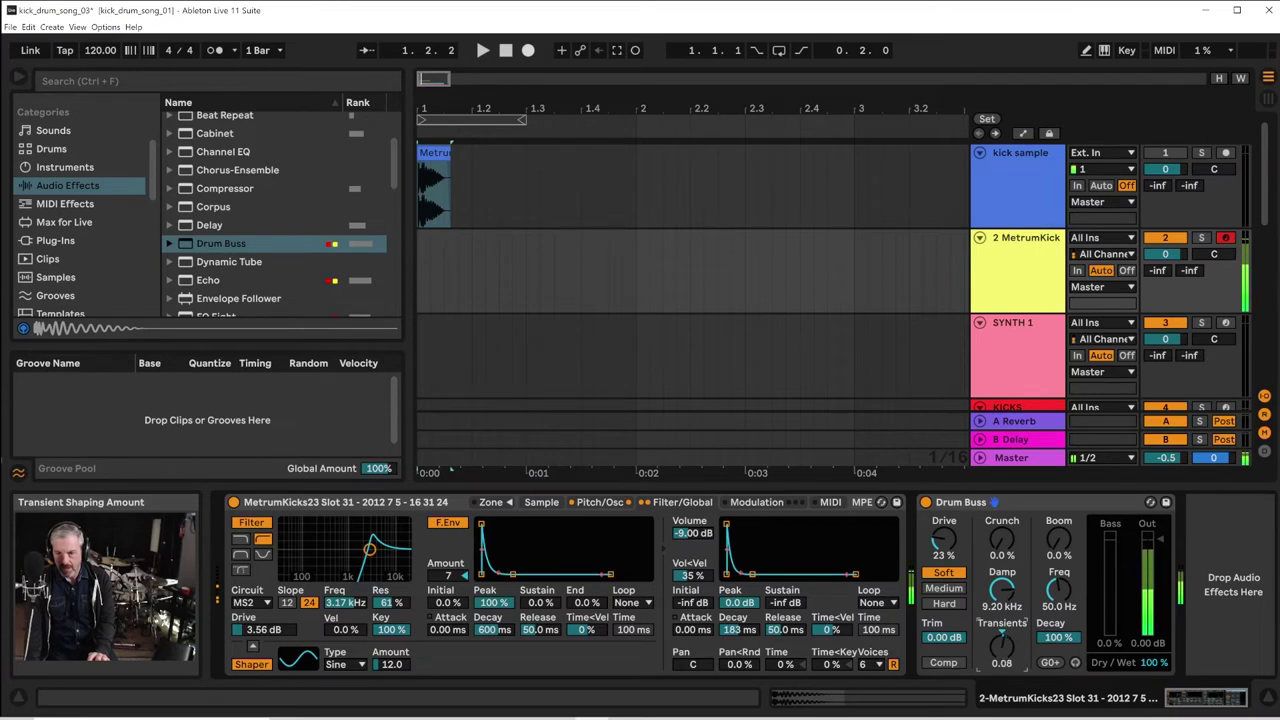
drag(1003, 652, 1003, 648)
click(956, 665)
click(956, 665)
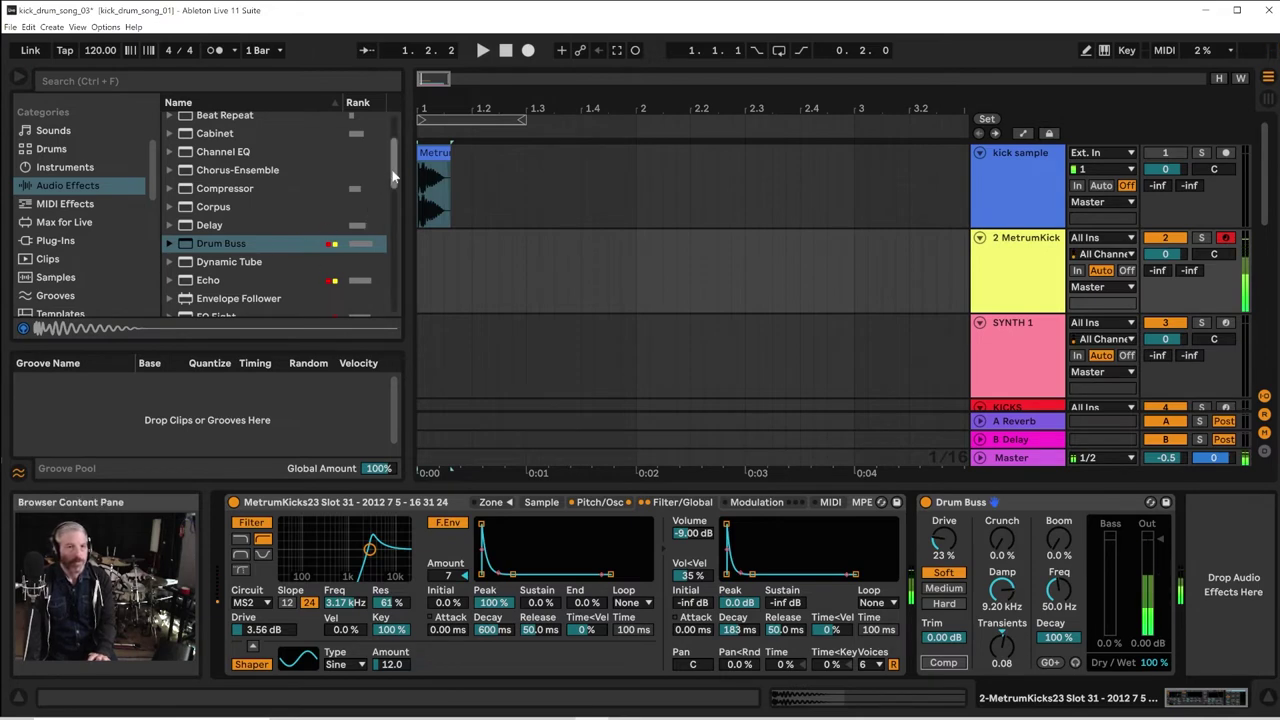
Add a Saturator after the Drum Buss with Soft Clip on and drive at 3.43 dB
drag(394, 177, 391, 88)
scroll(262, 215, down, 2)
scroll(260, 218, down, 6)
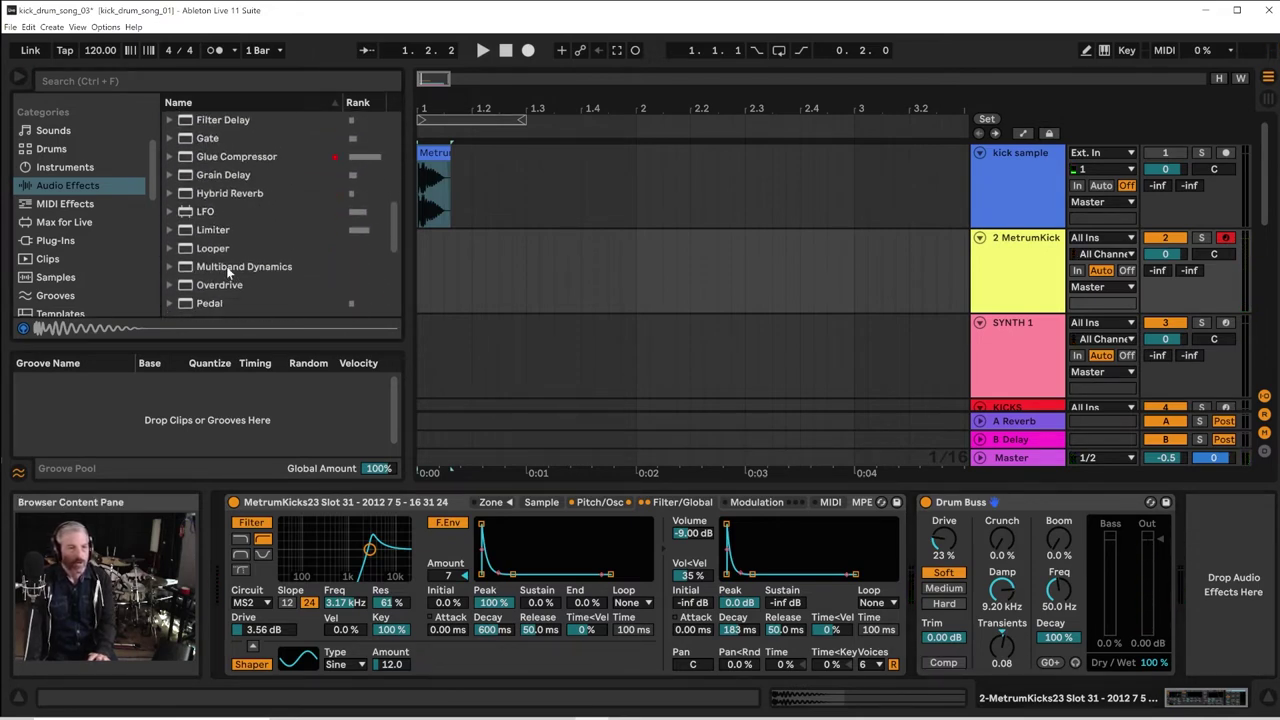
scroll(221, 269, down, 3)
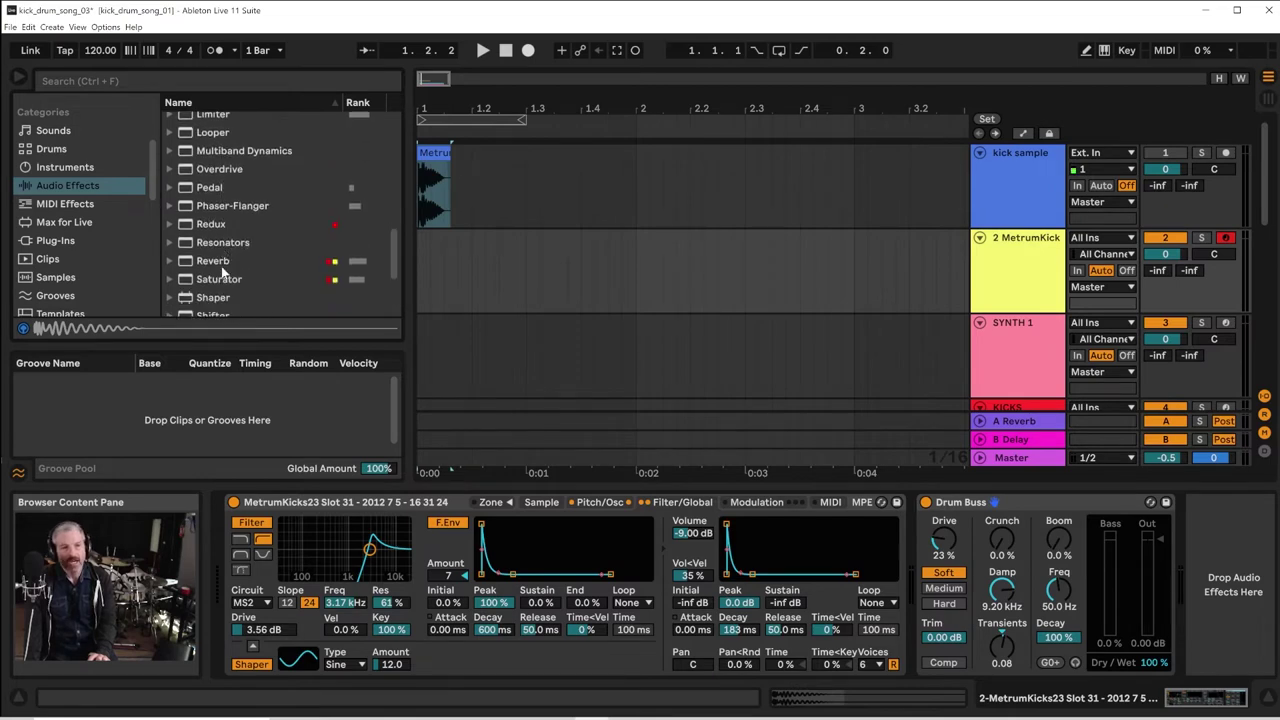
drag(228, 245, 1168, 532)
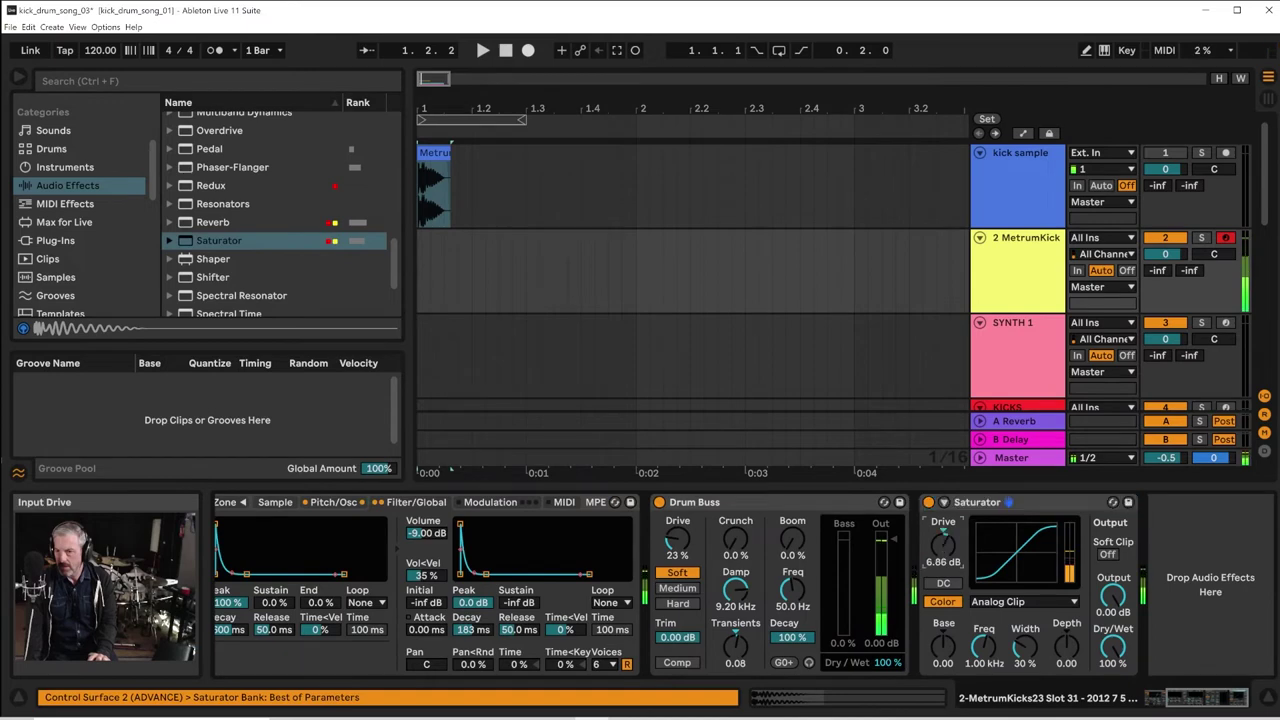
click(1108, 555)
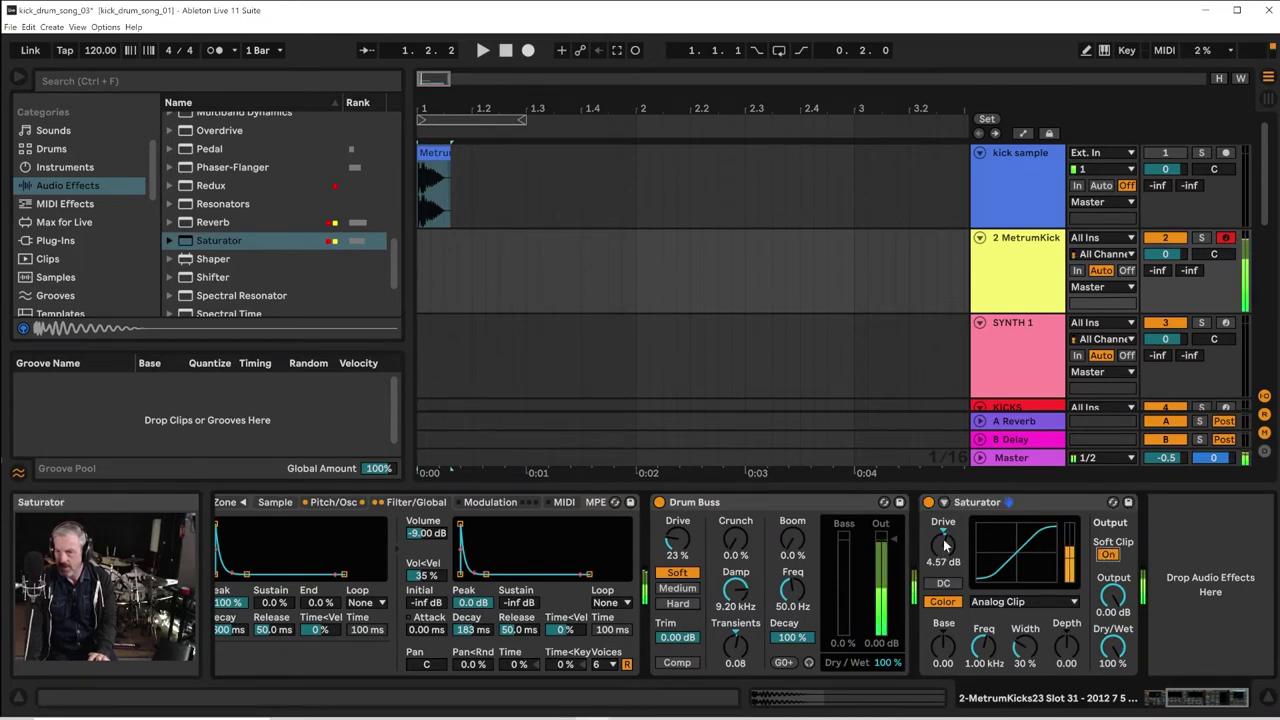
drag(949, 539, 950, 545)
Add an EQ Eight after the Saturator and set its low-cut band to 1.74 kHz with Q 0.39
scroll(364, 255, up, 5)
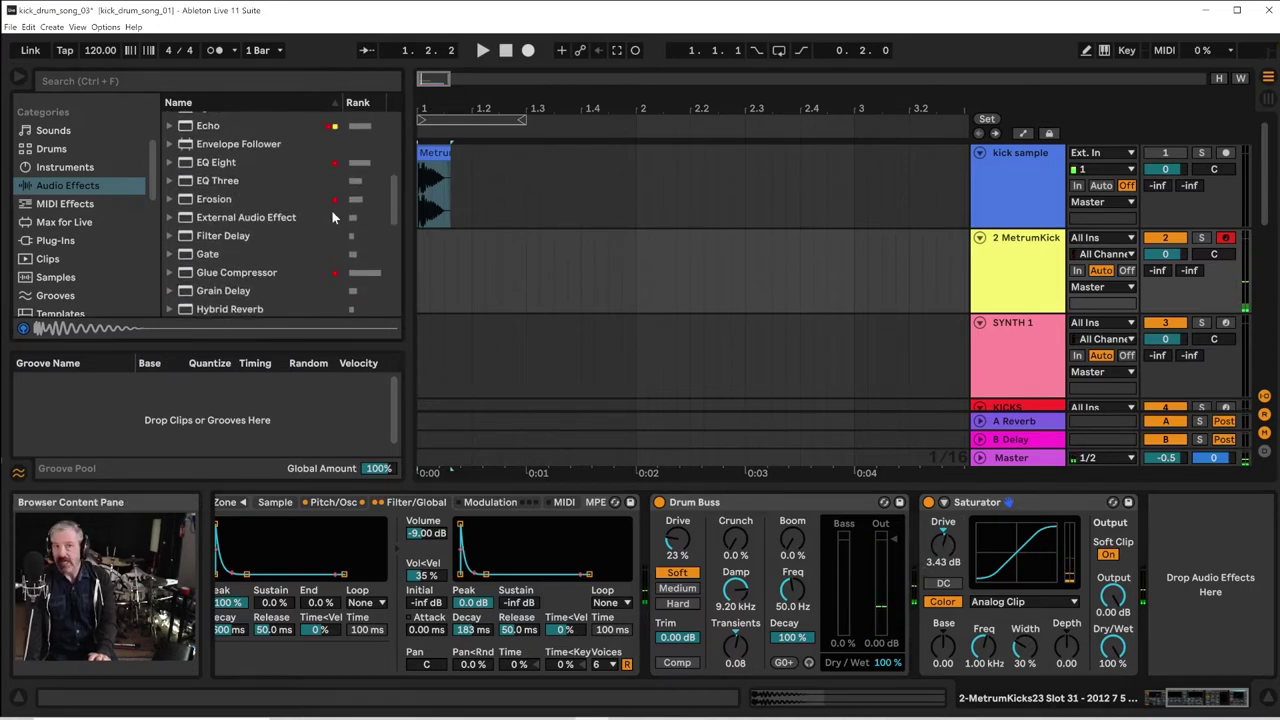
scroll(333, 216, up, 2)
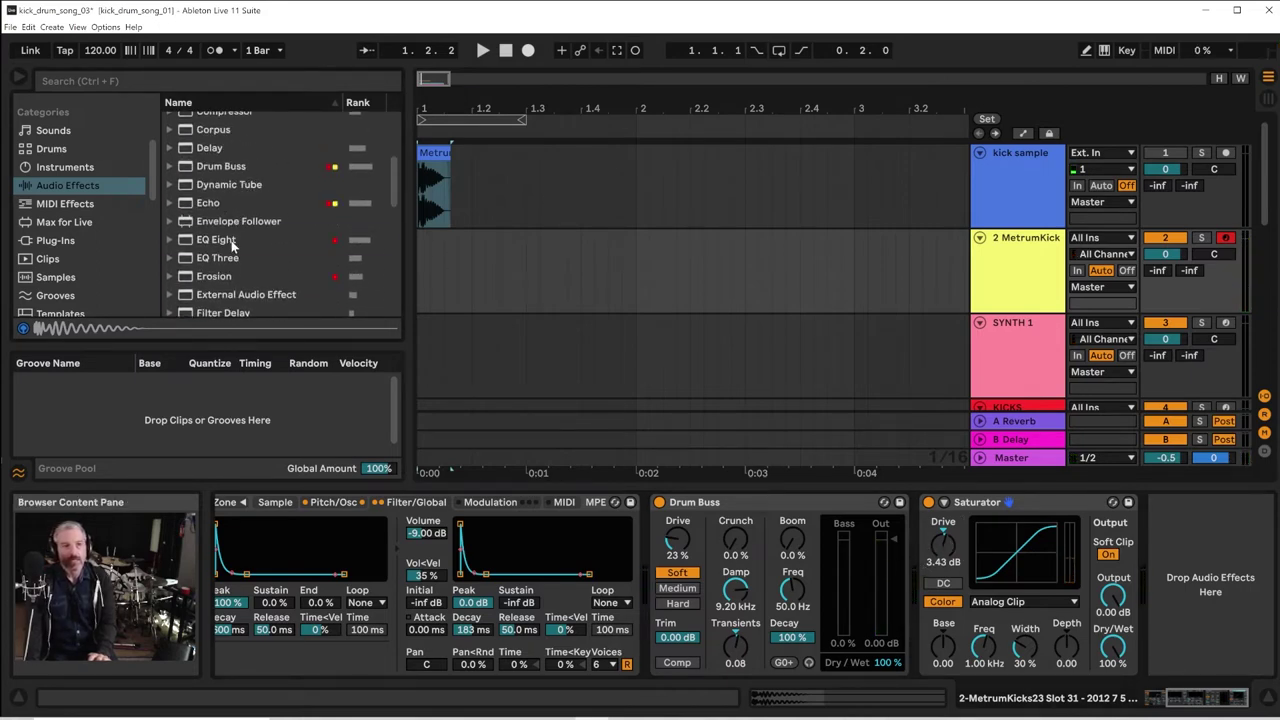
drag(231, 245, 1240, 556)
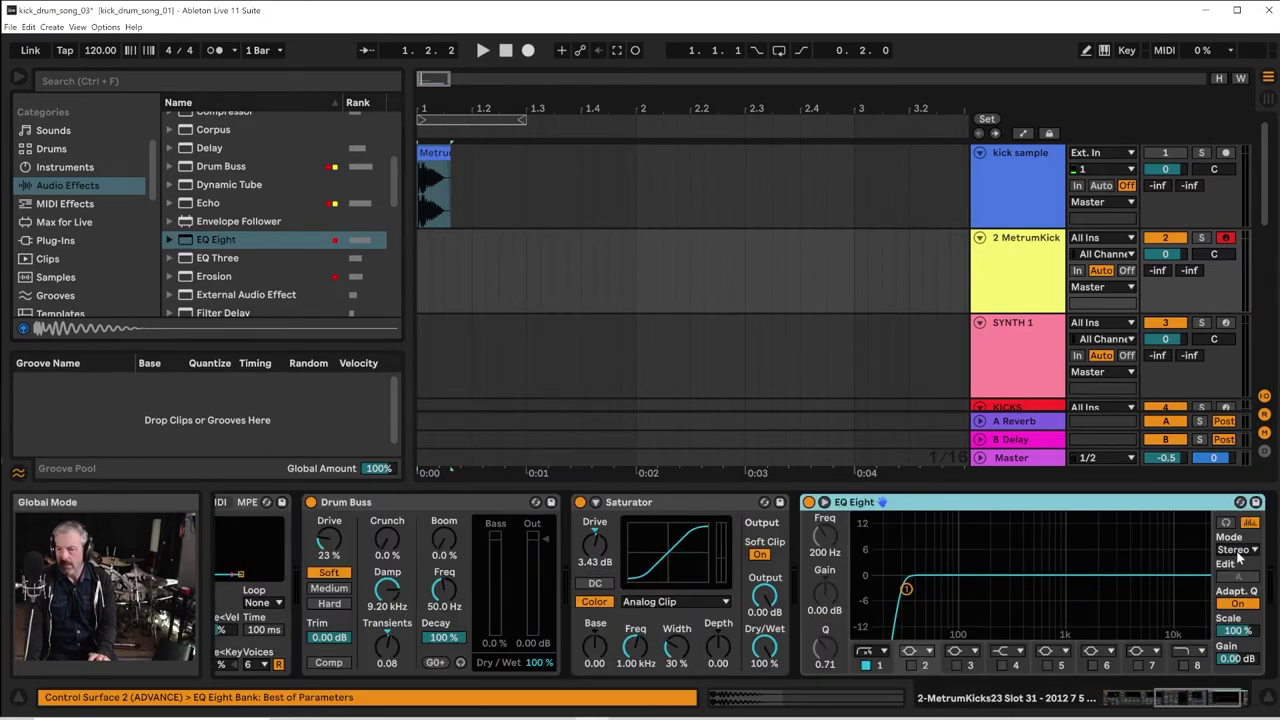
drag(903, 590, 1089, 603)
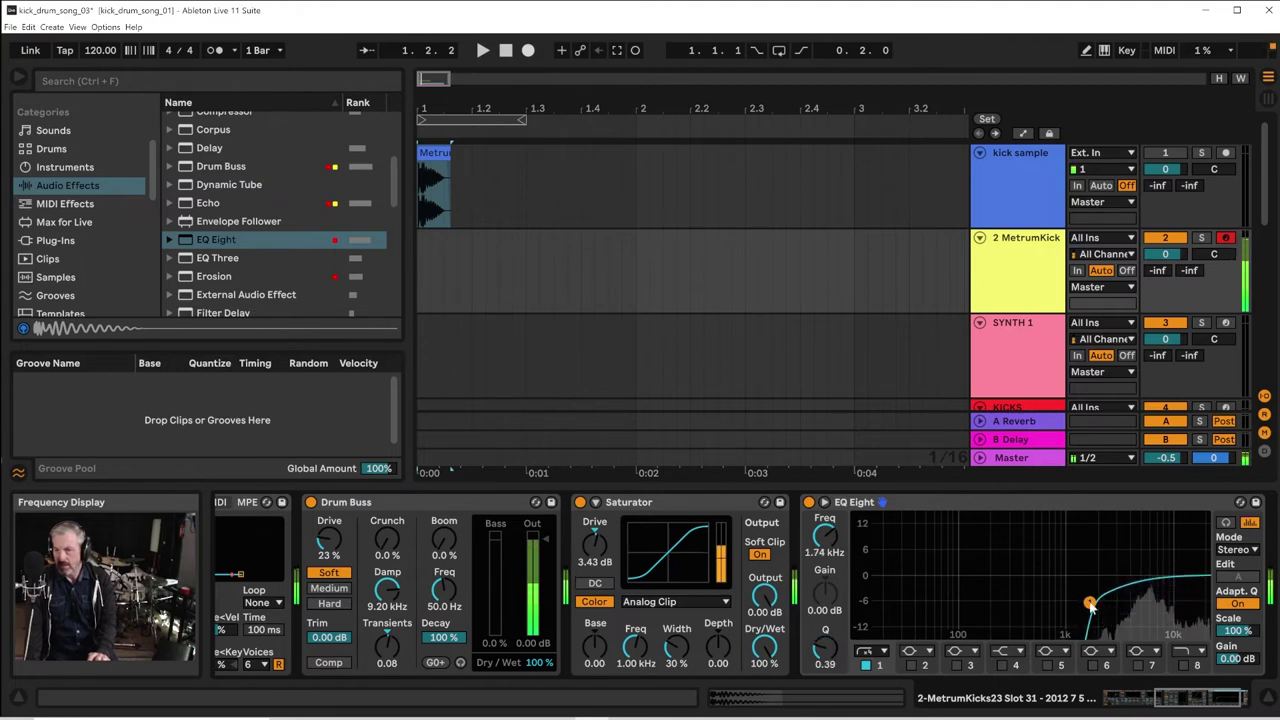
Add a Reverb effect at the end of the device chain, after the EQ Eight
click(1230, 697)
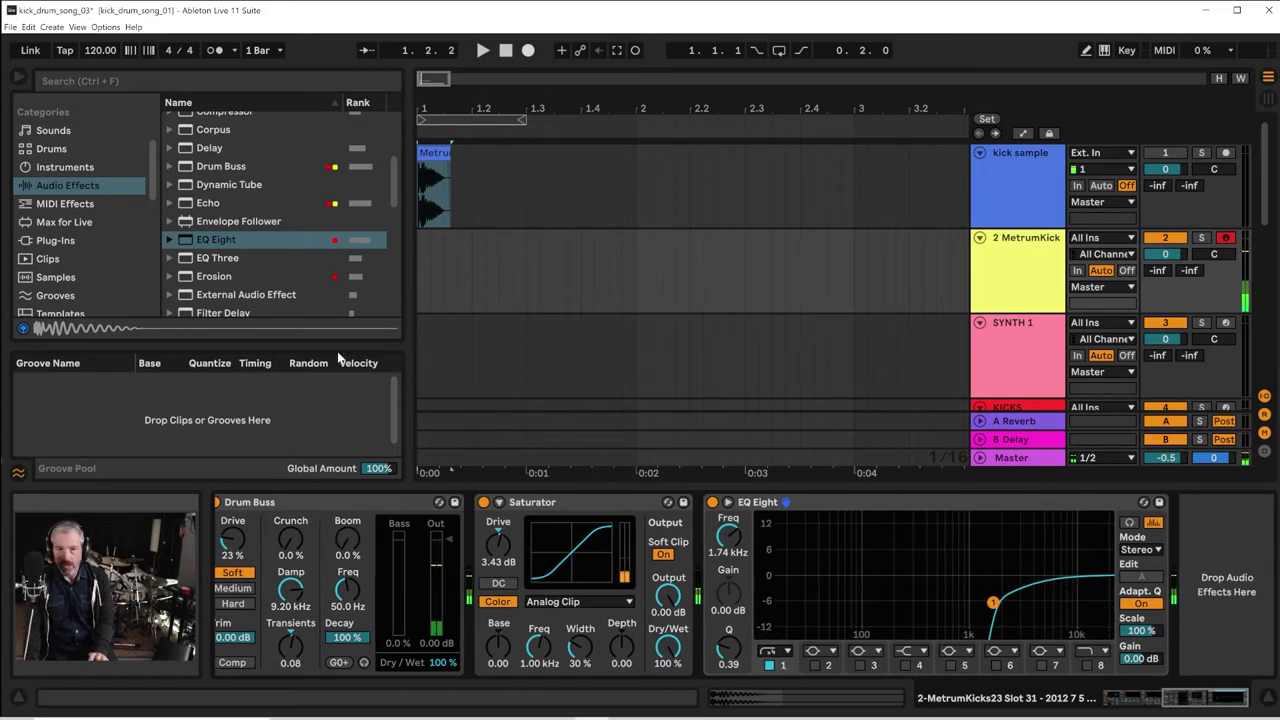
scroll(248, 248, down, 5)
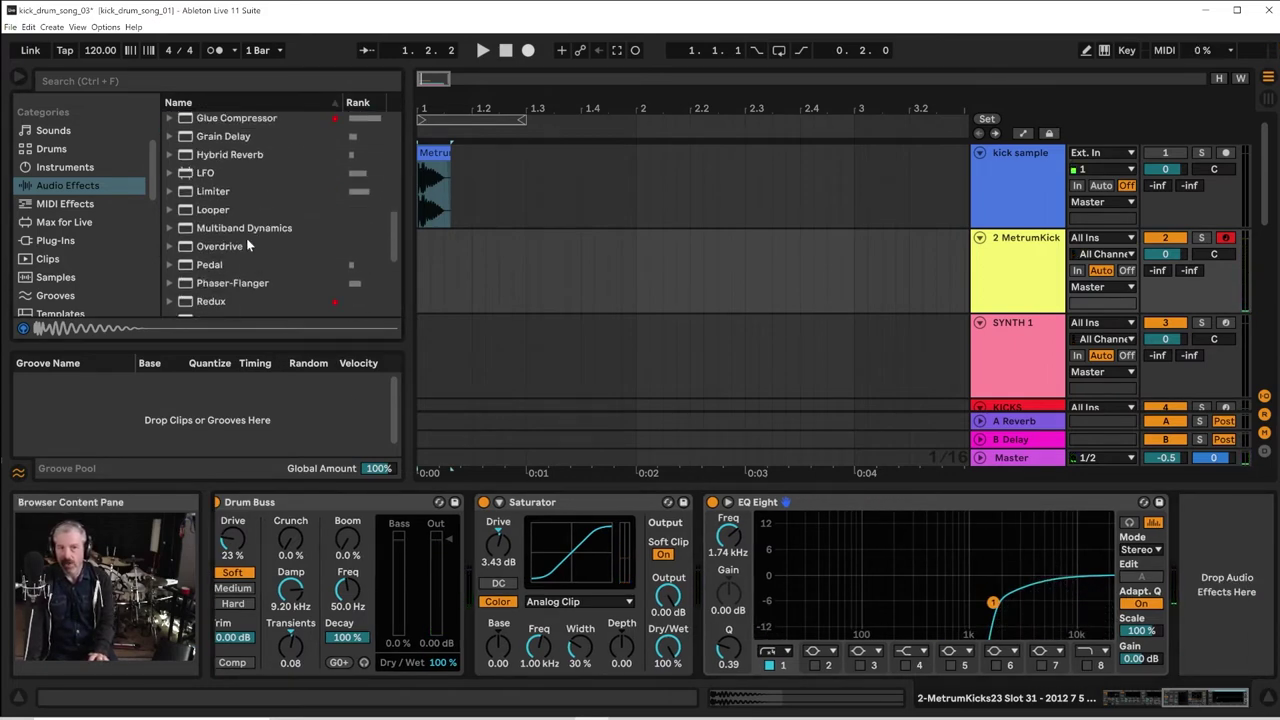
scroll(247, 243, down, 2)
click(230, 260)
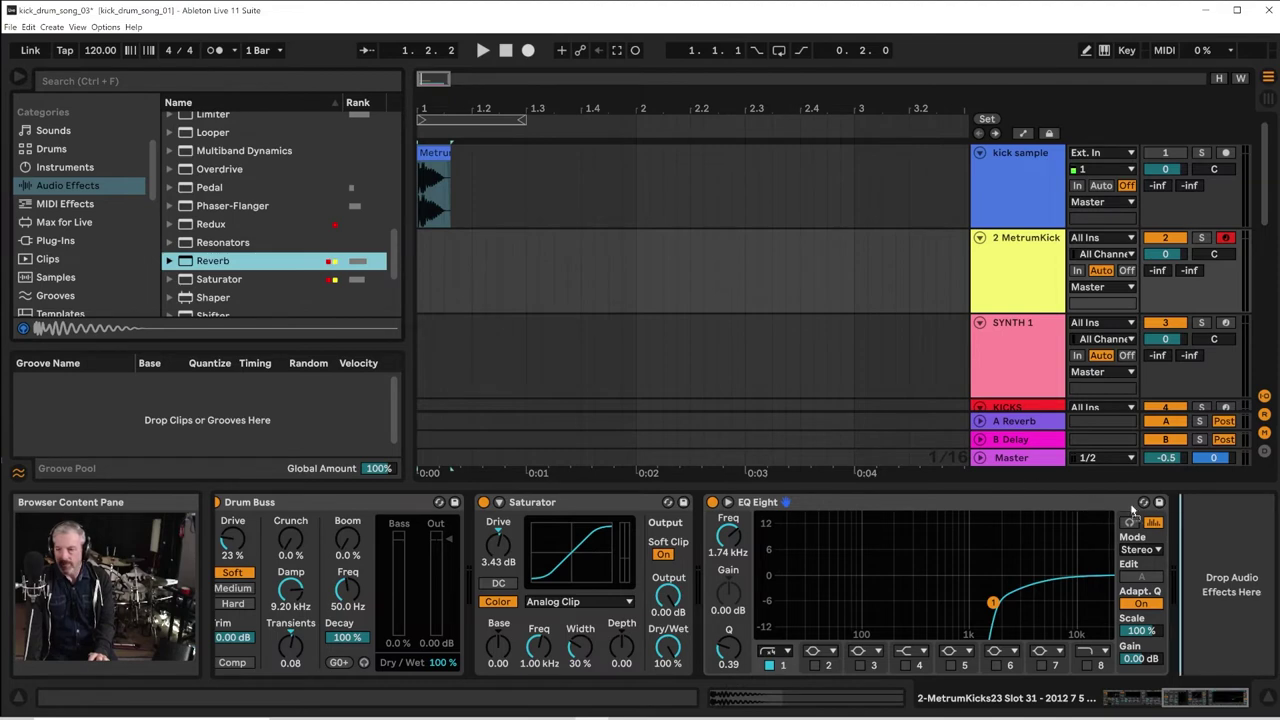
drag(1197, 525, 1197, 516)
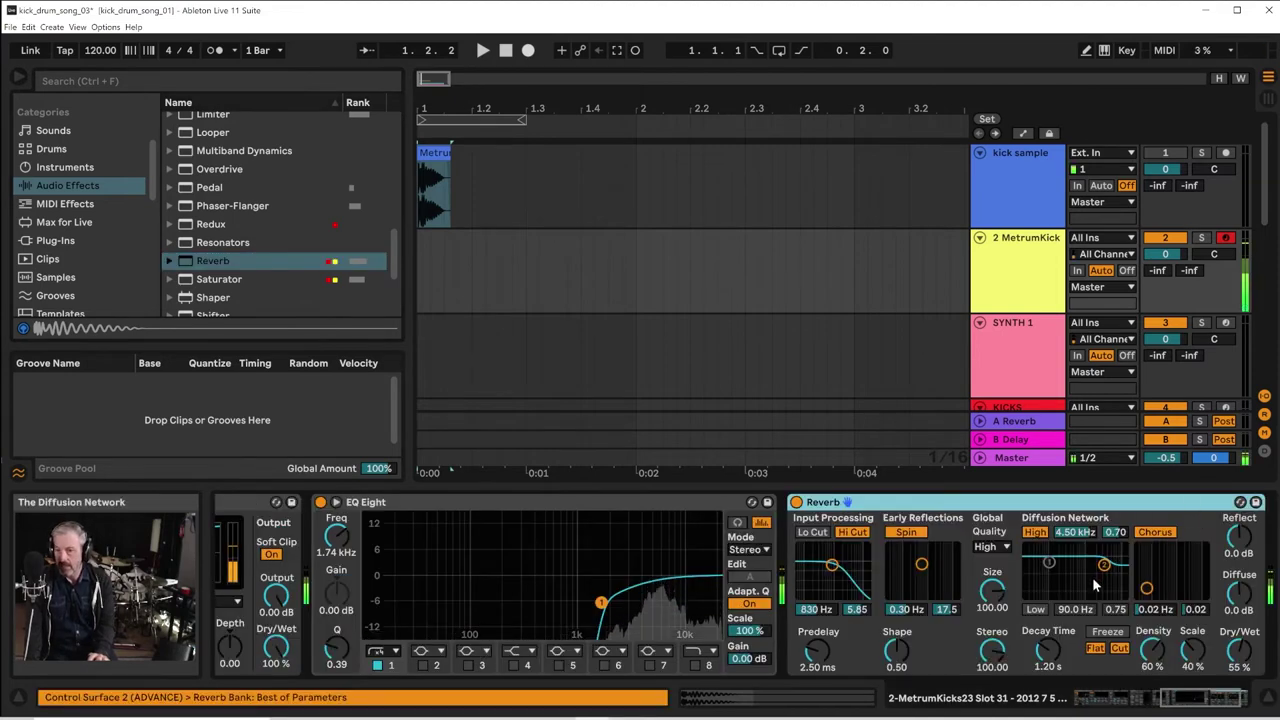
Set the Reverb's decay time to 287 ms and dry/wet to 40%, comparing the sound with the effect bypassed
mouse_move(1055, 639)
mouse_down()
mouse_move(1055, 685)
mouse_move(1045, 652)
mouse_up()
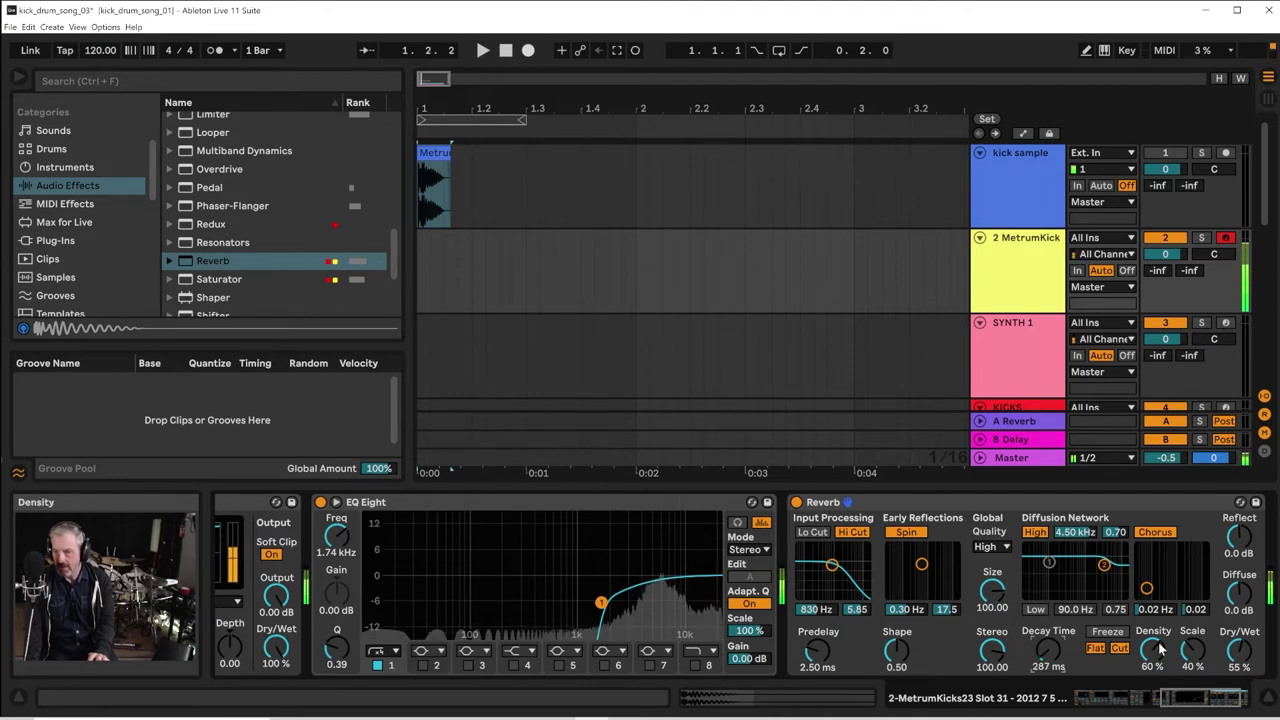
drag(1238, 650, 1238, 654)
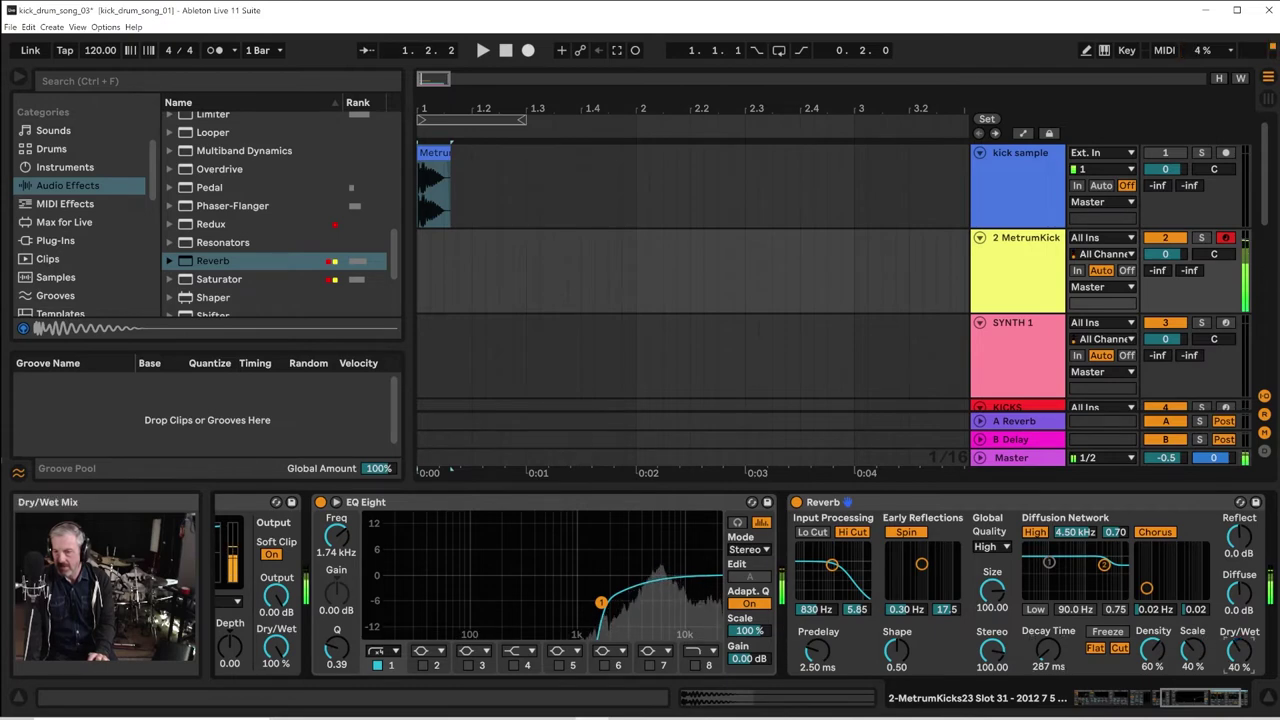
click(796, 503)
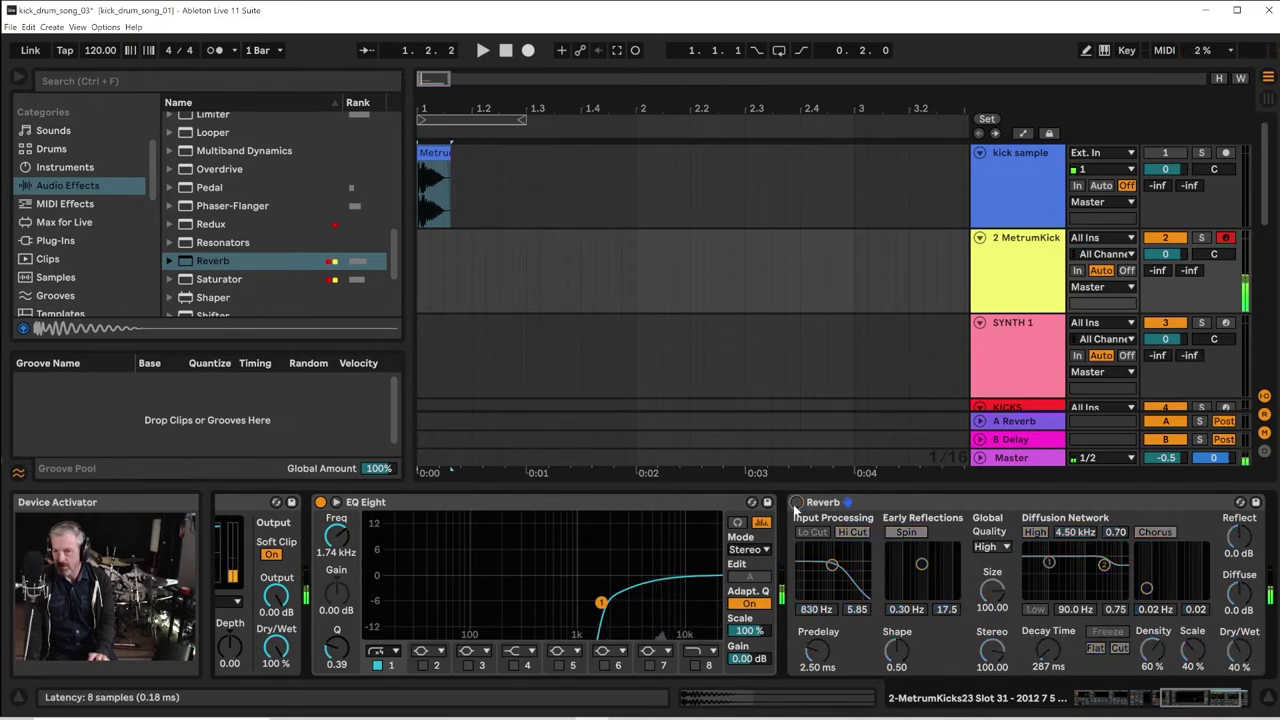
click(796, 503)
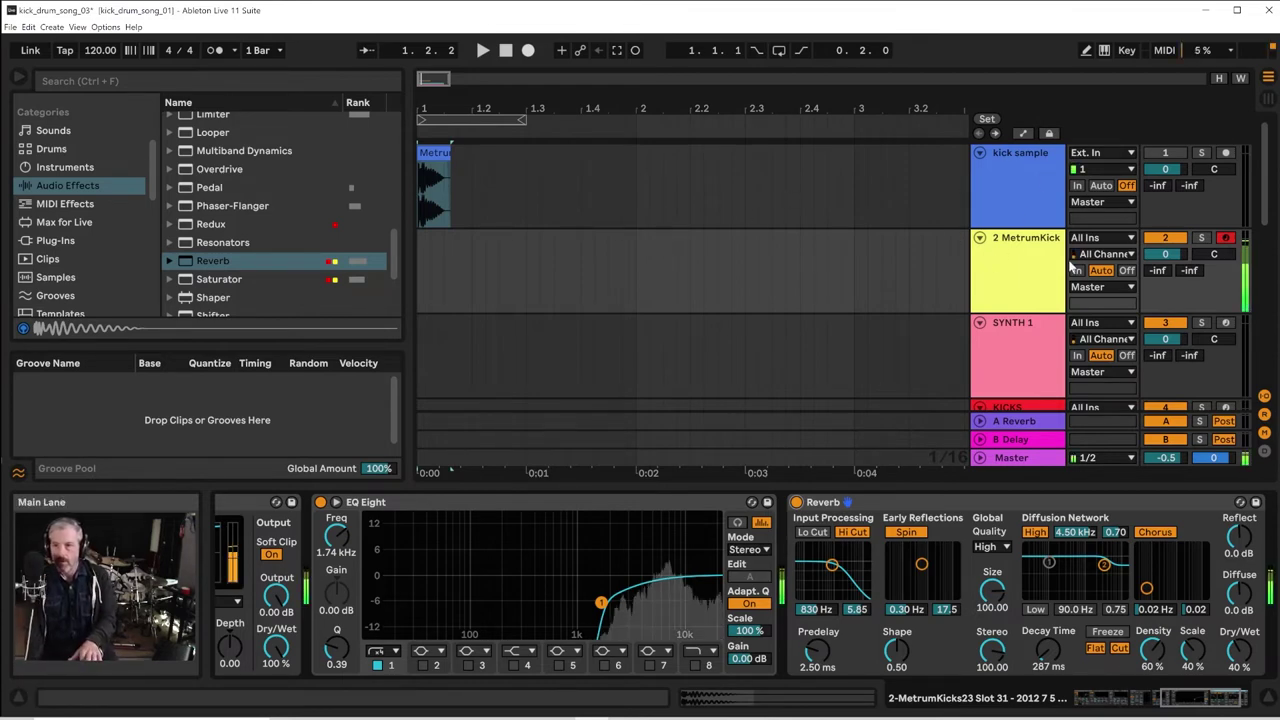
Rename the second MetrumKicks track as HIHAT and disarm its recording
right_click(1022, 243)
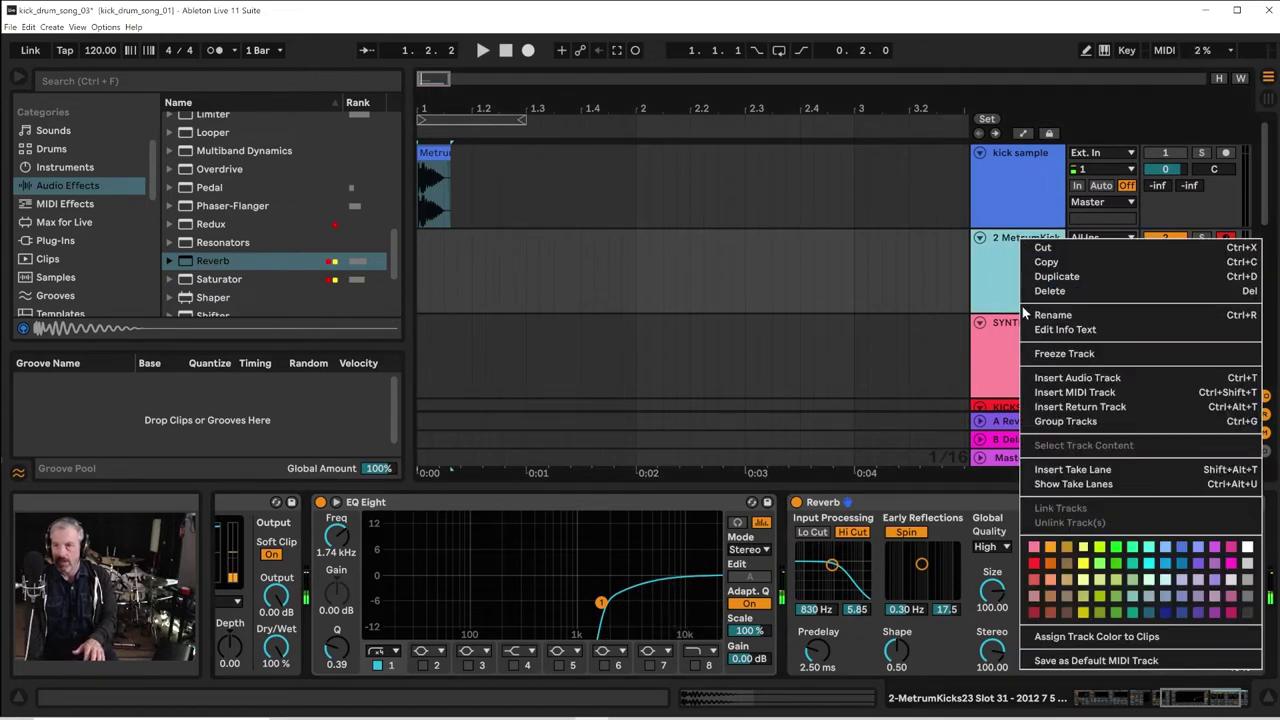
click(1027, 315)
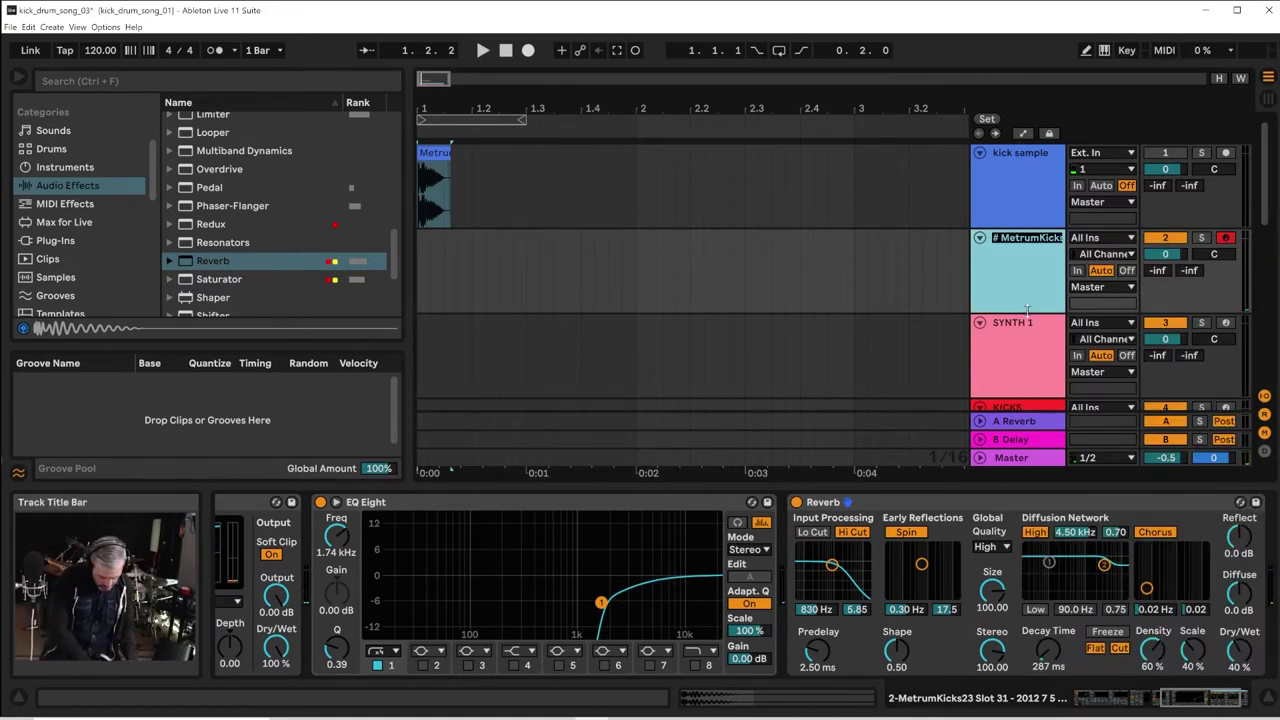
text(hi)
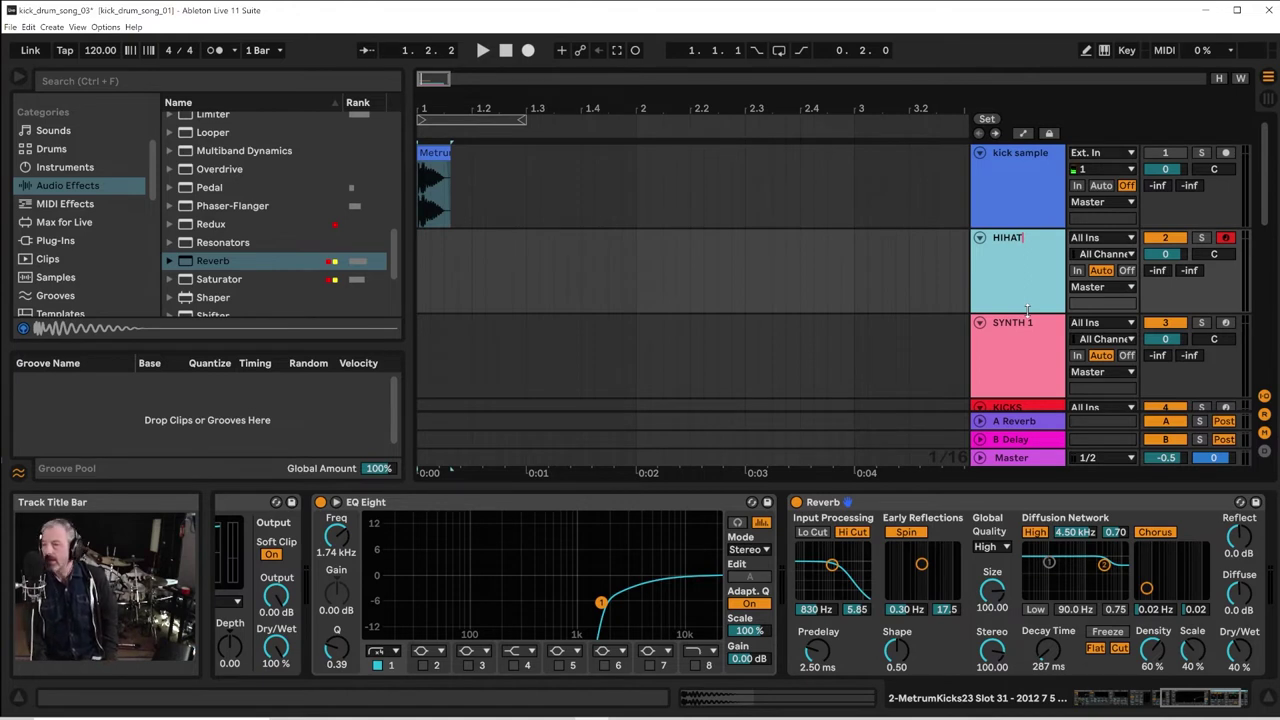
key(Return)
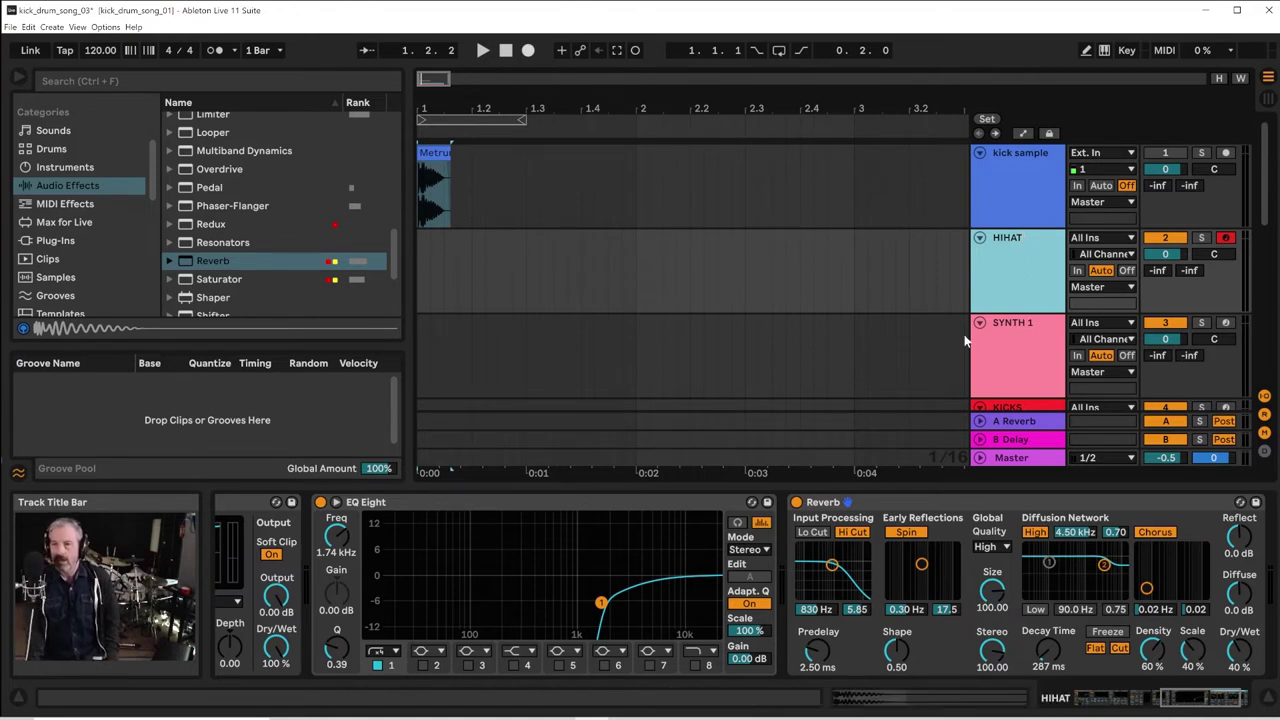
click(1225, 238)
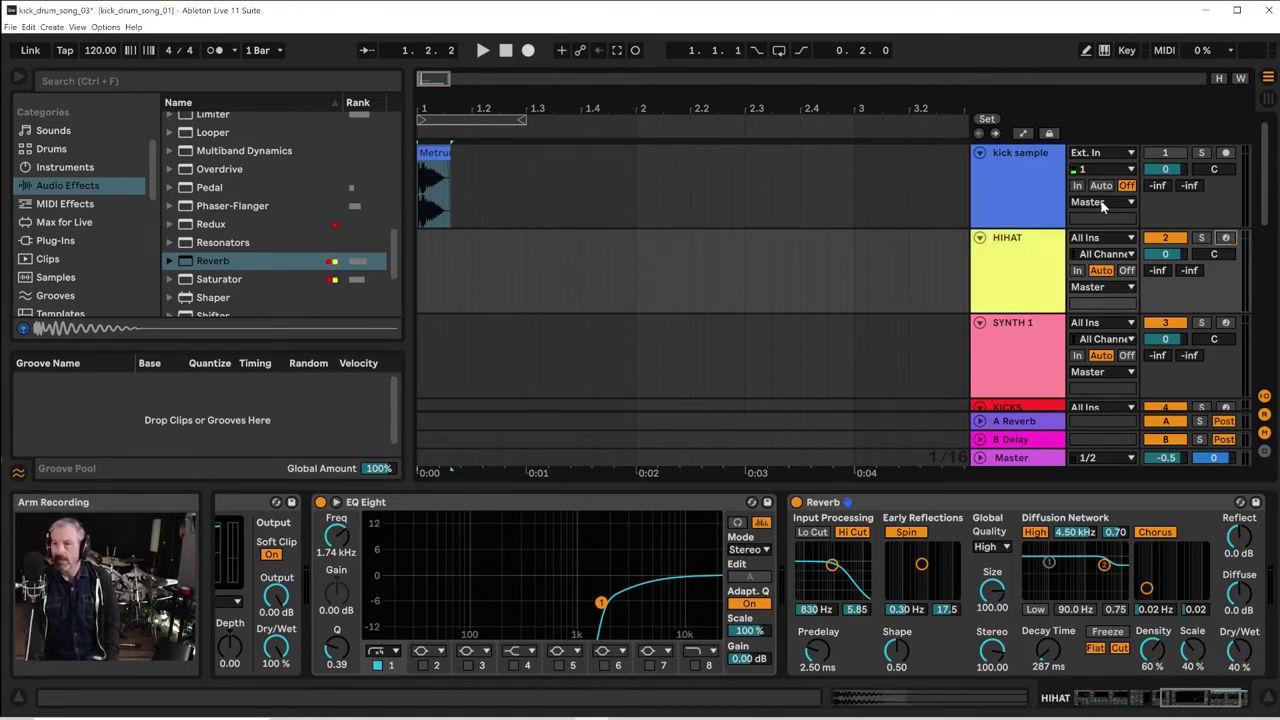
Move the kick sample track further down the track list and place the KICKS track first
click(1016, 184)
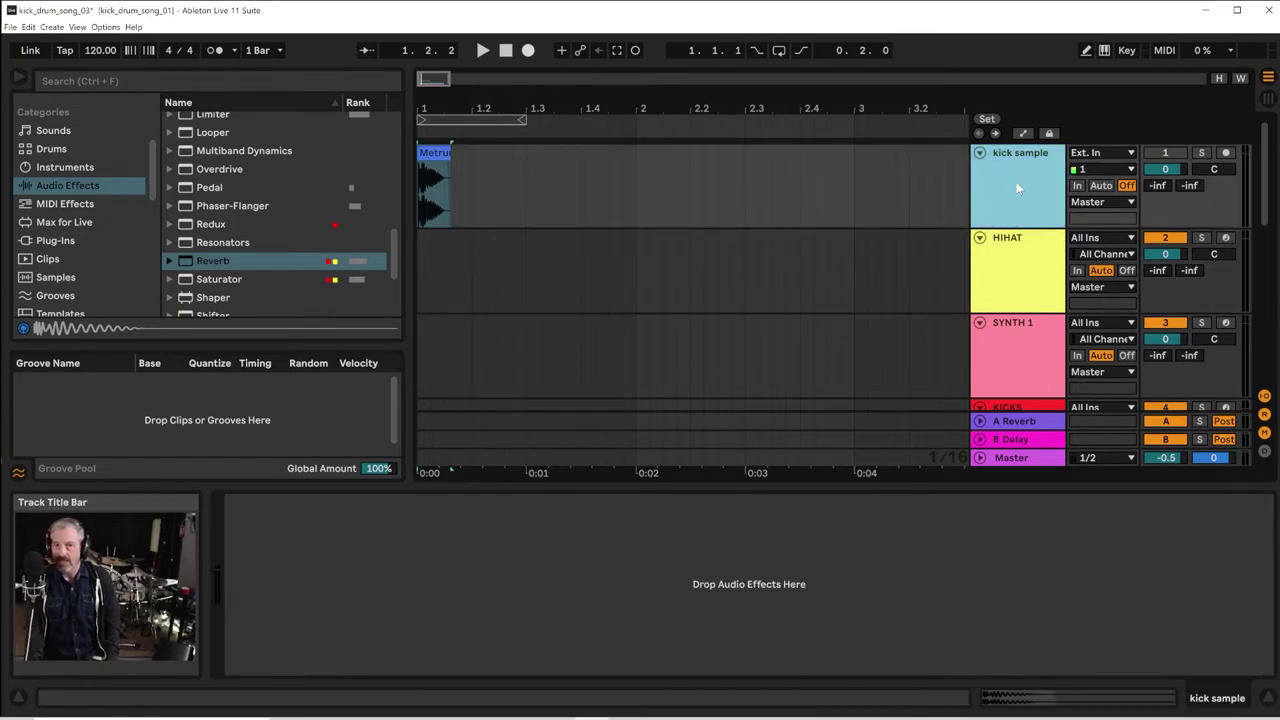
drag(1018, 181, 1026, 421)
drag(1026, 418, 1033, 160)
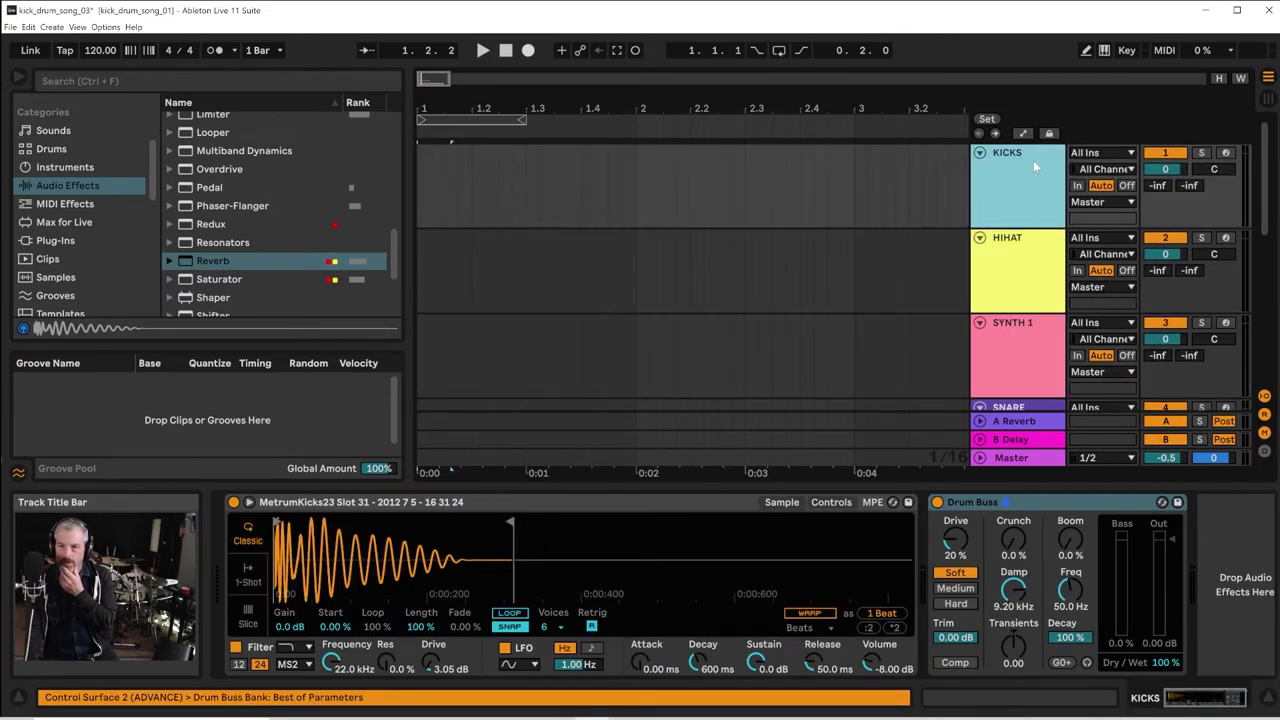
Rename the KICKS track as KICK and audition the KICK, HIHAT and SYNTH 1 tracks by arming each in turn
right_click(1033, 160)
click(1060, 245)
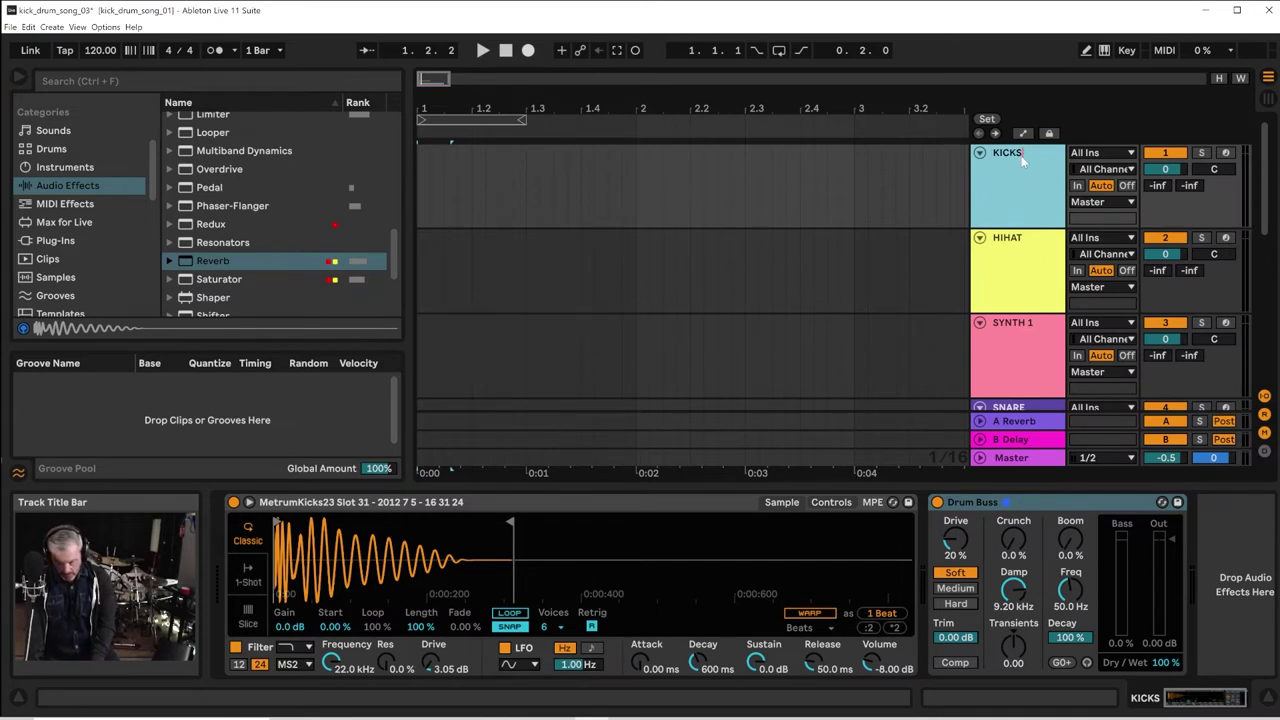
click(1226, 153)
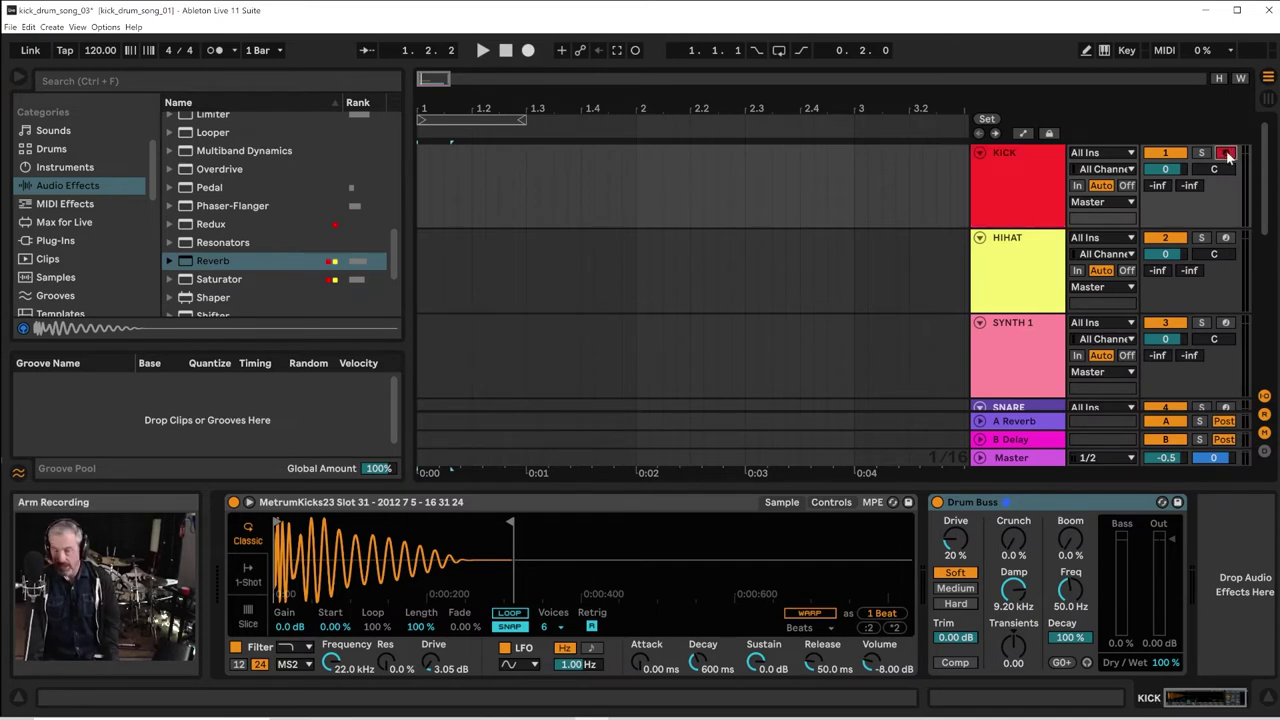
click(1226, 238)
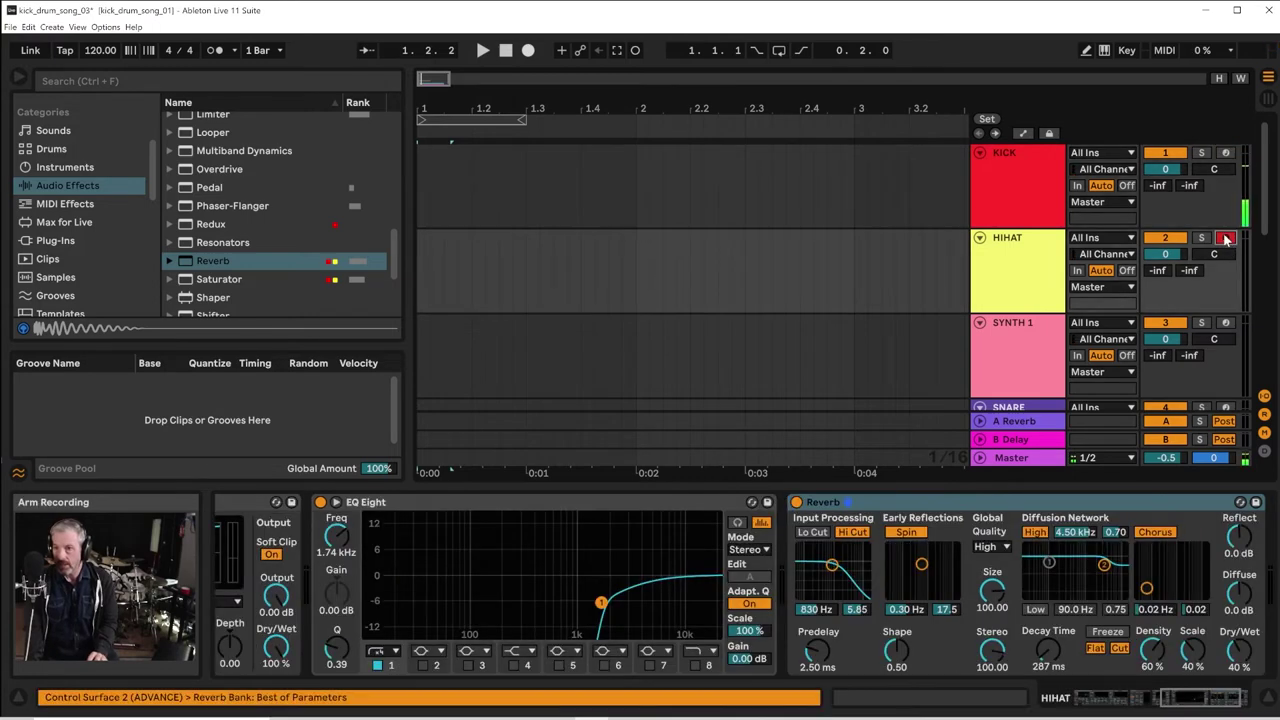
click(1226, 323)
Move the SNARE track up the track list to sit between KICK and HIHAT
scroll(1226, 350, down, 2)
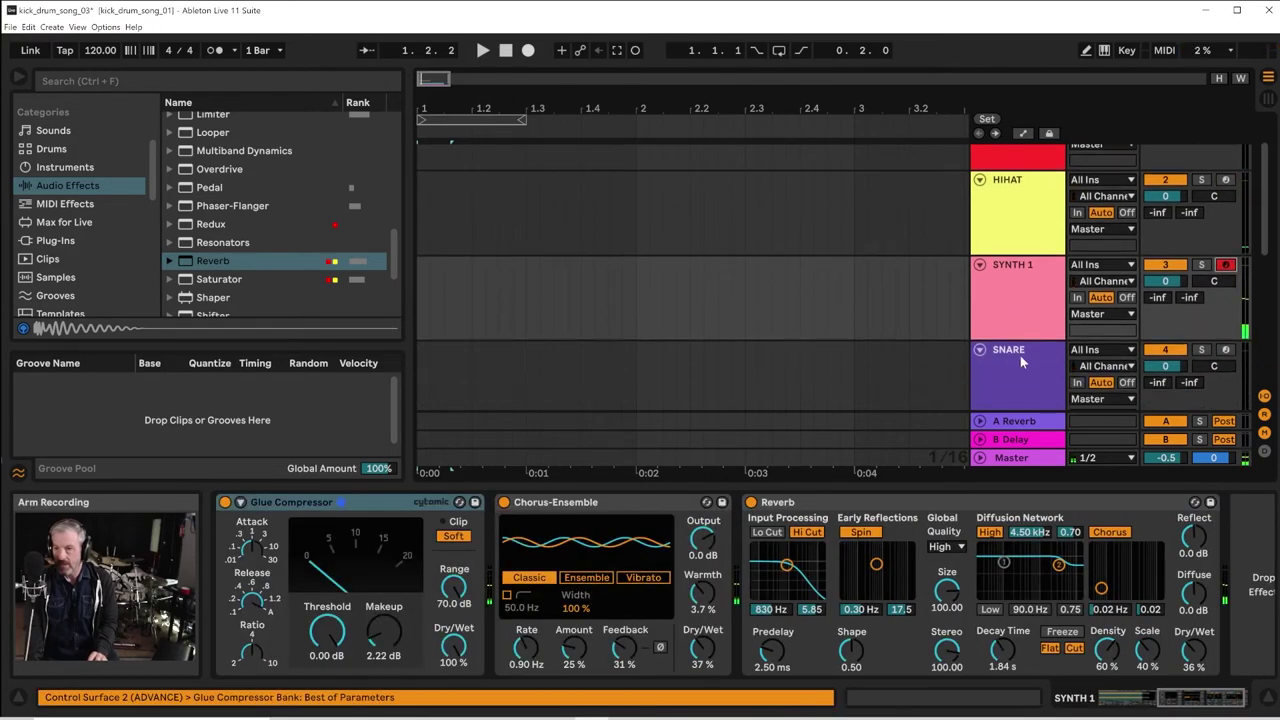
drag(1020, 355, 1030, 273)
drag(1033, 227, 1029, 206)
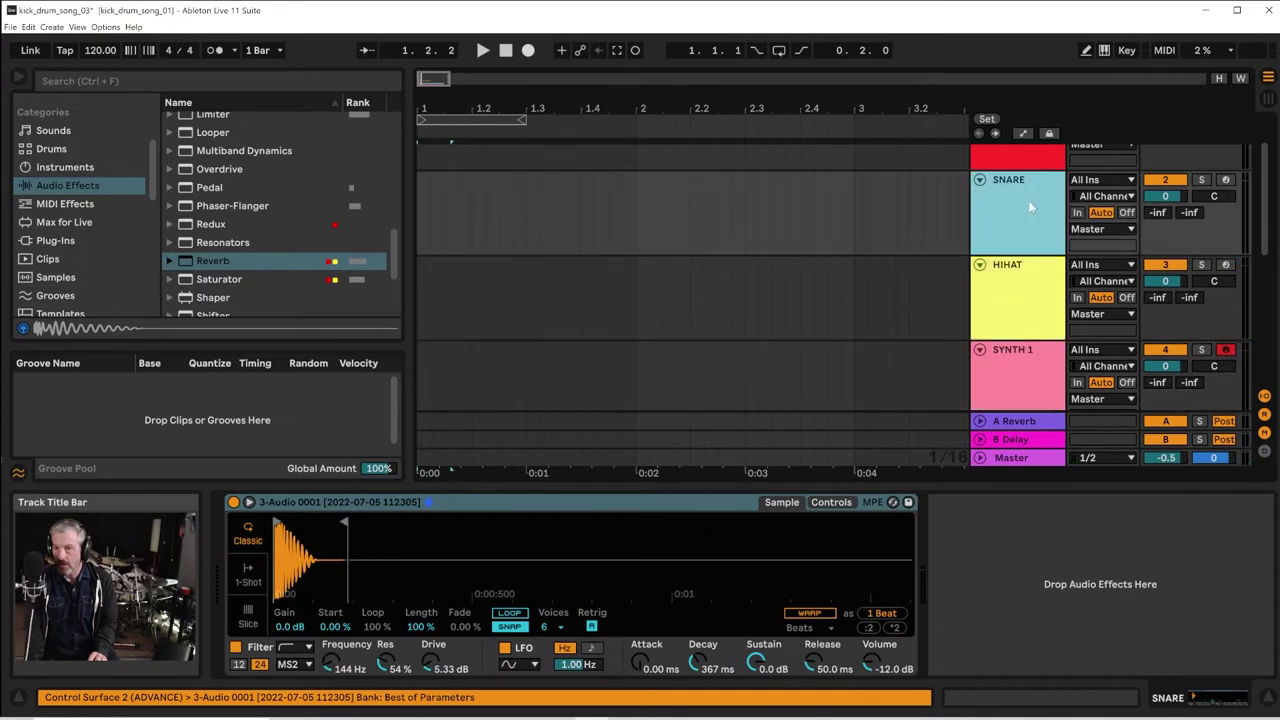
Audition the SNARE, HIHAT, SYNTH 1, SUB NOTE, BASS 1 and BASS 2 tracks by arming them one after another
click(1228, 182)
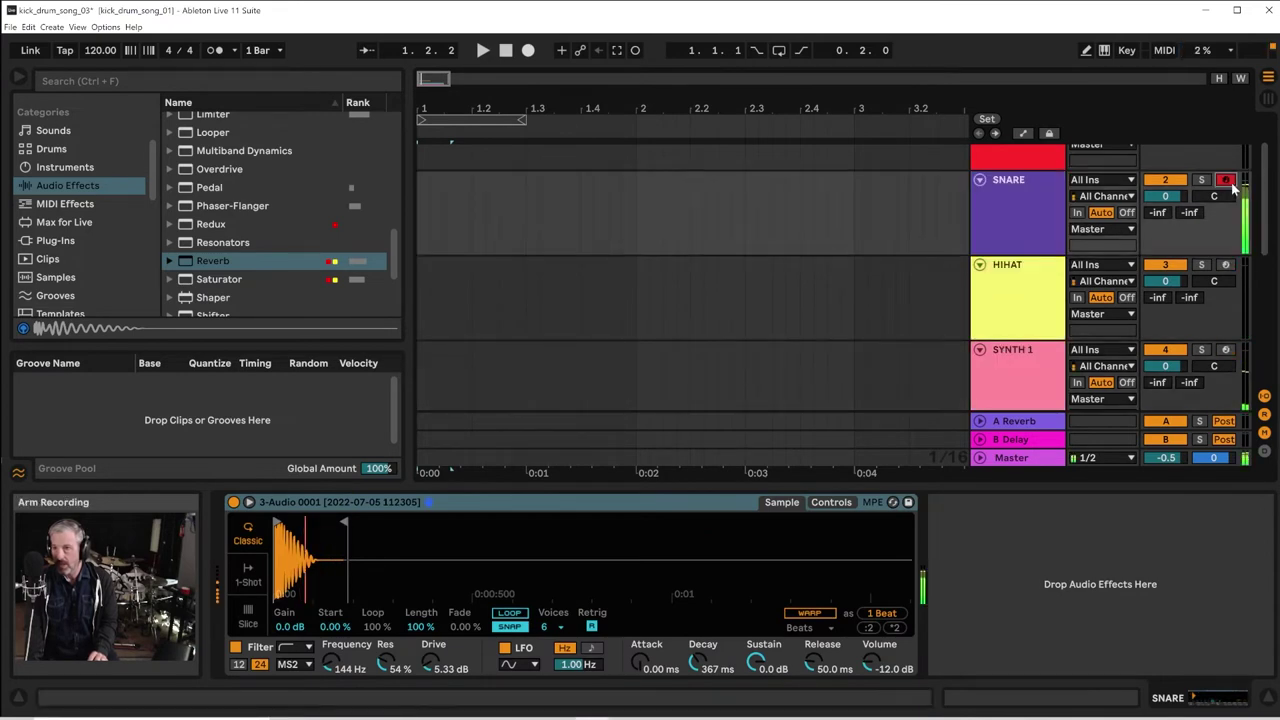
click(1226, 265)
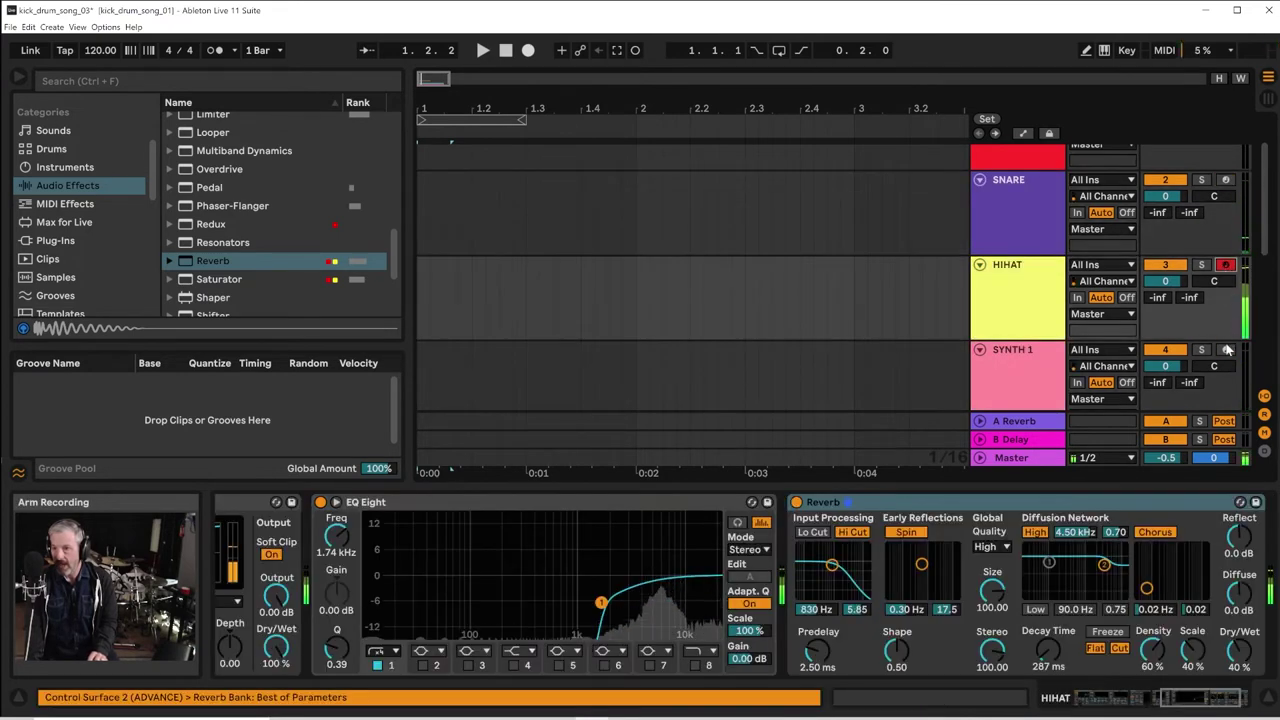
click(1226, 349)
scroll(1205, 322, down, 2)
scroll(1215, 352, down, 1)
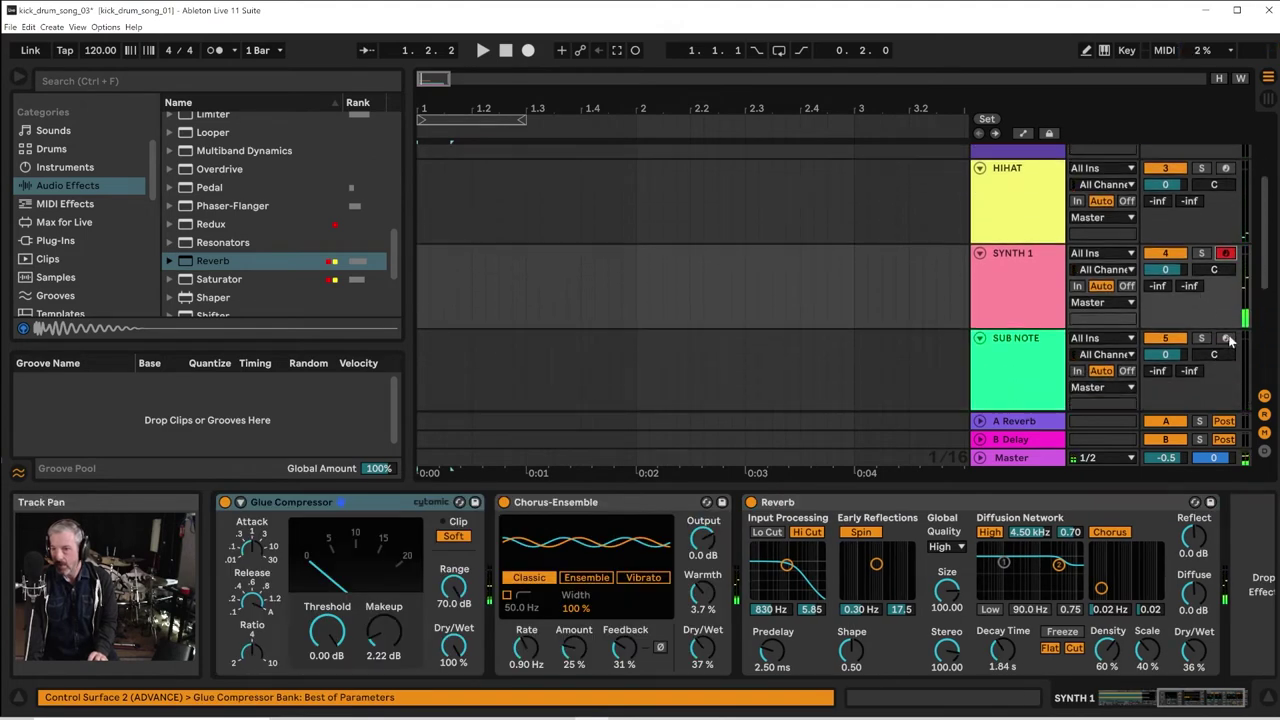
click(1226, 319)
scroll(1220, 330, down, 1)
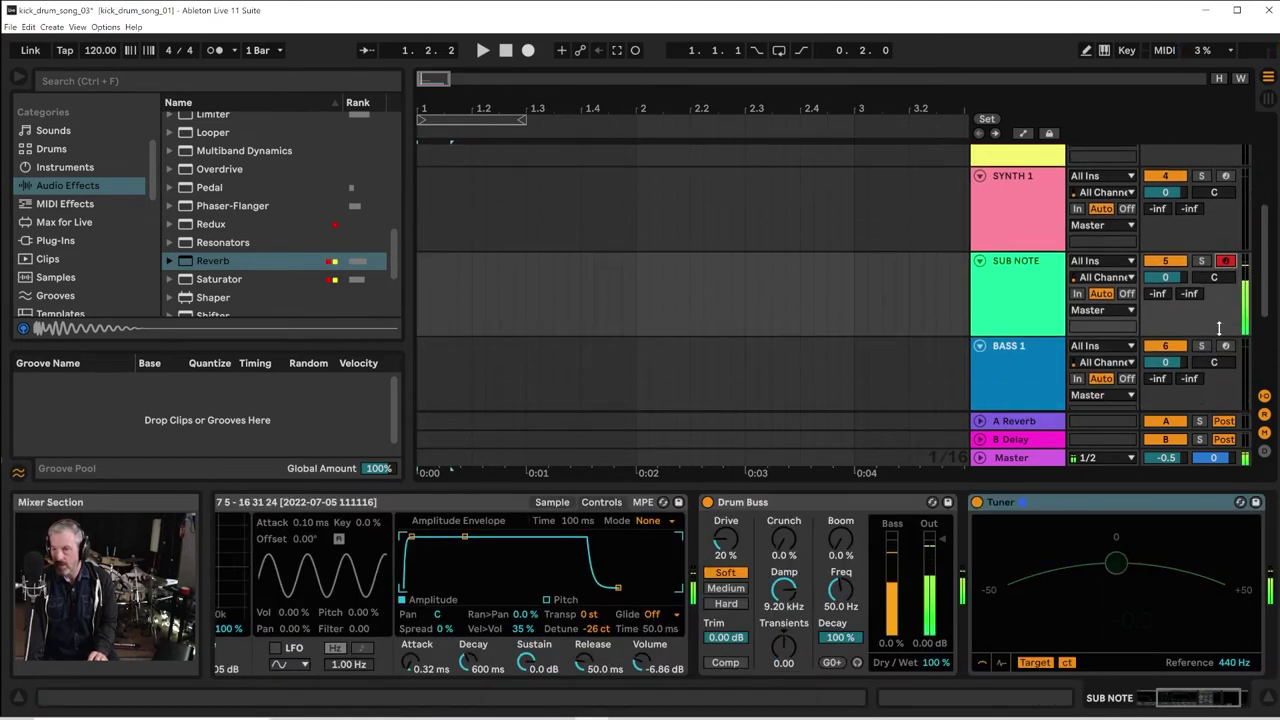
click(1225, 347)
scroll(1220, 345, down, 1)
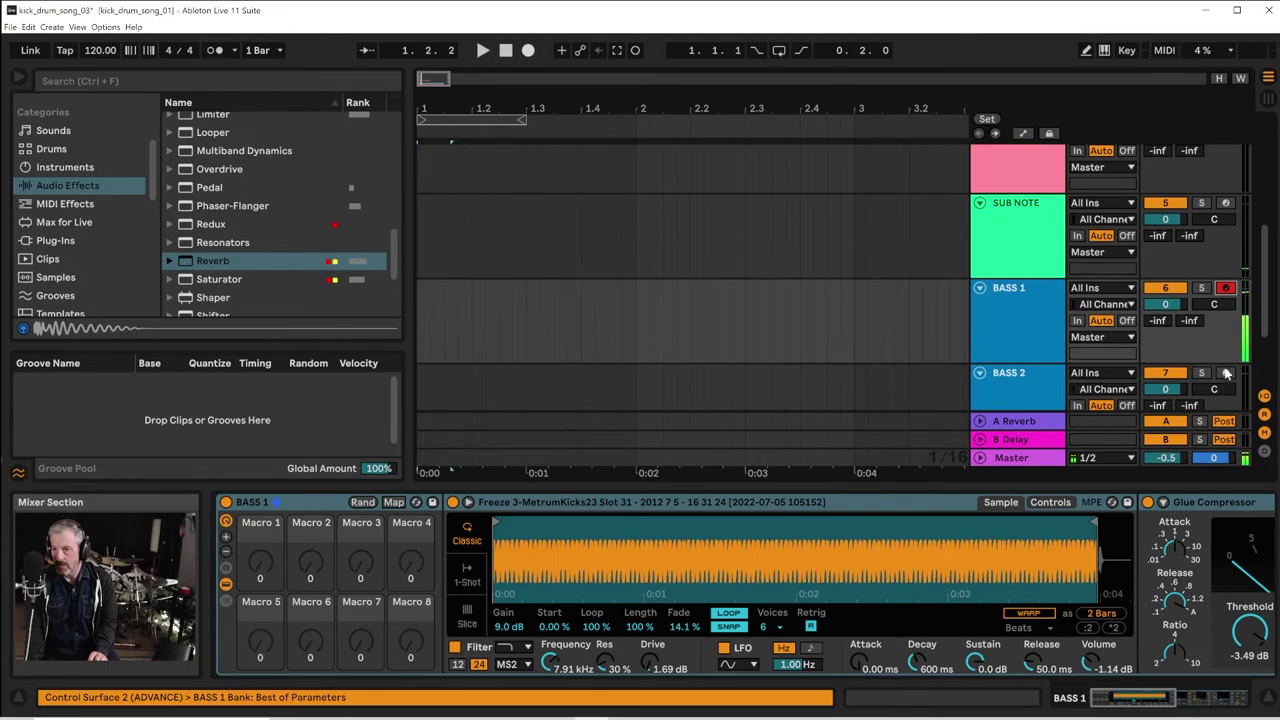
click(1226, 373)
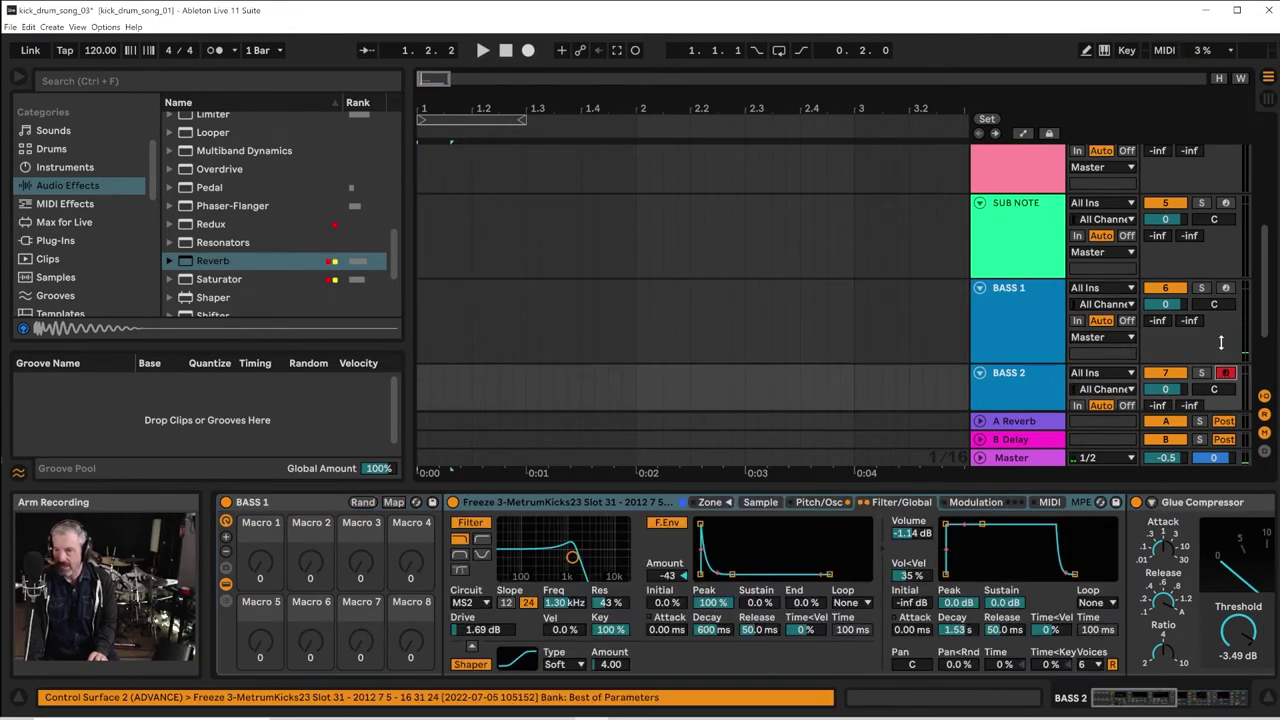
scroll(1220, 342, down, 2)
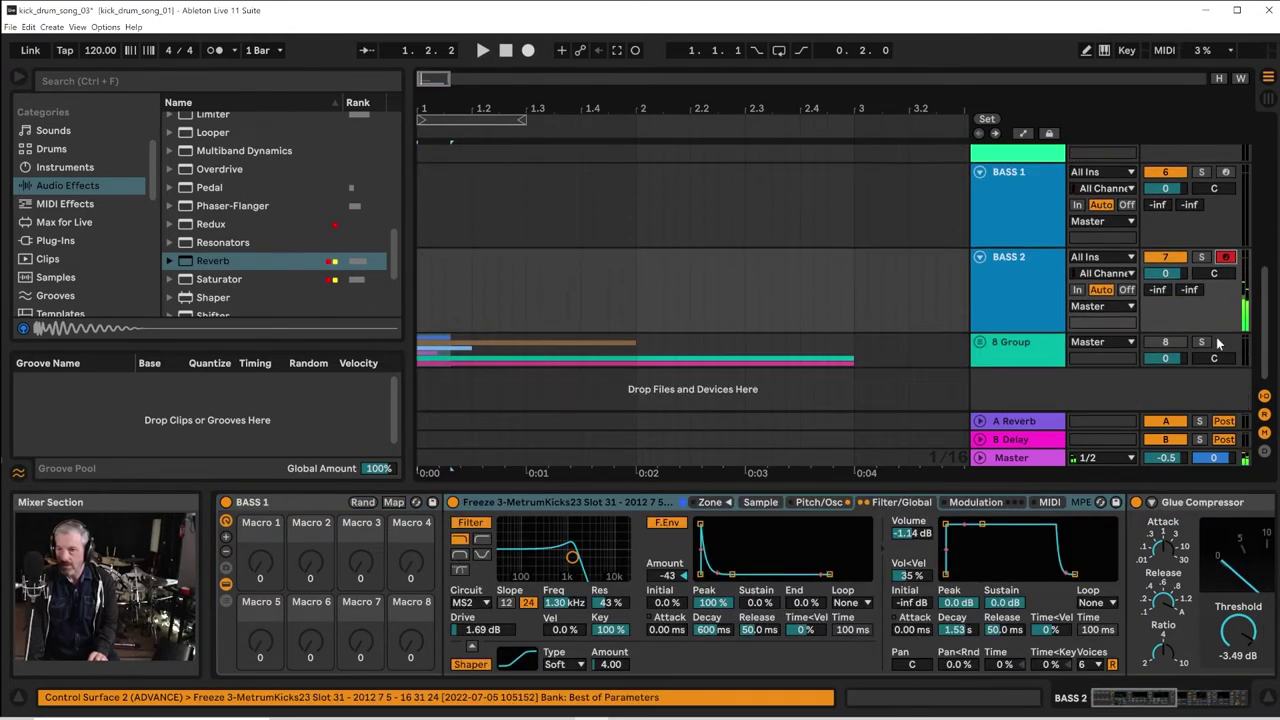
Save the Live Set under the new name kick_drum_song_04
scroll(1210, 330, up, 10)
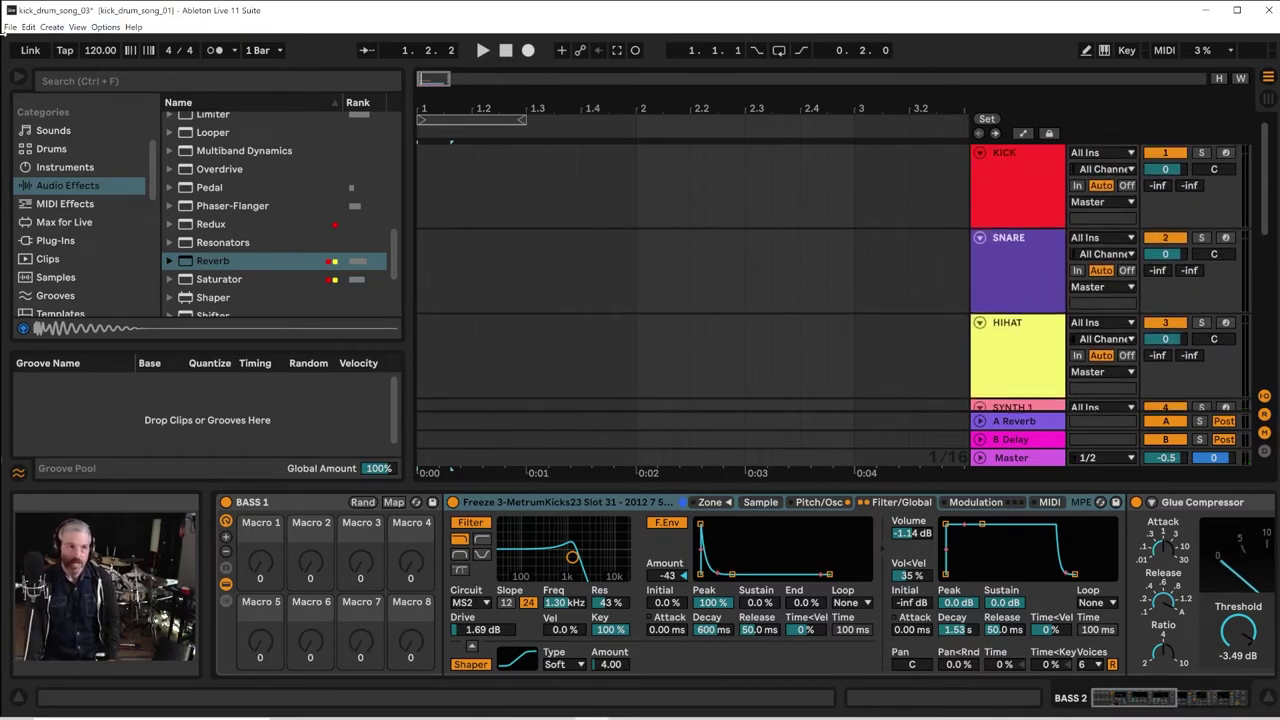
click(9, 27)
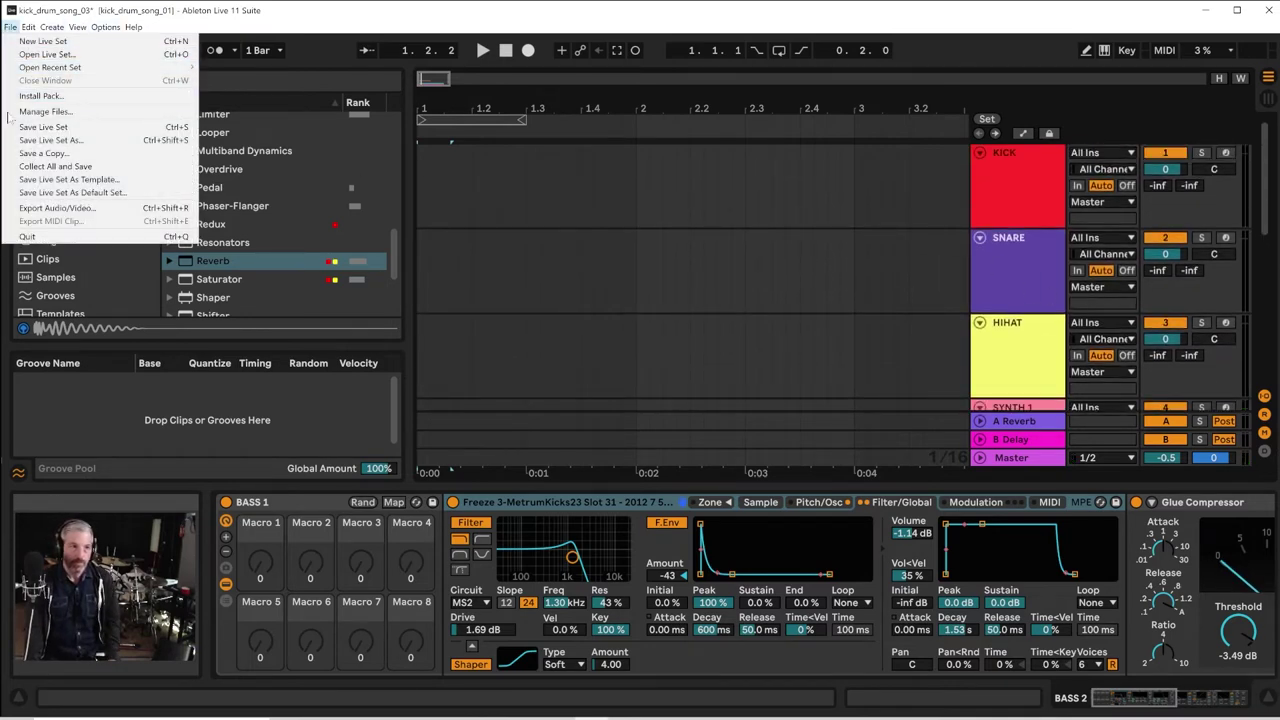
click(17, 142)
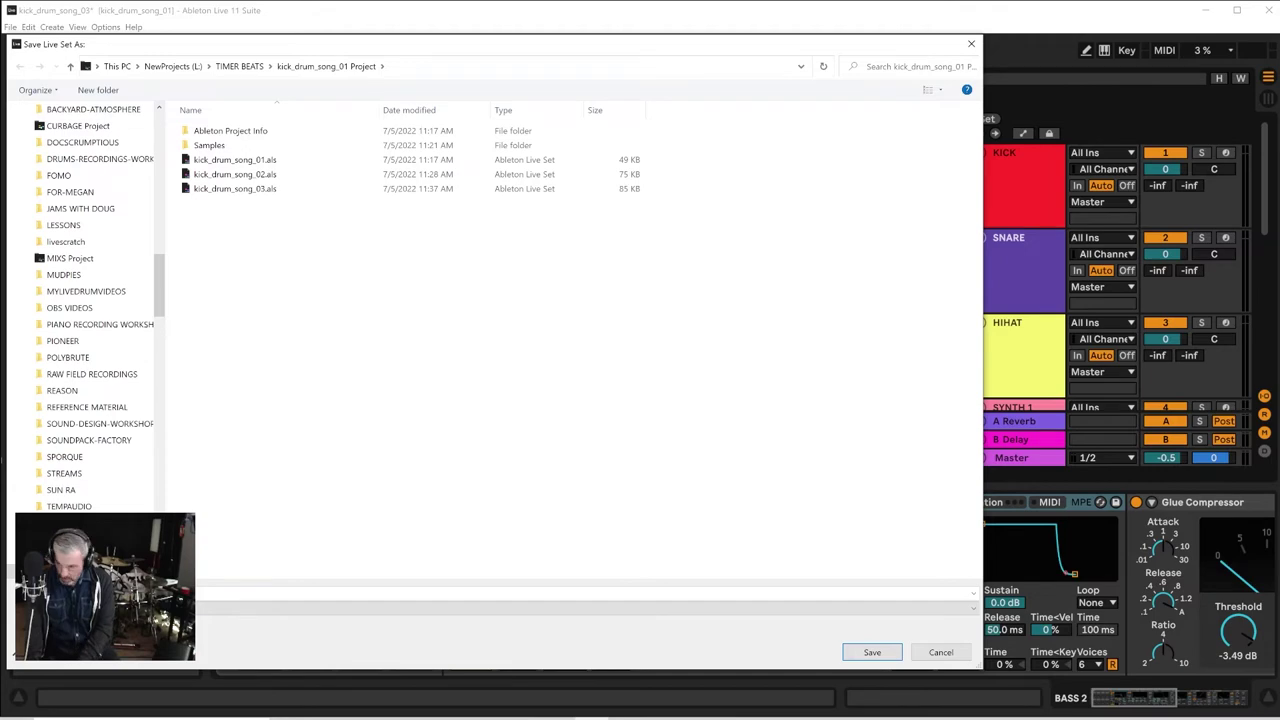
key(Return)
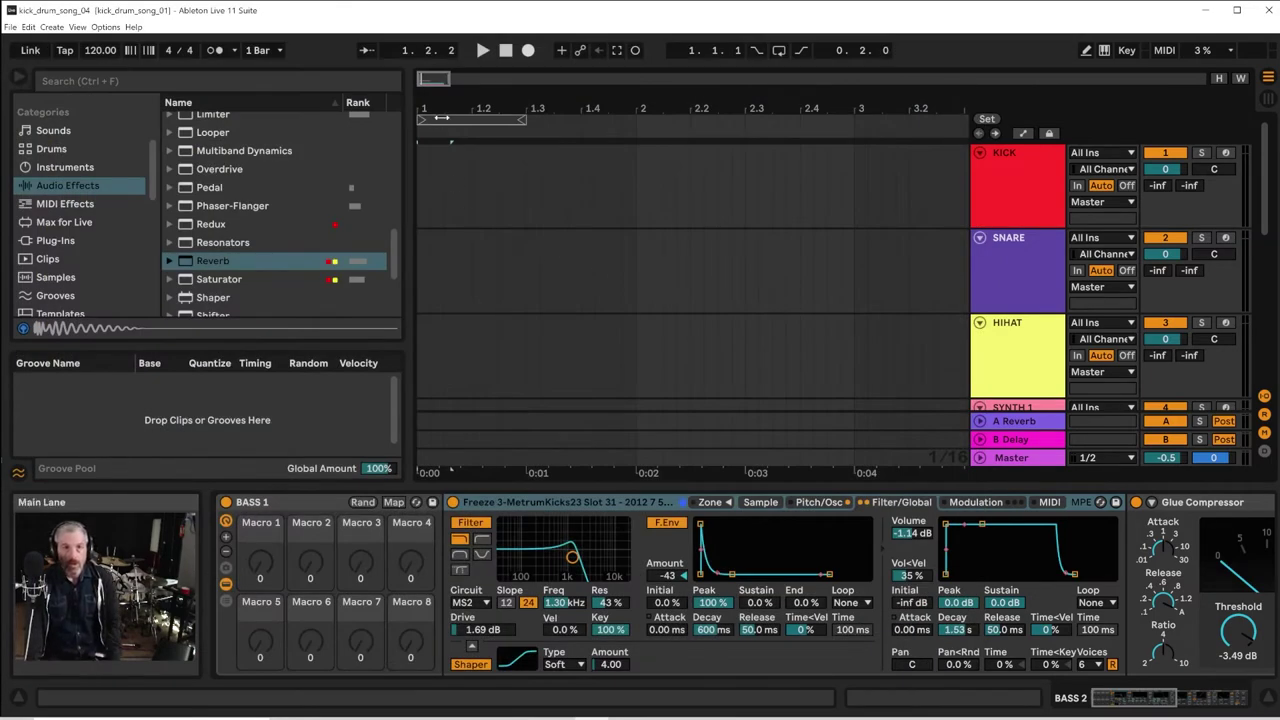
Create an empty one-beat MIDI clip on the KICK track from 1.1.1 to 1.2.1
click(1020, 187)
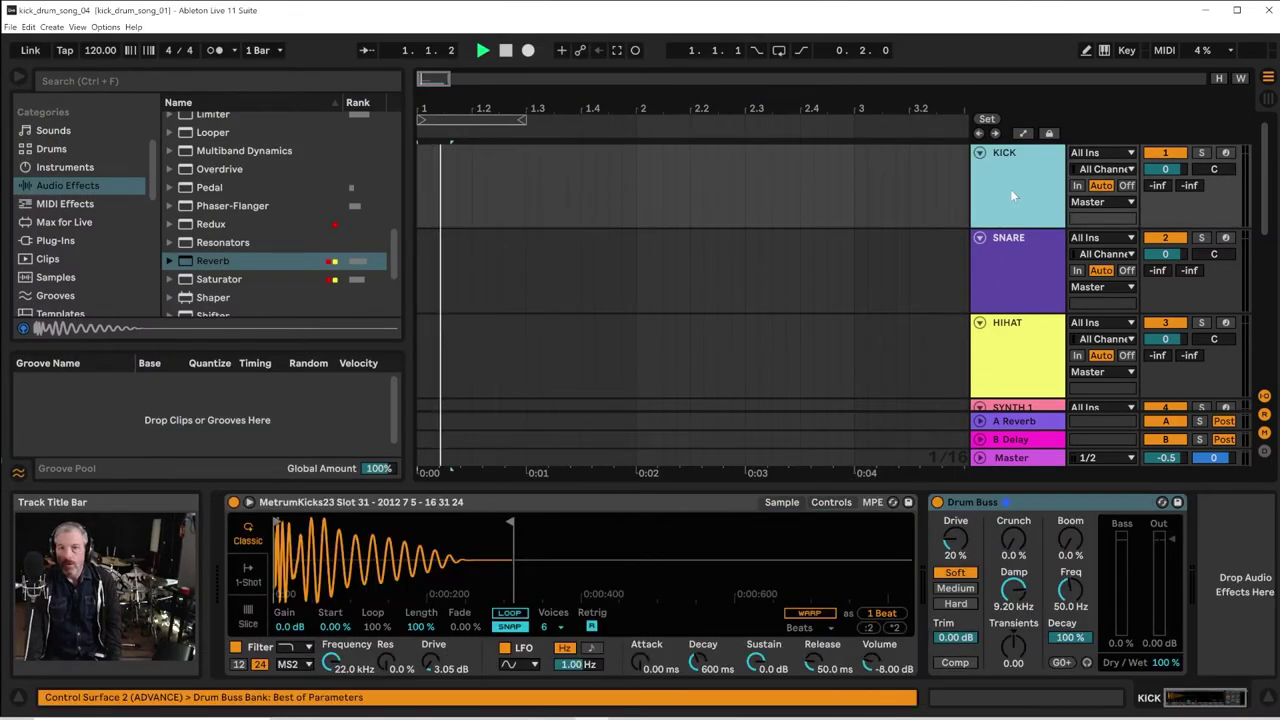
key(space)
drag(478, 95, 330, 187)
key(ctrl+shift+m)
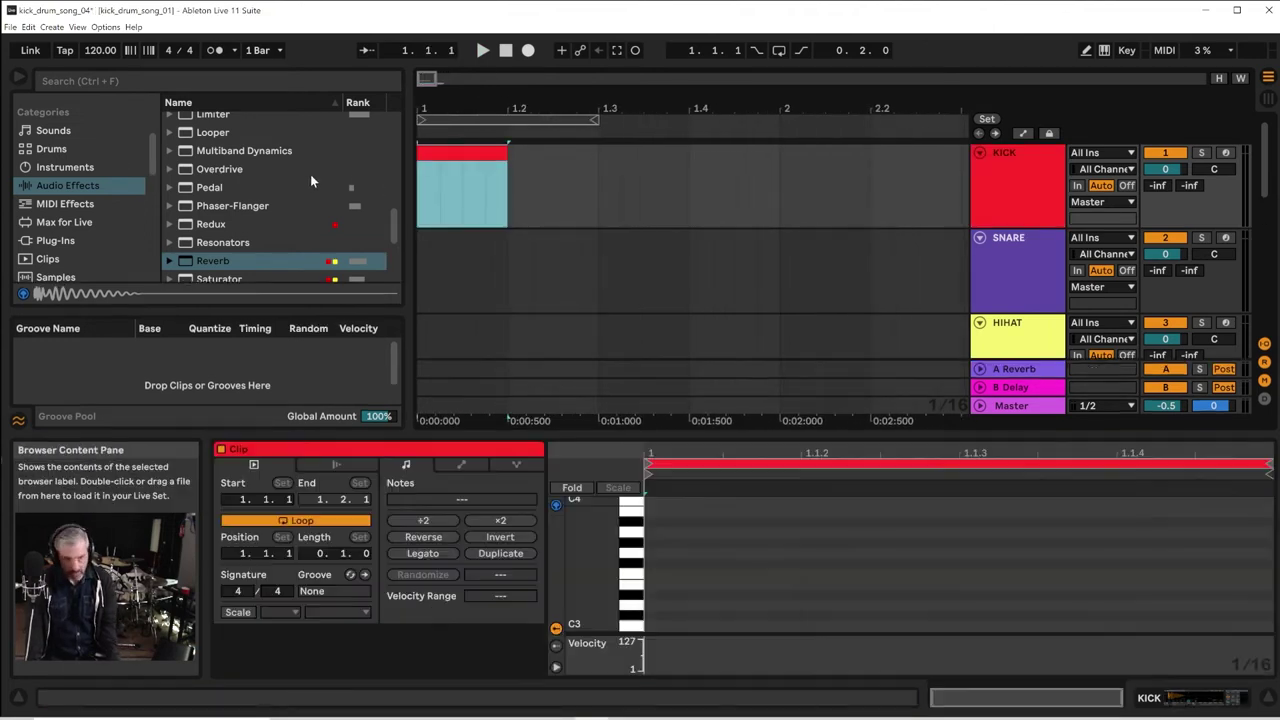
Enlarge the note editor, arm the KICK track and add a C3 note from the clip's start to 1.1.3
drag(668, 434, 667, 332)
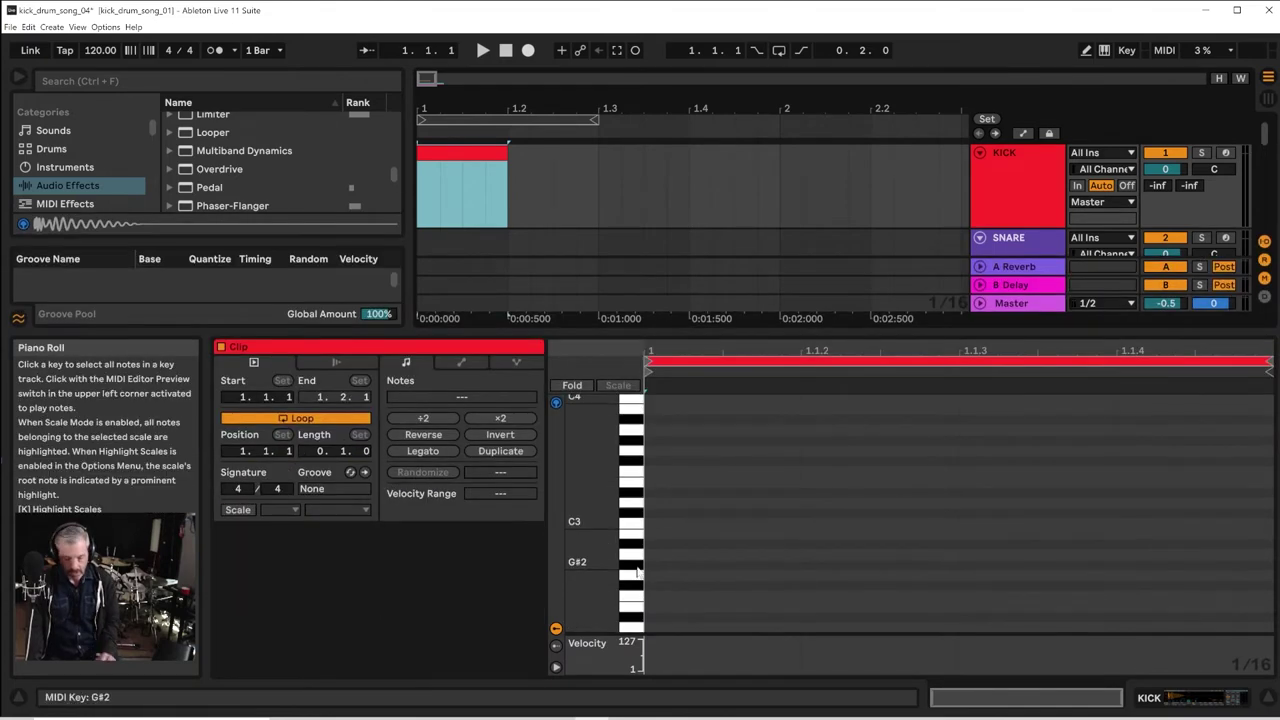
click(1225, 152)
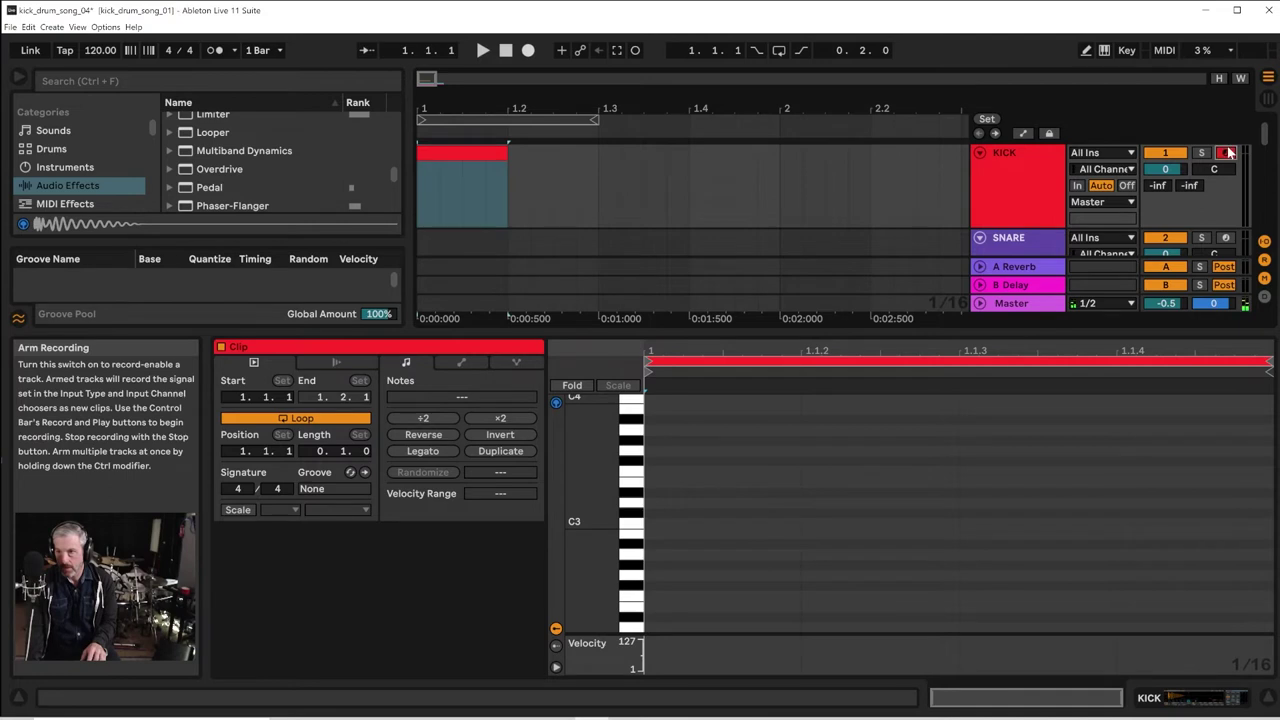
double_click(655, 523)
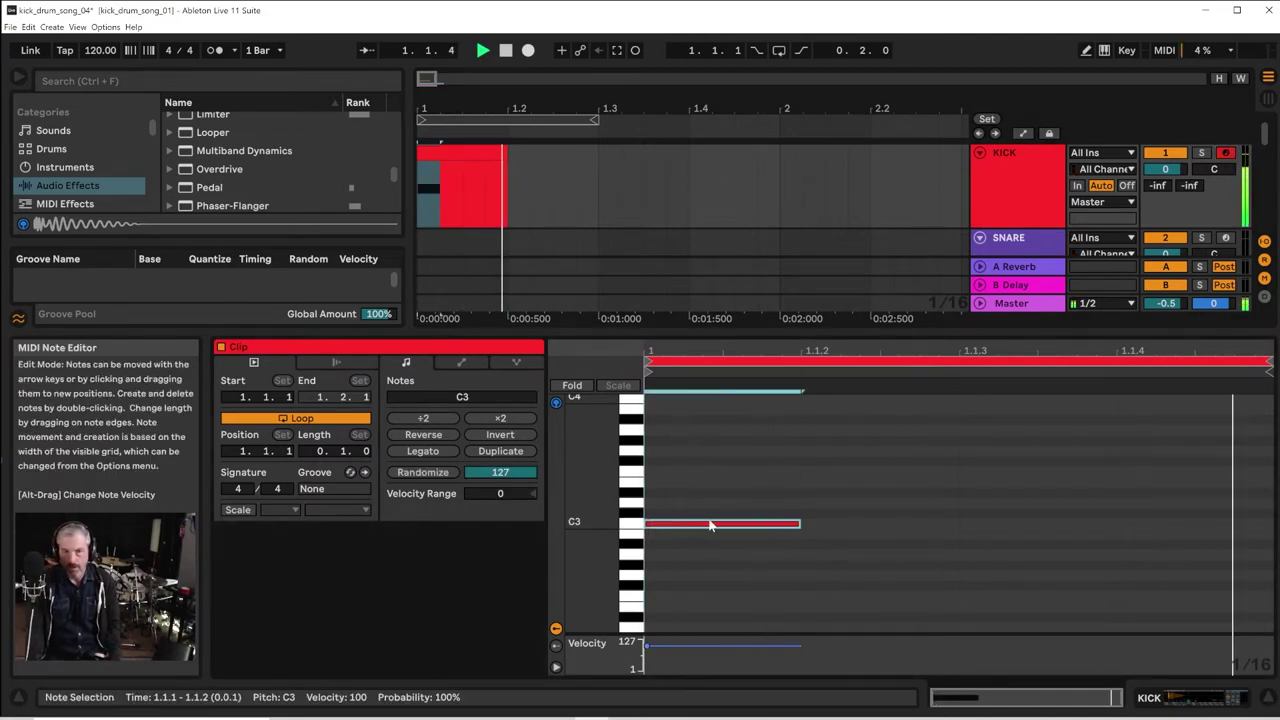
drag(800, 522, 958, 522)
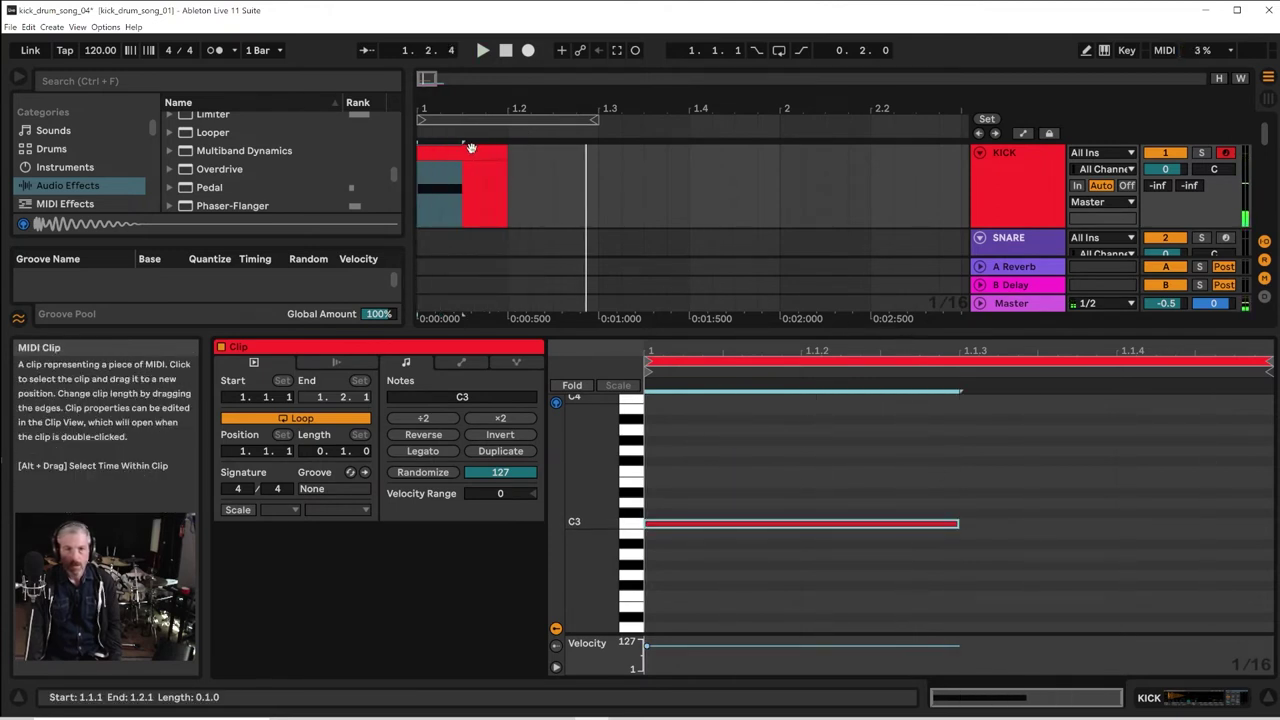
Extend the looped KICK clip to one full bar and lengthen the arrangement loop to 1.0.1 during playback
drag(500, 152, 770, 153)
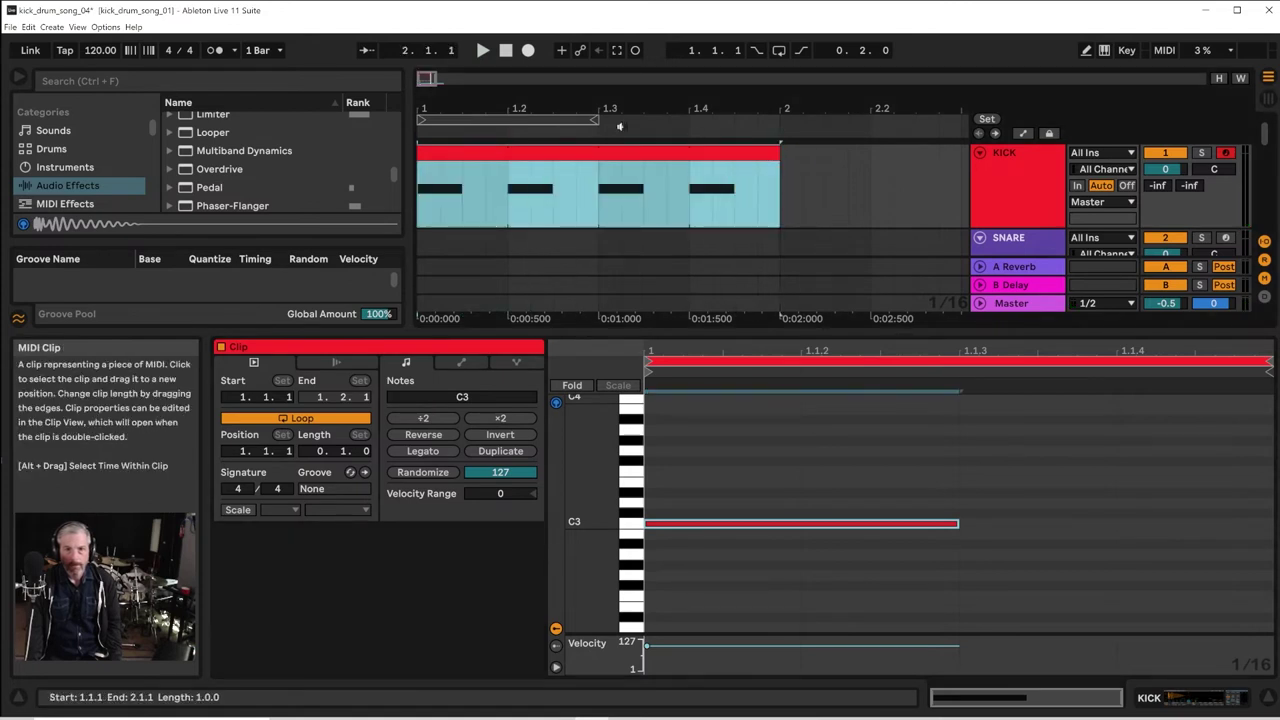
key(space)
drag(596, 120, 800, 109)
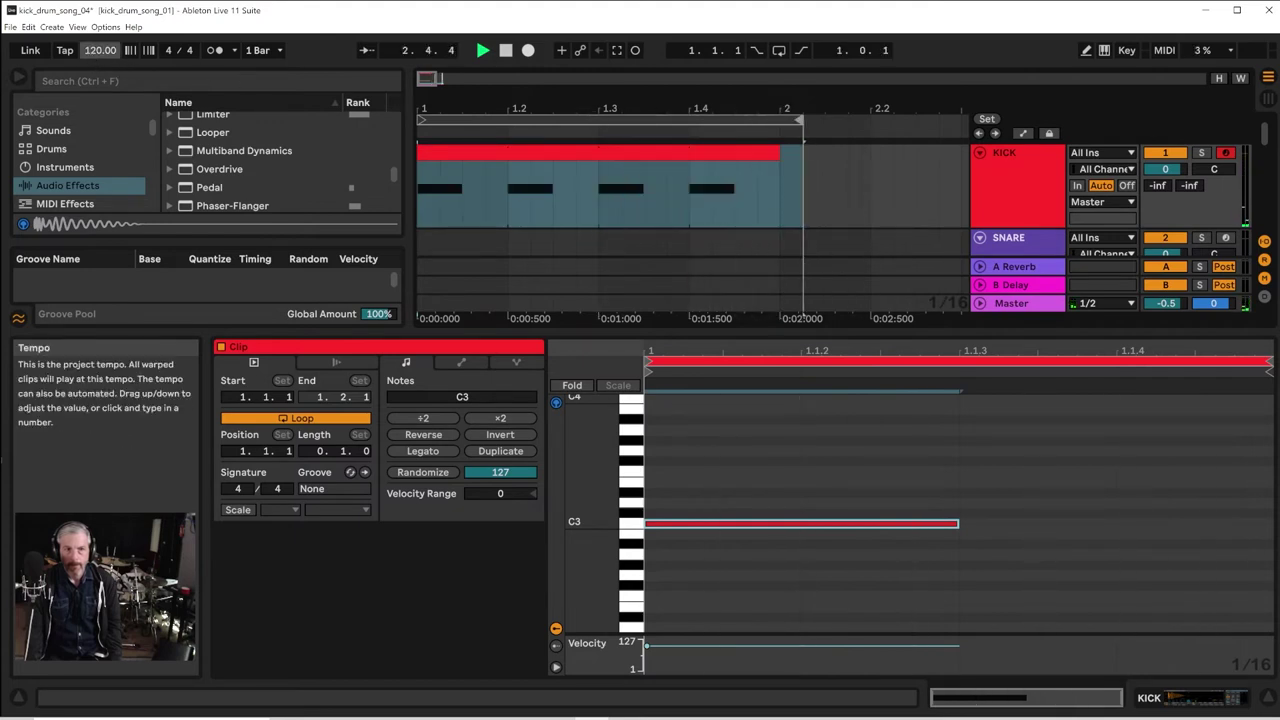
Set the song tempo to 112 BPM while the kick pattern plays, and stop playback
drag(100, 50, 100, 60)
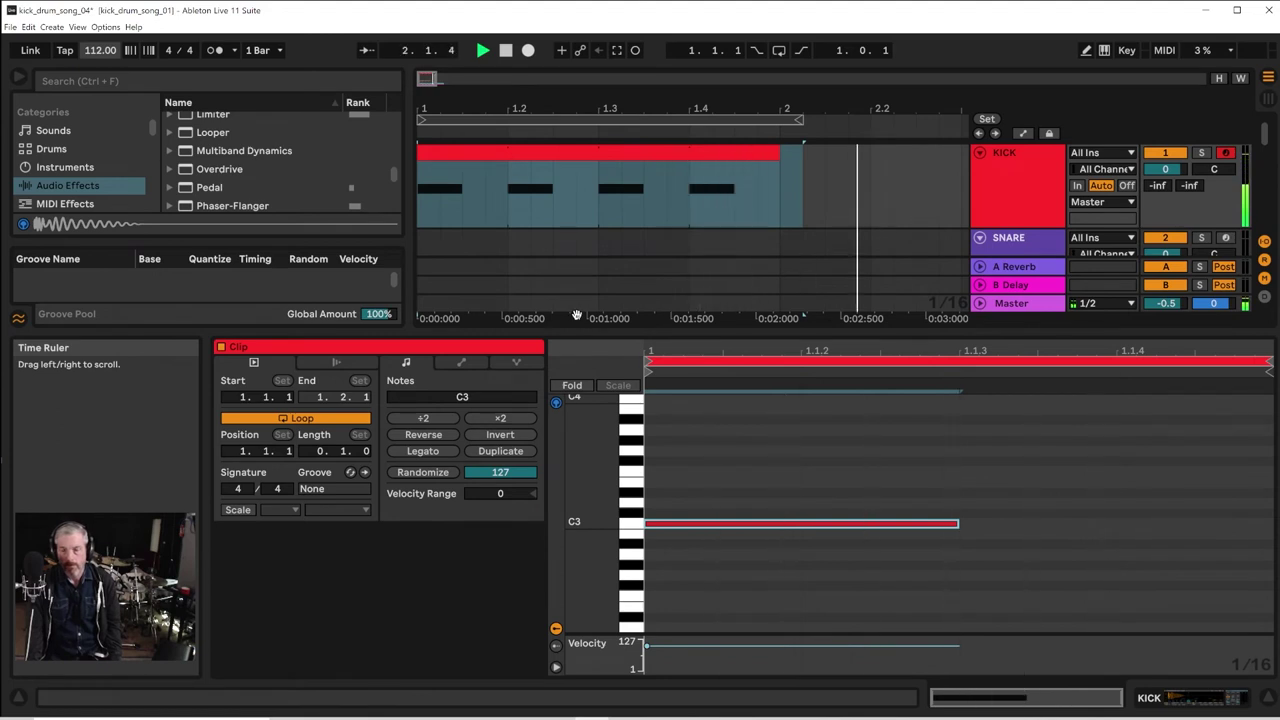
key(space)
scroll(1018, 241, down, 1)
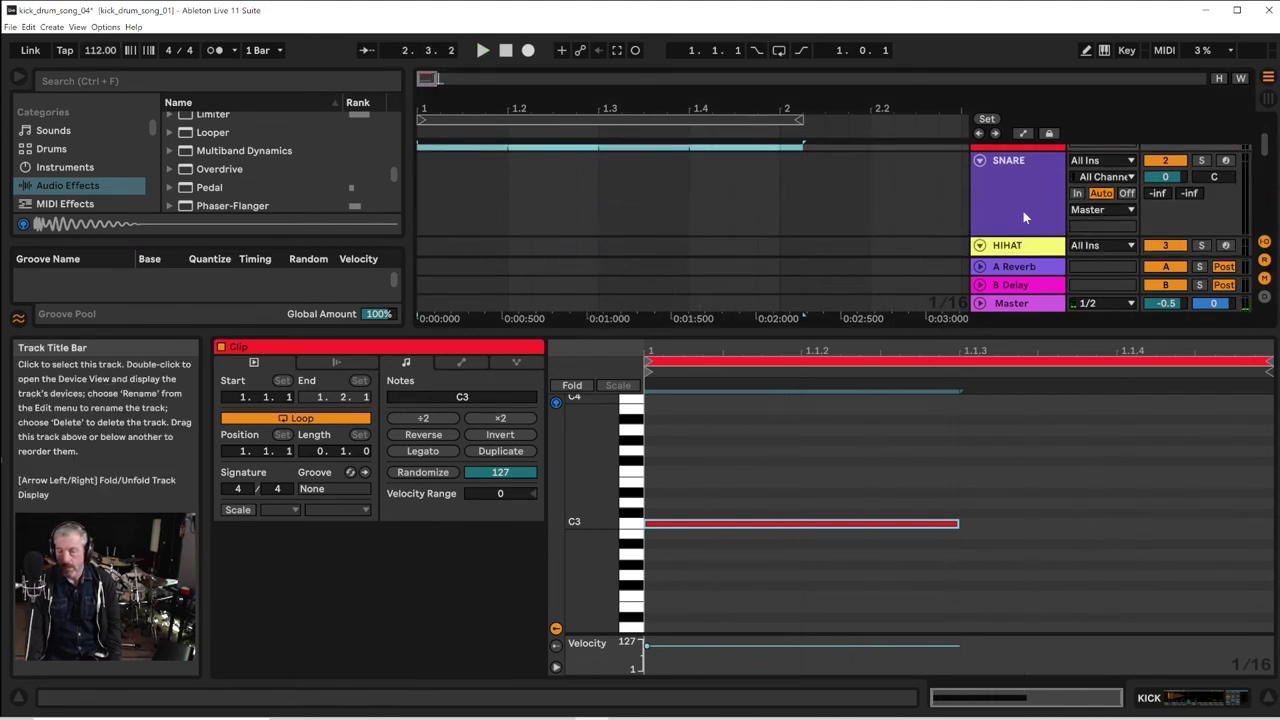
Deactivate the second and fourth beats of the one-bar KICK clip, leaving kicks on beats 1 and 3
scroll(1022, 210, up, 1)
drag(508, 200, 595, 195)
key(0)
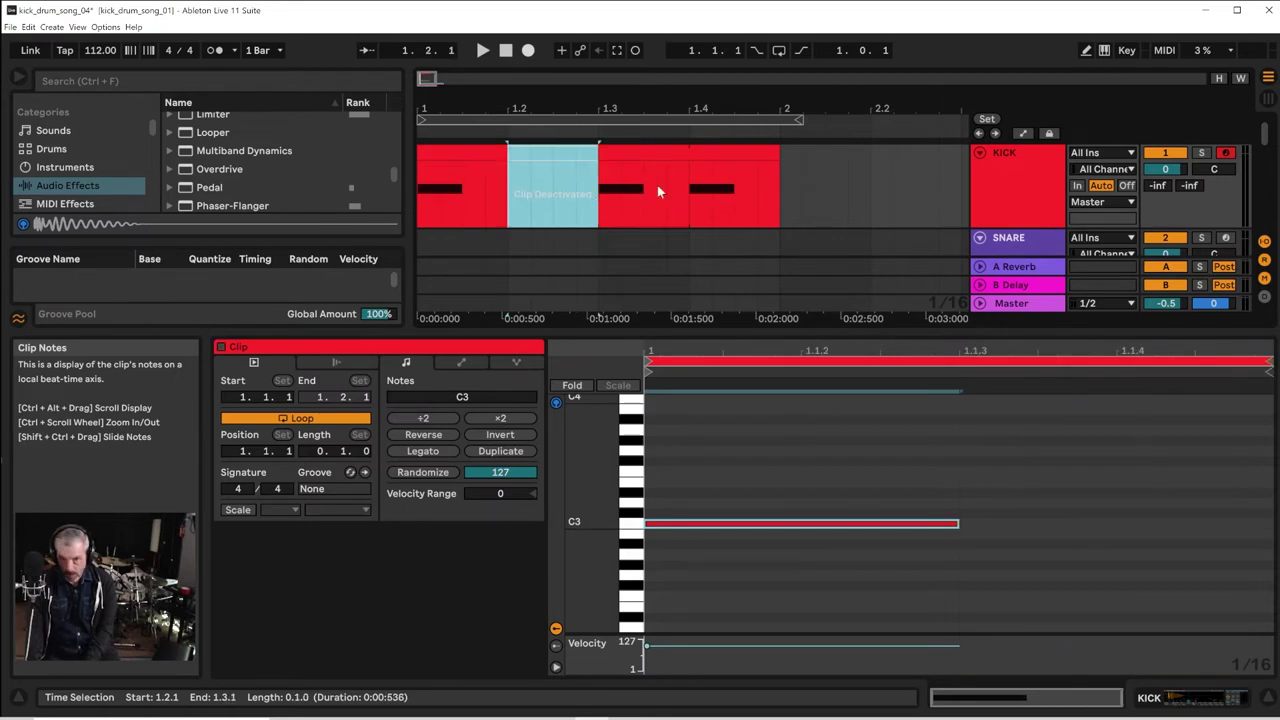
drag(691, 197, 778, 198)
key(0)
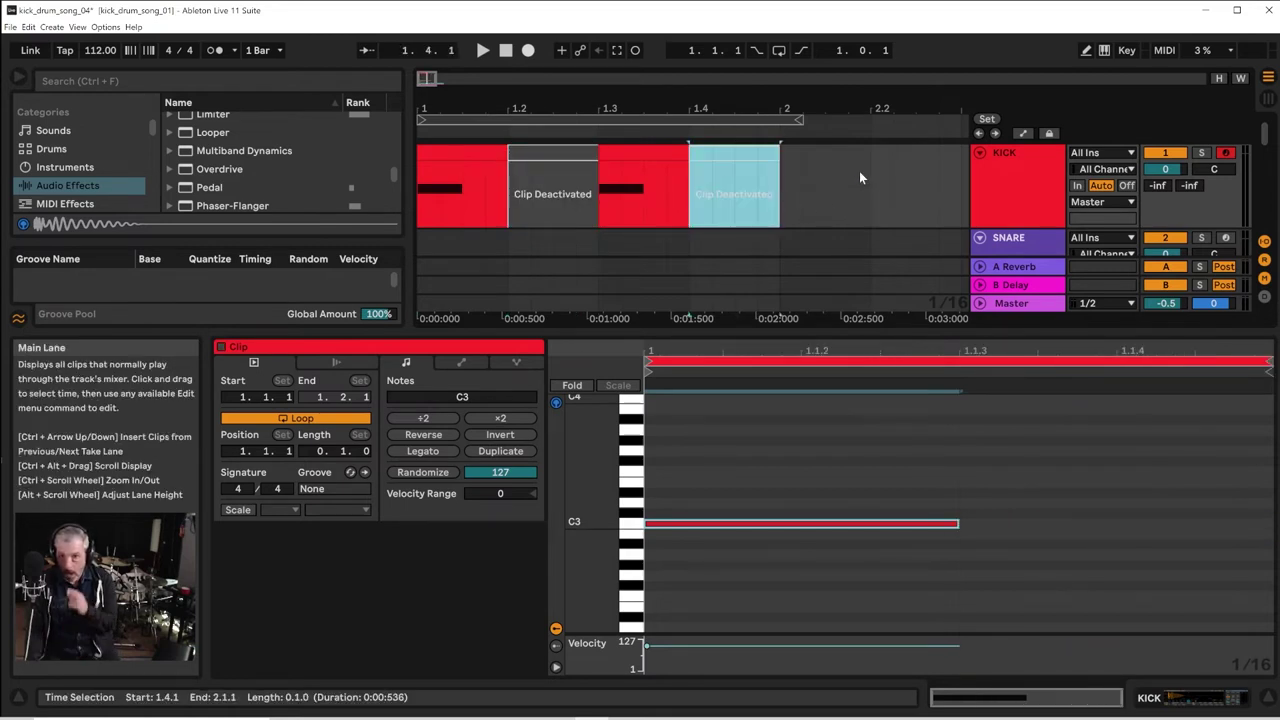
Set the arrangement loop to two bars and duplicate the first bar of KICK clips into bar 2
drag(800, 120, 778, 70)
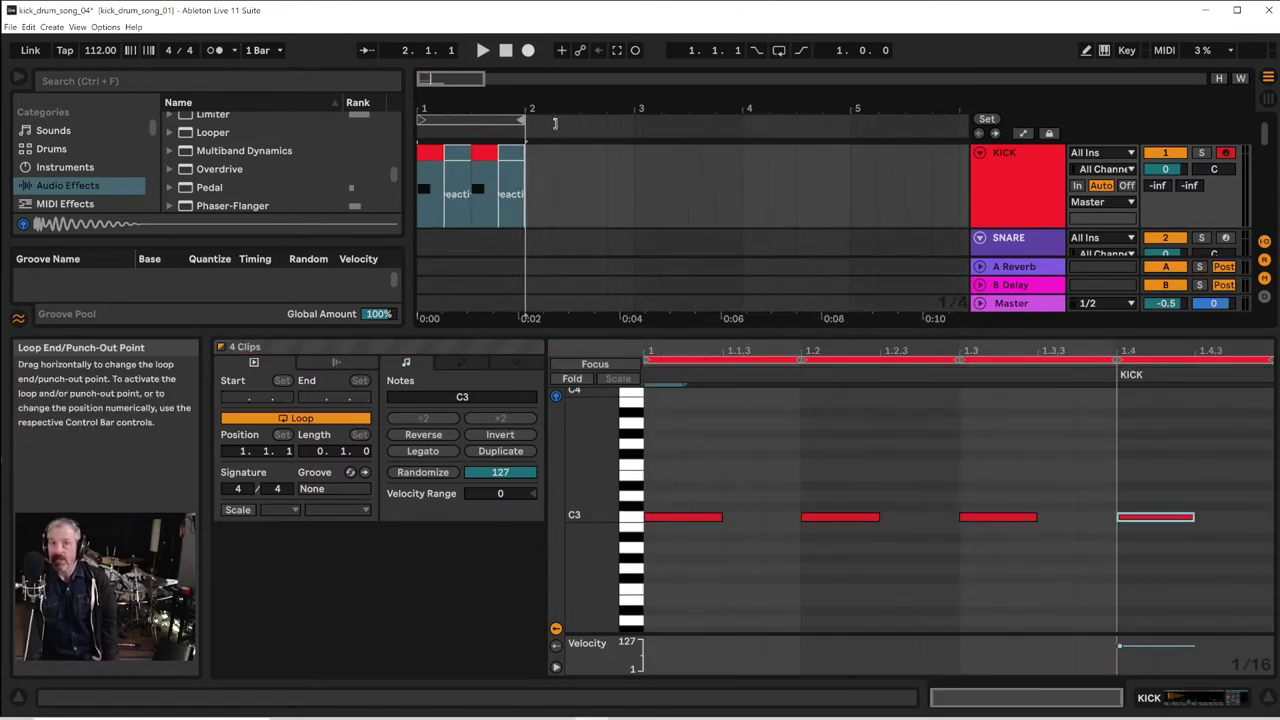
drag(521, 120, 626, 133)
drag(527, 180, 367, 191)
key(ctrl+d)
Create an empty one-bar MIDI clip on the SNARE track from 1.1.1 to 2.1.1
scroll(590, 196, down, 2)
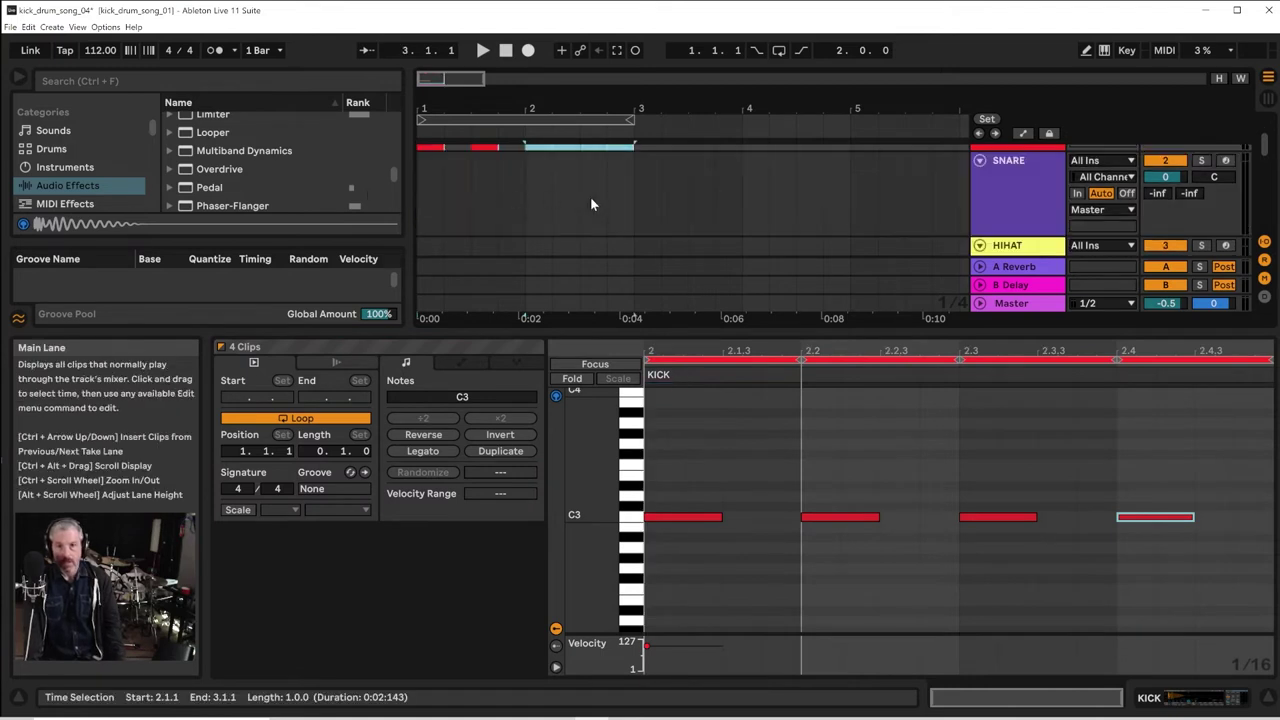
drag(419, 204, 617, 192)
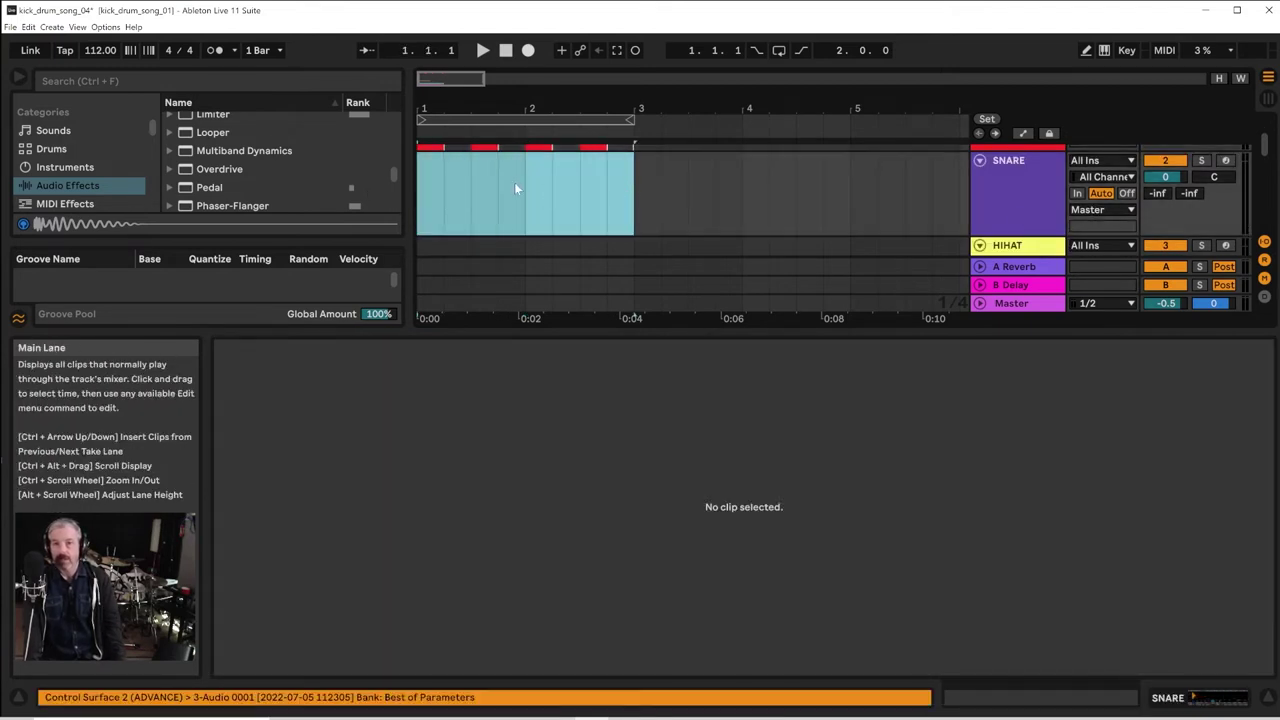
drag(530, 193, 396, 181)
key(ctrl+shift+m)
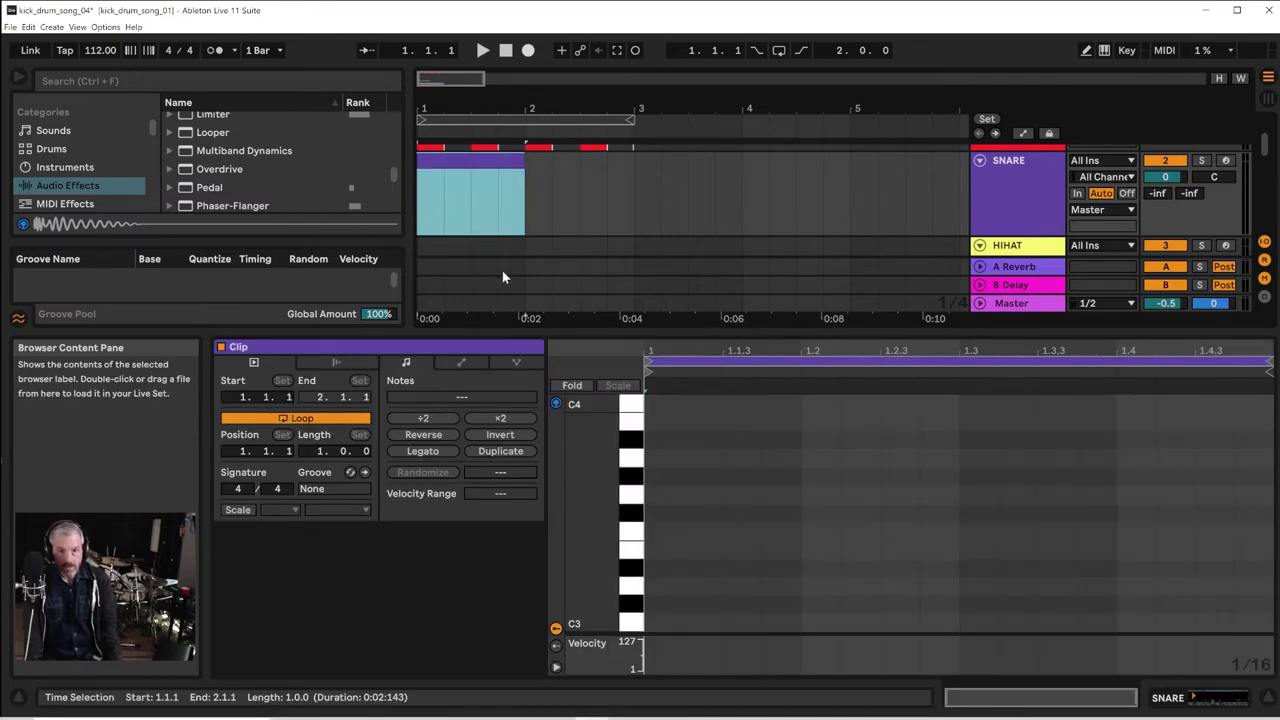
Add sixteenth-length C3 snare notes at 1.2 and 1.4 and play the pattern with the kick
key(space)
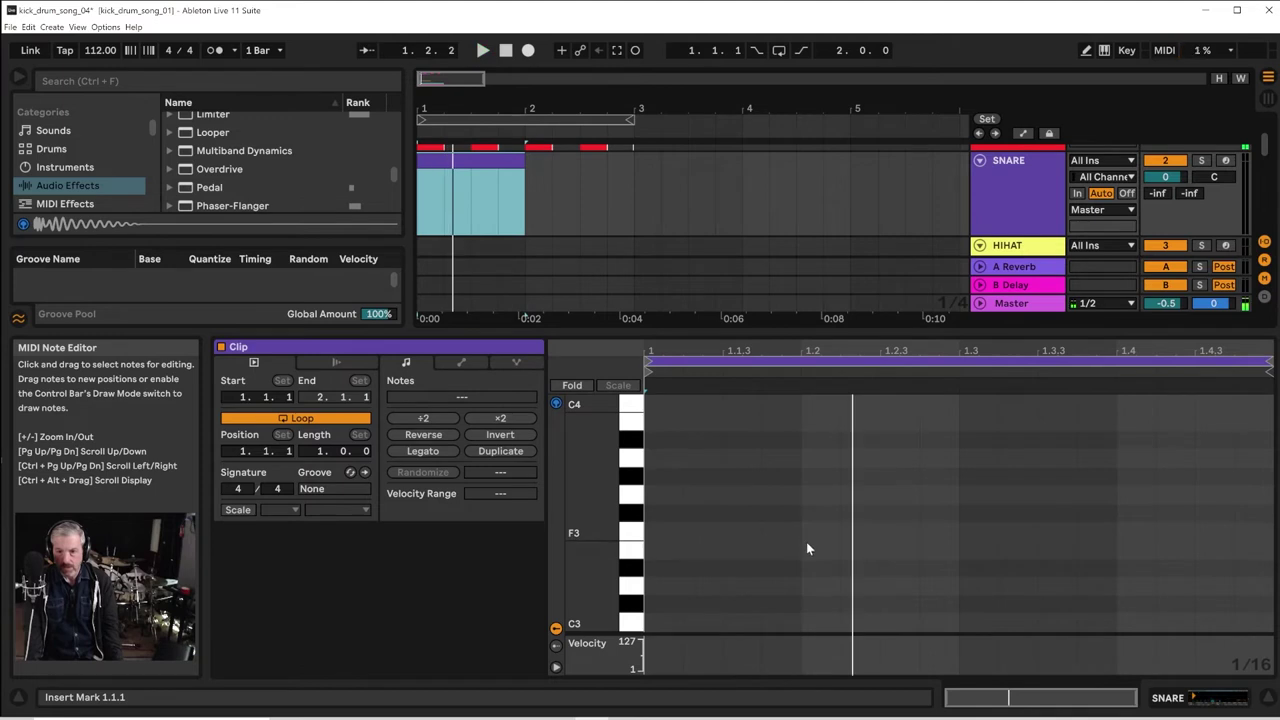
double_click(811, 622)
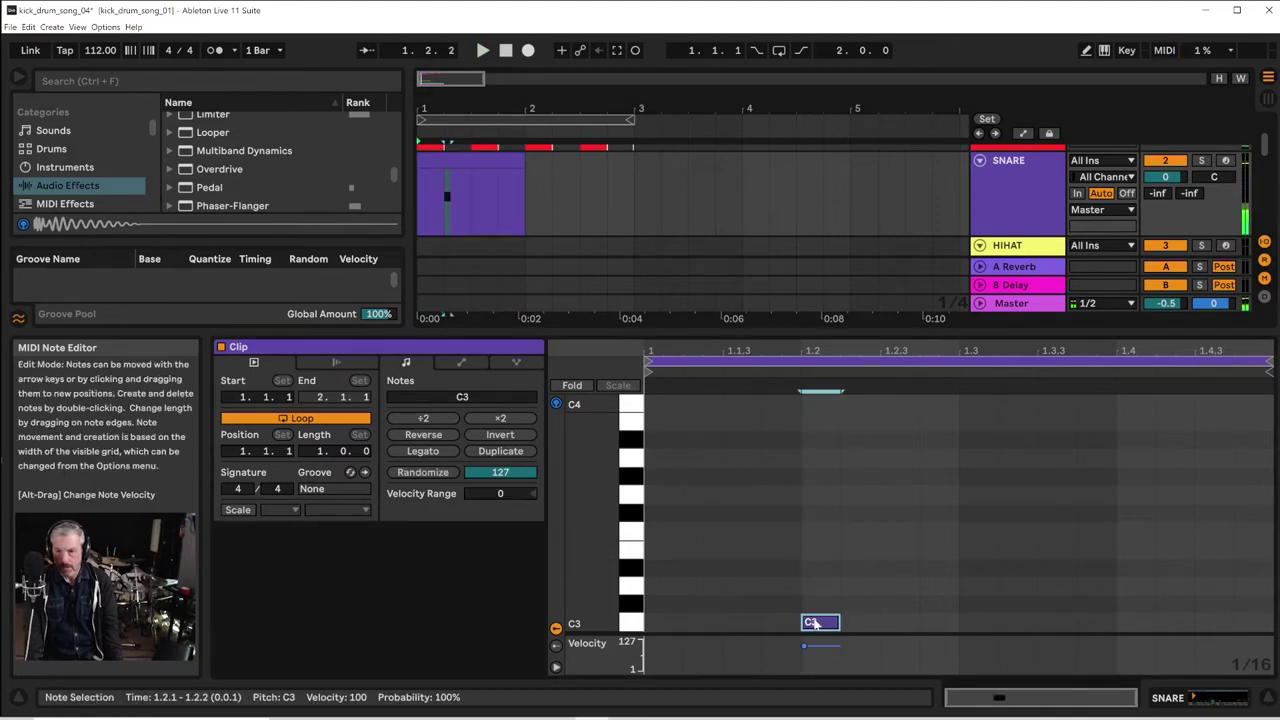
double_click(1125, 622)
key(space)
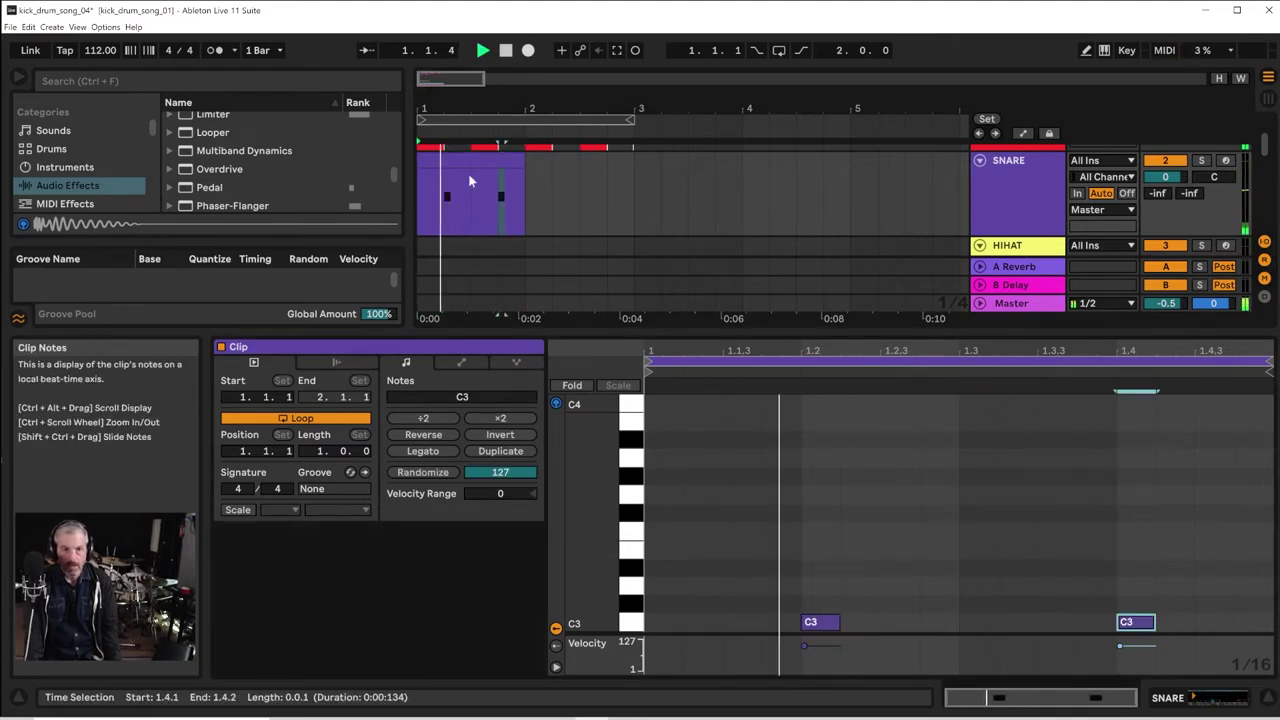
Copy the one-bar snare clip into bar 2 of the SNARE track and play it with the kick
drag(465, 160, 558, 250)
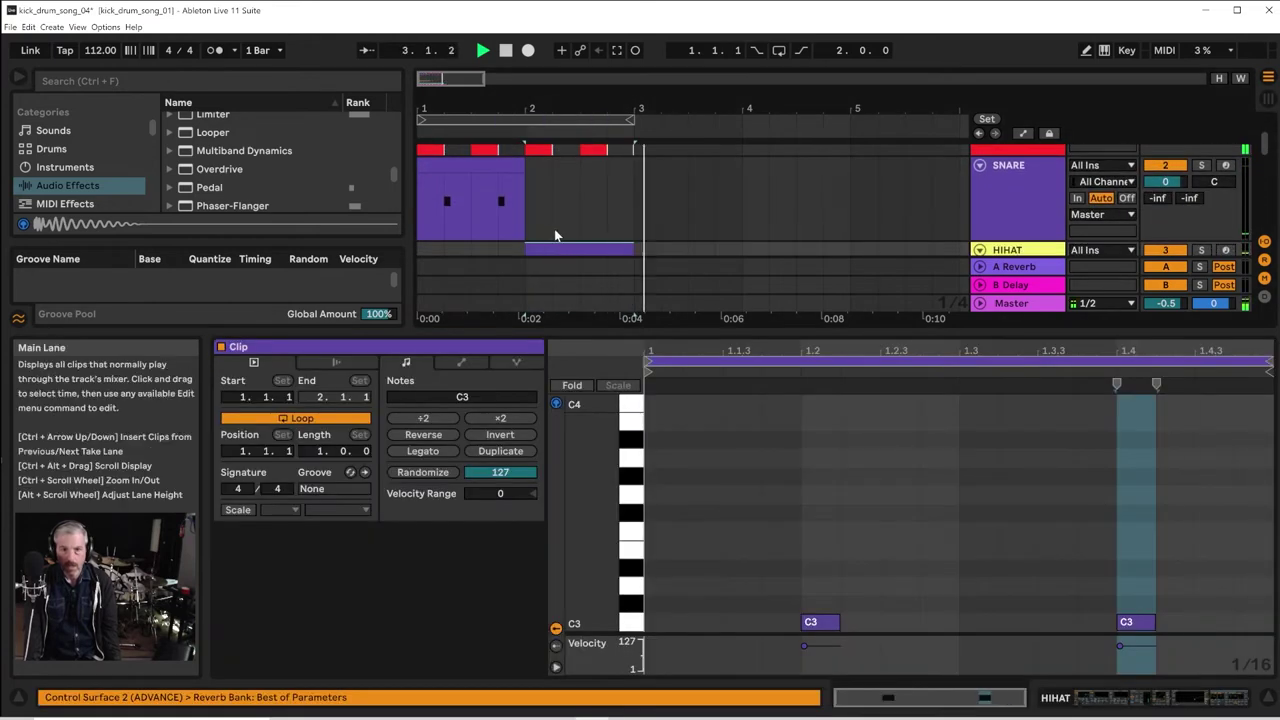
drag(562, 198, 562, 198)
key(space)
key(space)
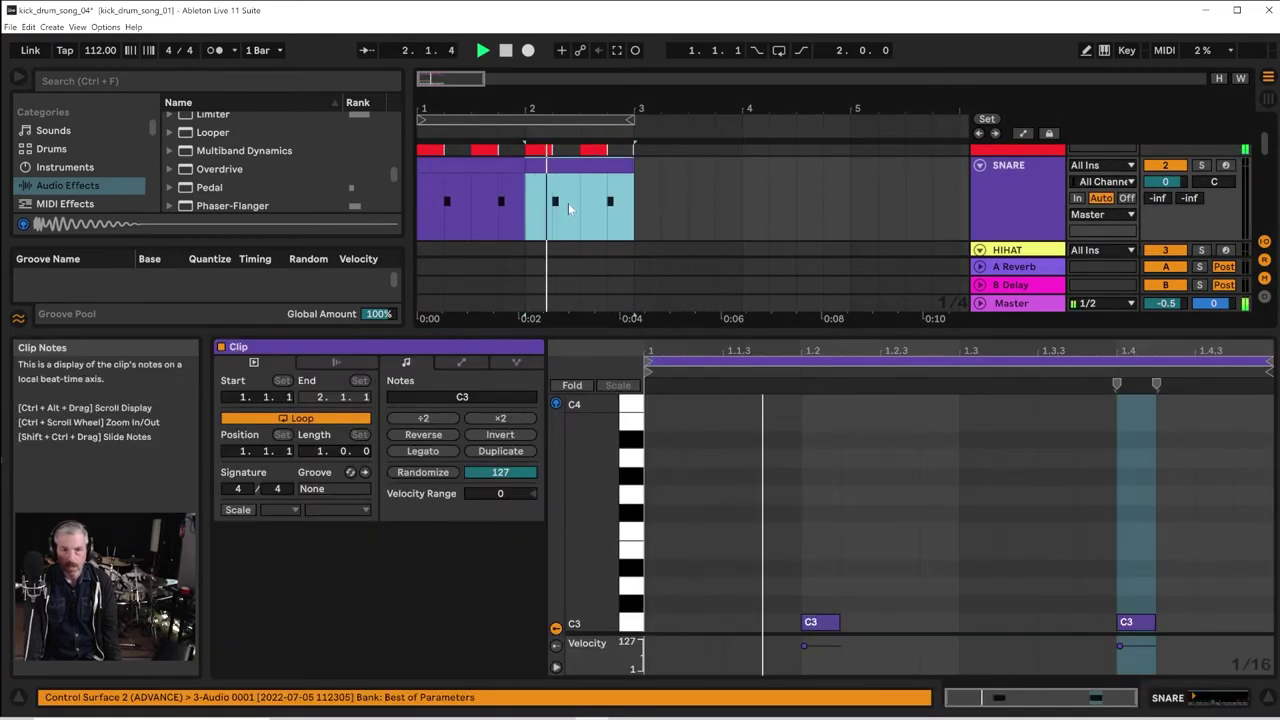
Create an empty two-bar MIDI clip on the HIHAT track from 1.1.1 to 3.1.1
scroll(590, 205, up, 1)
scroll(823, 203, down, 2)
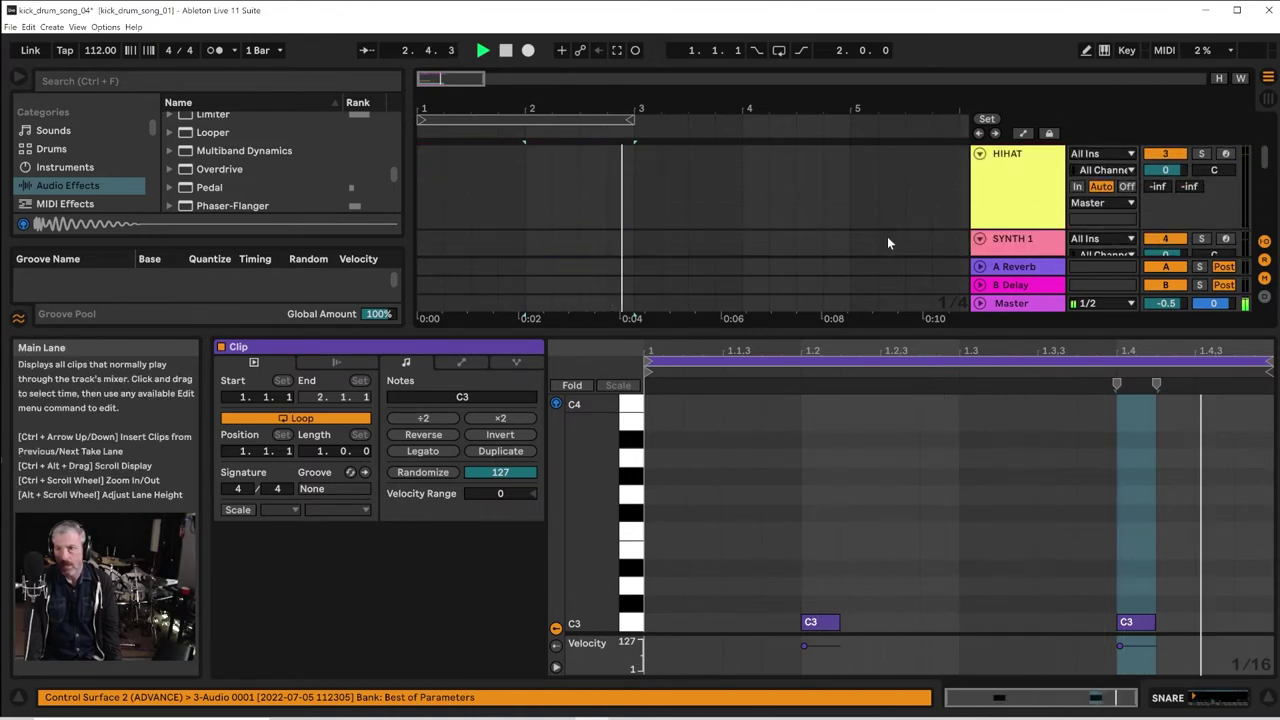
click(1014, 180)
key(space)
drag(633, 190, 420, 190)
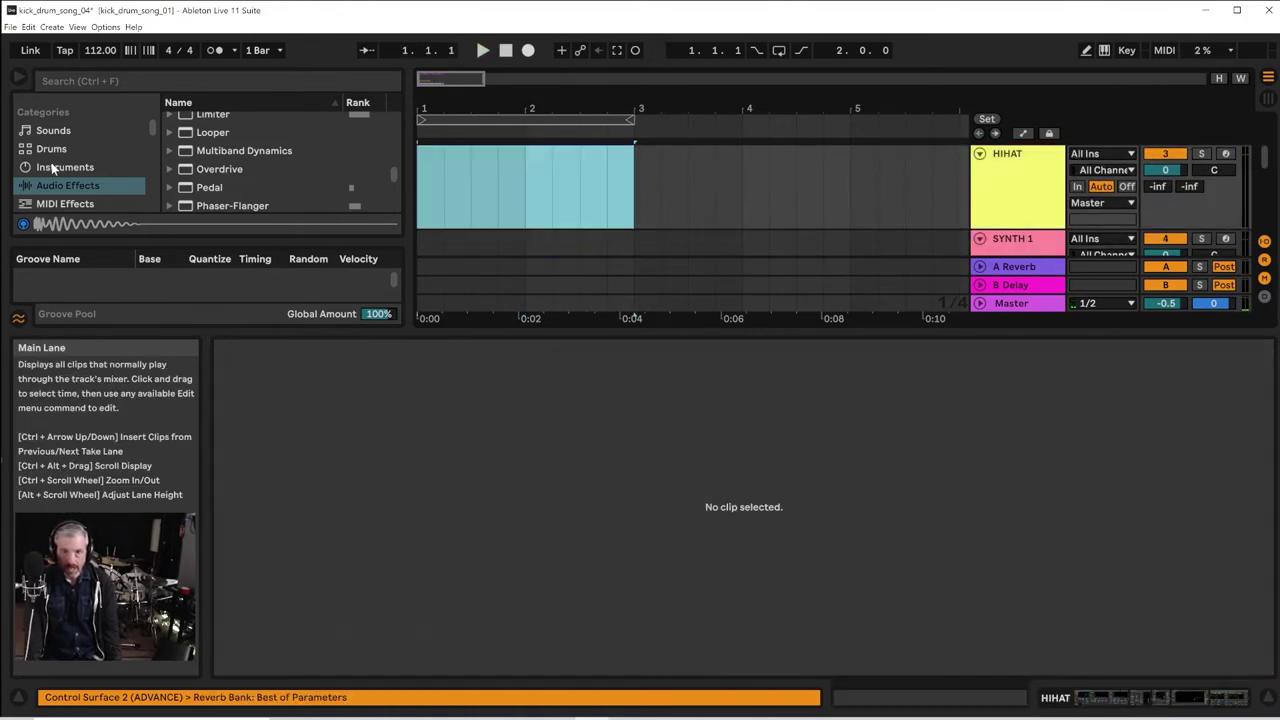
key(ctrl+shift+m)
key(space)
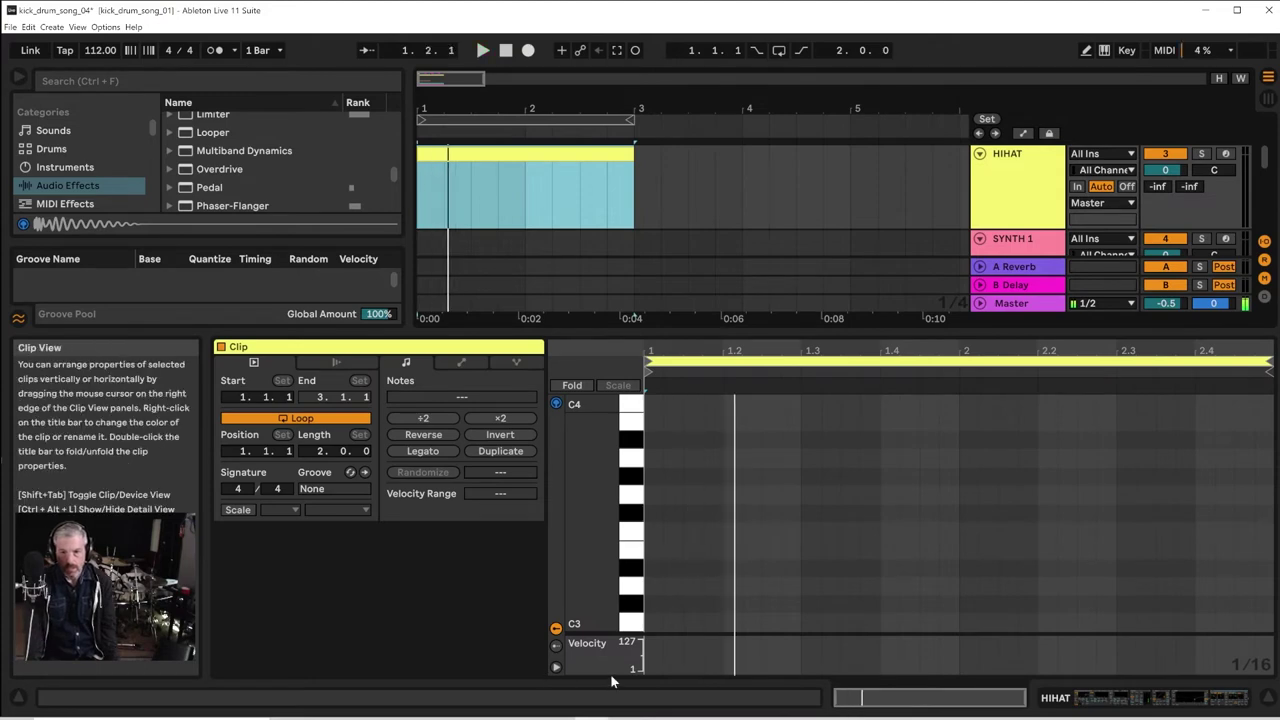
Add sixteenth-length C3 hi-hat notes at 1.1.1, 1.1.3, 1.2.1 and 1.2.3
key(space)
double_click(651, 622)
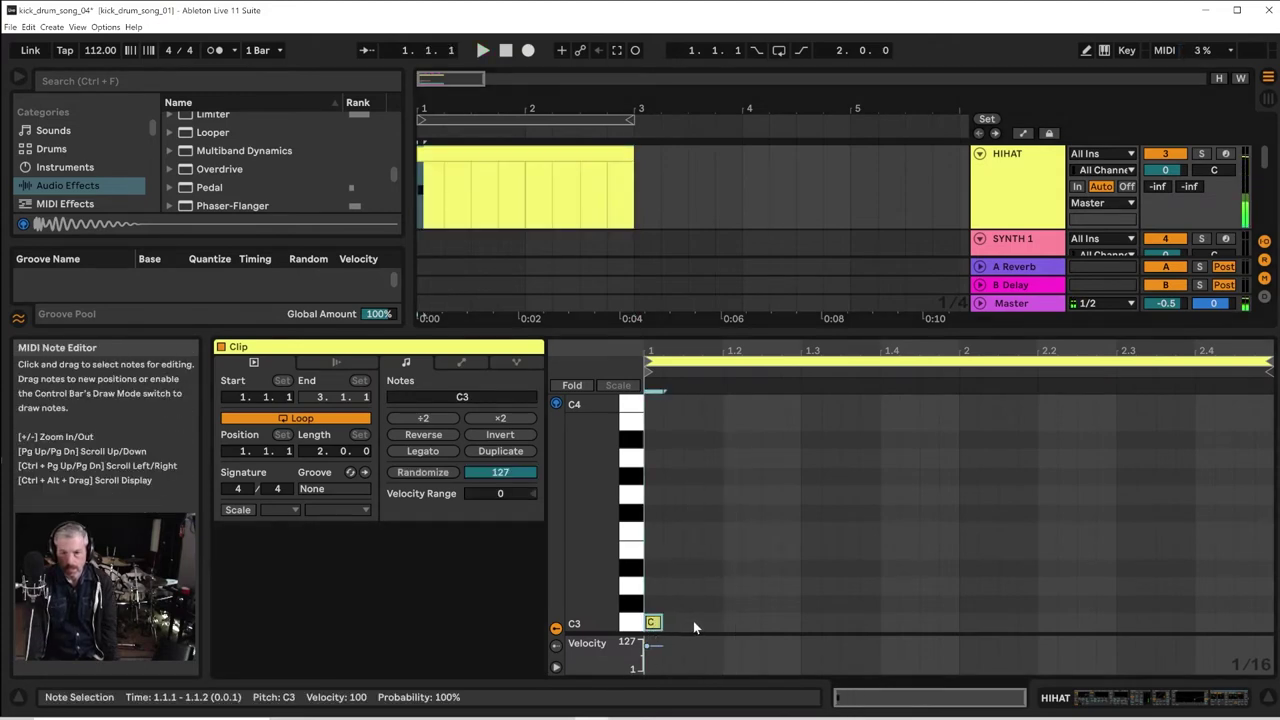
double_click(693, 622)
double_click(735, 622)
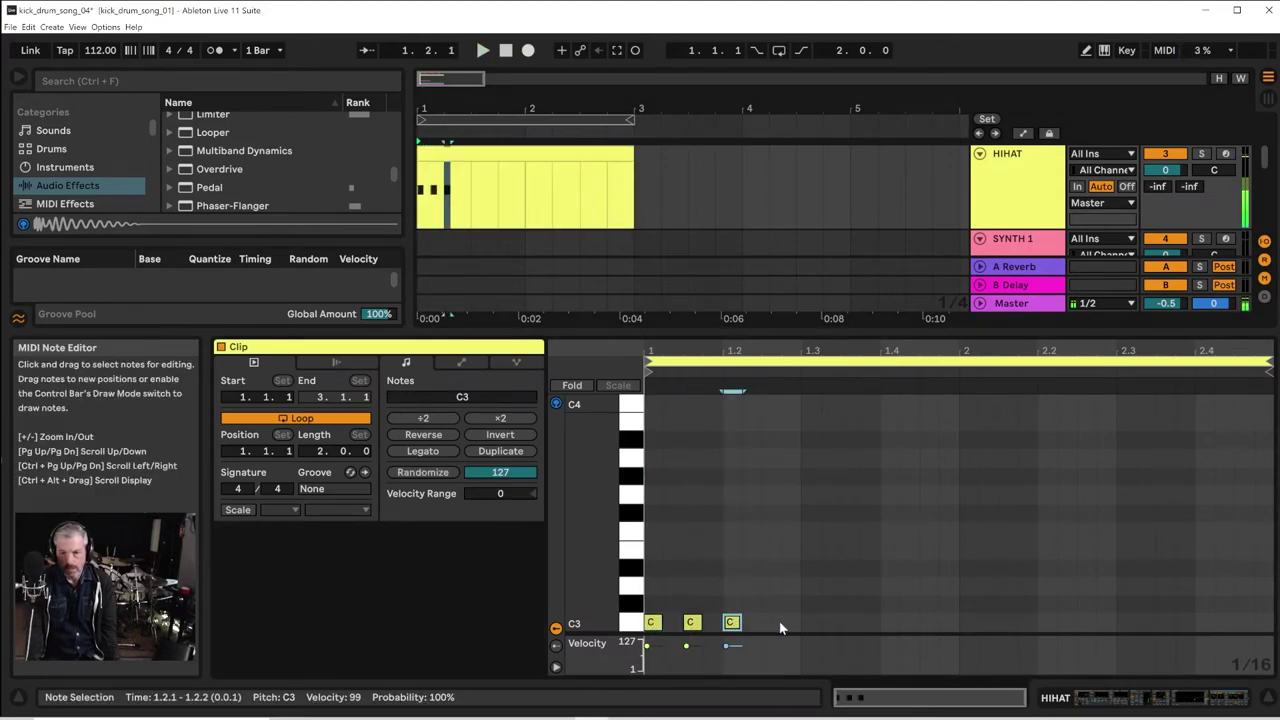
double_click(772, 622)
Duplicate the four hi-hat notes three times to fill both bars with eighth-note hits
drag(797, 622, 628, 595)
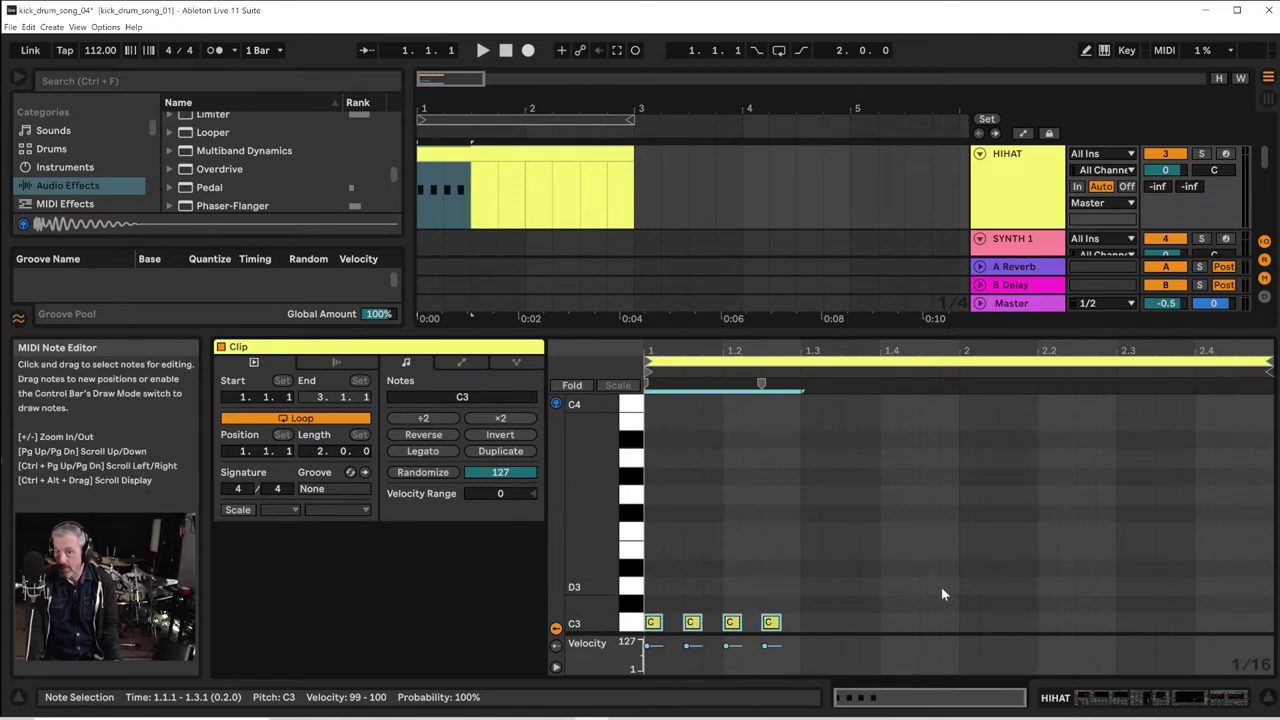
key(ctrl+d)
key(ctrl+d)
key(ctrl+d)
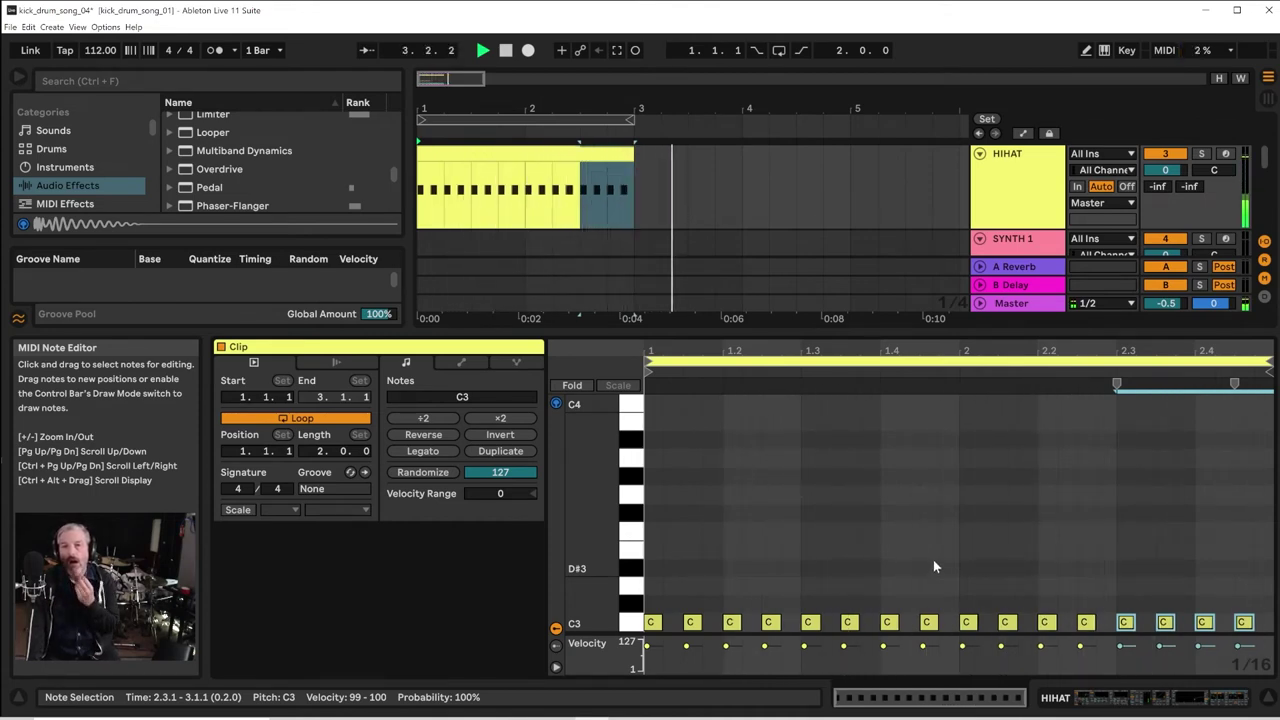
Activate the arrangement loop and play the two-bar beat from the start
key(space)
click(779, 50)
key(space)
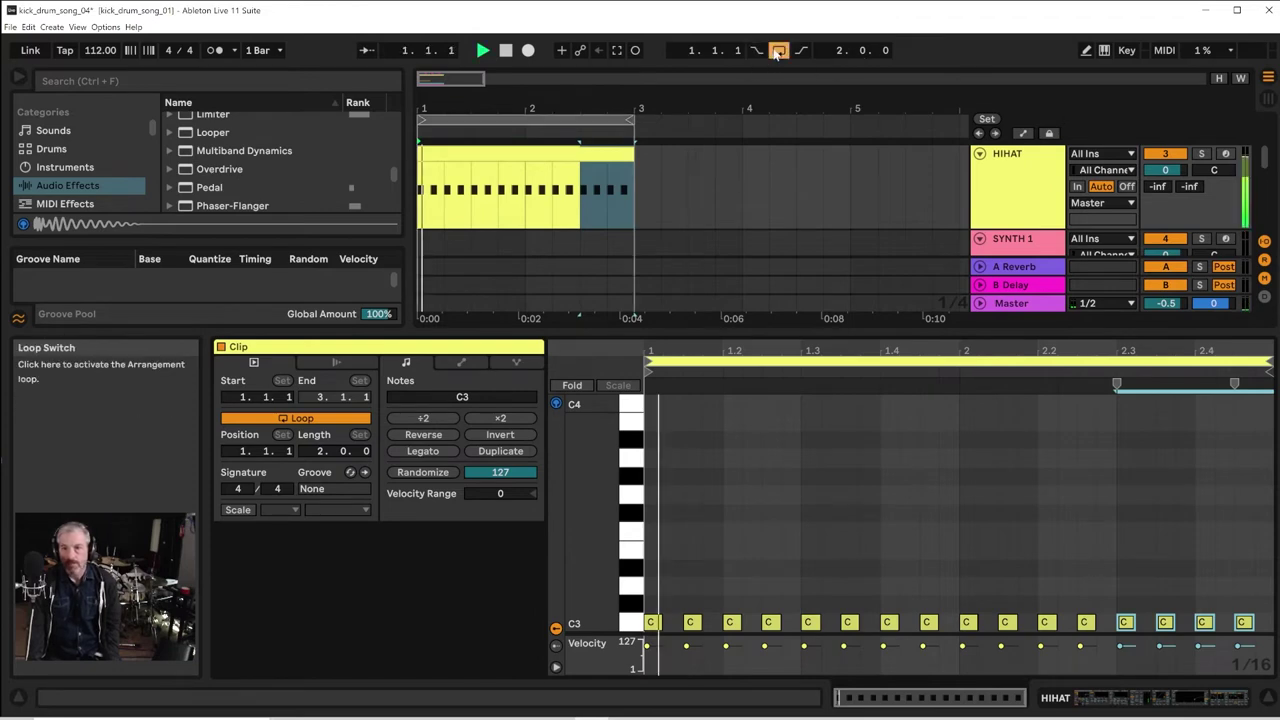
Delete the hi-hat notes at 1.1.1 and 1.4.3, and try removing the one at 2.4.3
double_click(651, 622)
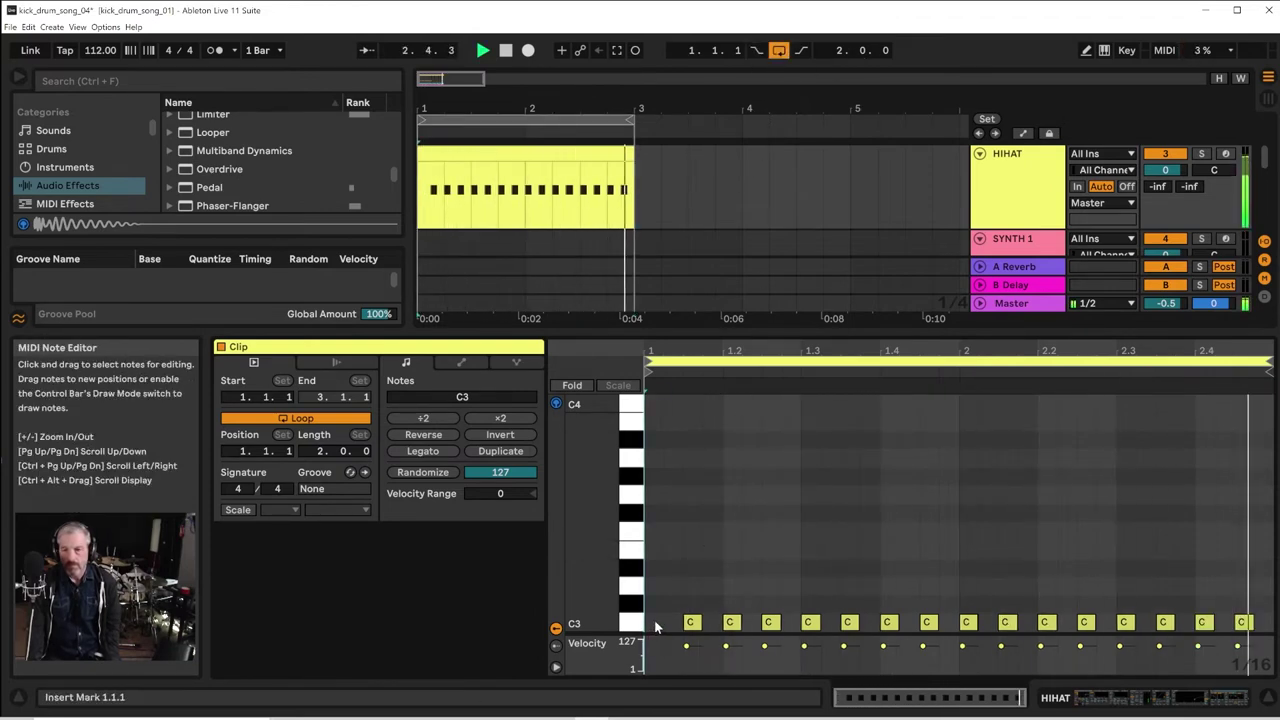
click(927, 621)
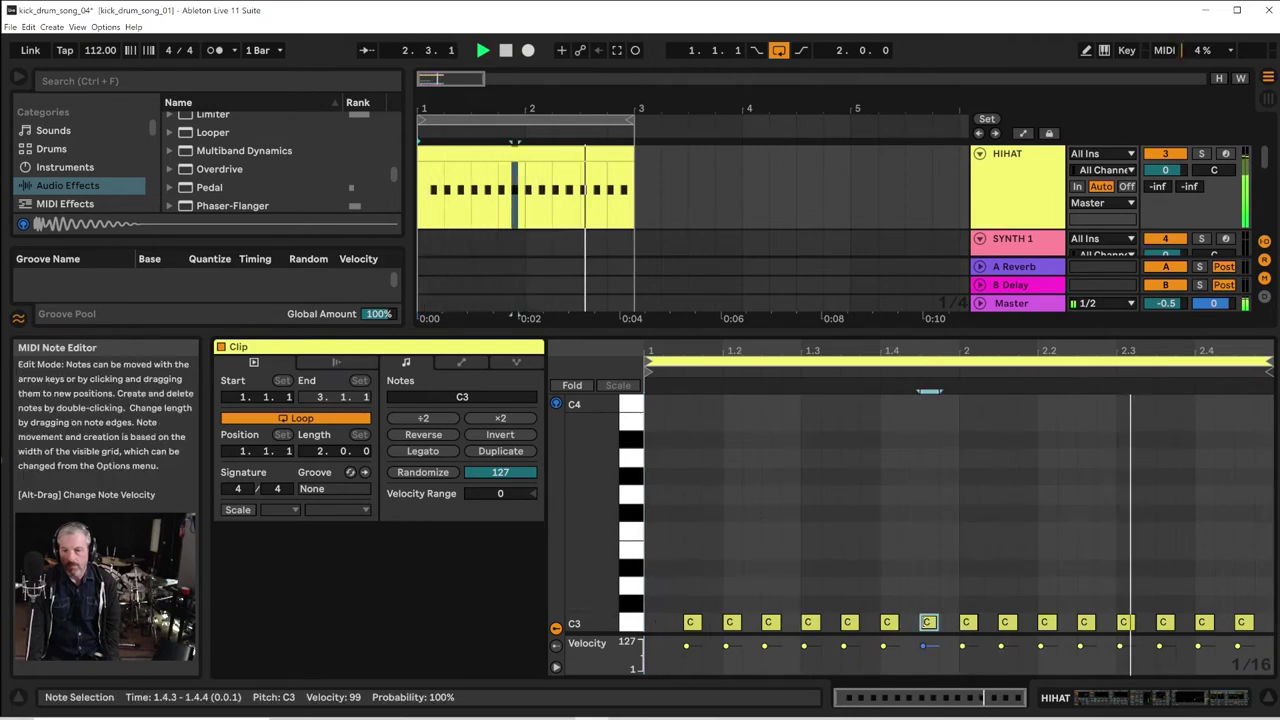
double_click(927, 621)
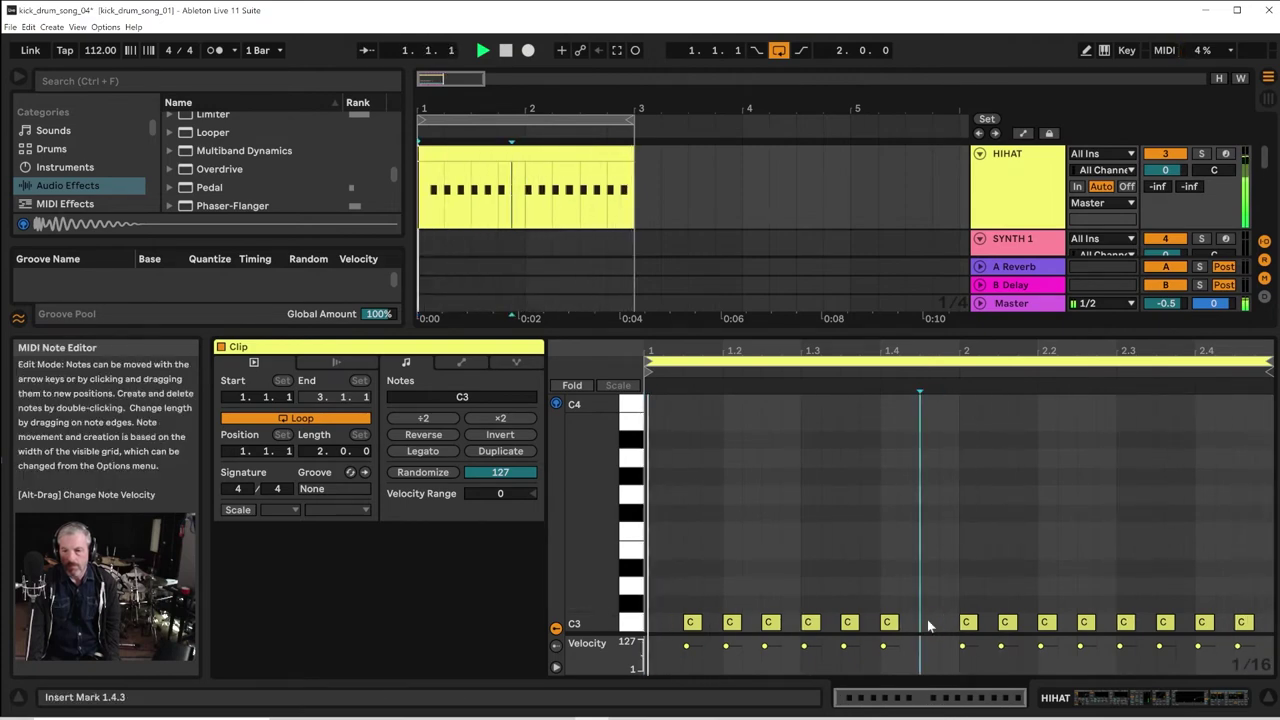
click(1243, 622)
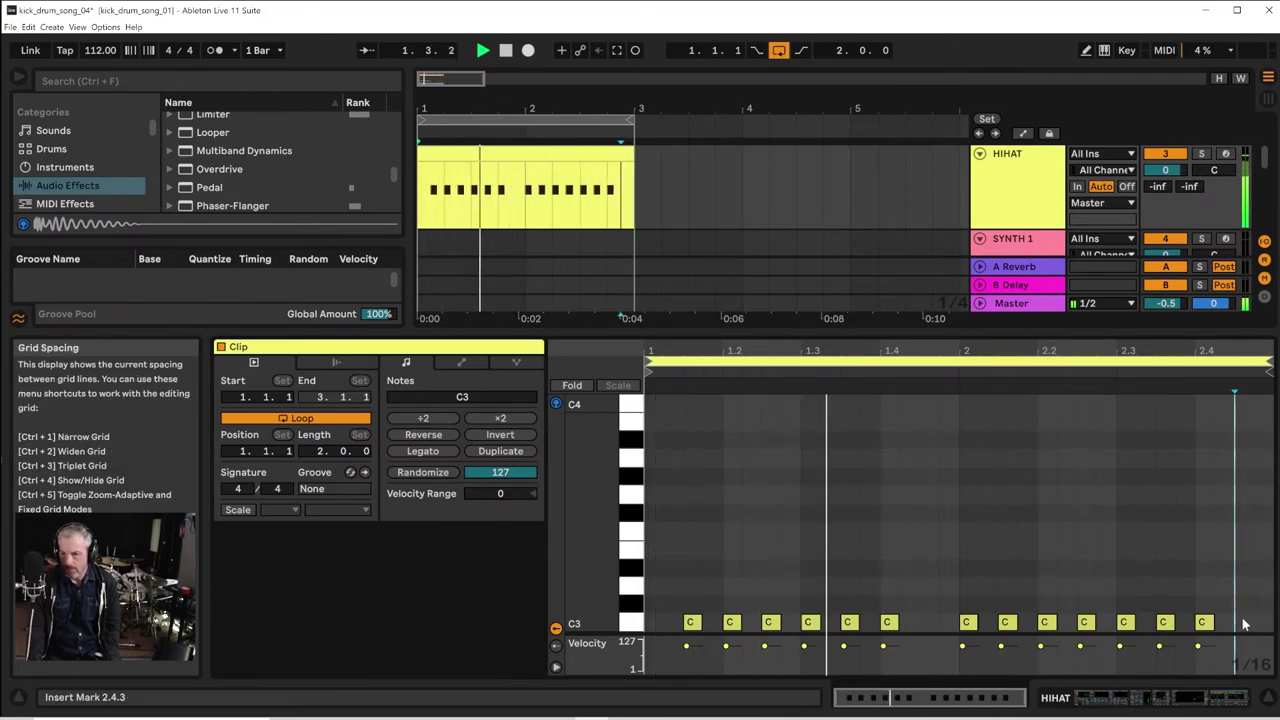
Add extra C3 hi-hat notes at 2.3.4, 2.2.4 and 1.2.4, lowering the velocity of the 2.3.4 note to 69
double_click(1189, 624)
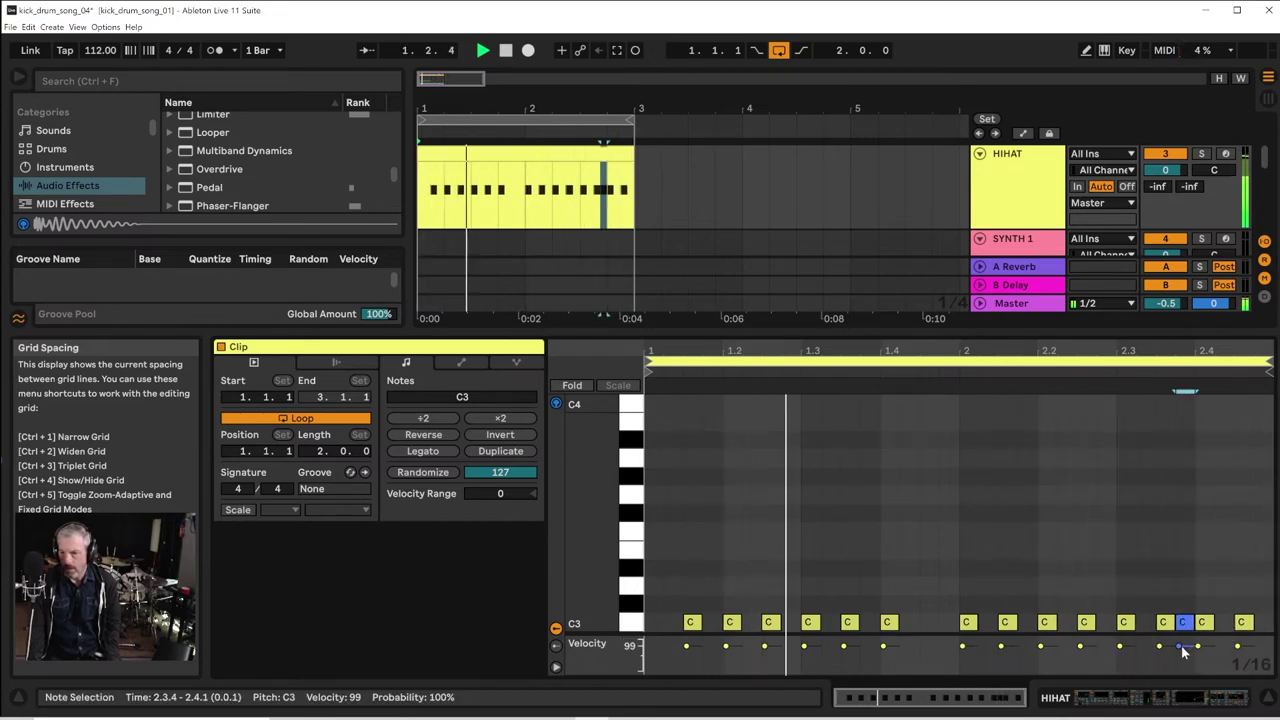
drag(1180, 647, 1181, 654)
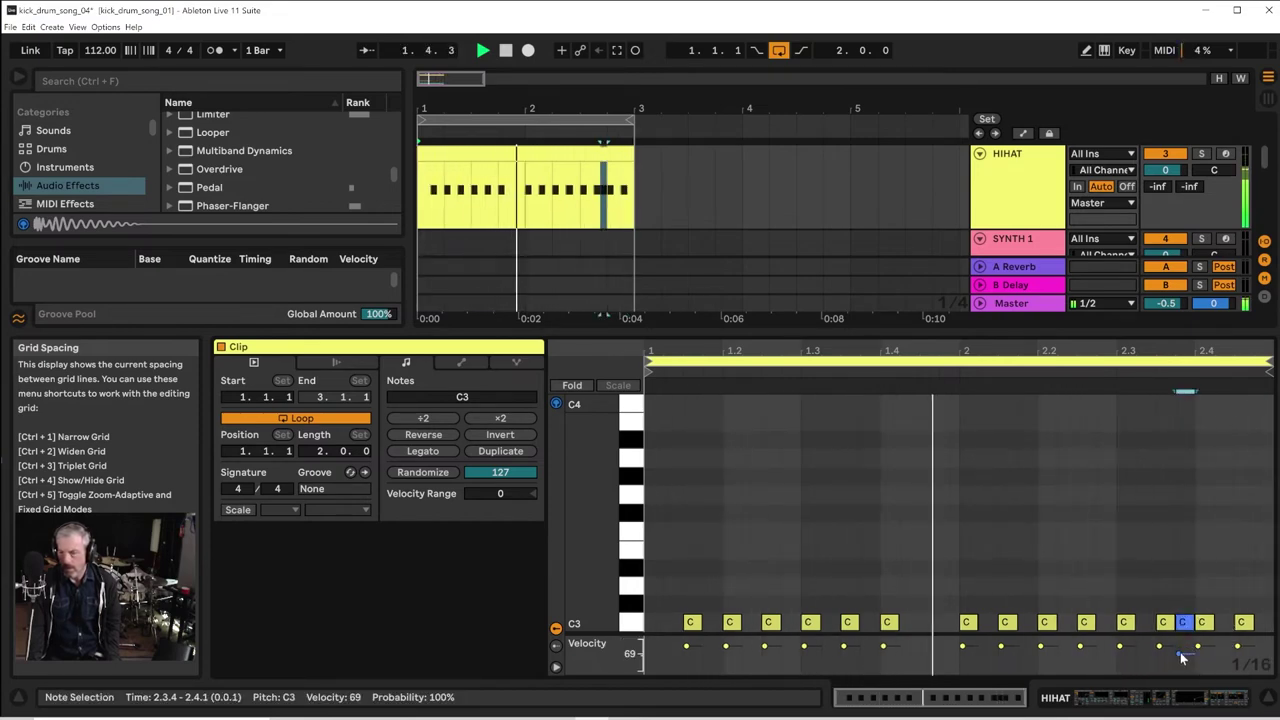
double_click(1104, 622)
double_click(789, 622)
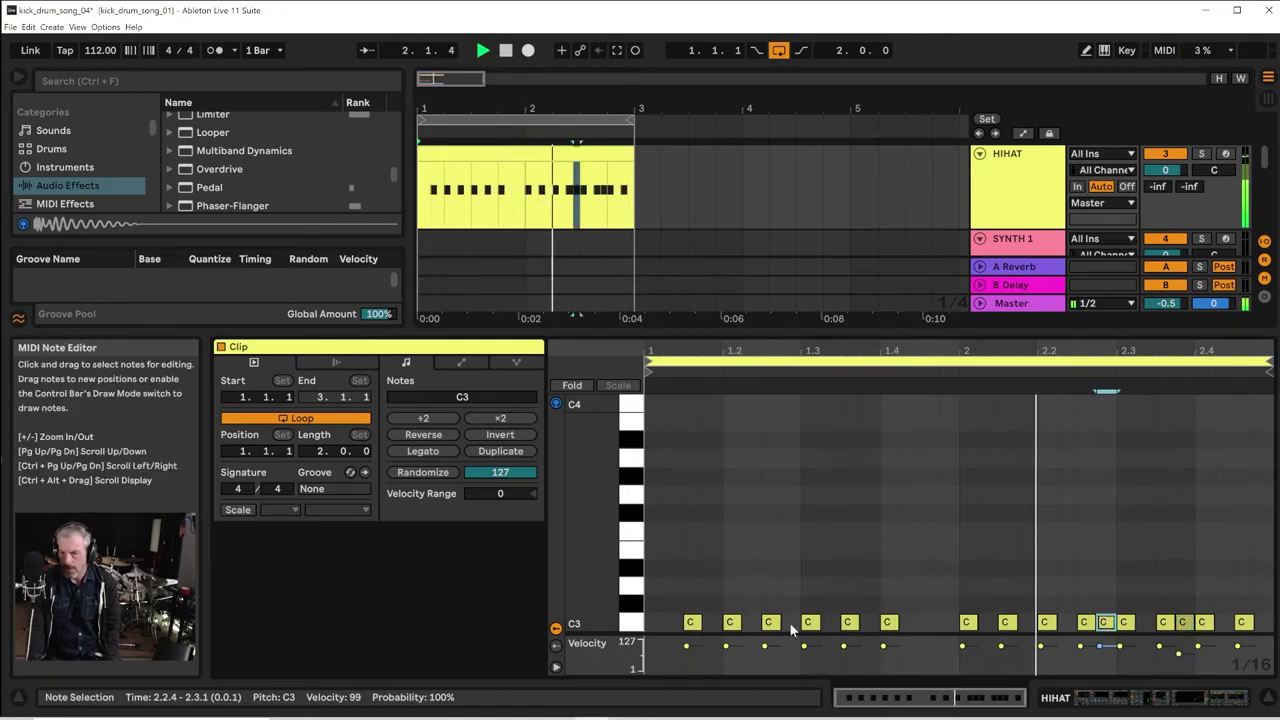
Apply the Swing 16ths 59 groove to the hi-hat clip through groove hot-swap and play it
click(351, 473)
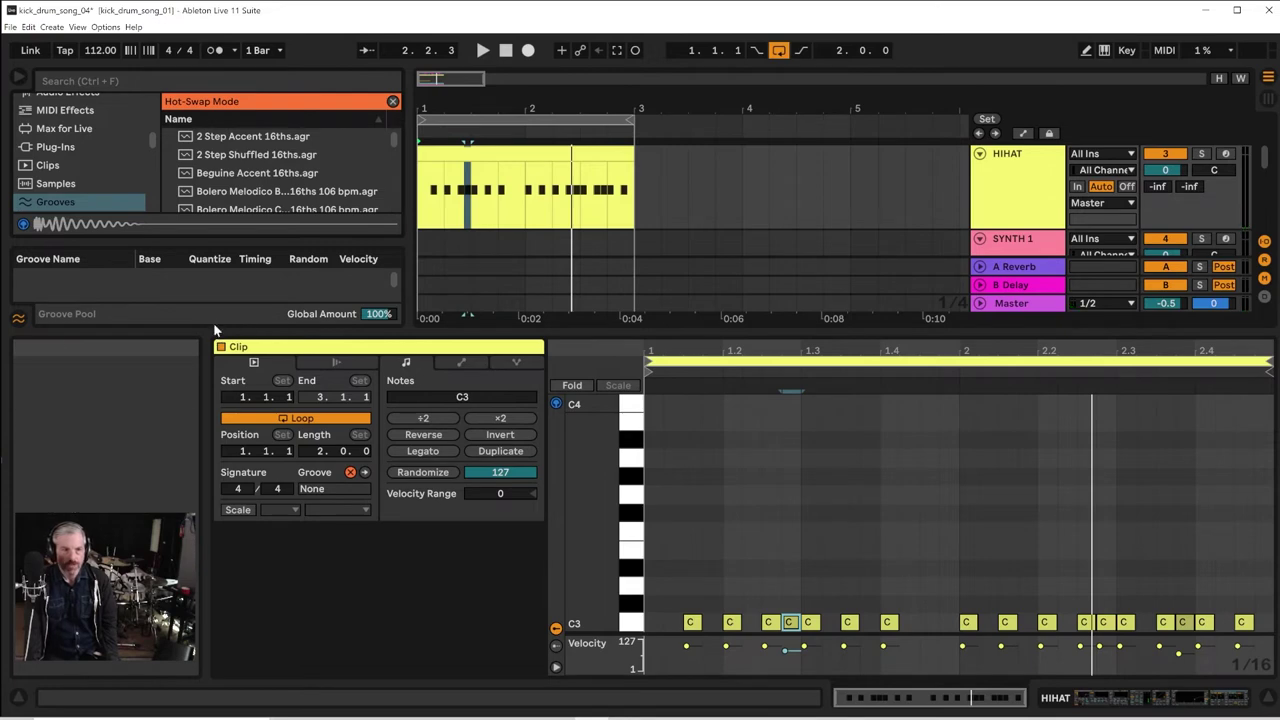
drag(213, 327, 196, 519)
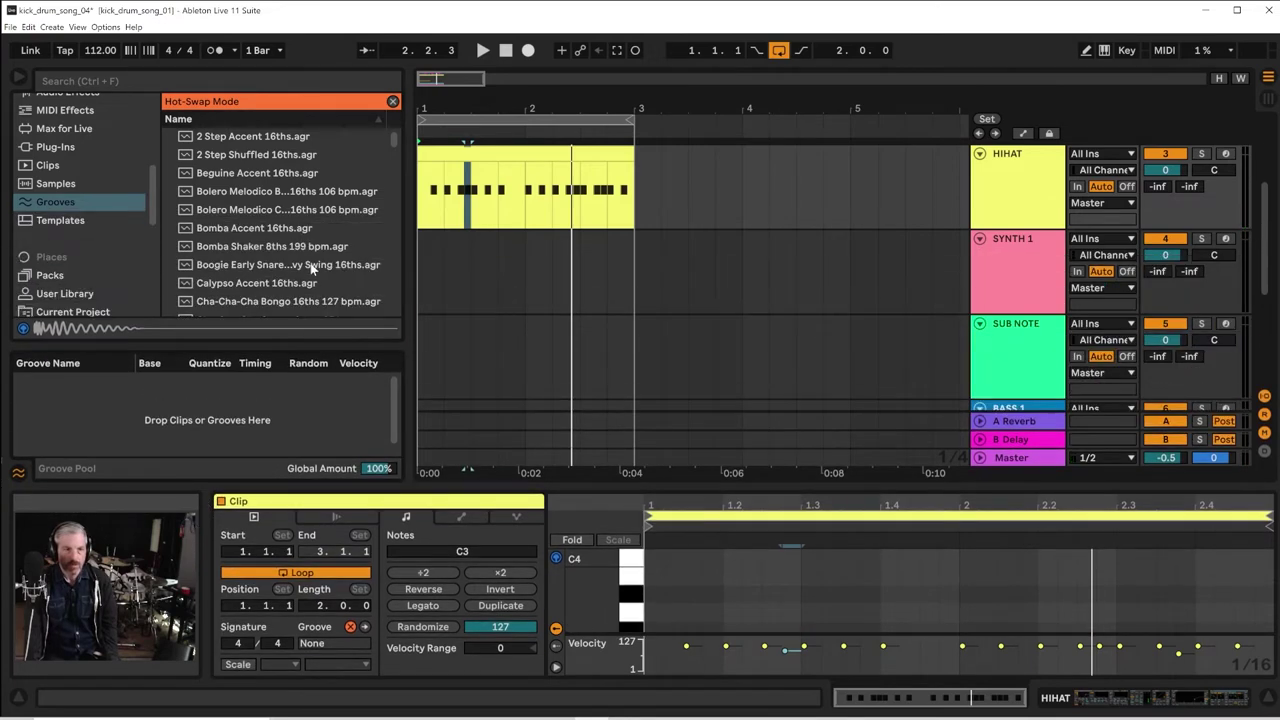
scroll(310, 267, down, 10)
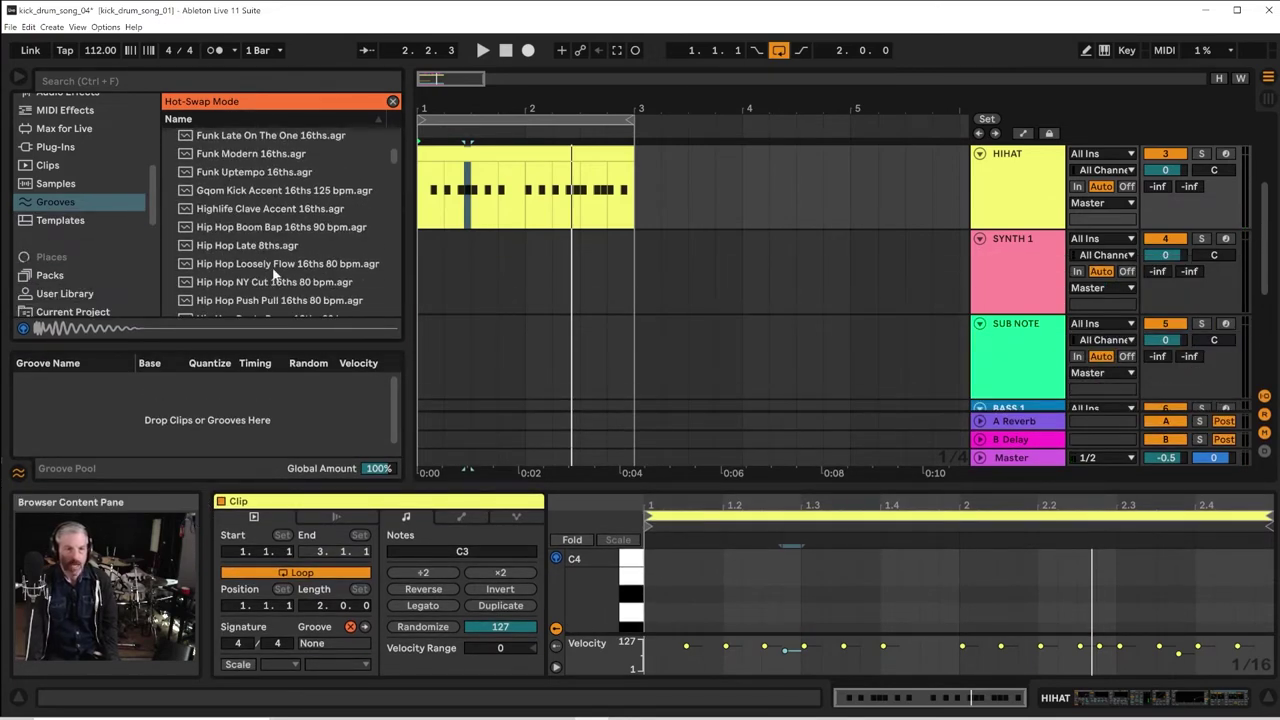
scroll(275, 272, down, 15)
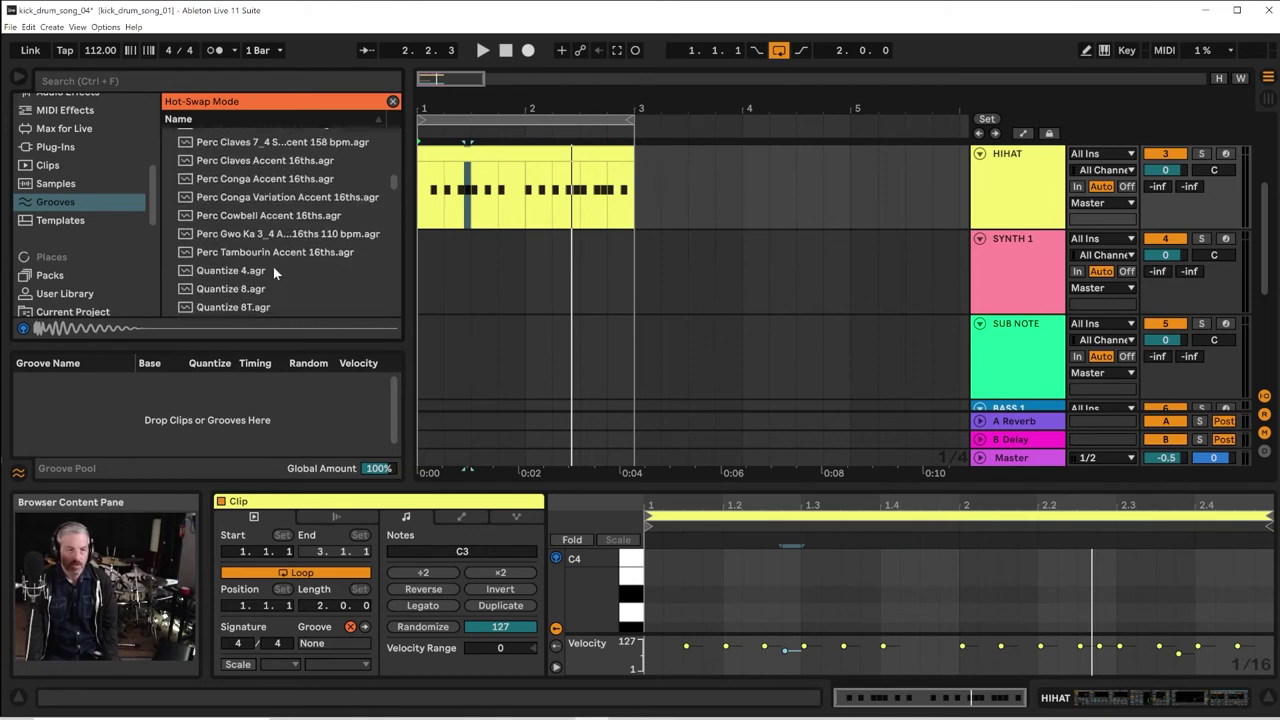
scroll(275, 268, down, 15)
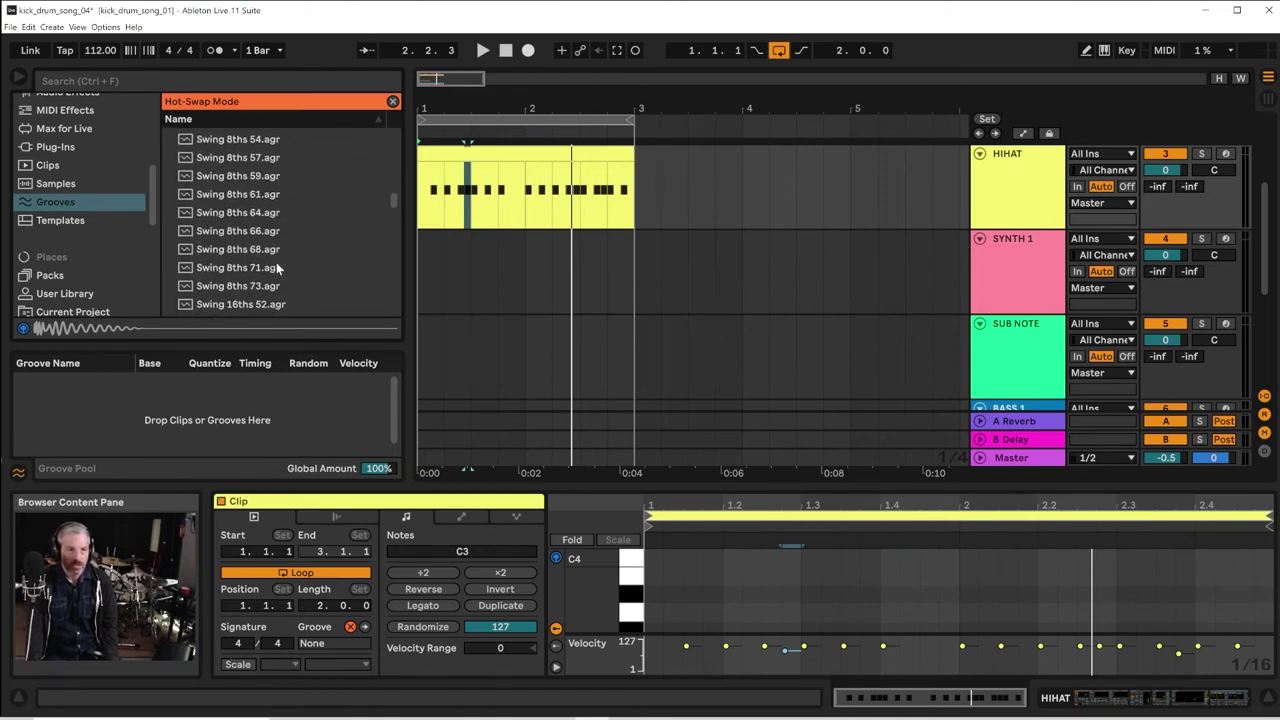
scroll(278, 268, down, 4)
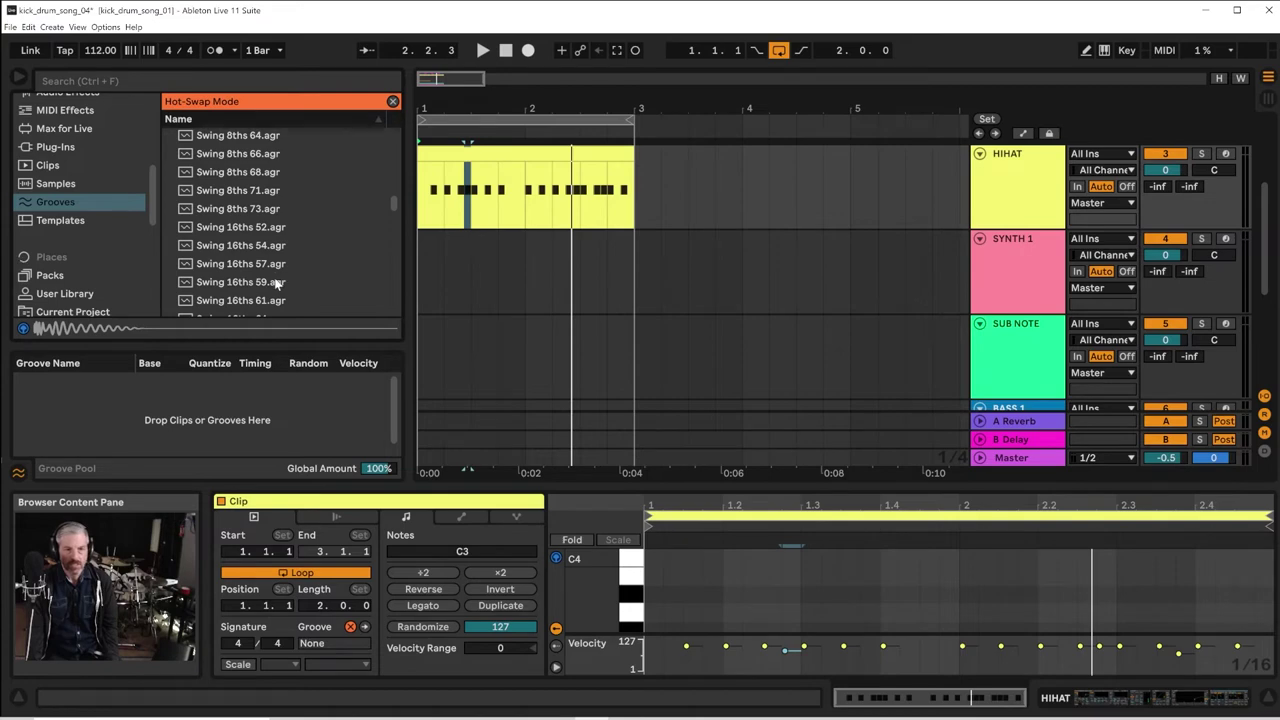
click(277, 283)
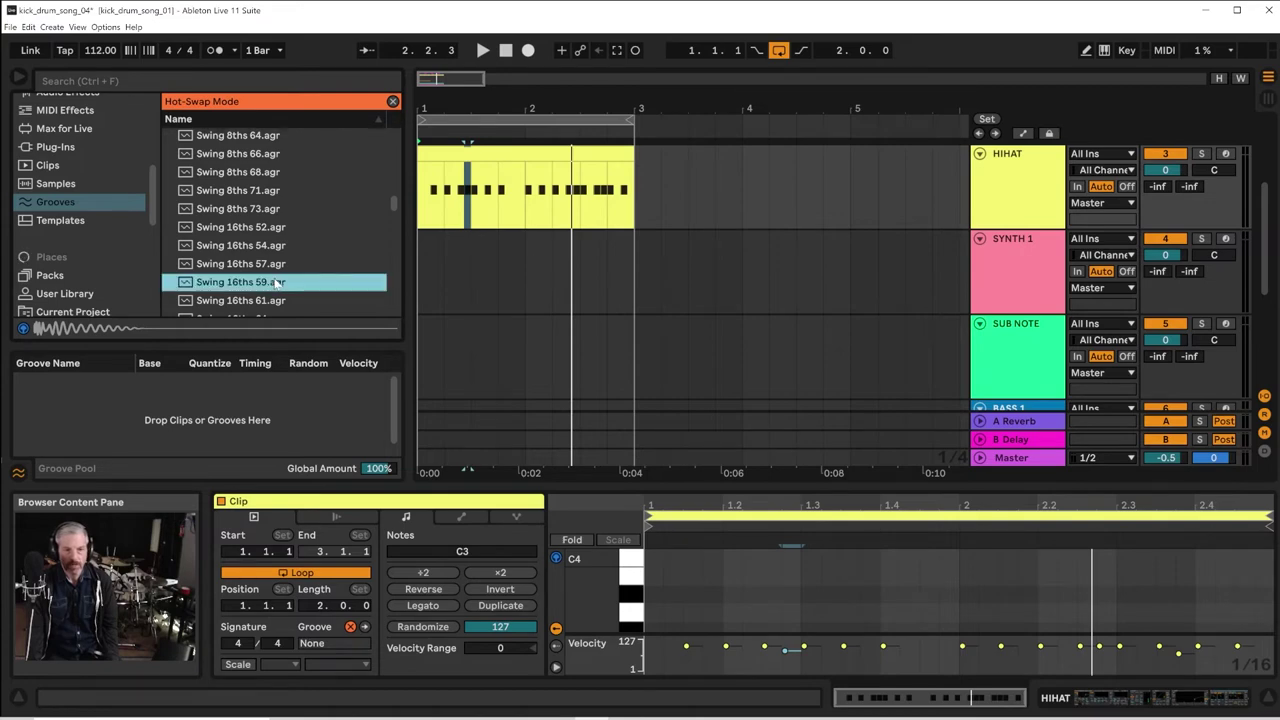
double_click(277, 283)
key(space)
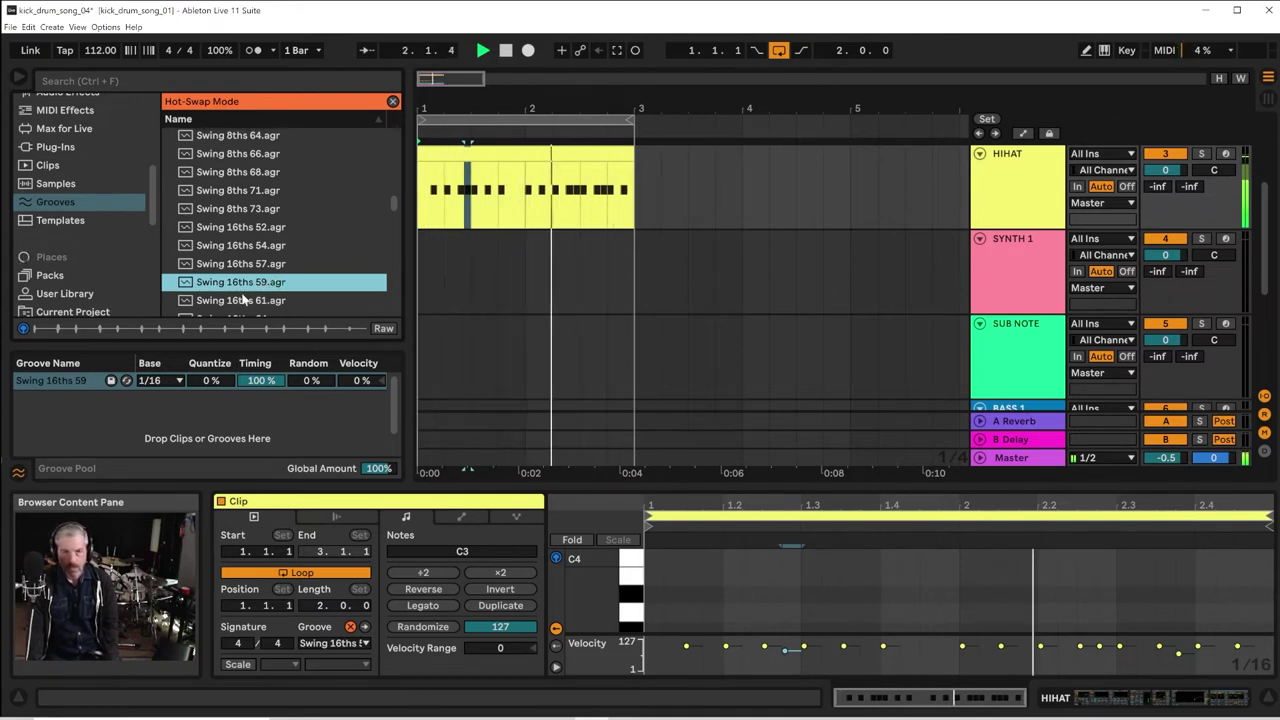
Audition the Swing 16ths 64 groove on the hi-hat clip, and set it to Swing 16ths 66
scroll(260, 278, down, 1)
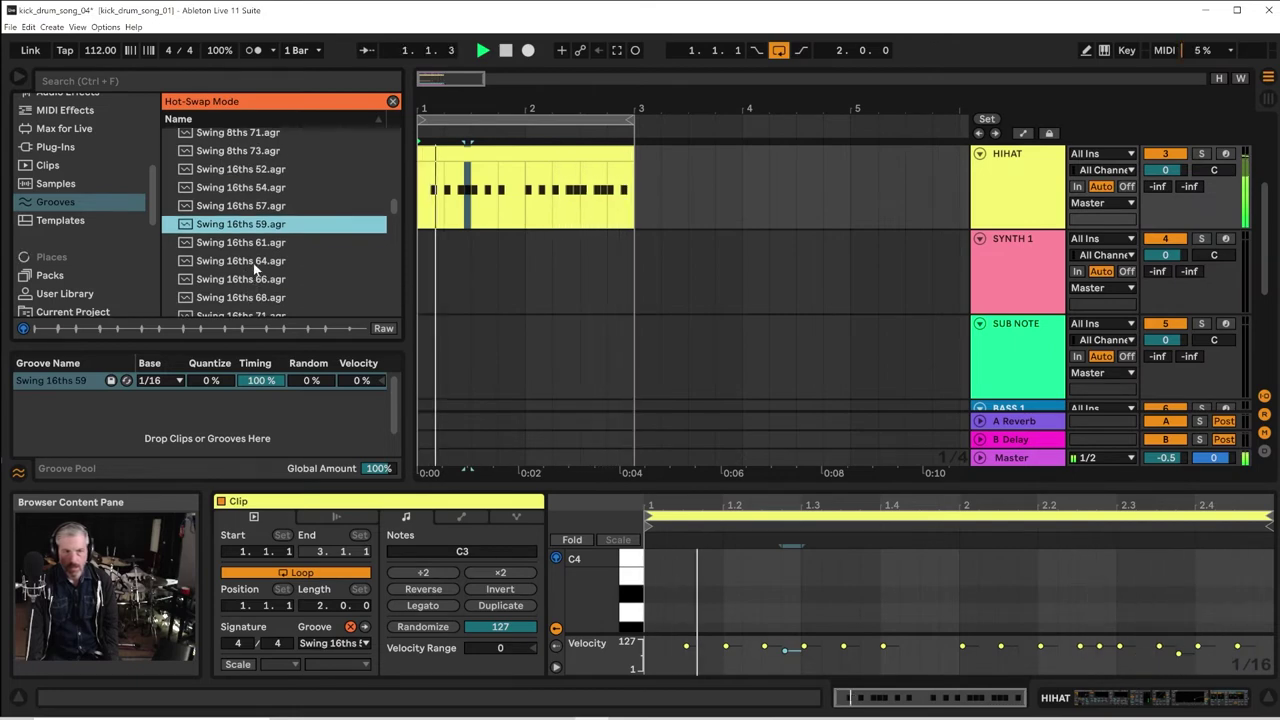
click(253, 263)
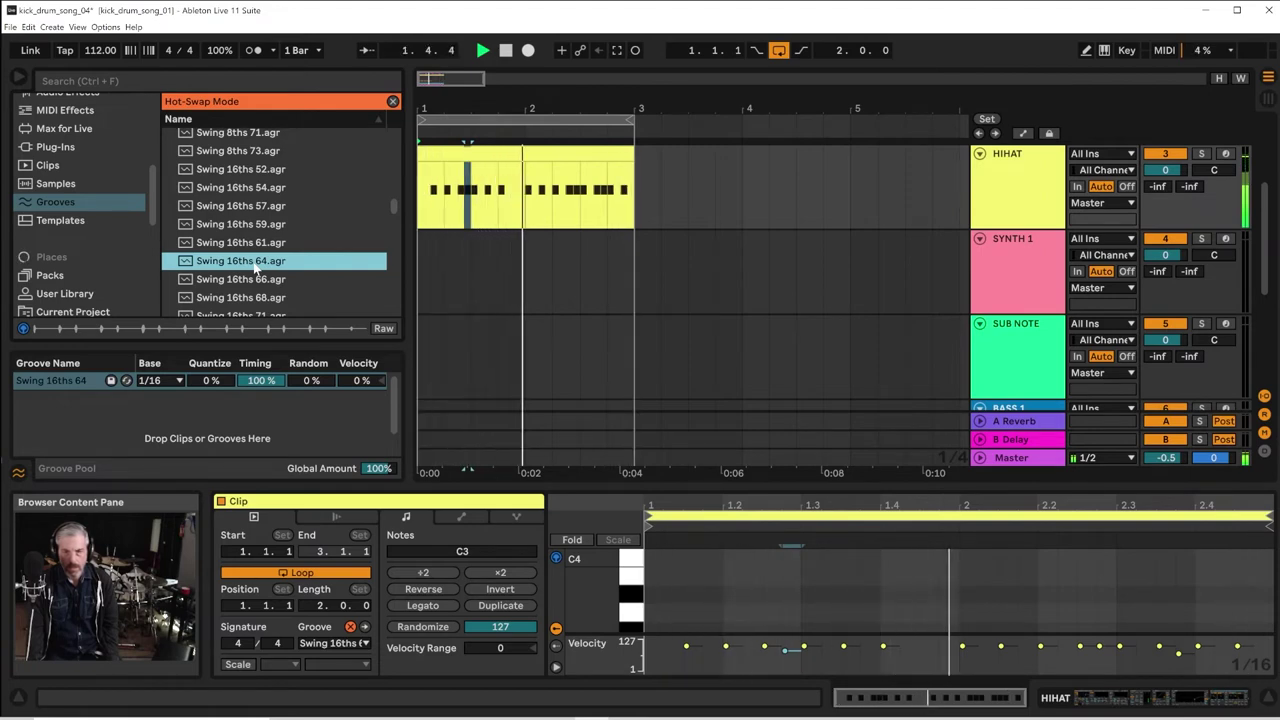
click(248, 280)
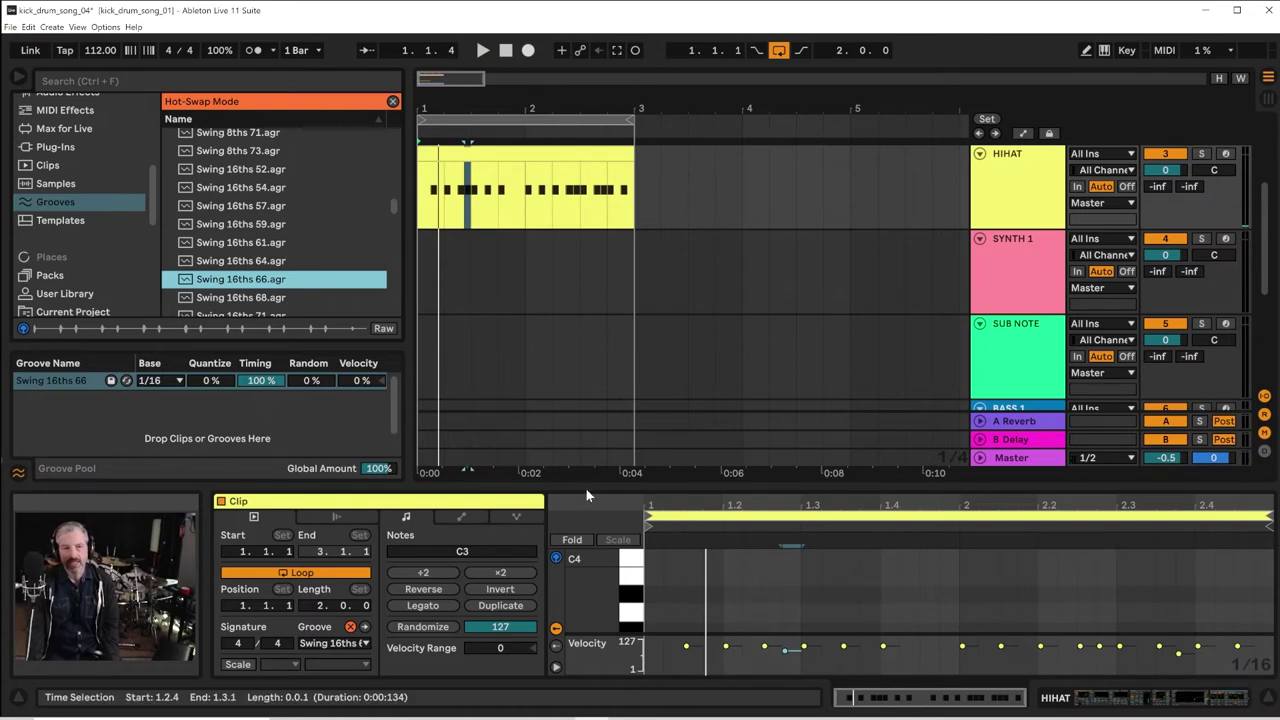
Play the looped beat and review the KICK, SNARE and HIHAT tracks together
scroll(966, 336, down, 2)
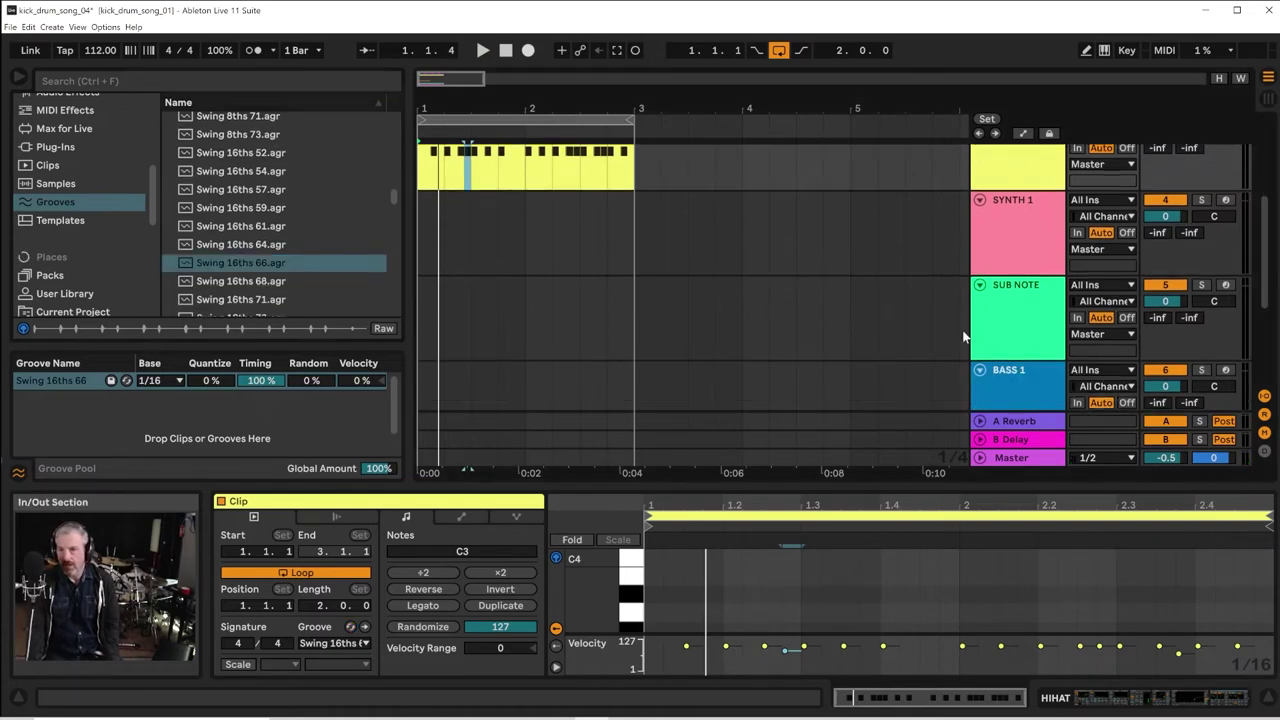
key(space)
scroll(608, 295, up, 2)
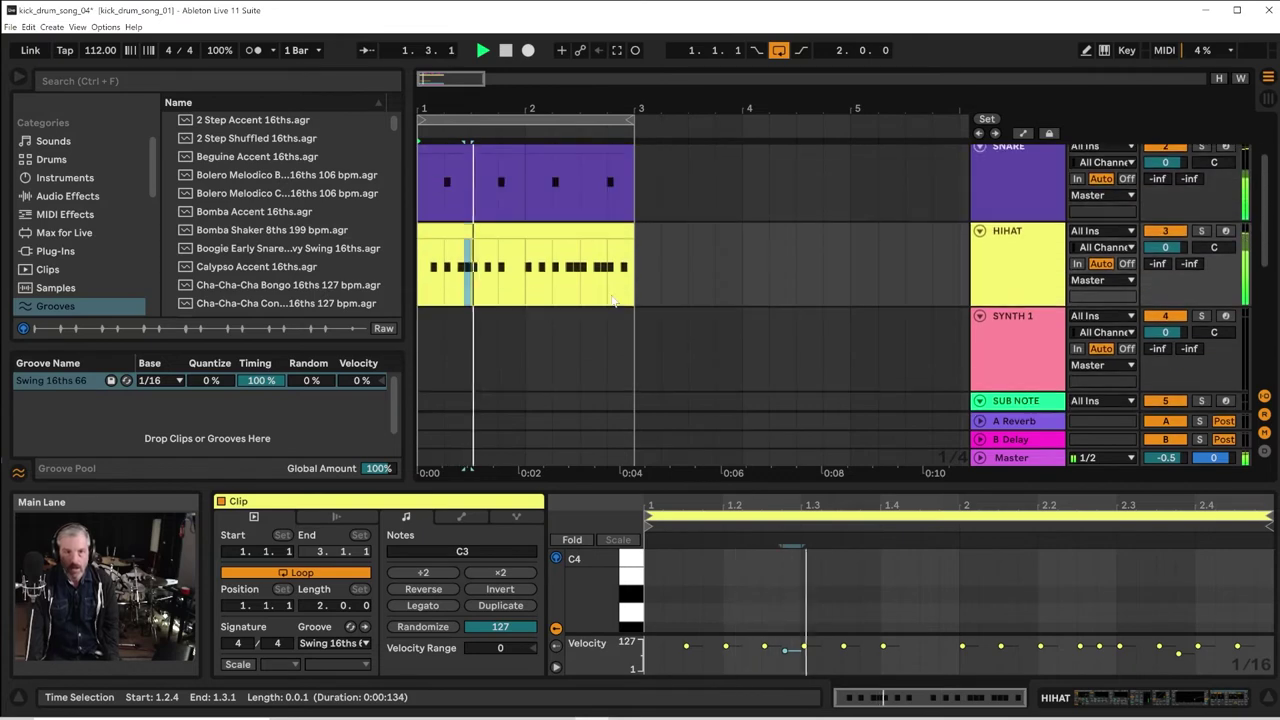
scroll(614, 294, up, 1)
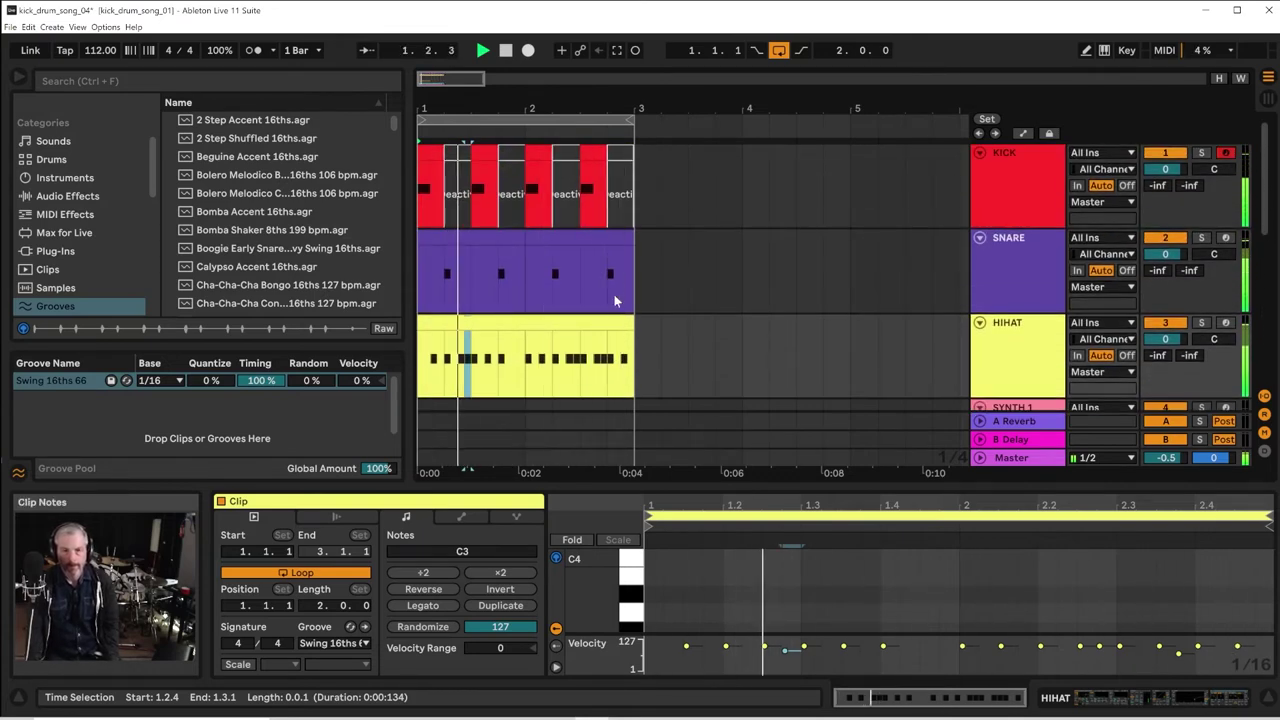
Duplicate the two-bar kick, snare and hi-hat clips into bars 3 and 4, and extend the arrangement loop to four bars
drag(638, 352, 580, 356)
key(ctrl+a)
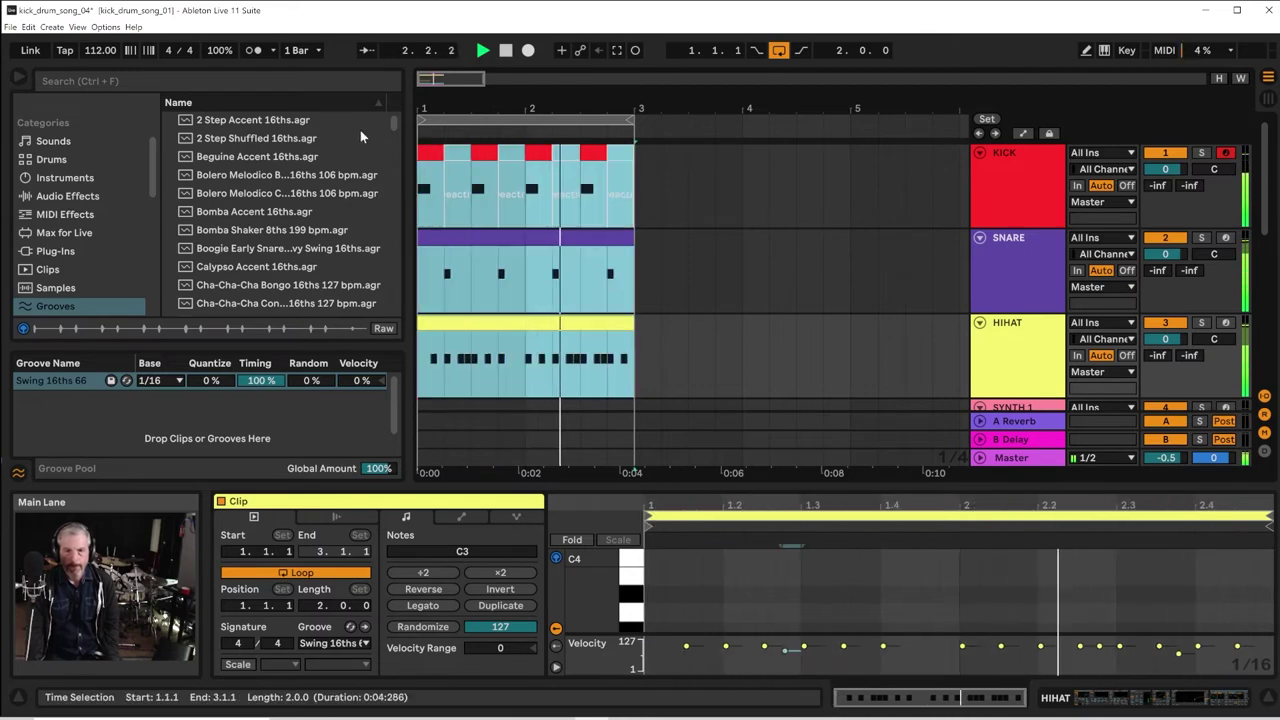
key(ctrl+d)
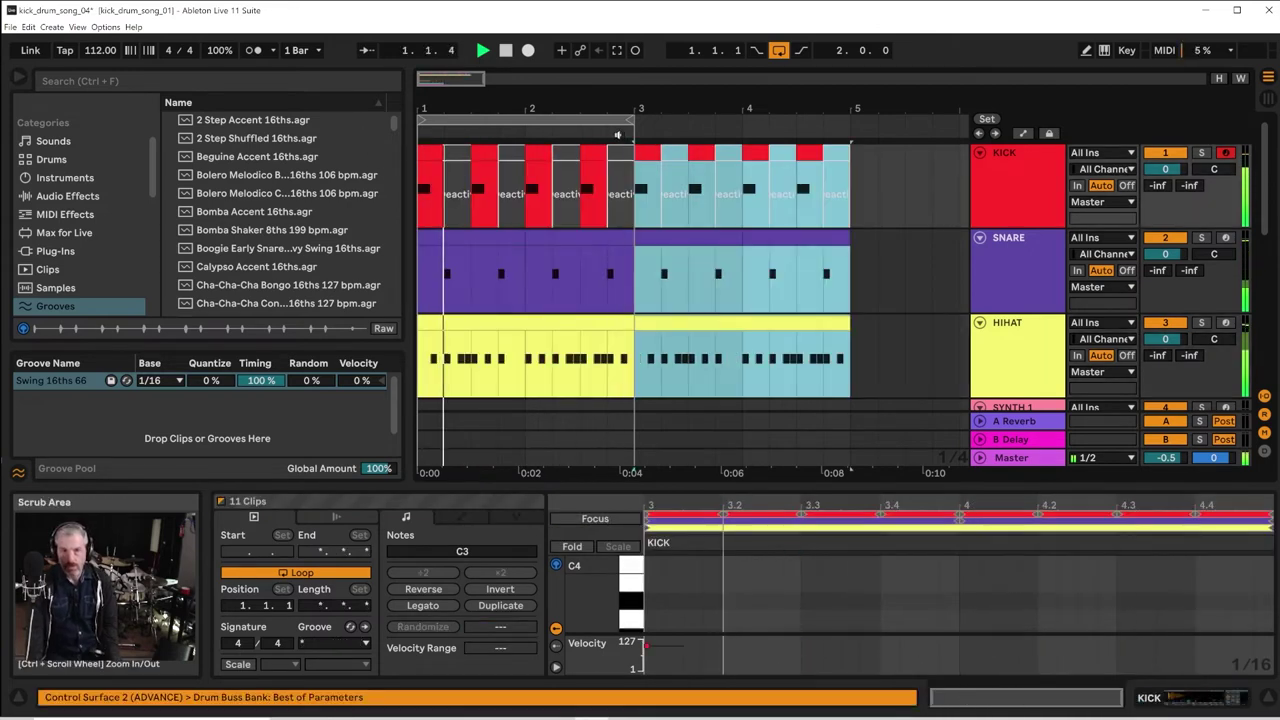
drag(633, 124, 845, 130)
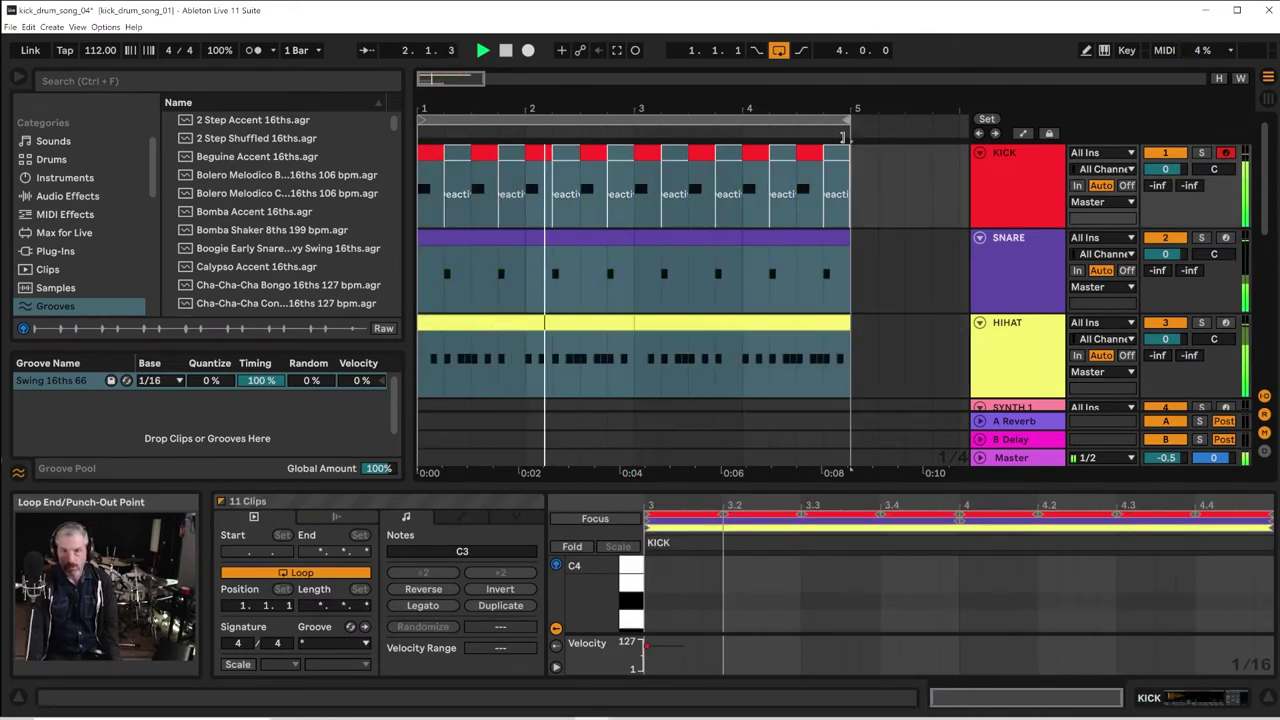
scroll(954, 288, down, 3)
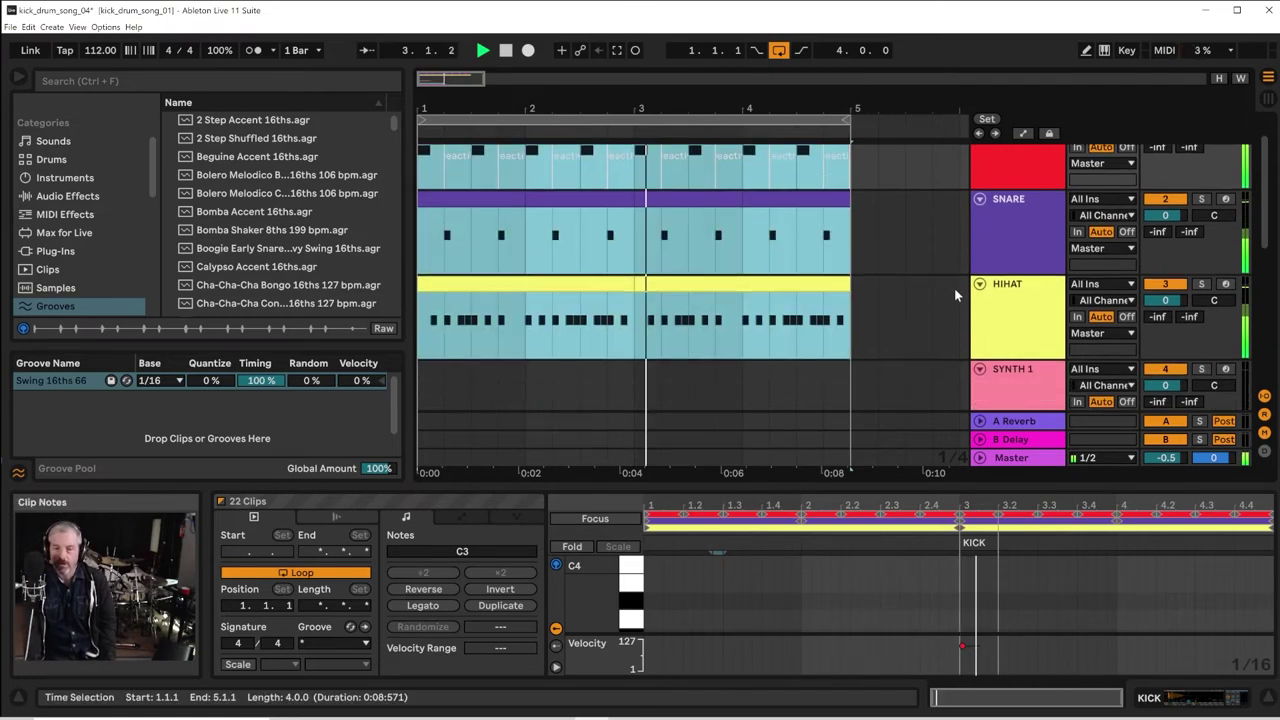
Arm the SUB NOTE track for recording while the four-bar beat loops
scroll(954, 296, down, 1)
click(995, 321)
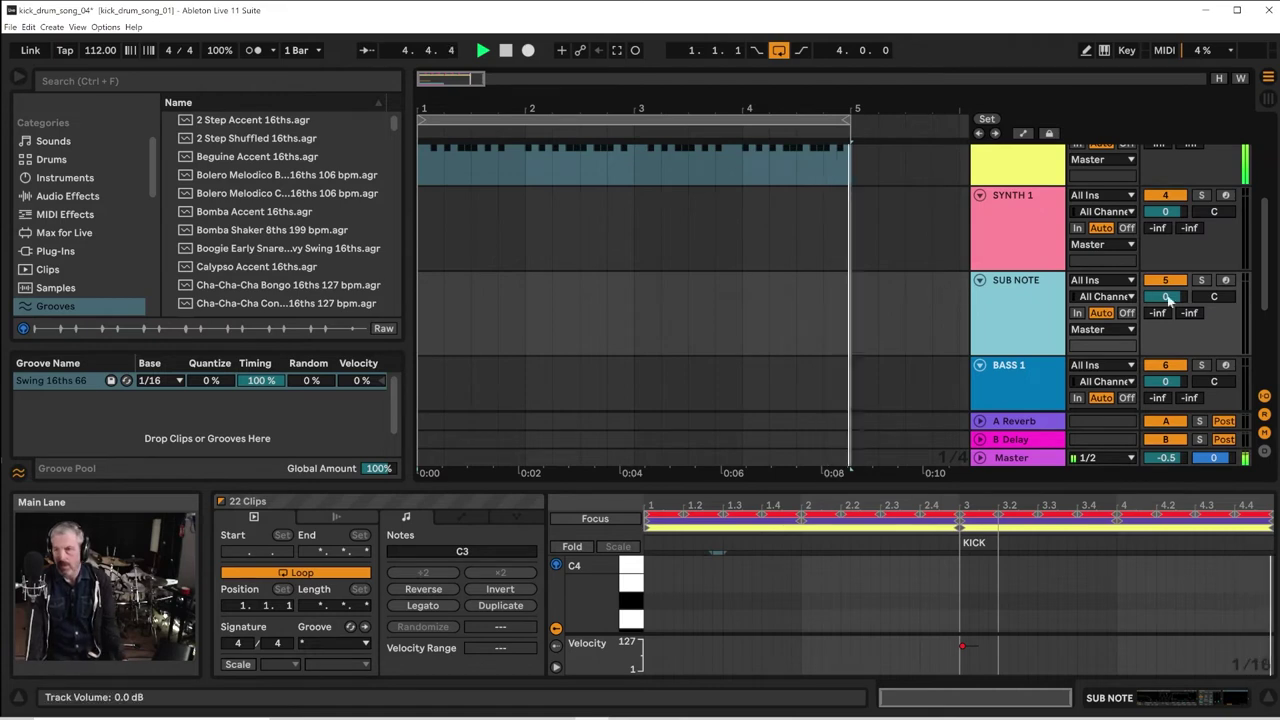
click(1225, 281)
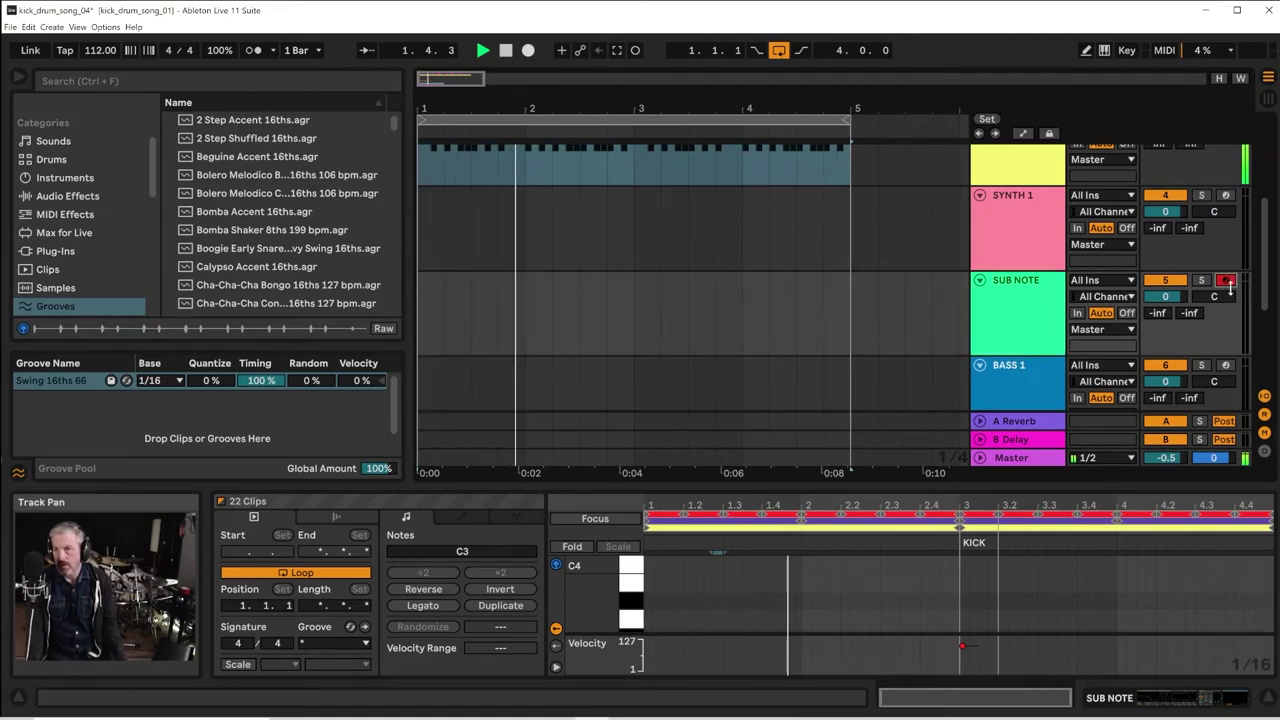
click(1055, 307)
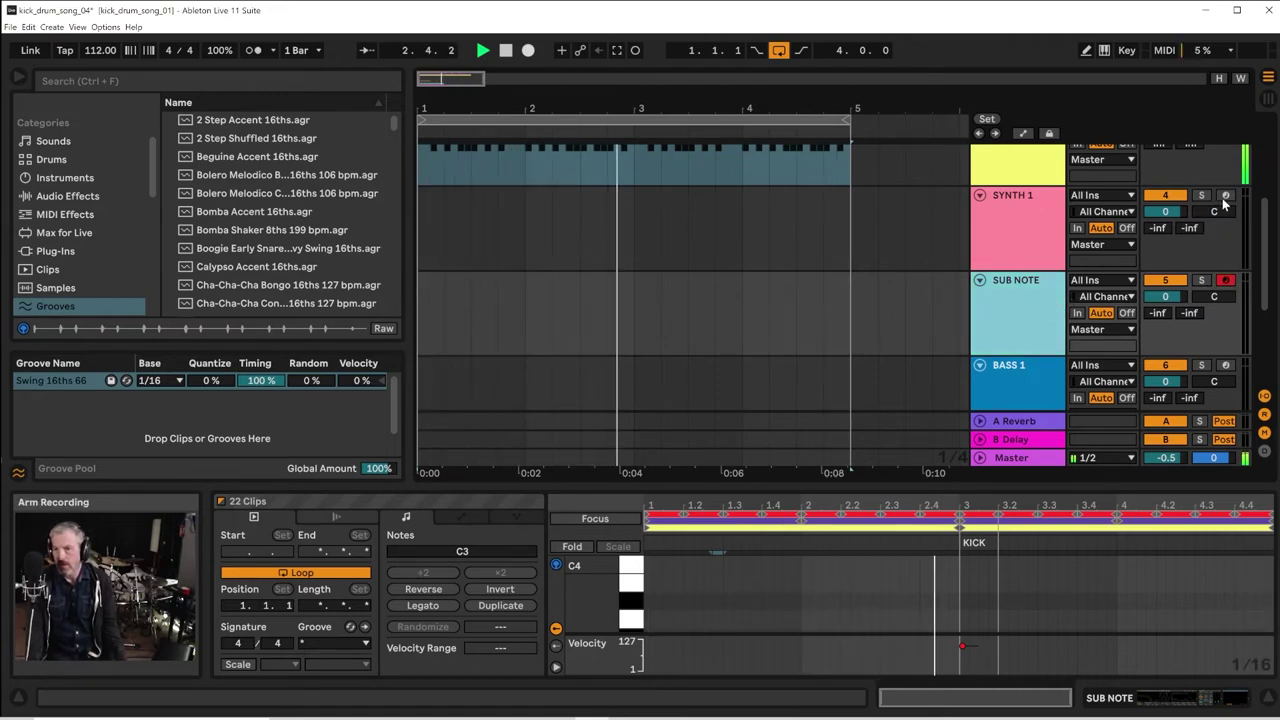
Arm the BASS 1 track, disarm SUB NOTE, and capture the bass line played over the loop as MIDI
scroll(1245, 303, down, 2)
click(1225, 288)
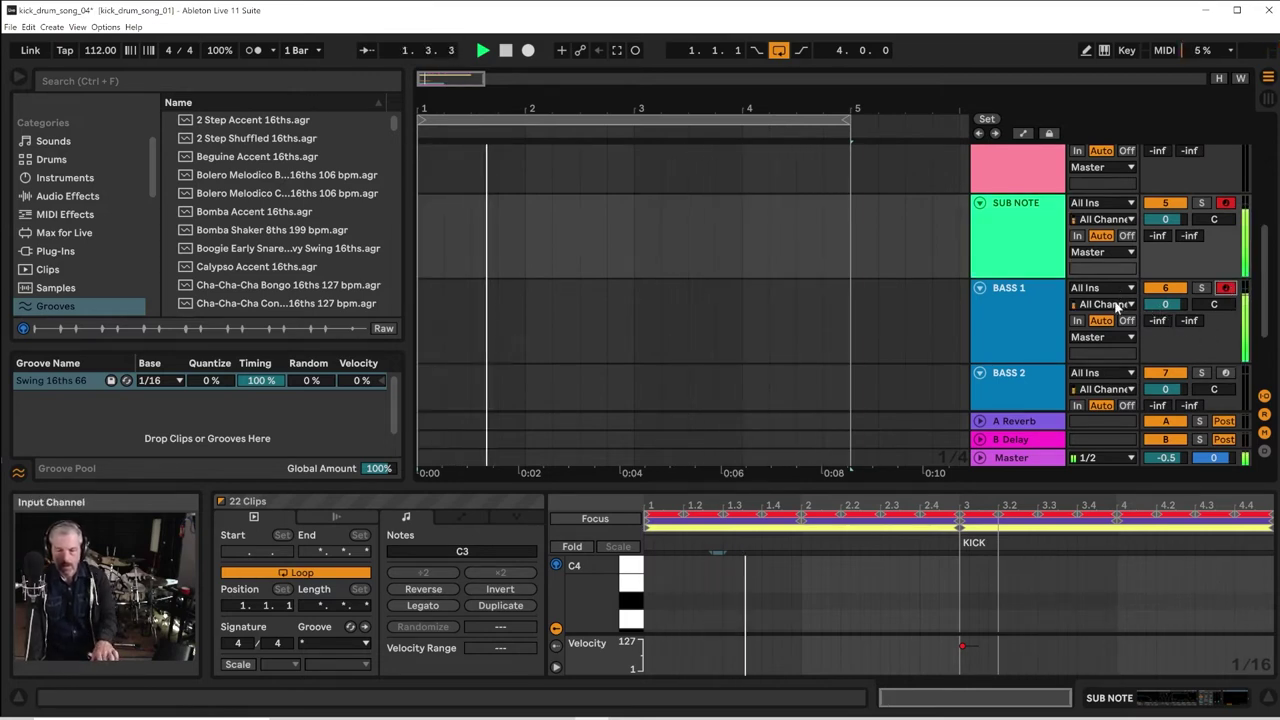
click(1224, 204)
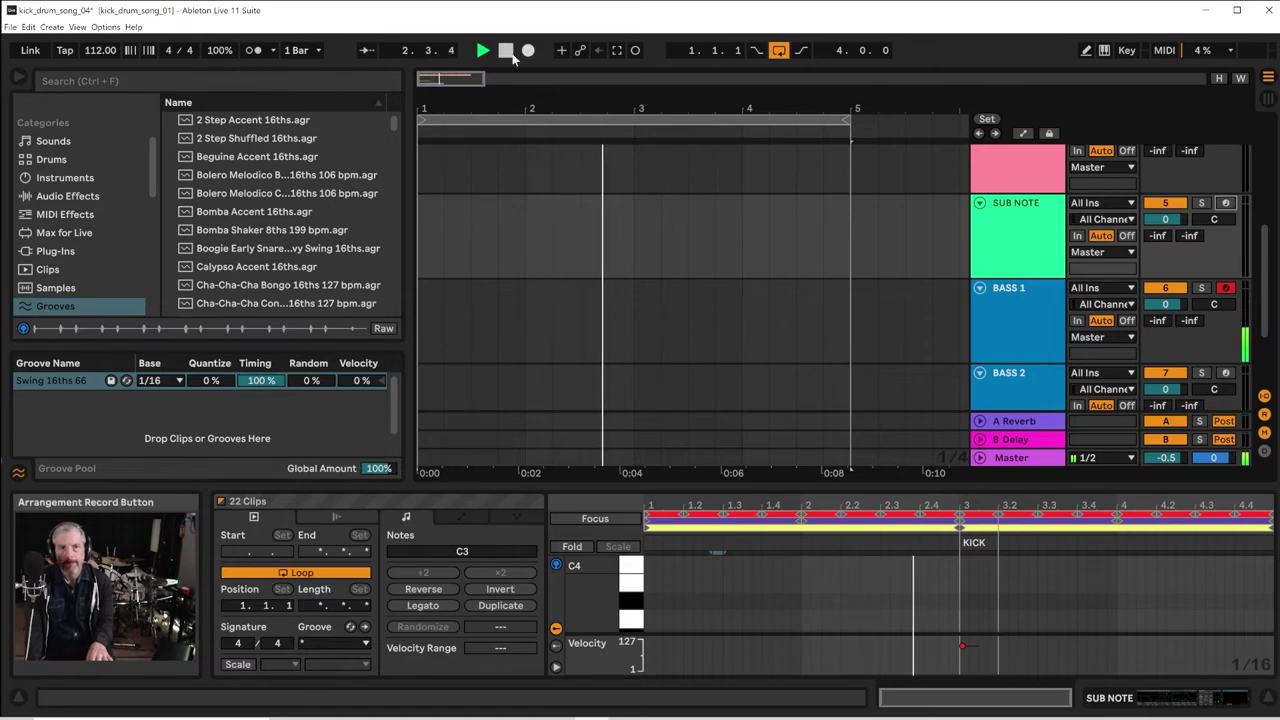
click(617, 50)
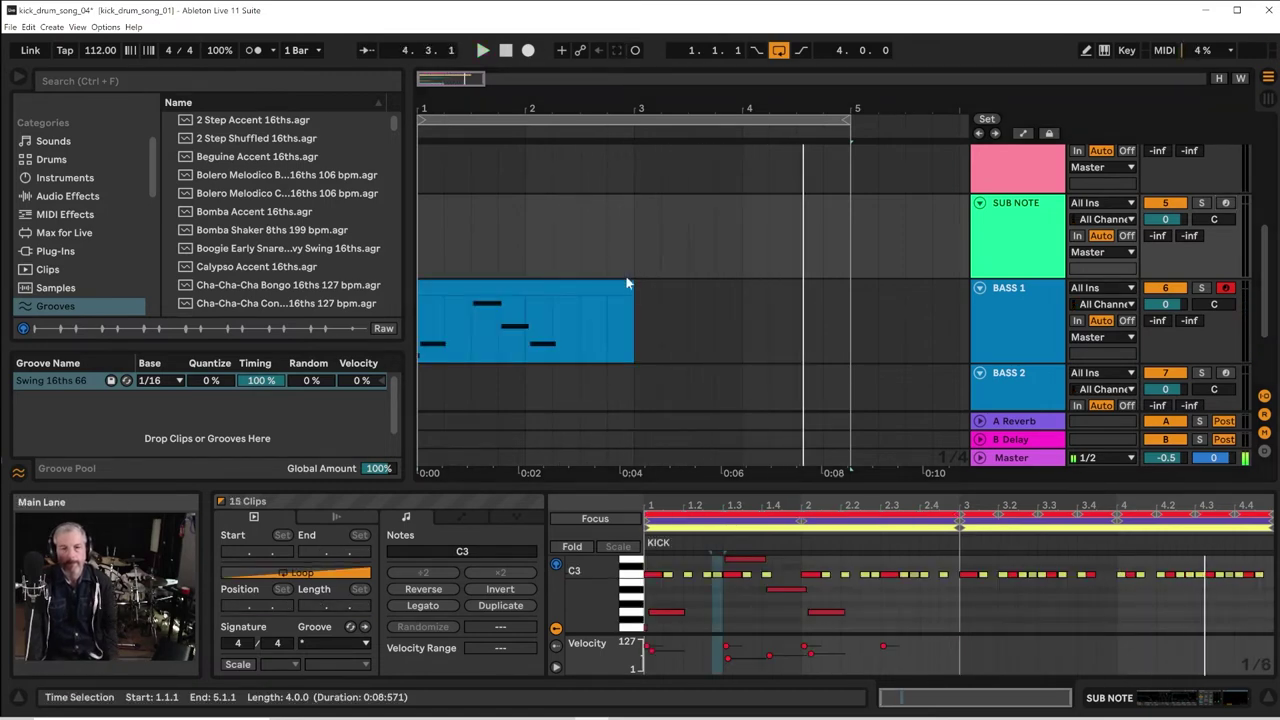
Trim the captured BASS 1 clip to two bars, from bar 1 to bar 3, and play it back
mouse_move(426, 290)
mouse_down()
mouse_move(587, 291)
mouse_move(407, 297)
mouse_up()
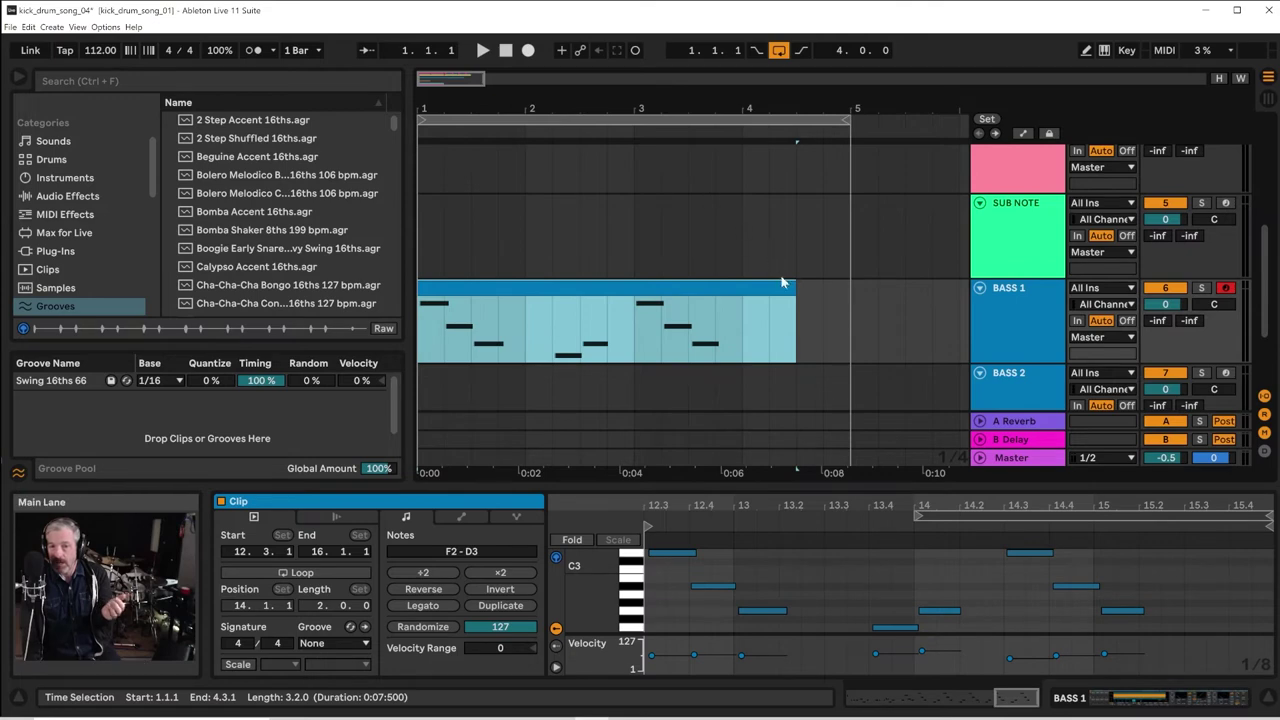
drag(795, 288, 628, 273)
click(449, 360)
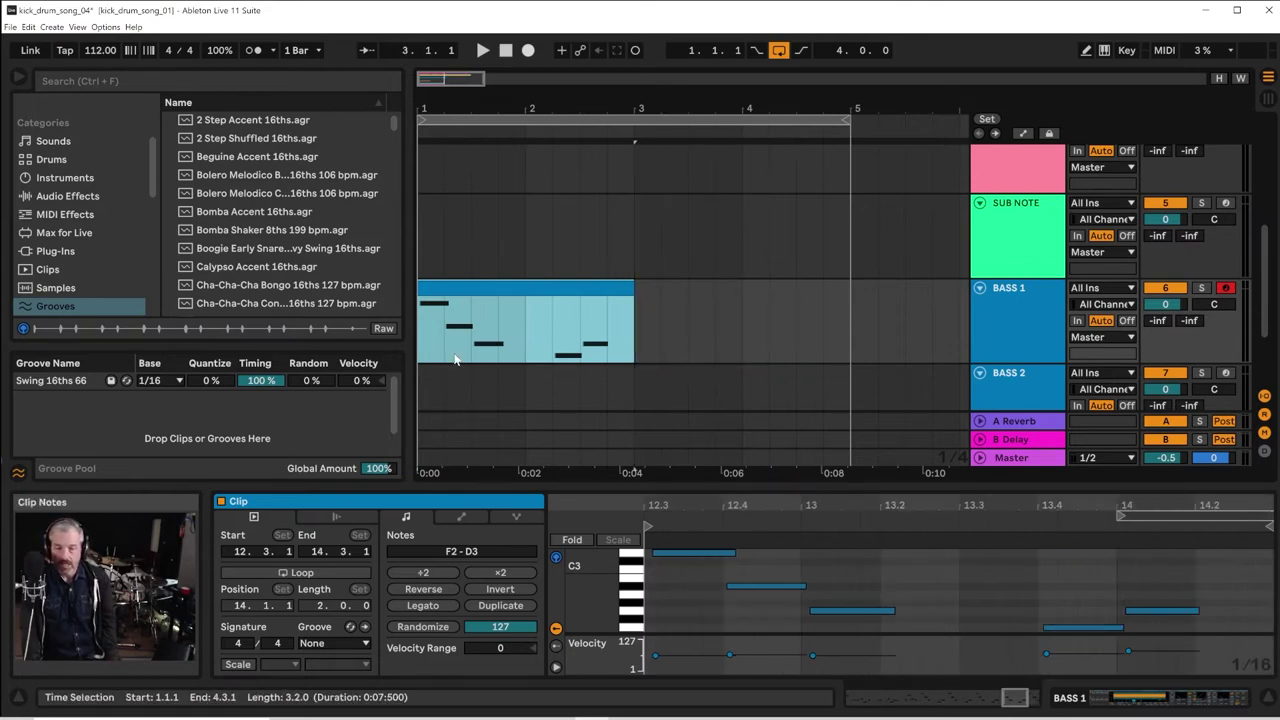
key(space)
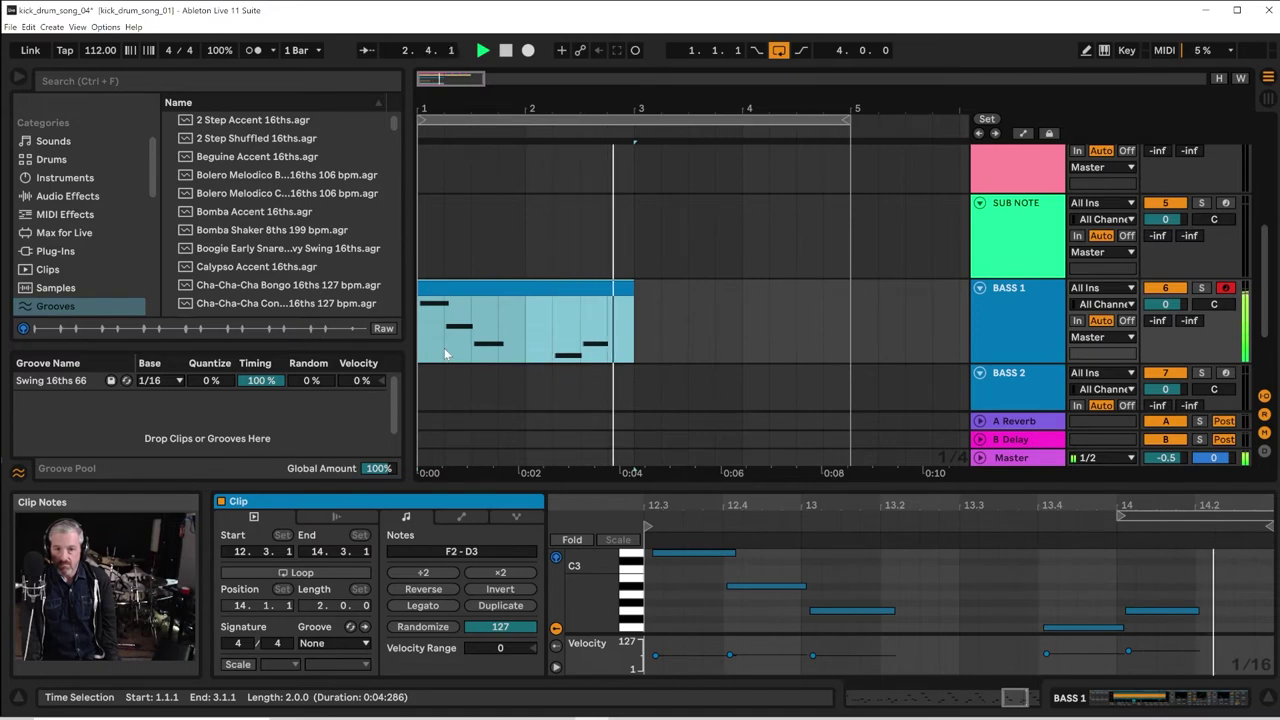
key(space)
Quantize all notes in the BASS 1 clip and play the result with the beat
double_click(484, 291)
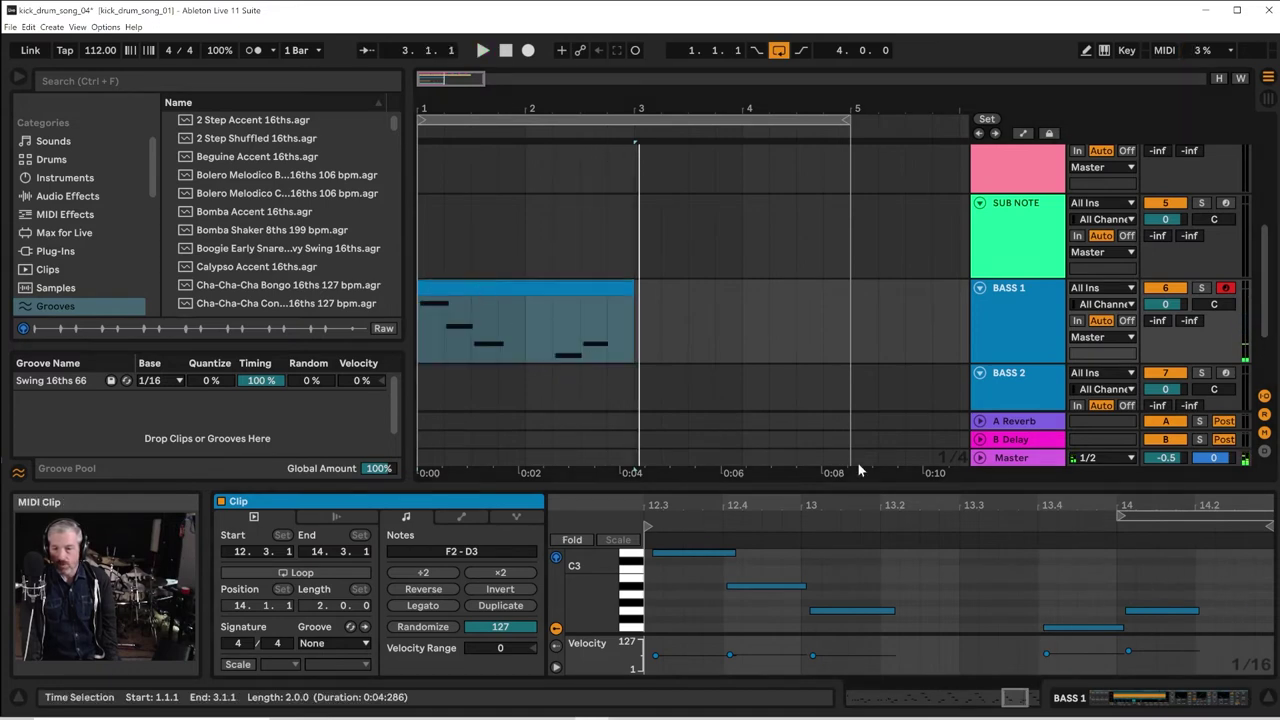
drag(844, 487, 844, 308)
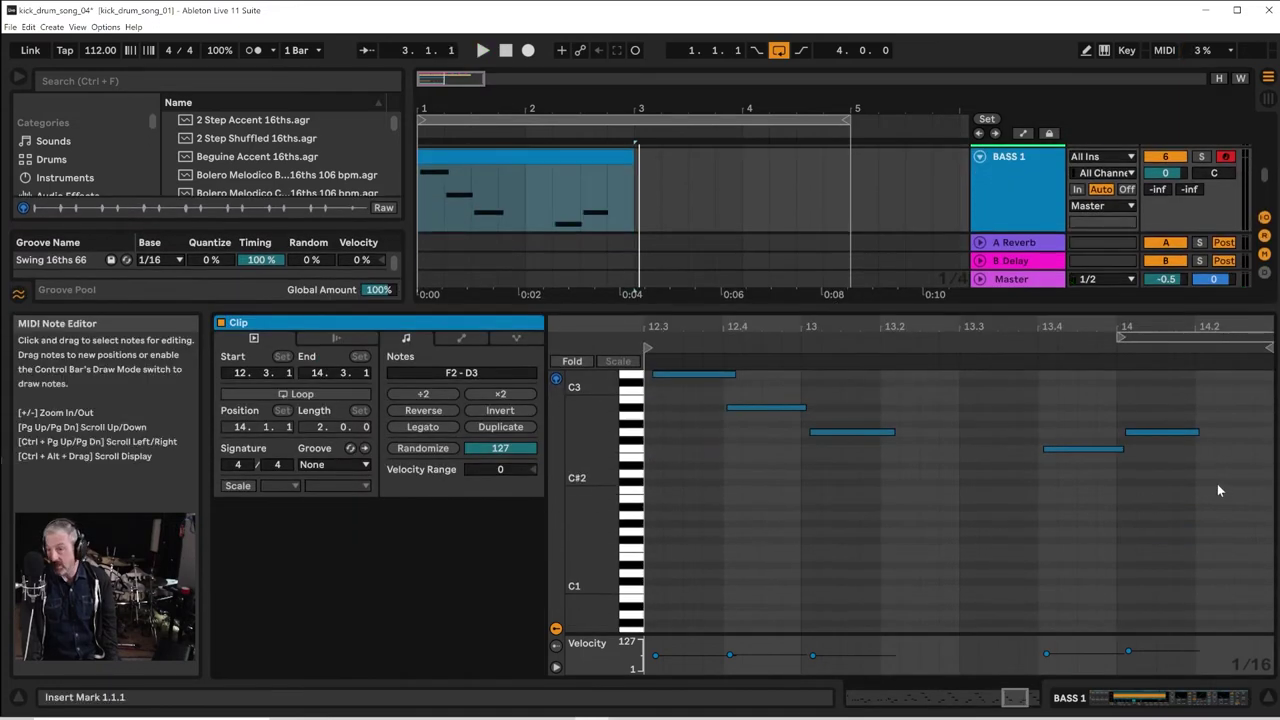
key(ctrl+a)
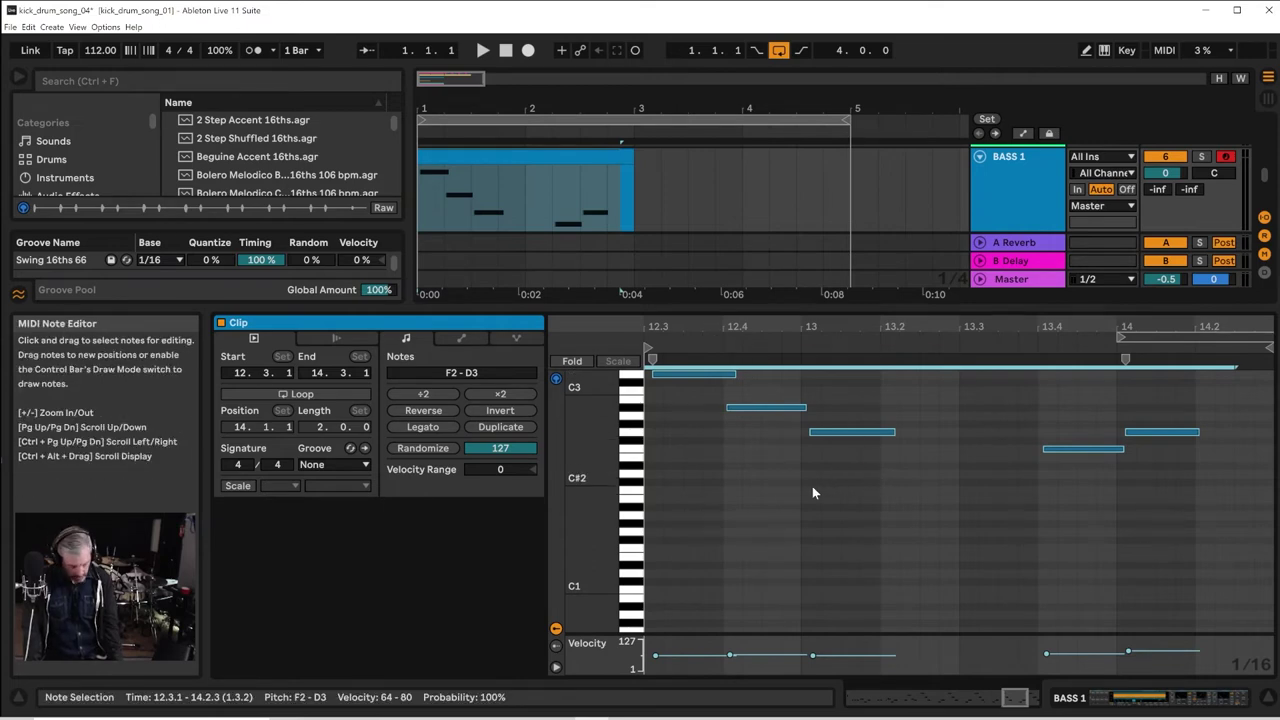
key(ctrl+u)
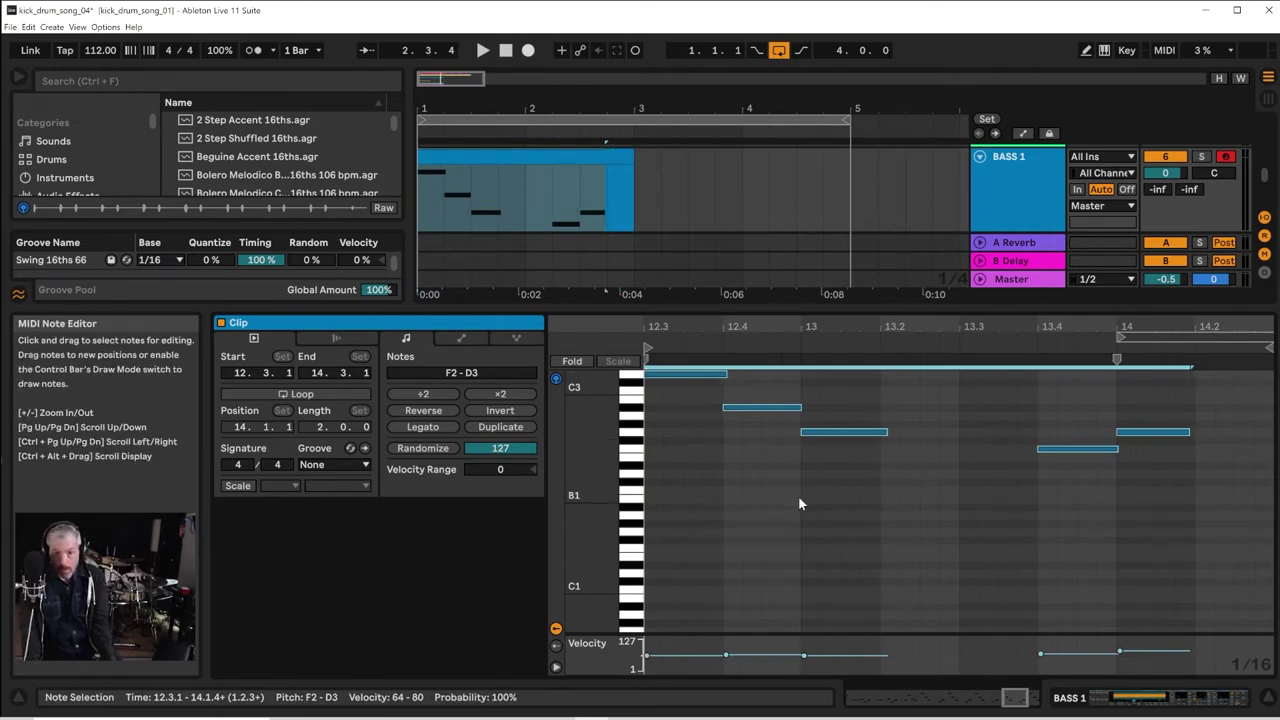
key(space)
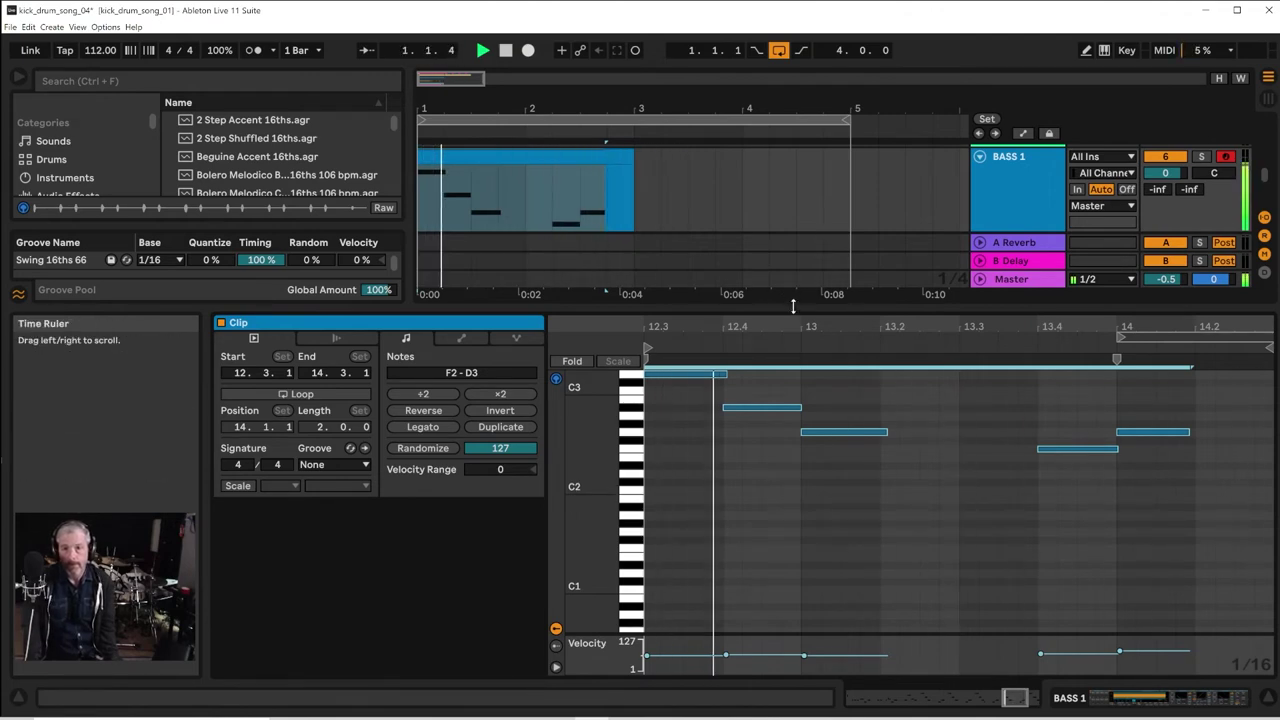
drag(820, 340, 824, 517)
key(space)
Delete the stray captured clip in bars 1 and 2 of the KICK track and restore the kick pattern there from bars 3 and 4
scroll(900, 389, up, 3)
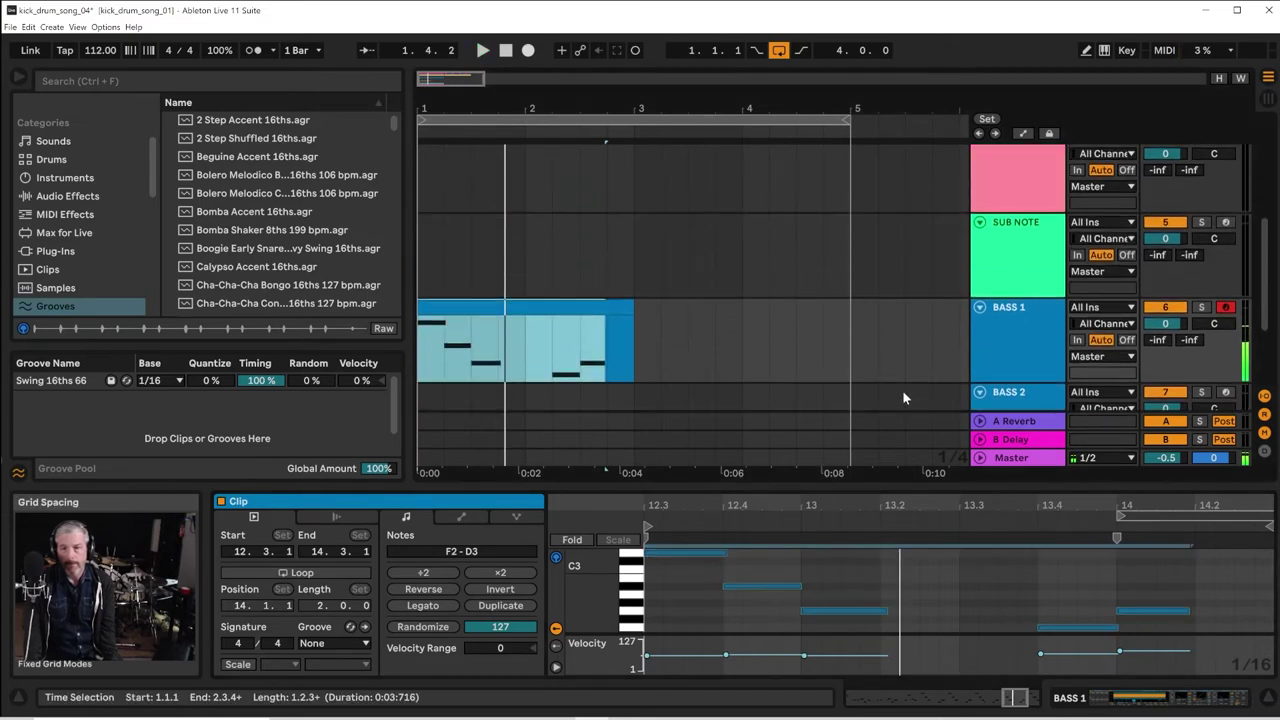
scroll(900, 389, up, 2)
scroll(893, 370, up, 2)
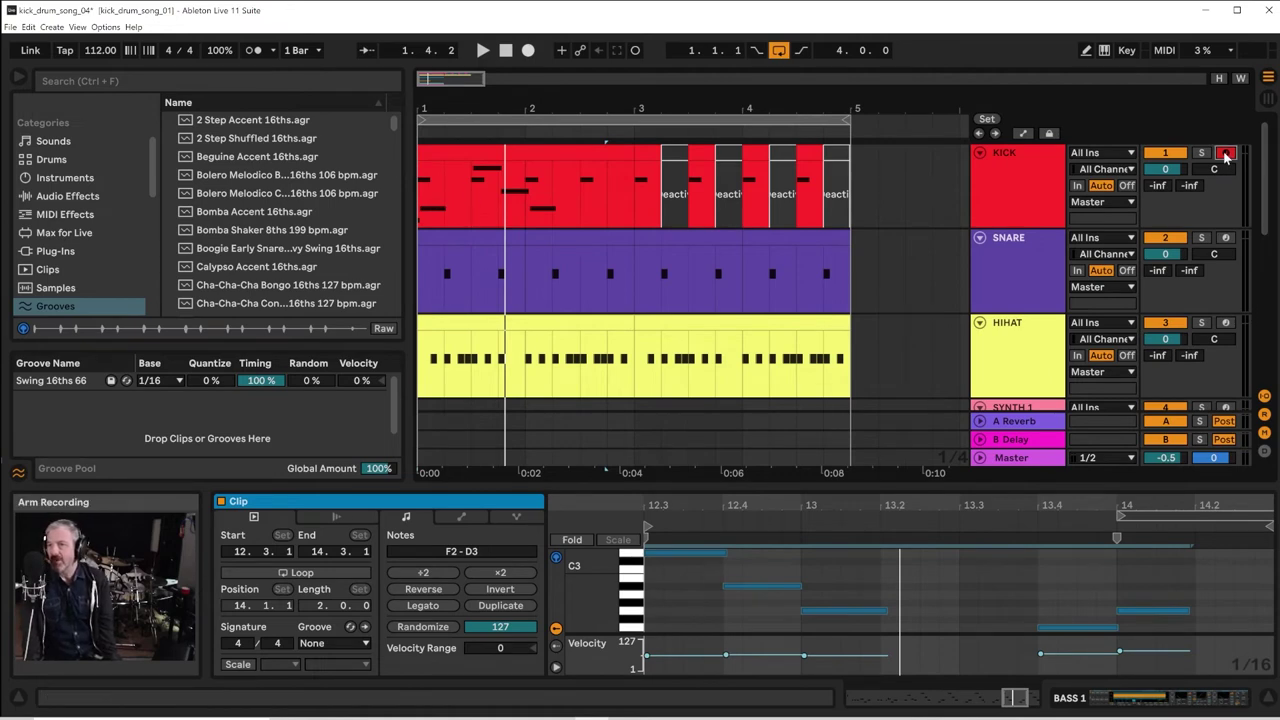
click(506, 156)
key(Delete)
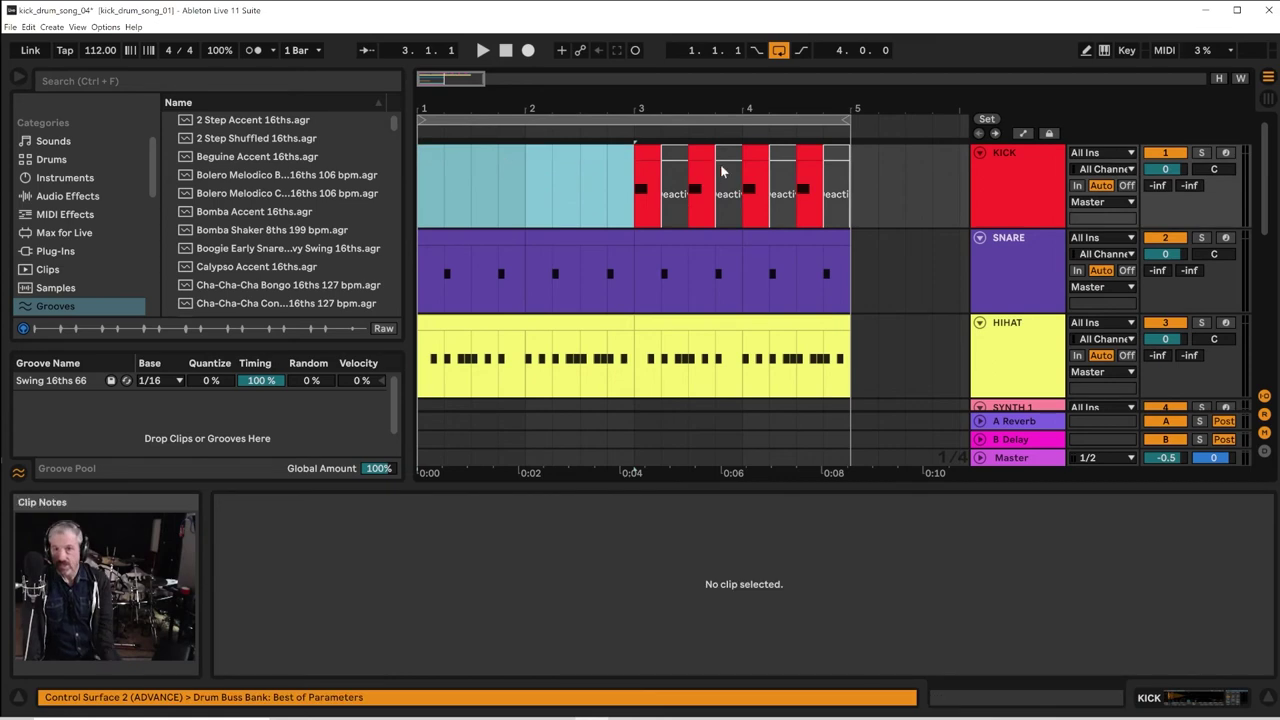
drag(855, 195, 422, 160)
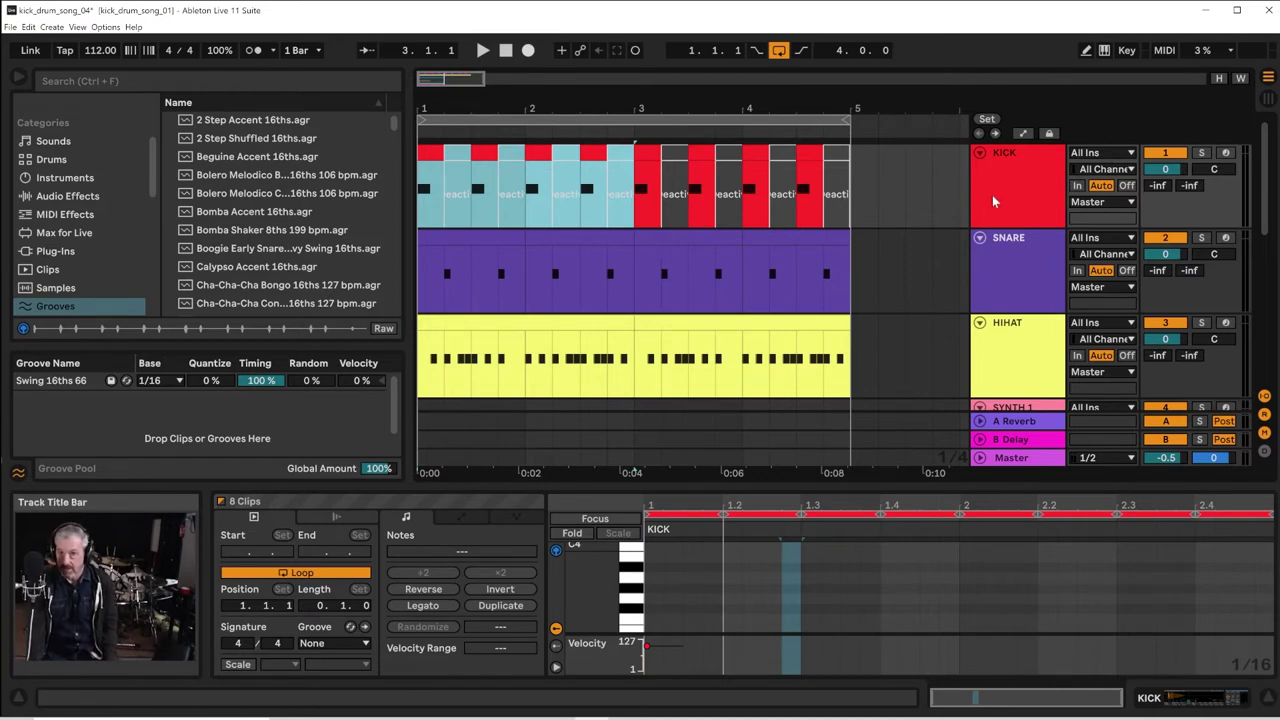
Play the loop and review the drum, SYNTH 1, SUB NOTE and bass tracks together
scroll(992, 195, down, 6)
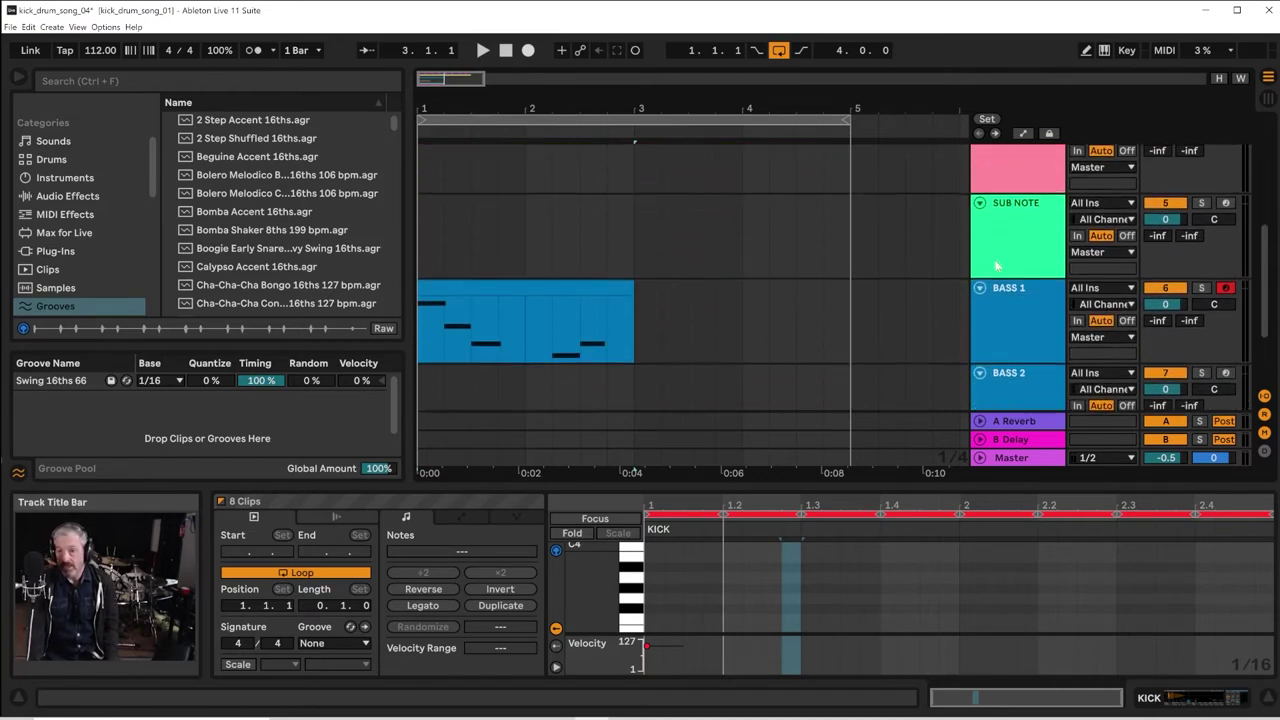
scroll(994, 259, down, 2)
scroll(994, 258, up, 6)
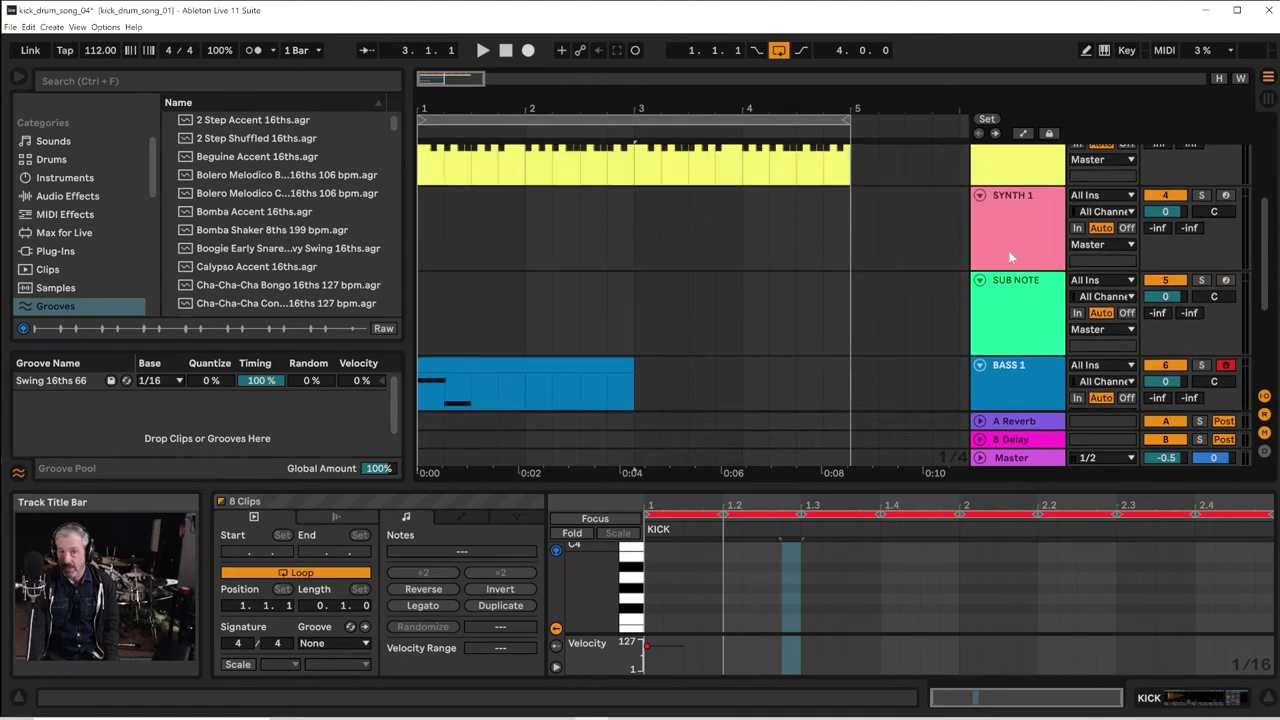
scroll(1015, 258, up, 1)
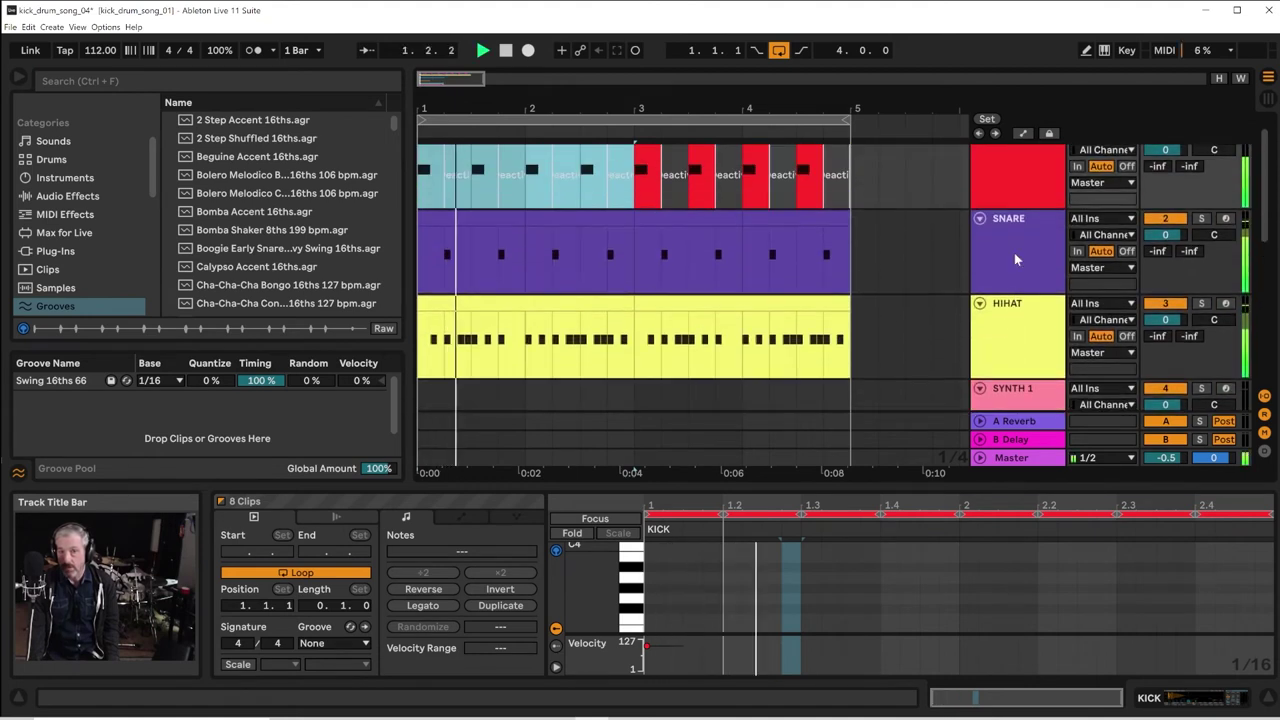
scroll(1015, 258, down, 1)
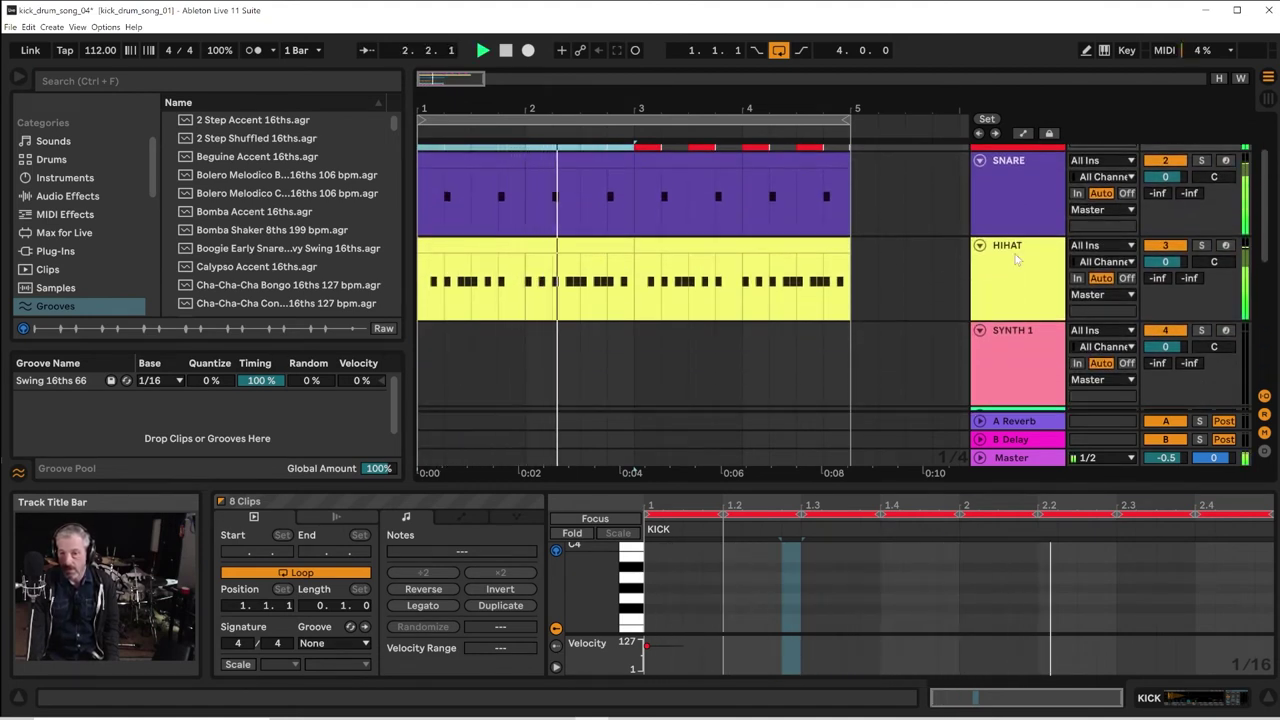
scroll(1016, 258, down, 1)
scroll(1016, 258, down, 1)
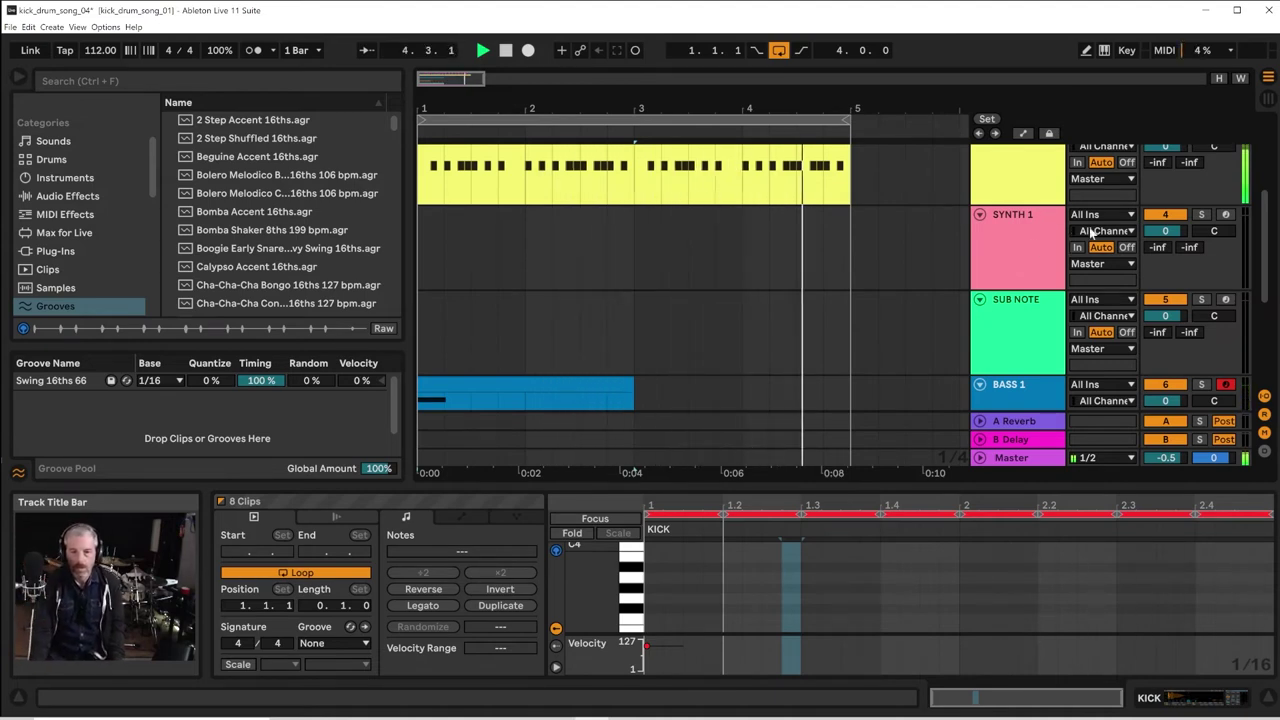
scroll(841, 332, down, 5)
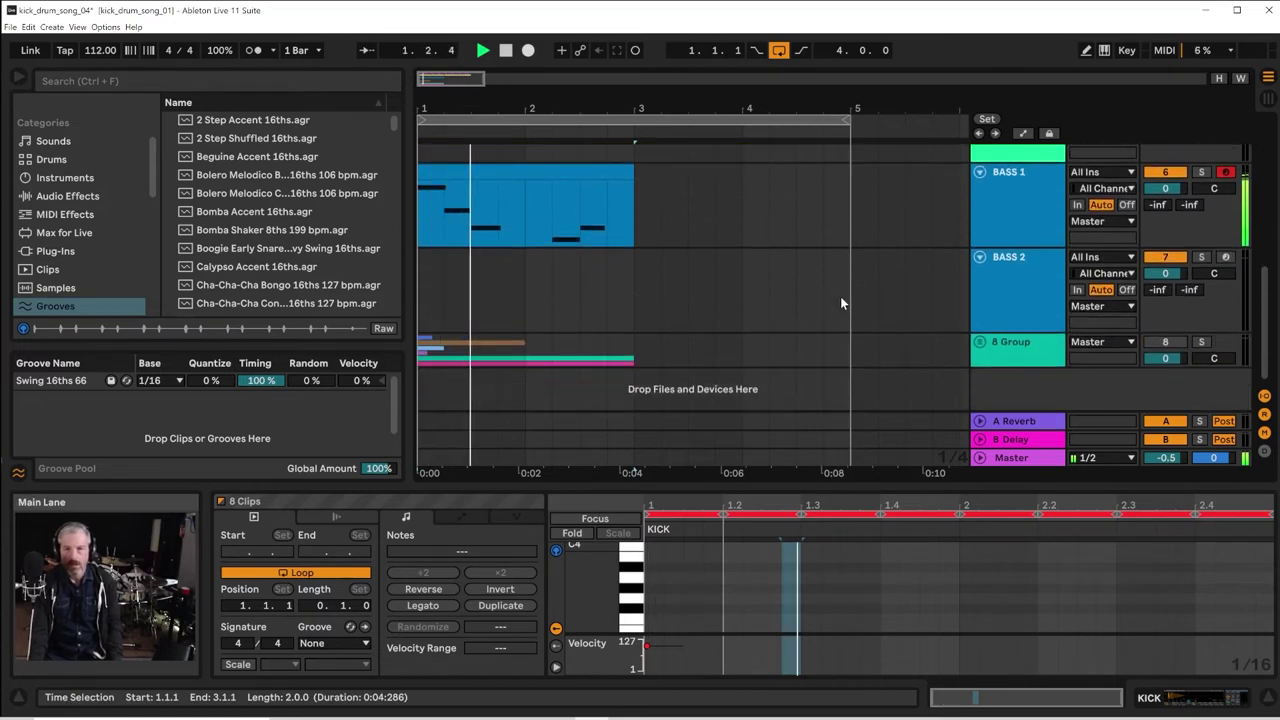
Copy the two-bar BASS 1 clip onto the SUB NOTE track at bar 1
click(1011, 284)
scroll(1009, 270, up, 3)
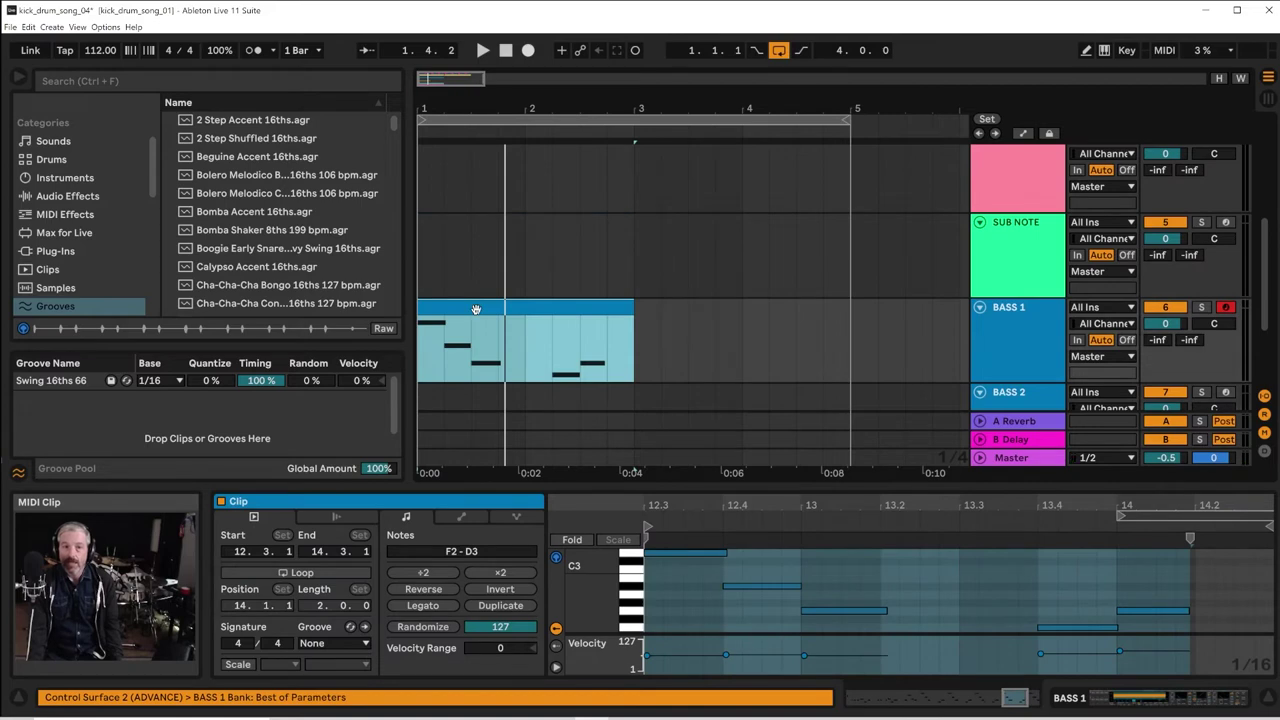
drag(476, 309, 481, 250)
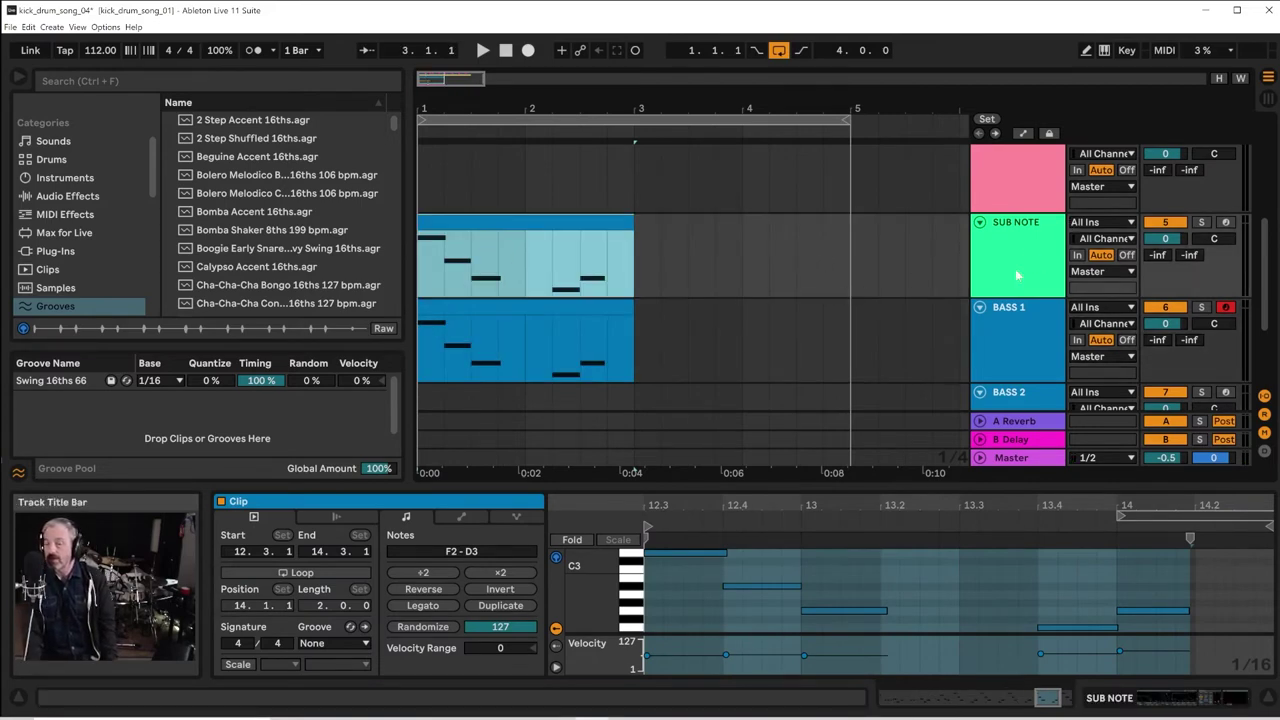
Add an EQ Eight audio effect after the Utility at the end of the BASS 1 device chain
click(1004, 354)
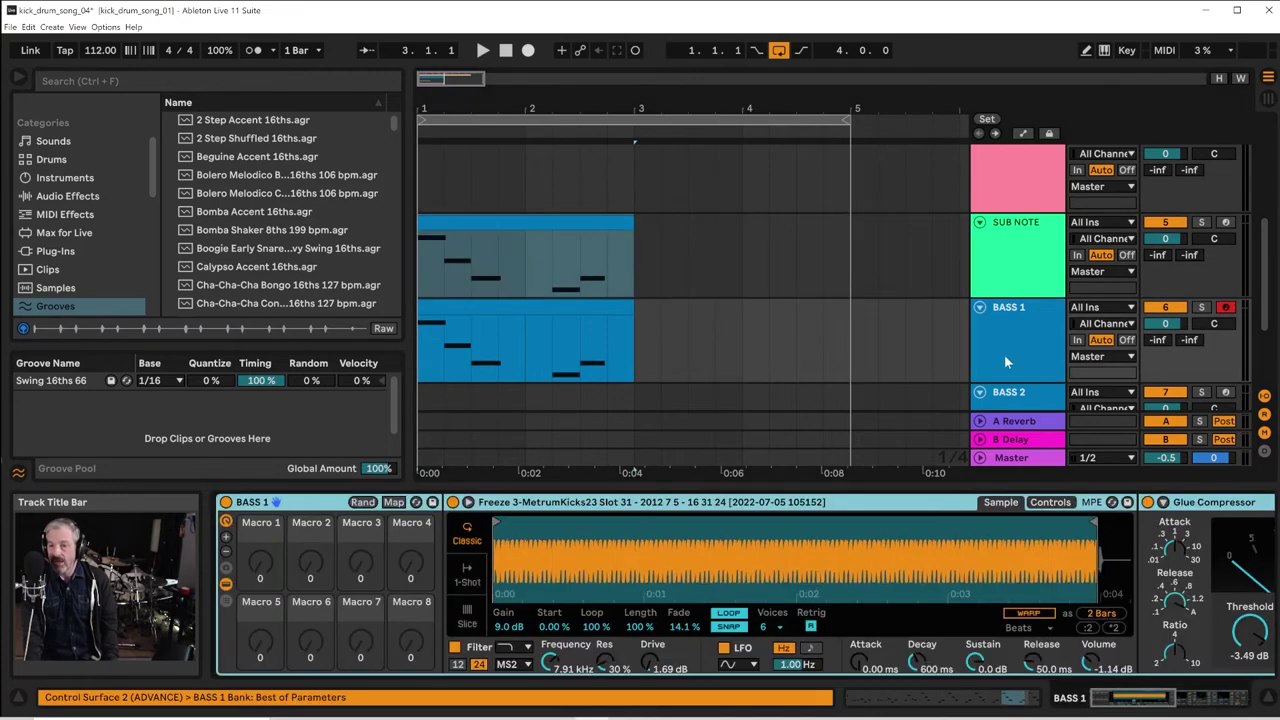
drag(1165, 708, 1233, 703)
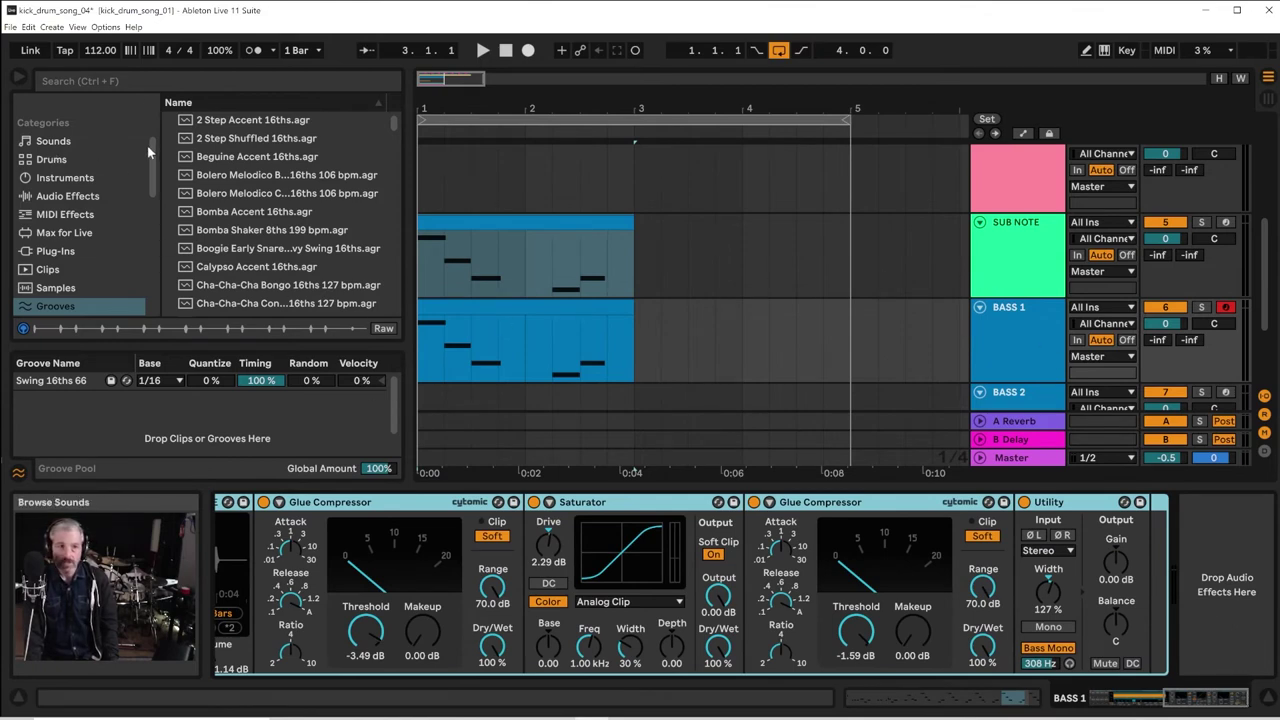
scroll(153, 150, up, 3)
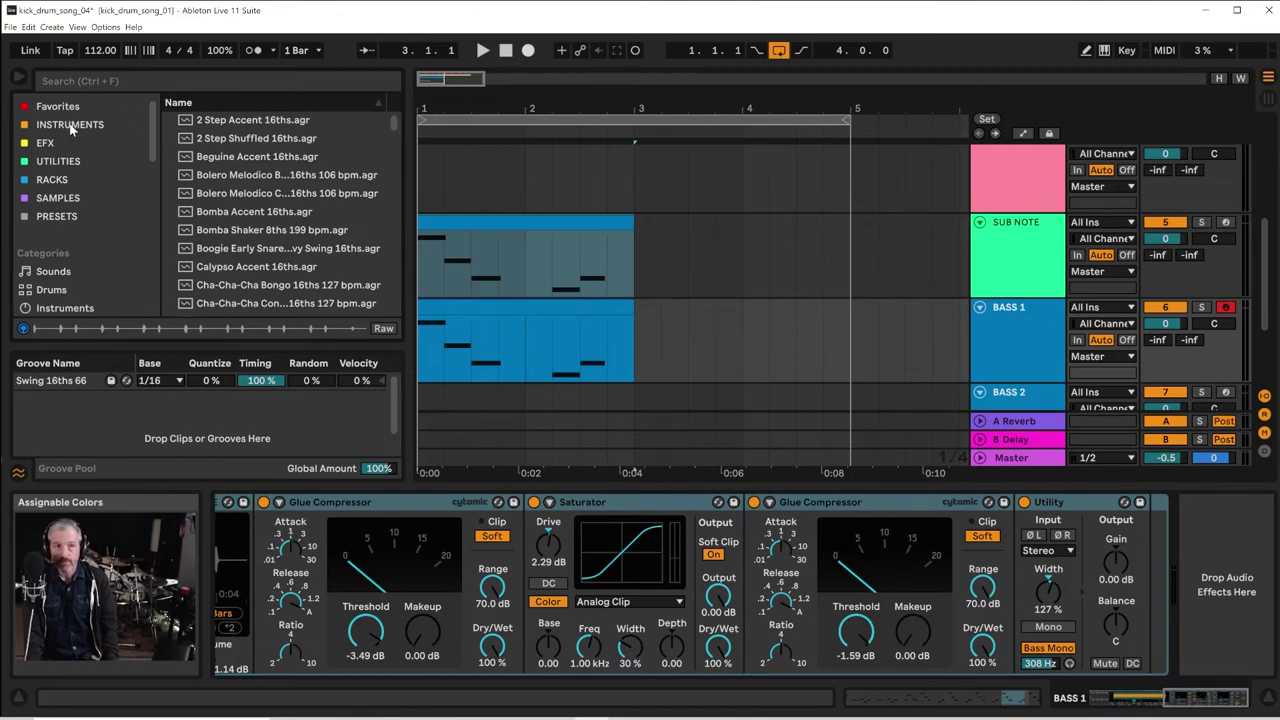
scroll(74, 271, down, 3)
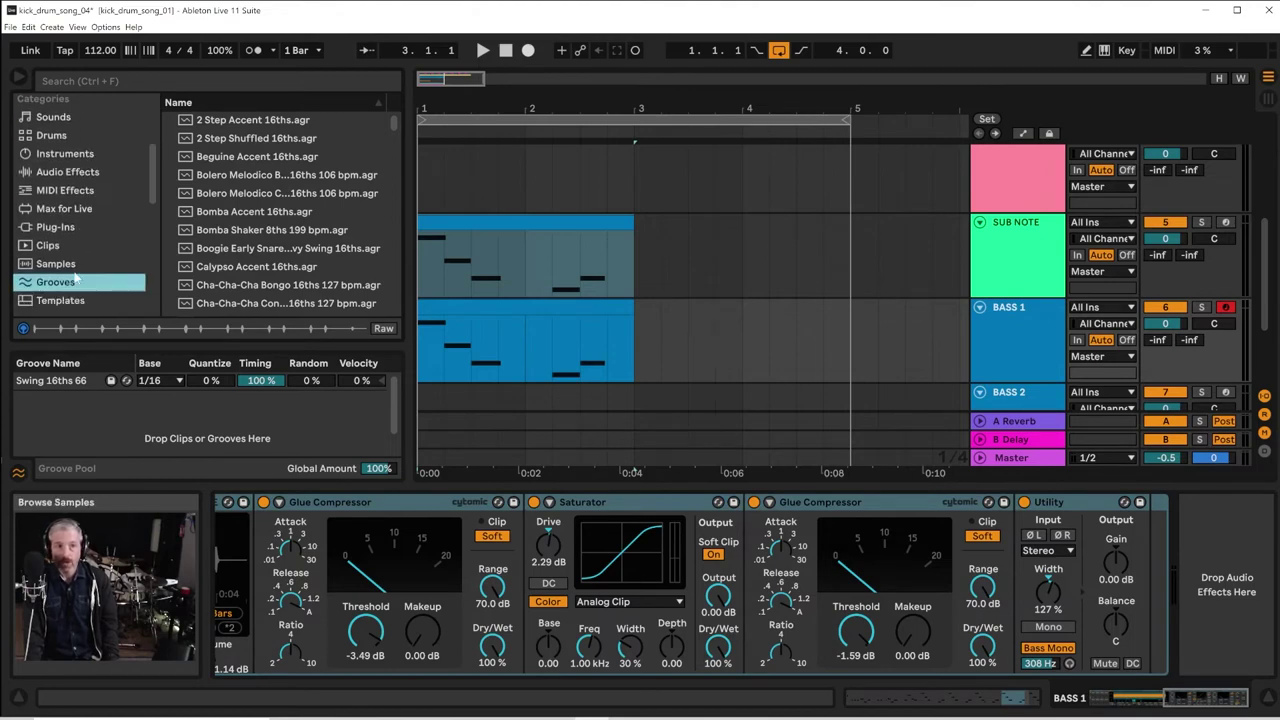
click(76, 175)
scroll(243, 258, up, 3)
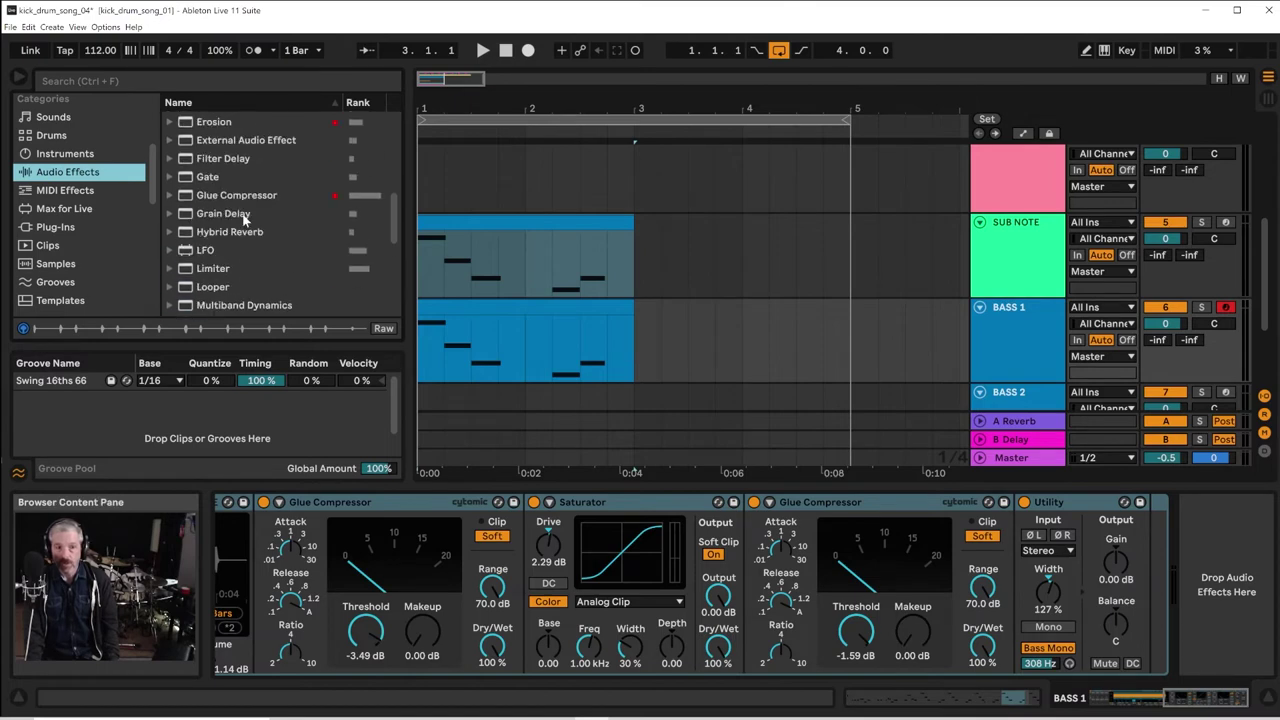
scroll(243, 216, up, 5)
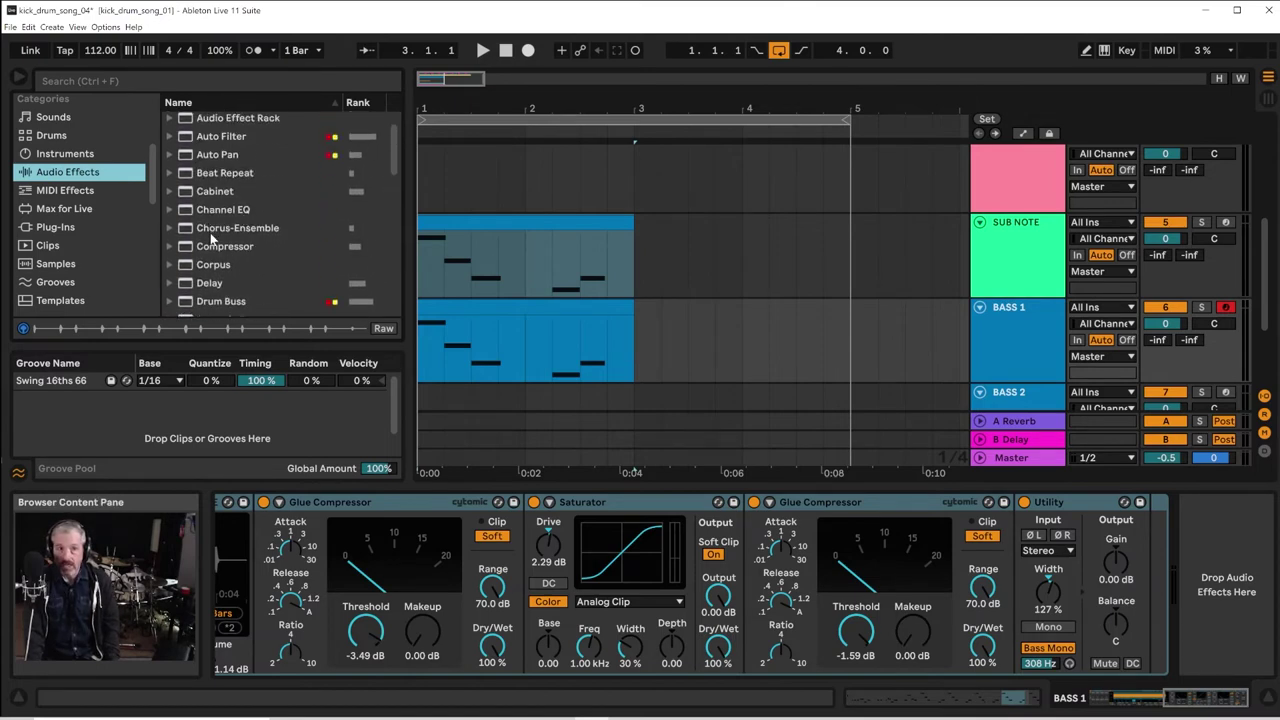
scroll(212, 238, down, 2)
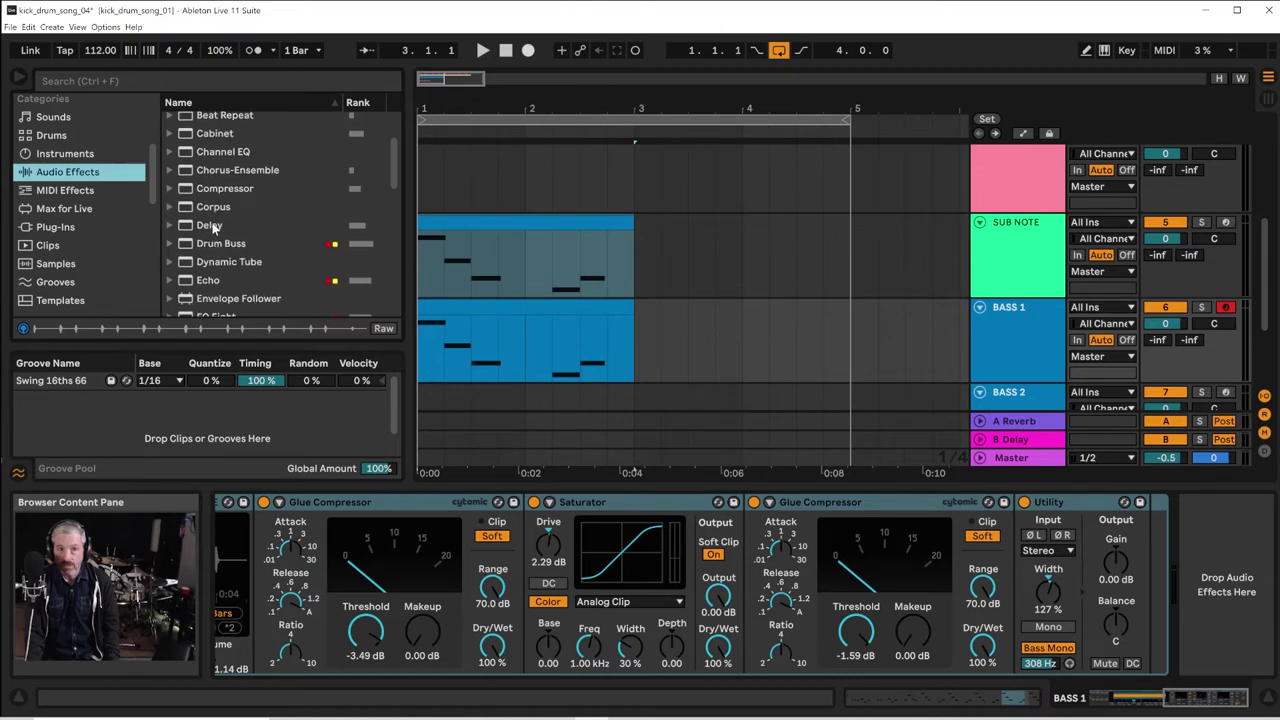
scroll(214, 228, down, 2)
click(221, 246)
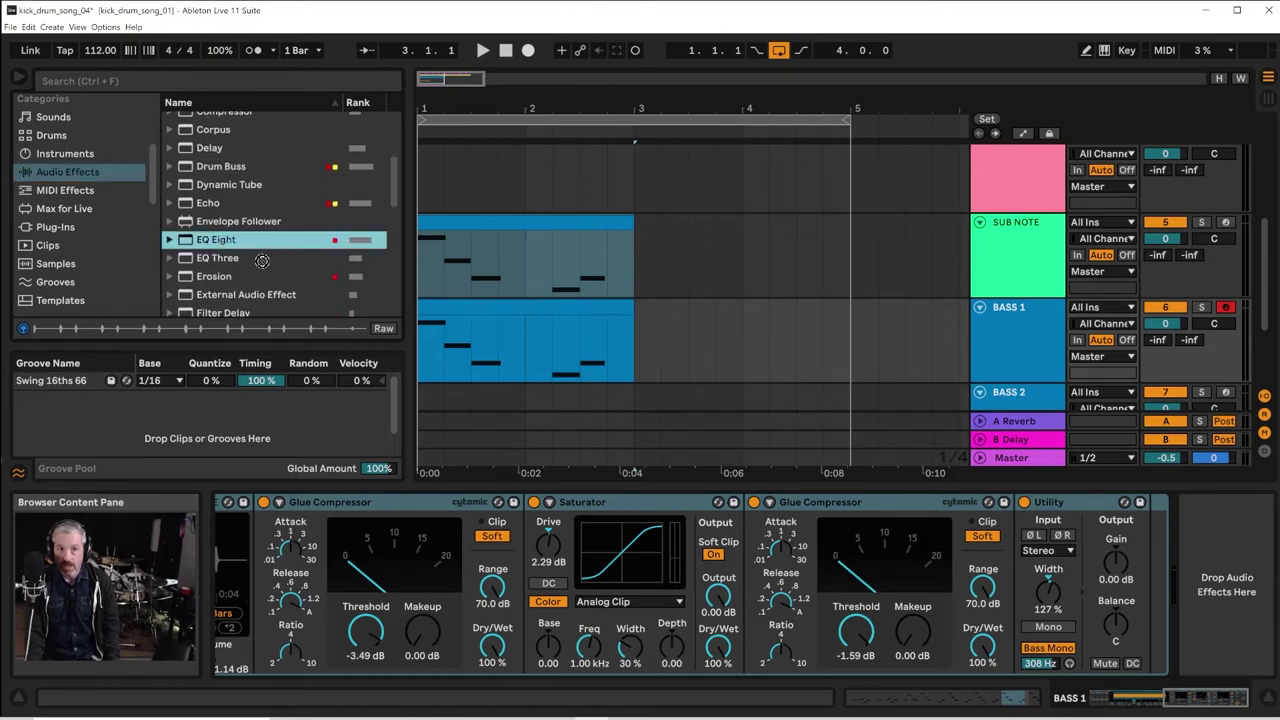
drag(958, 480, 1185, 541)
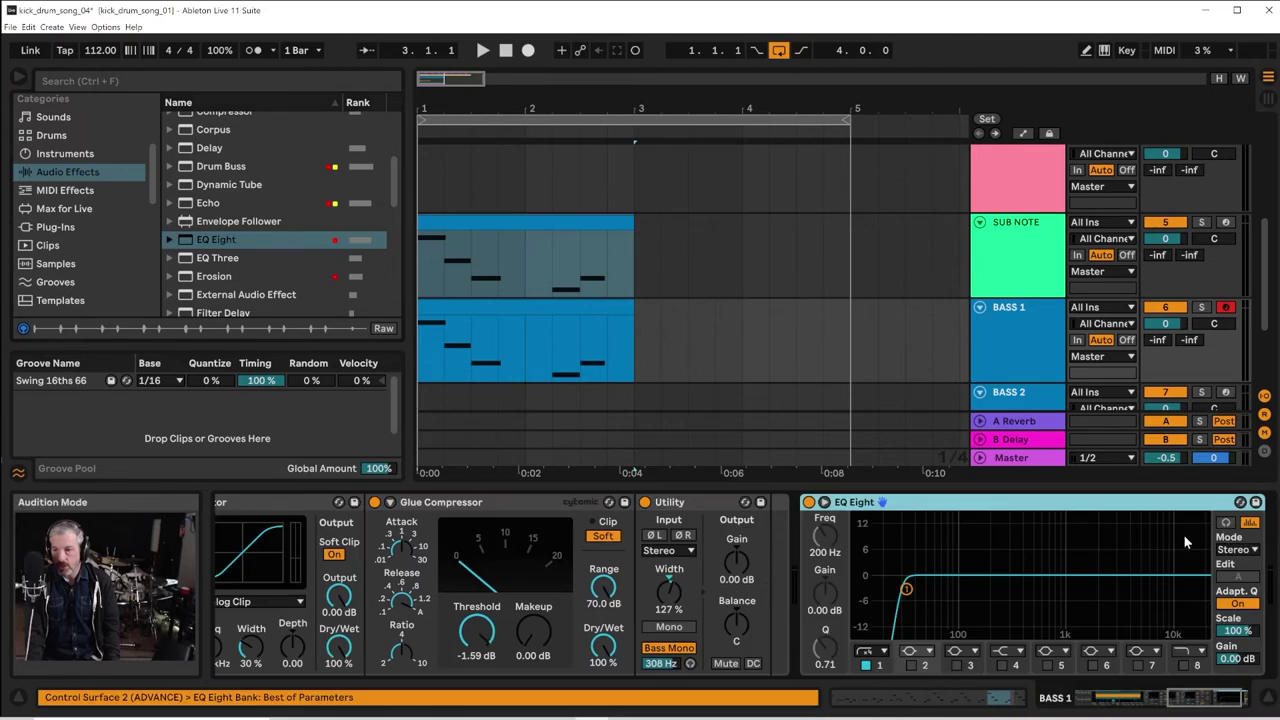
Shape the BASS 1 EQ Eight low cut to 58.7 Hz with a Q of 0.33, disarm BASS 1 and play the loop
drag(908, 592, 935, 606)
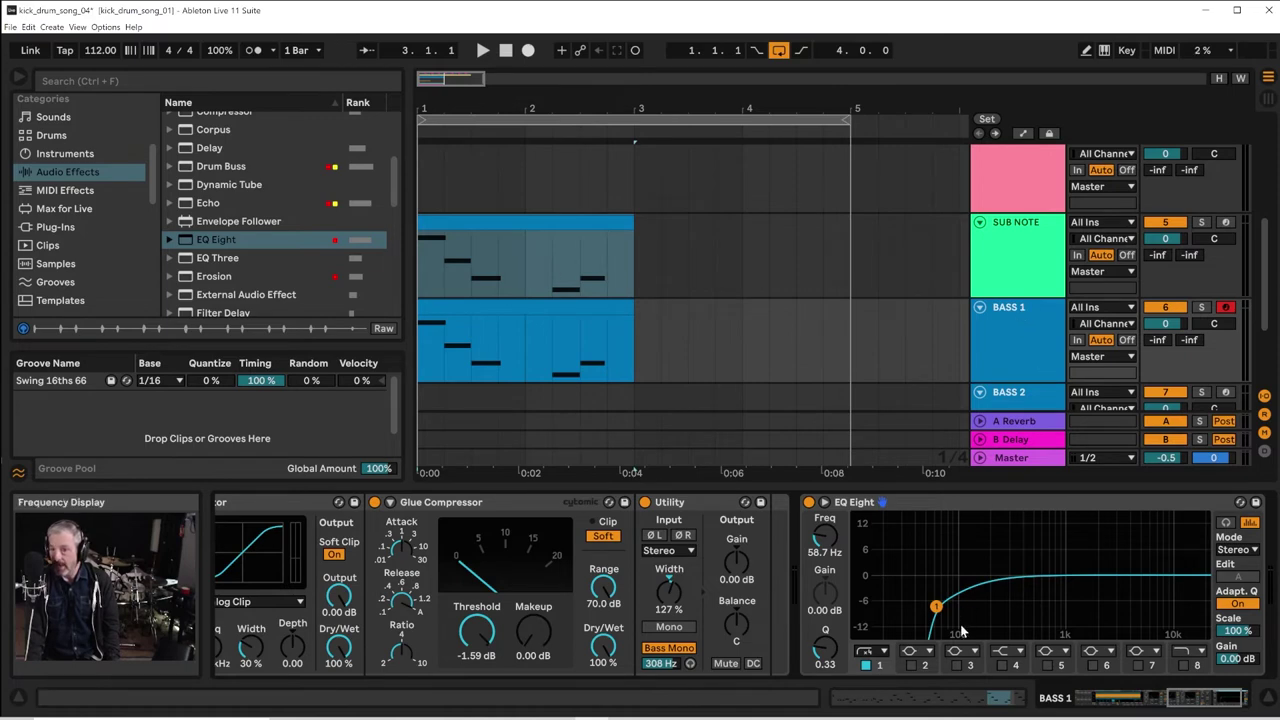
click(1224, 308)
key(space)
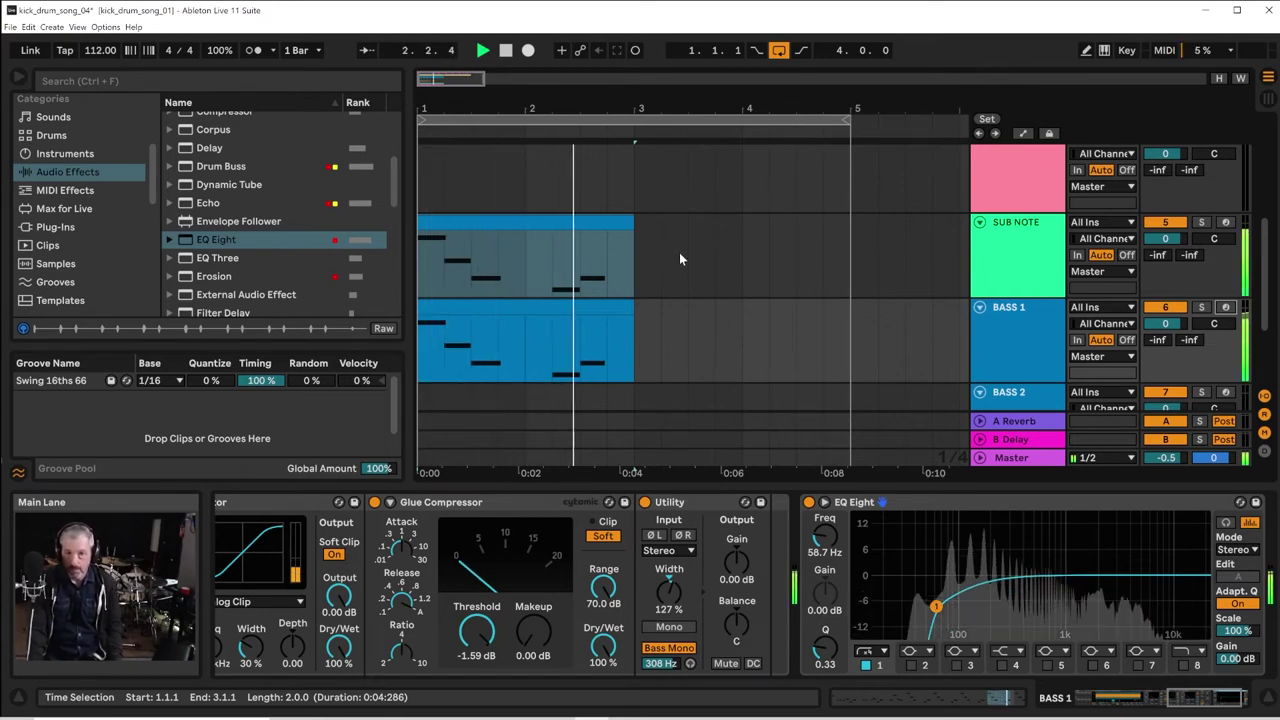
Arm SYNTH 1, rehearse a chord part over the looping beat and capture the performance as a one-bar clip at bar 1
scroll(906, 195, up, 2)
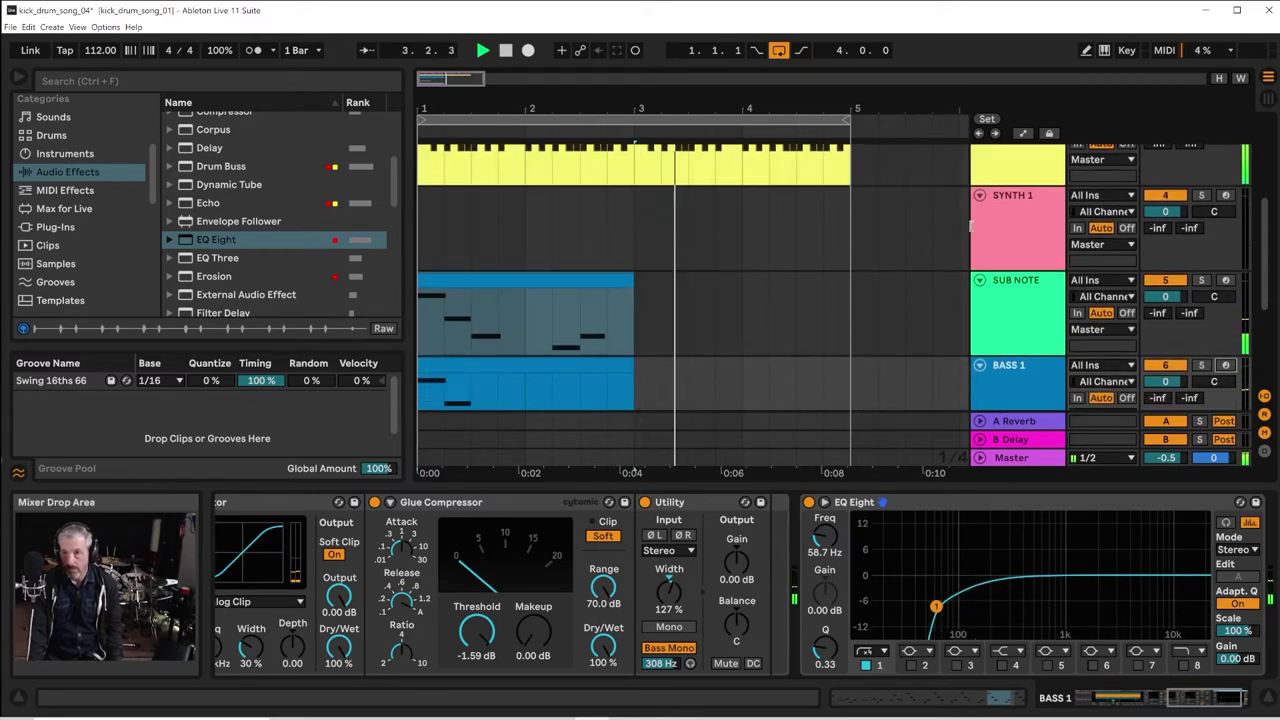
scroll(975, 225, up, 1)
click(1224, 216)
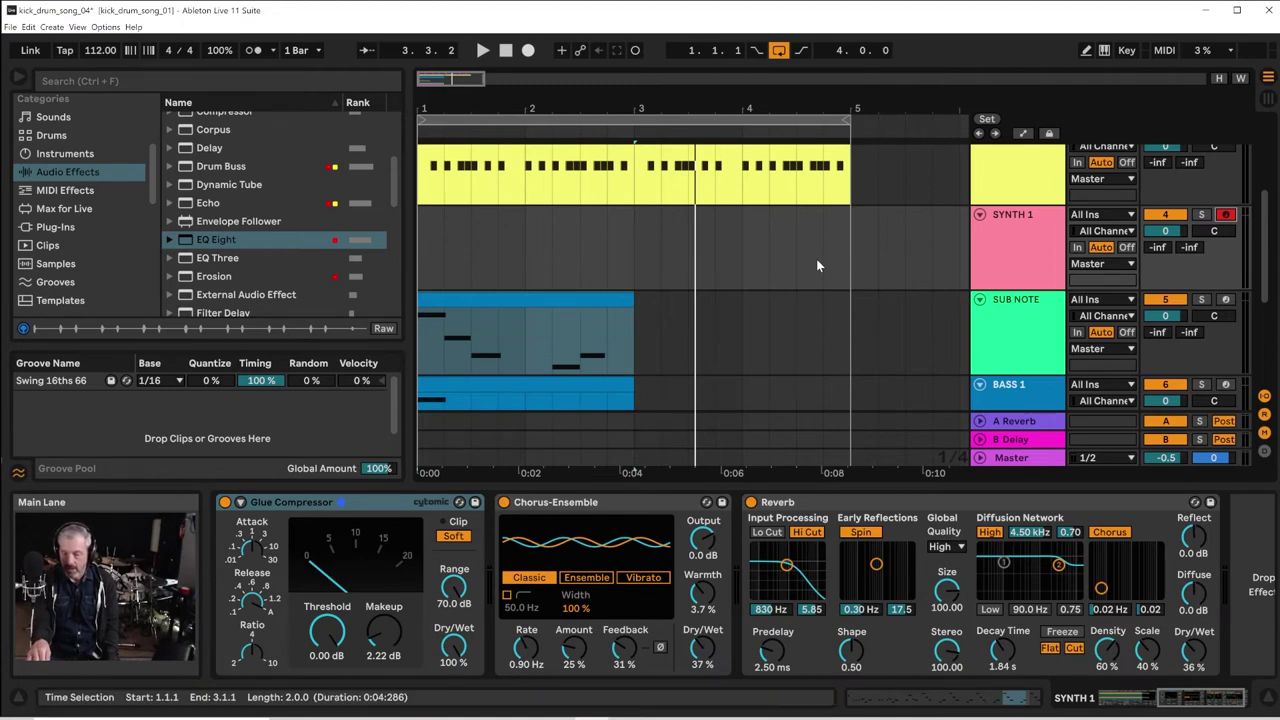
key(space)
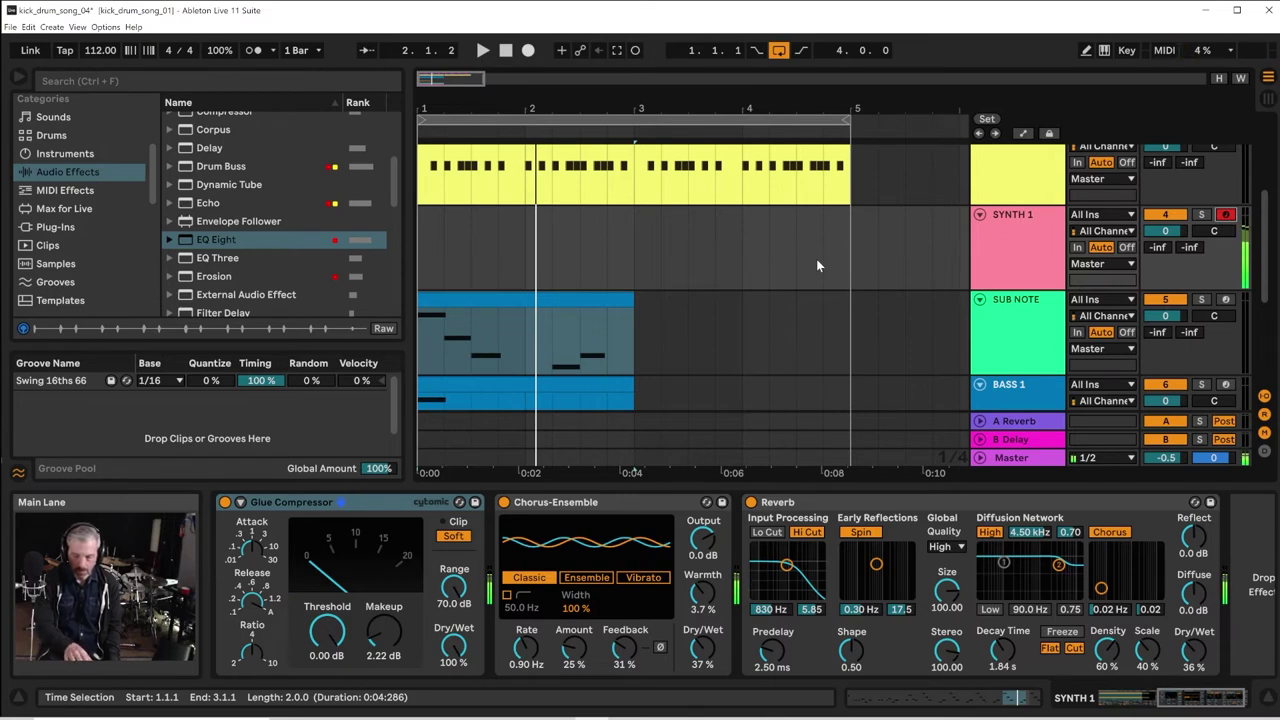
key(space)
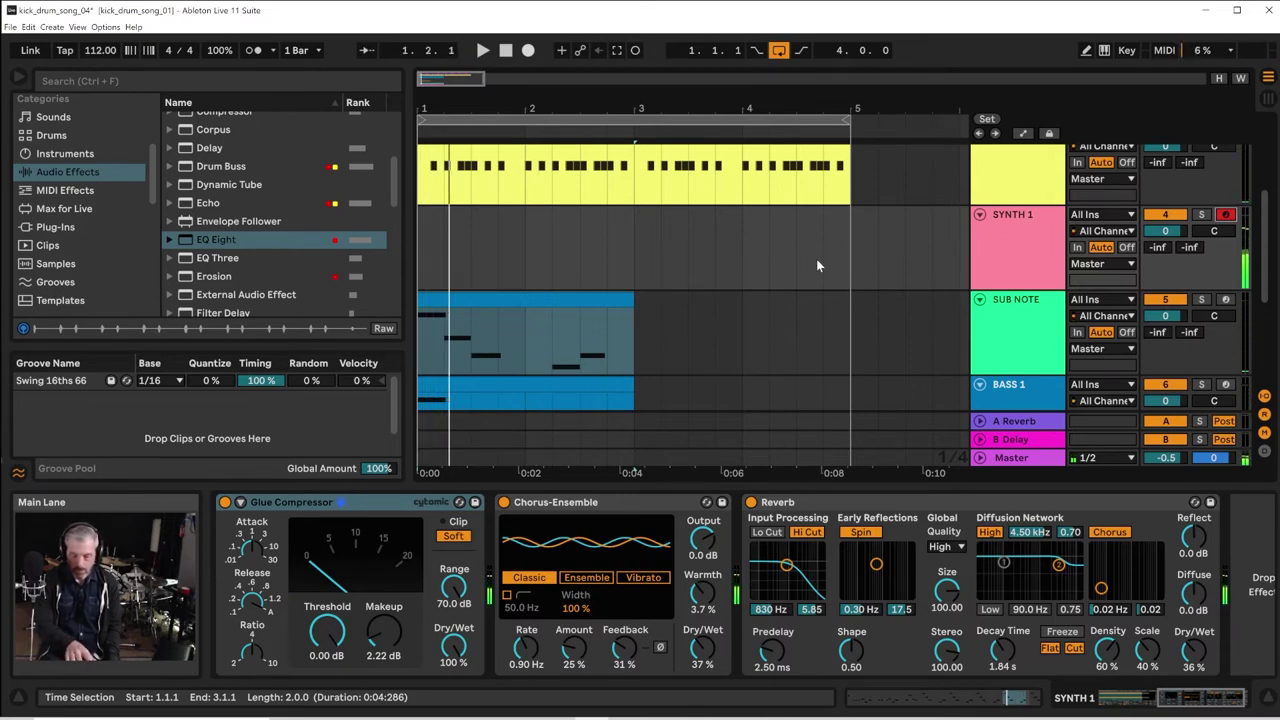
key(space)
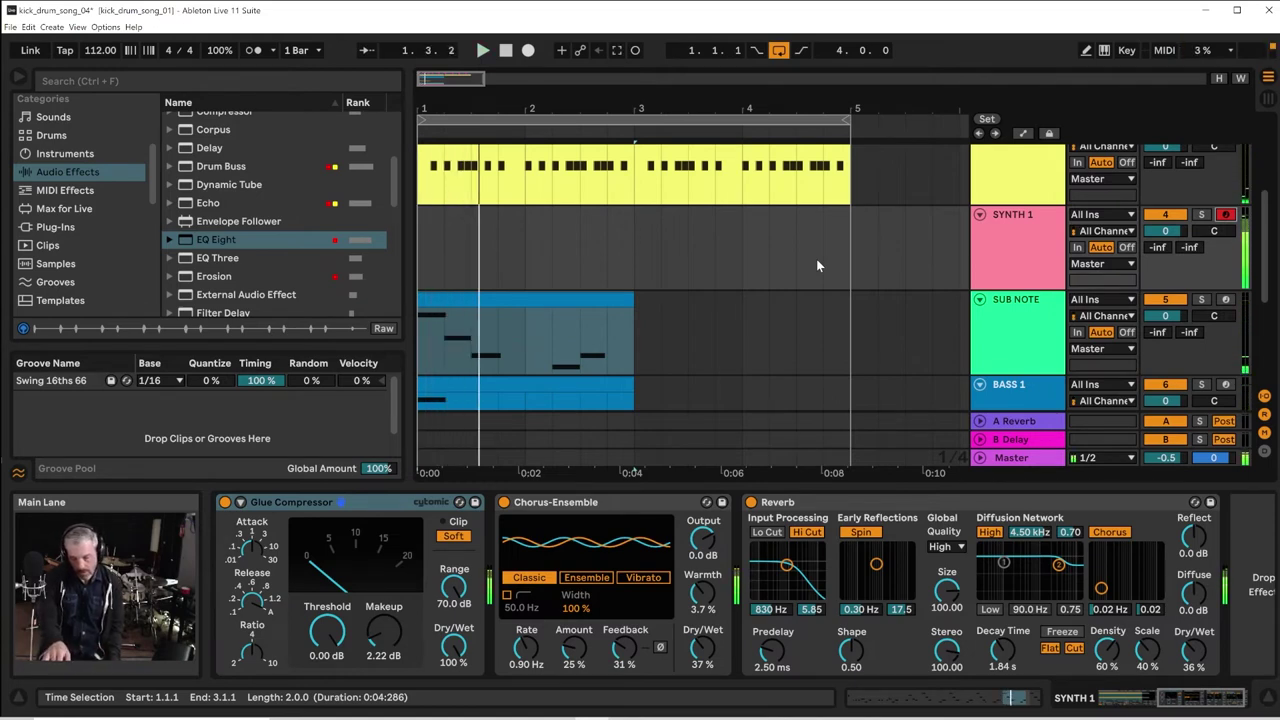
key(space)
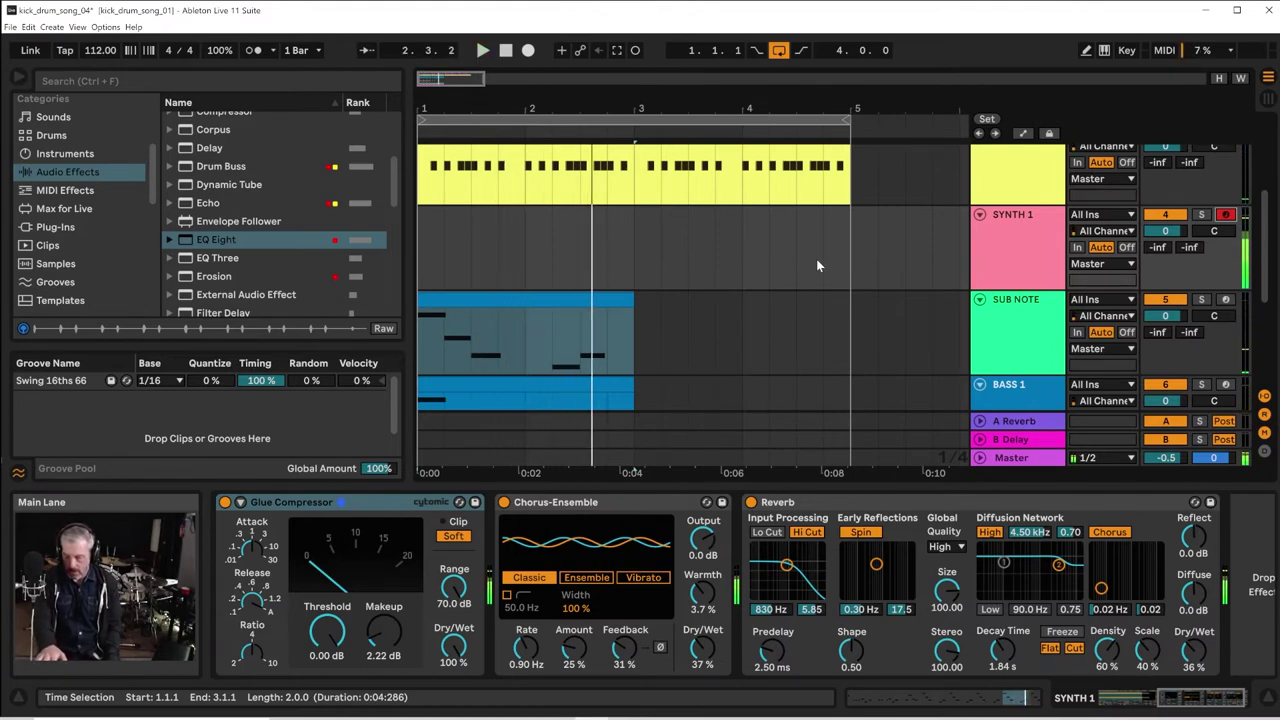
key(space)
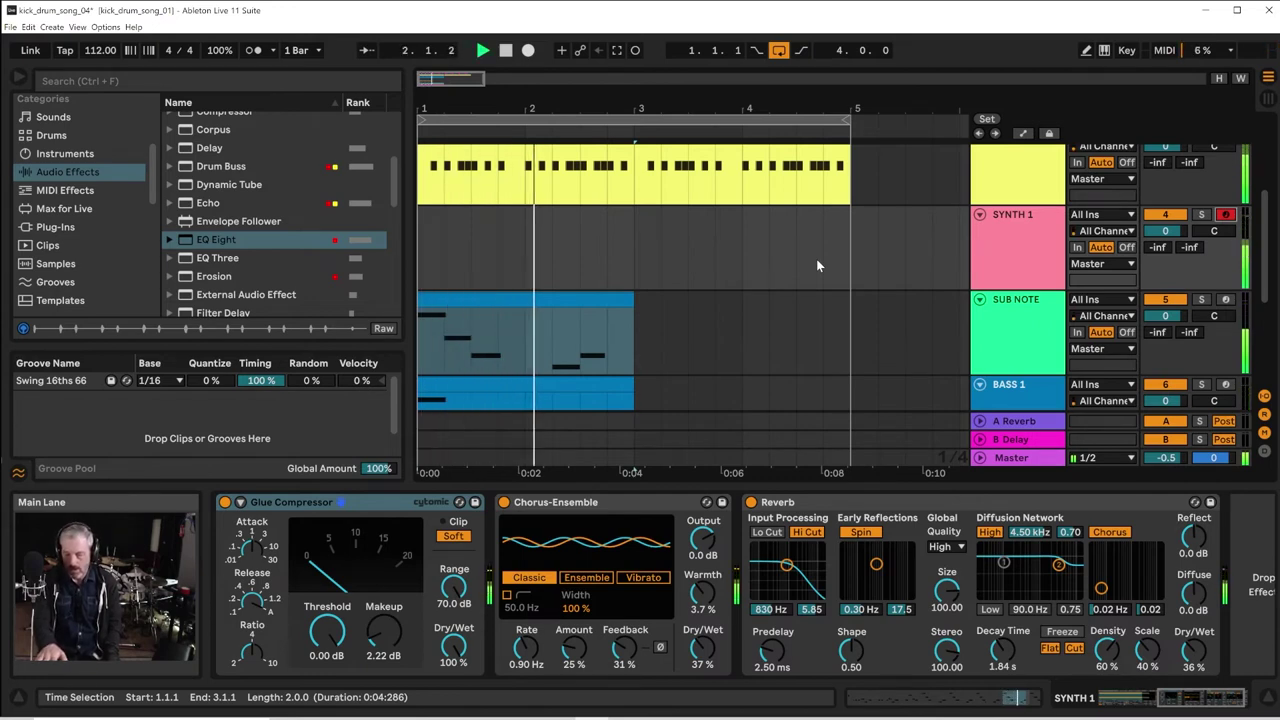
key(space)
key(space)
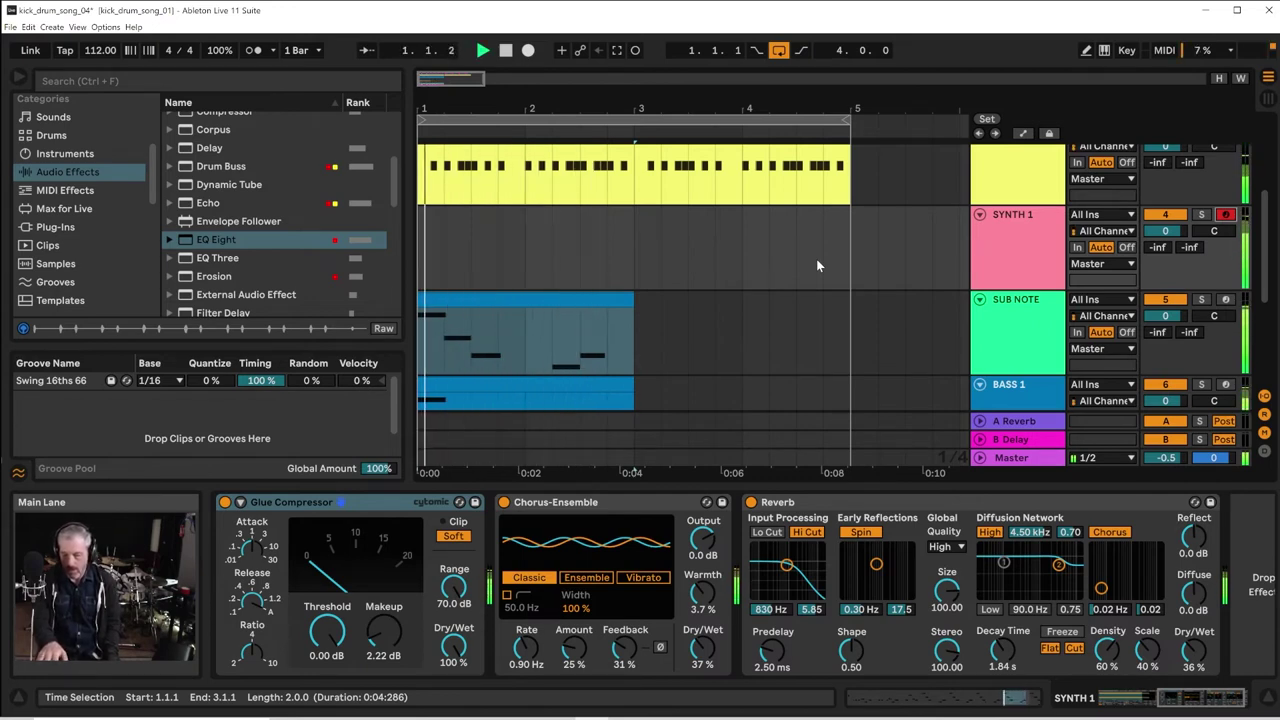
key(space)
key(space)
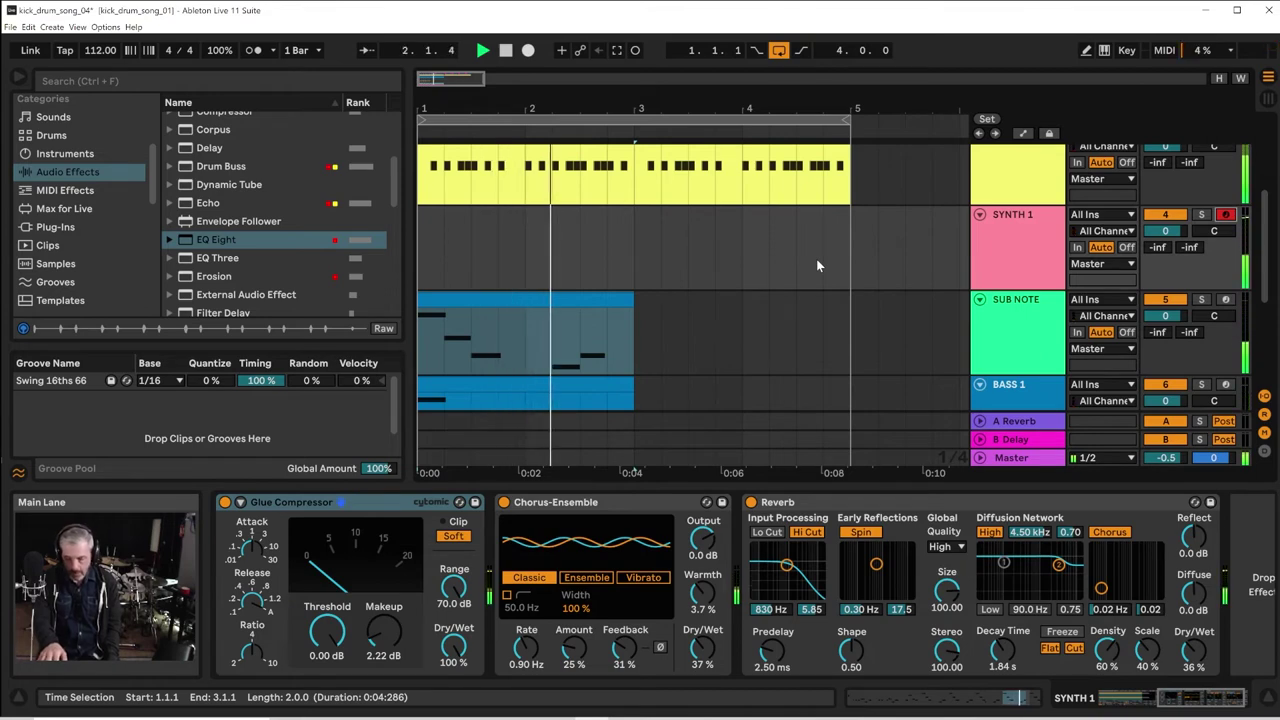
click(617, 50)
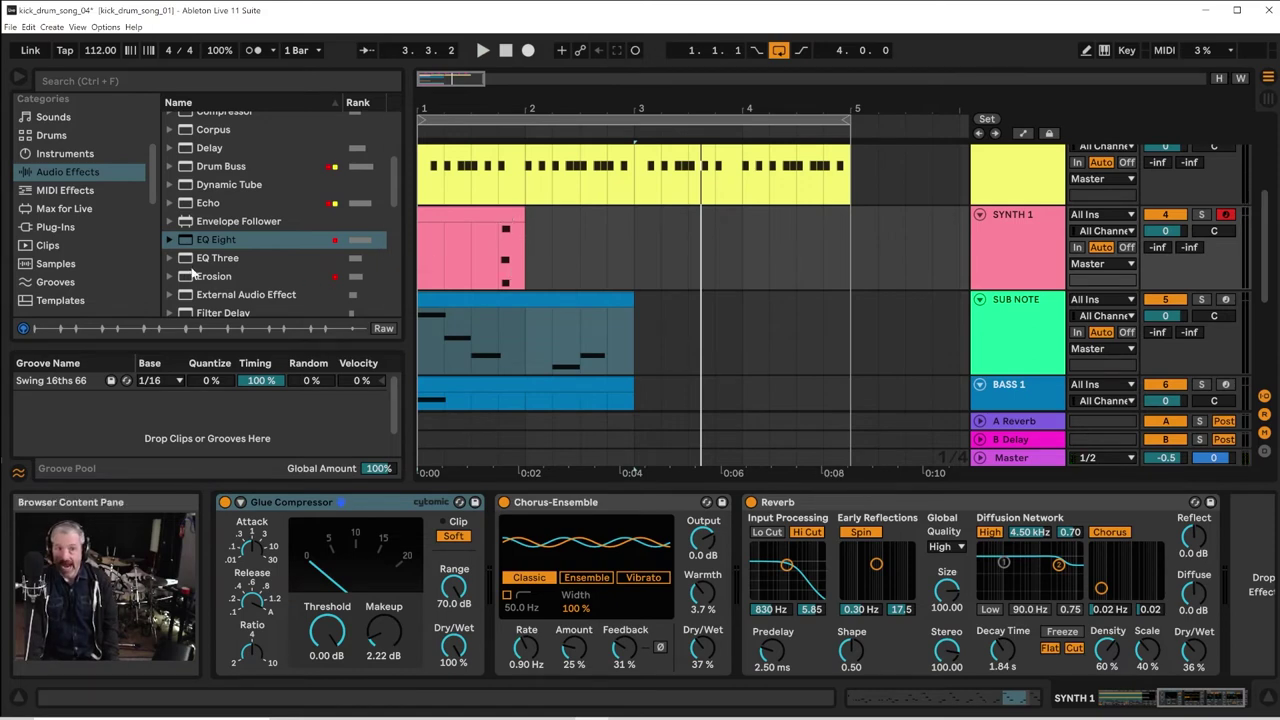
Add Echo after the Reverb on SYNTH 1 and set its Dry/Wet to 44% and Feedback to 73% while auditioning
scroll(195, 275, down, 2)
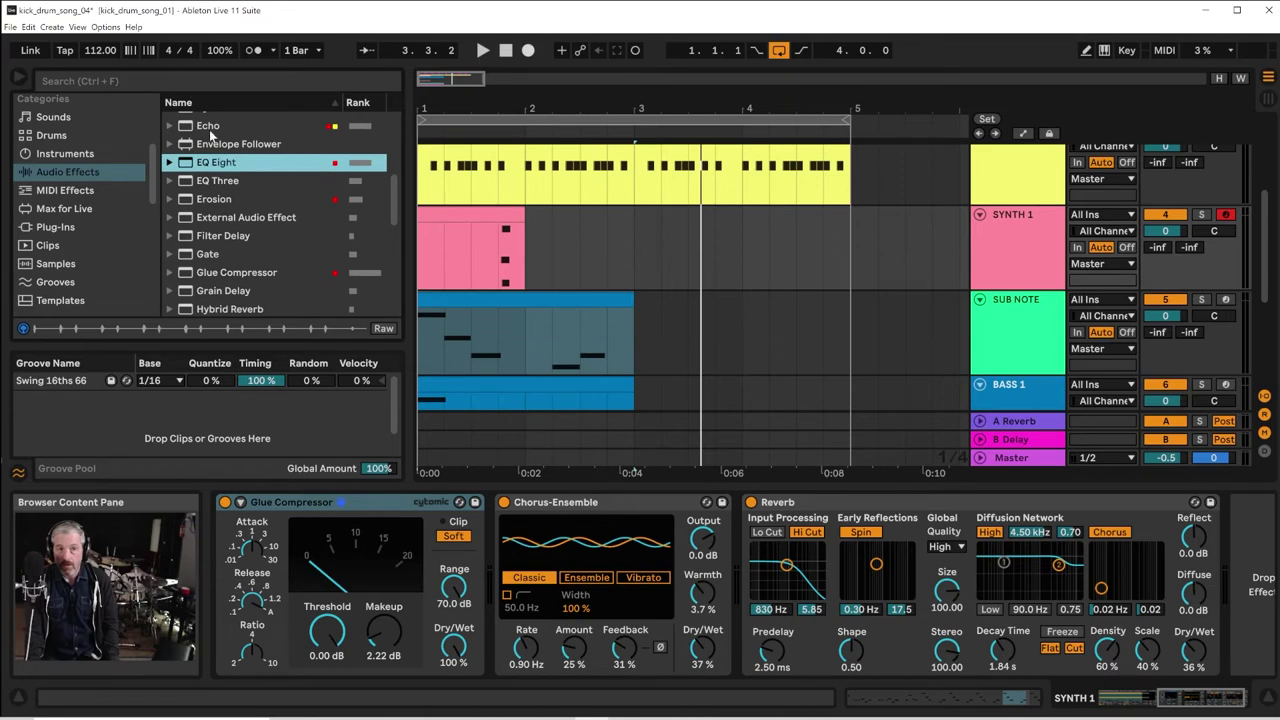
click(208, 128)
click(528, 229)
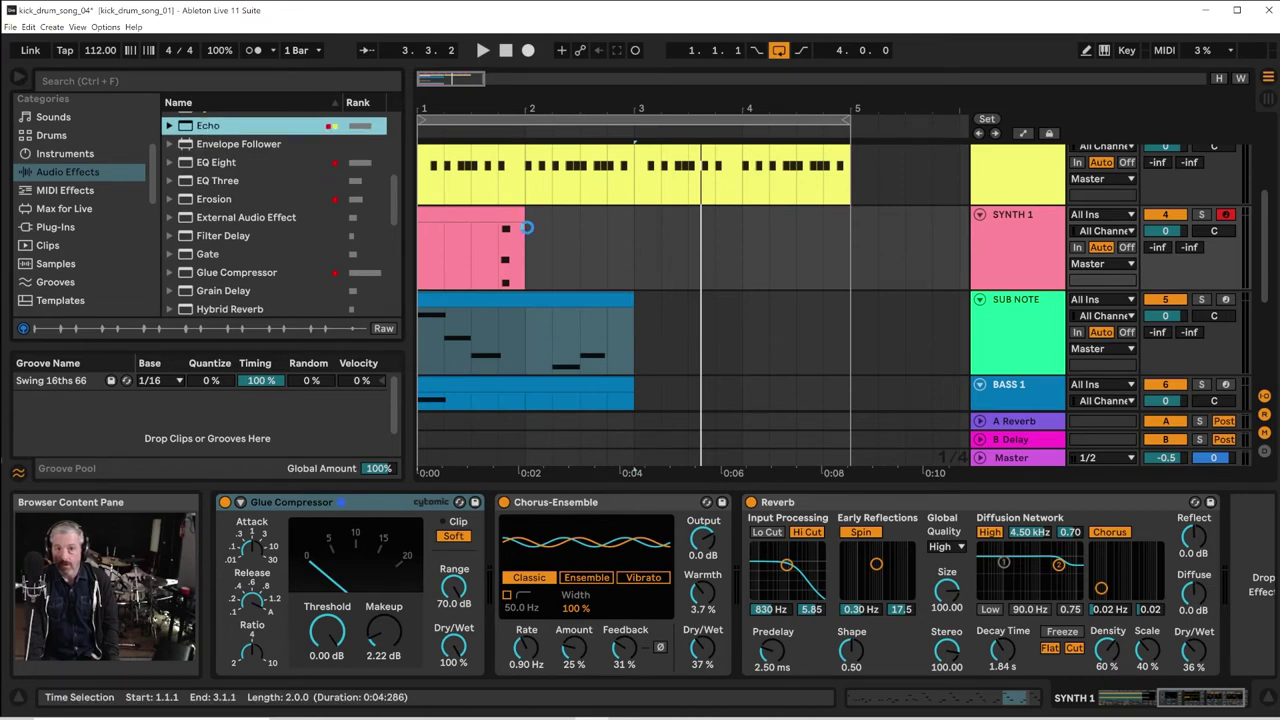
key(space)
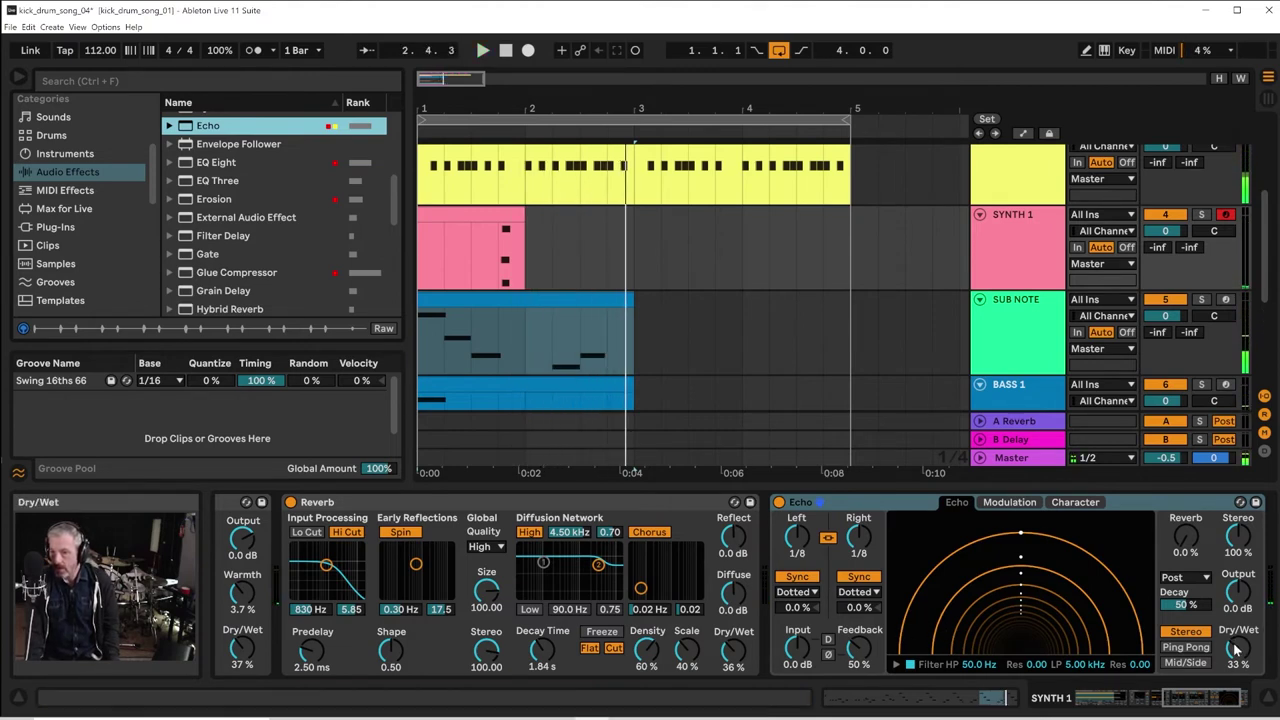
drag(1236, 650, 1236, 626)
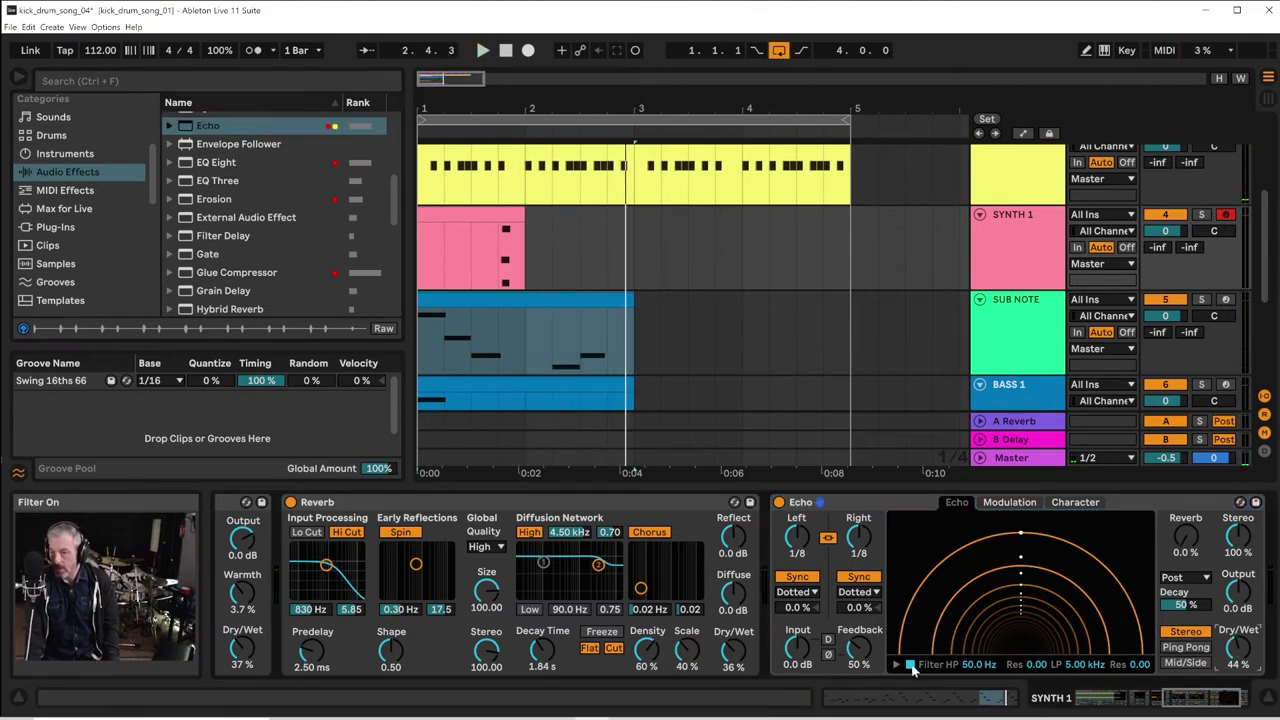
drag(860, 650, 860, 627)
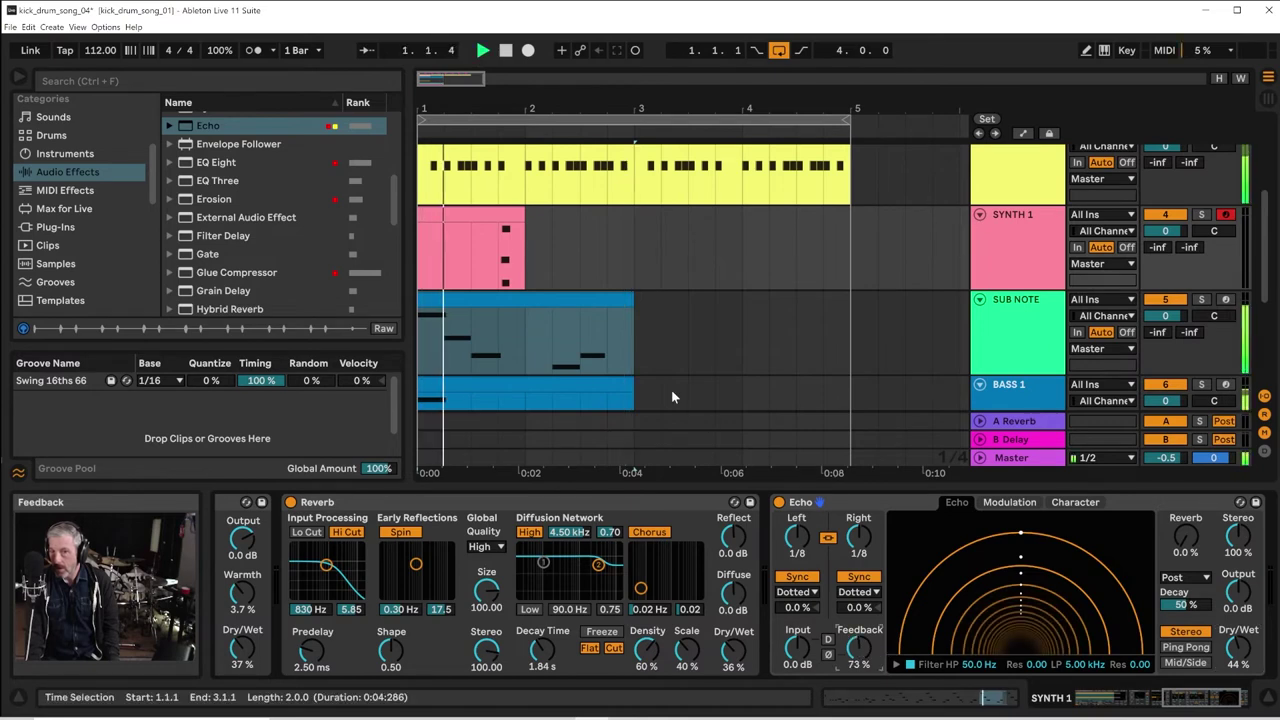
Quantize all chord notes in the captured SYNTH 1 clip and play the result
double_click(455, 240)
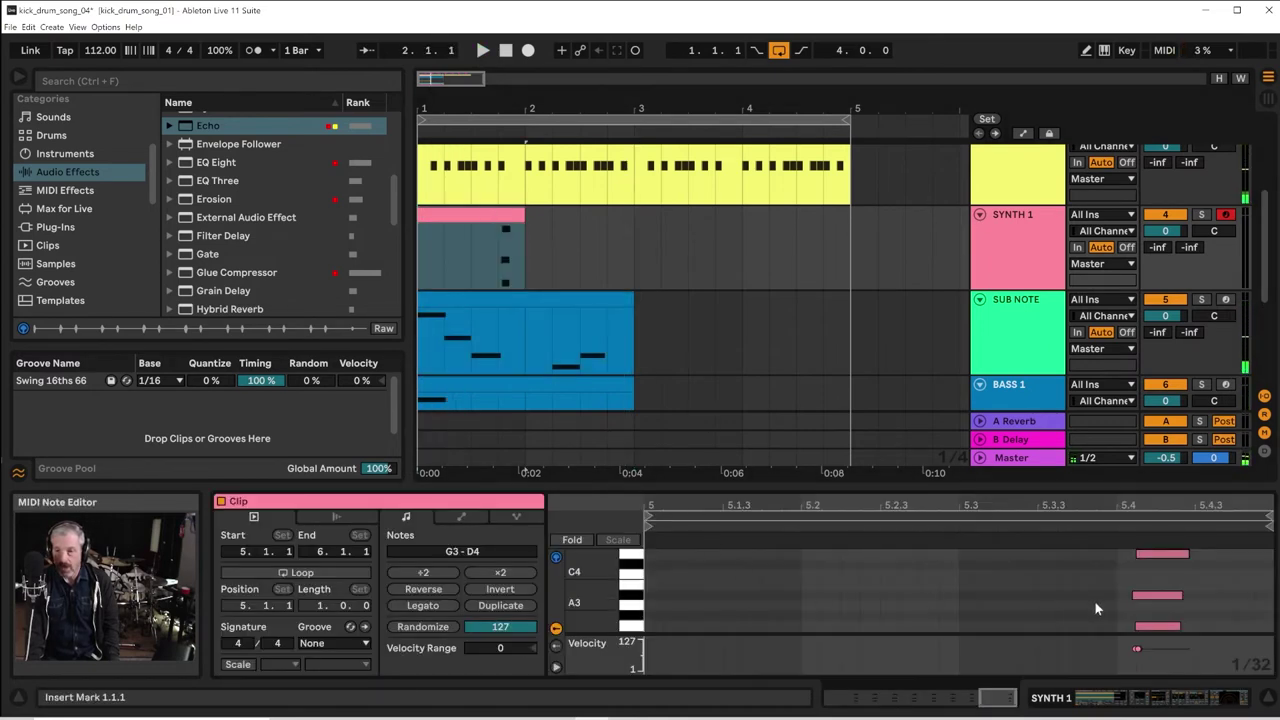
key(ctrl+a)
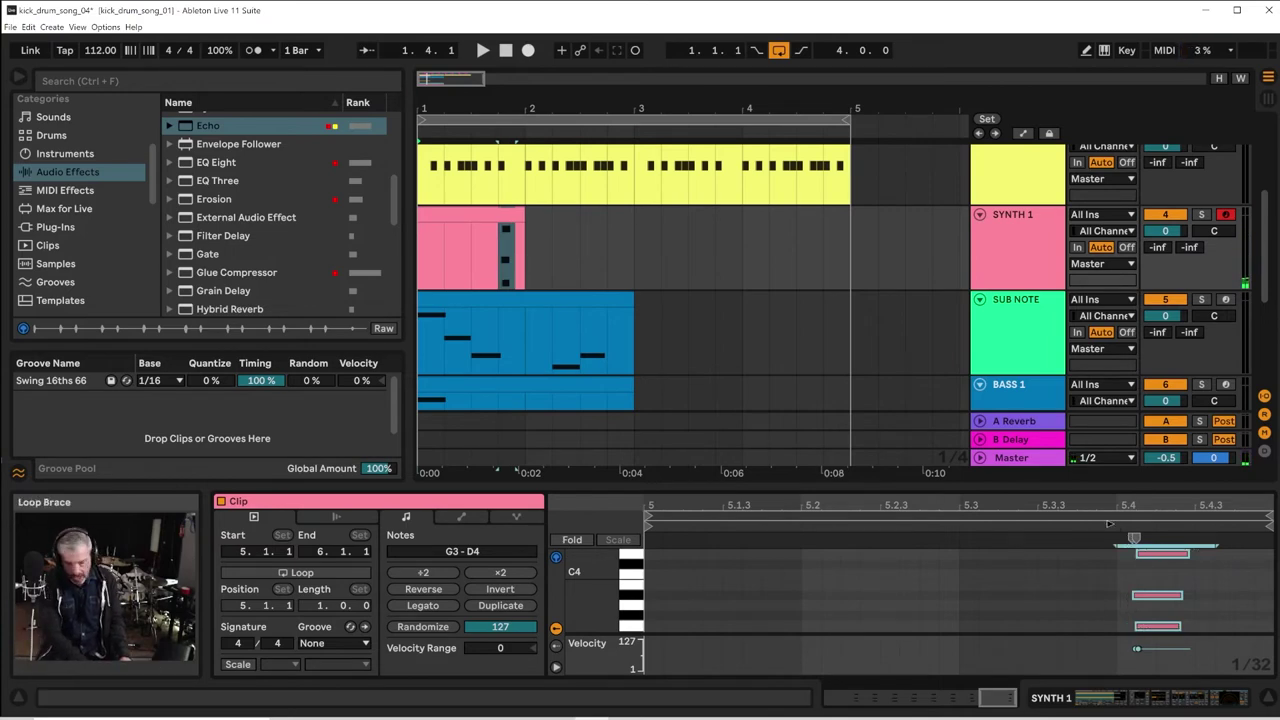
key(ctrl+u)
key(space)
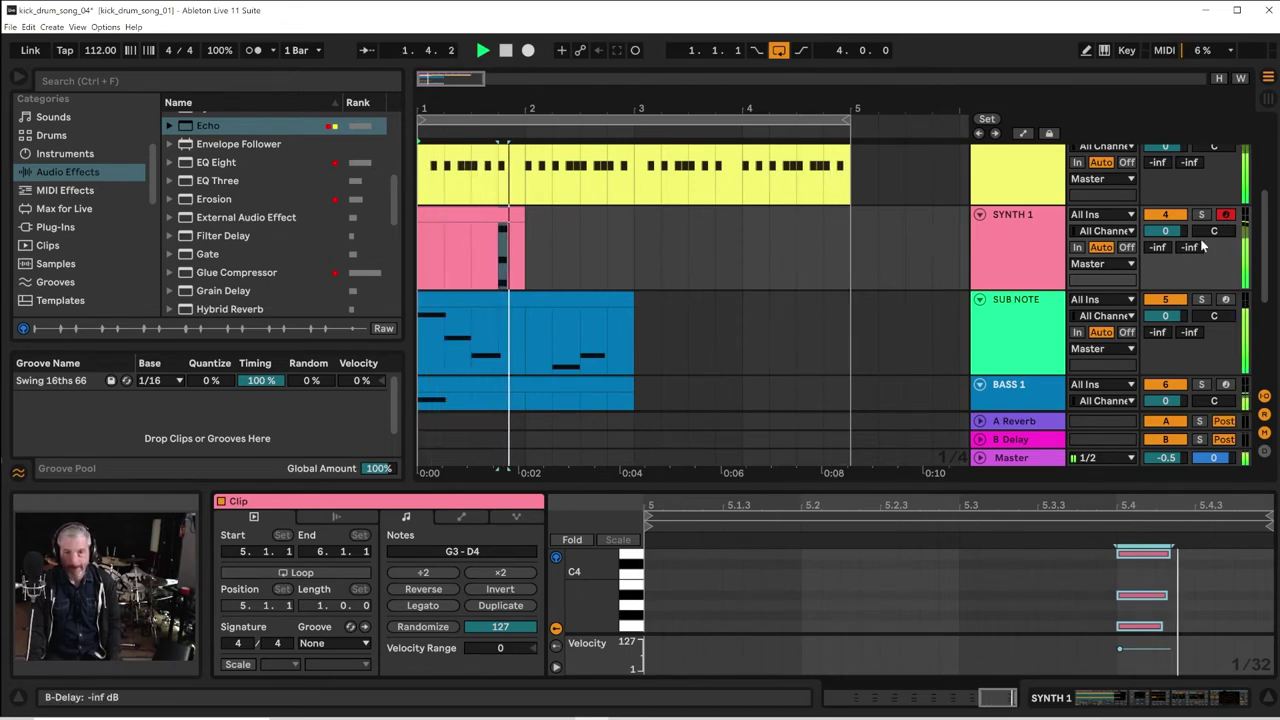
Duplicate the four-bar section on all tracks to bars 5 to 8 and move the loop region onto the copy
drag(614, 105, 612, 48)
key(space)
scroll(602, 277, down, 3)
scroll(598, 265, up, 3)
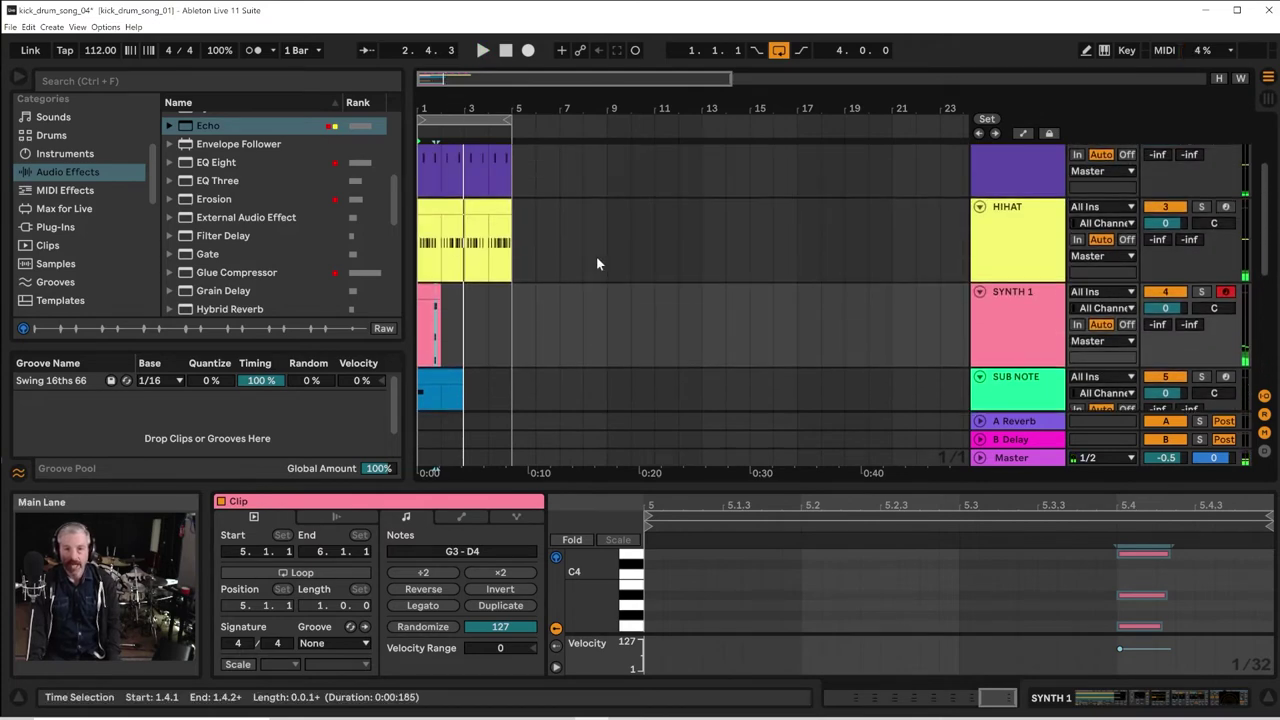
click(477, 118)
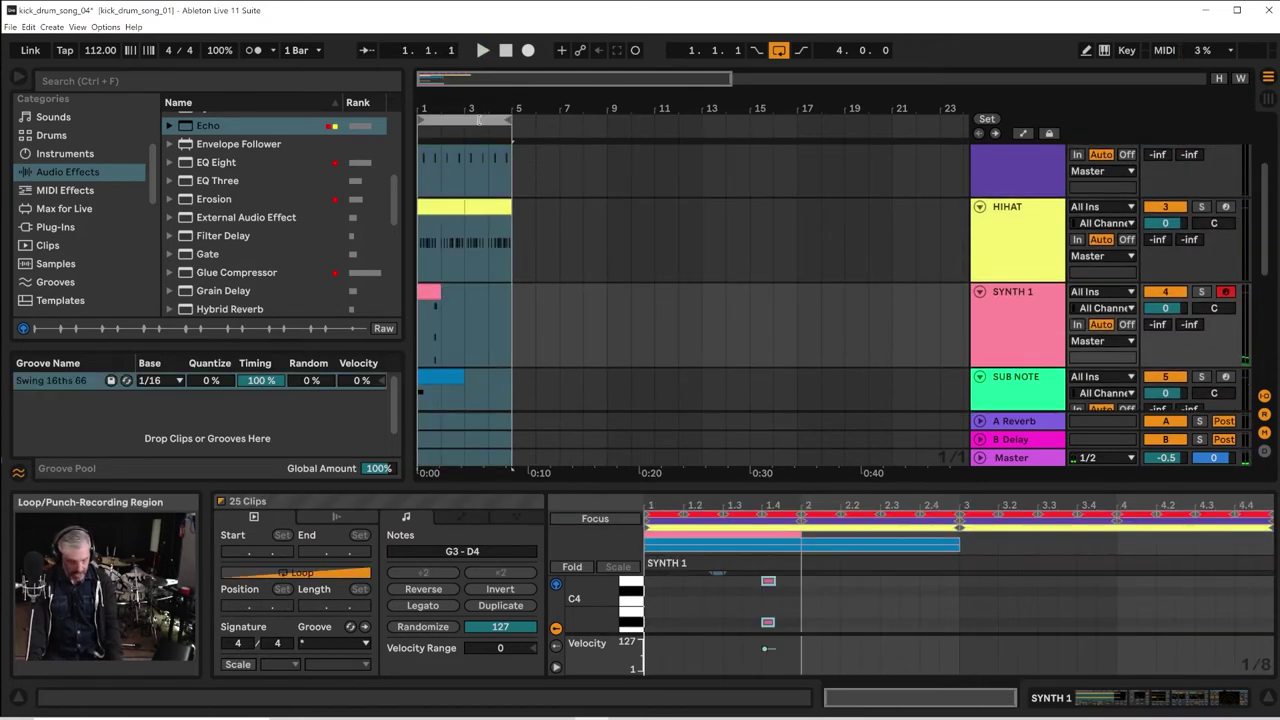
key(ctrl+d)
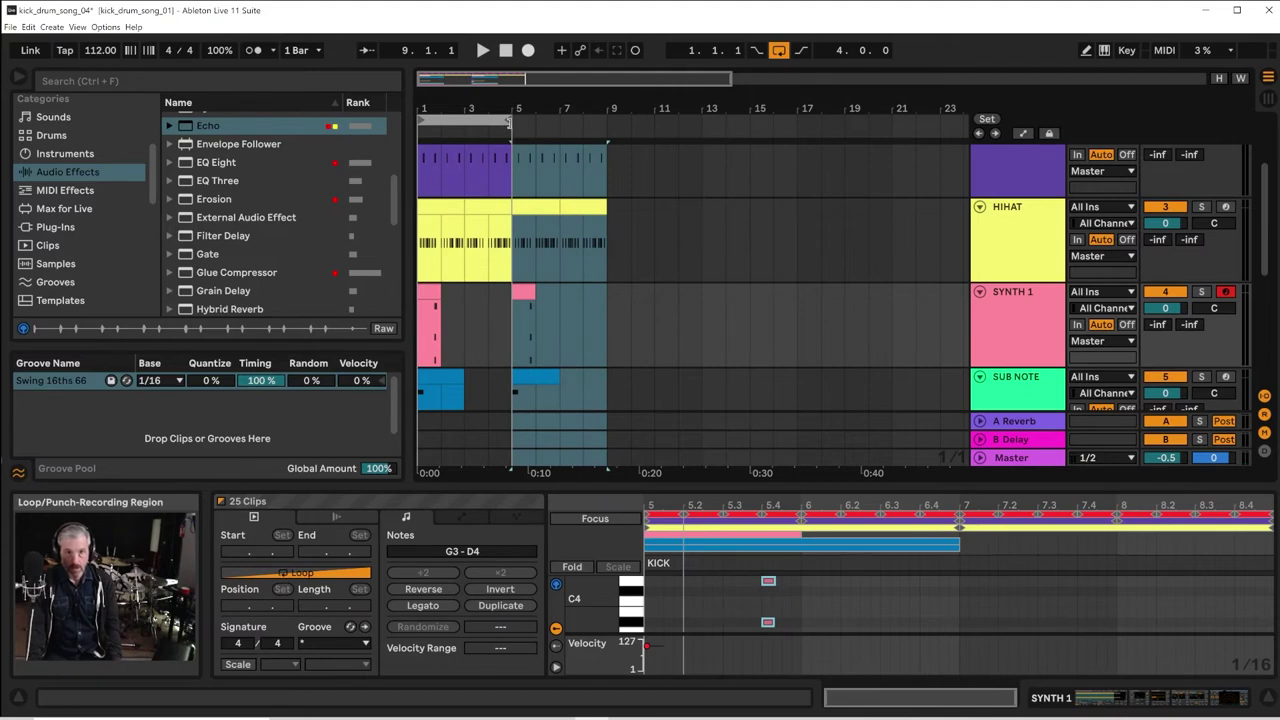
drag(485, 119, 579, 119)
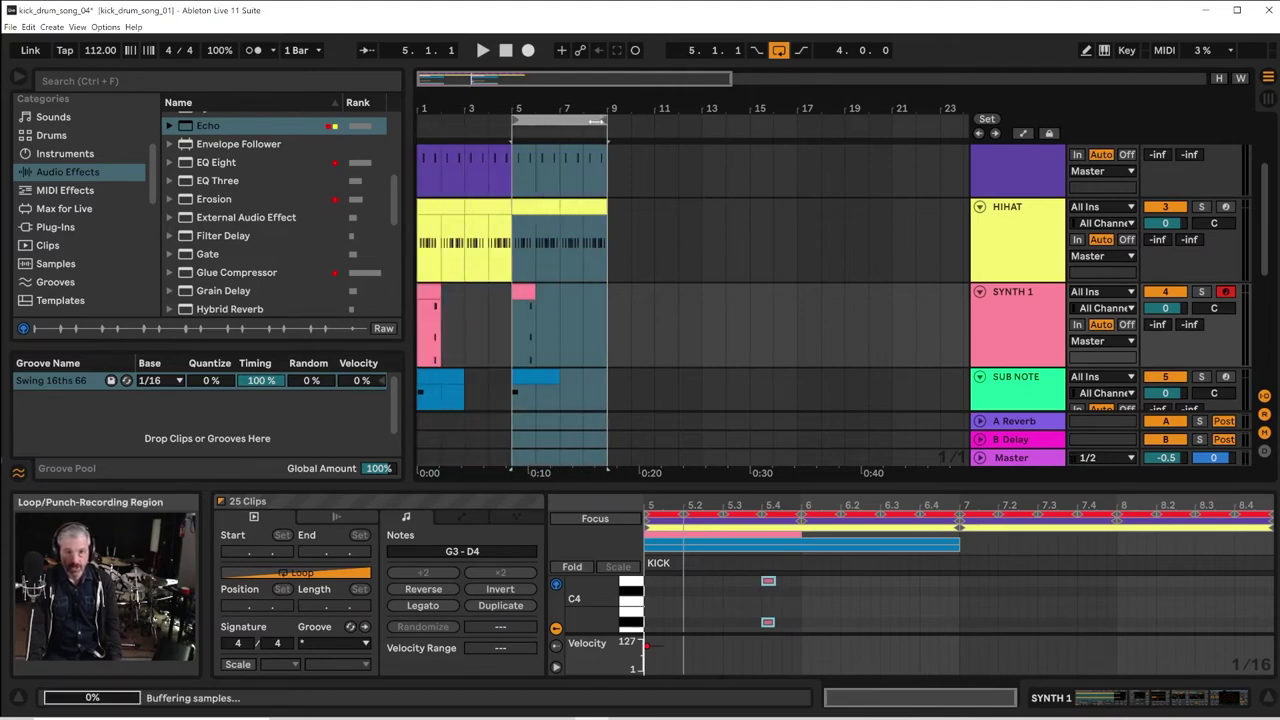
Play the arrangement from bar 1 into bar 5 and review the duplicated SYNTH 1, SUB NOTE and BASS 1 clips
click(421, 344)
key(space)
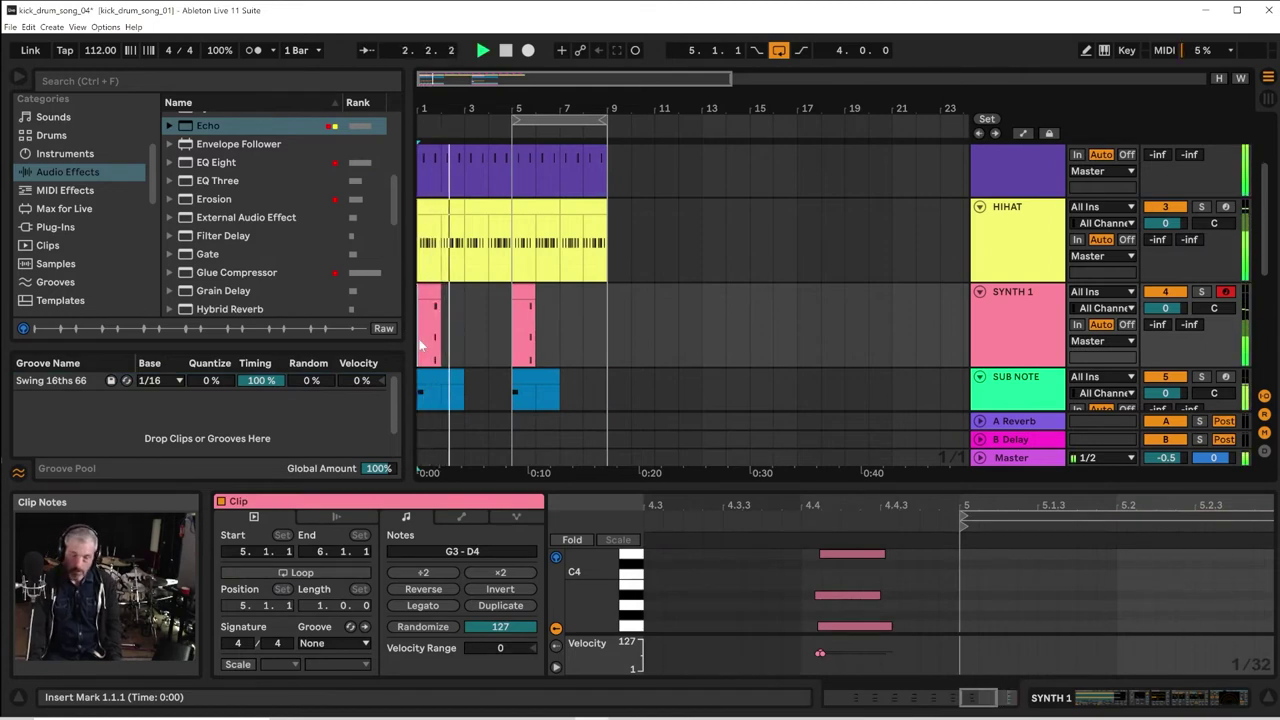
drag(523, 106, 567, 228)
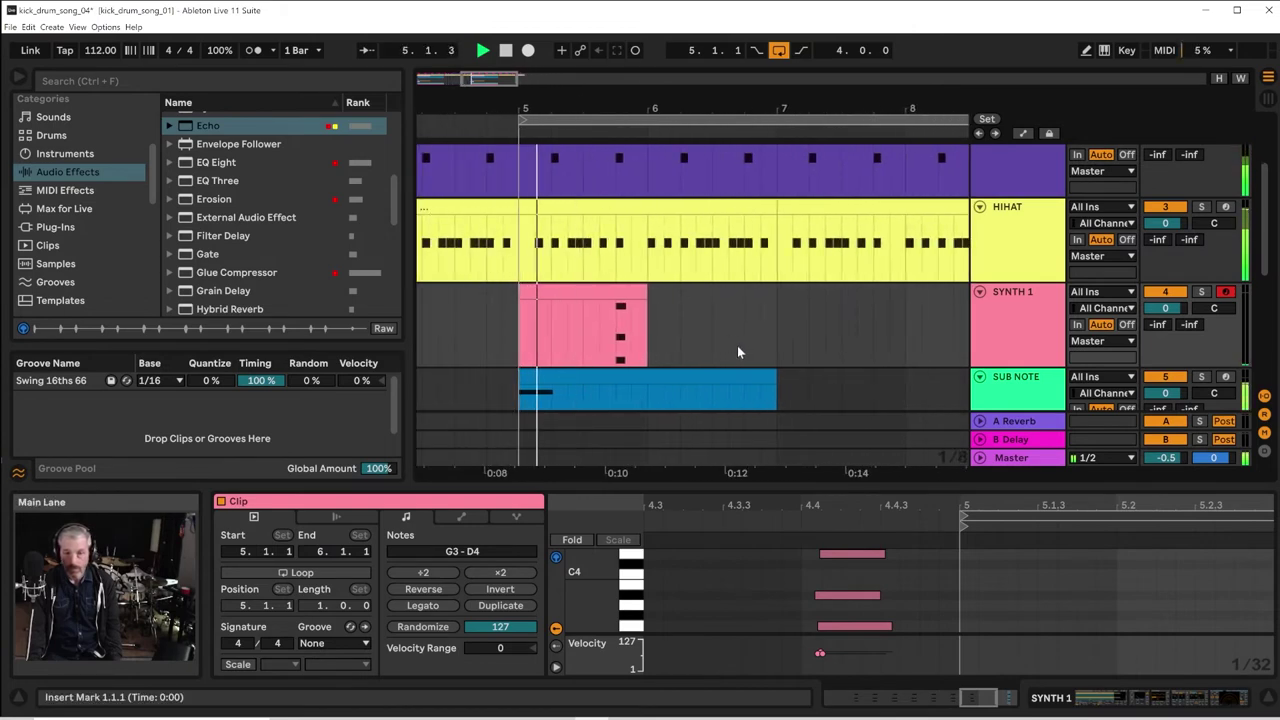
scroll(729, 334, down, 1)
scroll(729, 334, down, 5)
key(space)
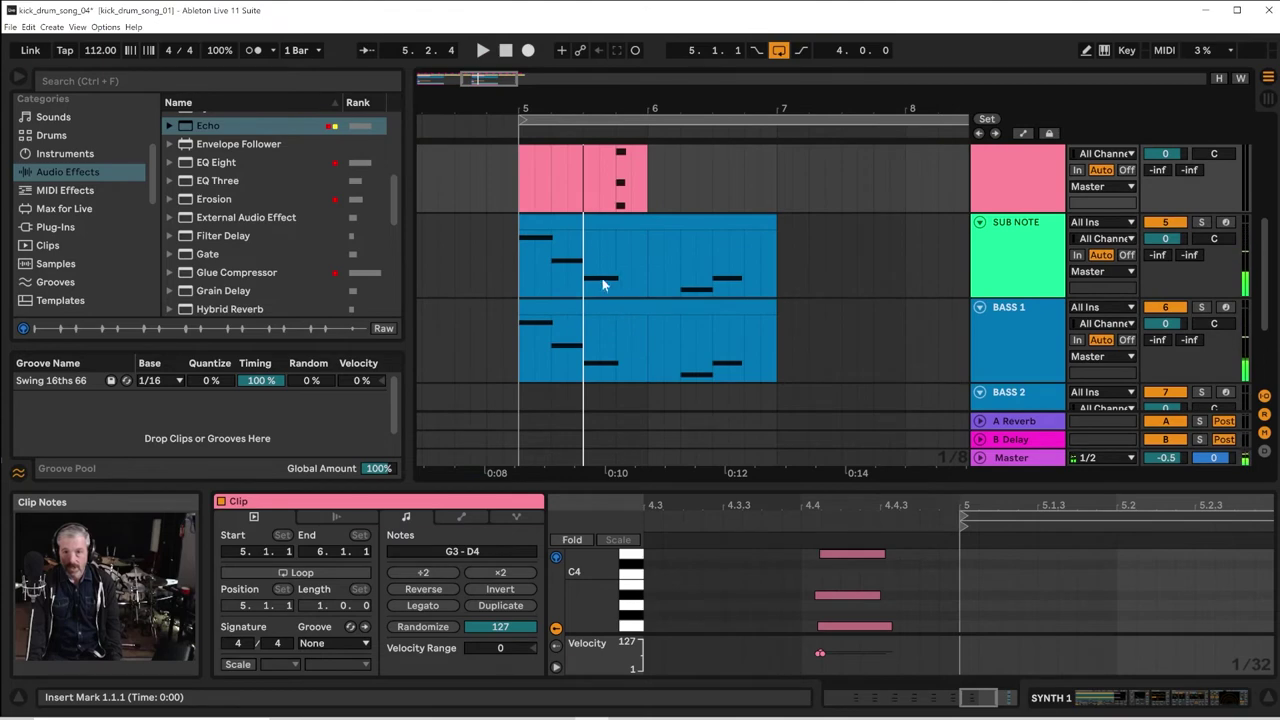
Raise the third note of the SUB NOTE clip at bar 5 to B2
click(597, 224)
key(space)
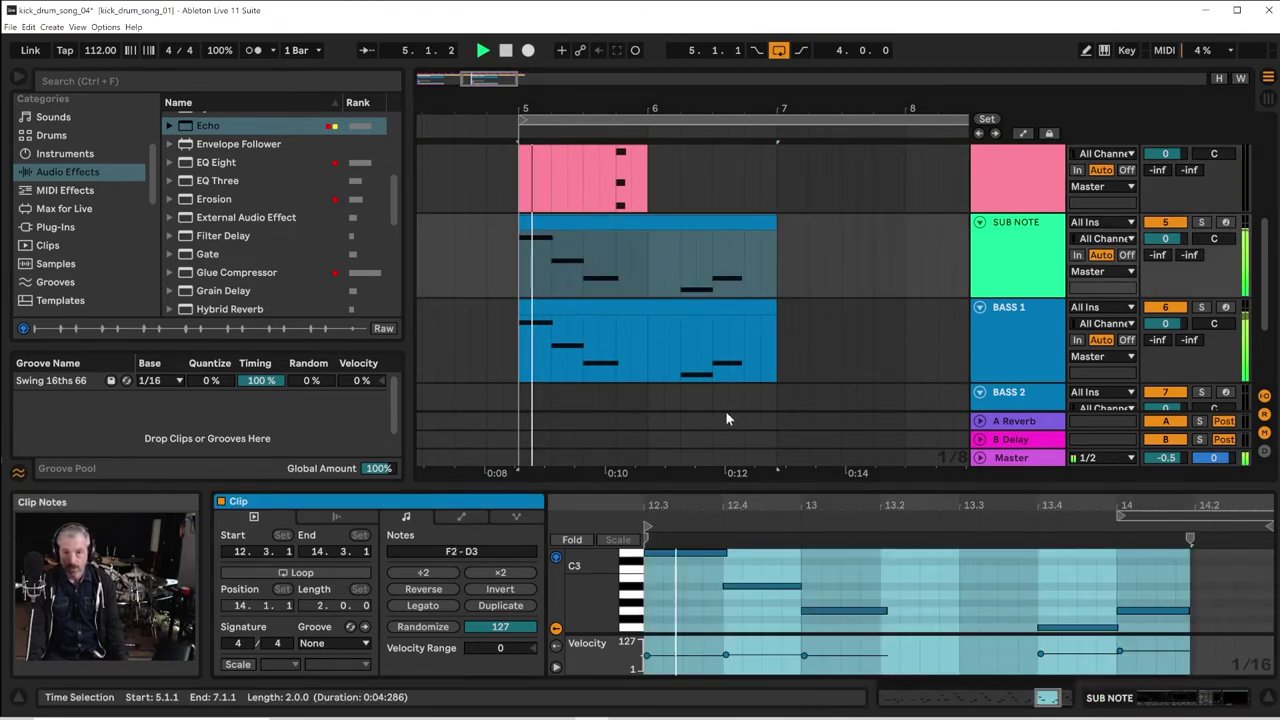
key(space)
drag(838, 575, 857, 621)
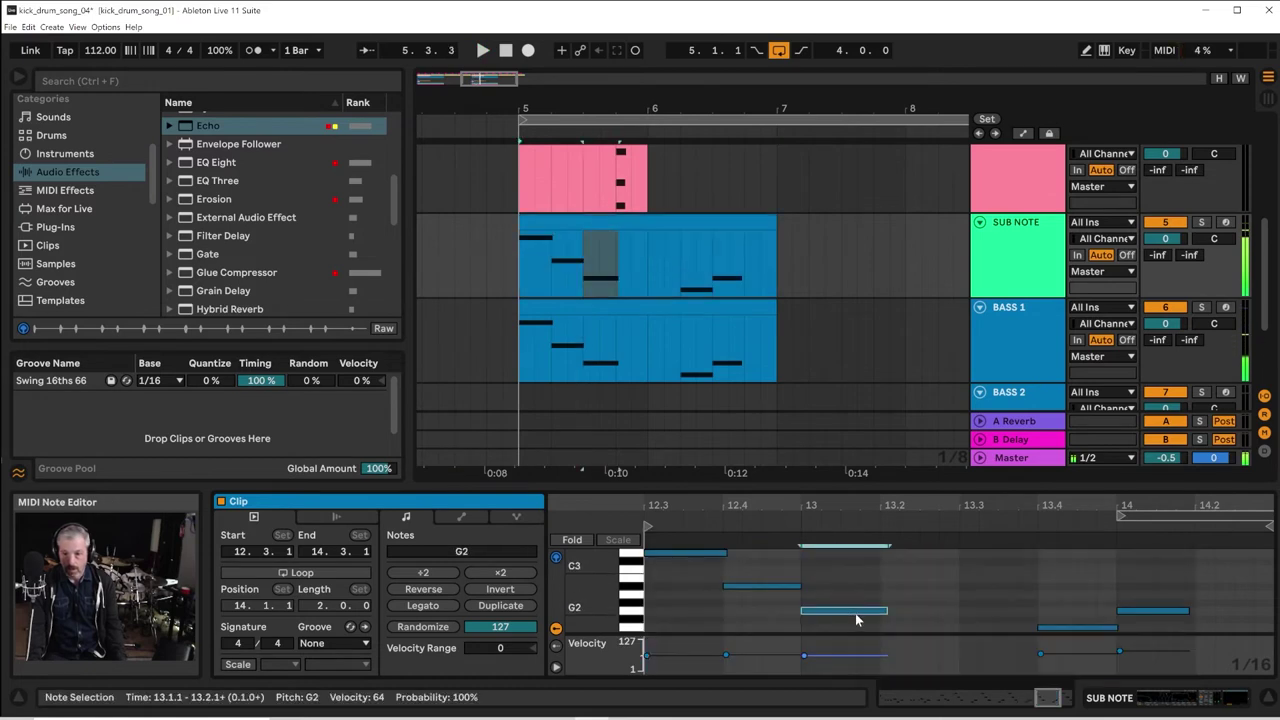
key(Up)
key(Up)
key(Up)
key(Up)
key(Up)
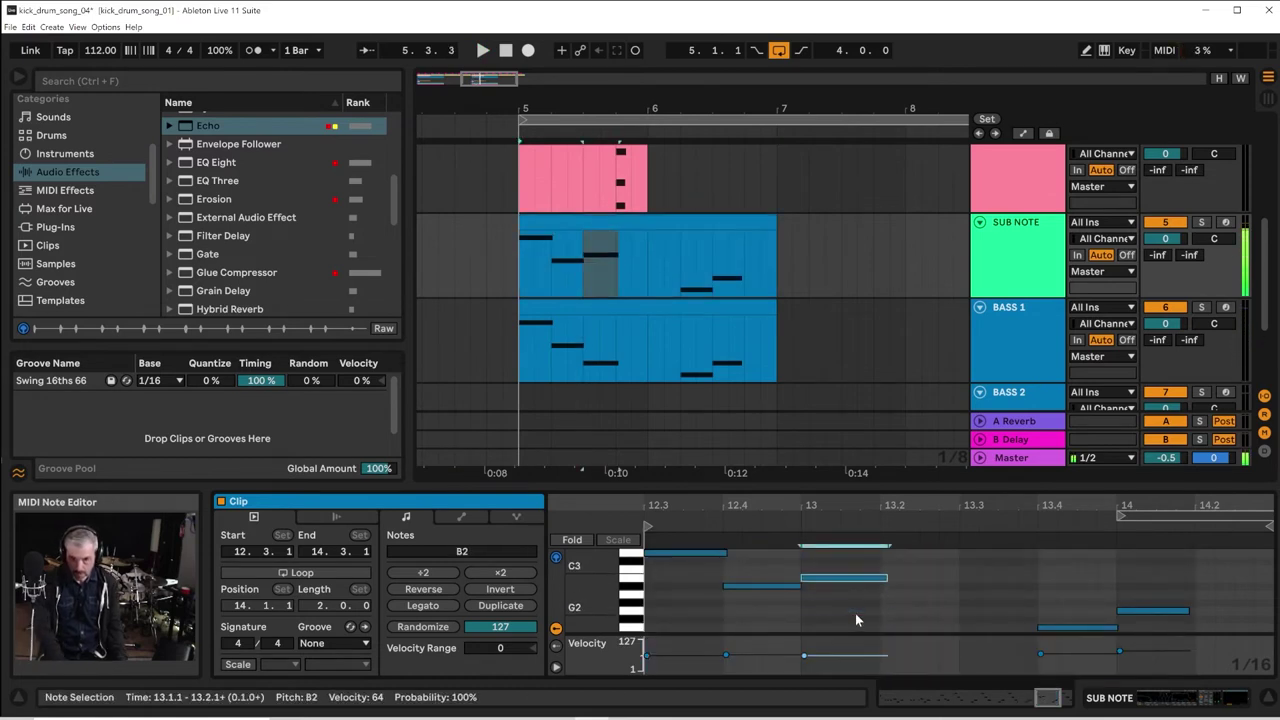
Raise the note at 5.3 in the BASS 1 clip to C3 and play back the result
click(597, 306)
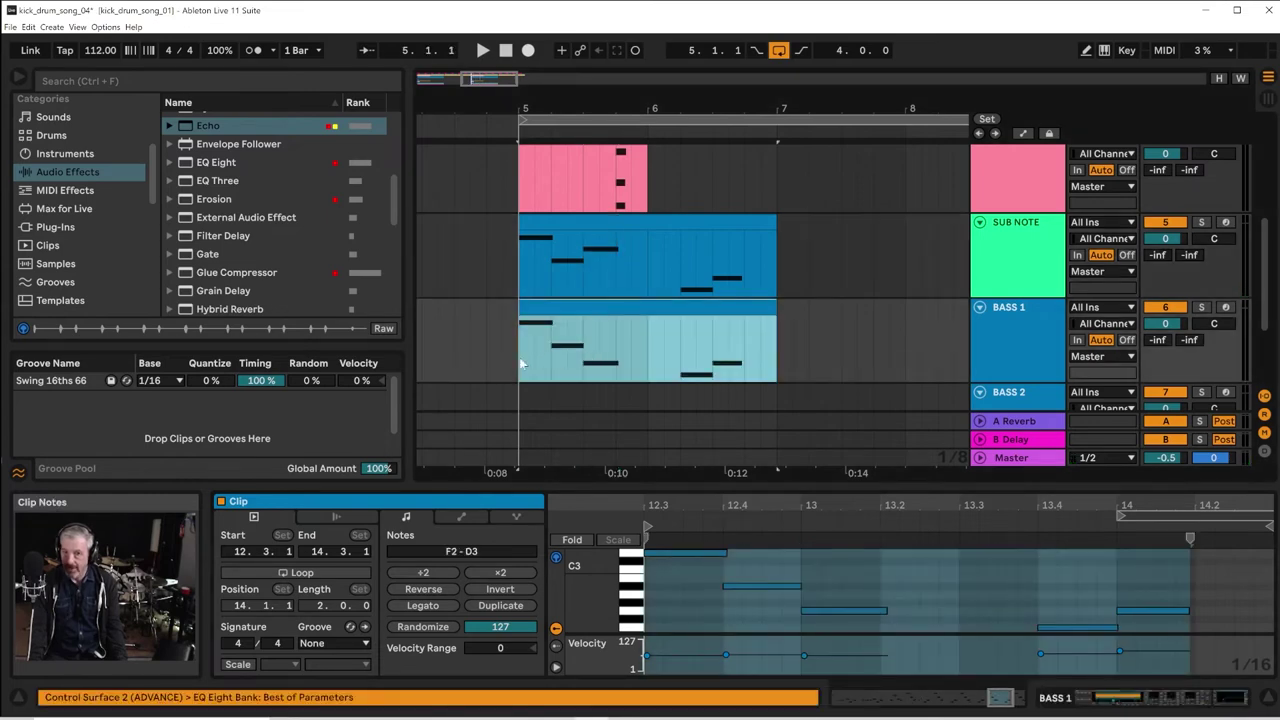
click(519, 357)
click(593, 357)
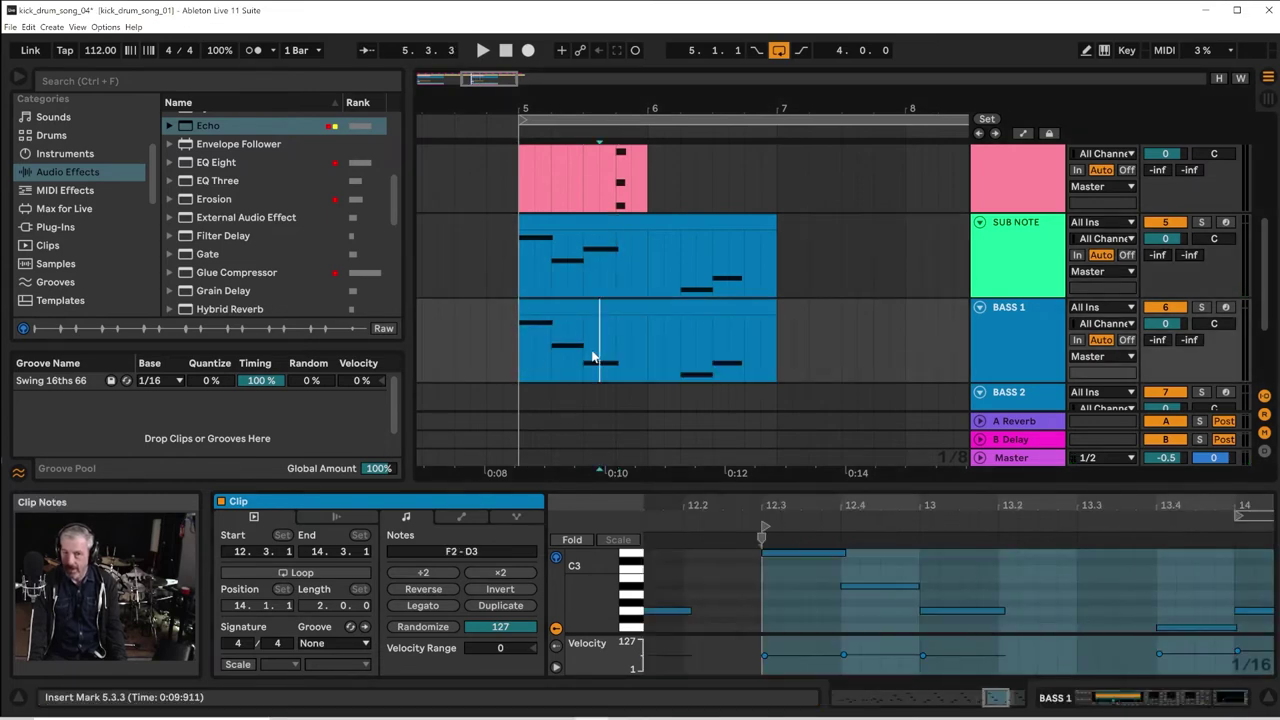
click(960, 610)
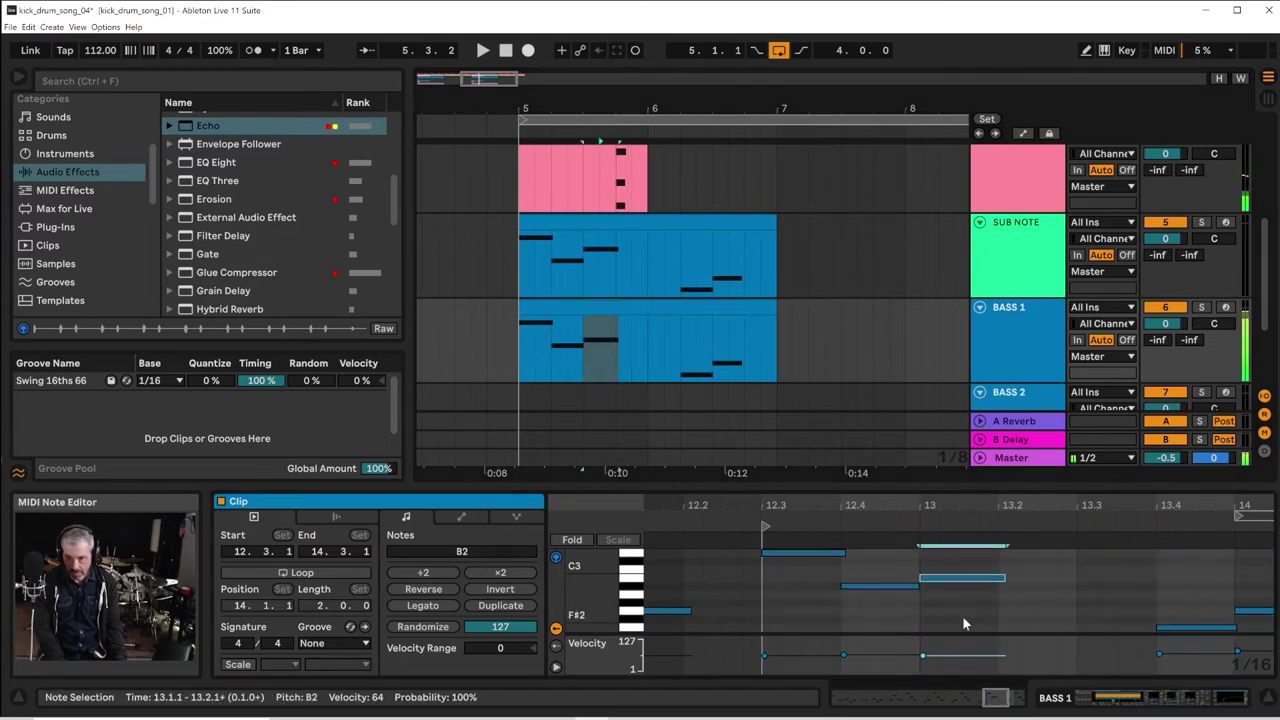
key(Up)
key(Up)
key(Up)
key(Up)
key(Up)
key(space)
key(space)
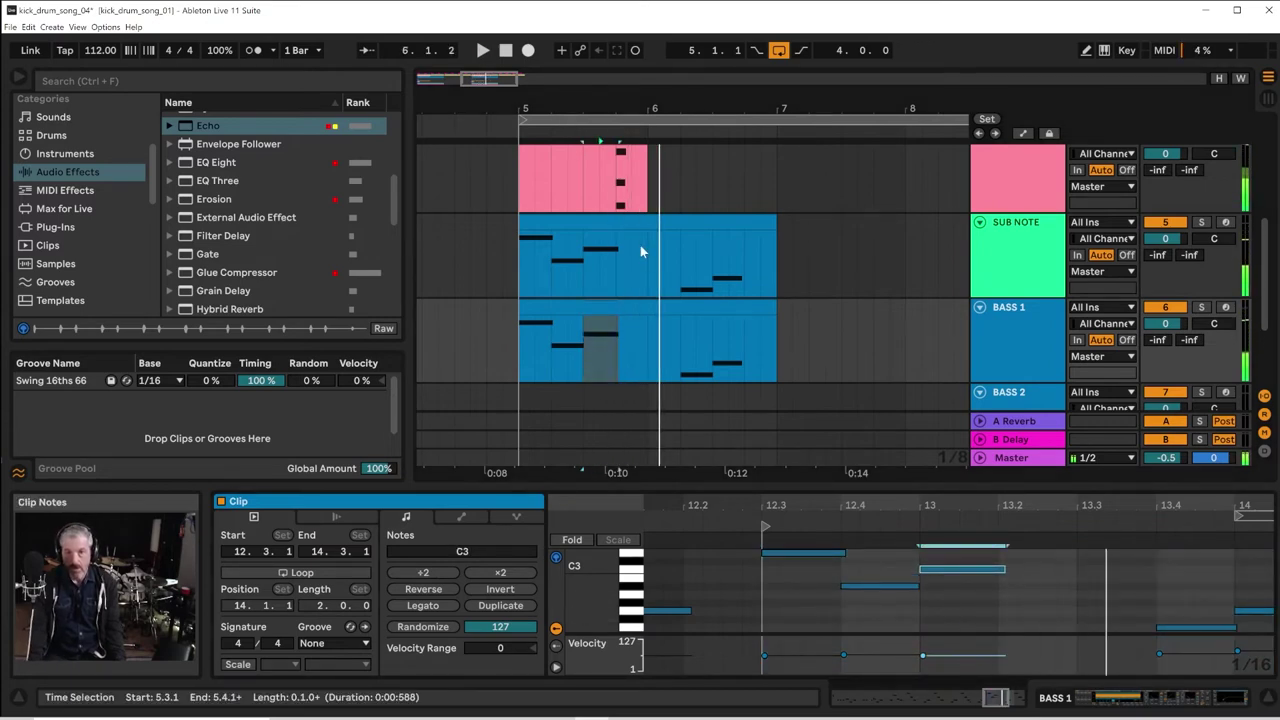
Play back the arrangement from the start of the bar 5 clip on the SYNTH 1 track
scroll(625, 239, up, 2)
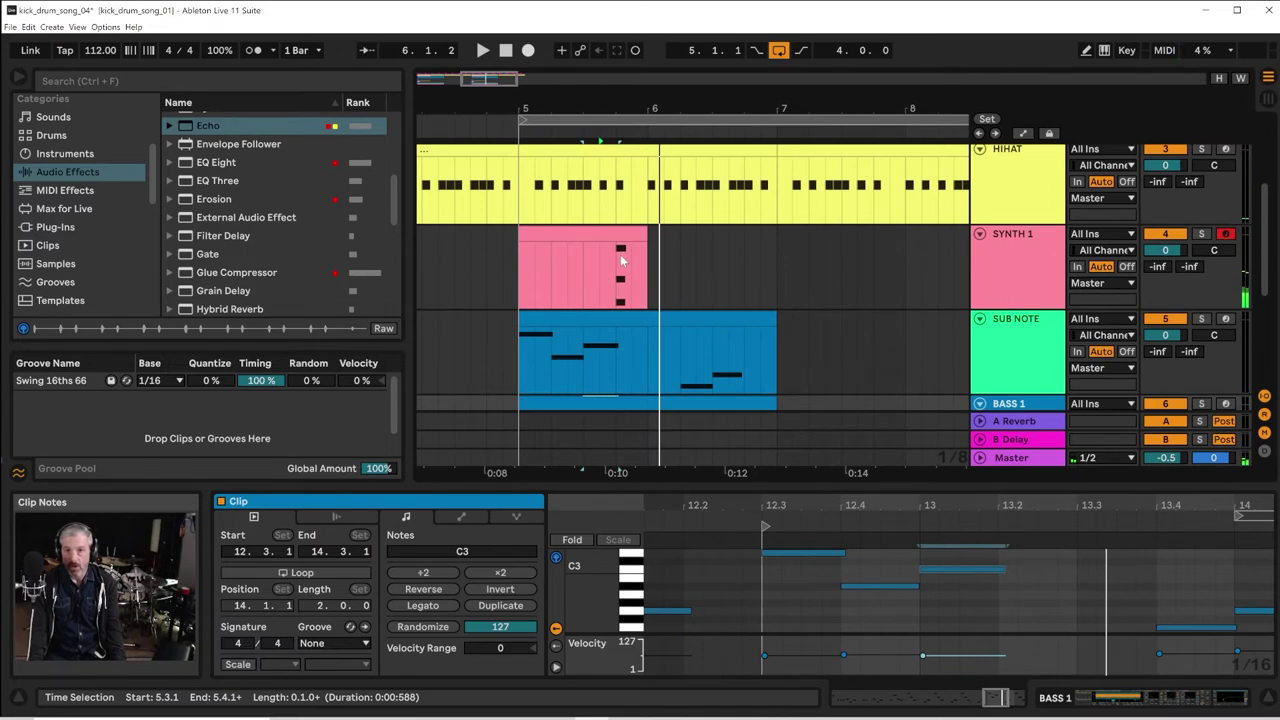
click(515, 287)
key(space)
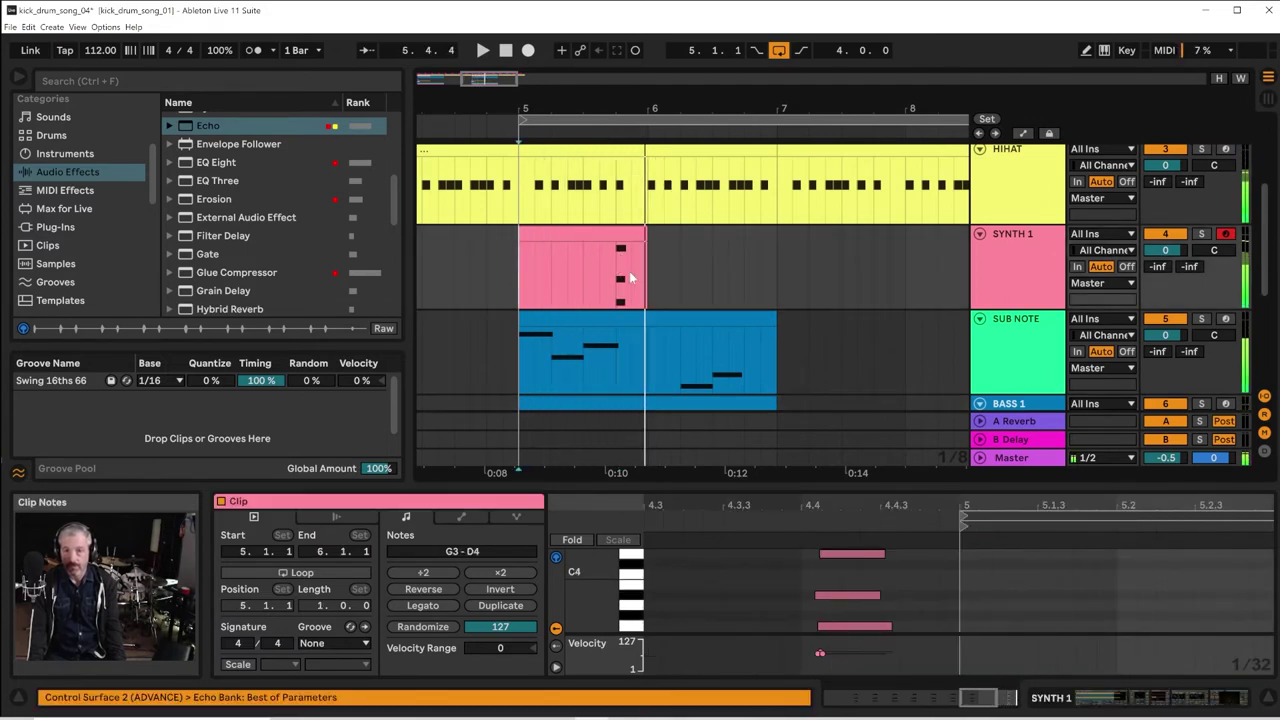
key(space)
Audition the chord notes at 5.4 in the SYNTH 1 clip and lower the top one to C4
click(1122, 560)
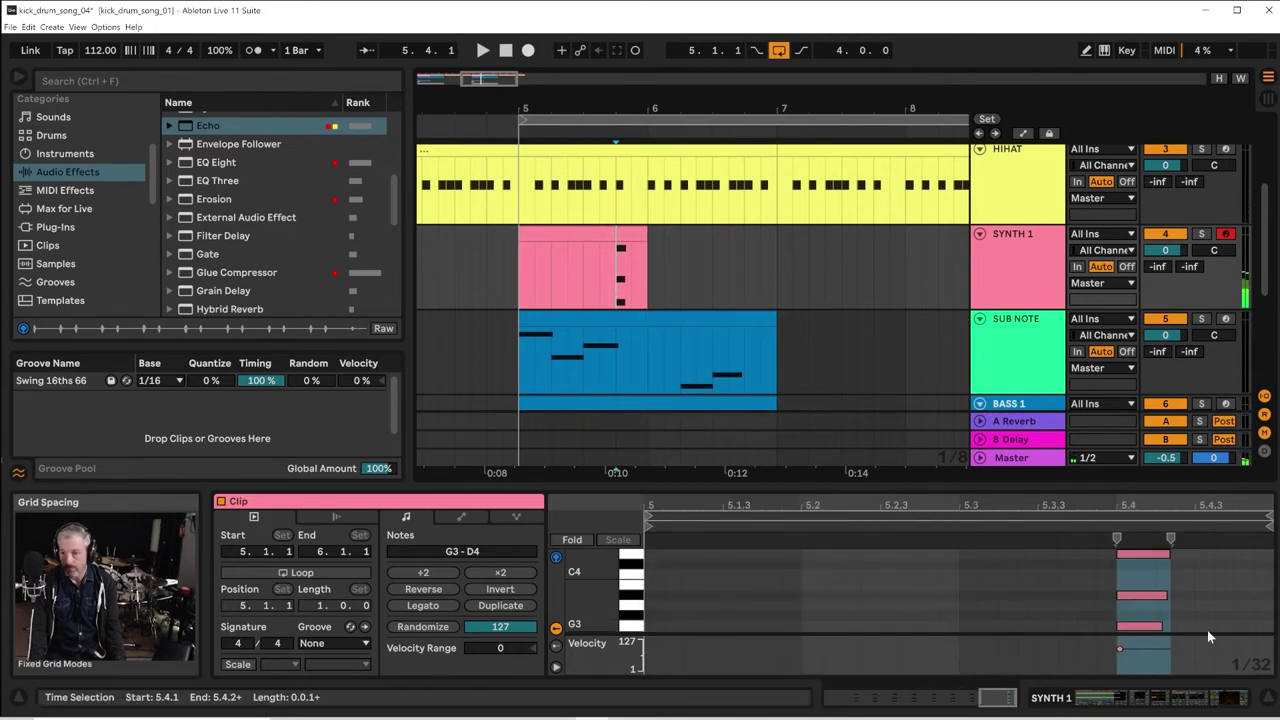
click(1138, 628)
click(1139, 596)
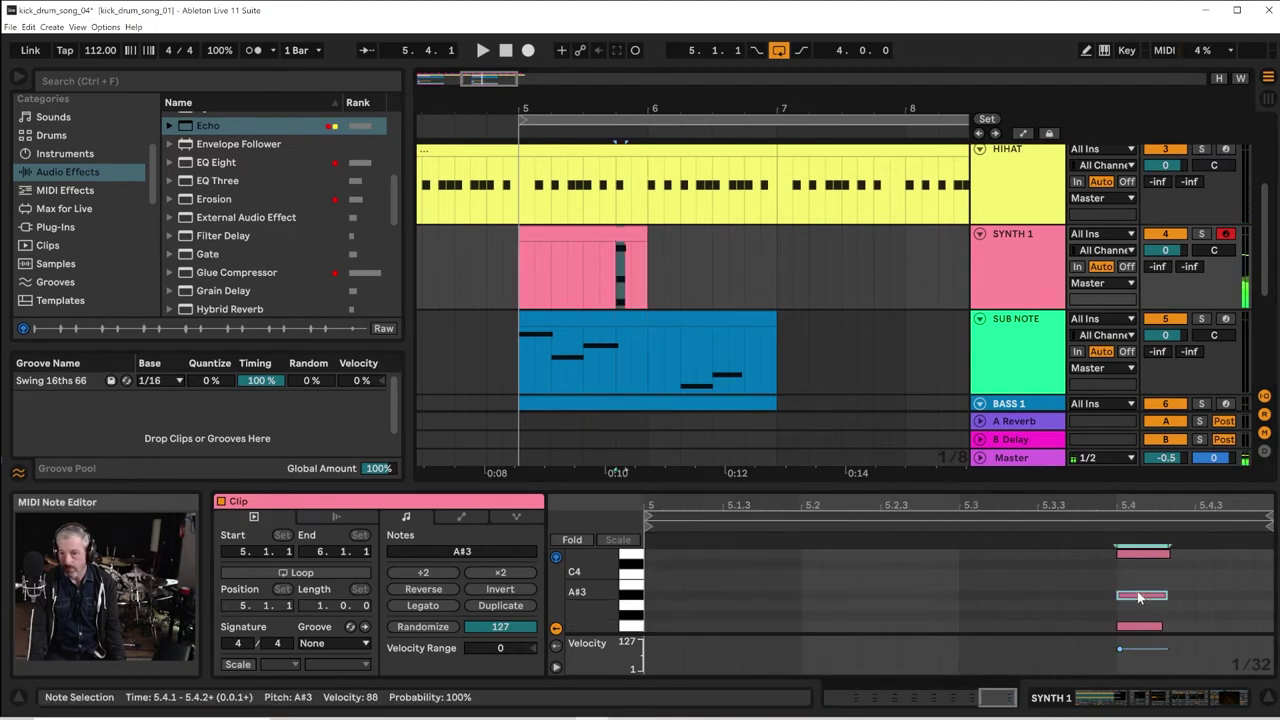
click(1140, 554)
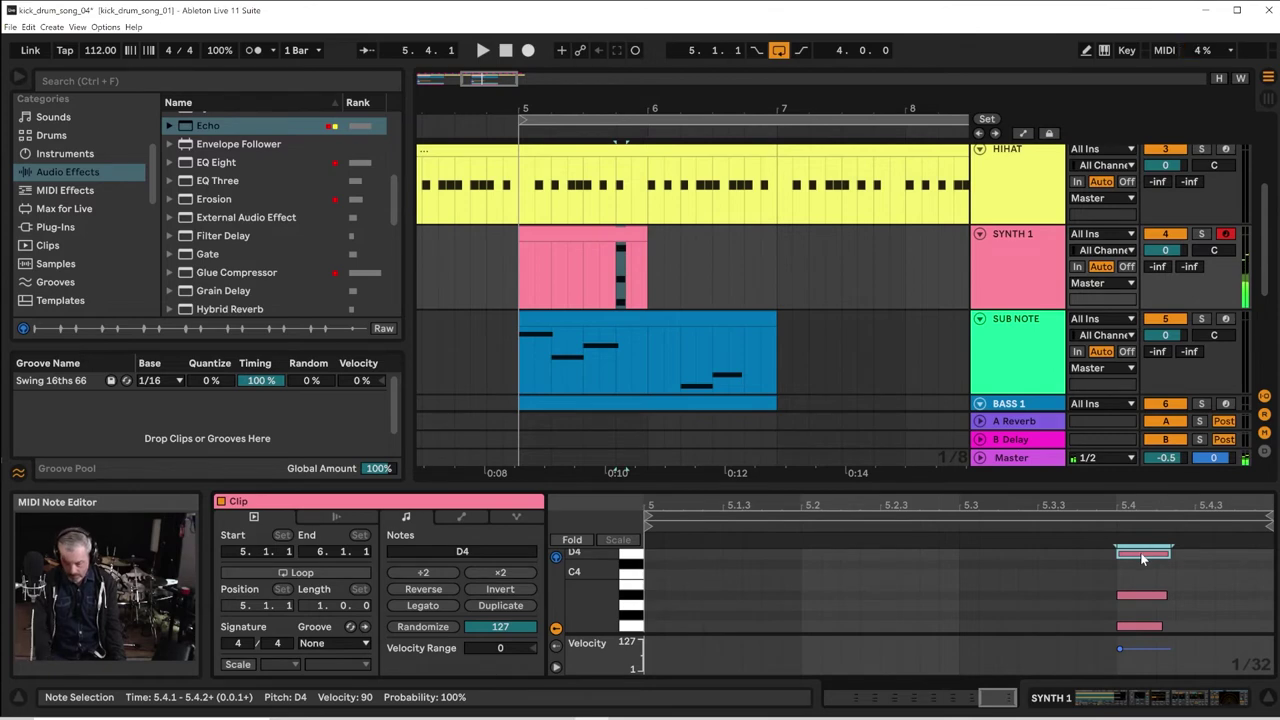
key(Down)
key(Down)
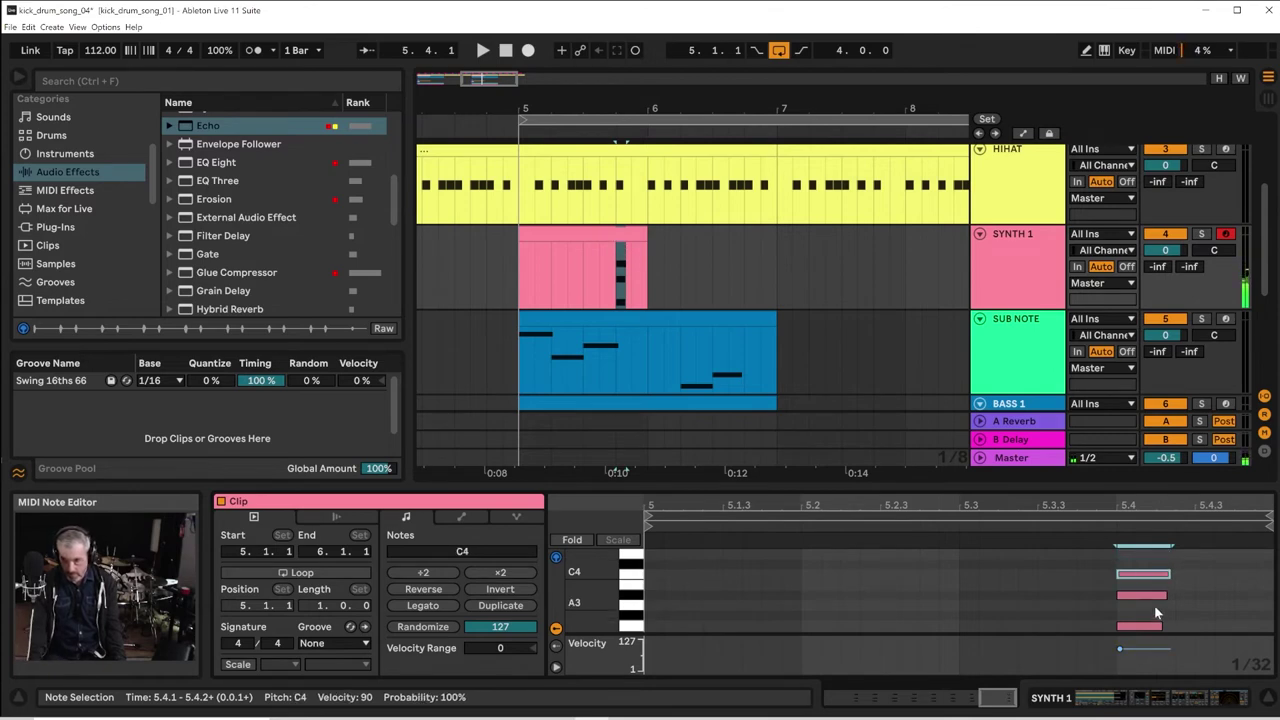
Raise the A#3 note of the SYNTH 1 chord to D#4 and play back the section
click(1153, 595)
key(Up)
key(Up)
key(Up)
key(Up)
key(Up)
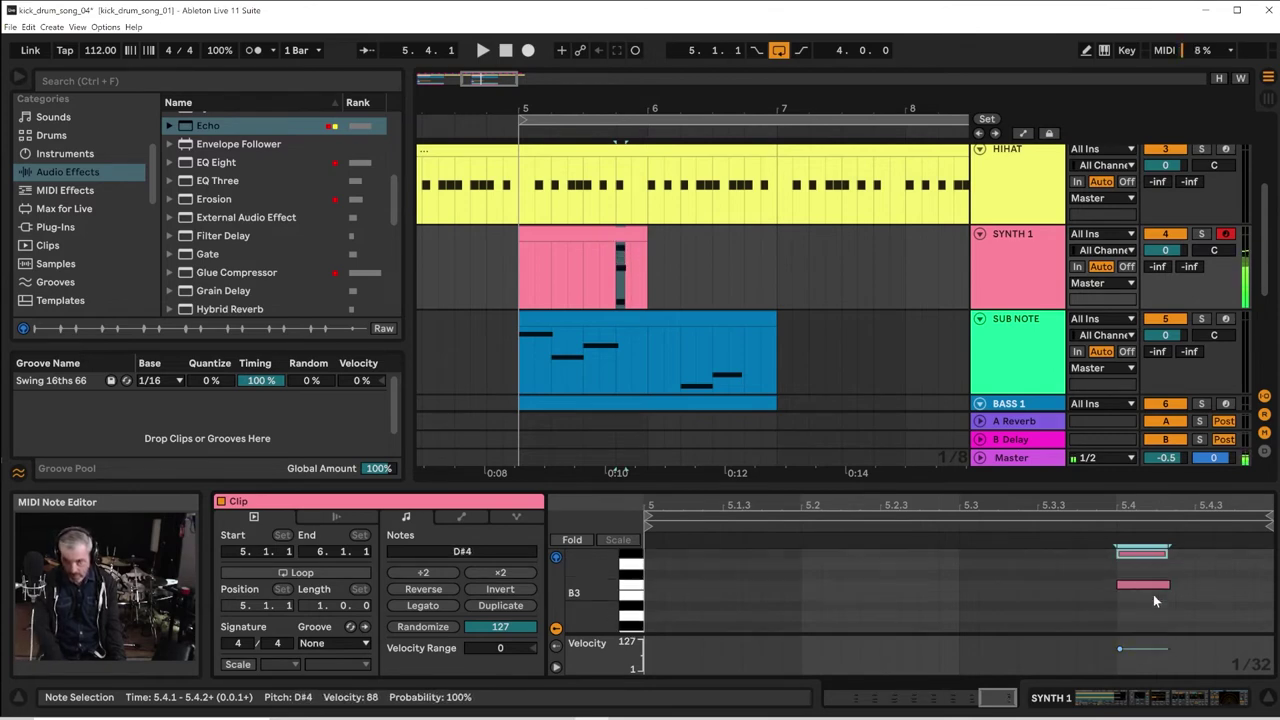
key(space)
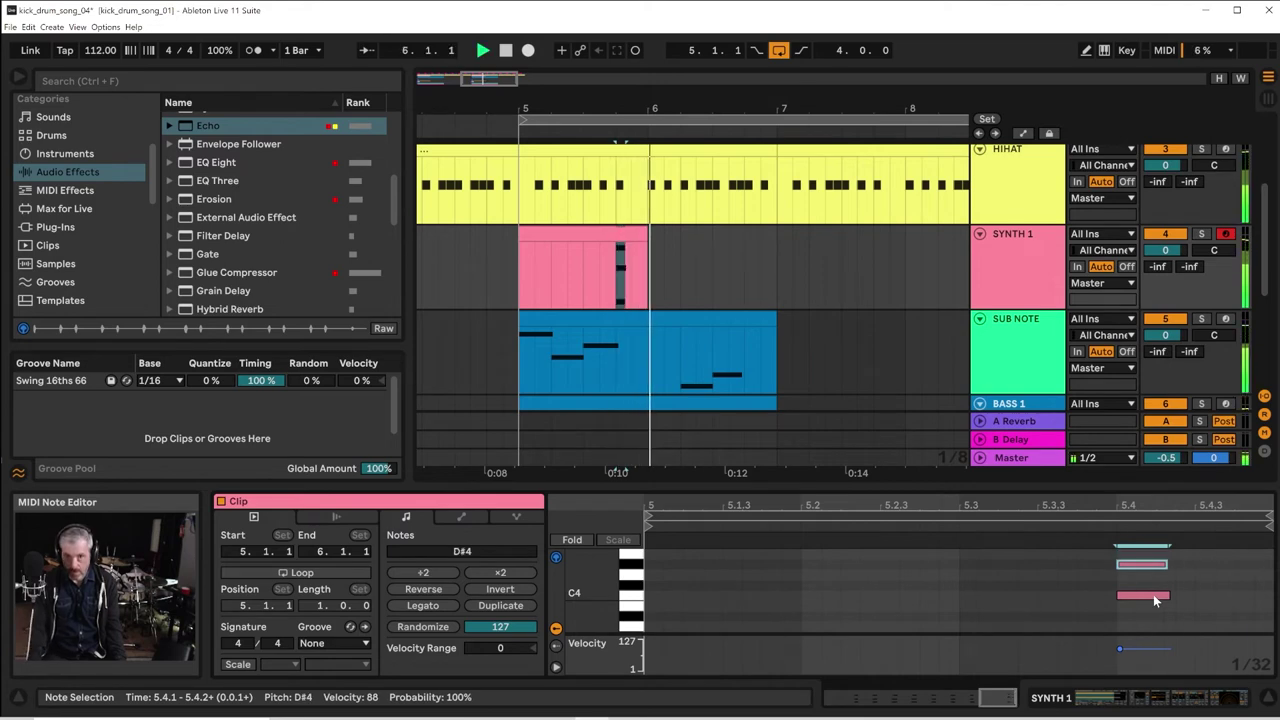
key(space)
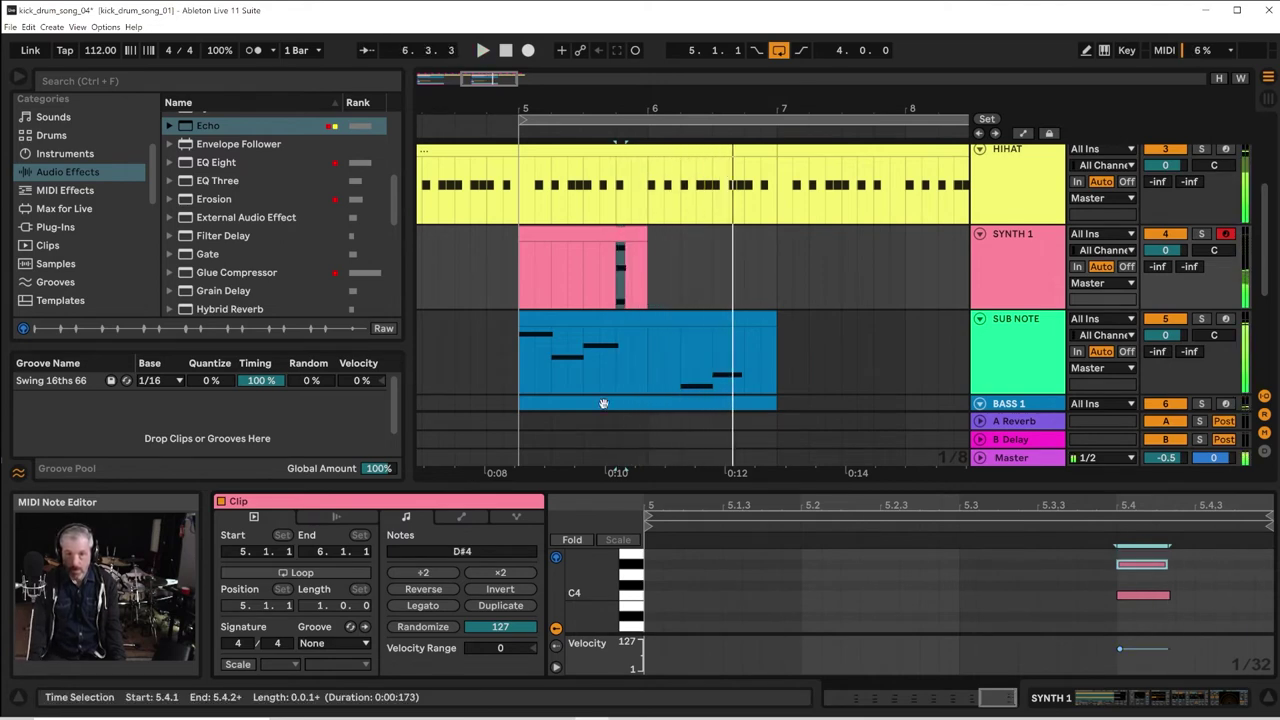
Listen to the section again from just before bar 5
click(508, 381)
key(space)
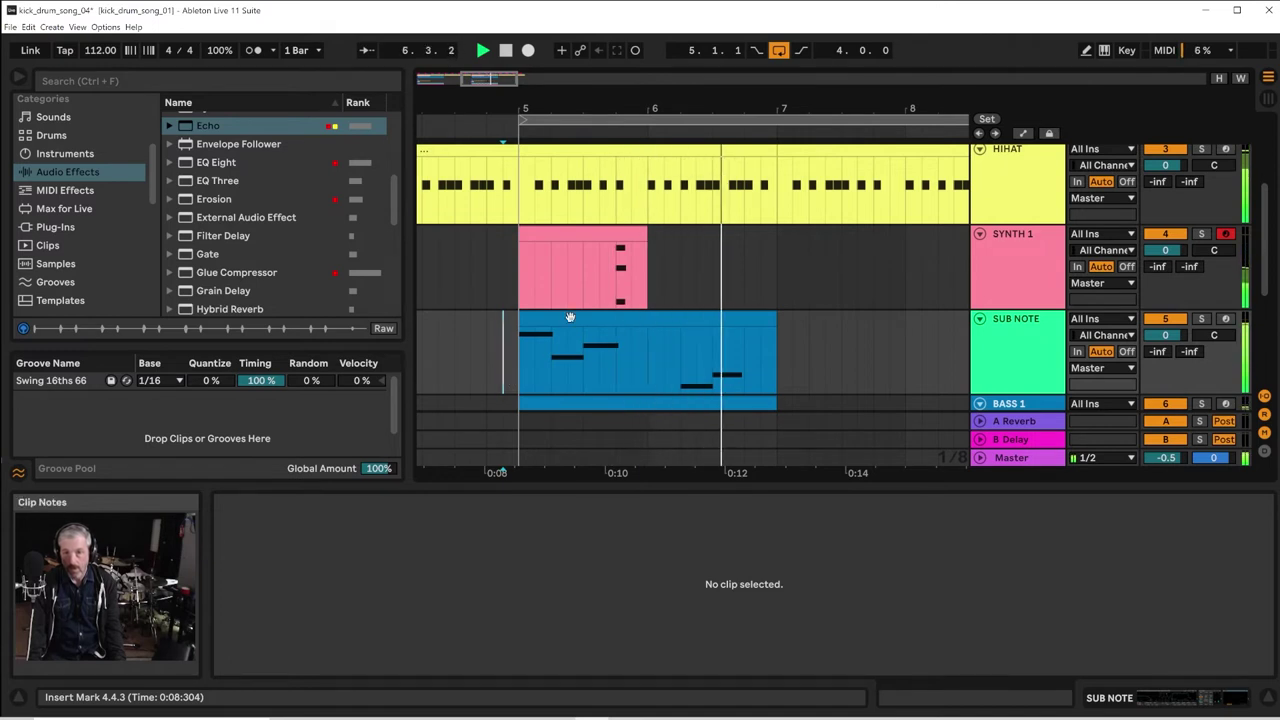
key(space)
key(space)
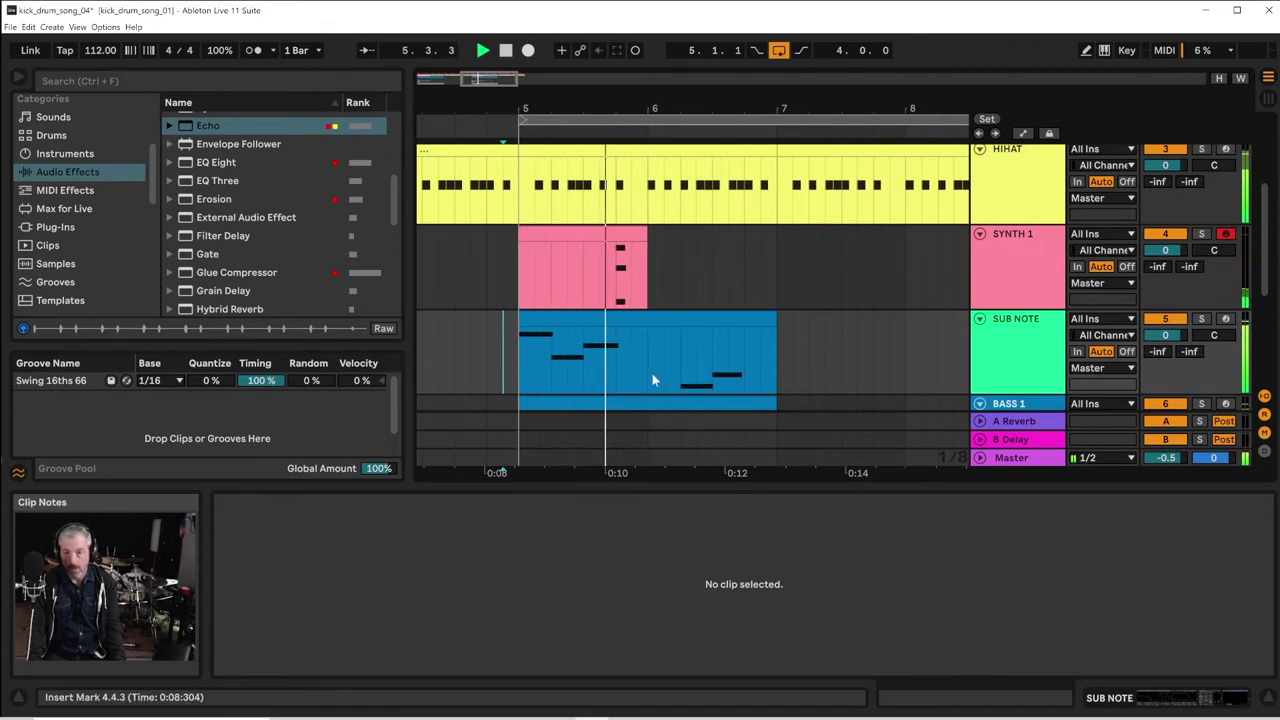
key(space)
Enlarge the note editor for the SYNTH 1 clip, audition its three chord notes and play back the section
click(619, 298)
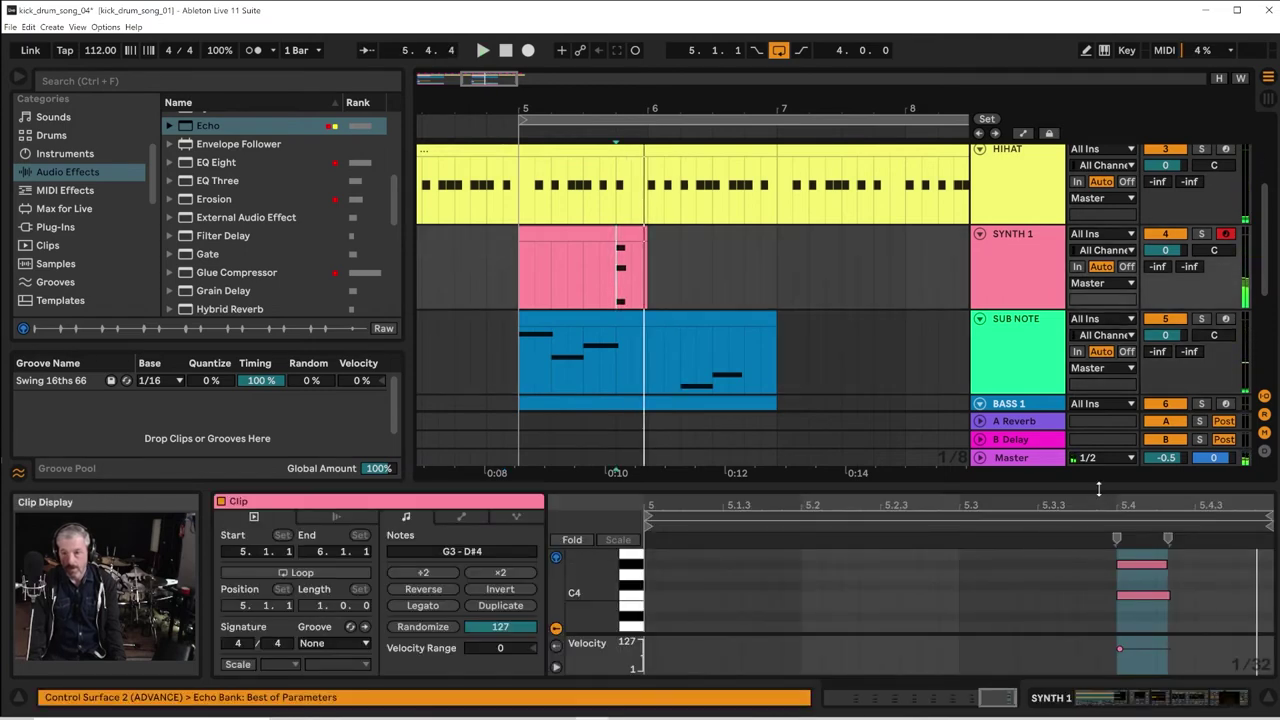
drag(1098, 488, 1098, 272)
click(1146, 349)
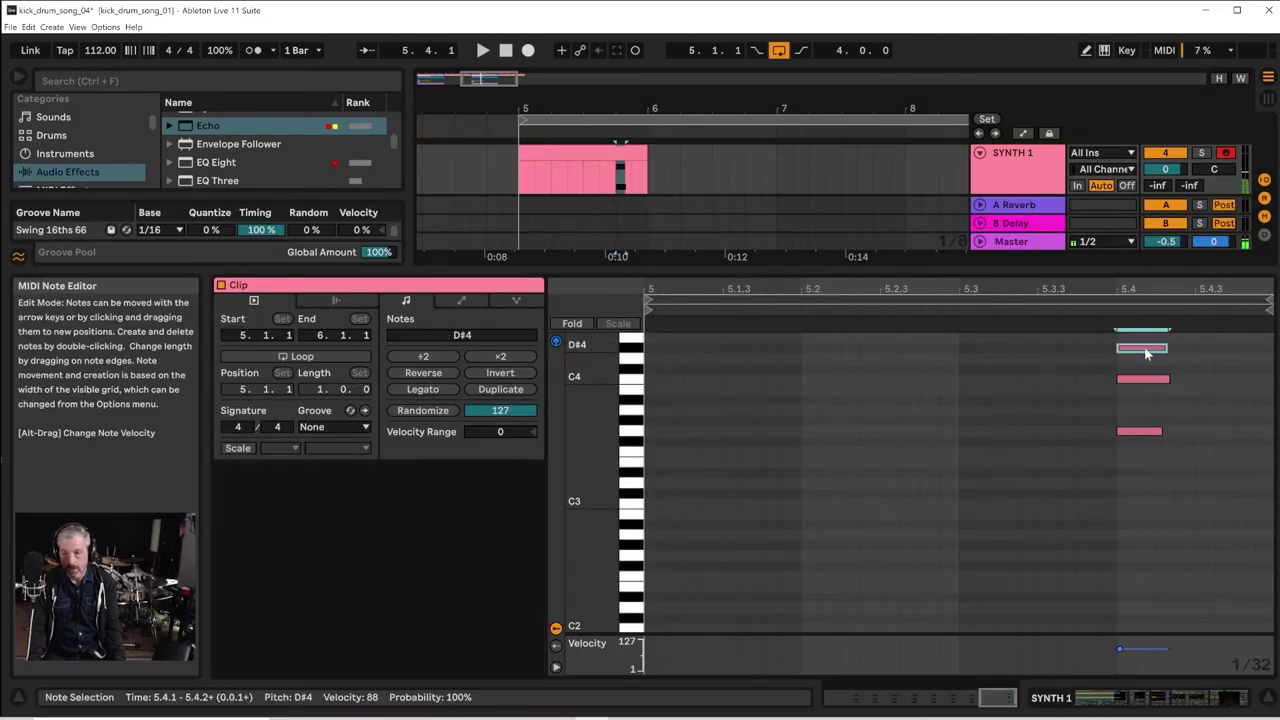
click(1142, 380)
click(1132, 434)
key(space)
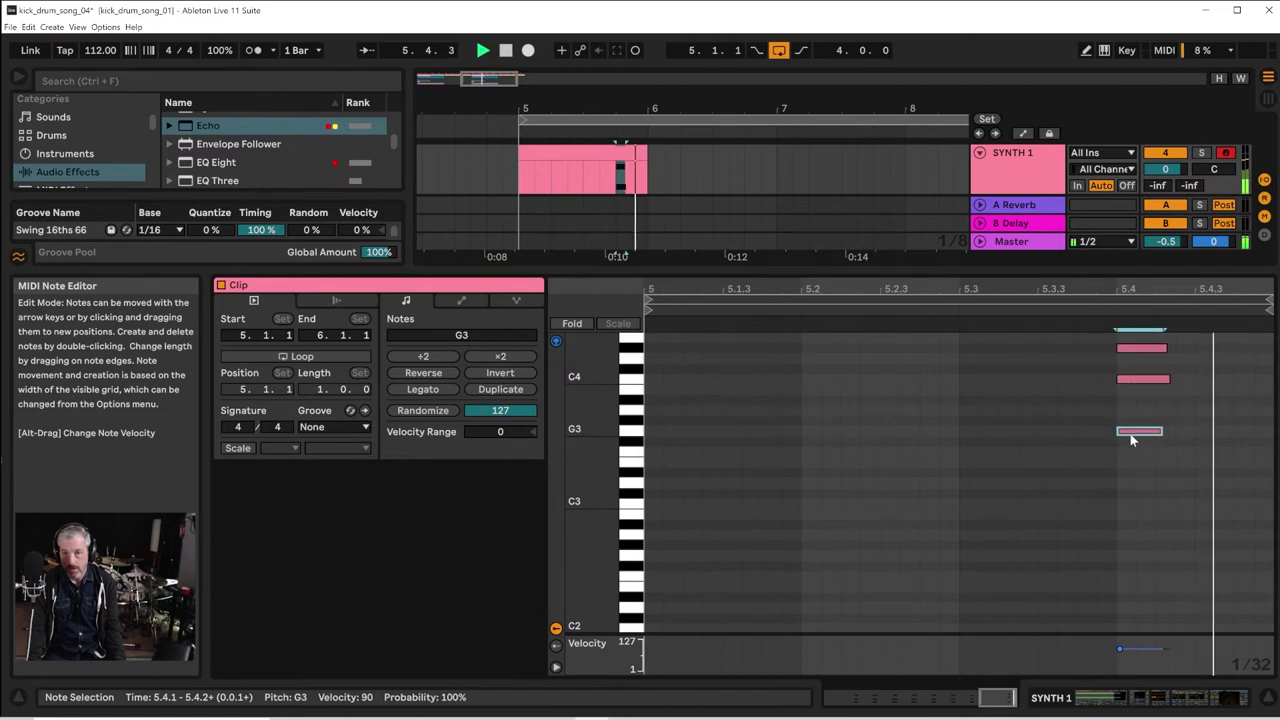
Raise the top note of the SYNTH 1 chord to G4 and play back the result
click(1133, 386)
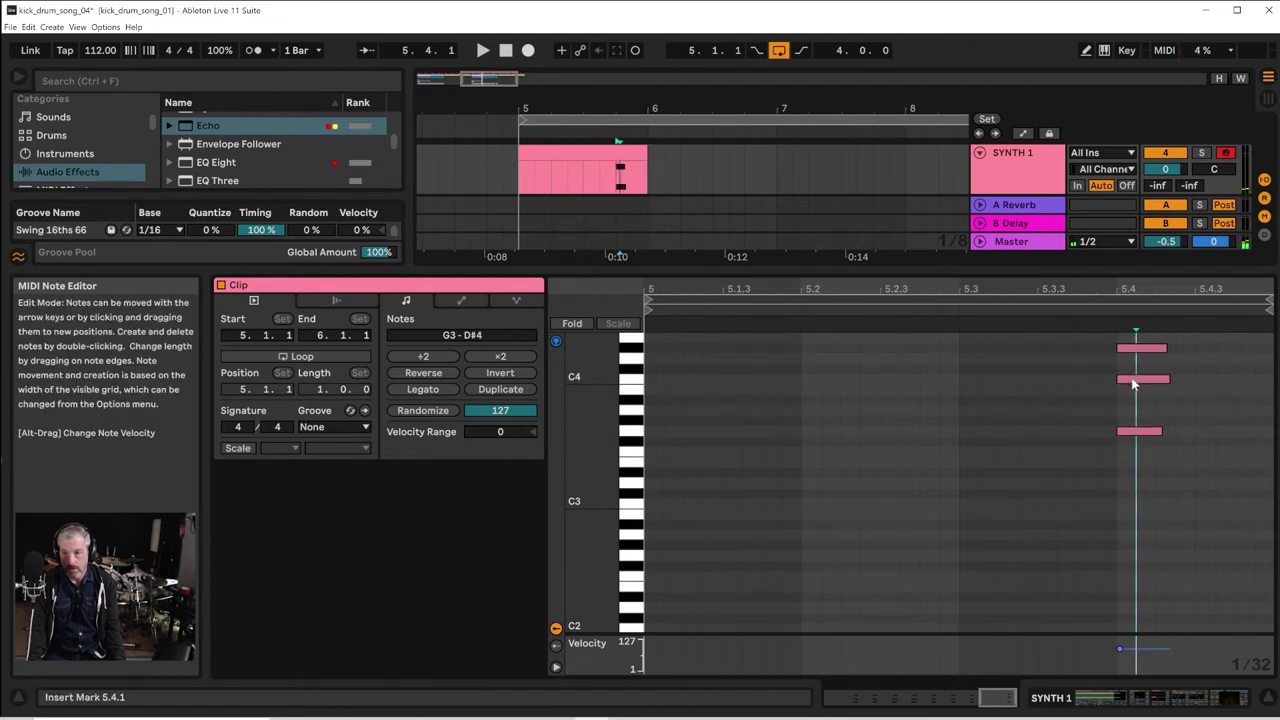
click(1133, 381)
click(1135, 350)
key(Up)
key(Up)
key(Up)
key(Up)
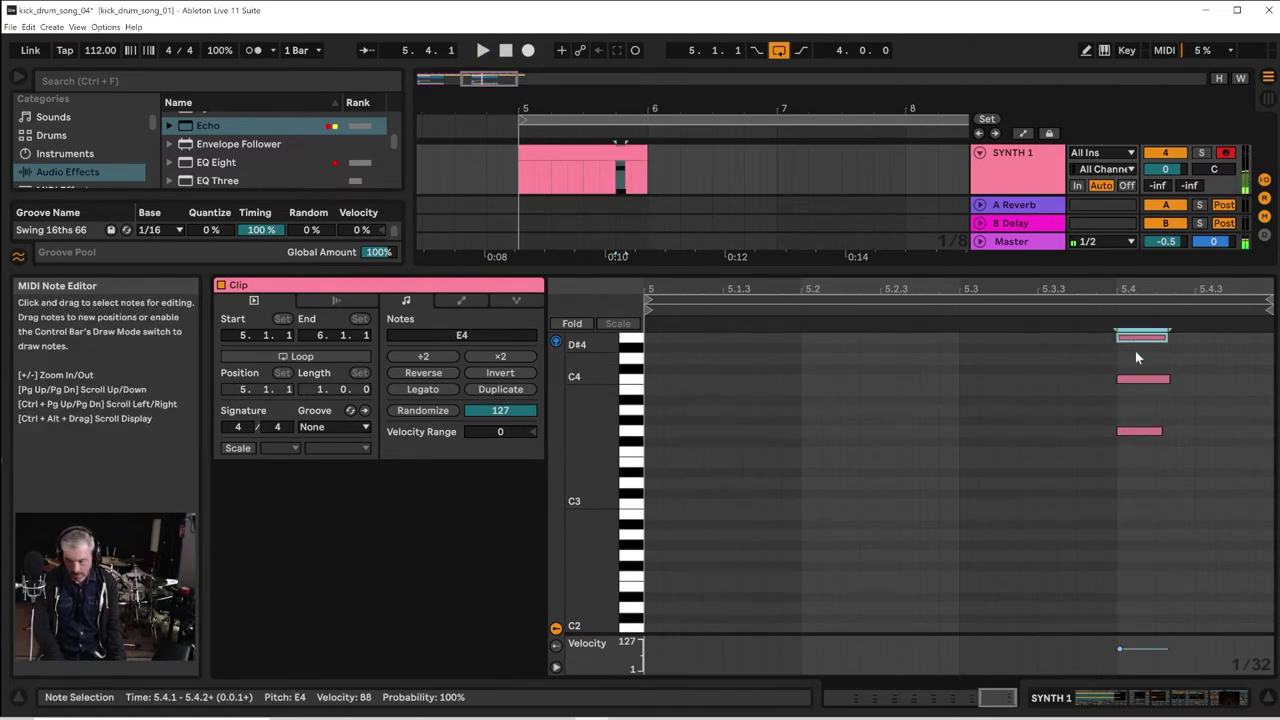
key(space)
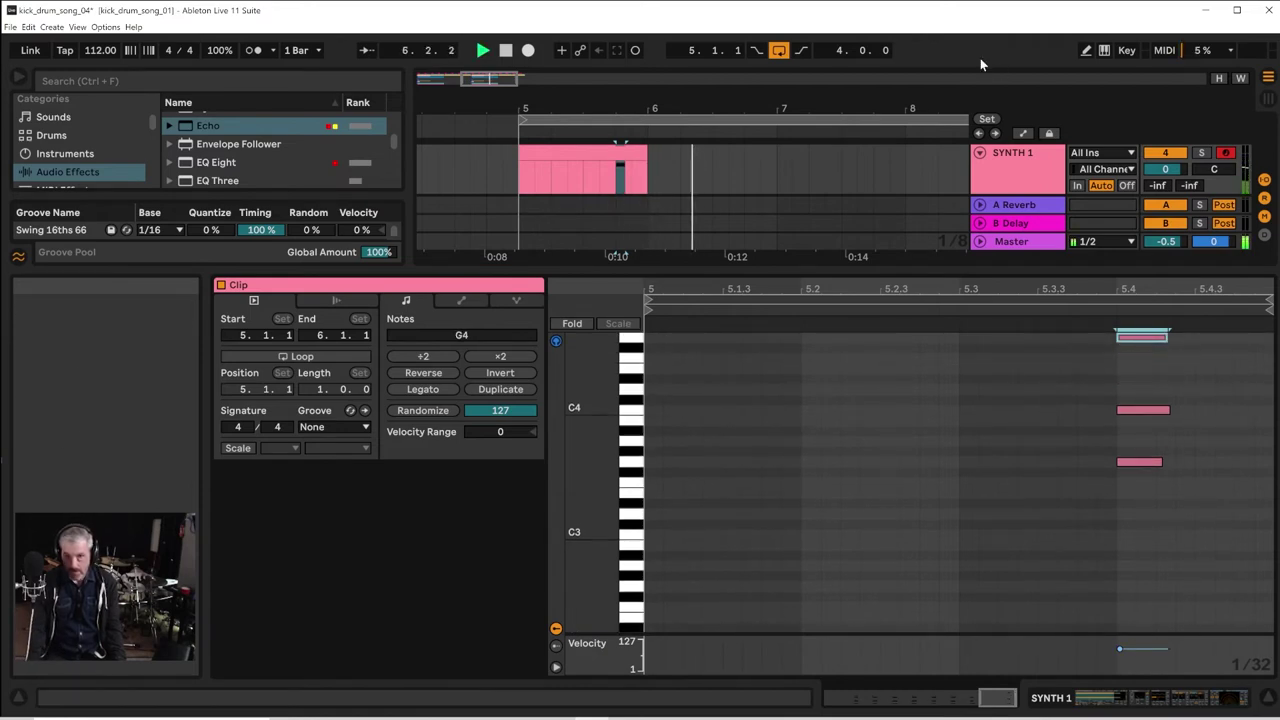
Open bar 6 of the SUB NOTE and BASS 1 clips together in an enlarged note editor and play it back
drag(657, 277, 666, 526)
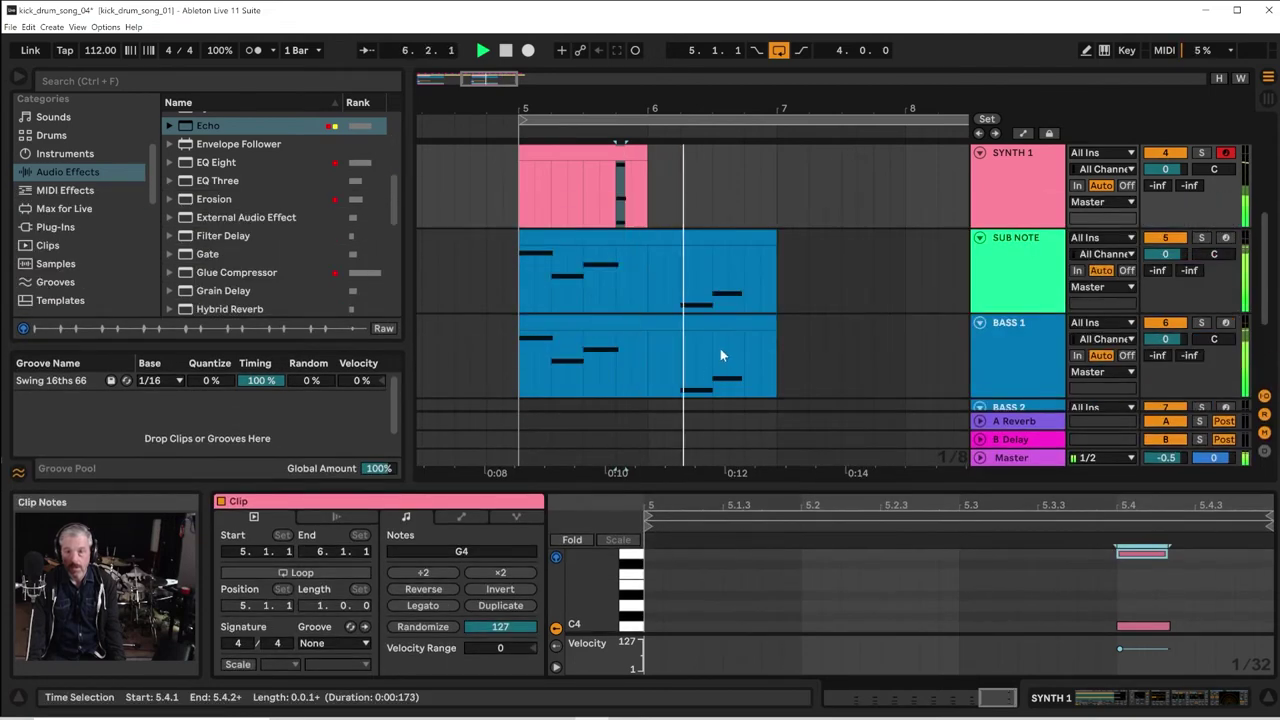
click(519, 342)
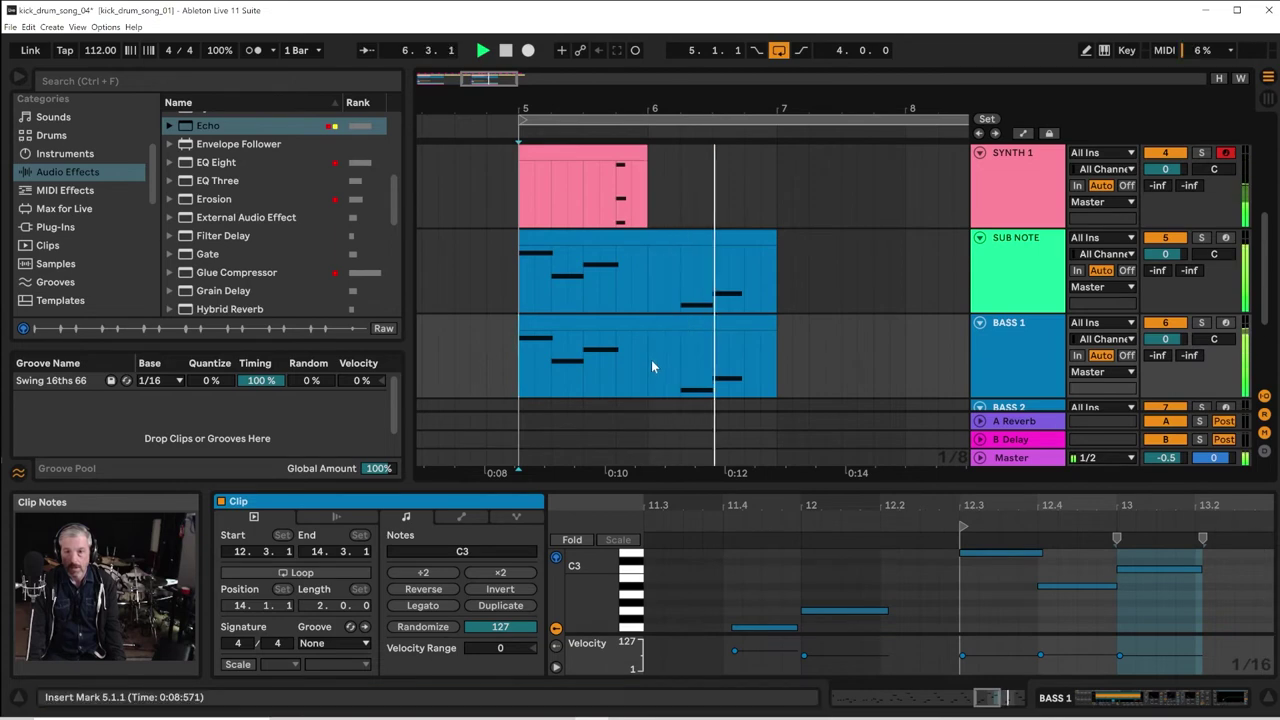
key(space)
drag(644, 361, 774, 270)
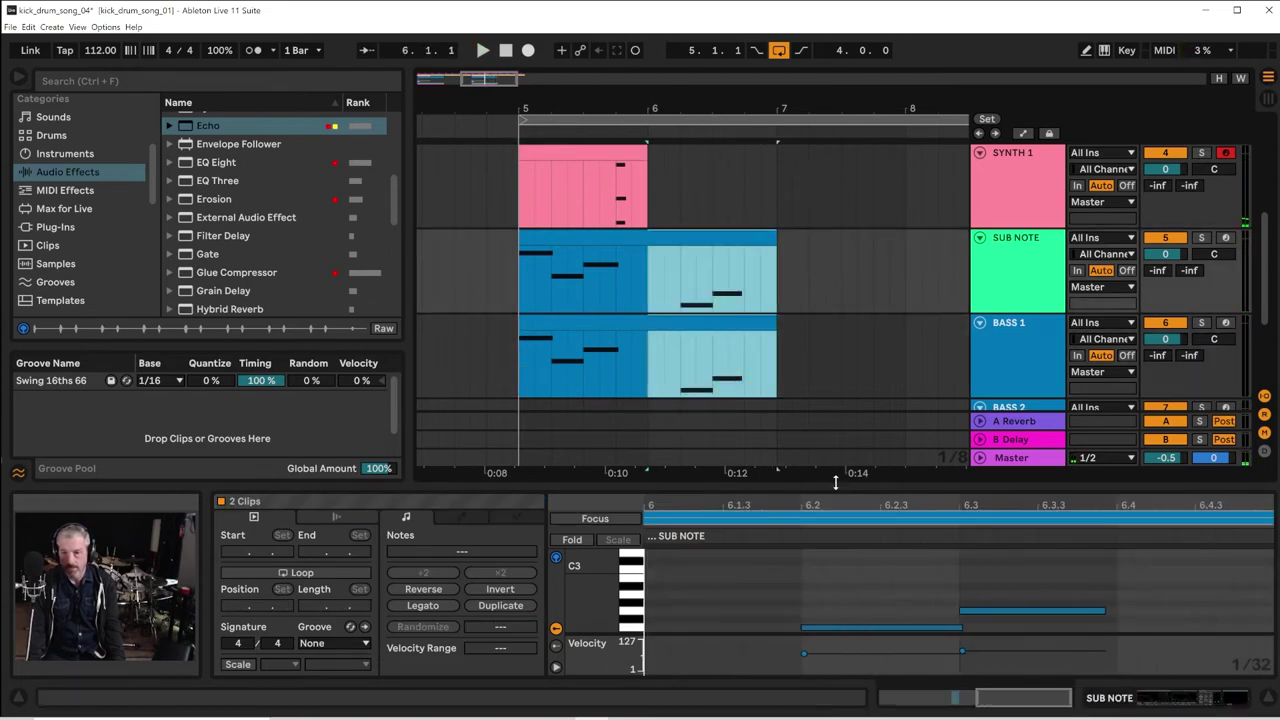
drag(835, 483, 840, 284)
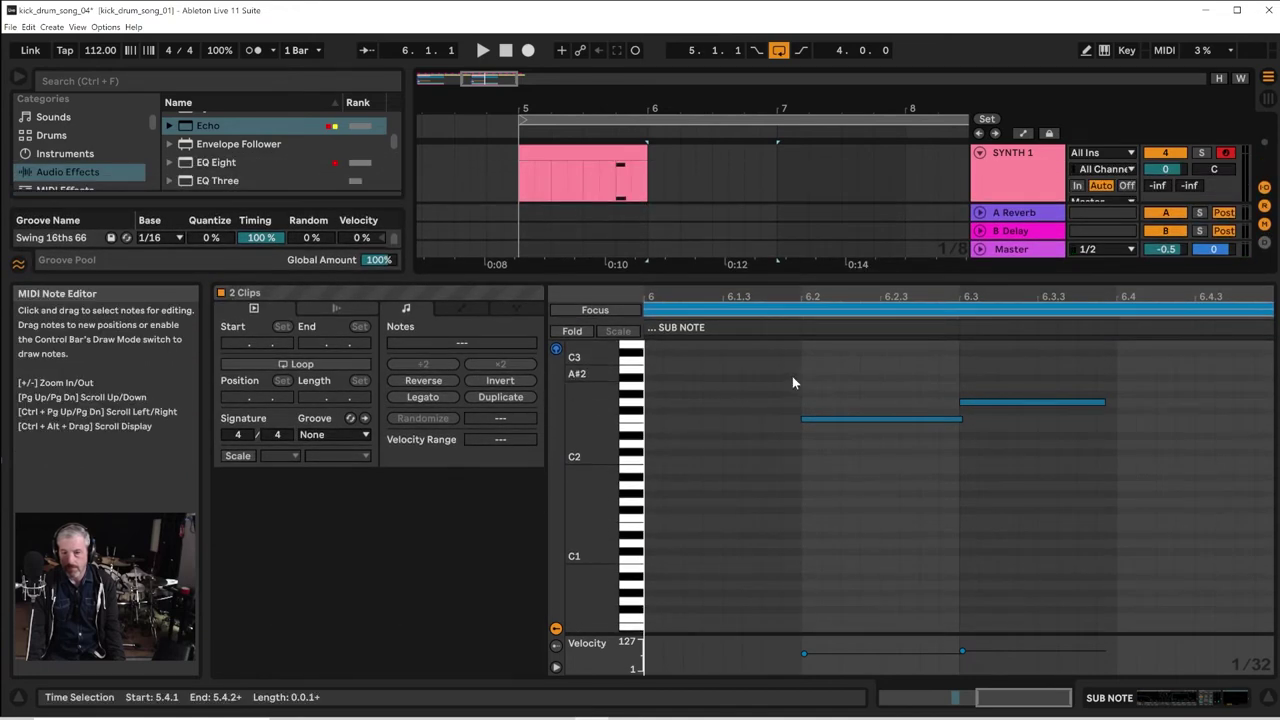
key(space)
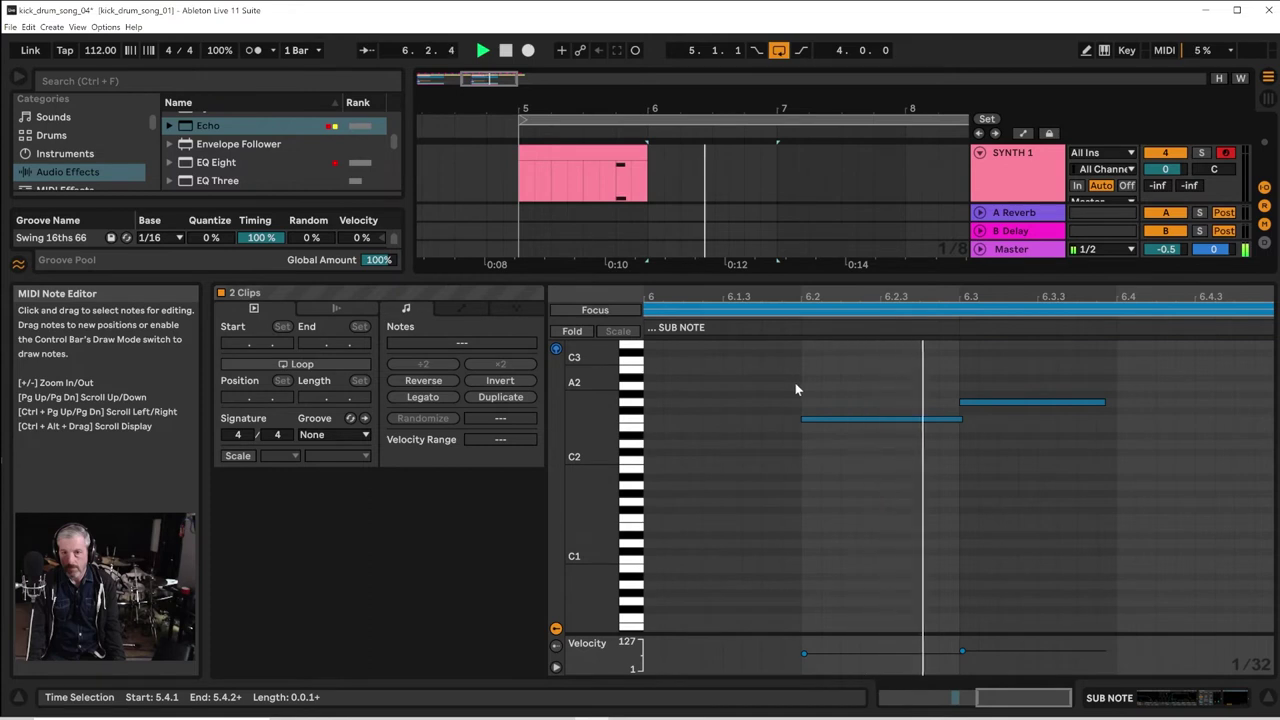
key(space)
Raise the note at 6.2 to A#2 in both the SUB NOTE and BASS 1 clips
drag(834, 394, 871, 444)
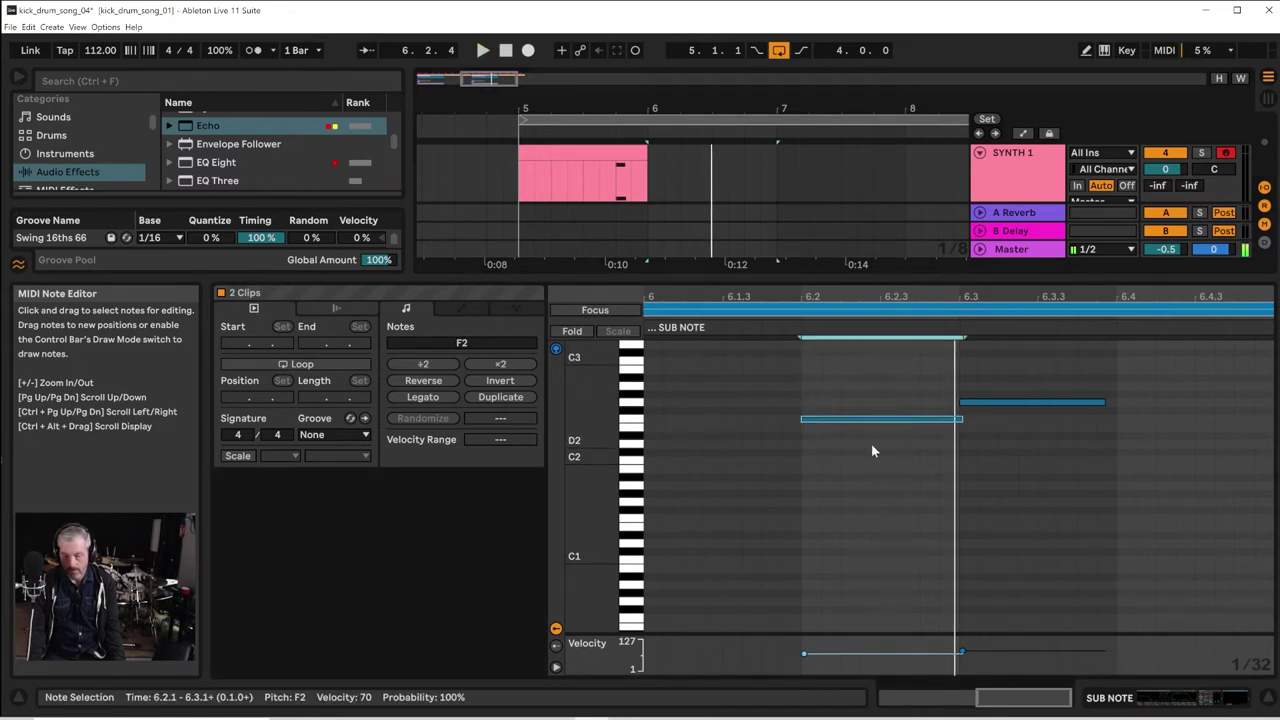
key(Up)
key(Up)
key(Up)
key(Up)
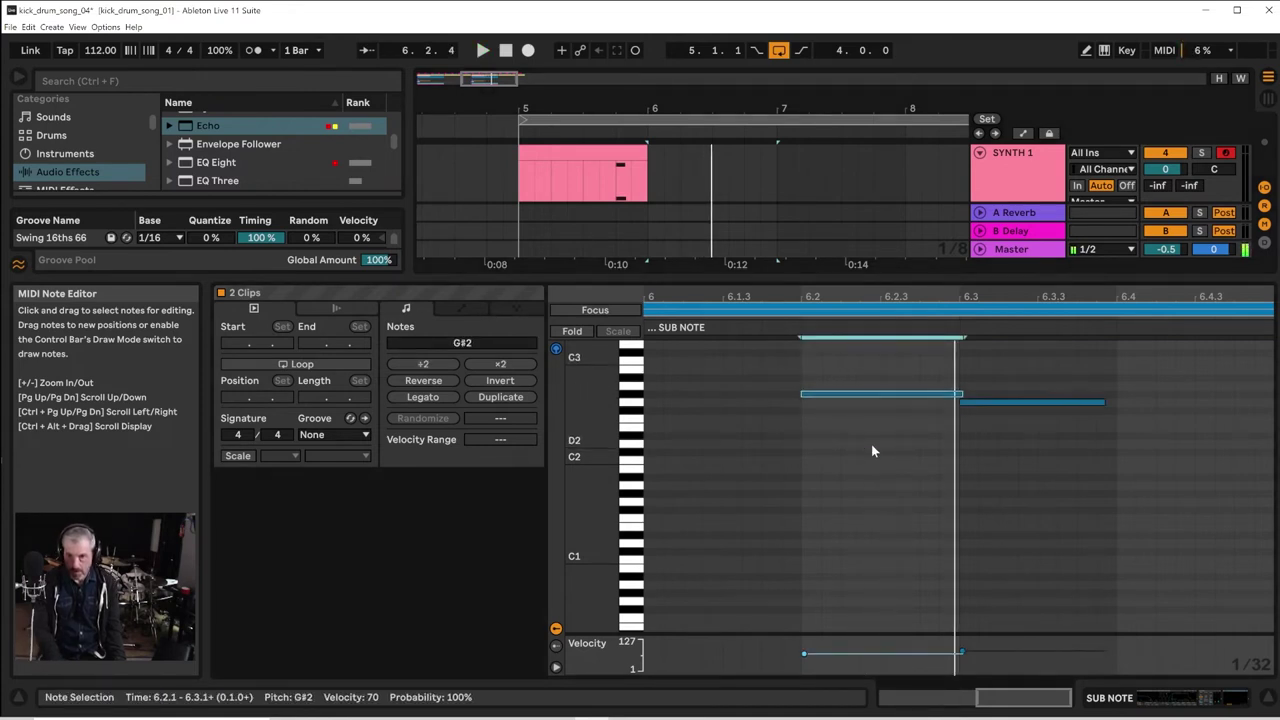
key(Up)
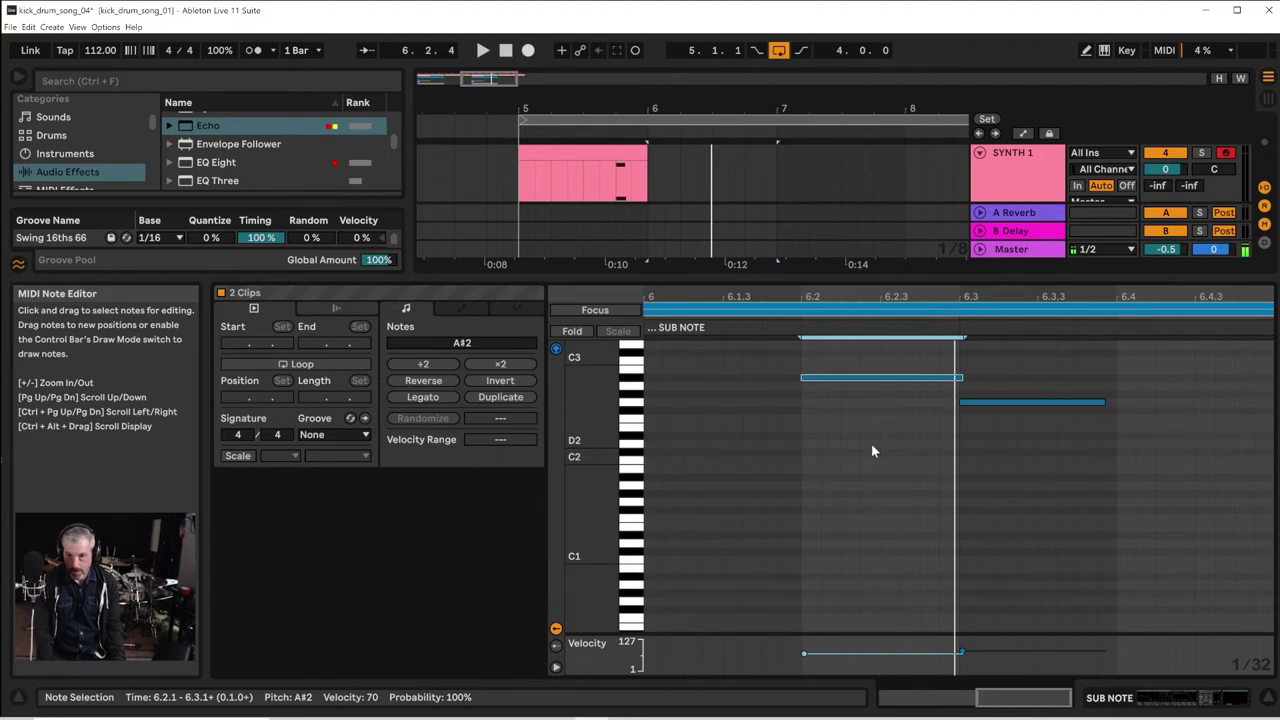
Raise the note at 6.3 to C3 in both the SUB NOTE and BASS 1 clips and start playback
drag(1041, 371, 1093, 412)
key(Up)
key(Up)
key(Up)
key(Up)
key(Up)
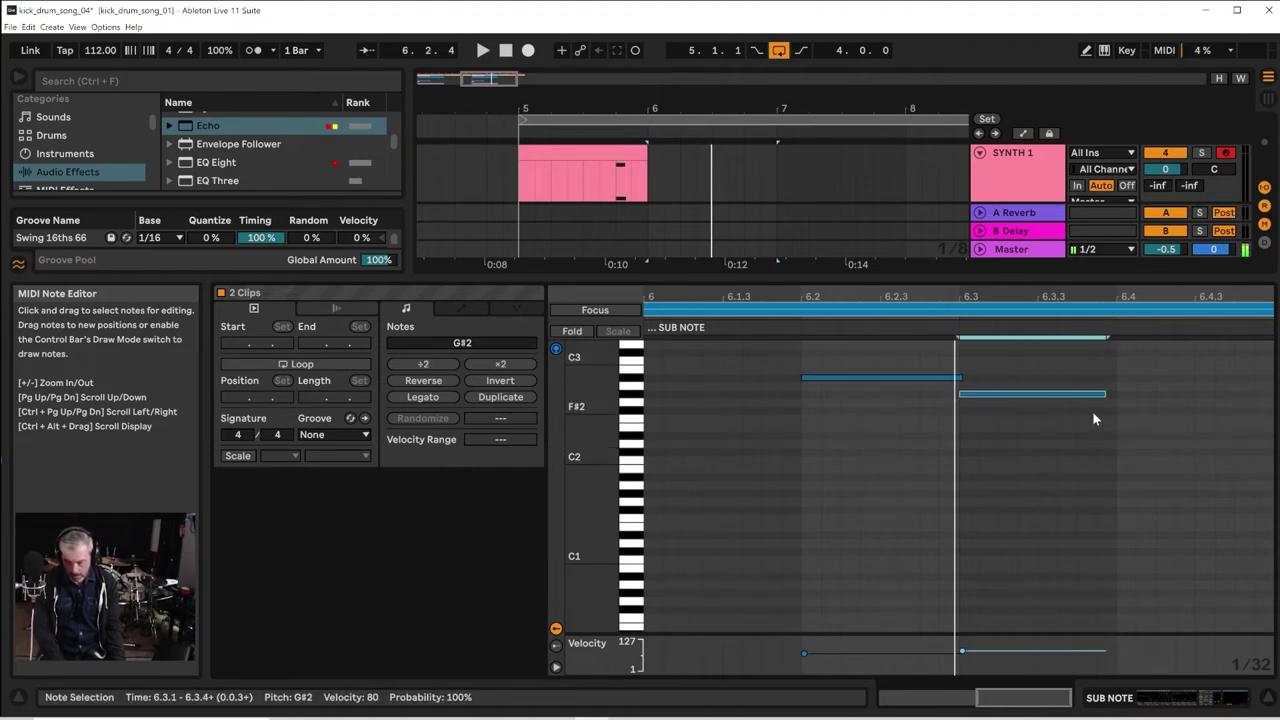
key(space)
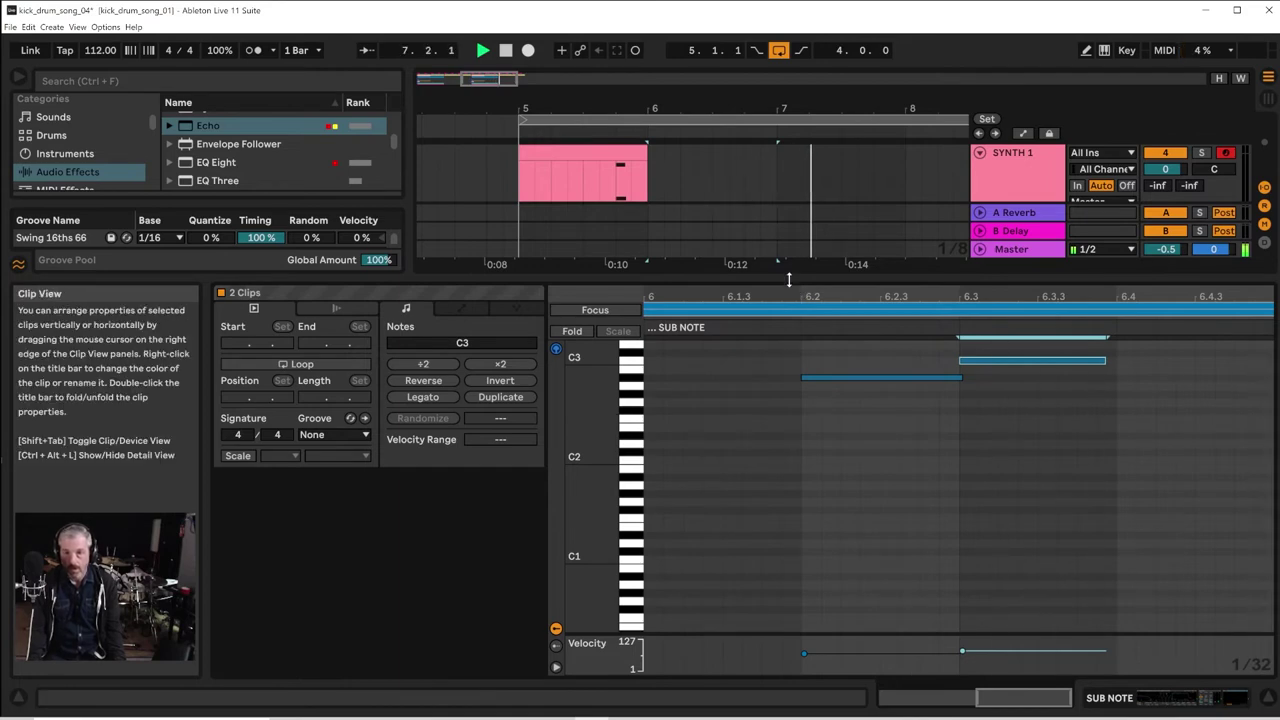
Extend the arrangement loop back to bar 1 so it spans eight bars and play it
drag(789, 279, 785, 488)
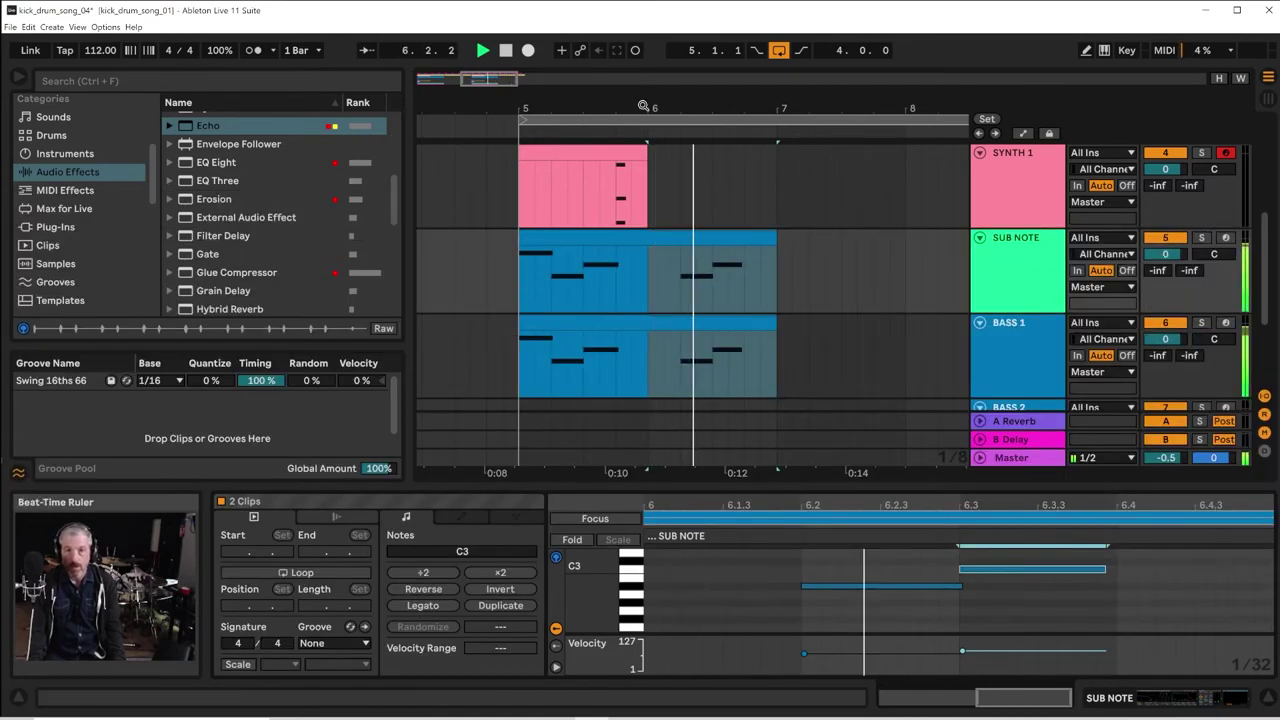
drag(643, 107, 490, 60)
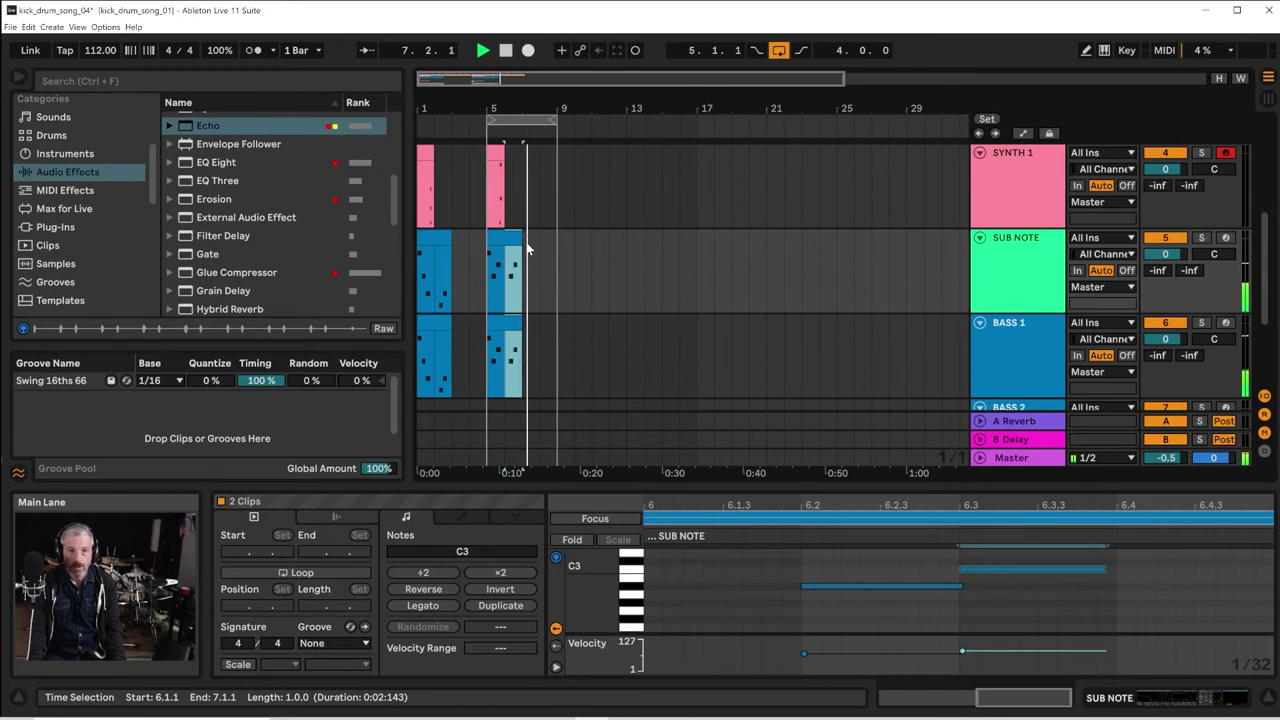
key(space)
drag(490, 120, 358, 132)
key(space)
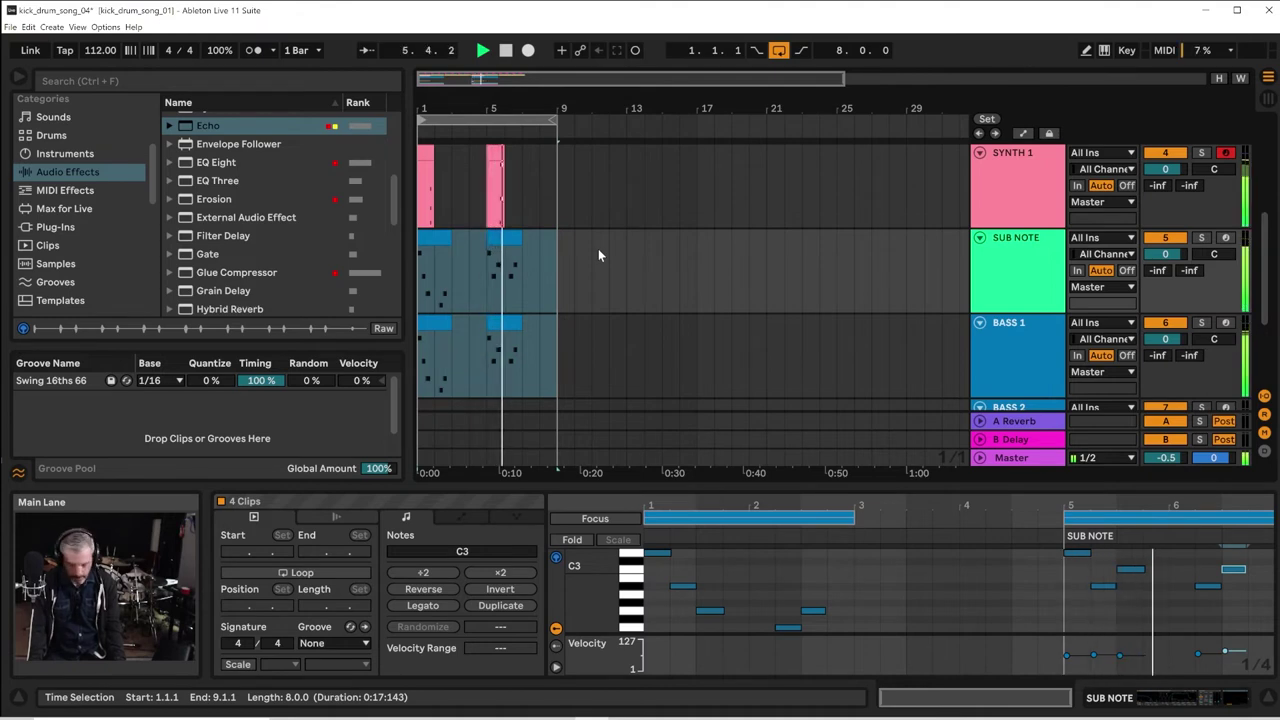
Stop playback, delete the SYNTH 1 clip at bar 5 and place the insert mark at 5.1.1
click(494, 155)
key(space)
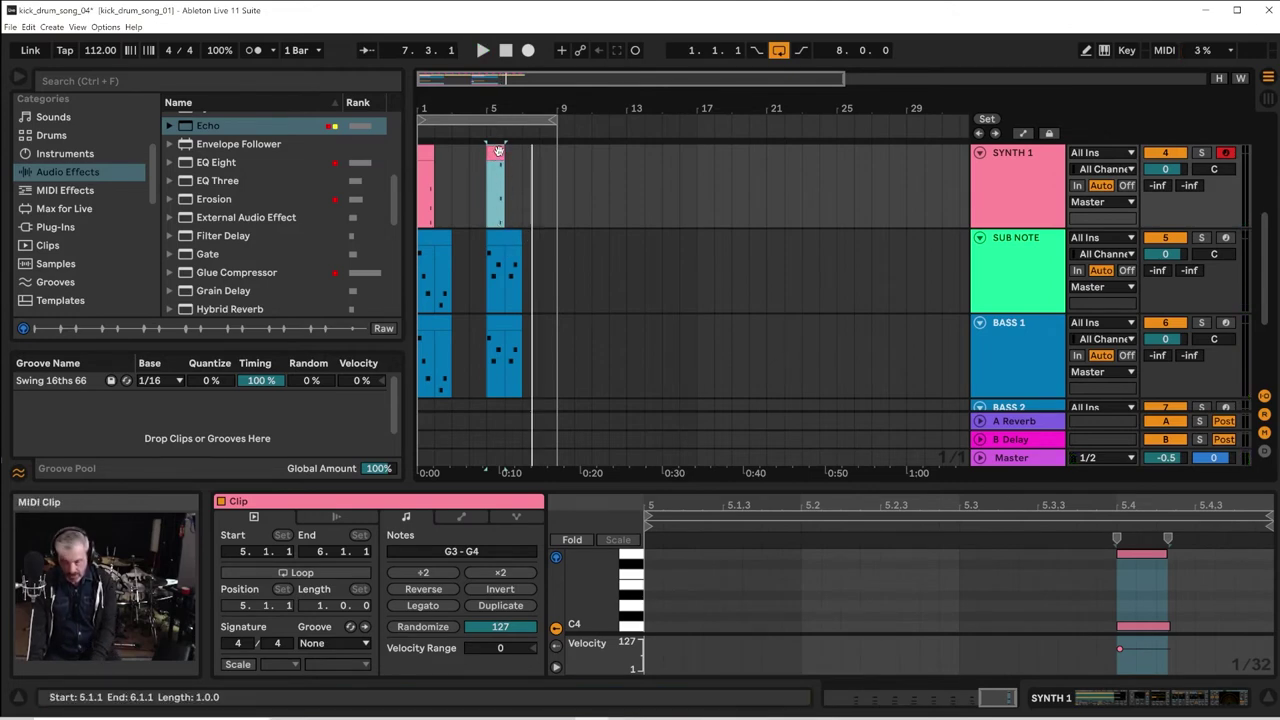
click(501, 154)
click(486, 201)
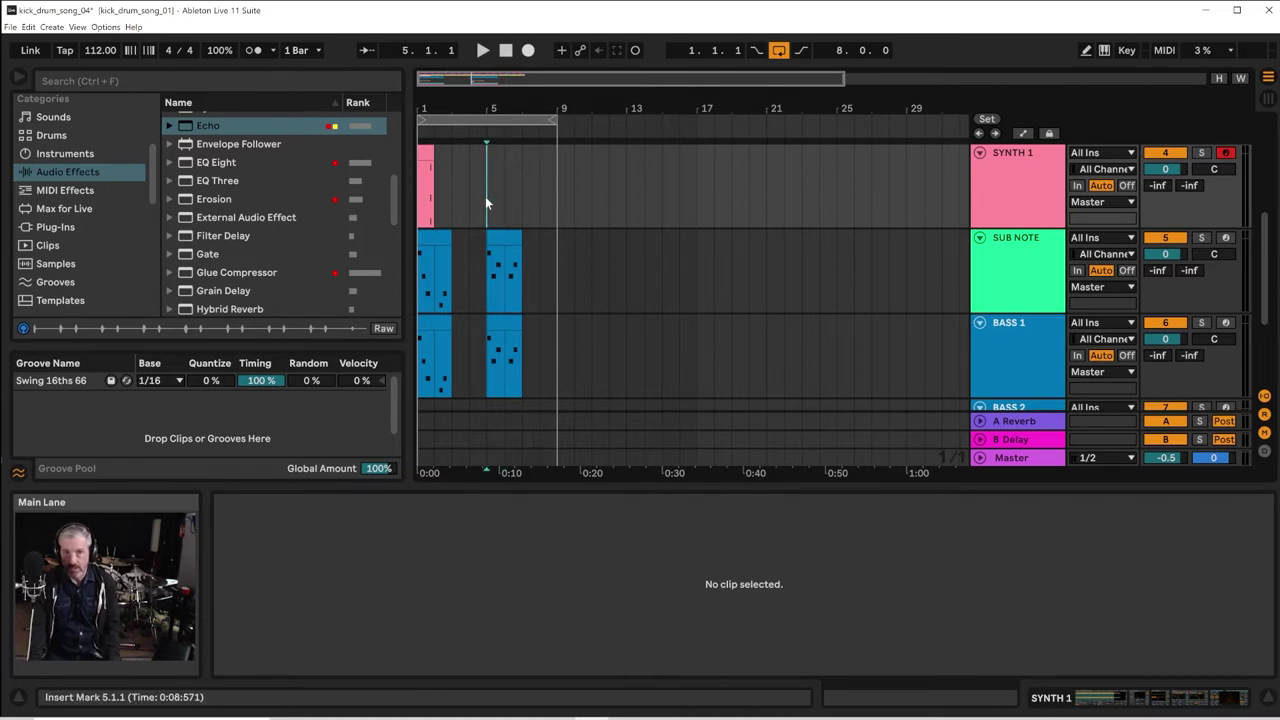
Play a new chord on SYNTH 1 over playback from bar 5 and capture the performance as a MIDI clip
key(space)
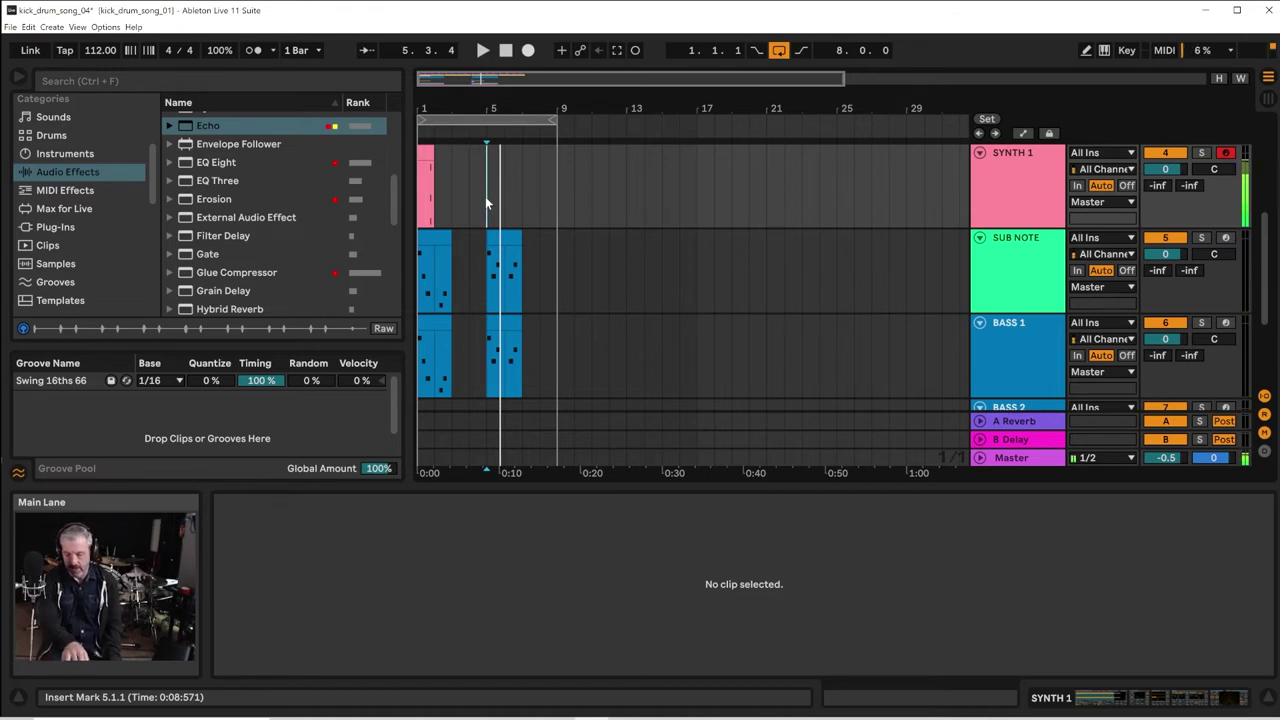
key(space)
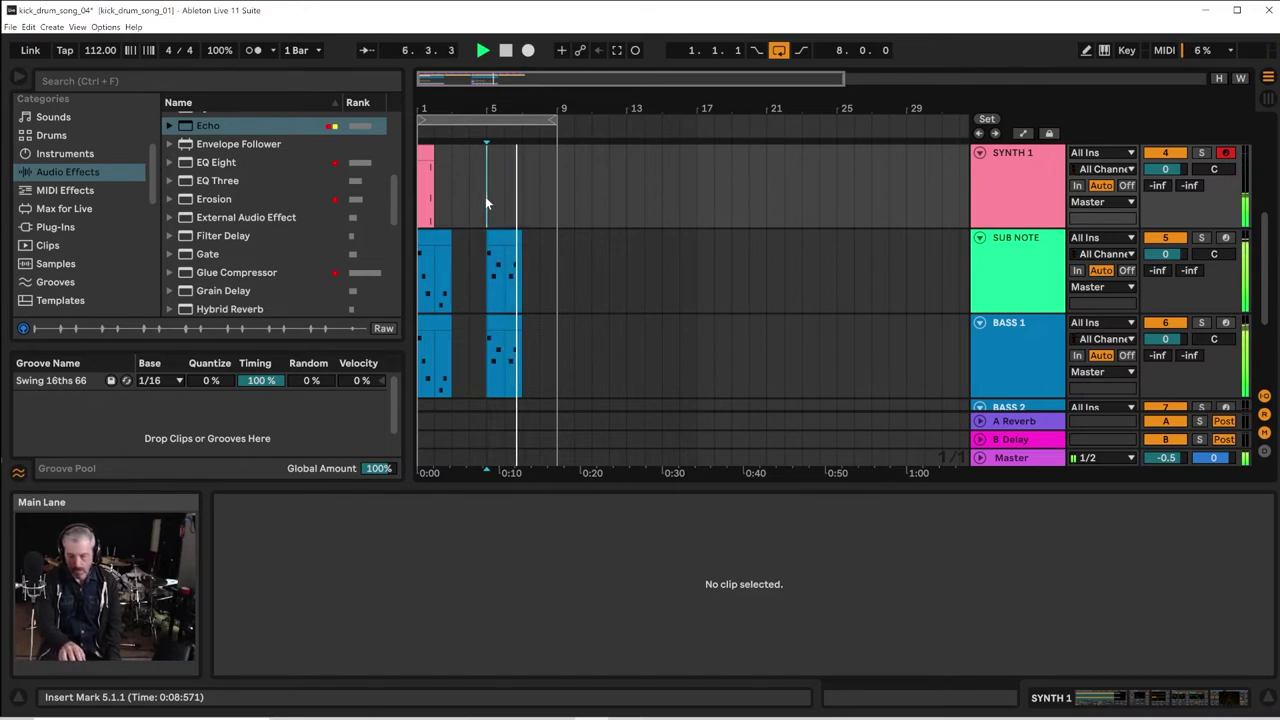
key(space)
key(space)
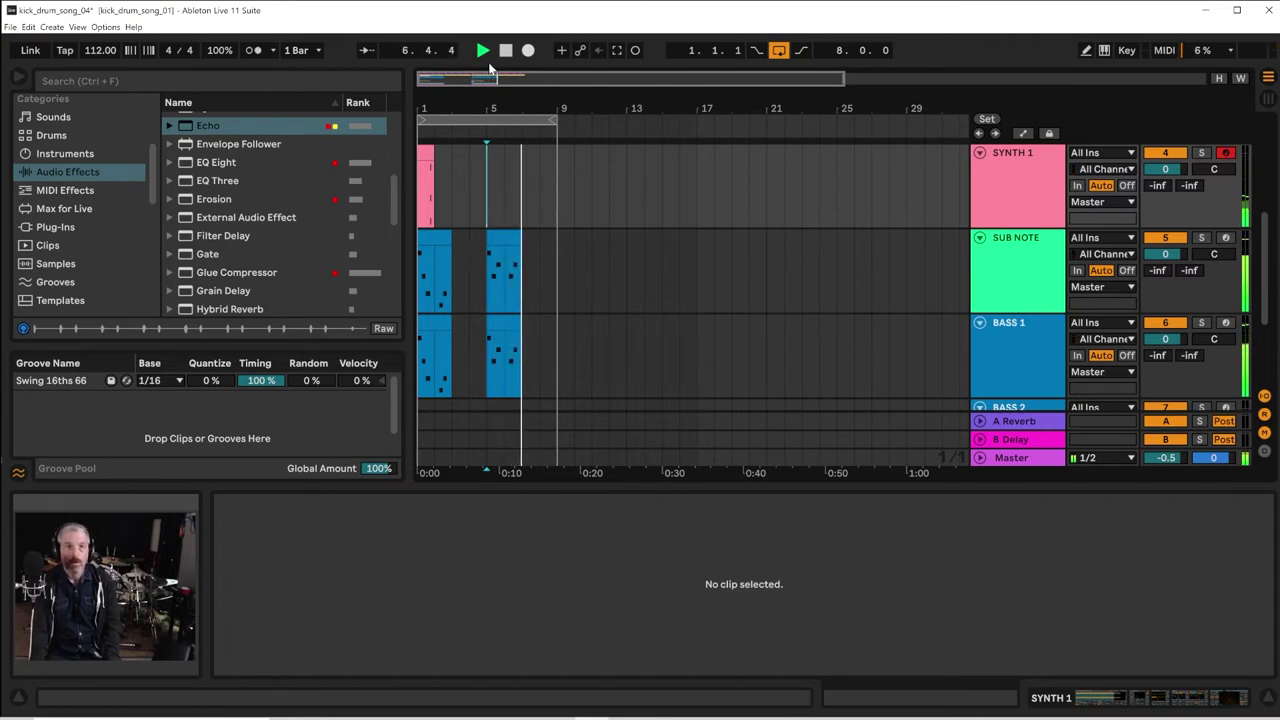
click(615, 50)
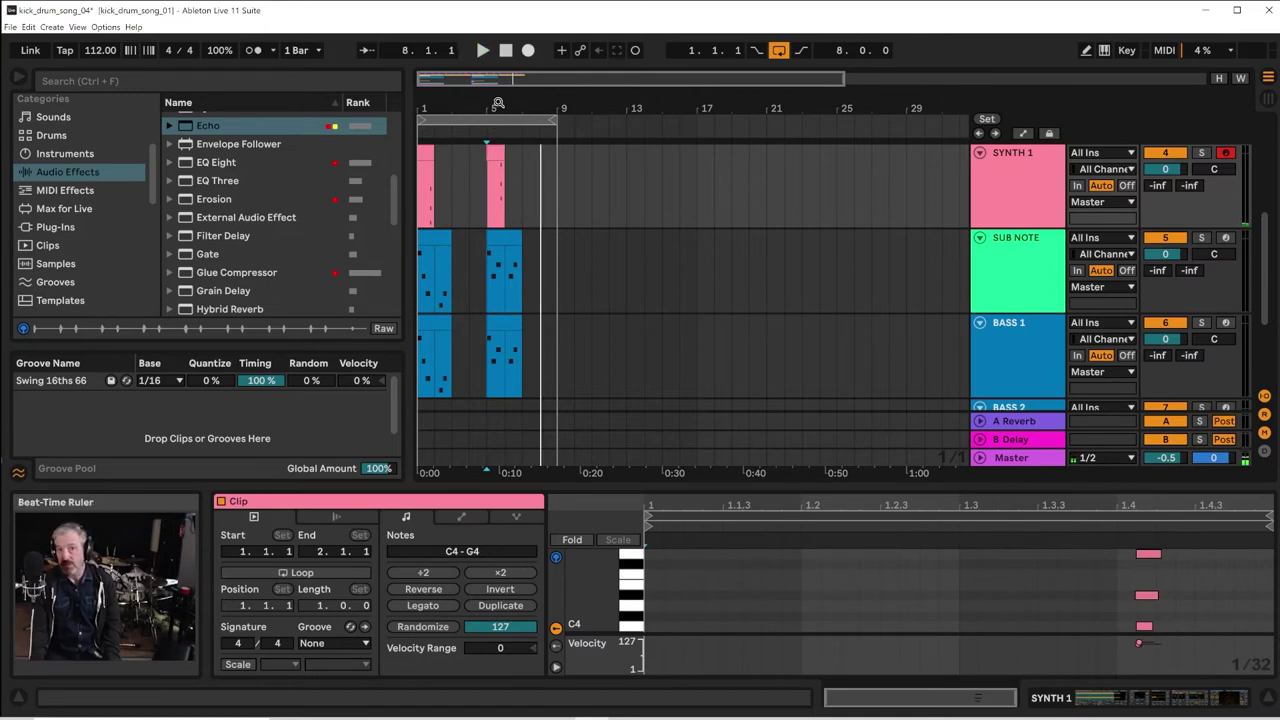
Shift all three chord notes, C4 to G4, in the new SYNTH 1 clip earlier onto beat 4 of bar 5
drag(497, 103, 505, 150)
click(539, 156)
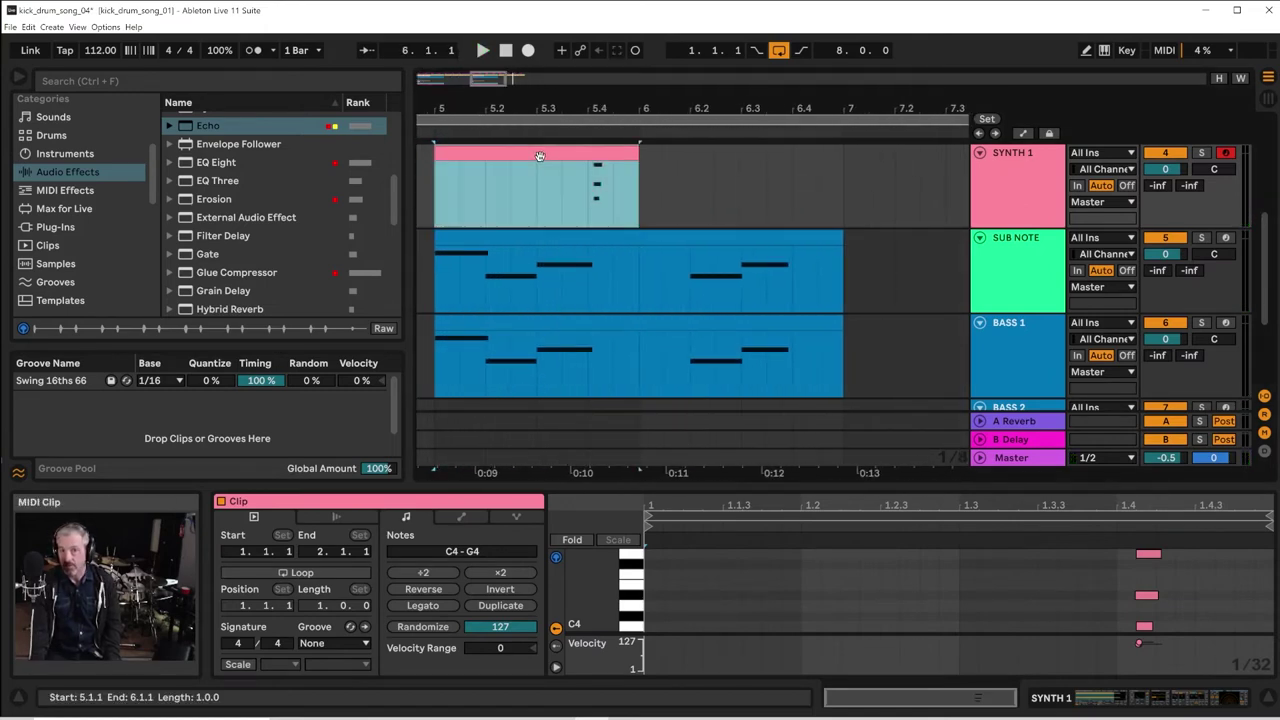
click(580, 210)
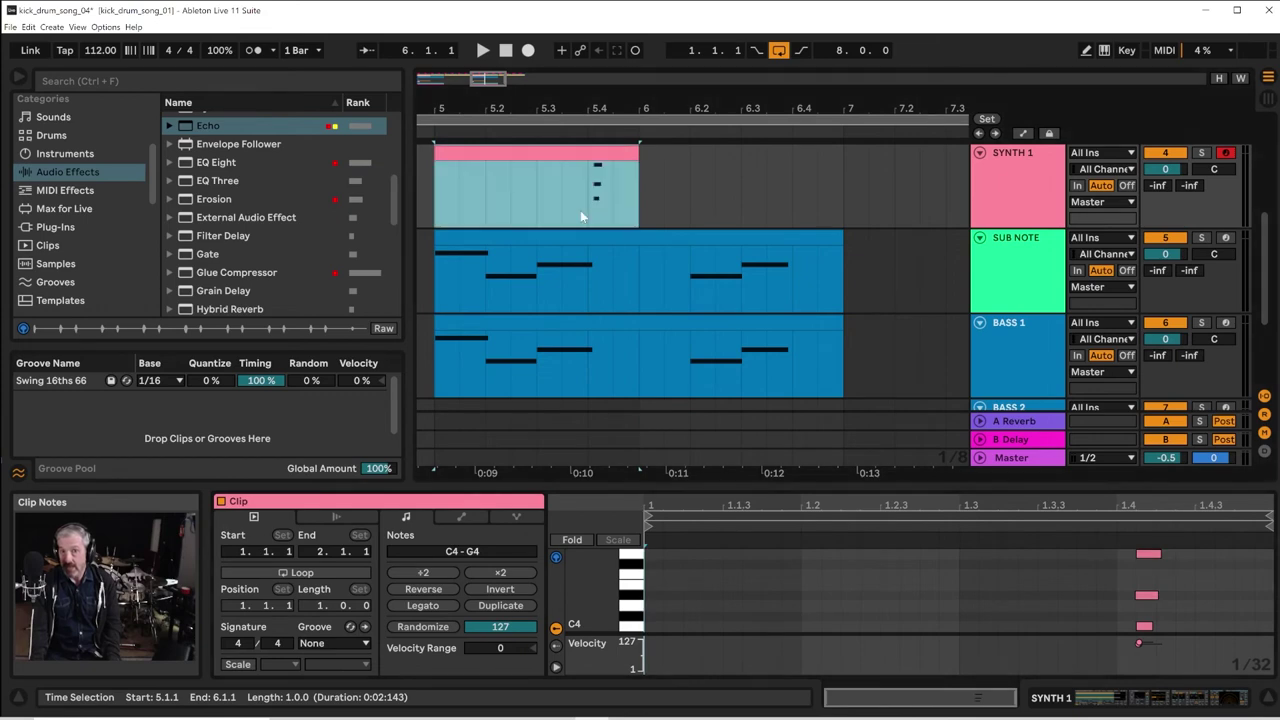
click(586, 206)
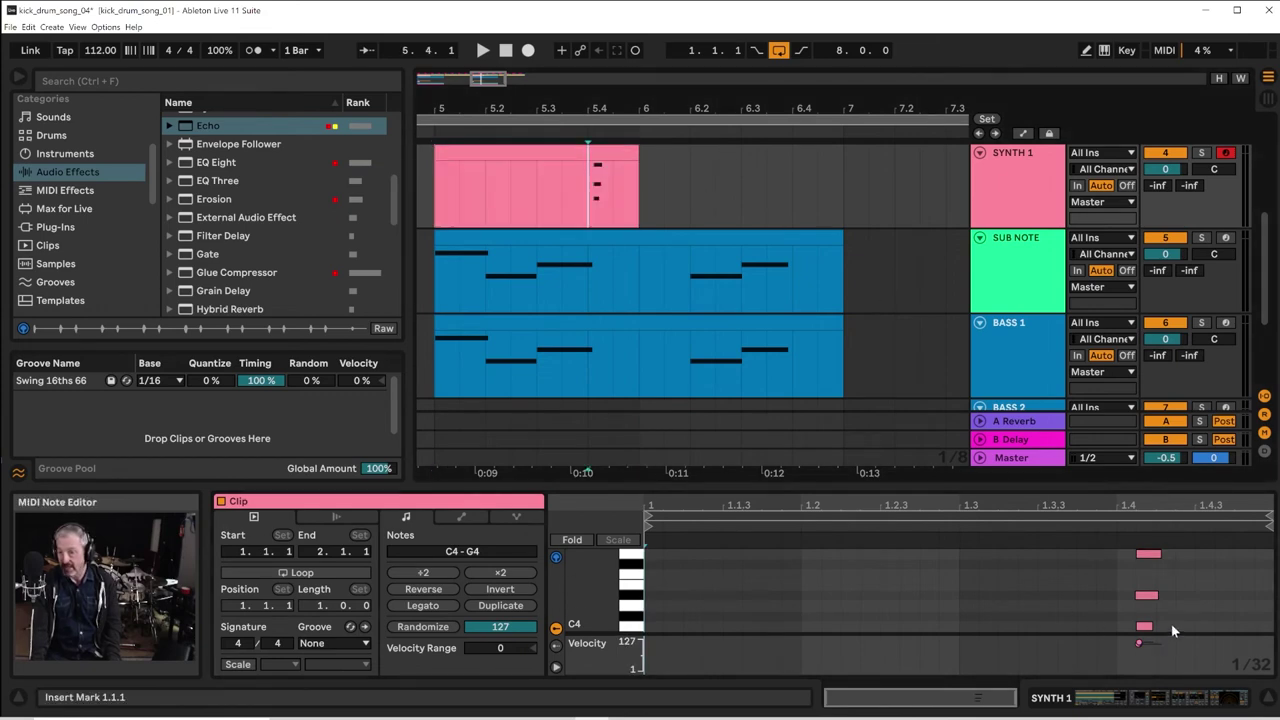
drag(1171, 623, 1120, 548)
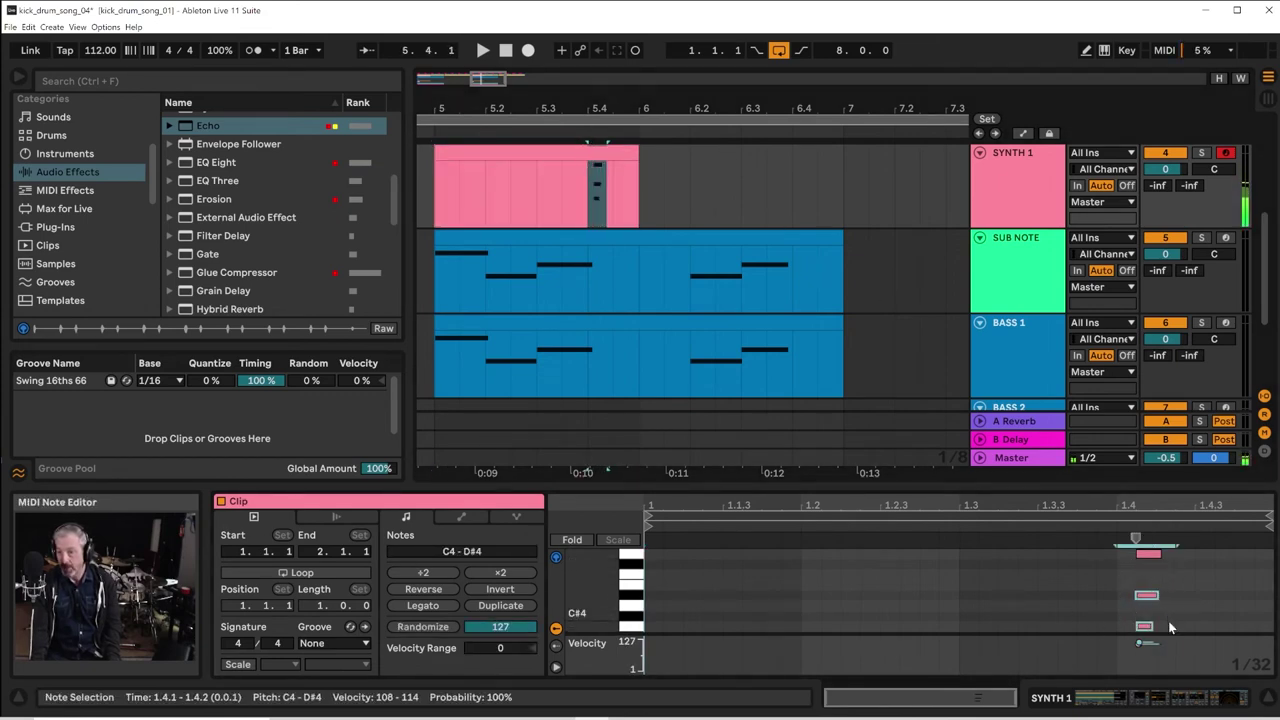
drag(1172, 629, 1134, 539)
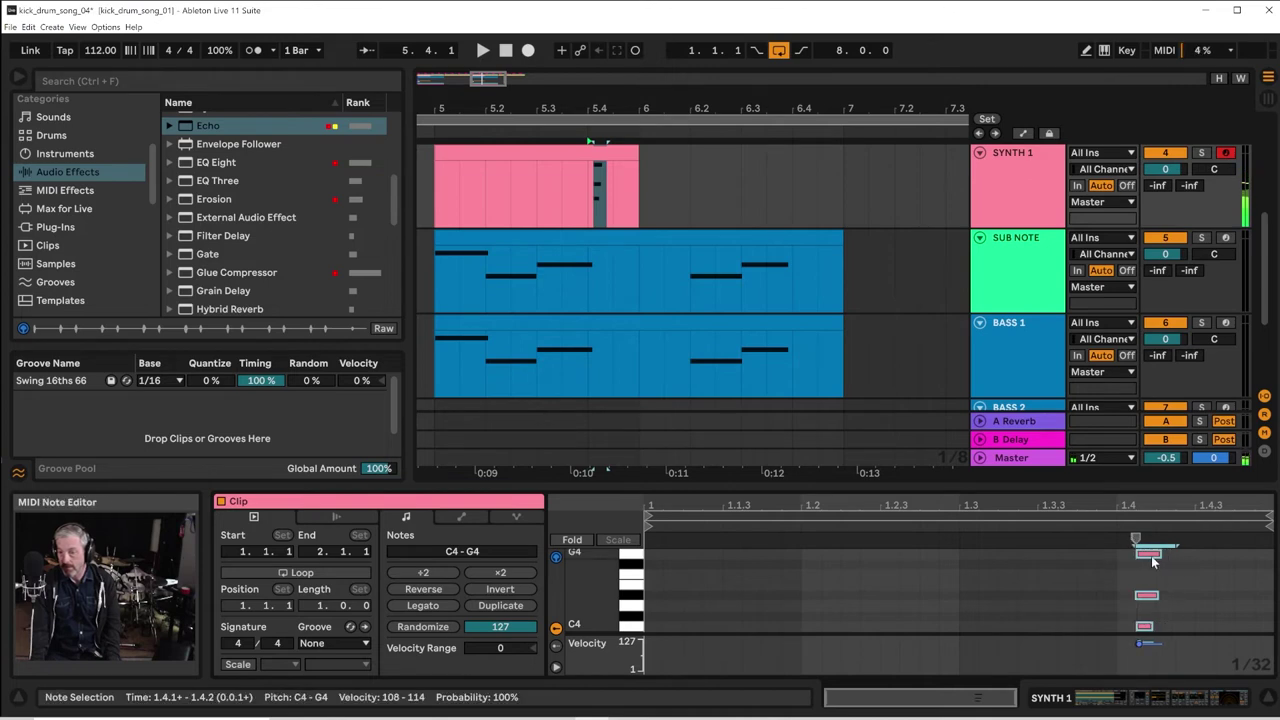
key(Left)
Play back the new chord in bar 5 and replay the eight-bar loop from bar 1
key(space)
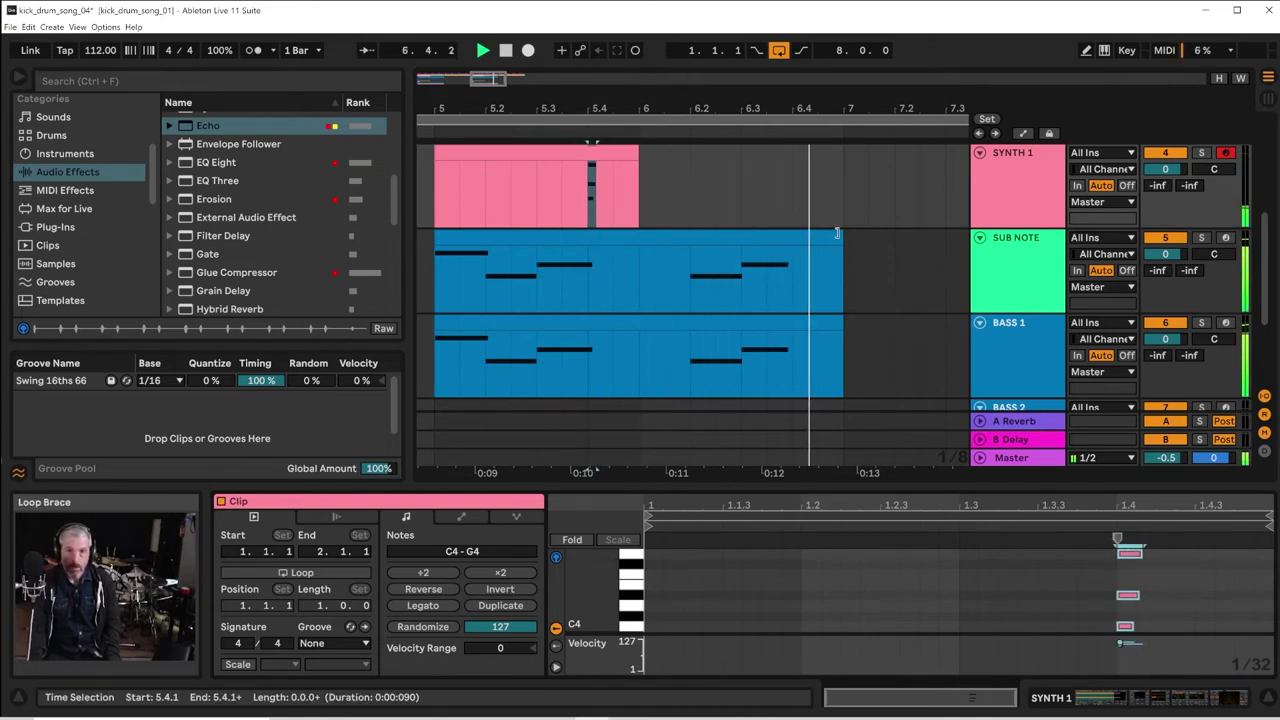
drag(717, 108, 717, 35)
key(space)
key(space)
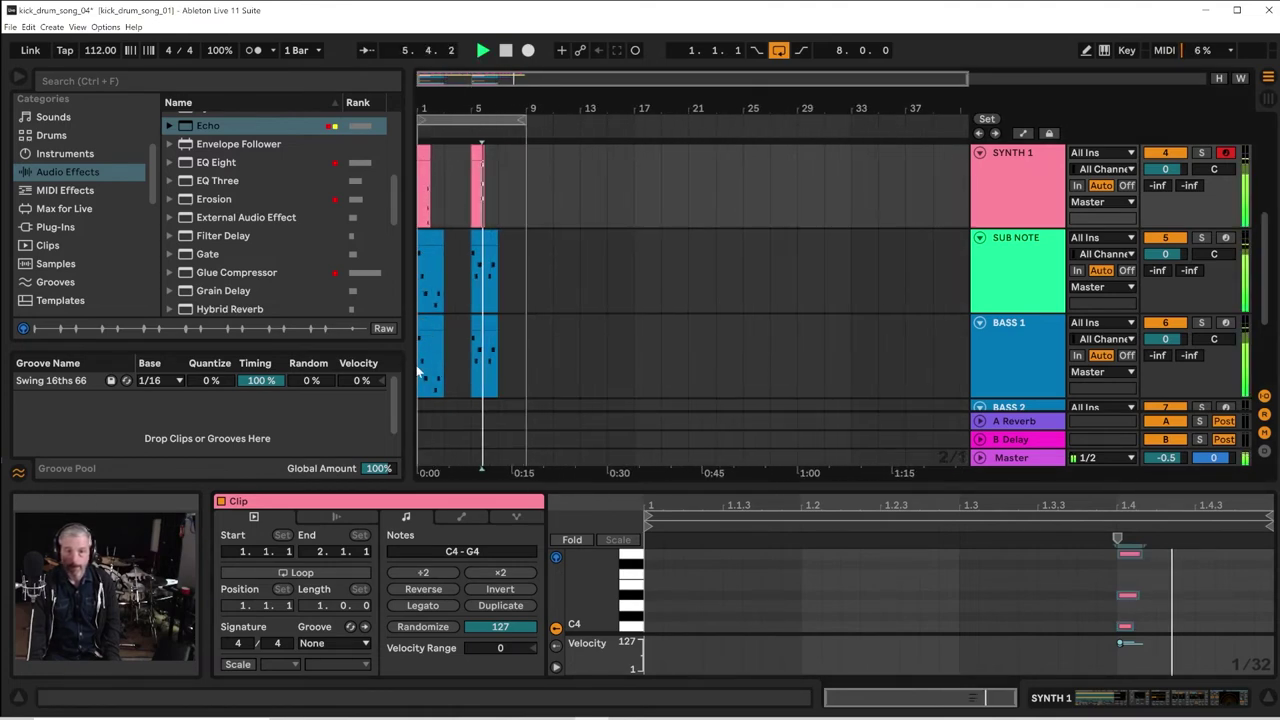
click(502, 55)
key(space)
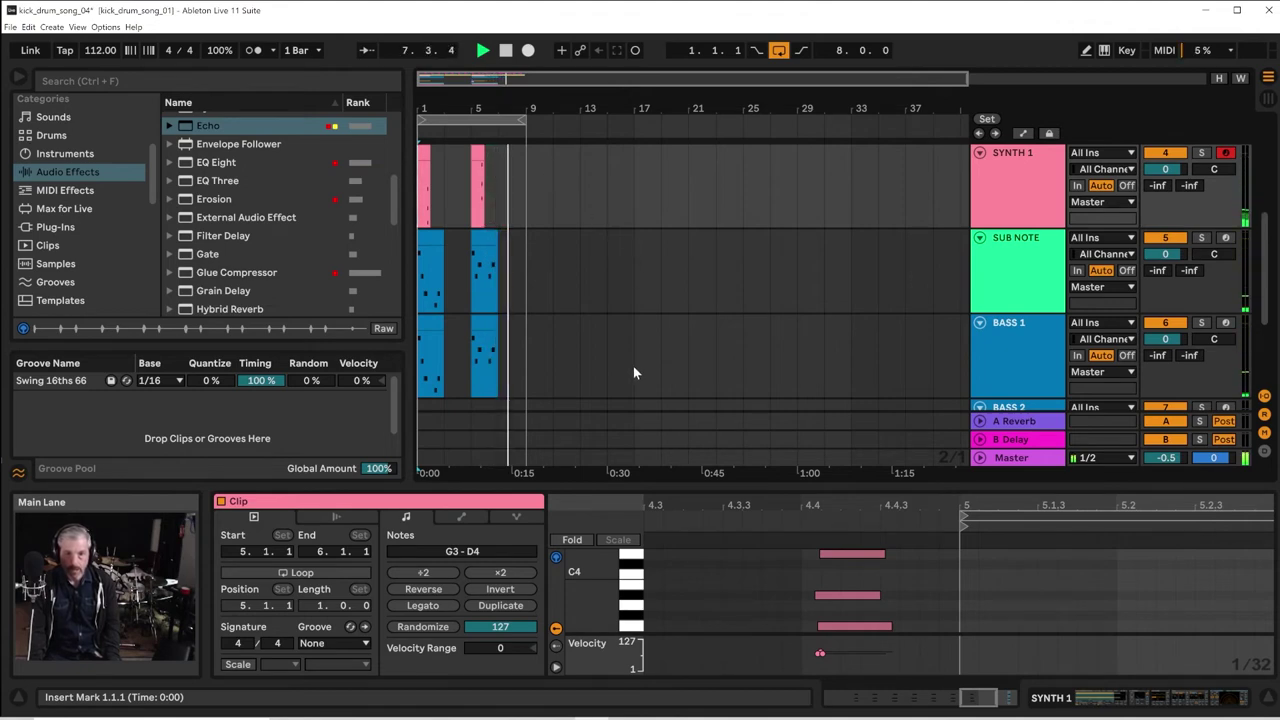
Arm BASS 2 to try its sound over the loop and replay the arrangement
scroll(636, 366, down, 3)
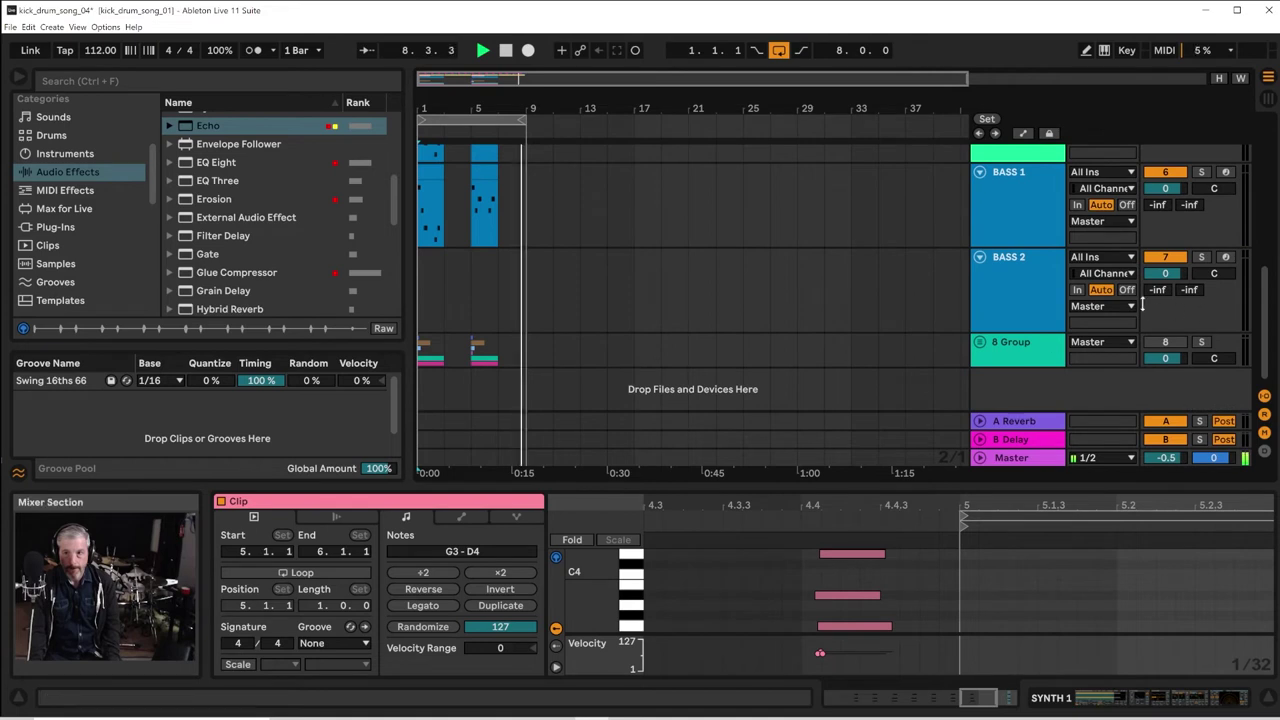
click(1225, 257)
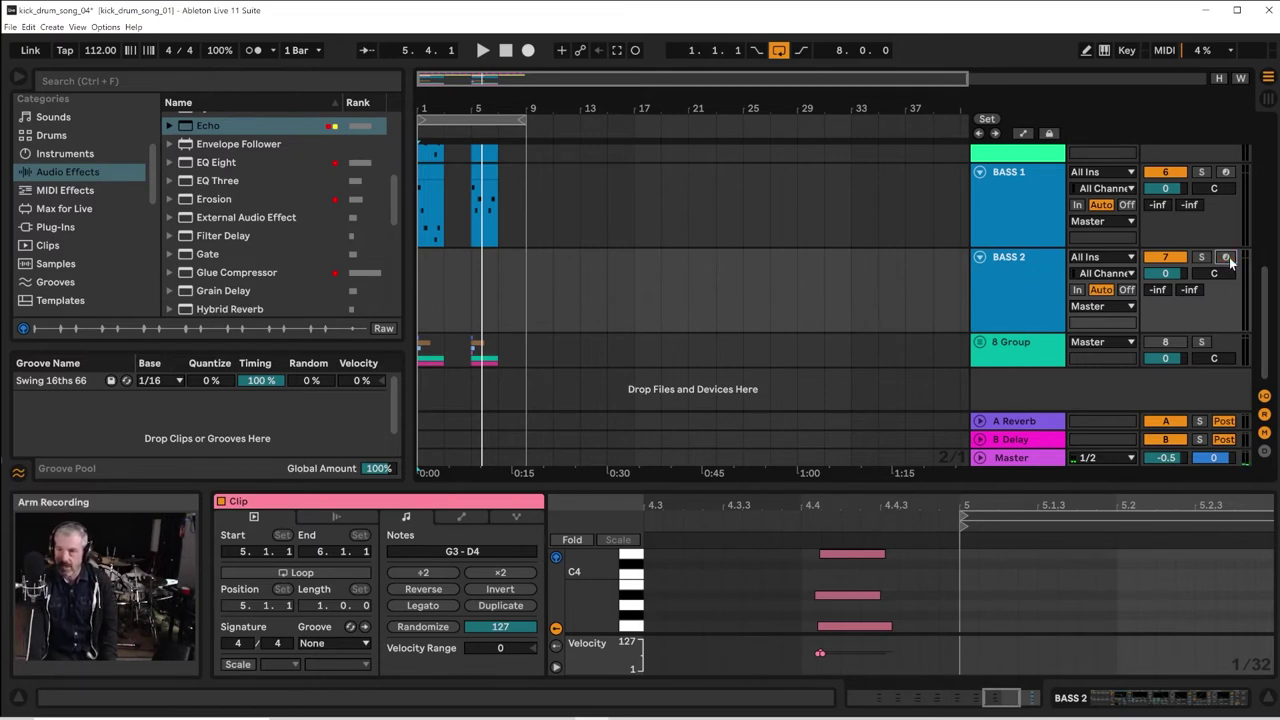
scroll(994, 221, up, 3)
key(space)
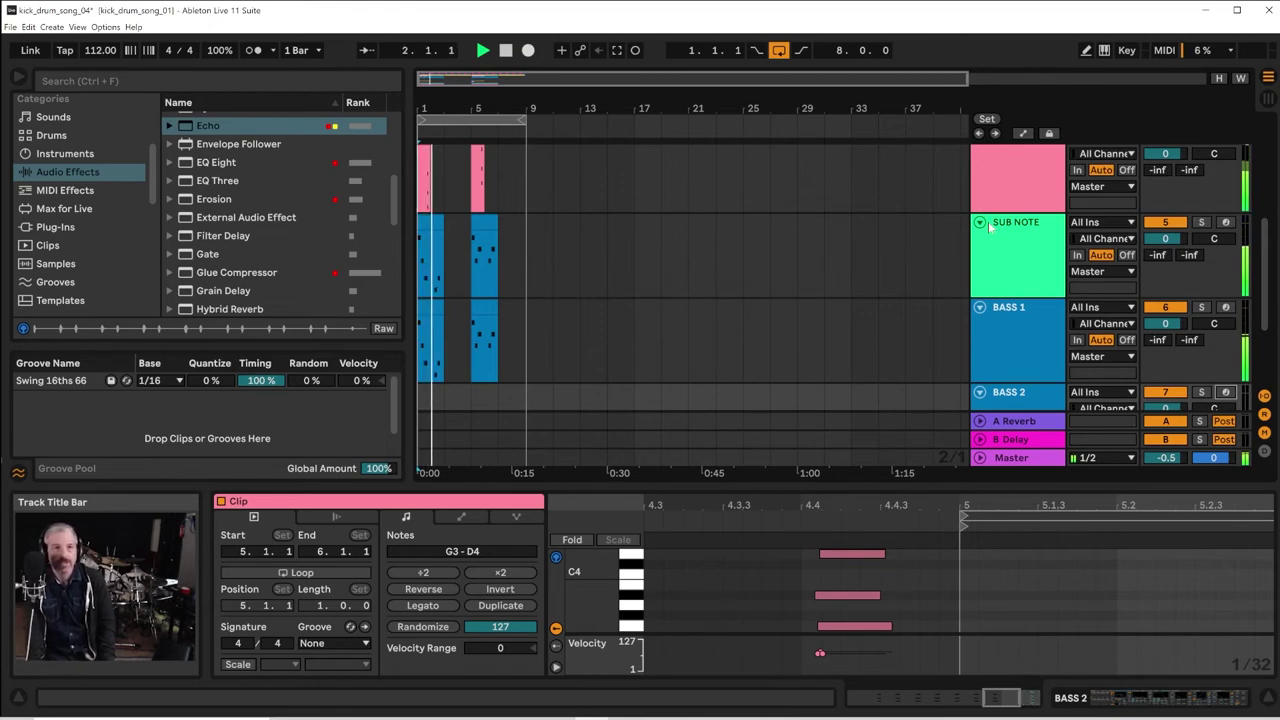
scroll(1009, 294, up, 2)
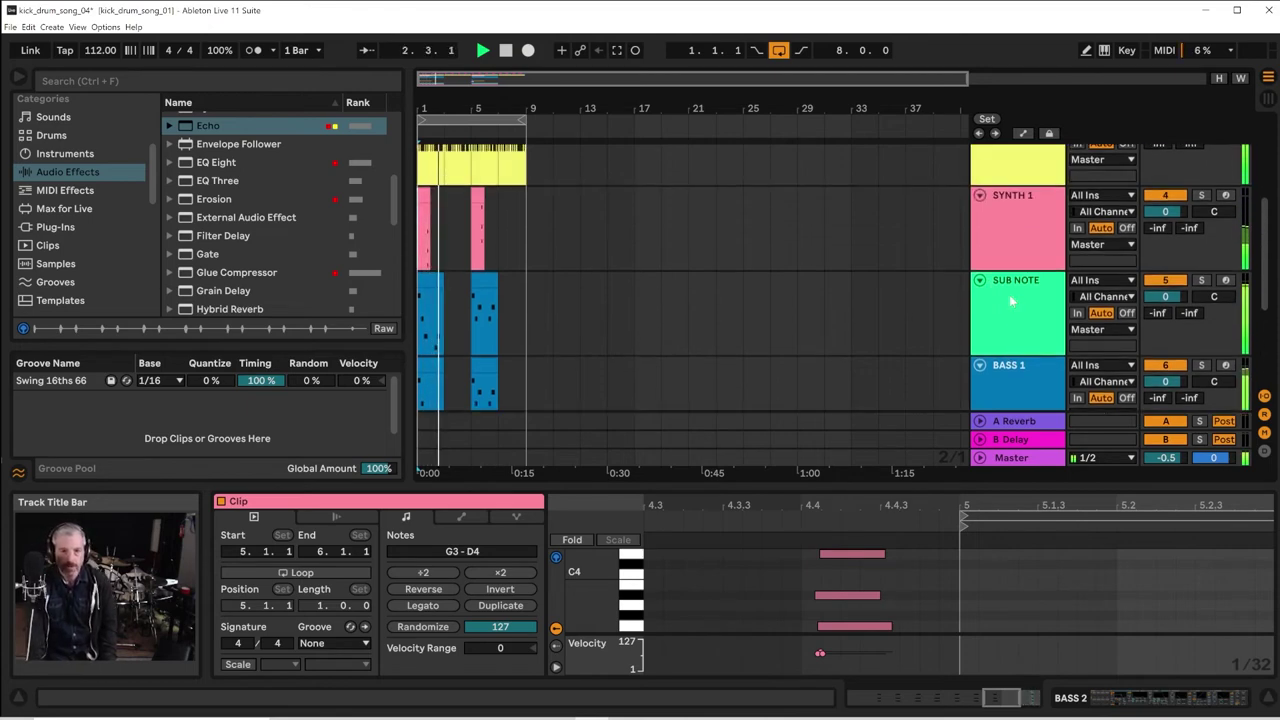
Stop playback and duplicate the SYNTH 1 track with its devices and clips
click(1027, 234)
click(1027, 230)
right_click(1027, 230)
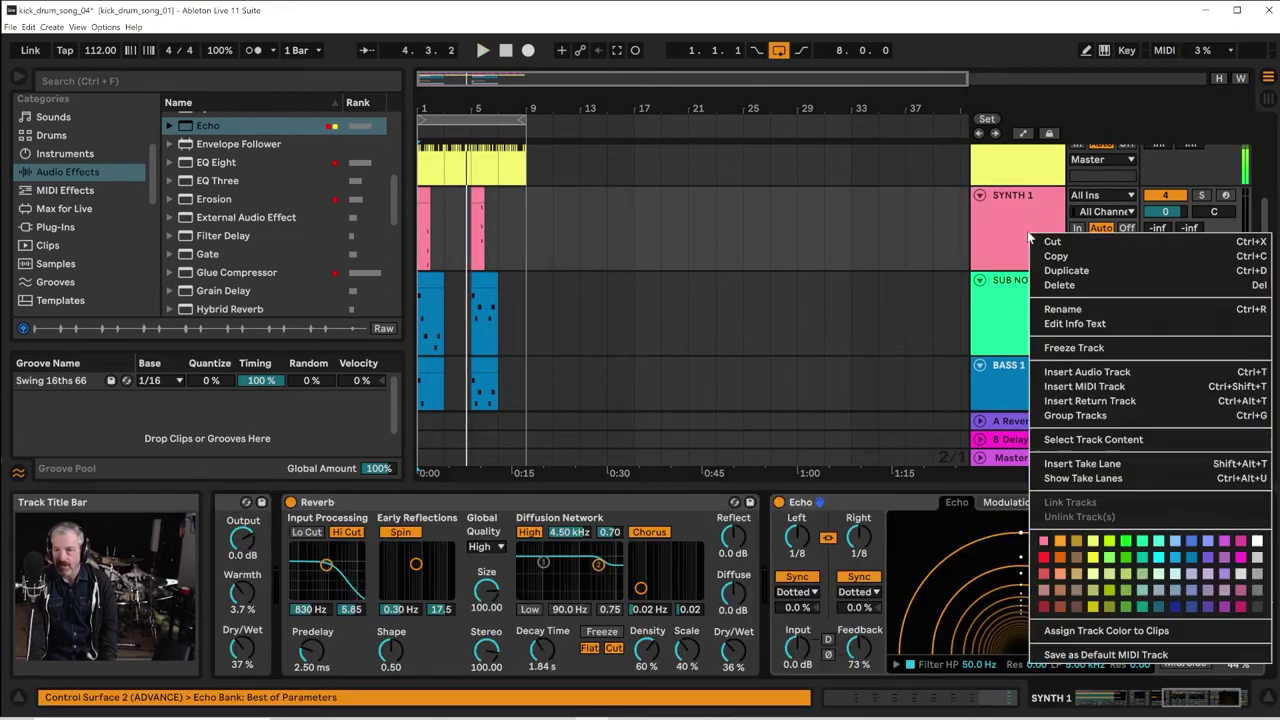
click(1064, 272)
Rename the duplicated synth track as SYNTH 2
right_click(1030, 292)
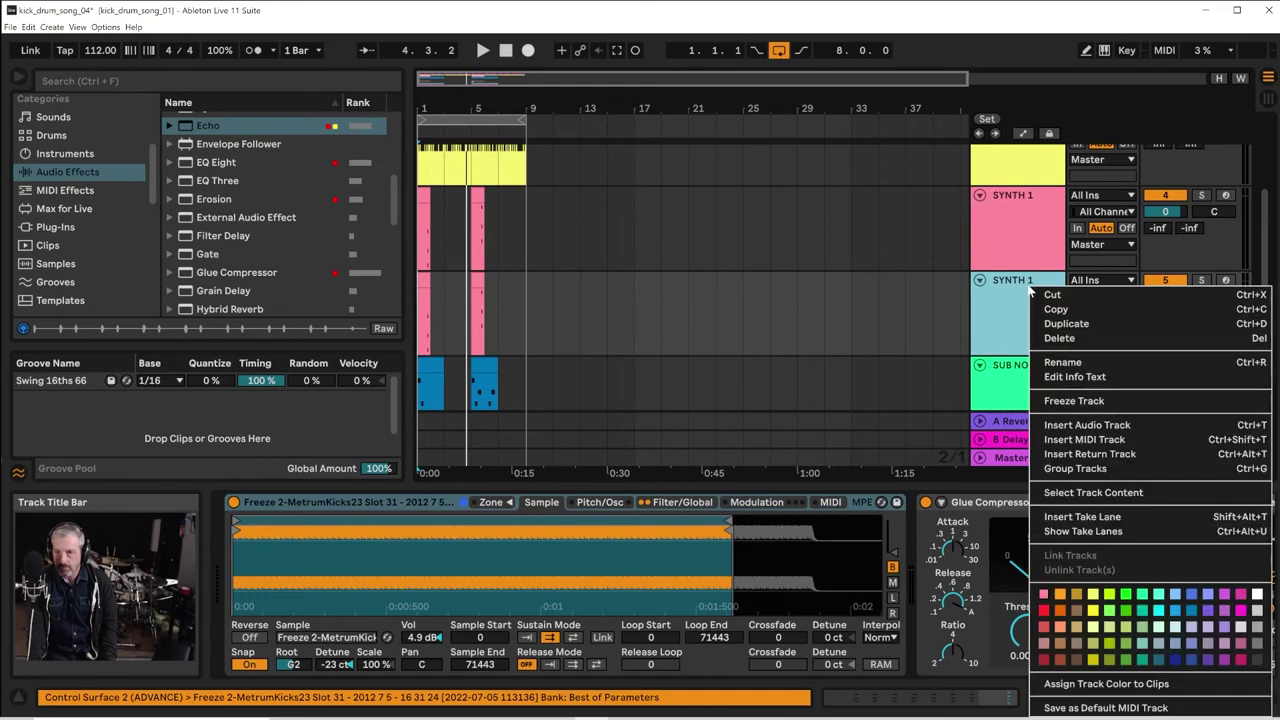
click(1060, 362)
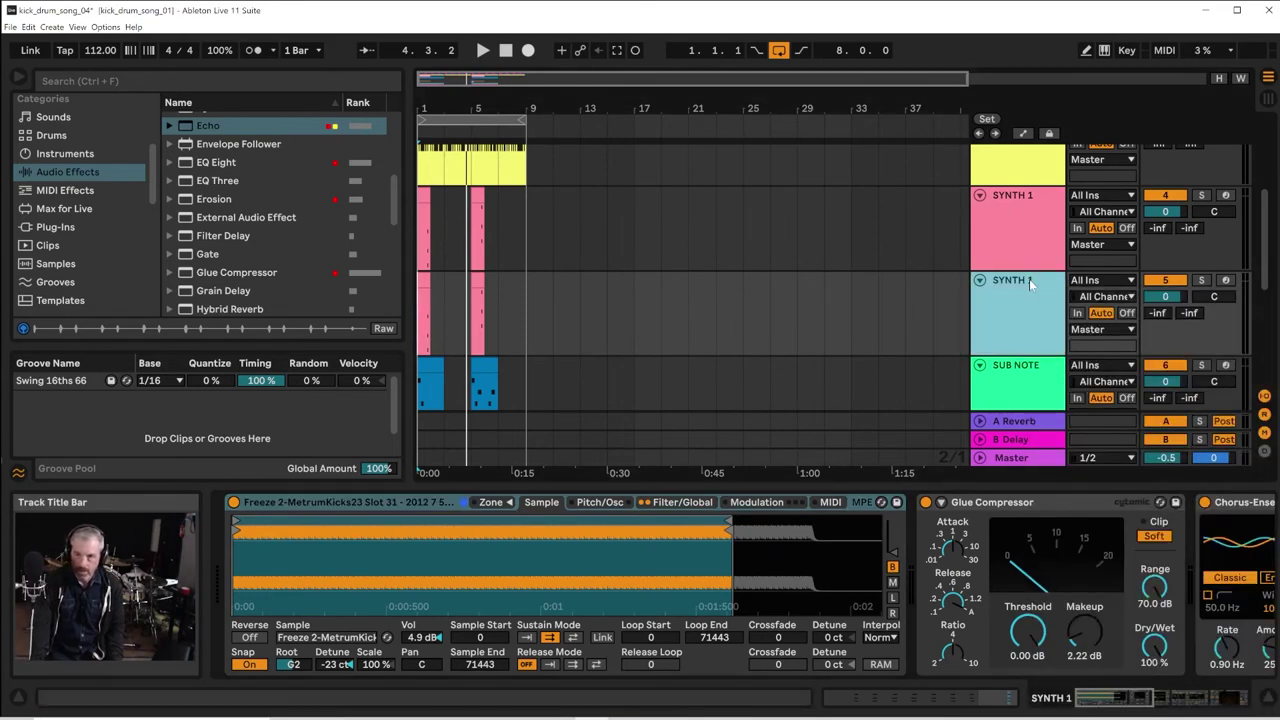
right_click(1029, 279)
click(1050, 357)
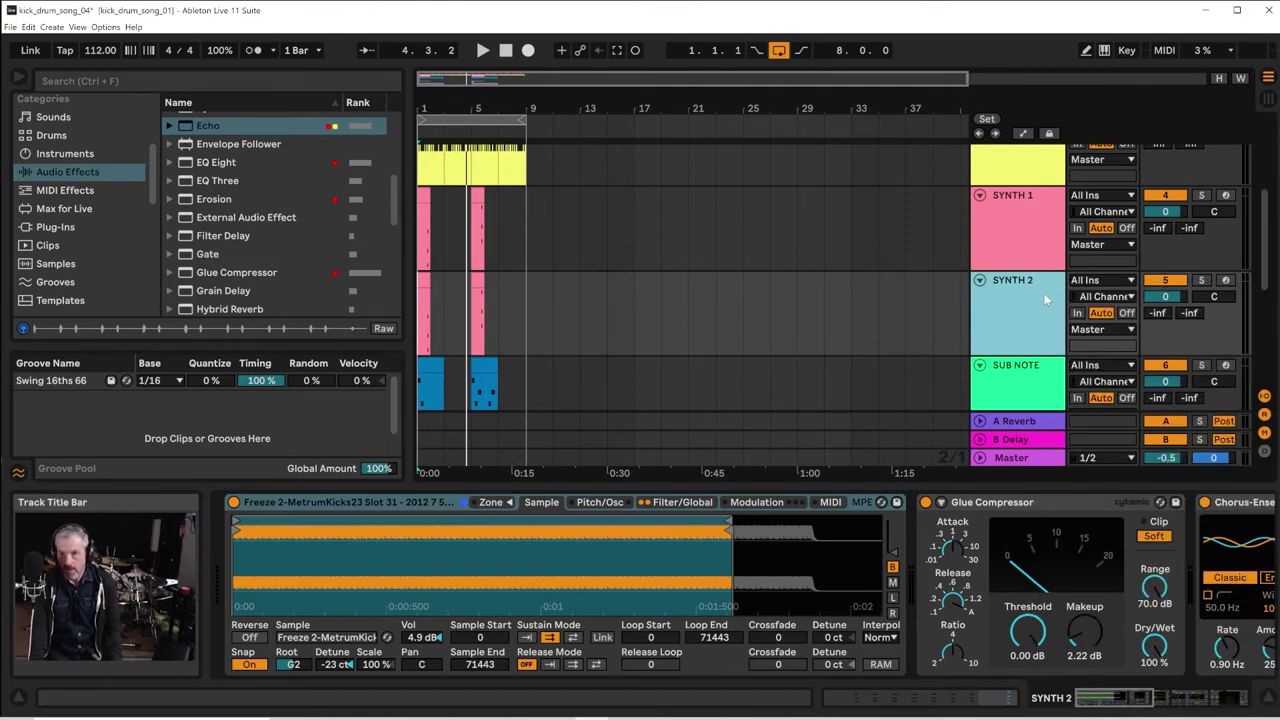
Play the loop briefly, clear the copied clips from SYNTH 2 and arm the track for recording
key(space)
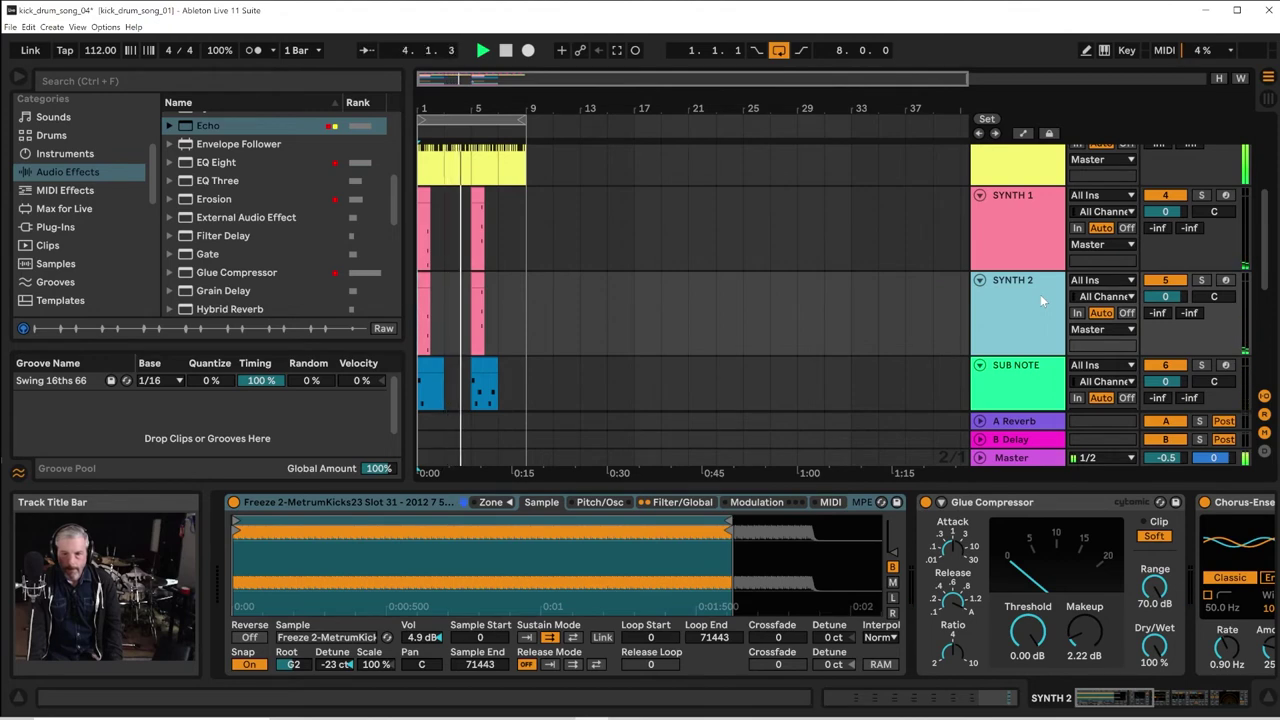
key(space)
drag(510, 317, 395, 314)
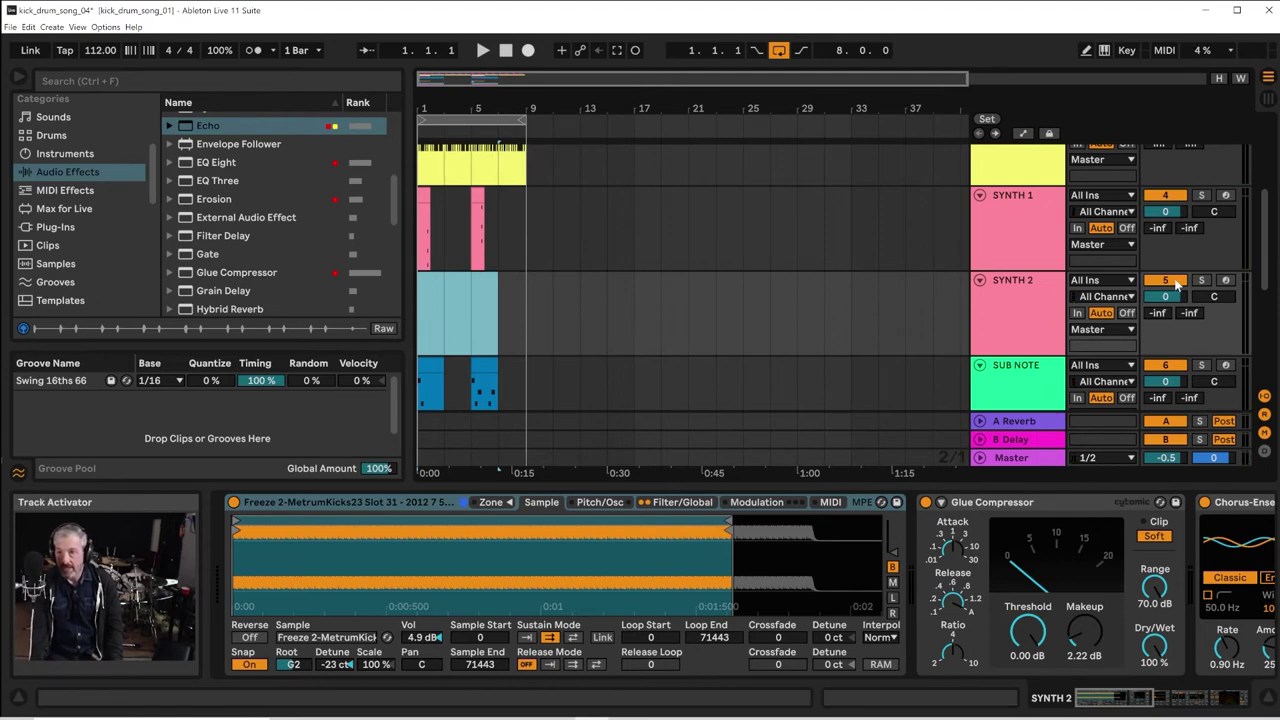
click(1225, 280)
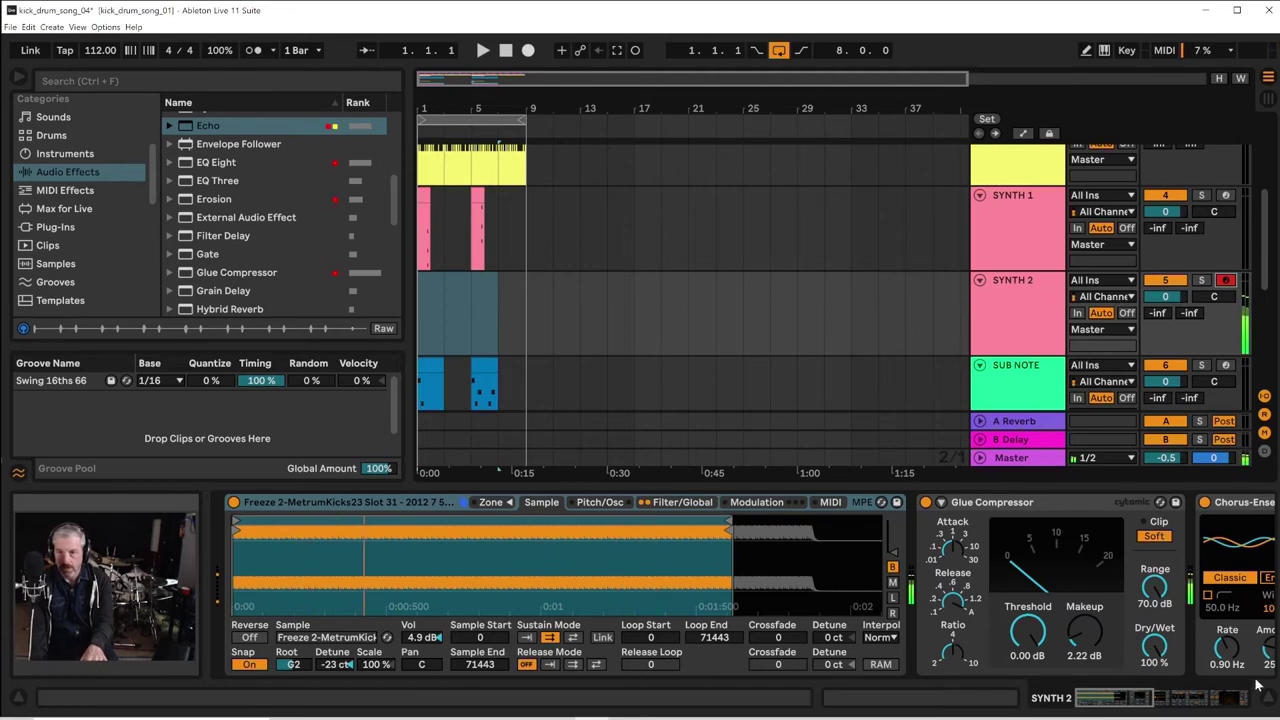
Remove the Echo from SYNTH 2 and set its Reverb to a decay time of 8.96 s and dry/wet of 48%
drag(1107, 706, 1210, 706)
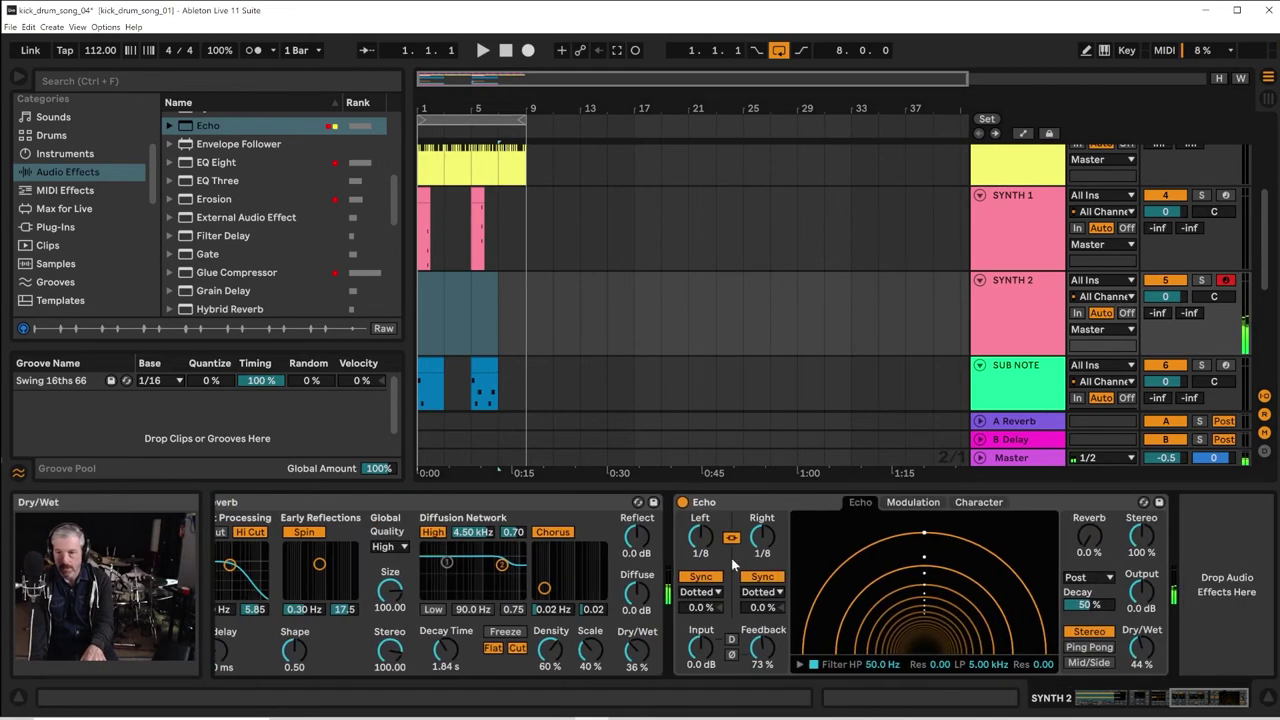
right_click(736, 503)
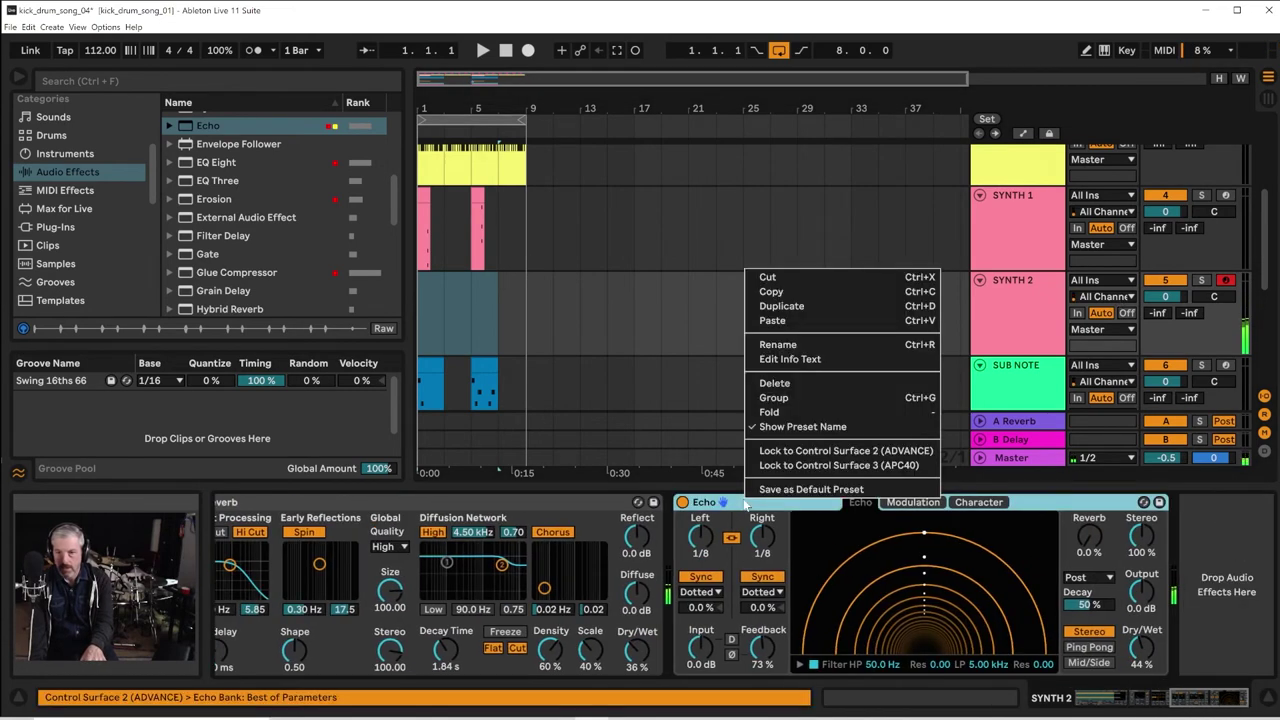
click(781, 274)
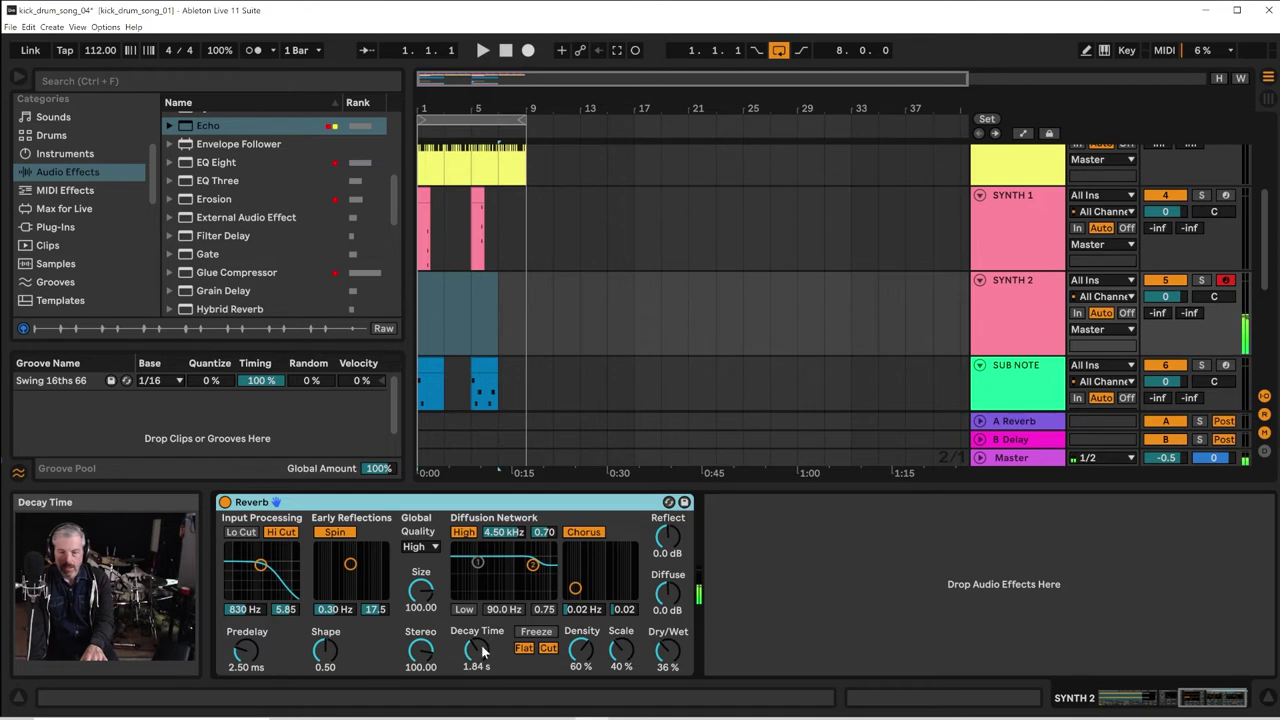
drag(484, 651, 484, 610)
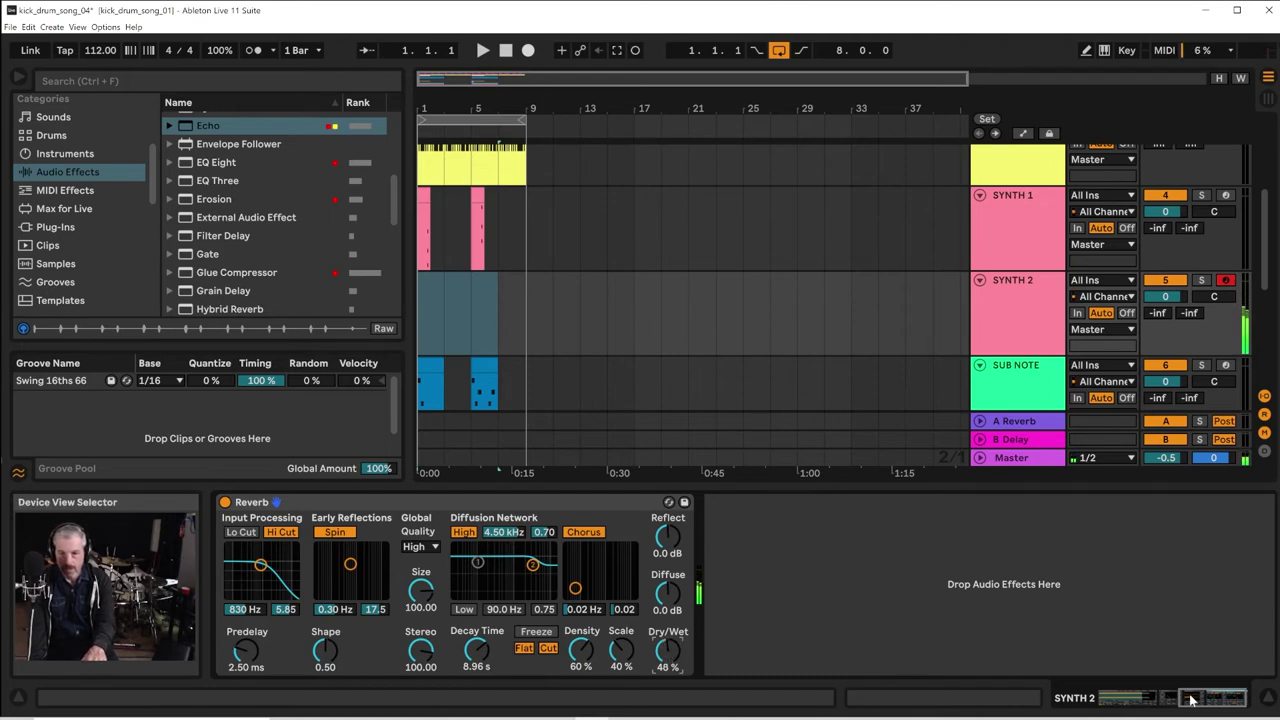
drag(1192, 700, 1148, 692)
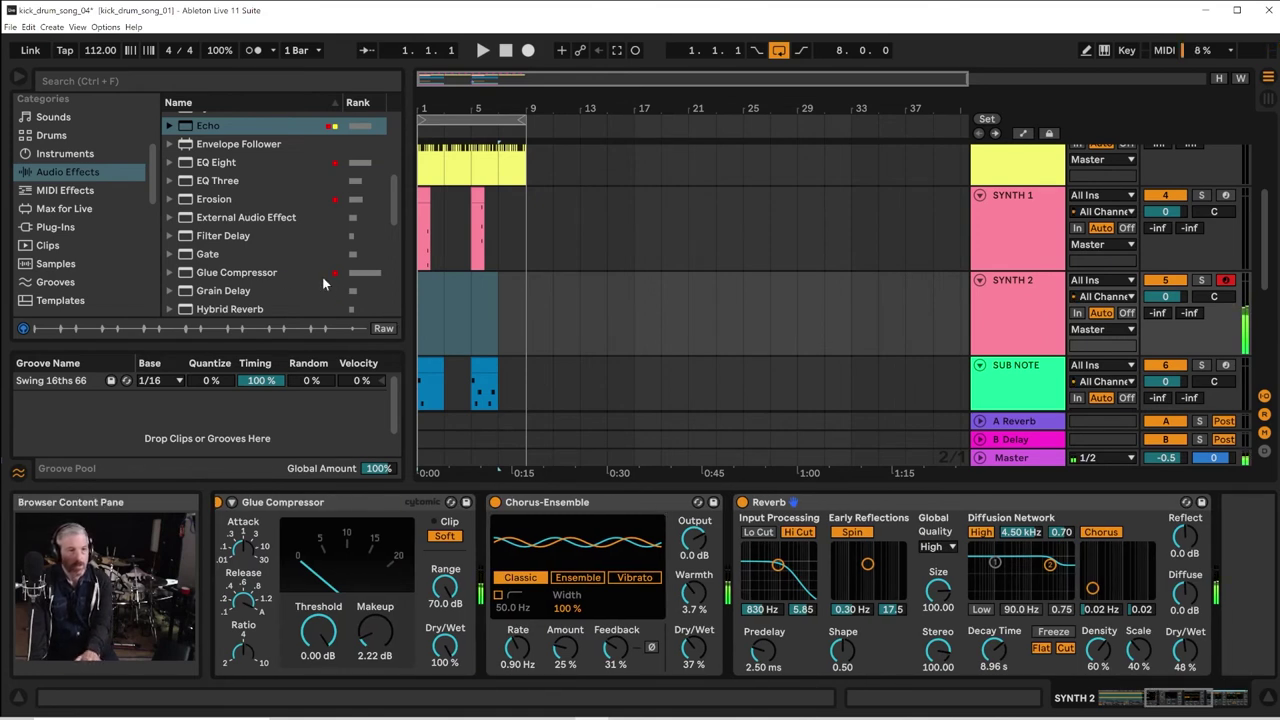
click(219, 146)
scroll(1245, 540, right, 3)
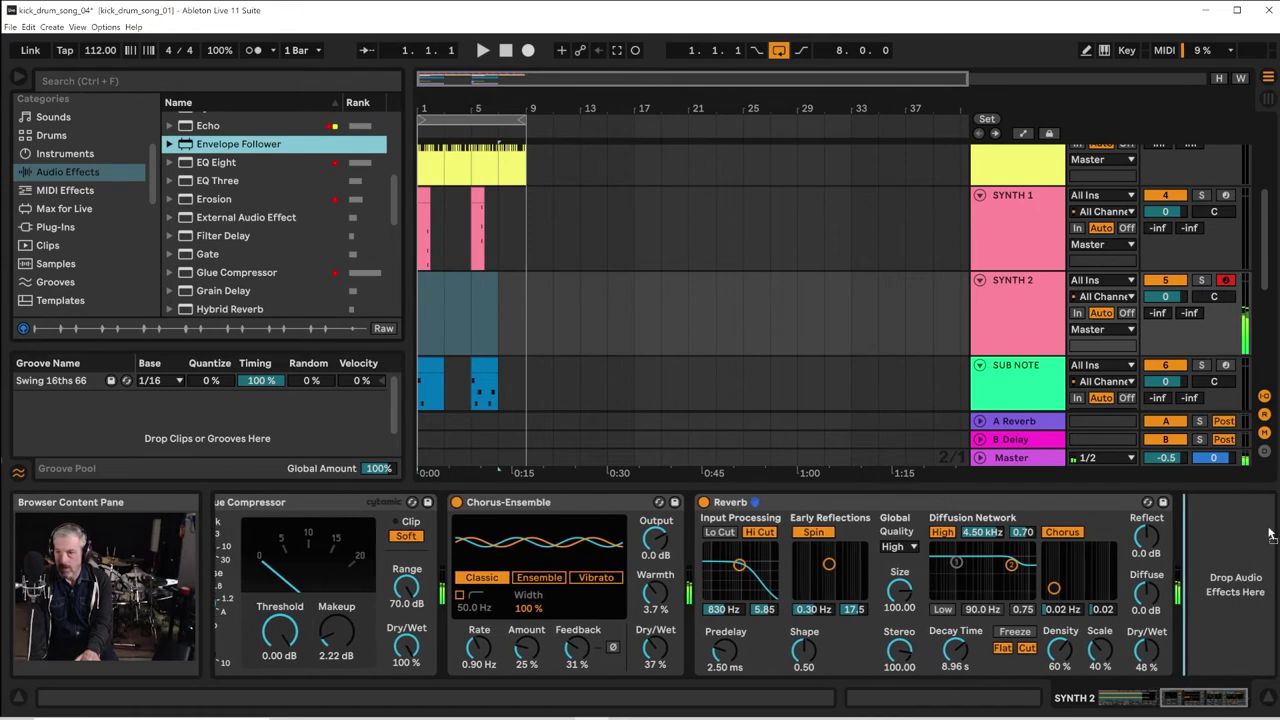
drag(1228, 537, 1225, 534)
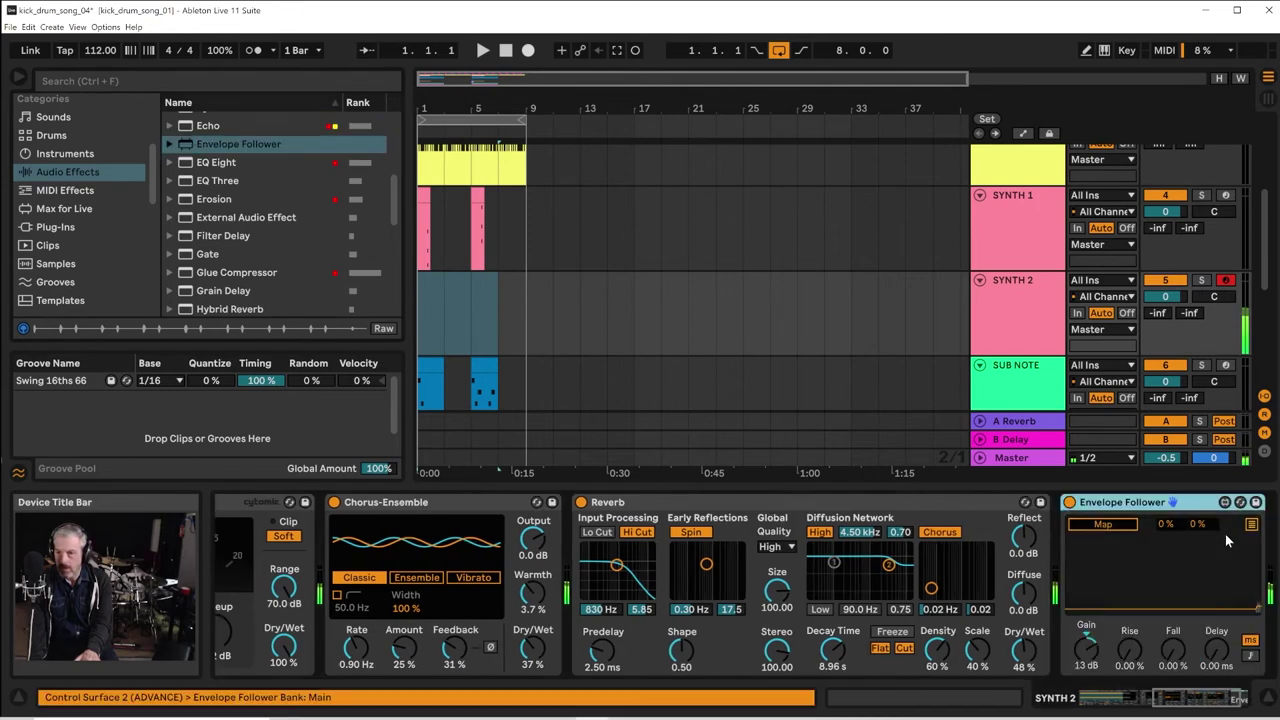
right_click(1128, 502)
click(1011, 280)
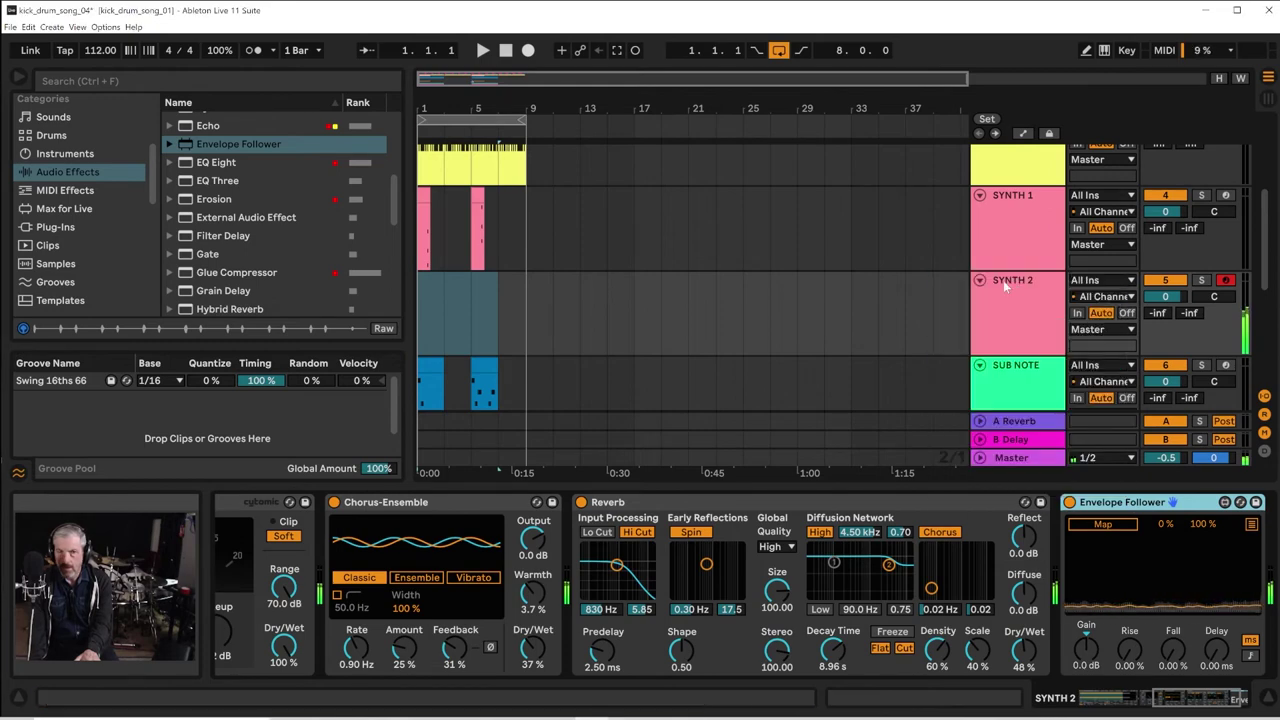
Add an Auto Filter after the Reverb at the end of the SYNTH 2 device chain
scroll(255, 198, up, 2)
scroll(255, 203, up, 5)
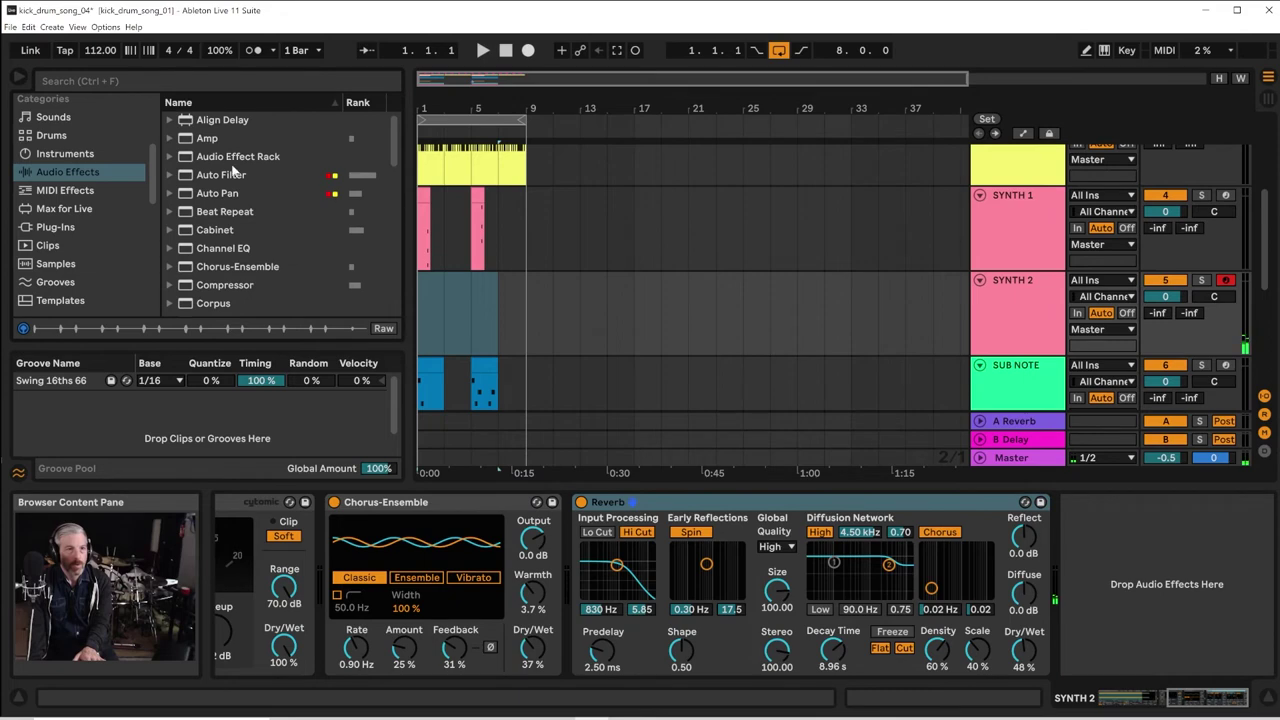
drag(235, 174, 1238, 645)
drag(1205, 598, 1206, 600)
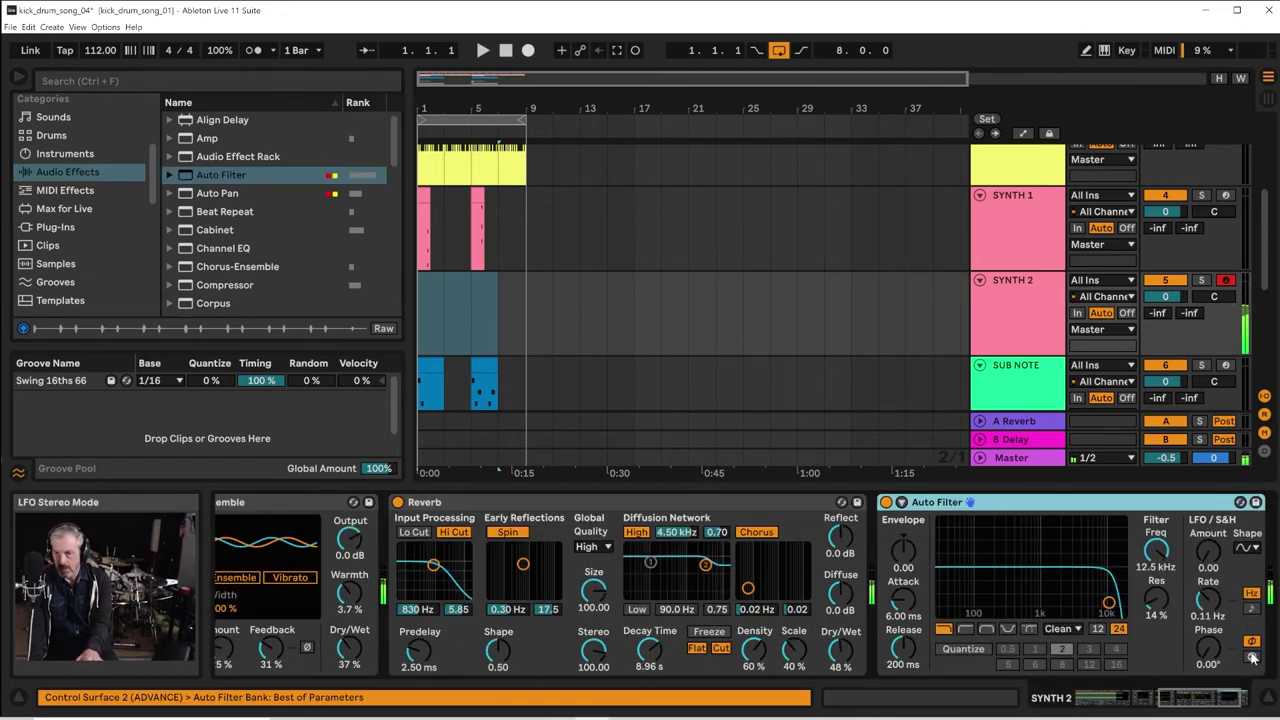
Set the Auto Filter to a notch at 2.28 kHz with 90% resonance, LFO stereo mode Spin and amount 17.1, and play the loop
click(1252, 657)
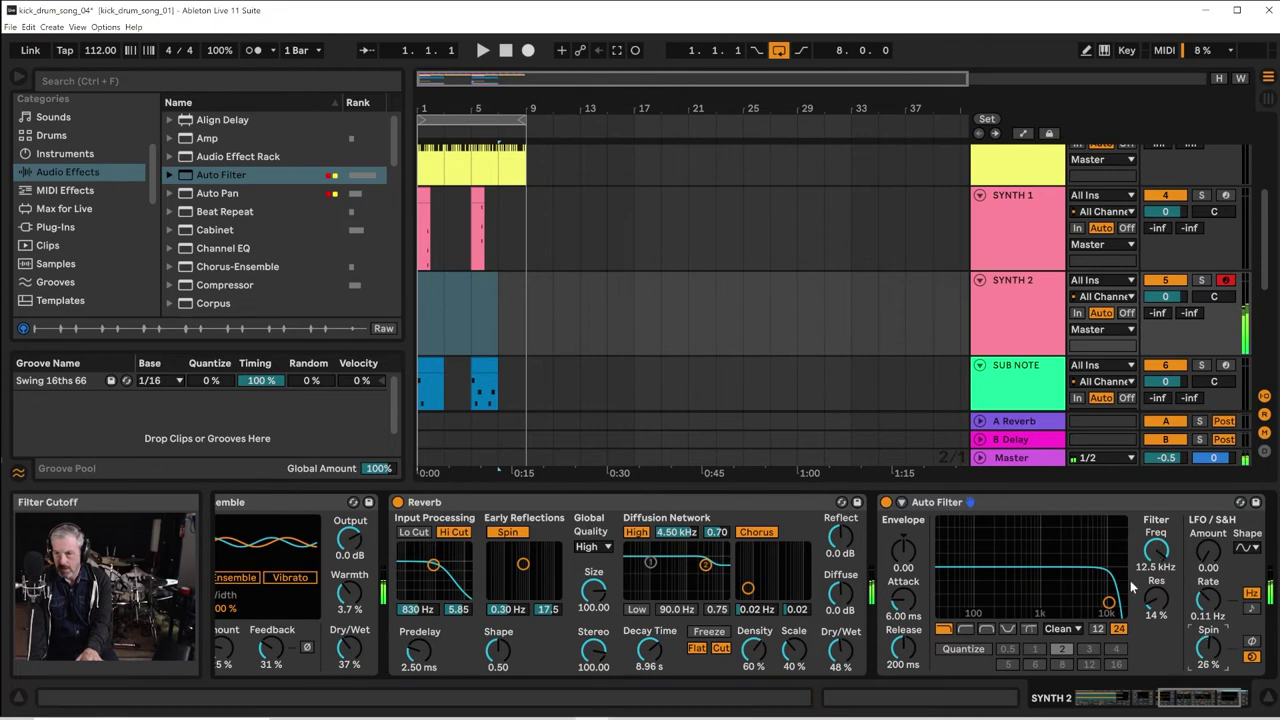
click(1009, 629)
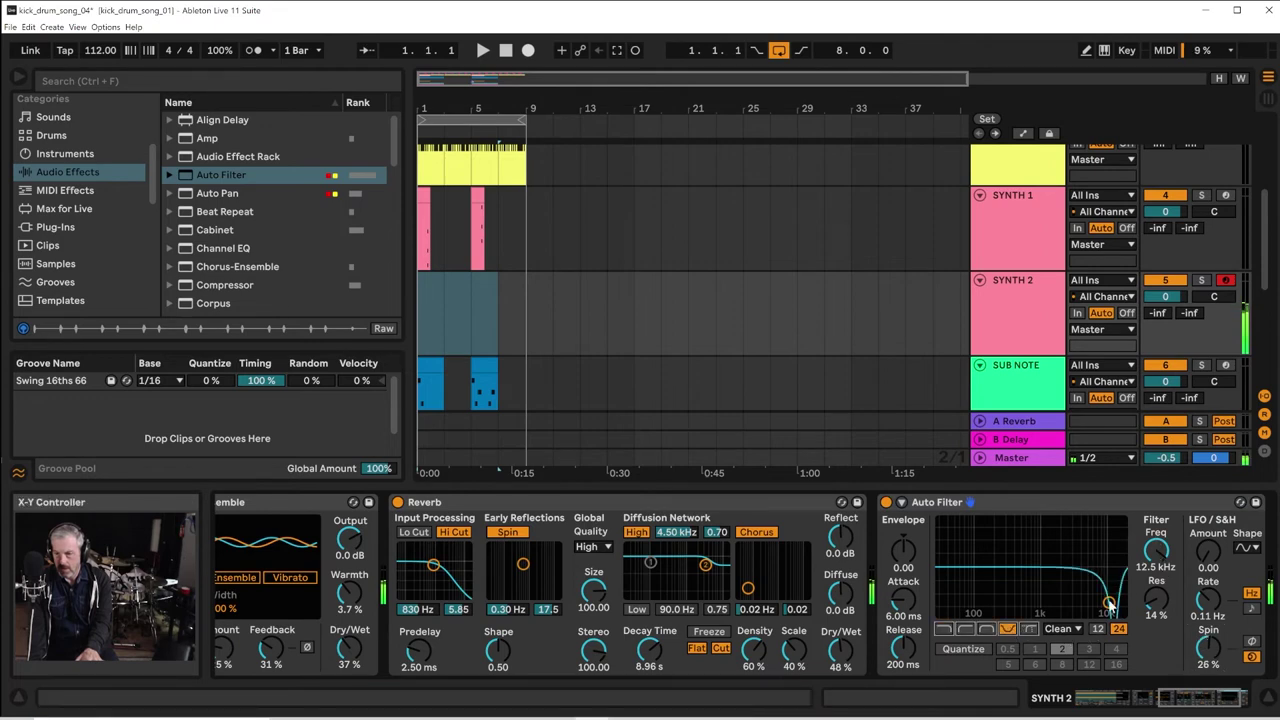
drag(1108, 605, 1062, 547)
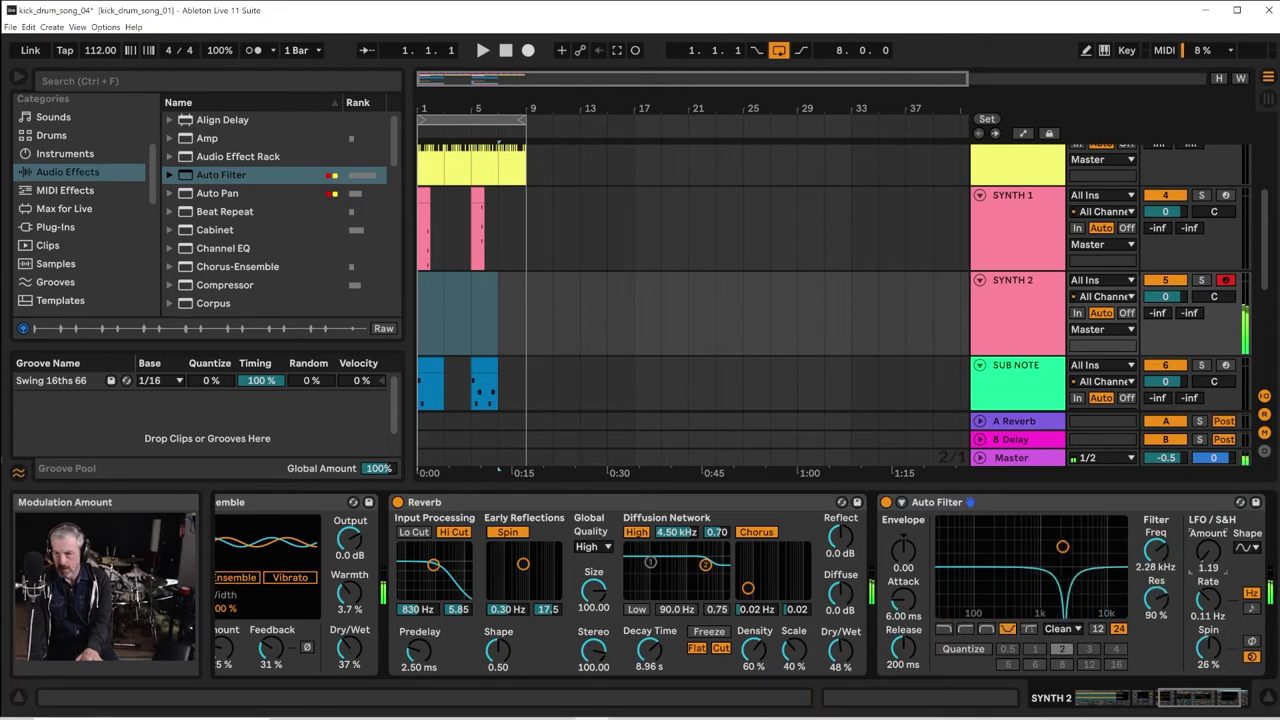
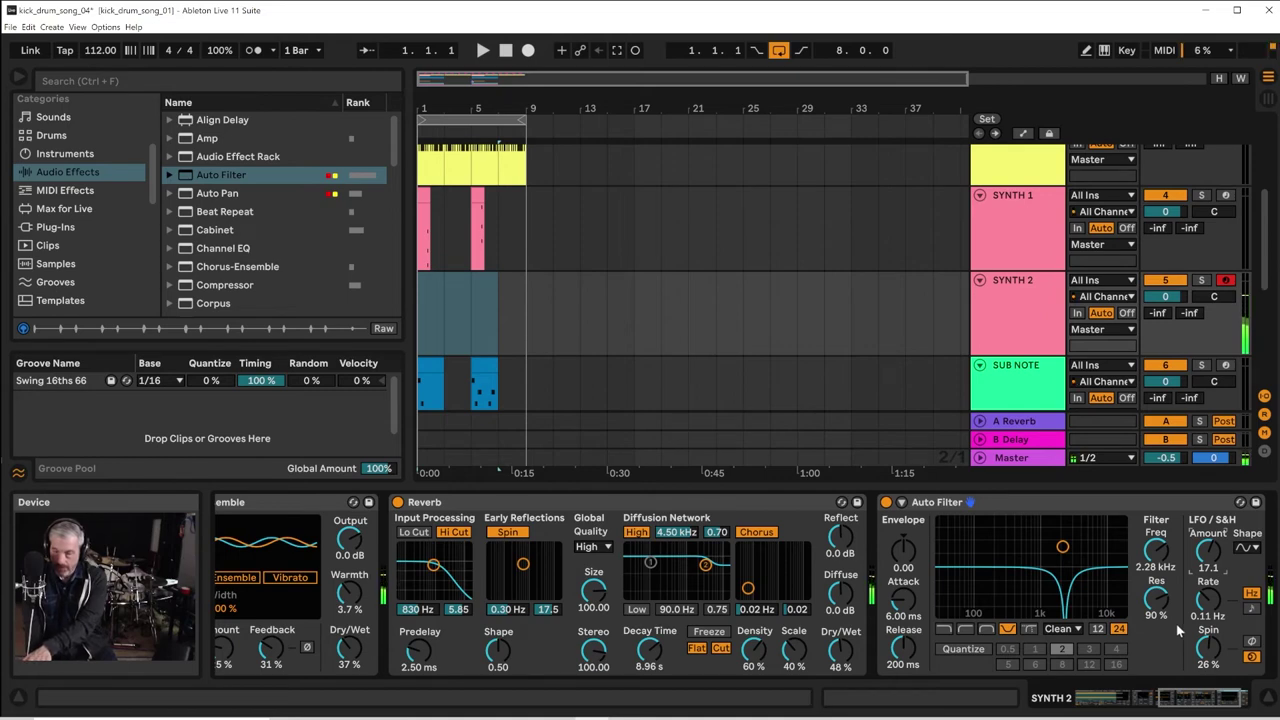
click(423, 333)
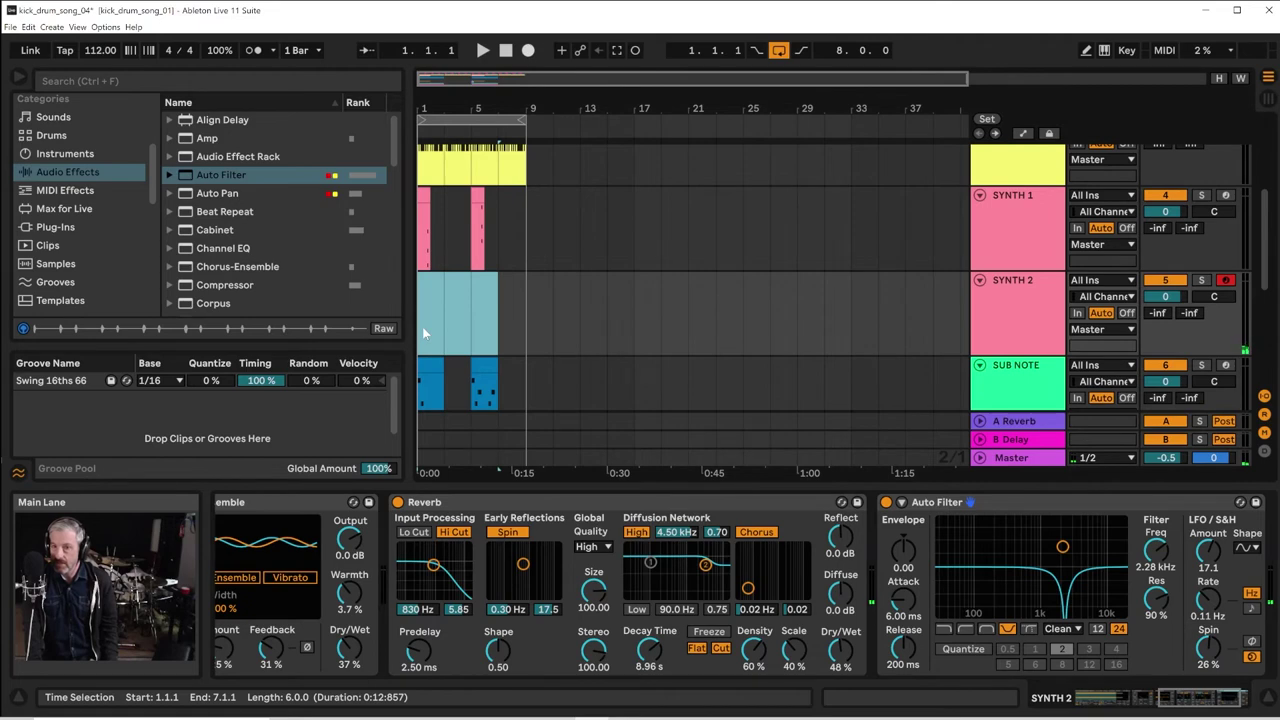
key(space)
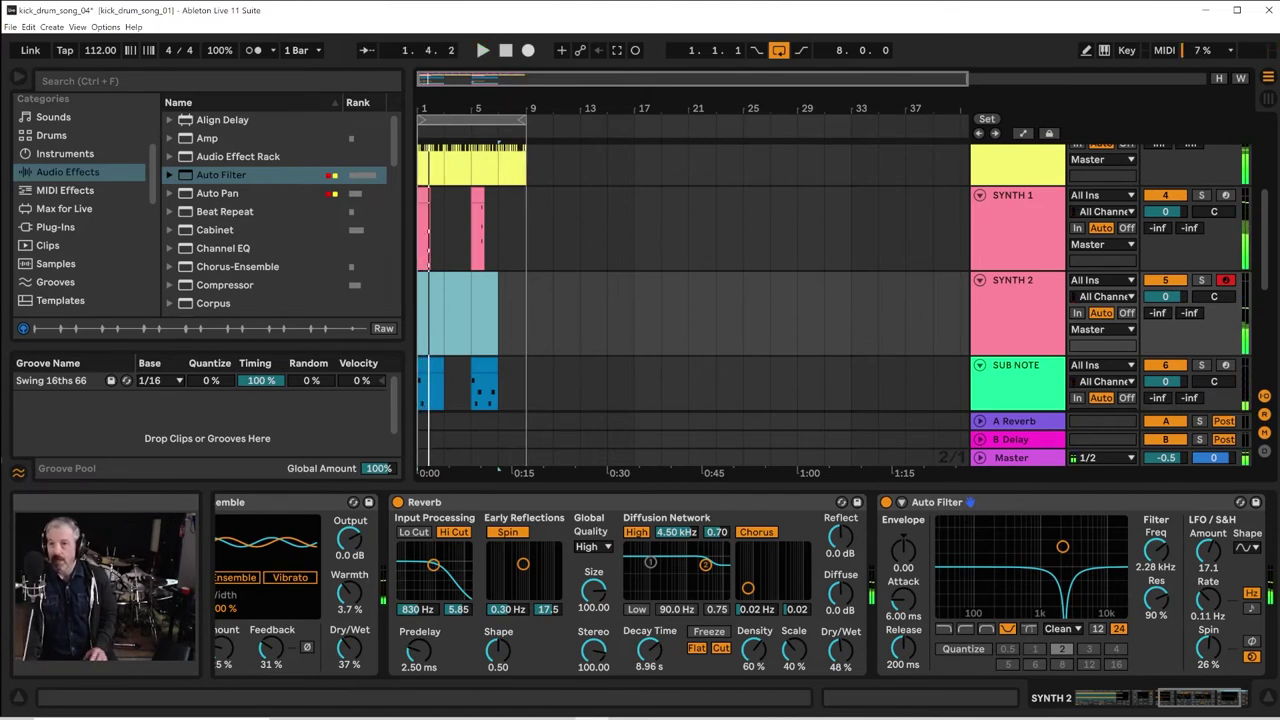
Add an Arpeggiator at the start of the SYNTH 2 device chain with rate 1/16, steps 2 and gate 29%
click(991, 317)
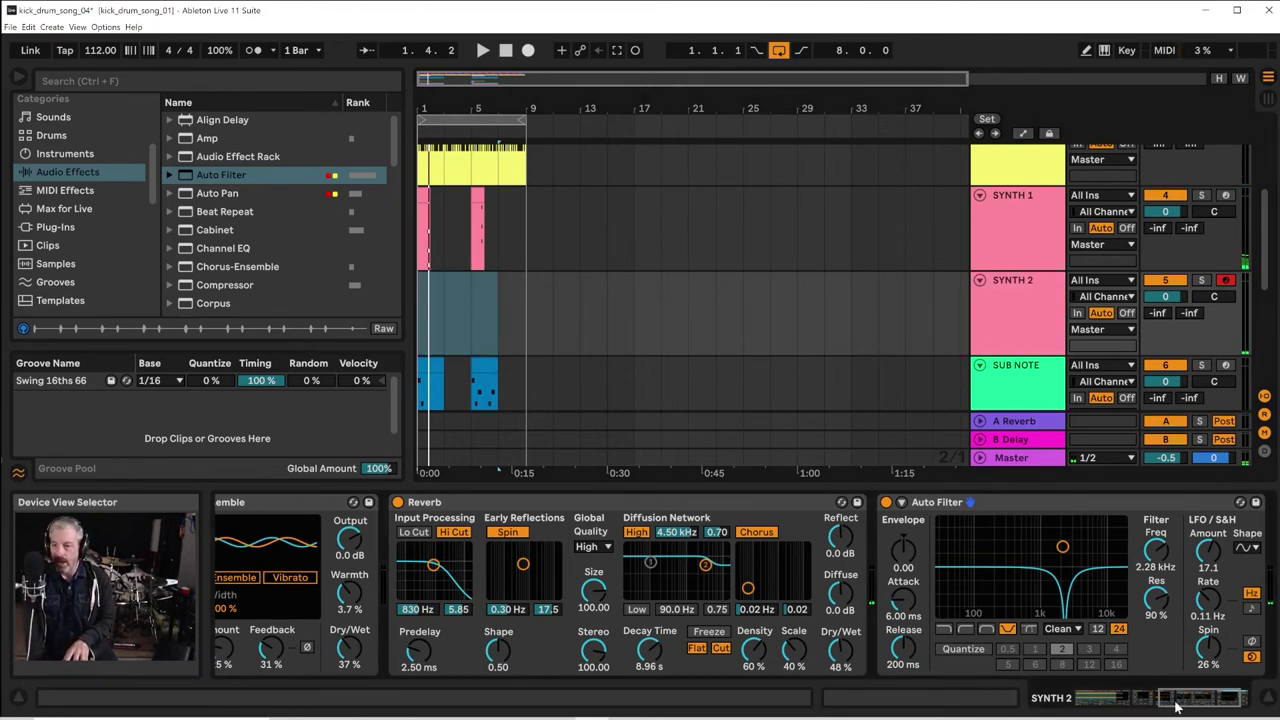
drag(1177, 707, 1020, 716)
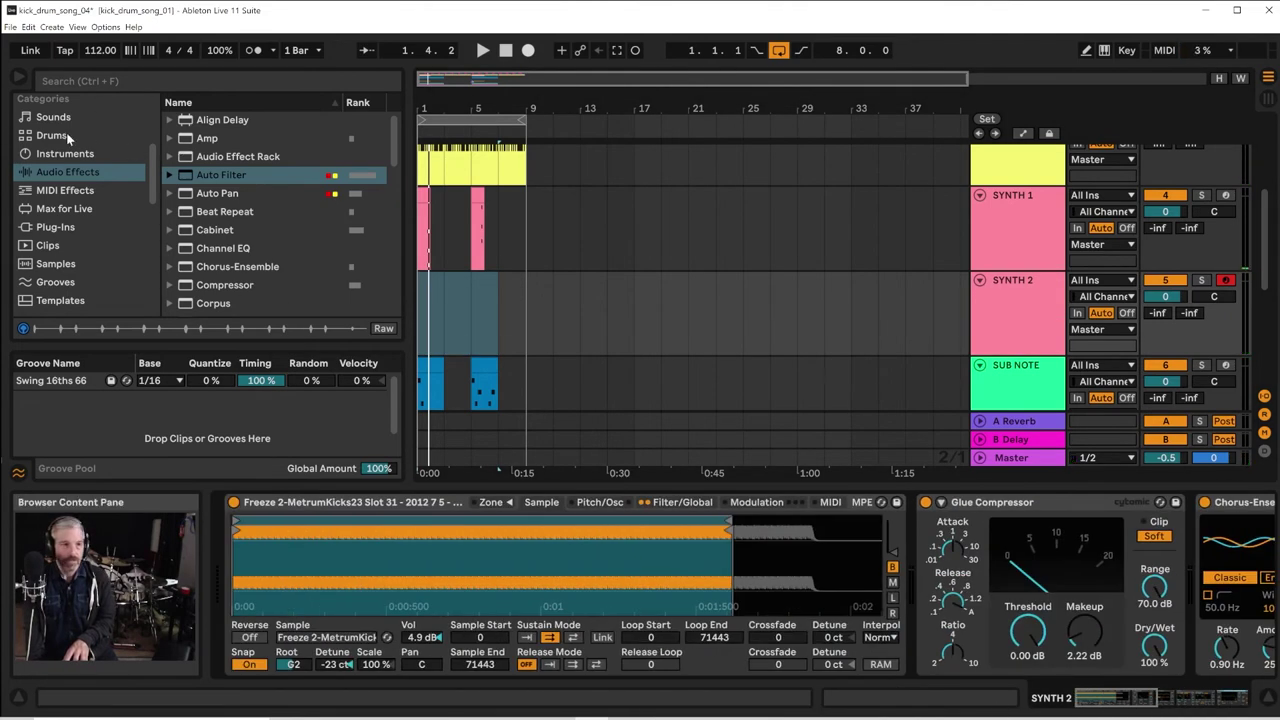
click(70, 192)
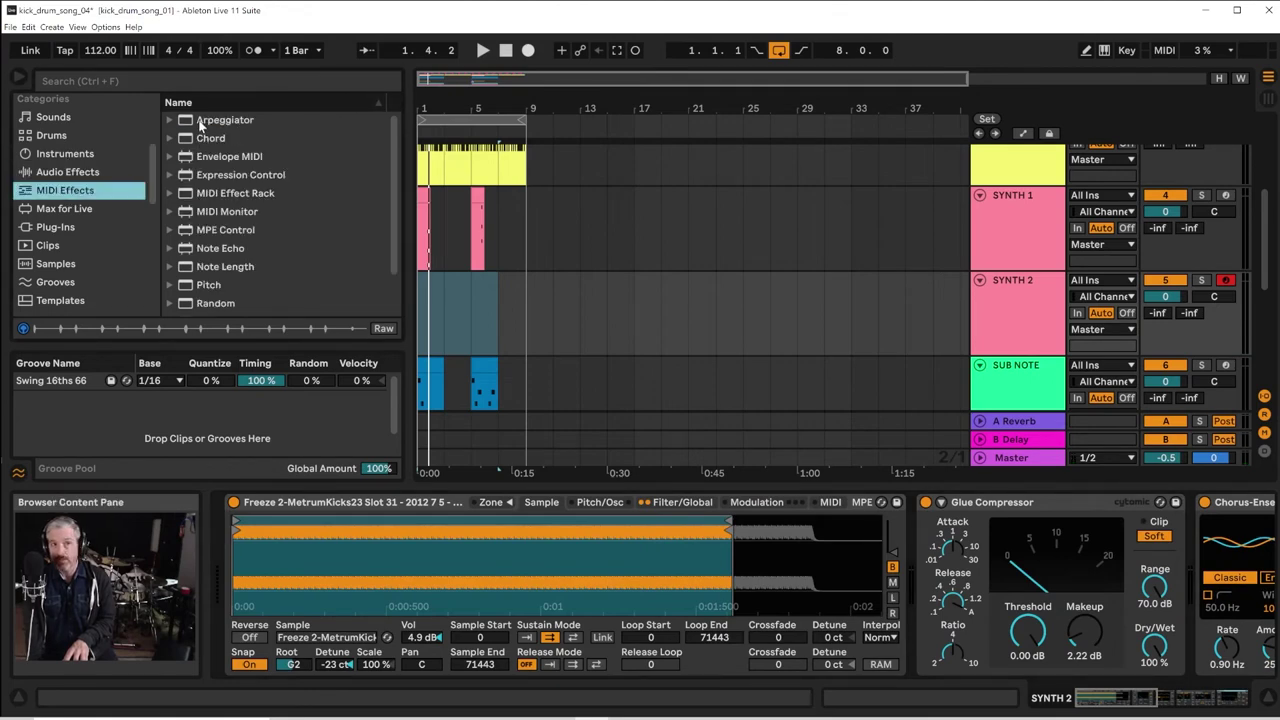
drag(201, 124, 200, 127)
drag(240, 455, 229, 545)
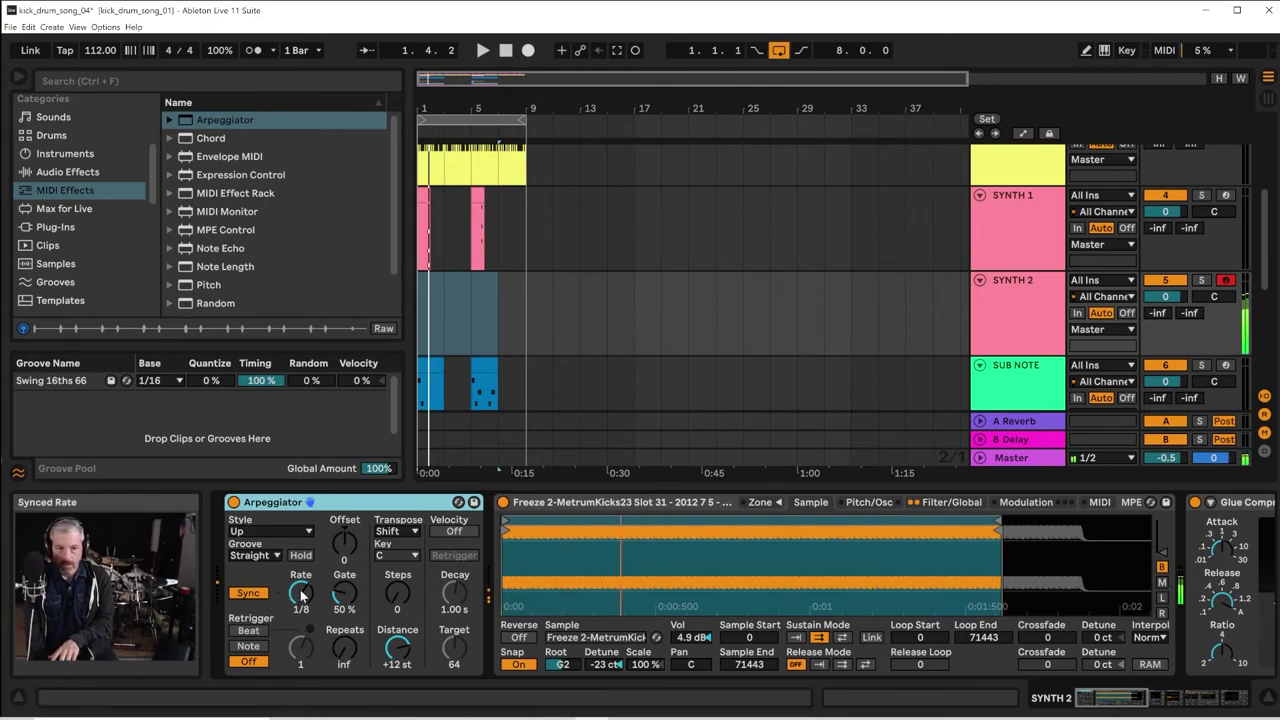
drag(302, 594, 302, 582)
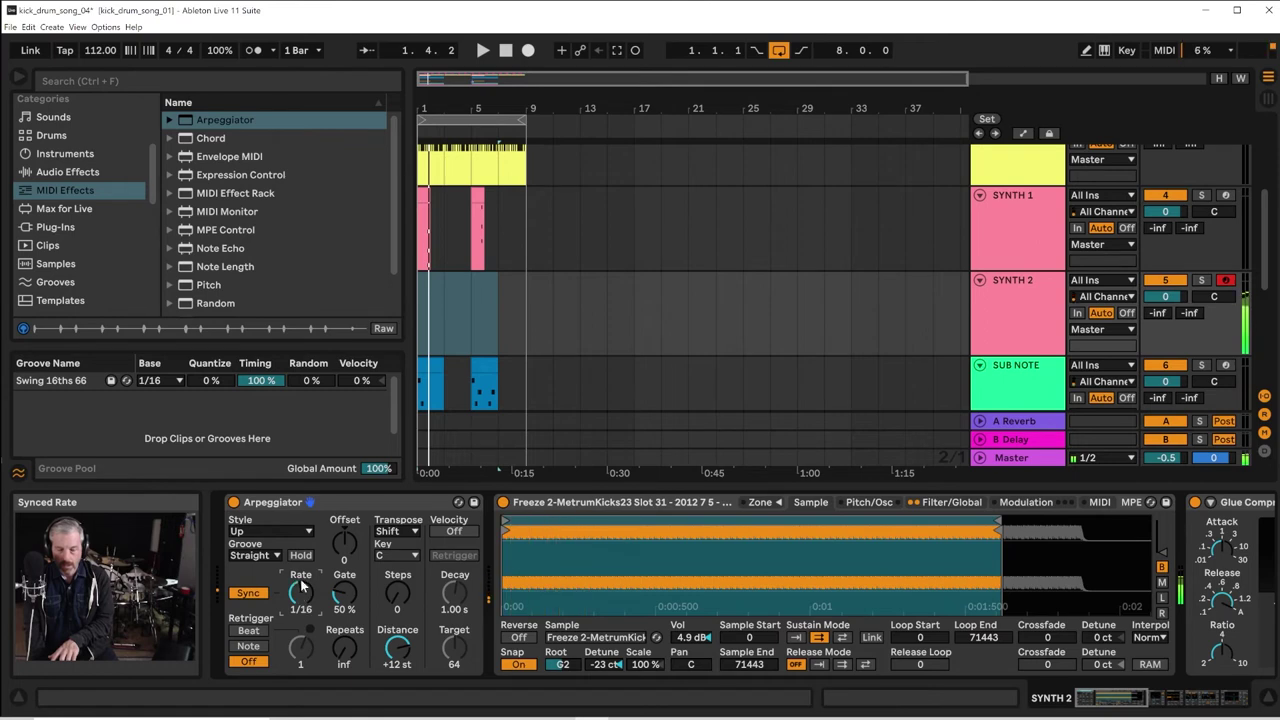
key(space)
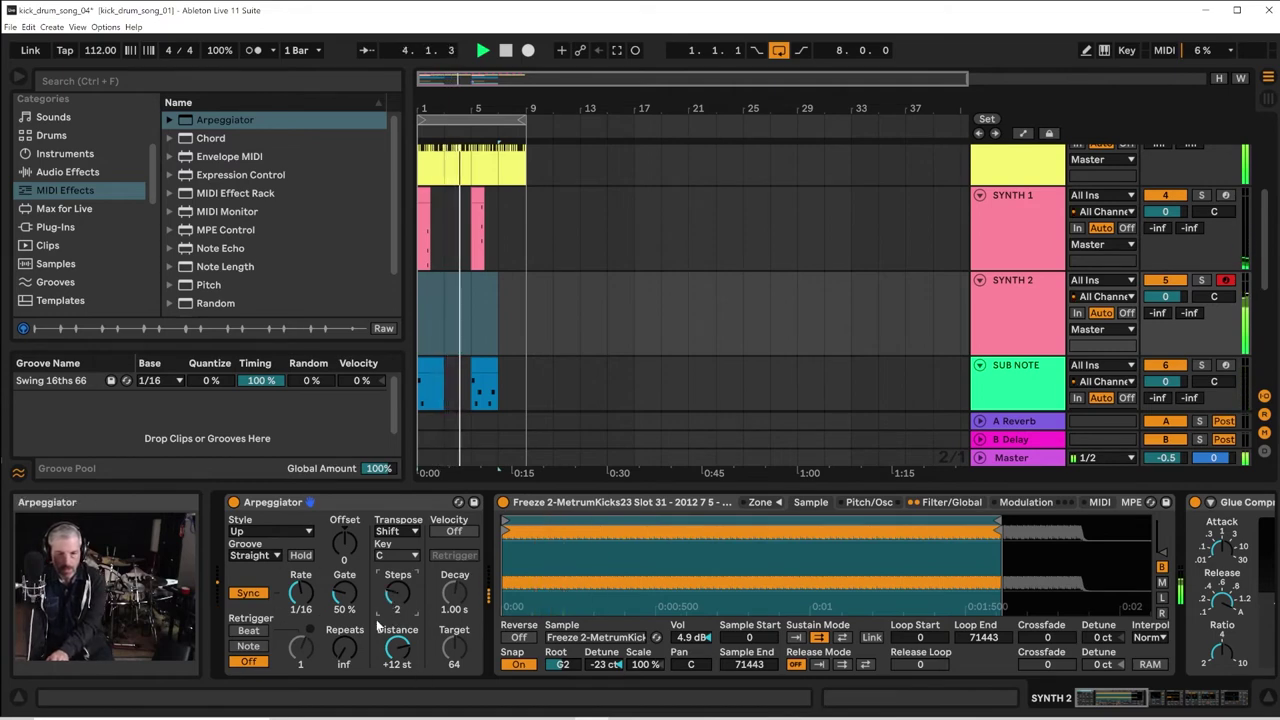
drag(348, 600, 348, 621)
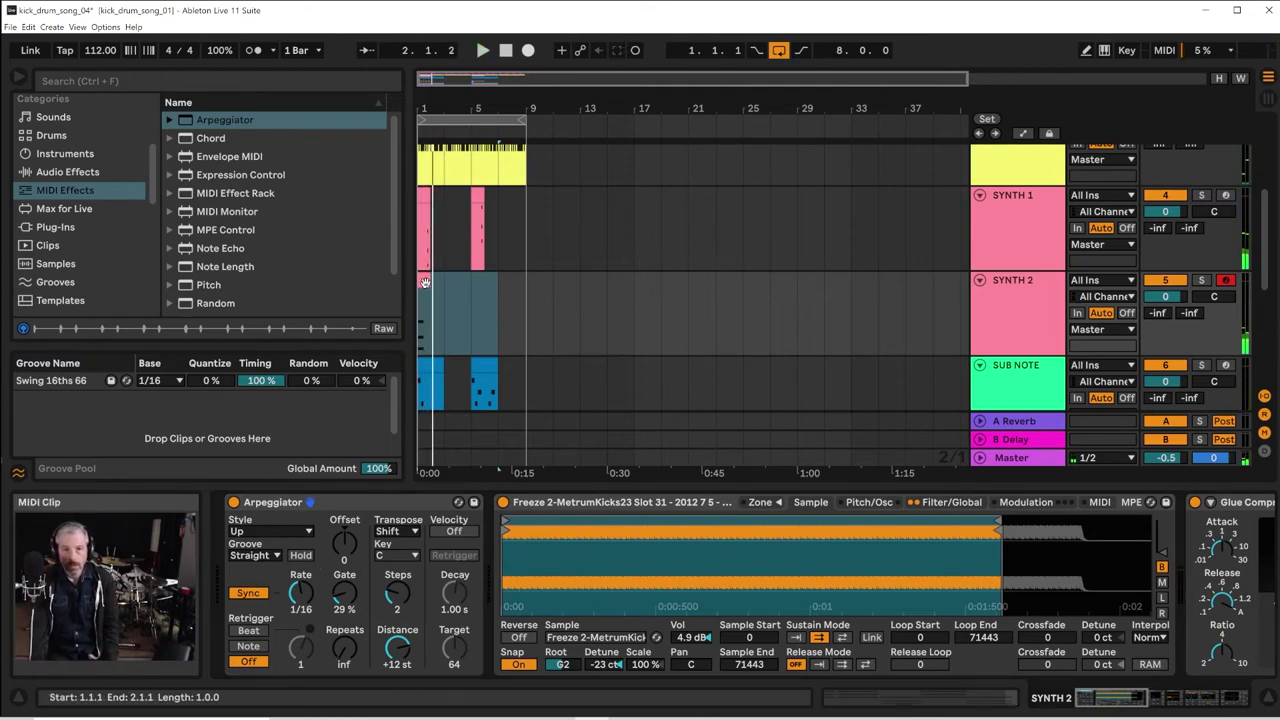
Extend the new SYNTH 2 clip to nine bars from bar 1 and delete the short notes at its start
mouse_move(432, 289)
mouse_down()
mouse_move(532, 282)
mouse_move(413, 294)
mouse_up()
key(space)
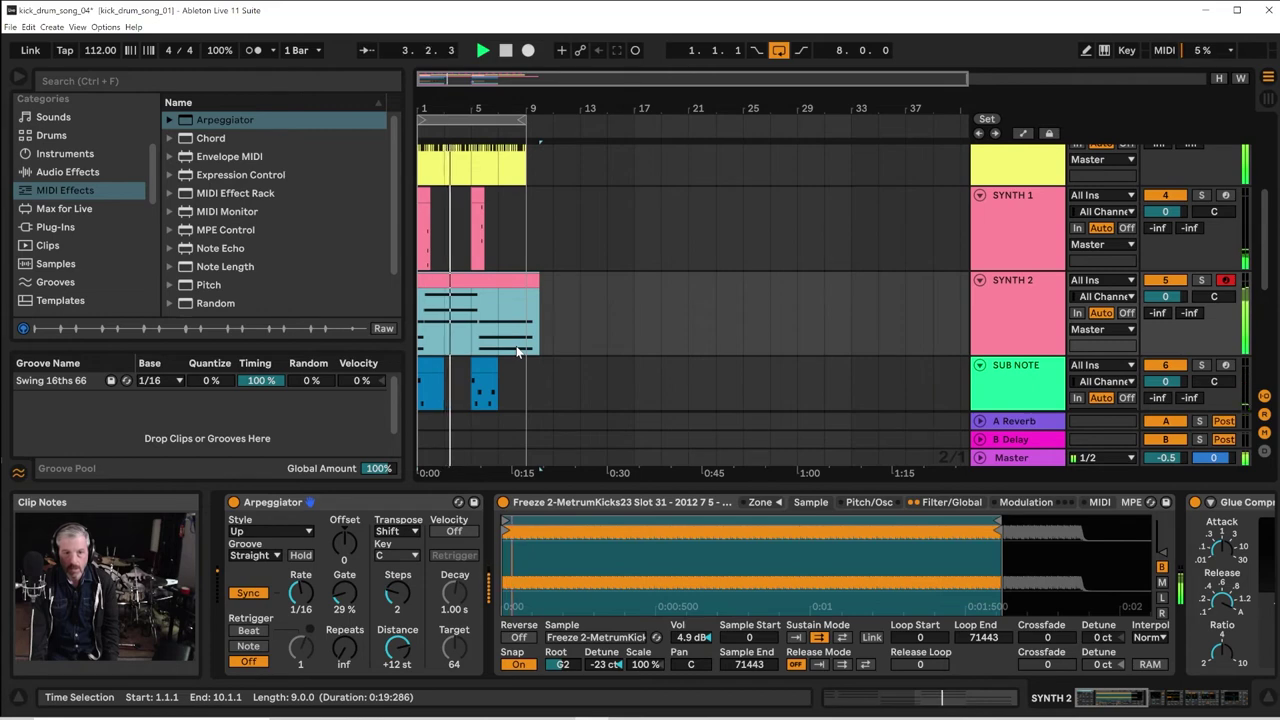
double_click(519, 276)
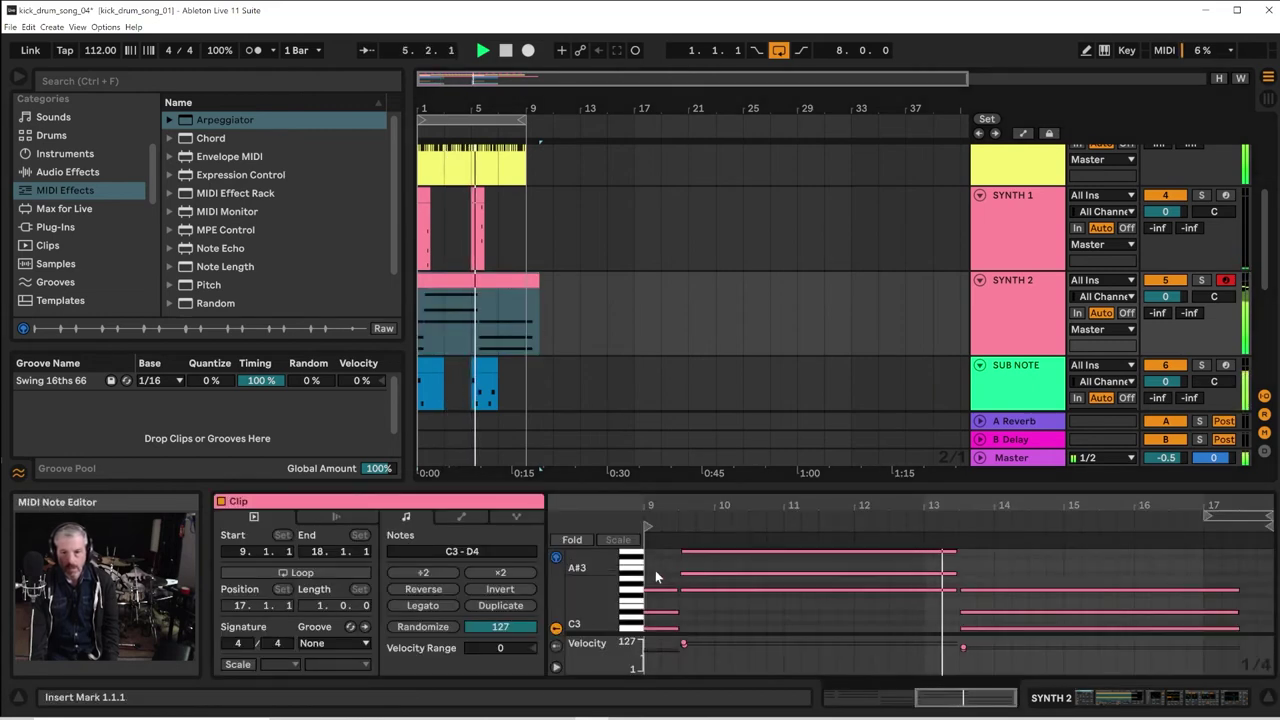
drag(655, 570, 659, 681)
key(Delete)
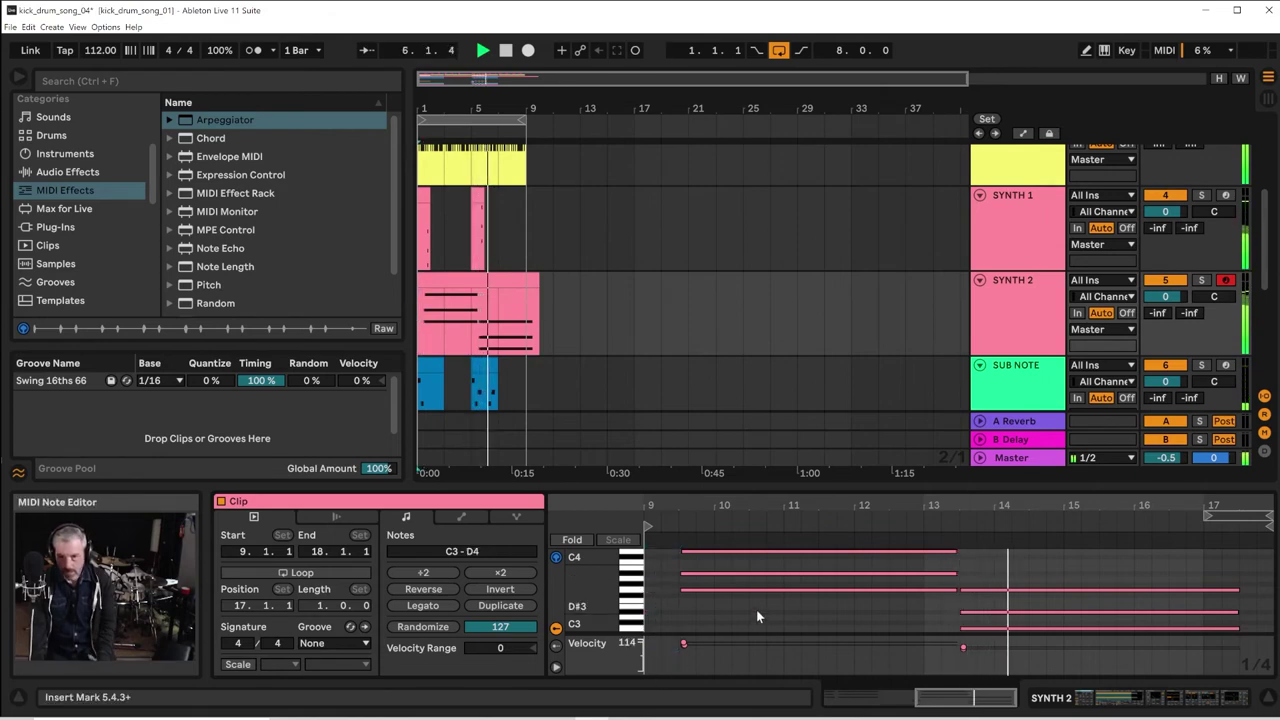
Try moving the first sustained chord in the SYNTH 2 clip to the clip's start at 9.1.1, and play it back
drag(756, 609, 698, 574)
key(space)
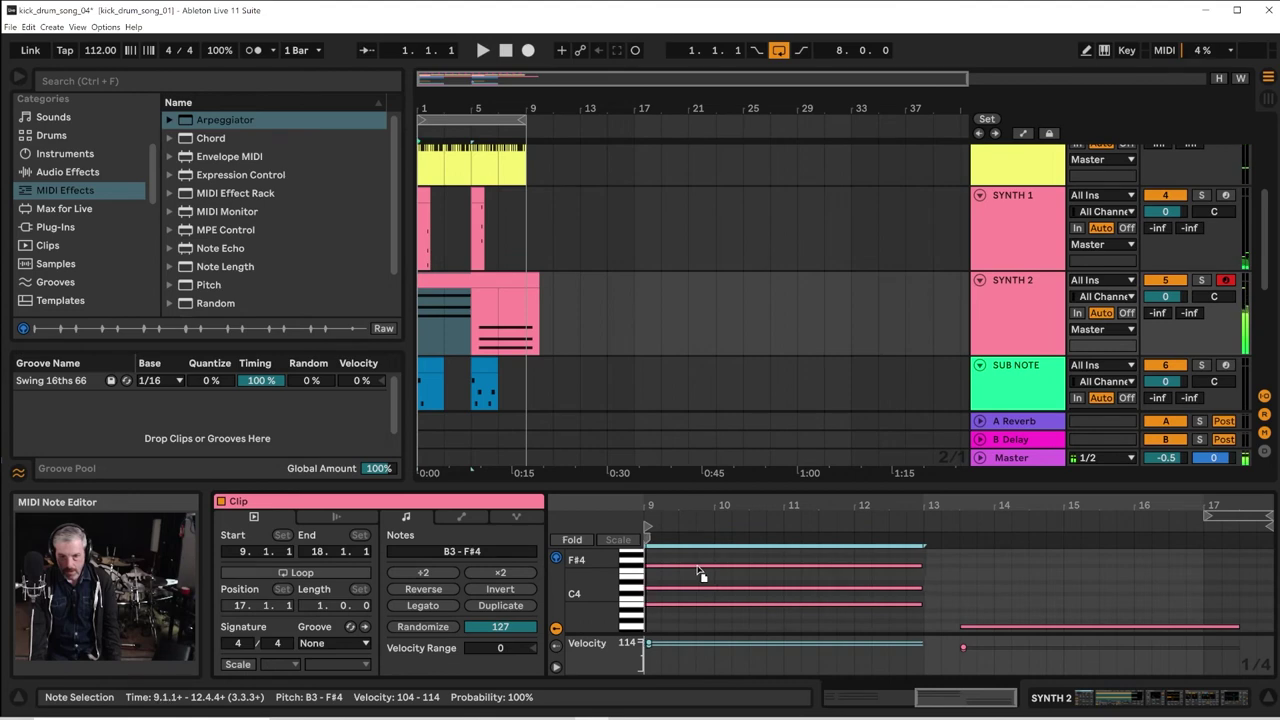
key(ctrl+z)
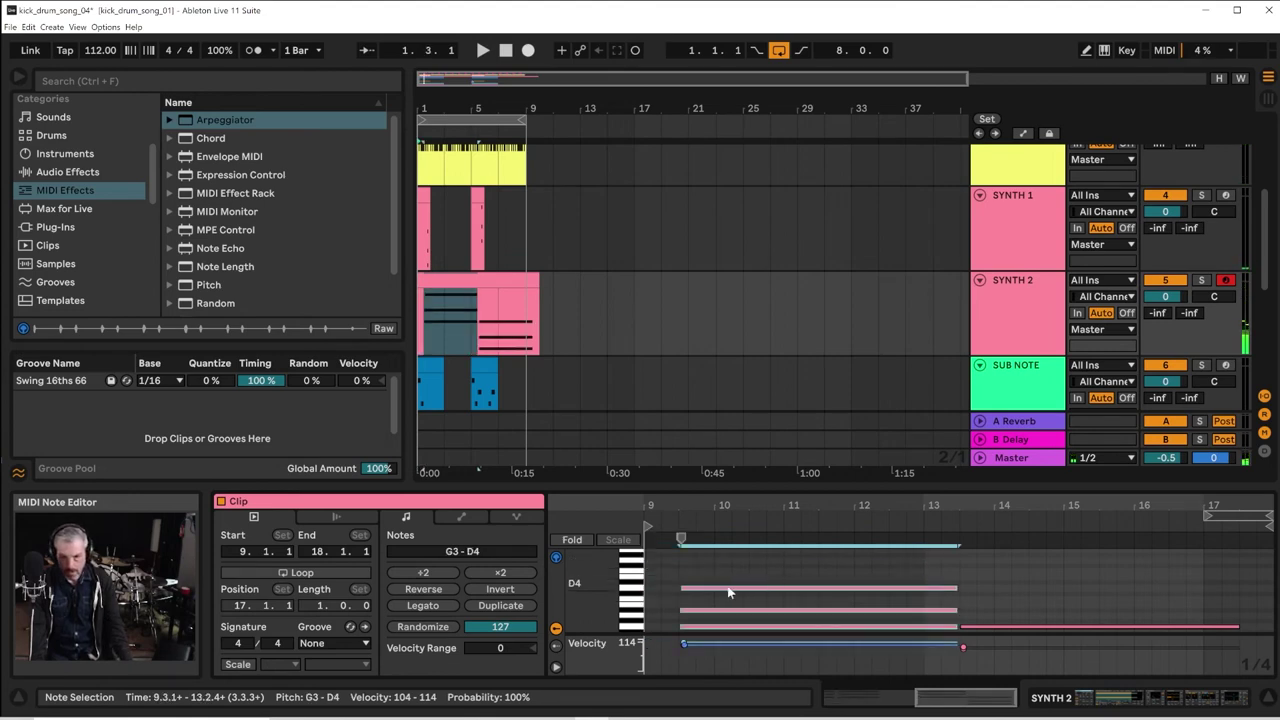
key(Left)
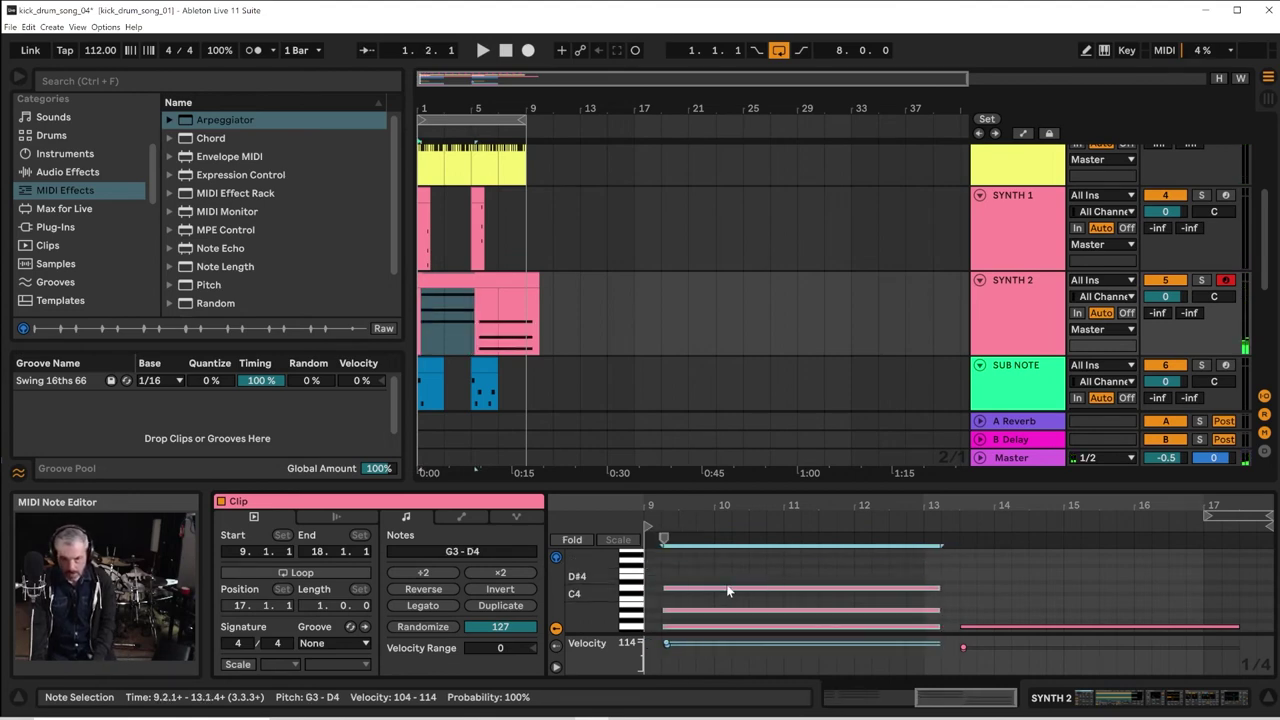
key(alt+Left)
key(Left)
key(space)
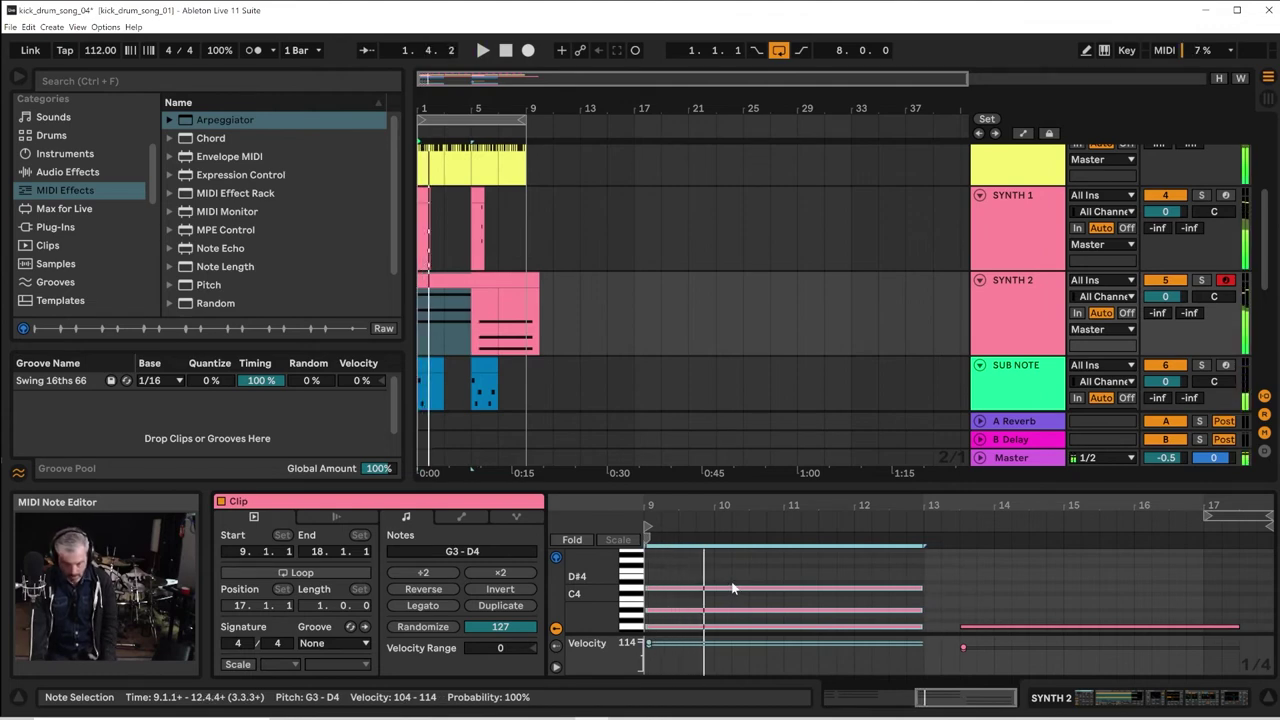
Move the first chord to start at 9.3.1 with pitches G3 to D4, and play the loop
key(Right)
key(Right)
key(Down)
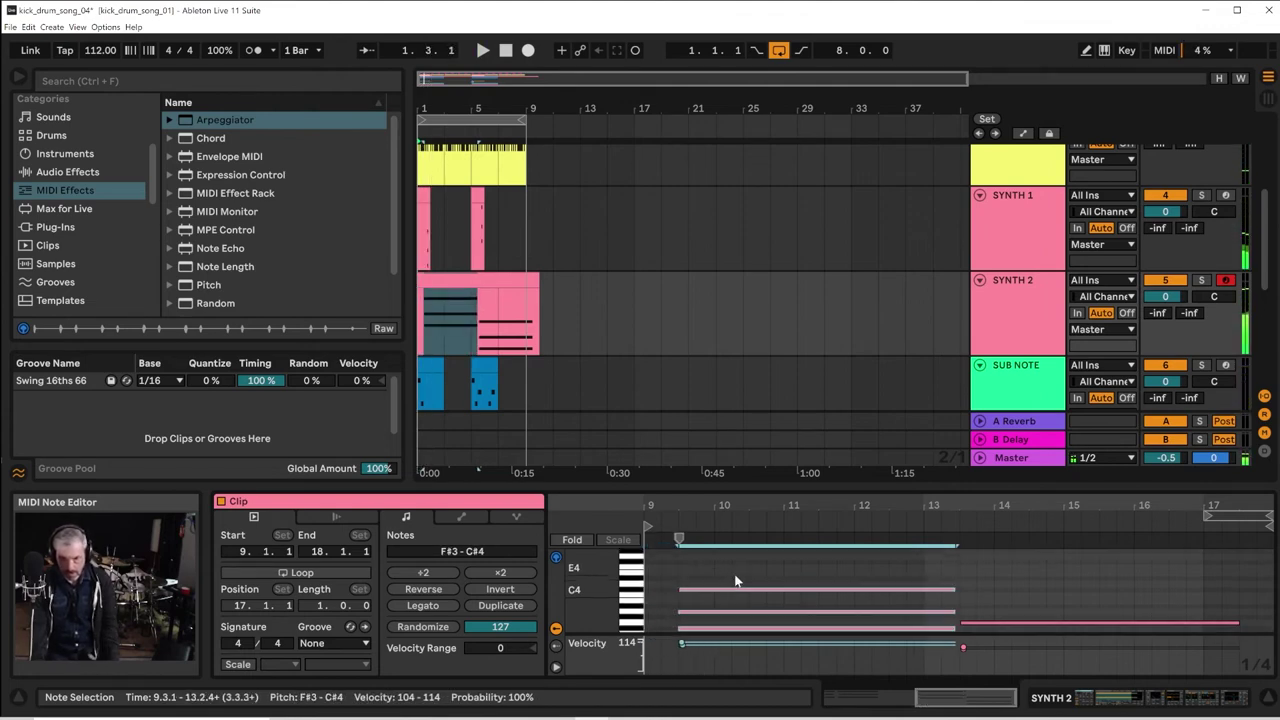
key(Up)
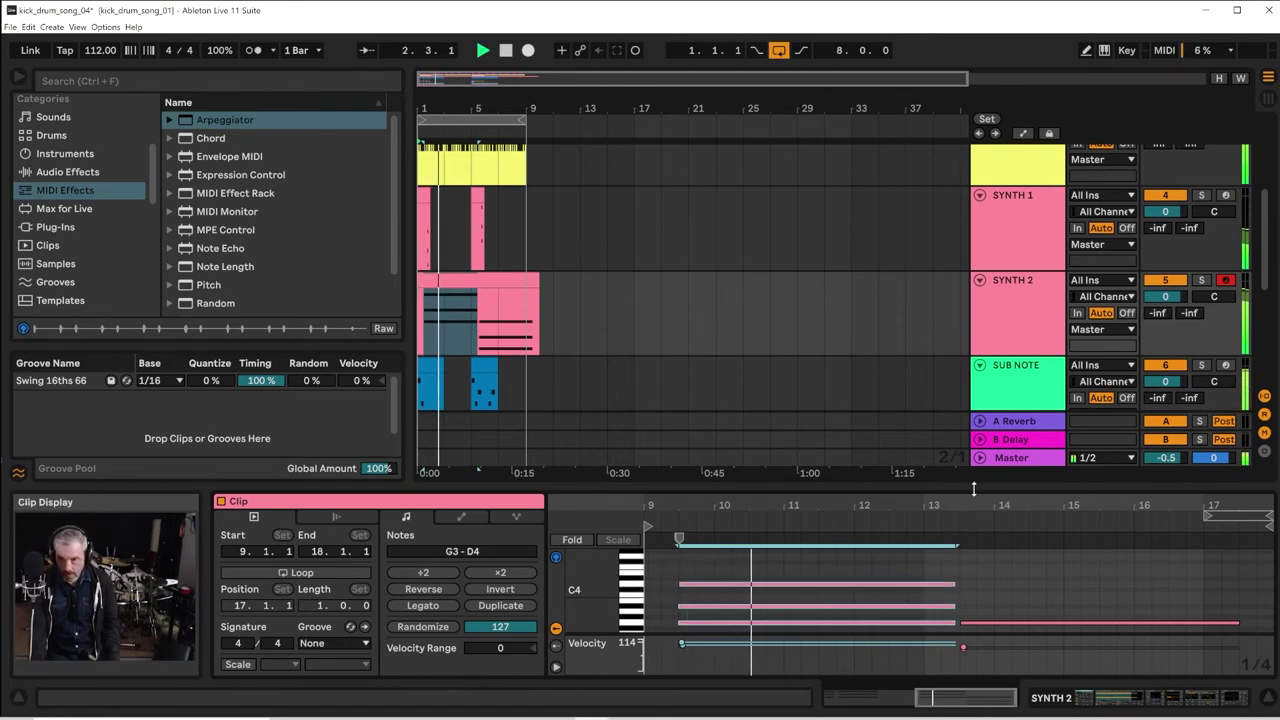
Shorten the first chord's notes to end at 13.1.1 and the second chord's notes to end at bar 17
drag(974, 487, 982, 397)
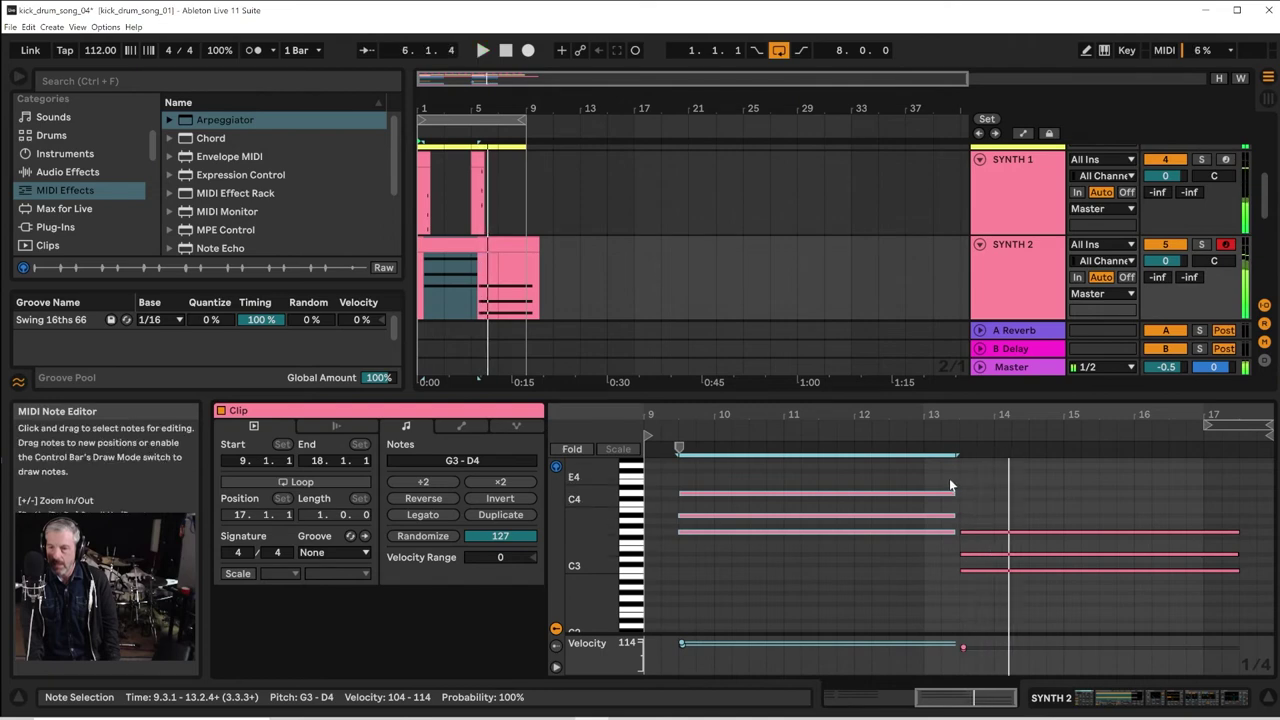
click(890, 436)
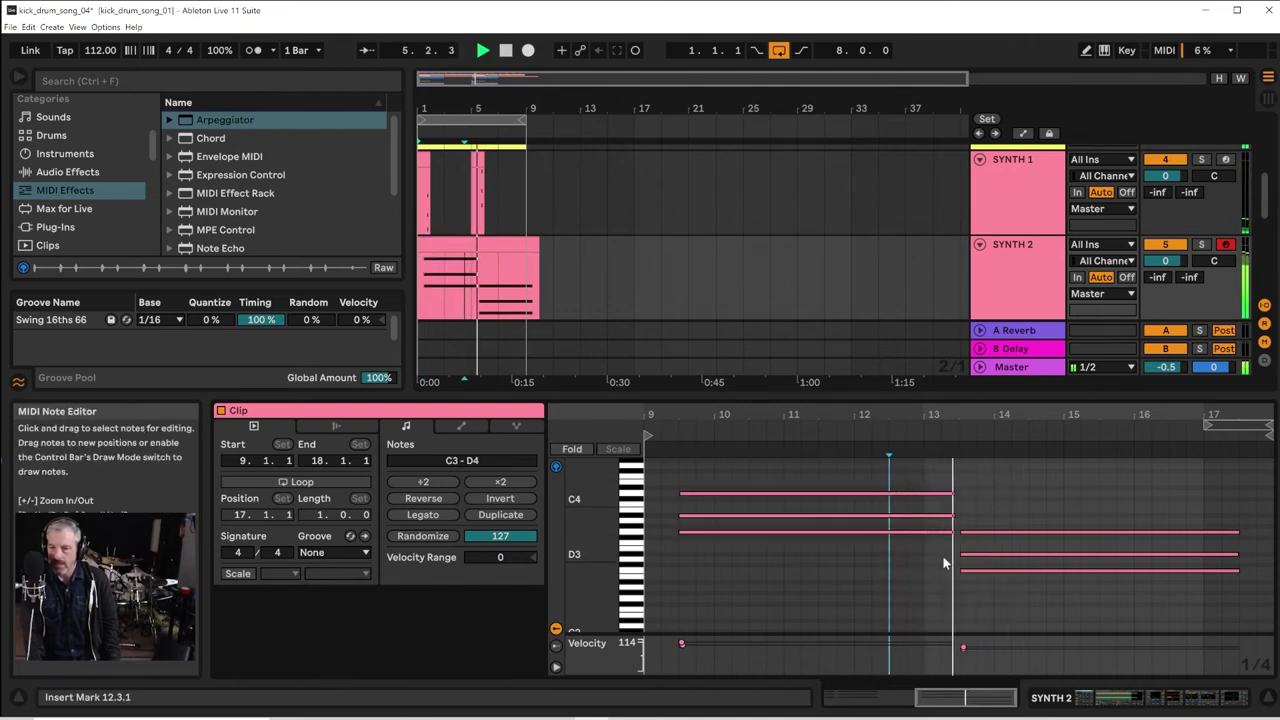
key(space)
drag(943, 556, 923, 497)
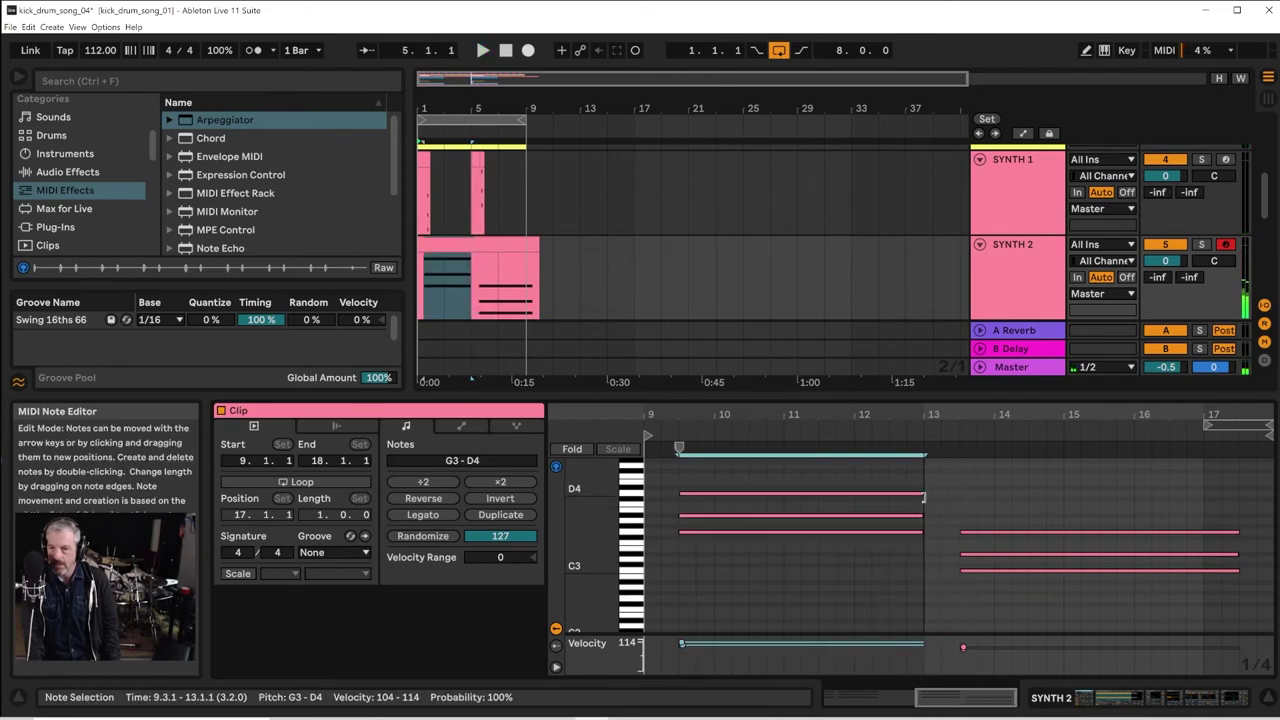
key(space)
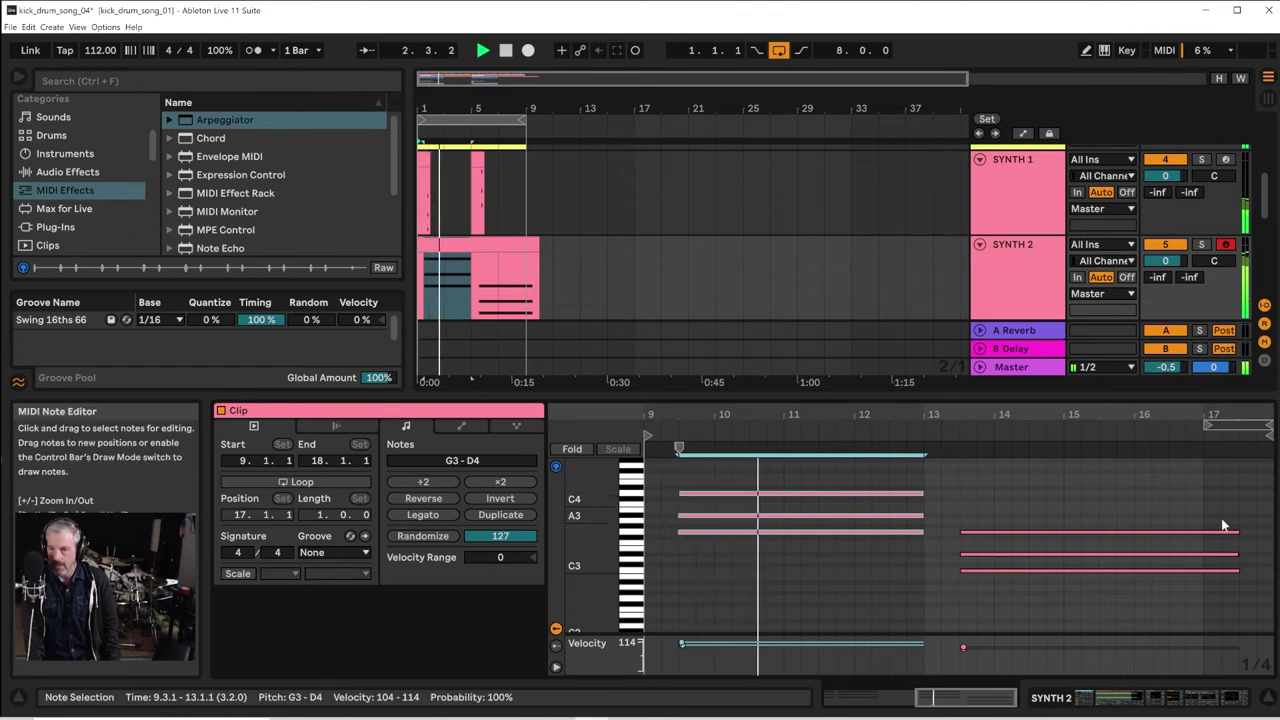
drag(1237, 612, 1206, 533)
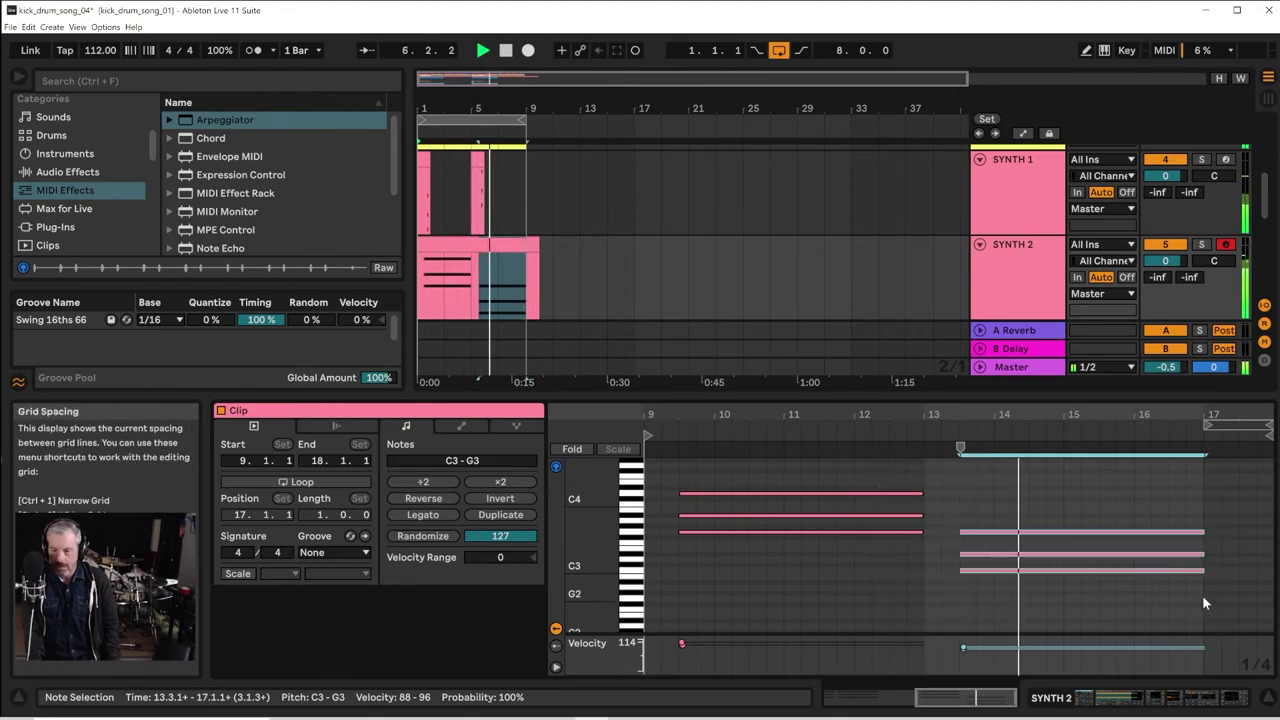
Trim the end of the SYNTH 2 clip to bar 9 so it spans eight bars
click(1012, 301)
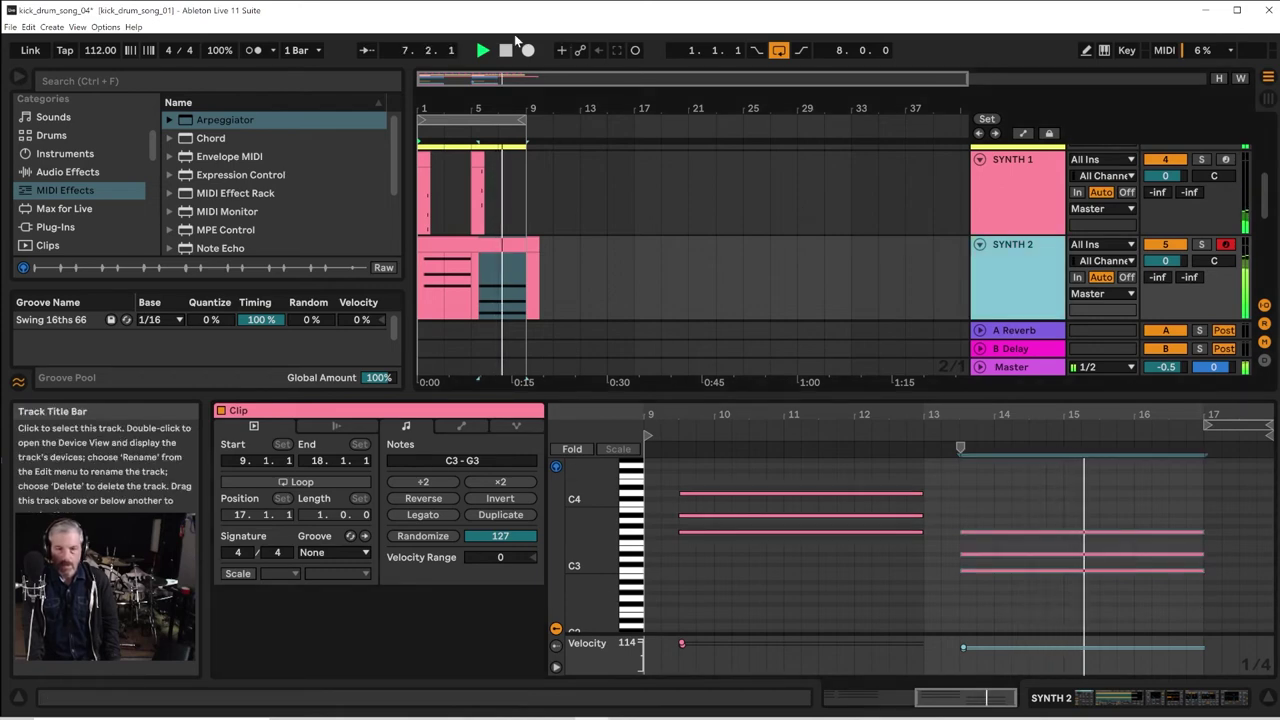
drag(466, 109, 465, 88)
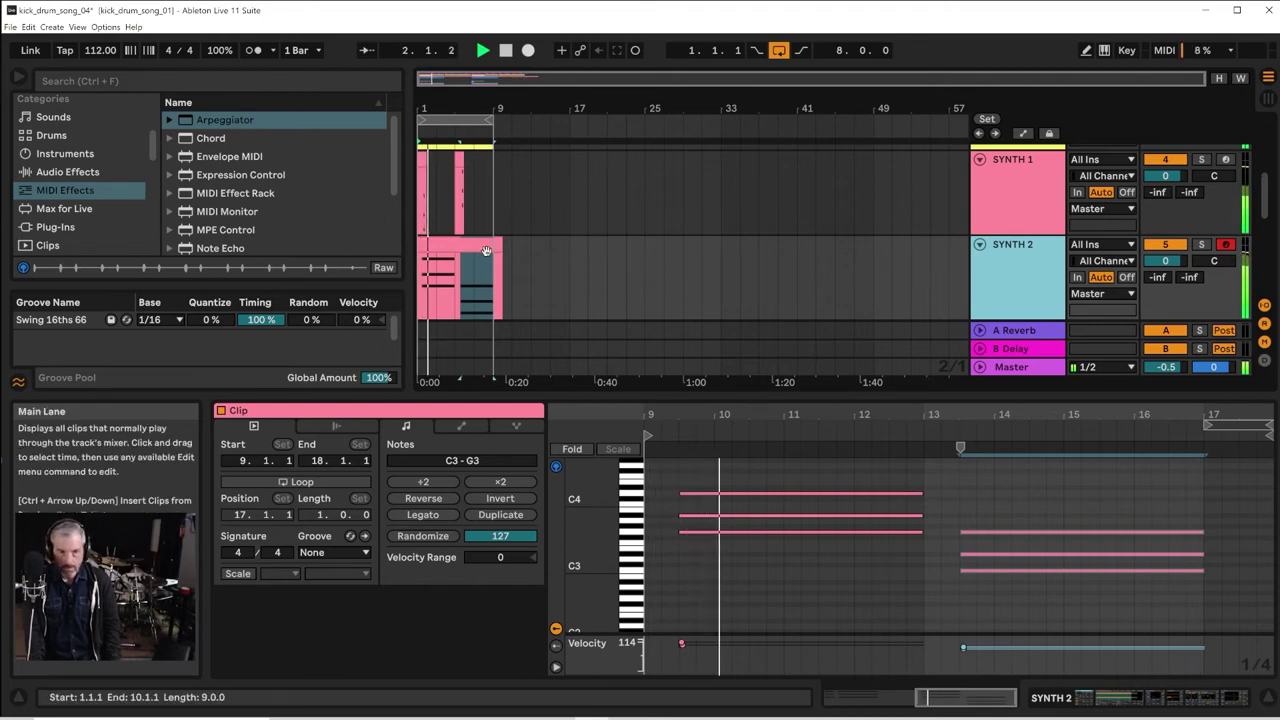
drag(500, 246, 490, 247)
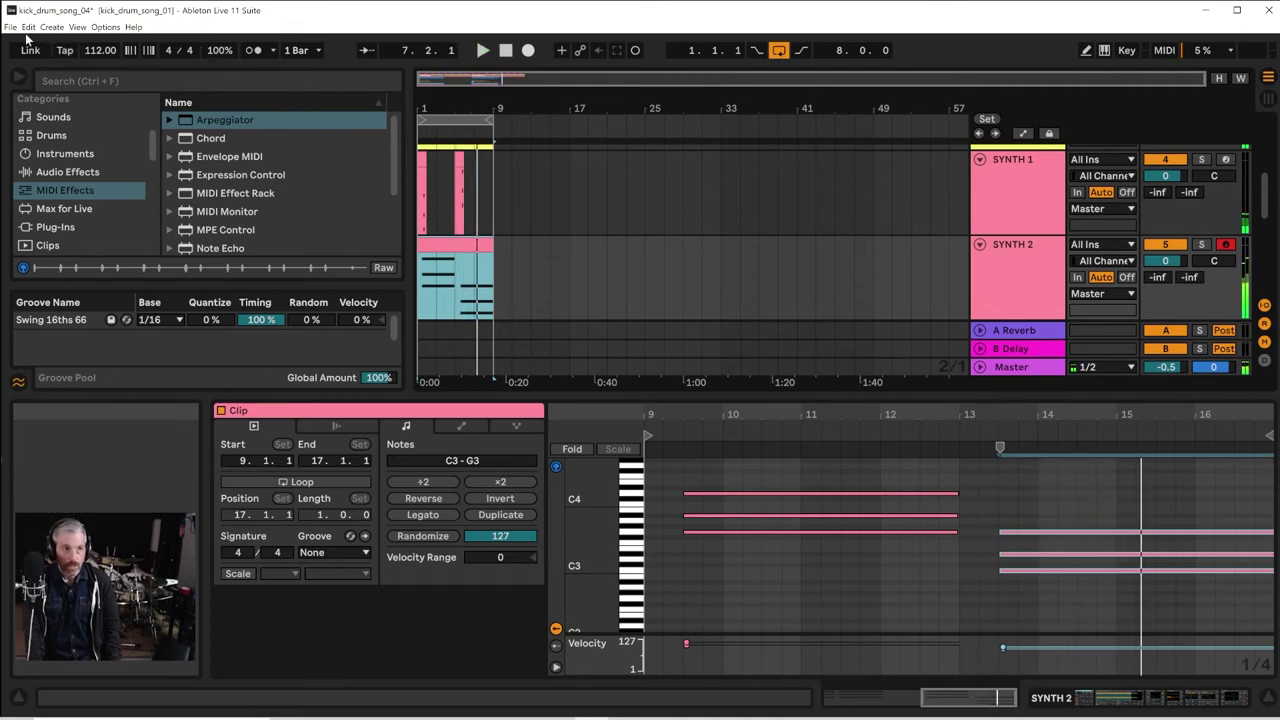
Save the Live Set as a new version named kick_drum_song_05
click(12, 27)
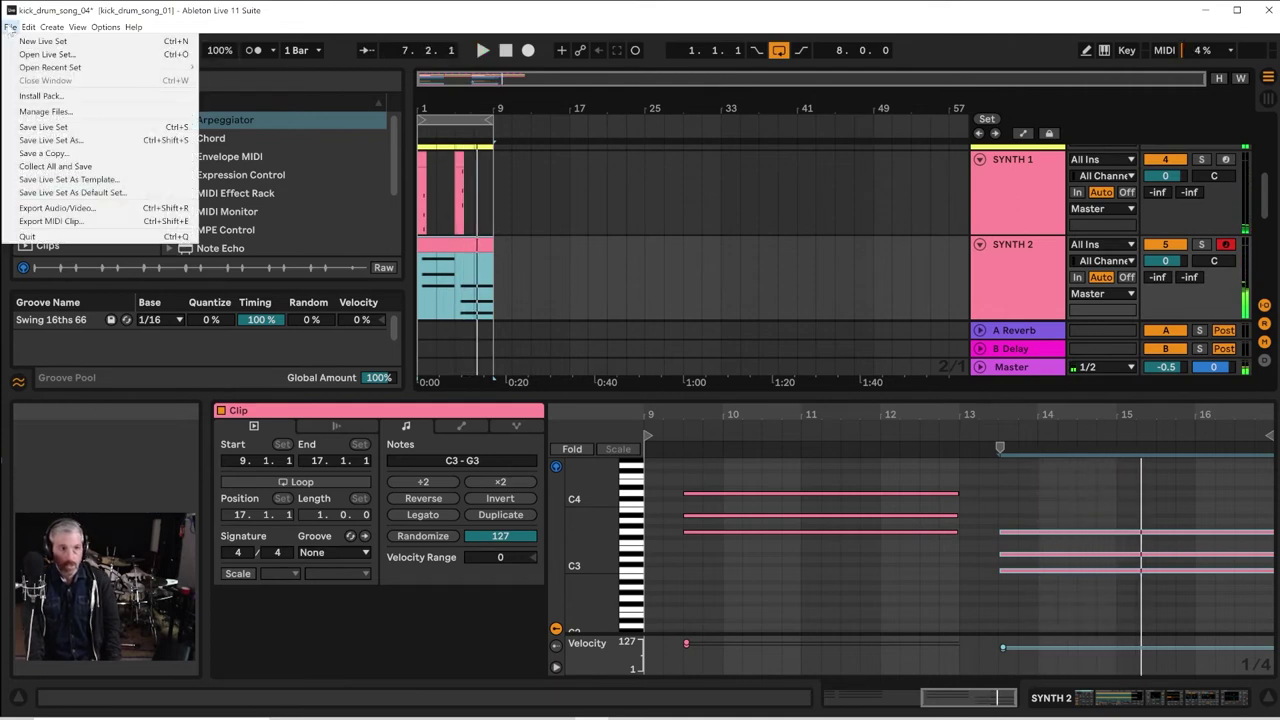
click(55, 132)
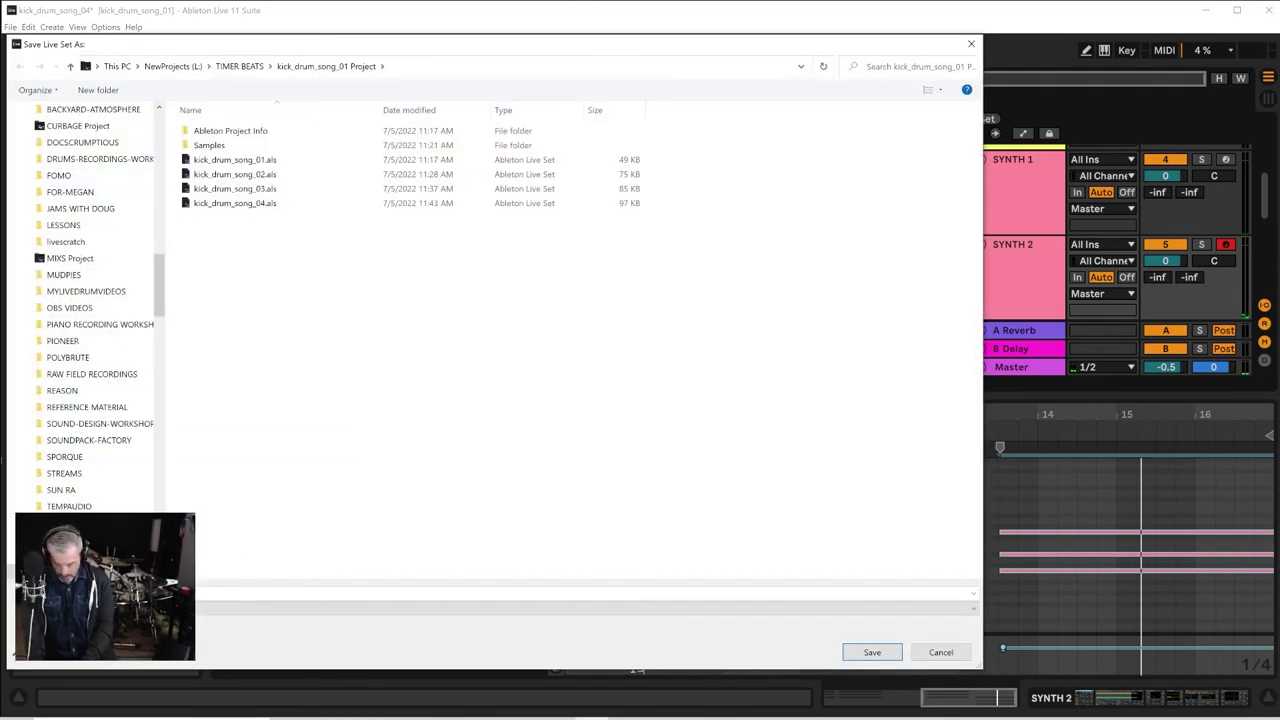
key(Return)
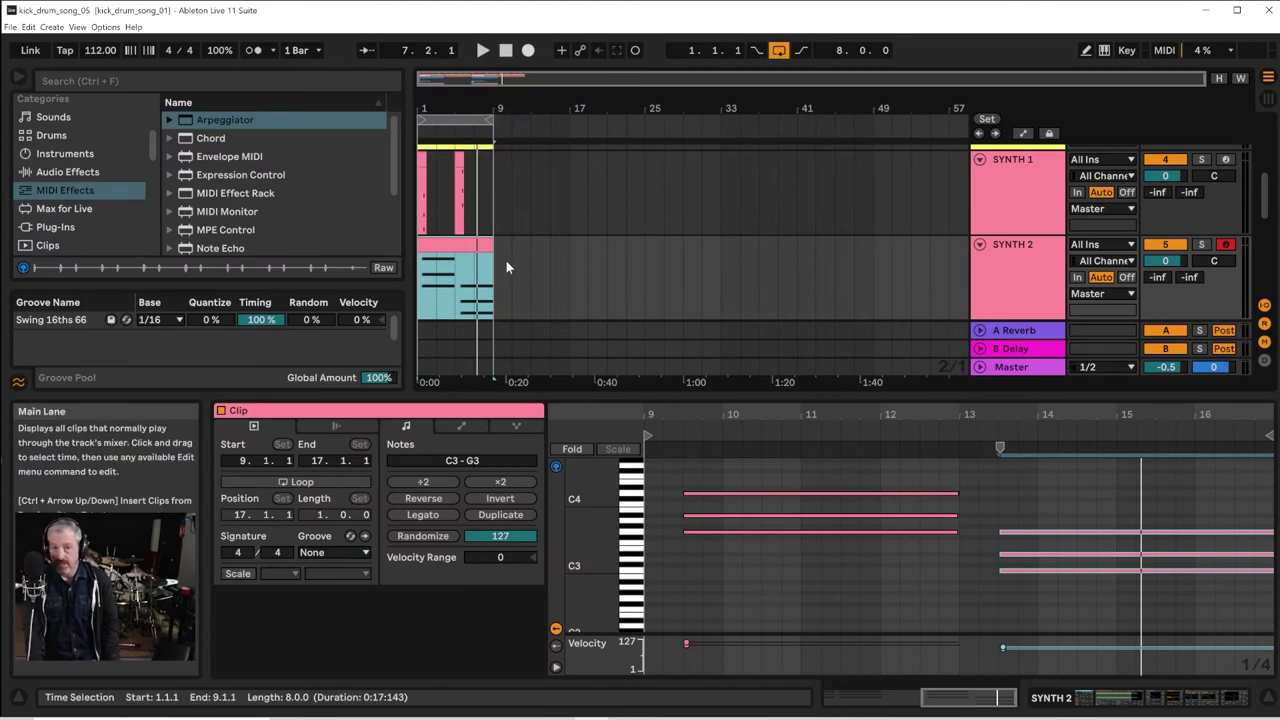
Duplicate the whole eight-bar loop section of all tracks to start at bar 9
click(445, 119)
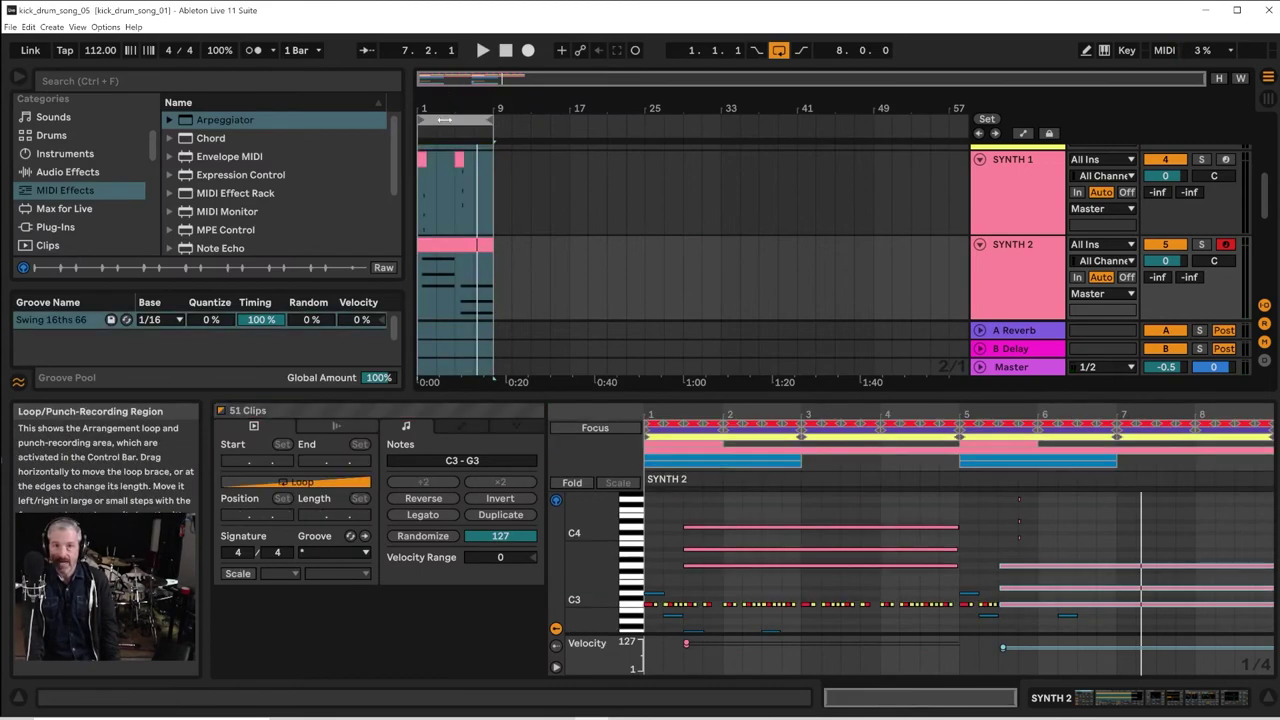
key(ctrl+d)
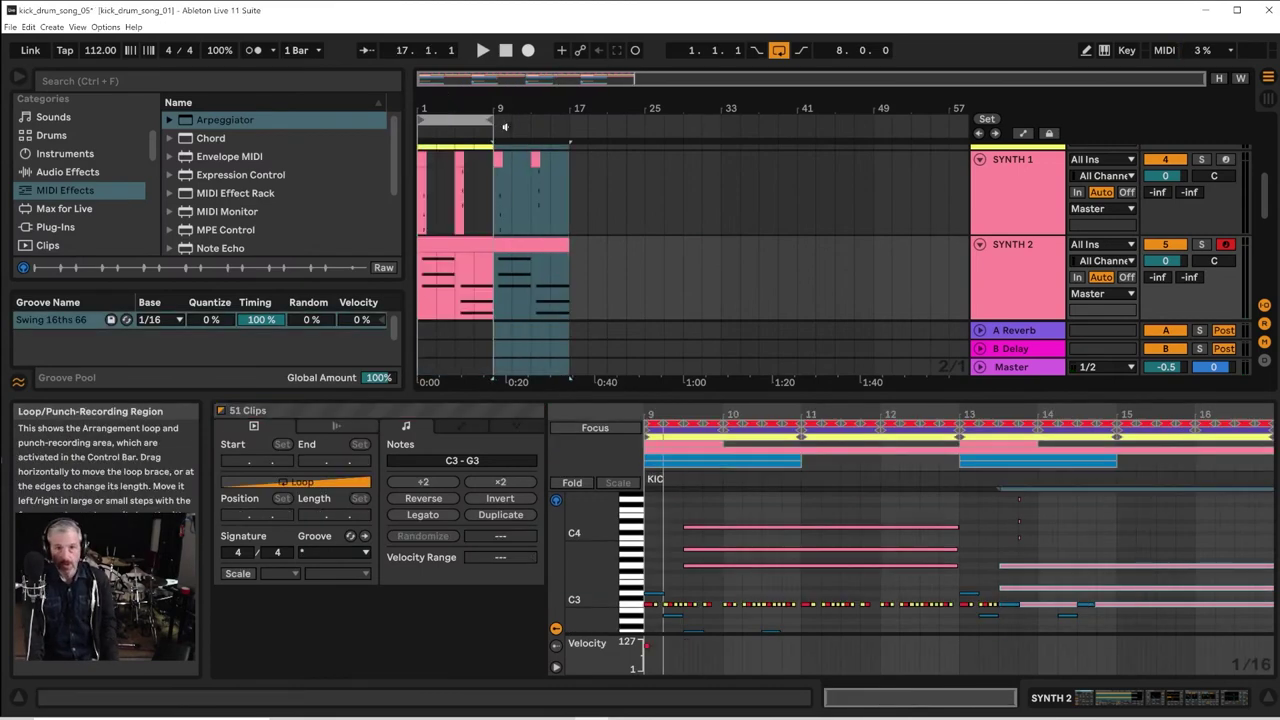
Extend the arrangement loop to end at bar 17 so it spans sixteen bars, and play it
drag(492, 121, 563, 122)
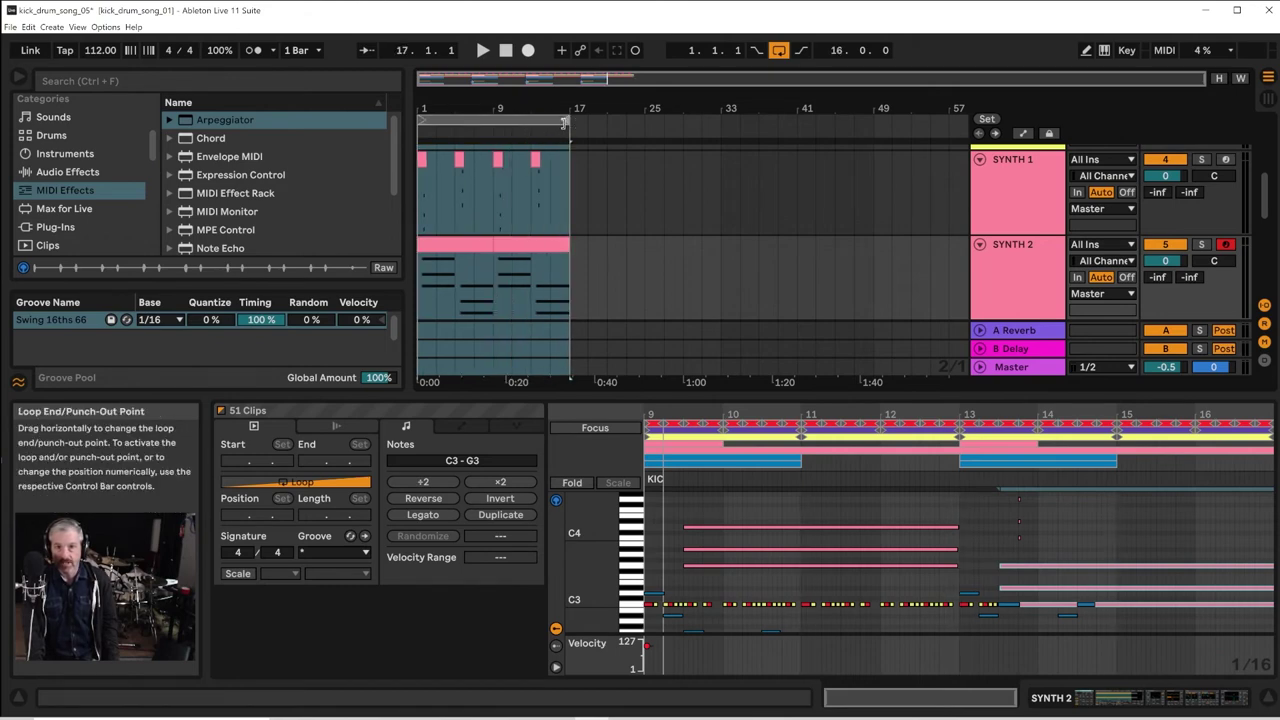
key(space)
scroll(698, 263, up, 5)
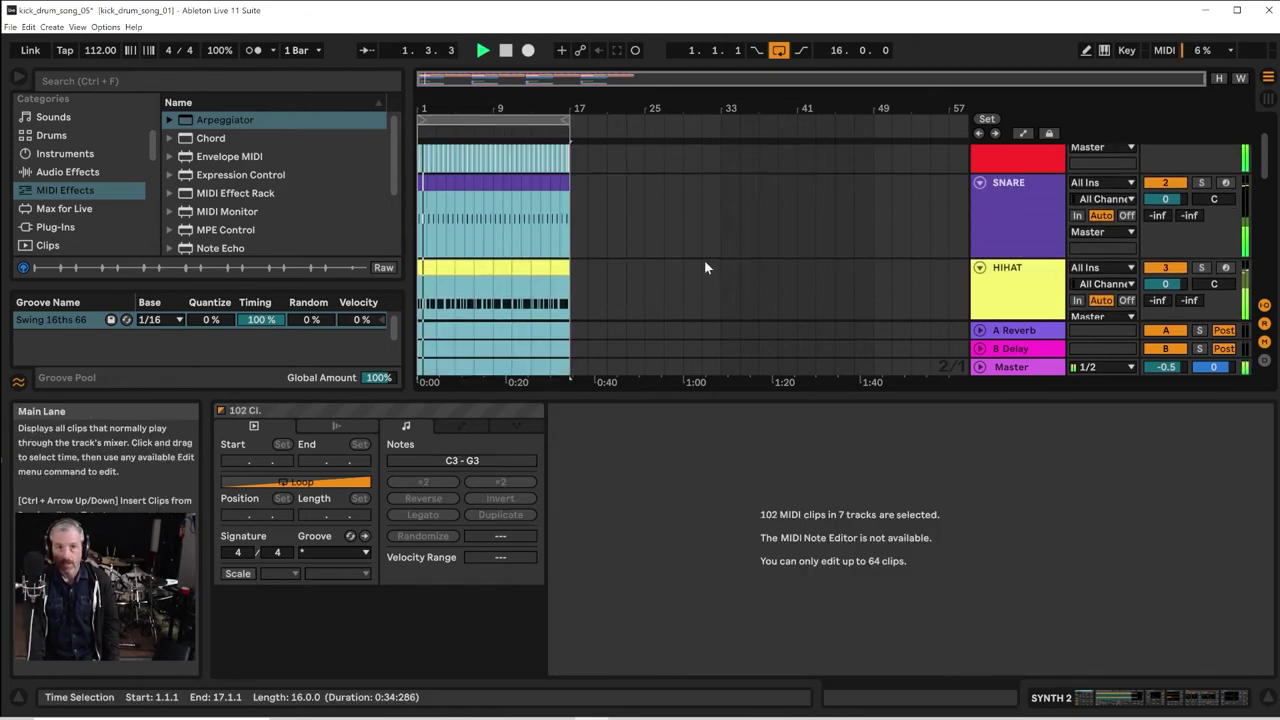
scroll(704, 266, up, 2)
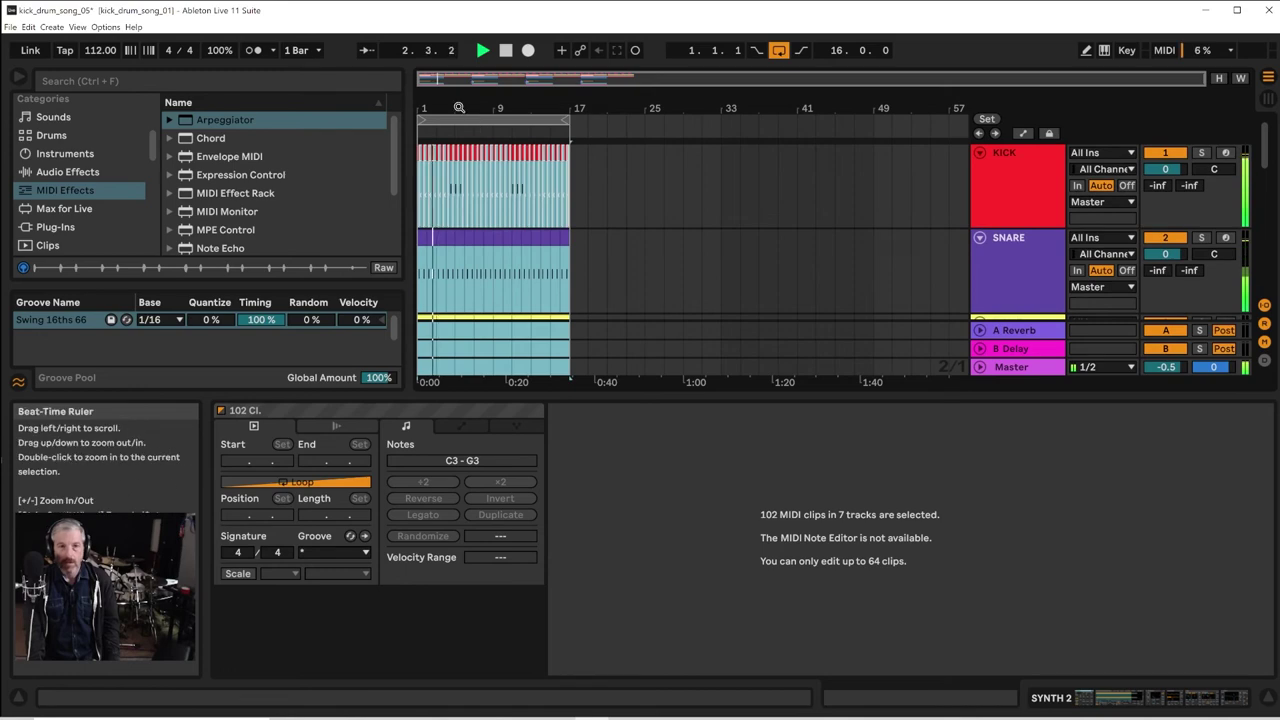
Deactivate the KICK clips from bar 1 to bar 5 and play the arrangement from the start
drag(459, 108, 459, 190)
key(space)
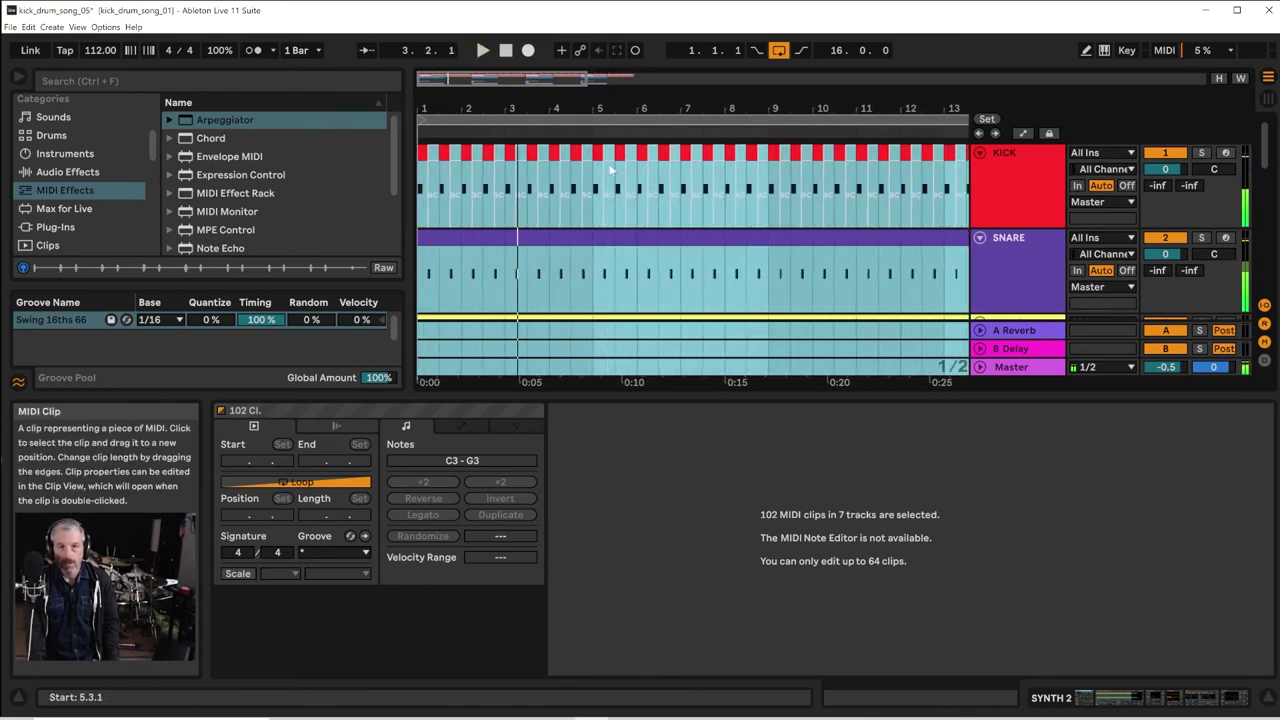
drag(591, 200, 387, 196)
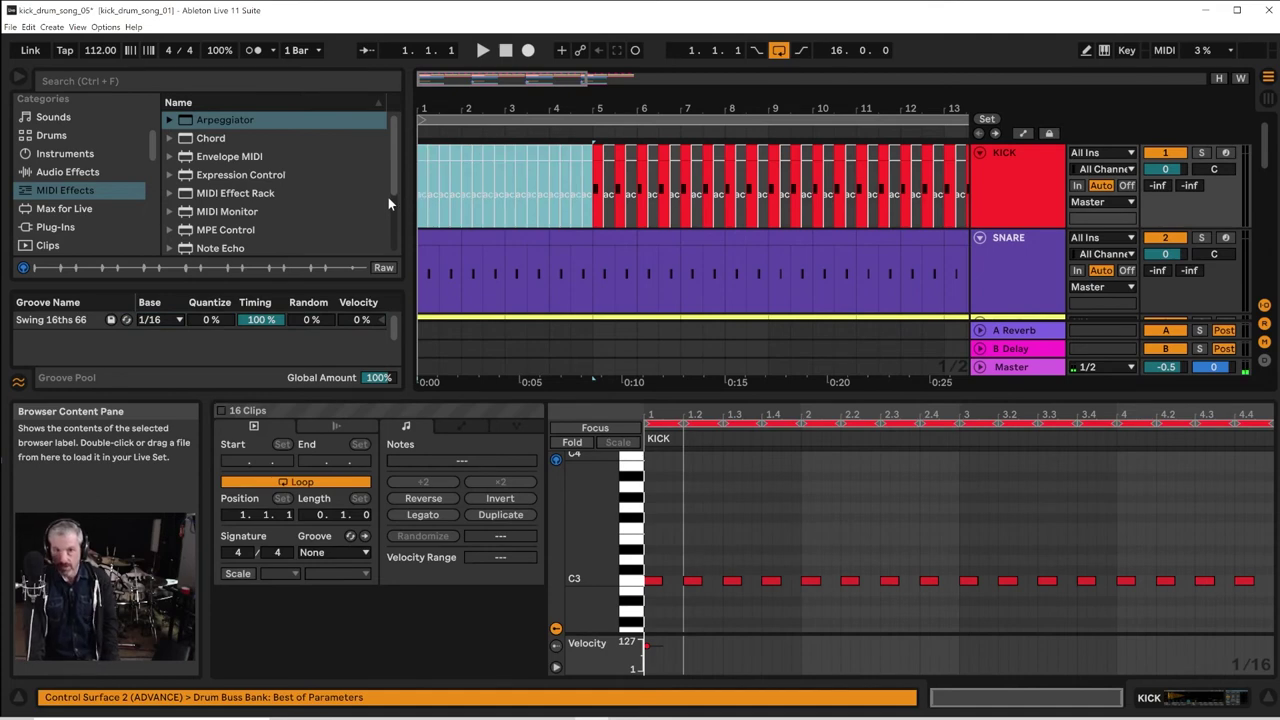
key(space)
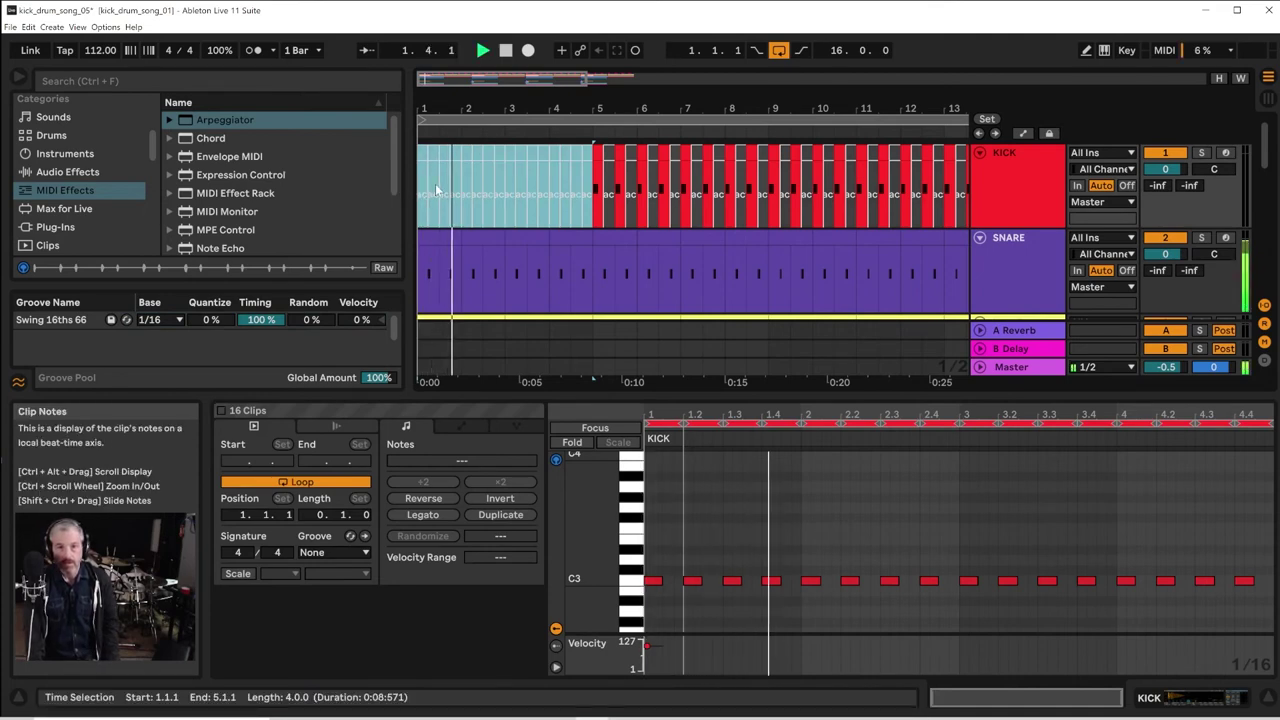
Deactivate the SNARE clips from bar 1 to bar 5
scroll(435, 183, down, 2)
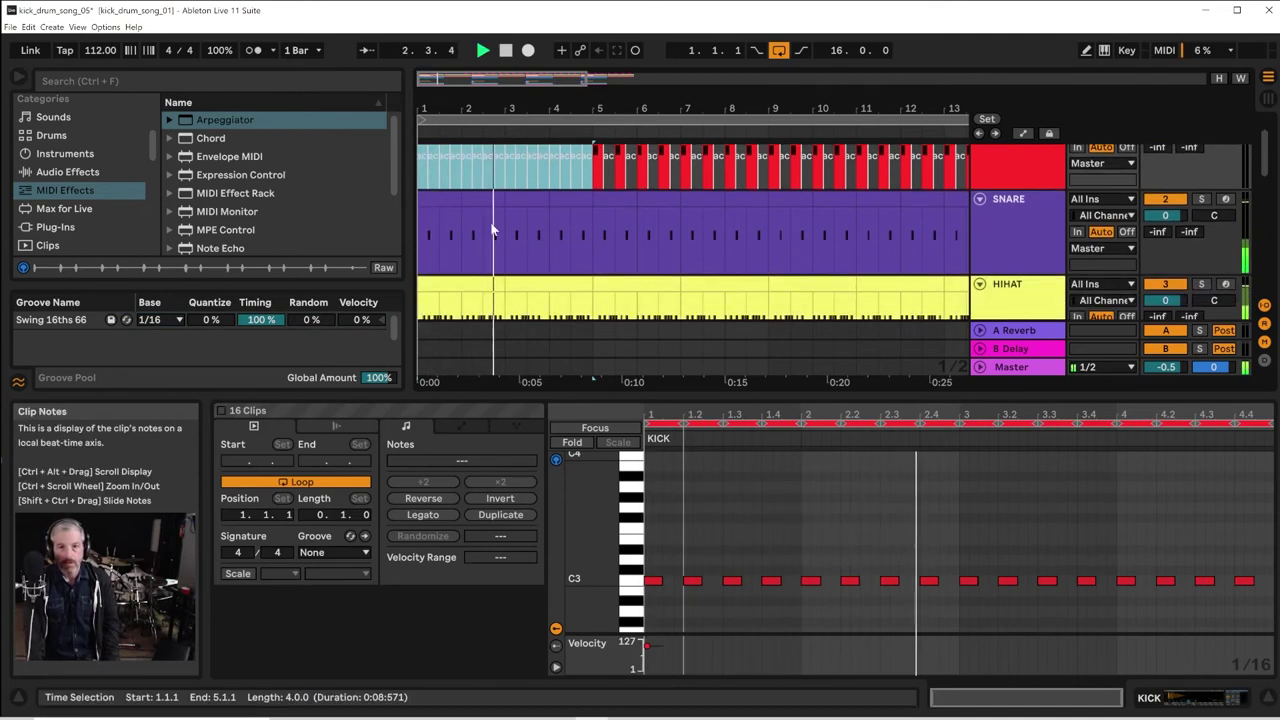
scroll(491, 231, down, 1)
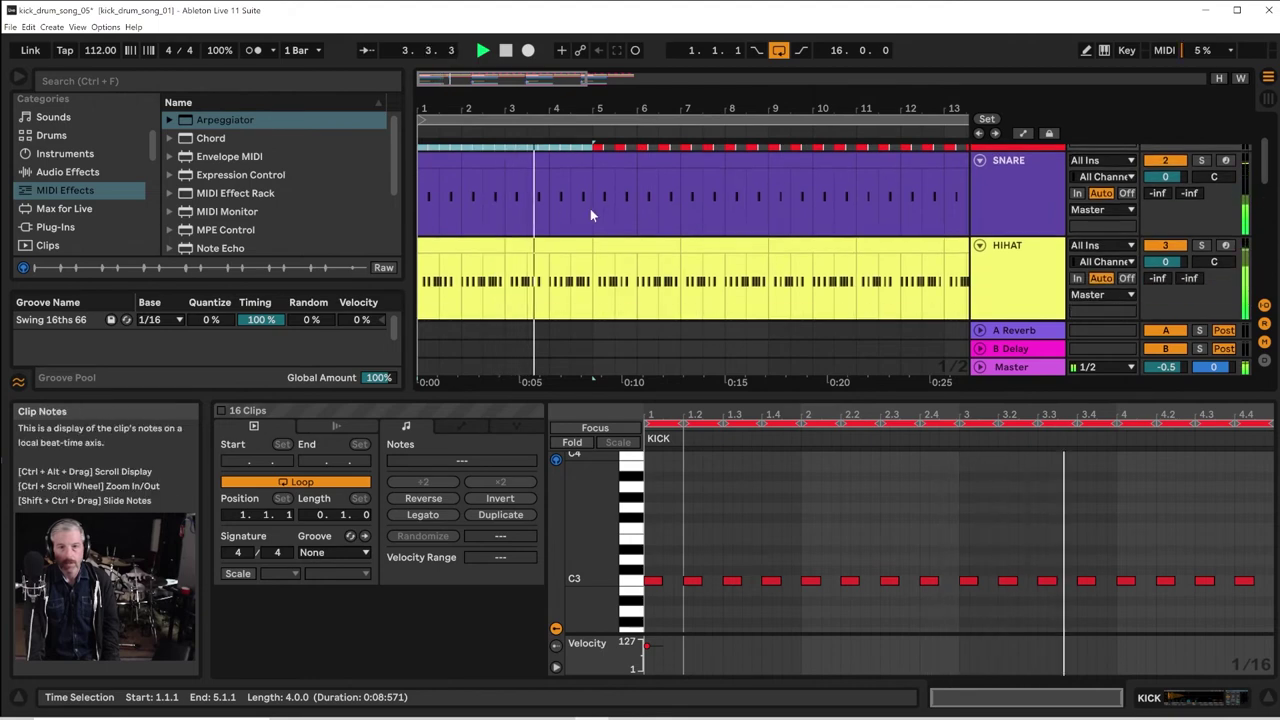
drag(588, 207, 385, 205)
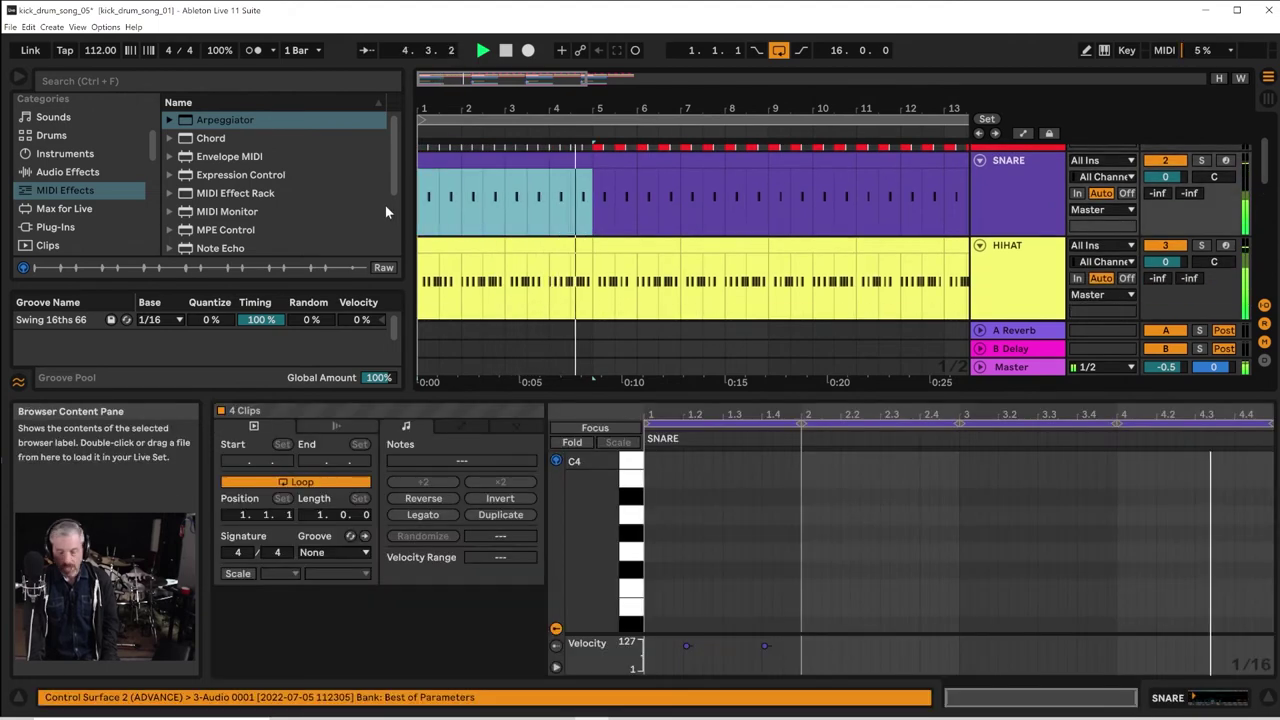
key(0)
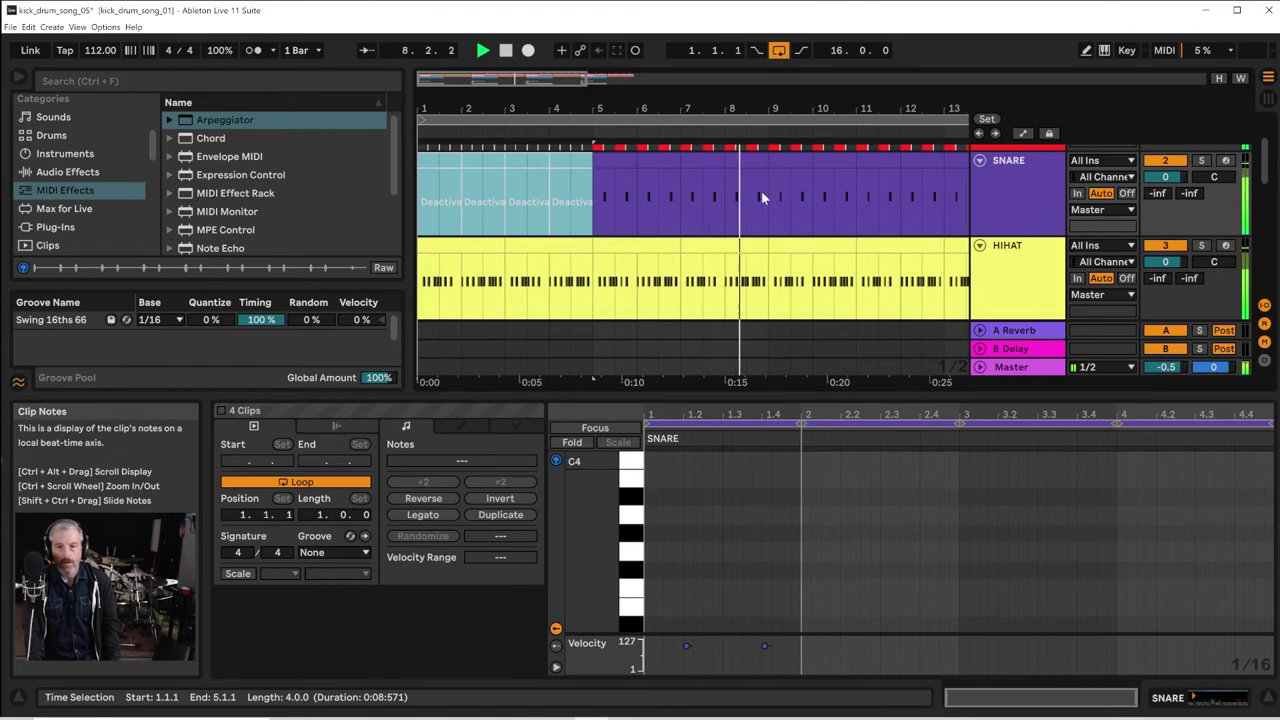
key(space)
Deactivate the KICK and SNARE clips from bar 5 to bar 9
scroll(769, 205, up, 3)
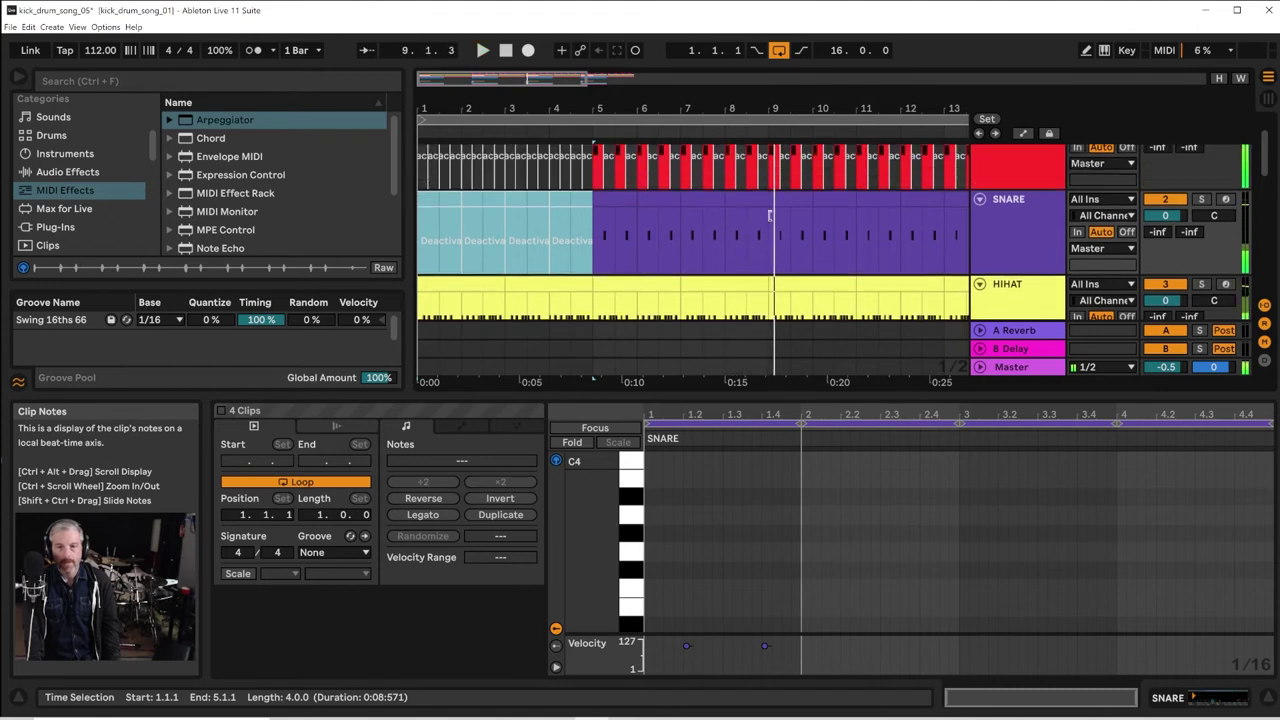
drag(770, 259, 590, 136)
scroll(614, 163, down, 2)
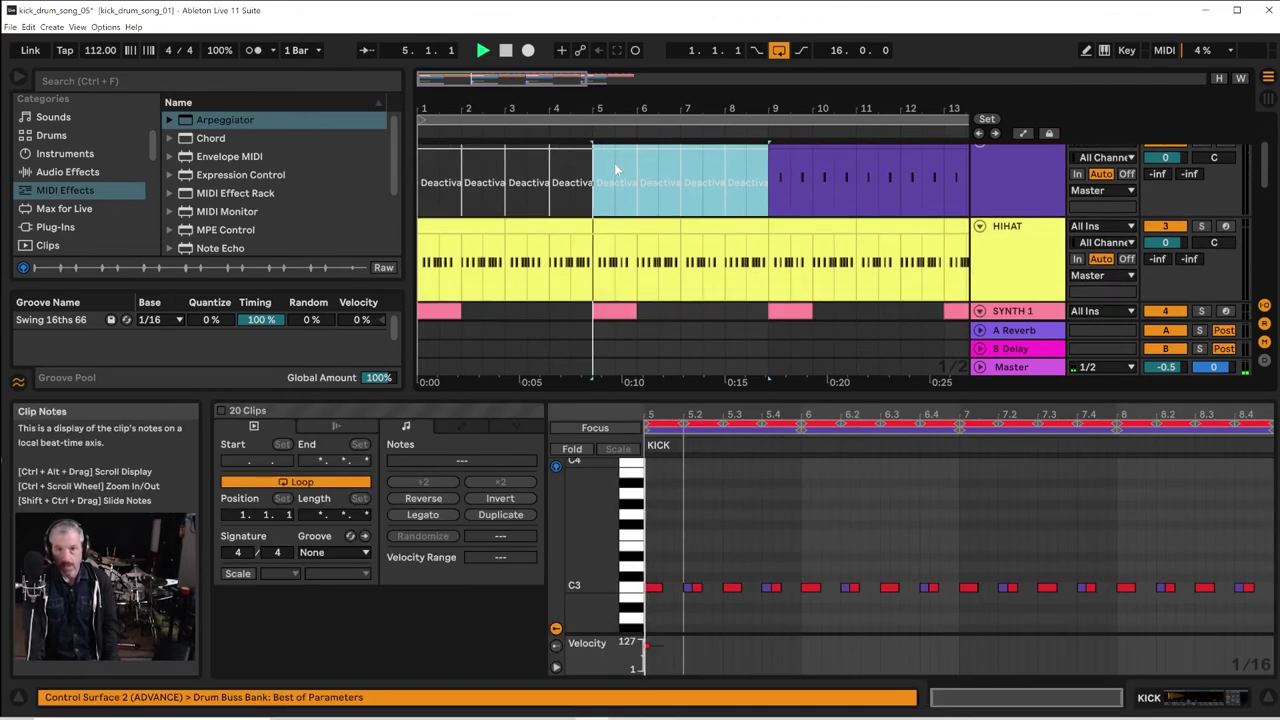
key(space)
key(space)
Deactivate the HIHAT clips from bar 1 to bar 5
click(424, 256)
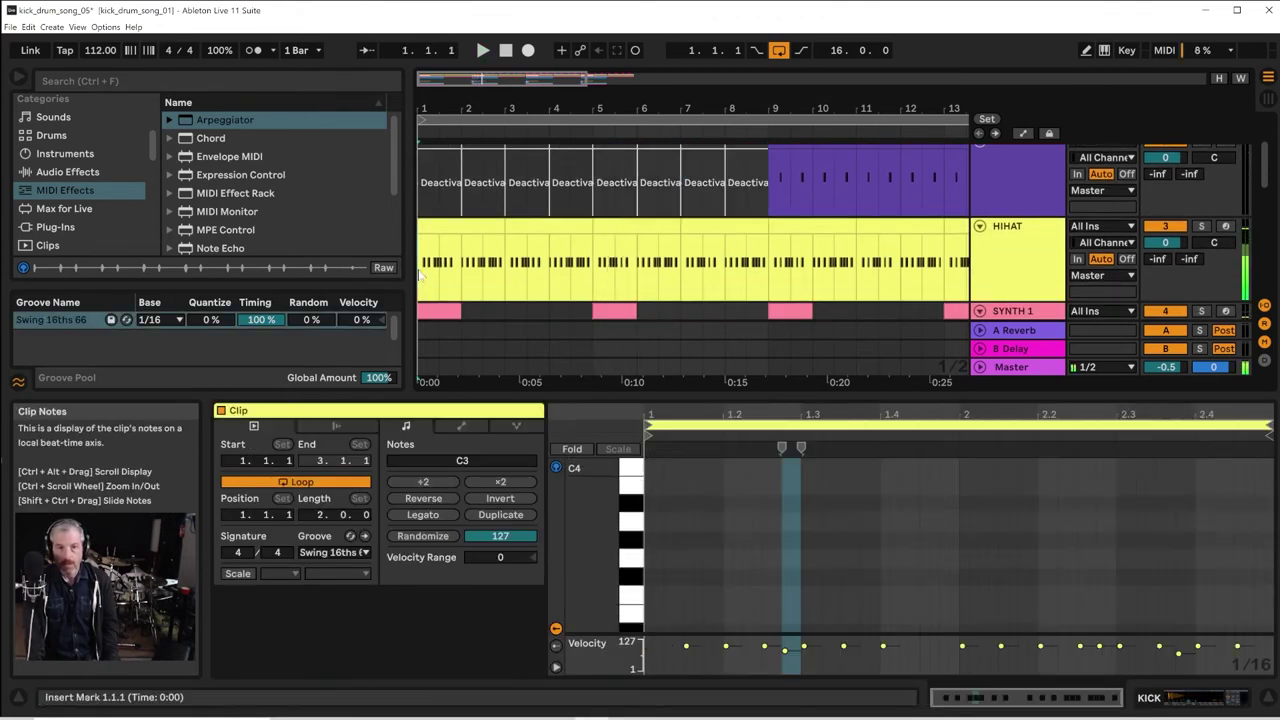
scroll(592, 256, down, 1)
drag(592, 256, 400, 254)
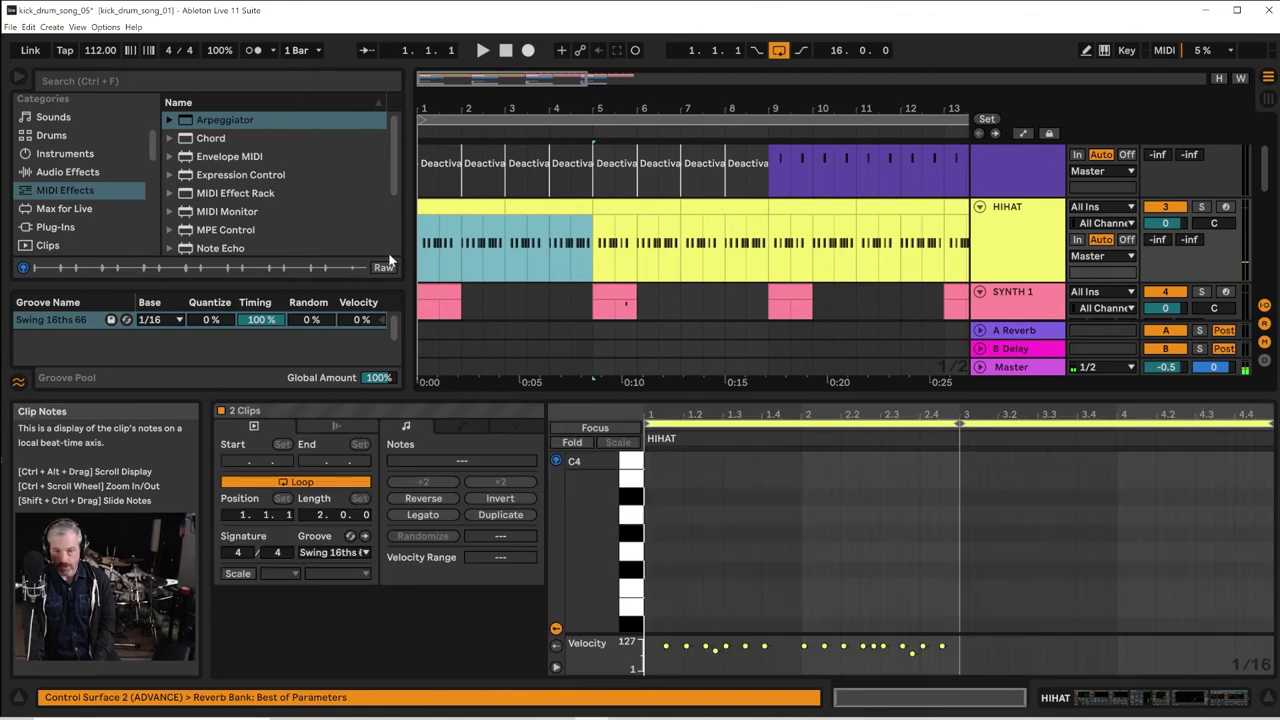
key(0)
Play the arrangement from bar 1 and hide the clip detail view to show more tracks
key(space)
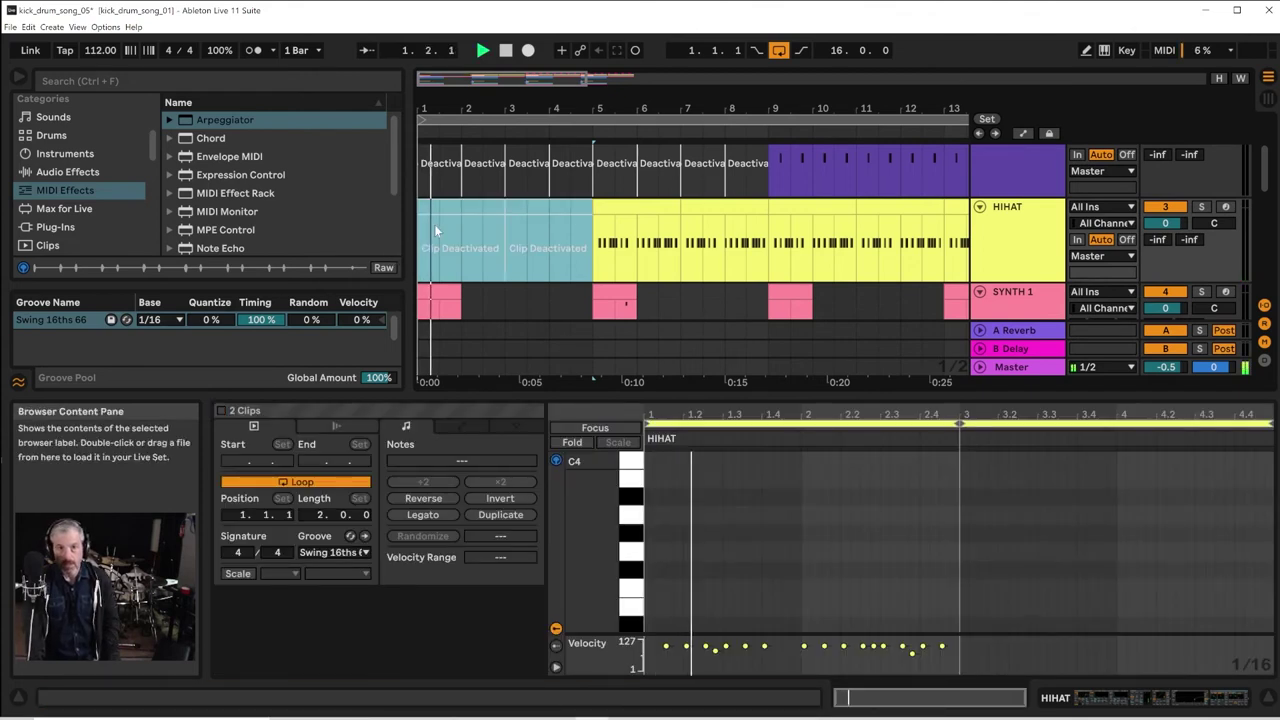
drag(640, 108, 640, 50)
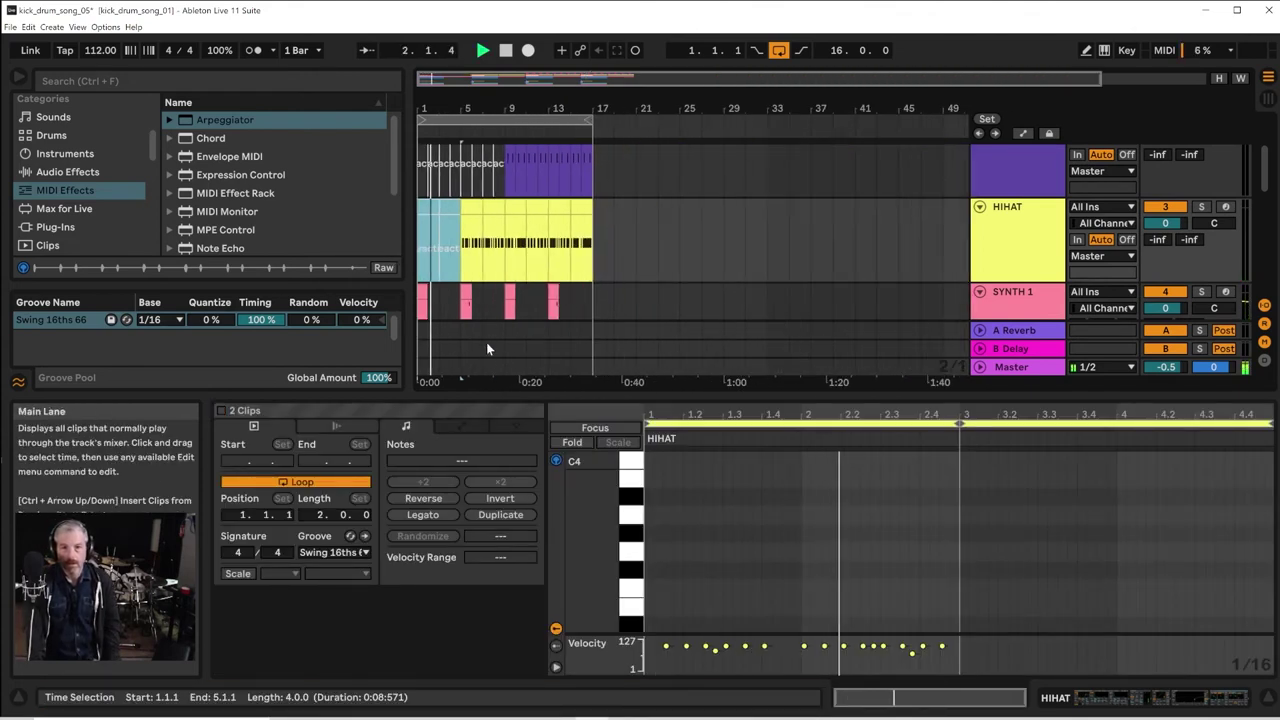
key(ctrl+alt+l)
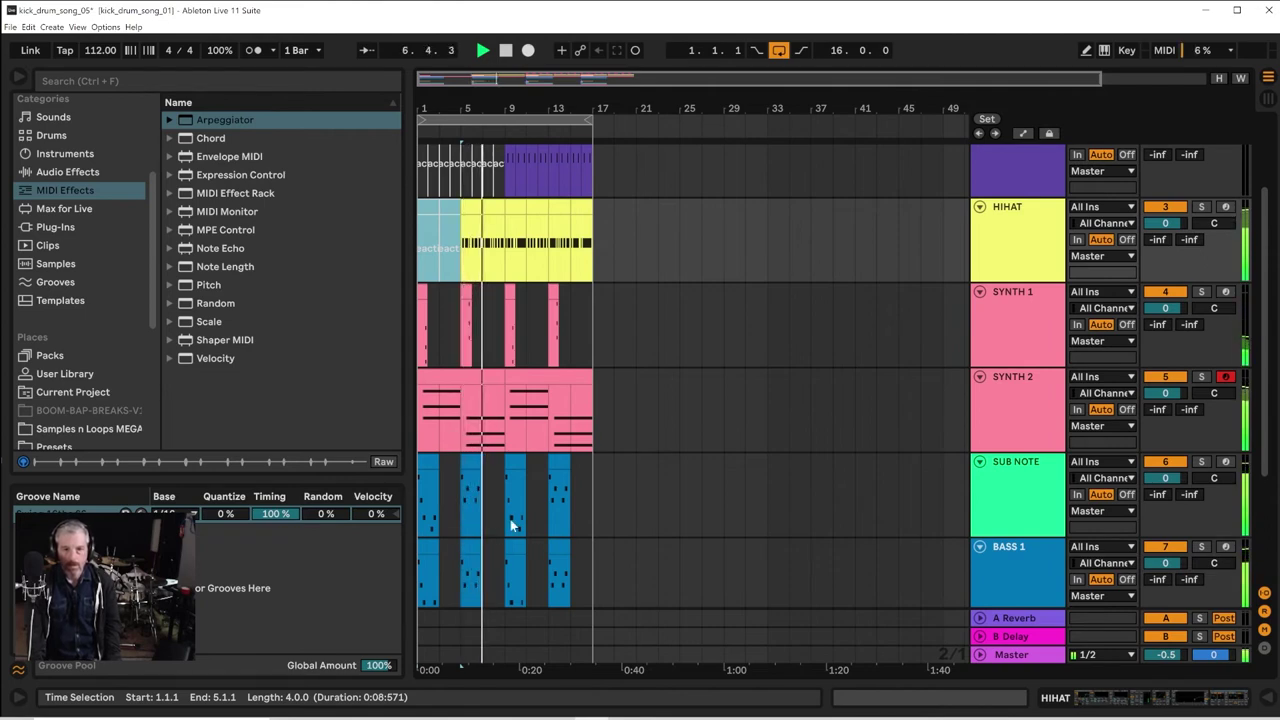
scroll(594, 302, up, 2)
scroll(594, 309, up, 2)
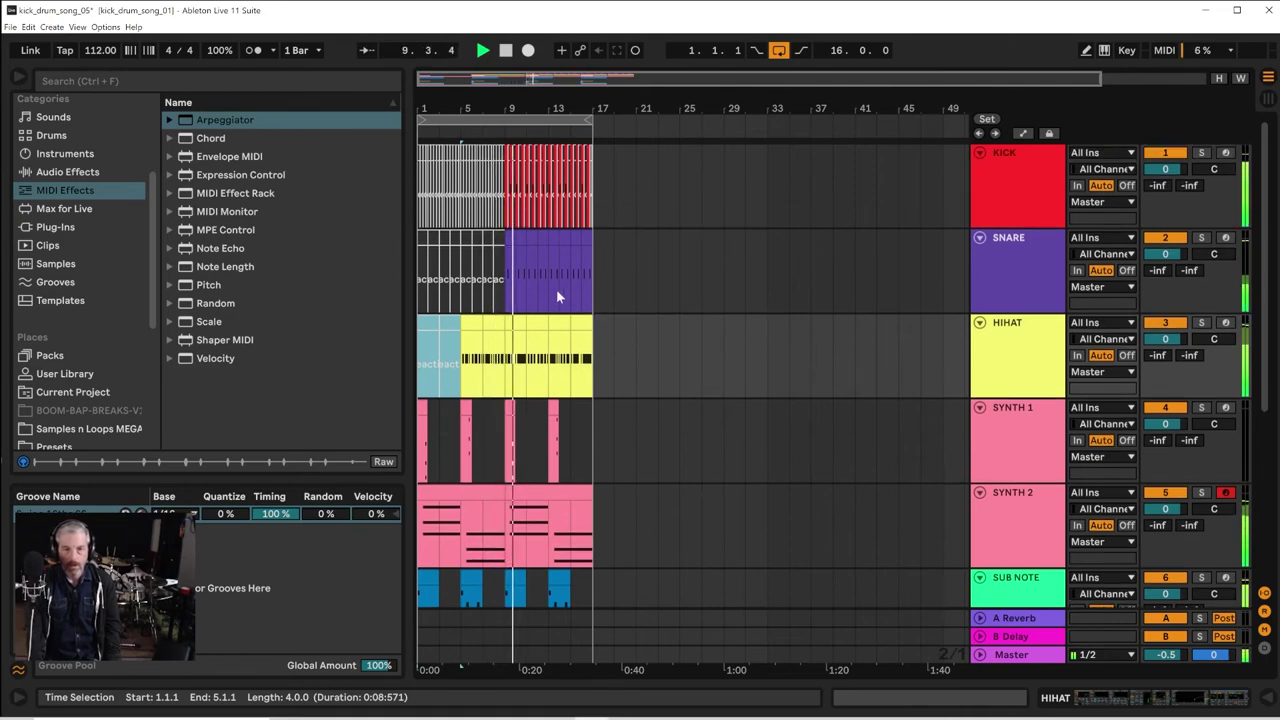
Play the arrangement from bar 8 to audition the kick and snare entry at bar 9
drag(501, 109, 546, 109)
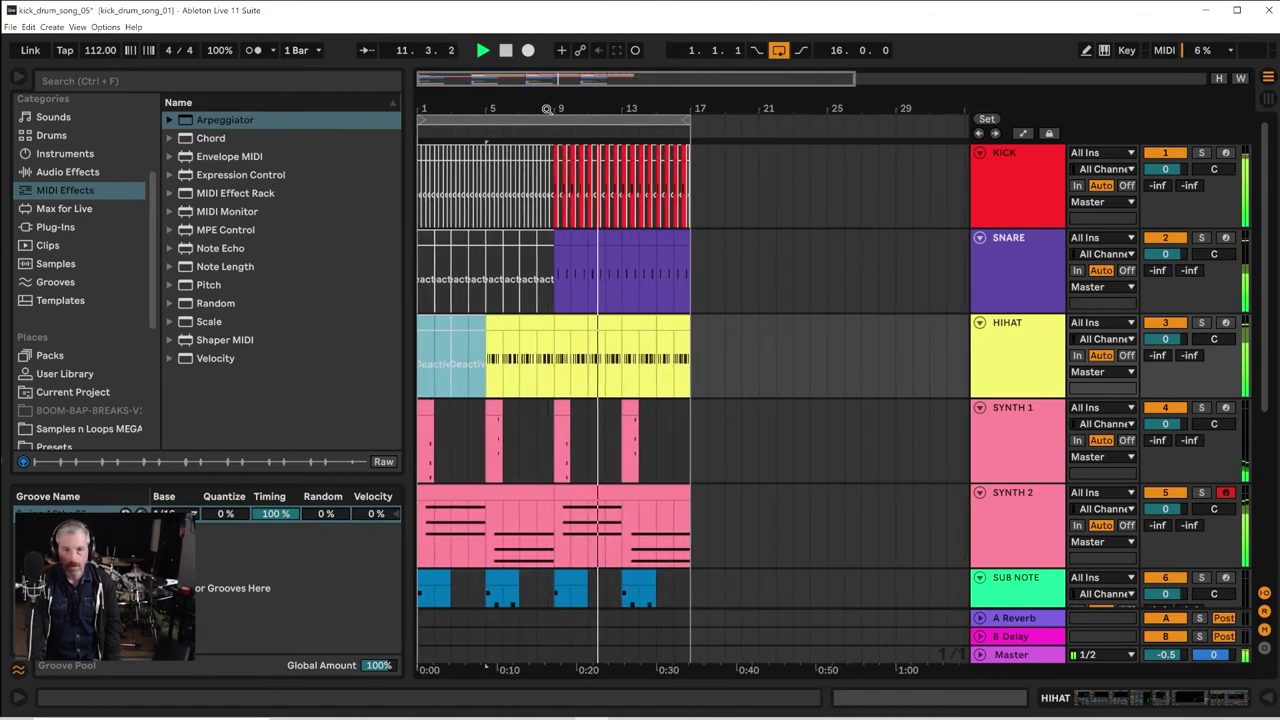
key(space)
click(546, 281)
key(space)
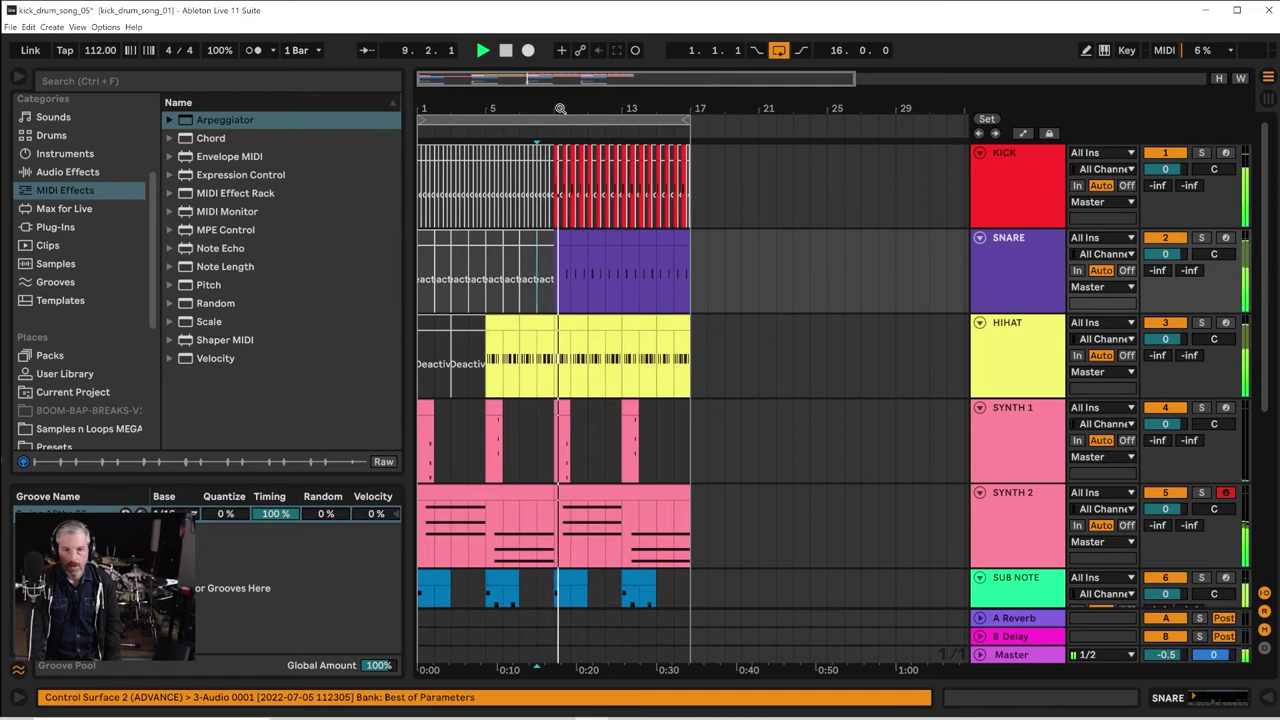
key(space)
drag(560, 108, 659, 158)
key(space)
key(space)
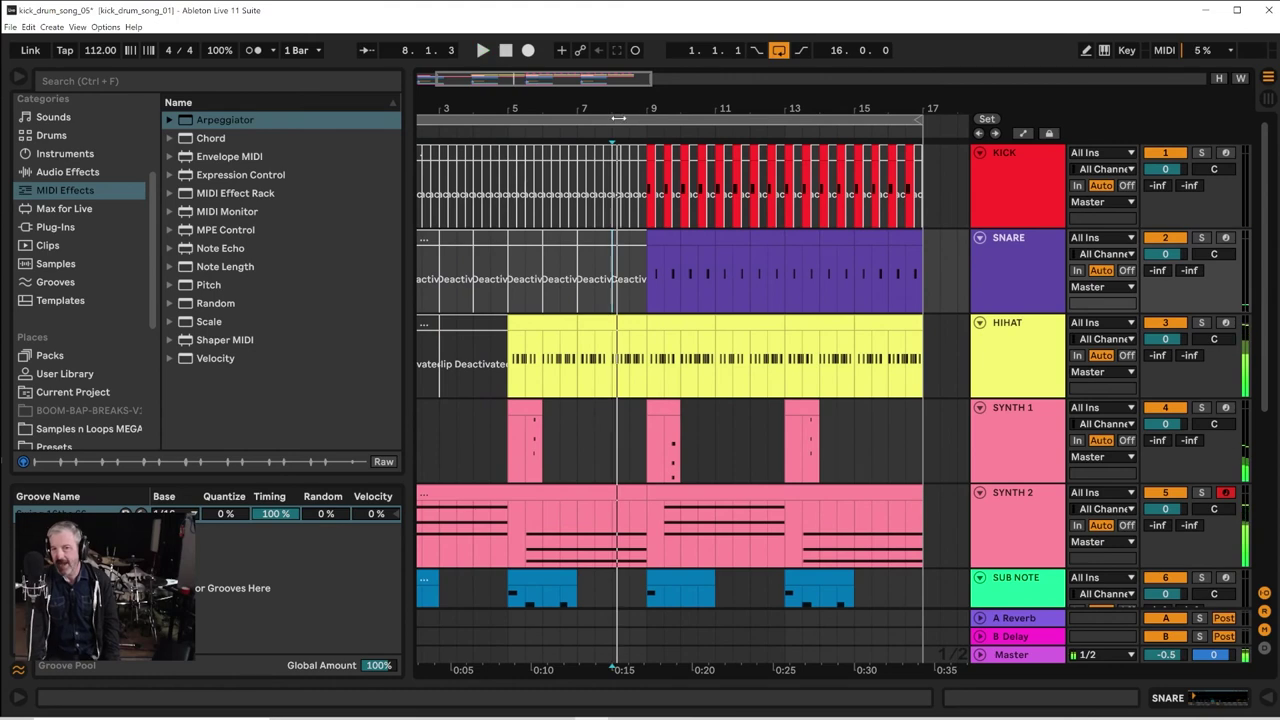
click(565, 151)
drag(605, 104, 642, 102)
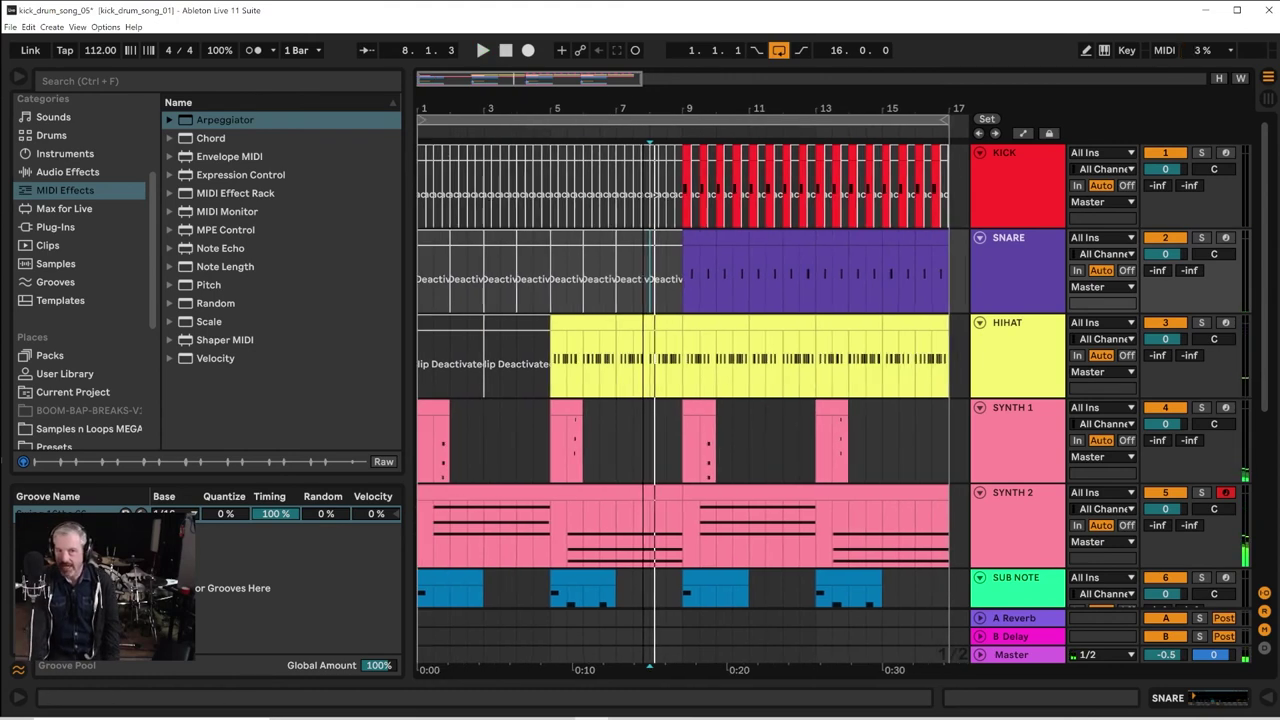
key(space)
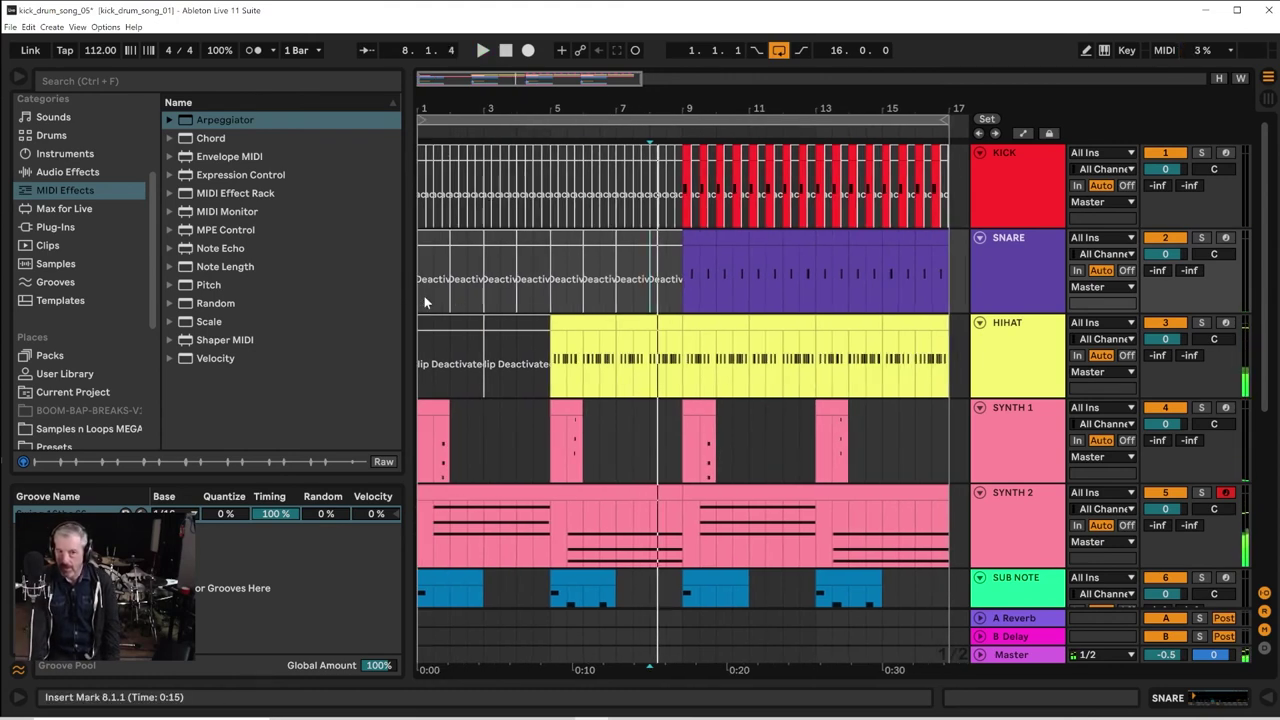
Play from 9.1.1 to examine the opening beats of the second eight-bar section
click(683, 297)
key(space)
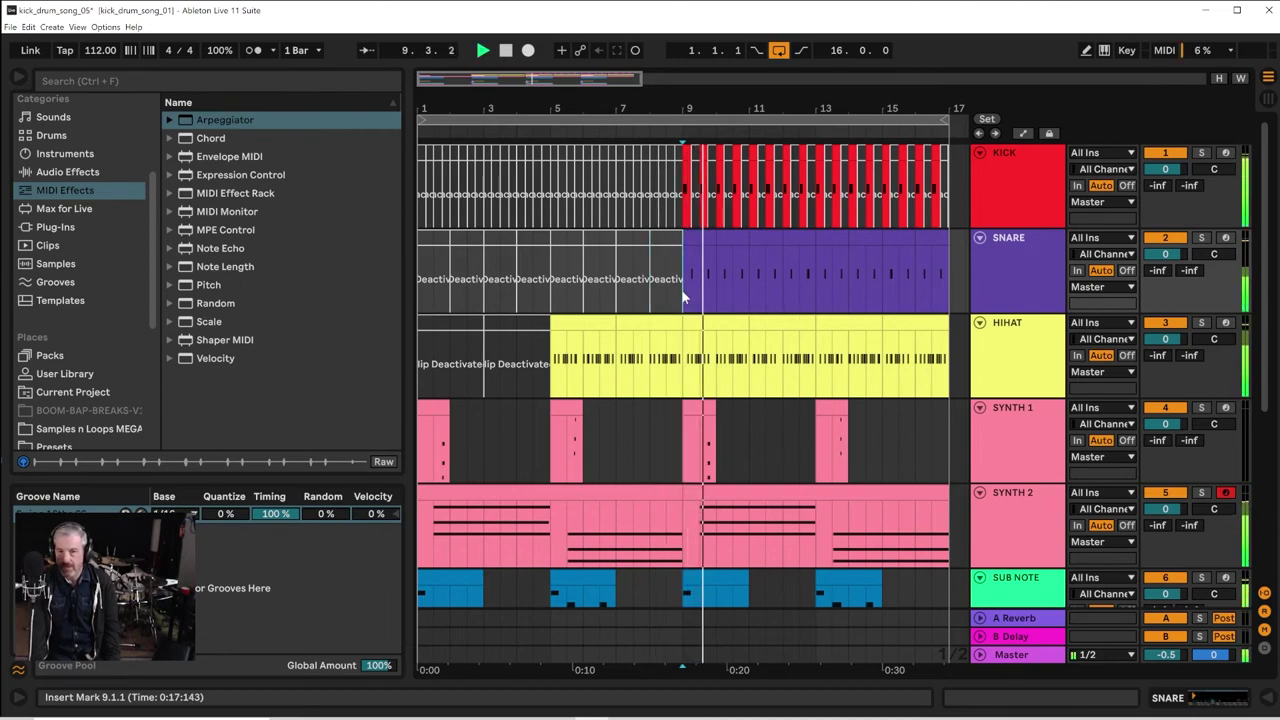
key(space)
key(space)
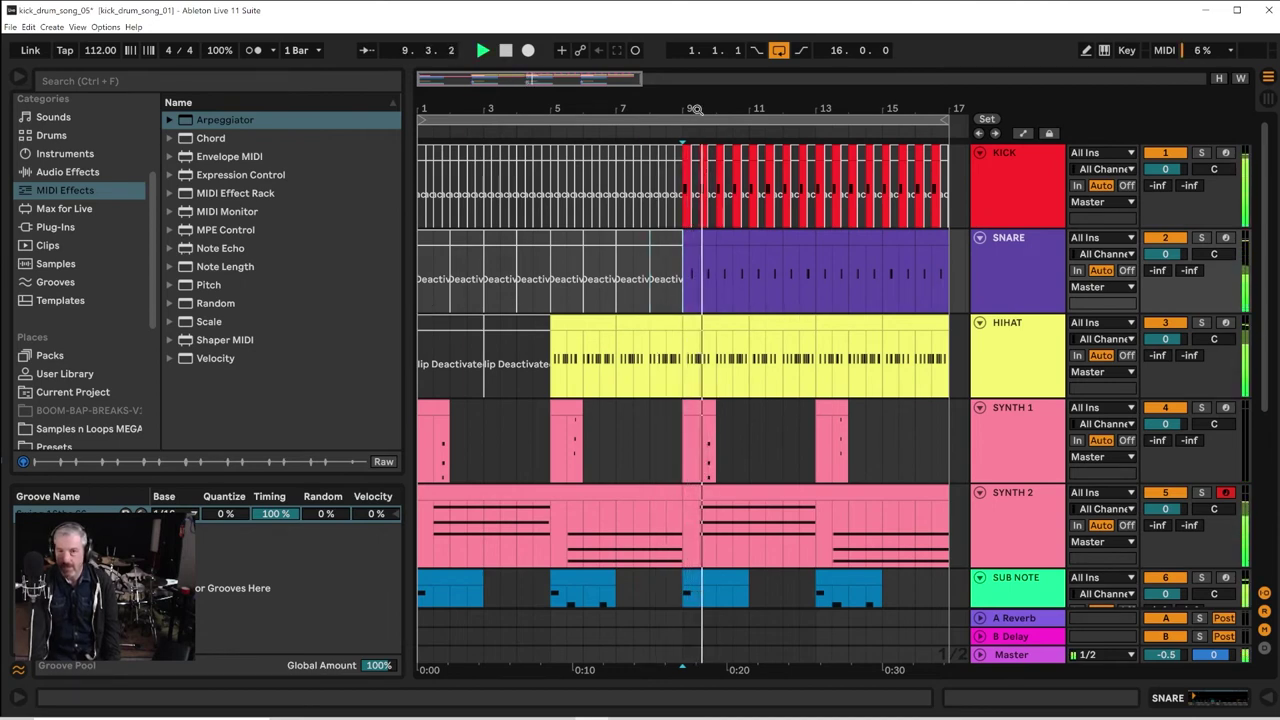
key(space)
drag(697, 108, 771, 261)
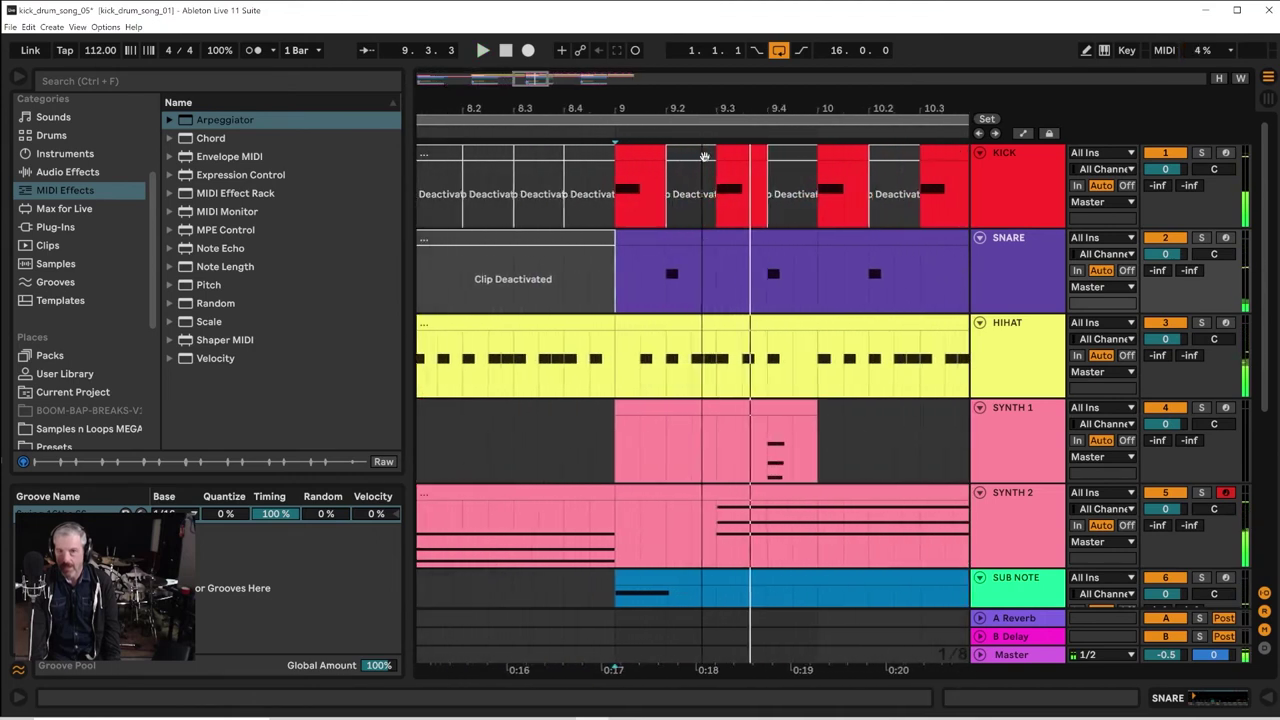
Audition the beats around 9.3.1, playing first from 9.3.1 and again from 9.1.1
click(717, 296)
key(space)
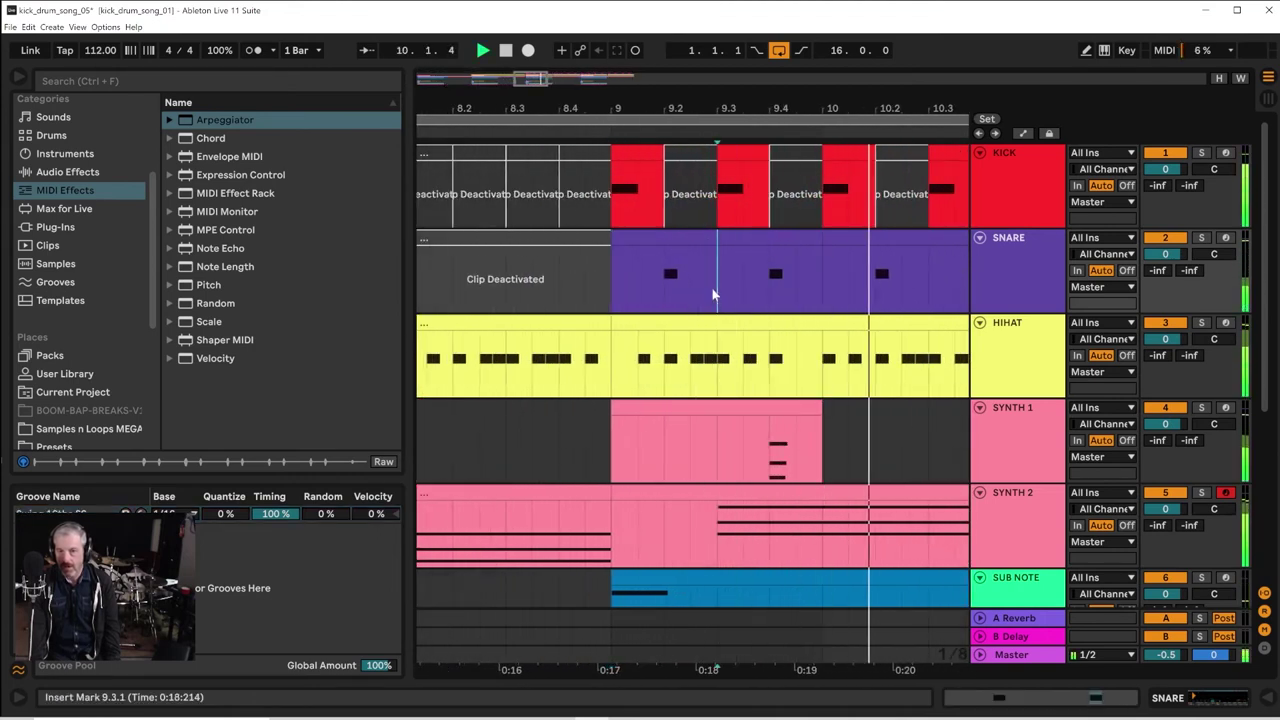
key(space)
key(space)
key(space)
click(608, 281)
key(space)
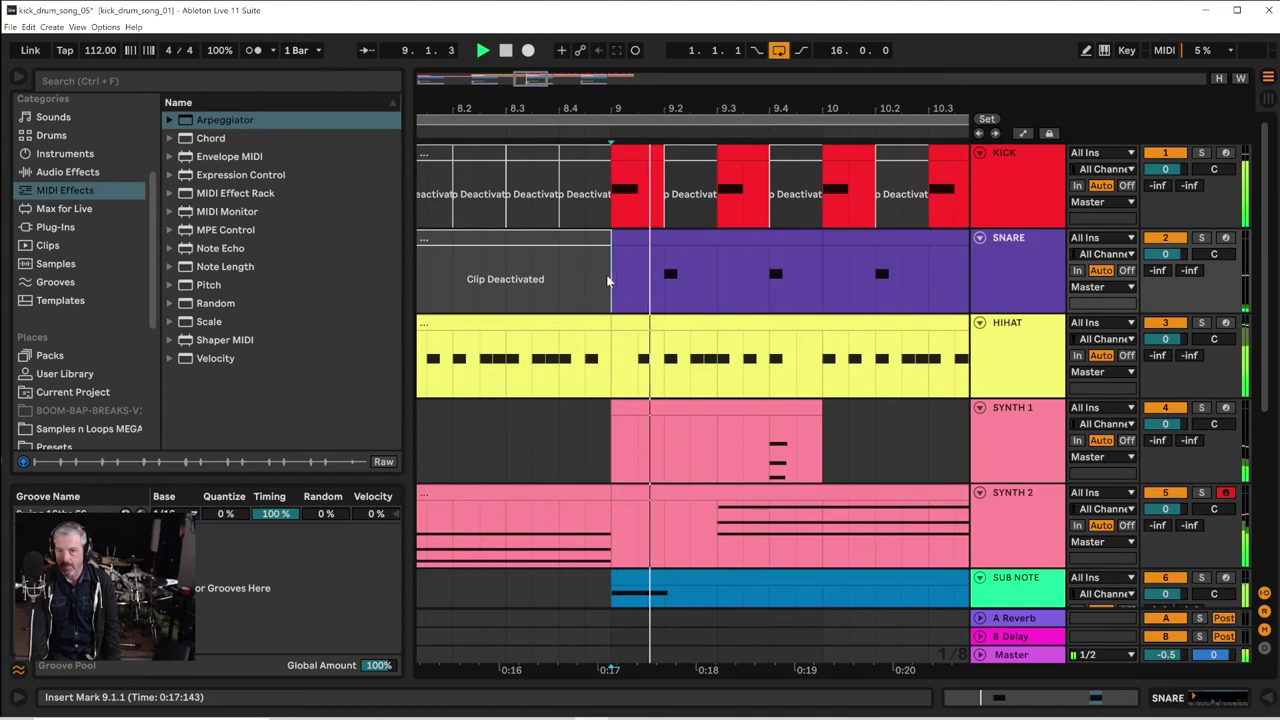
key(space)
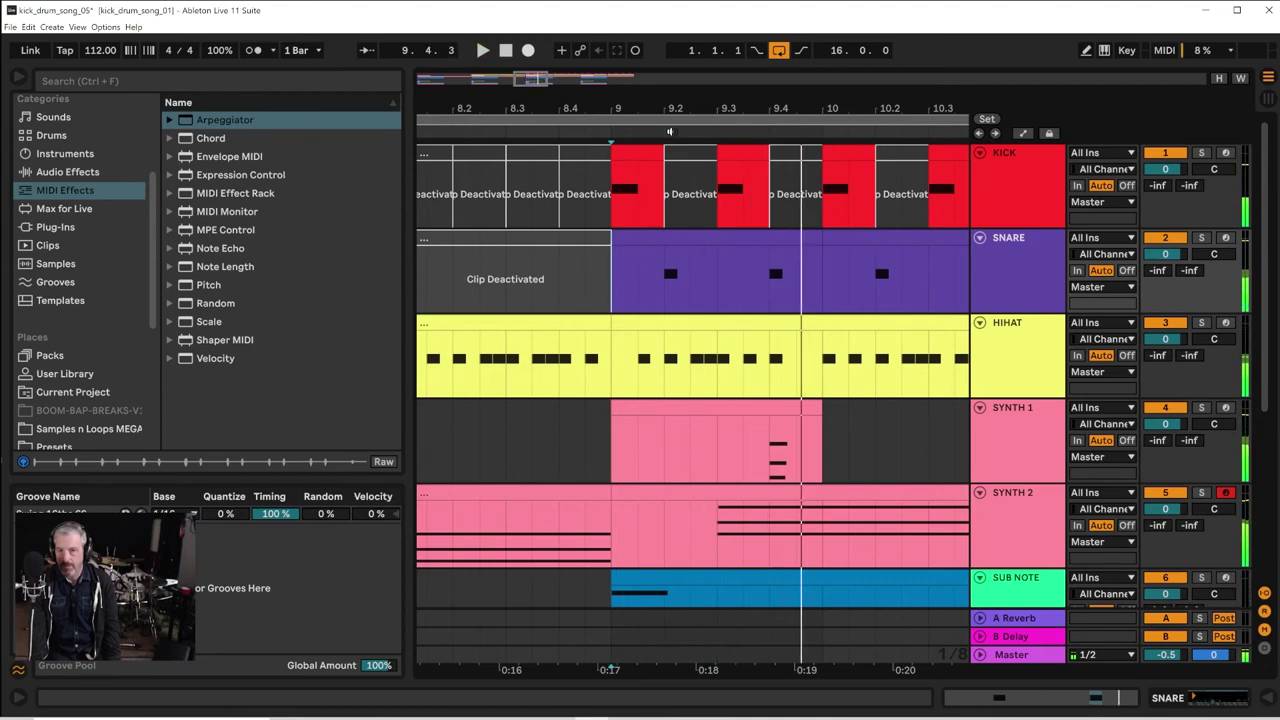
Play the arrangement from bar 9 to review how the drums sit with the synth and bass parts
drag(676, 111, 614, 106)
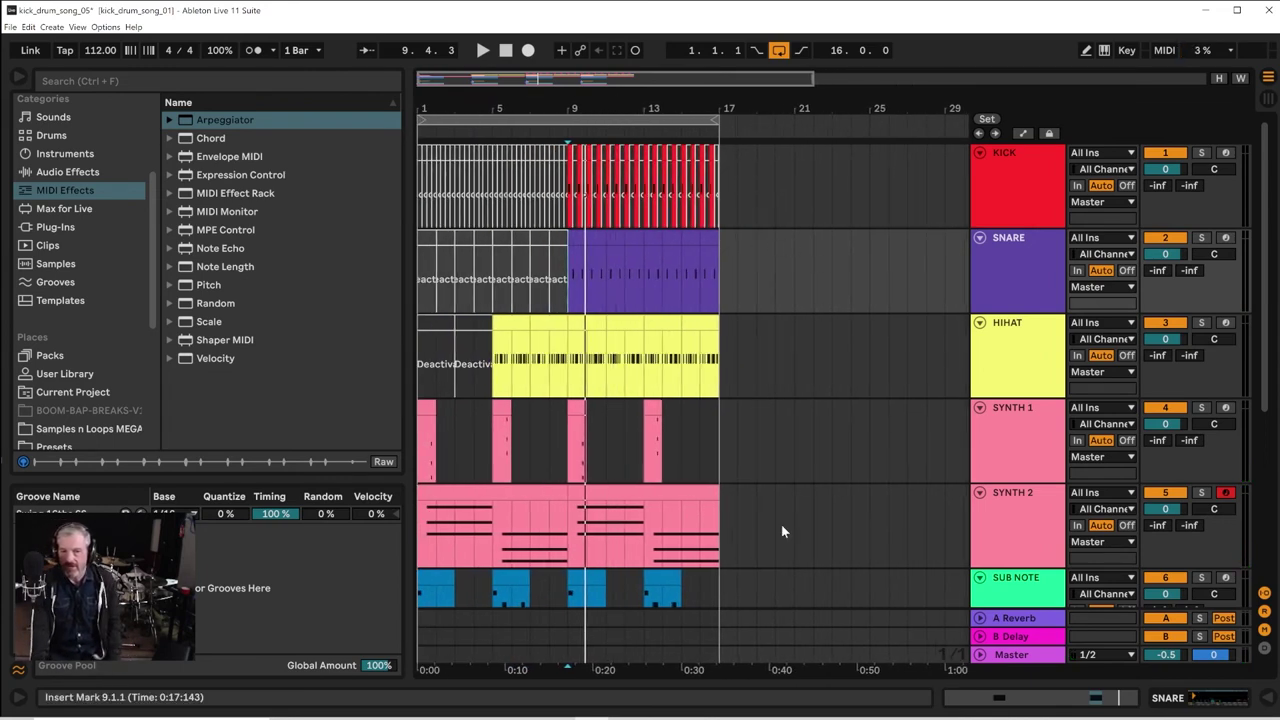
scroll(782, 531, down, 4)
key(space)
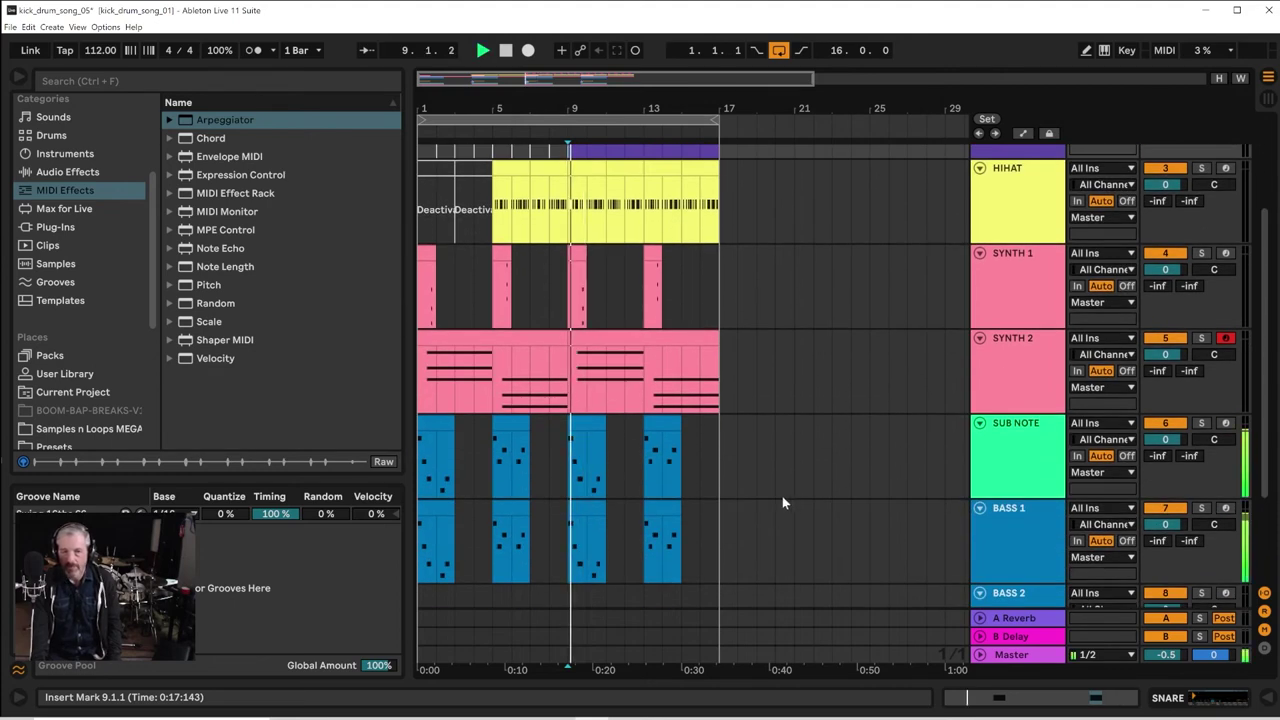
click(507, 54)
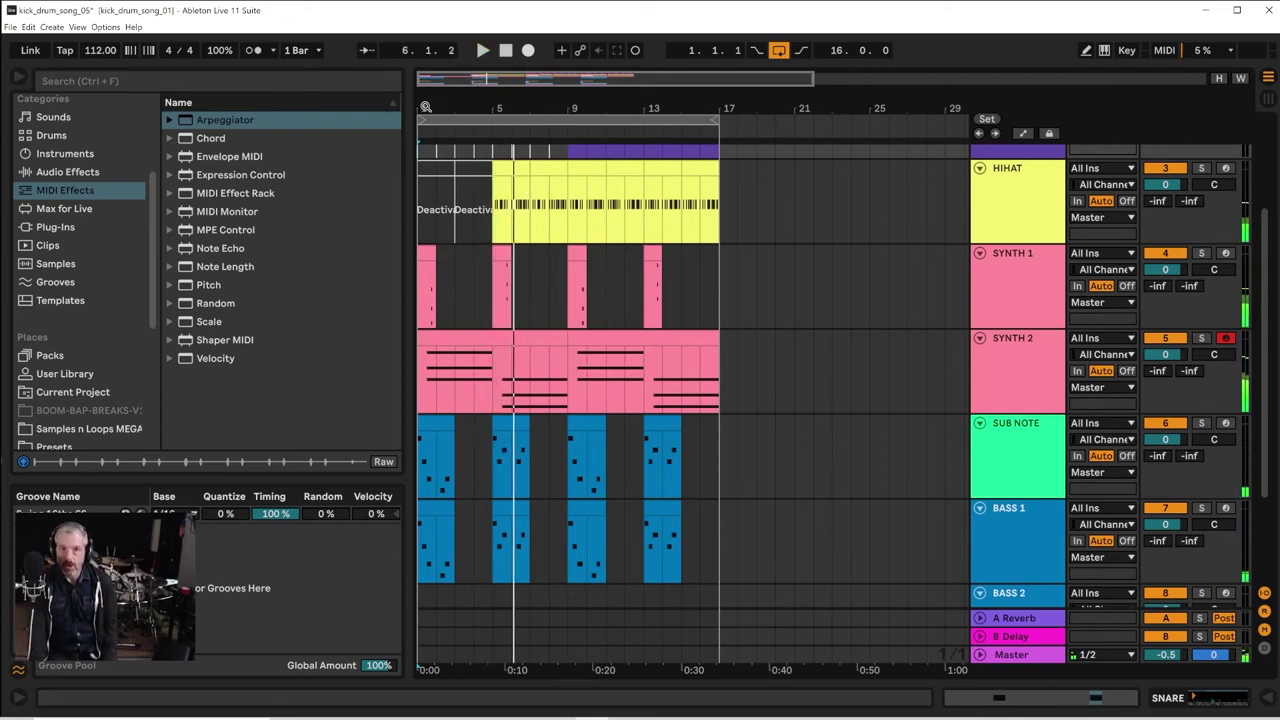
Move the whole arrangement two beats later so that all the clips start at 1.3.1
mouse_move(430, 108)
mouse_down()
mouse_move(430, 165)
mouse_move(430, 132)
mouse_up()
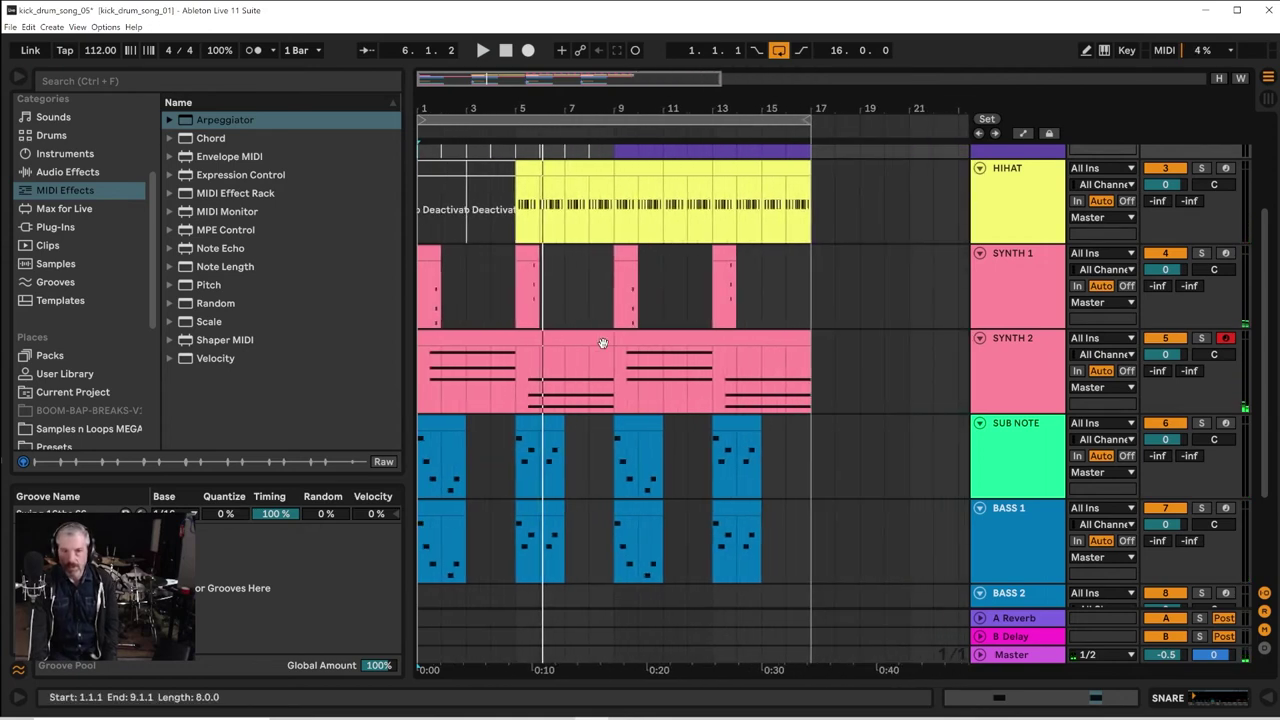
mouse_move(430, 132)
mouse_down()
mouse_move(430, 202)
mouse_move(430, 124)
mouse_up()
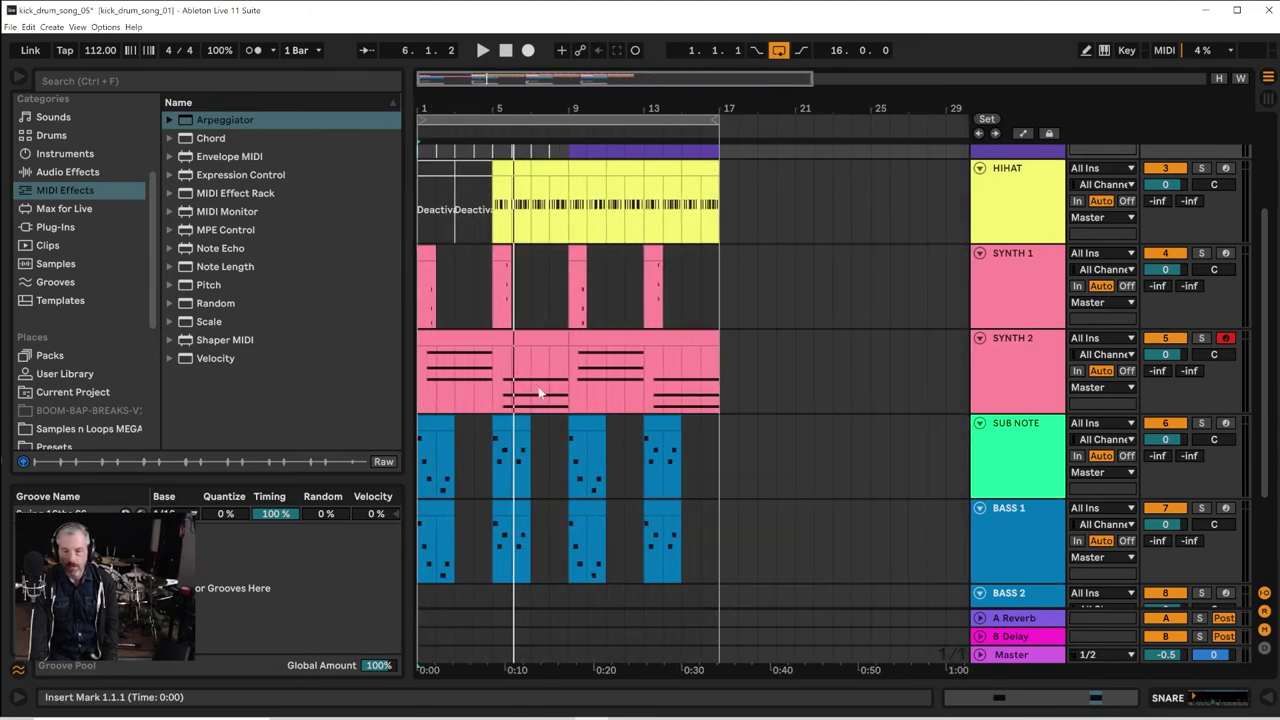
drag(757, 538, 237, 152)
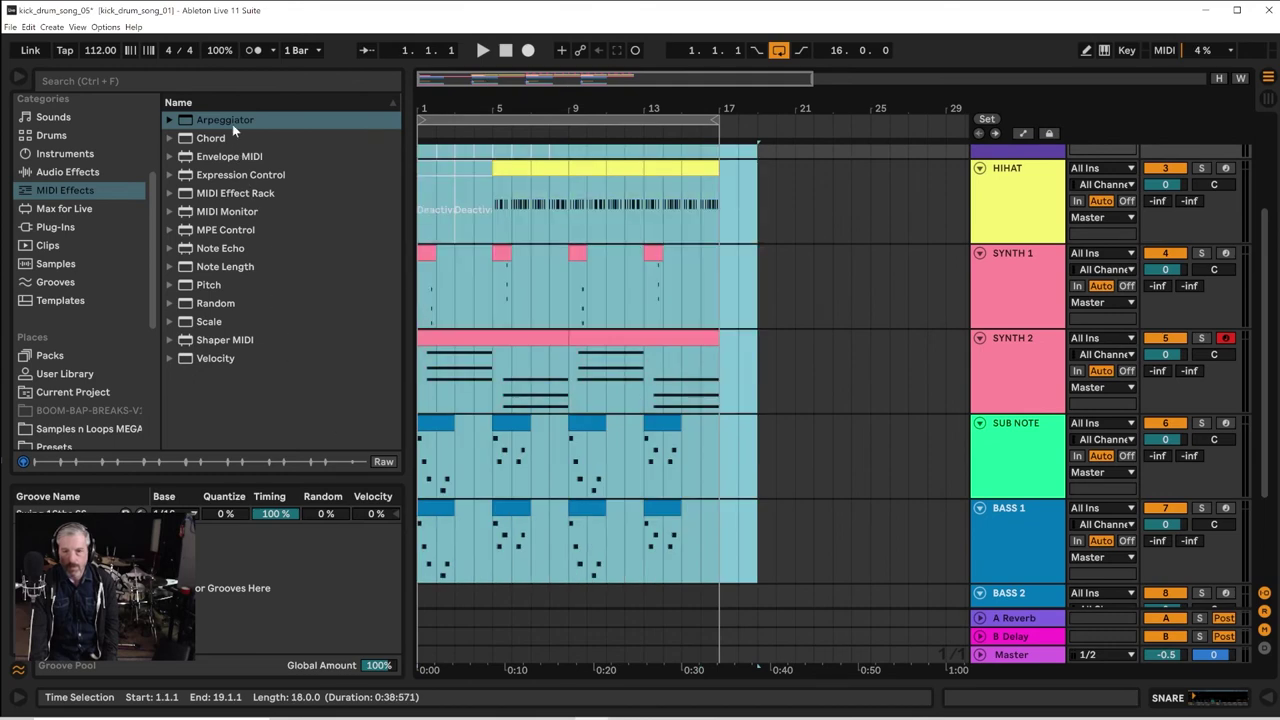
scroll(818, 297, up, 4)
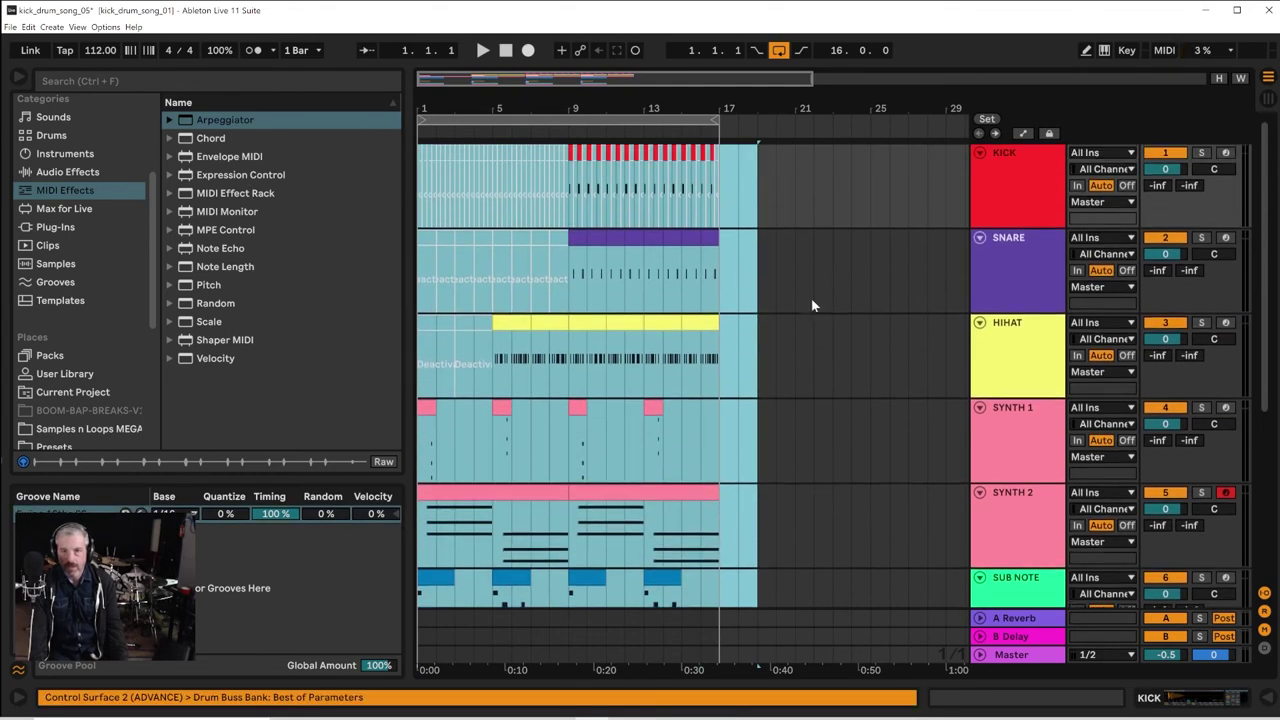
click(576, 119)
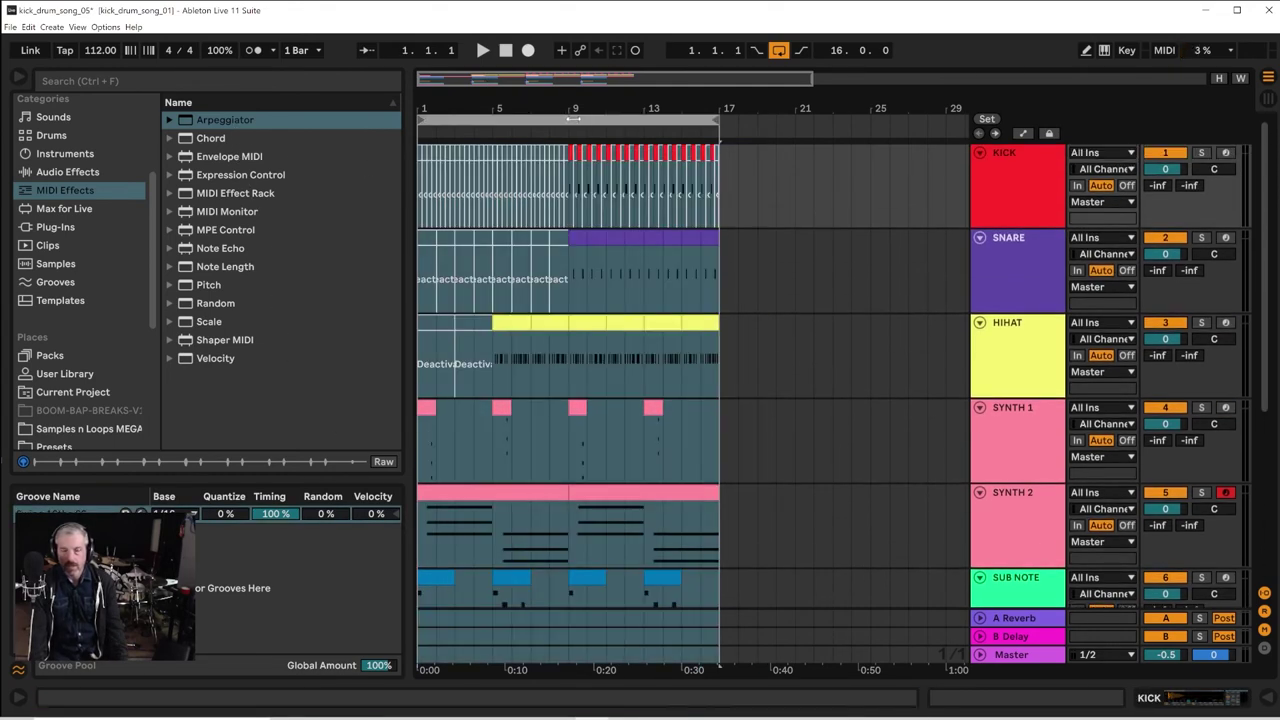
drag(492, 108, 757, 196)
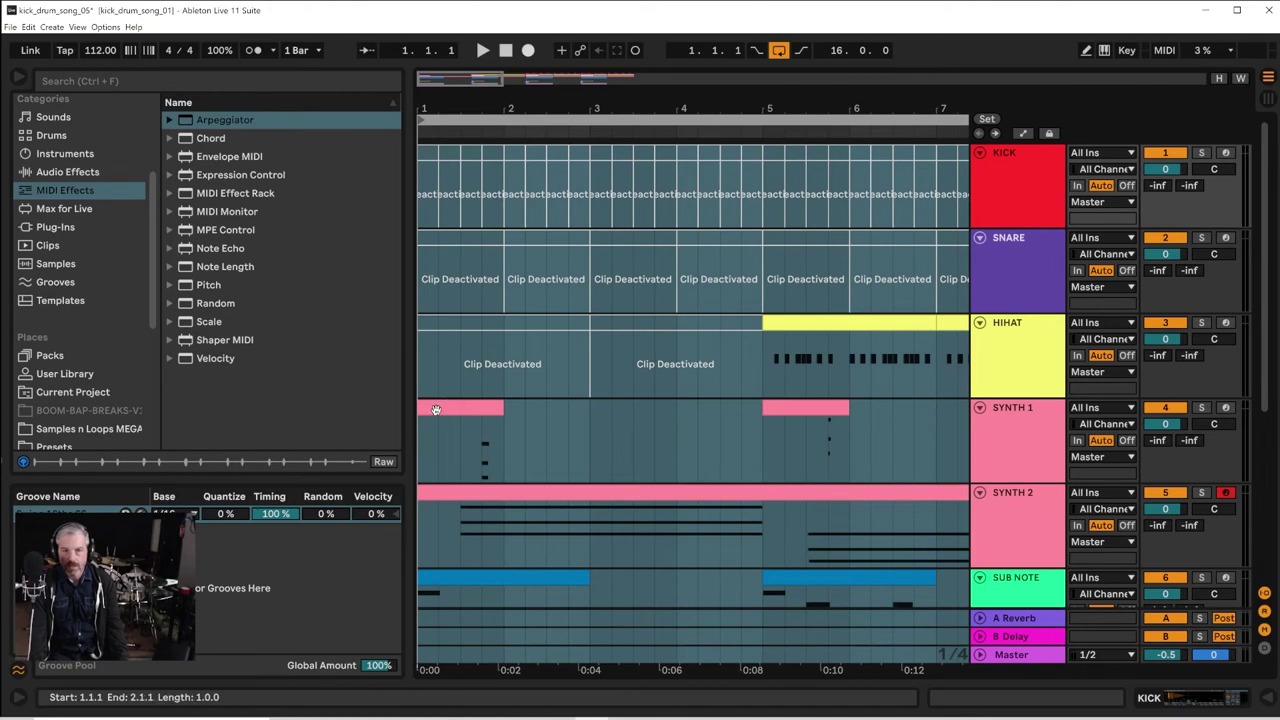
key(ctrl+a)
drag(436, 410, 479, 410)
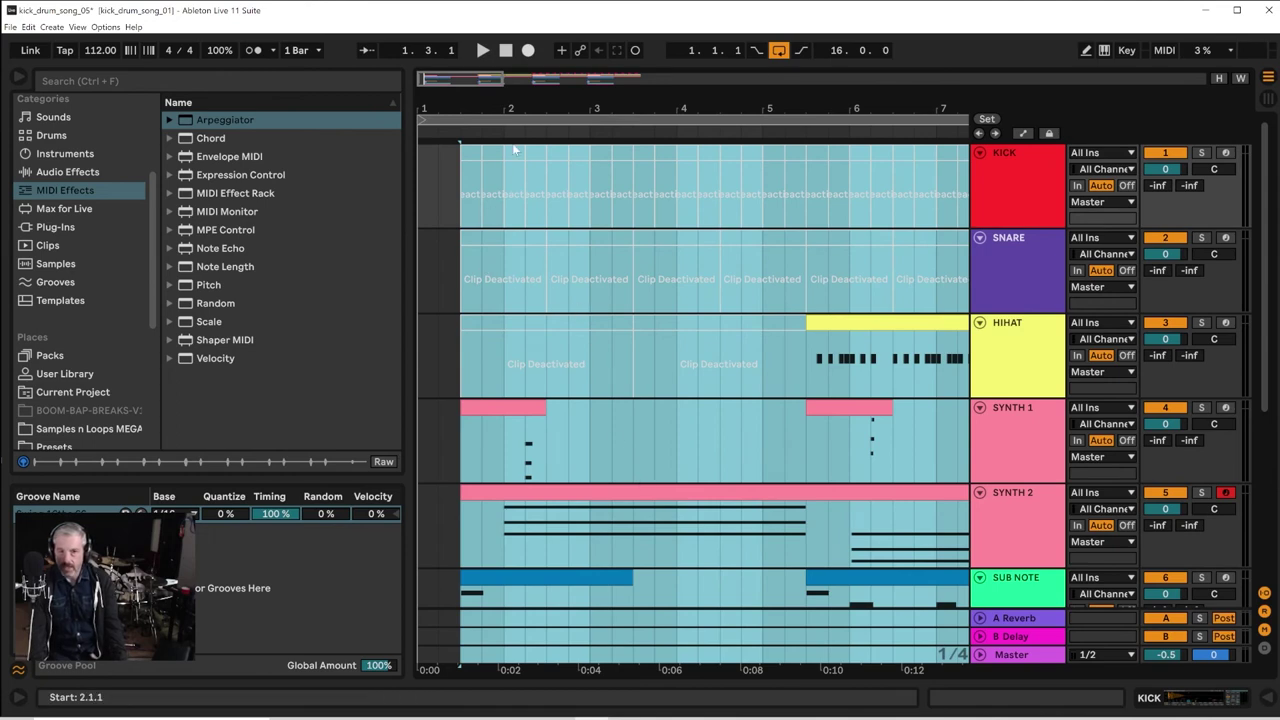
Play the arrangement from 1.1.1 to audition the intro with its two-beat gap
click(418, 174)
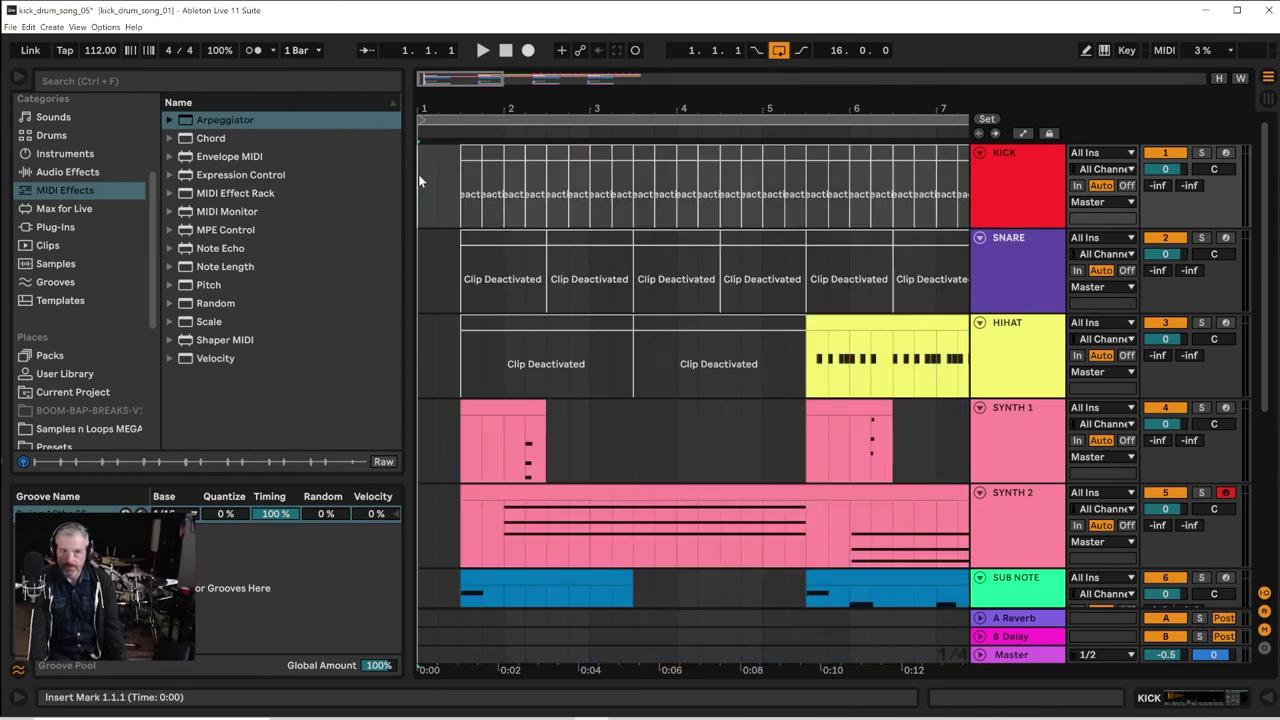
key(space)
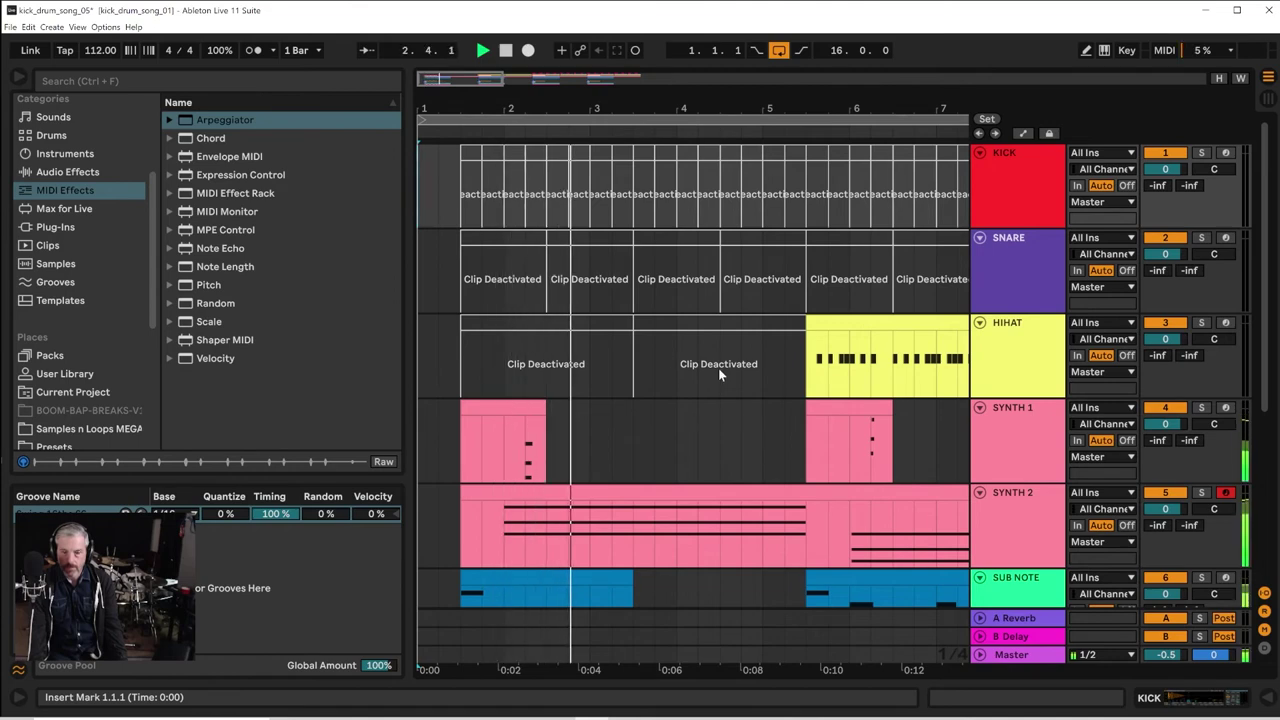
scroll(719, 372, down, 2)
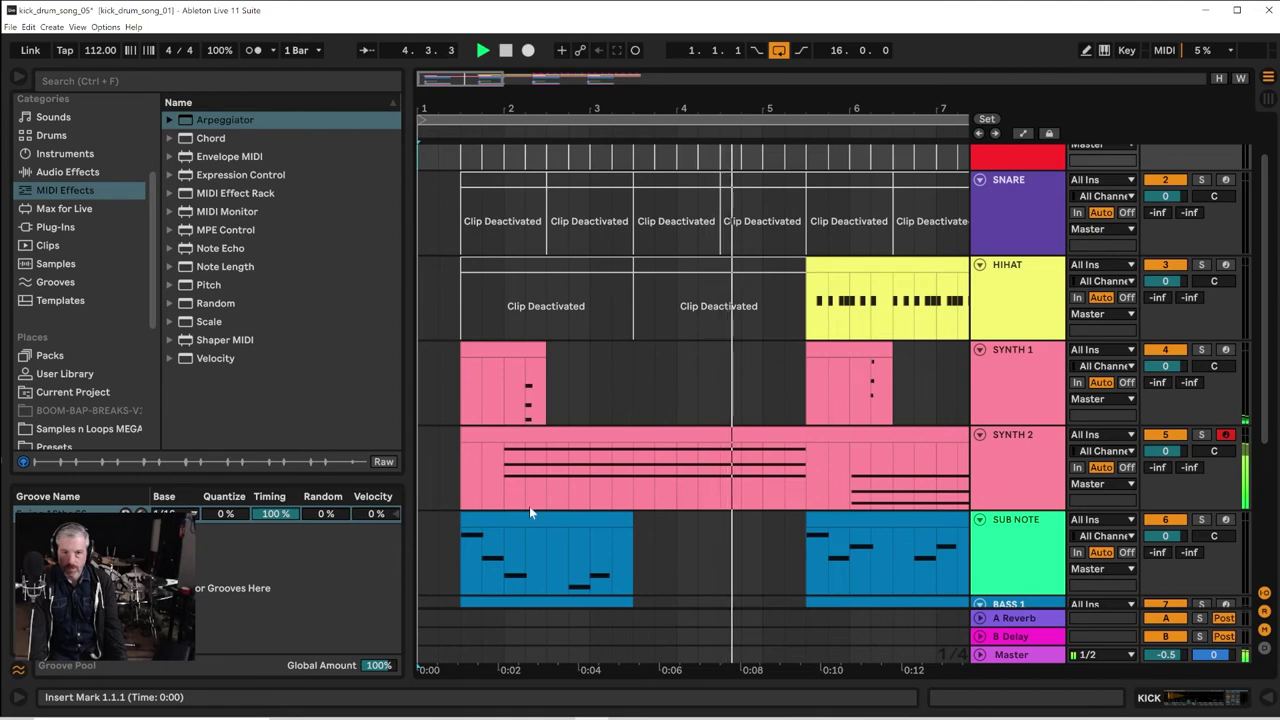
key(space)
key(space)
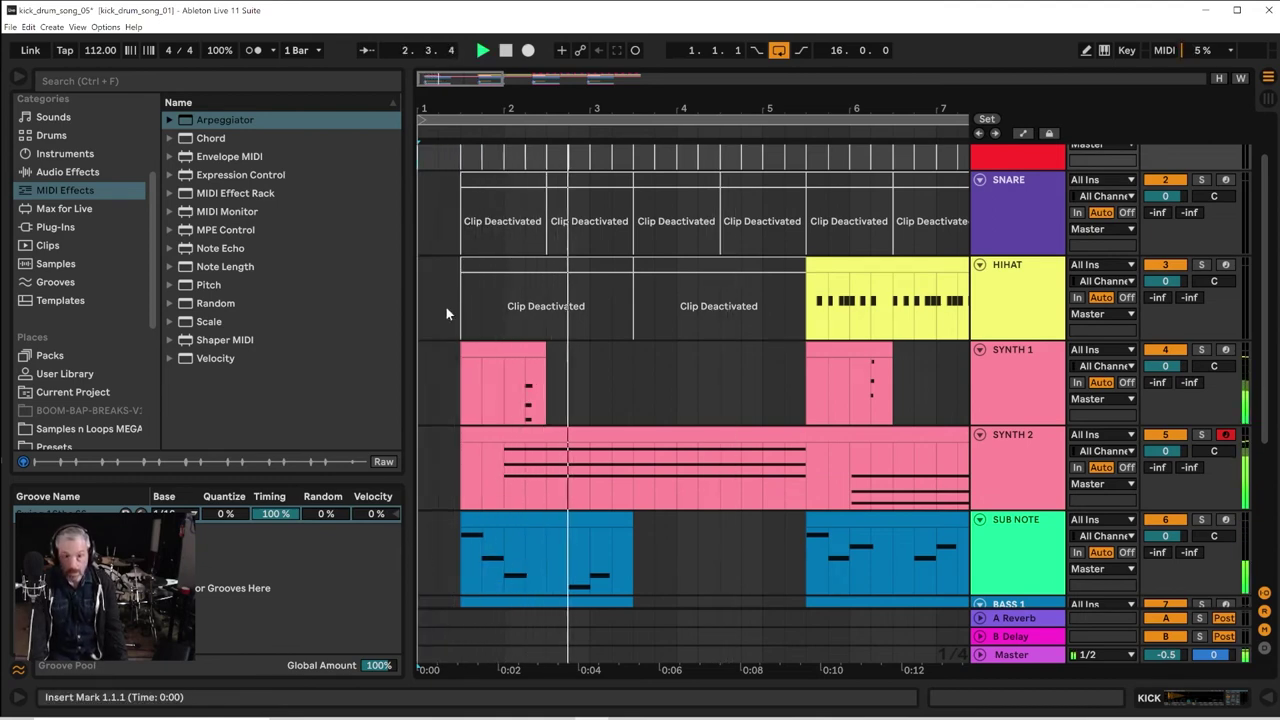
drag(421, 119, 461, 119)
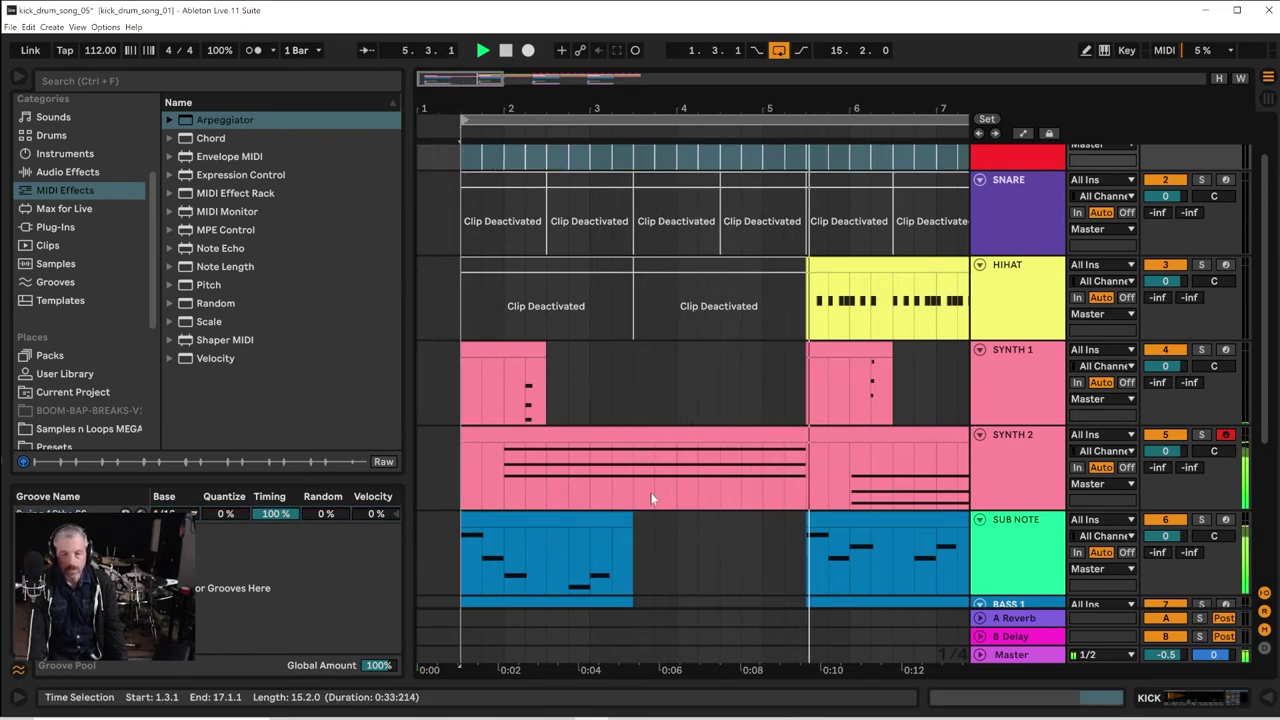
click(505, 165)
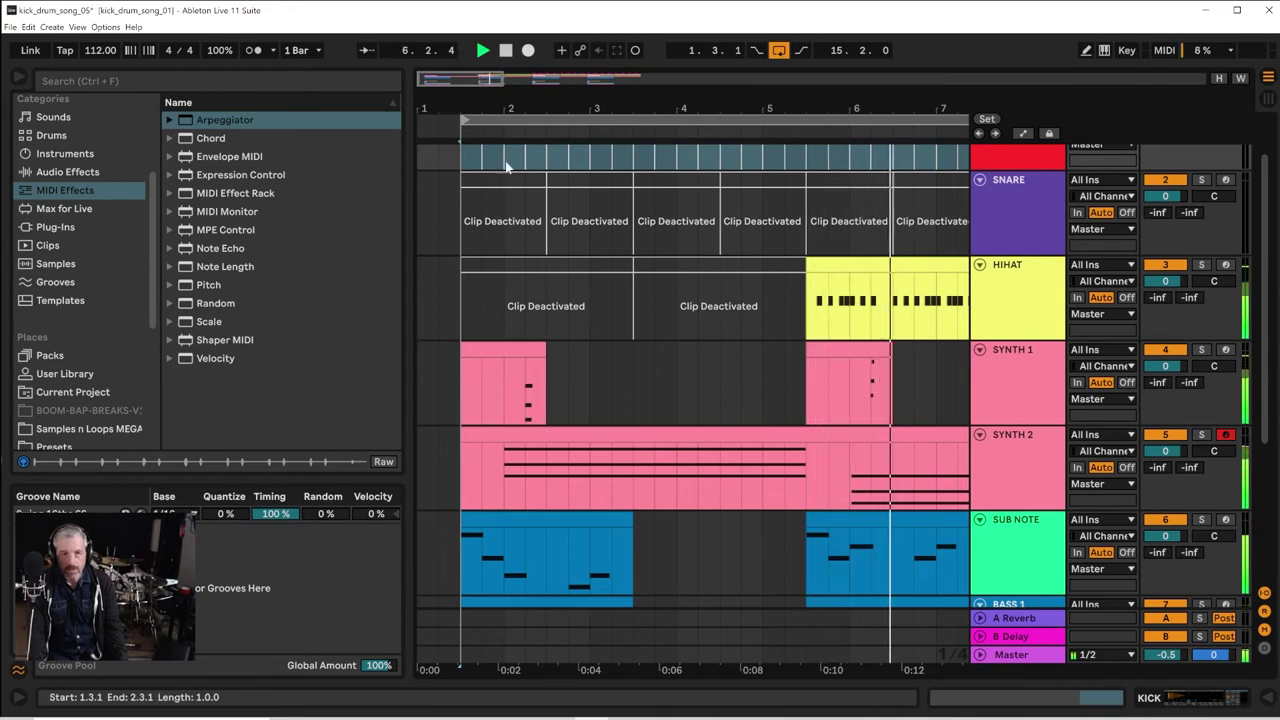
key(ctrl+z)
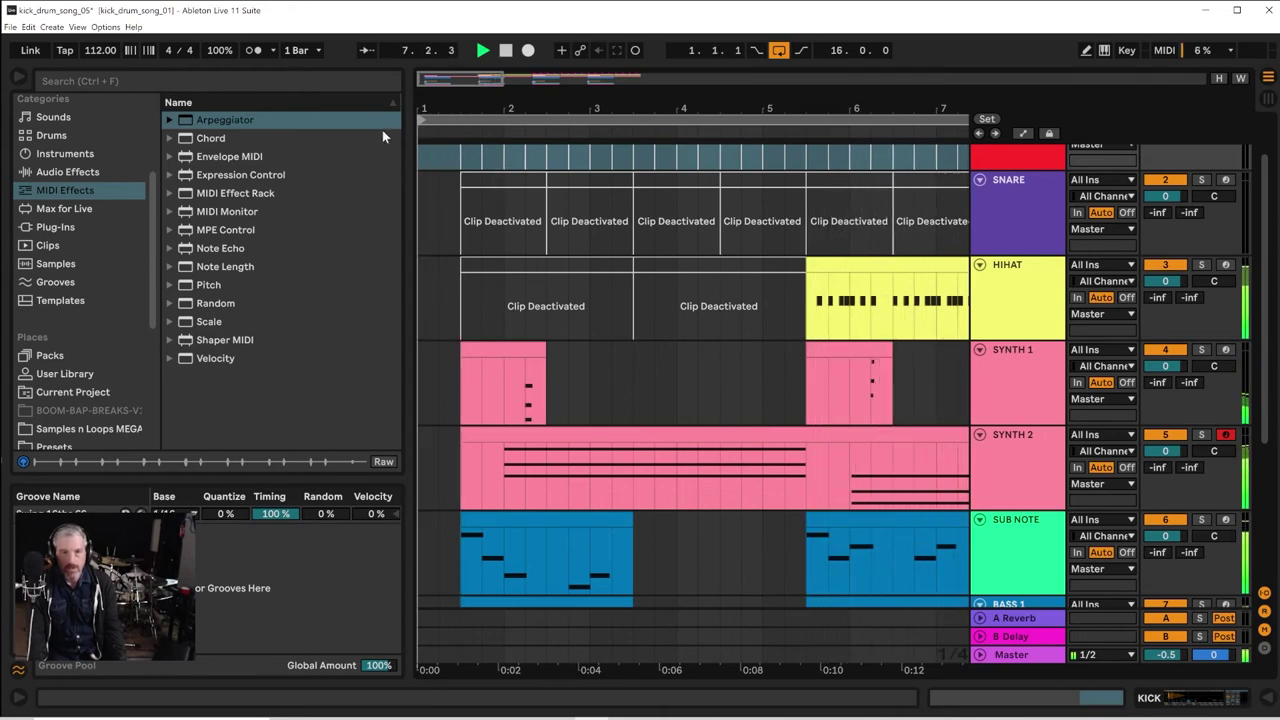
Replay the opening bars from 1.1.1 to judge what the two empty lead-in beats need
key(space)
key(space)
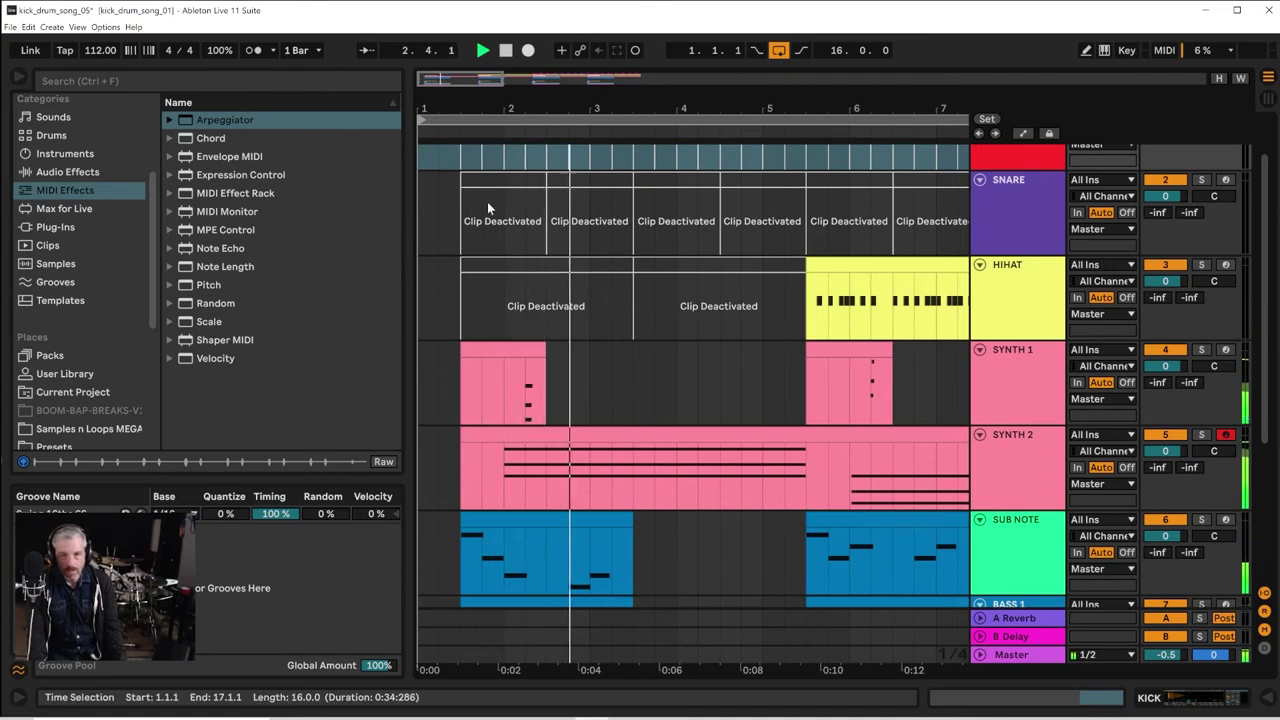
scroll(540, 270, up, 2)
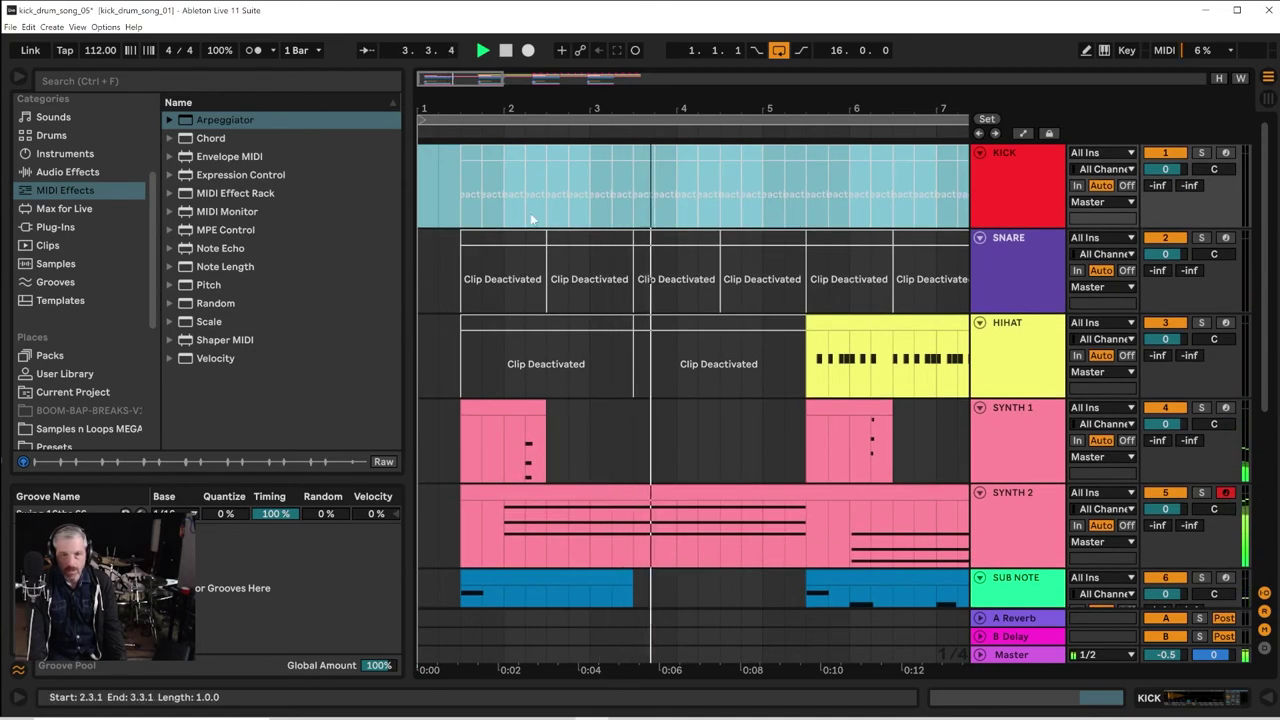
Copy the one-beat kick clip from 1.3.1 to 1.1.1 and activate the copy
key(space)
click(467, 154)
drag(467, 154, 425, 168)
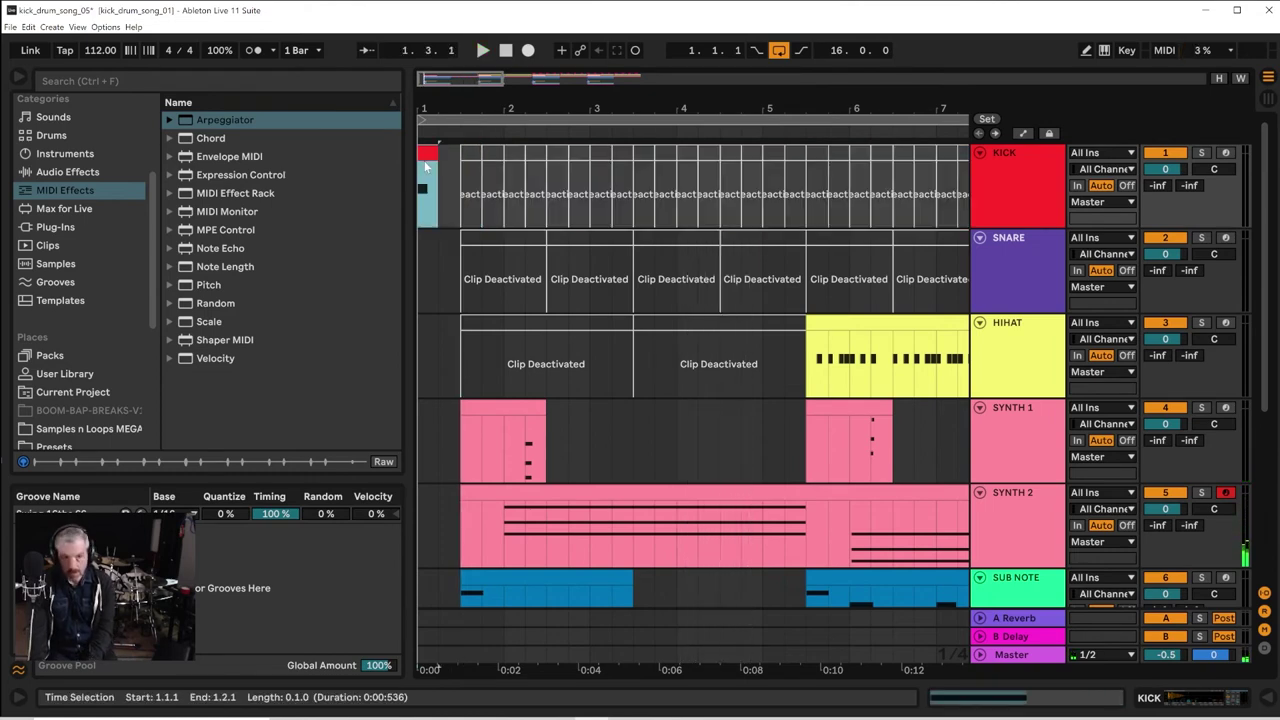
Audition the intro with the pickup kick and extend the loop end to 17.3.1
key(space)
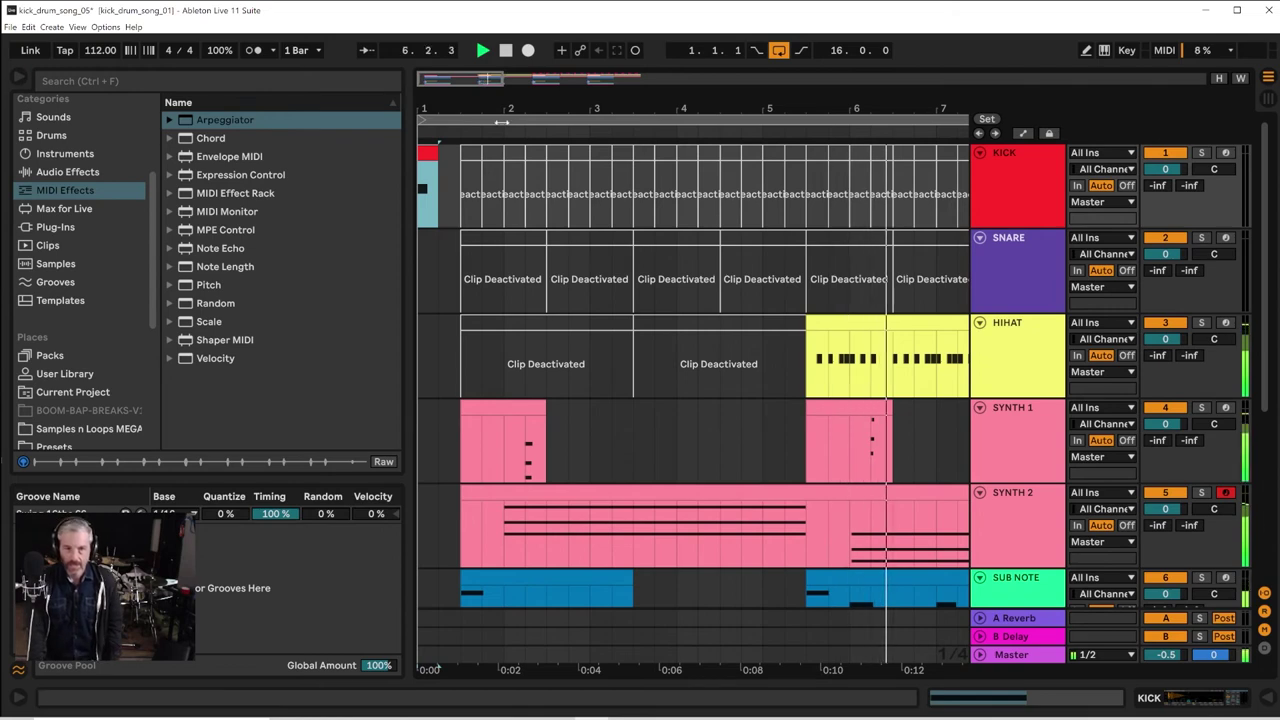
drag(502, 121, 502, 65)
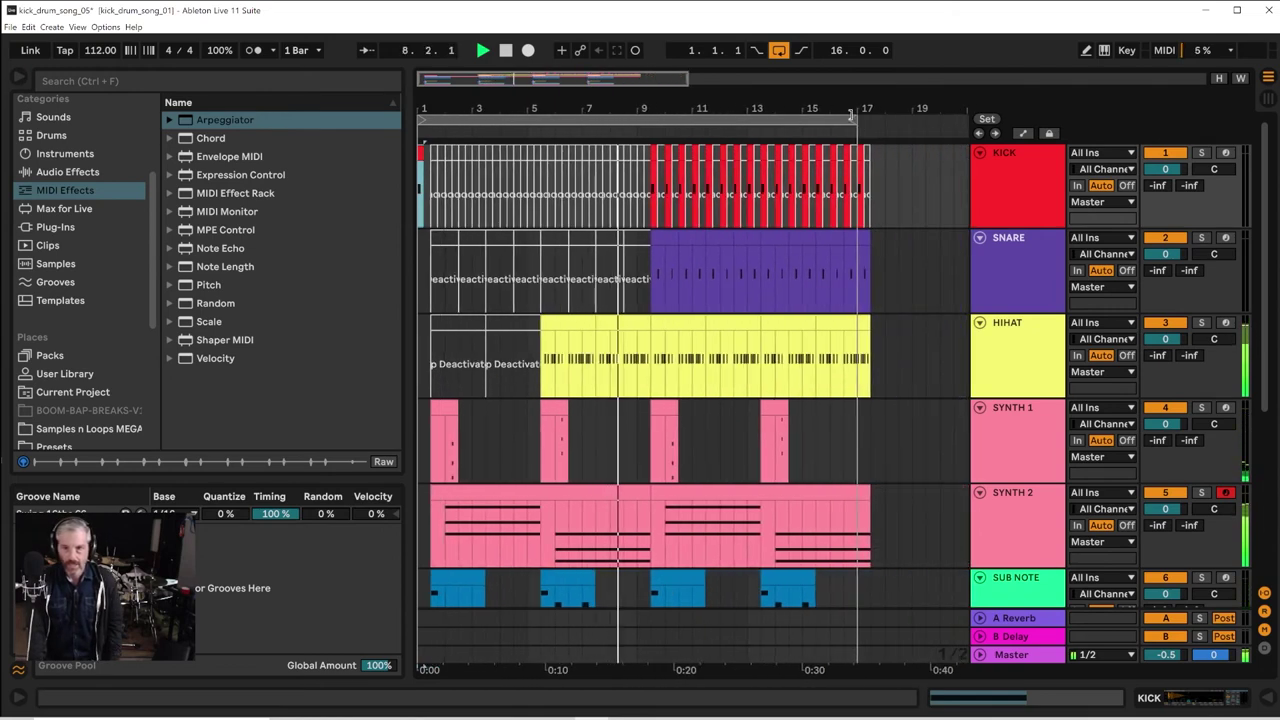
drag(852, 118, 866, 118)
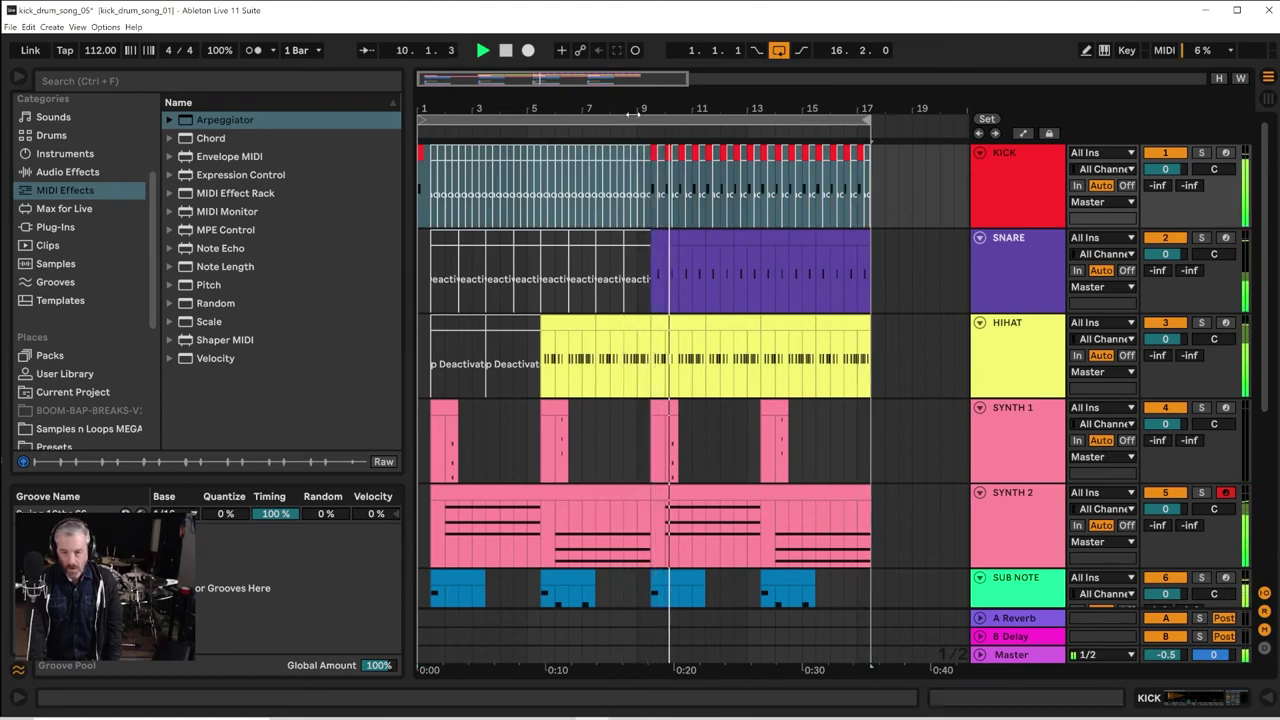
Deactivate the kick clips between 9.3.1 and 10.1.1, where the snare enters
drag(649, 105, 650, 107)
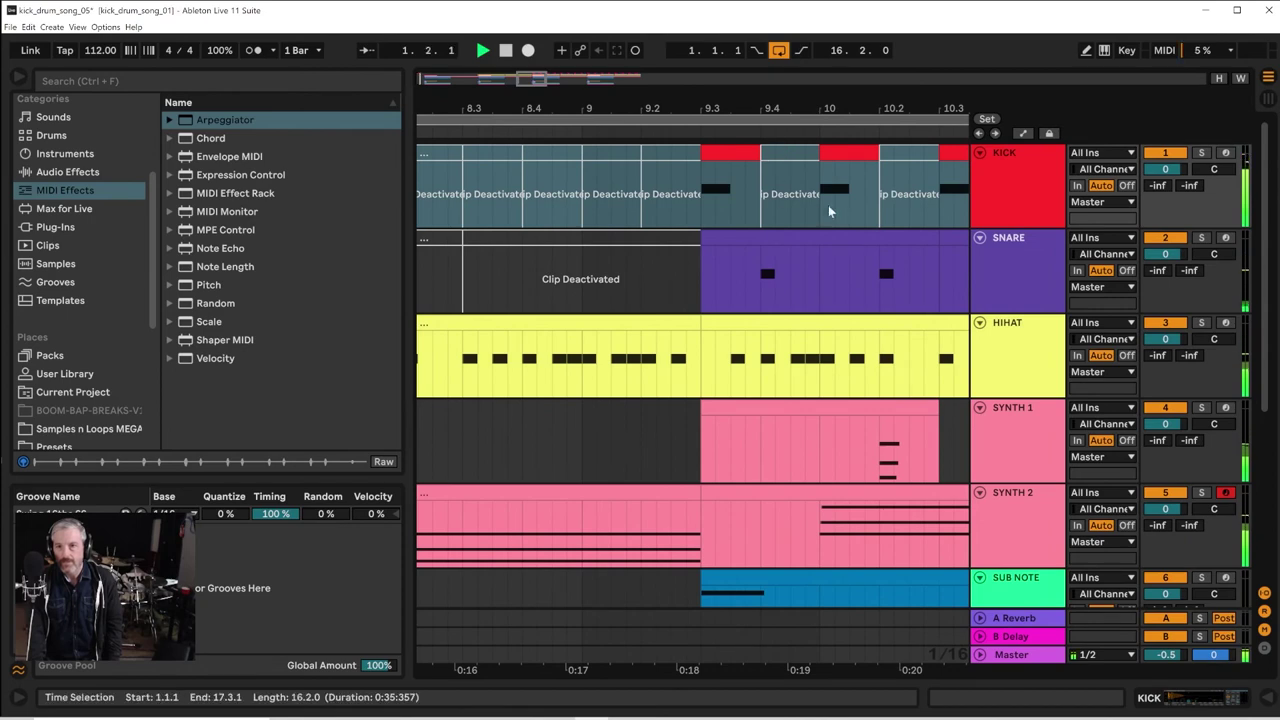
drag(820, 215, 703, 190)
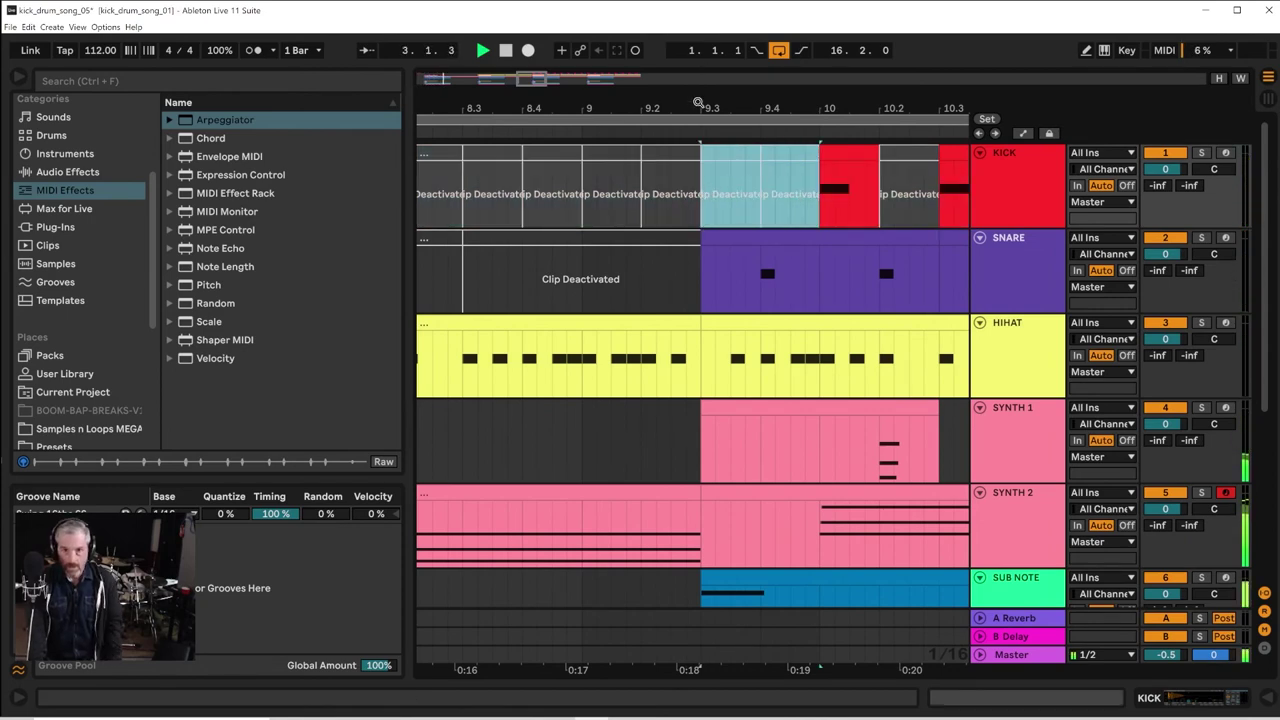
Open the first active hi-hat clip, starting at 5.3.1, in an enlarged MIDI note editor
drag(698, 102, 758, 49)
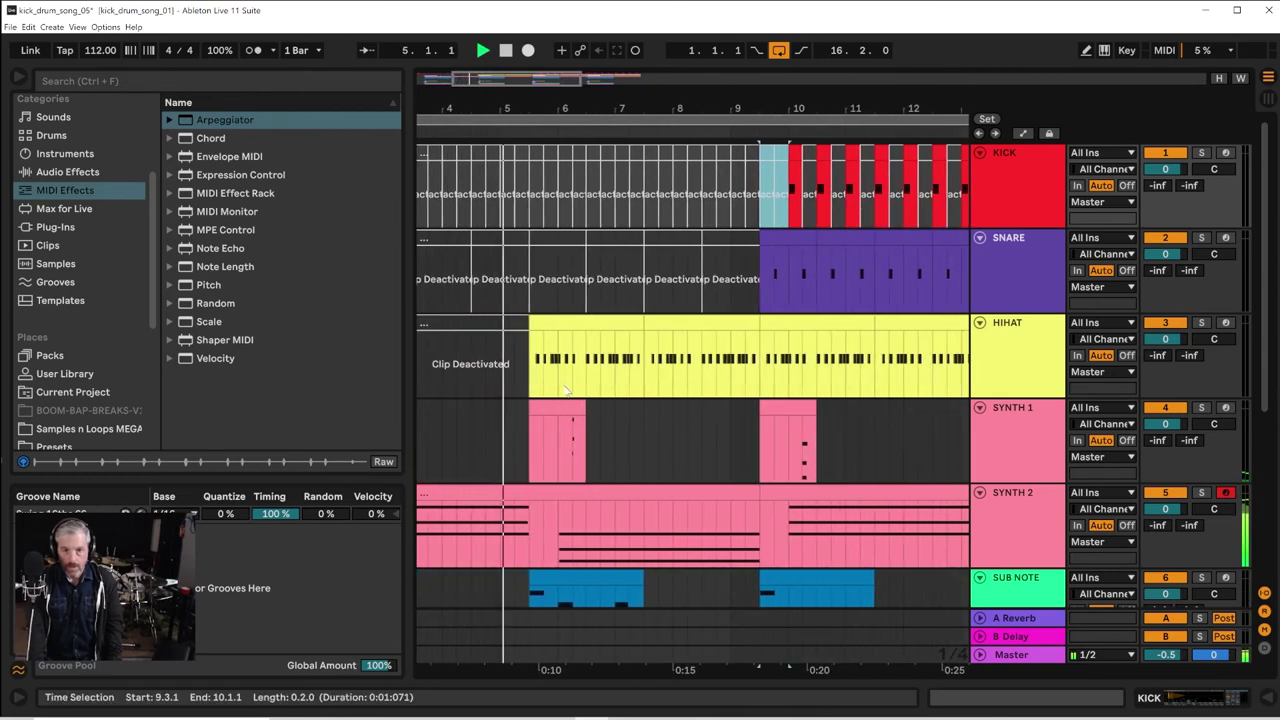
drag(561, 103, 563, 145)
click(570, 323)
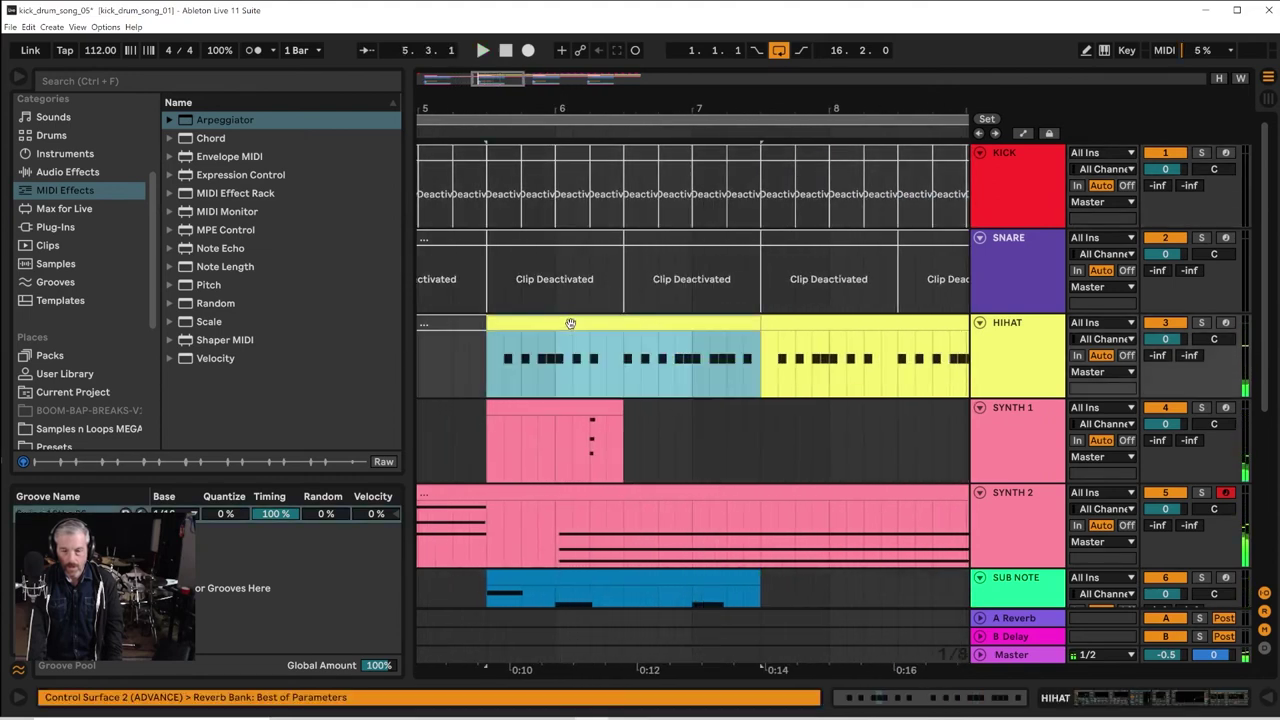
double_click(570, 323)
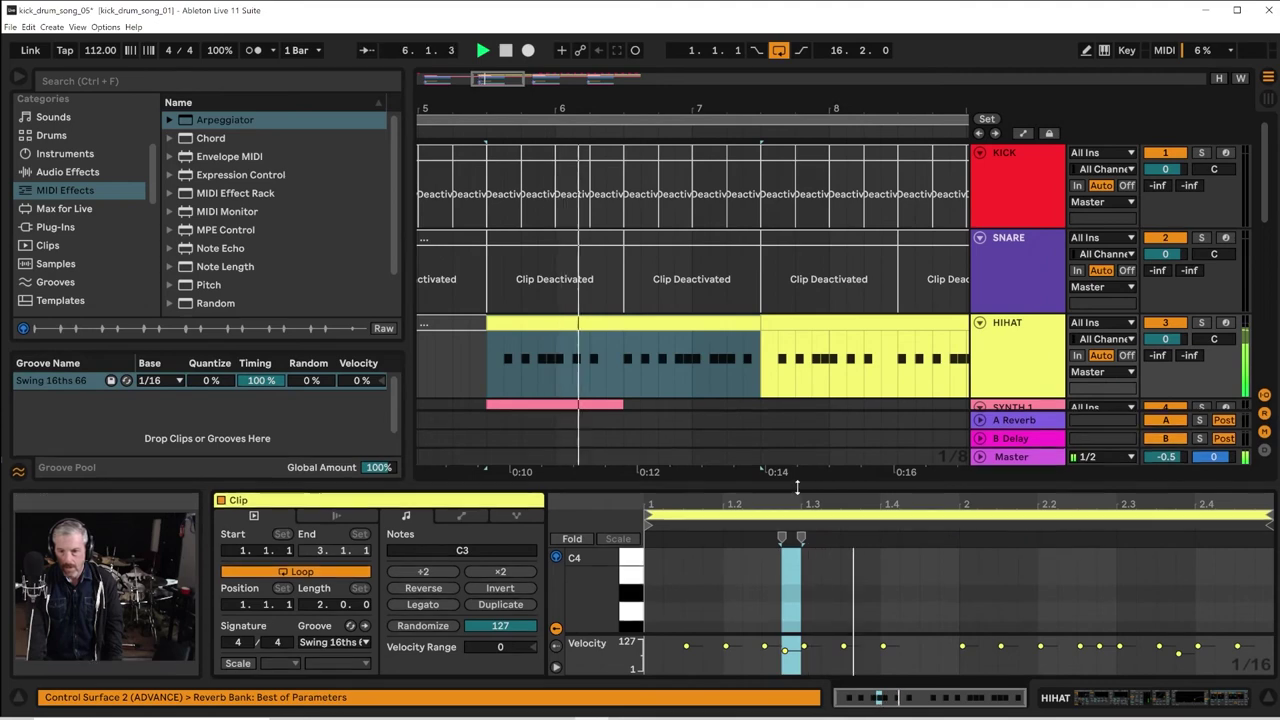
drag(797, 487, 772, 236)
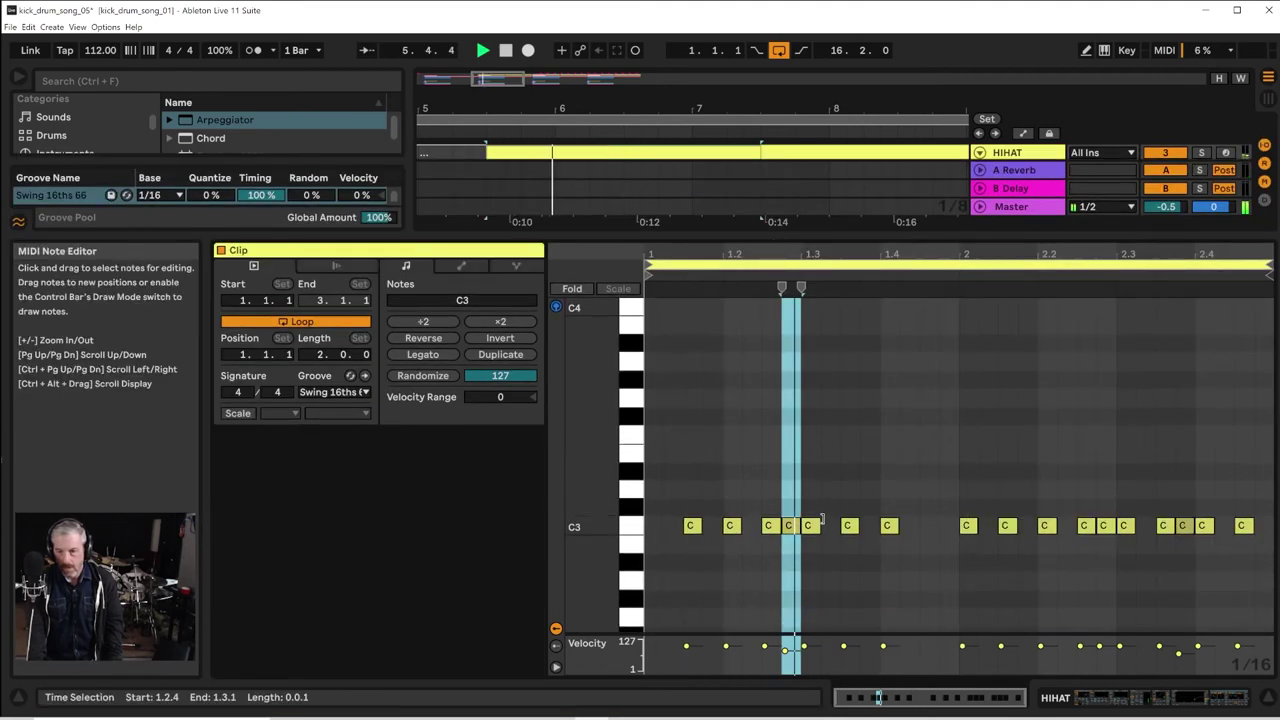
Deactivate the hi-hat notes at 1.3.3, 2.1.3, 2.2.3, 2.2.4, 2.3.3, 2.3.4 and 2.4.3, and audition the thinned pattern
click(810, 527)
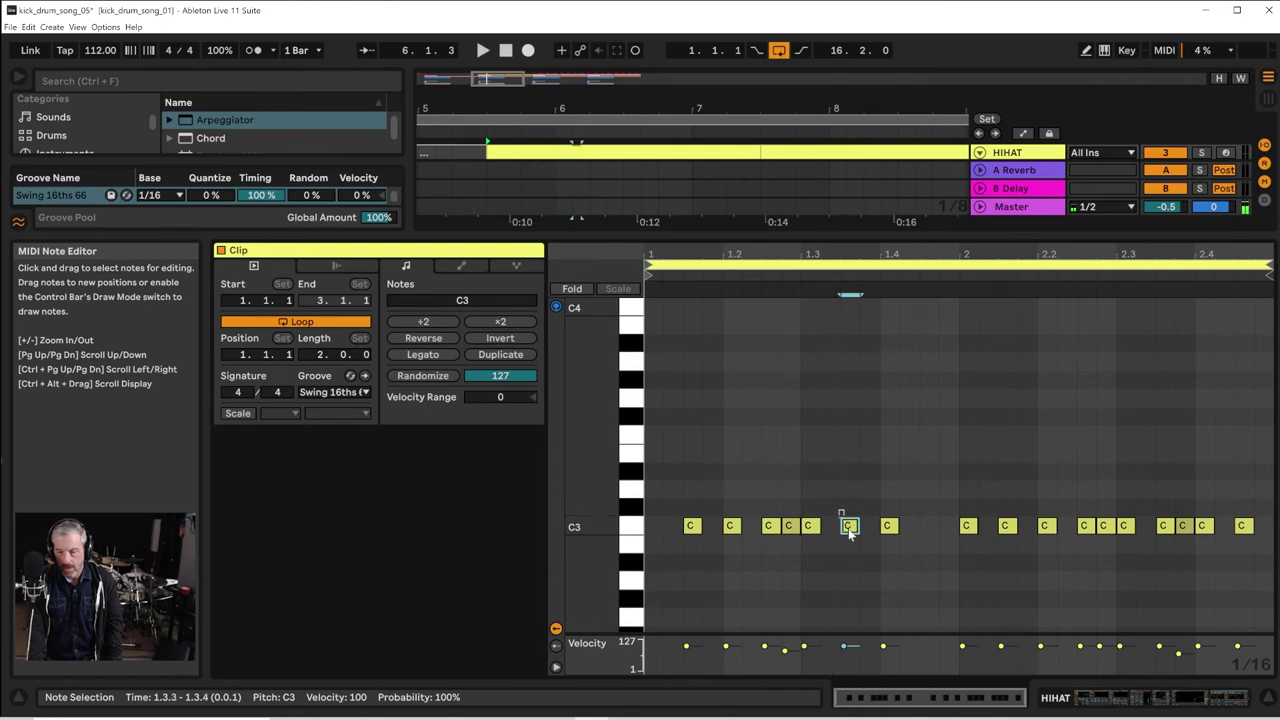
key(space)
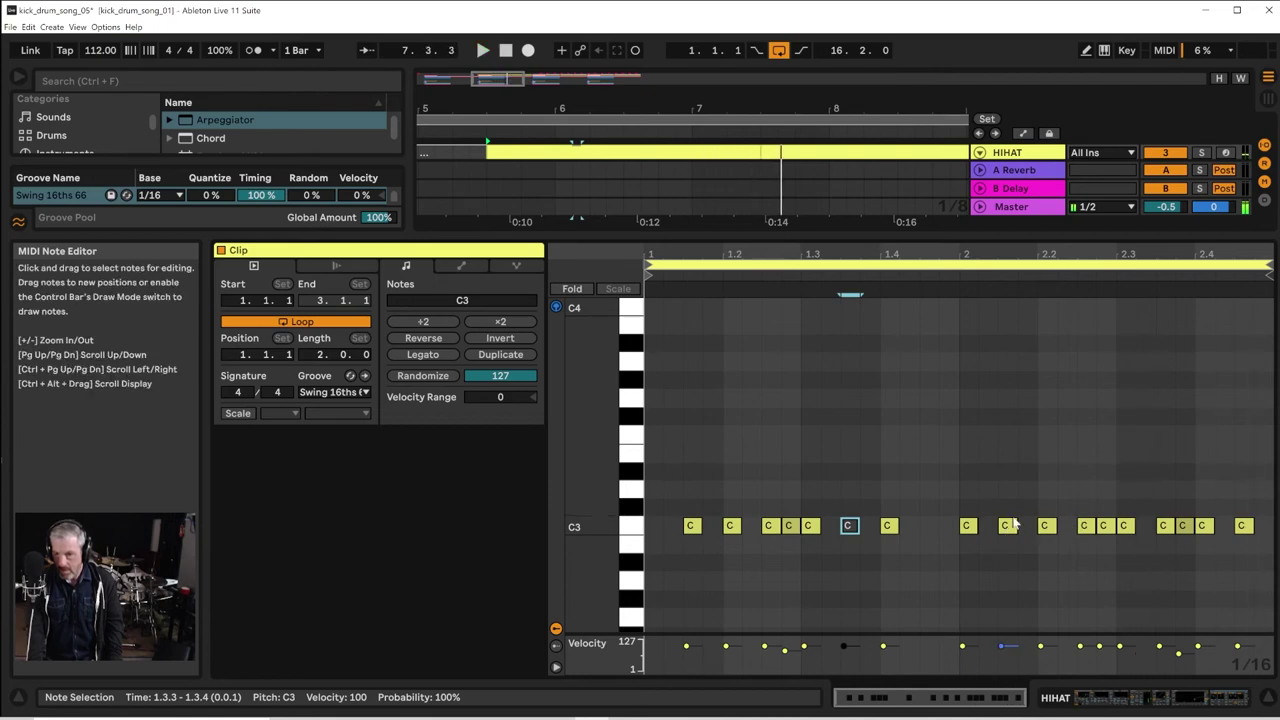
drag(1005, 505, 1014, 567)
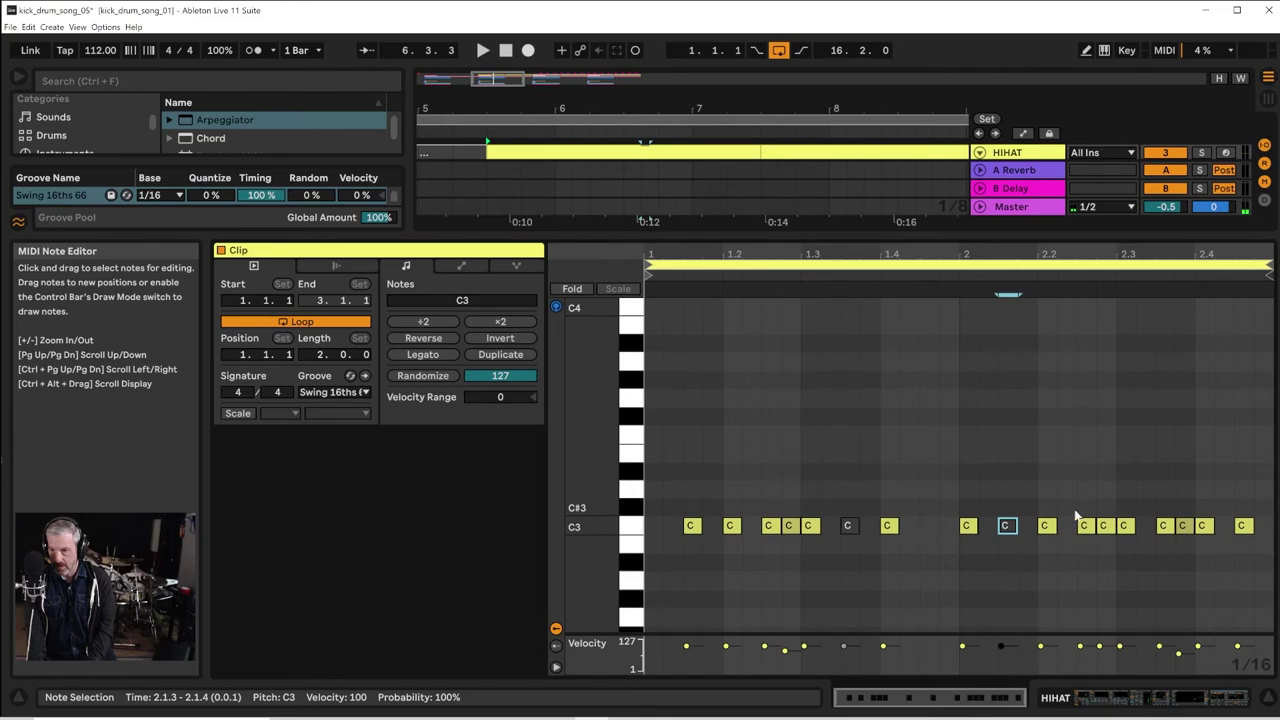
drag(1076, 505, 1112, 554)
drag(1149, 511, 1161, 529)
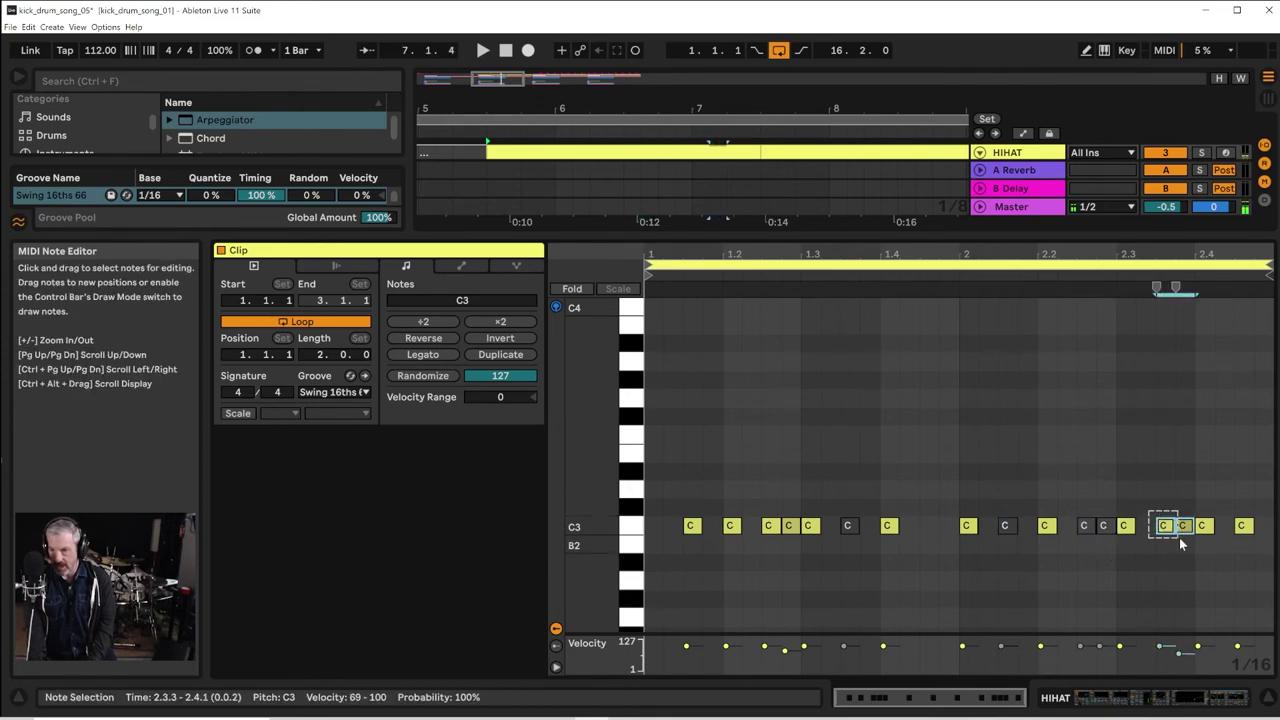
drag(1238, 503, 1251, 548)
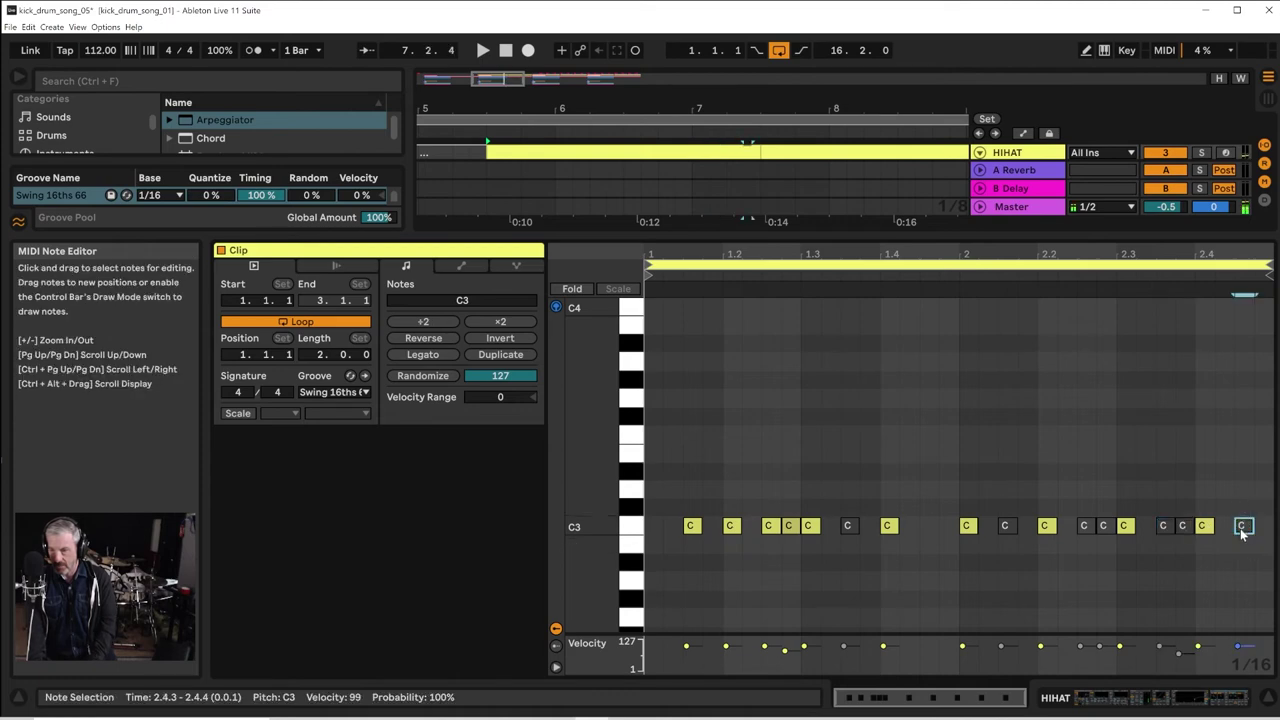
key(space)
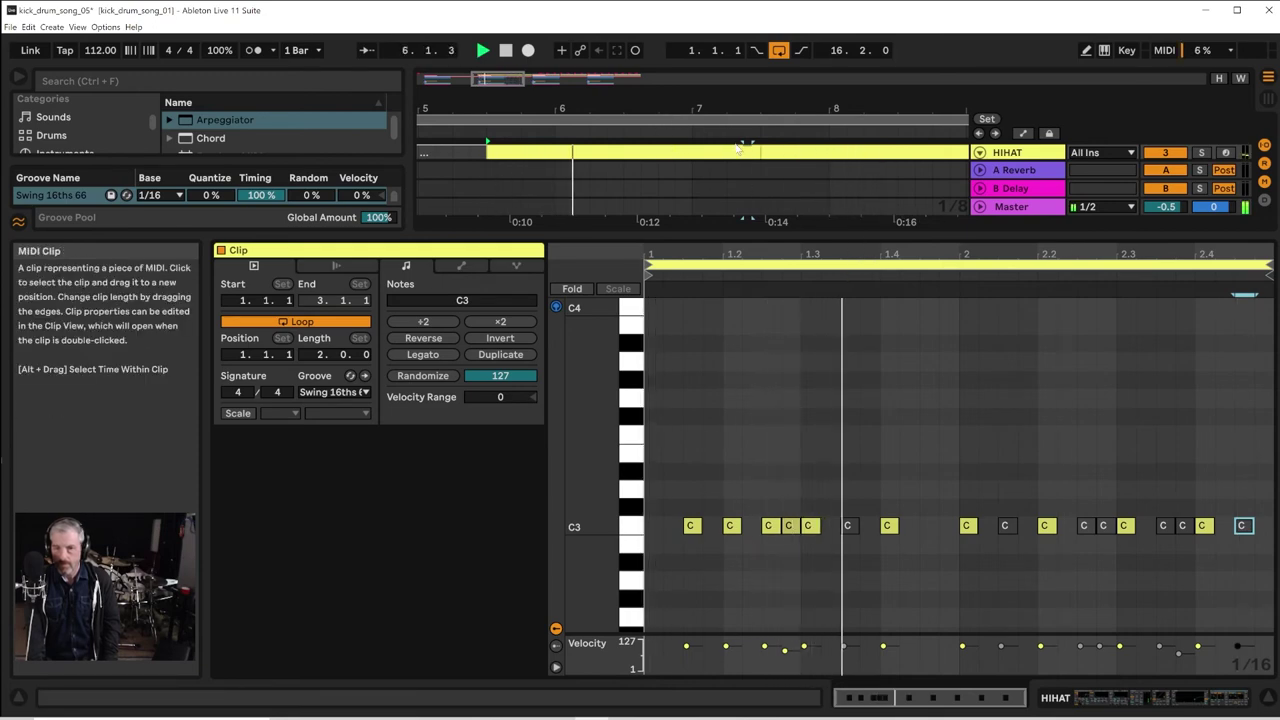
In the hi-hat clip starting at 7.3.1, move the first note to 1.1.1 and delete the notes at 1.2.3 and 1.2.4
click(803, 148)
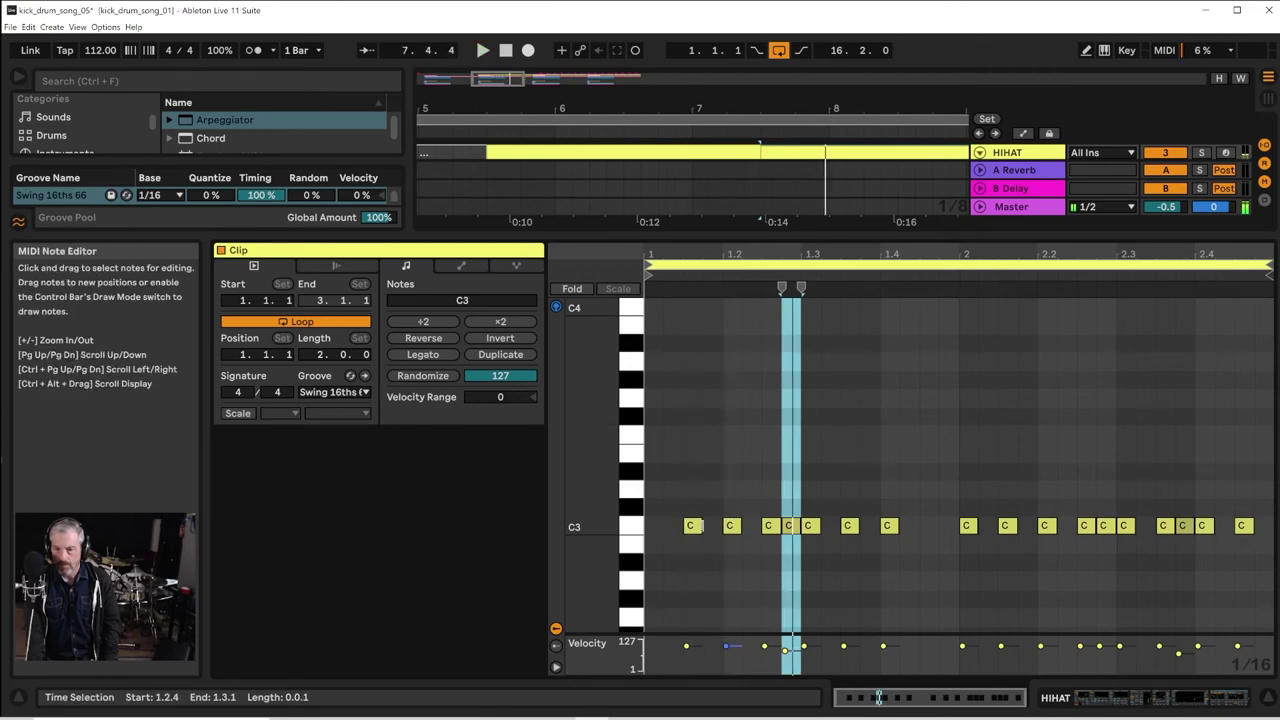
drag(692, 530, 651, 534)
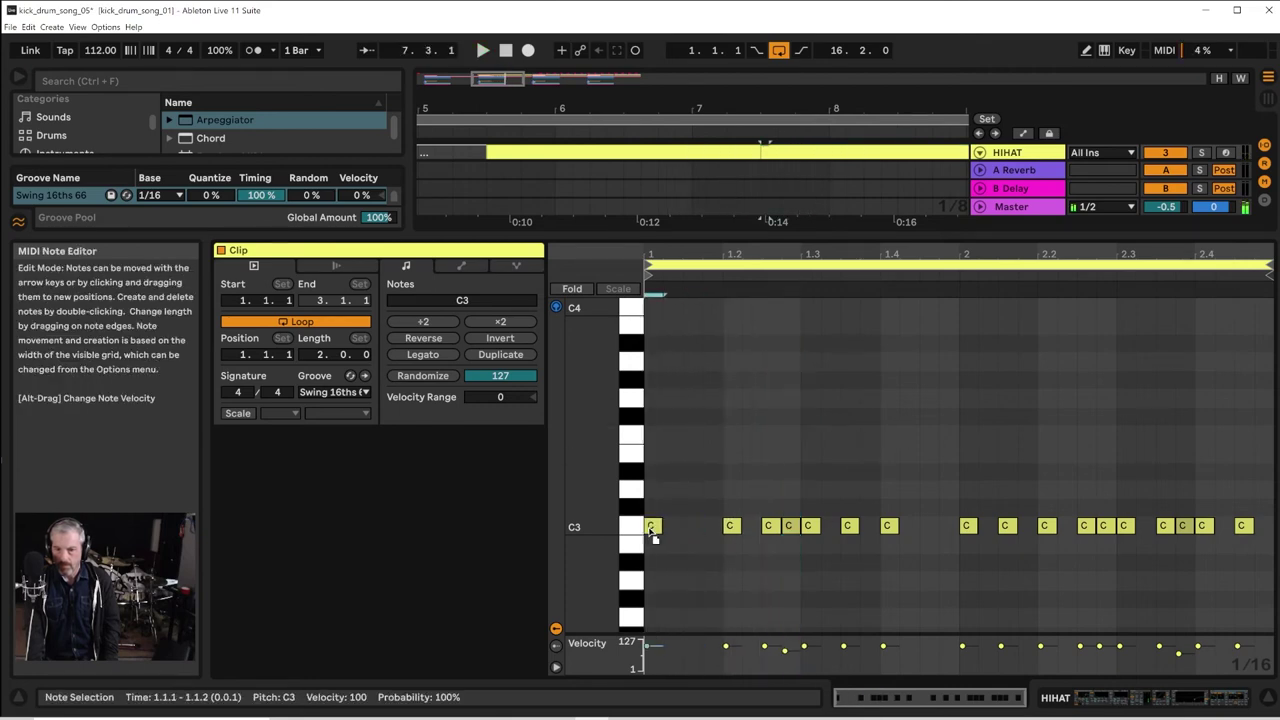
click(731, 530)
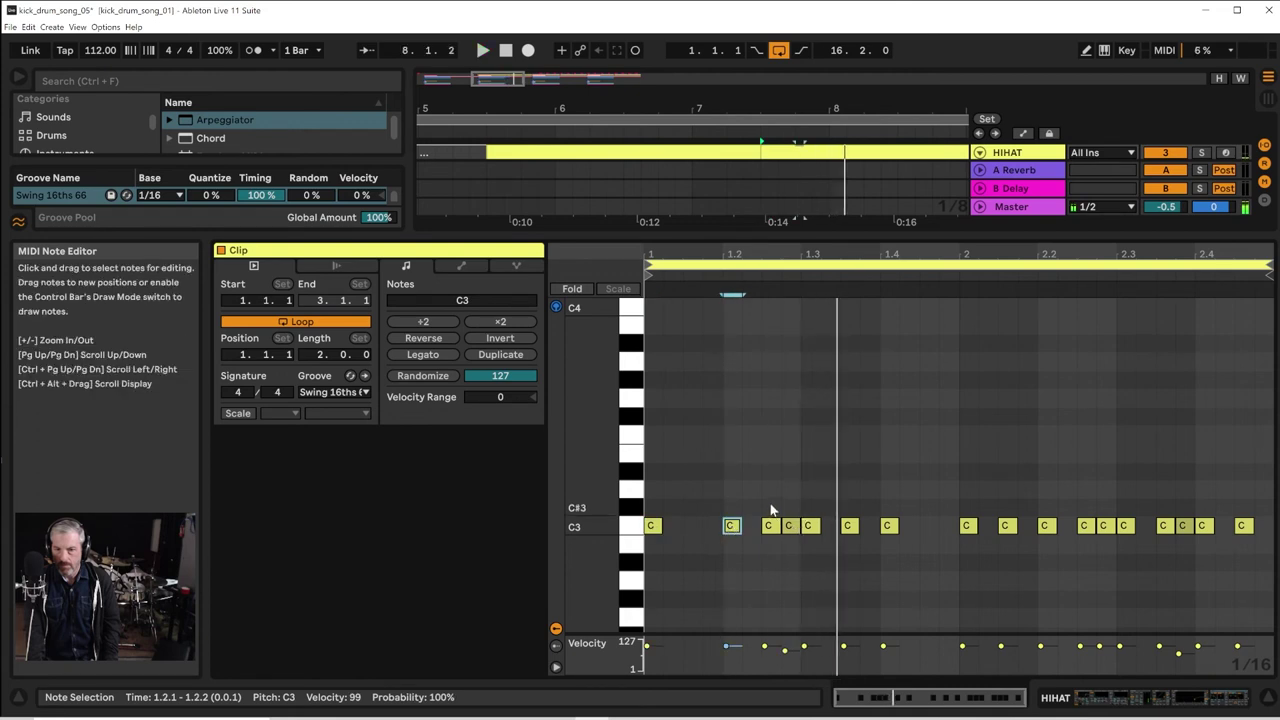
drag(766, 510, 784, 545)
key(Delete)
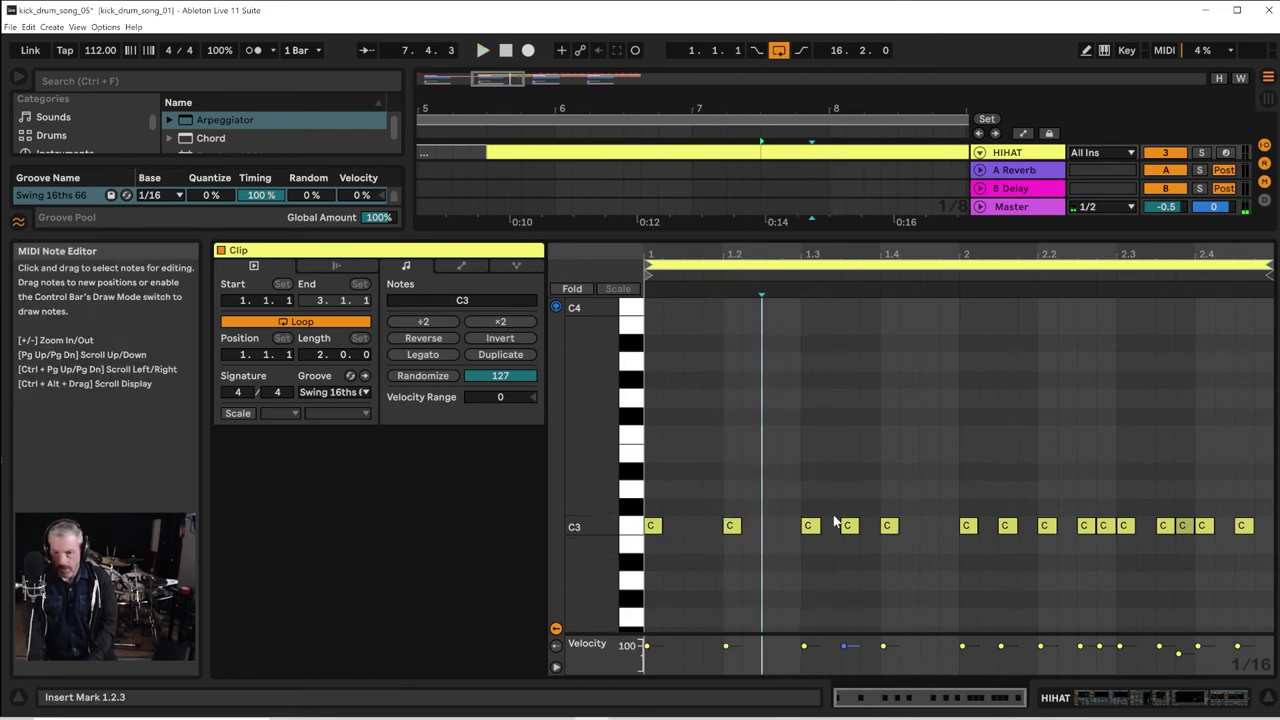
Delete the hi-hat notes at 1.3.3, 2.1.3, 2.2.3, 2.2.4, 2.3.3, 2.3.4 and 2.4.3, leaving quarter notes, and start playback
double_click(849, 525)
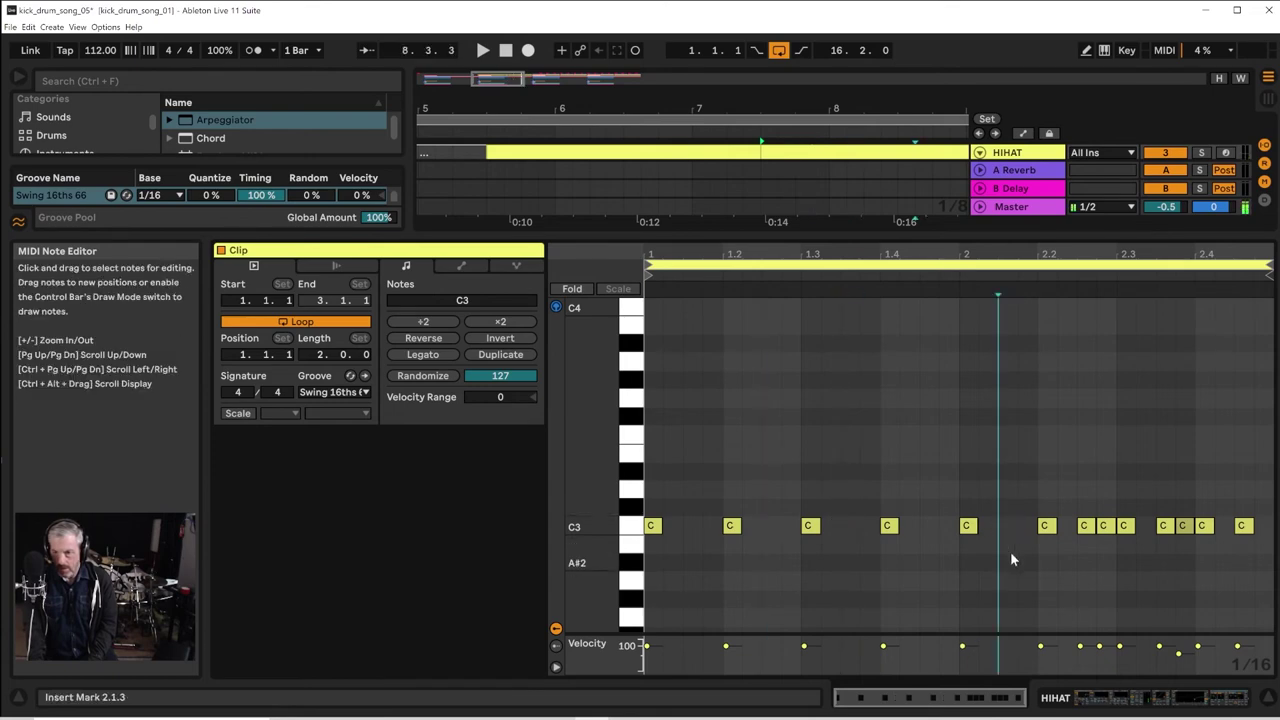
drag(1088, 495, 1102, 550)
key(Delete)
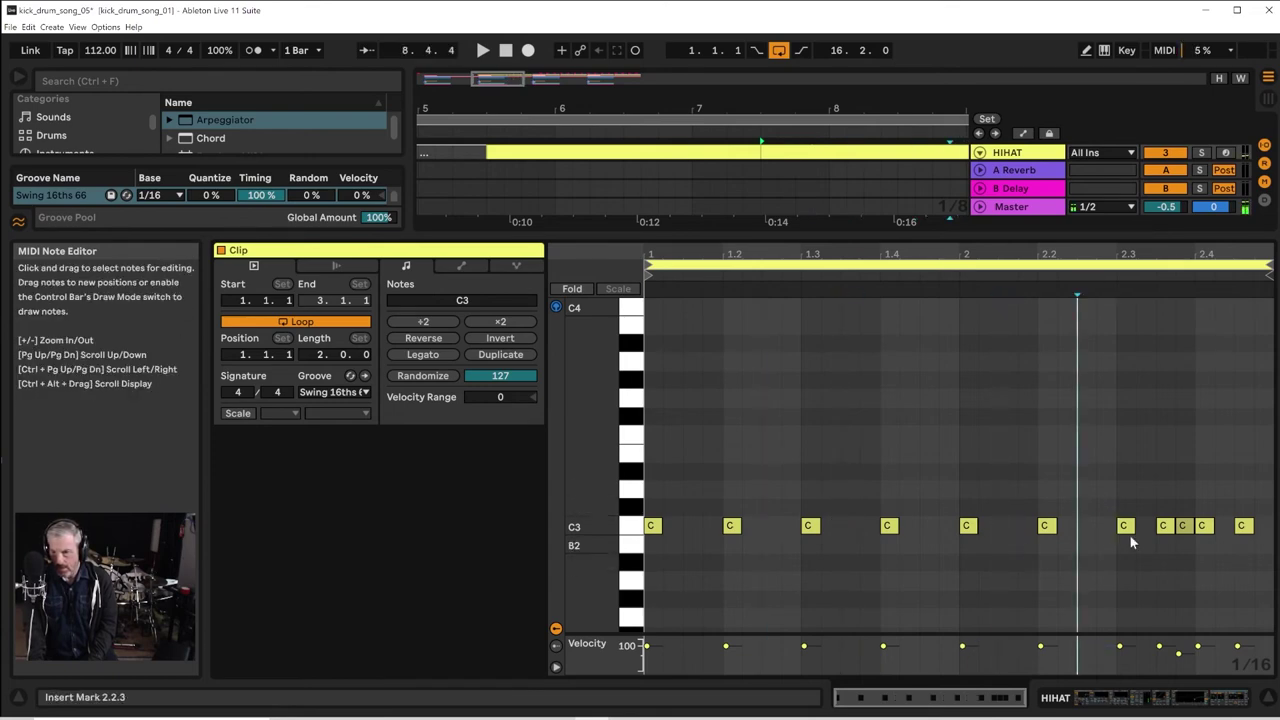
double_click(1168, 530)
click(1178, 529)
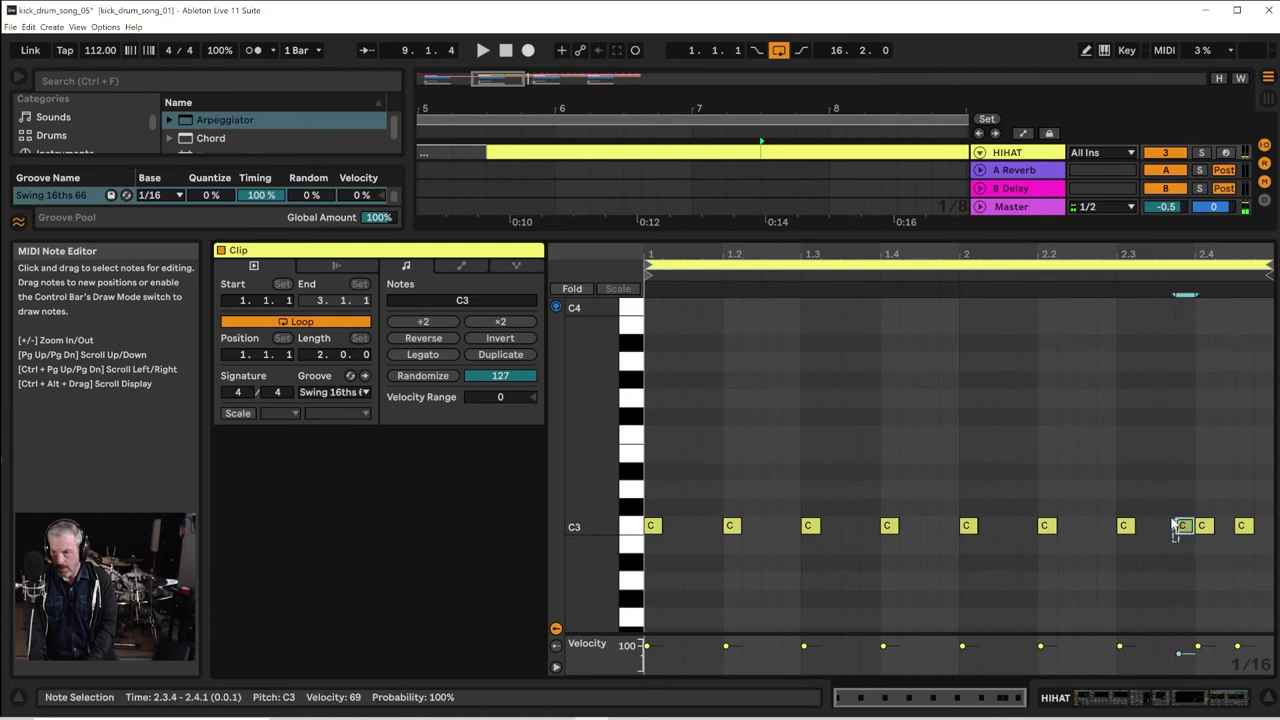
double_click(1176, 527)
key(space)
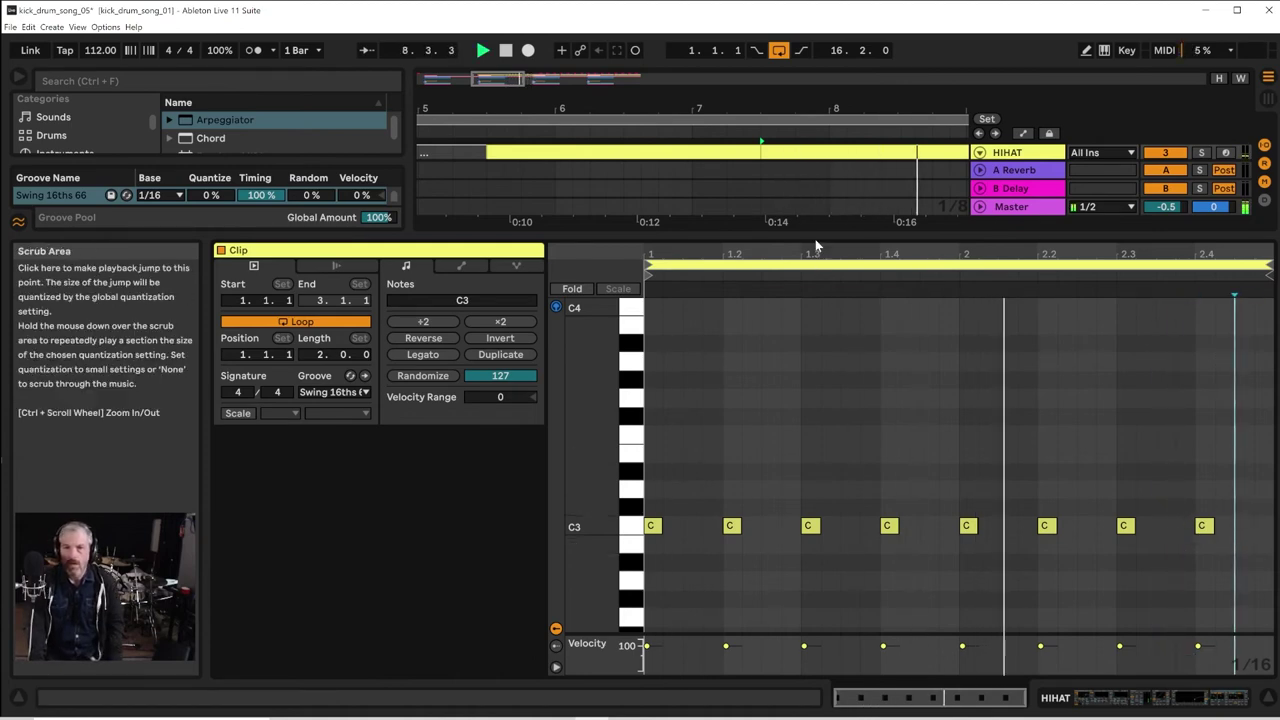
Enlarge the arrangement area, trim the start of the hi-hat clip at 9.3.1 to 10.1.3, and audition the gap
drag(815, 238, 822, 490)
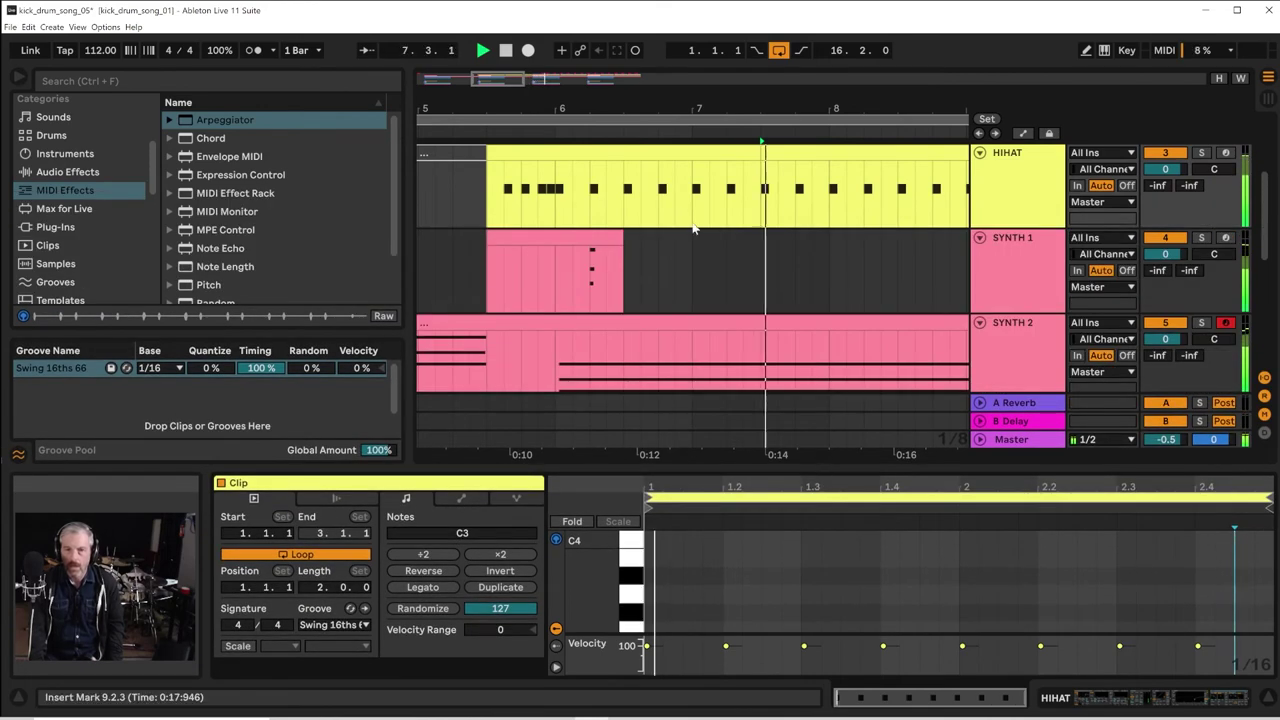
drag(808, 107, 609, 105)
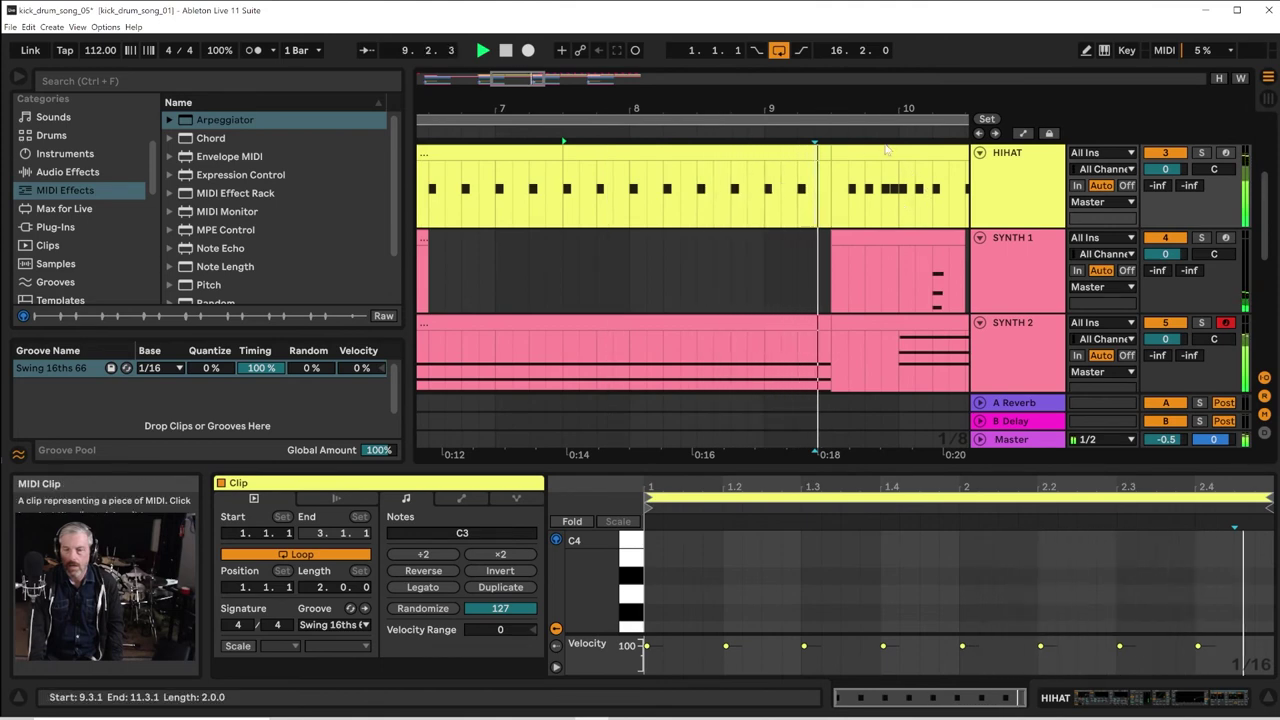
key(space)
drag(836, 155, 914, 161)
key(space)
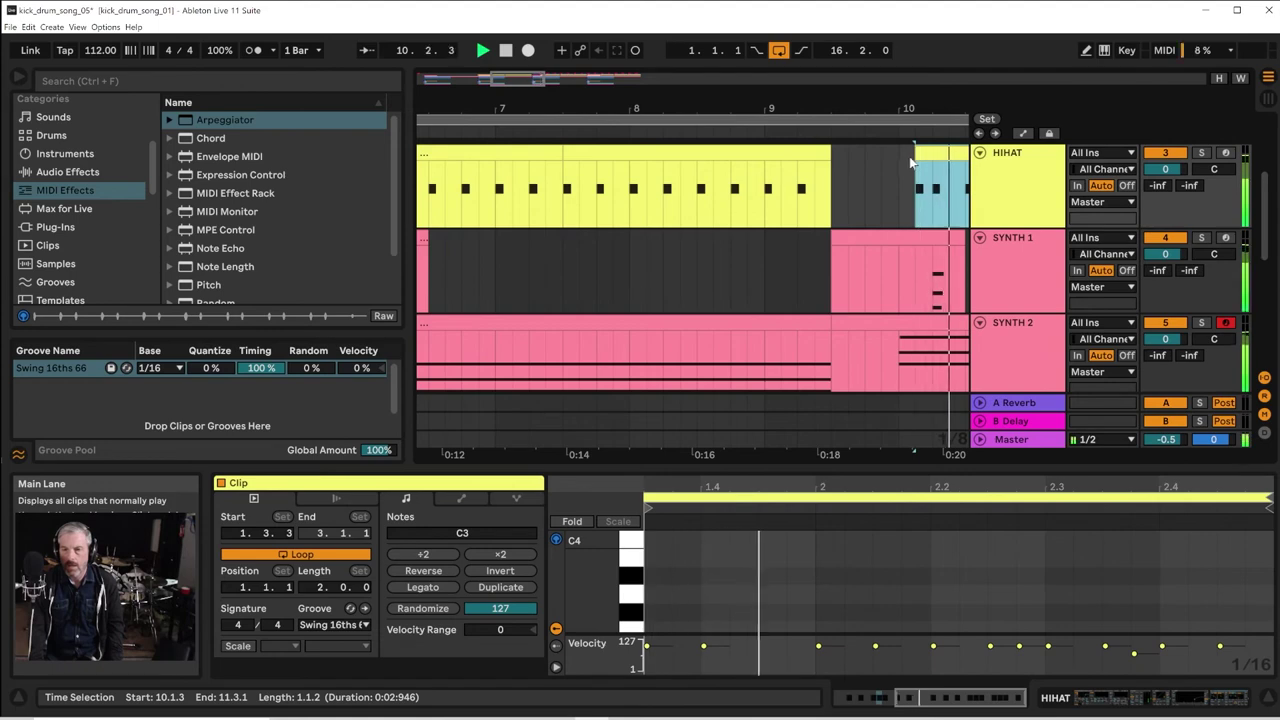
Duplicate the hi-hat section from 9.1.1 to 9.3.1 directly after itself and shorten the copy to end at 9.3.3
click(768, 188)
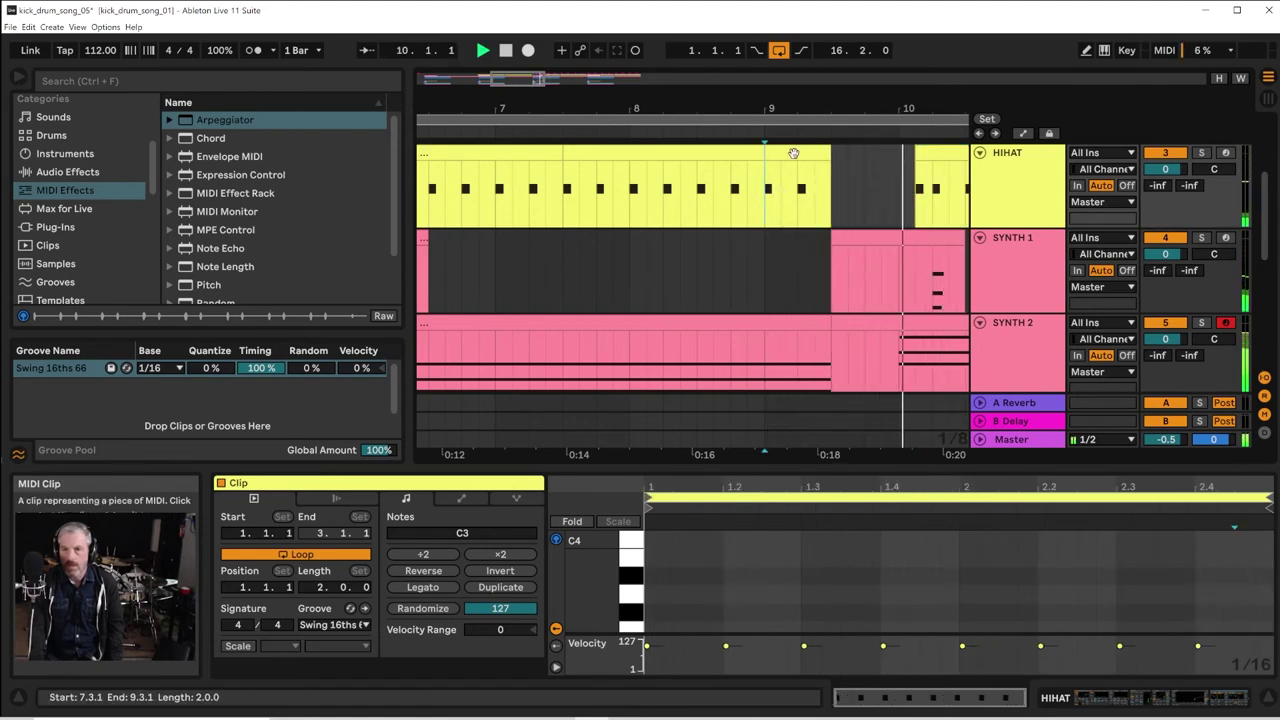
key(space)
click(793, 153)
drag(766, 206, 831, 208)
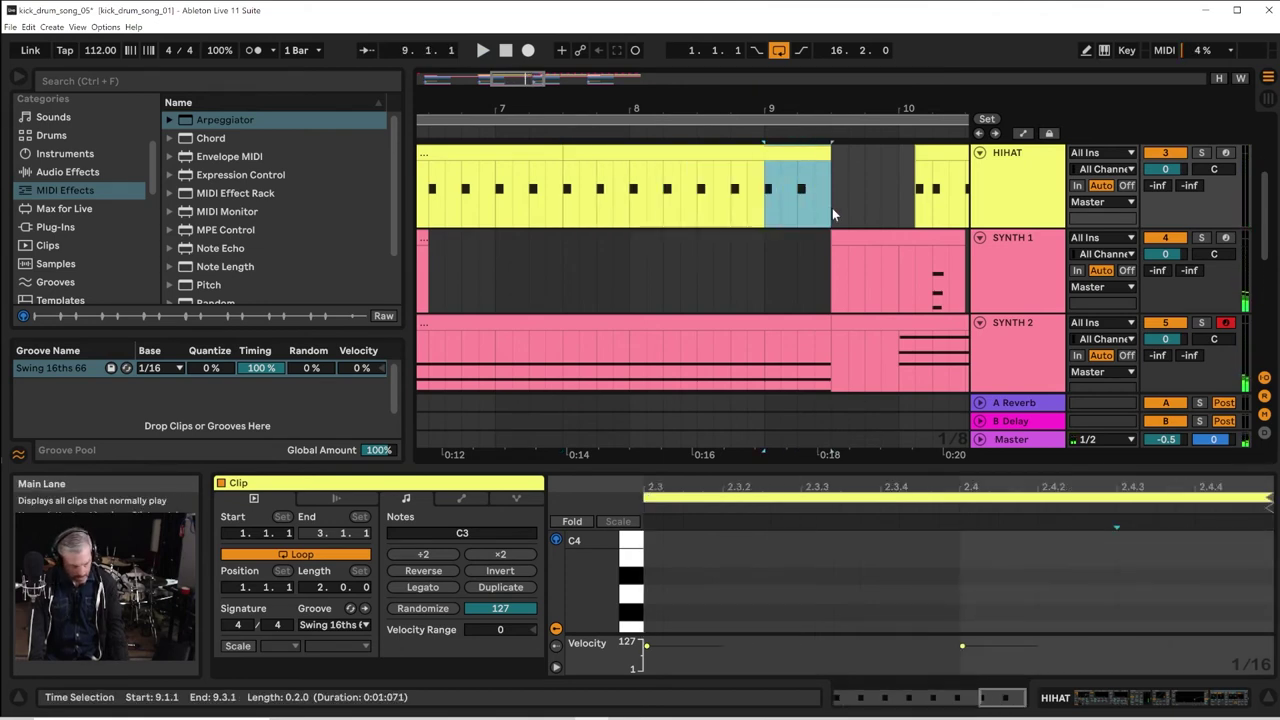
key(ctrl+d)
key(space)
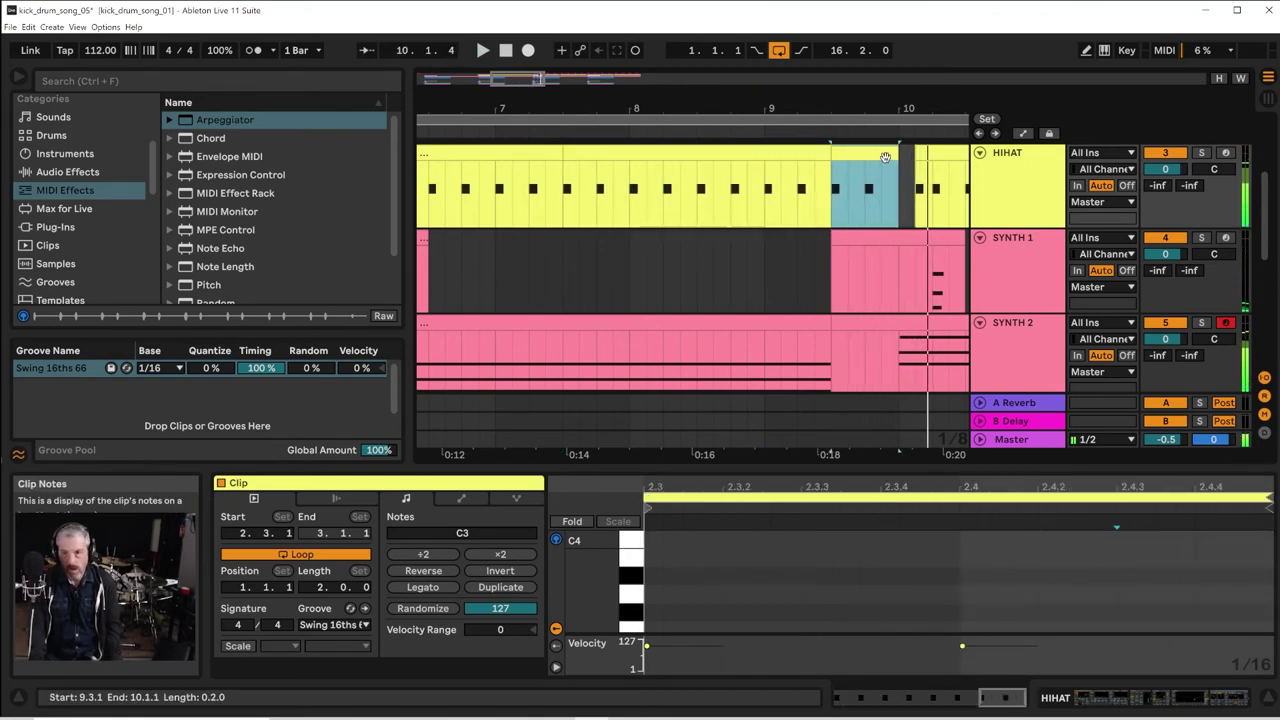
drag(888, 155, 852, 160)
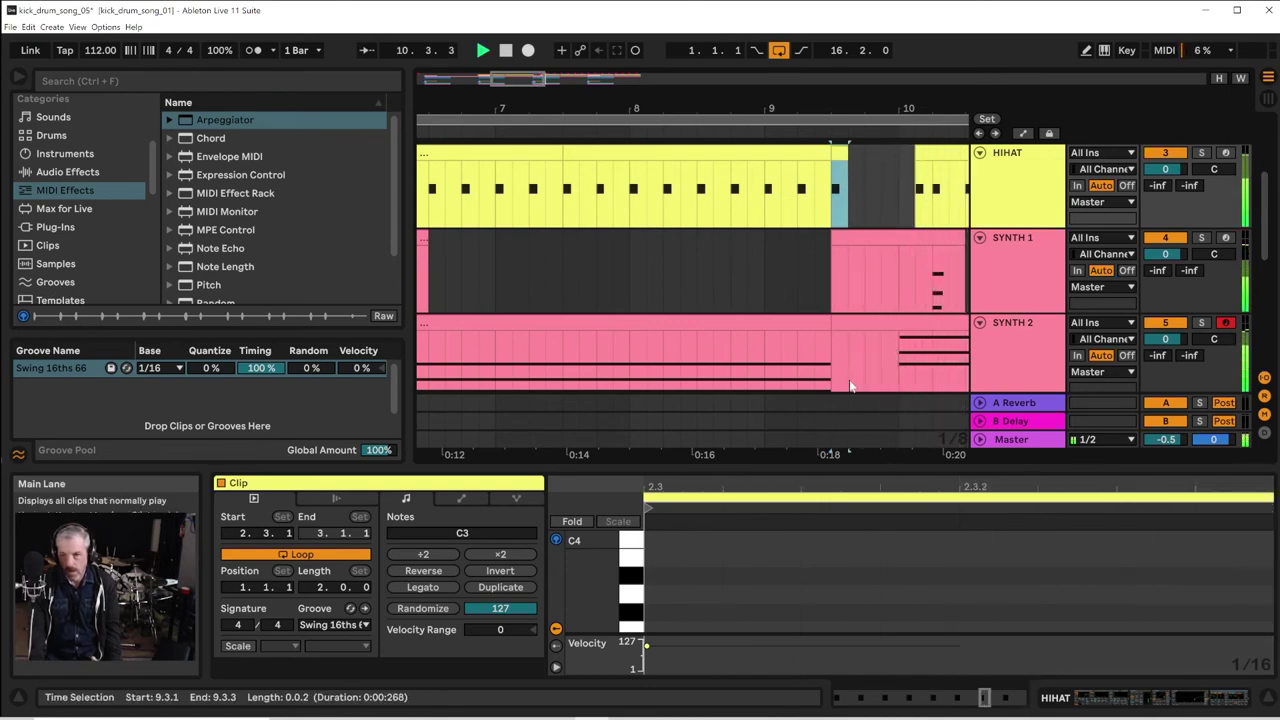
Trim the start of the first active snare clip from 9.3.1 to 10.1.1
scroll(850, 386, down, 5)
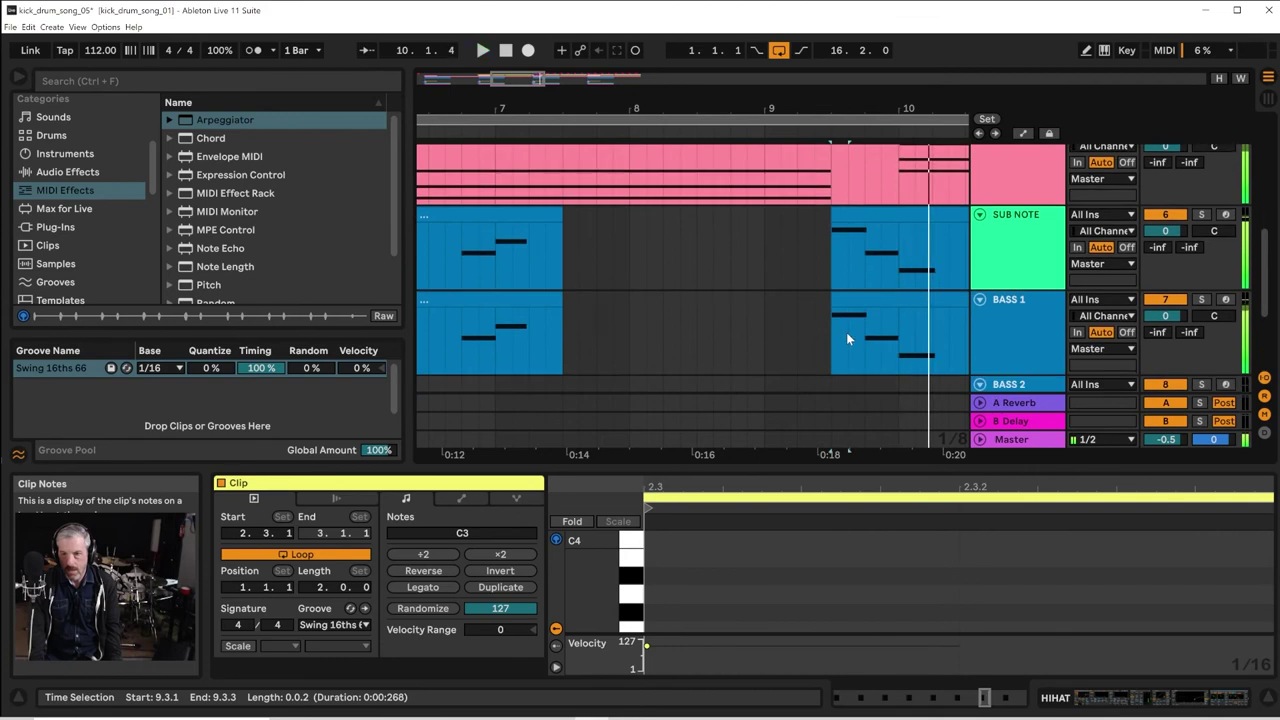
scroll(846, 332, up, 5)
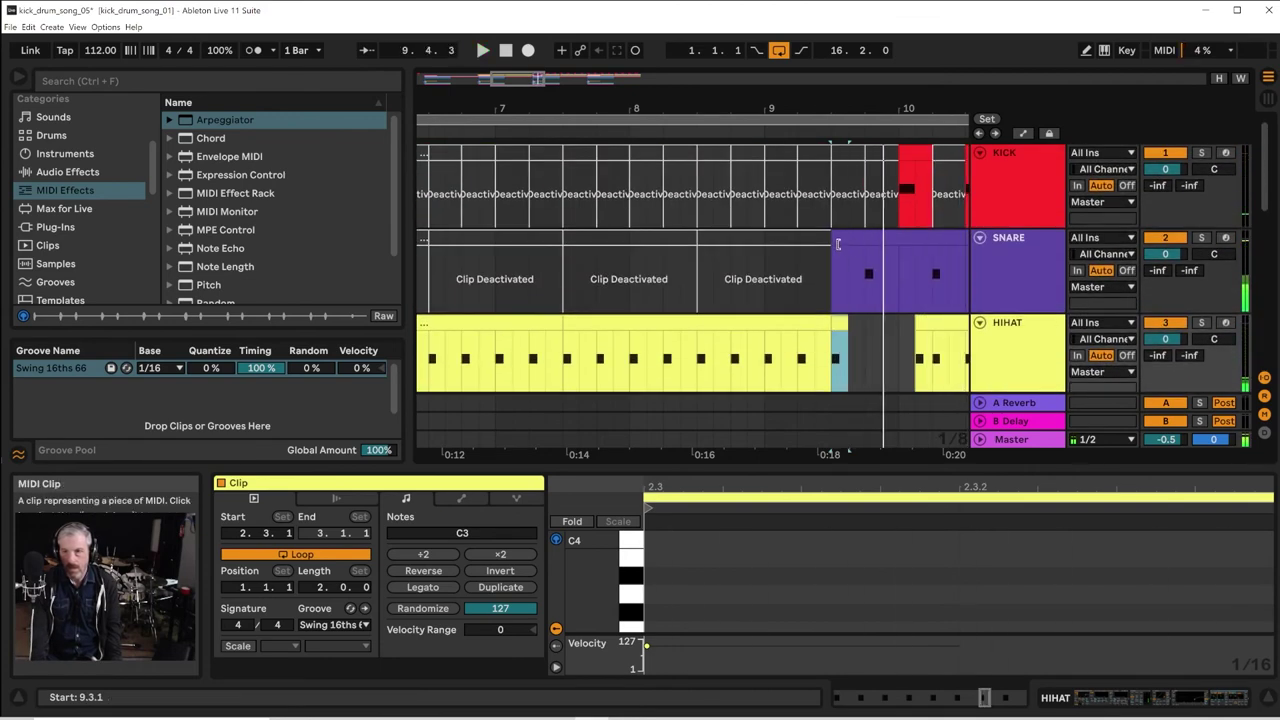
drag(838, 243, 898, 243)
Add an EQ Eight audio effect after the sampler on the snare track
click(1021, 272)
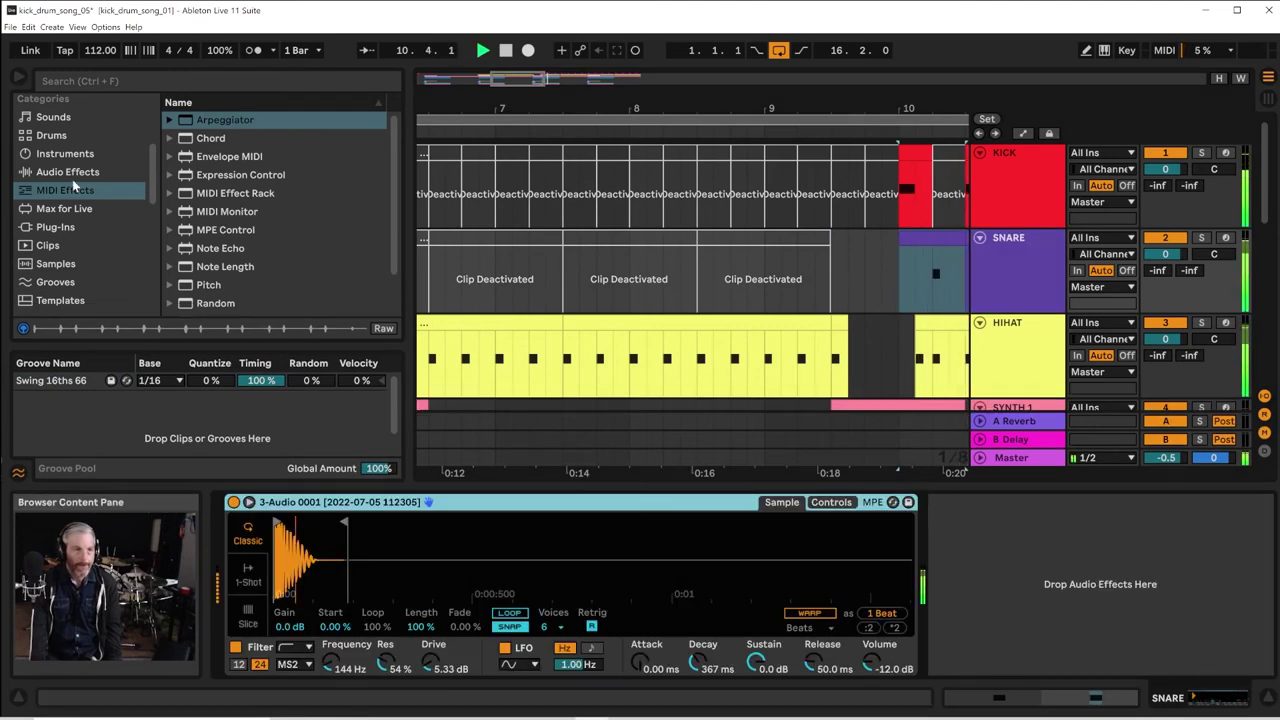
click(54, 117)
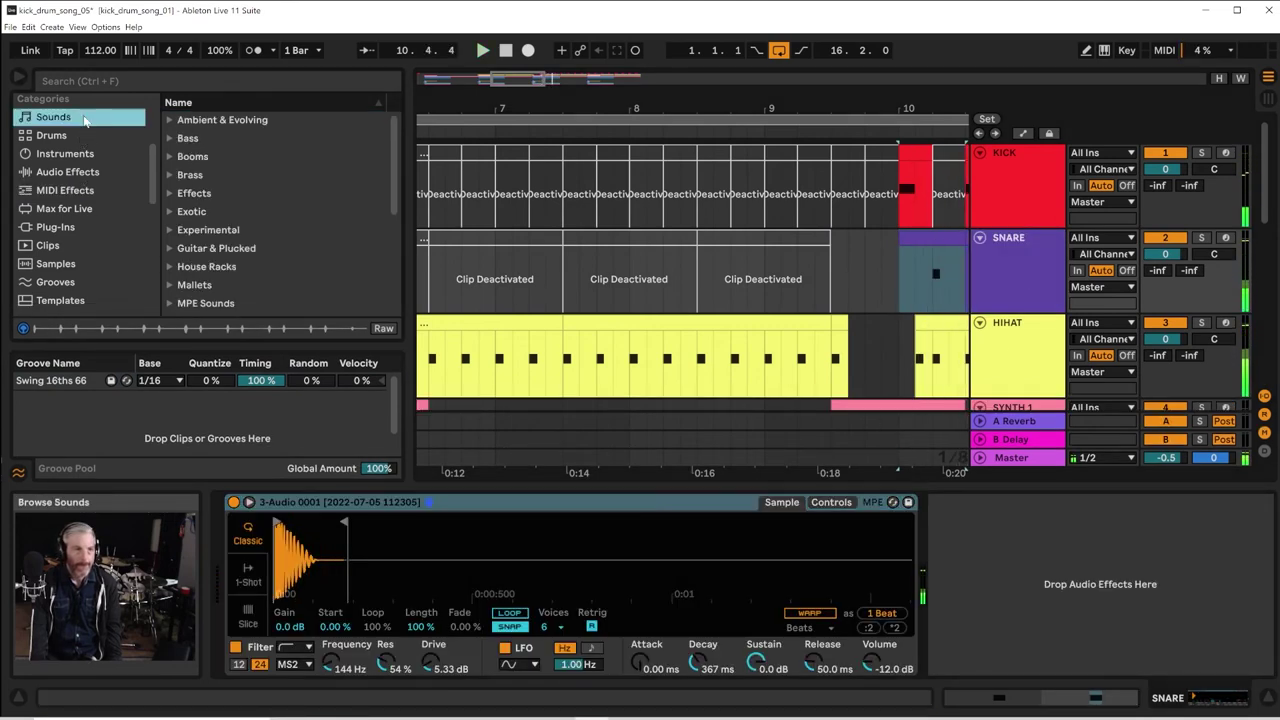
click(68, 172)
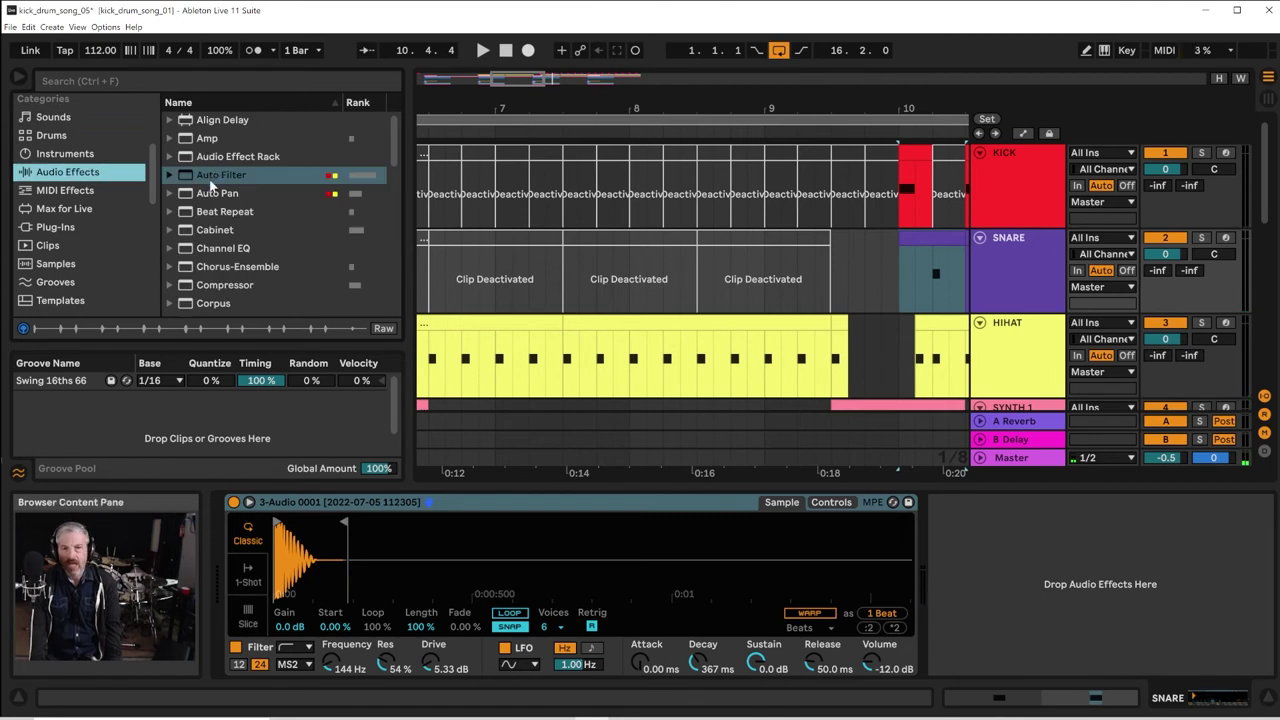
scroll(224, 285, down, 5)
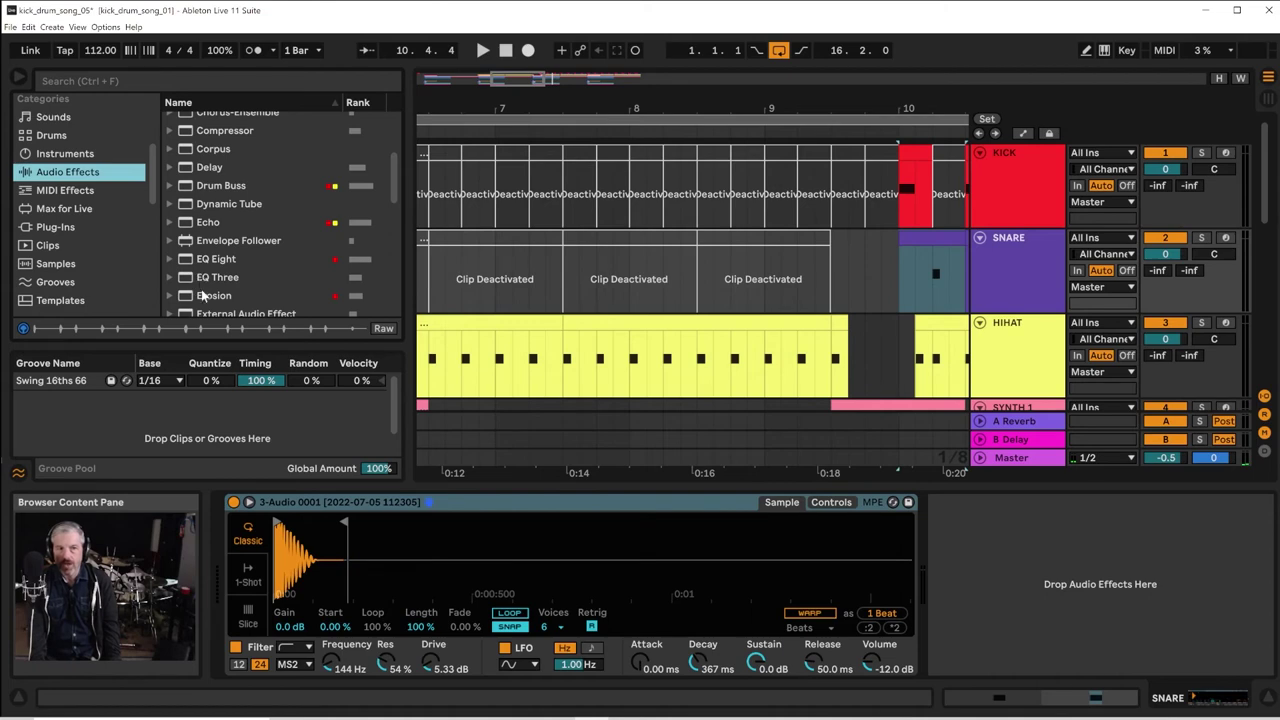
click(204, 260)
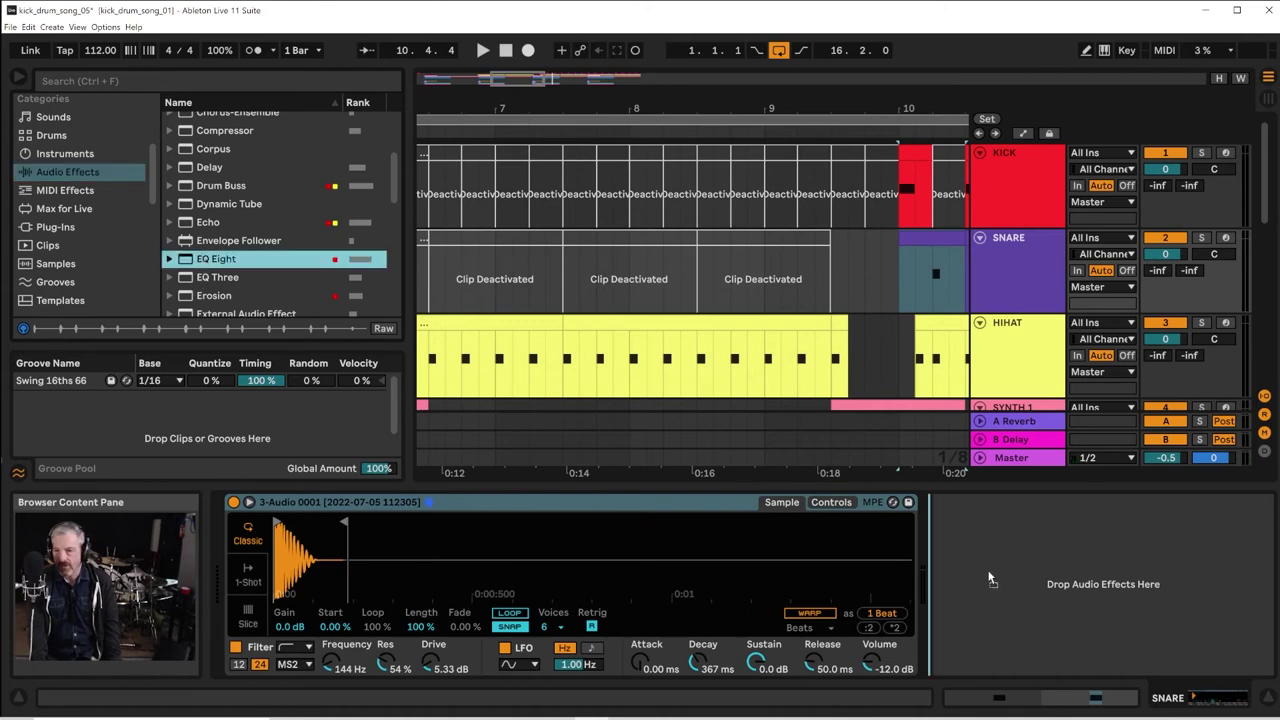
drag(988, 578, 992, 576)
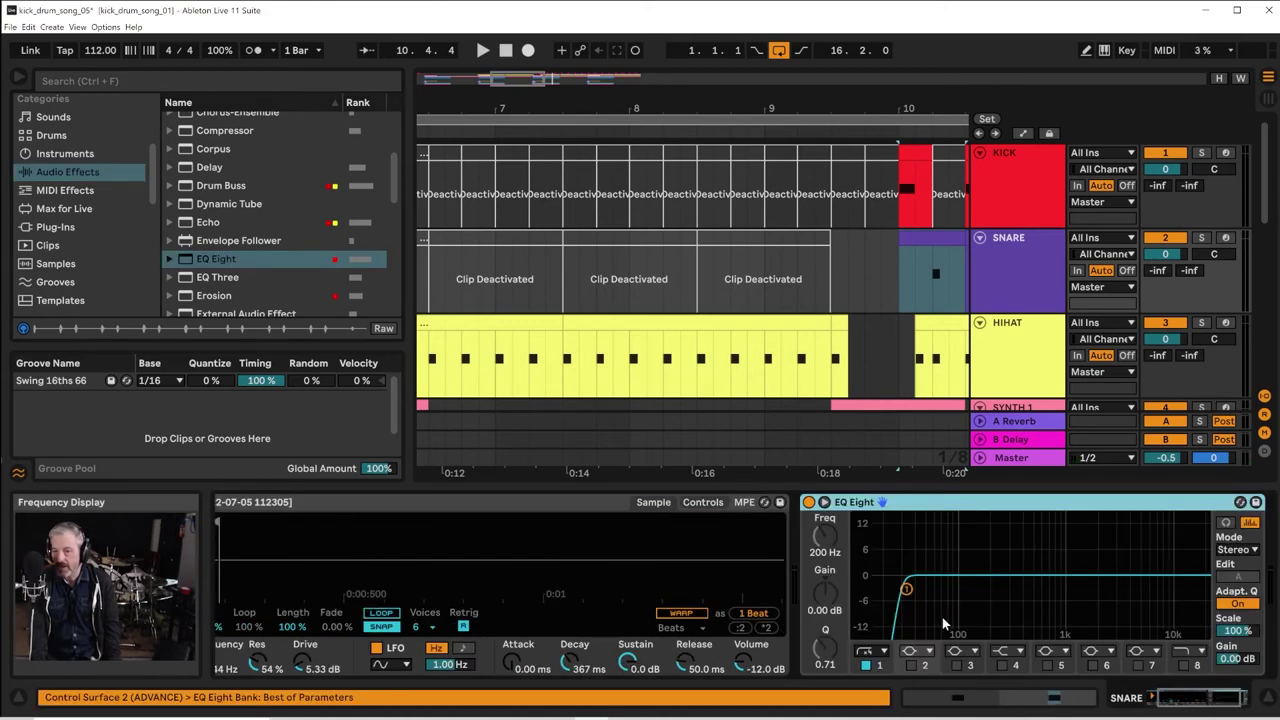
Enable band 3 of the snare's EQ Eight and boost it by 11.8 dB at 3.30 kHz during playback
click(1004, 666)
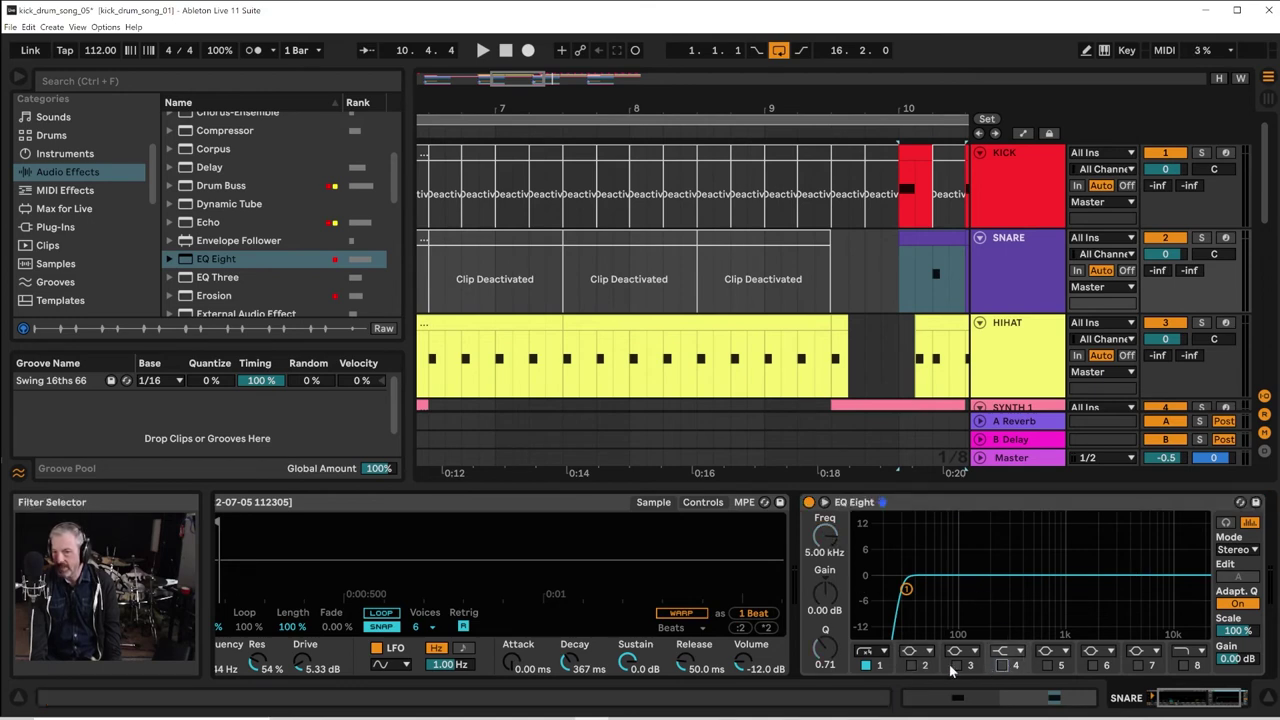
key(space)
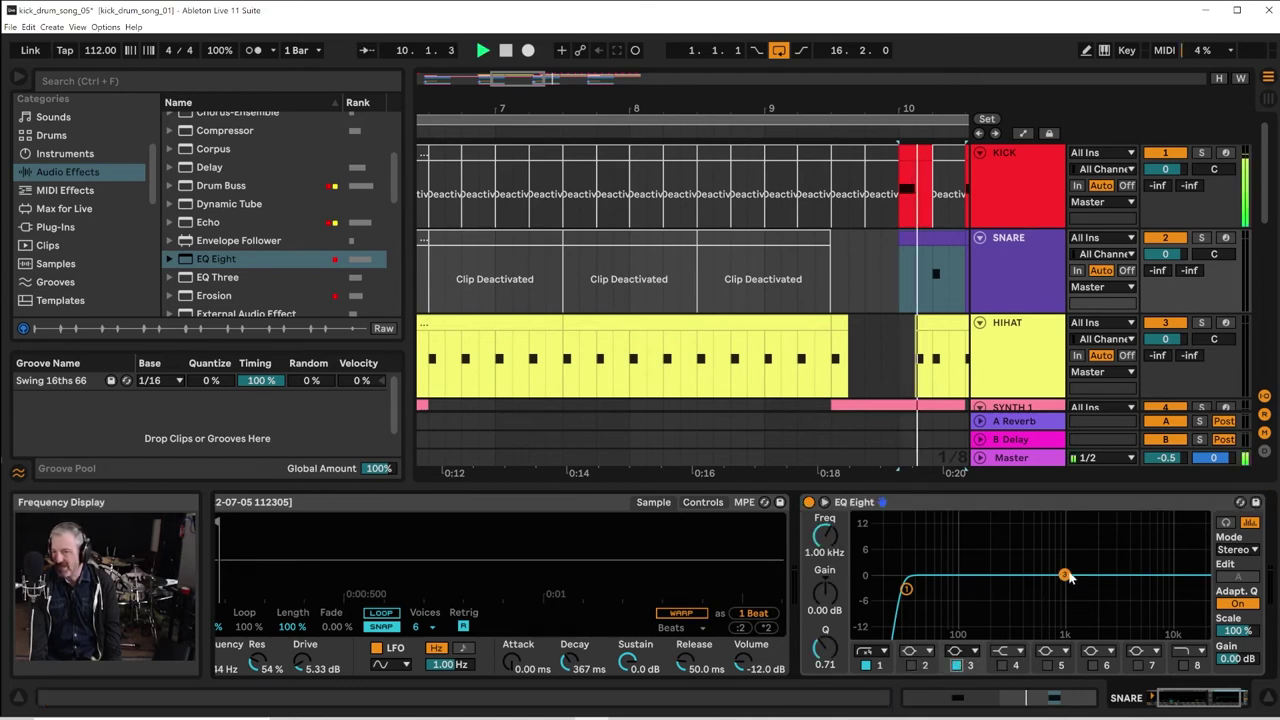
drag(1071, 558, 1118, 529)
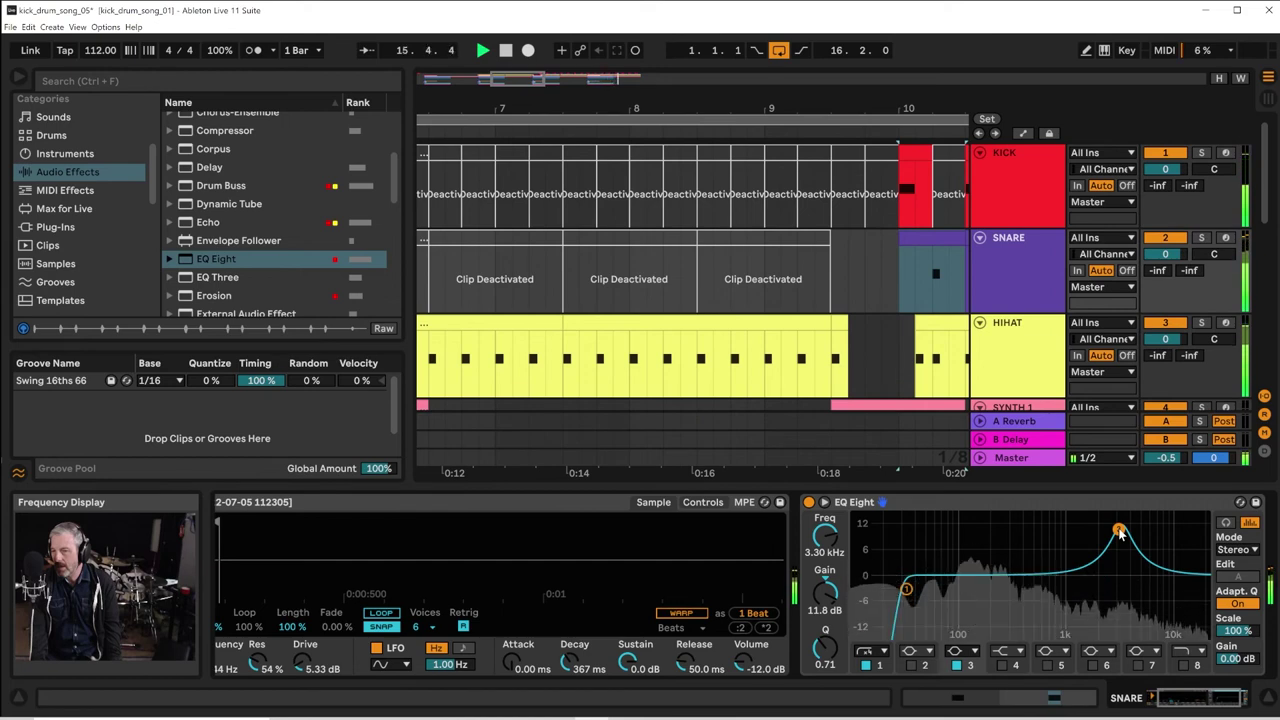
Compare the snare with EQ Eight bypassed and active, leaving the effect switched on
drag(1198, 698, 1270, 697)
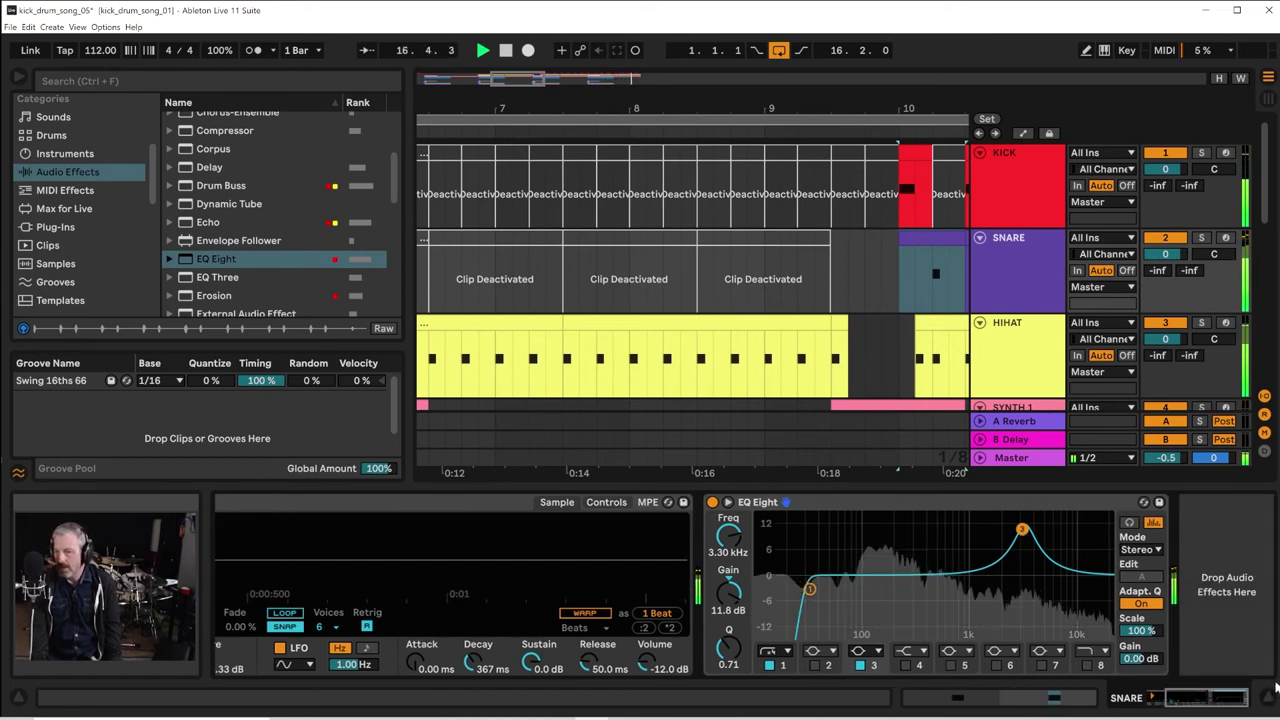
key(space)
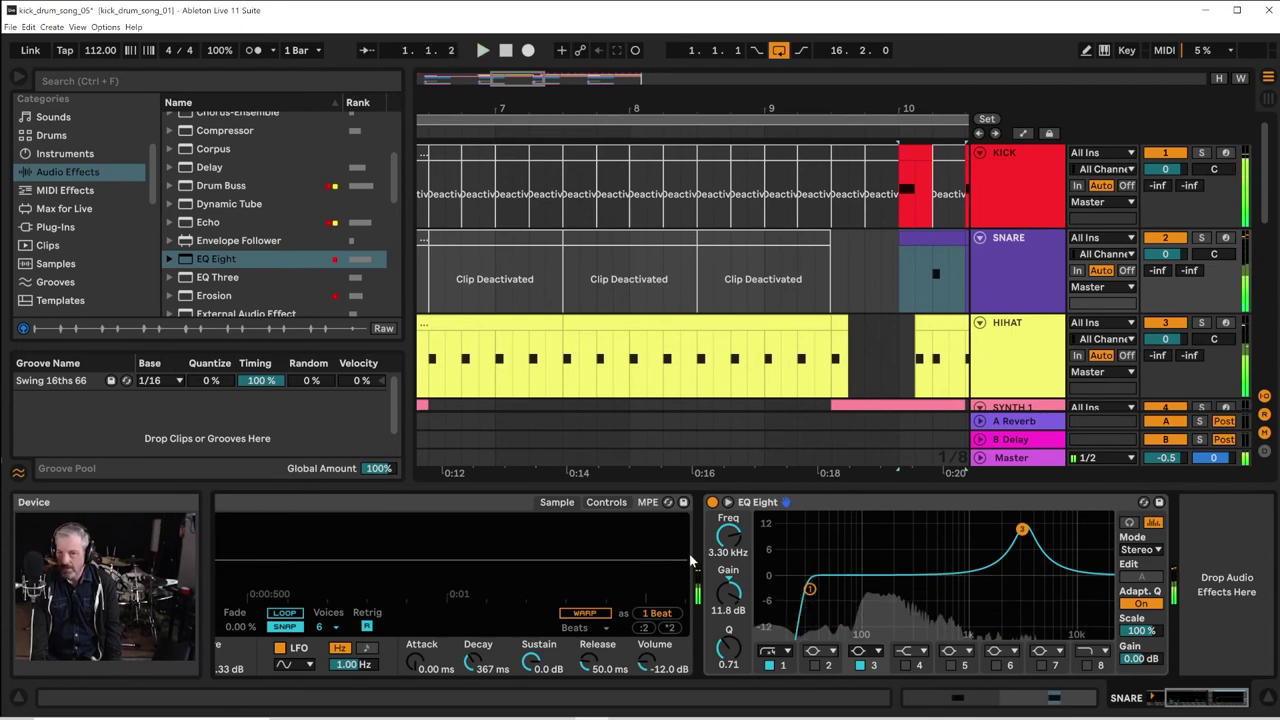
click(712, 502)
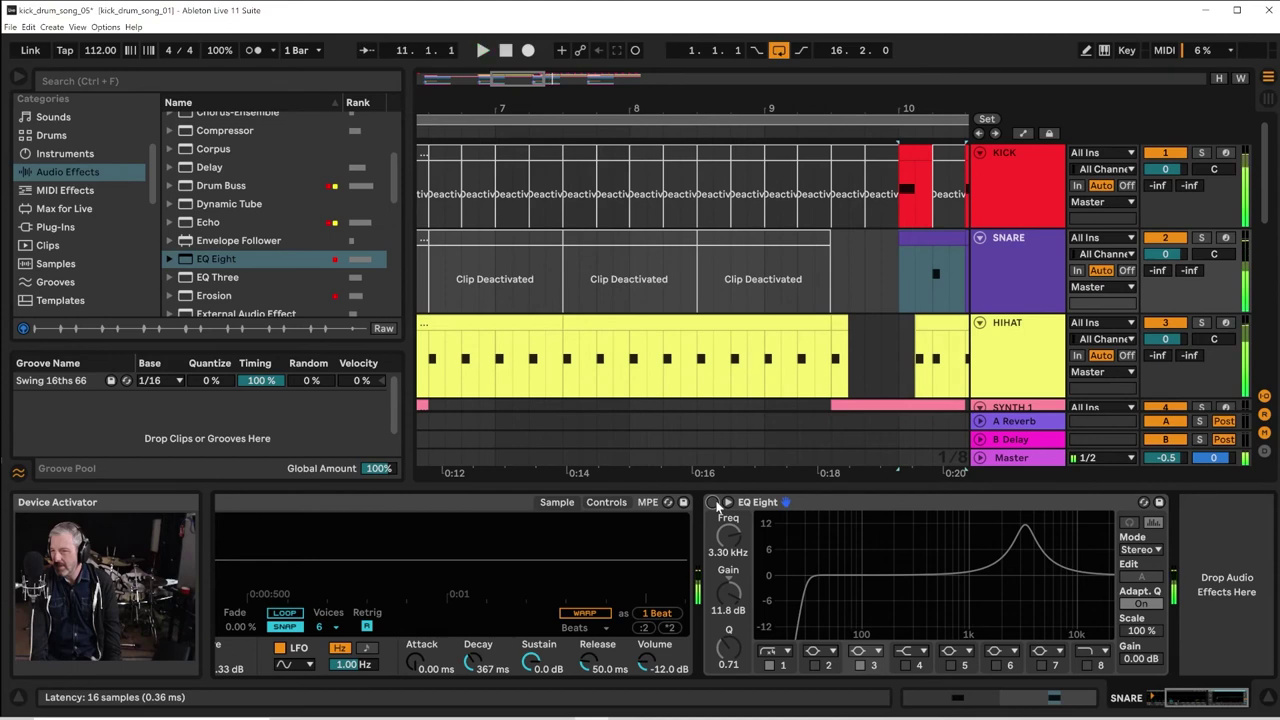
click(712, 502)
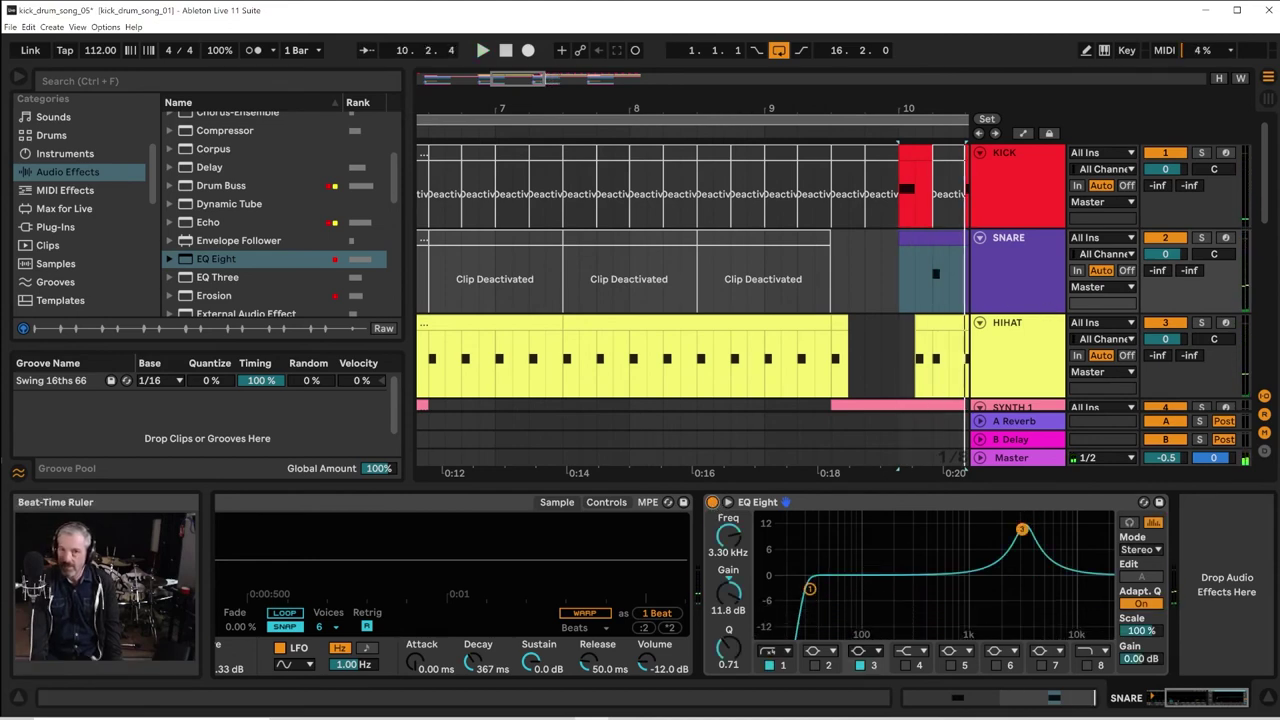
Audition the drum entries and the full-beat section up to the loop end with the whole arrangement in view
drag(520, 108, 520, 80)
key(space)
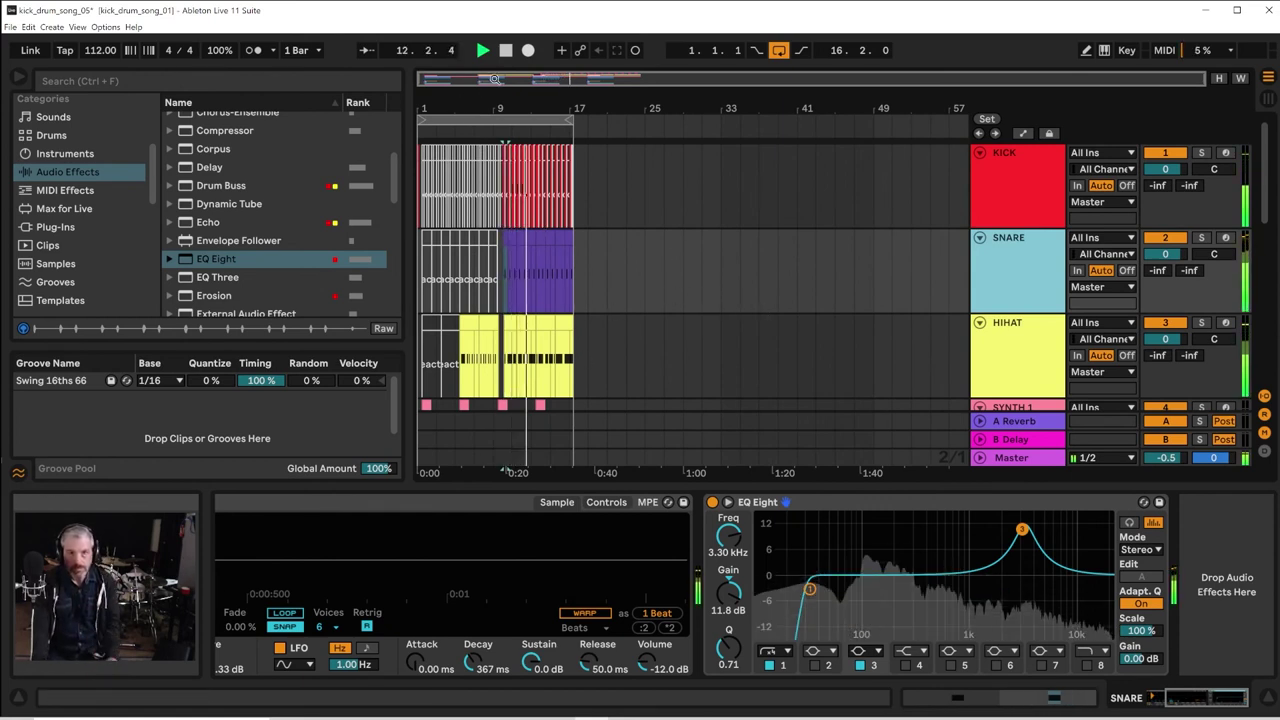
drag(495, 105, 560, 150)
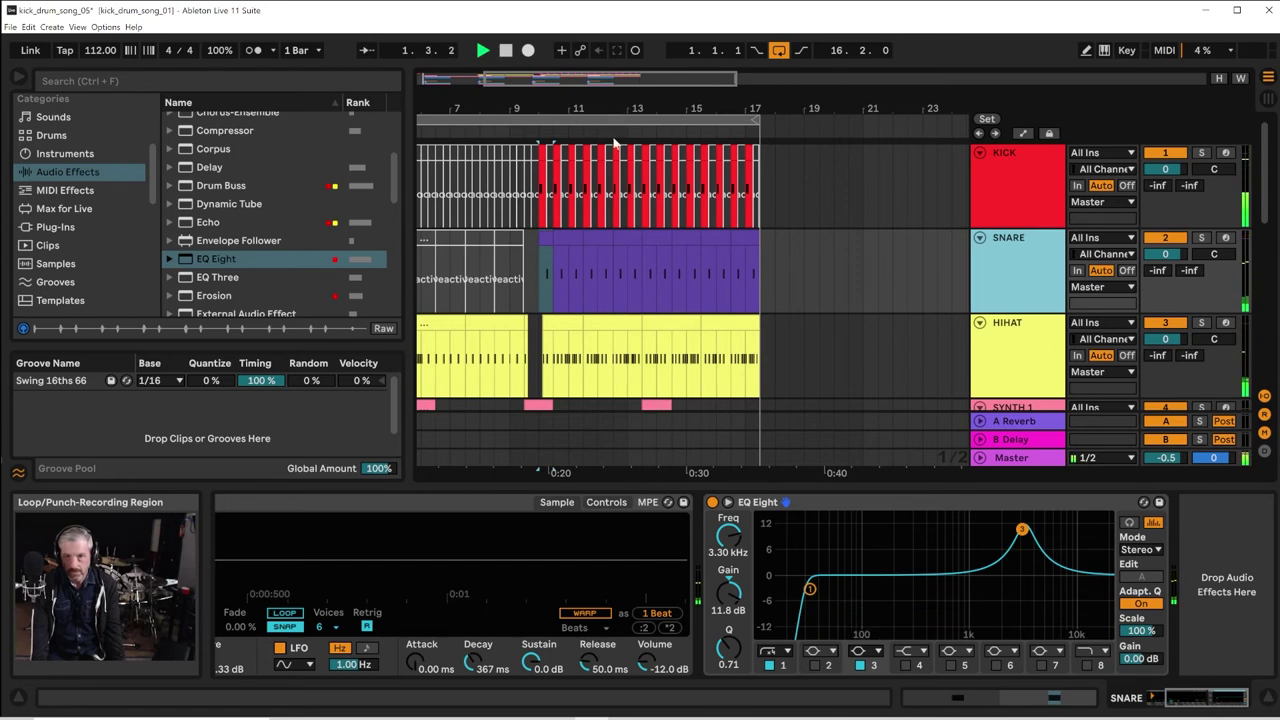
key(space)
Try the loop end at 17.1.1, return it to 17.3.1, and place the insert marker at 17.1.1 on the snare track
drag(551, 107, 474, 143)
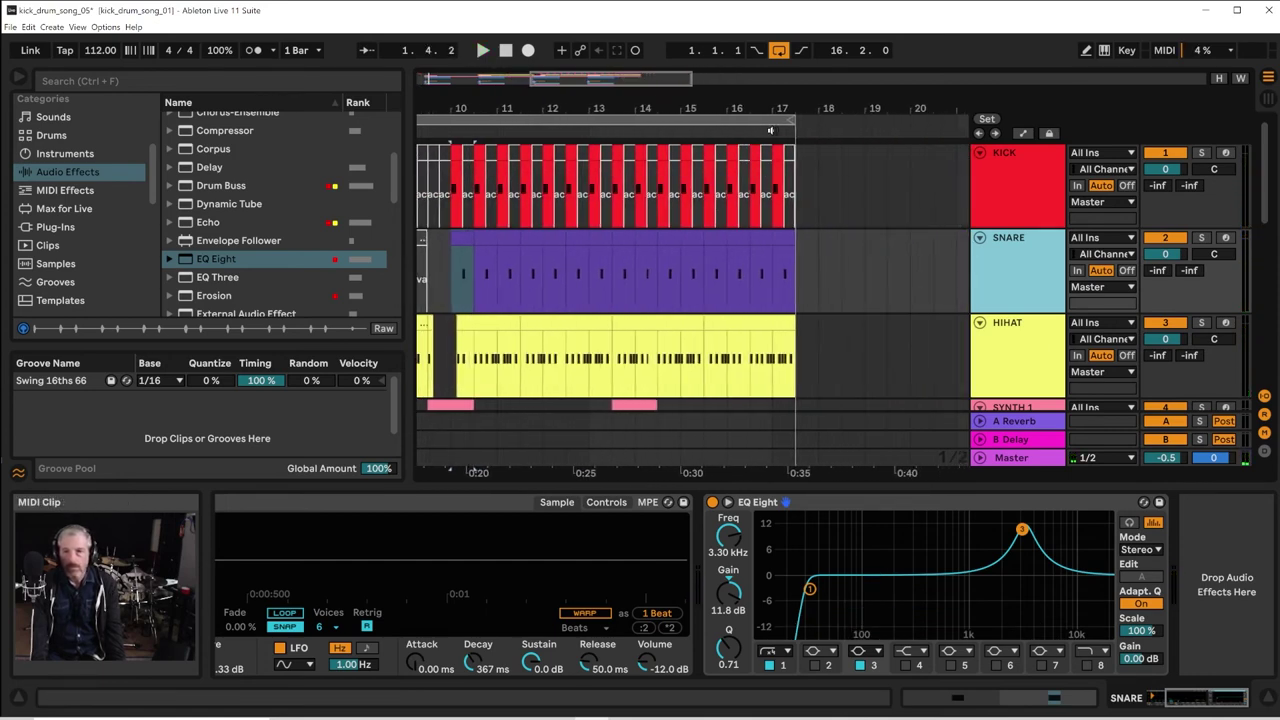
drag(792, 120, 776, 122)
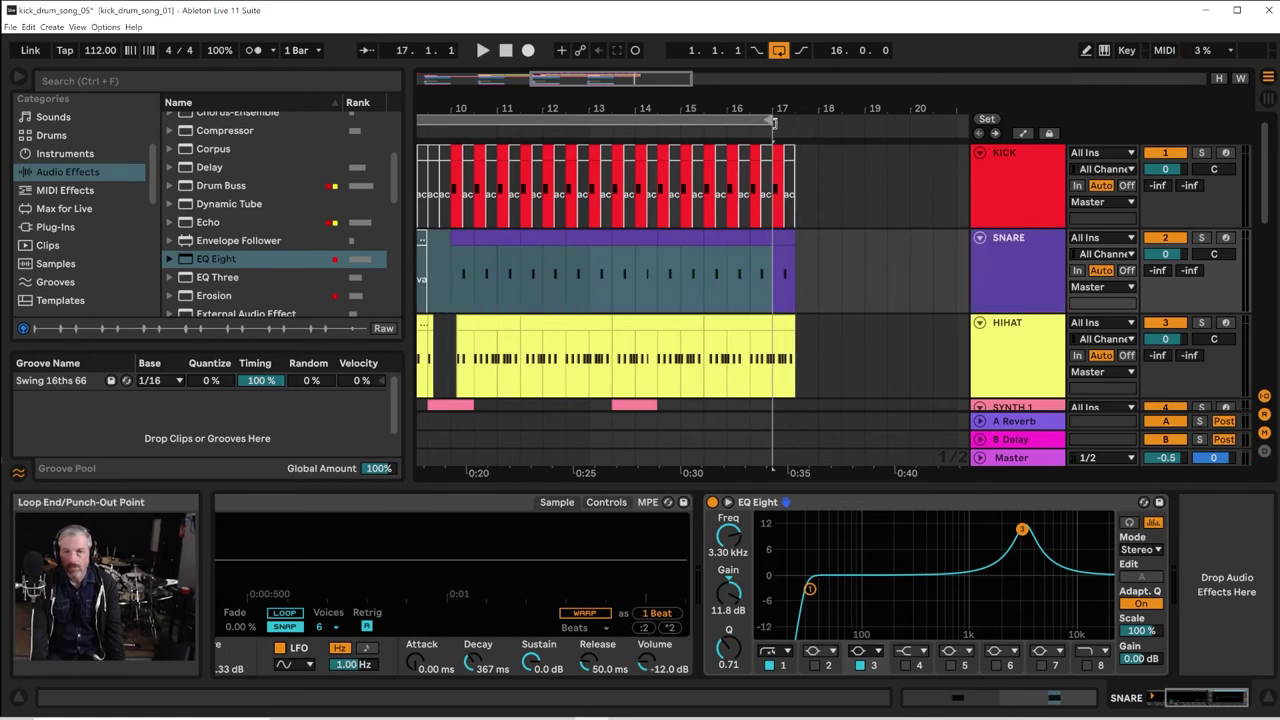
drag(772, 122, 795, 122)
click(774, 269)
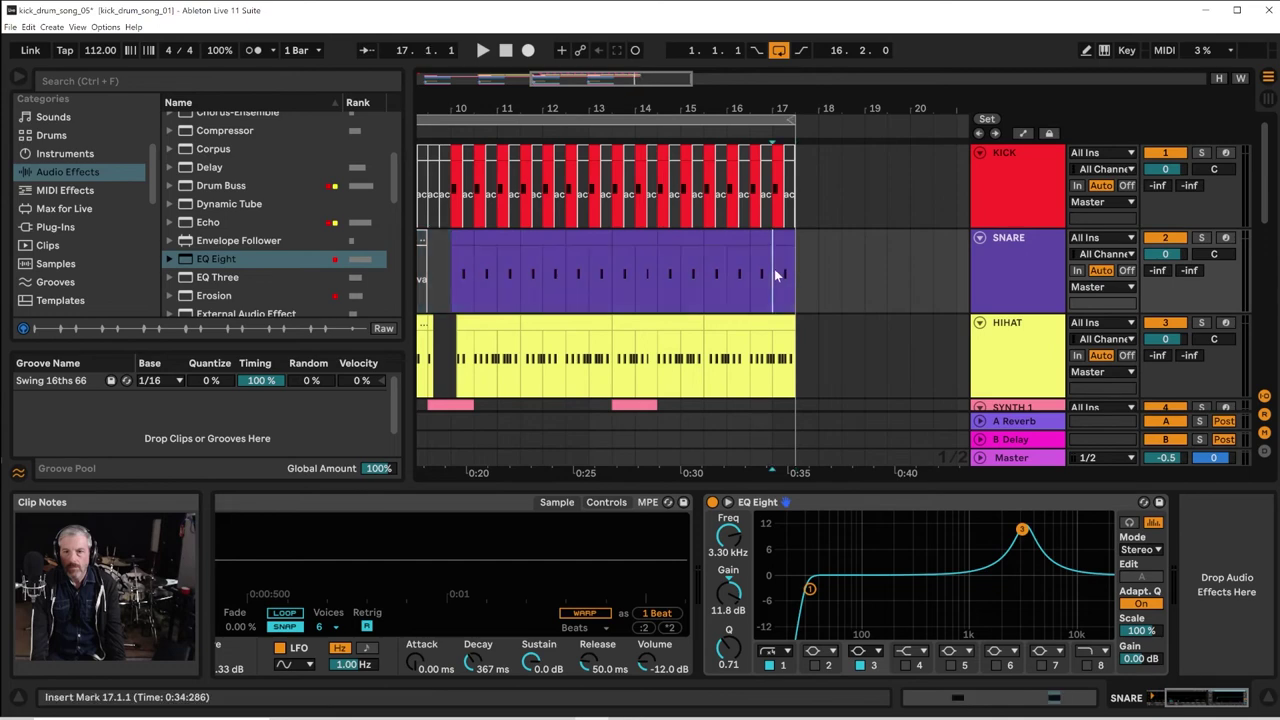
Audition the full beat from 10.1.1 and try the loop end at 17.1.1
key(space)
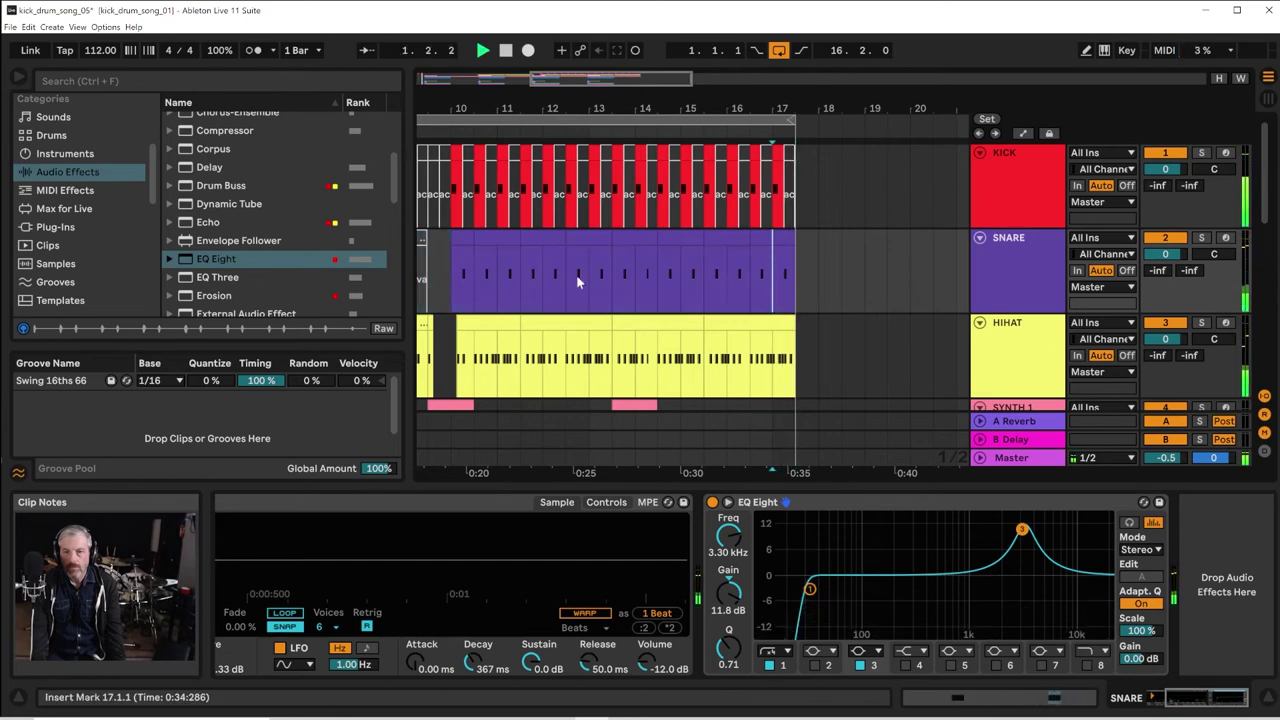
click(448, 283)
key(space)
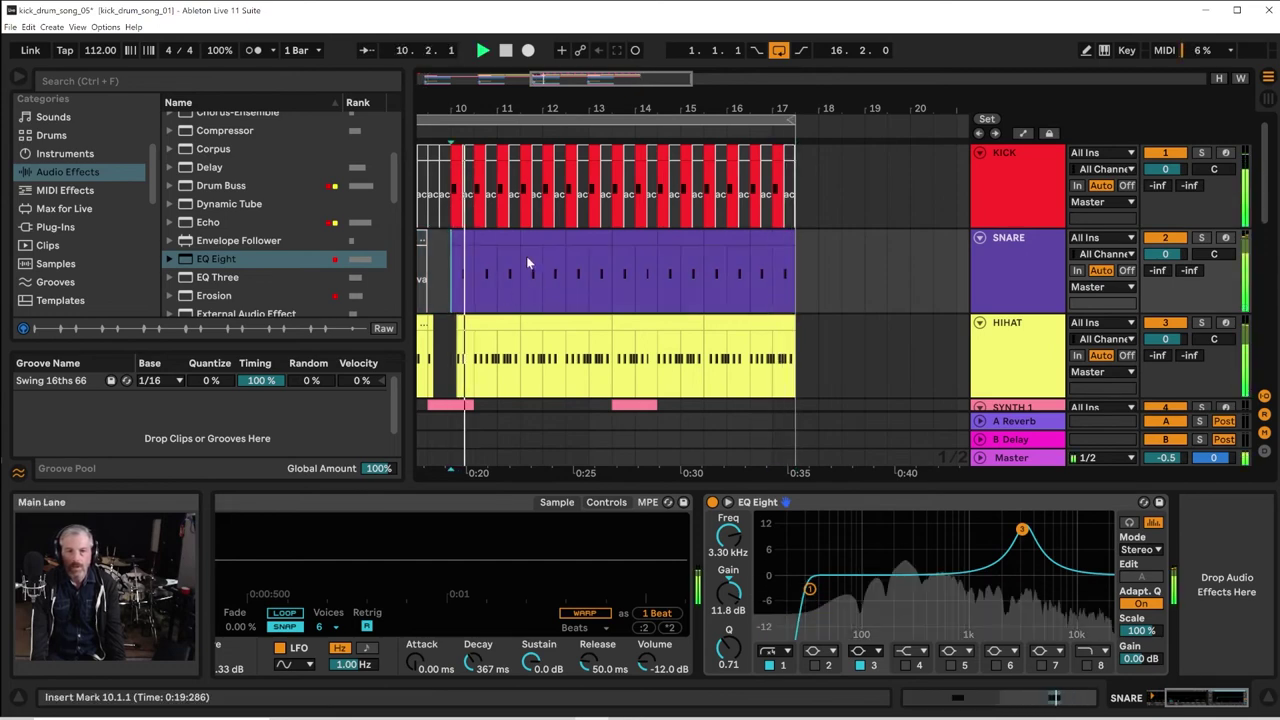
drag(790, 120, 772, 122)
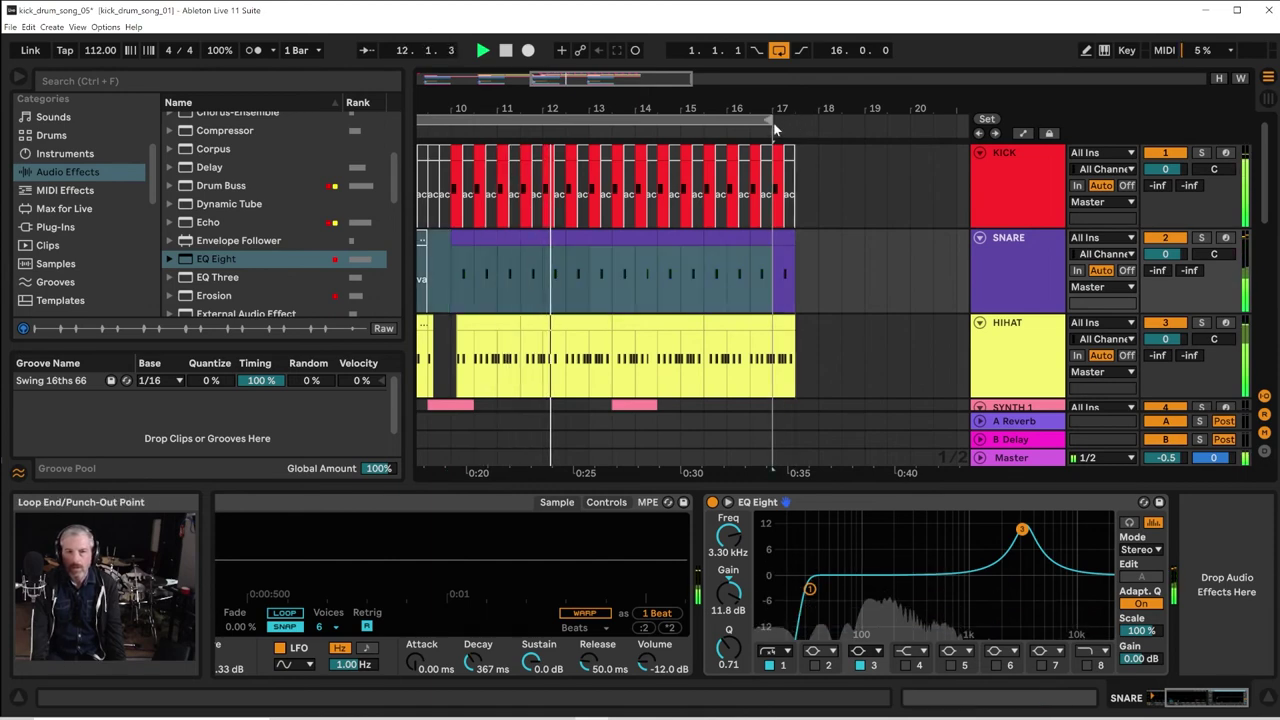
drag(473, 113, 586, 110)
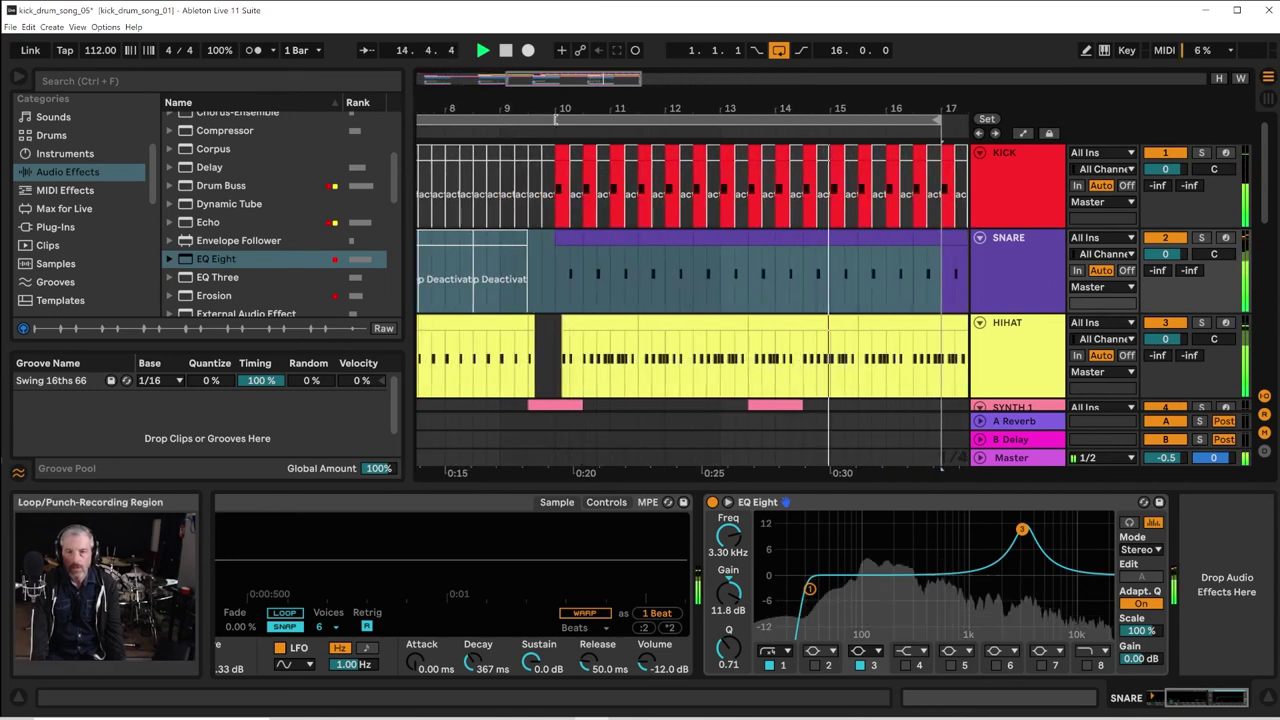
Set the loop region from 10.1.1 to 17.3.1 and stop playback
click(561, 120)
drag(624, 101, 596, 100)
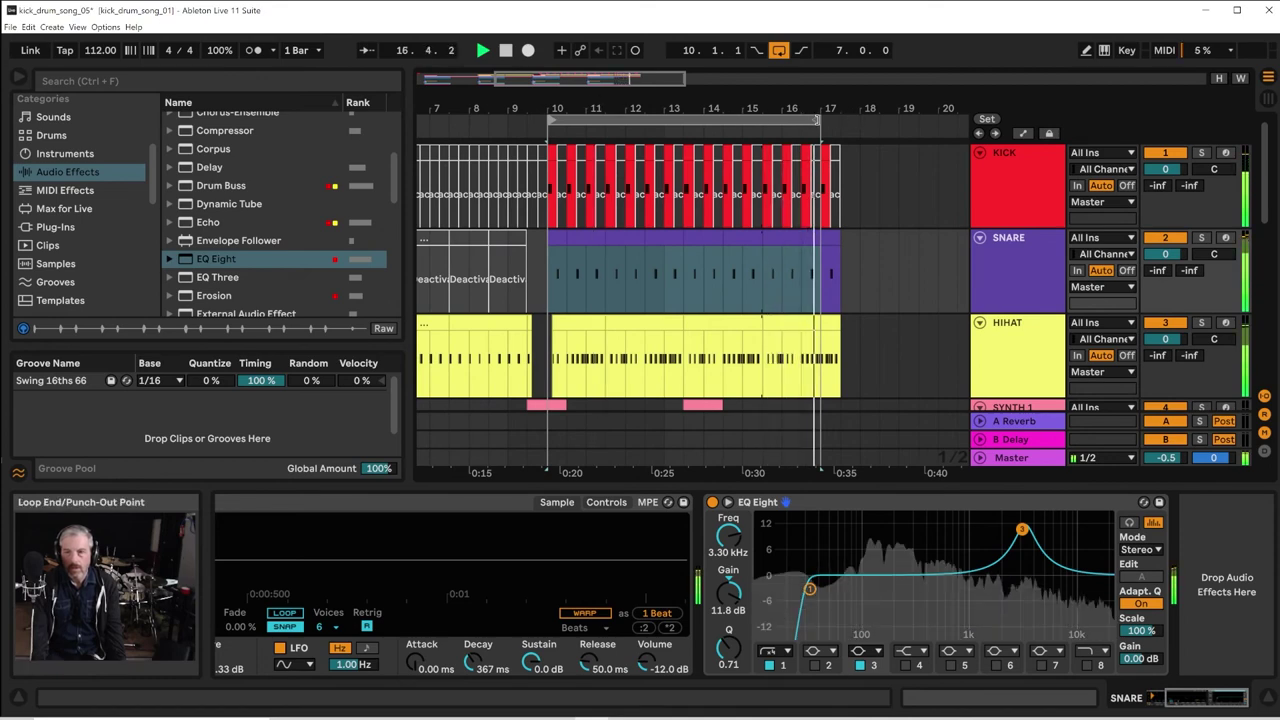
drag(818, 120, 837, 122)
key(space)
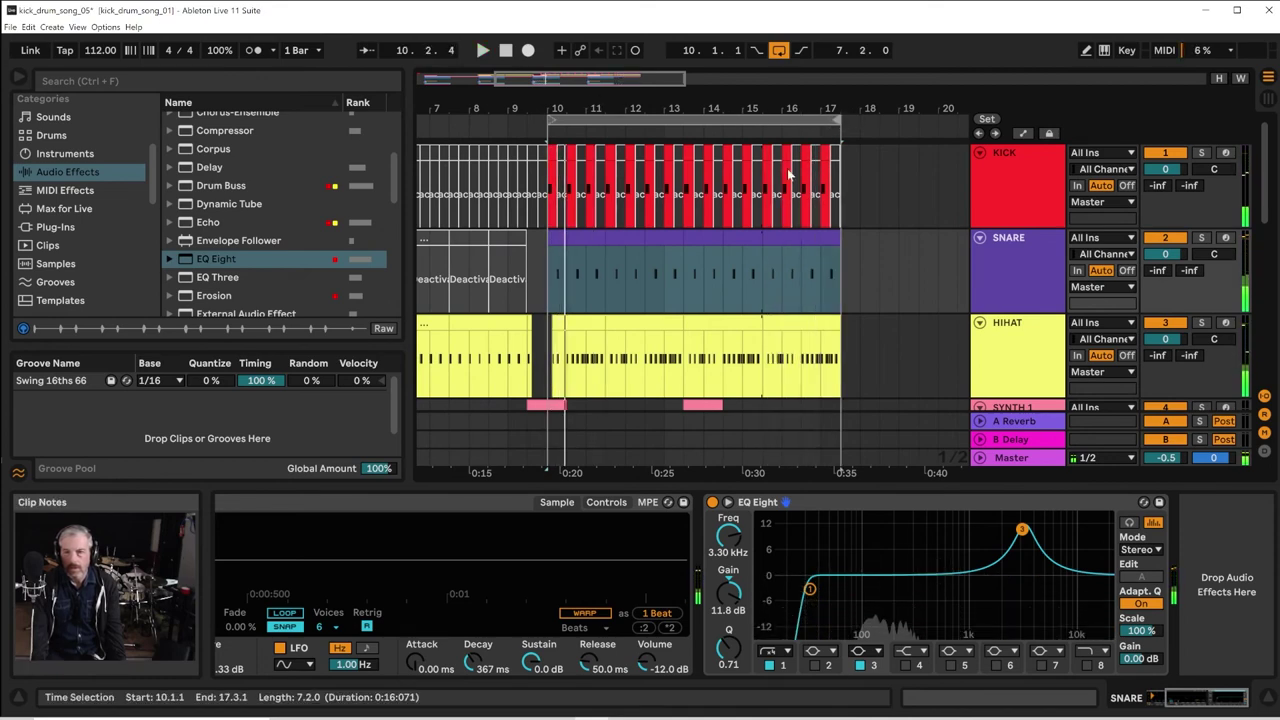
Duplicate the looped section on all tracks directly after itself, extend the loop end to 25.1.1, and play it
click(671, 117)
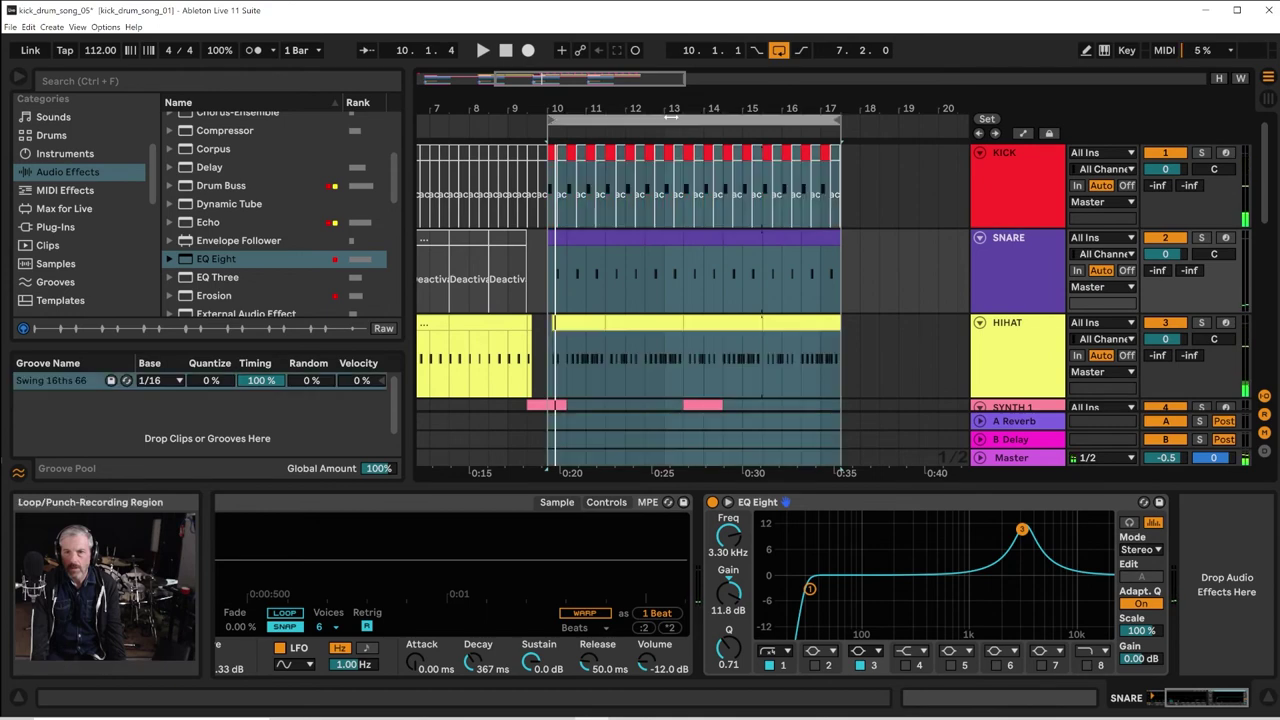
key(ctrl+d)
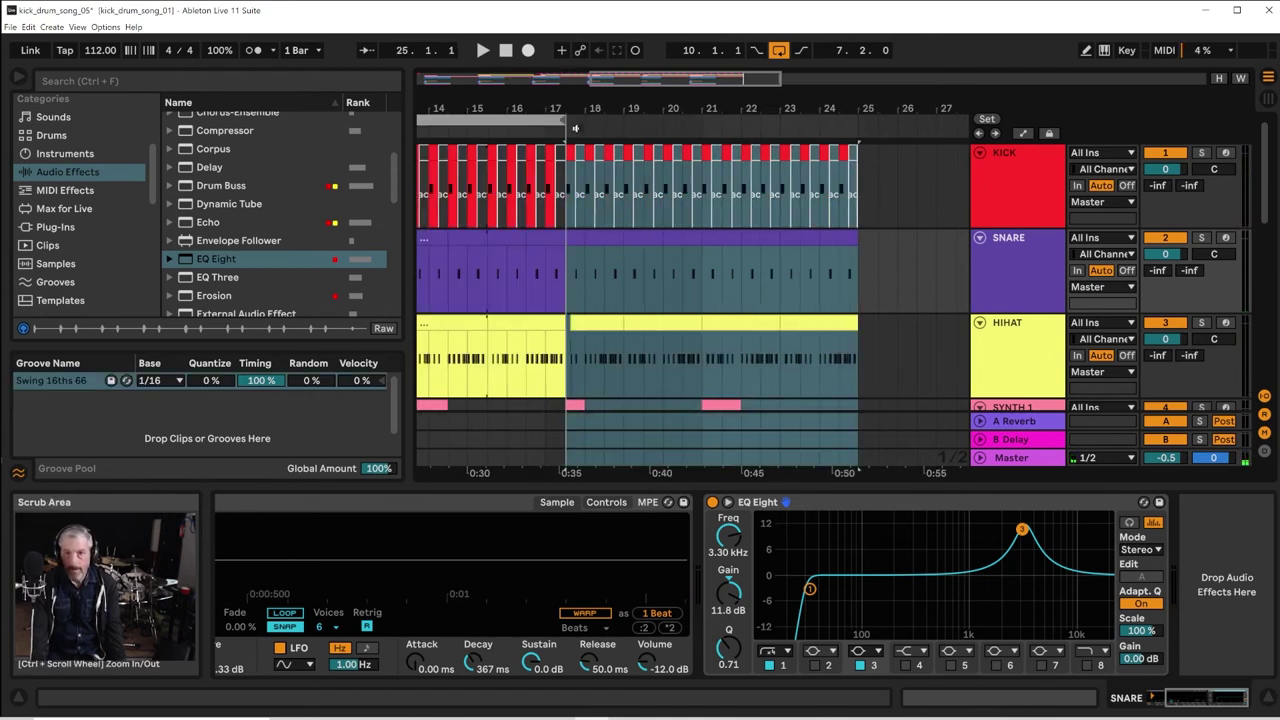
drag(562, 120, 815, 52)
key(space)
Audition the lead-in to bar 10 around the hi-hat gap and place the insert marker at 9.3.1
click(599, 185)
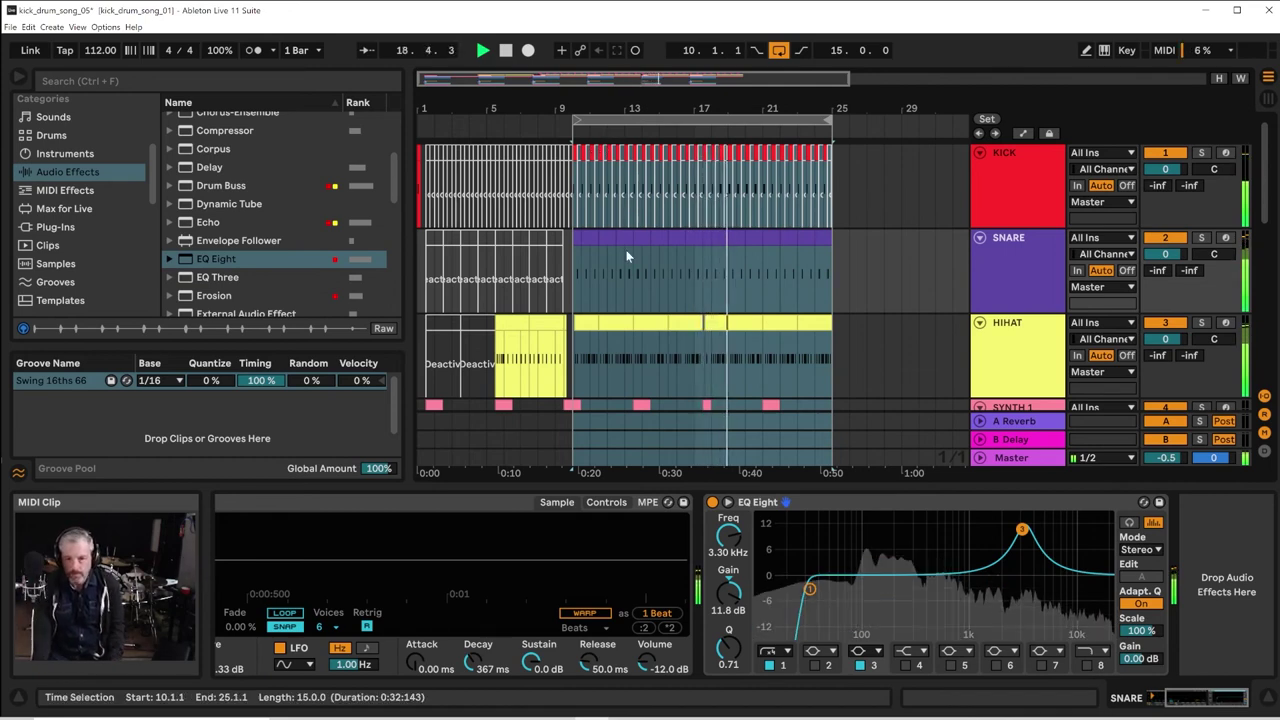
click(571, 361)
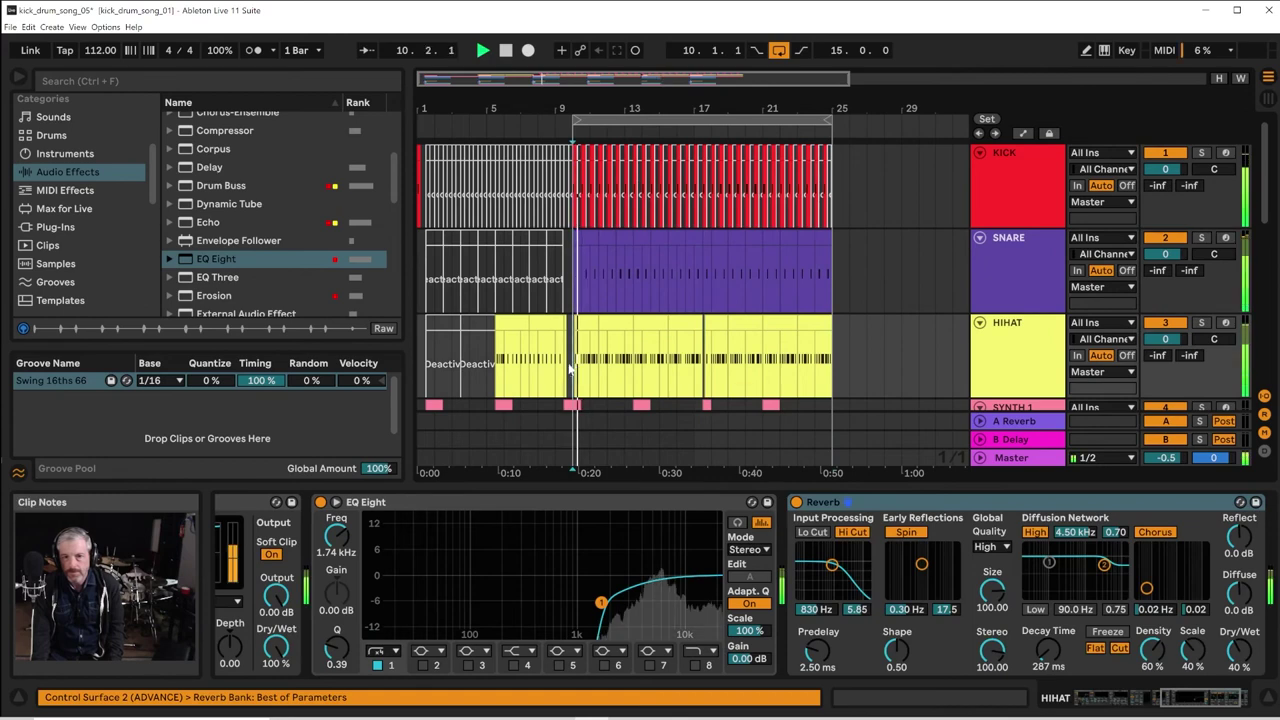
click(566, 370)
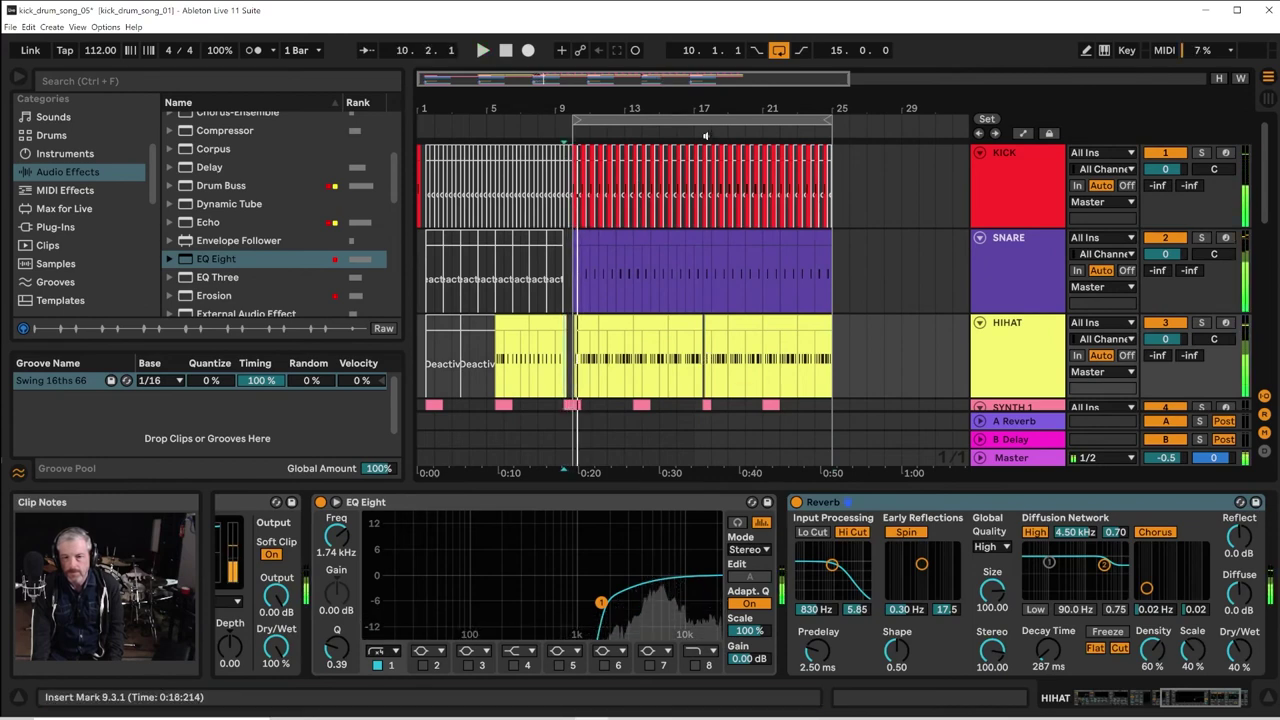
key(space)
drag(705, 107, 704, 144)
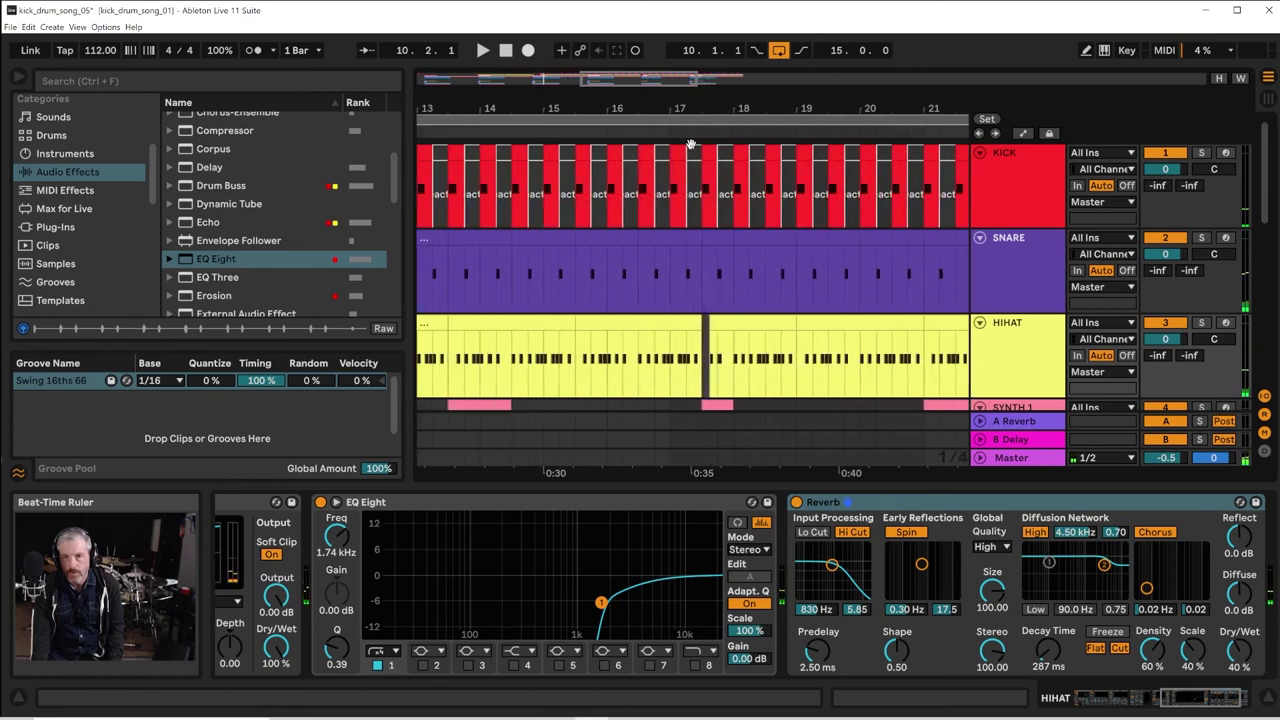
Listen repeatedly to the join between the two full-beat sections, and compare it with playback from 10.1.1
click(648, 185)
key(space)
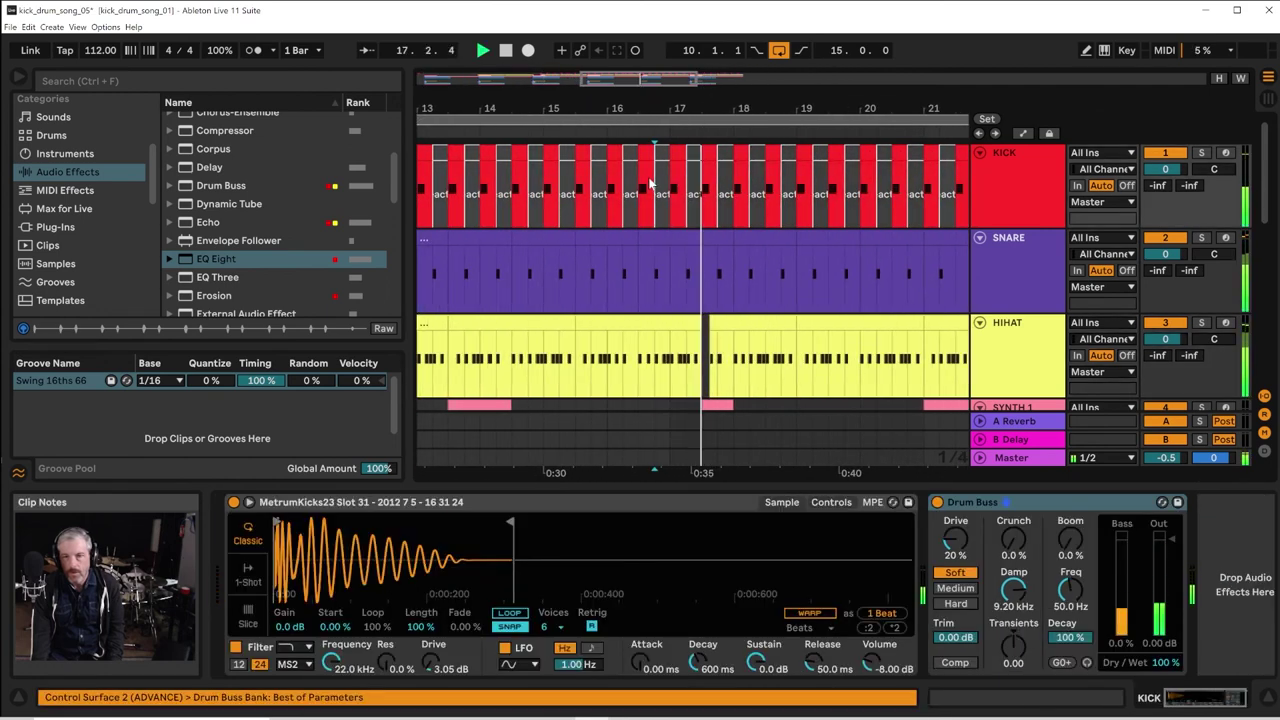
key(space)
key(space)
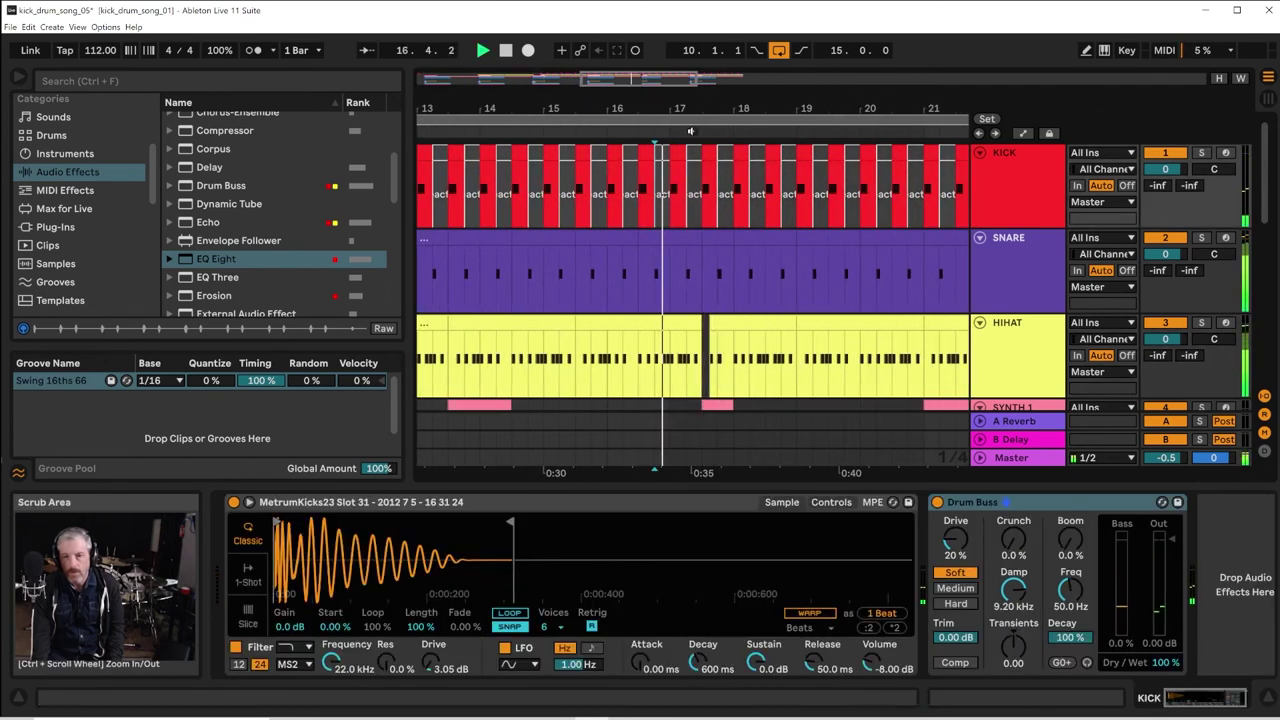
drag(706, 108, 706, 76)
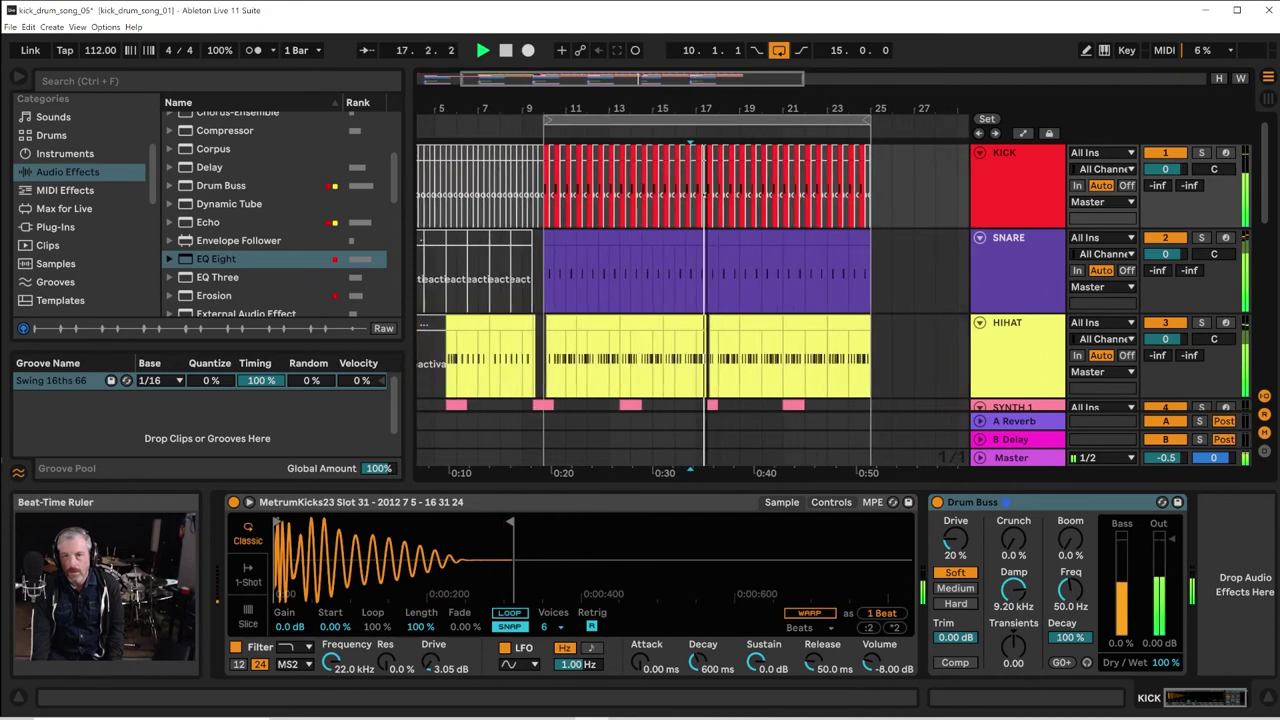
click(541, 197)
key(space)
key(space)
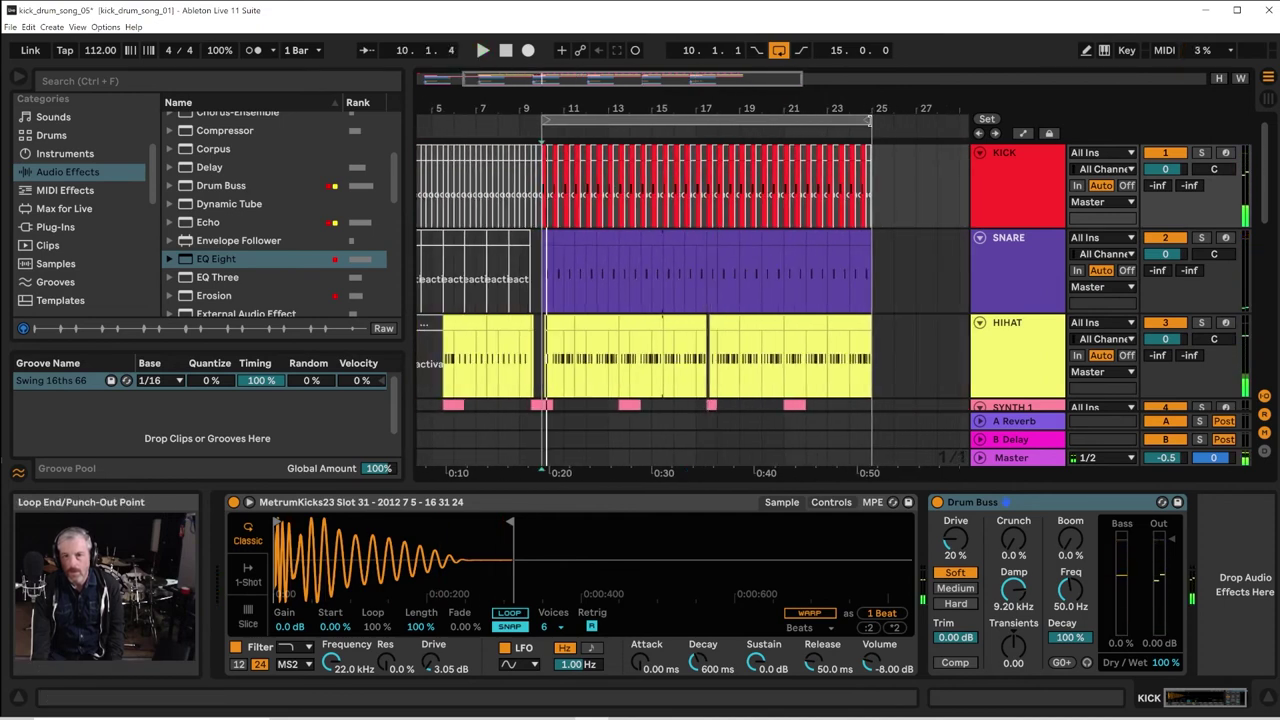
Move the loop end to 18.1.1, audition the join, place the insert marker at 17.3.1, and remove the duplicated section
drag(869, 120, 716, 121)
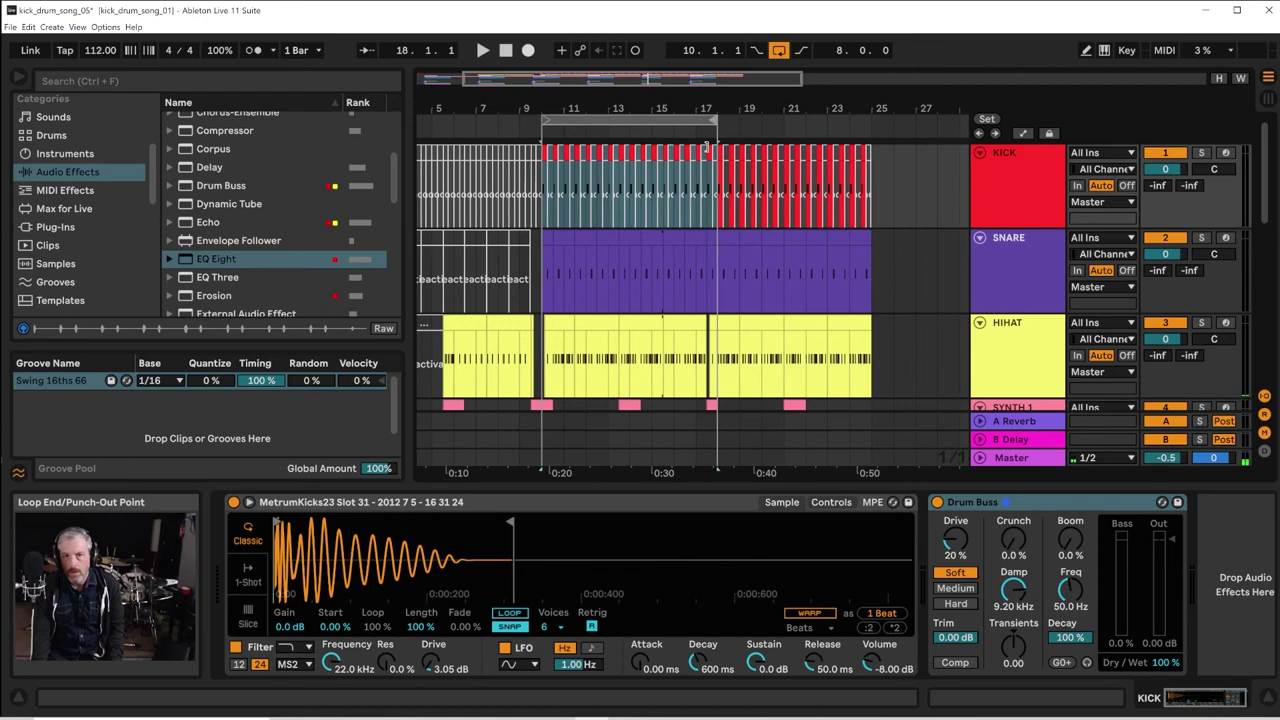
drag(706, 108, 795, 132)
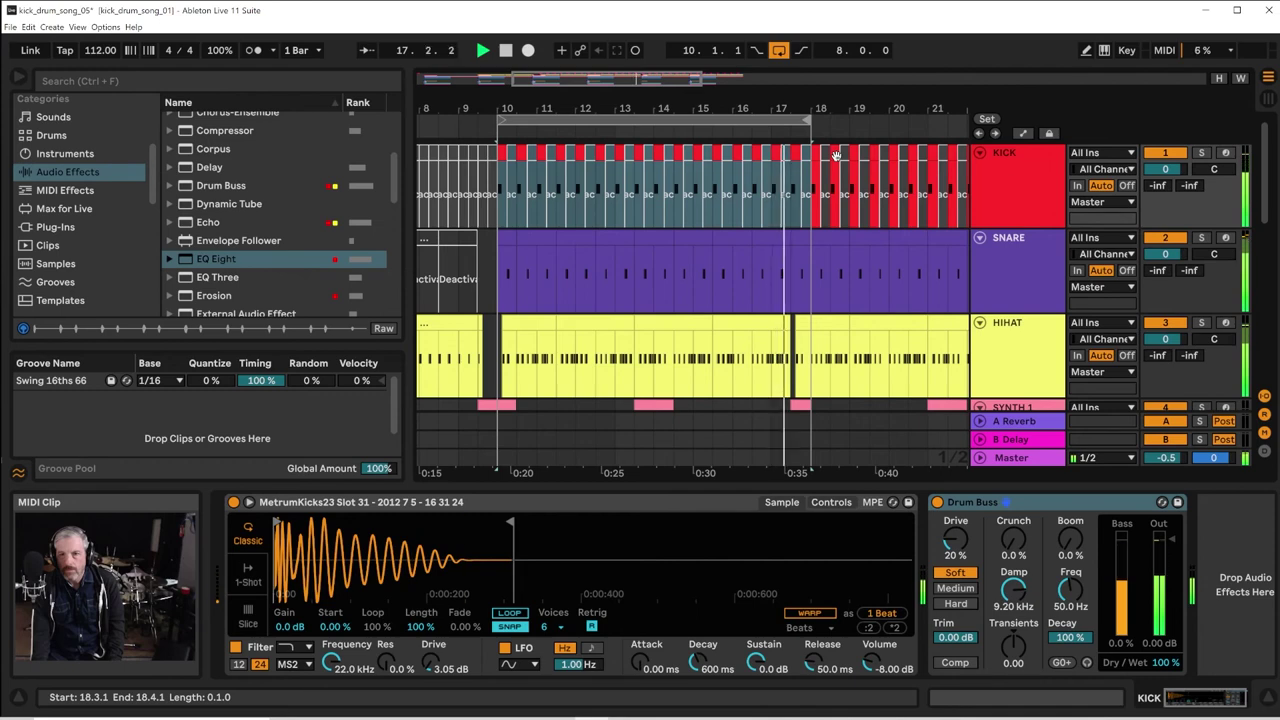
click(790, 195)
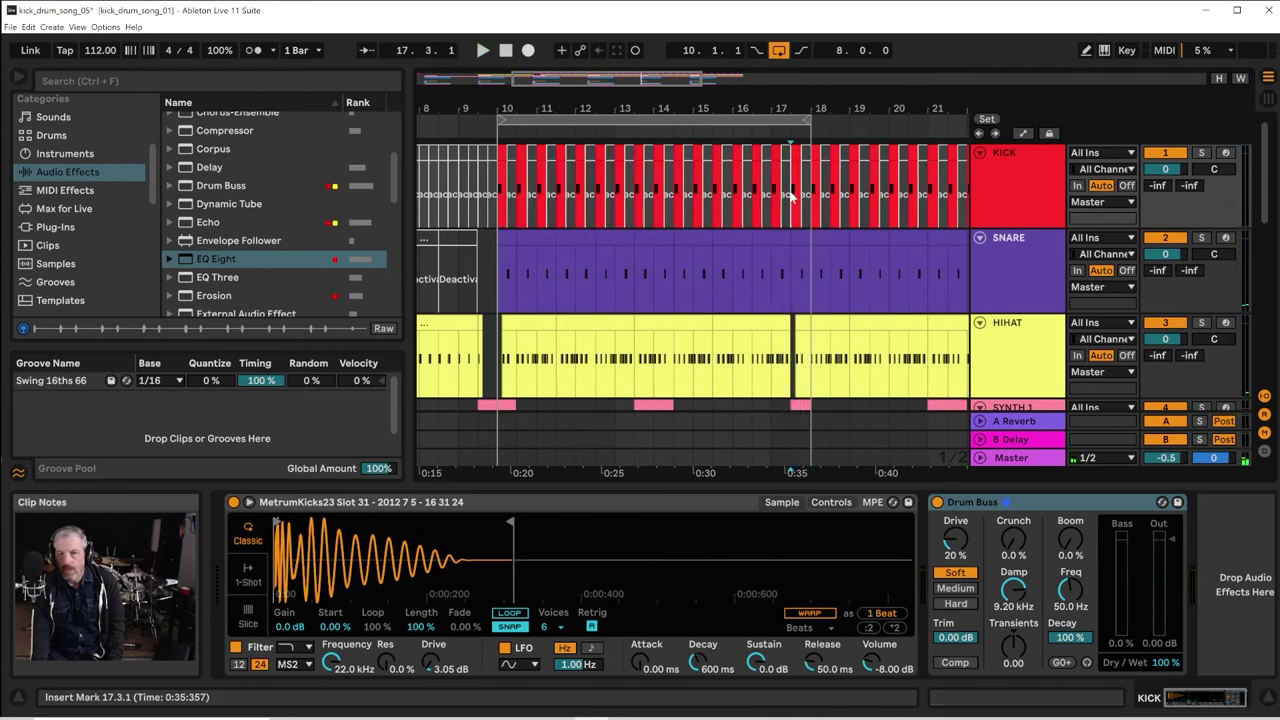
click(801, 128)
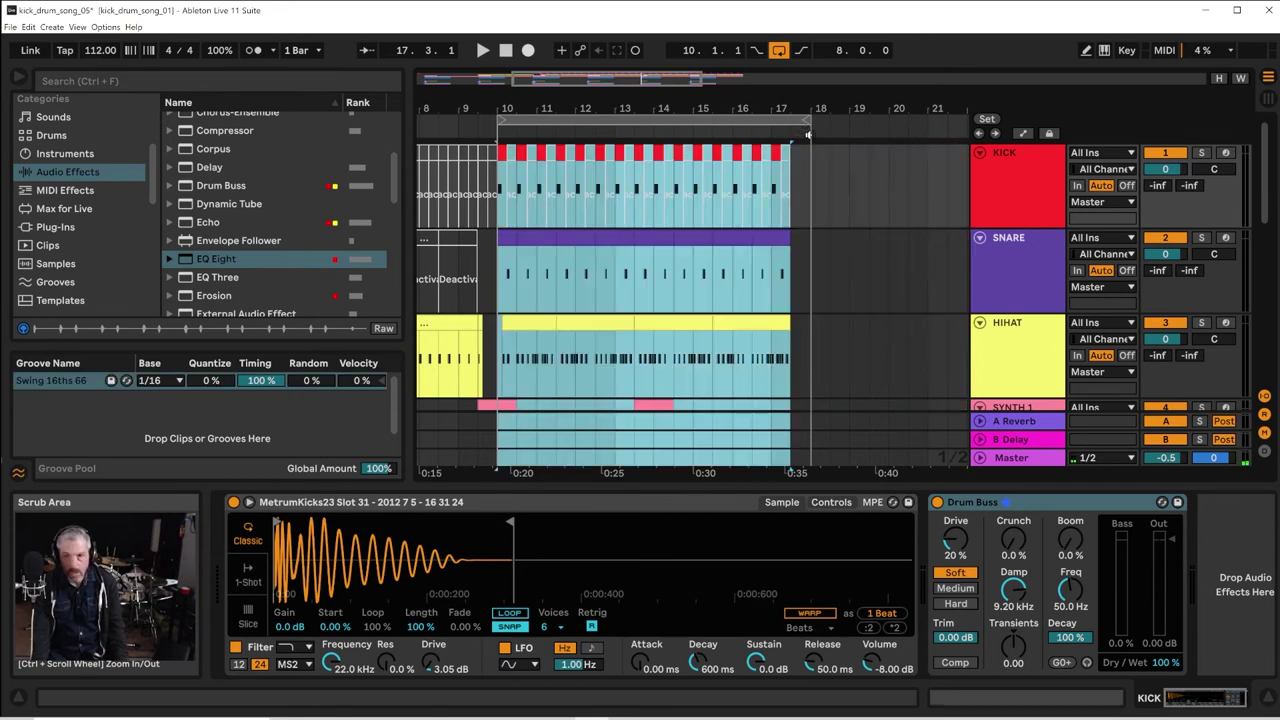
Play the pickup into the full beat from 9.3.1
click(484, 205)
key(space)
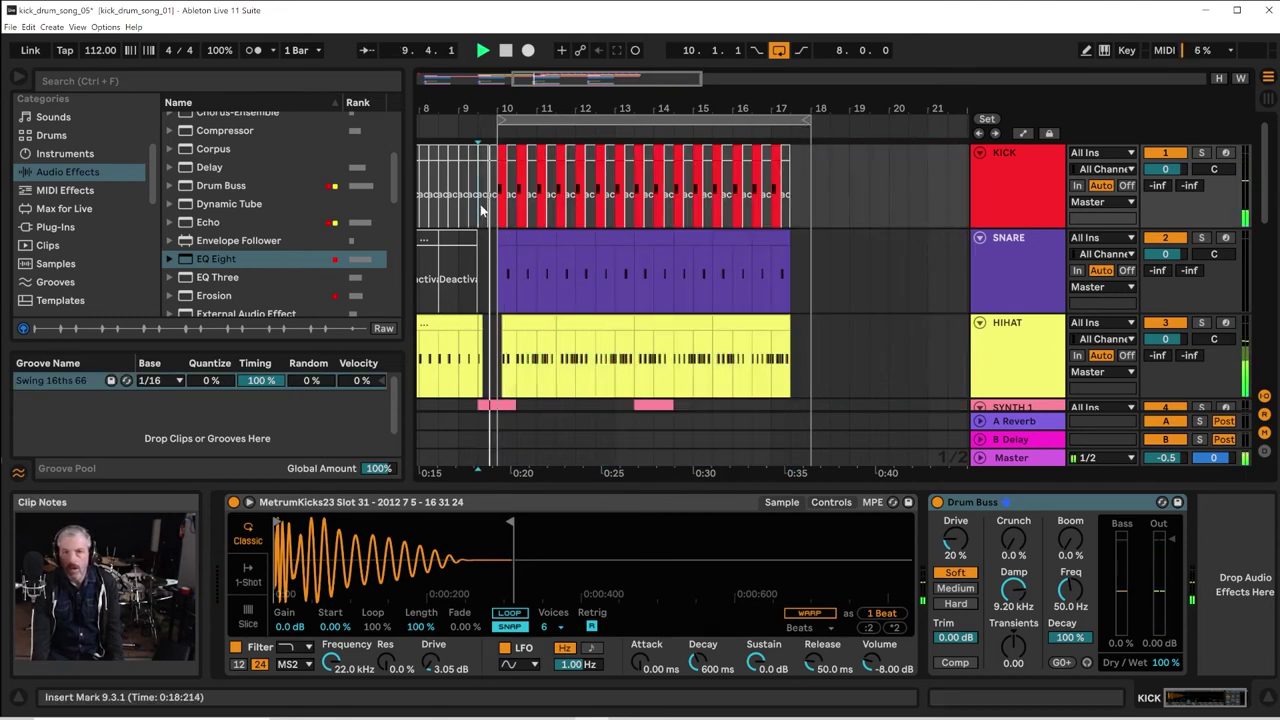
key(space)
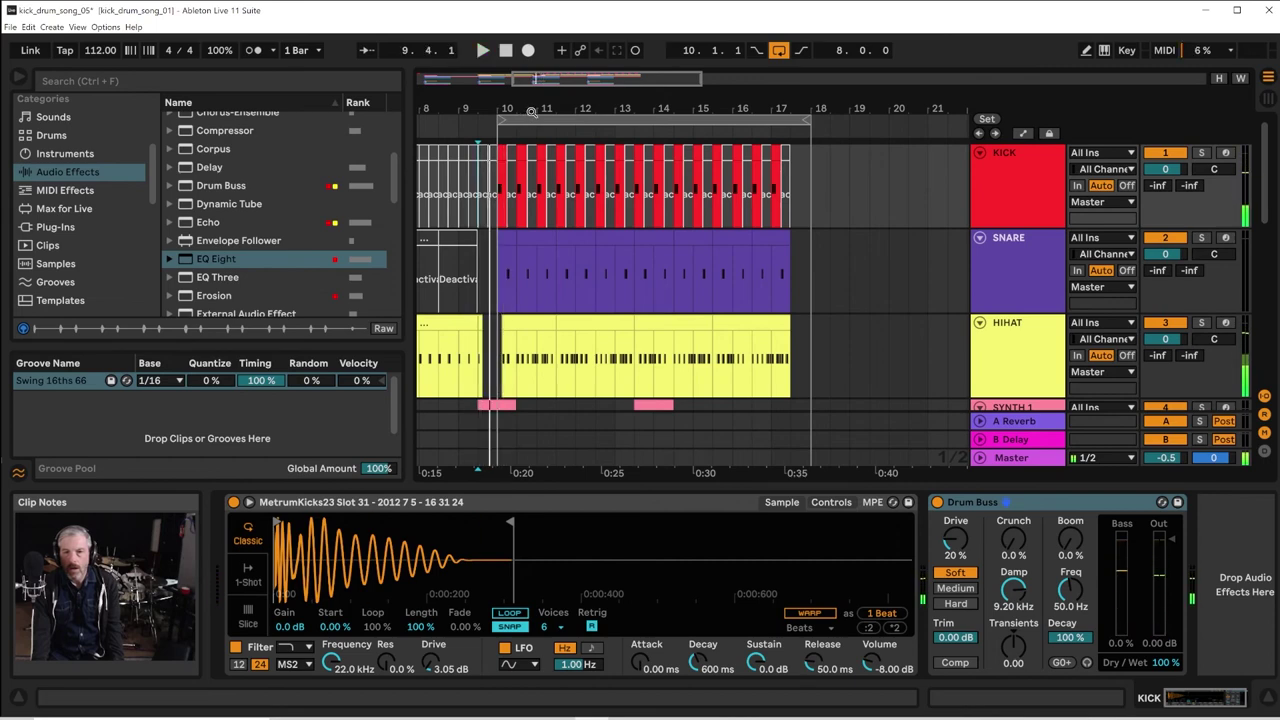
Loop the half-bar pickup from 9.3.1 to 10.1.1, copy it on all tracks to 17.3.1, and play the copy
drag(565, 119, 545, 119)
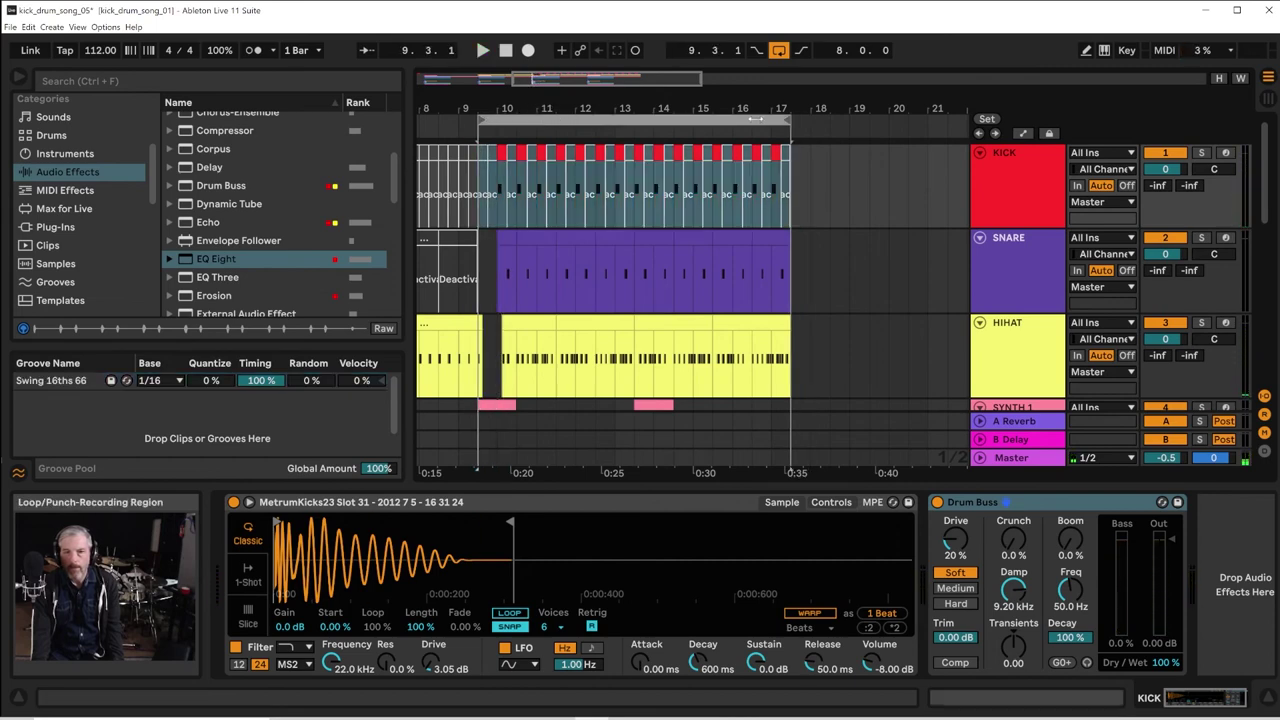
drag(786, 120, 489, 139)
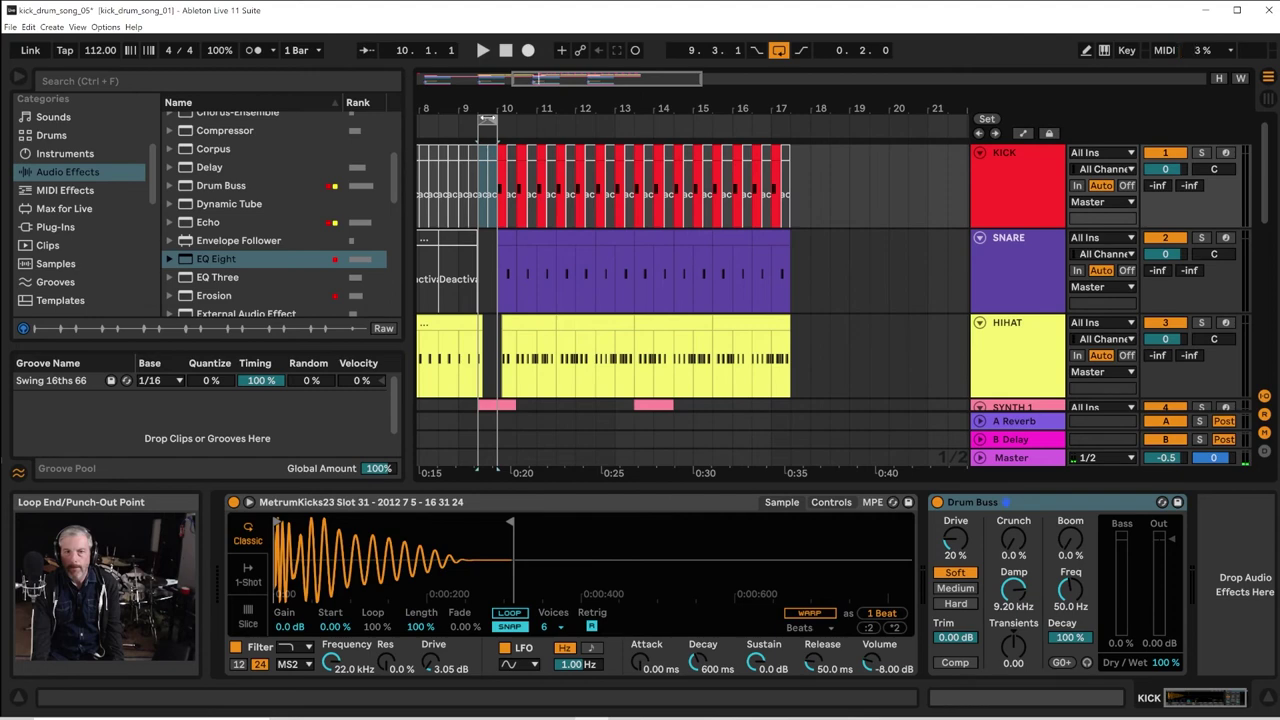
click(487, 119)
scroll(490, 331, down, 2)
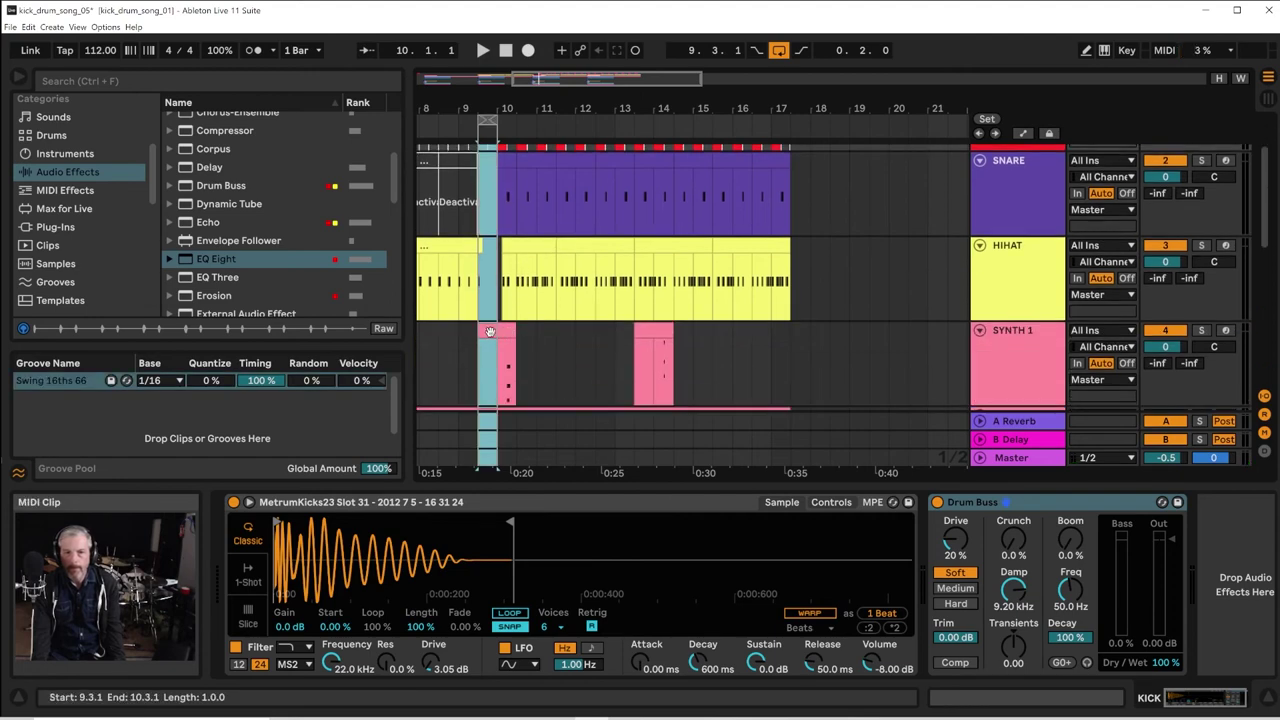
drag(487, 329, 803, 320)
key(space)
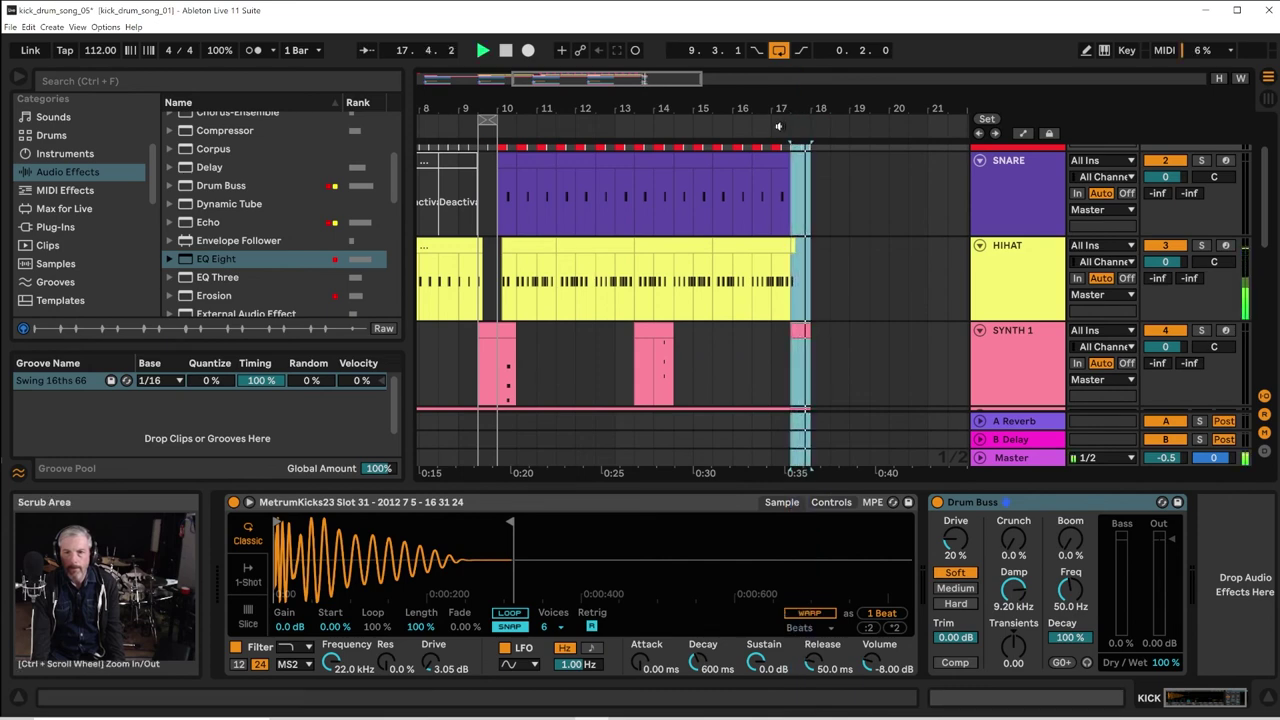
key(space)
Set the loop region from 10.1.1 to 18.1.1 and audition its start
drag(493, 120, 813, 129)
key(space)
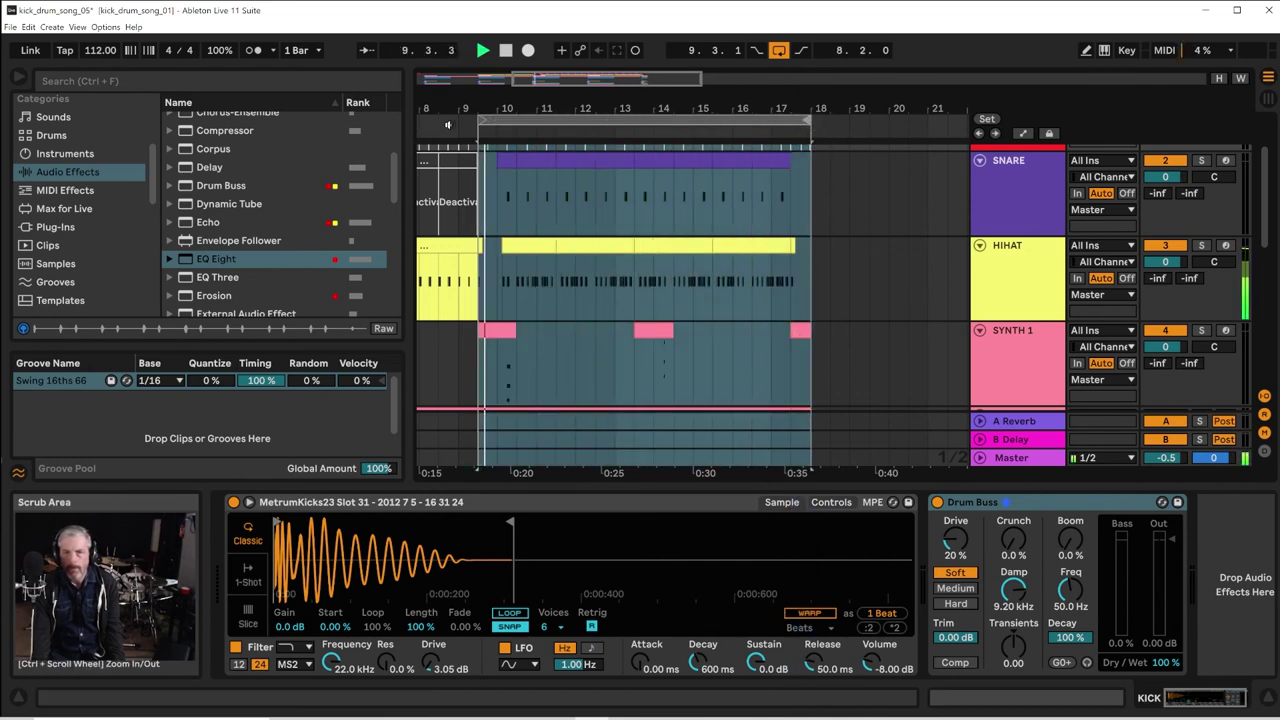
drag(481, 121, 505, 122)
key(space)
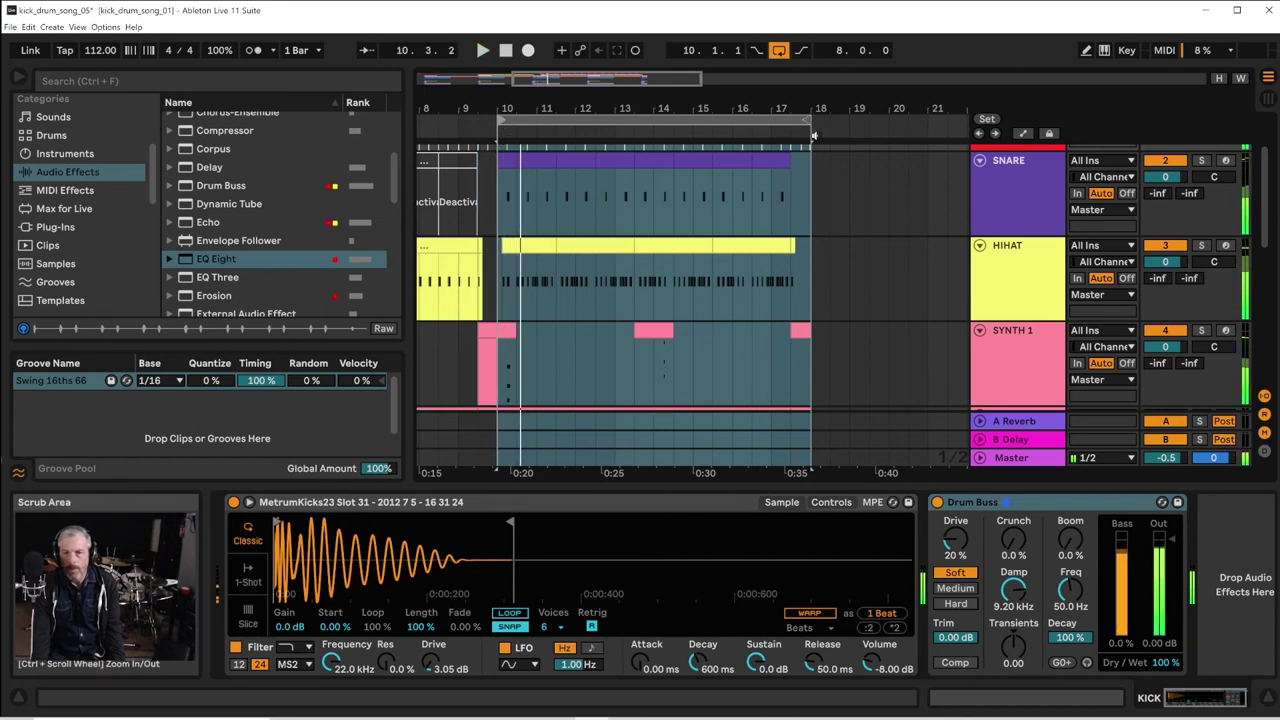
Duplicate the eight-bar loop section on all tracks to 18.1.1 and extend the loop end to 26.1.1
click(755, 131)
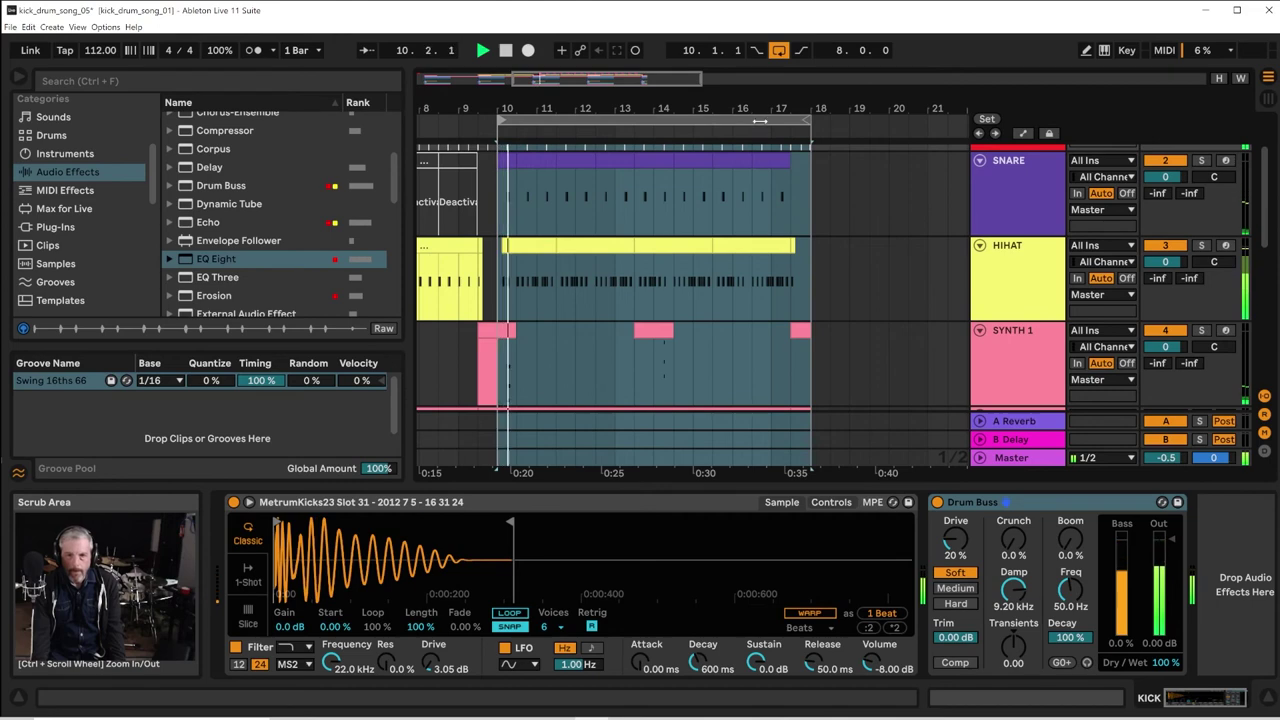
key(space)
key(ctrl+d)
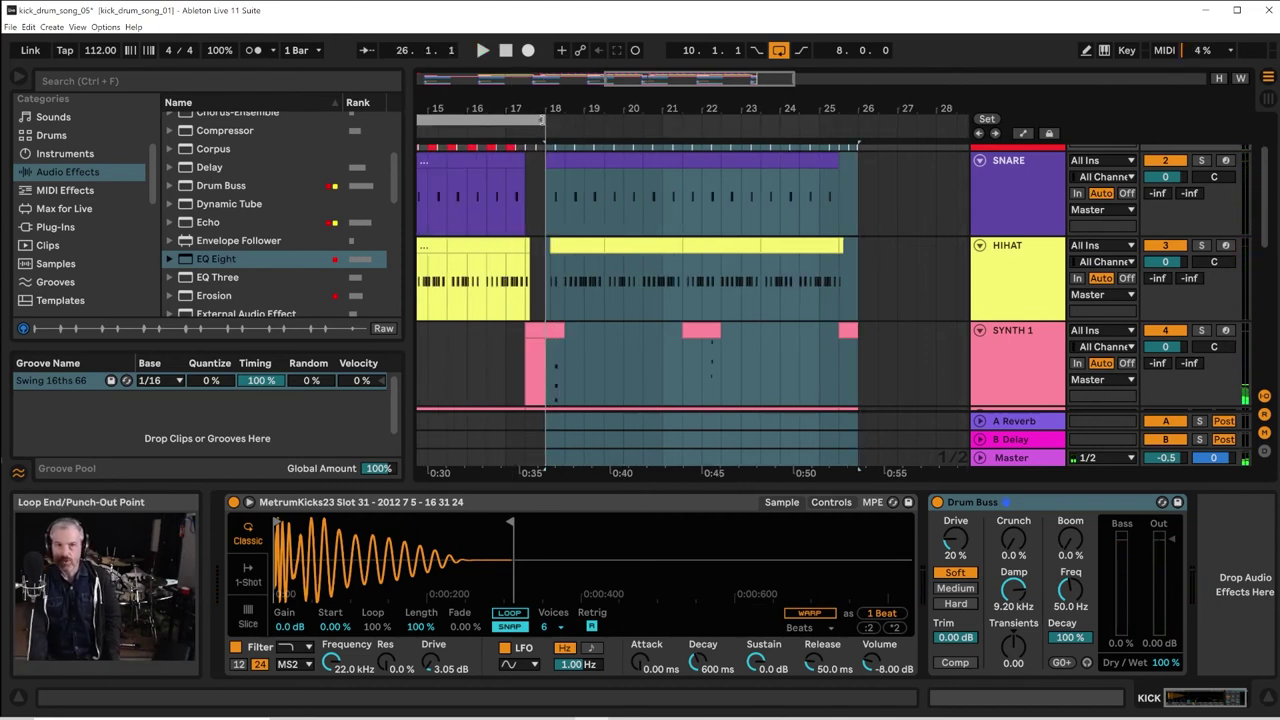
drag(545, 119, 816, 105)
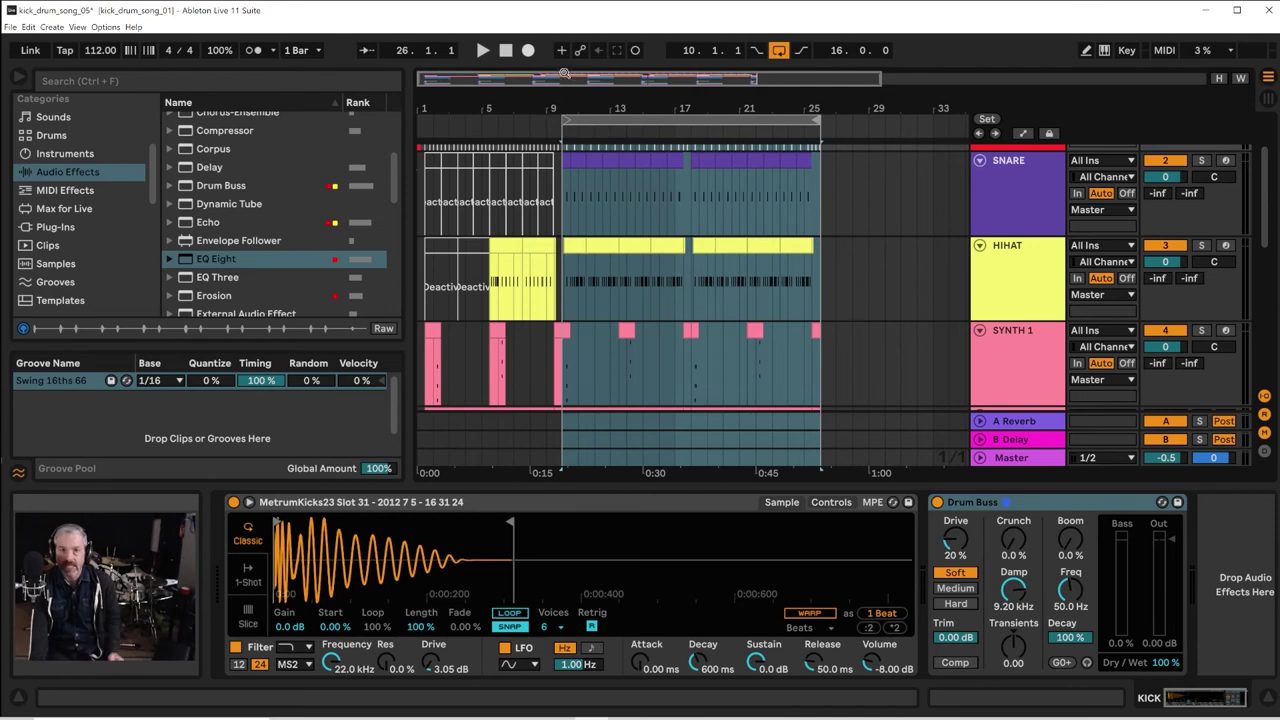
Extend the loop back to 1.1.1 to cover the whole arrangement and place the insert marker at 1.1.1
drag(583, 107, 583, 87)
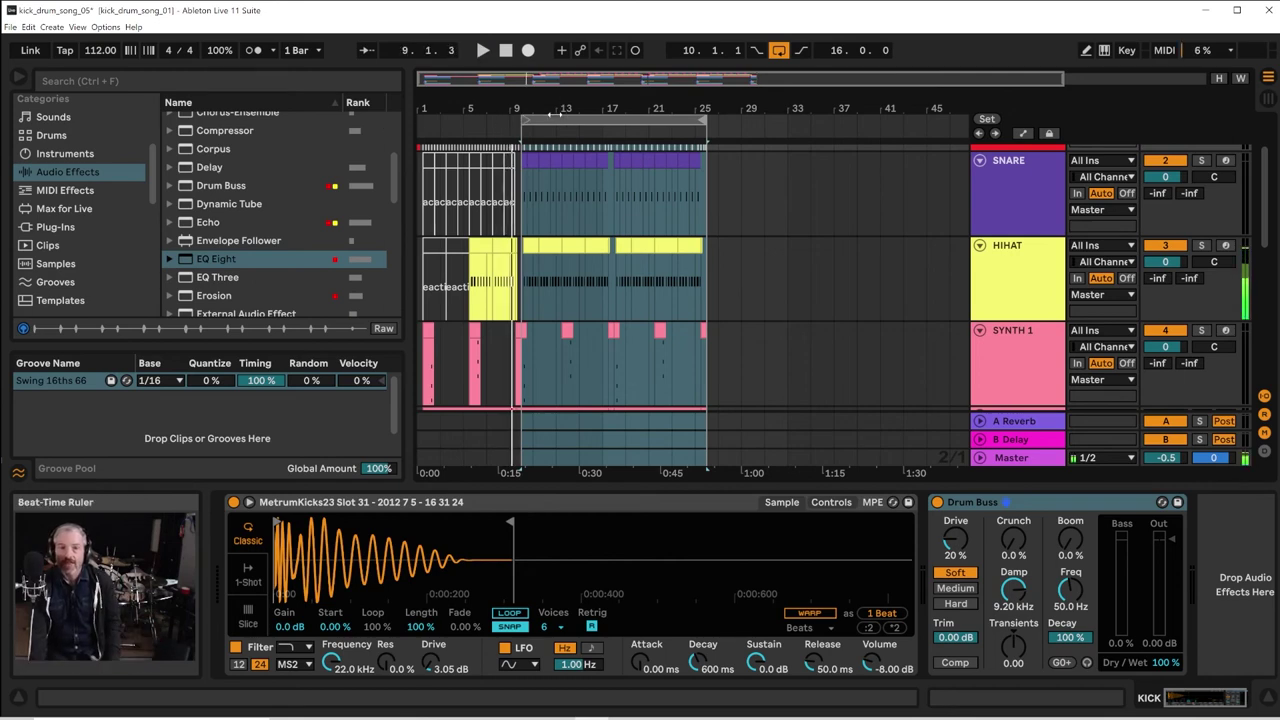
drag(527, 125, 349, 110)
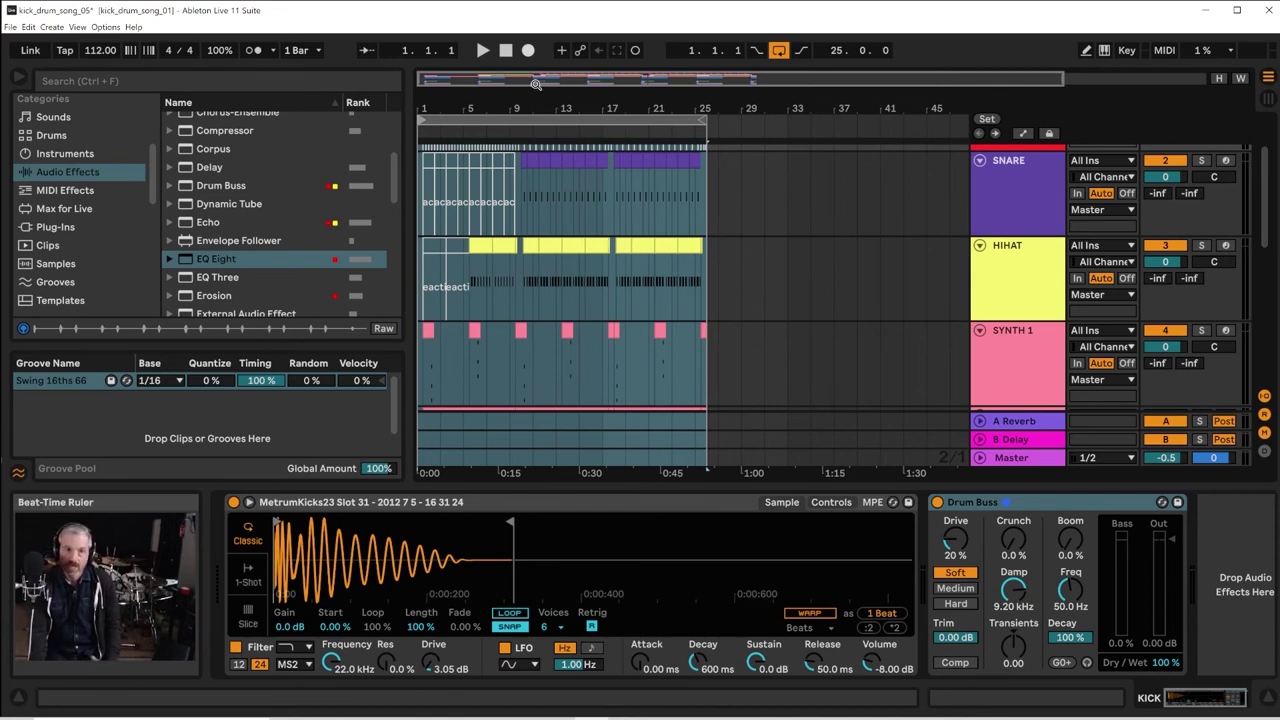
key(ctrl+a)
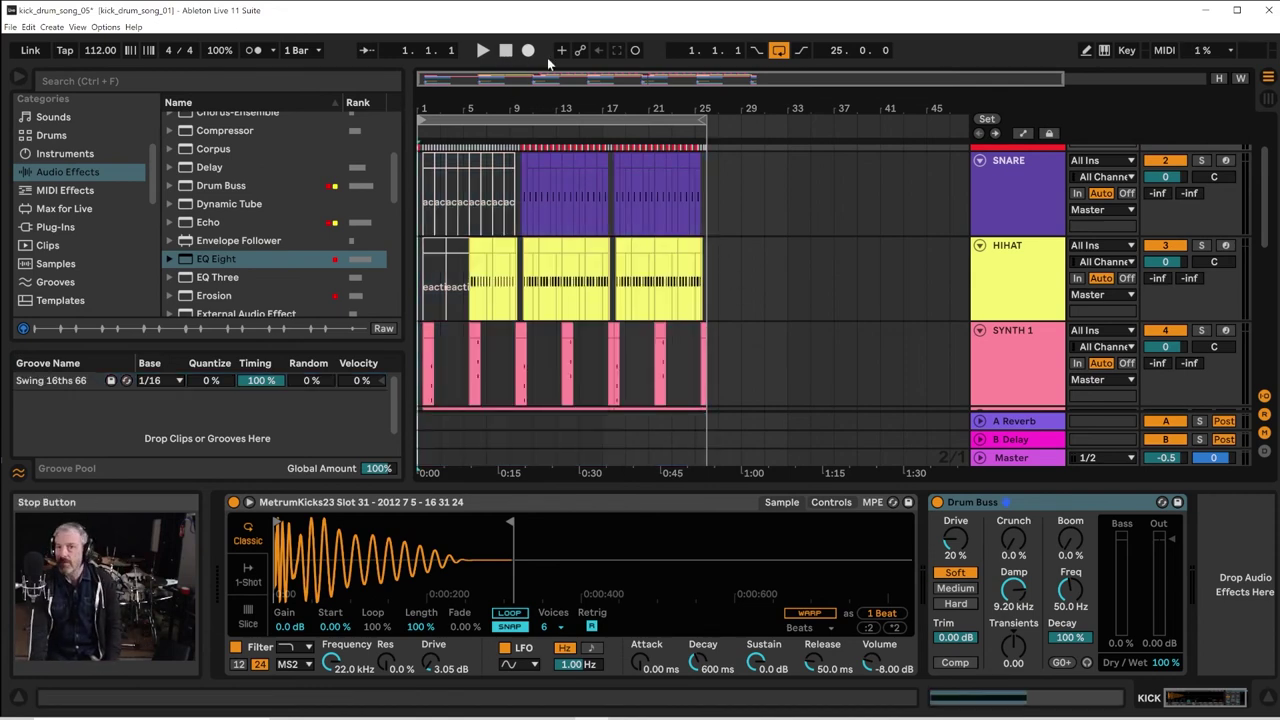
mouse_move(711, 108)
mouse_down()
mouse_move(735, 194)
mouse_move(708, 104)
mouse_up()
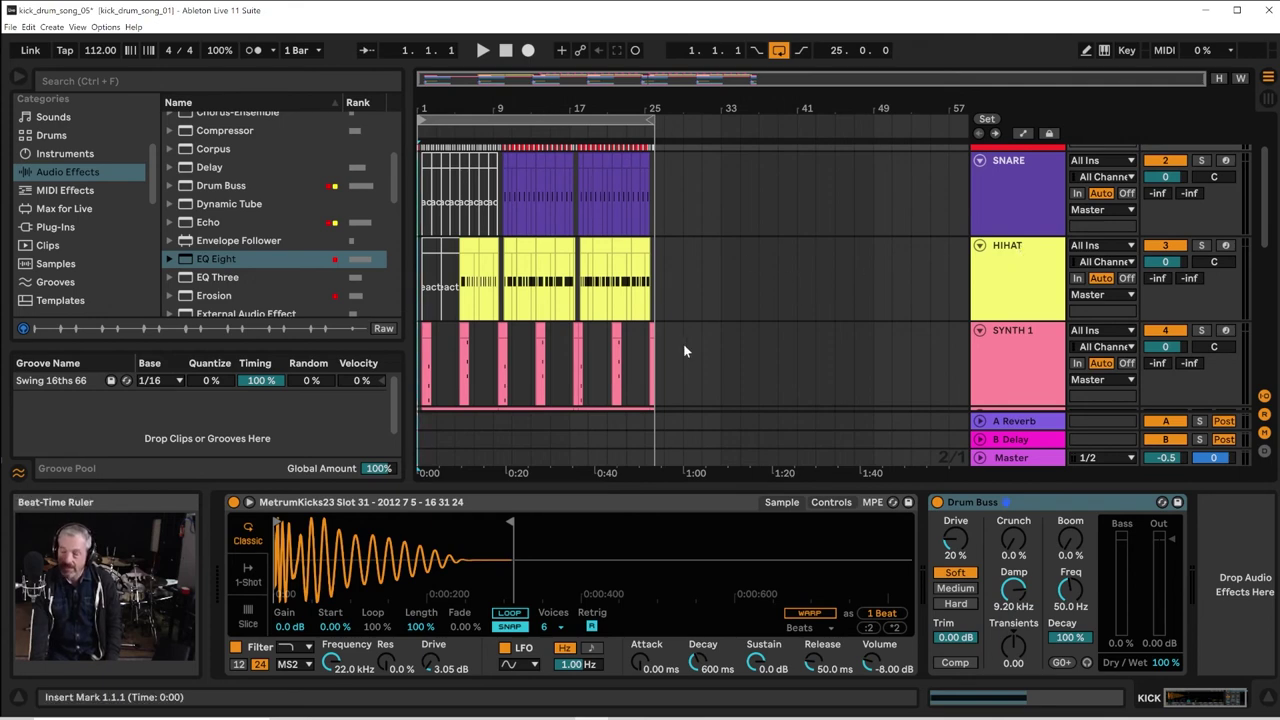
Hide the device view during playback and reduce the heights of the SUB NOTE, SYNTH 2, SYNTH 1 and BASS 1 tracks
click(481, 51)
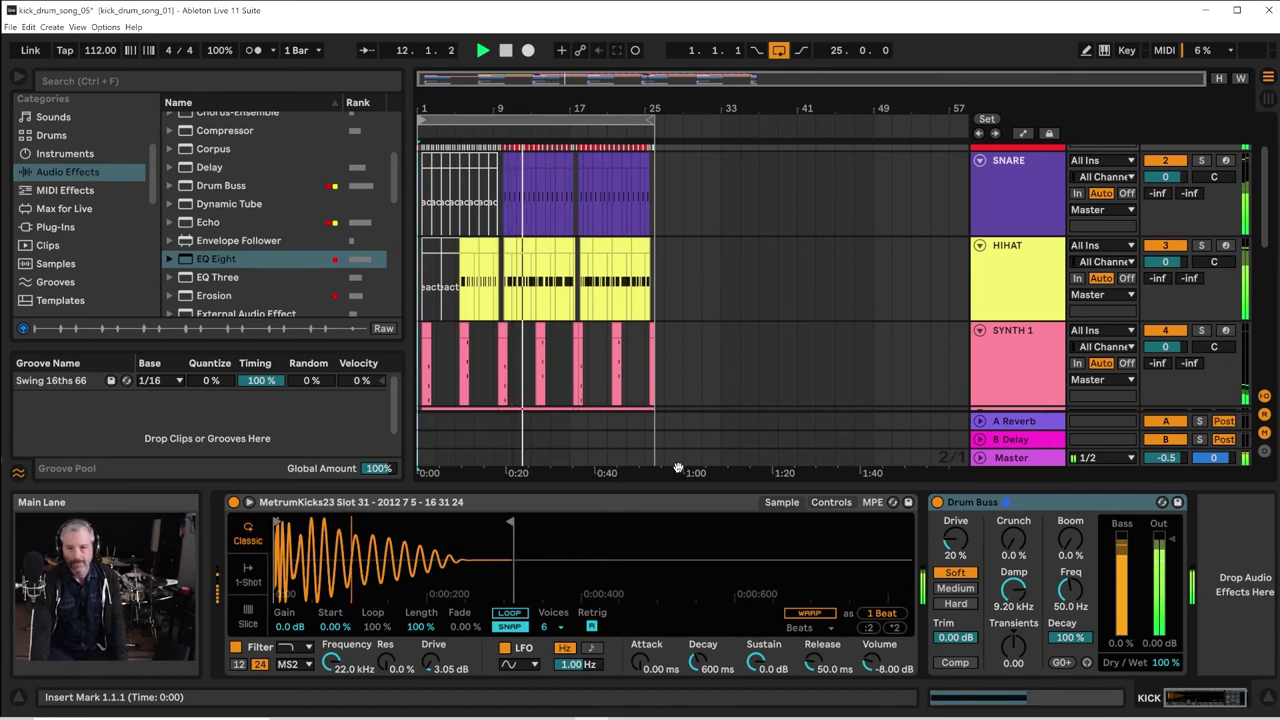
drag(678, 486, 678, 640)
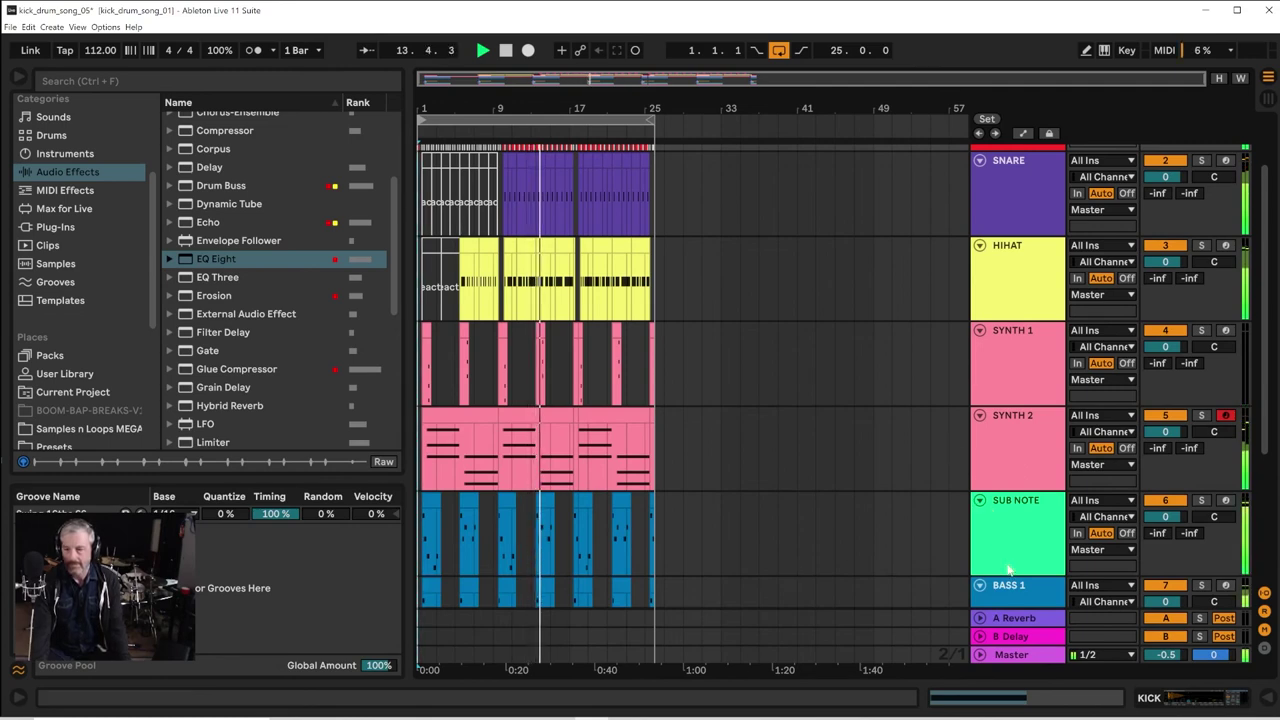
drag(1013, 577, 1013, 559)
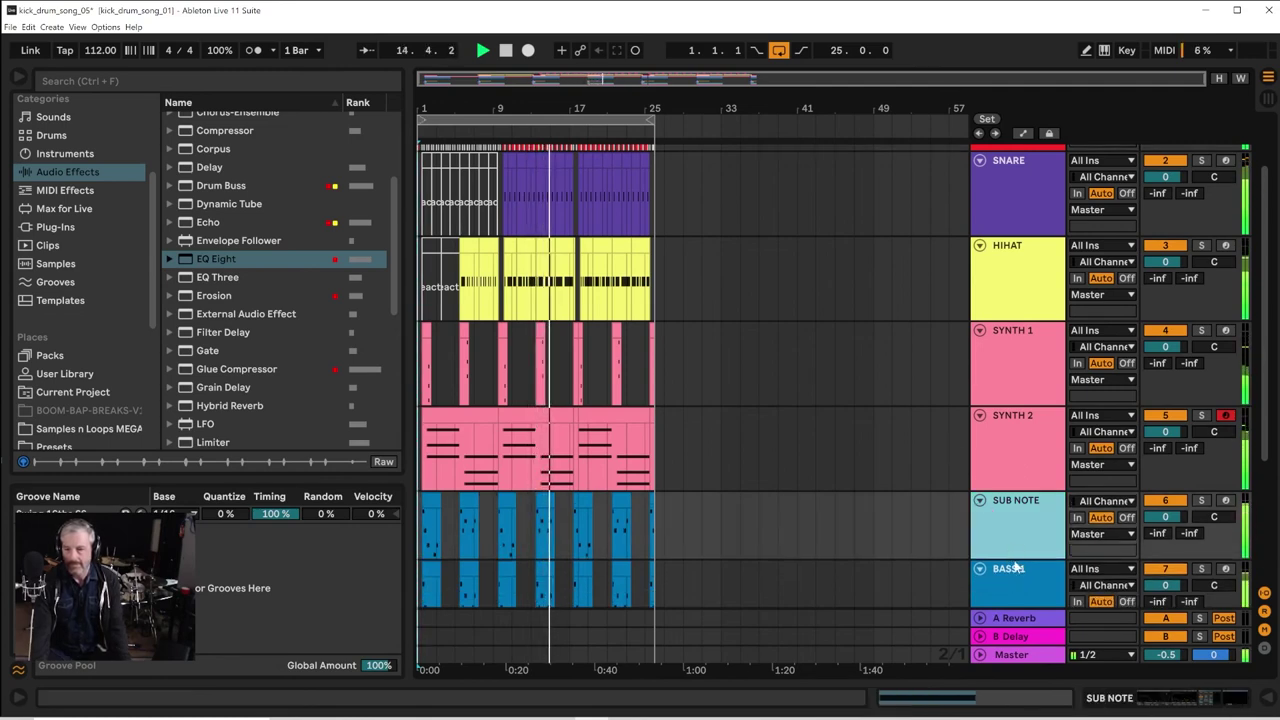
click(1018, 482)
drag(1018, 482, 1015, 373)
click(1015, 400)
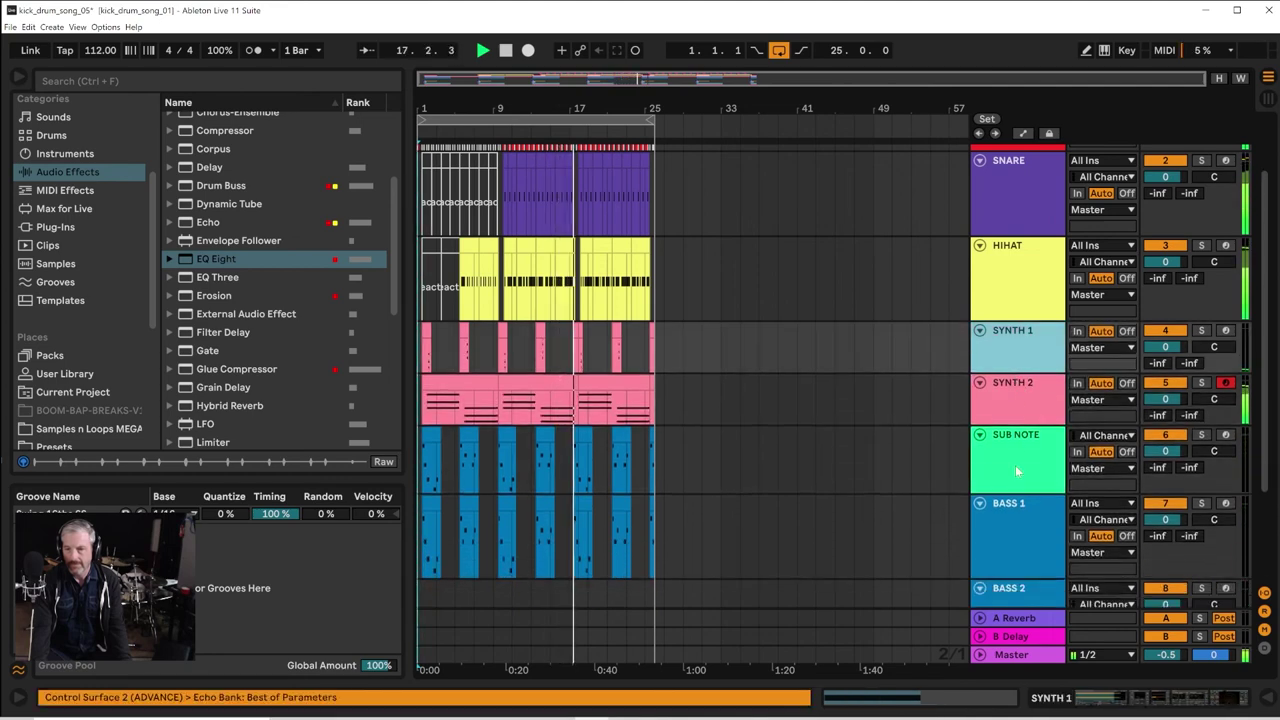
click(1012, 575)
mouse_move(1012, 578)
mouse_down()
mouse_move(1010, 548)
mouse_move(1010, 565)
mouse_up()
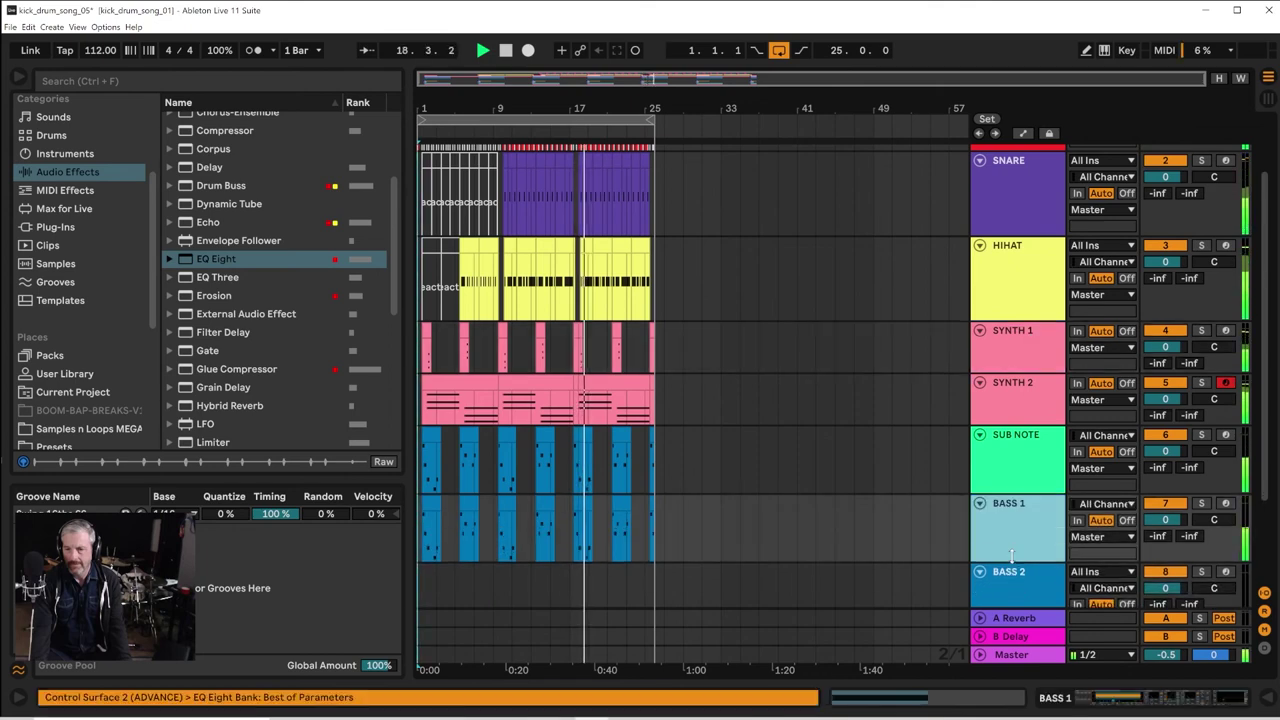
Reduce the heights of the HIHAT, SNARE and KICK tracks so they are as compact as the synth tracks
click(1001, 320)
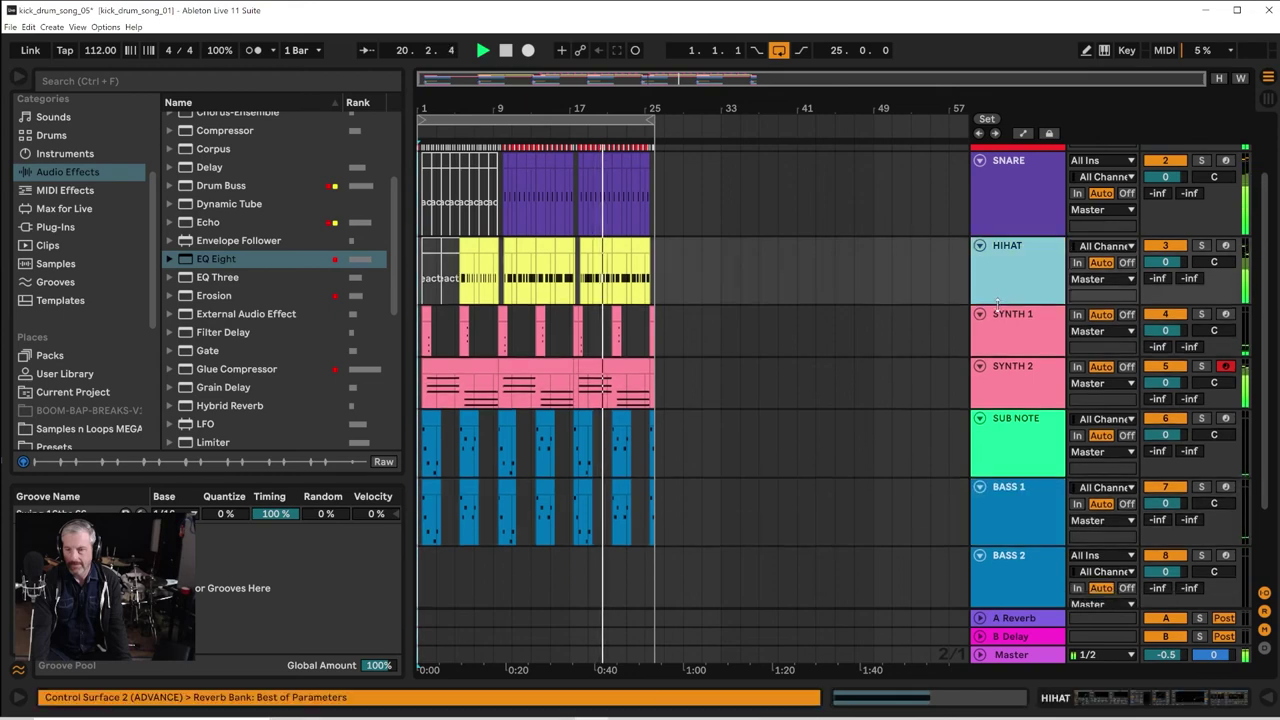
drag(1001, 320, 995, 292)
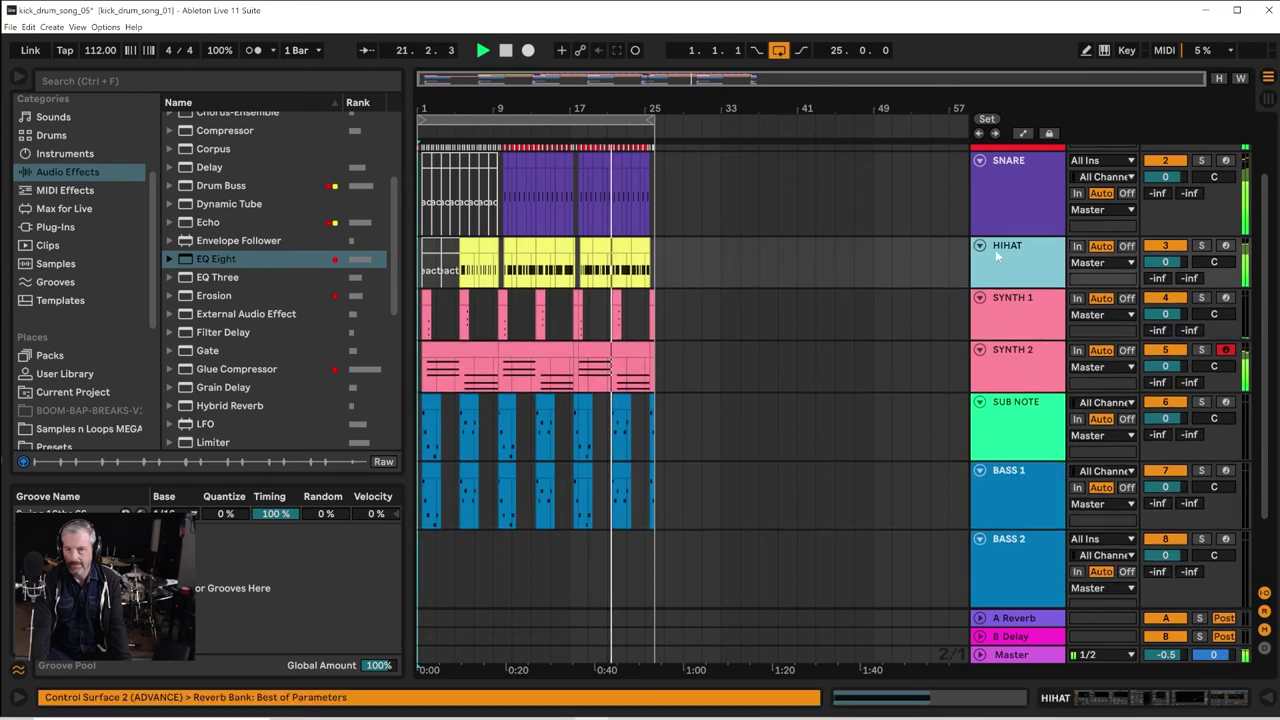
scroll(993, 297, up, 2)
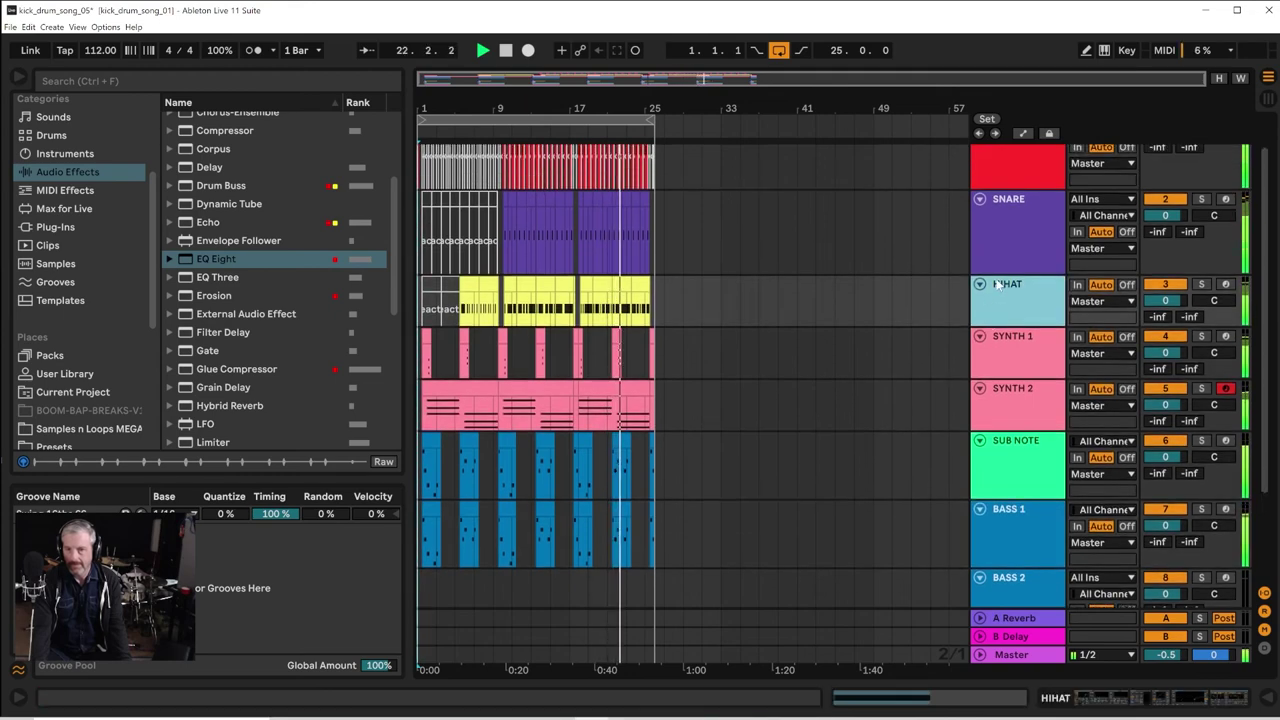
drag(995, 274, 995, 242)
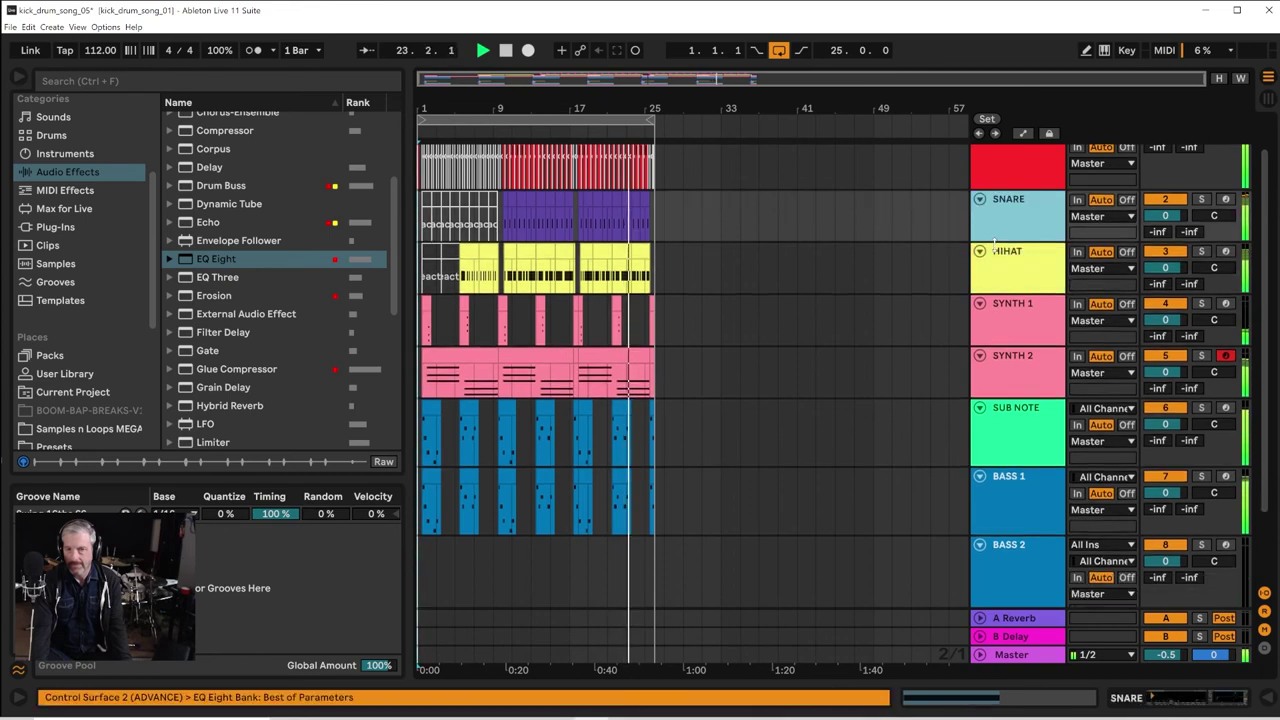
scroll(995, 240, up, 2)
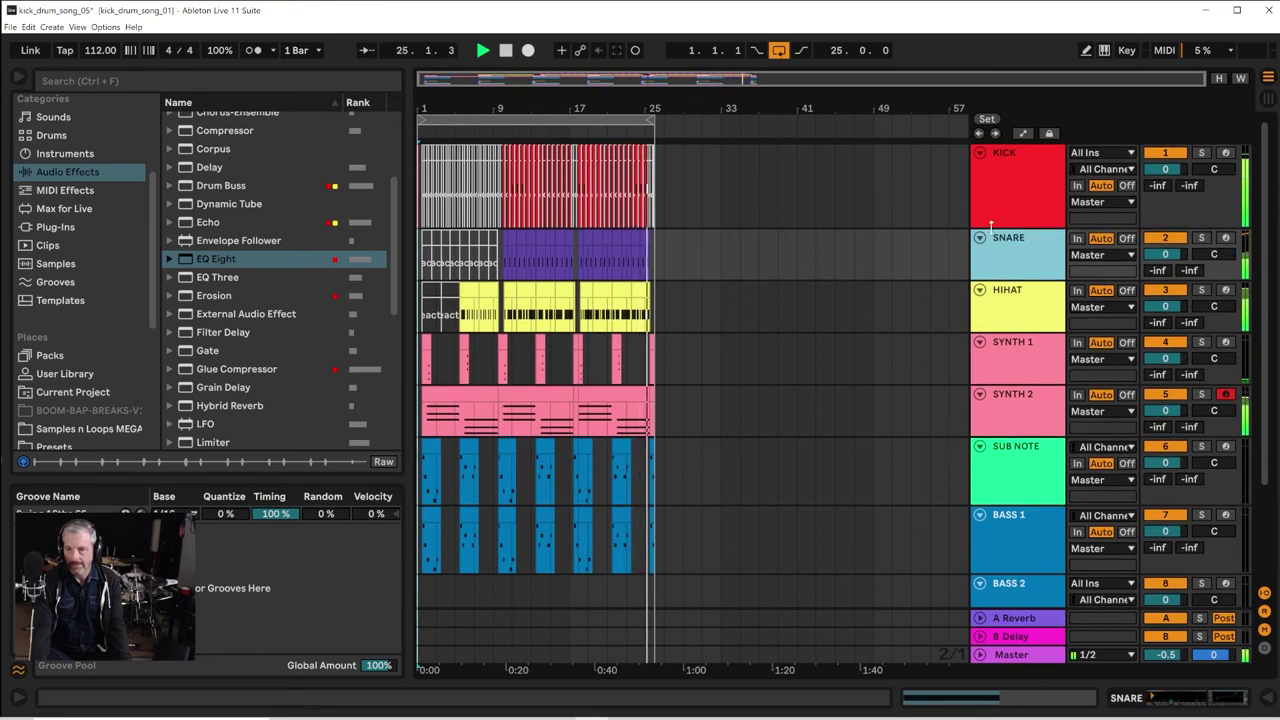
drag(997, 226, 988, 185)
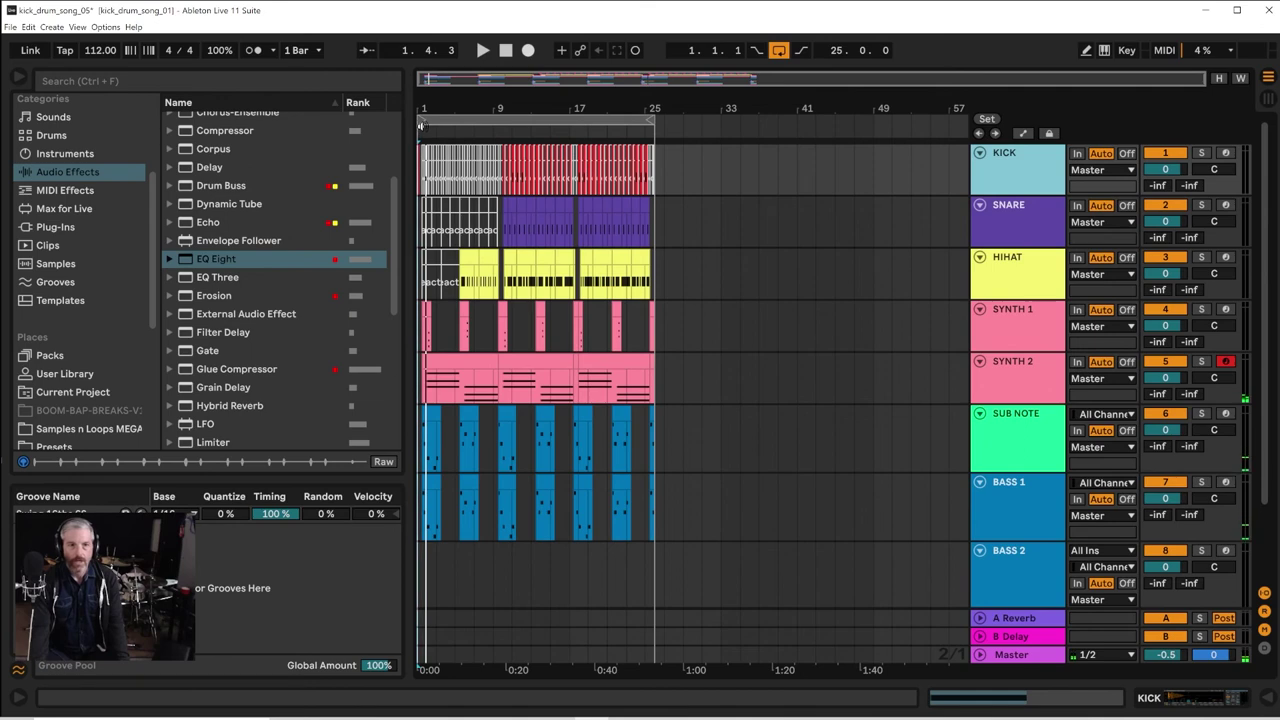
Move the loop start to 9.1.1 and audition the arrangement from there and from 17.1.1
drag(422, 122, 503, 97)
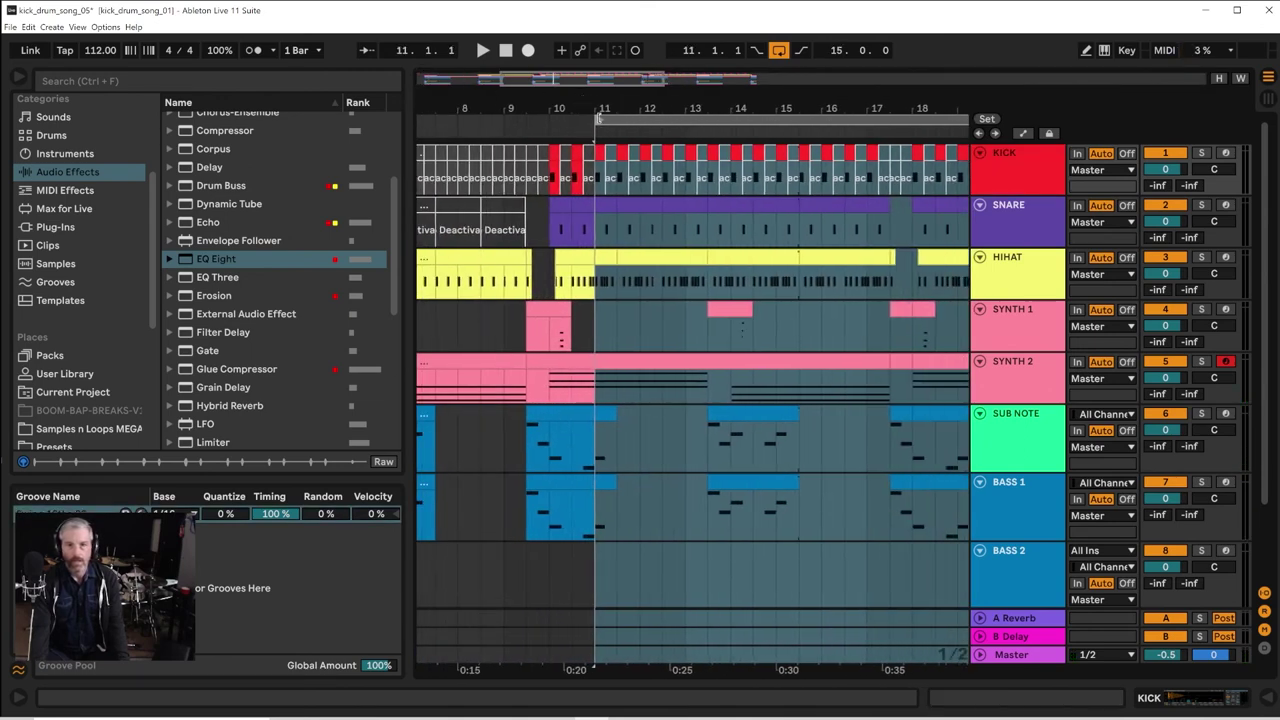
drag(598, 118, 505, 118)
key(space)
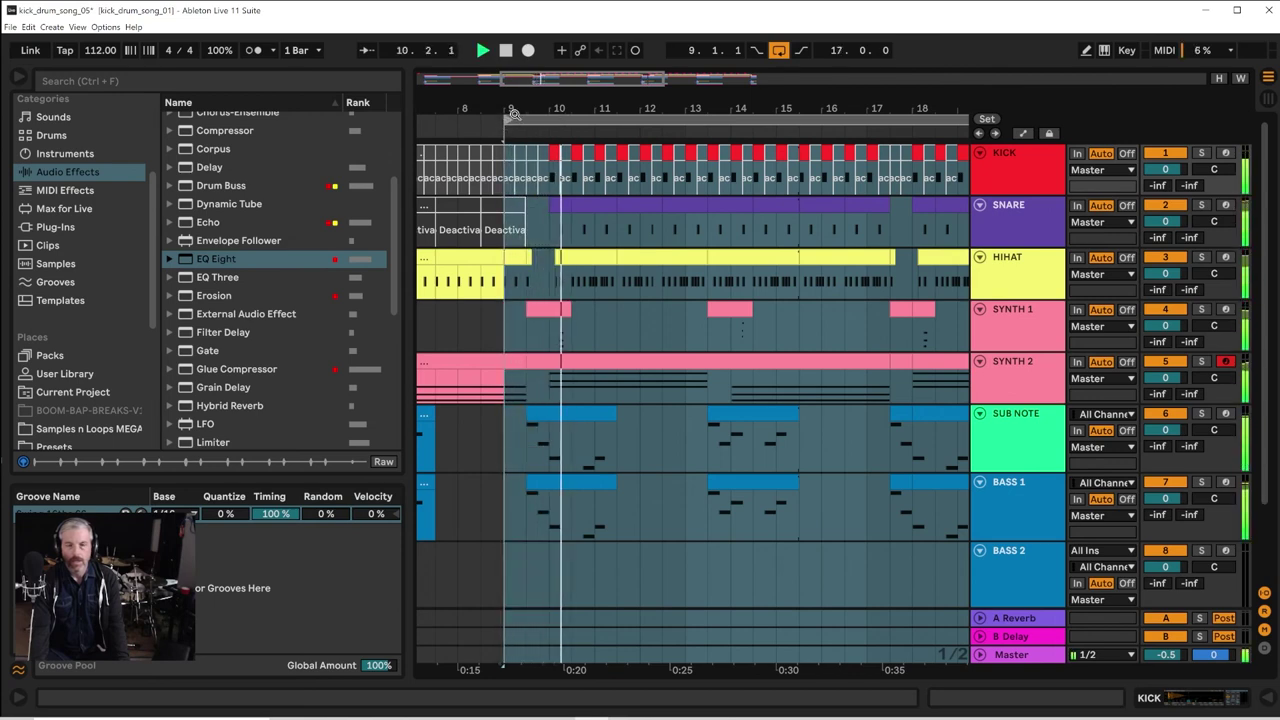
drag(512, 113, 545, 105)
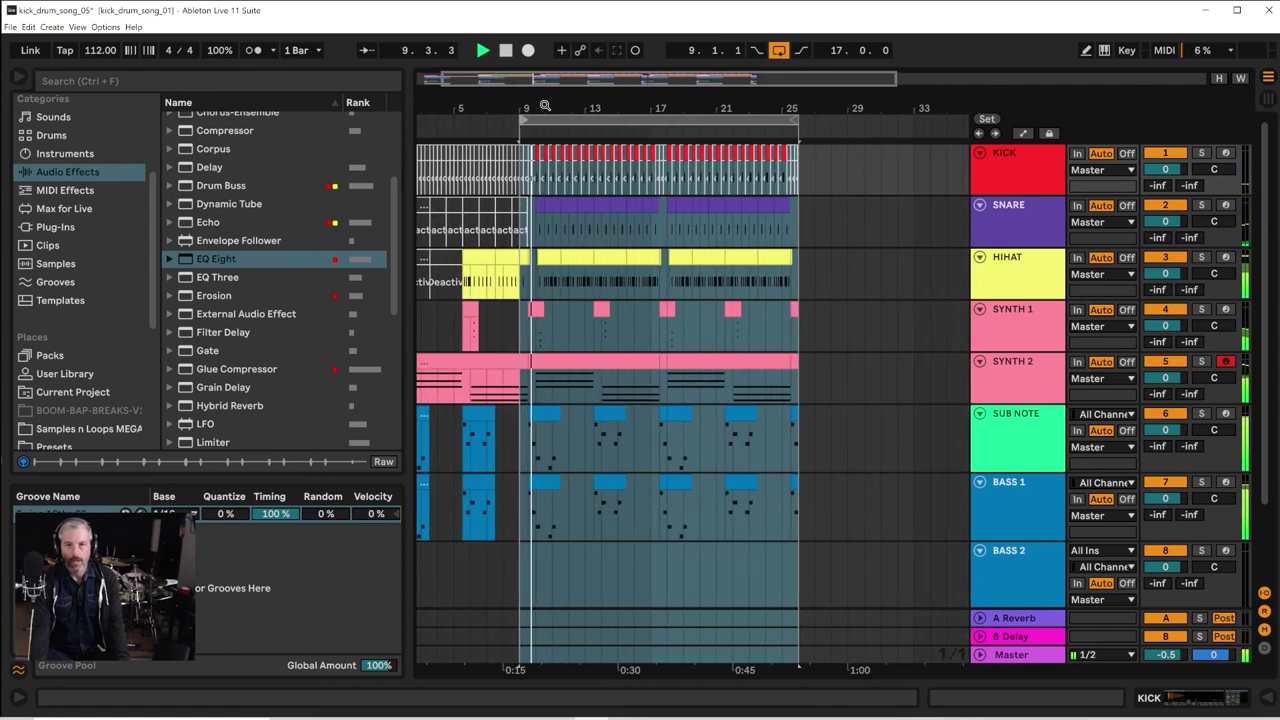
click(660, 318)
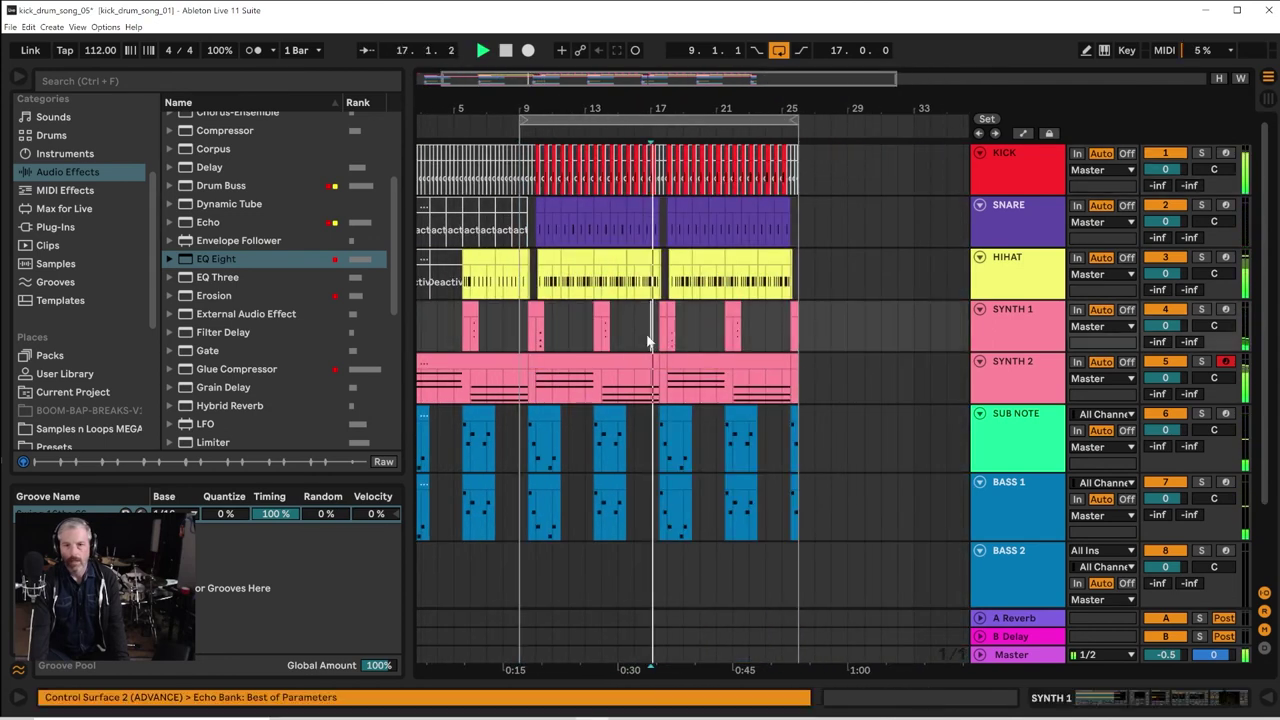
key(space)
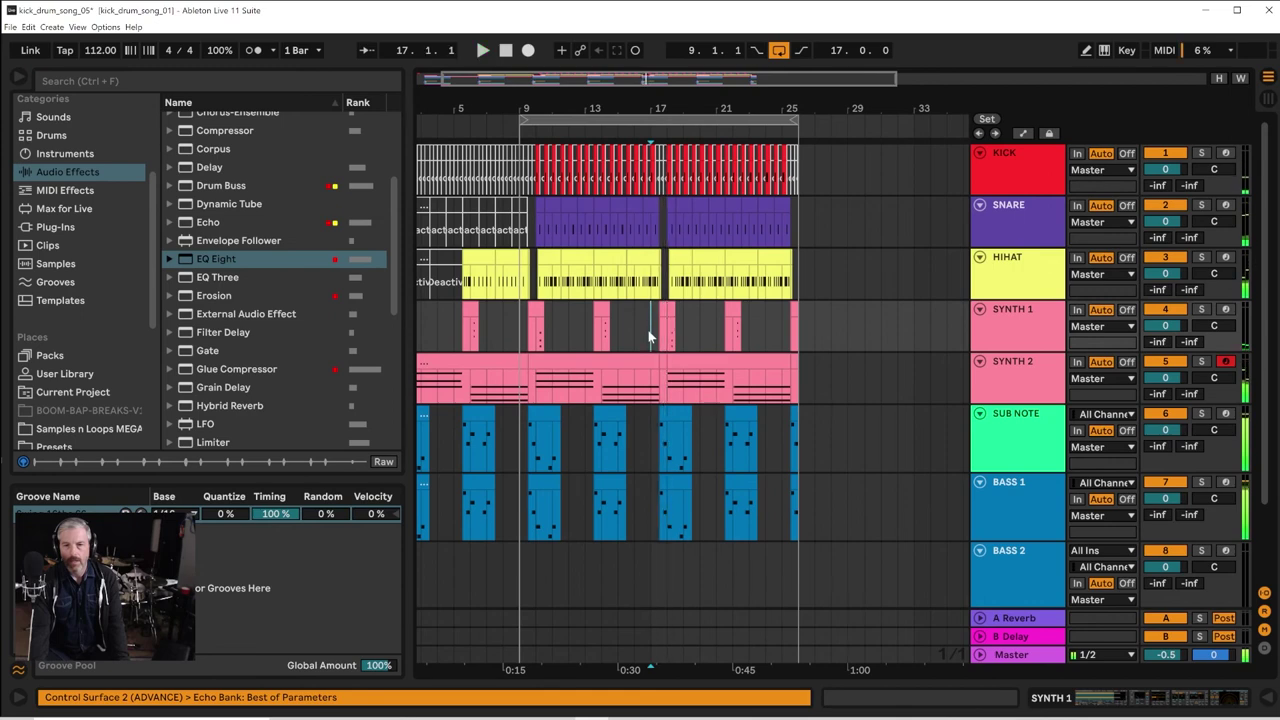
Audition the section from 17.1.1 and narrow the loop to the eight bars starting at 18.1.1
click(655, 332)
drag(530, 121, 680, 123)
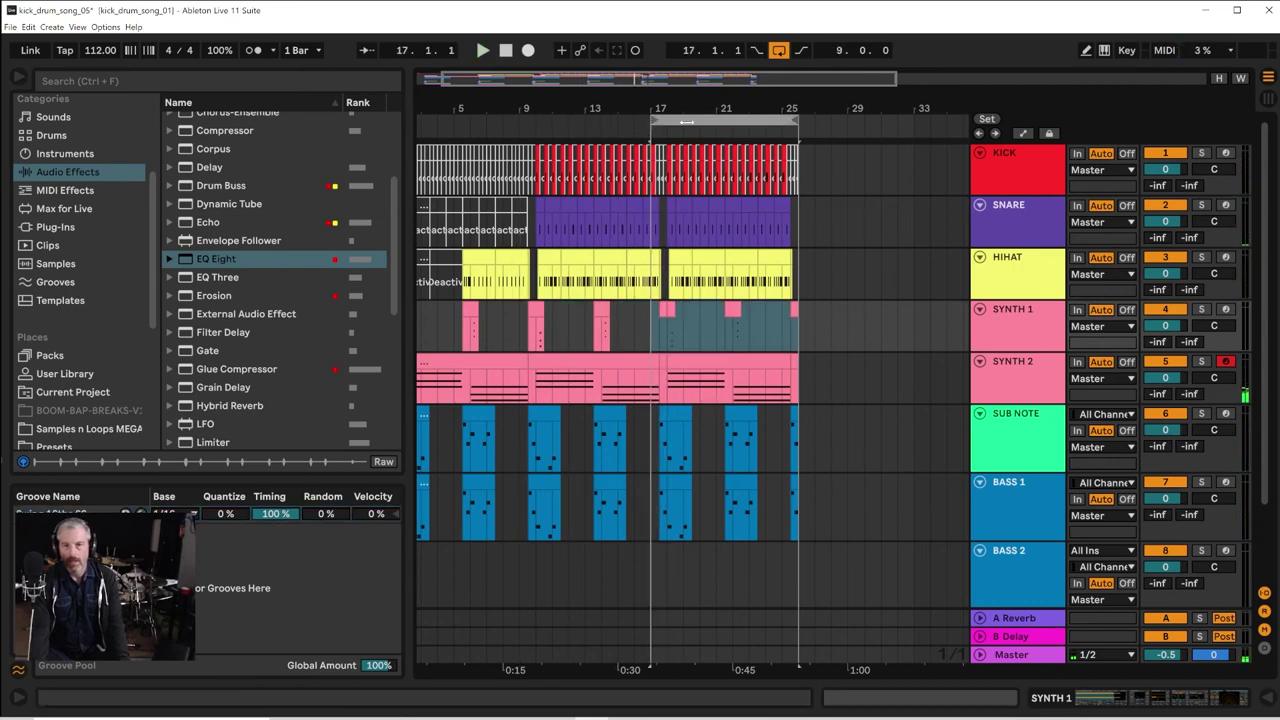
click(686, 121)
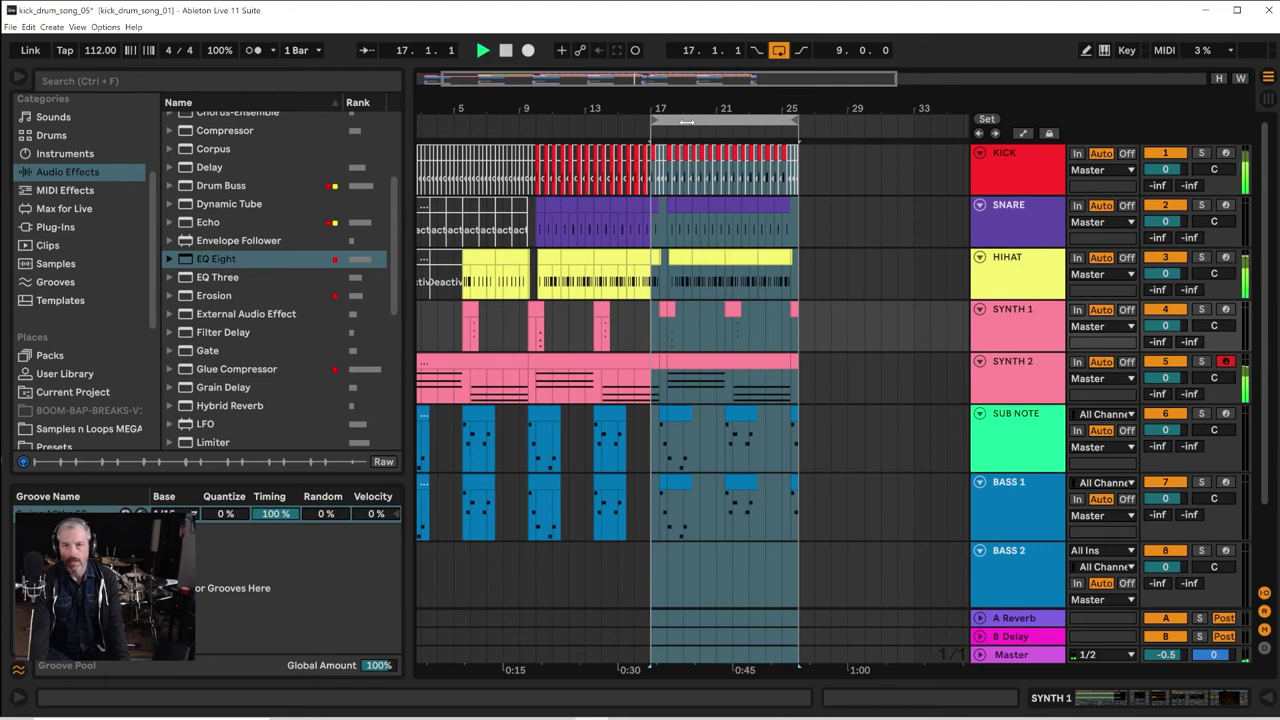
drag(670, 108, 670, 190)
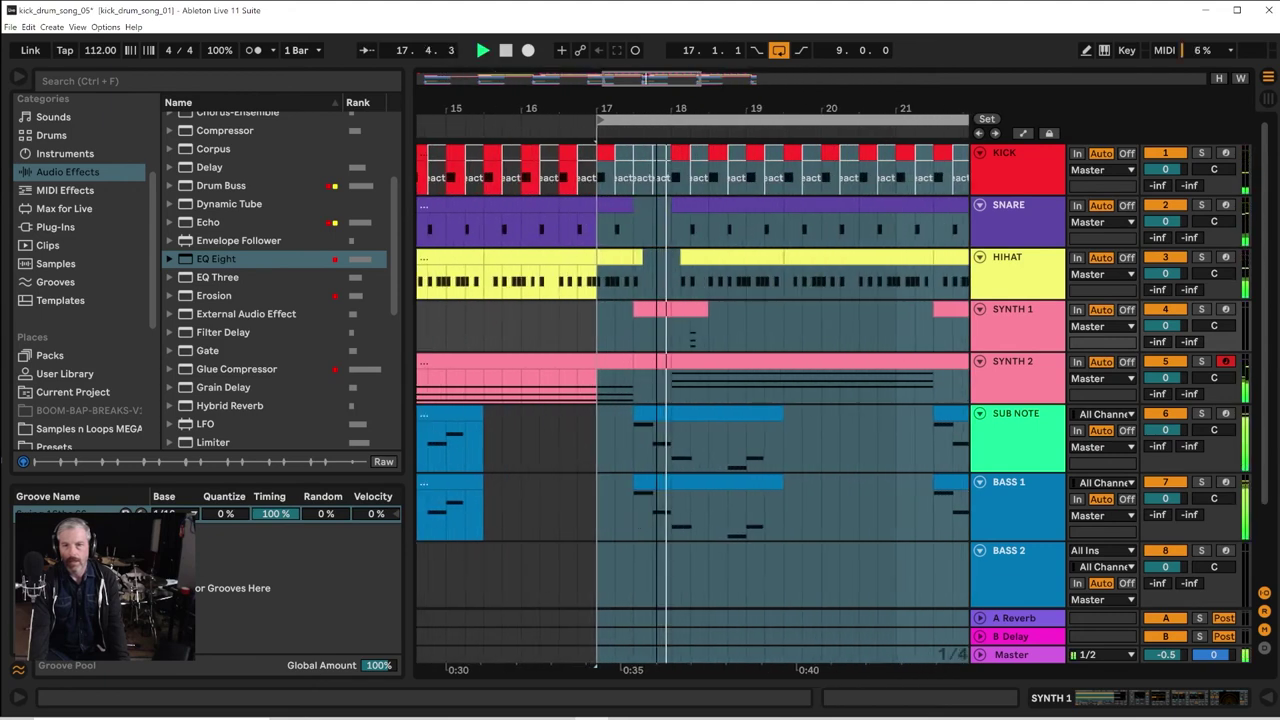
mouse_move(604, 117)
mouse_down()
mouse_move(662, 125)
mouse_move(530, 70)
mouse_up()
Audition the start of the eight-bar loop and its final half-bar pickup from 25.3.1
key(space)
key(space)
key(space)
key(space)
click(738, 223)
key(space)
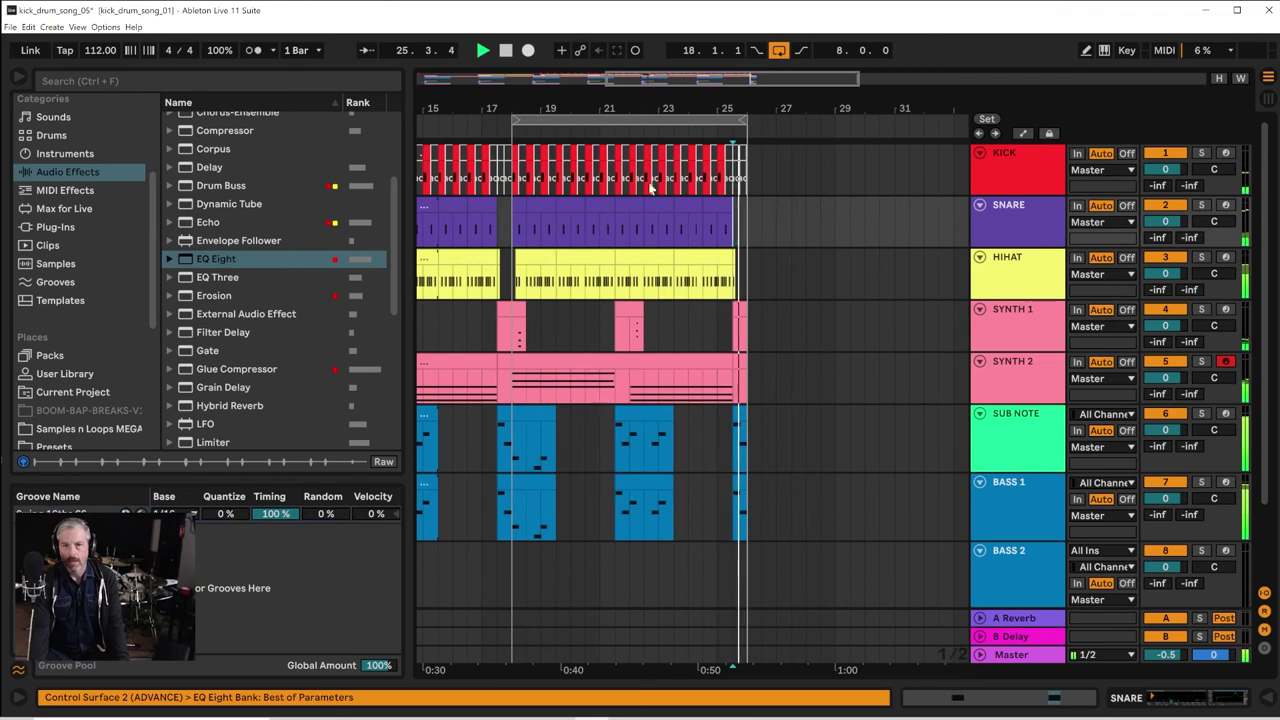
key(space)
Duplicate the eight-bar loop section on all tracks twice so the arrangement runs to 42.1.1
click(563, 124)
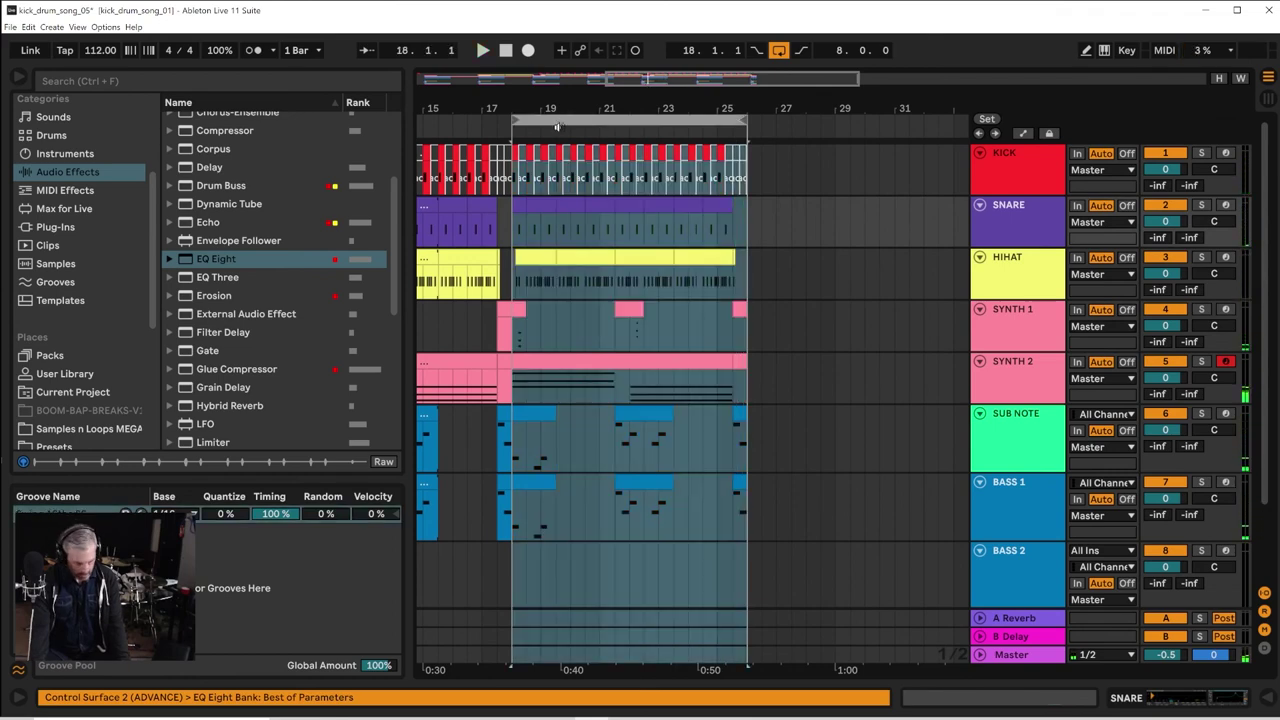
key(ctrl+d)
key(ctrl+d)
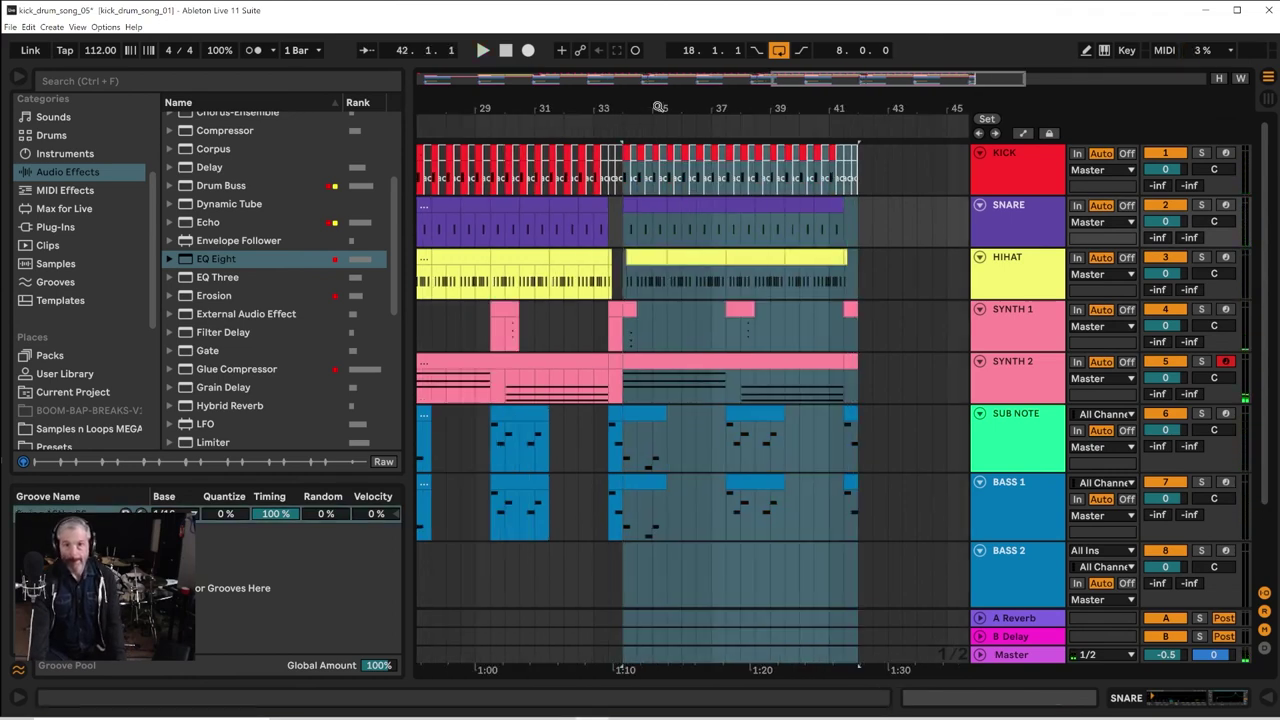
Extend the loop to span 1.1.1 to 43.1.1 and play the arrangement from the beginning
drag(702, 114, 702, 72)
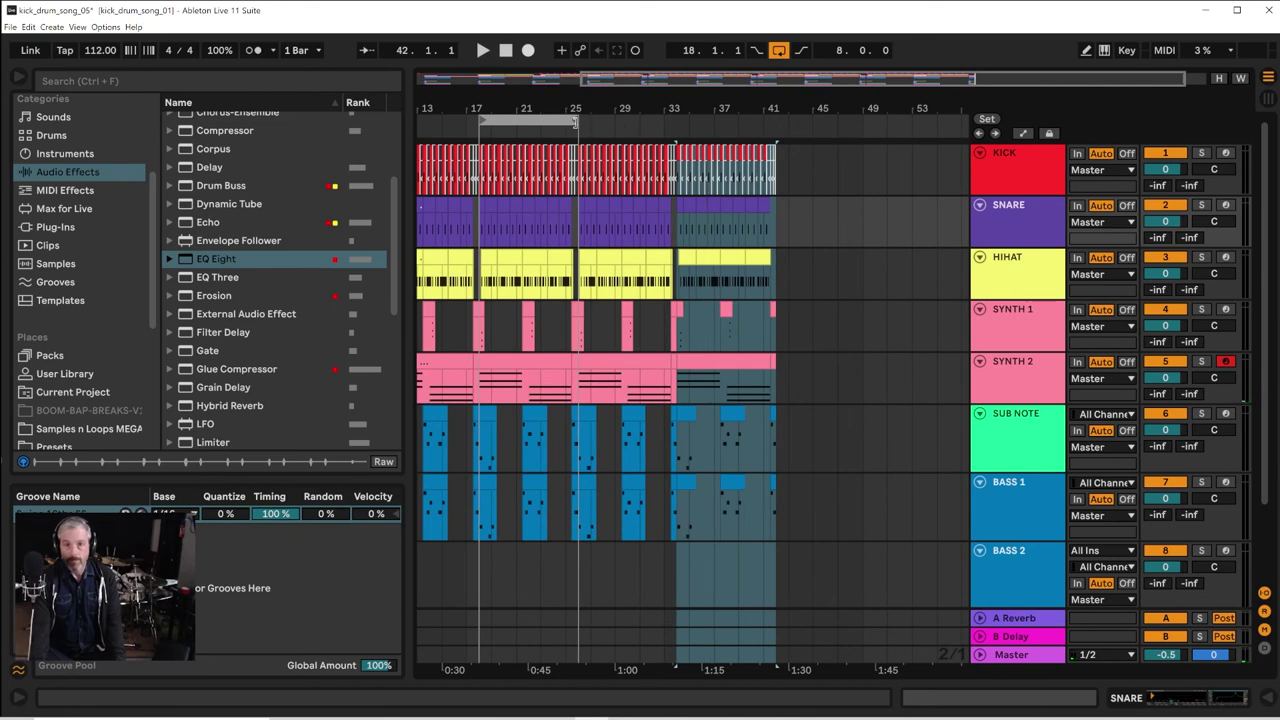
drag(575, 122, 786, 84)
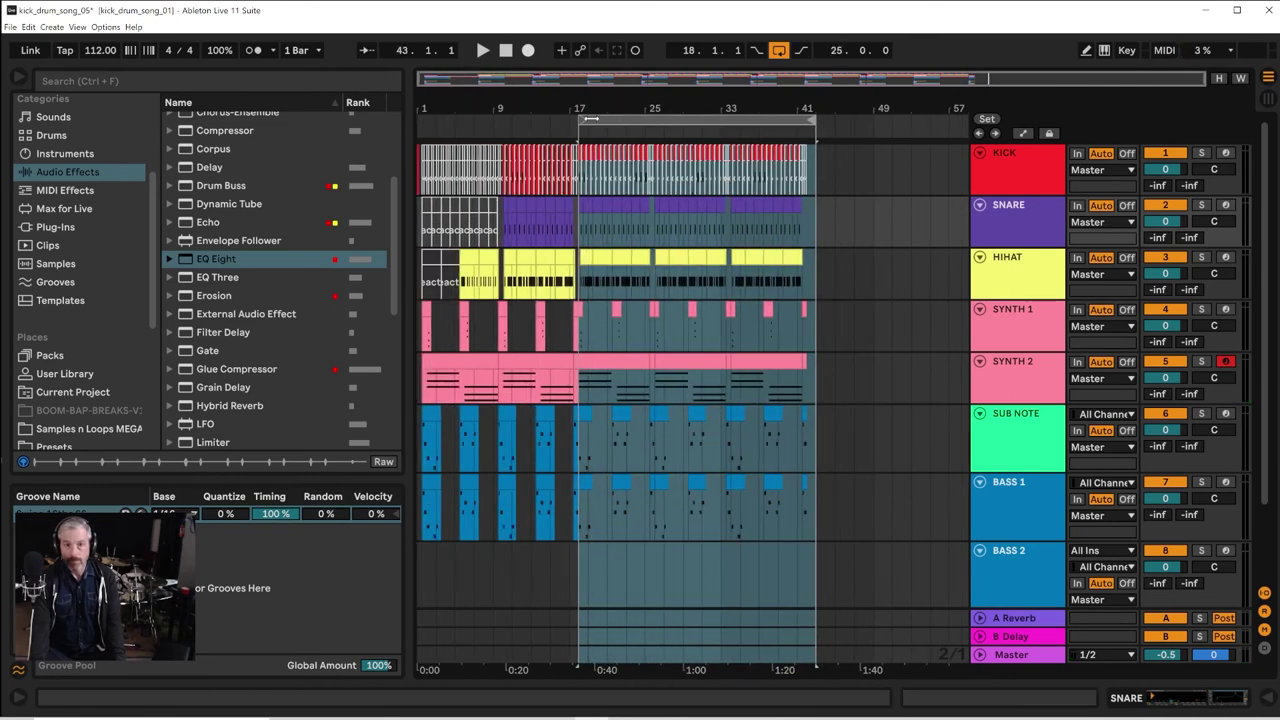
drag(587, 120, 384, 160)
key(space)
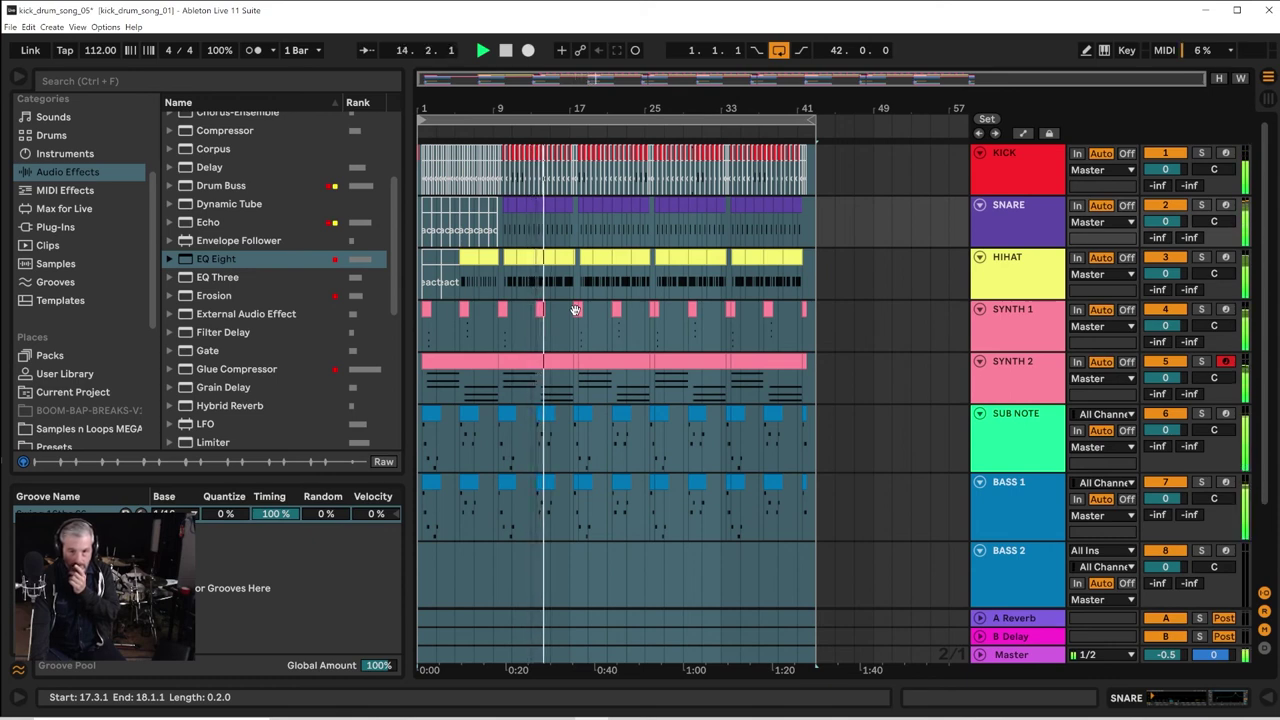
click(1013, 552)
scroll(1019, 547, down, 1)
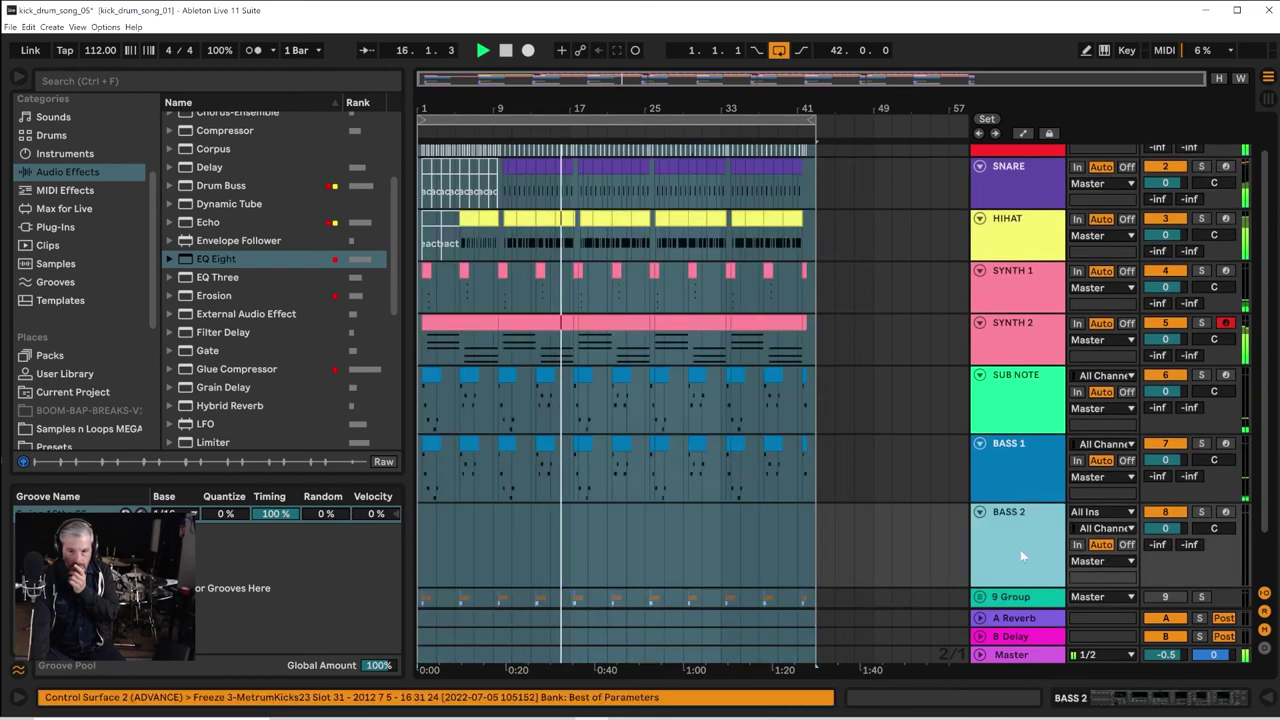
click(948, 552)
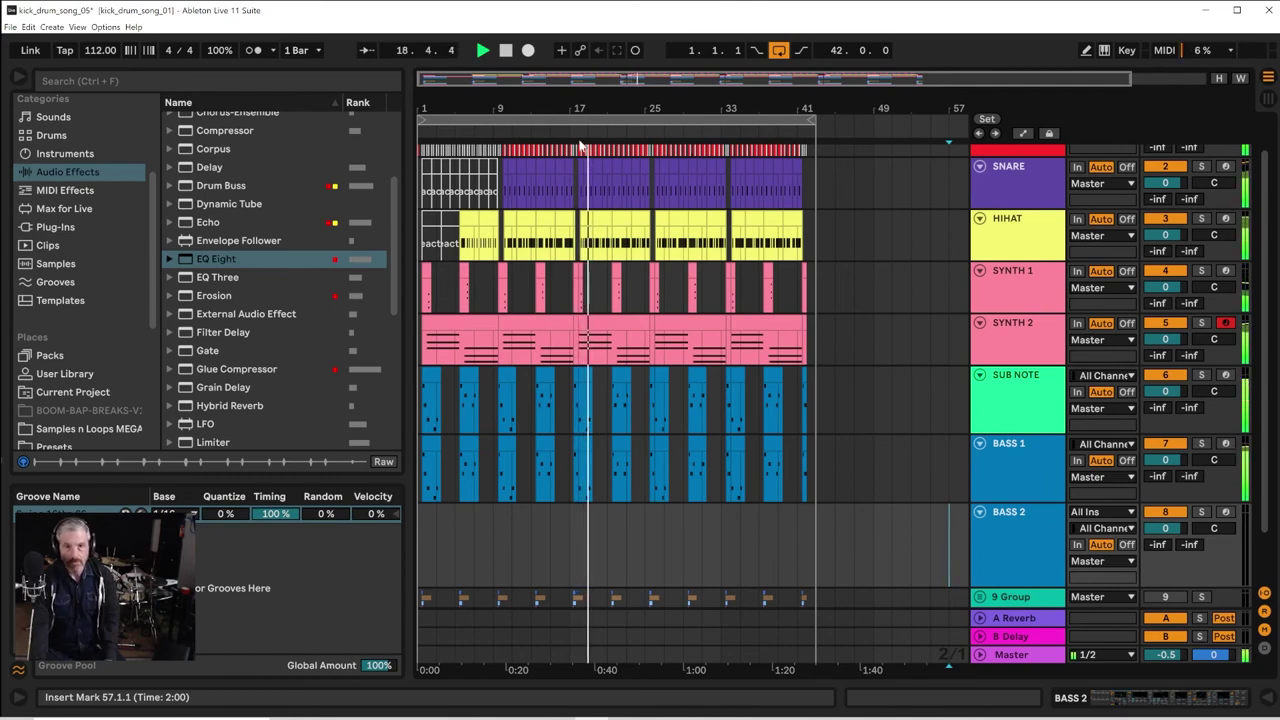
Add a locator at 17.1.1, audition the transition there, and move the locator to 18.1.1
drag(575, 107, 576, 215)
key(space)
click(539, 251)
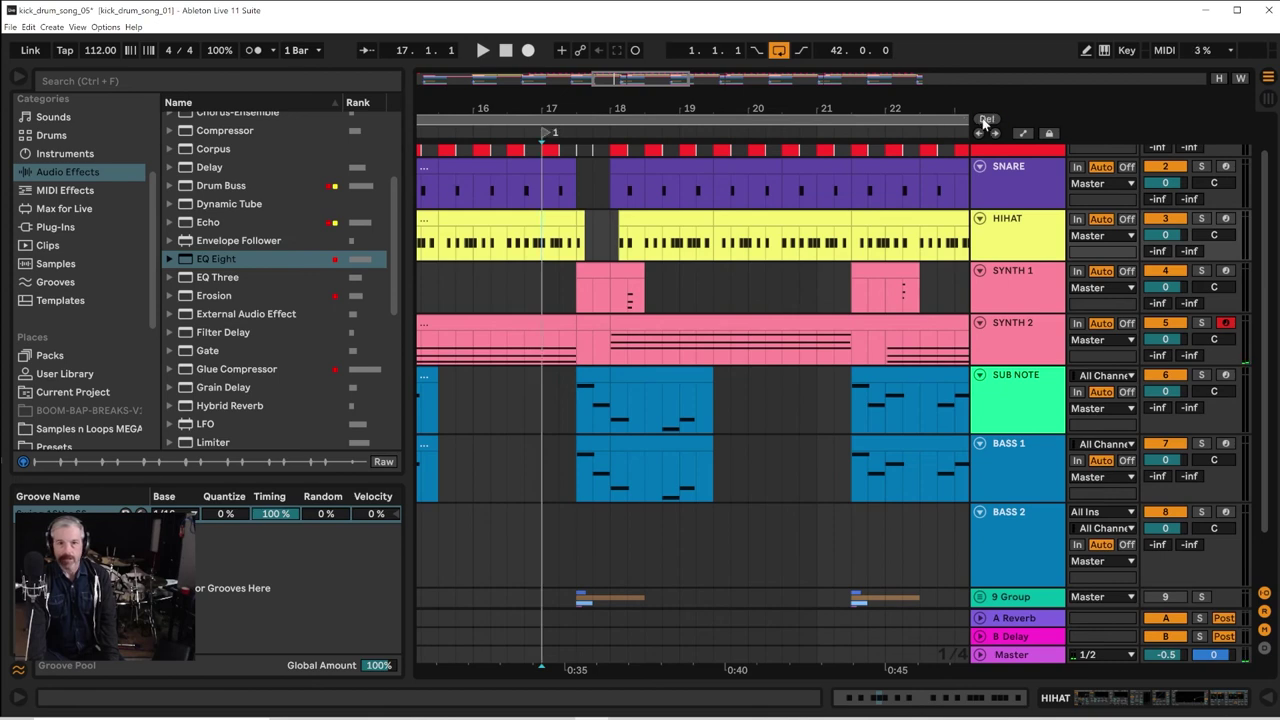
key(space)
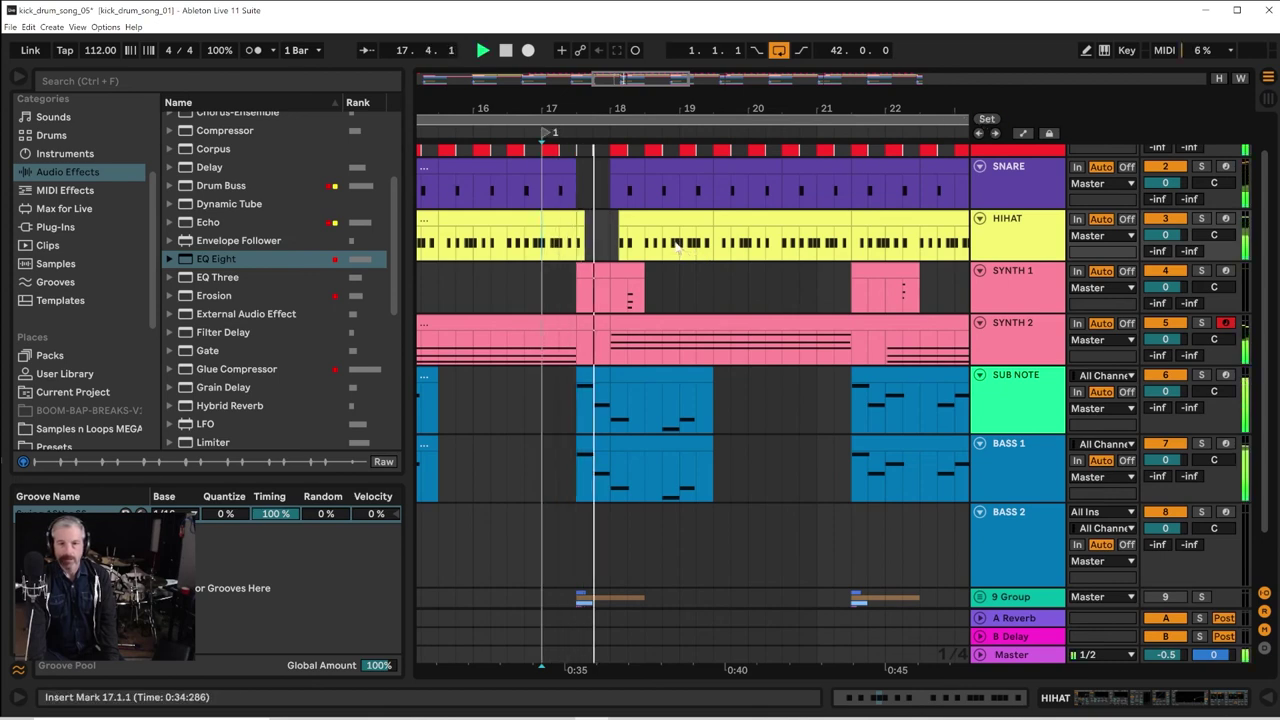
drag(543, 133, 612, 133)
key(space)
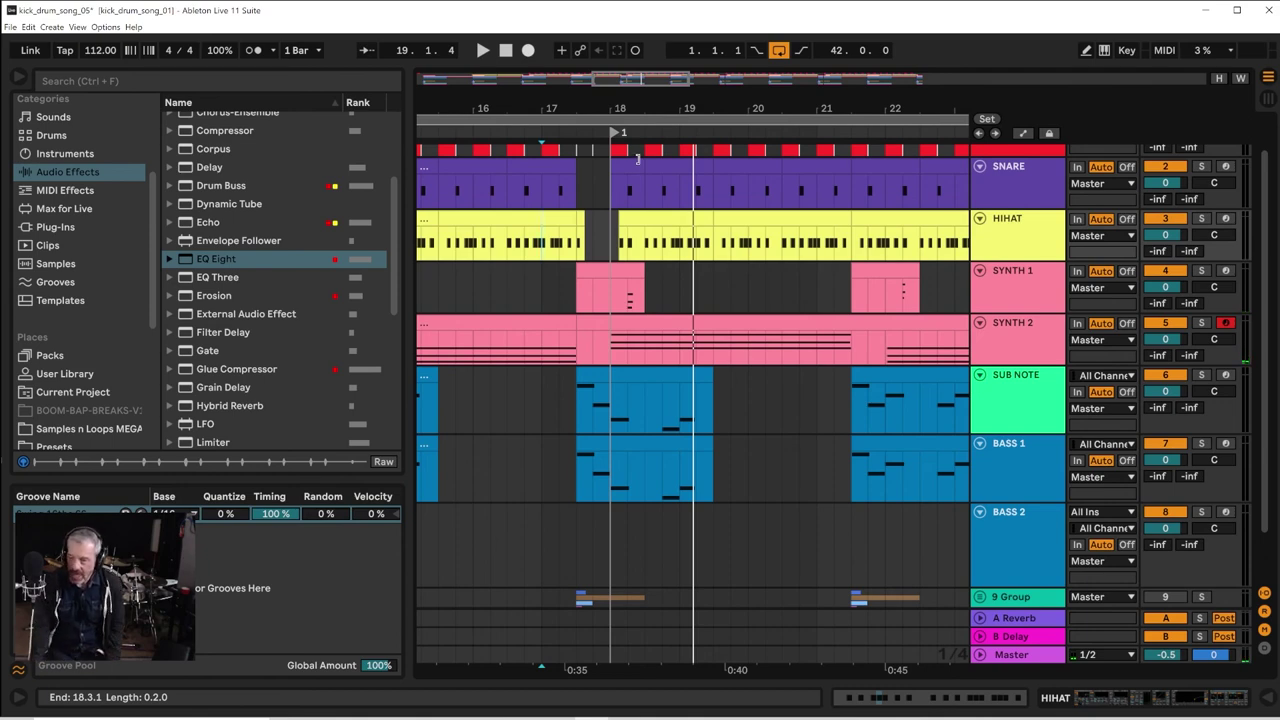
Open the HIHAT track's device chain and arm the track for recording
drag(645, 113, 645, 41)
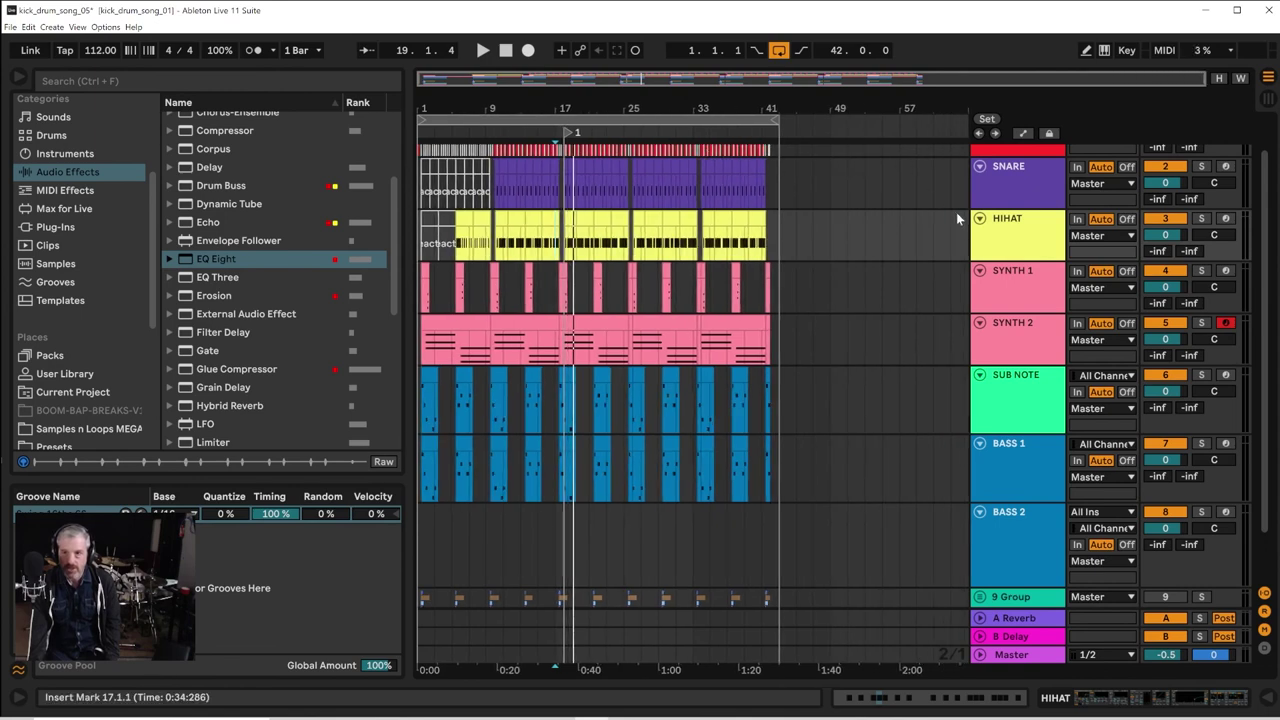
scroll(957, 218, up, 2)
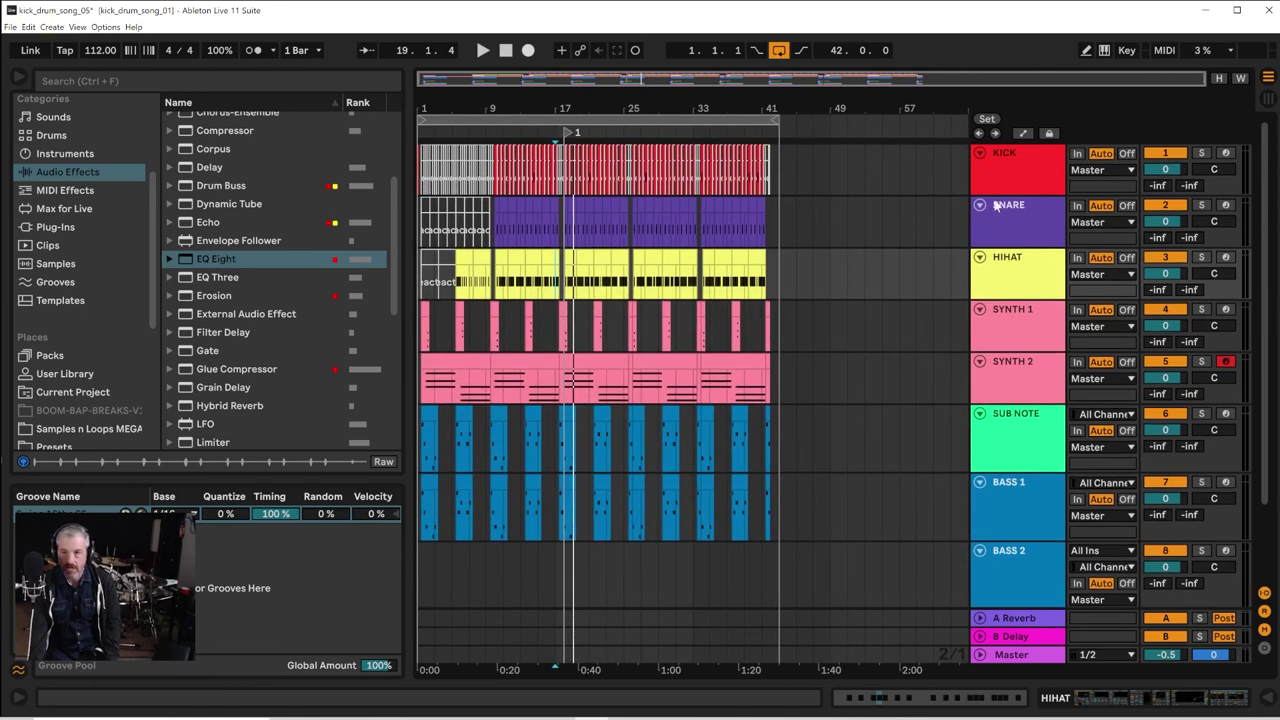
double_click(1010, 284)
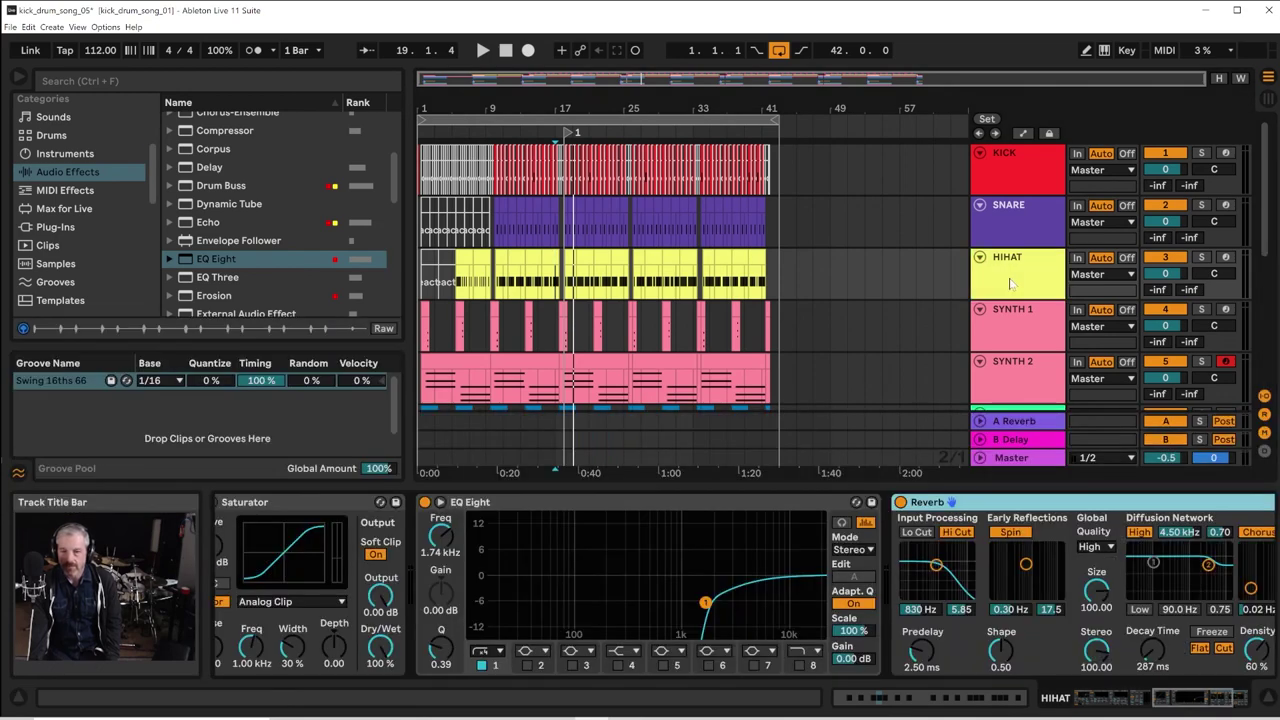
scroll(1009, 277, down, 2)
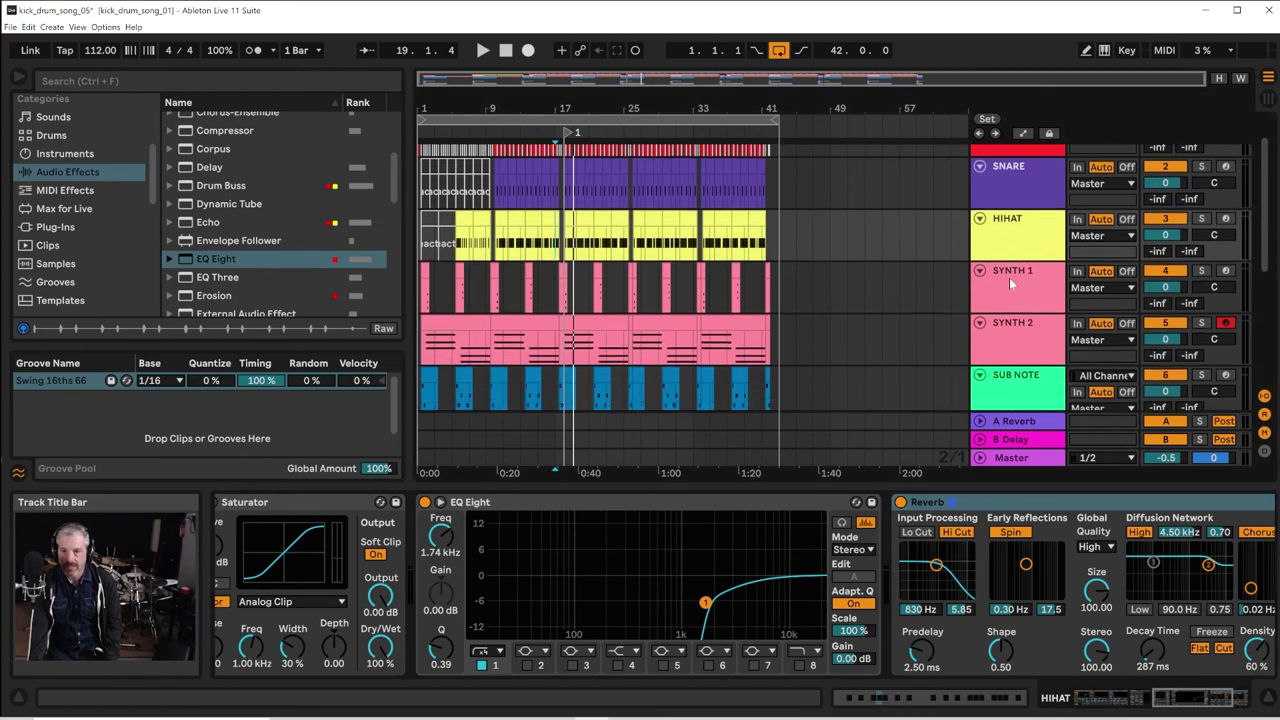
click(1226, 220)
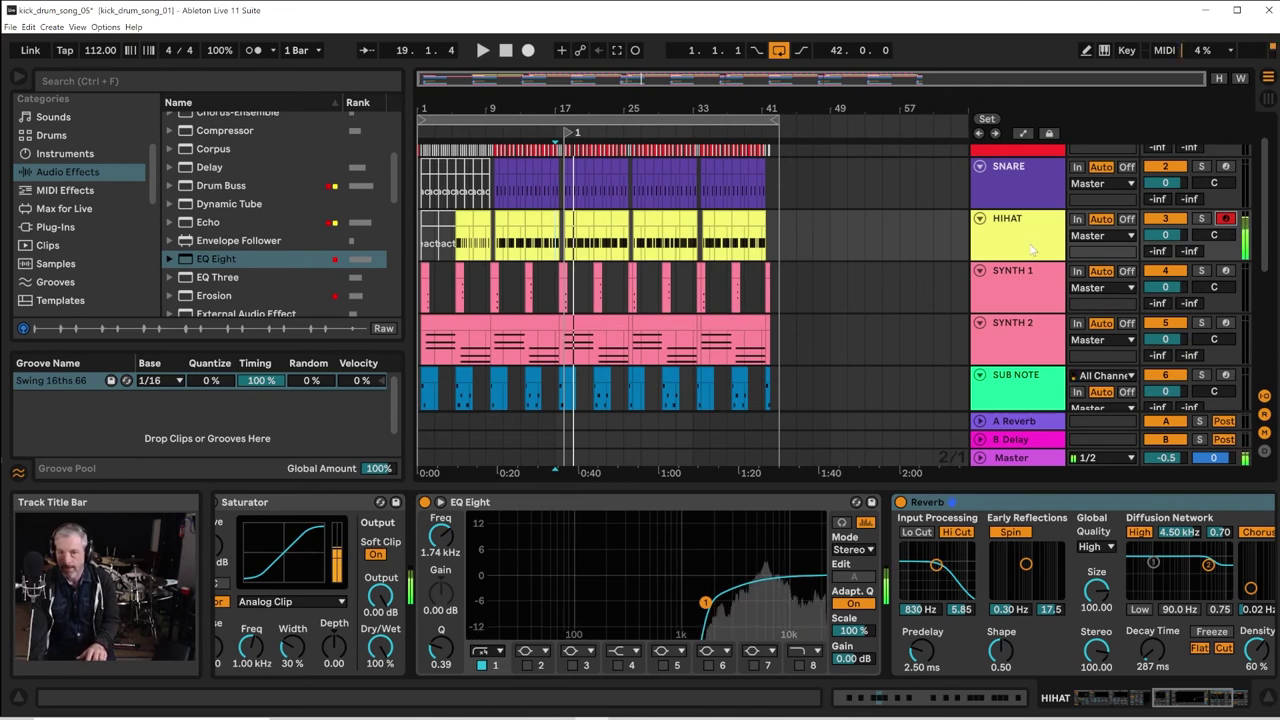
Duplicate the HIHAT track and delete all clips on the copy across the whole arrangement
scroll(1032, 245, down, 2)
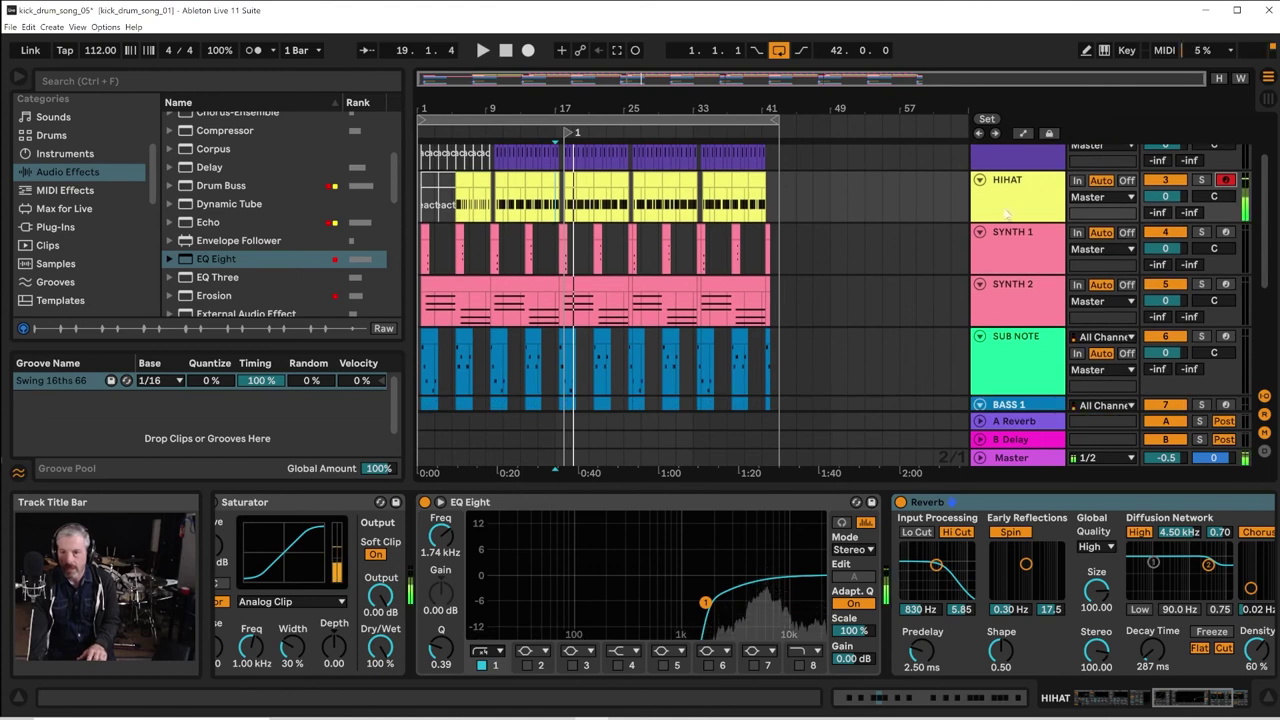
click(1006, 218)
right_click(1014, 200)
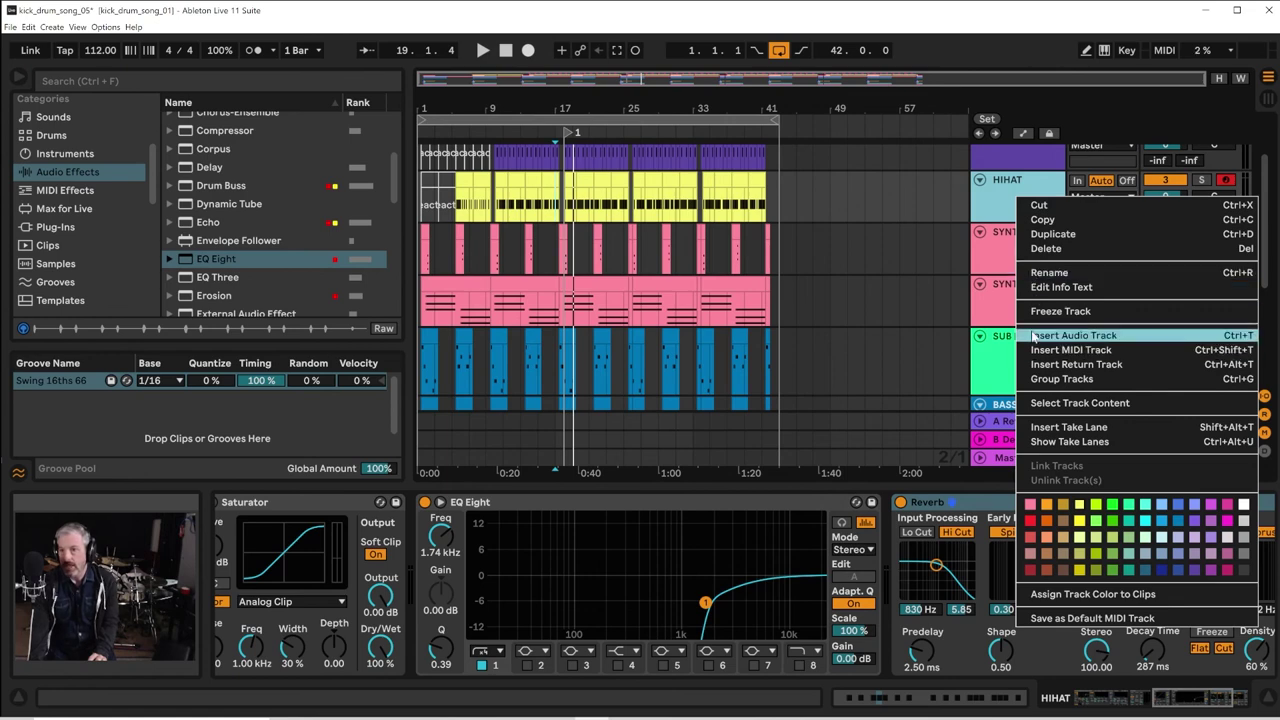
click(1055, 234)
drag(847, 250, 284, 250)
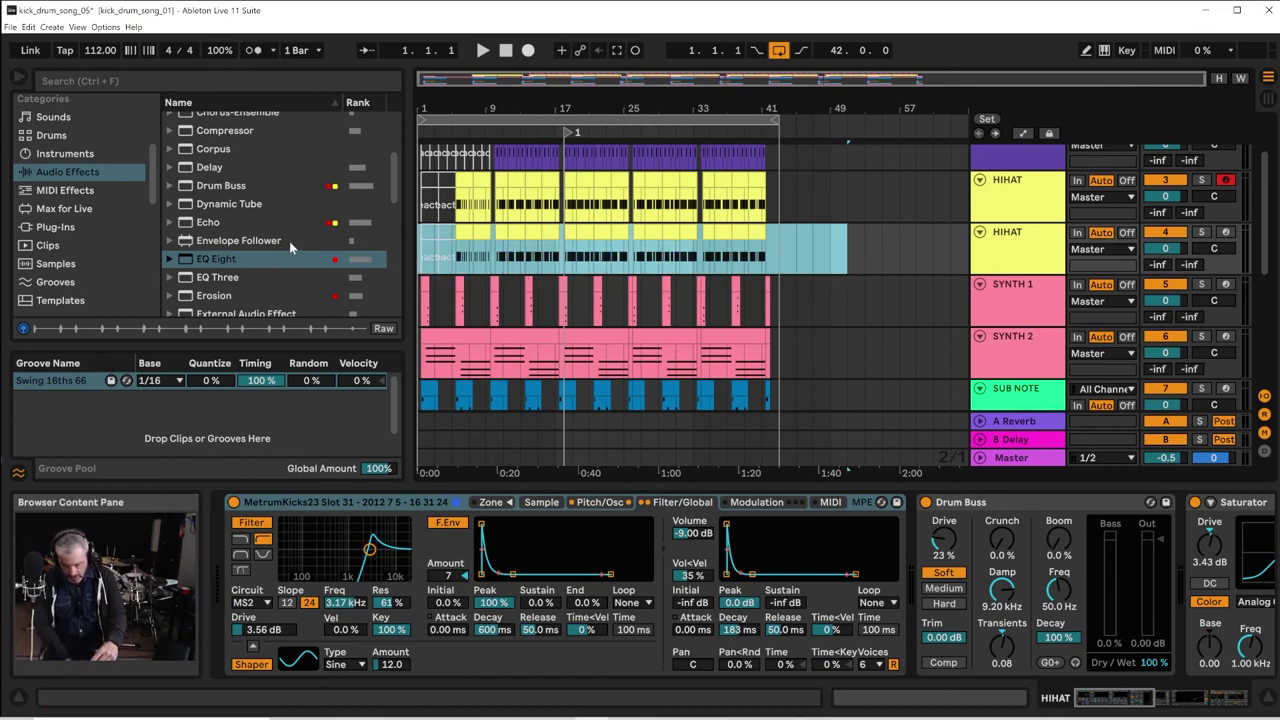
key(Delete)
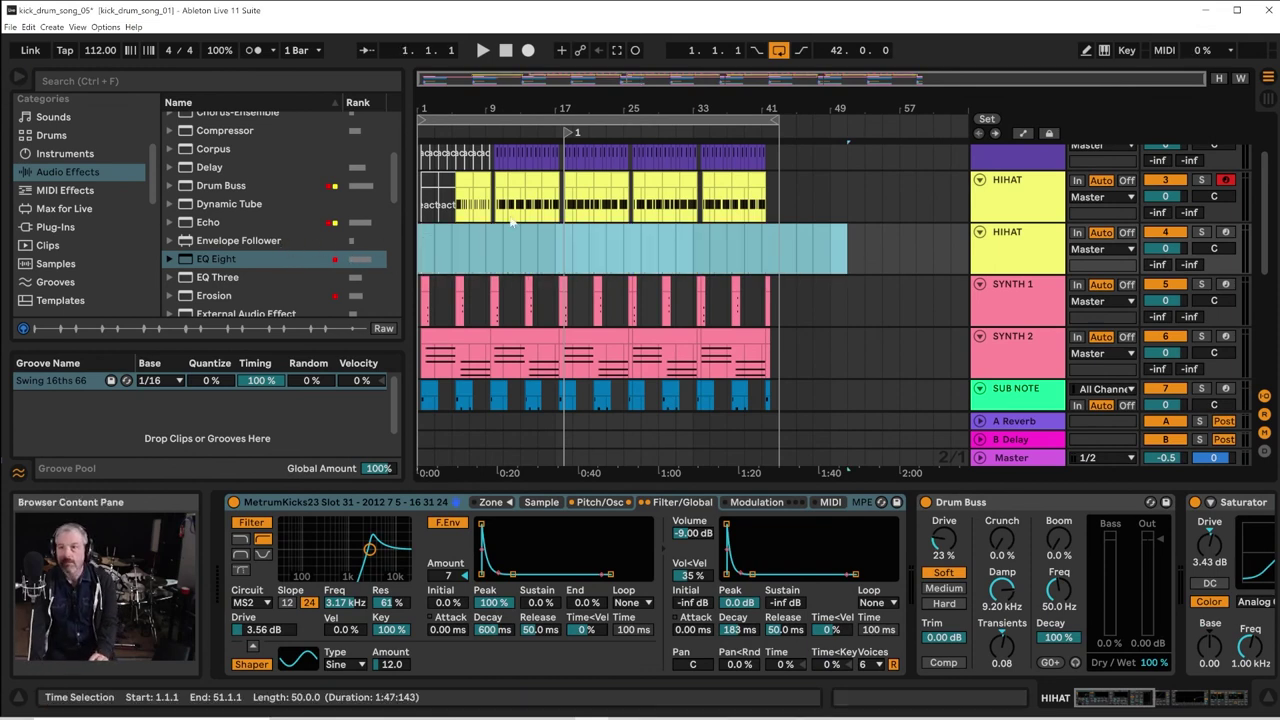
Rename the duplicated hi-hat track as HIHAT OP
right_click(1037, 241)
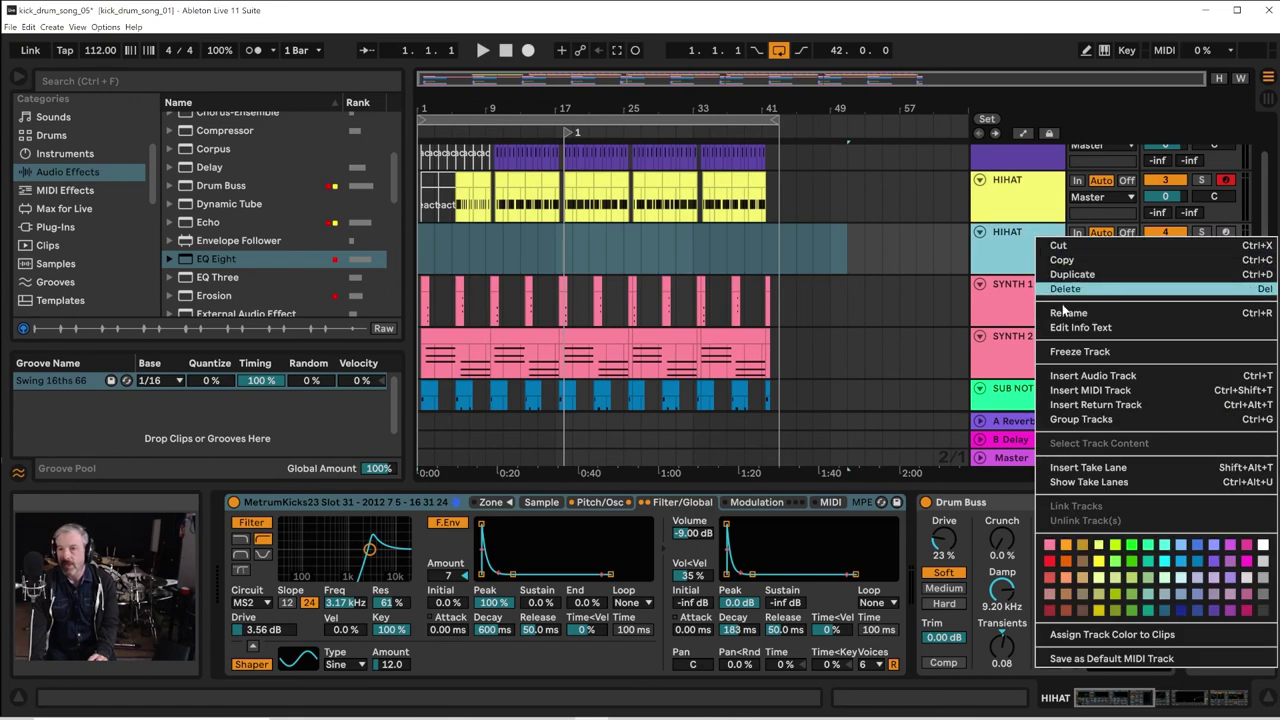
click(1063, 313)
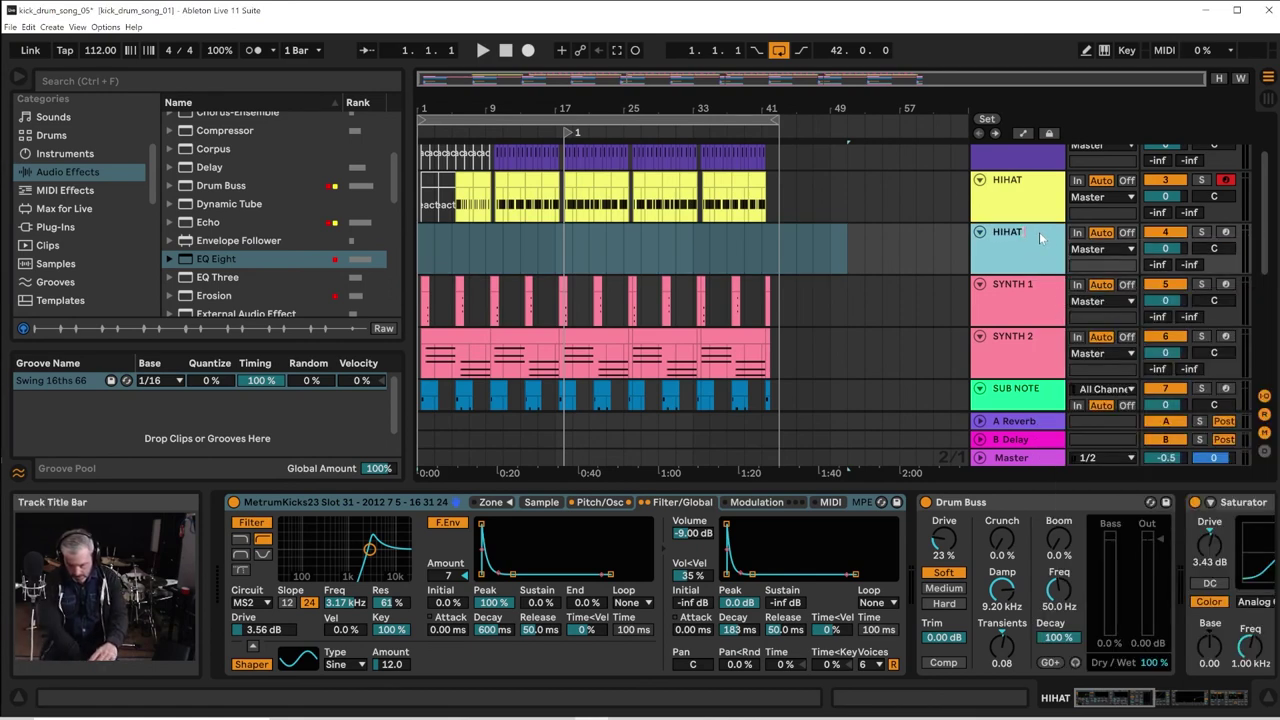
text(OP)
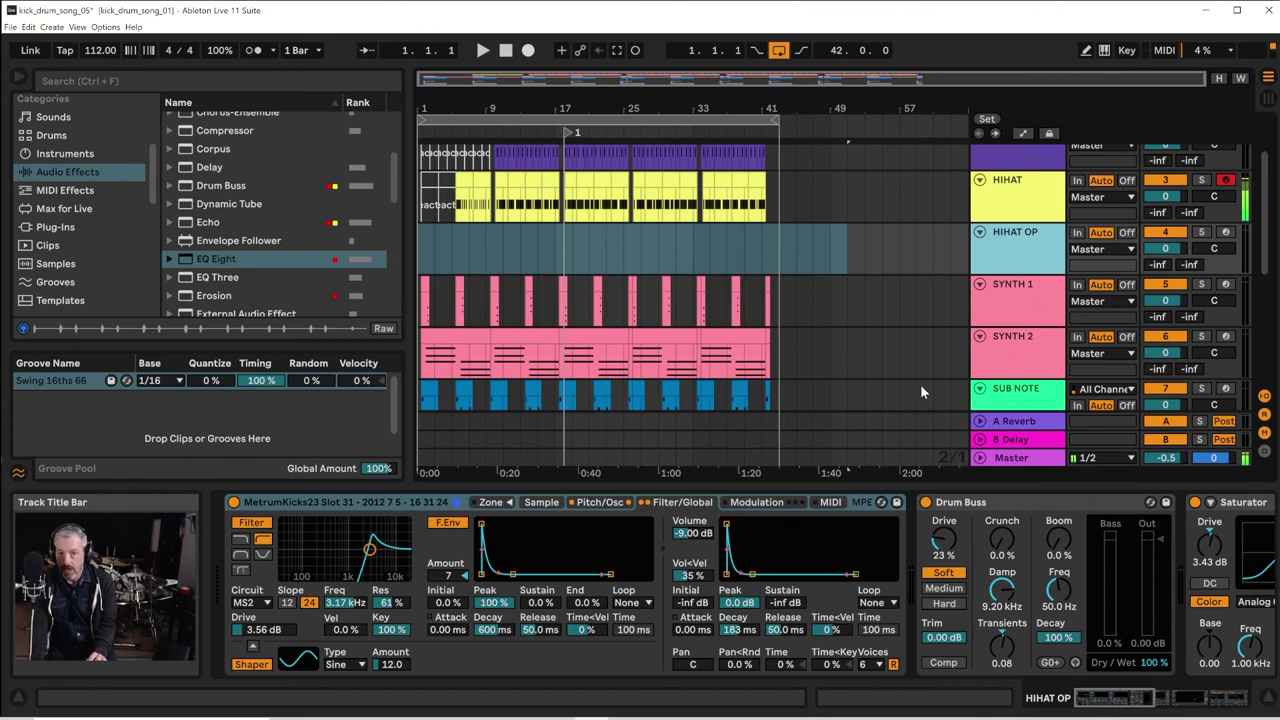
Lengthen HIHAT OP's sampler volume decay to 60 s, set filter envelope sustain to 98% and decay to 1.04 s, and lower filter frequency to 2.32 kHz
drag(753, 576, 766, 575)
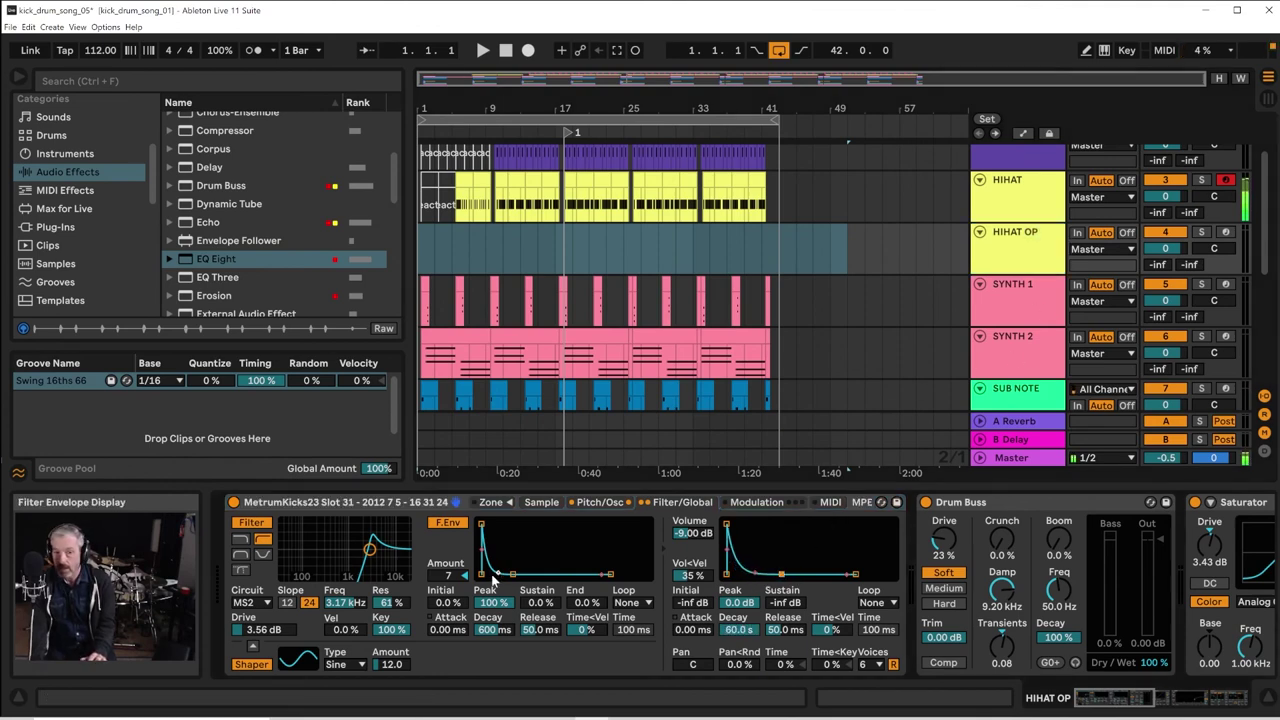
drag(513, 576, 515, 524)
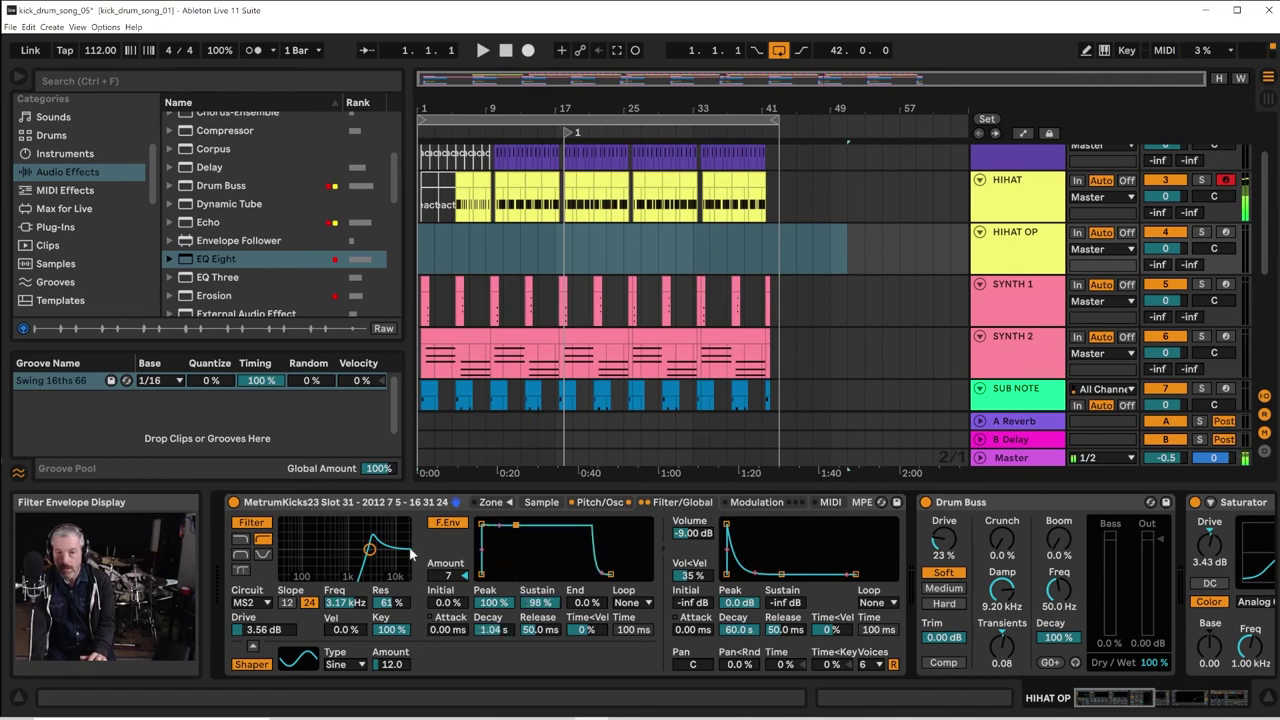
drag(370, 549, 366, 548)
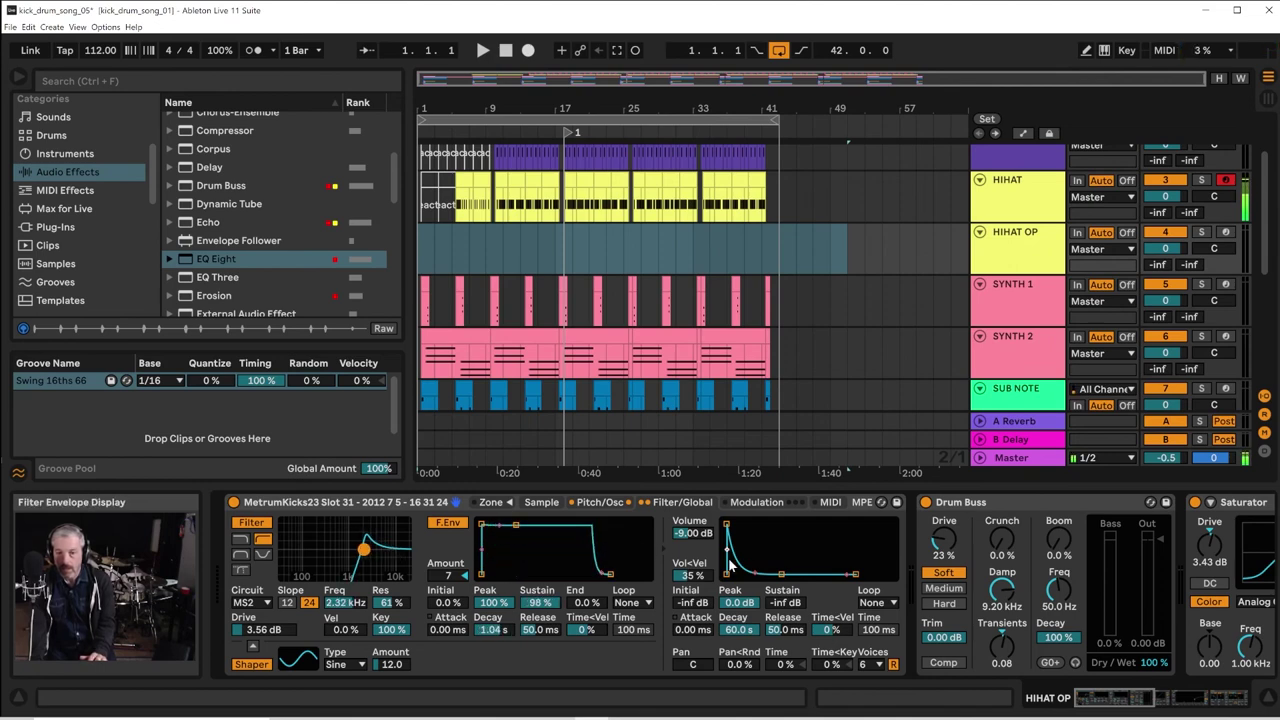
mouse_move(781, 575)
mouse_down()
mouse_move(775, 532)
mouse_move(777, 574)
mouse_up()
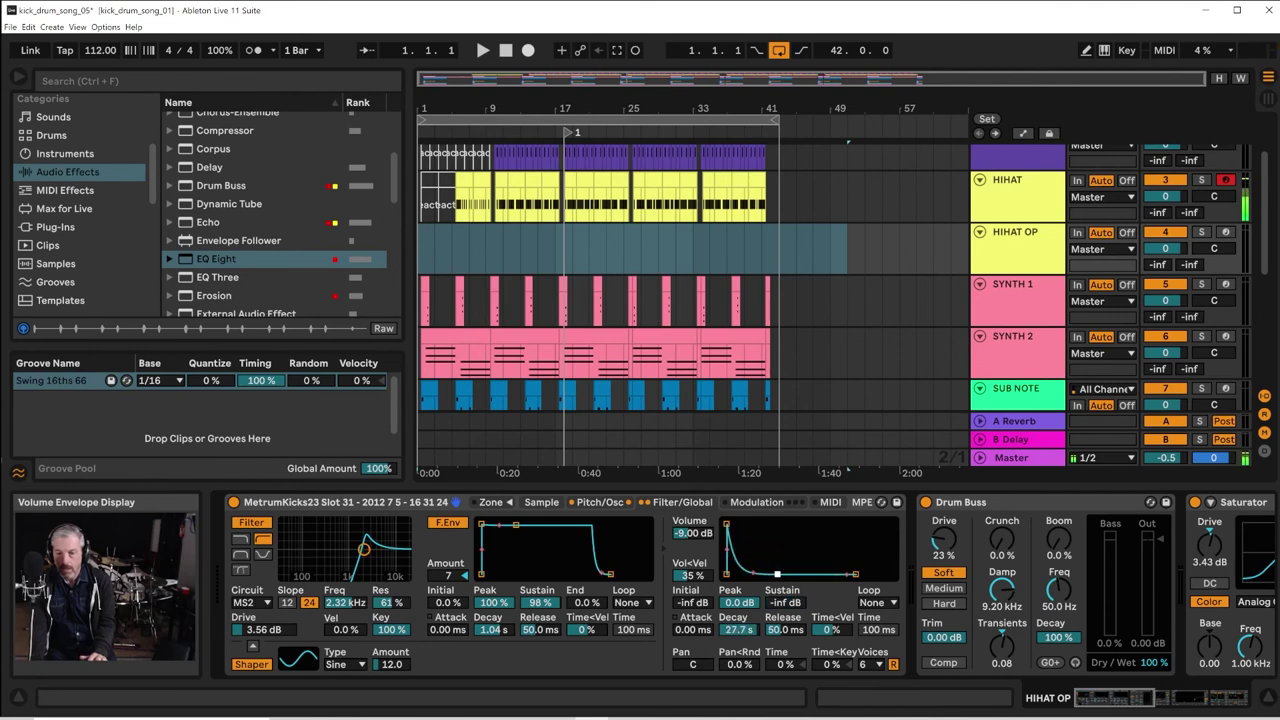
click(600, 502)
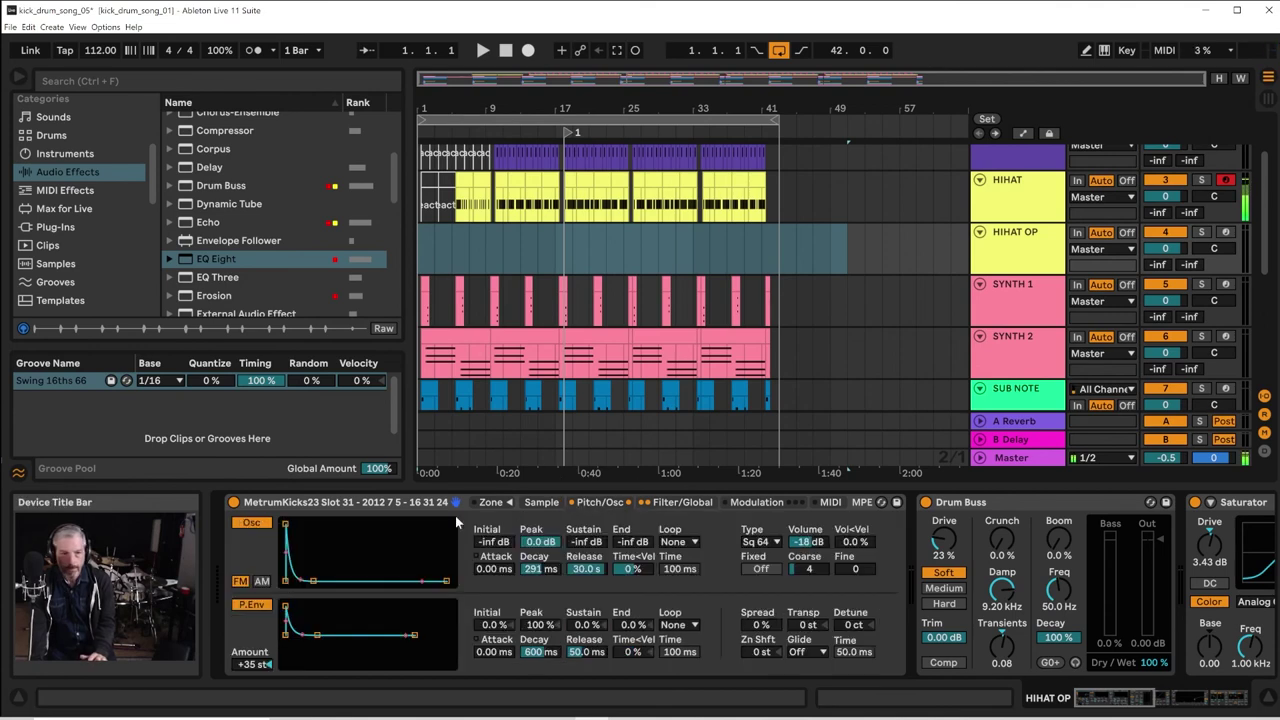
click(539, 503)
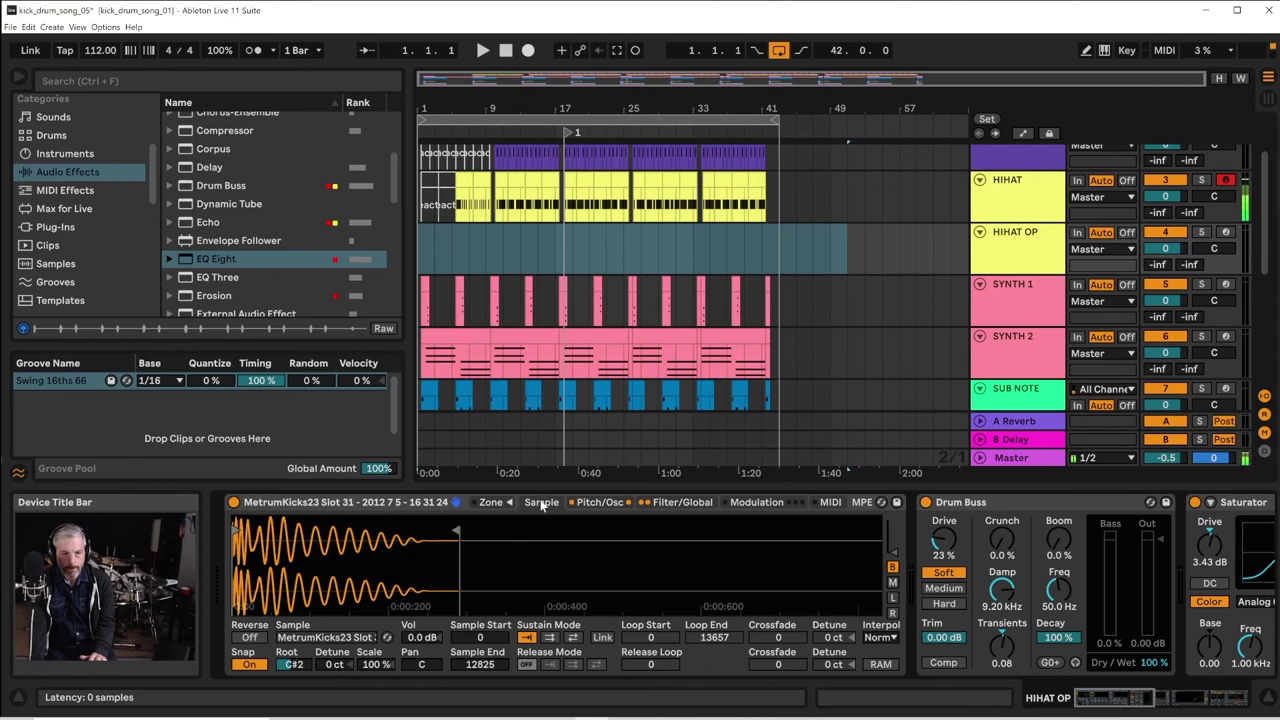
click(600, 504)
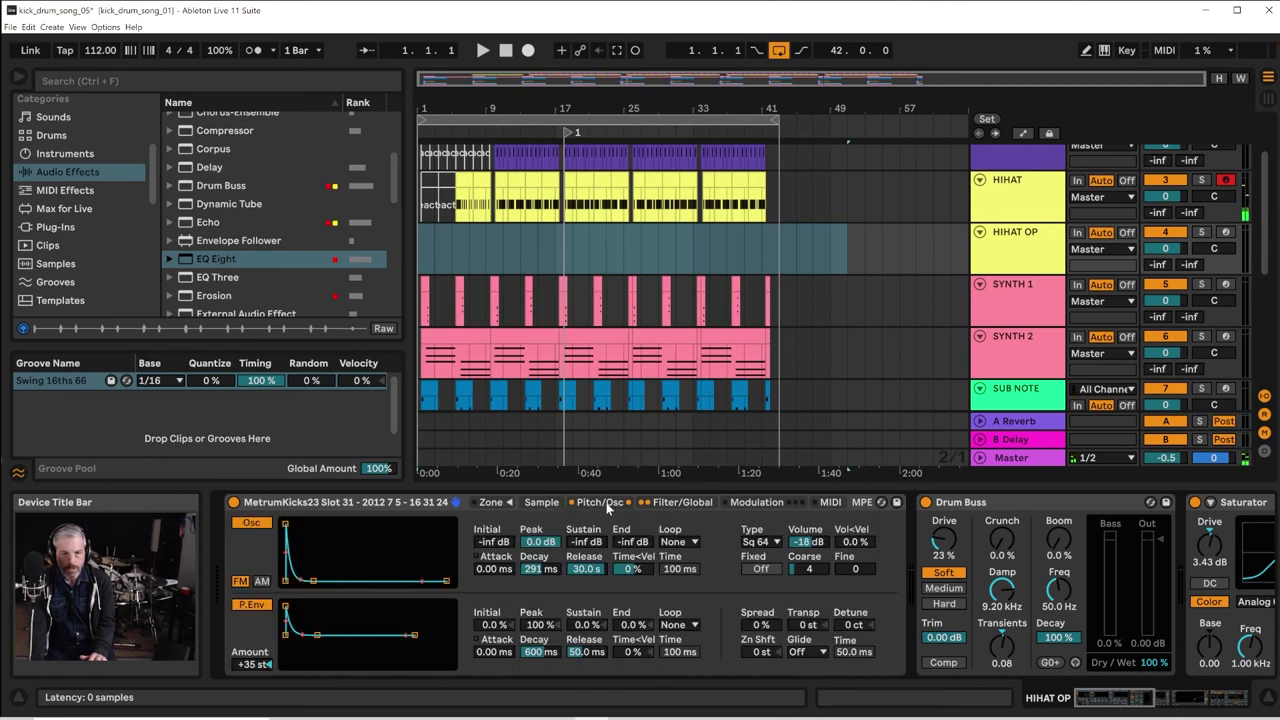
click(664, 503)
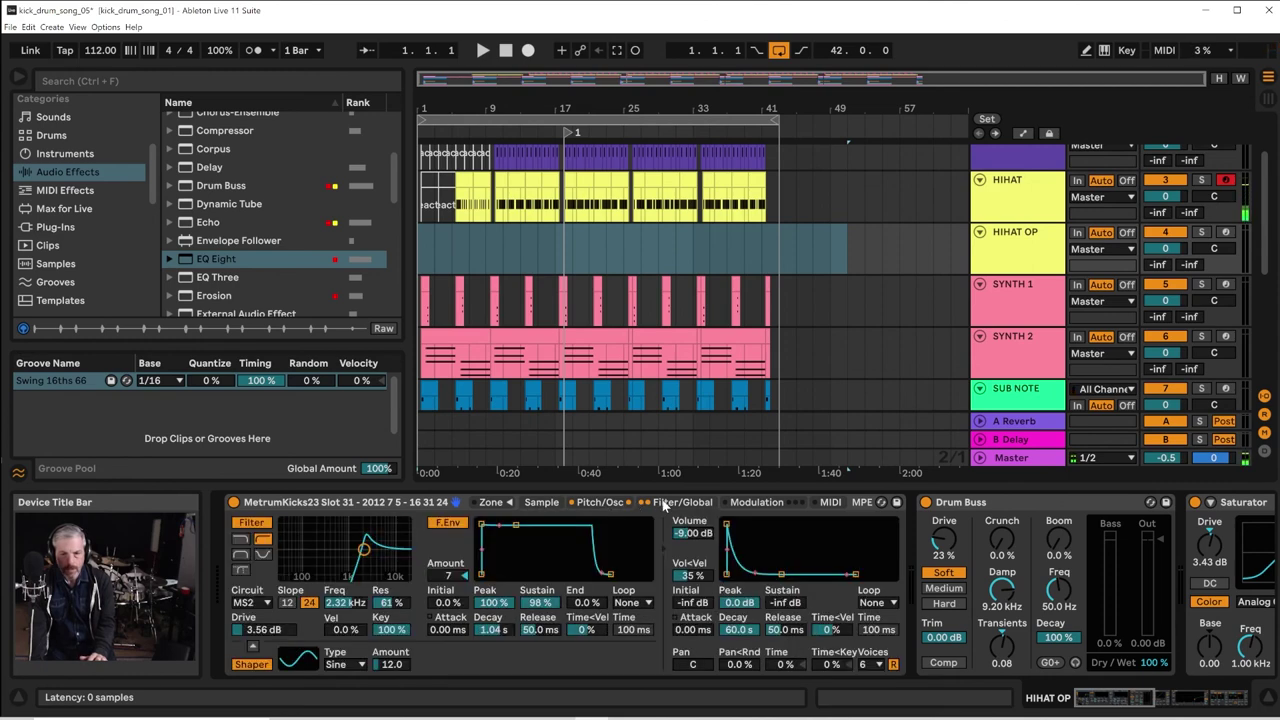
Set HIHAT OP's reverb decay time to 2.89 s and arm the track for recording
drag(1114, 700, 1222, 692)
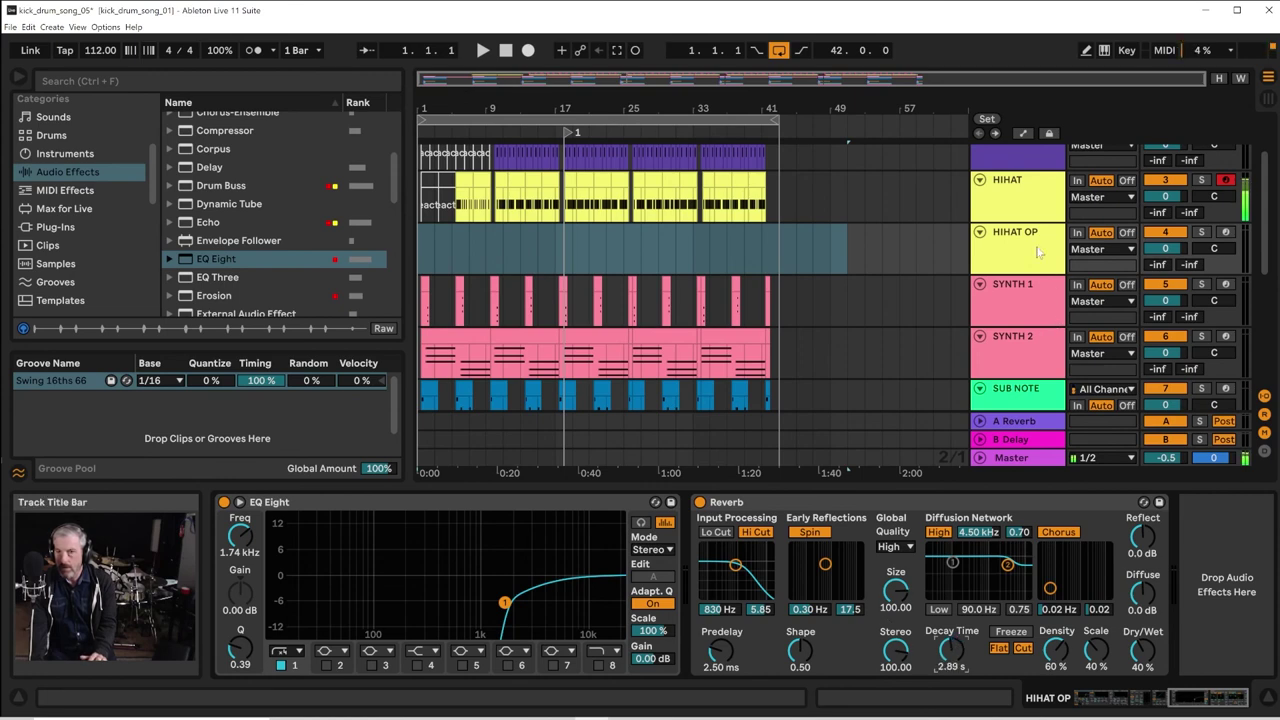
click(1227, 234)
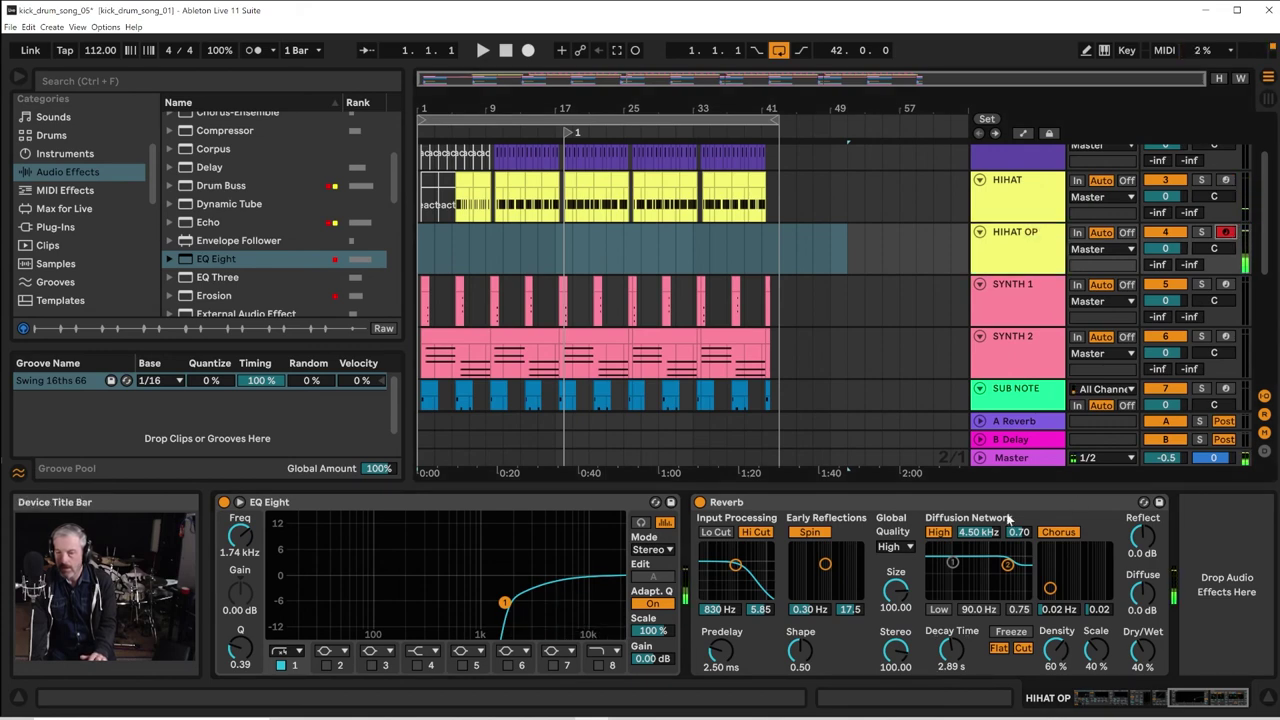
Set HIHAT OP's sampler volume envelope to -21 dB sustain and 8.71 s decay, filter envelope to 100% and 7.18 s, and filter to 4.57 kHz
click(1090, 704)
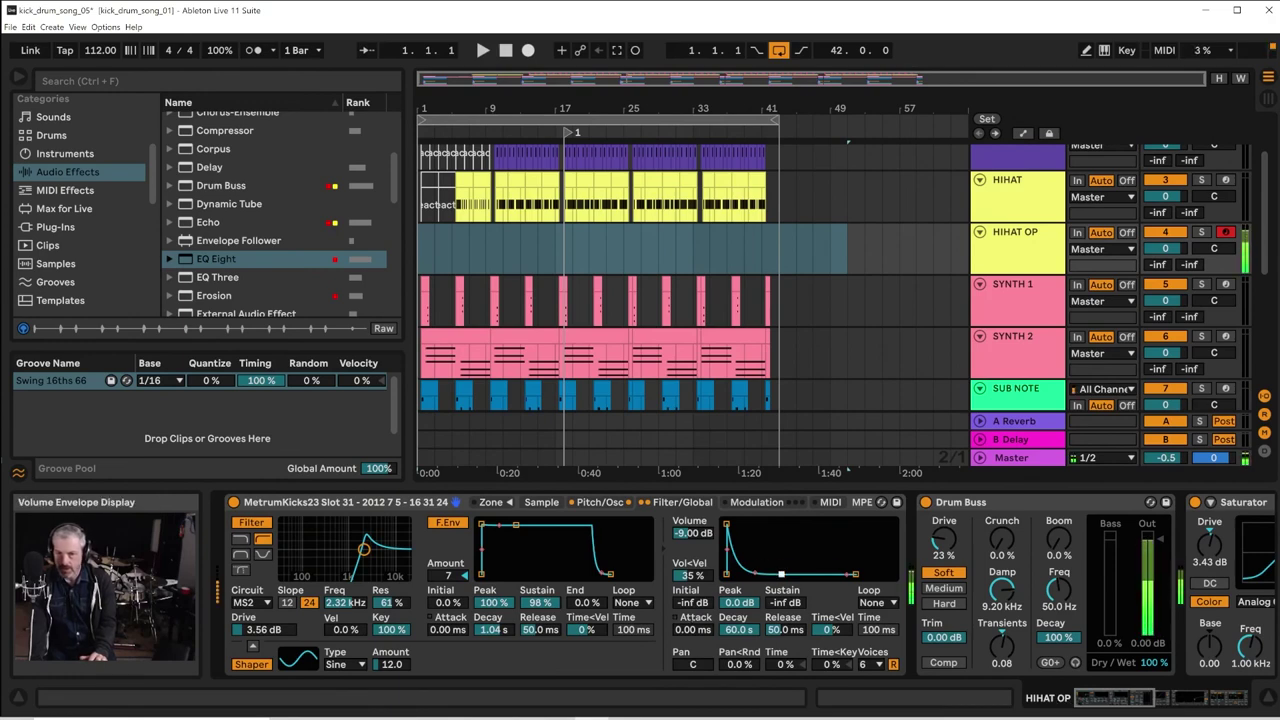
drag(781, 574, 771, 550)
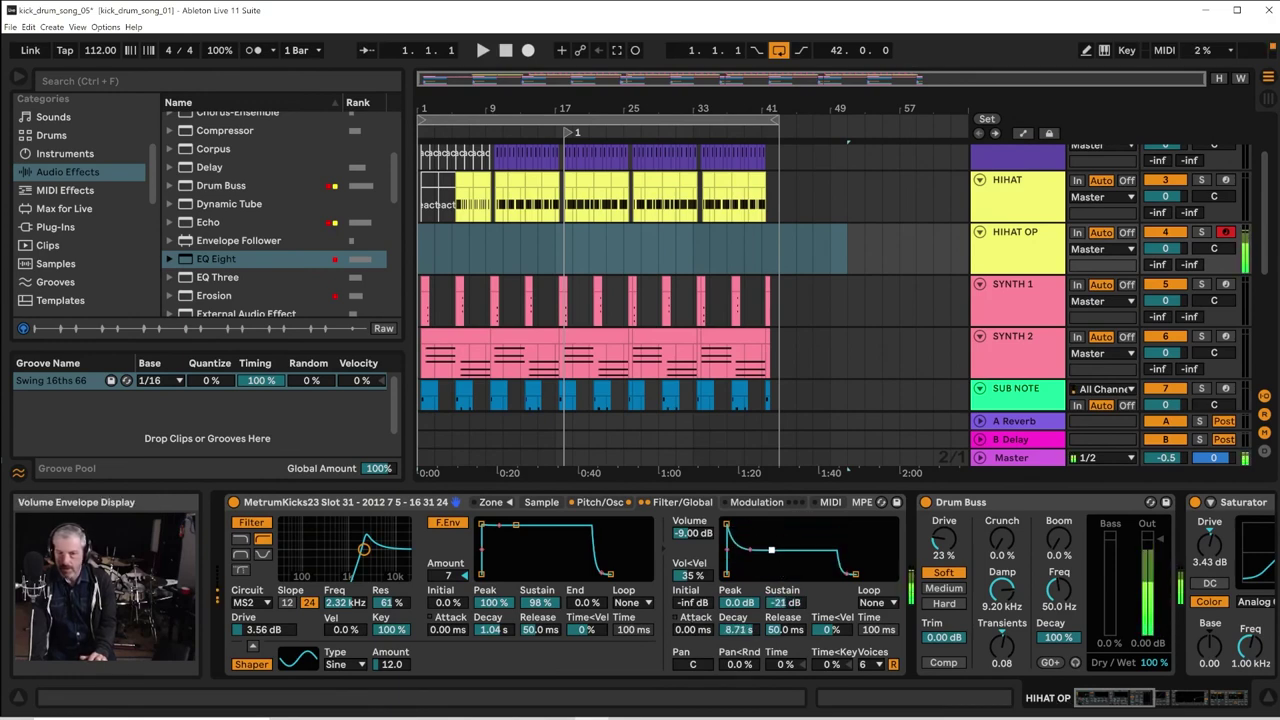
drag(516, 524, 526, 523)
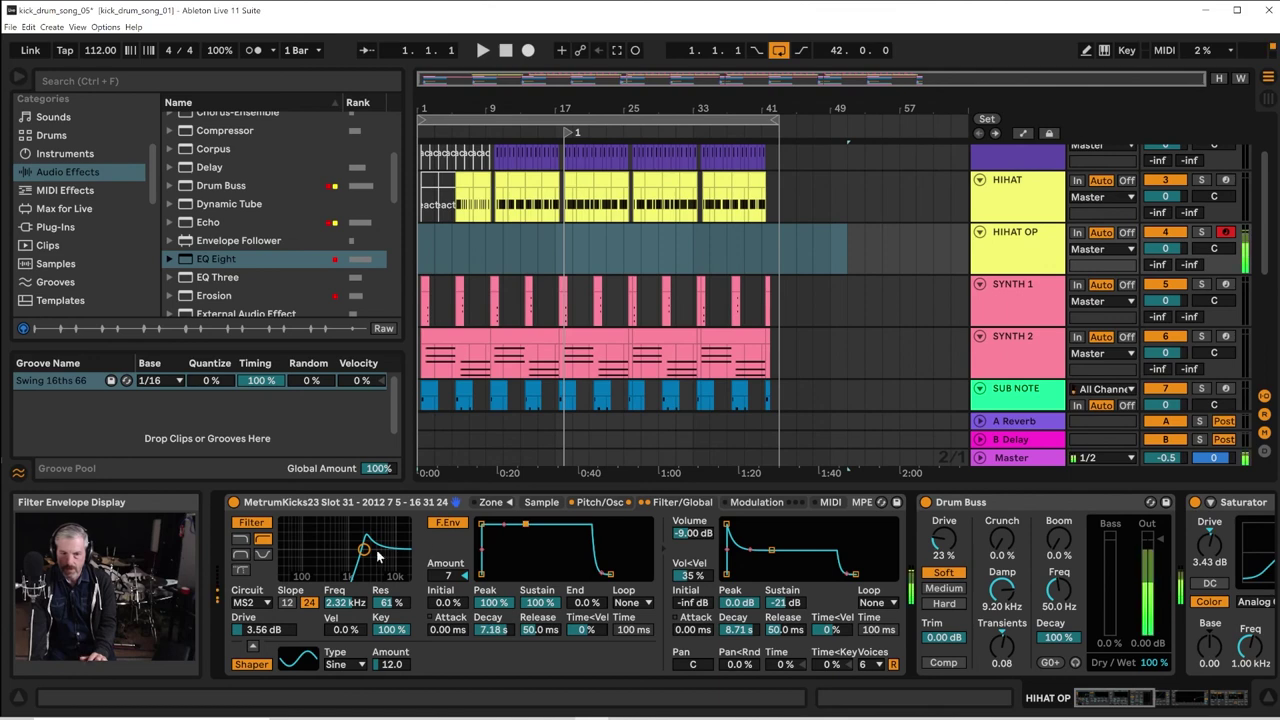
mouse_move(364, 549)
mouse_down()
mouse_move(355, 544)
mouse_move(376, 552)
mouse_up()
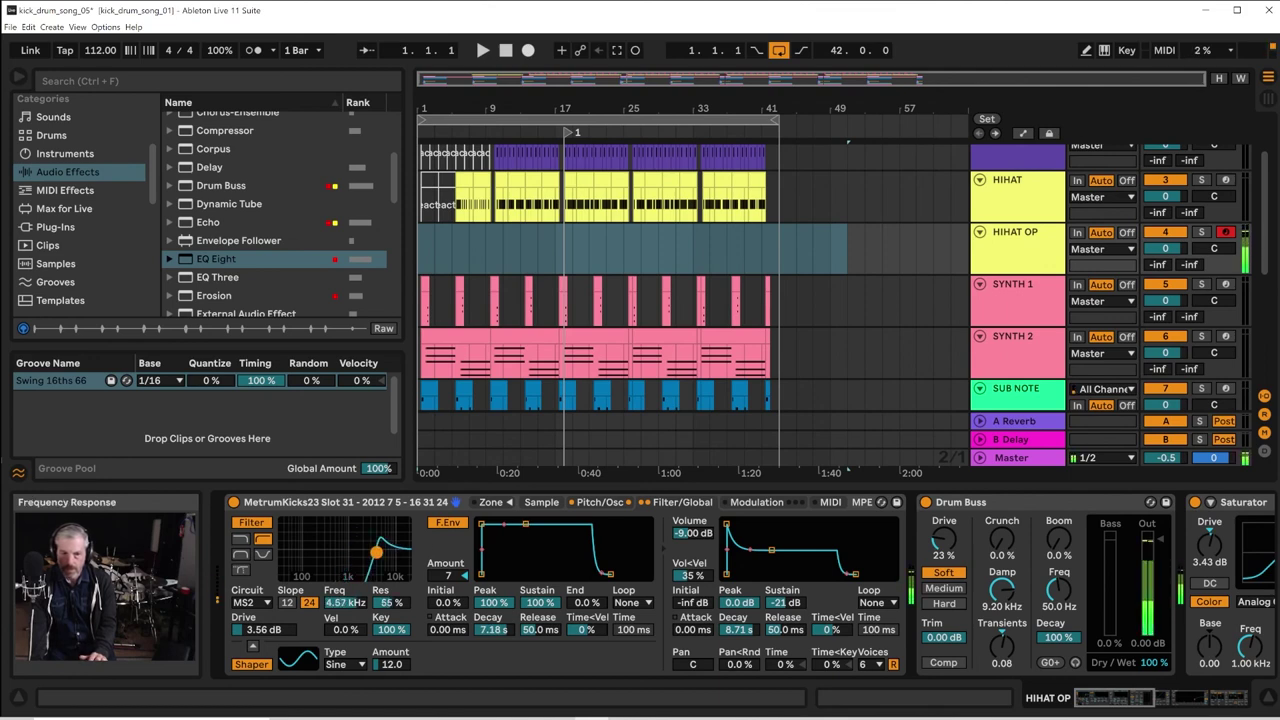
Set HIHAT OP's reverb decay time to 6.83 s and its dry/wet to 48%
drag(1124, 697, 1217, 700)
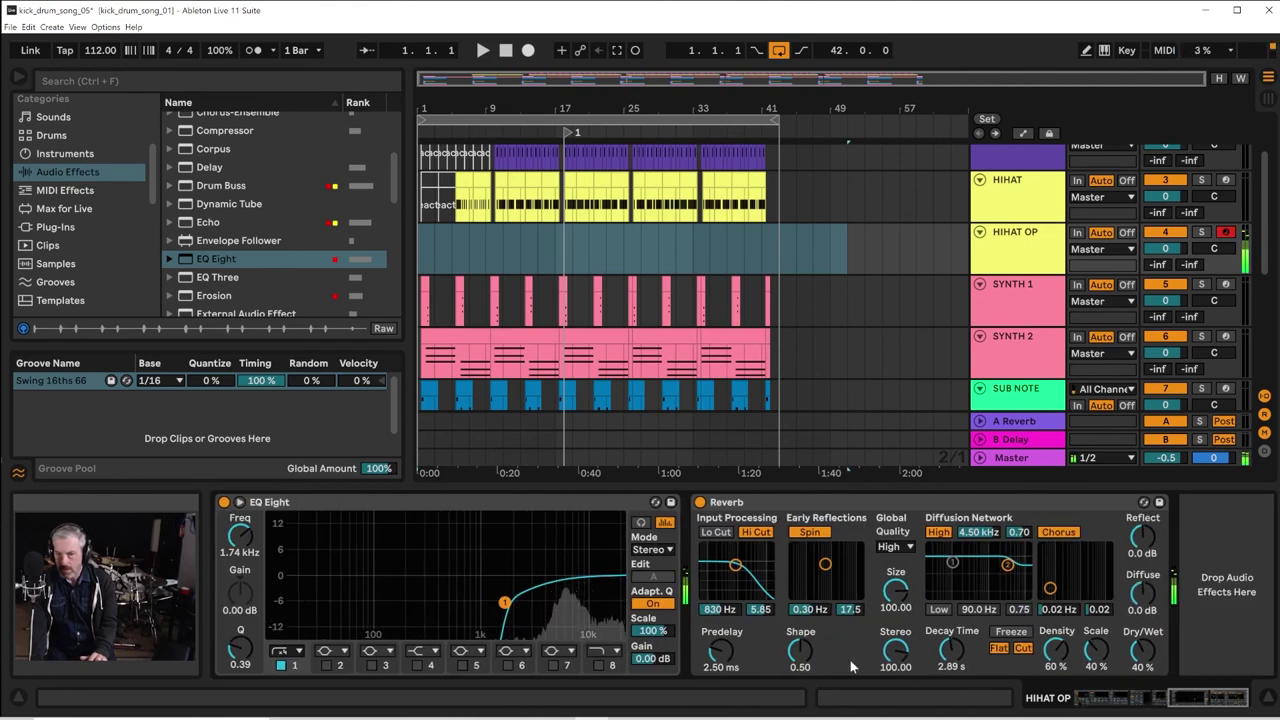
drag(949, 652, 949, 628)
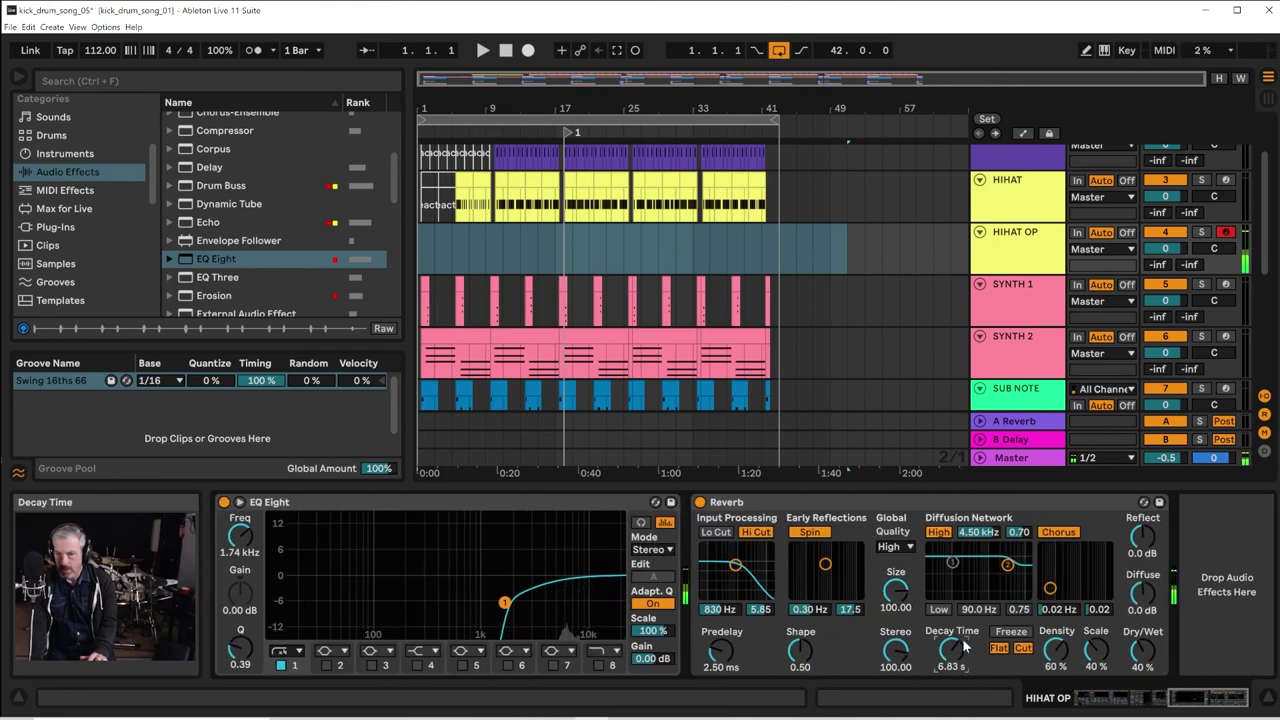
drag(1136, 672, 1131, 666)
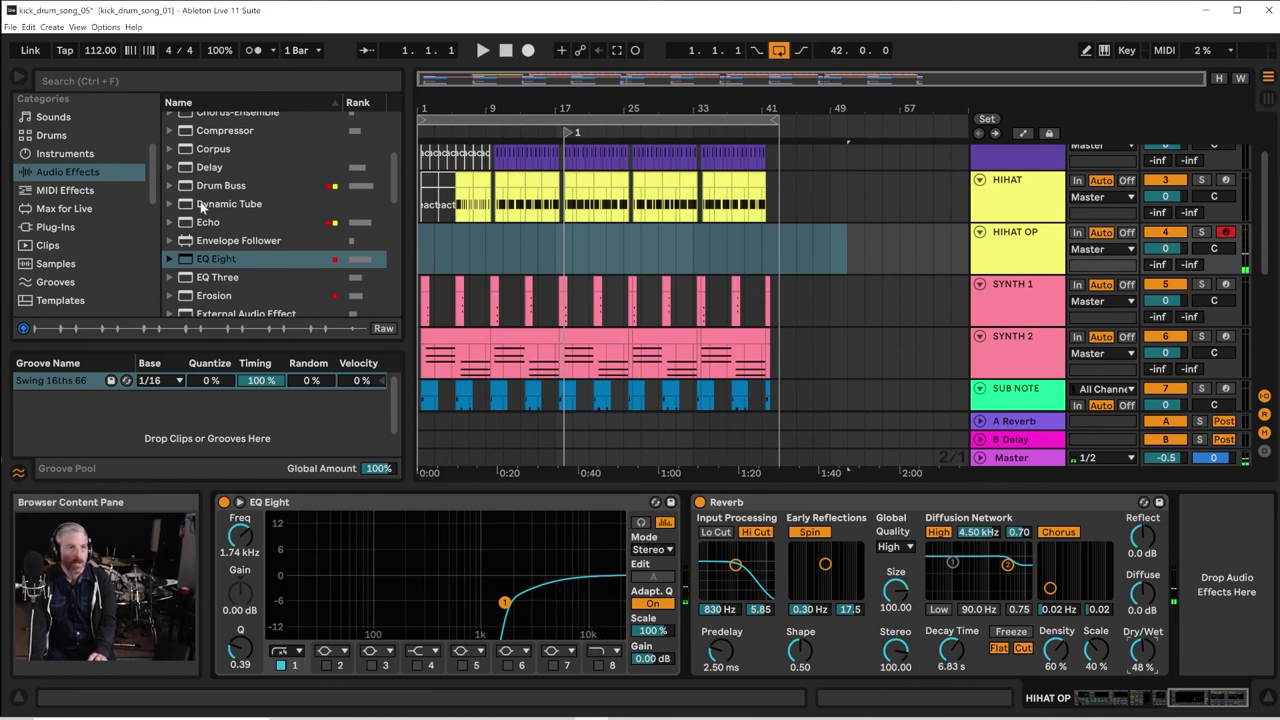
Add a Glue Compressor after the reverb with soft clipping on, 5.71 dB makeup and a -10.8 dB threshold
scroll(213, 270, down, 3)
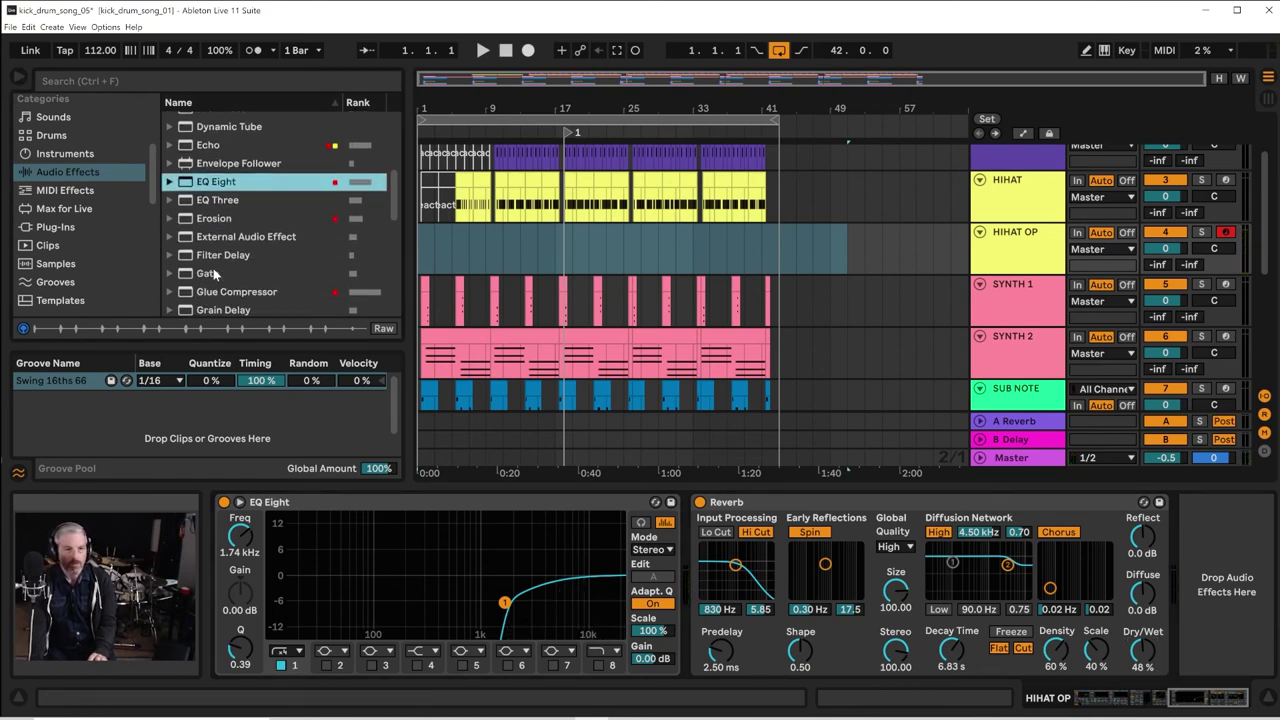
click(215, 253)
drag(1218, 553, 1219, 552)
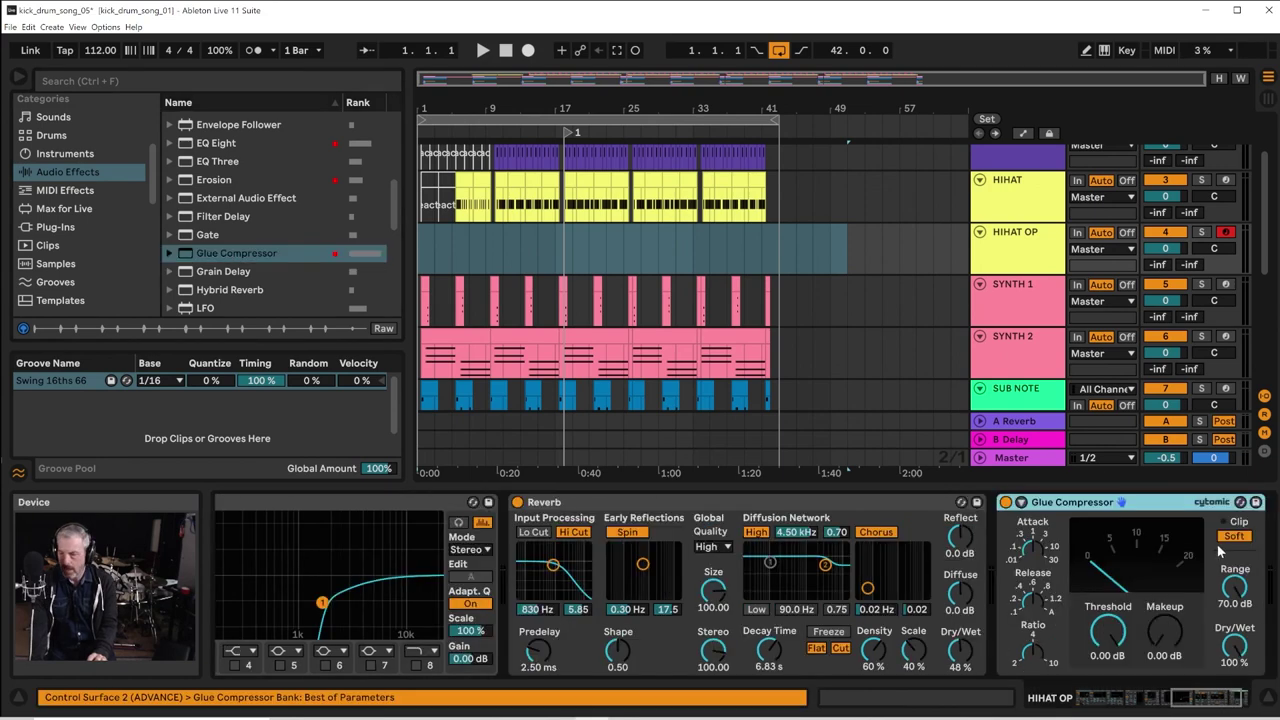
drag(1164, 631, 1164, 594)
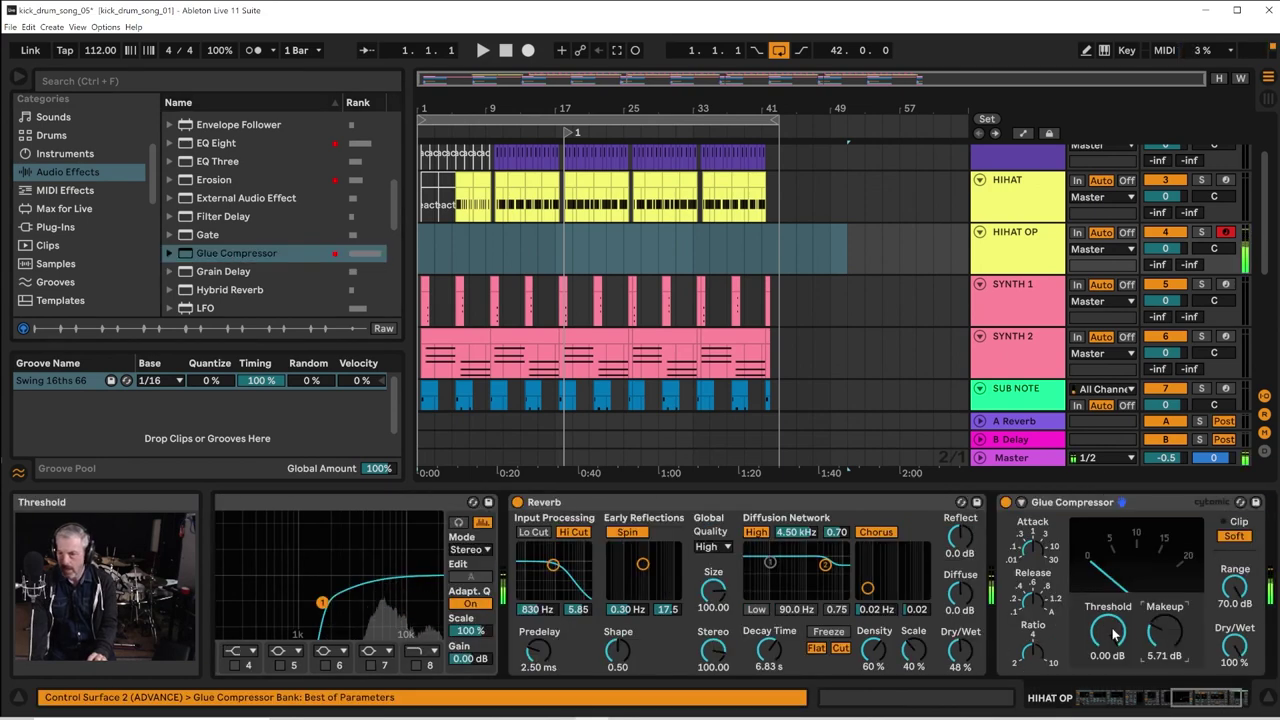
drag(1110, 632, 1110, 668)
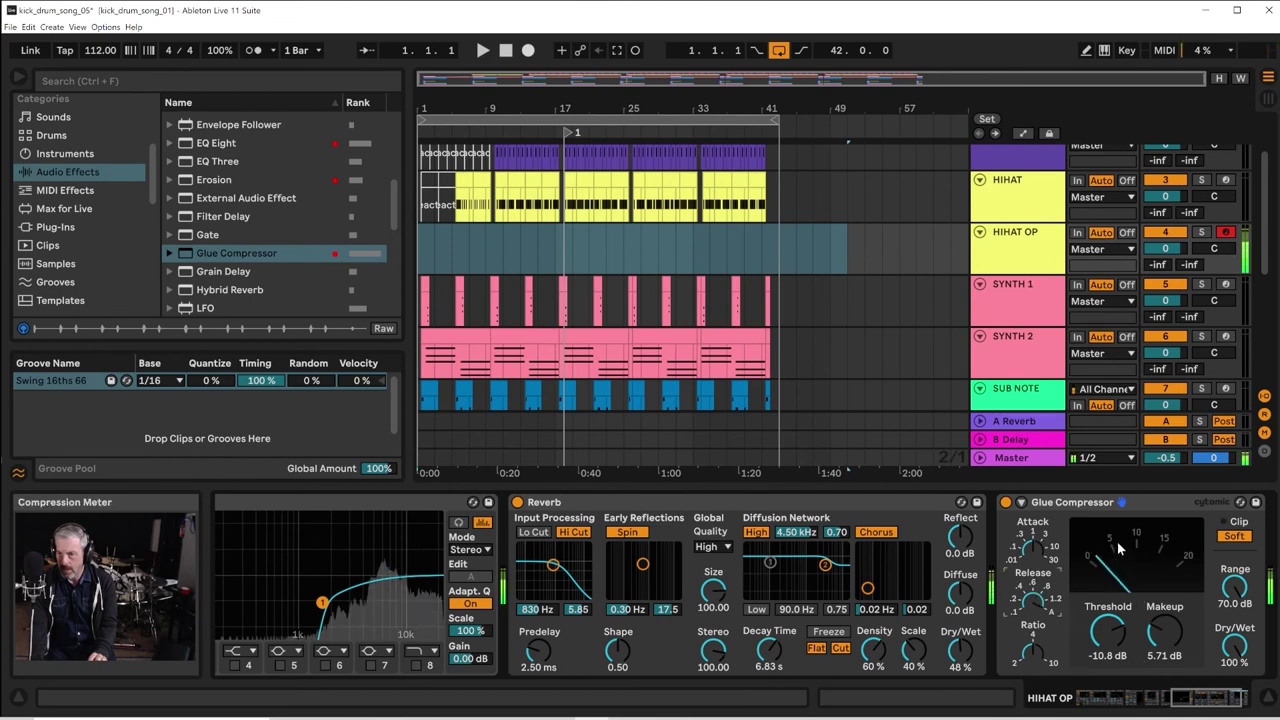
Duplicate the Glue Compressor and set the copy's threshold to -14.3 dB and makeup to 6.35 dB
click(1111, 515)
key(ctrl+d)
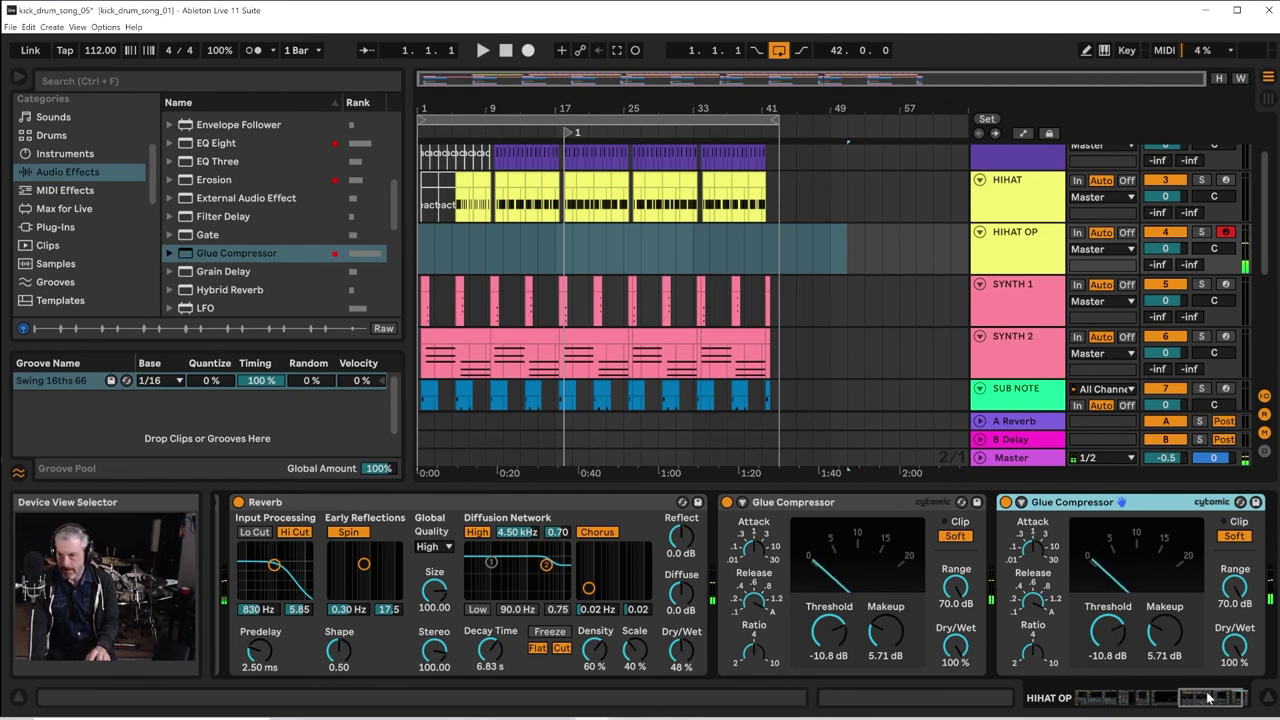
drag(1107, 628, 1163, 624)
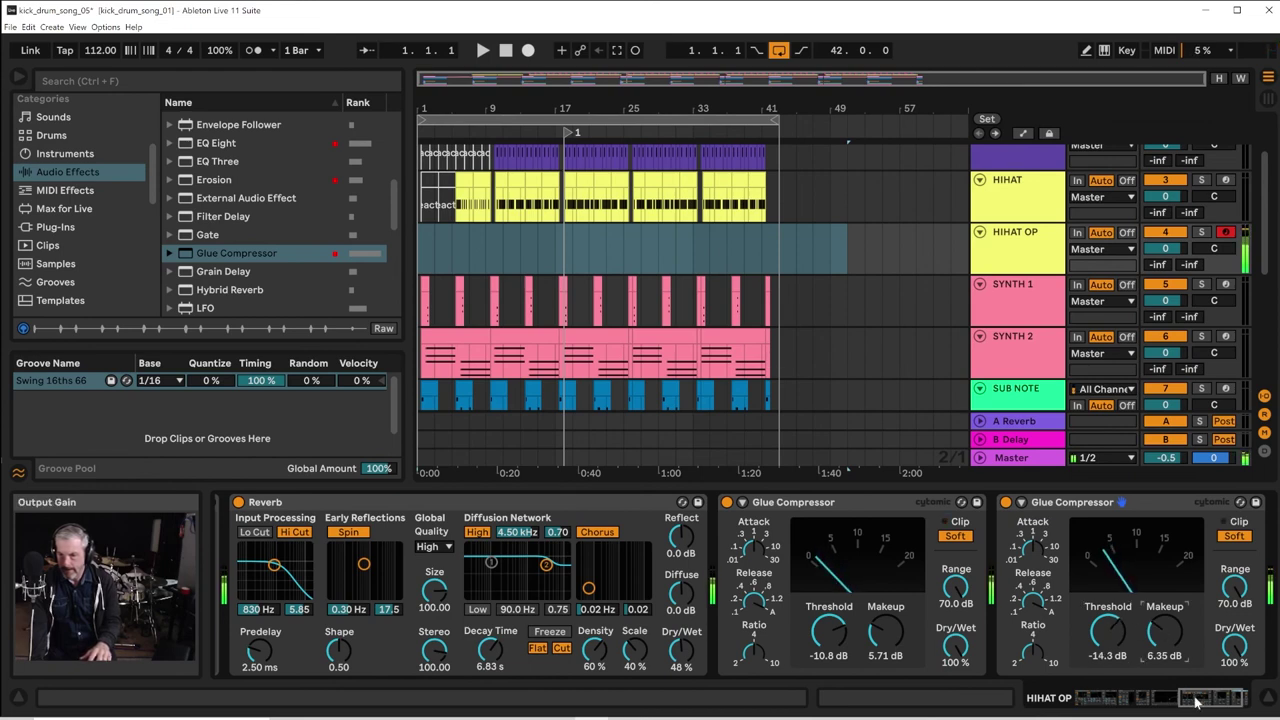
drag(1199, 700, 1218, 702)
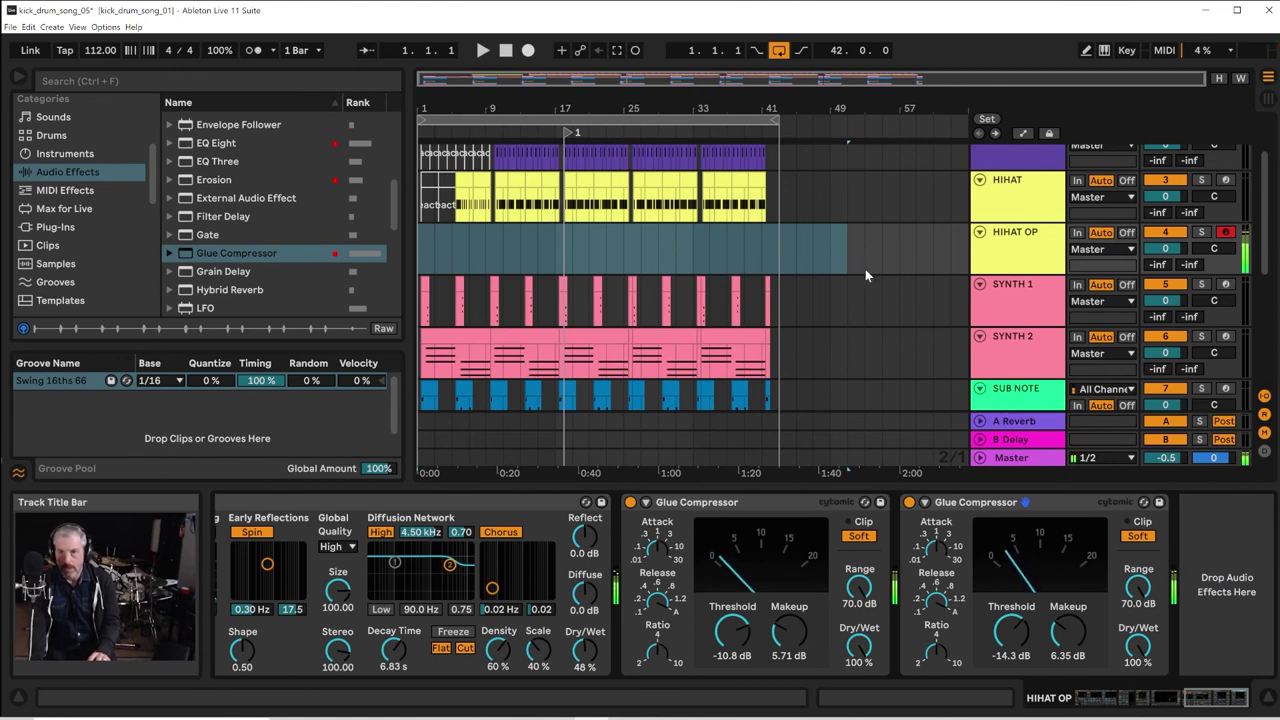
Insert an empty four-bar MIDI clip on HIHAT OP from 1.1.1 to 5.1.1
click(426, 252)
drag(426, 252, 461, 260)
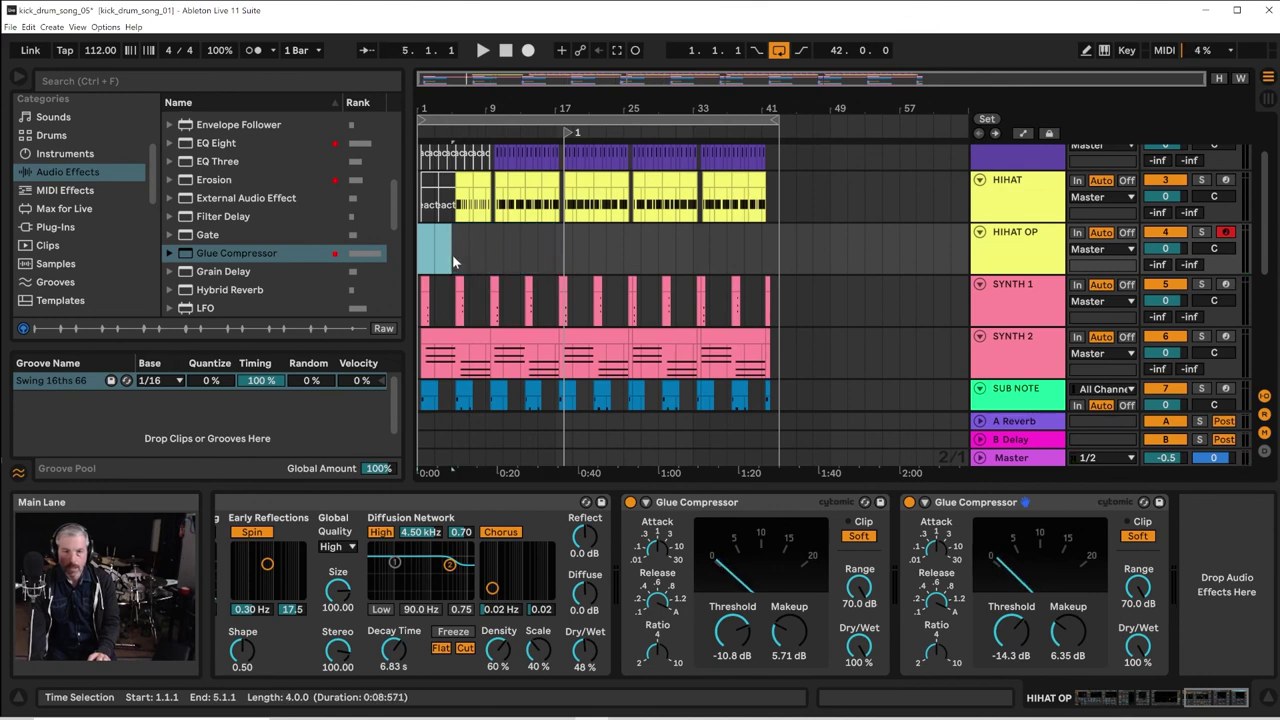
key(ctrl+shift+m)
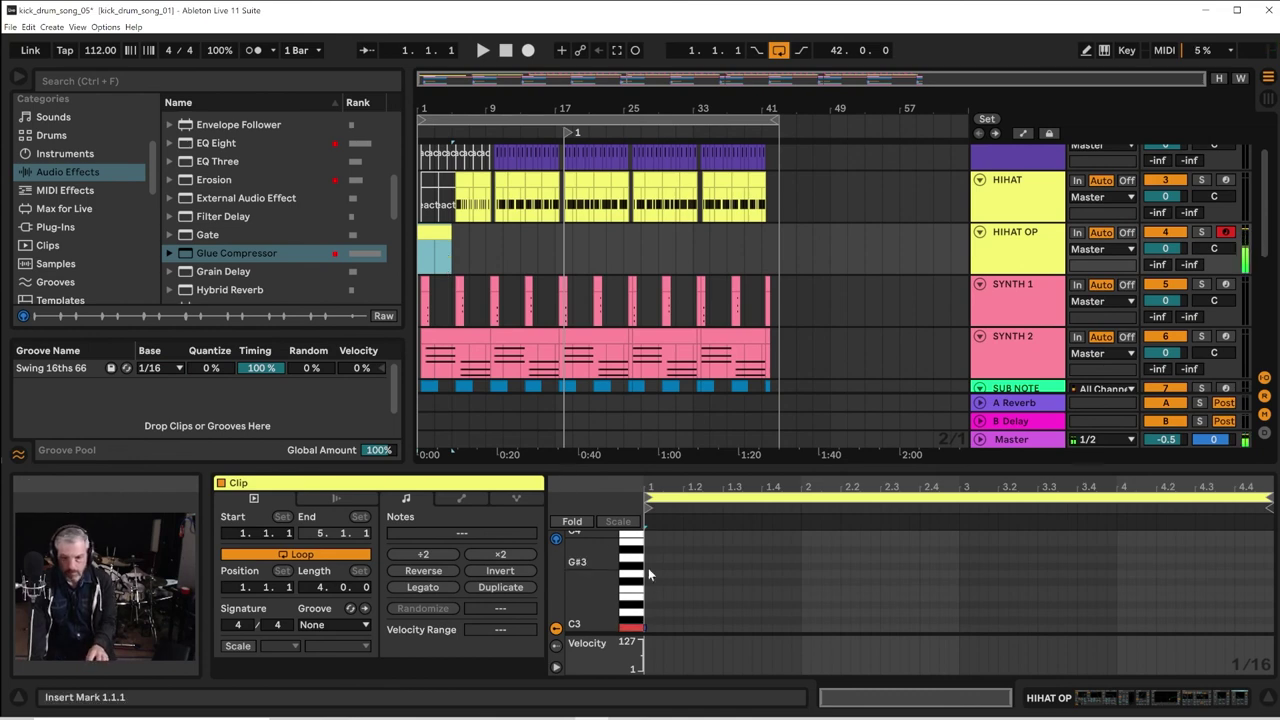
Add a C3 note at 1.1.1 in the HIHAT OP clip and extend it to 1.2.3
click(650, 621)
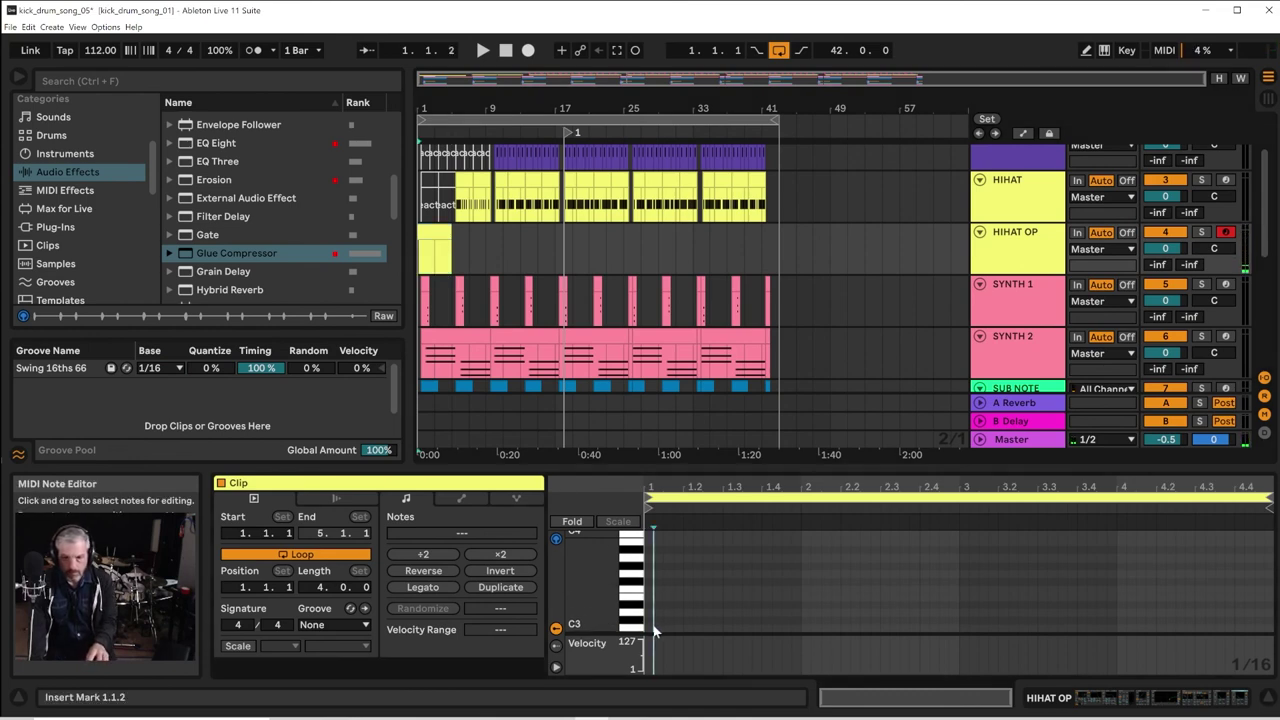
drag(652, 623, 667, 627)
click(651, 627)
click(648, 627)
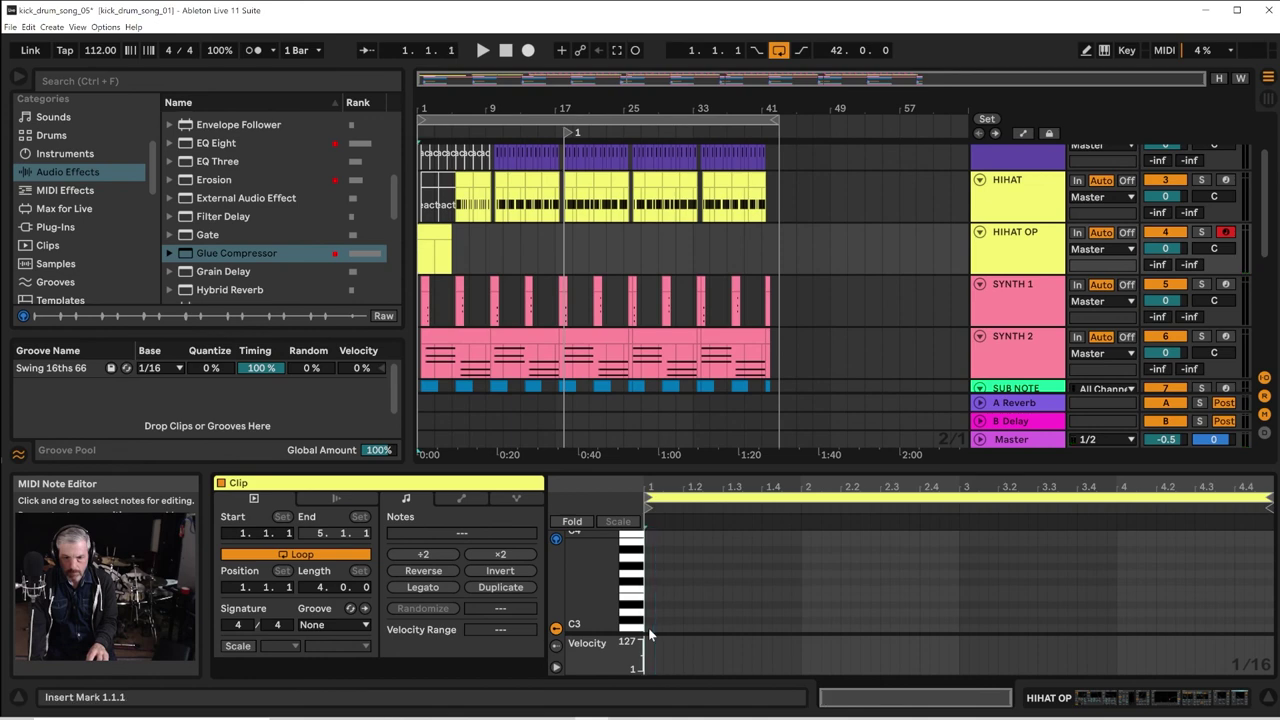
double_click(650, 628)
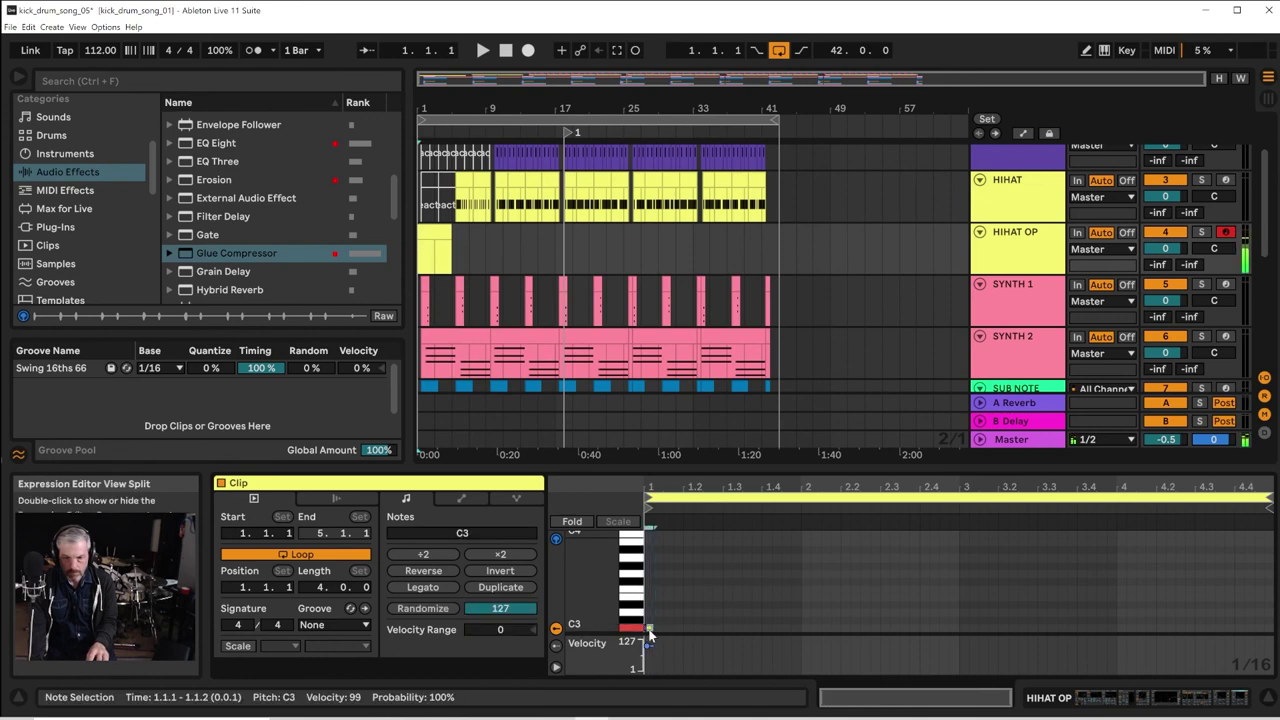
drag(651, 628, 707, 625)
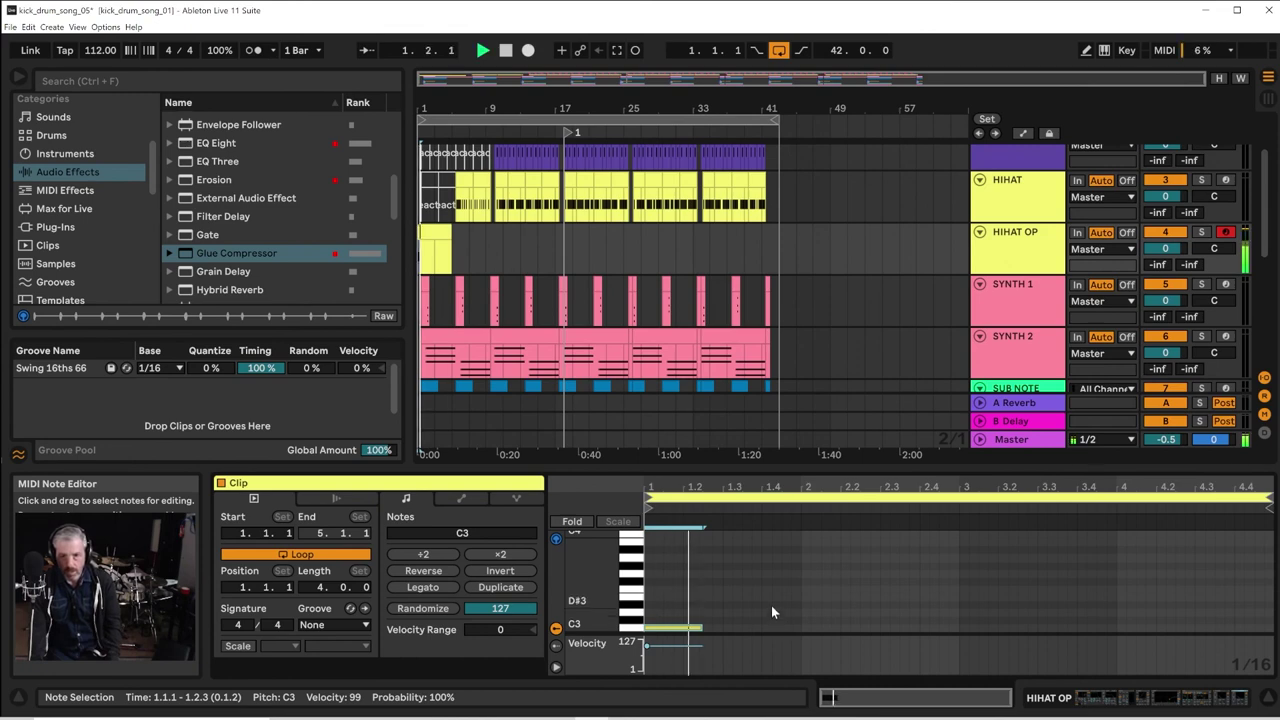
Freeze the HIHAT OP track and flatten it to audio
right_click(1005, 244)
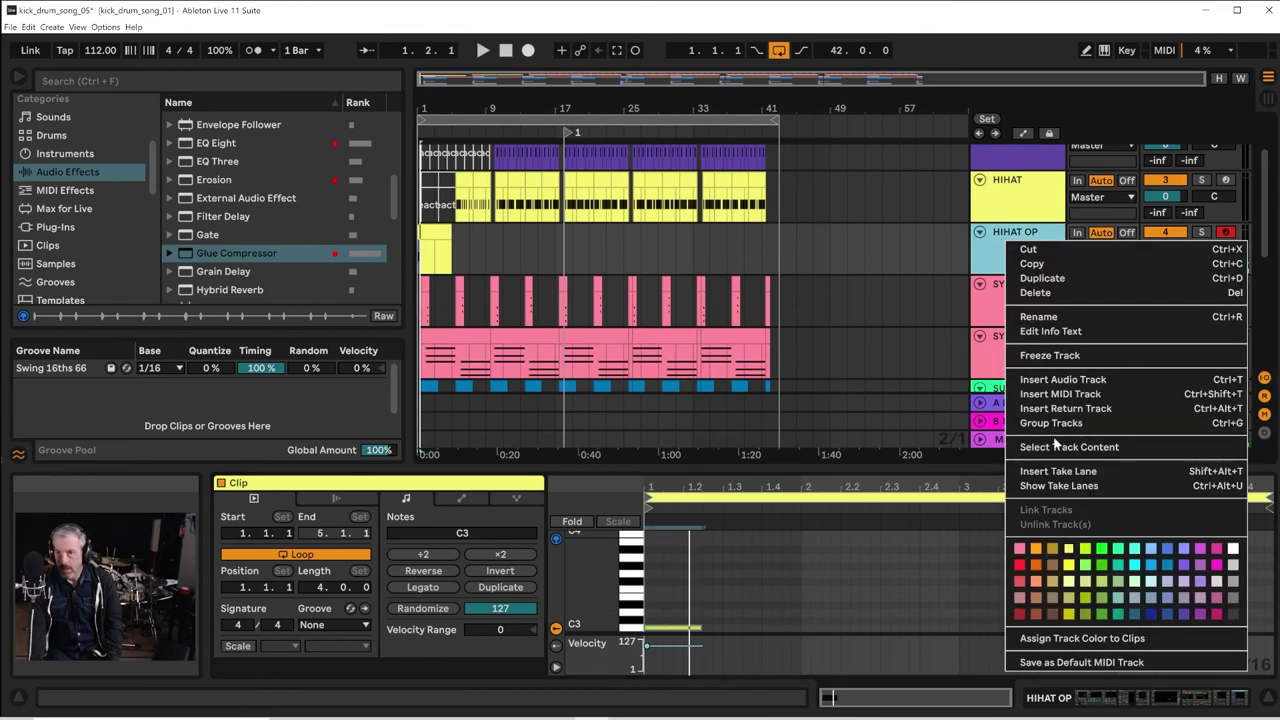
click(1040, 355)
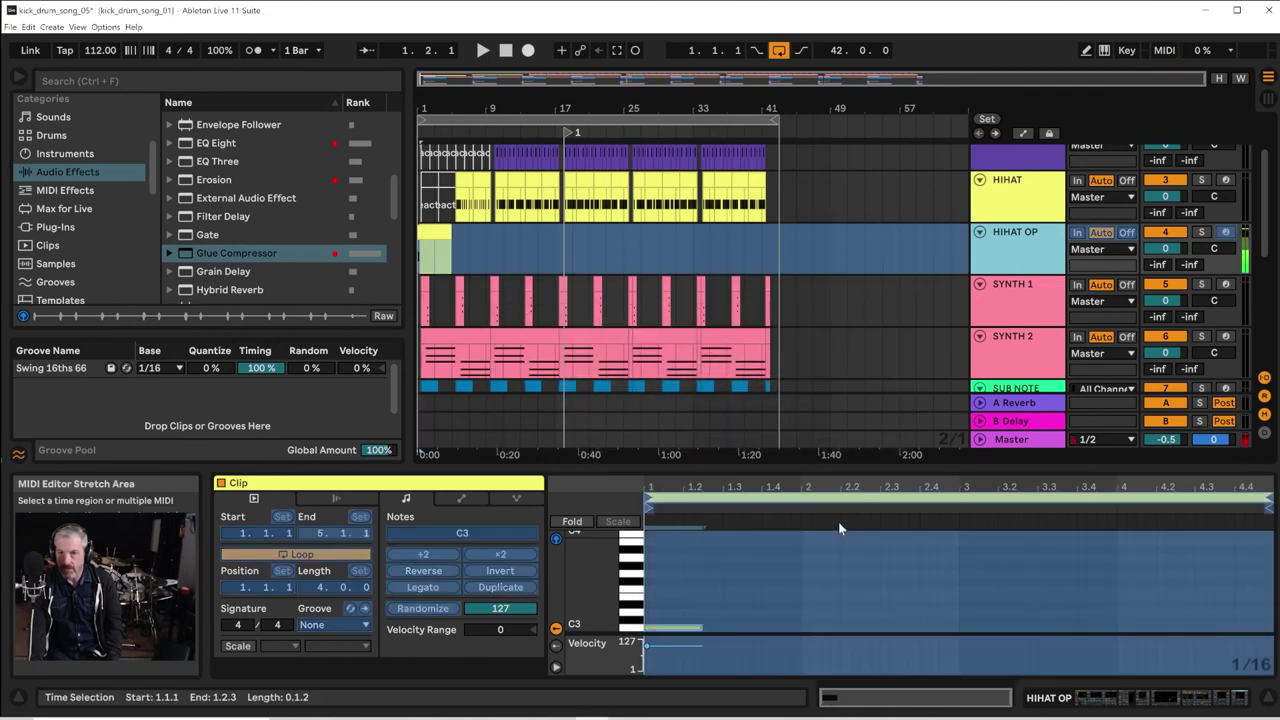
right_click(1018, 238)
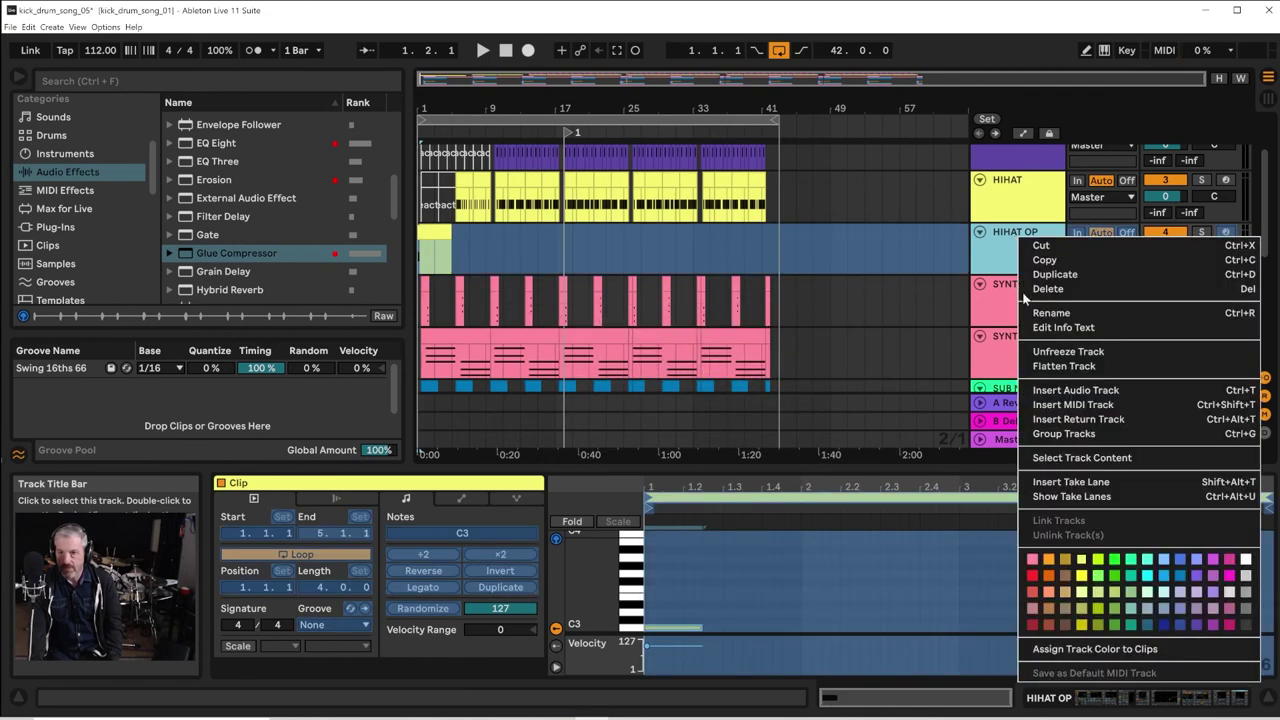
click(1040, 366)
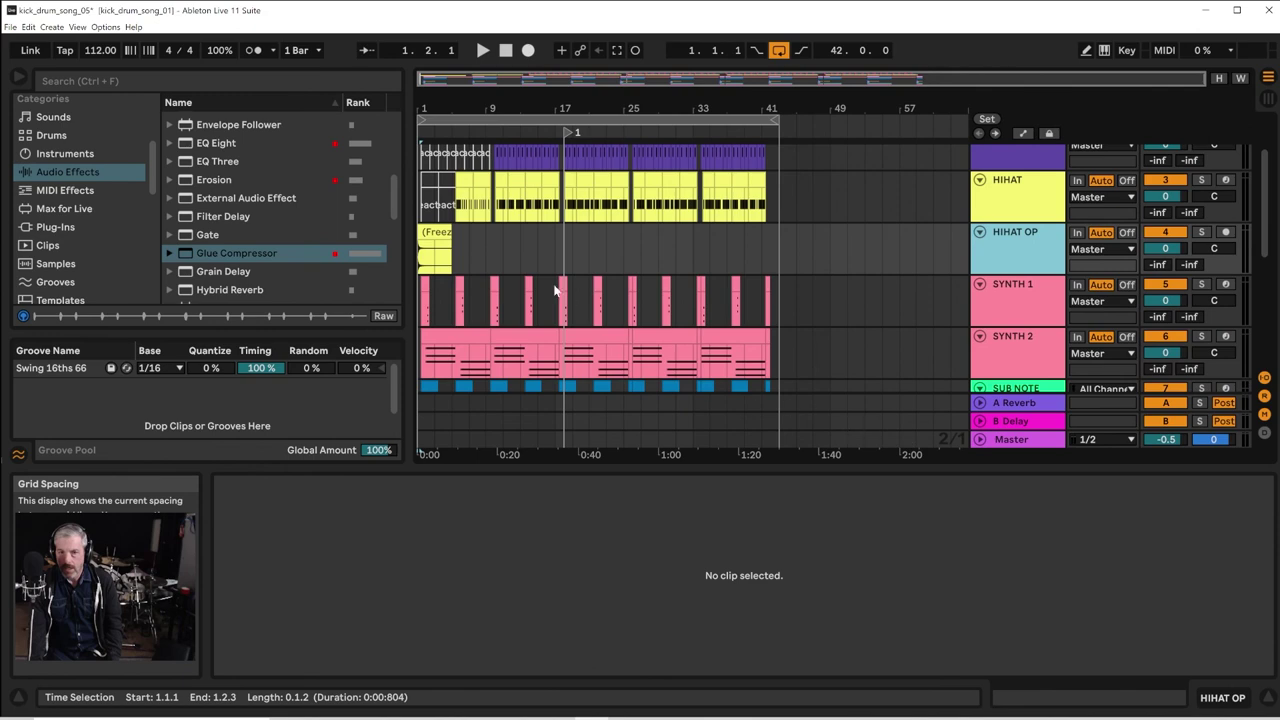
Examine the start of the flattened HIHAT OP audio clip up close and play it back
key(space)
key(space)
drag(438, 109, 436, 230)
right_click(1050, 254)
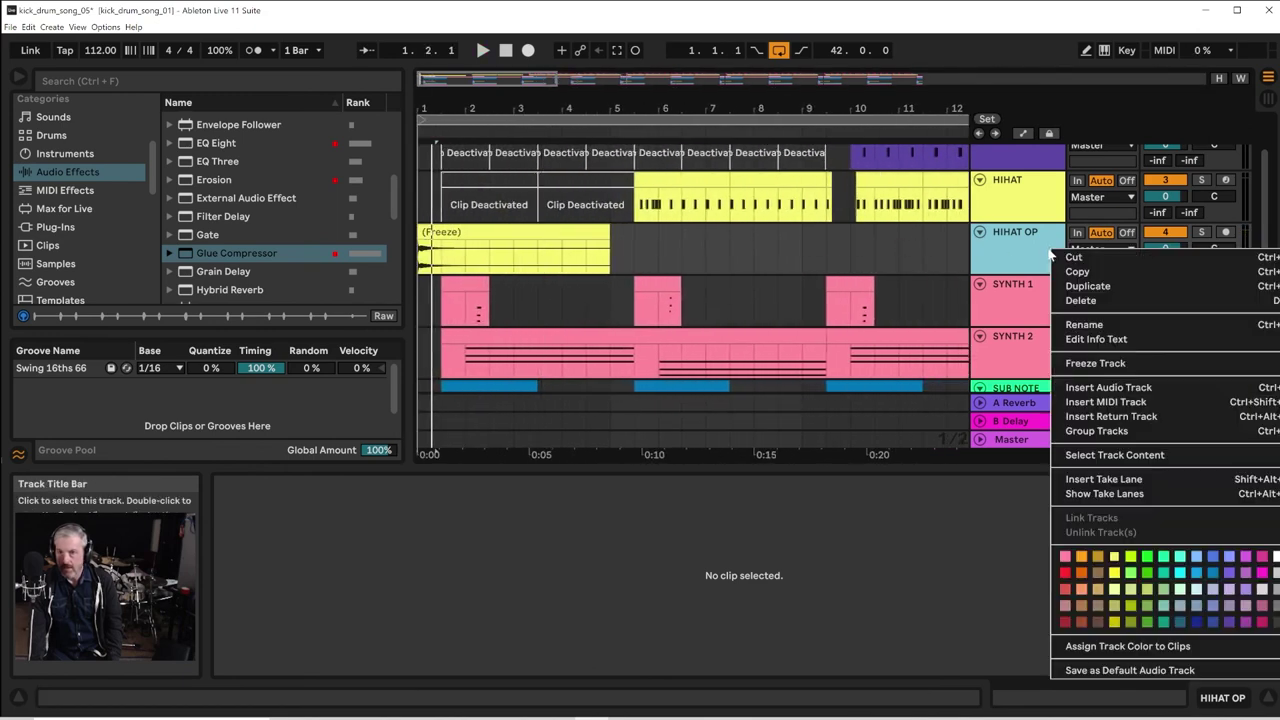
click(349, 263)
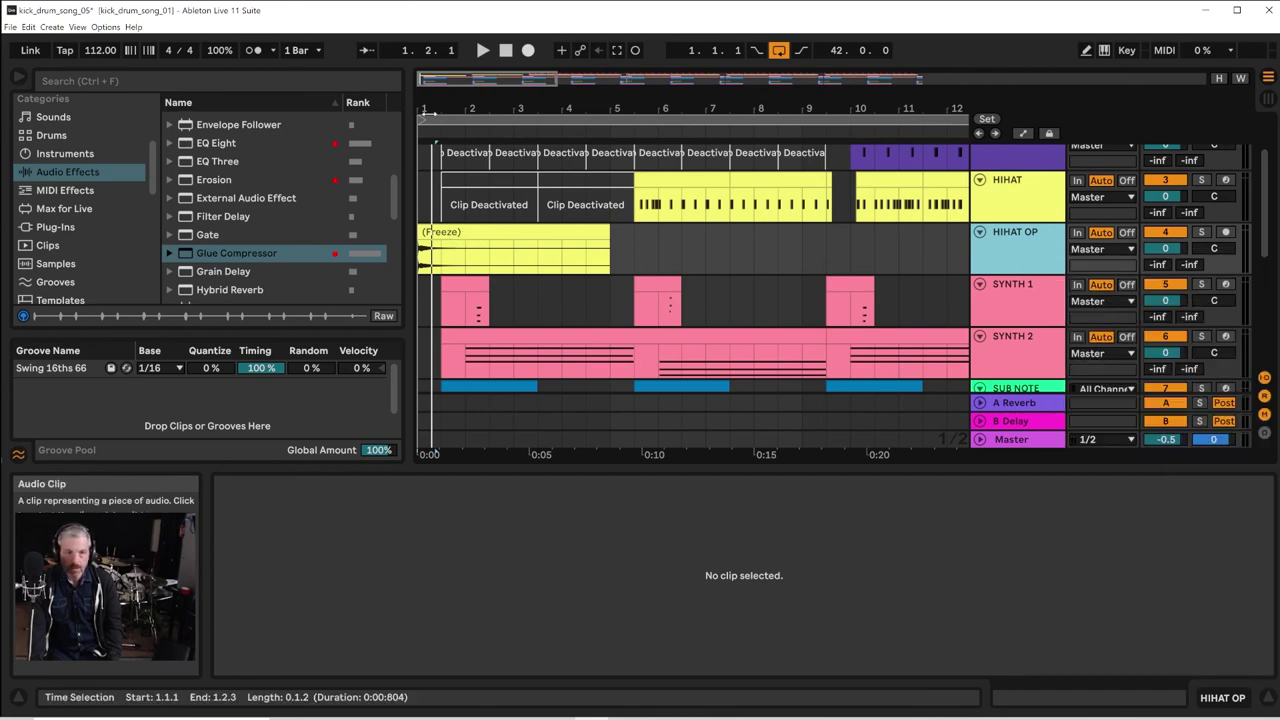
drag(430, 108, 430, 180)
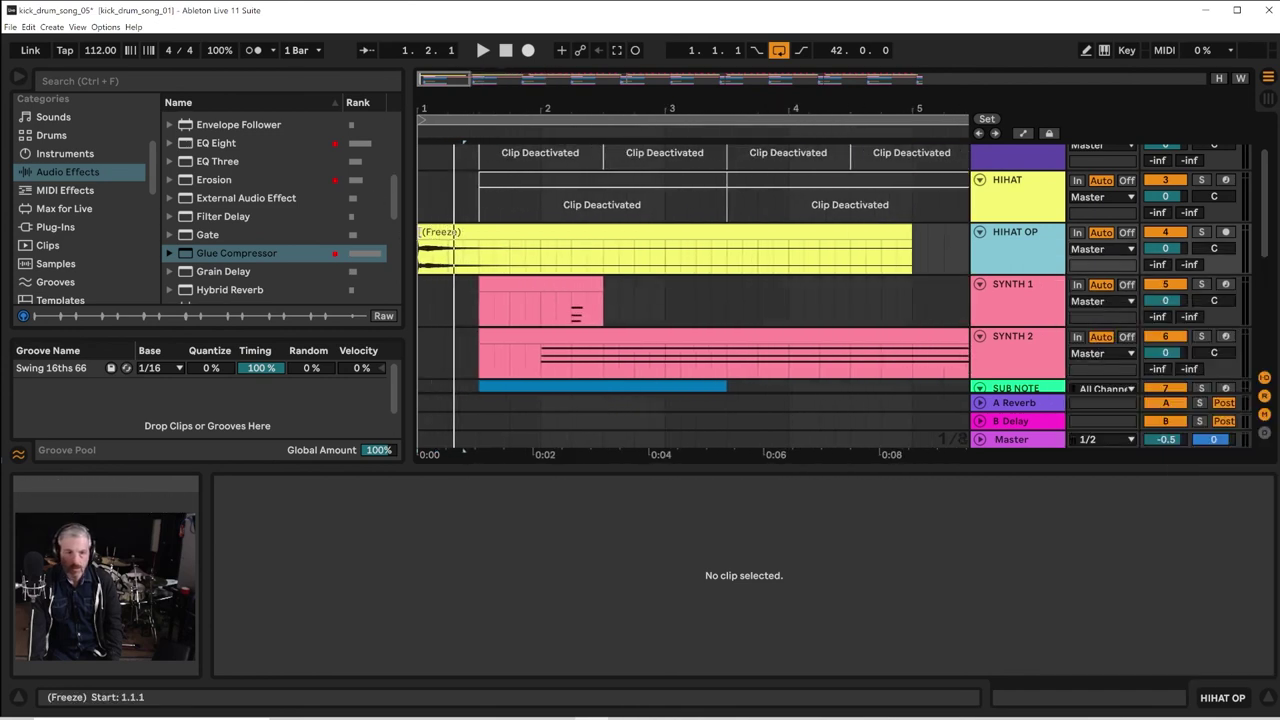
click(422, 233)
key(space)
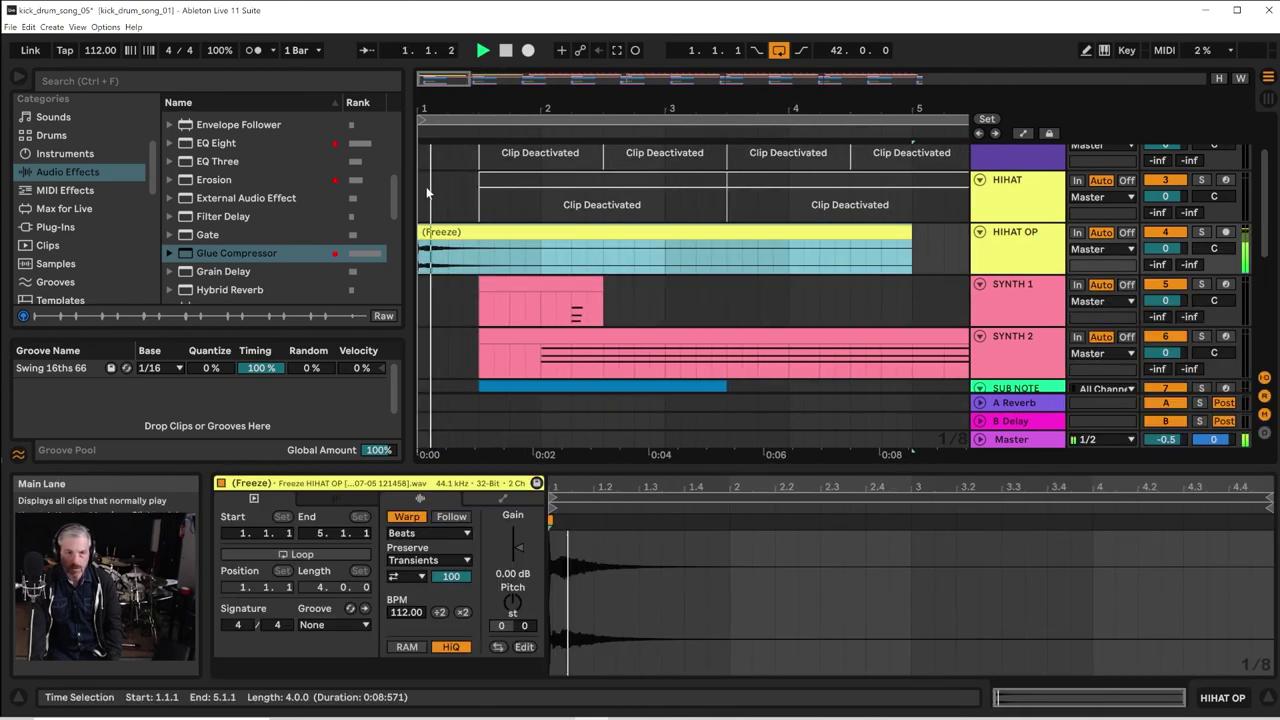
key(space)
drag(428, 108, 442, 236)
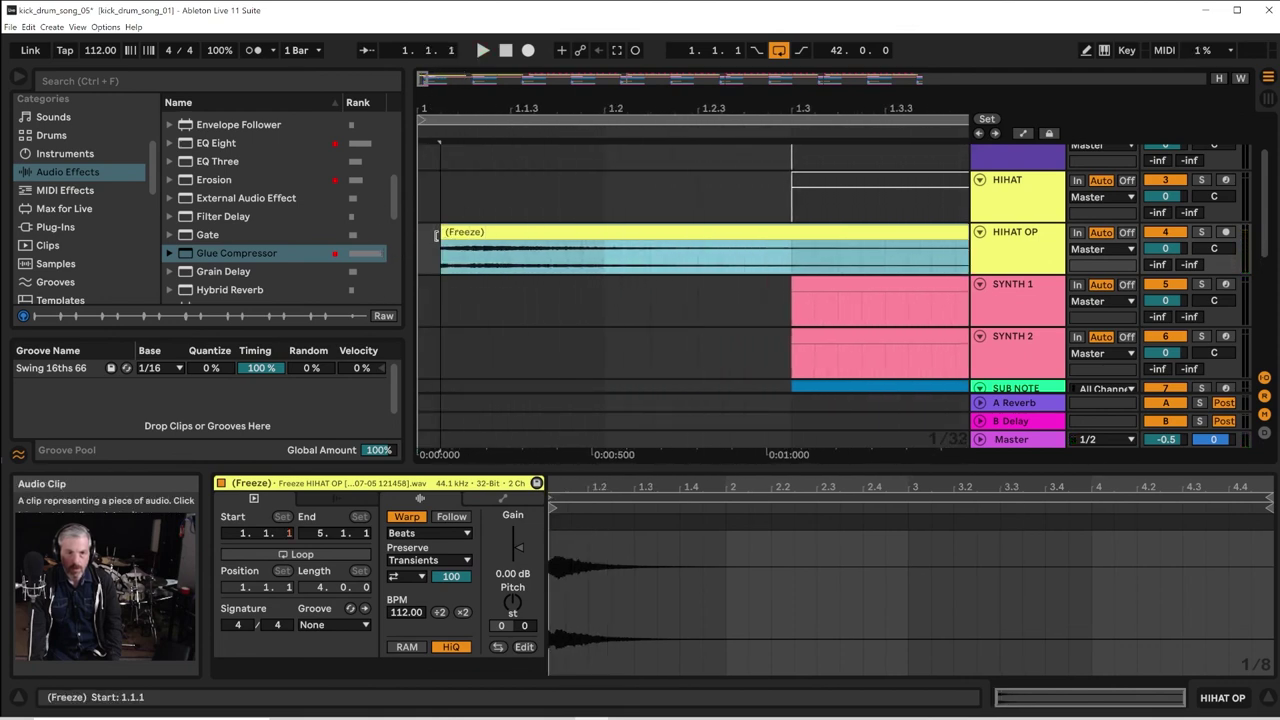
key(space)
key(space)
key(space)
key(space)
Insert a MIDI track below HIHAT OP and load the flattened audio clip into it as a Simpler sample
click(1042, 265)
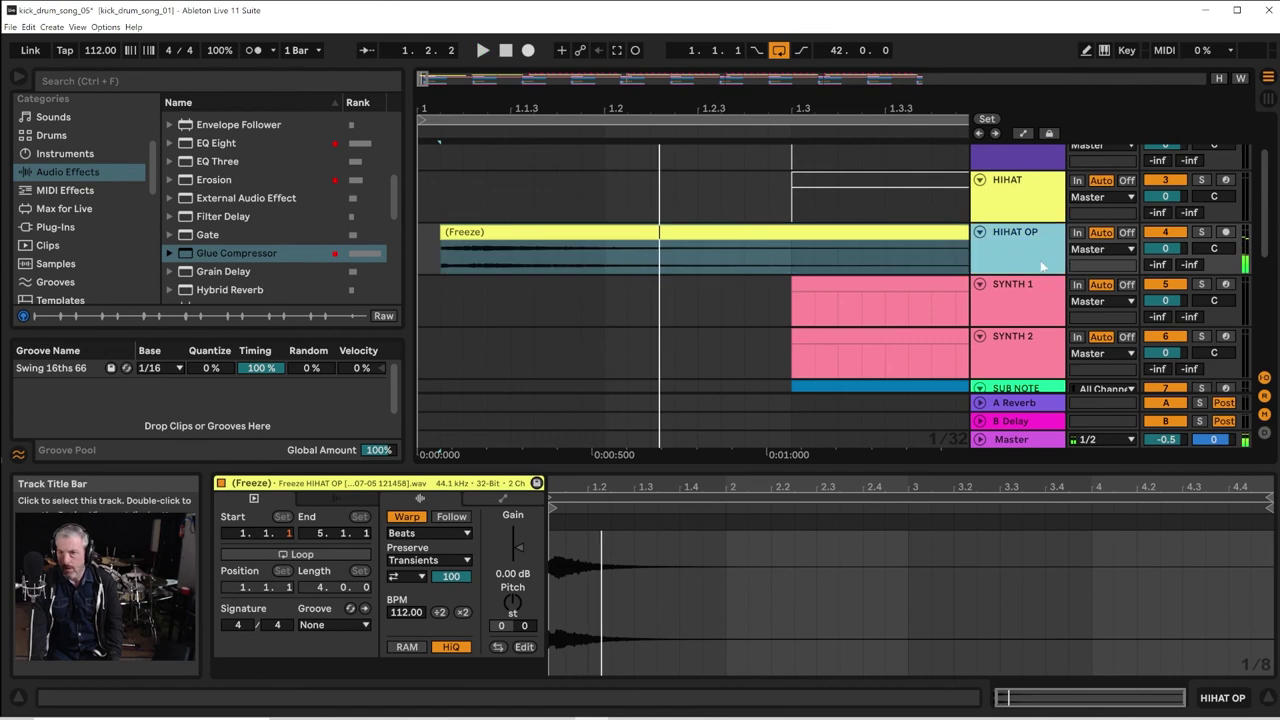
right_click(1028, 265)
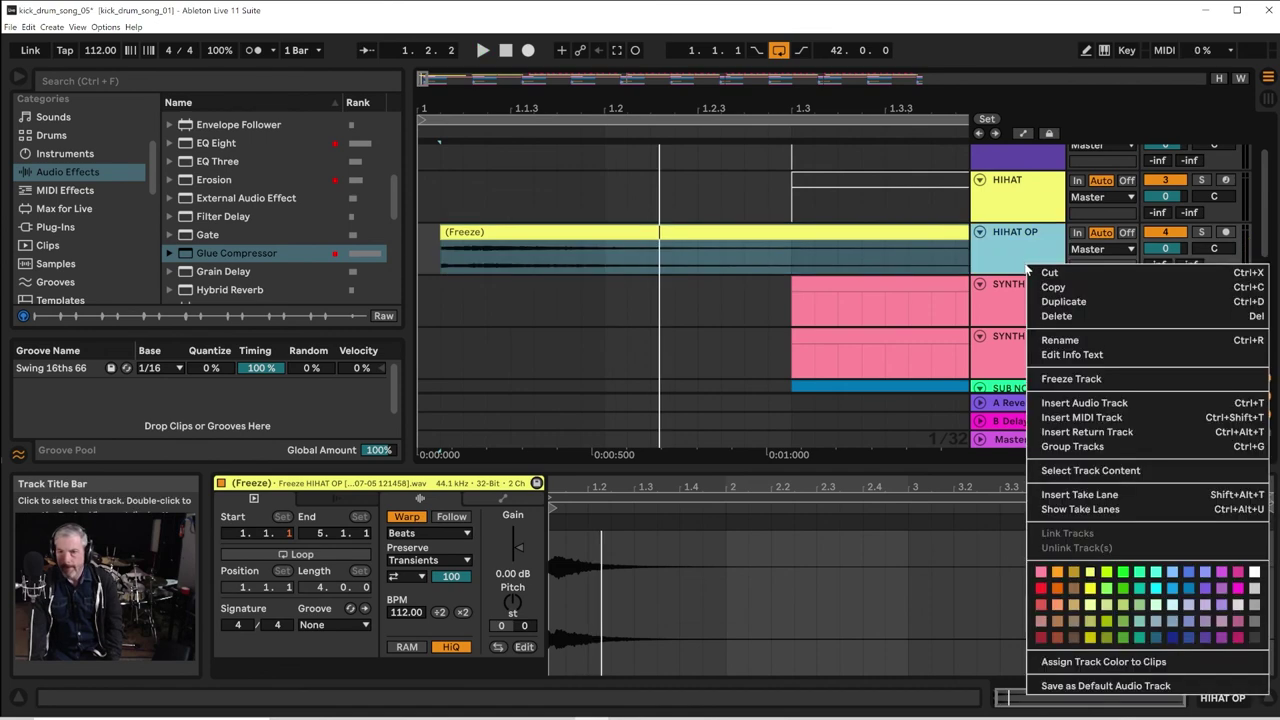
click(1062, 418)
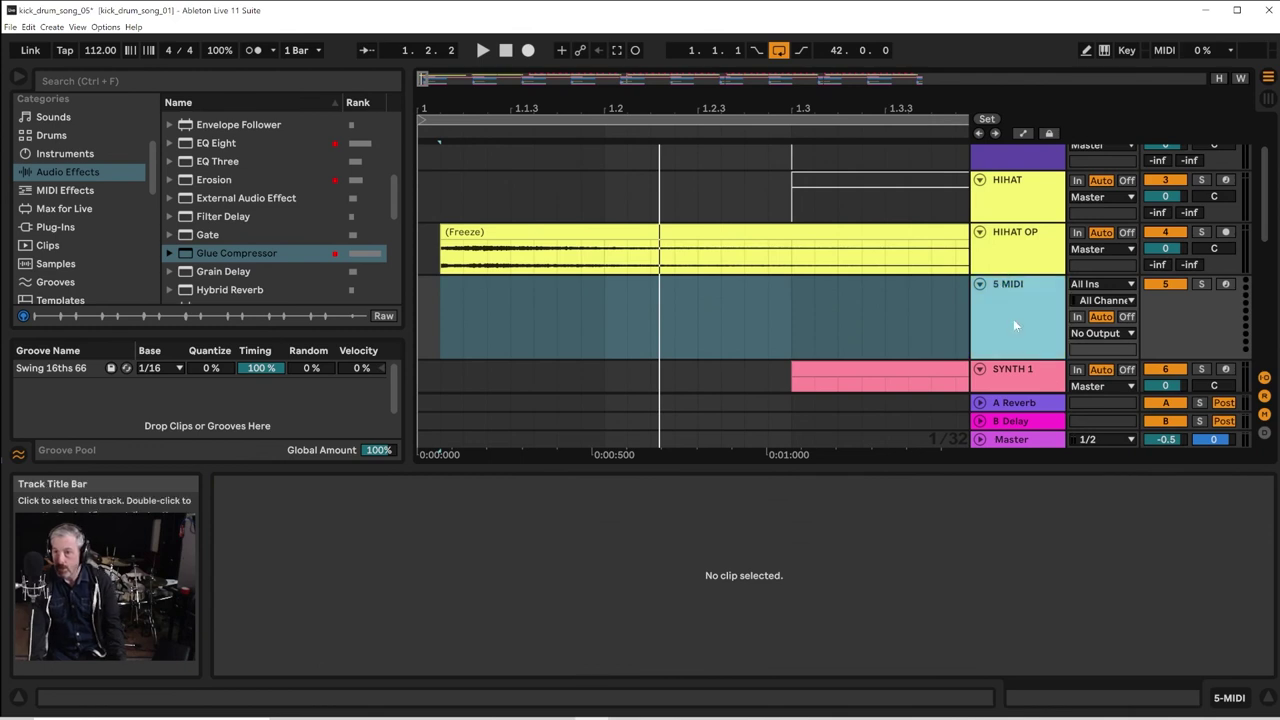
drag(669, 229, 695, 563)
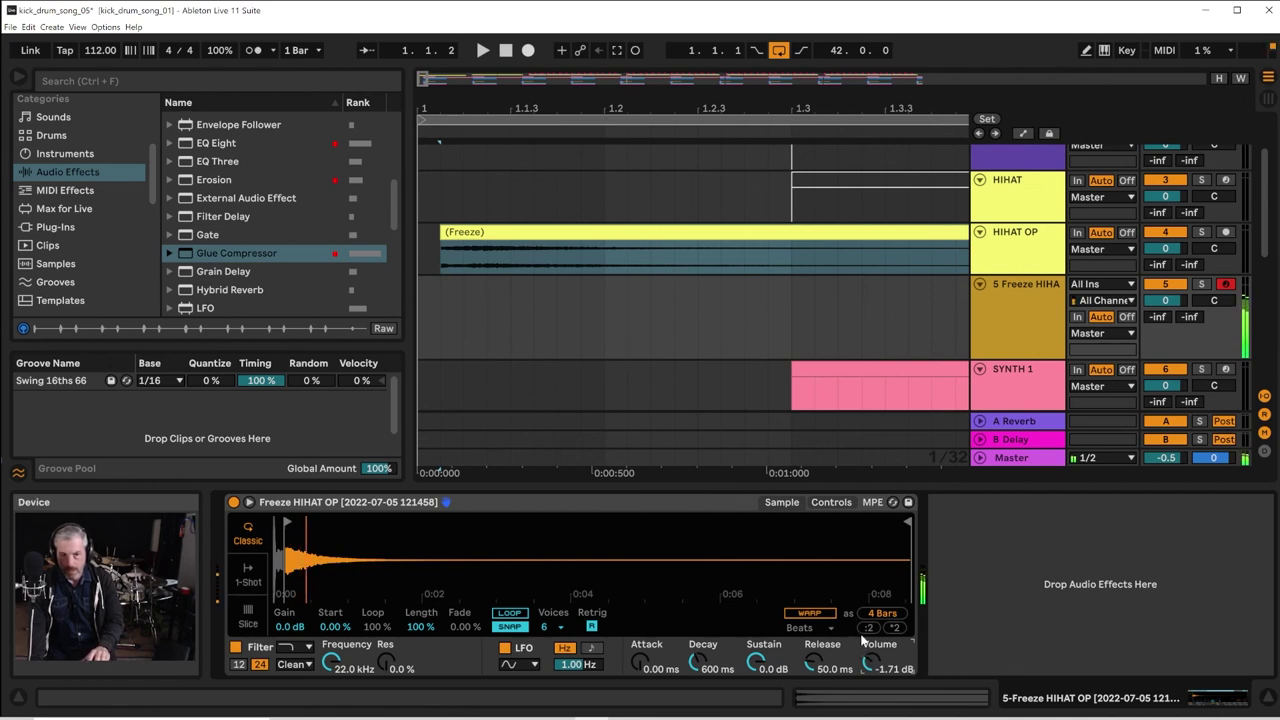
key(space)
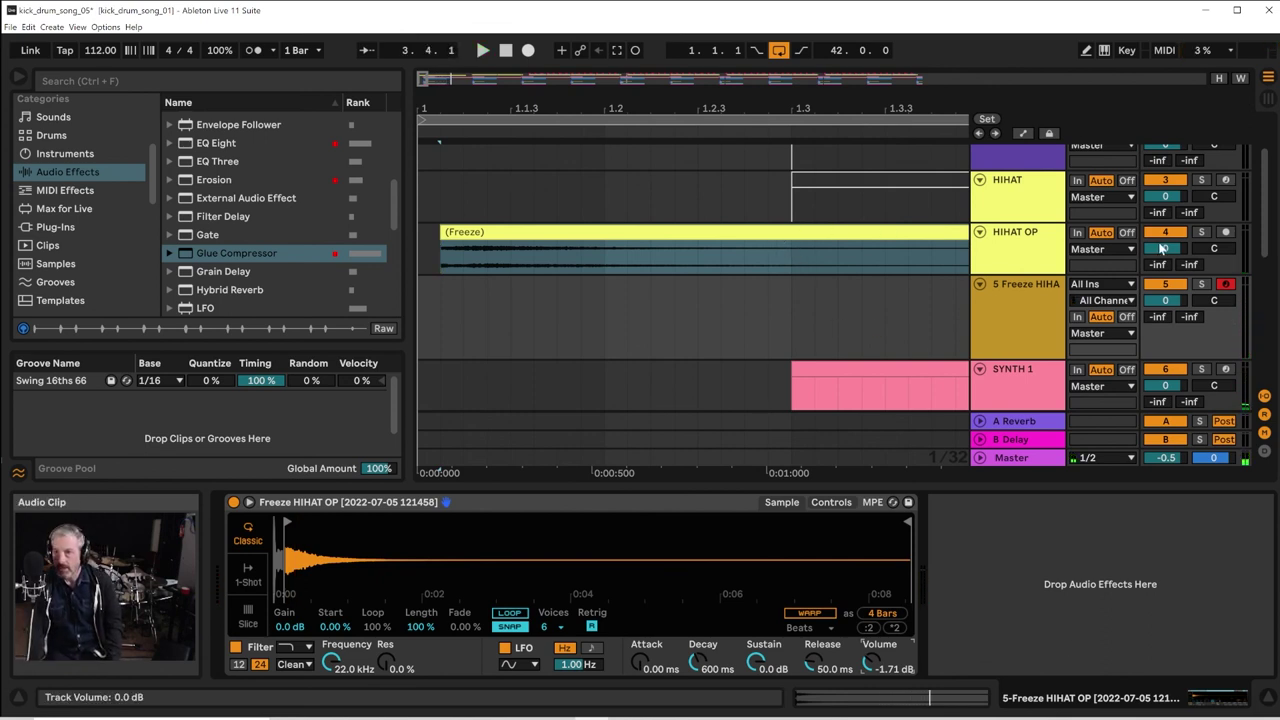
Deactivate the HIHAT OP audio track and move it down to the group below the bass tracks
click(1037, 250)
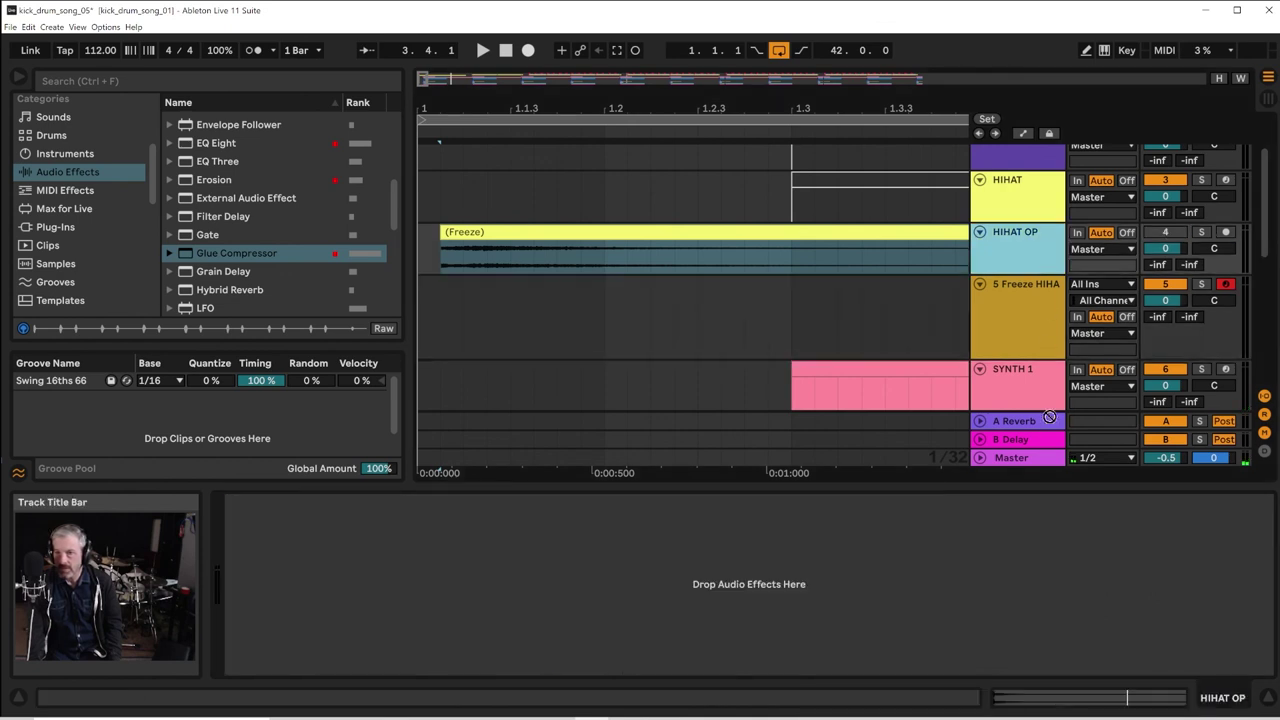
scroll(1048, 461, down, 4)
scroll(1048, 461, down, 5)
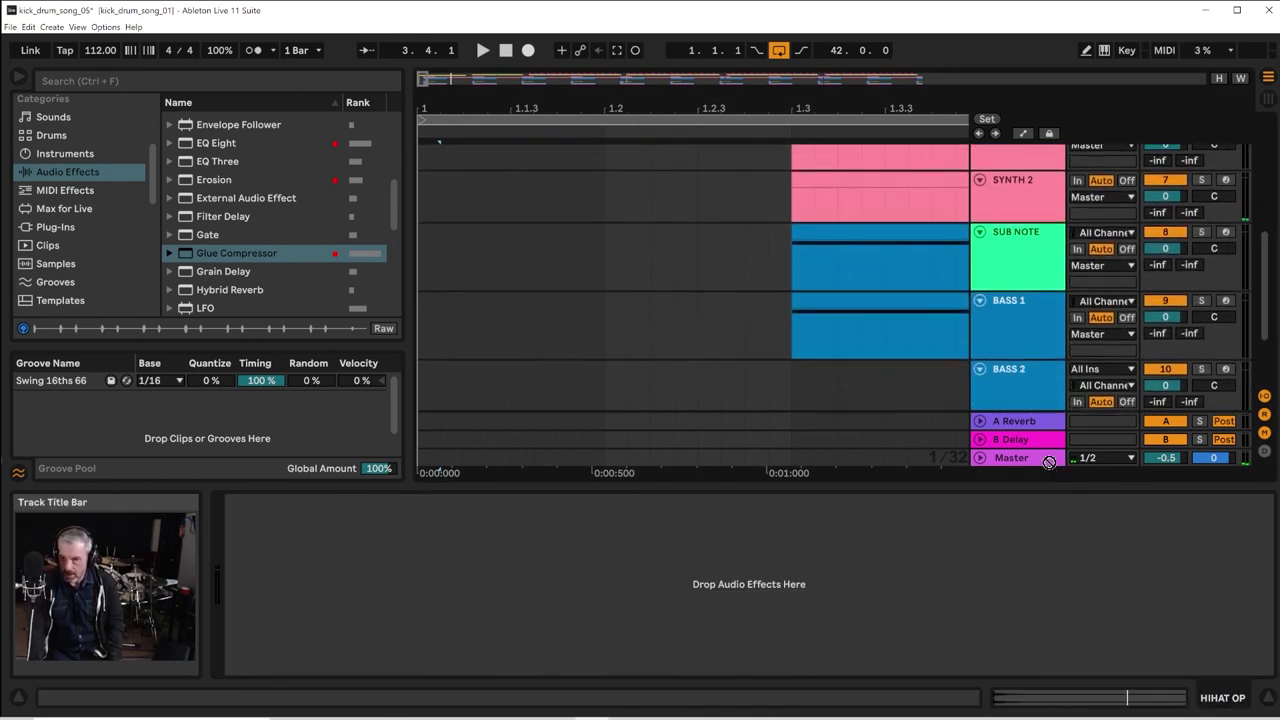
drag(1030, 397, 1033, 340)
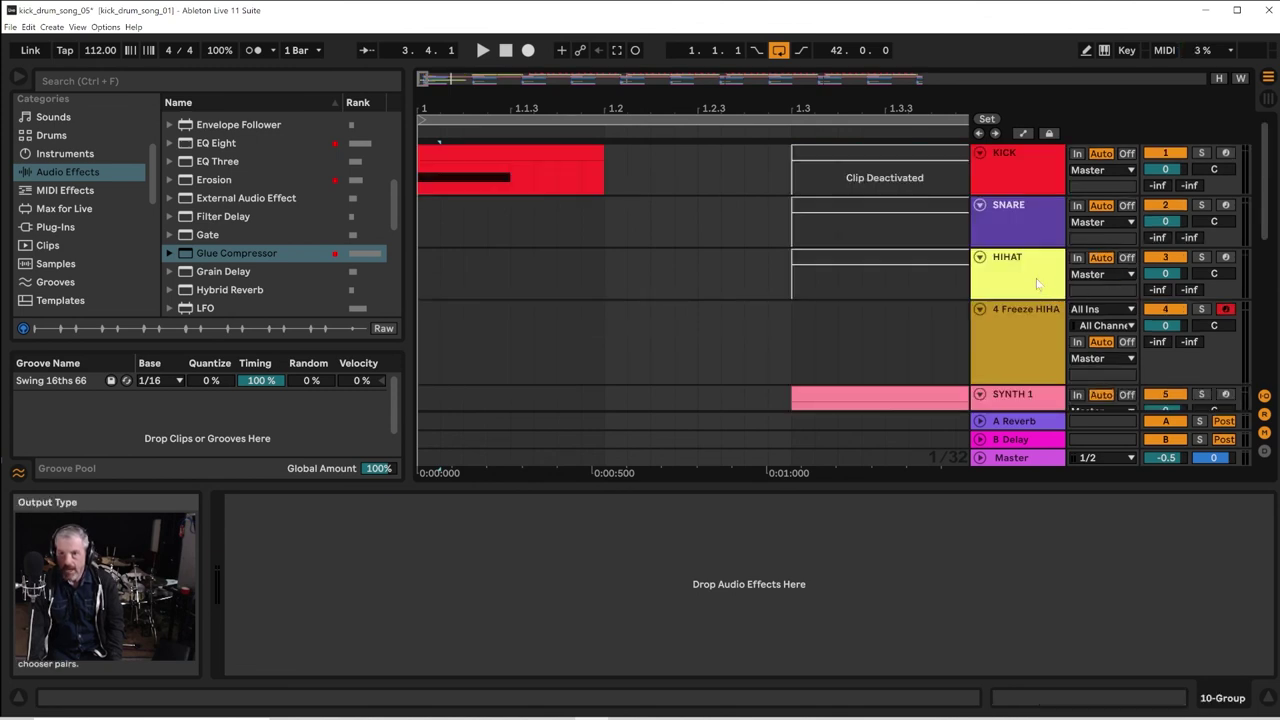
Rename the new sampled hi-hat MIDI track as OPEN HAT
right_click(1025, 333)
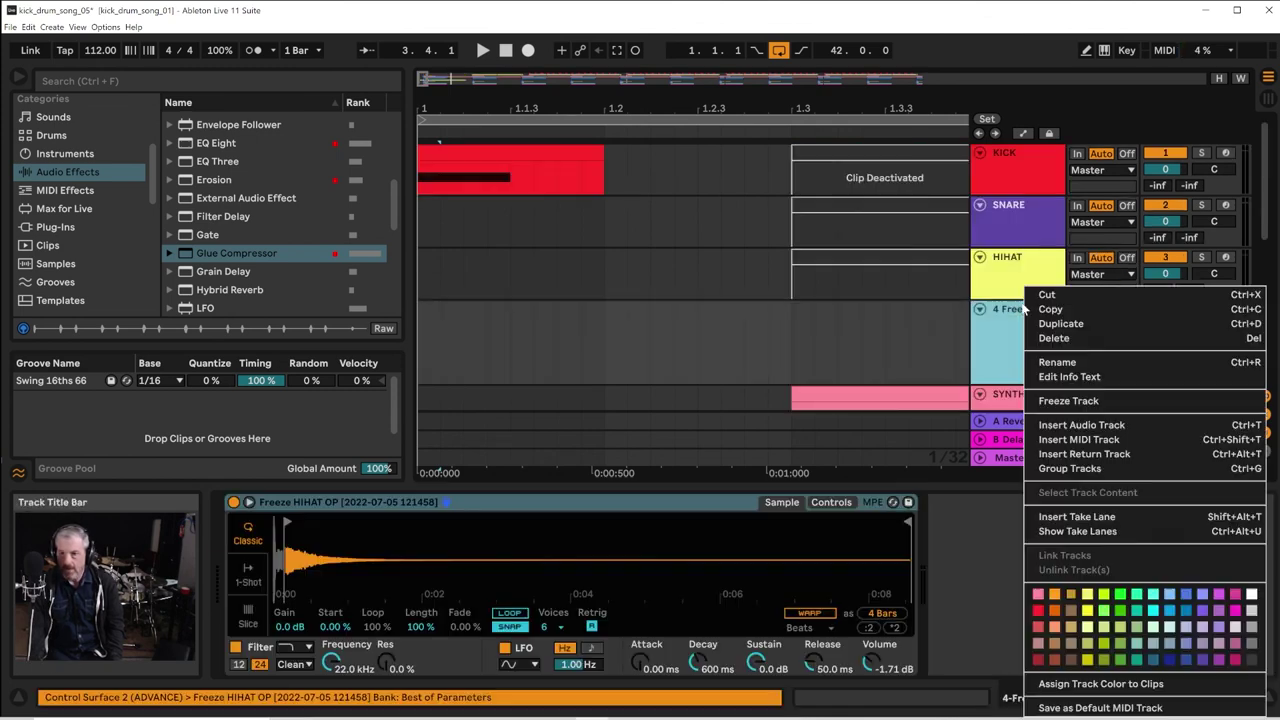
click(1058, 364)
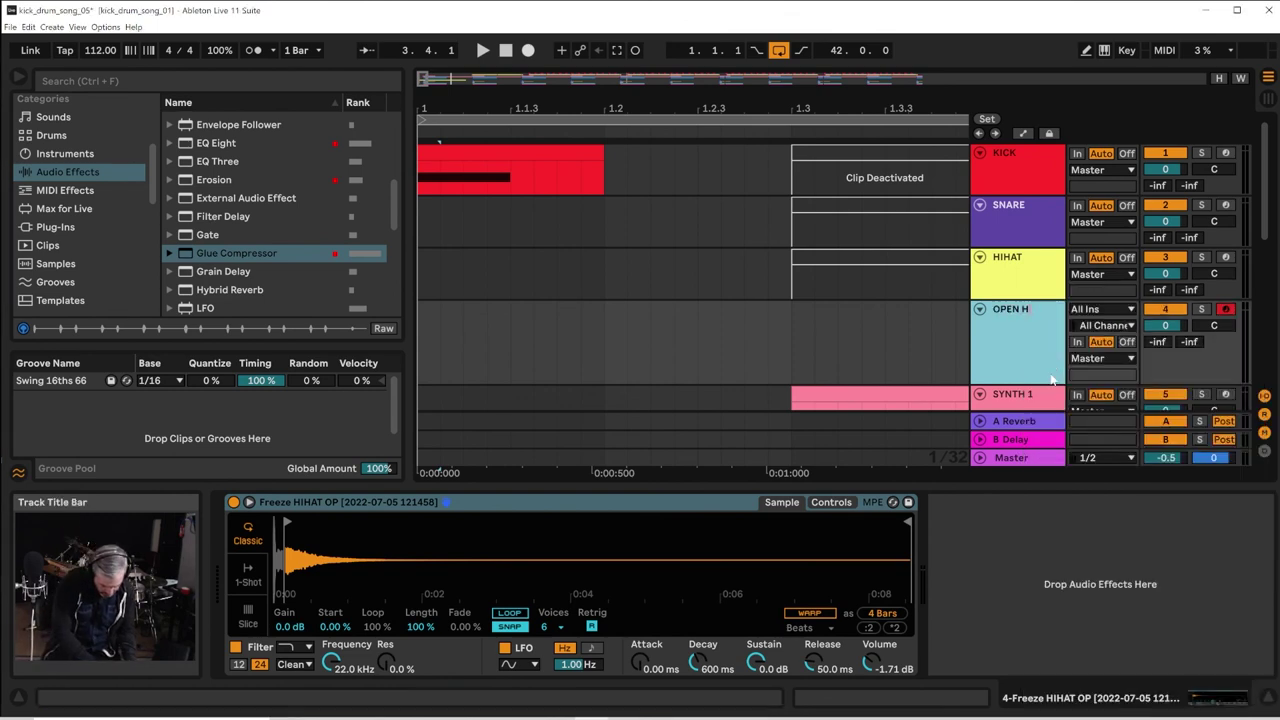
key(Return)
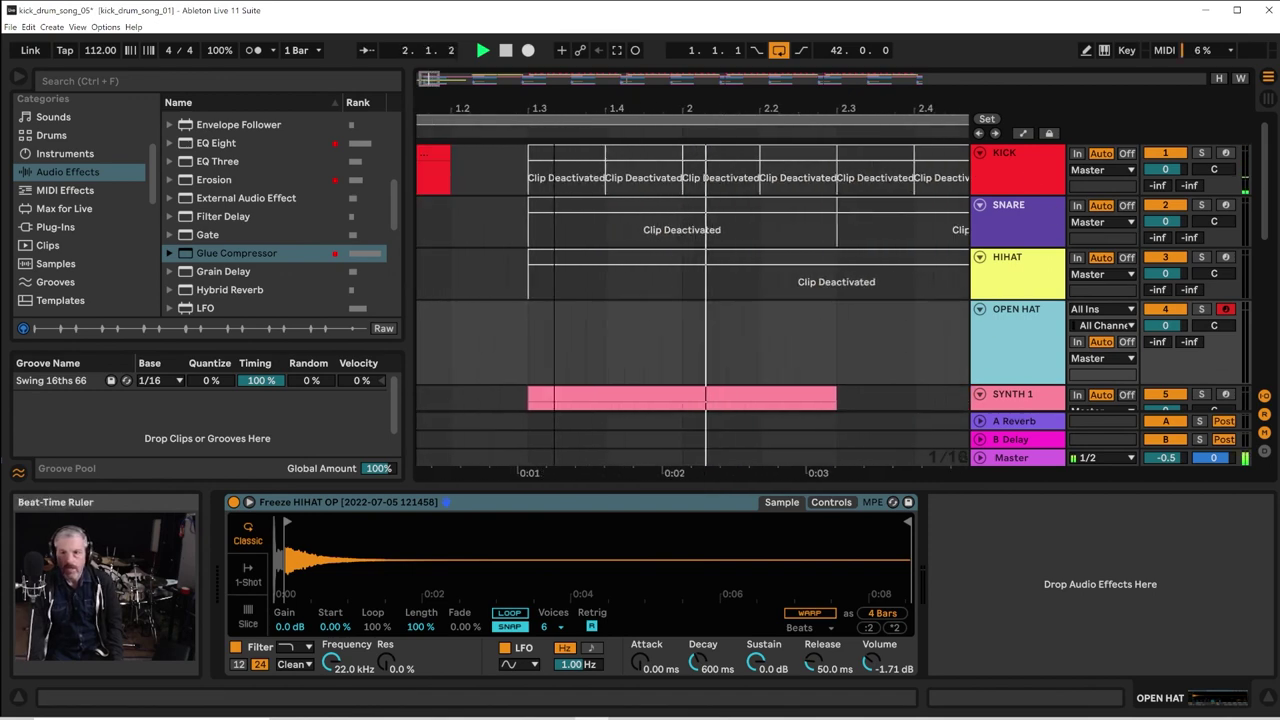
Insert an empty MIDI clip on OPEN HAT from 18.1.1 to 18.3.1, starting at locator 1
drag(554, 108, 554, 40)
key(space)
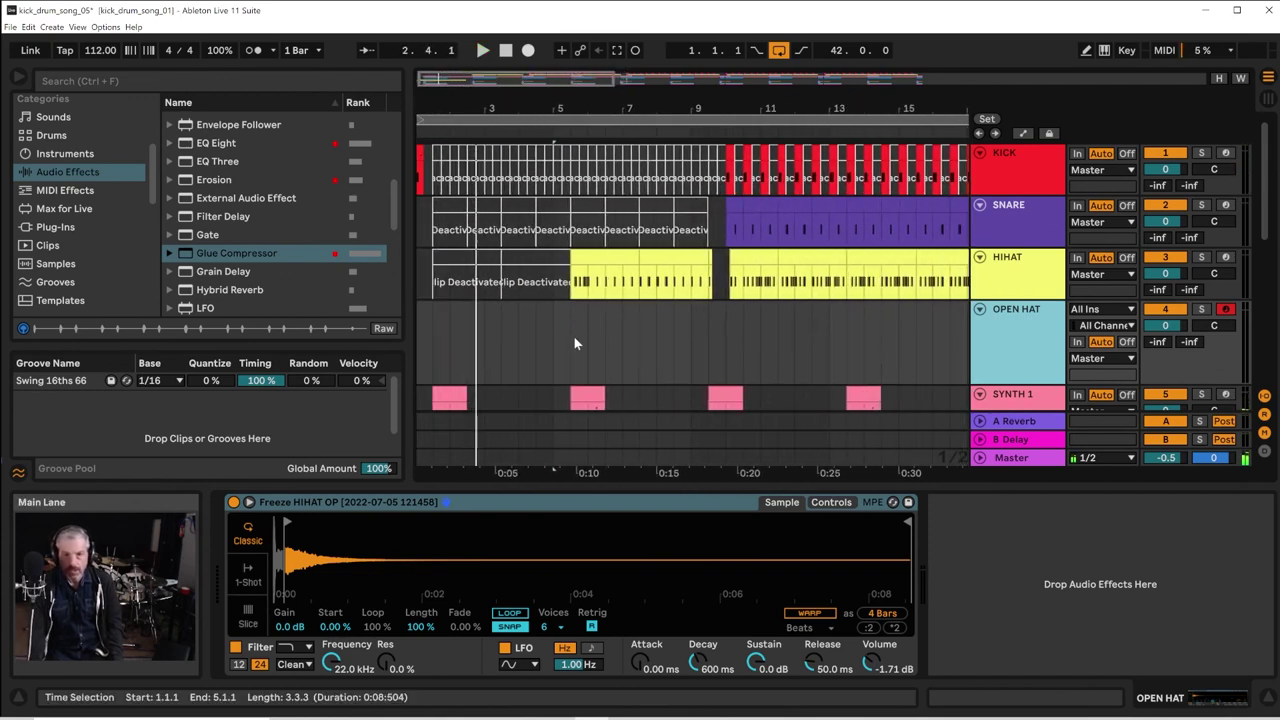
click(575, 343)
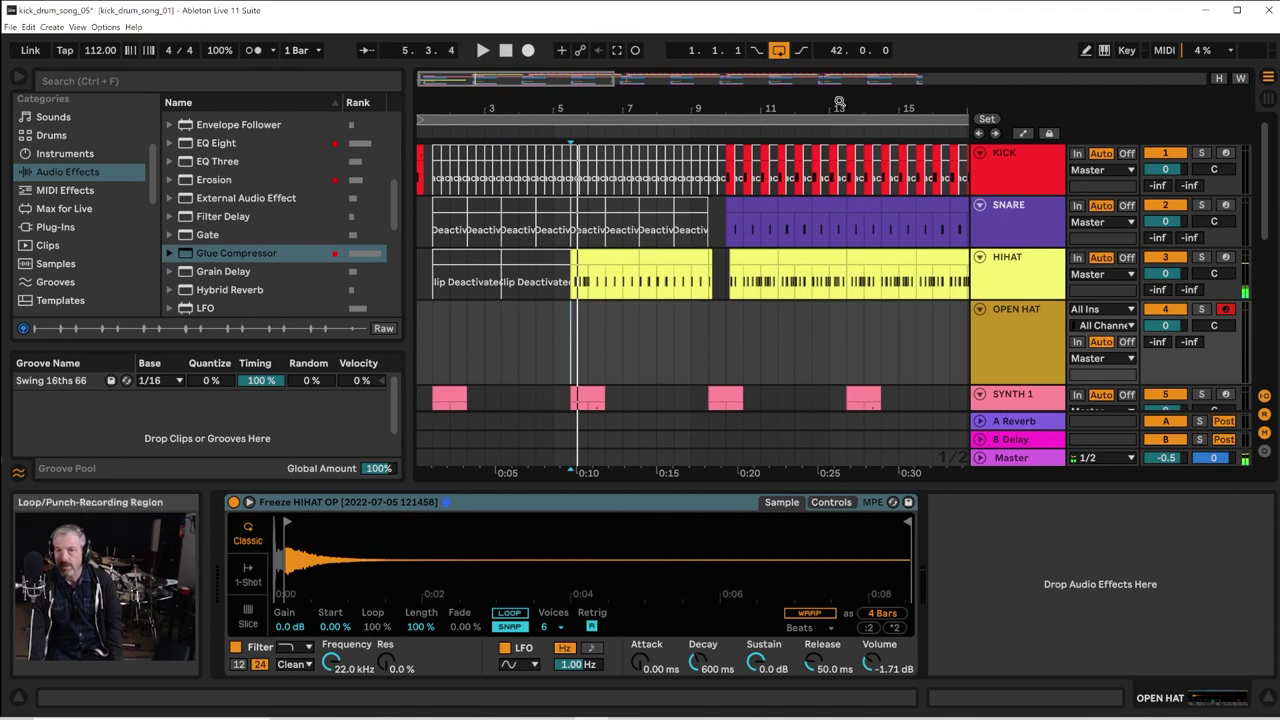
drag(839, 103, 584, 100)
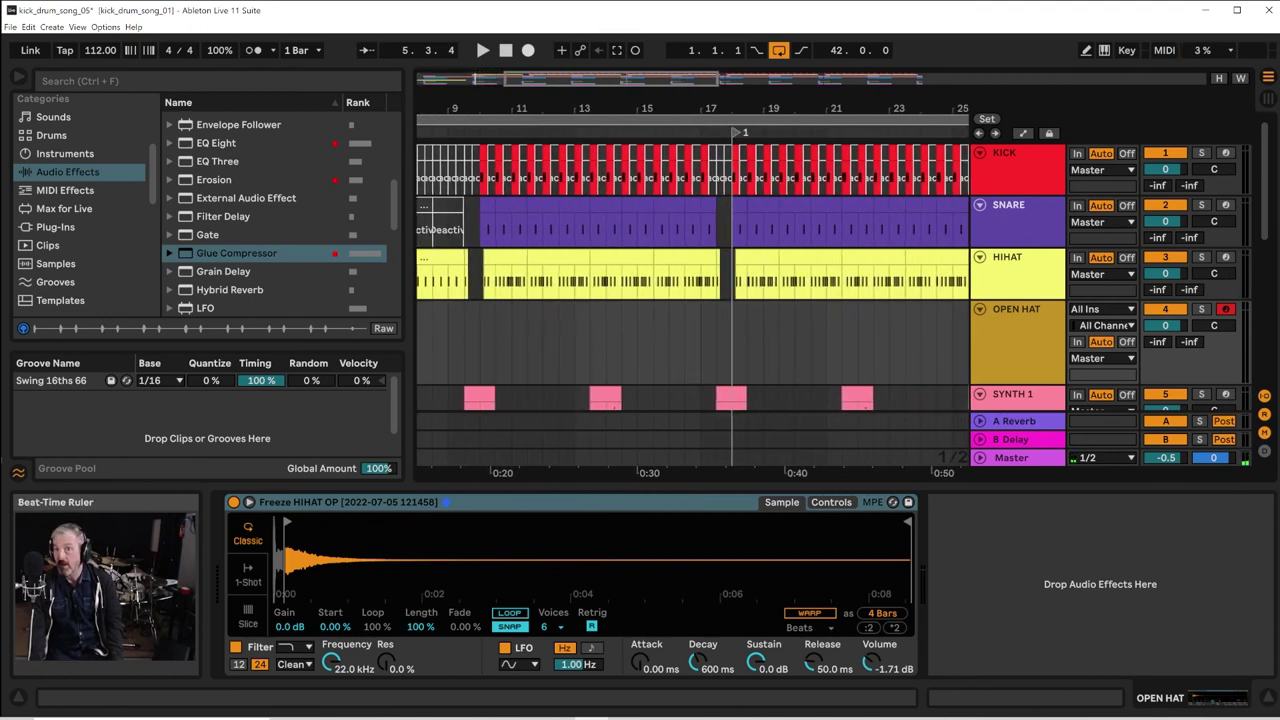
drag(734, 106, 713, 132)
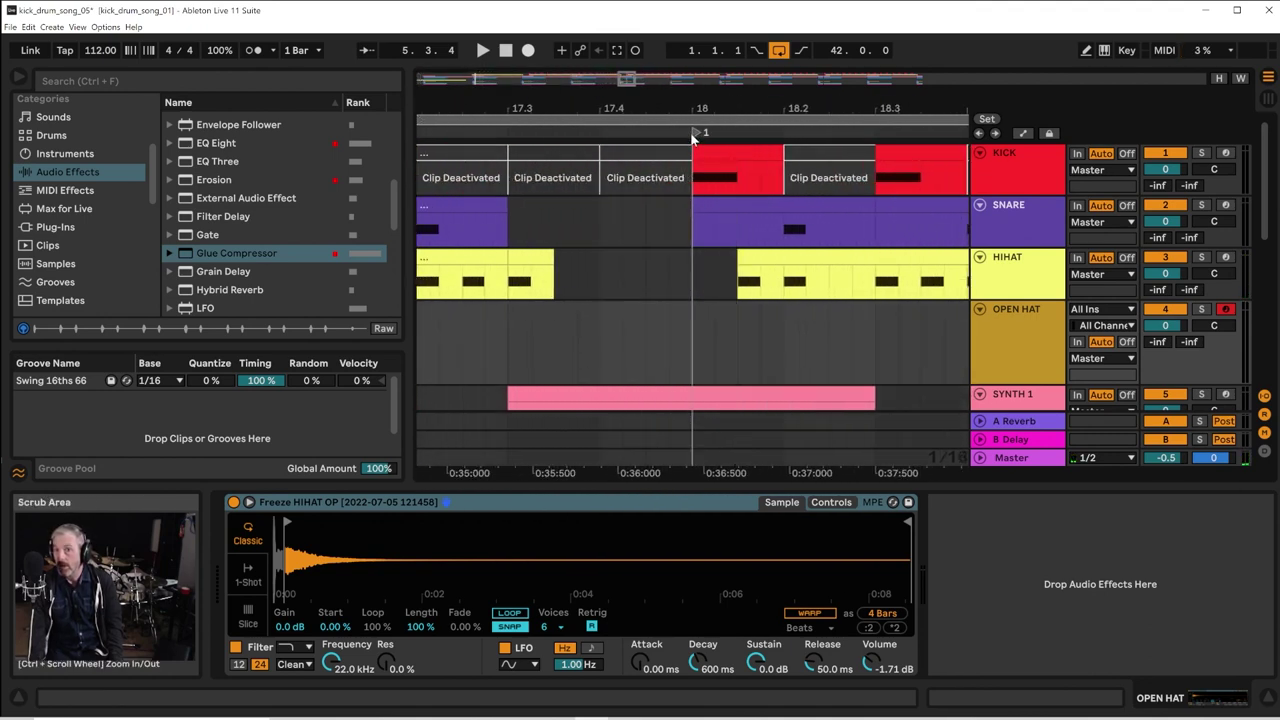
click(690, 321)
key(space)
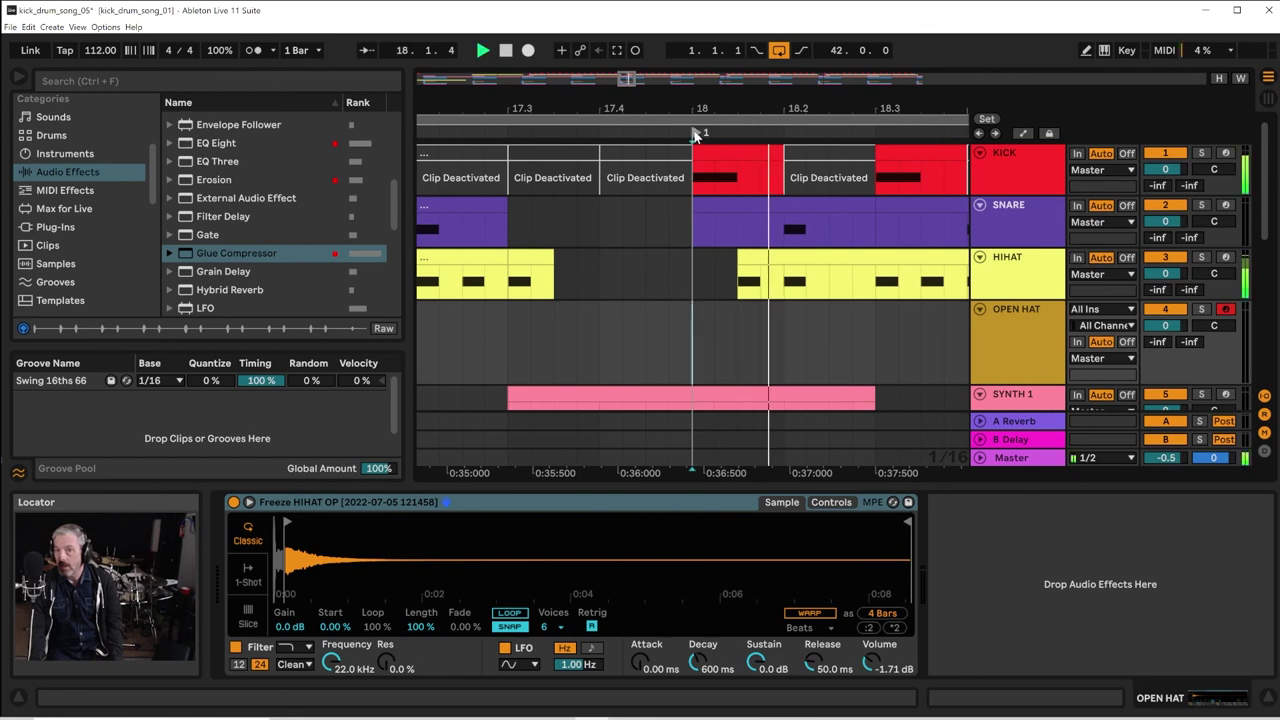
key(space)
drag(697, 352, 878, 362)
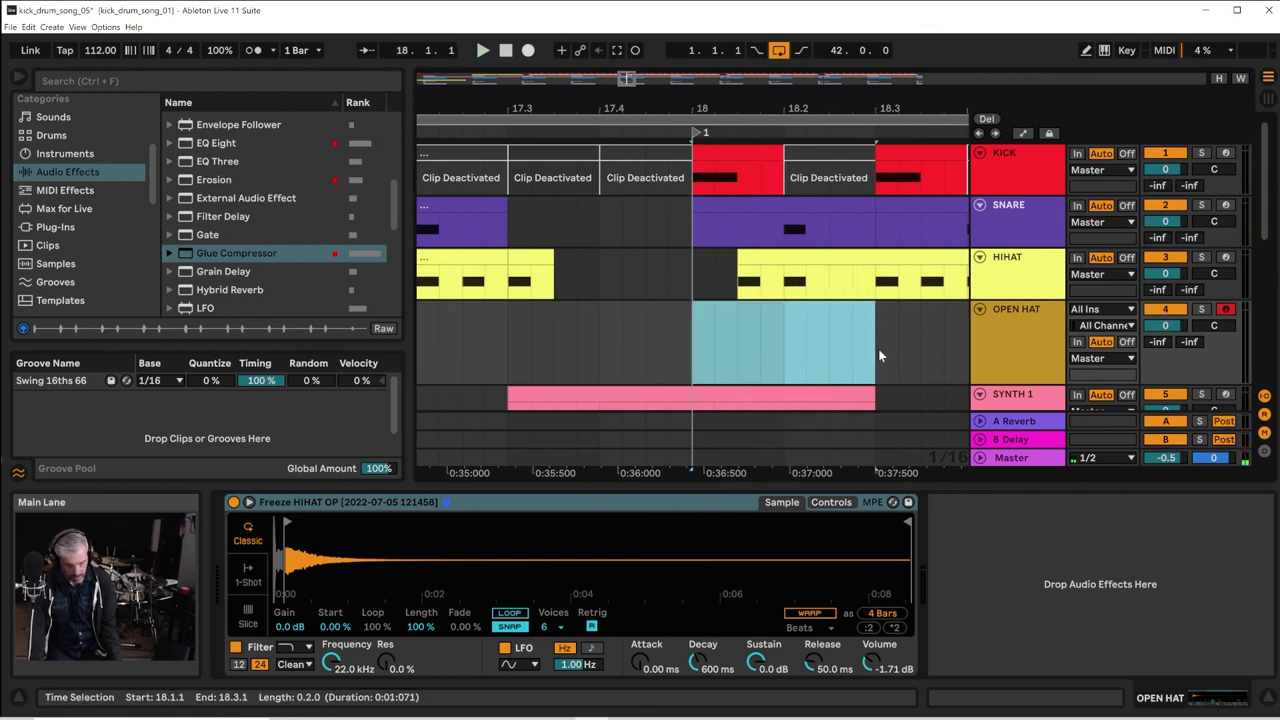
key(ctrl+shift+m)
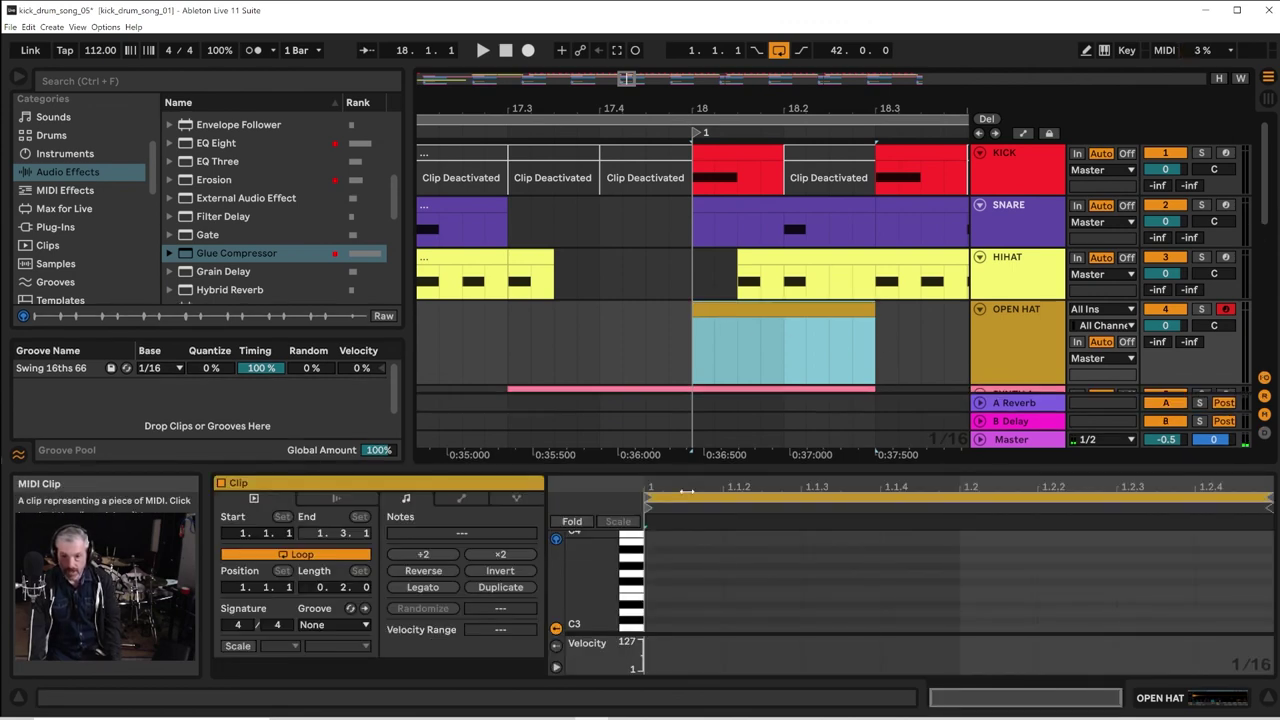
Enlarge the note editor and add a sixteenth-long C3 note at 1.1.3 in the OPEN HAT clip
drag(732, 470, 732, 346)
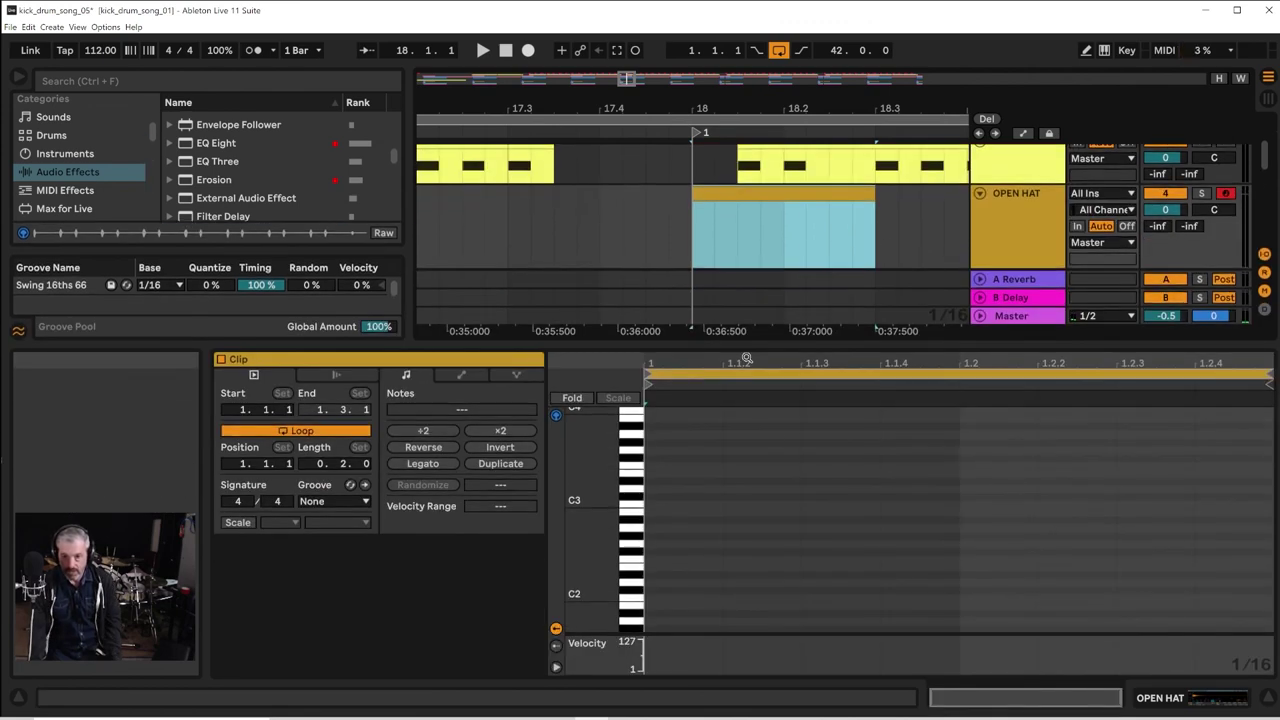
key(space)
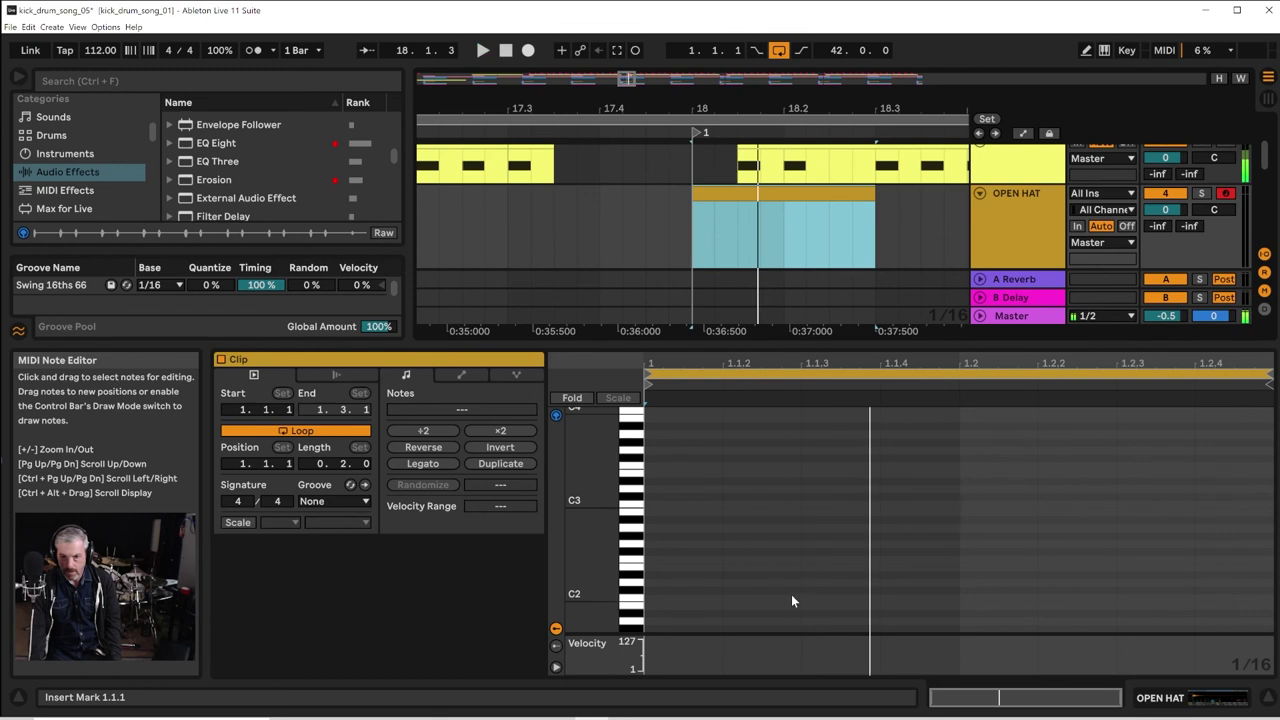
key(space)
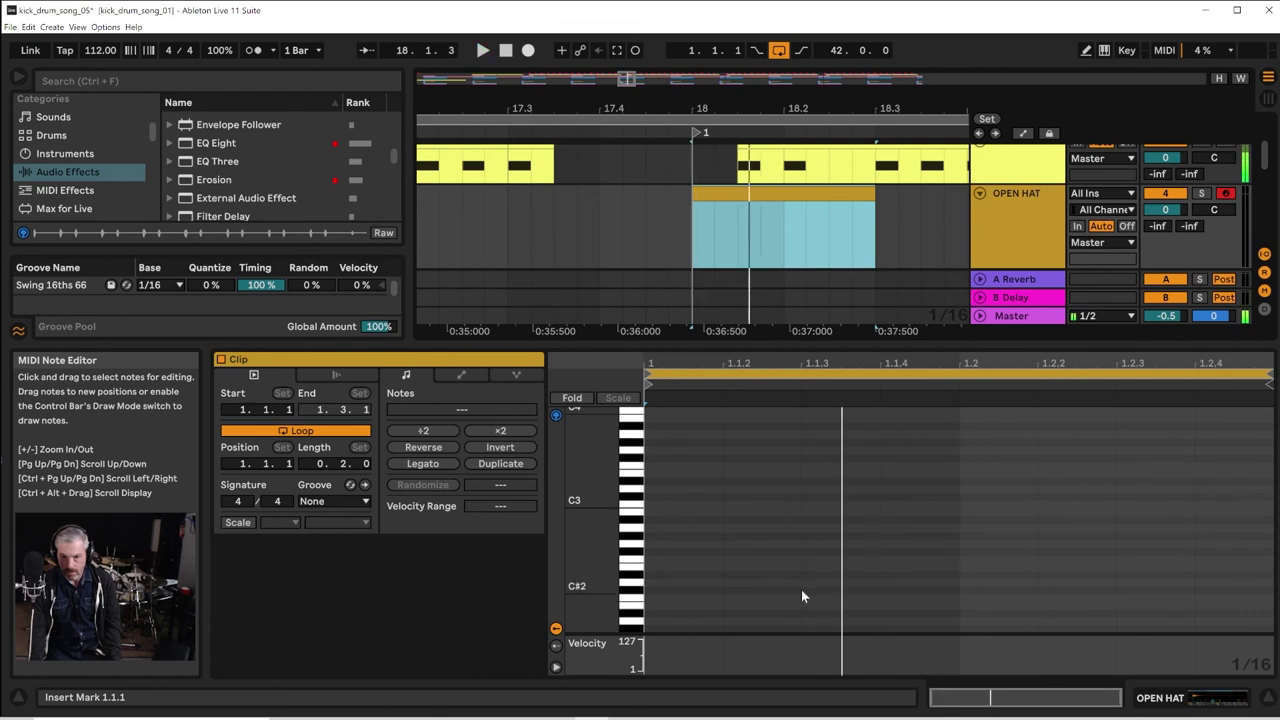
double_click(808, 504)
key(space)
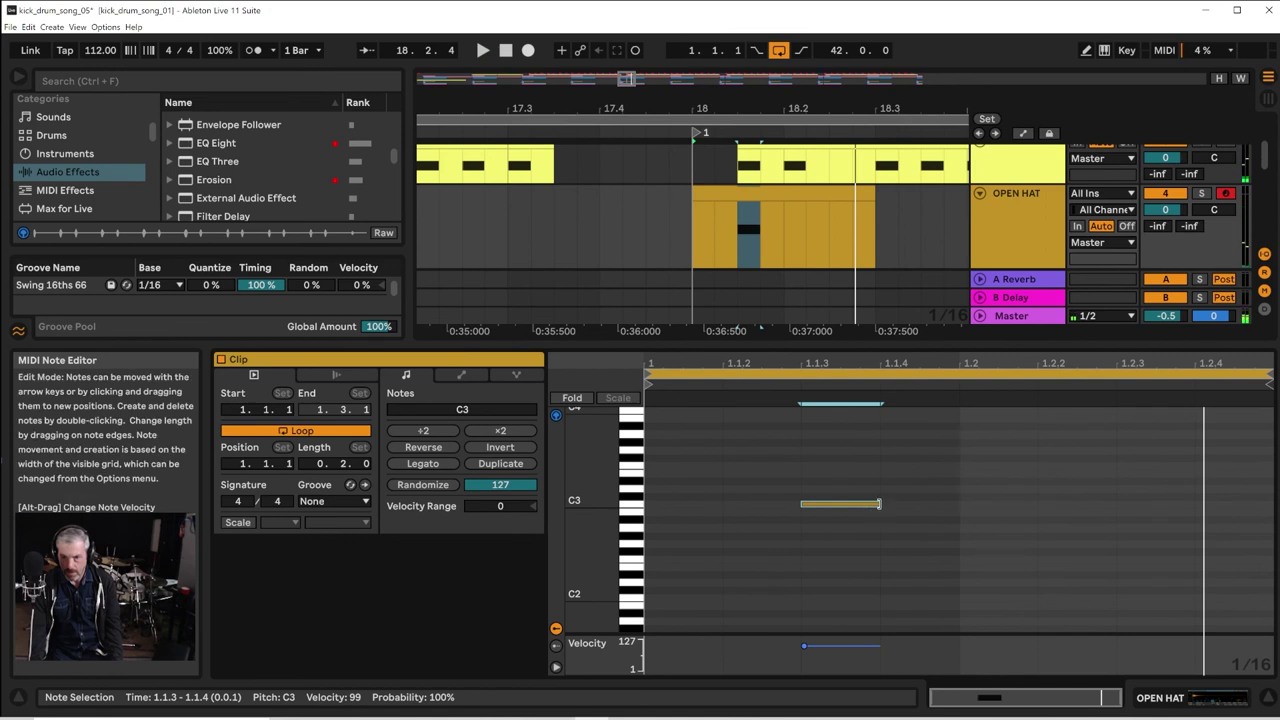
Lengthen the first C3 note to end at 1.2.1 and add a second C3 note from 1.2.3 to the clip's end
drag(879, 504, 959, 504)
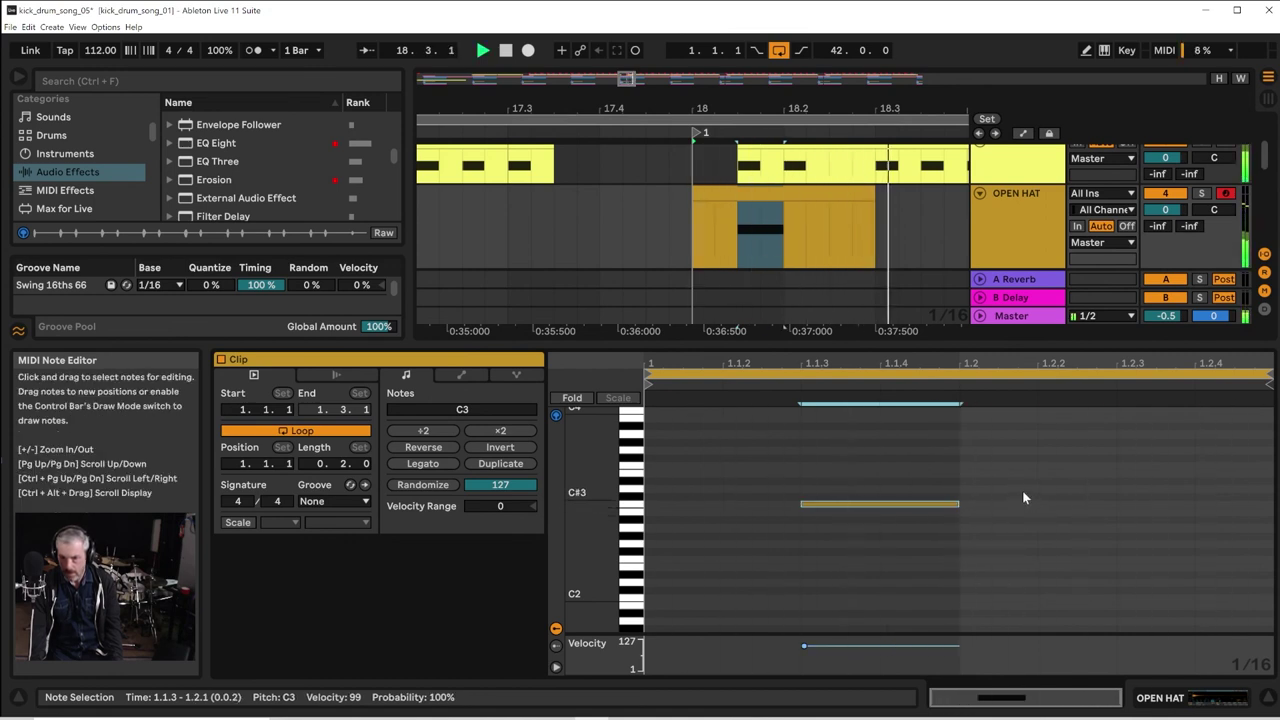
double_click(1121, 504)
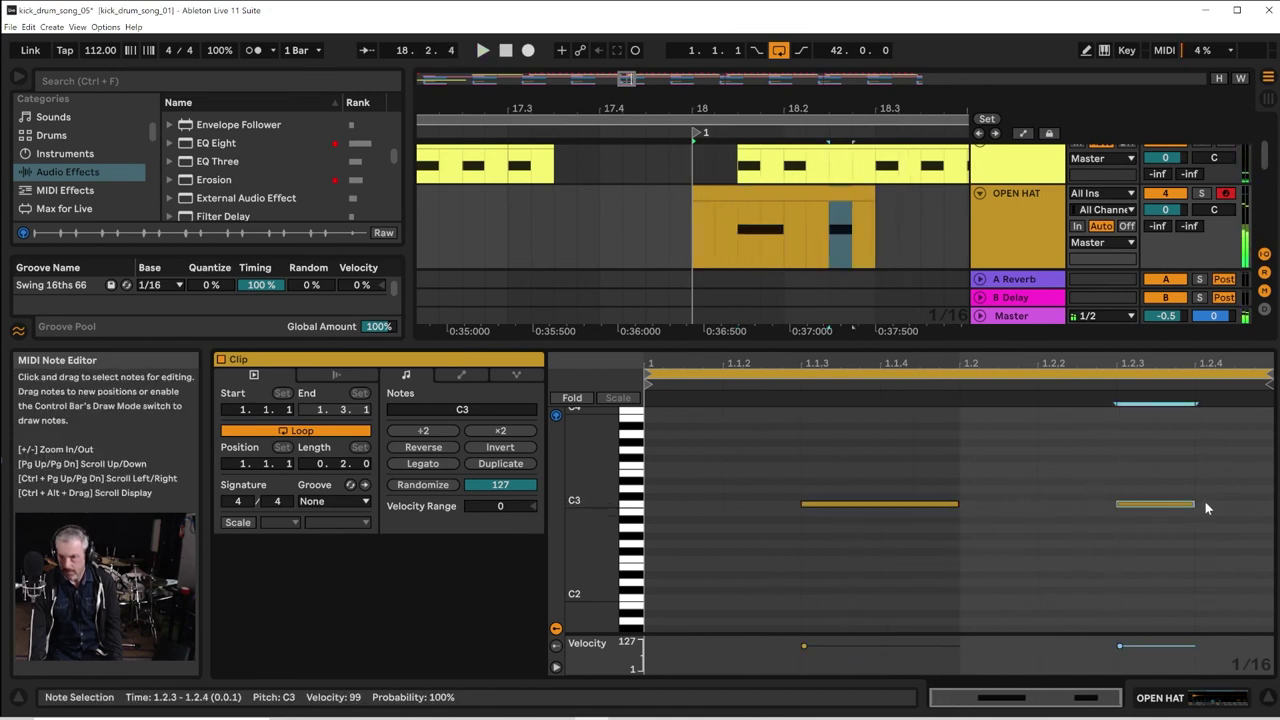
drag(1196, 503, 1260, 512)
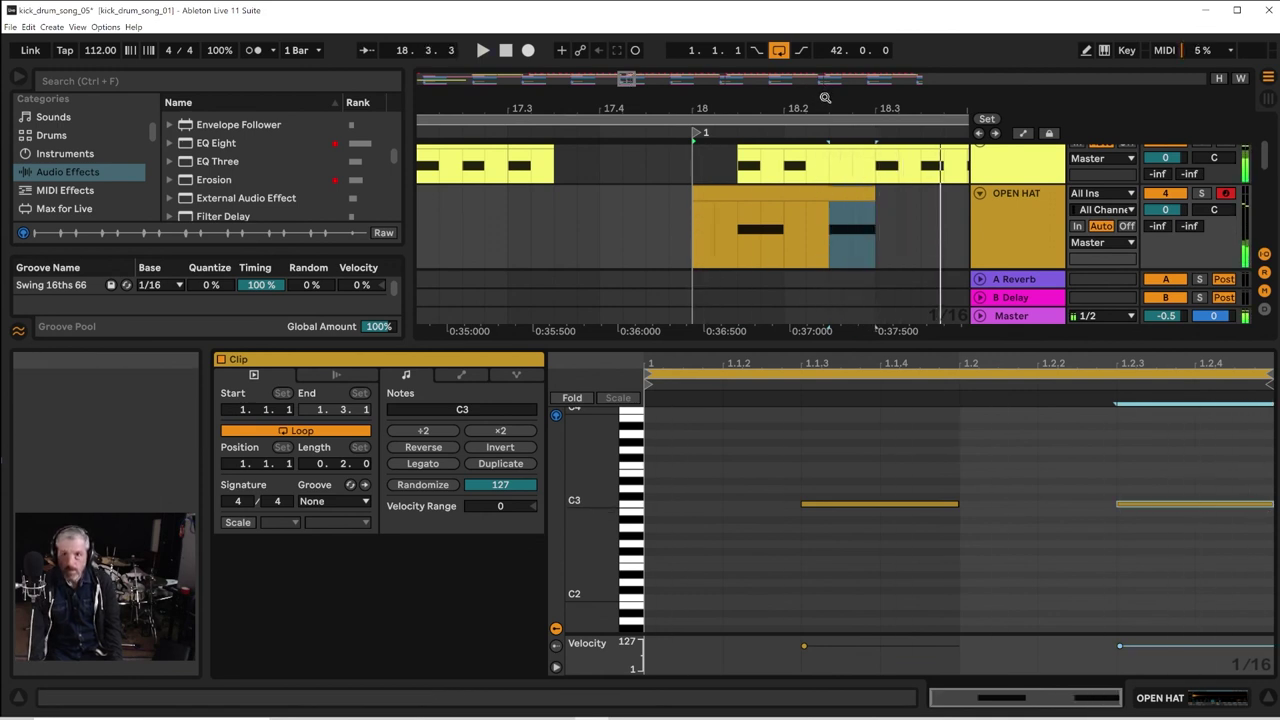
Extend the looped OPEN HAT clip from locator 1 to 25.1.1 for a length of seven bars, checking it in playback
drag(825, 98, 706, 50)
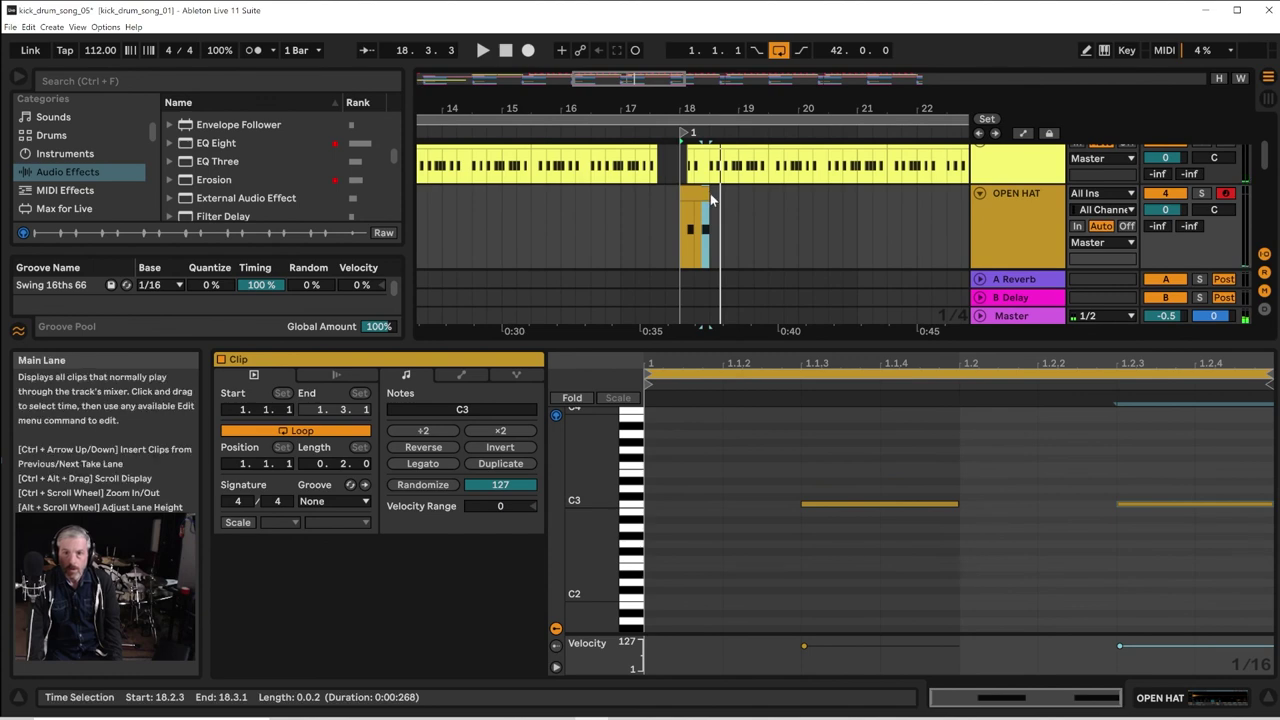
drag(709, 198, 929, 215)
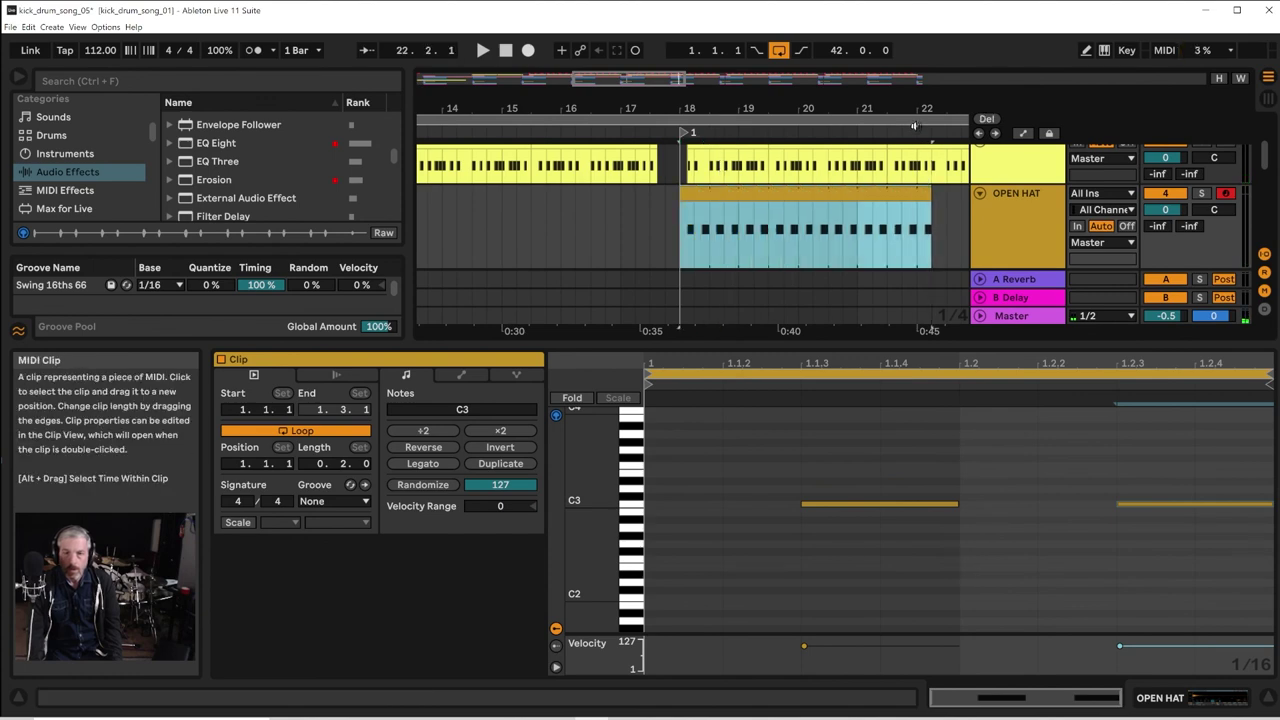
key(space)
drag(918, 107, 742, 58)
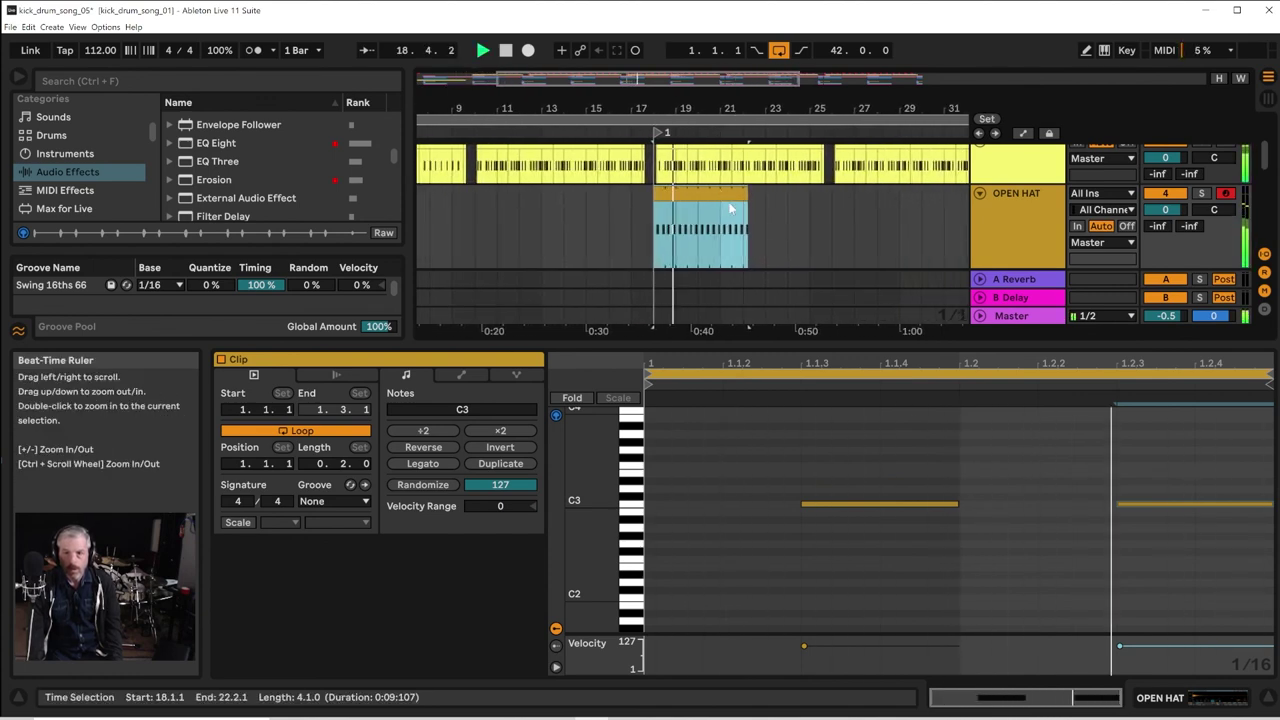
drag(747, 200, 810, 195)
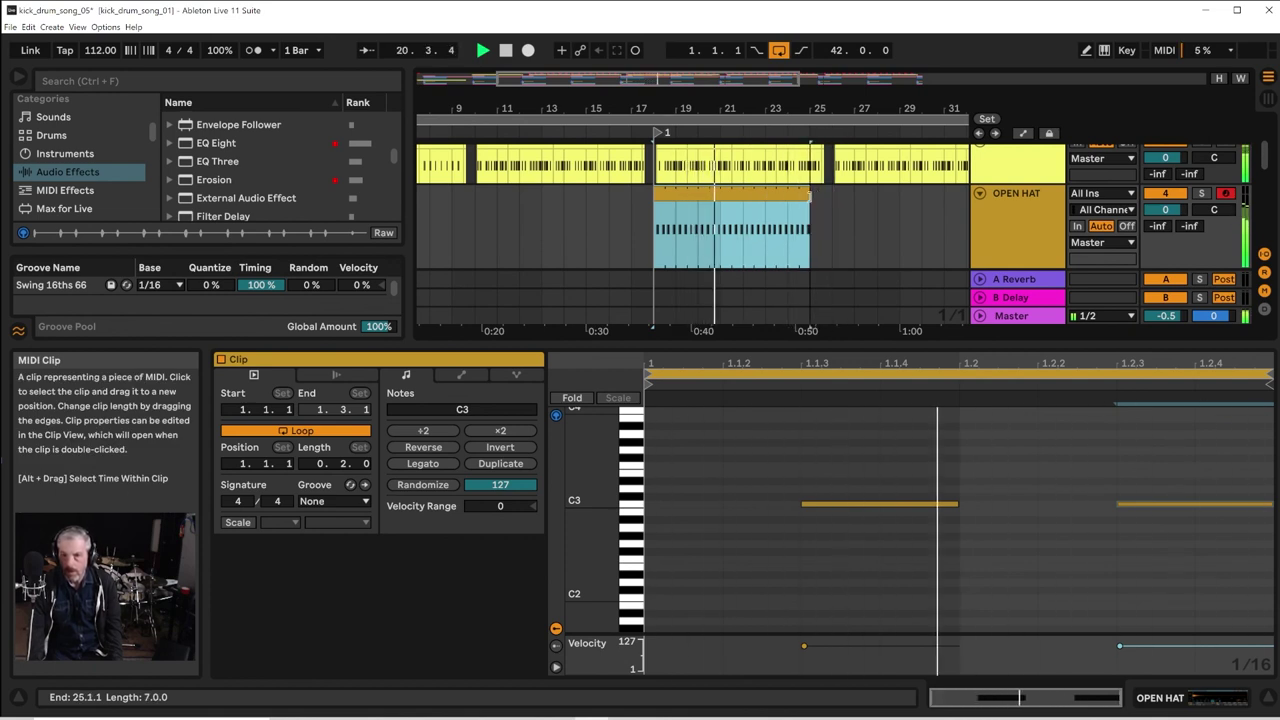
Copy the seven-bar OPEN HAT clip to bars 26 and 34, and set the track's volume to -2.7
drag(828, 108, 729, 65)
drag(653, 194, 858, 192)
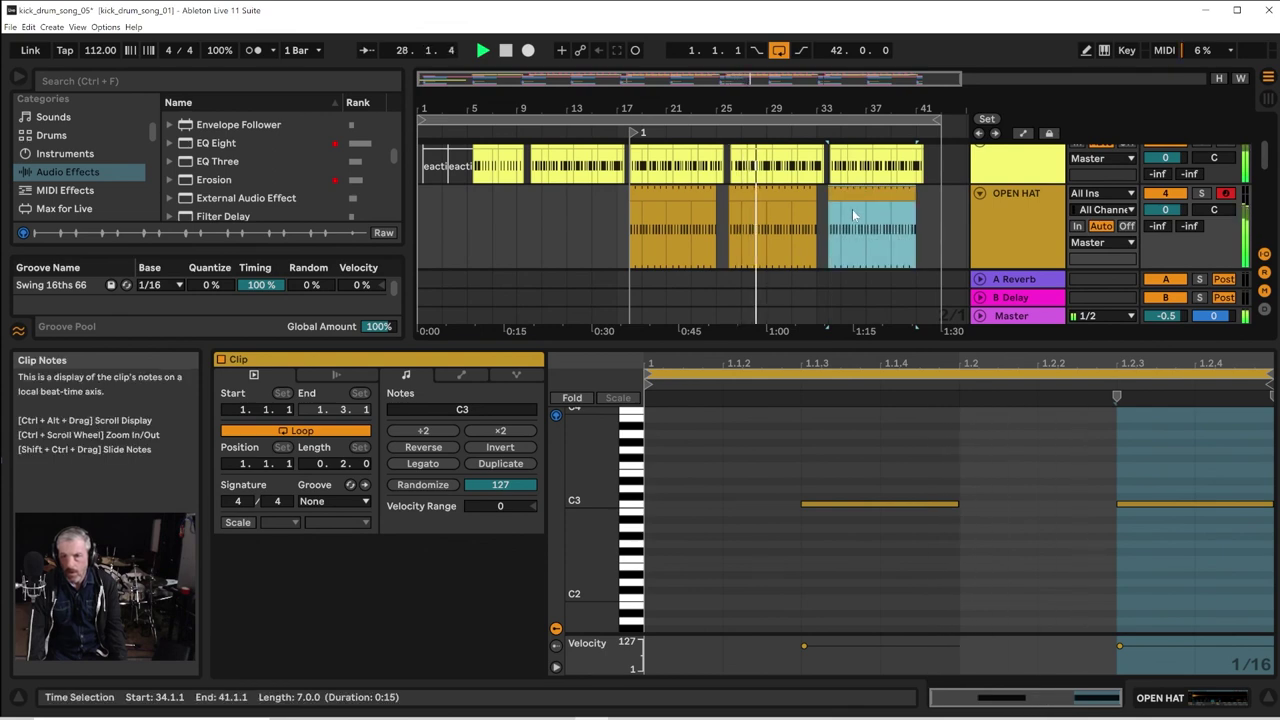
mouse_move(832, 105)
mouse_down()
mouse_move(820, 155)
mouse_move(815, 106)
mouse_up()
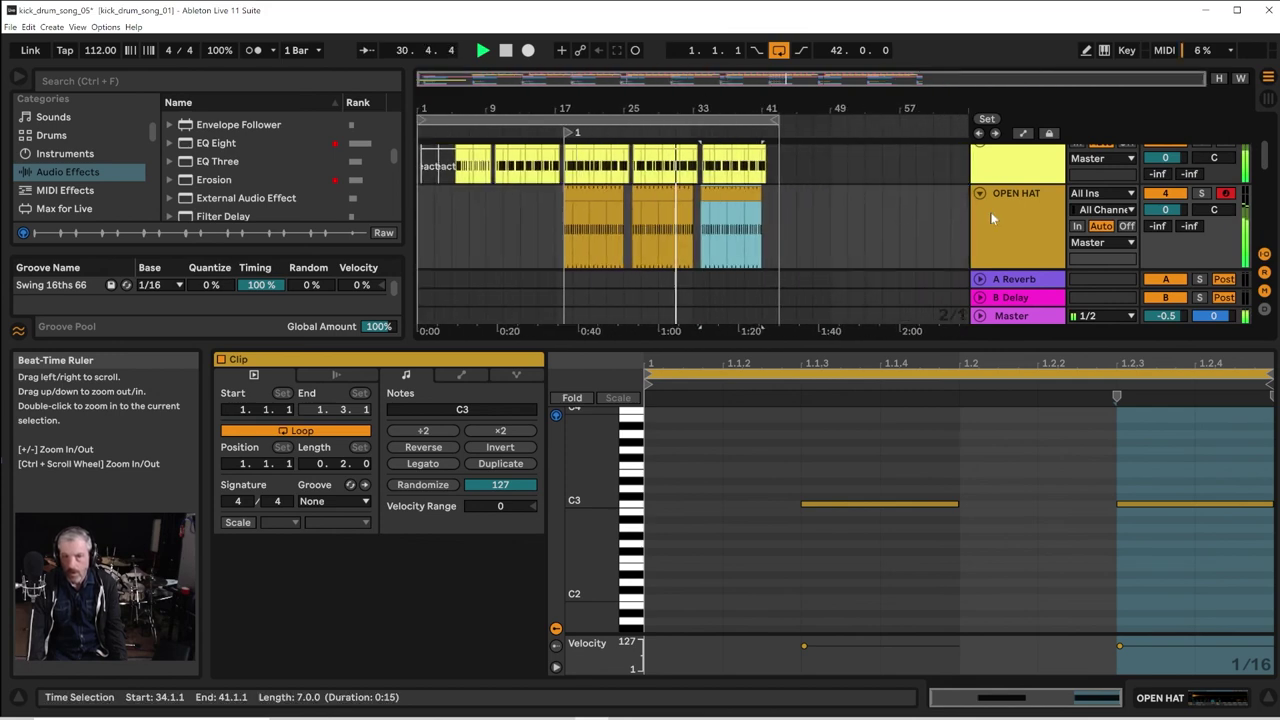
drag(1165, 209, 1165, 225)
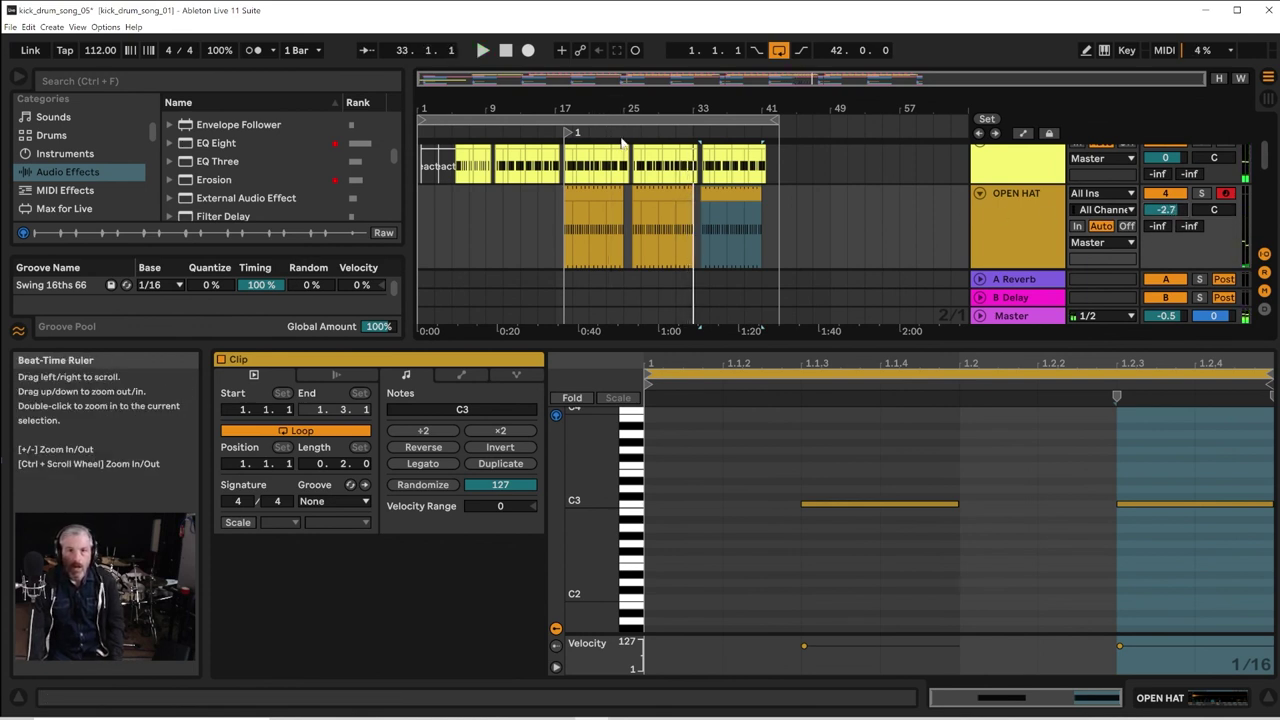
Save the Live Set as a new version named kick_drum_song_06
click(12, 28)
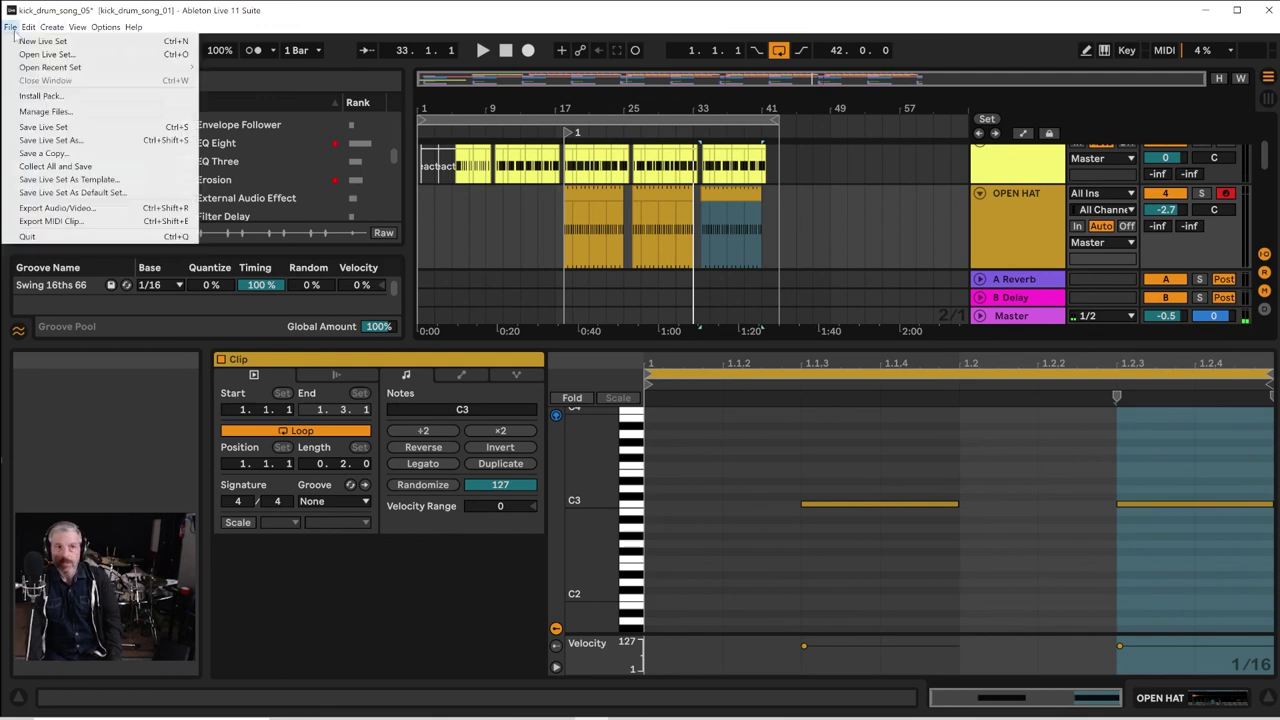
click(26, 141)
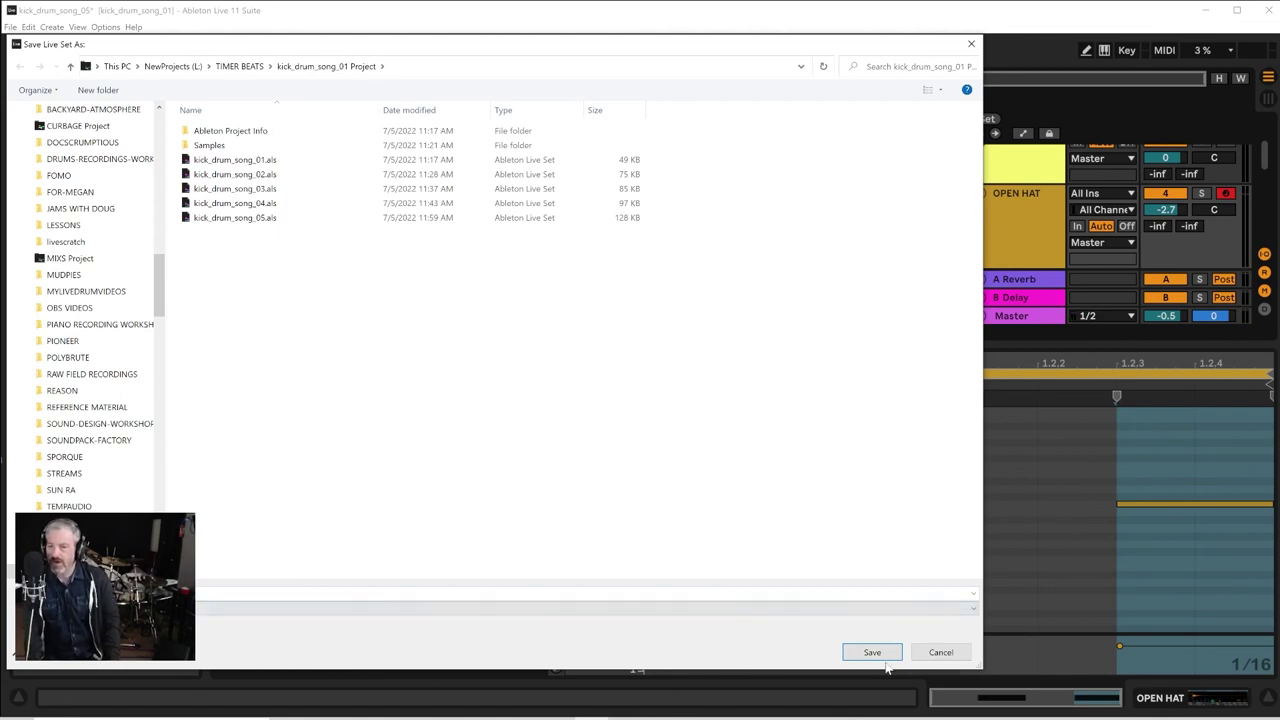
click(872, 652)
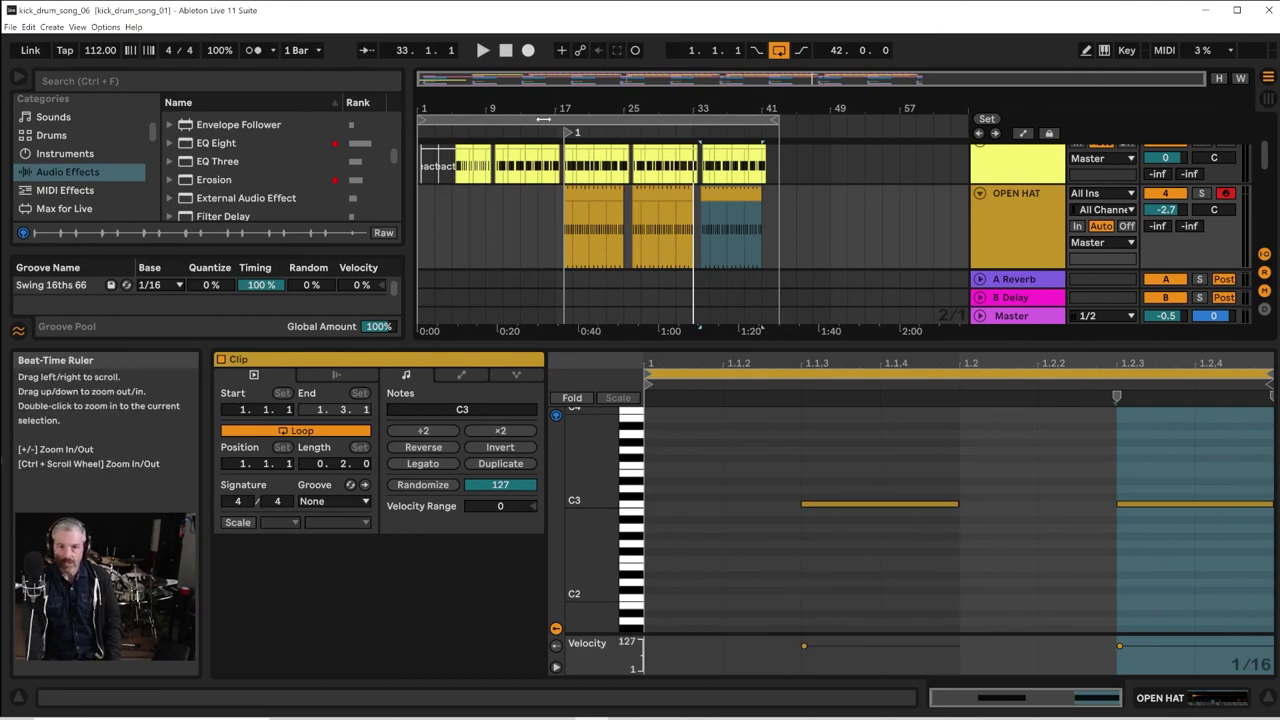
Collapse the note editor to enlarge the arrangement and reduce the height of the BASS 2 track
drag(573, 342, 563, 622)
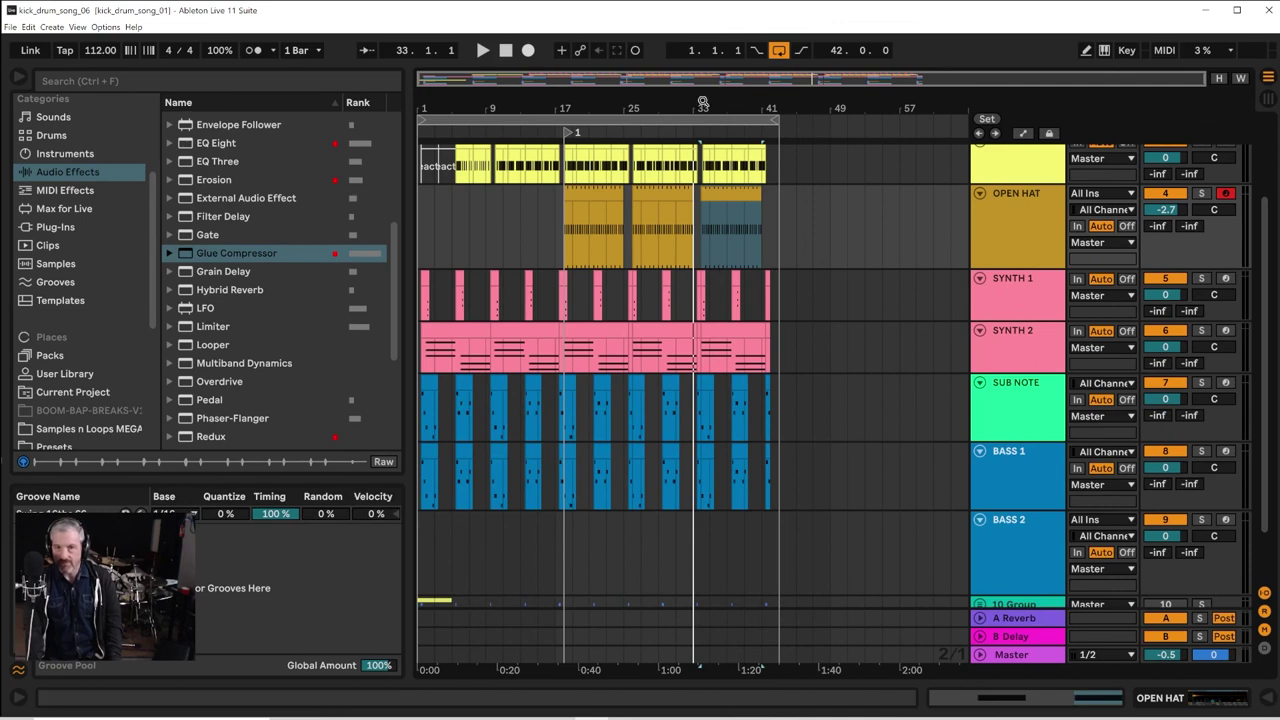
mouse_move(703, 104)
mouse_down()
mouse_move(703, 195)
mouse_move(703, 104)
mouse_up()
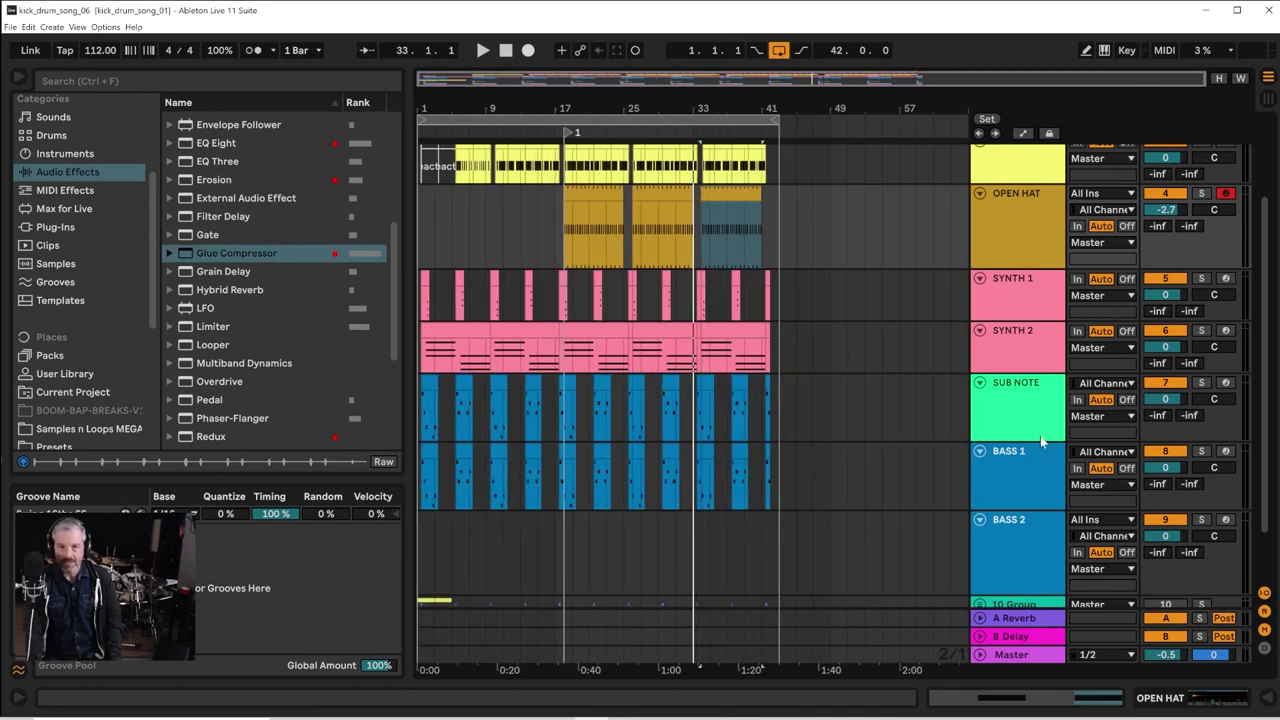
drag(1024, 594, 1014, 572)
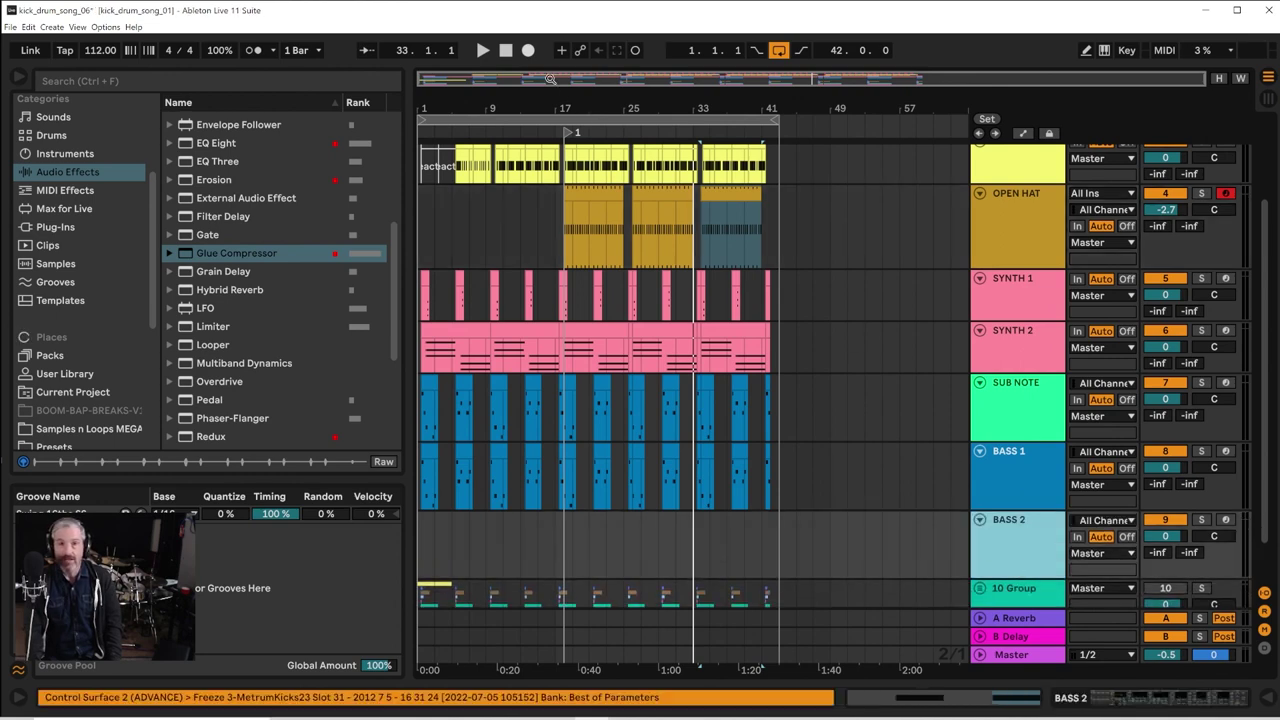
Play the whole arrangement from 1.1.1
click(506, 51)
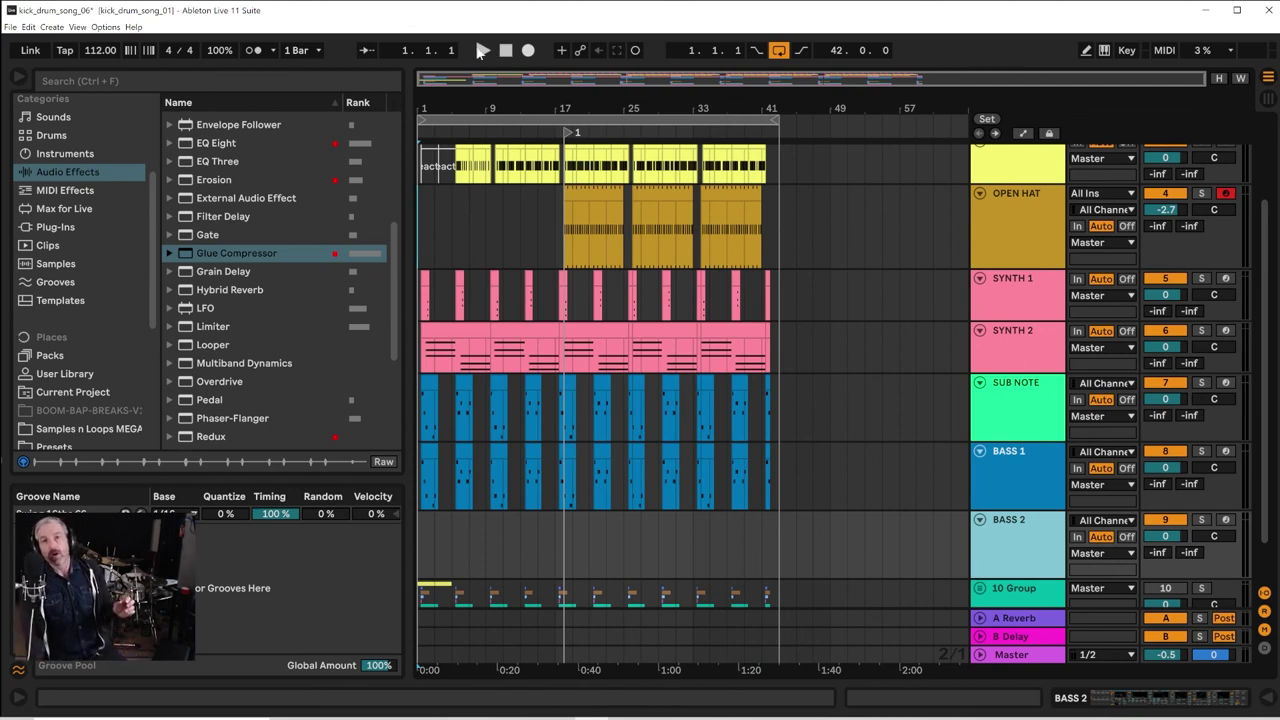
click(481, 51)
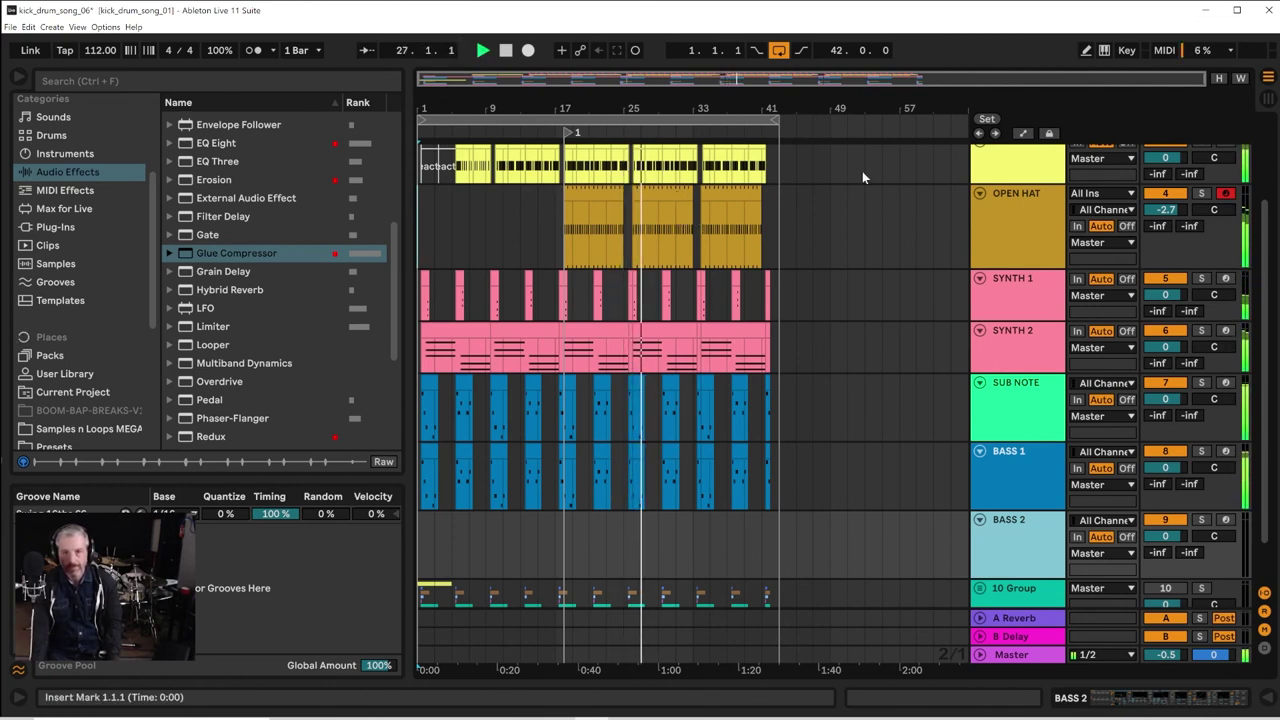
Deactivate the KICK clips from about 32.3 to 33.4 and trim the SNARE clip before the break to end at bar 33
drag(756, 100, 811, 114)
scroll(780, 250, up, 3)
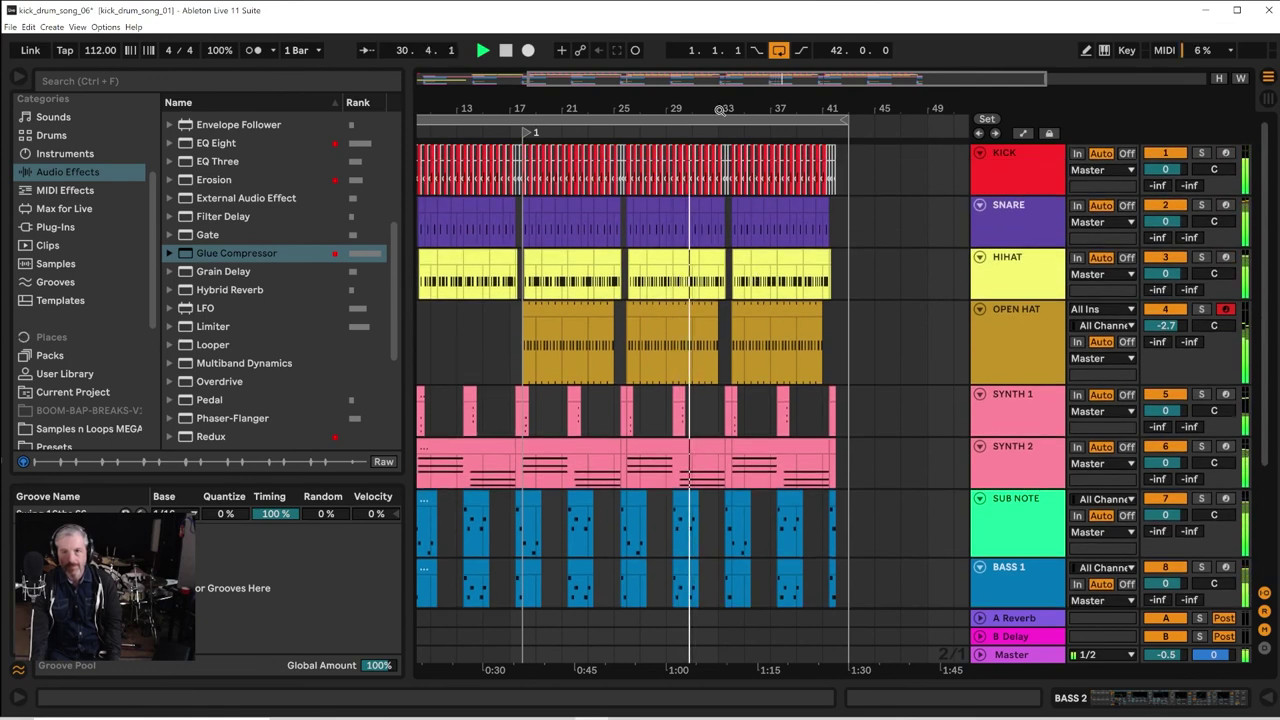
drag(720, 109, 721, 160)
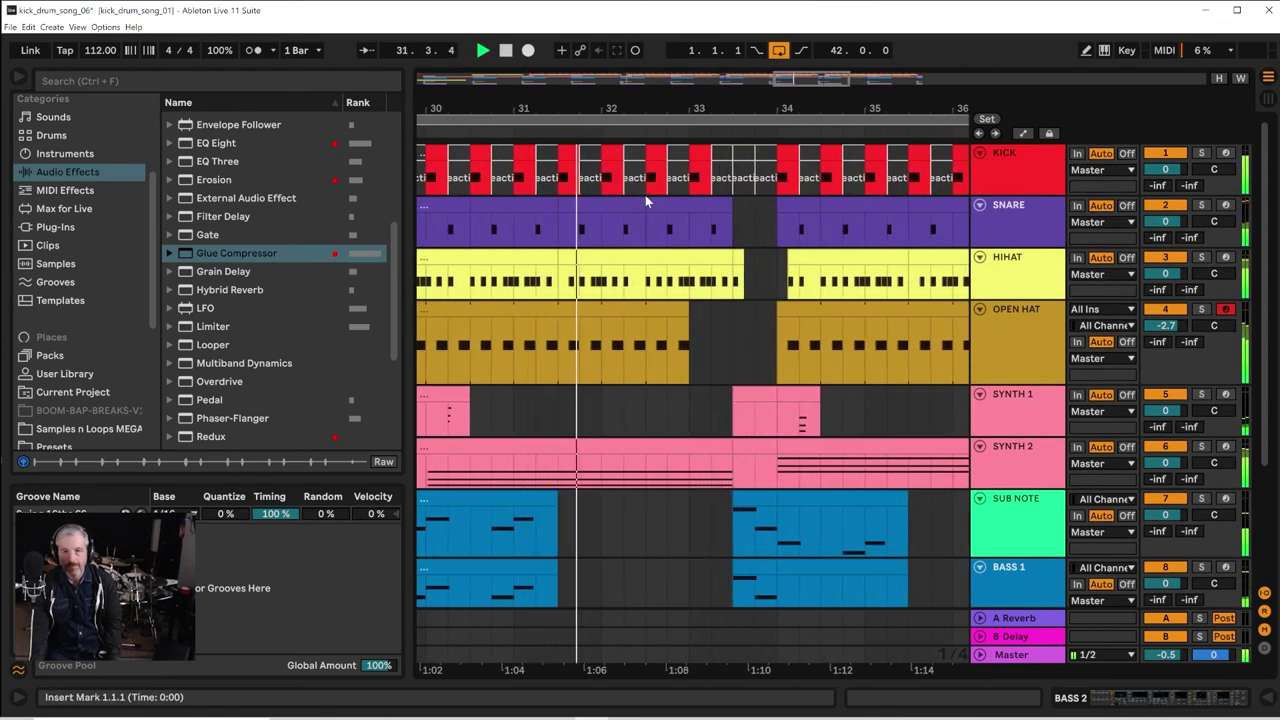
drag(645, 188, 748, 183)
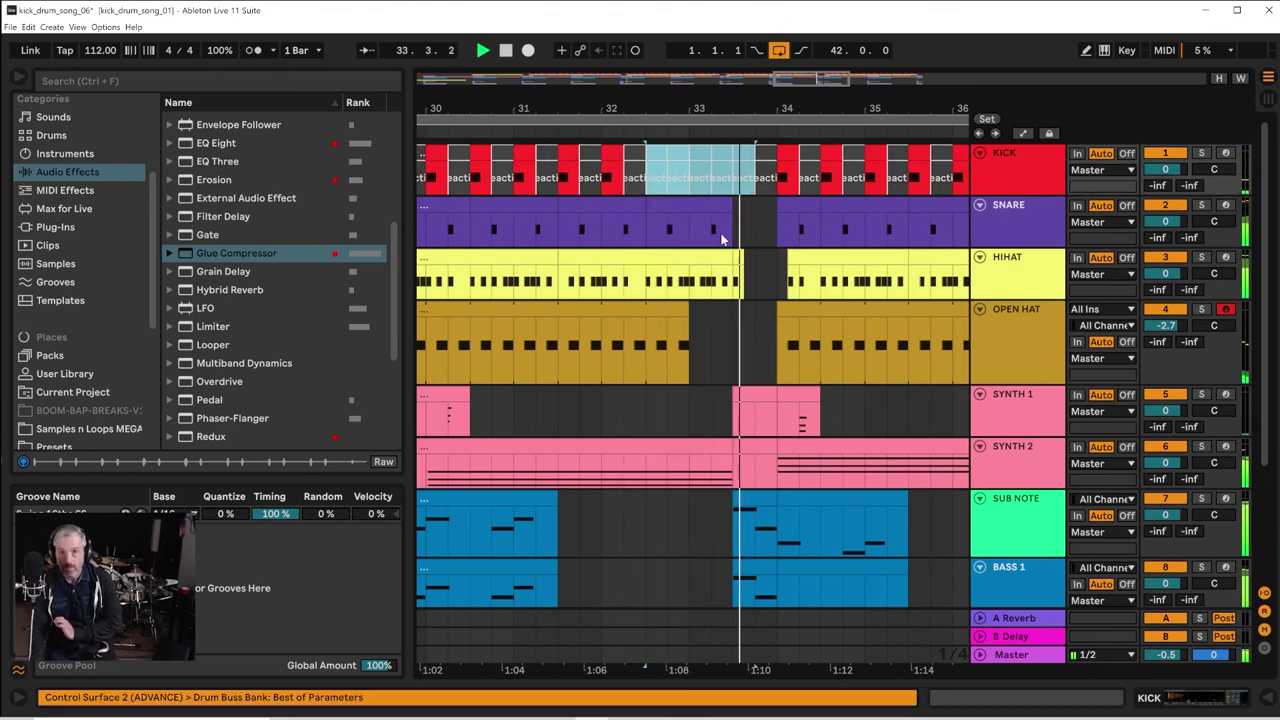
drag(732, 205, 693, 206)
Extend the arrangement loop to a length of 43 bars and play through the ending
drag(764, 108, 558, 62)
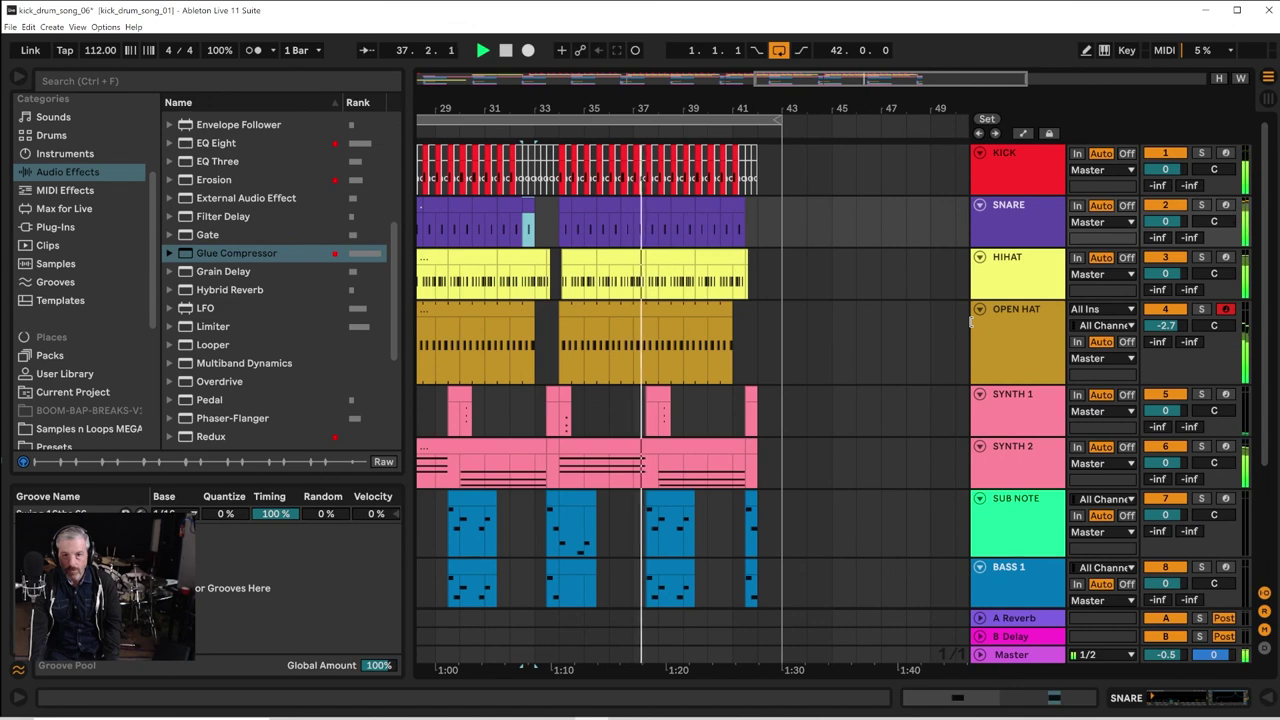
drag(779, 121, 806, 121)
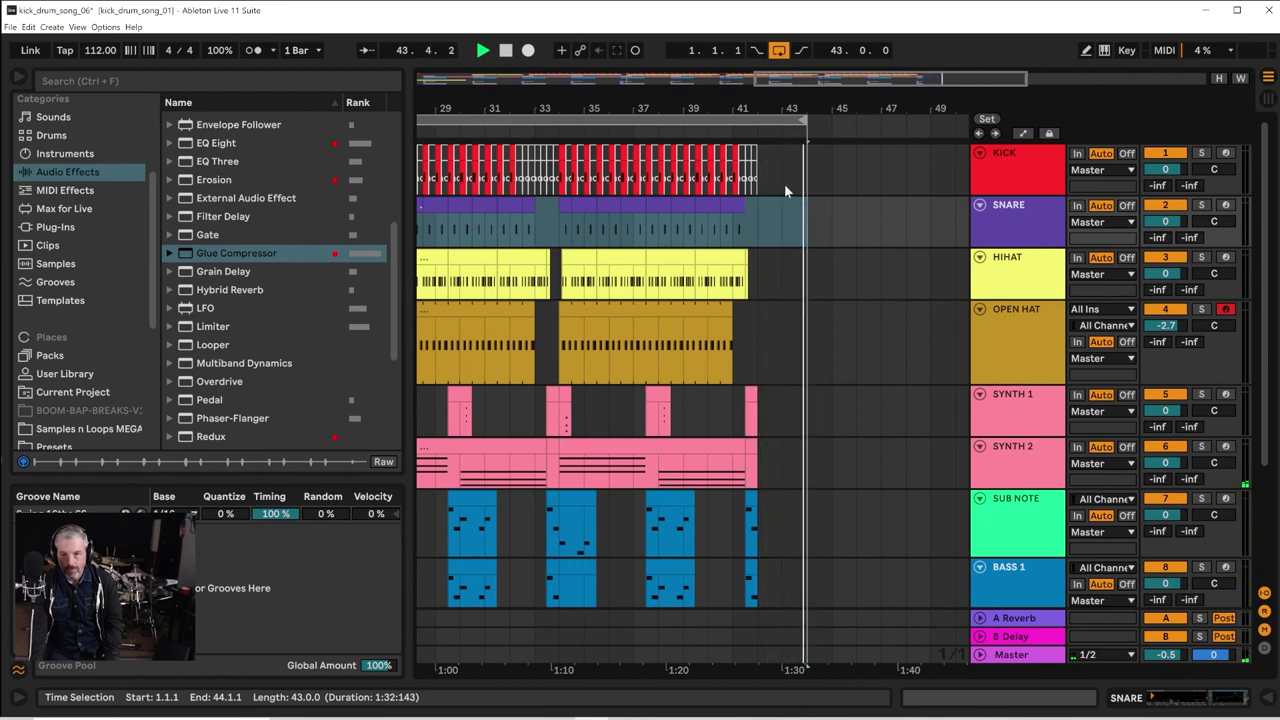
key(space)
Extend the final SUB NOTE and BASS 1 clips to 42.2.1 and play the song's ending
drag(752, 111, 735, 226)
drag(768, 501, 823, 501)
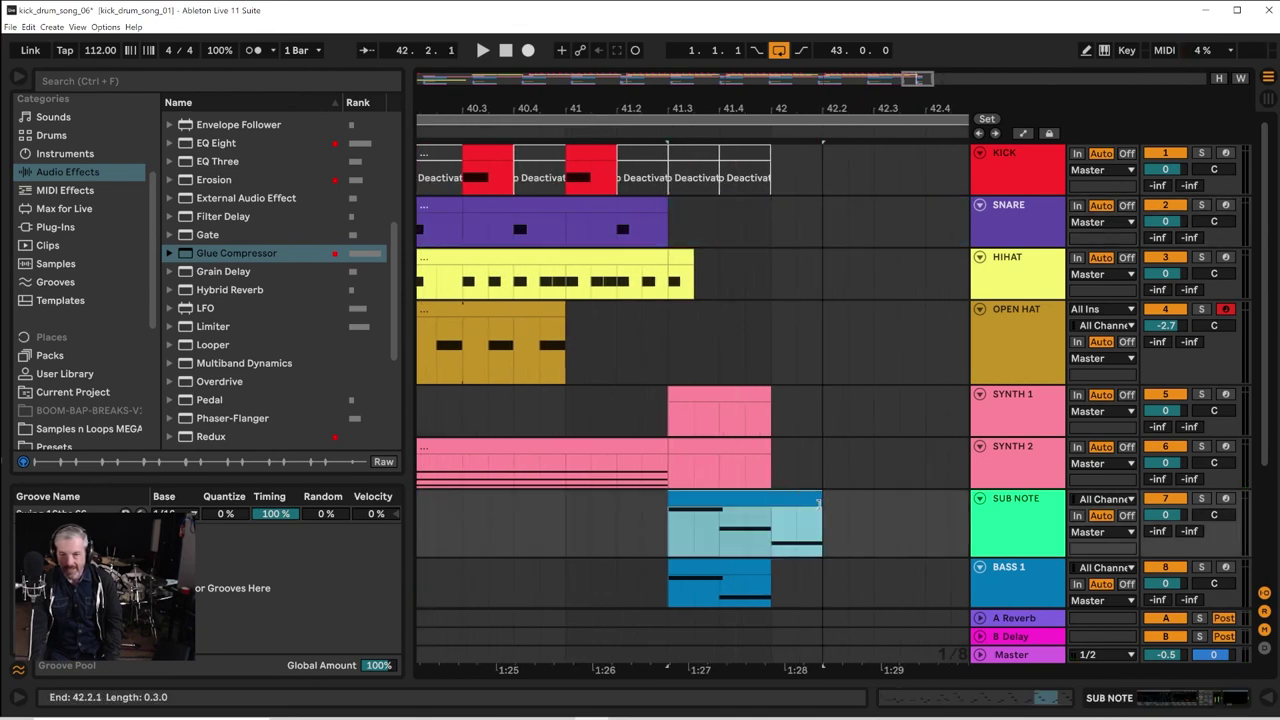
drag(771, 568, 823, 570)
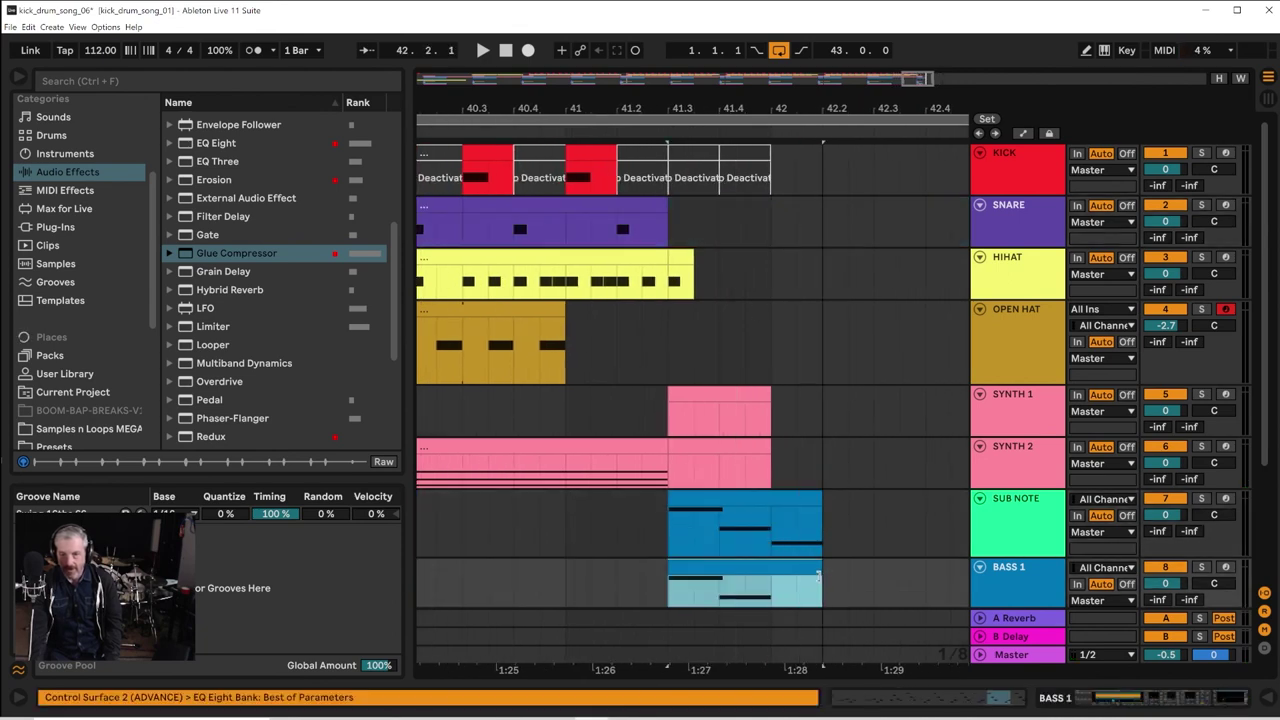
click(717, 133)
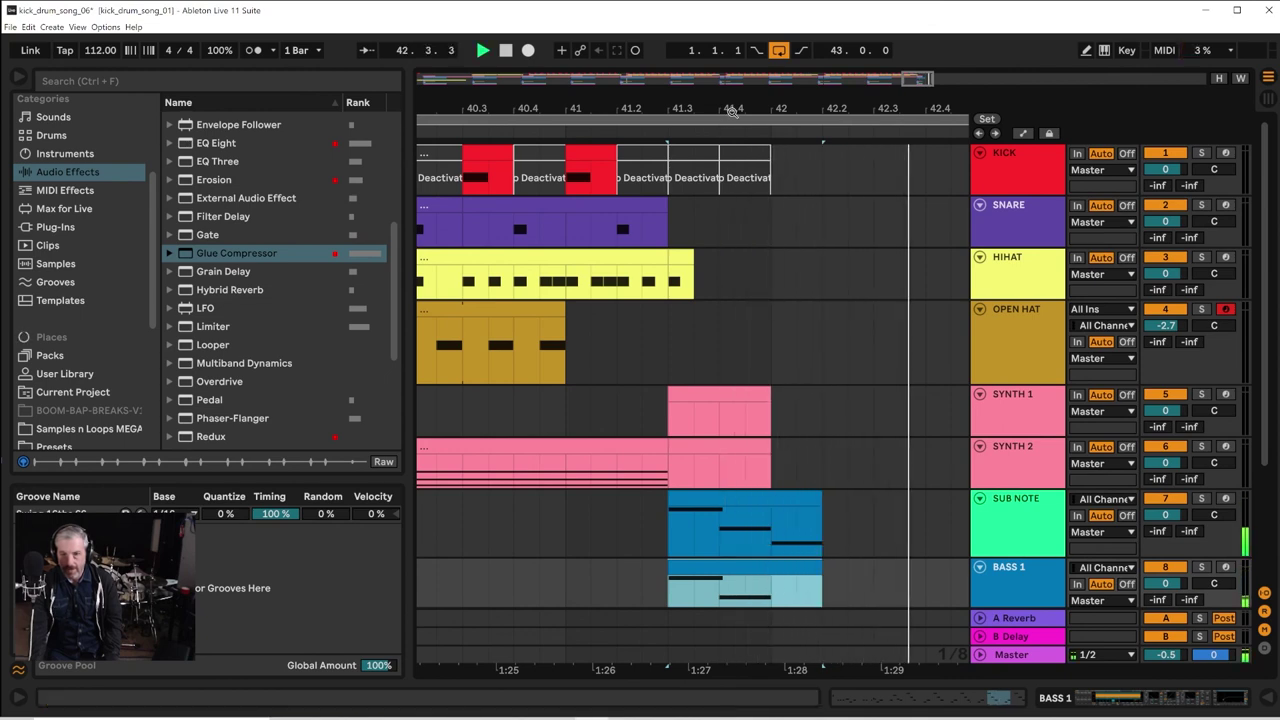
key(space)
Shorten the arrangement loop to 41.2.0 so it ends at 42.3.1, just after the final bass notes
drag(733, 112, 739, 76)
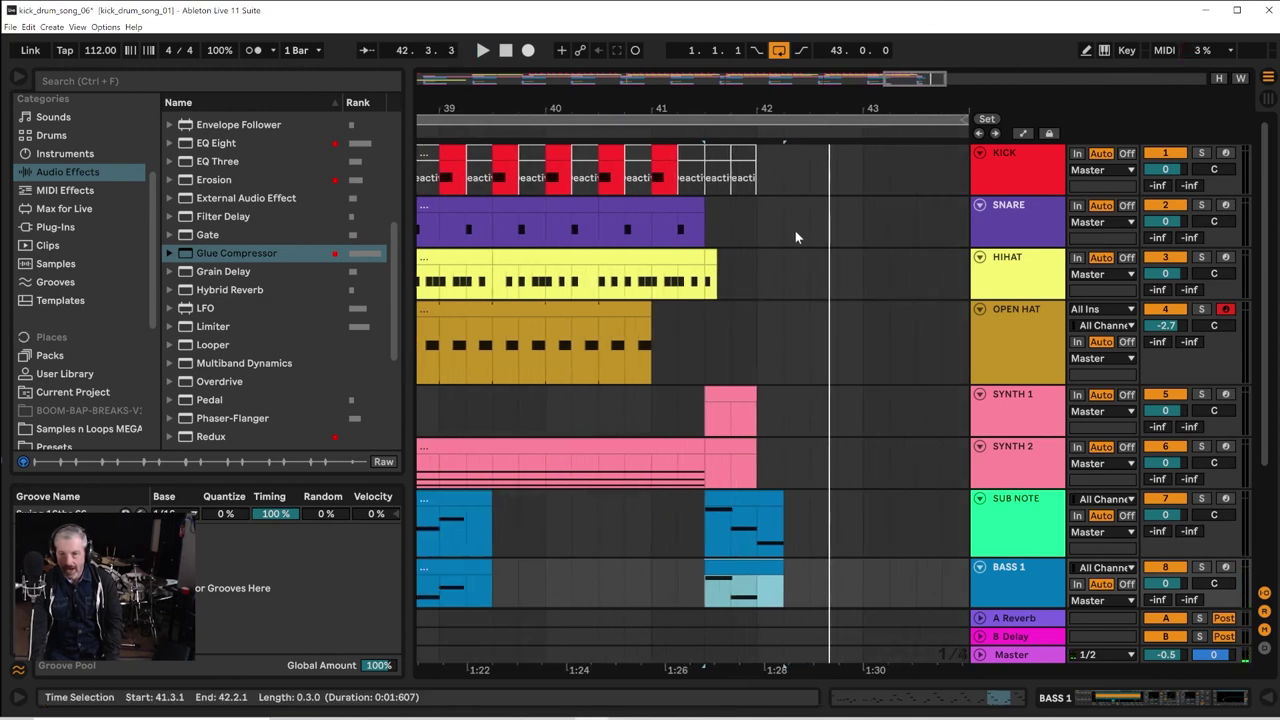
mouse_move(838, 112)
mouse_down()
mouse_move(890, 120)
mouse_move(816, 119)
mouse_up()
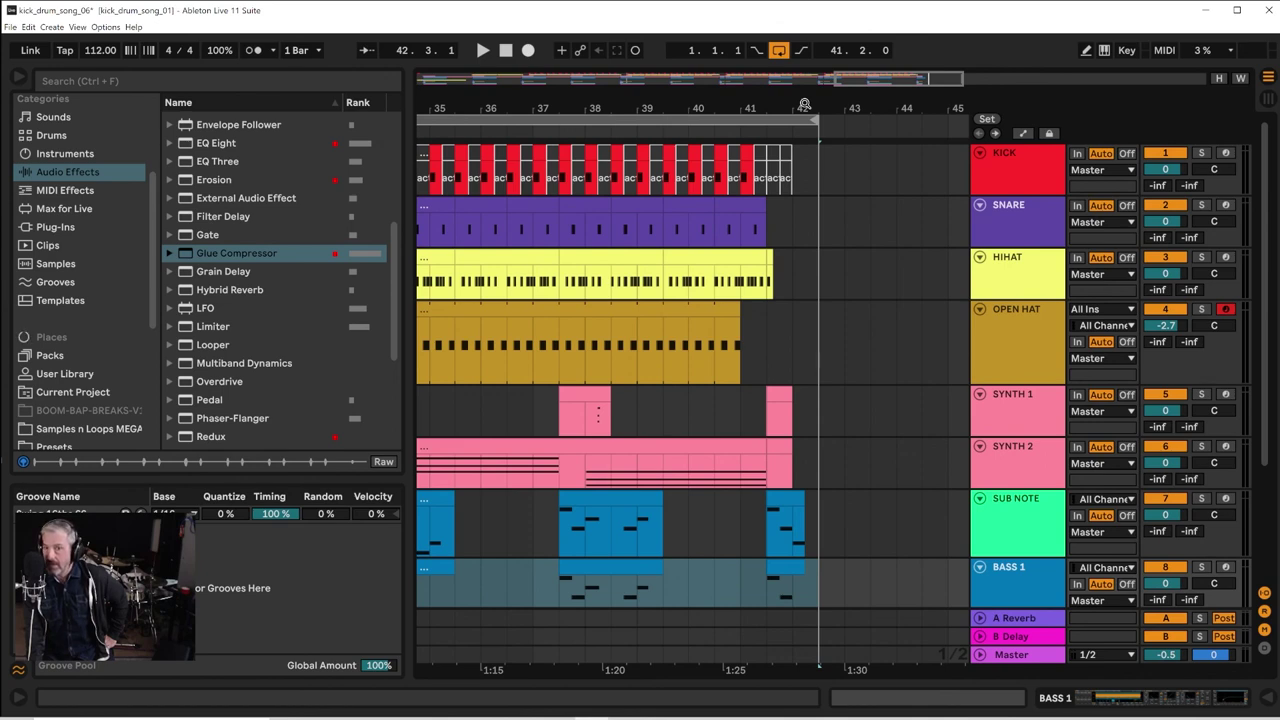
Show the full song length with the lower tracks and select the BASS 1 track
drag(805, 104, 805, 30)
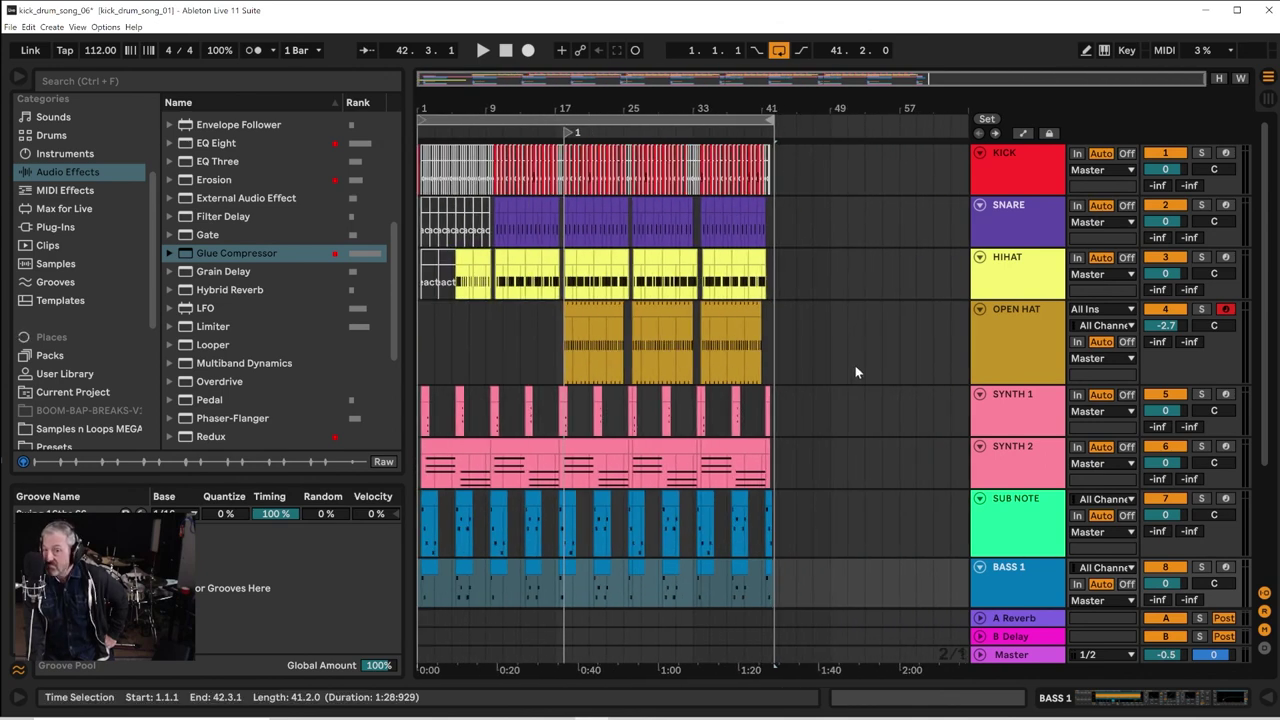
scroll(860, 390, down, 2)
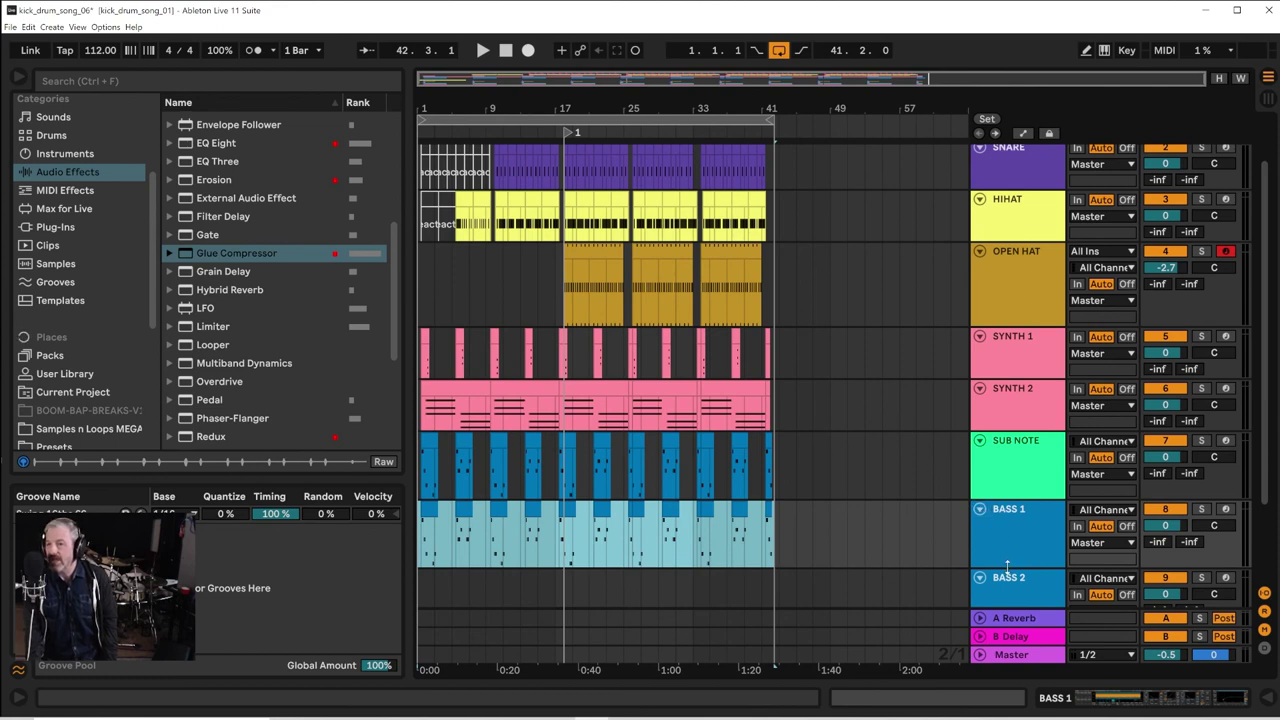
mouse_move(1007, 566)
mouse_down()
mouse_move(1005, 555)
mouse_move(1012, 567)
mouse_up()
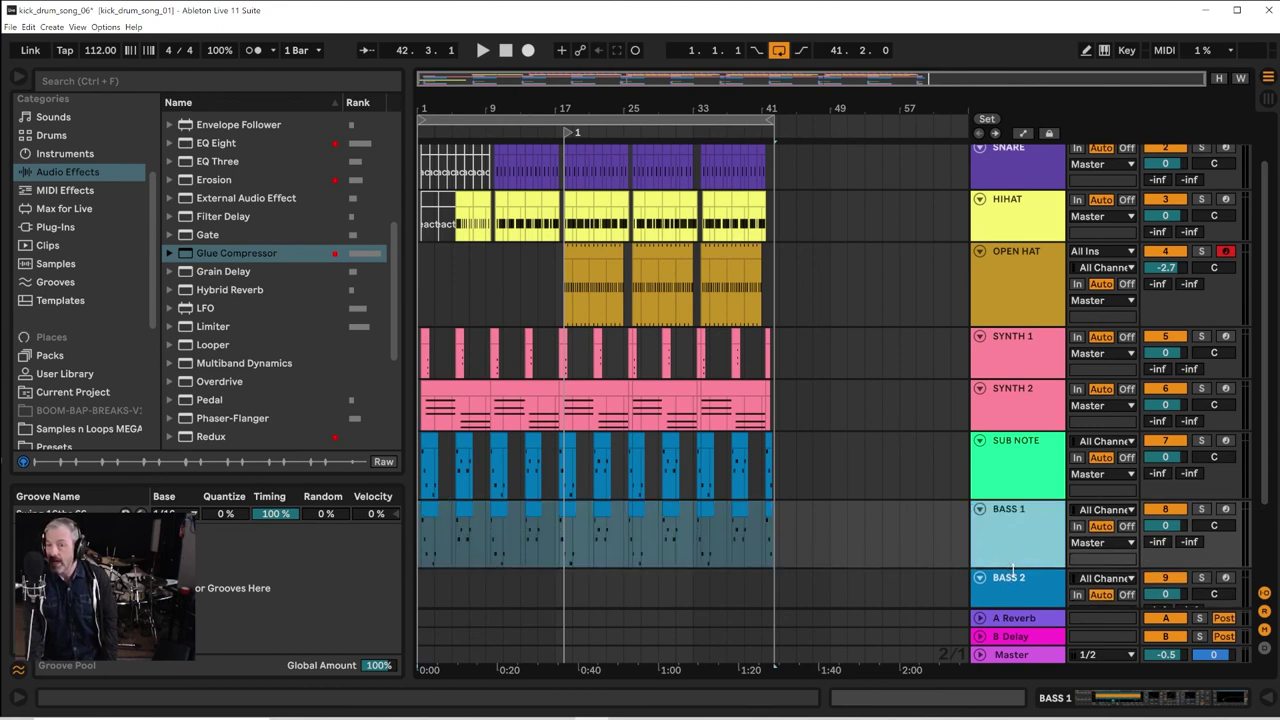